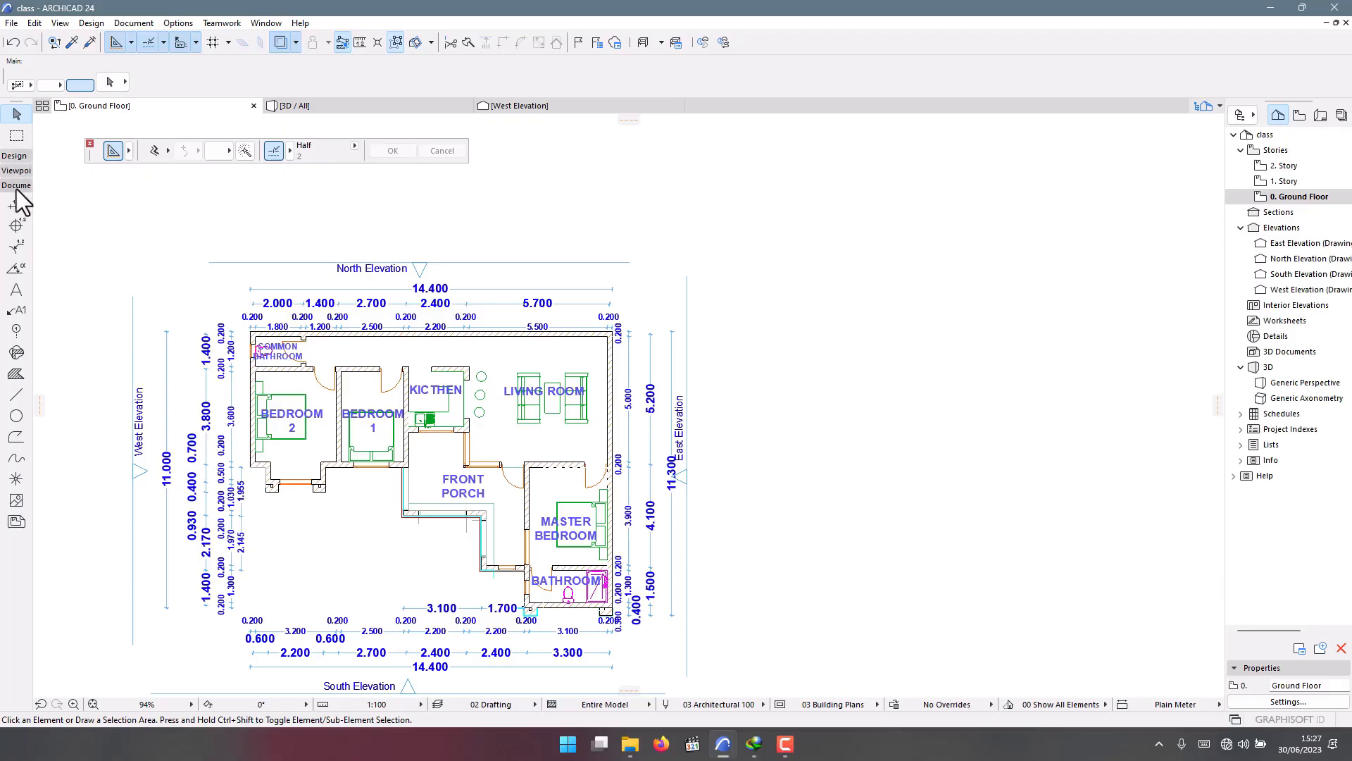
Draw a horizontal building section line about 15 m long through Bedroom 2, Bedroom 1, kitchen and living room, looking north.
left_click(19, 161)
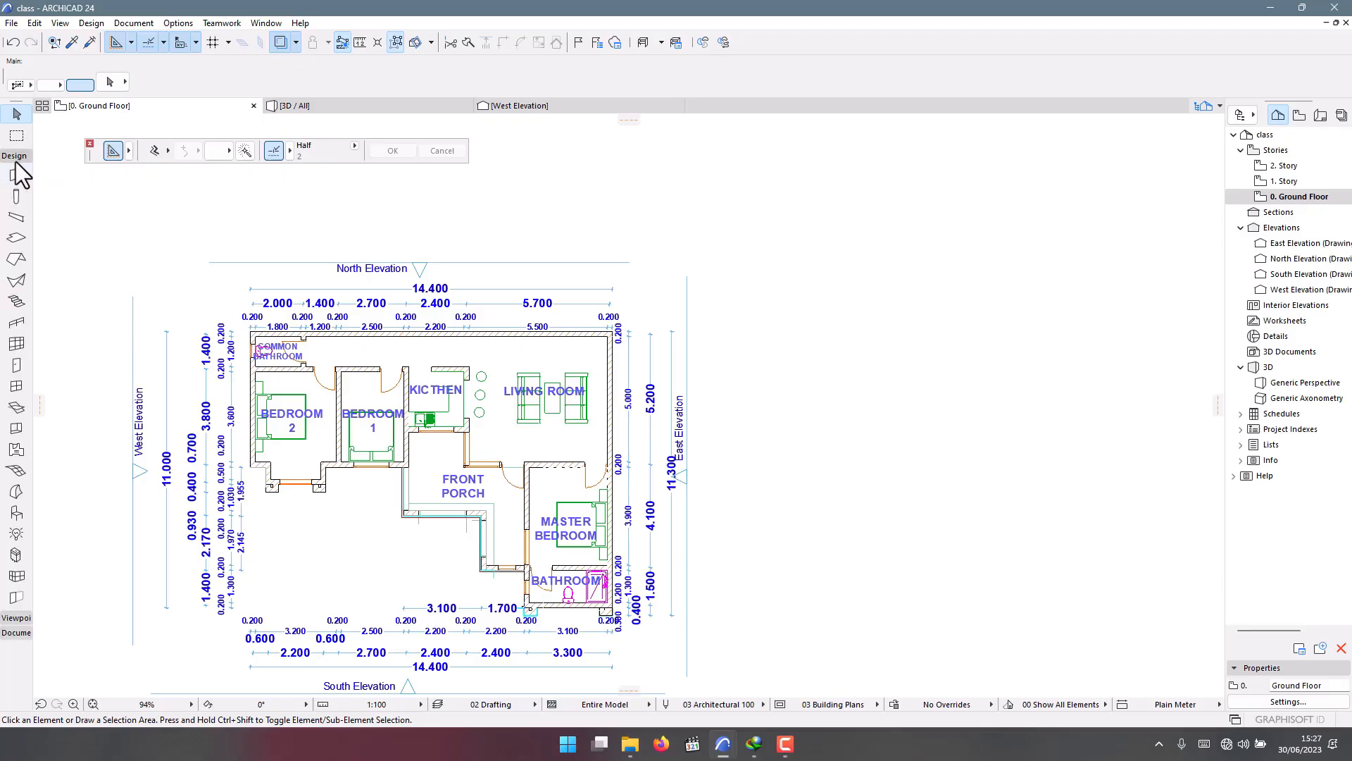
left_click(14, 158)
left_click(16, 185)
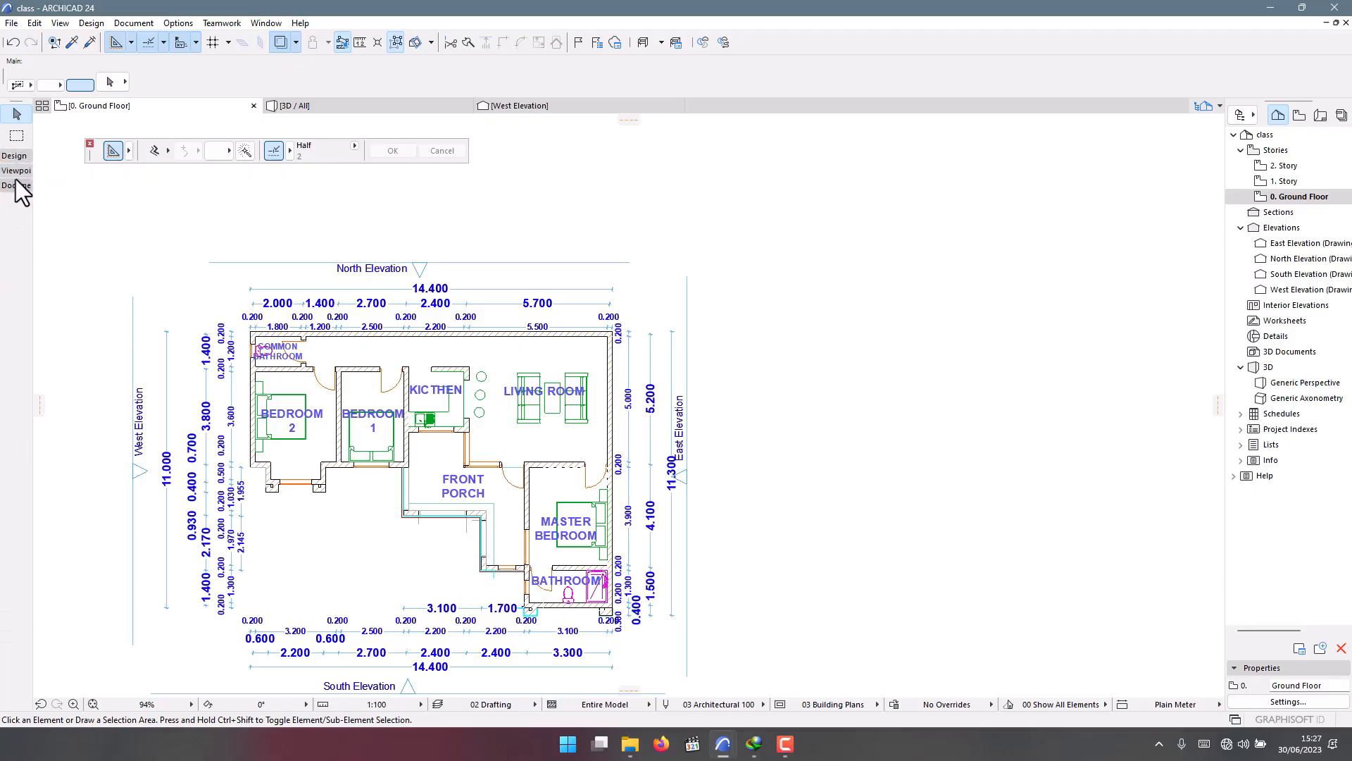
left_click(15, 170)
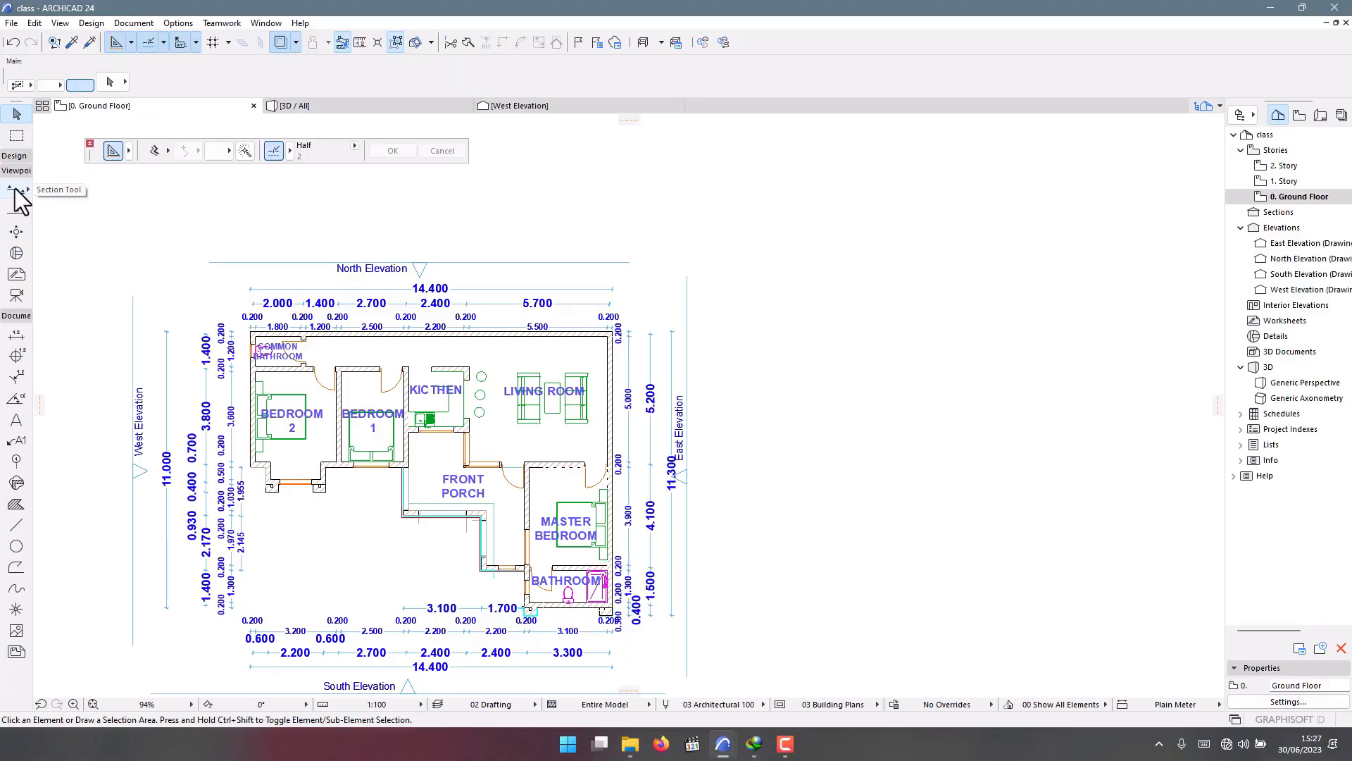
left_click(16, 190)
scroll(253, 386, "down", 4)
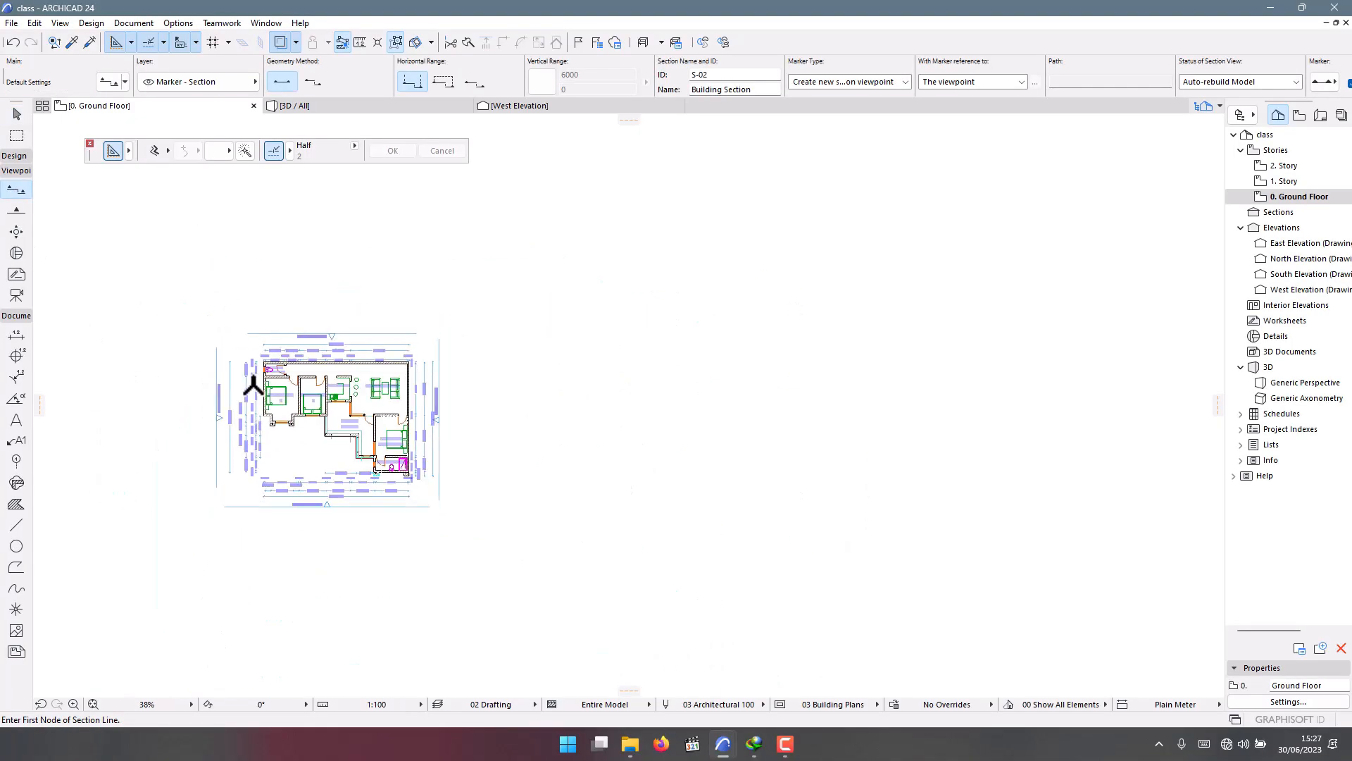
scroll(253, 386, "up", 4)
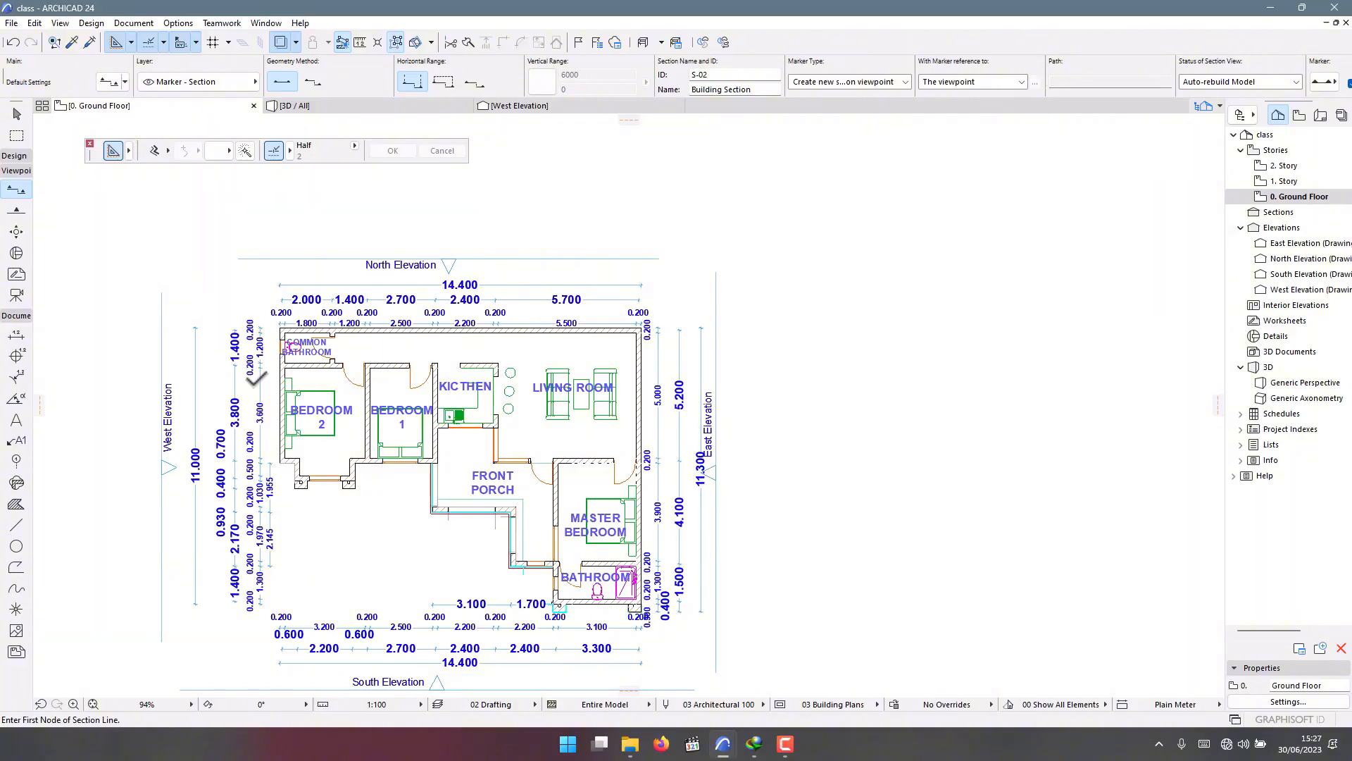
scroll(294, 444, "down", 3)
scroll(326, 399, "up", 6)
scroll(643, 367, "down", 5)
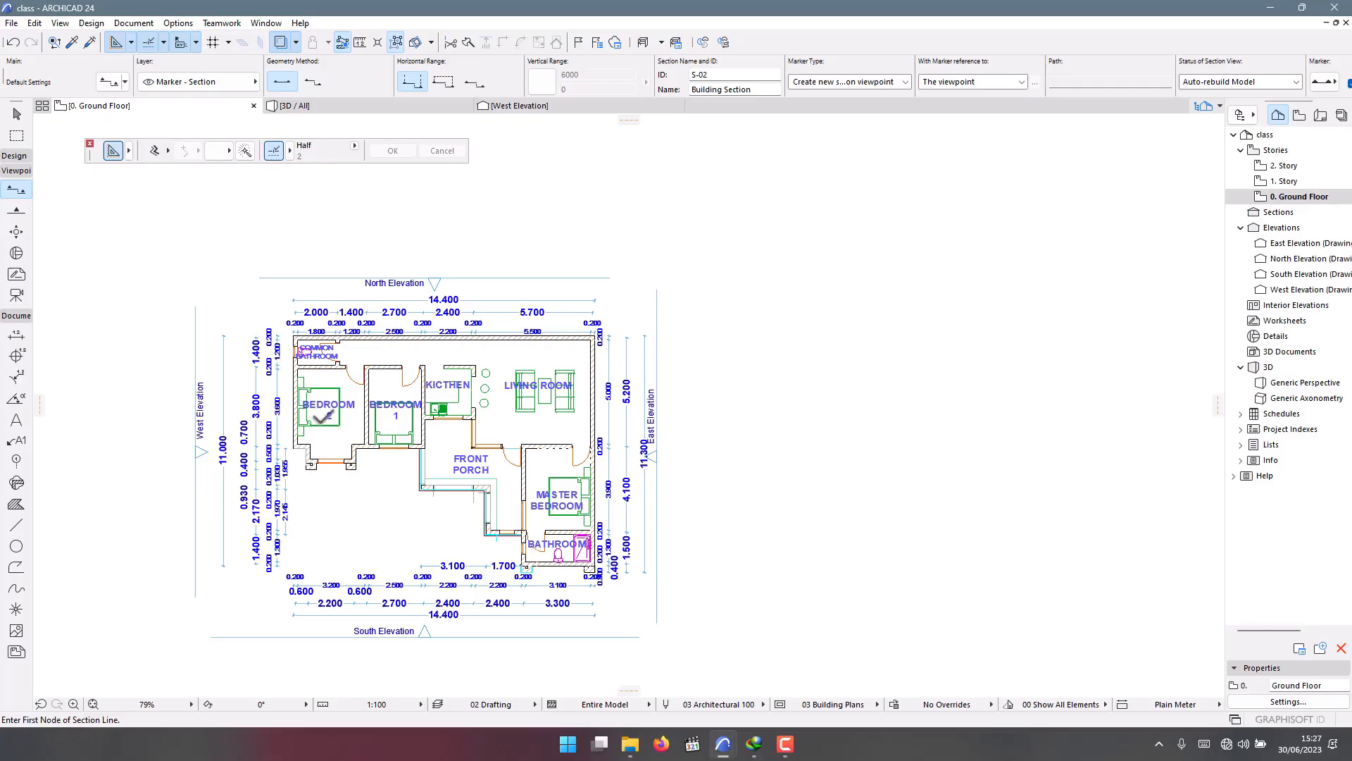
scroll(282, 392, "up", 6)
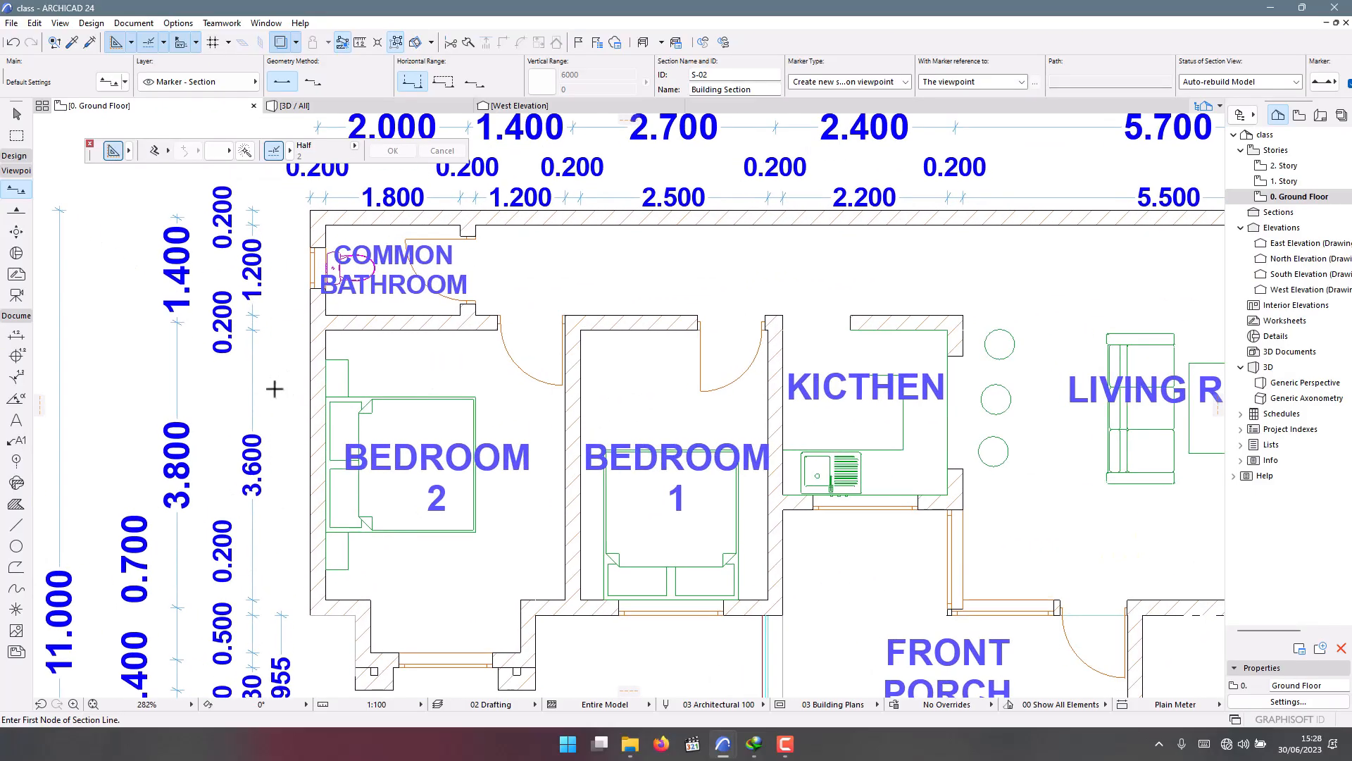
scroll(275, 388, "down", 2)
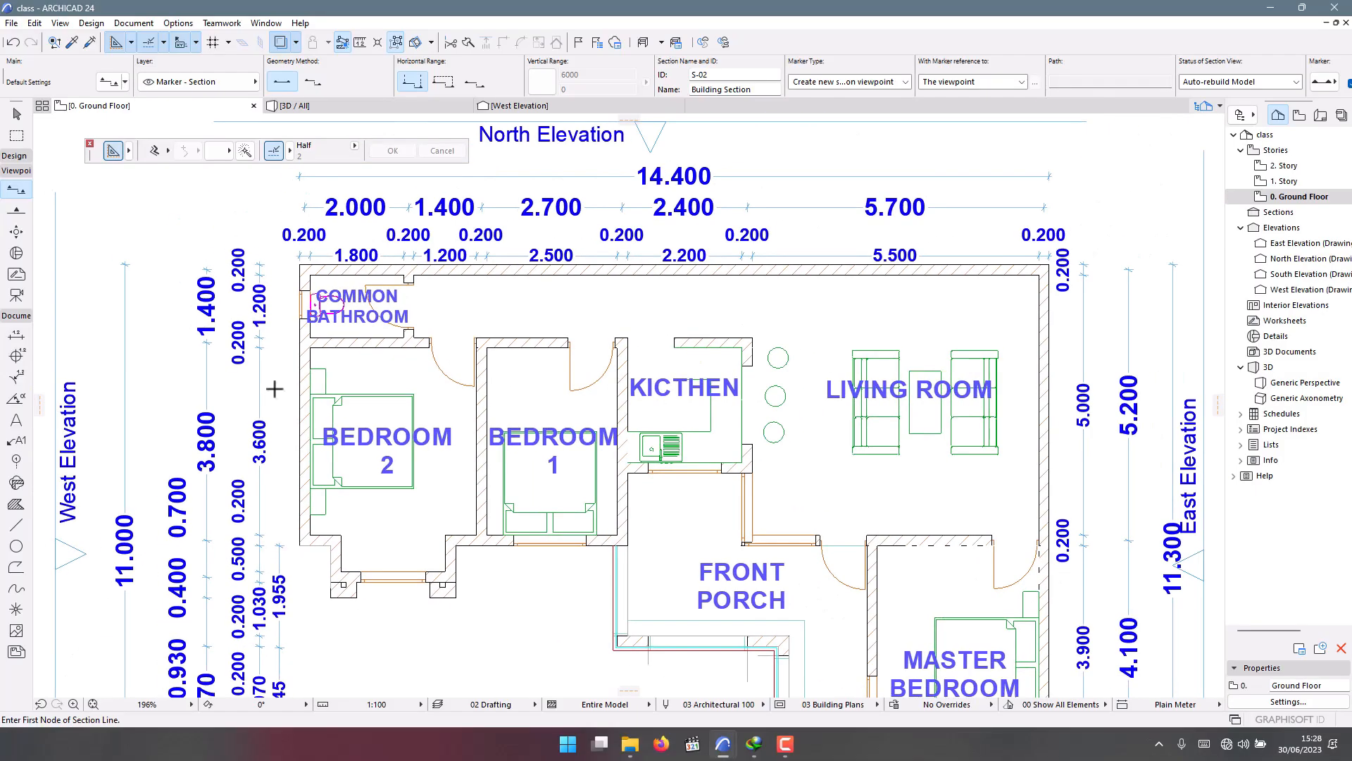
left_click(282, 388)
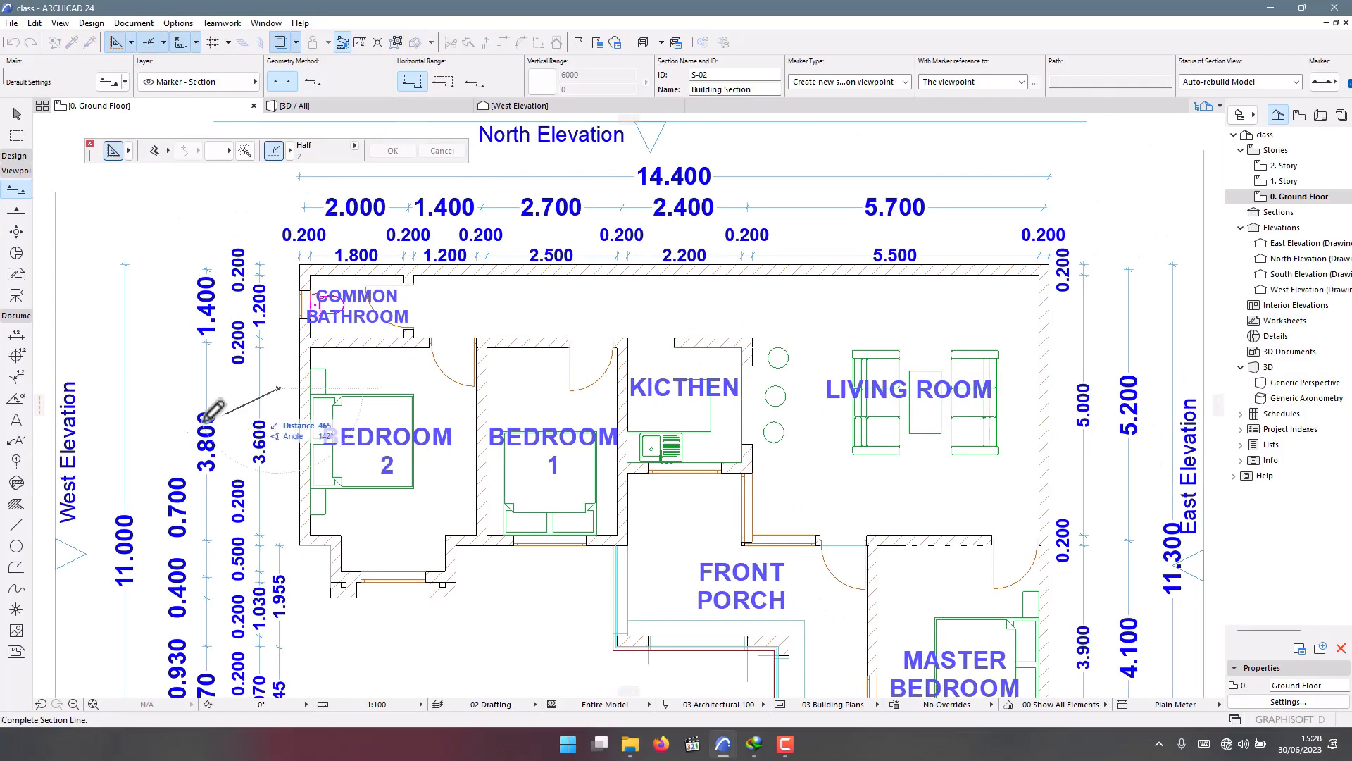
scroll(282, 388, "down", 5)
scroll(548, 397, "up", 3)
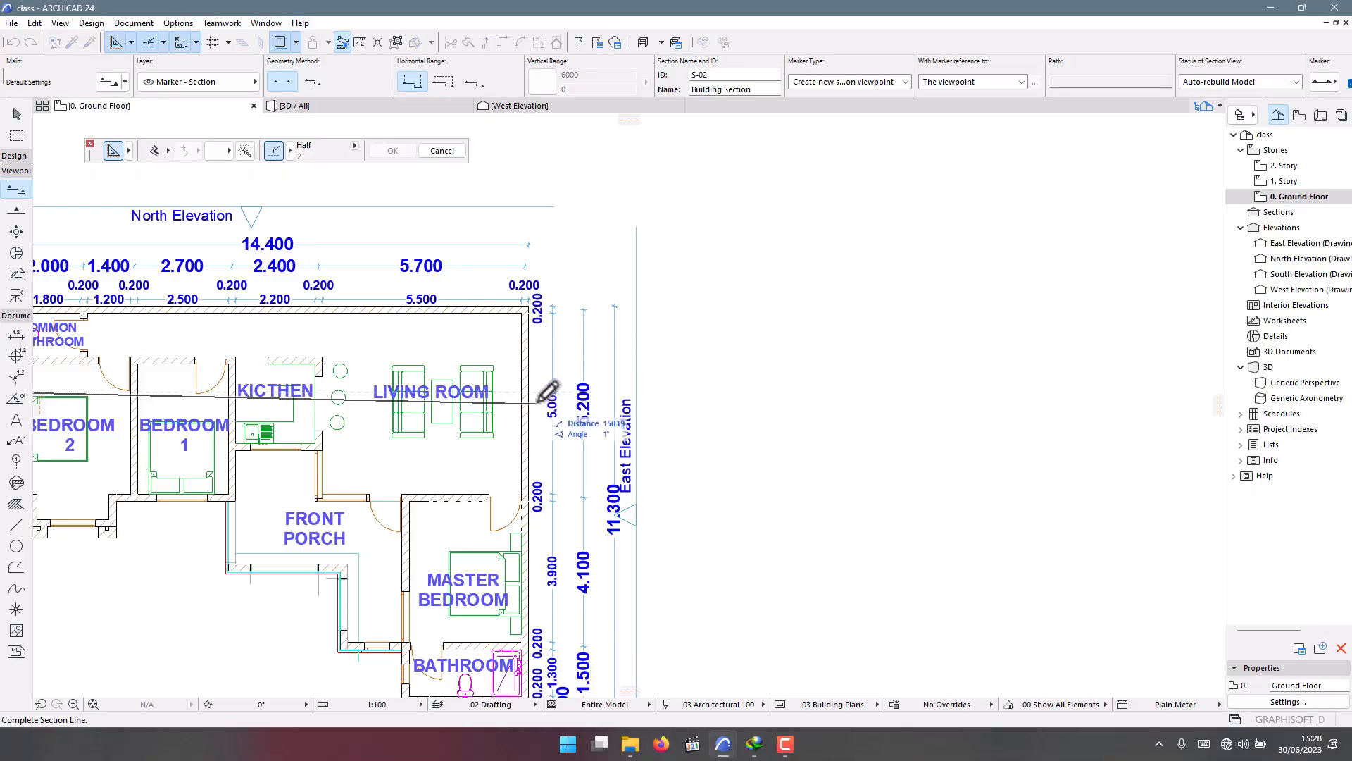
scroll(548, 386, "up", 3)
left_click(548, 387)
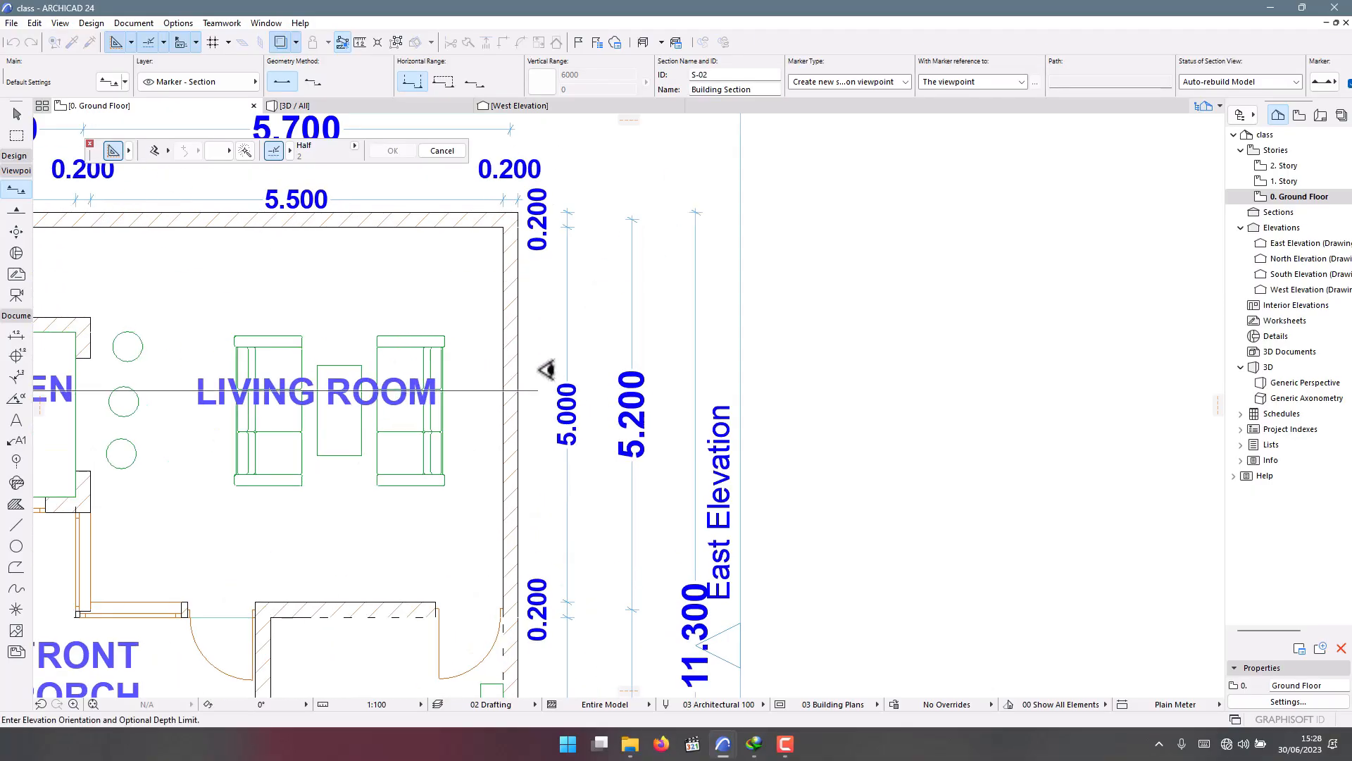
left_click(546, 369)
scroll(546, 369, "down", 6)
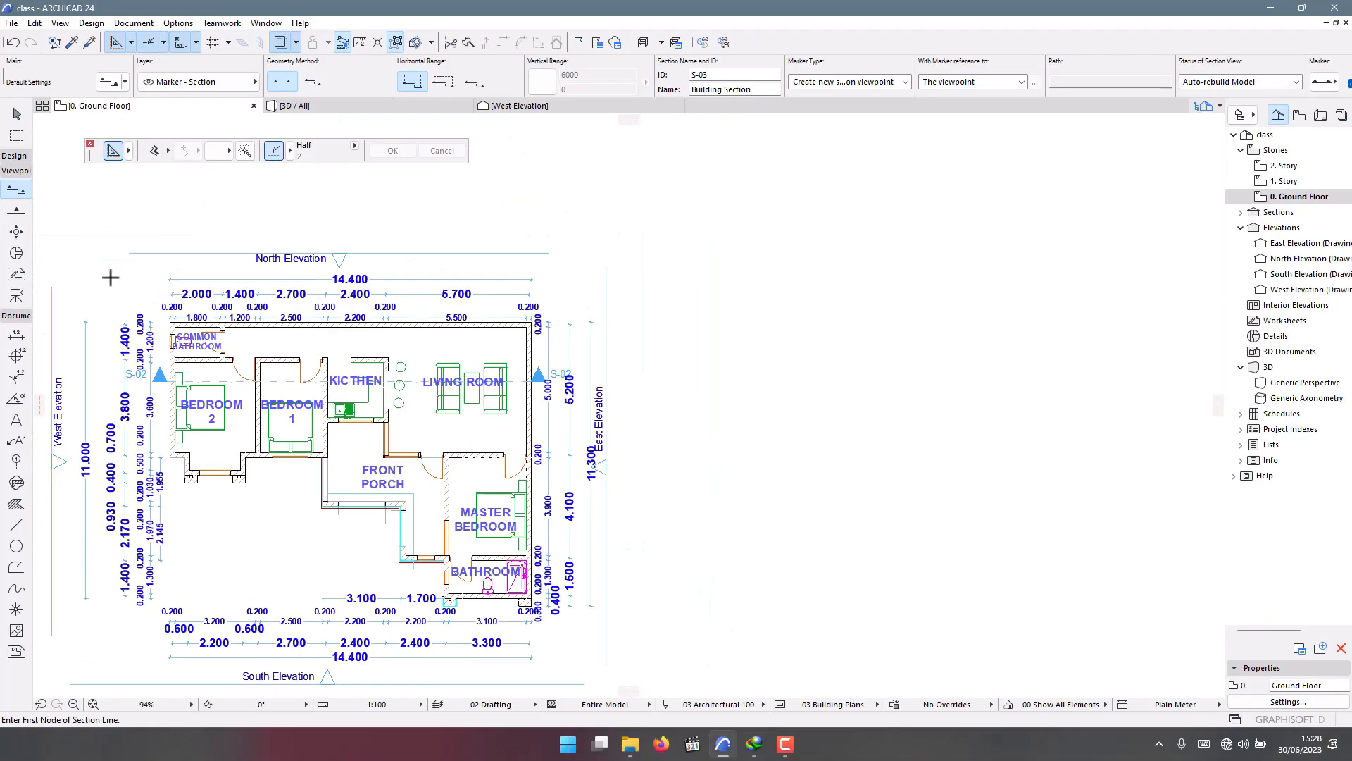
Select the section line across the plan and open its section in a new tab.
left_click(17, 113)
scroll(402, 331, "up", 4)
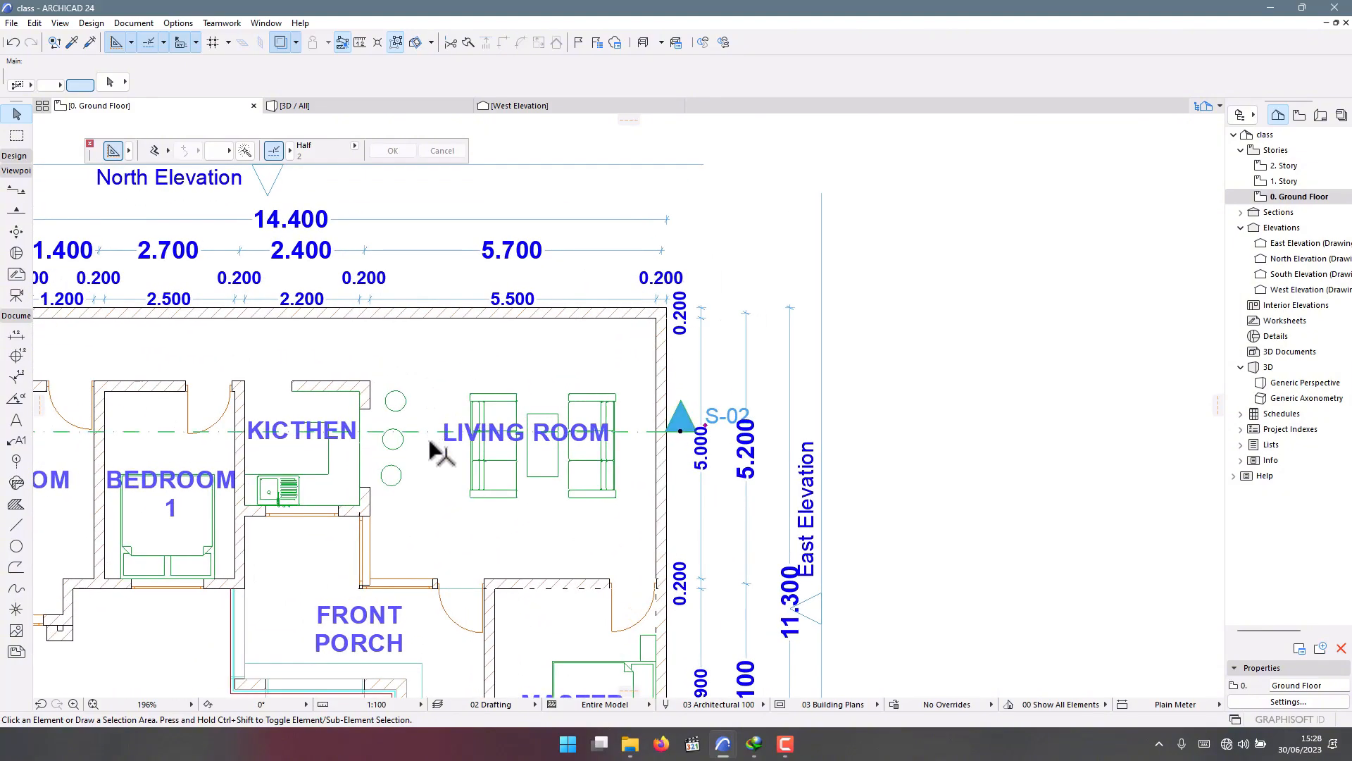
left_click(429, 431)
right_click(421, 430)
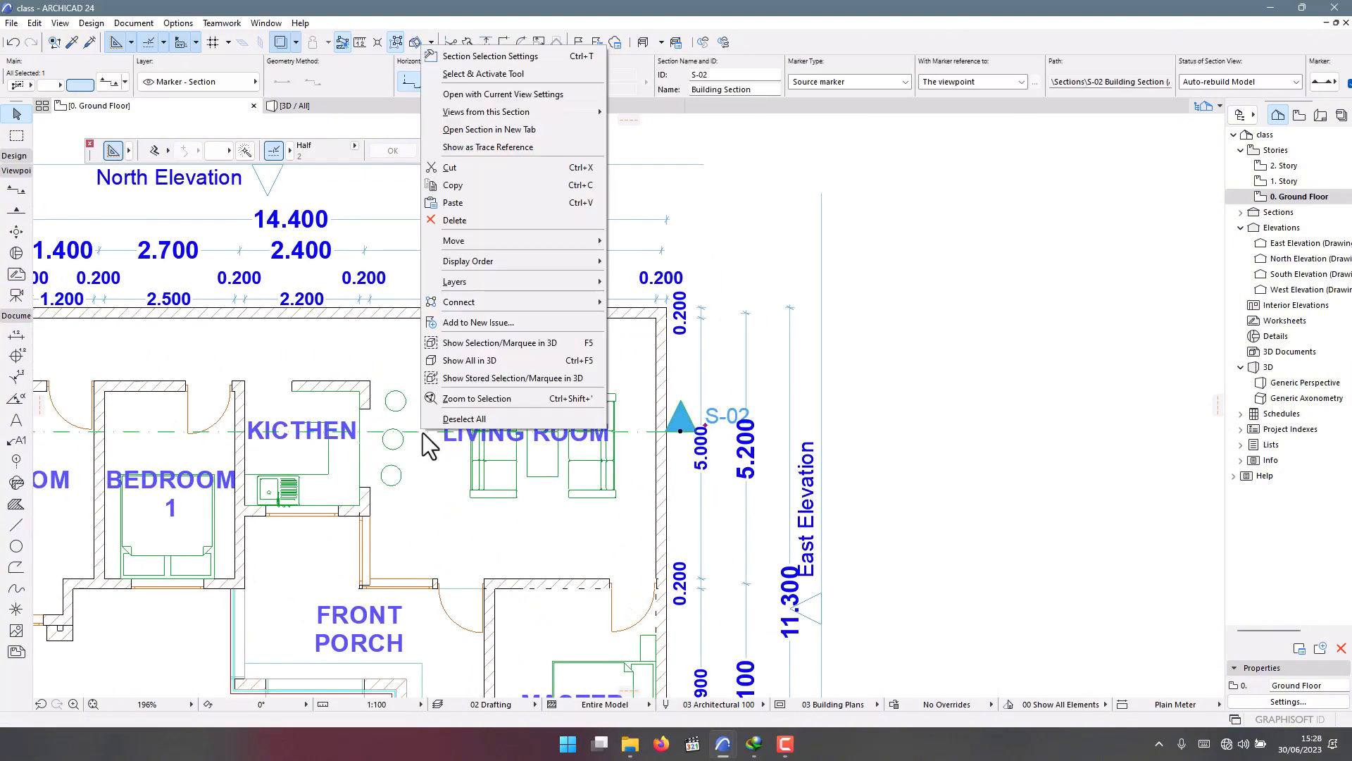
left_click(479, 130)
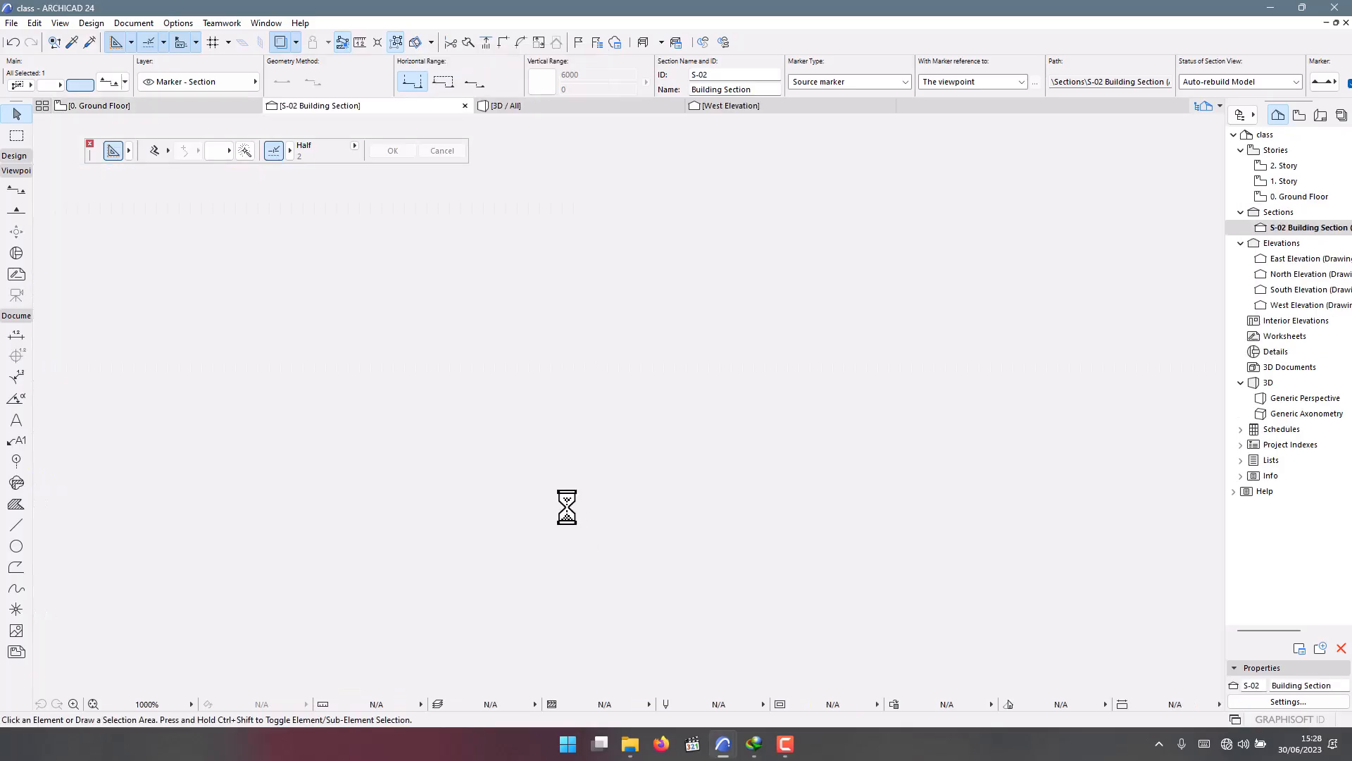
Examine the section's roof, walls, doors and floor slab, comparing them with the ground floor plan.
scroll(574, 512, "down", 5)
scroll(462, 474, "up", 3)
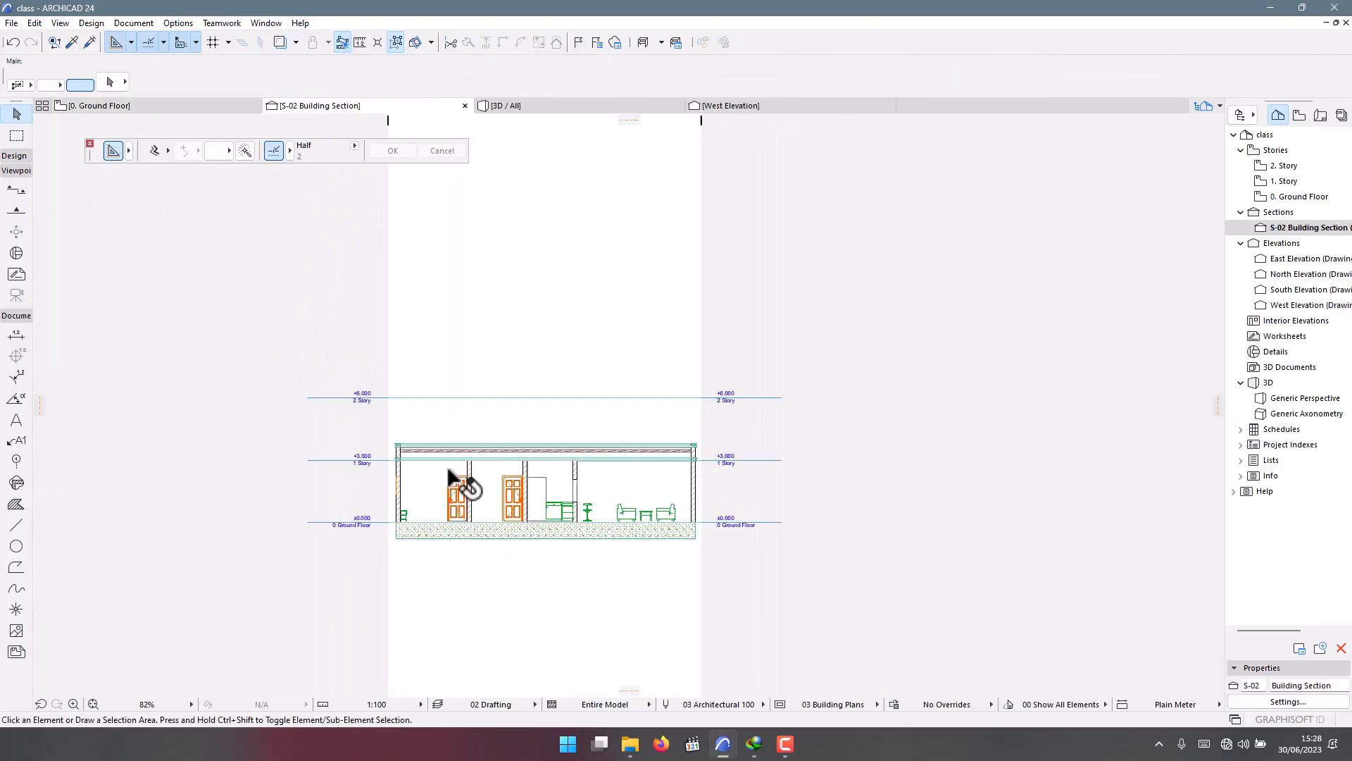
scroll(338, 405, "up", 12)
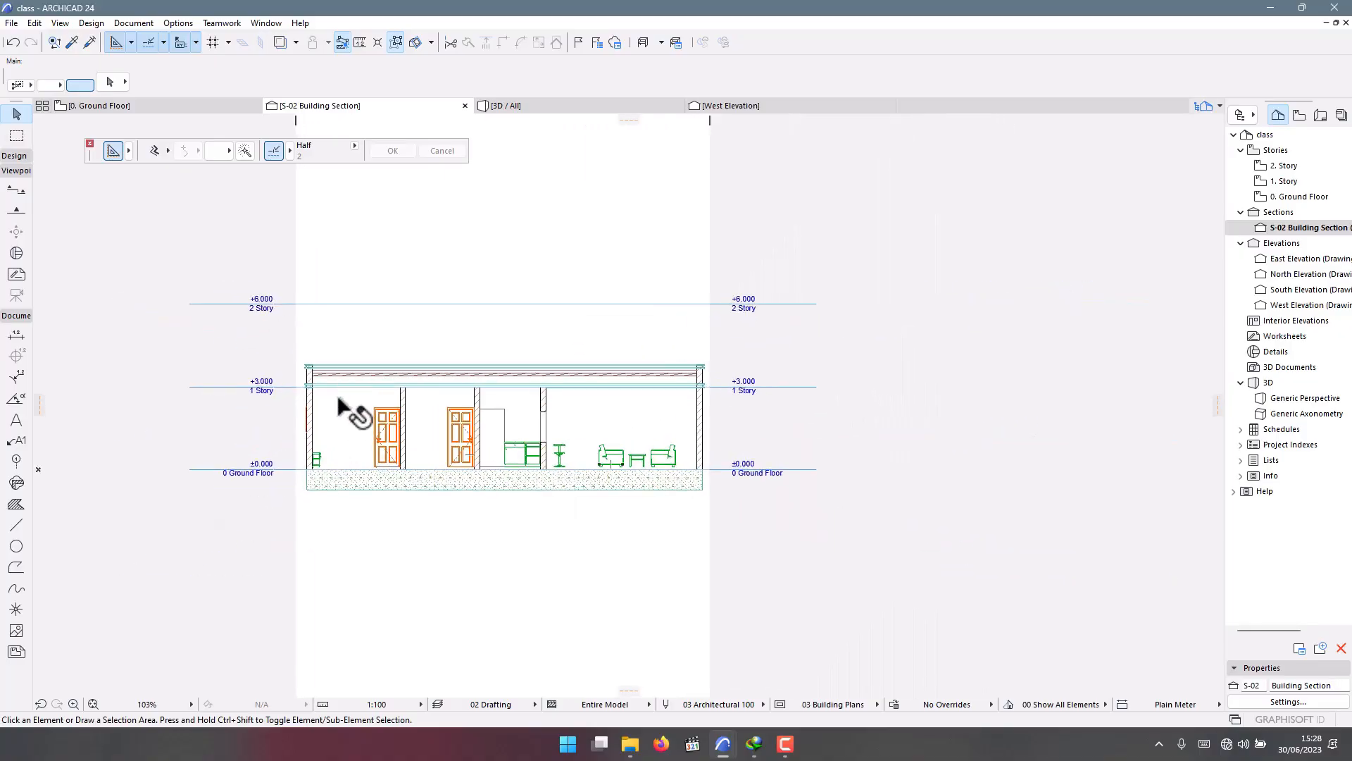
scroll(316, 368, "down", 8)
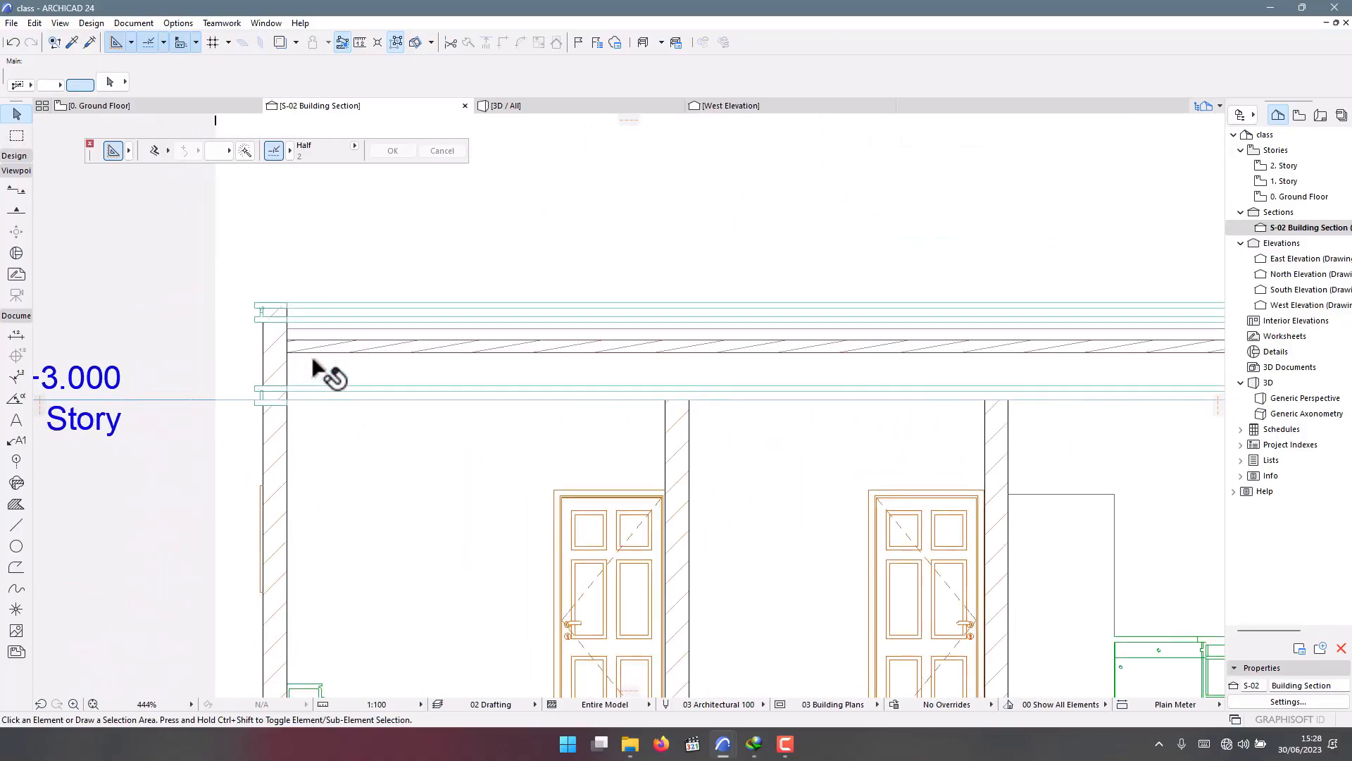
scroll(582, 365, "up", 3)
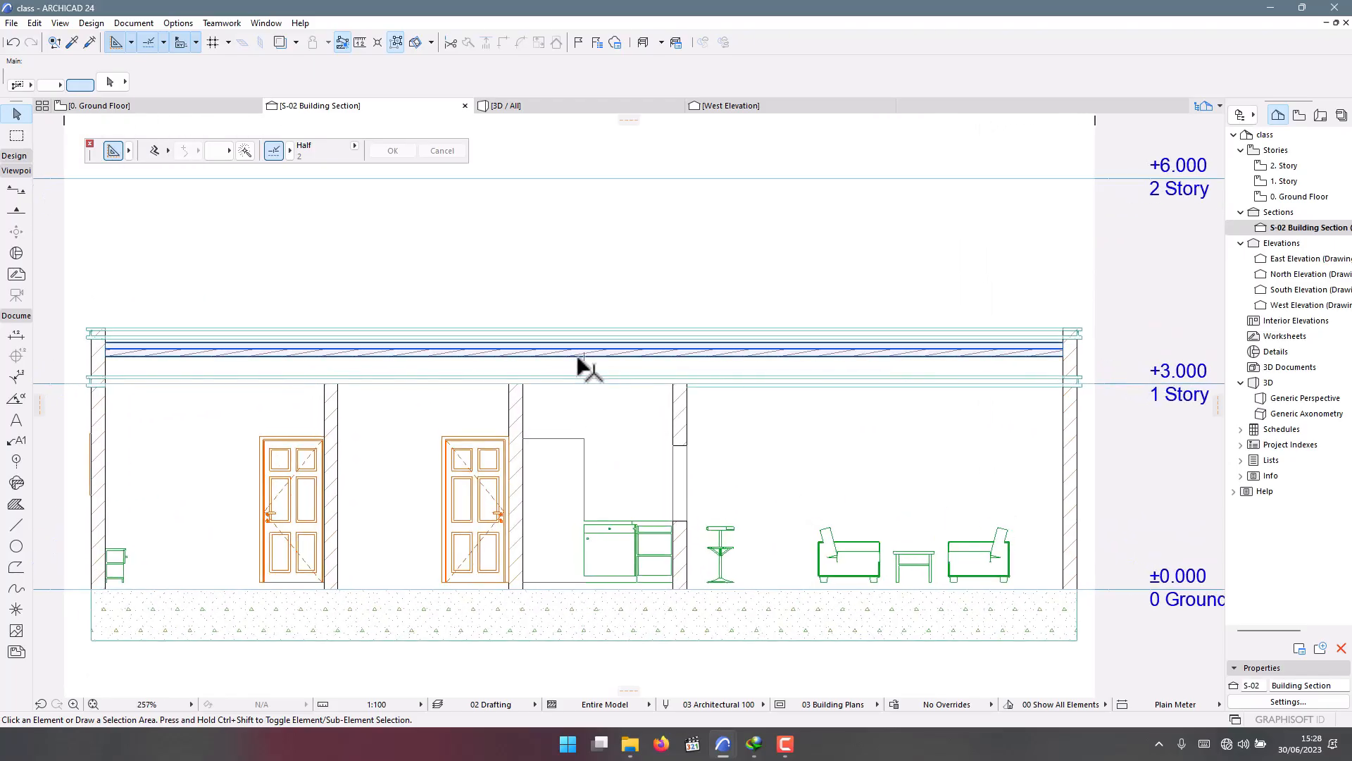
scroll(384, 424, "down", 3)
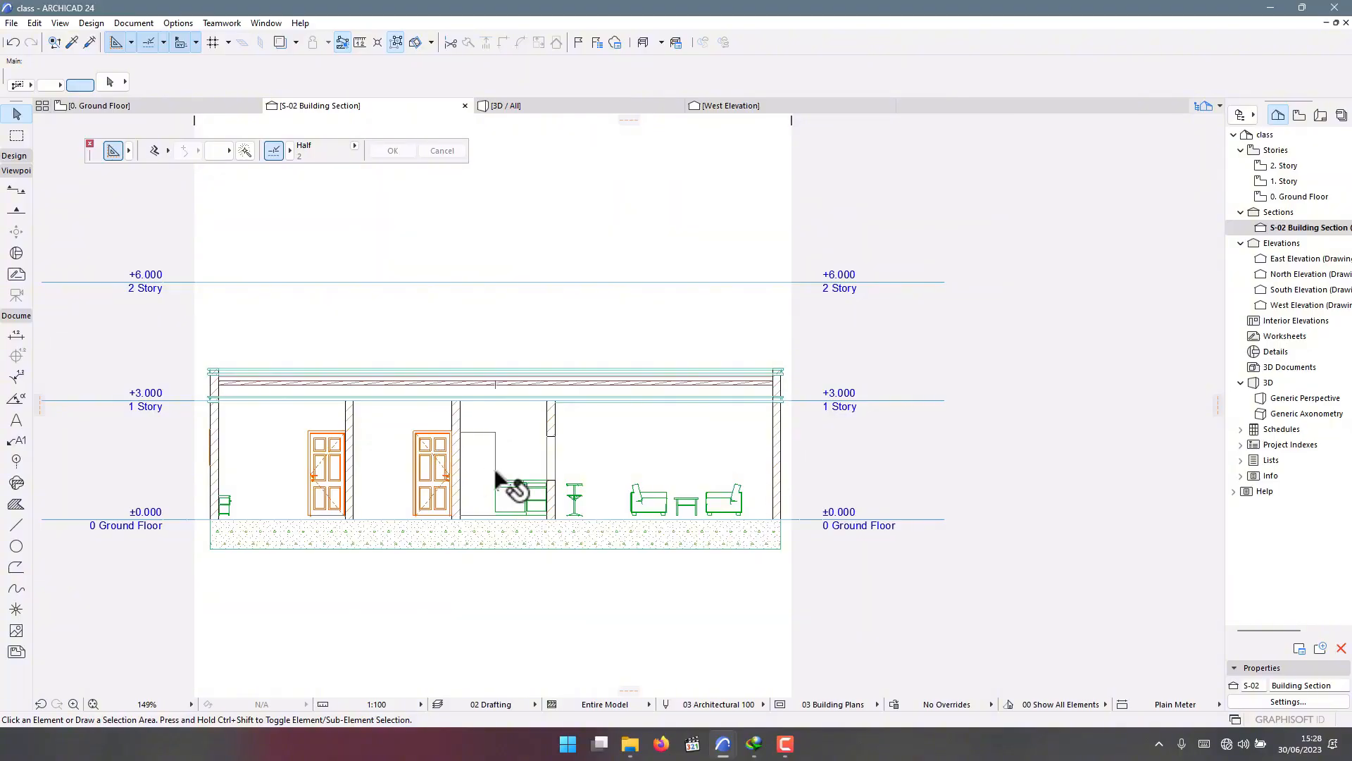
left_click(116, 106)
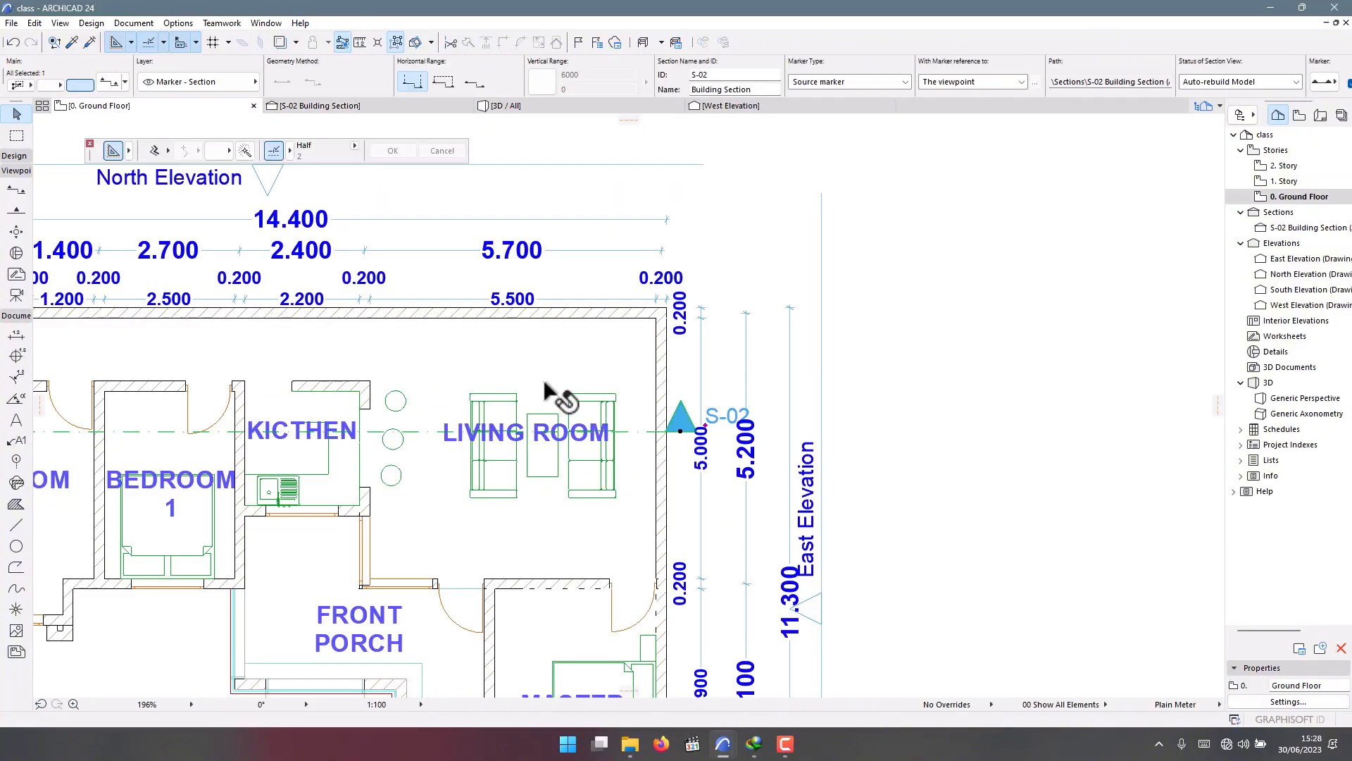
scroll(558, 395, "down", 5)
scroll(543, 467, "up", 2)
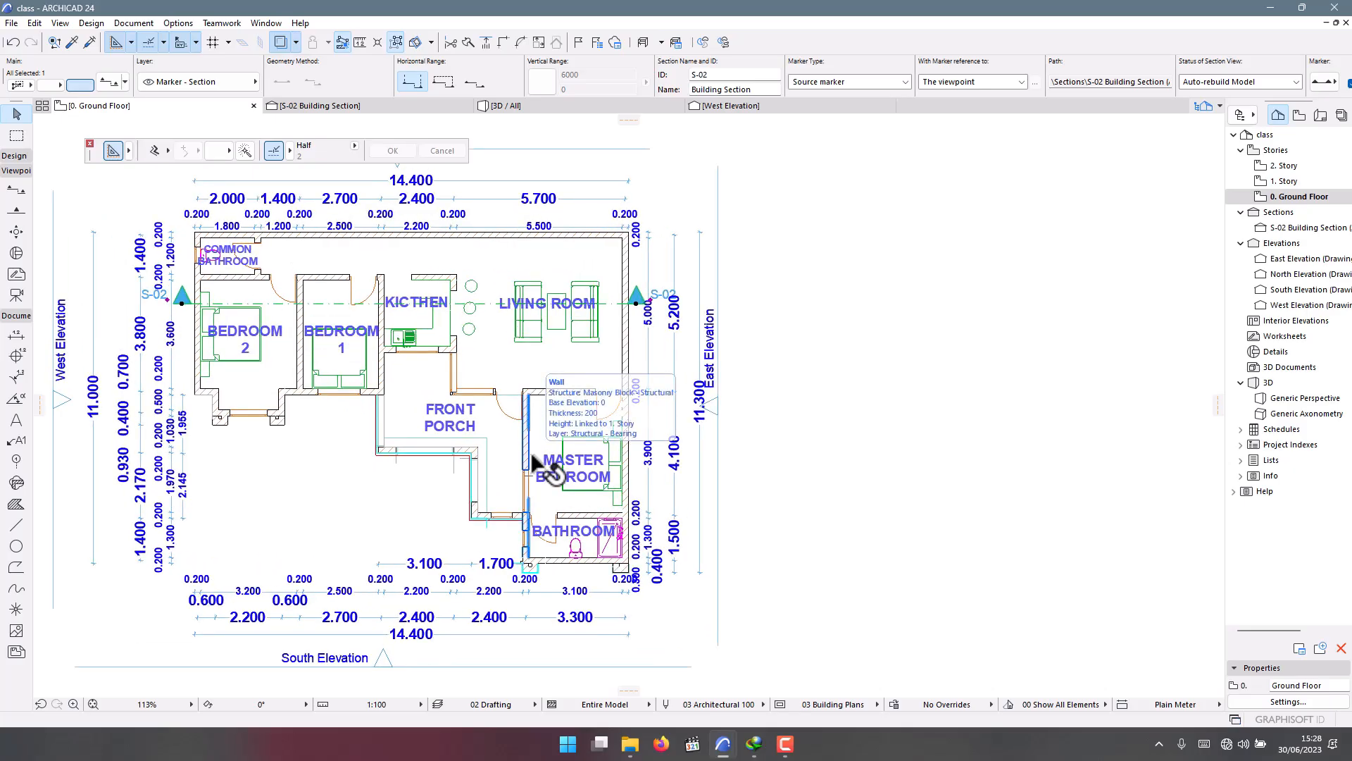
left_click(362, 107)
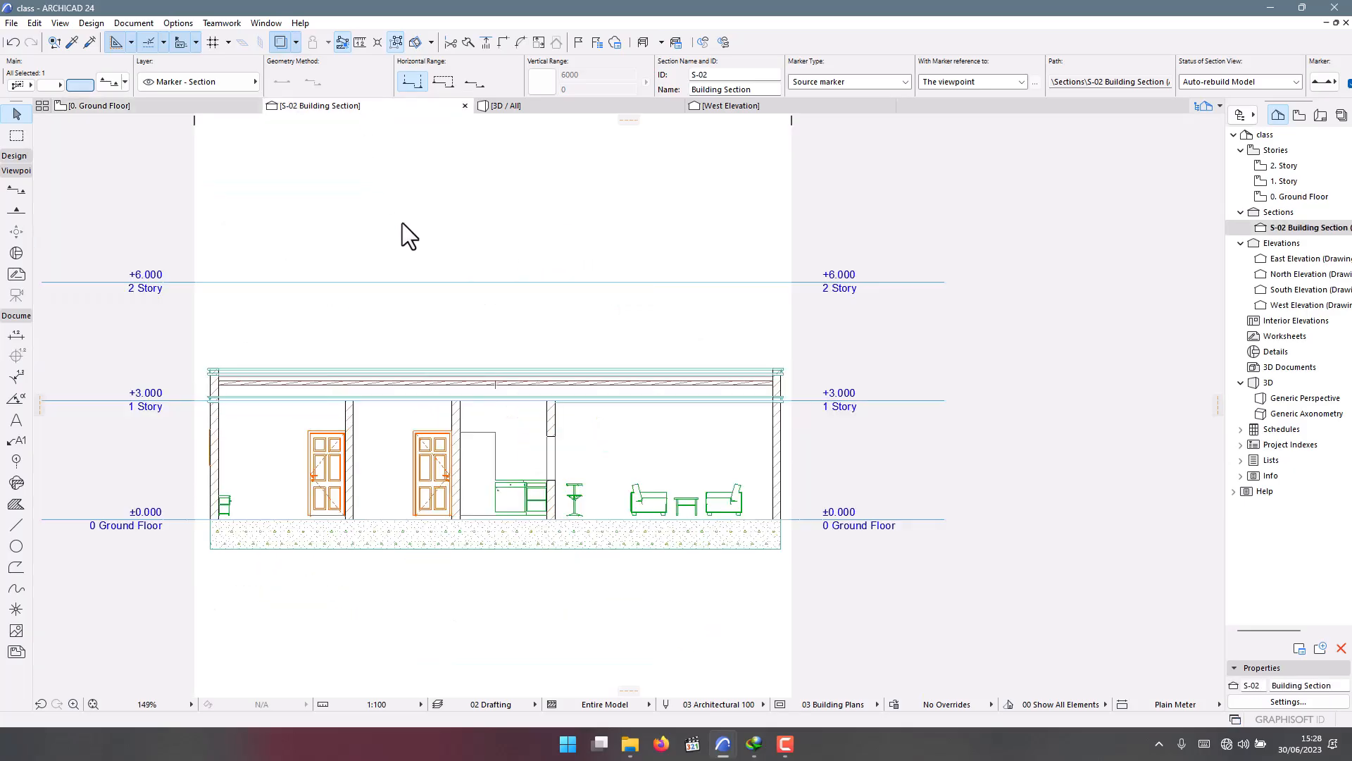
scroll(263, 436, "up", 4)
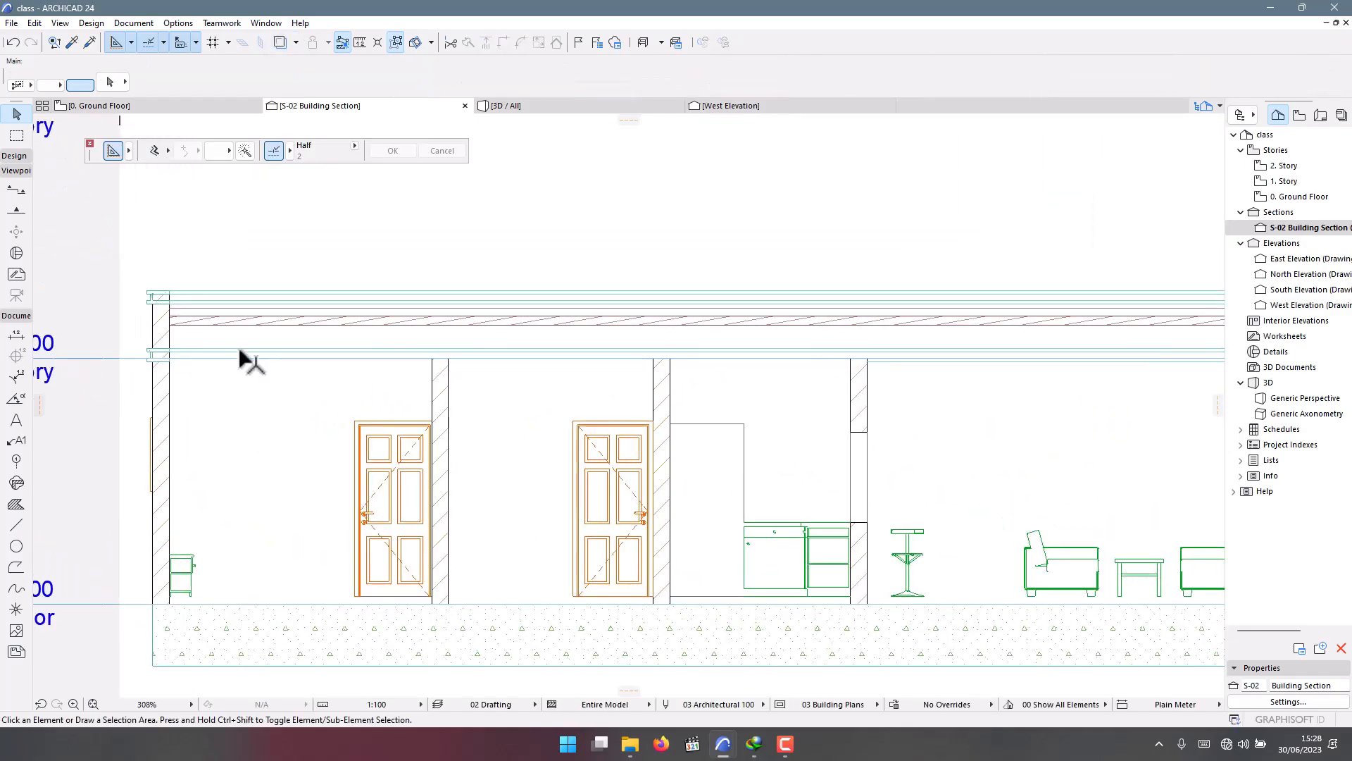
scroll(215, 257, "down", 2)
scroll(257, 306, "up", 2)
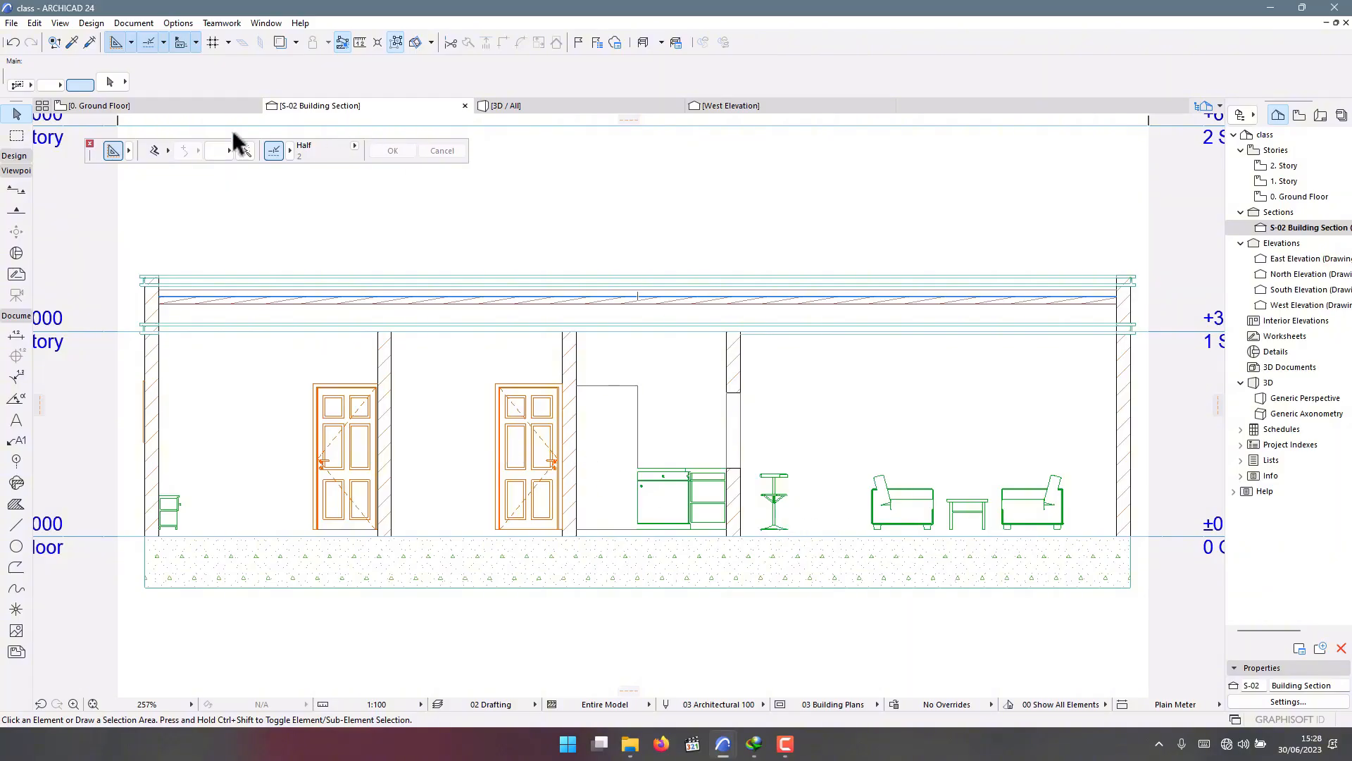
Return to the ground floor plan and rotate the section line 90° clockwise about a point in the kitchen.
left_click(185, 109)
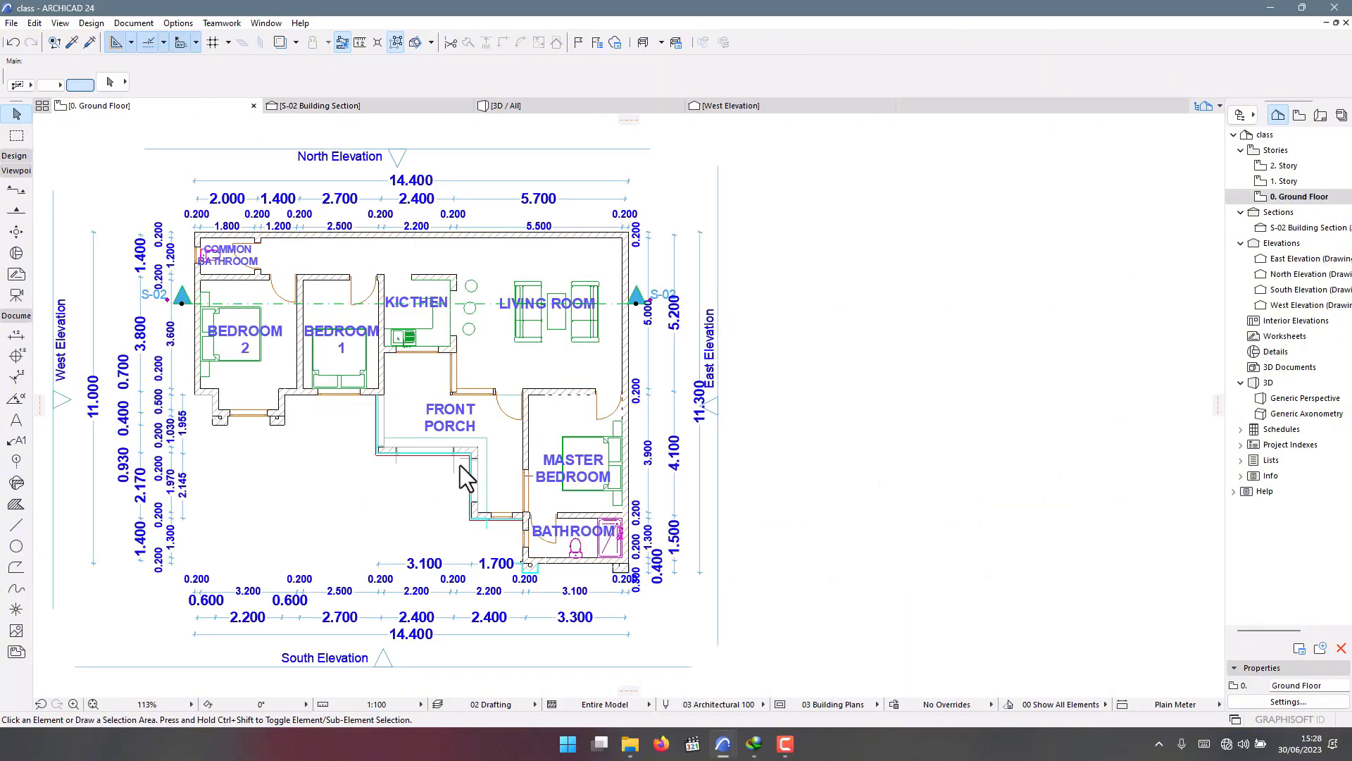
left_click(451, 303)
scroll(447, 298, "up", 2)
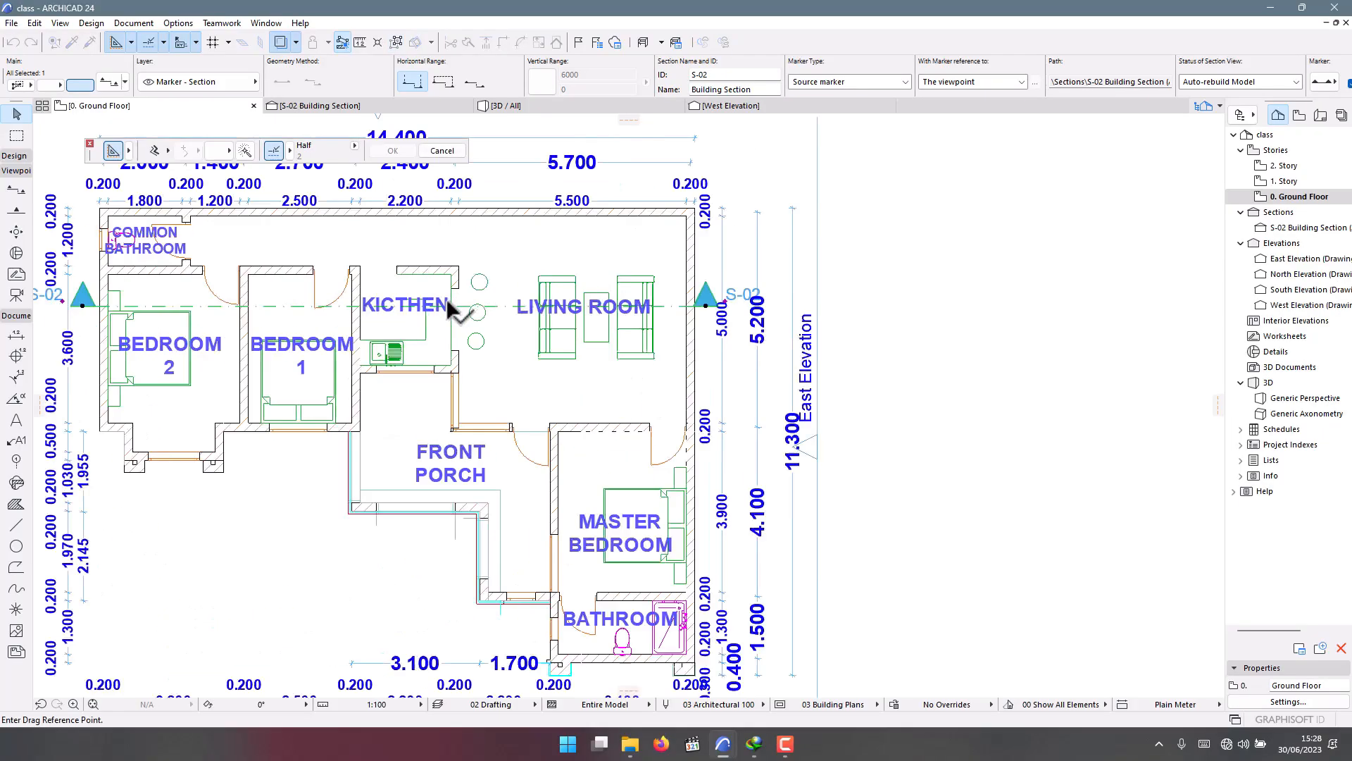
scroll(446, 298, "up", 1)
scroll(465, 318, "down", 3)
scroll(427, 296, "up", 2)
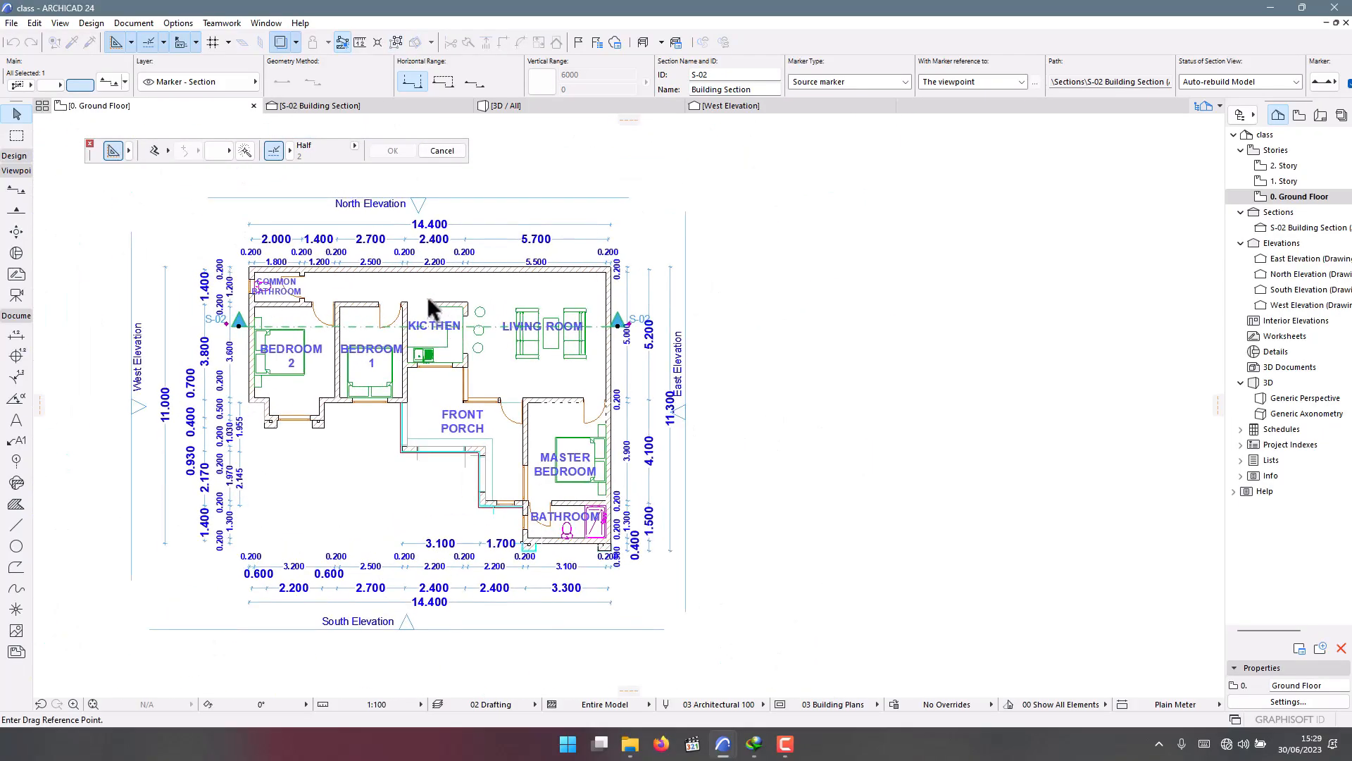
key("ctrl+e")
left_click(442, 337)
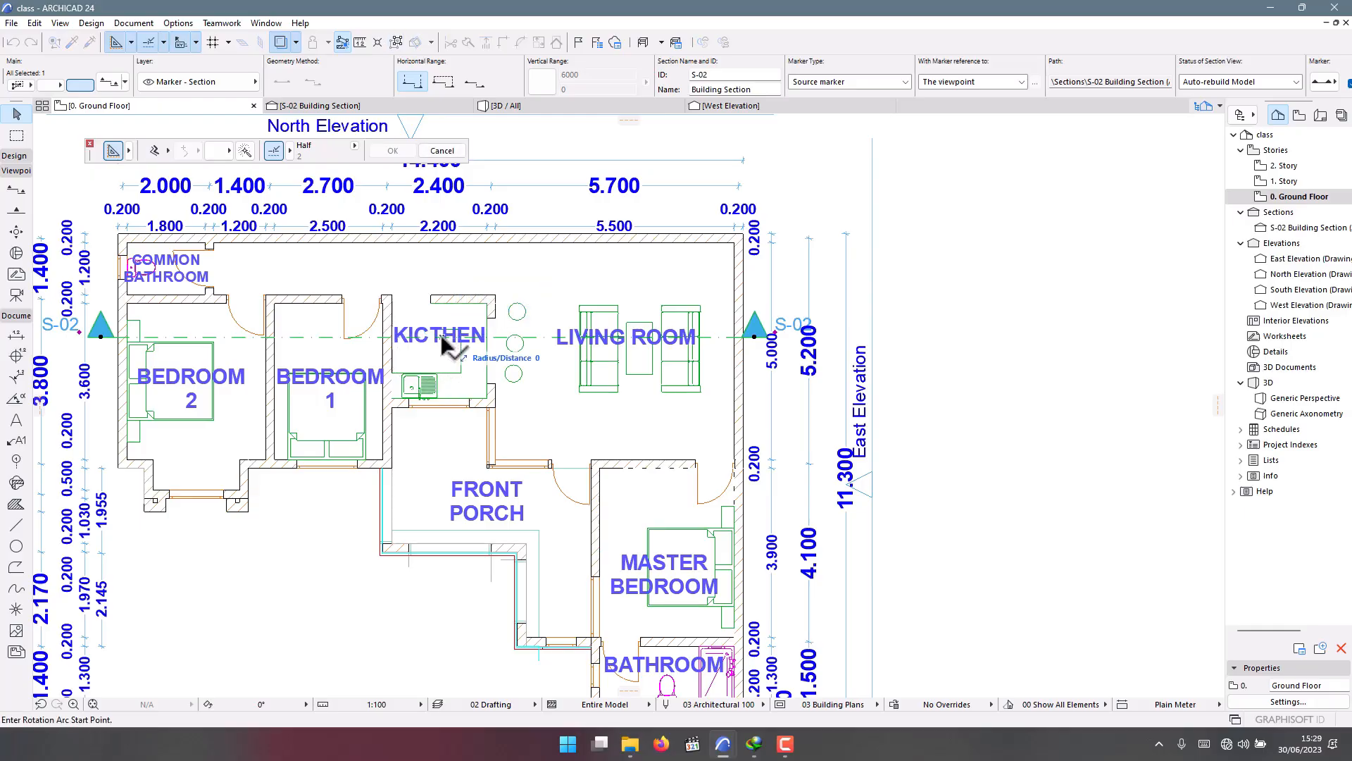
left_click(496, 337)
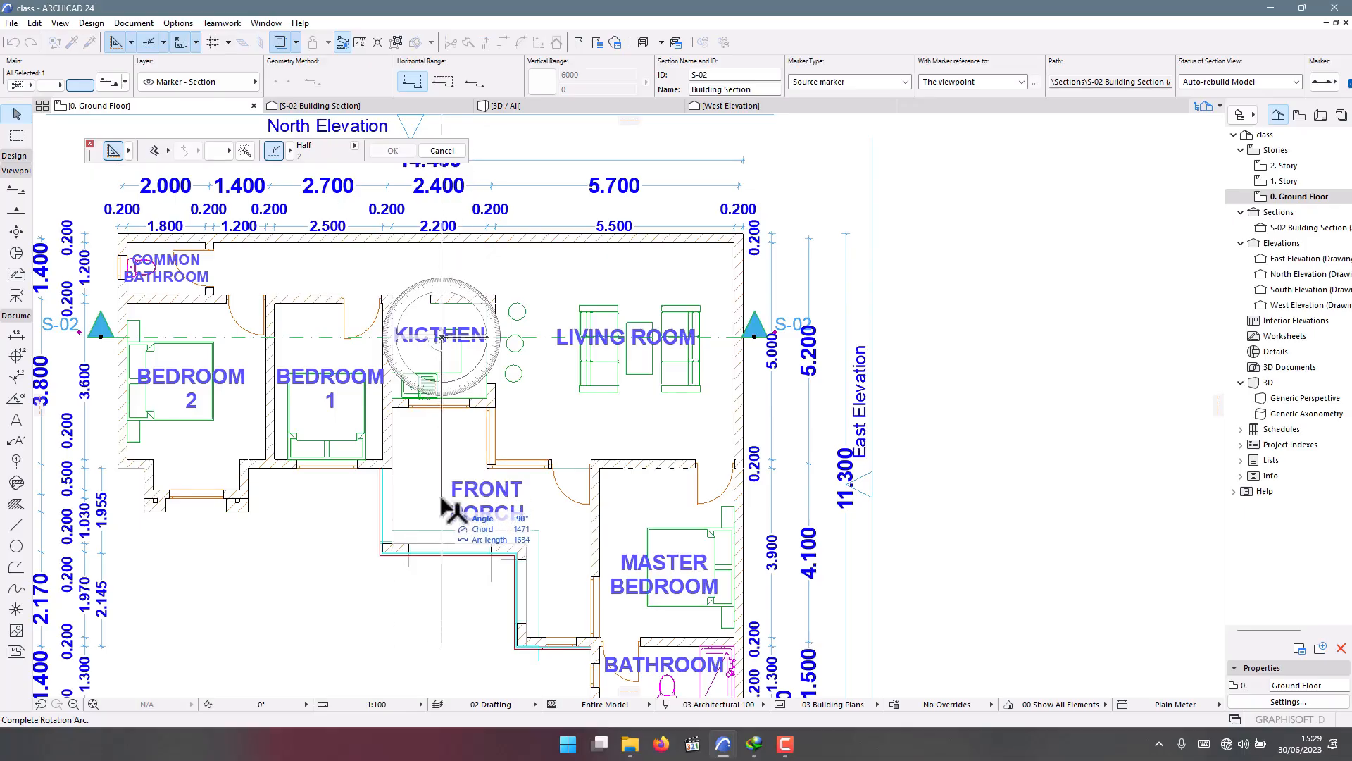
left_click(445, 505)
Stretch the north end of the vertical section line back to just outside the north wall.
scroll(446, 507, "down", 3)
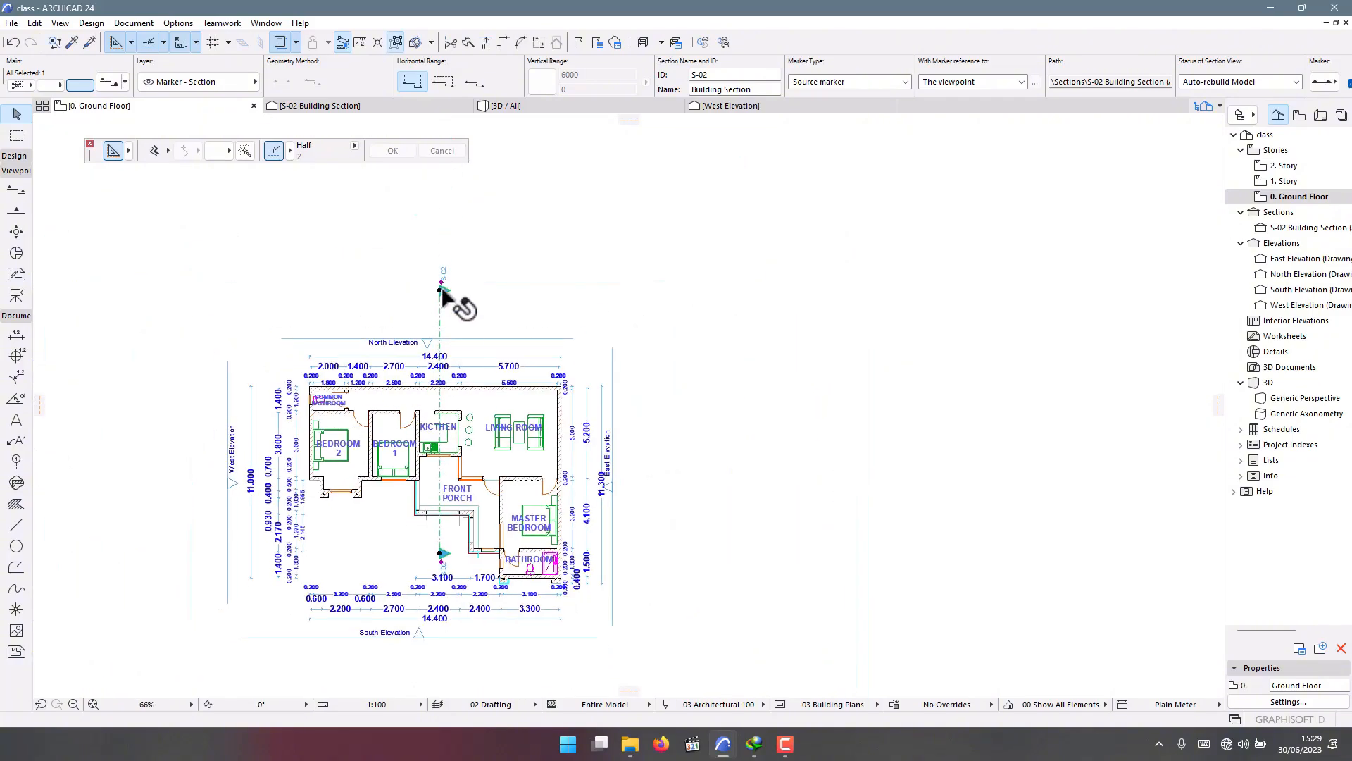
scroll(439, 388, "up", 5)
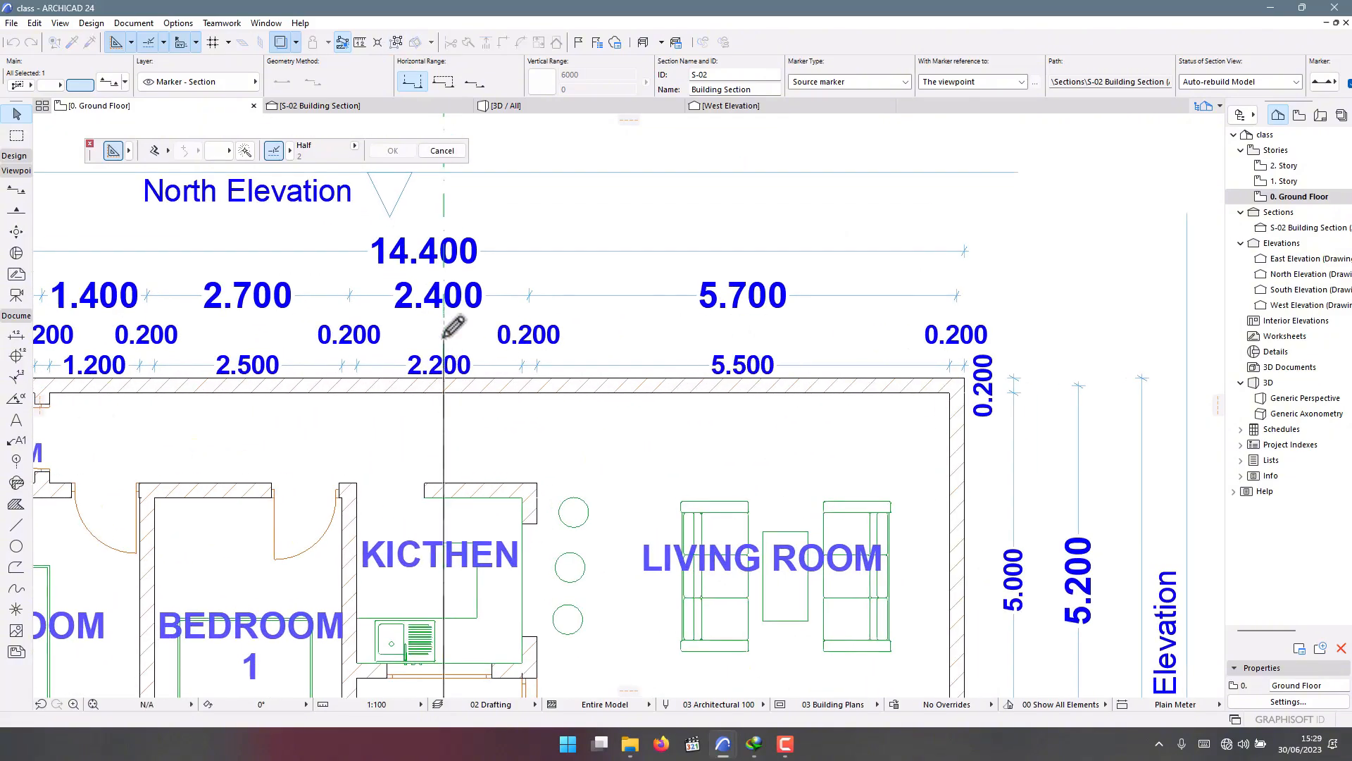
scroll(444, 336, "down", 5)
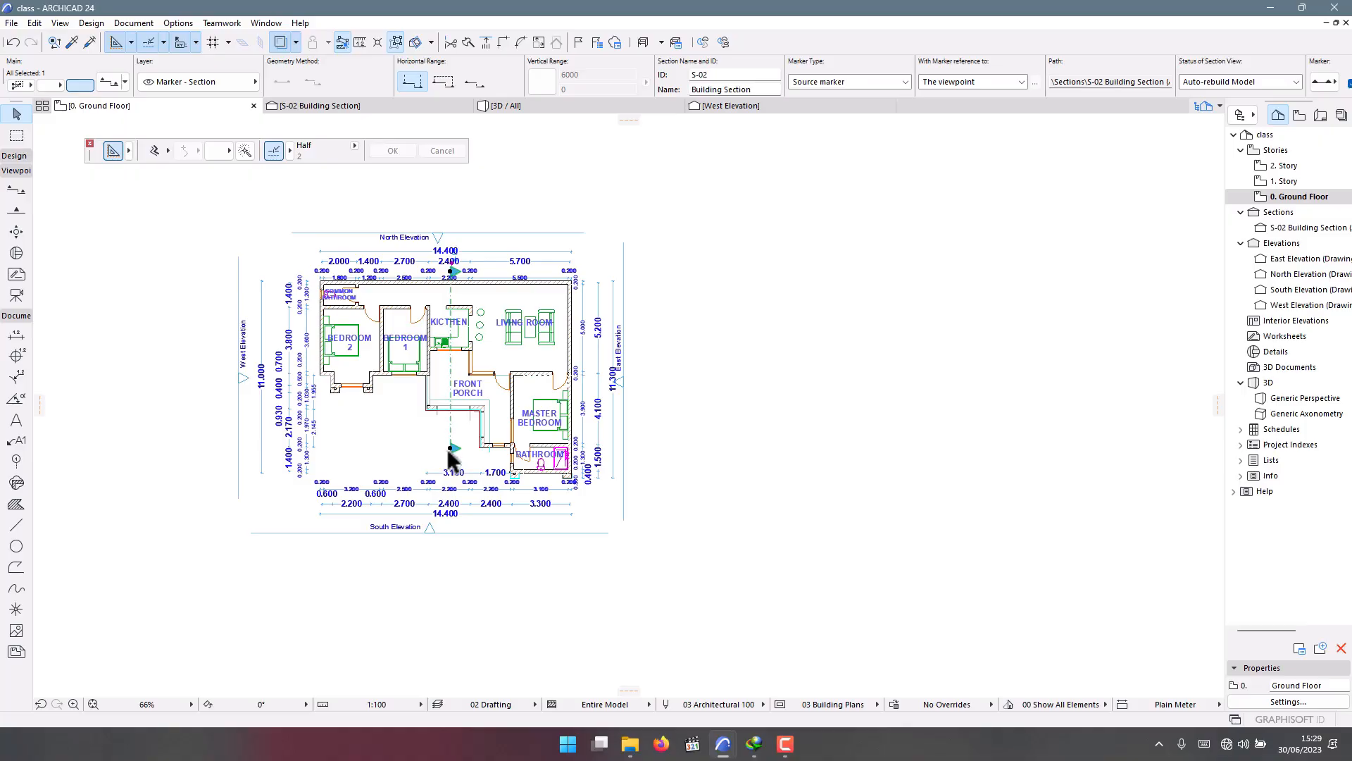
Stretch the south end of the vertical section line farther south, into the dimension chains below the front porch.
scroll(450, 456, "up", 2)
left_click(451, 445)
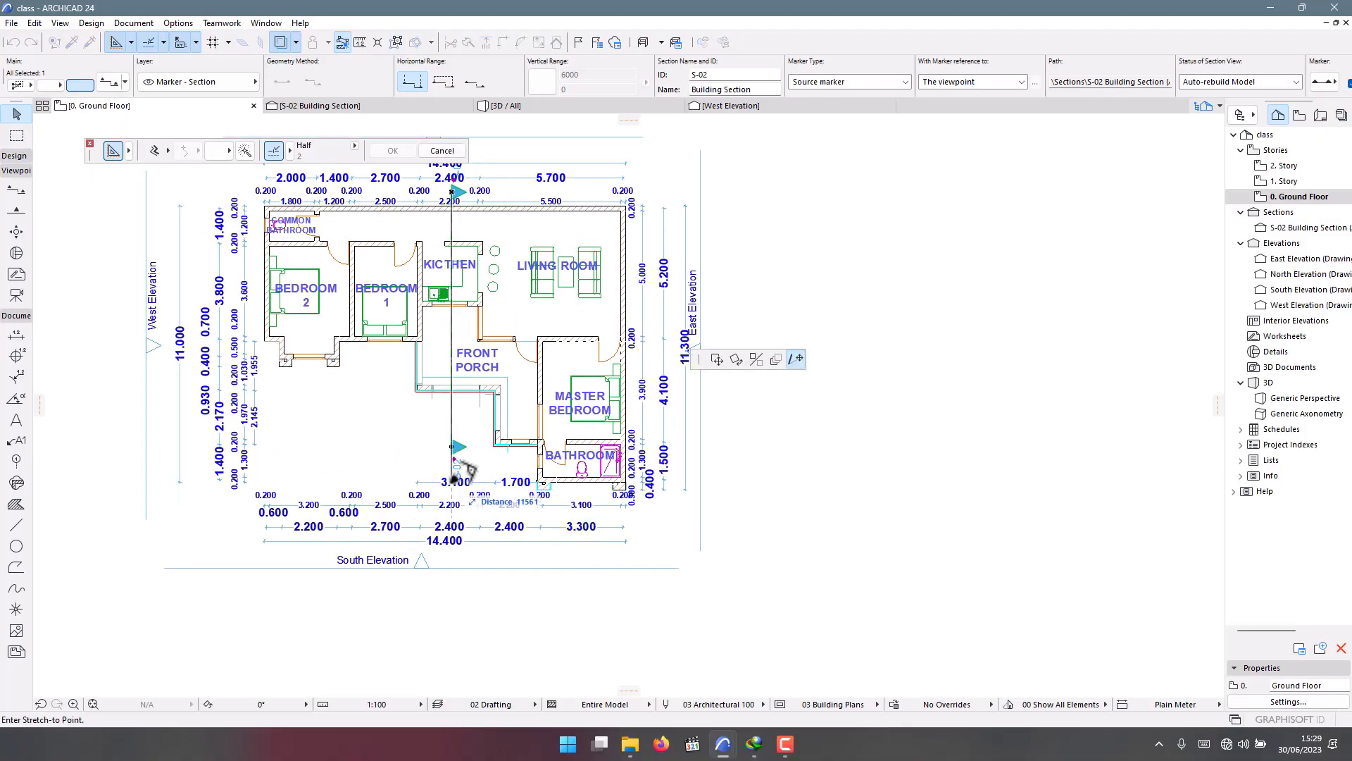
scroll(450, 484, "up", 2)
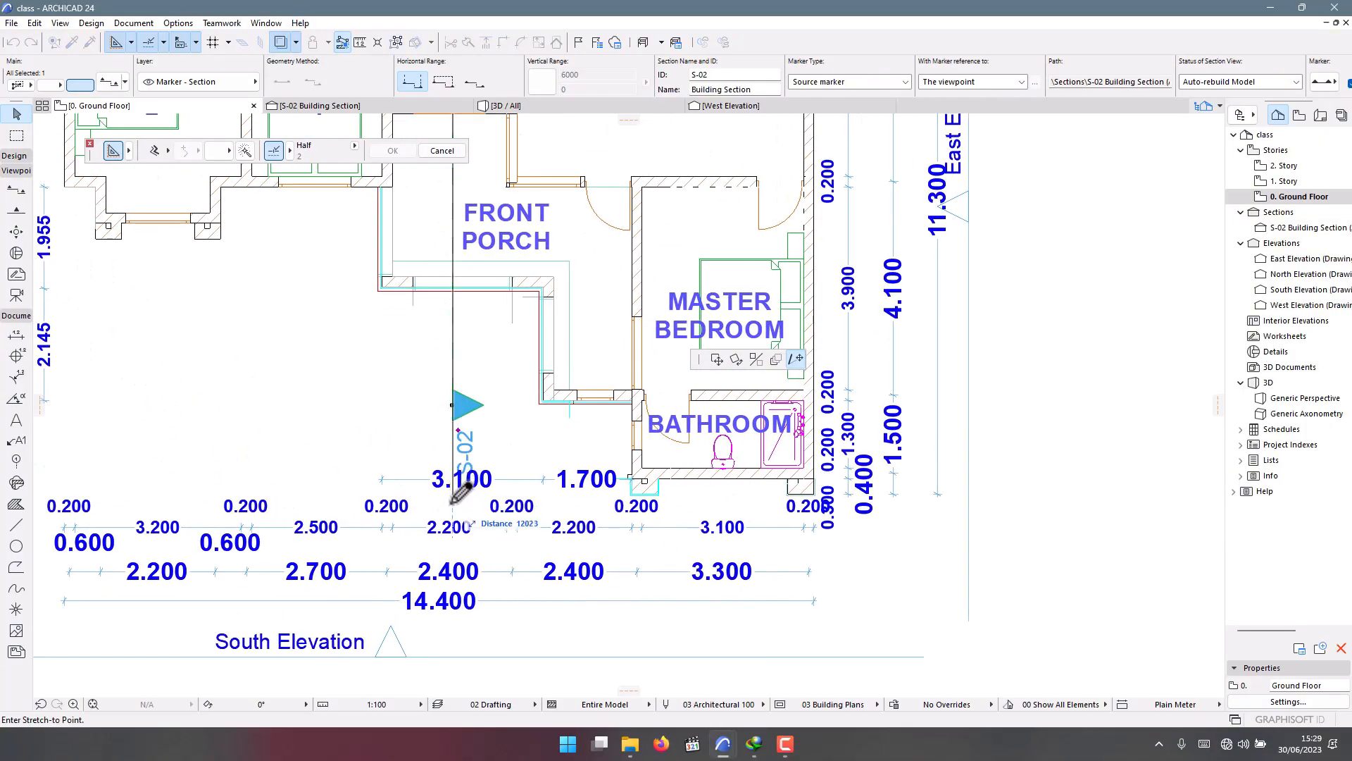
left_click(453, 503)
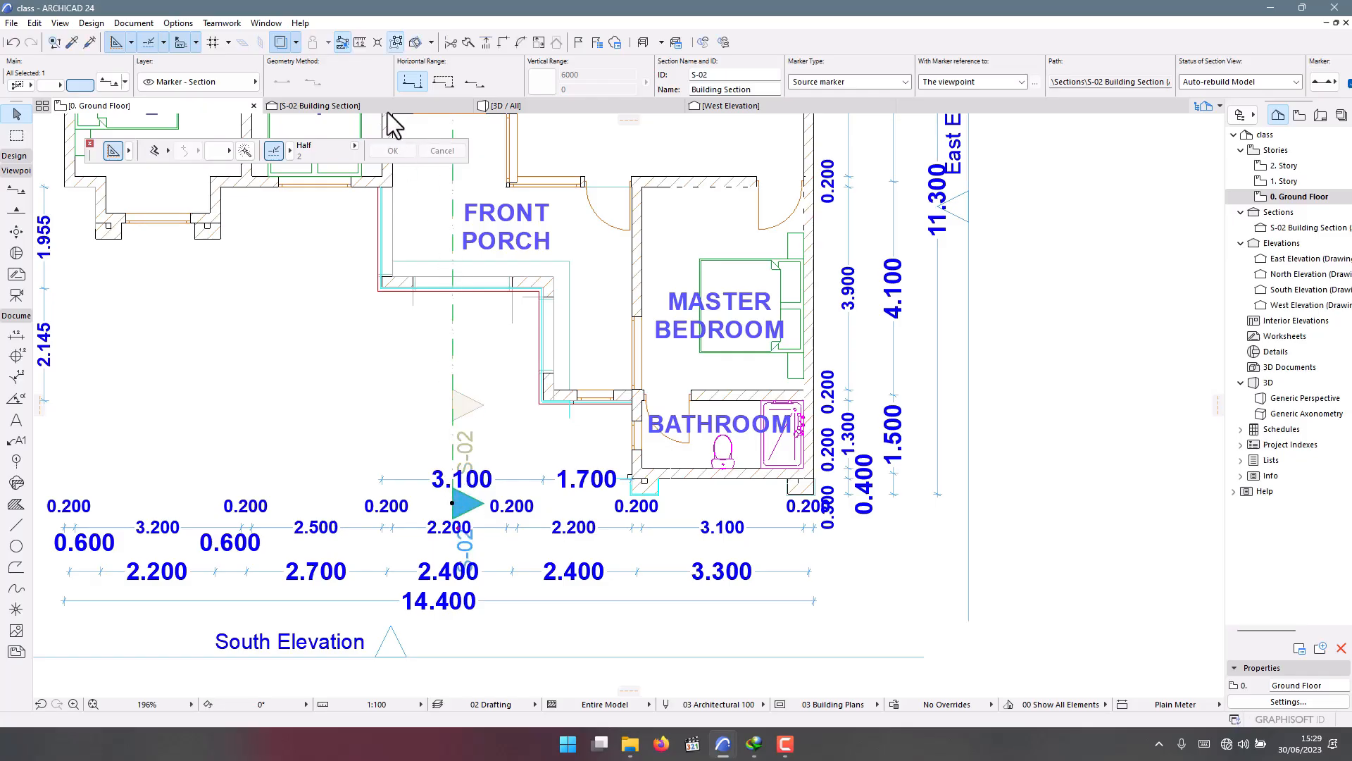
Open the S-02 Building Section and examine the new cut through the roofs, kitchen, windows and floor slab.
left_click(417, 105)
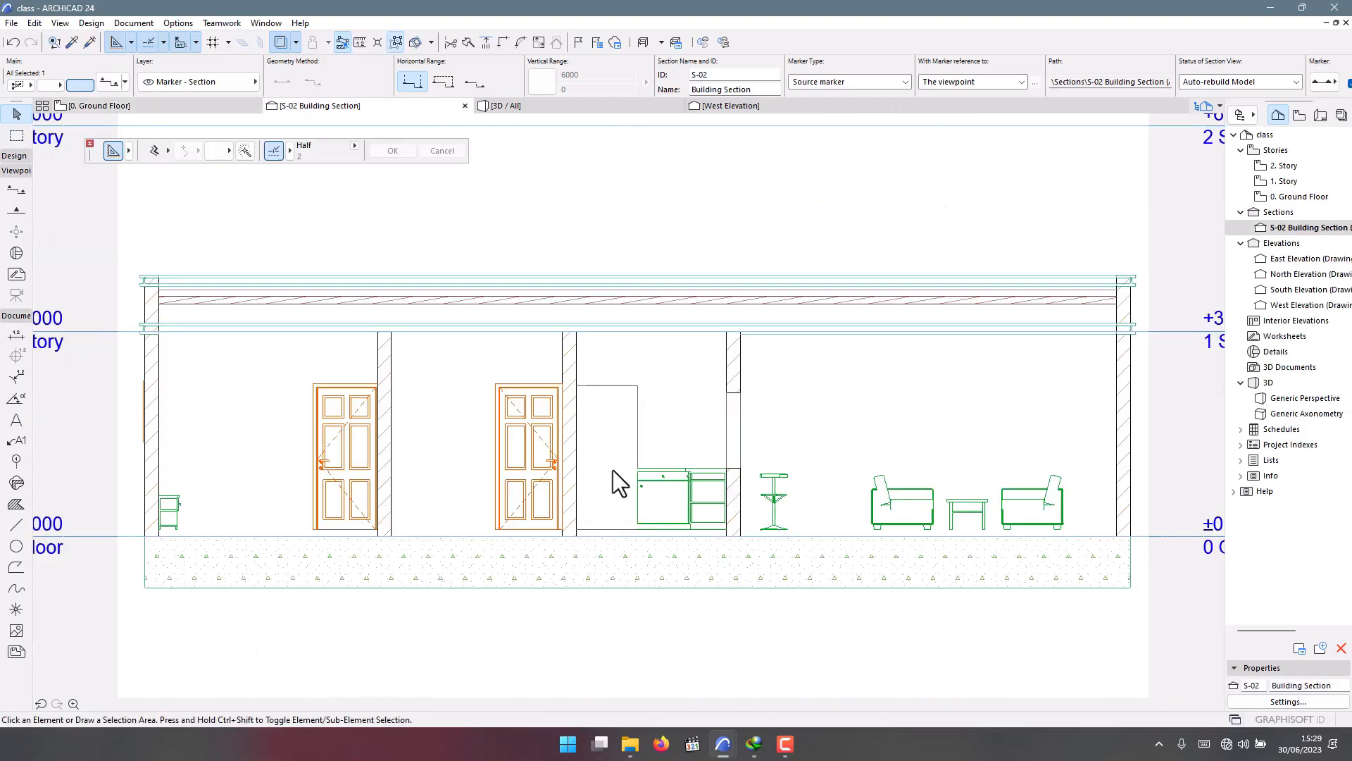
scroll(433, 382, "down", 5)
scroll(434, 381, "down", 3)
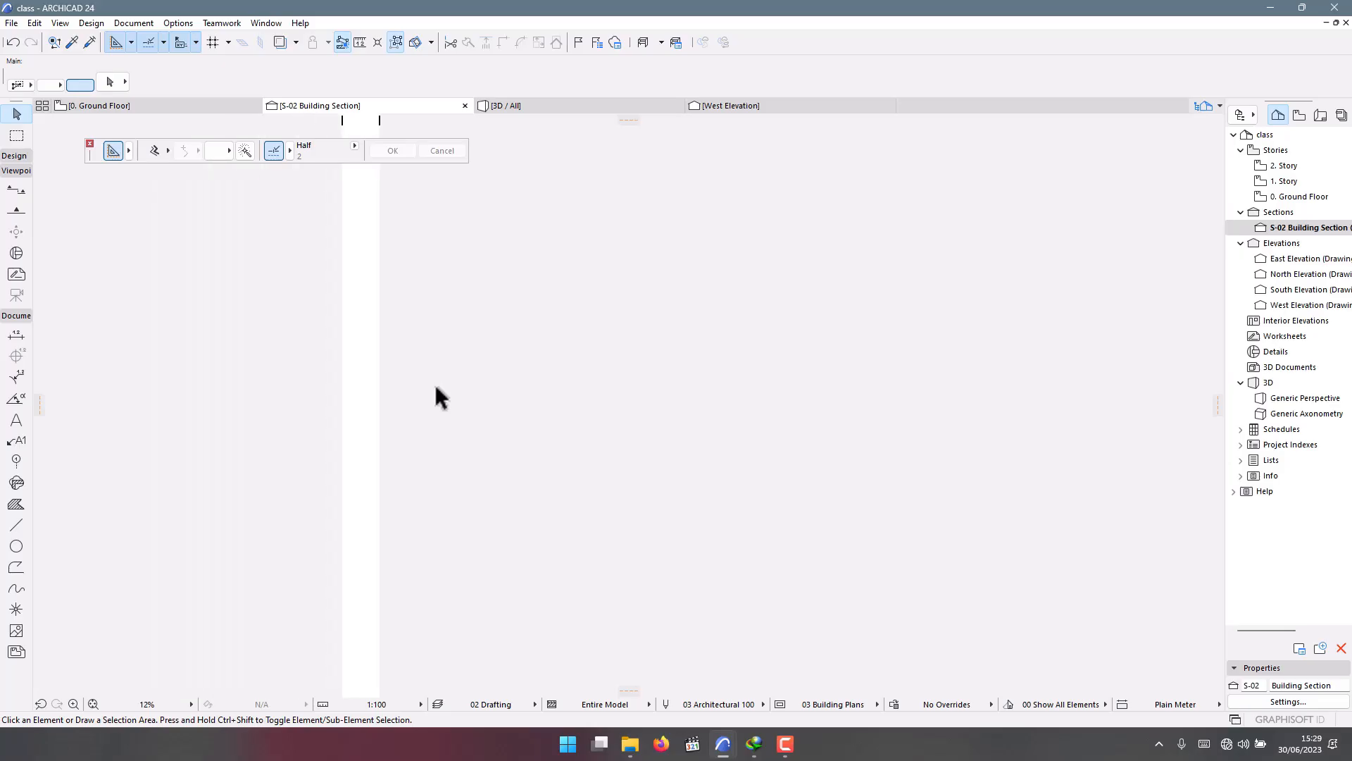
scroll(346, 384, "up", 6)
scroll(347, 386, "up", 6)
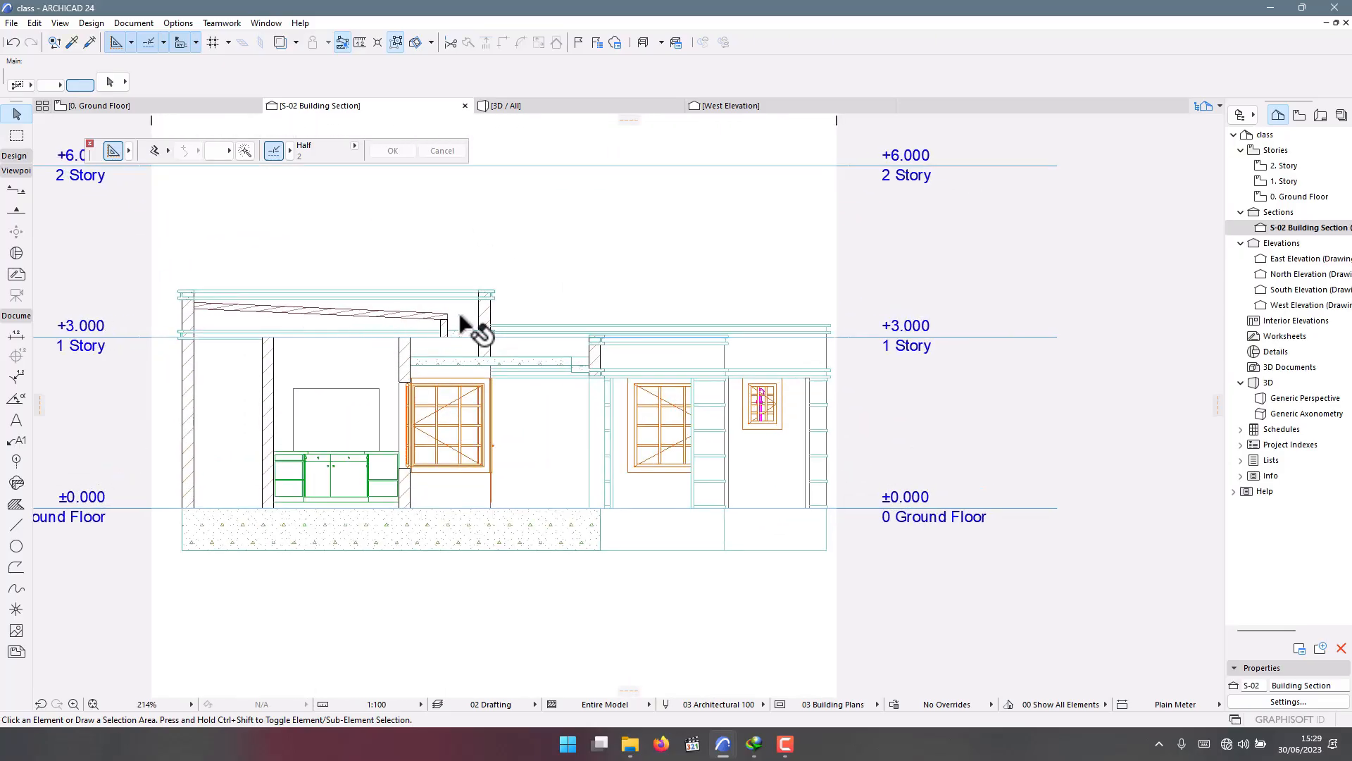
scroll(412, 459, "down", 3)
scroll(421, 303, "up", 4)
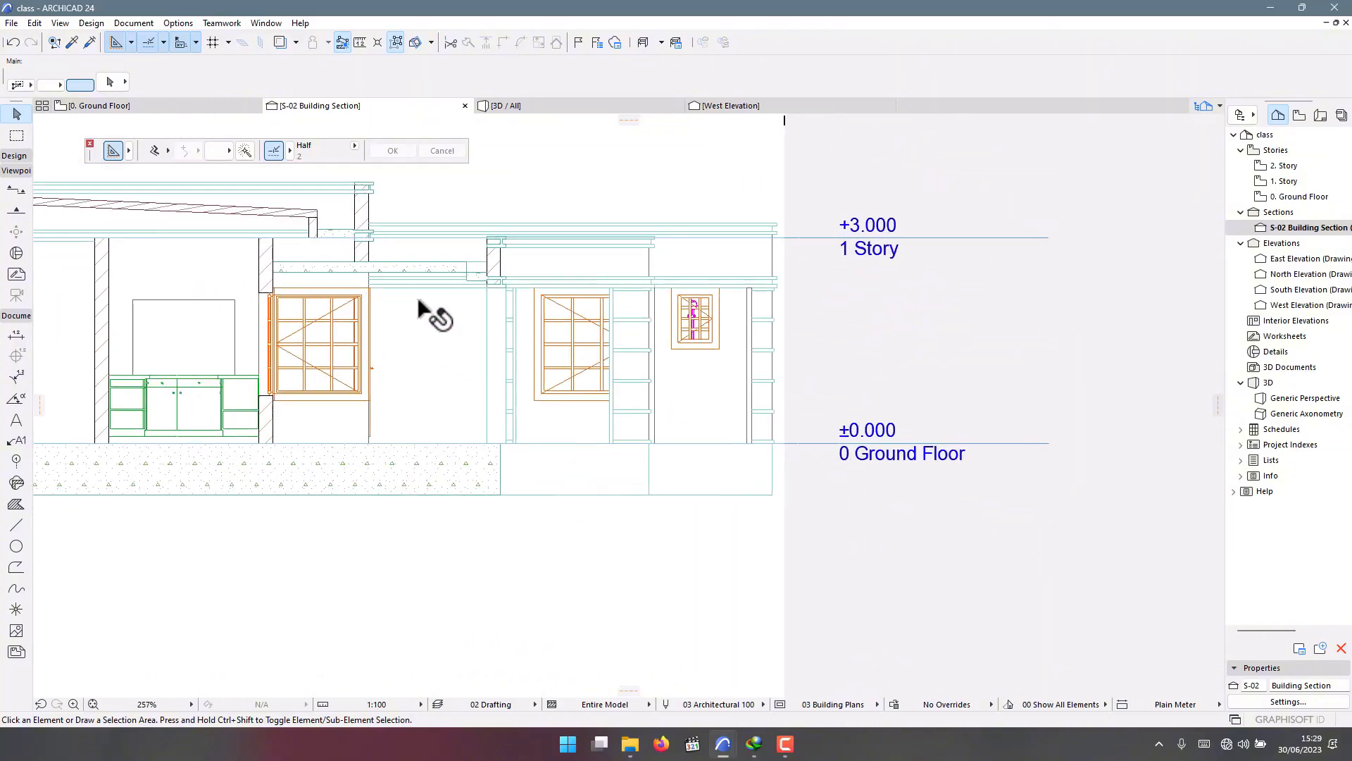
scroll(634, 429, "down", 4)
scroll(486, 472, "up", 1)
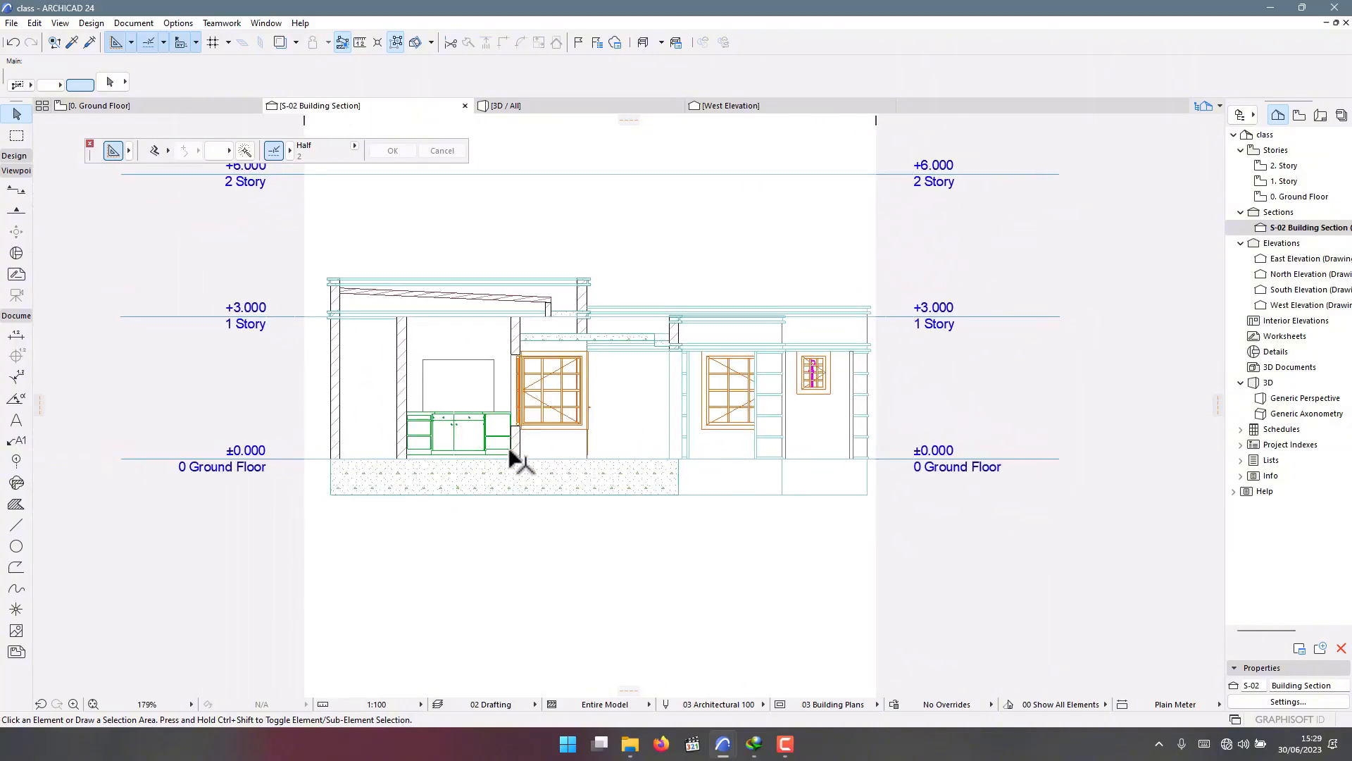
scroll(486, 373, "down", 2)
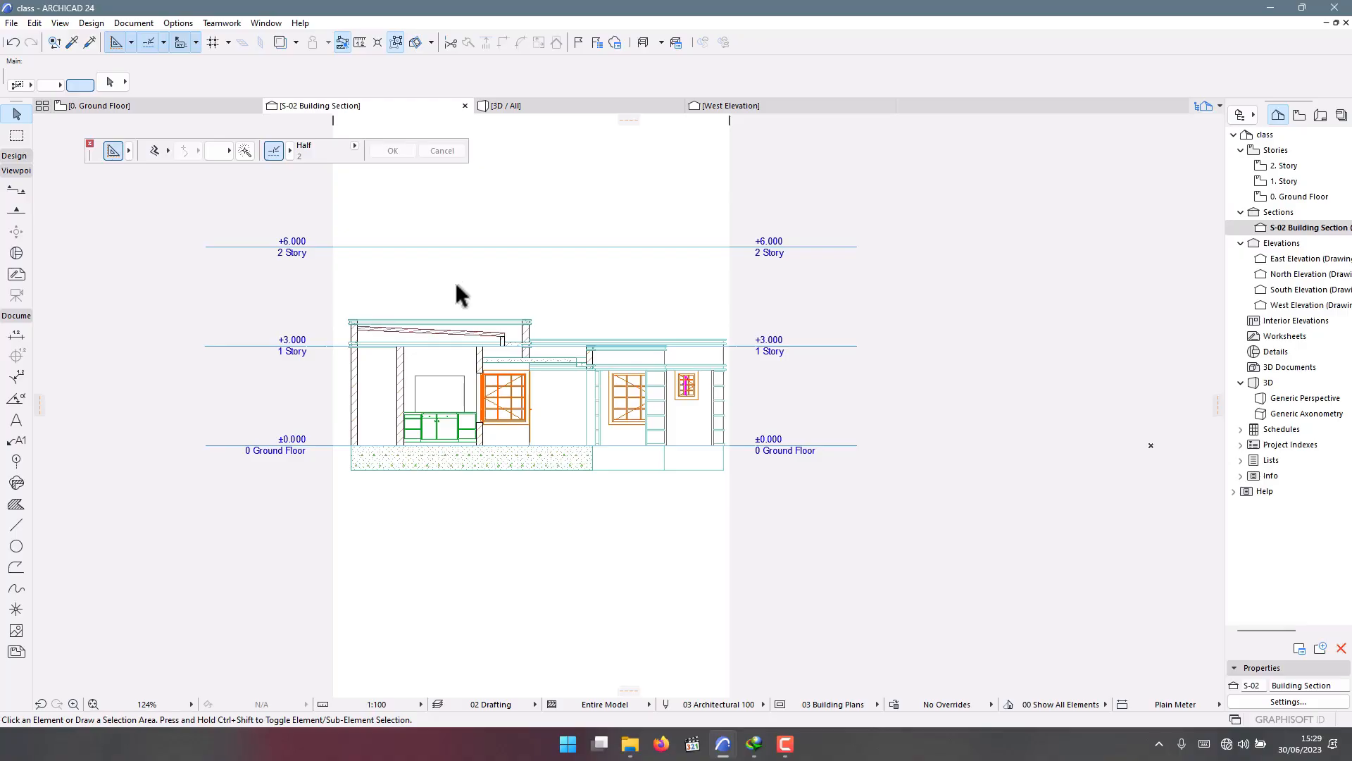
scroll(426, 472, "up", 2)
Select the ground floor slab in the section, examine its extent under the house, and clear the selection.
left_click(427, 465)
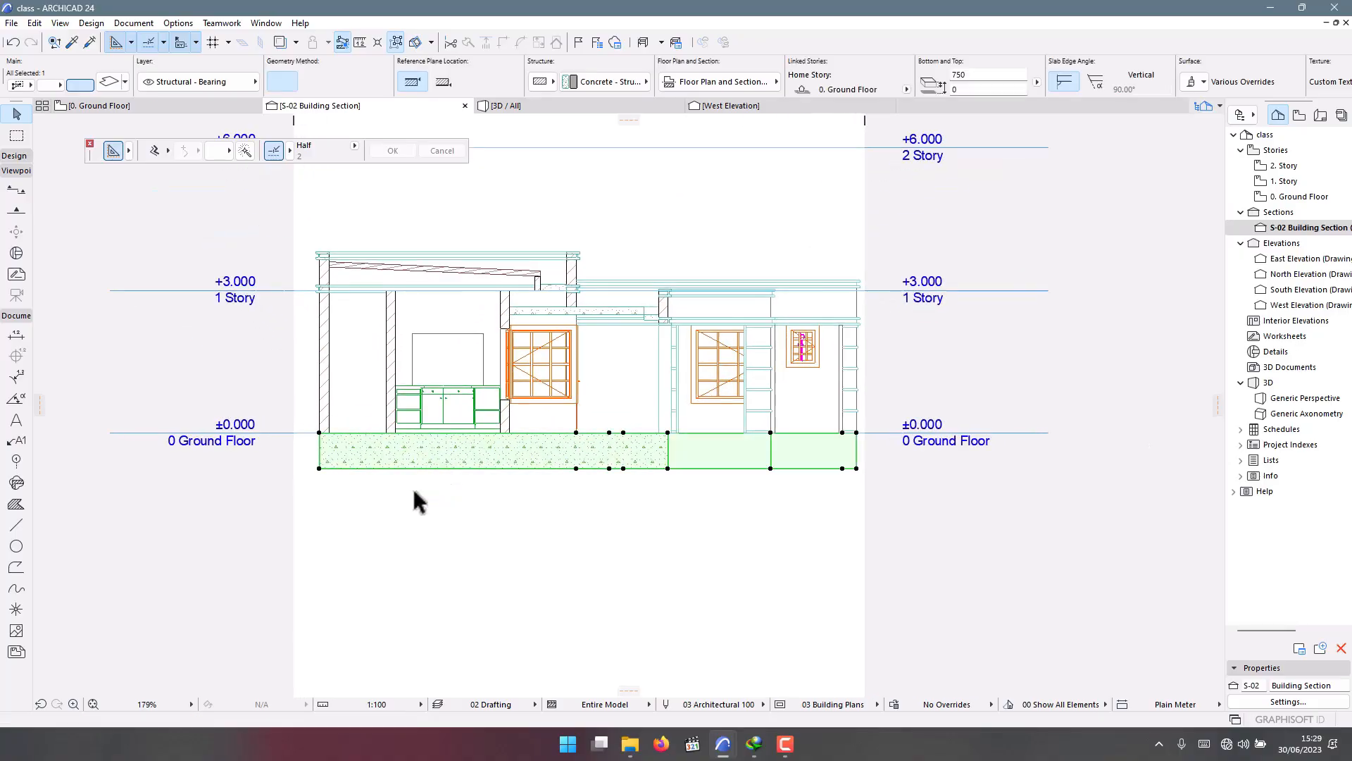
scroll(253, 377, "down", 3)
scroll(555, 425, "up", 3)
scroll(668, 394, "down", 1)
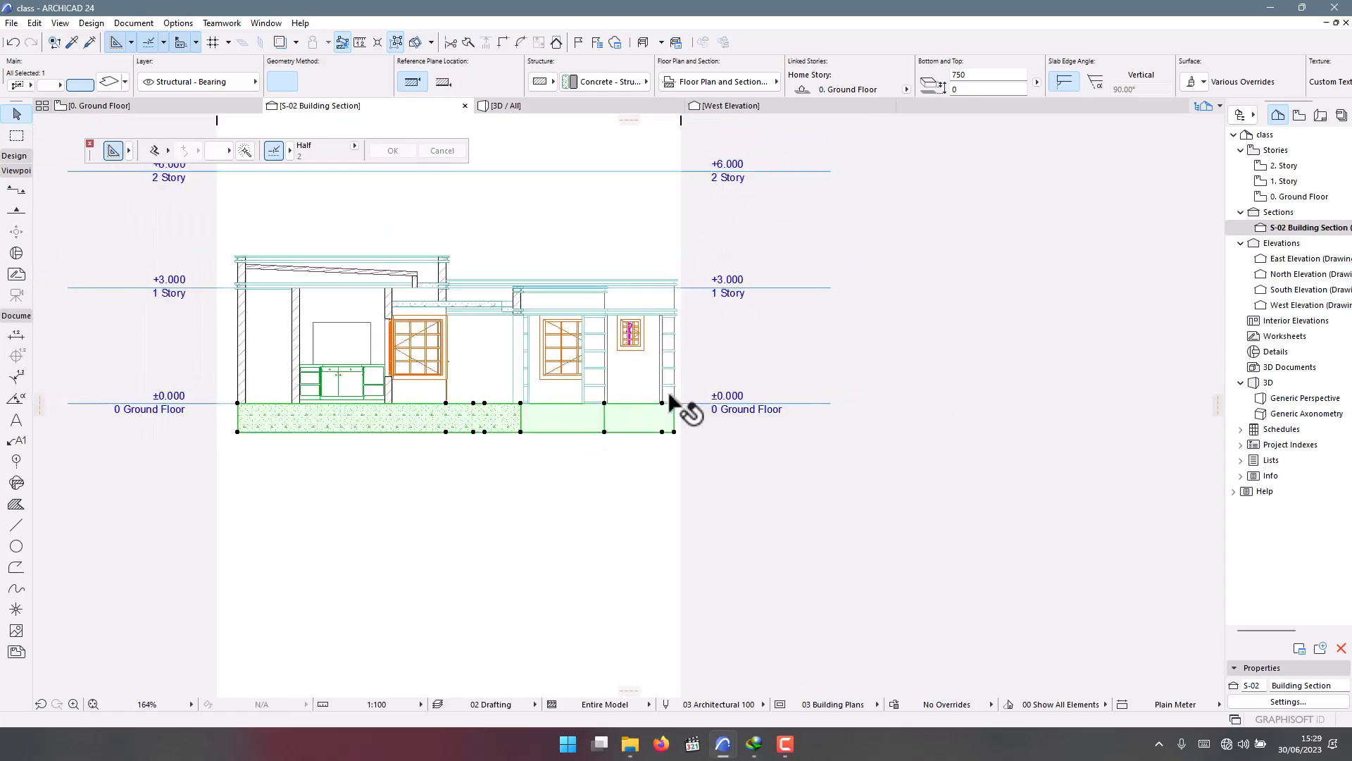
scroll(568, 402, "down", 2)
scroll(287, 401, "up", 4)
scroll(550, 476, "down", 1)
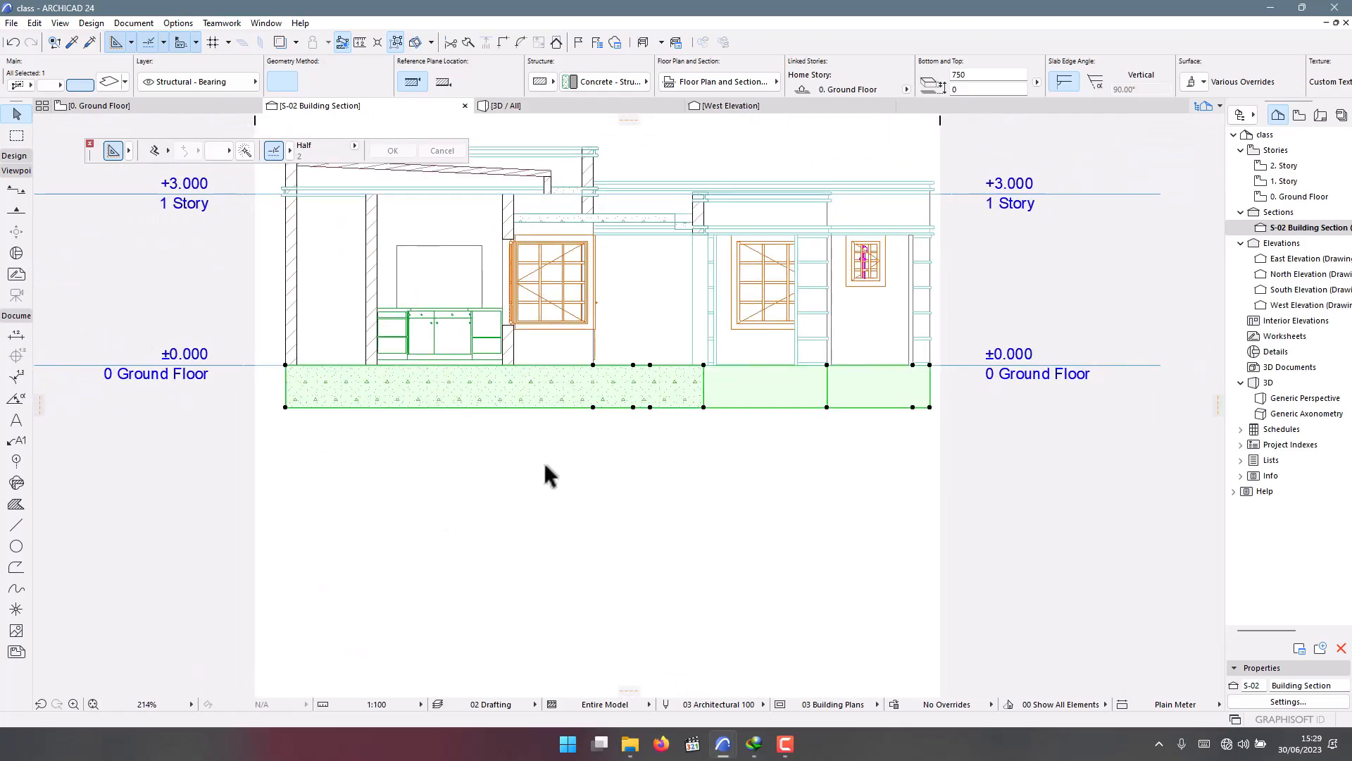
scroll(302, 331, "down", 3)
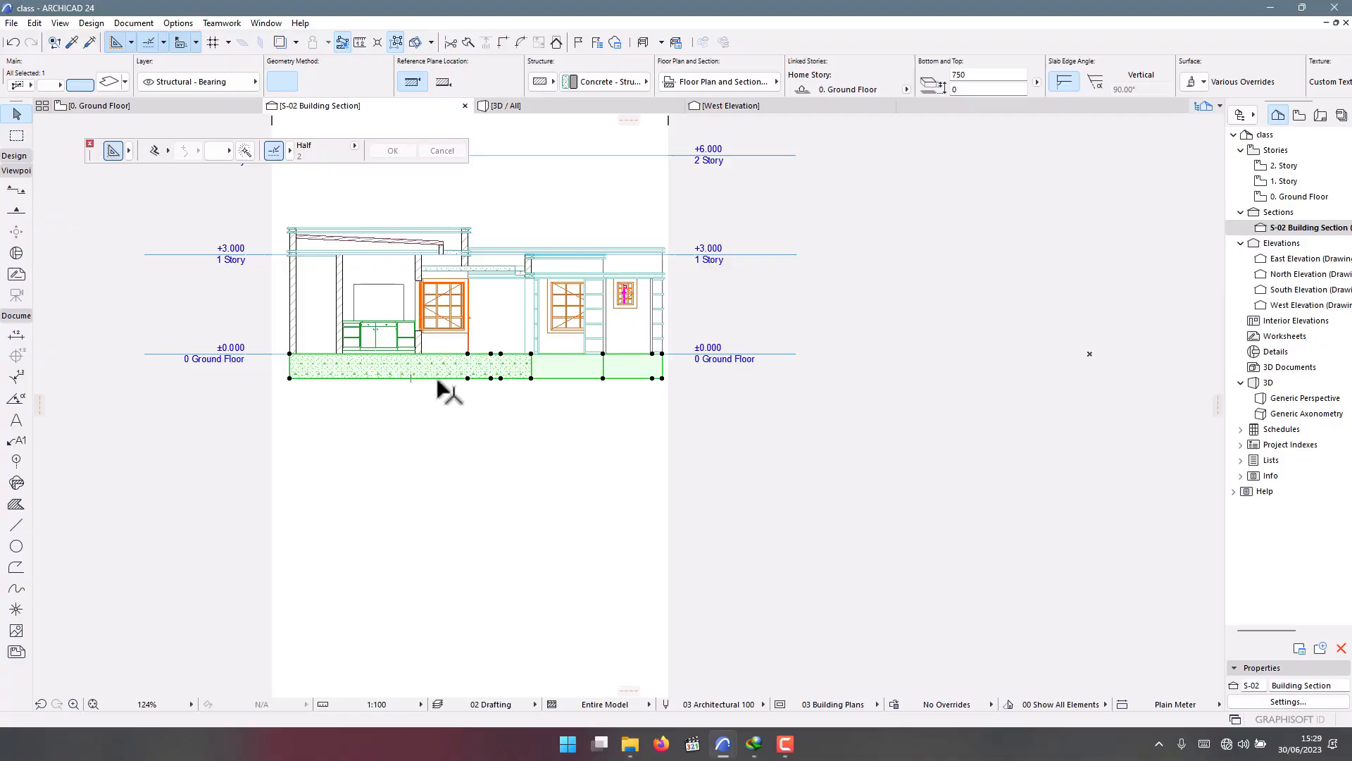
scroll(323, 323, "up", 2)
scroll(469, 426, "up", 2)
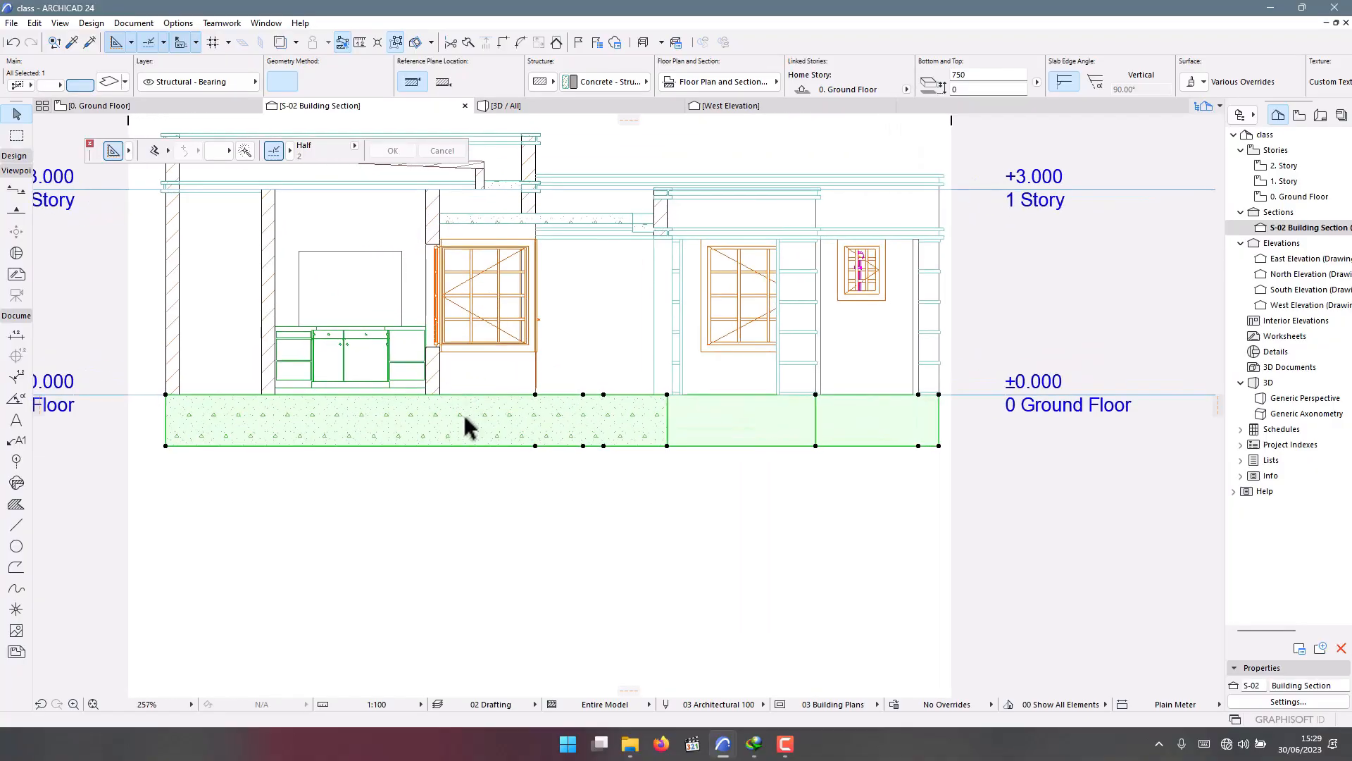
scroll(556, 517, "down", 4)
left_click(544, 518)
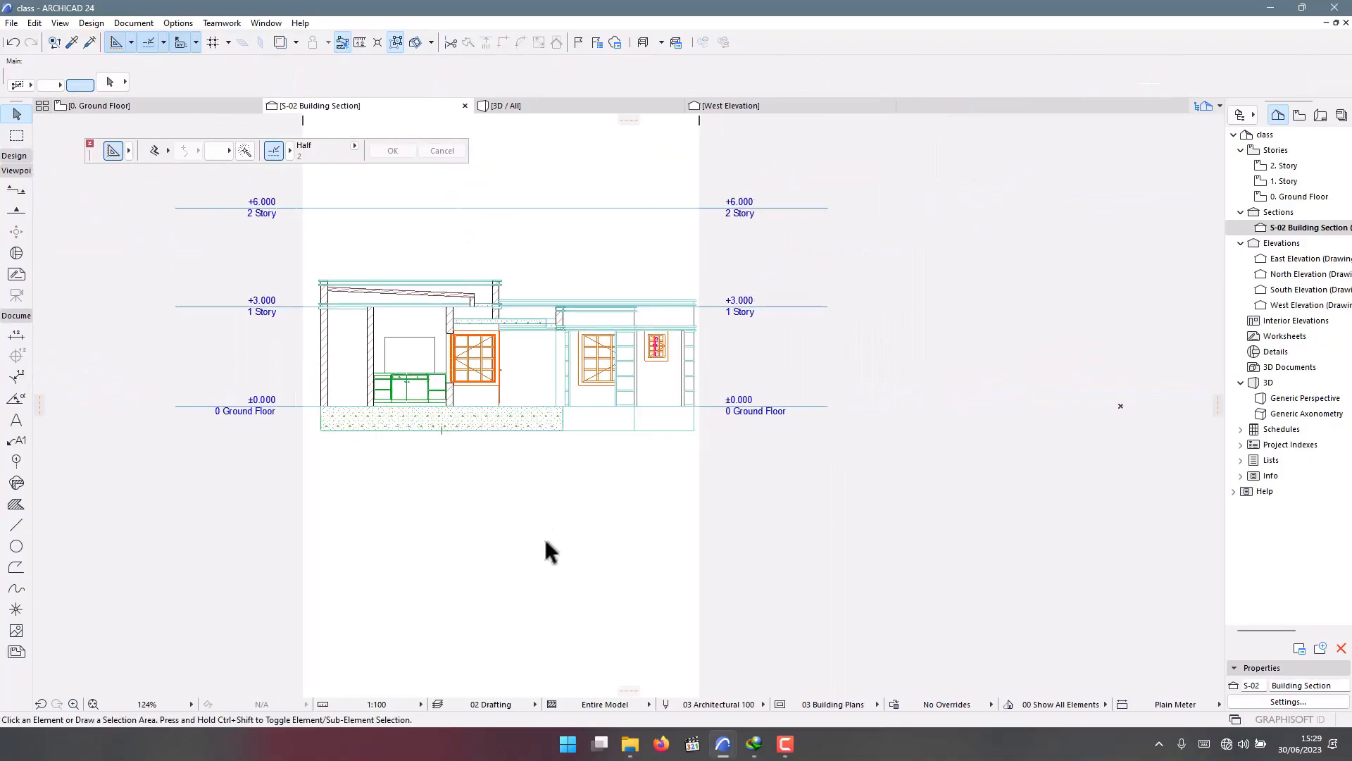
Open the section's selection settings and change its status to Drawing.
scroll(351, 286, "up", 3)
scroll(441, 365, "down", 3)
scroll(386, 380, "up", 2)
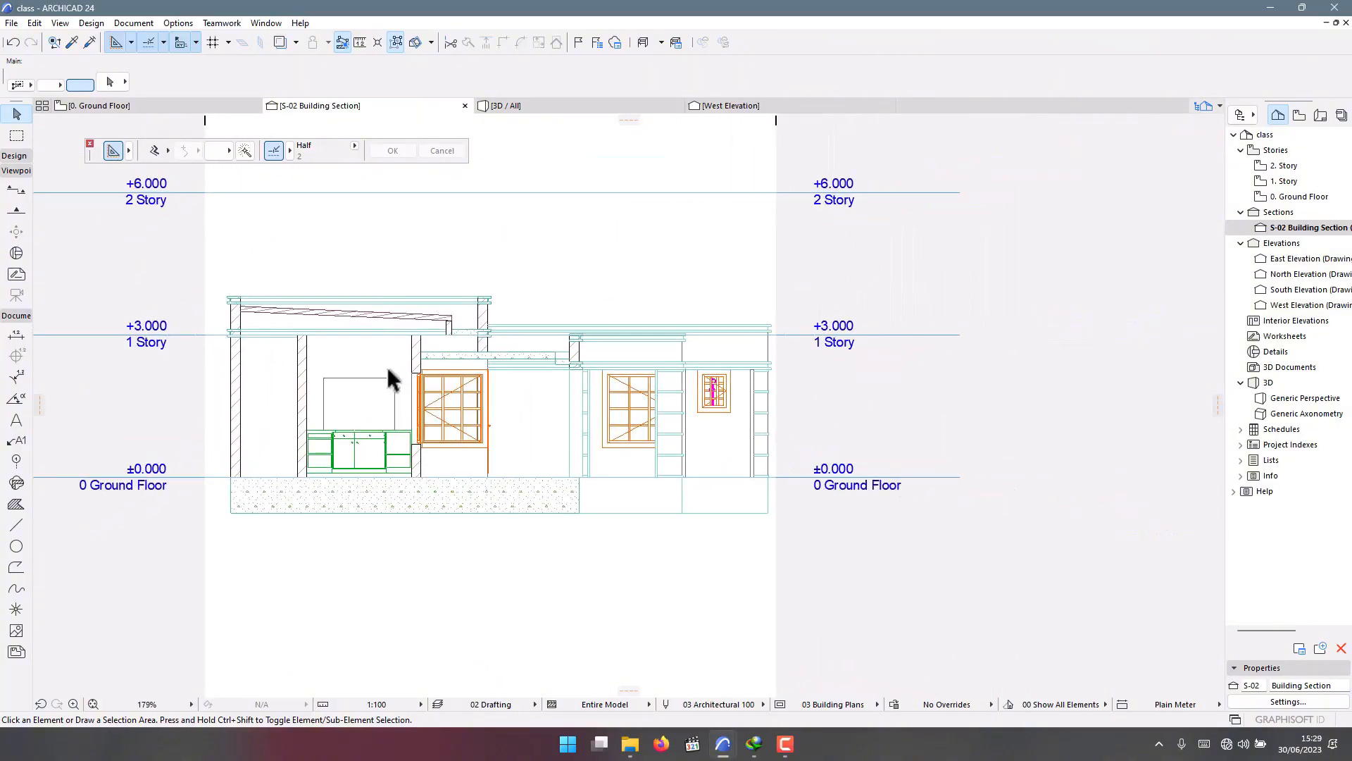
scroll(391, 426, "up", 2)
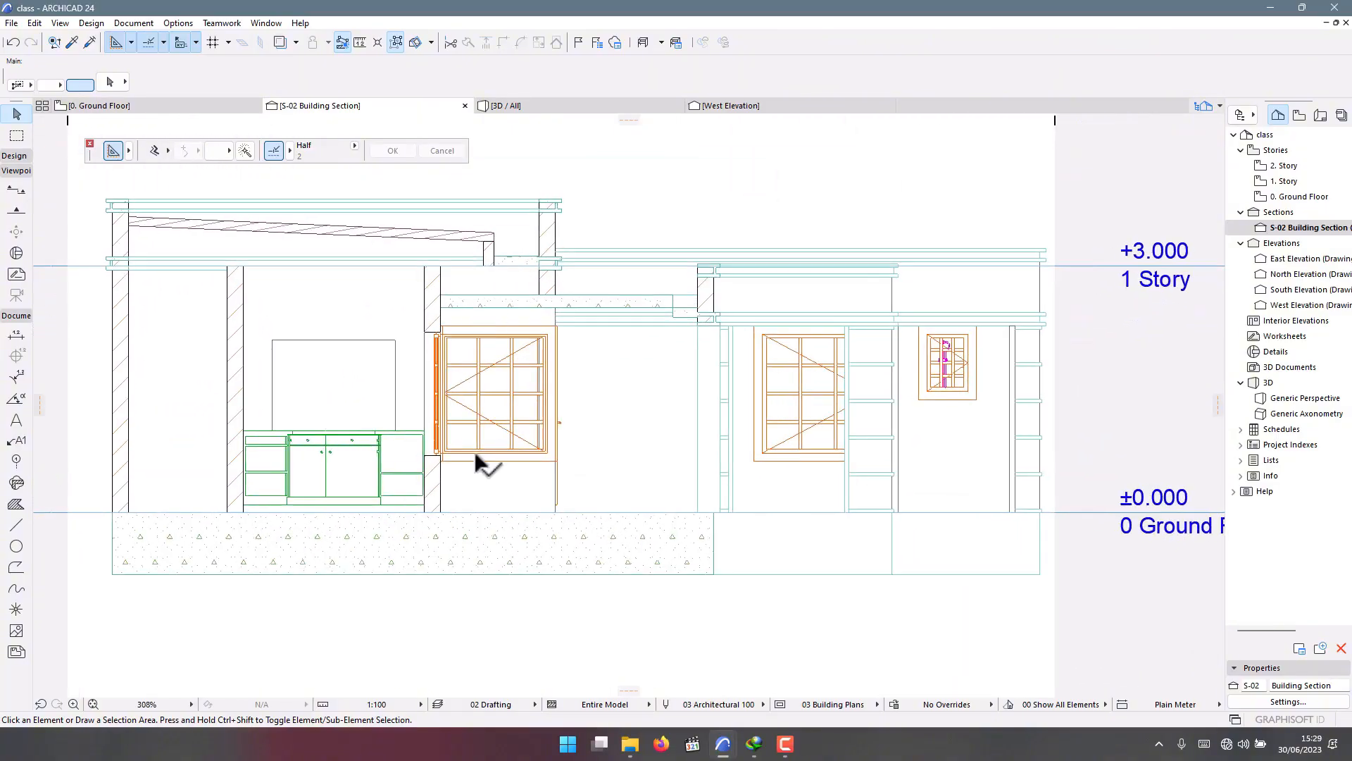
scroll(486, 423, "down", 4)
scroll(504, 377, "up", 2)
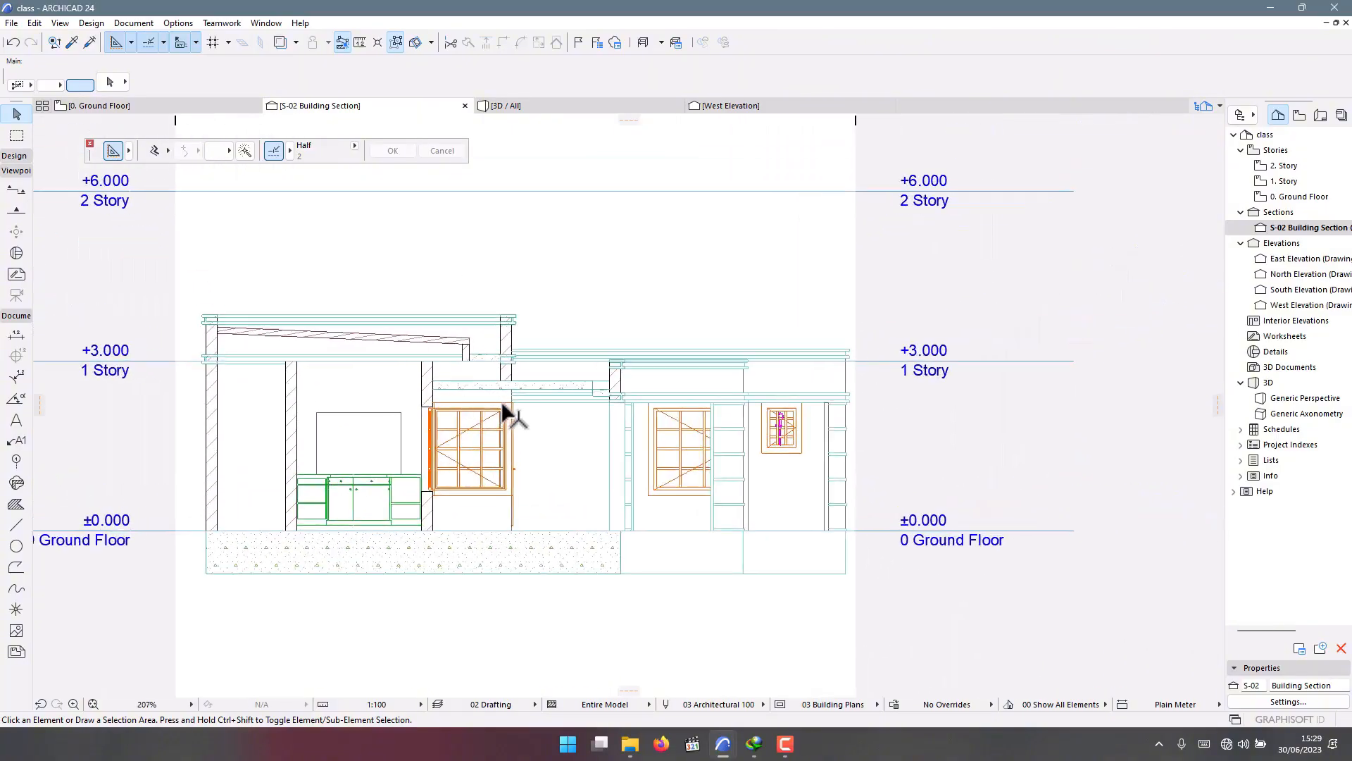
right_click(529, 218)
left_click(577, 293)
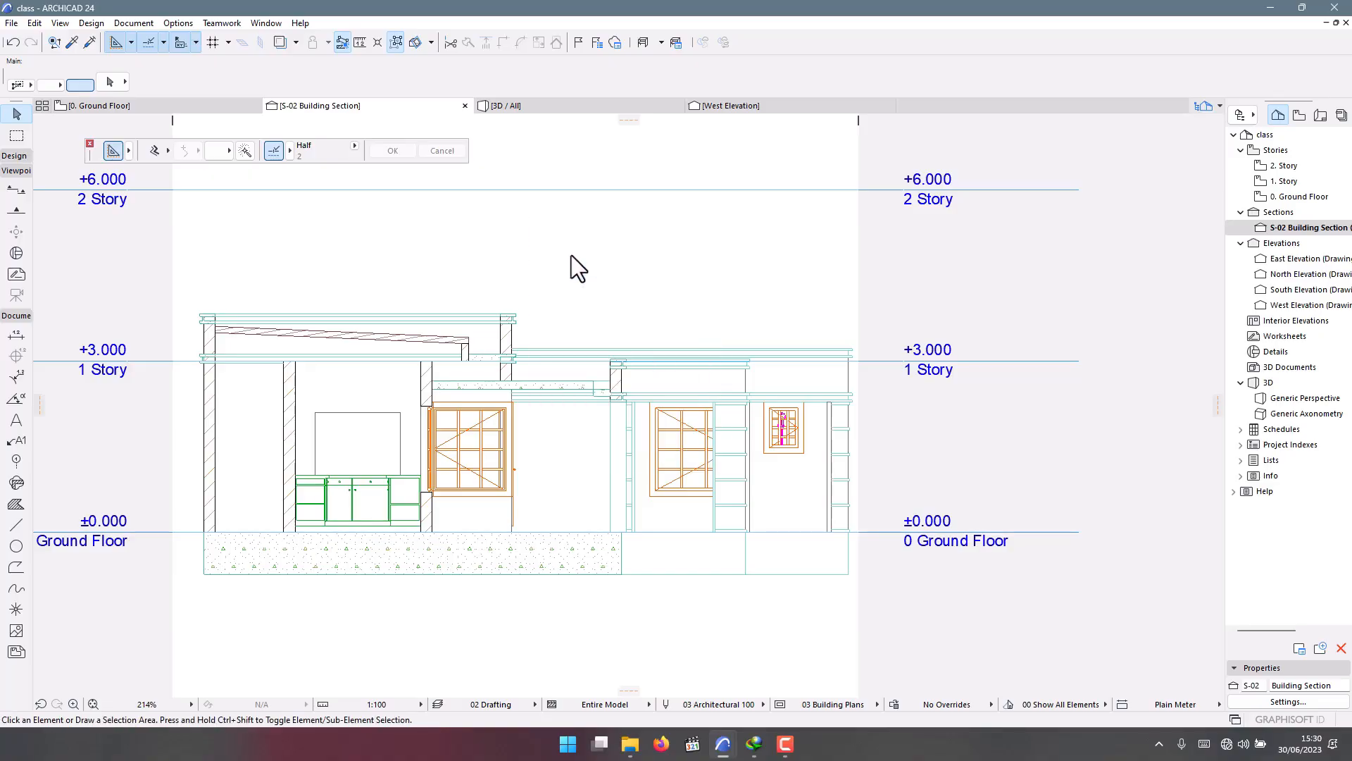
left_click(669, 277)
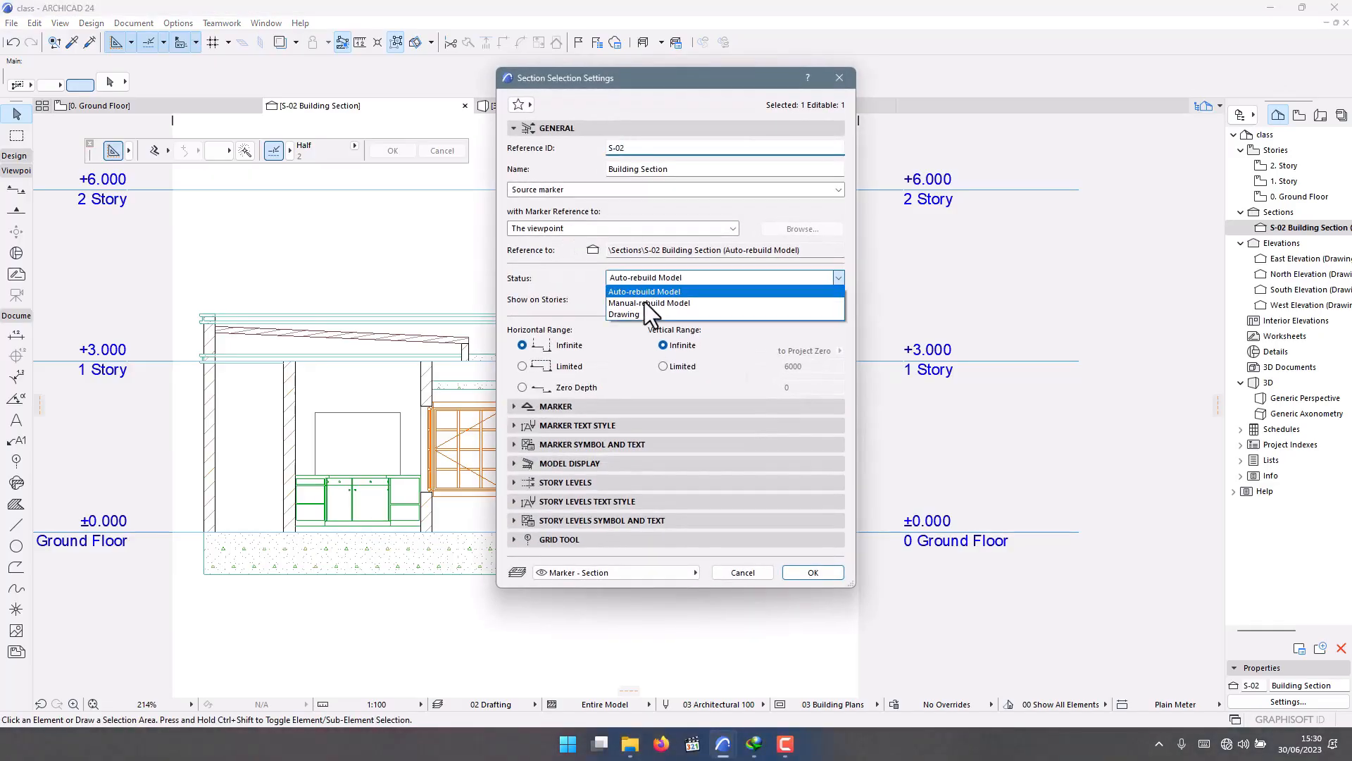
left_click(798, 567)
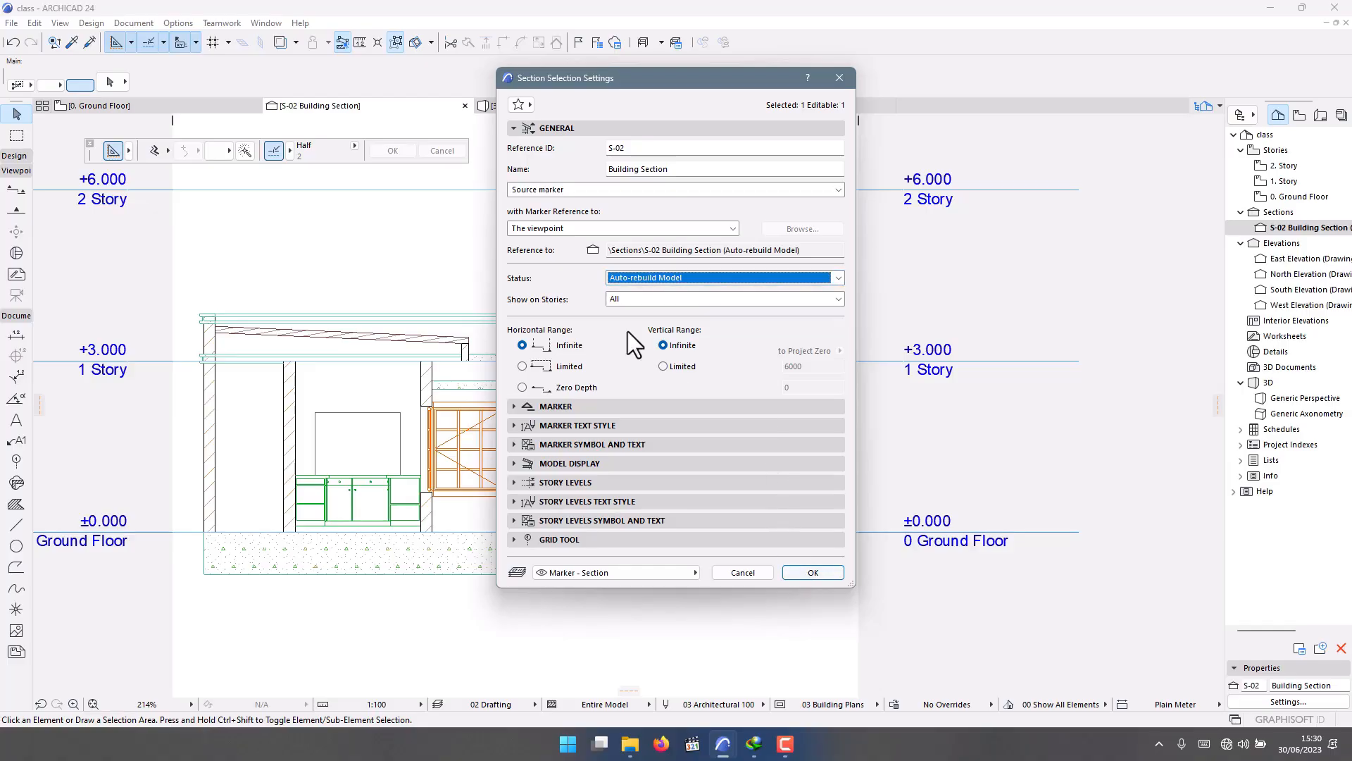
left_click(638, 282)
left_click(636, 313)
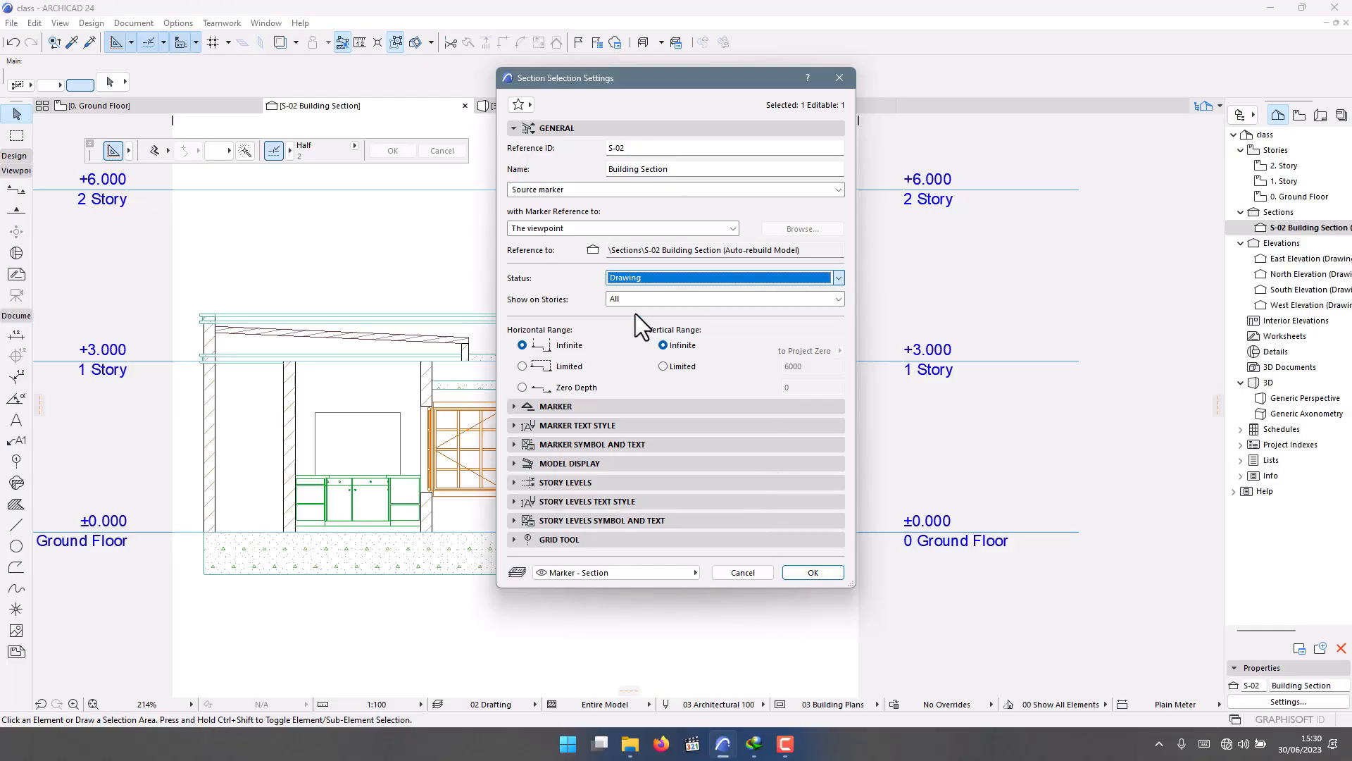
left_click(816, 574)
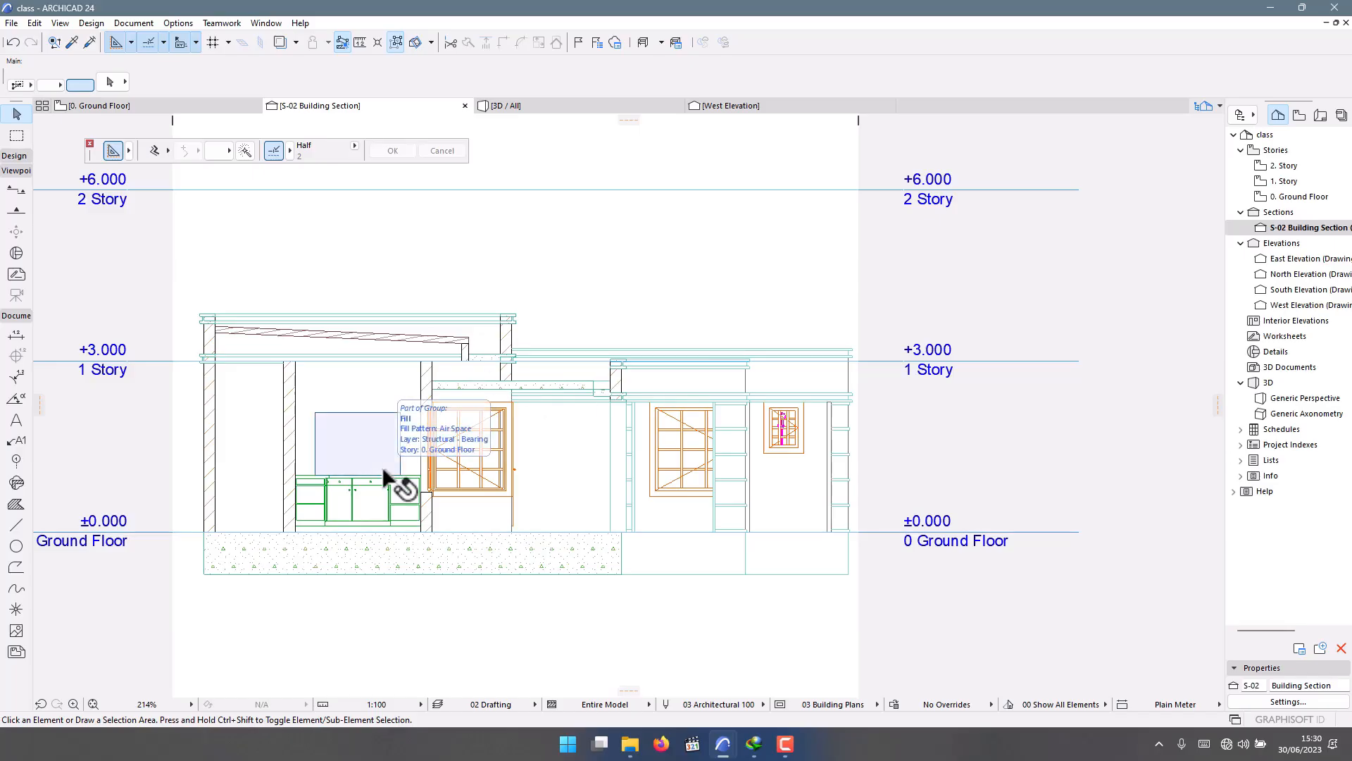
scroll(218, 515, "up", 3)
scroll(288, 523, "down", 4)
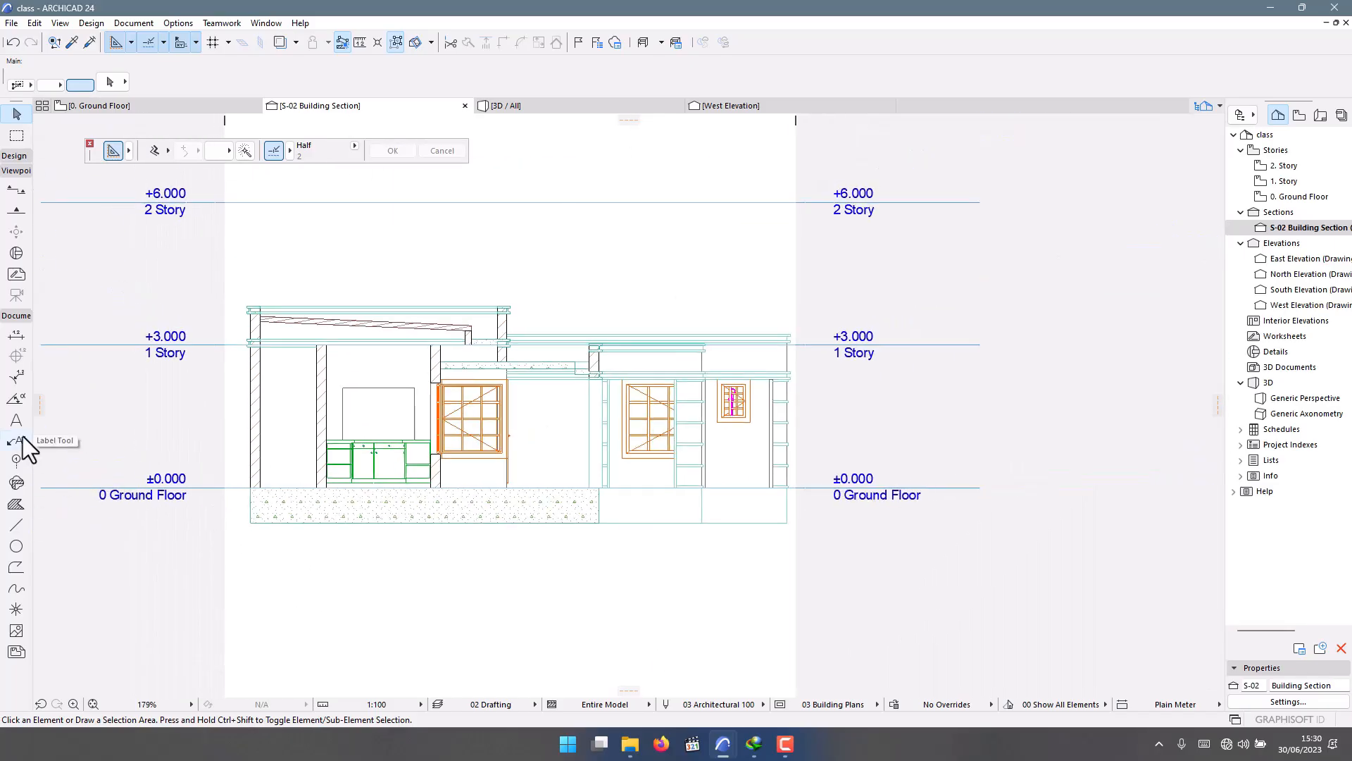
left_click(16, 525)
scroll(281, 516, "up", 2)
scroll(261, 563, "down", 2)
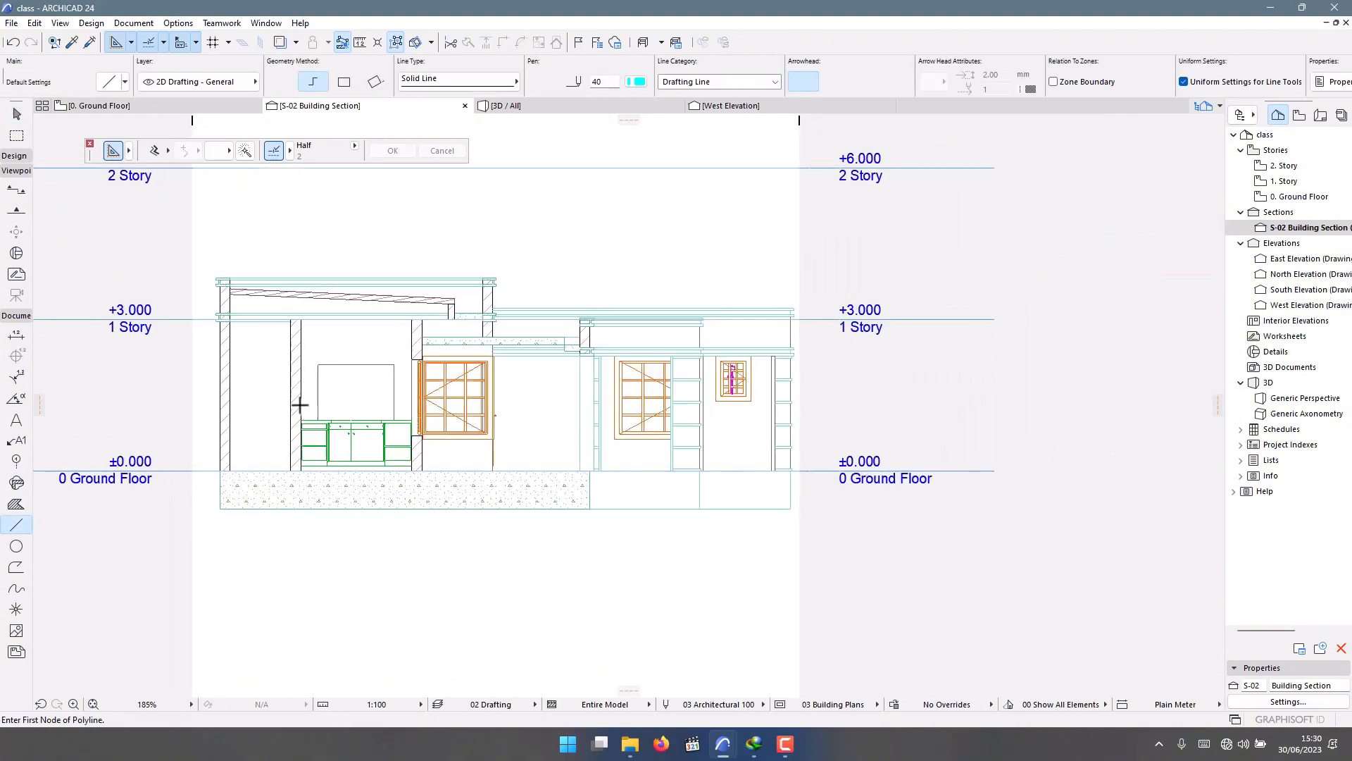
key("Escape")
Select the cut floor slab's fill and change its pattern to Lightweight Concrete.
left_click(447, 507)
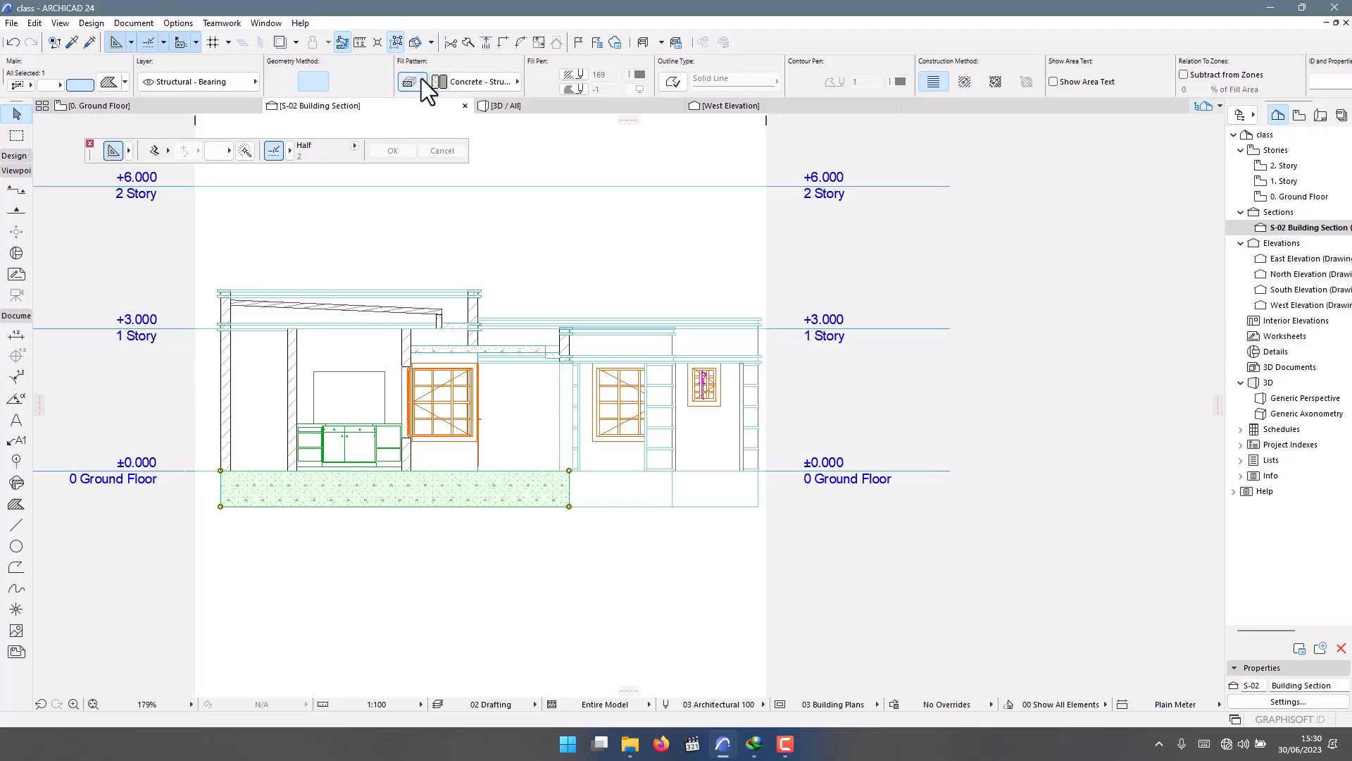
left_click(473, 81)
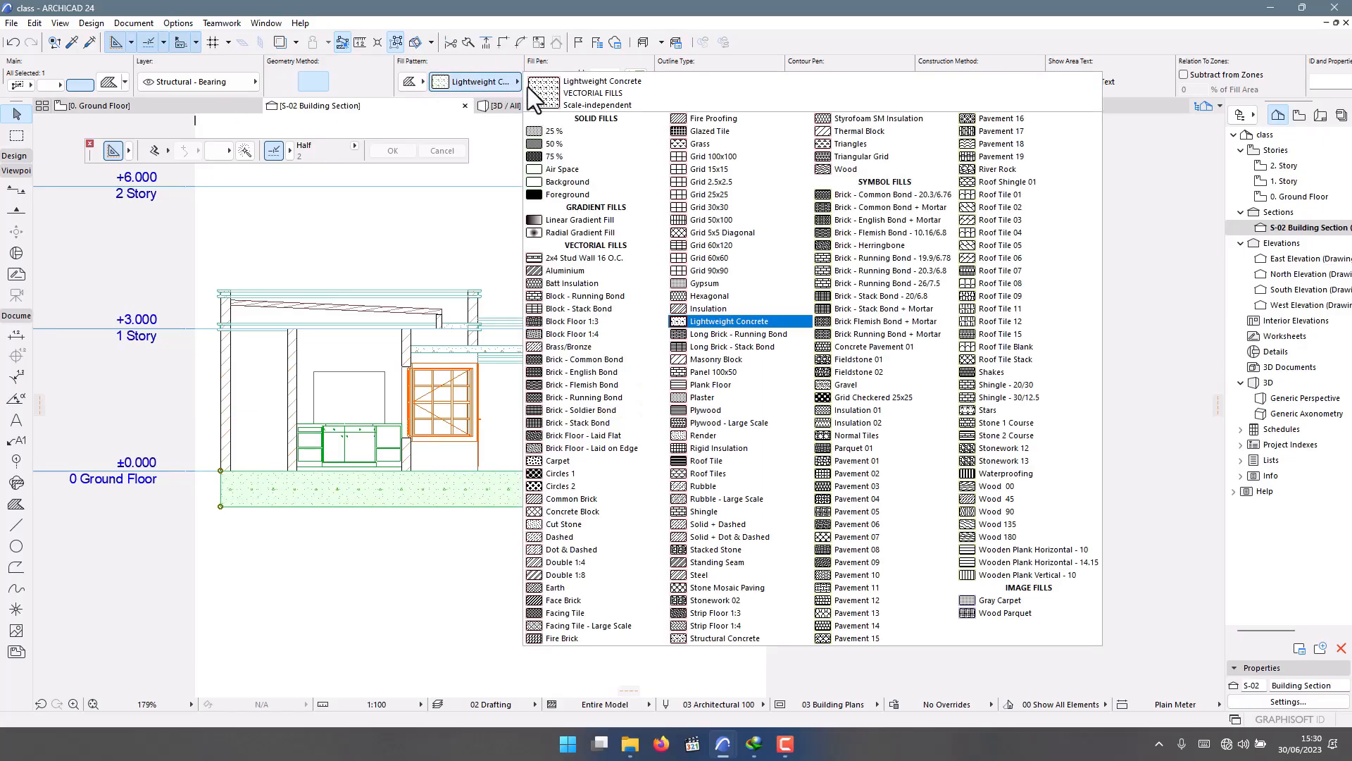
left_click(472, 82)
left_click(638, 73)
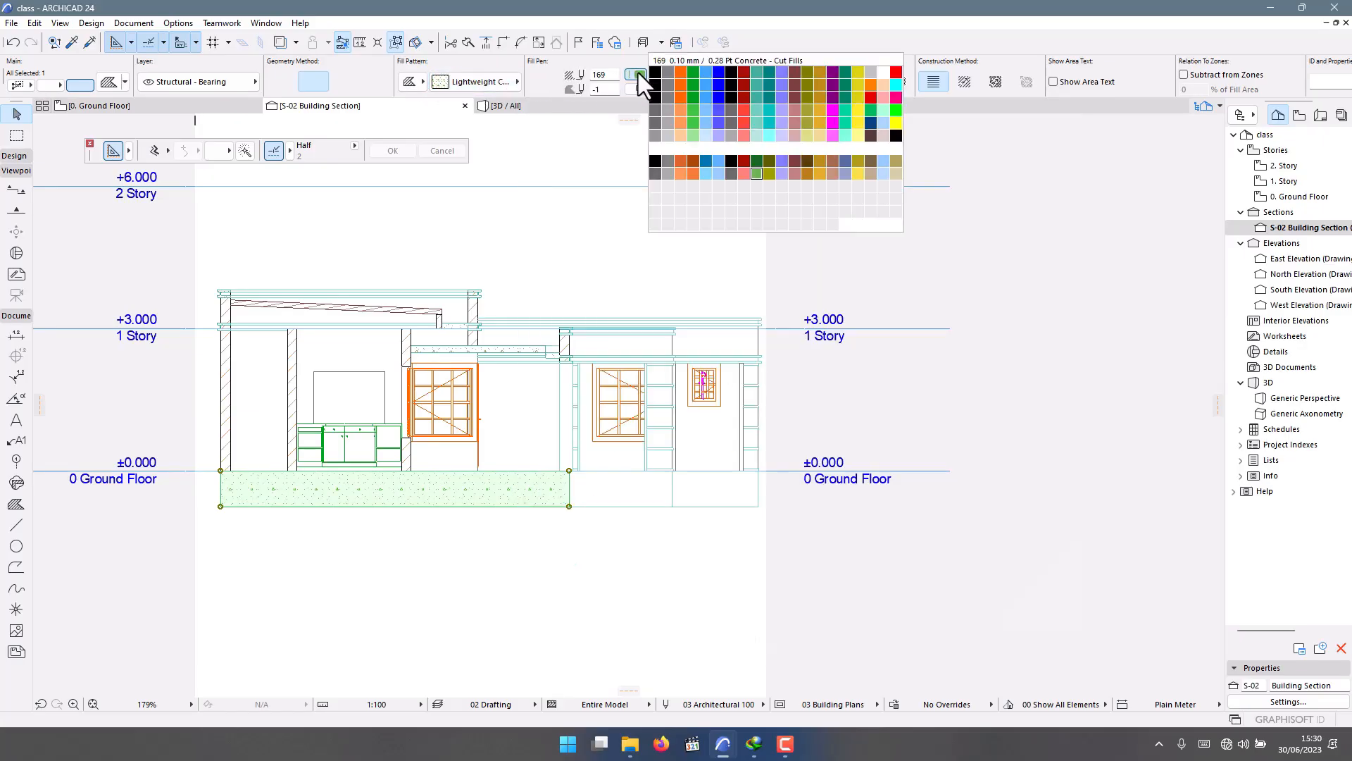
left_click(638, 77)
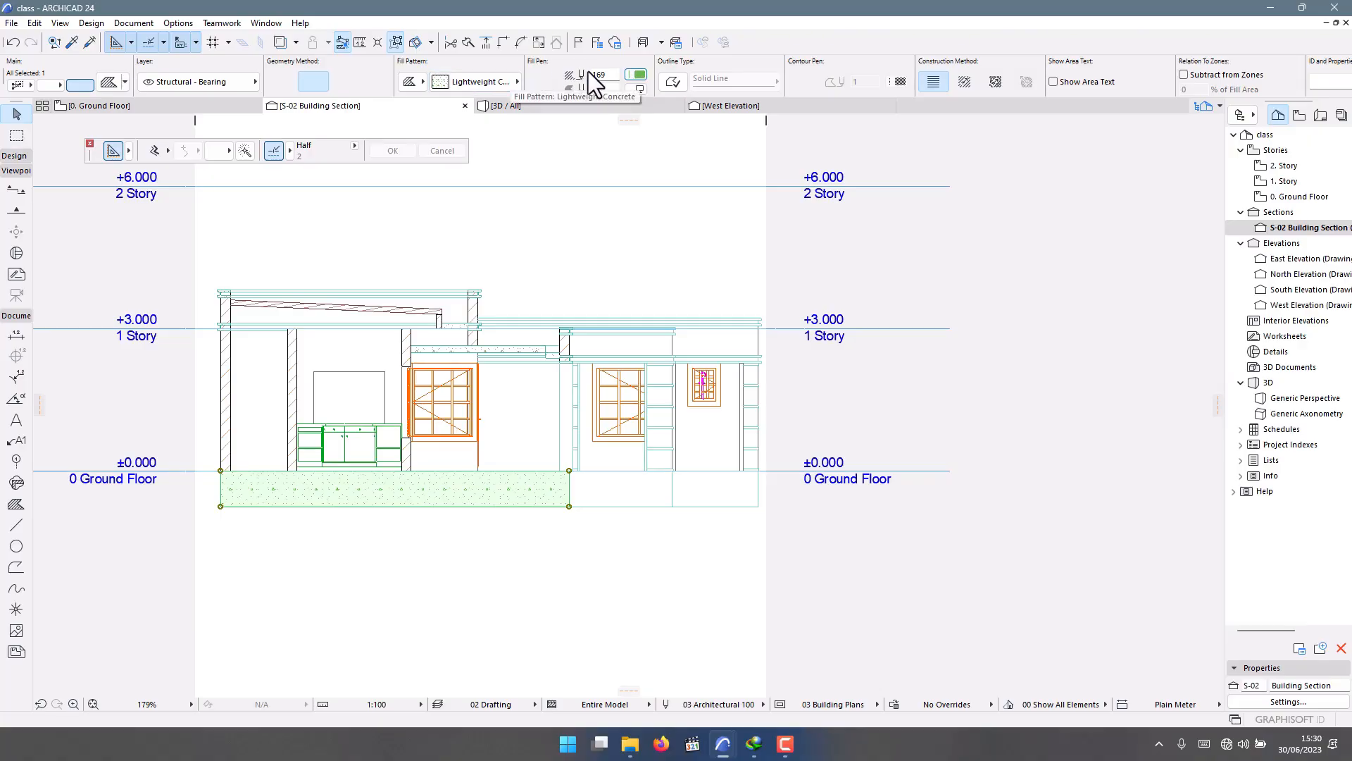
left_click(636, 74)
key("Escape")
scroll(187, 493, "up", 3)
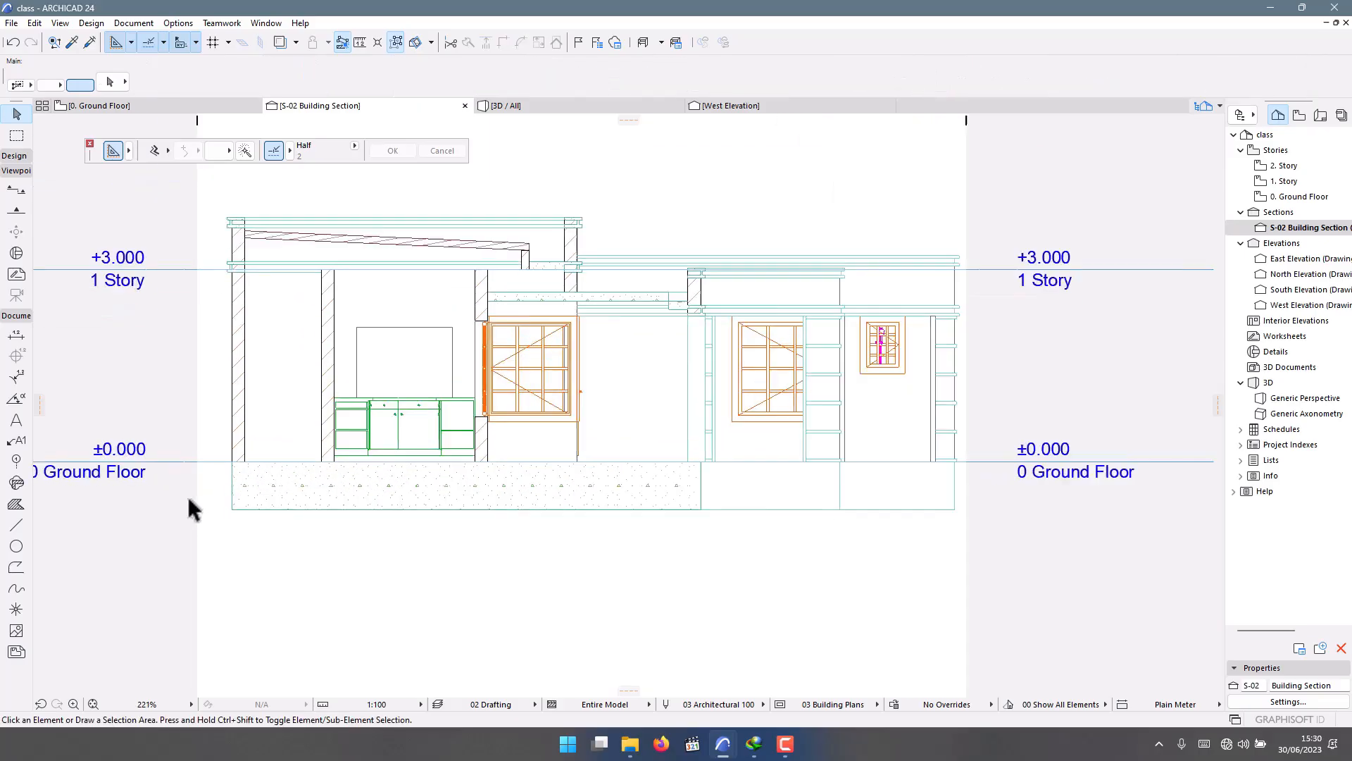
left_click(16, 525)
scroll(260, 514, "down", 2)
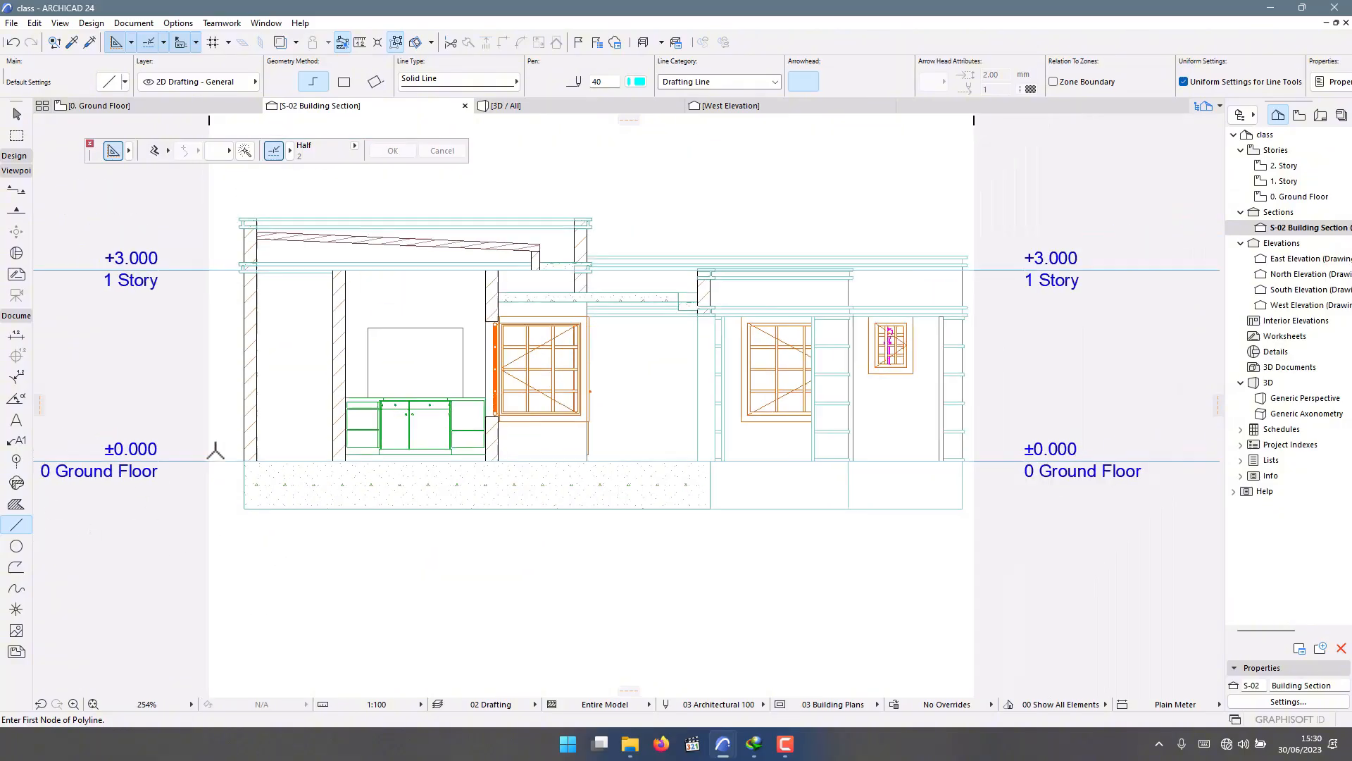
scroll(251, 498, "up", 2)
scroll(175, 438, "down", 2)
scroll(223, 510, "up", 4)
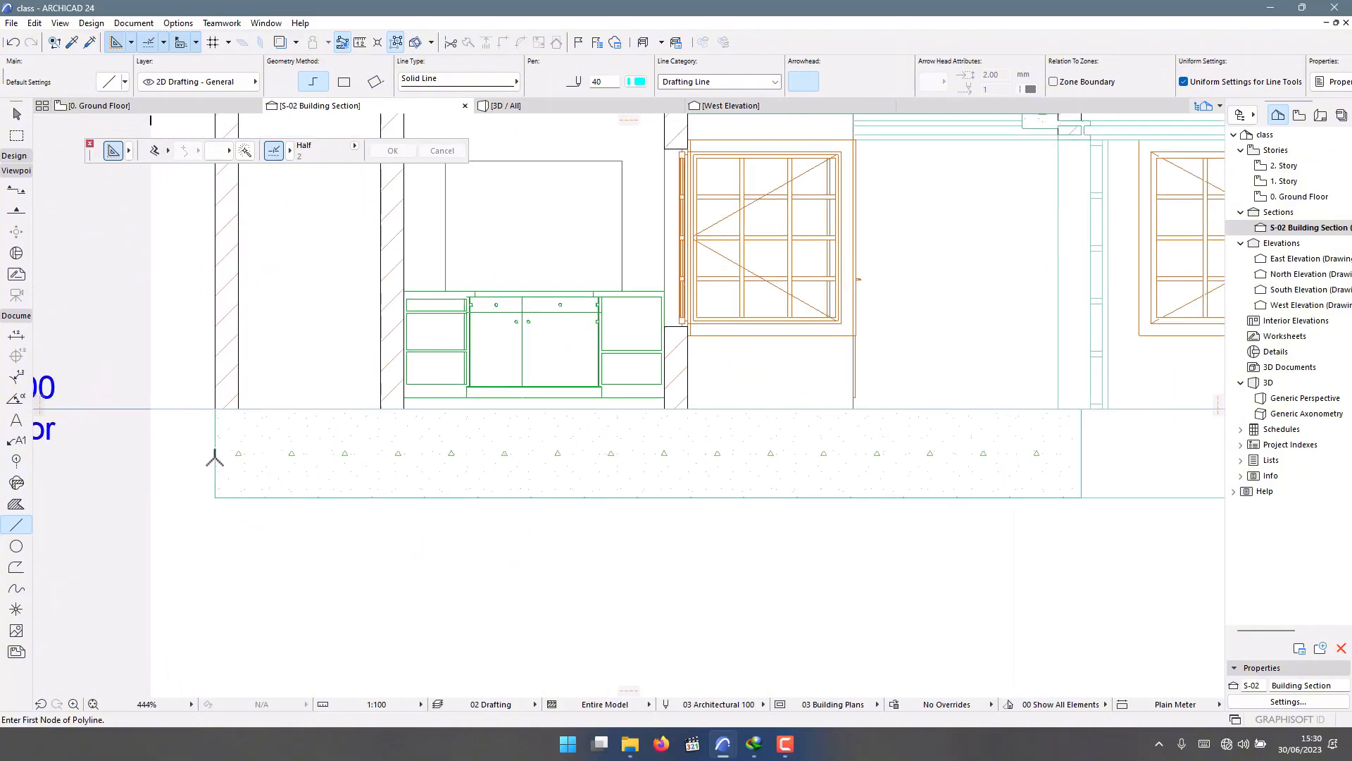
scroll(213, 442, "down", 1)
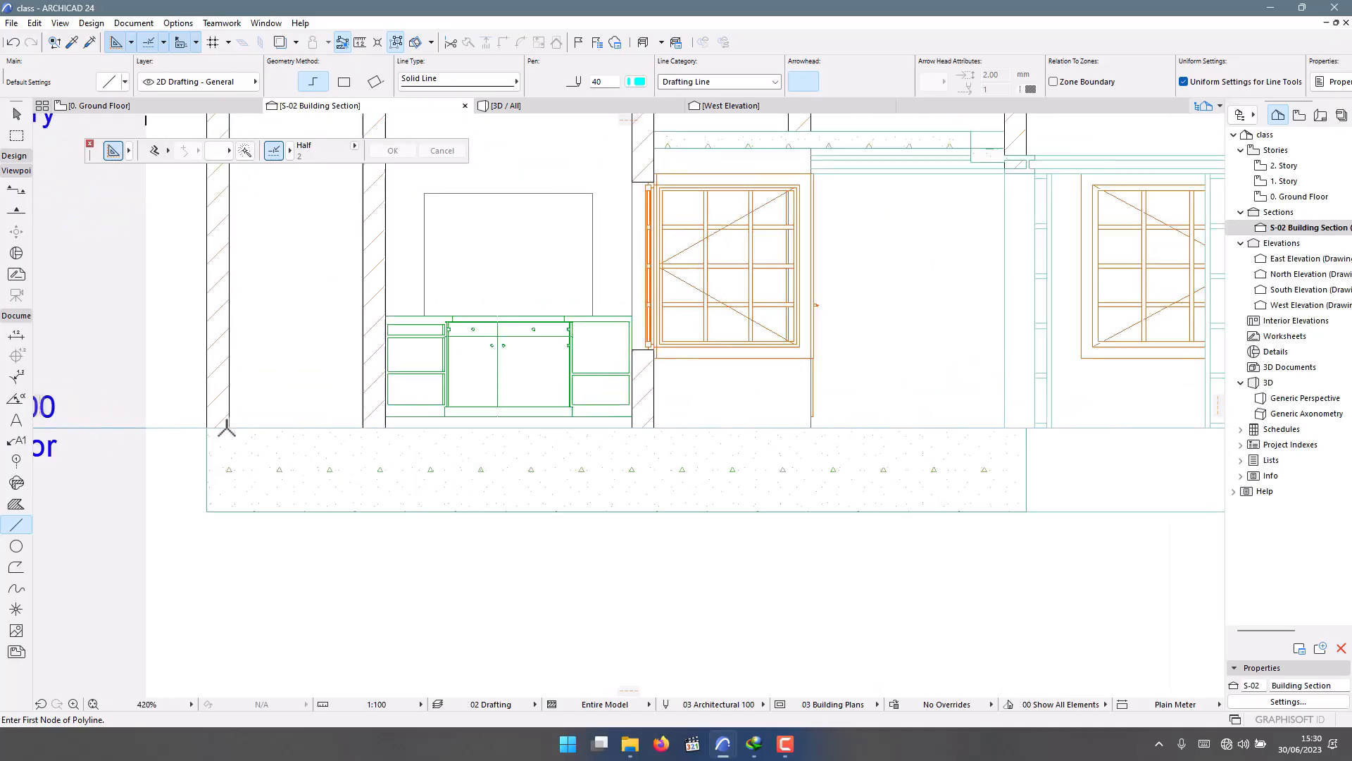
scroll(224, 426, "up", 2)
left_click(229, 428)
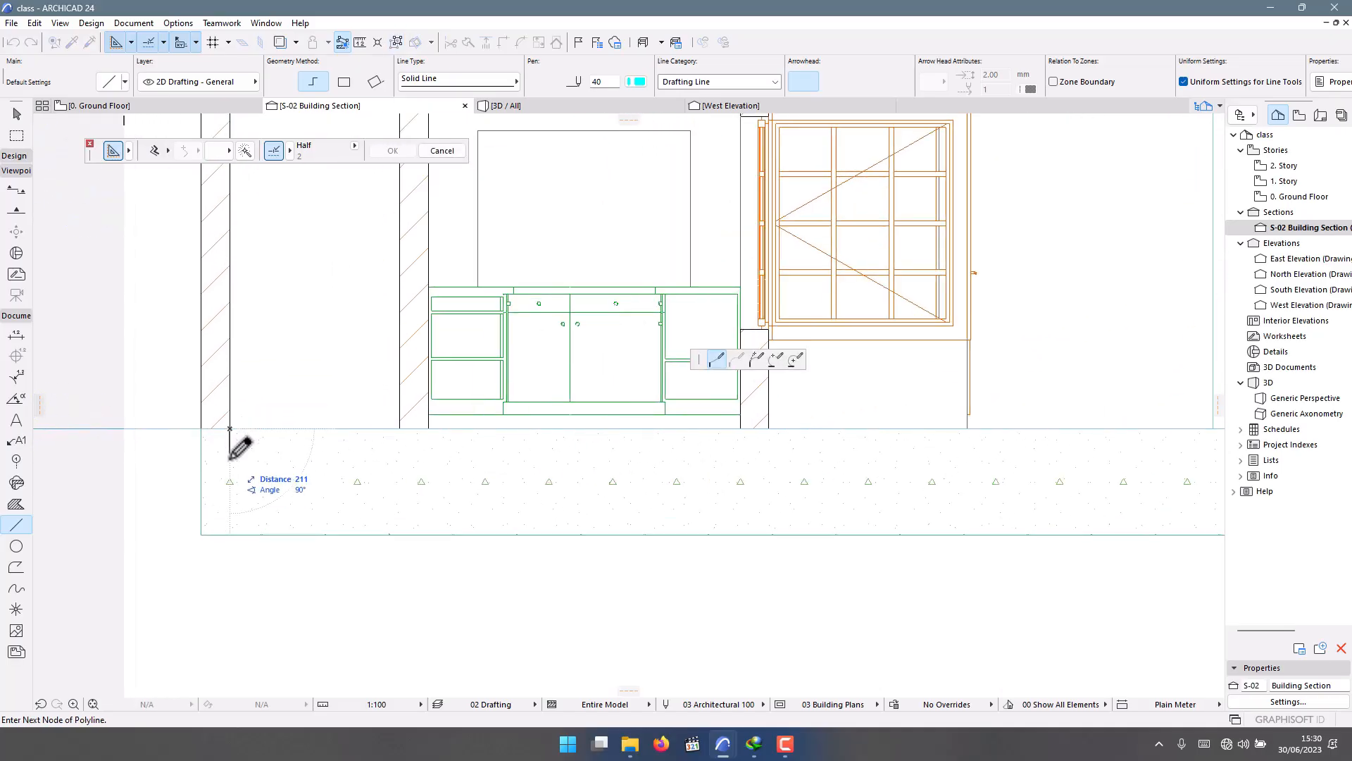
key("Escape")
key("Escape")
Change the cut floor slab fill's pattern to Air Space and clear the selection.
left_click(235, 459)
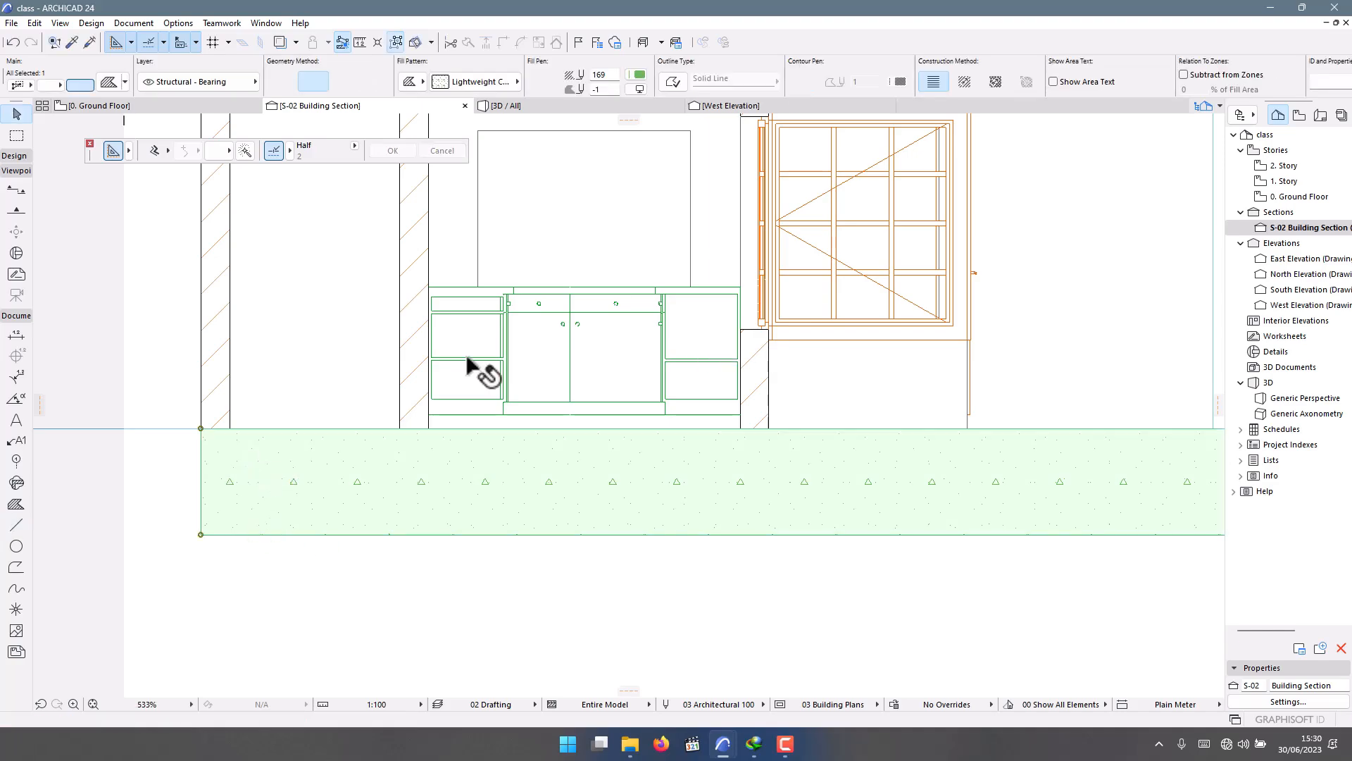
left_click(635, 74)
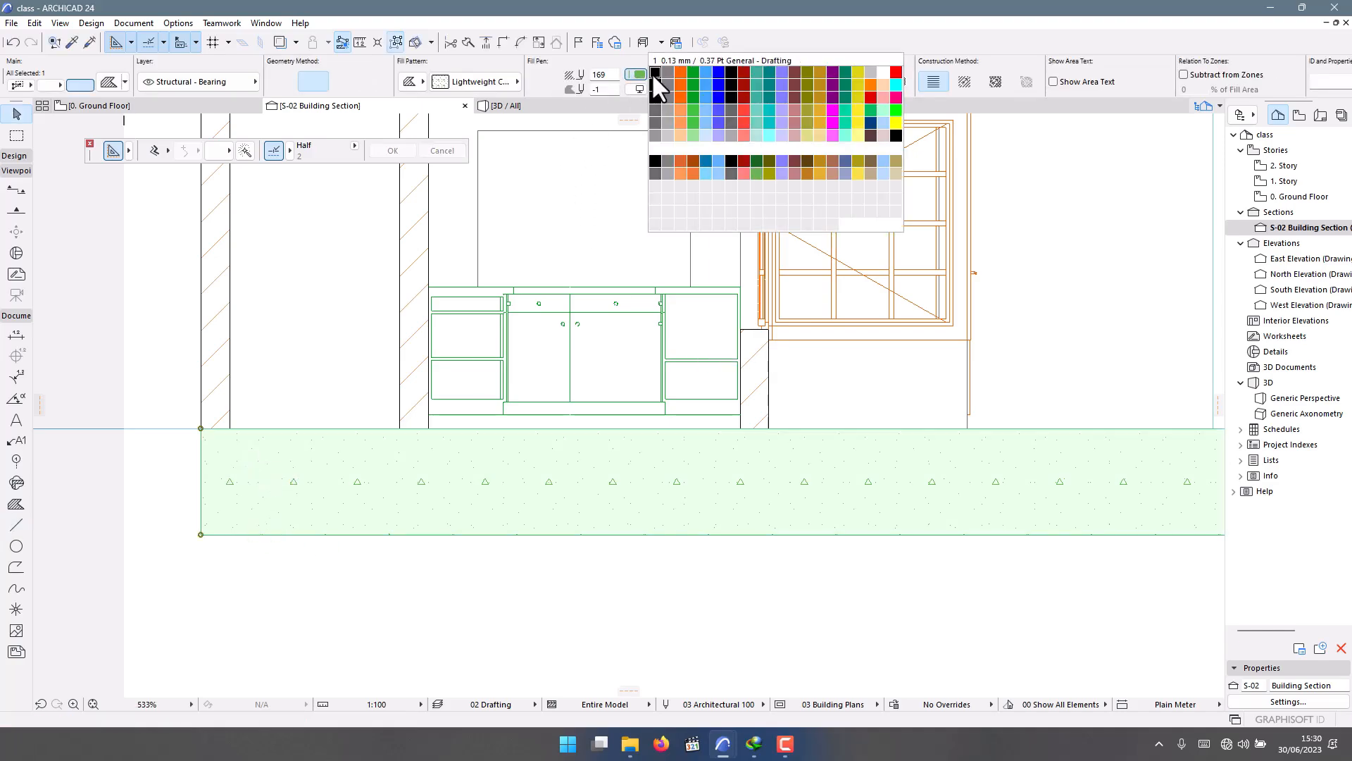
left_click(467, 79)
left_click(556, 173)
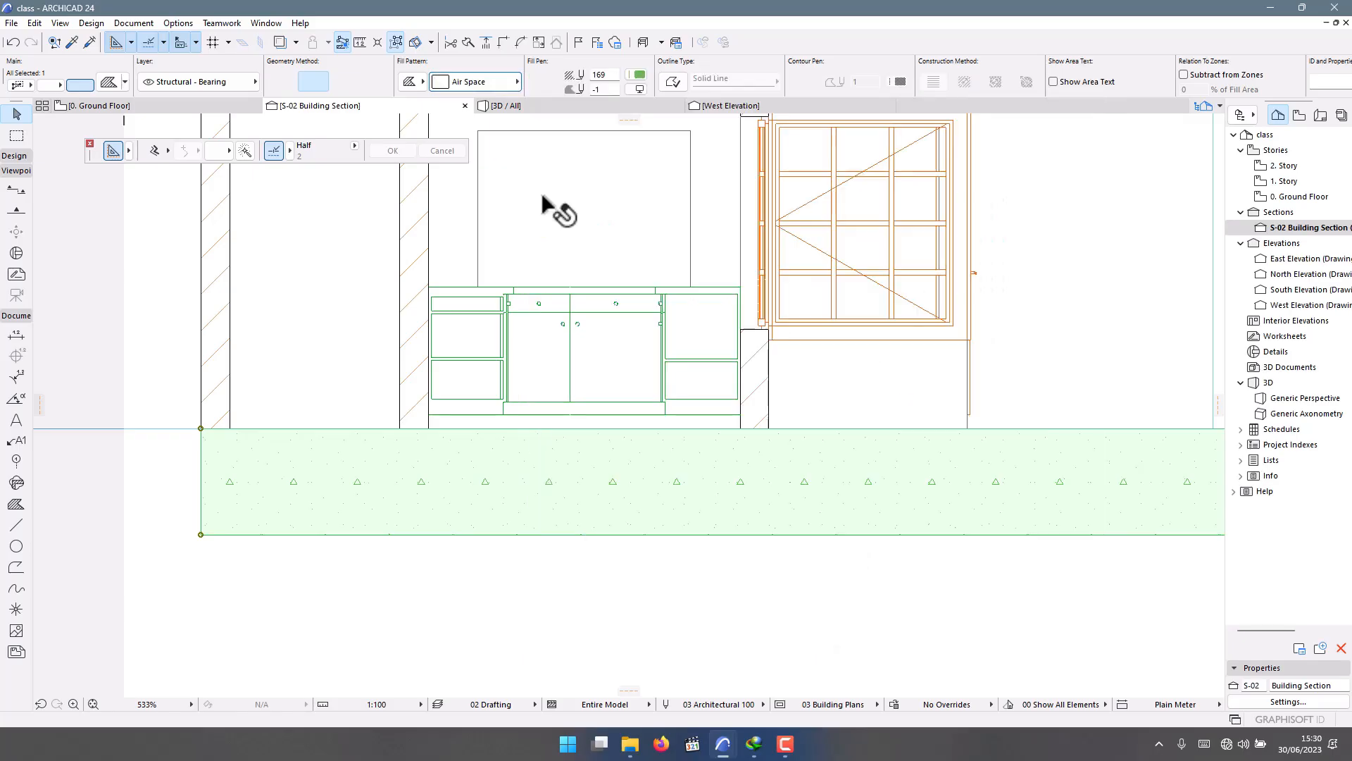
key("Escape")
scroll(345, 472, "down", 5)
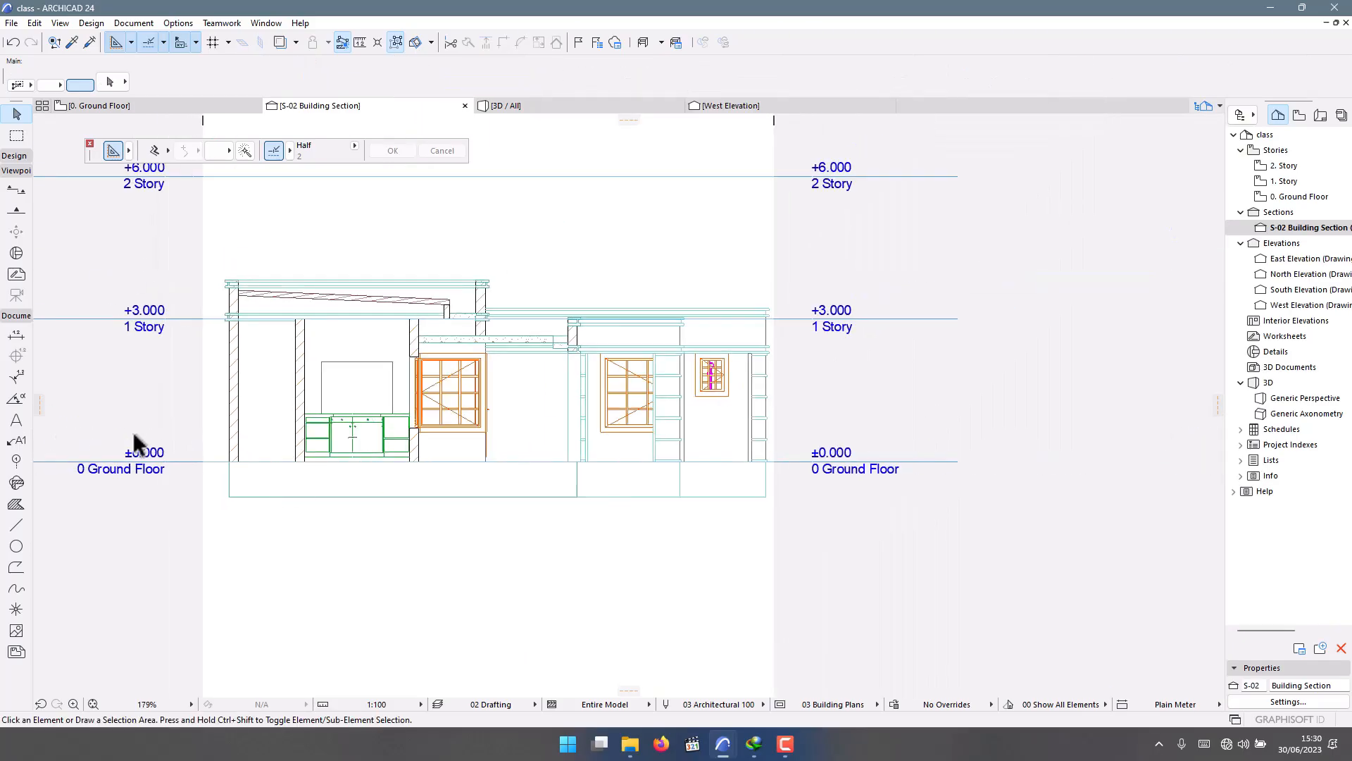
Activate the Fill tool, open its default settings, and look through the available cut fill patterns.
scroll(134, 490, "up", 1)
left_click(17, 504)
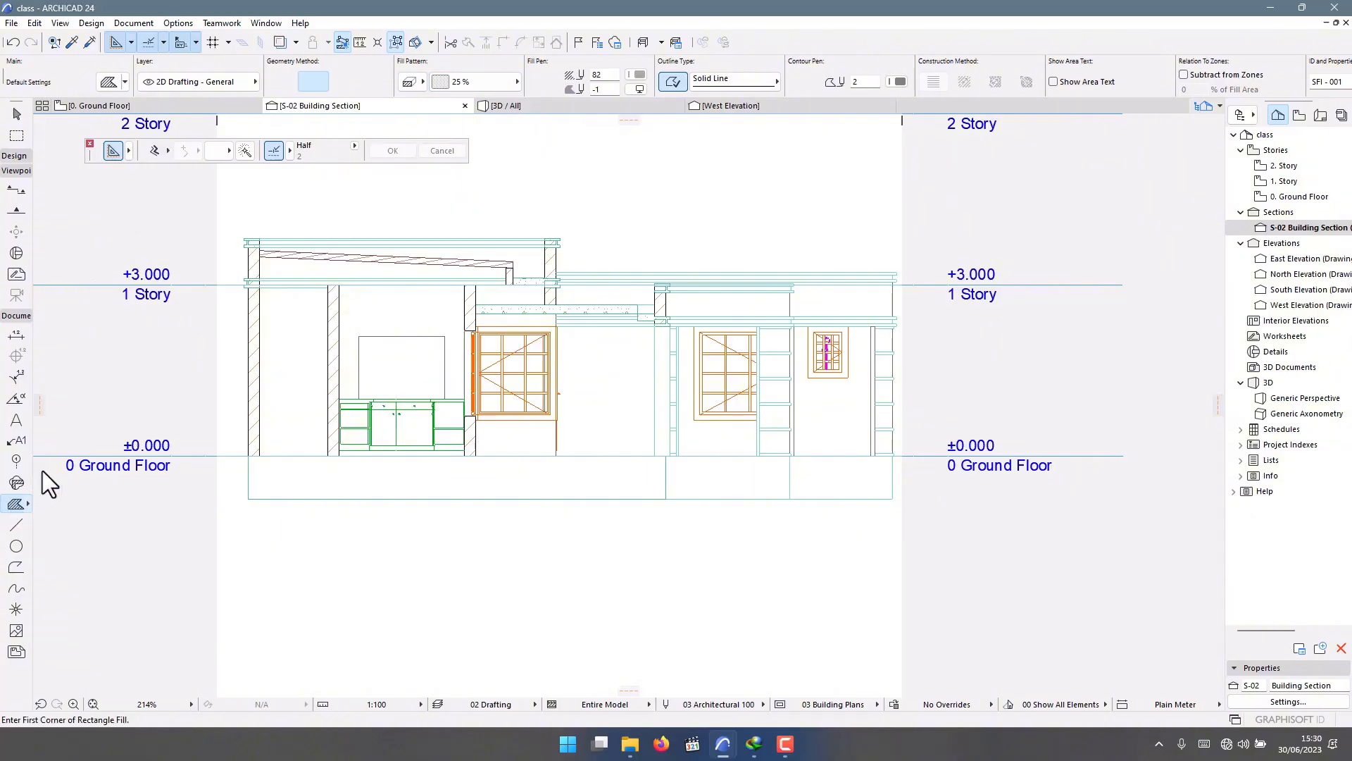
key("ctrl+t")
left_click(604, 202)
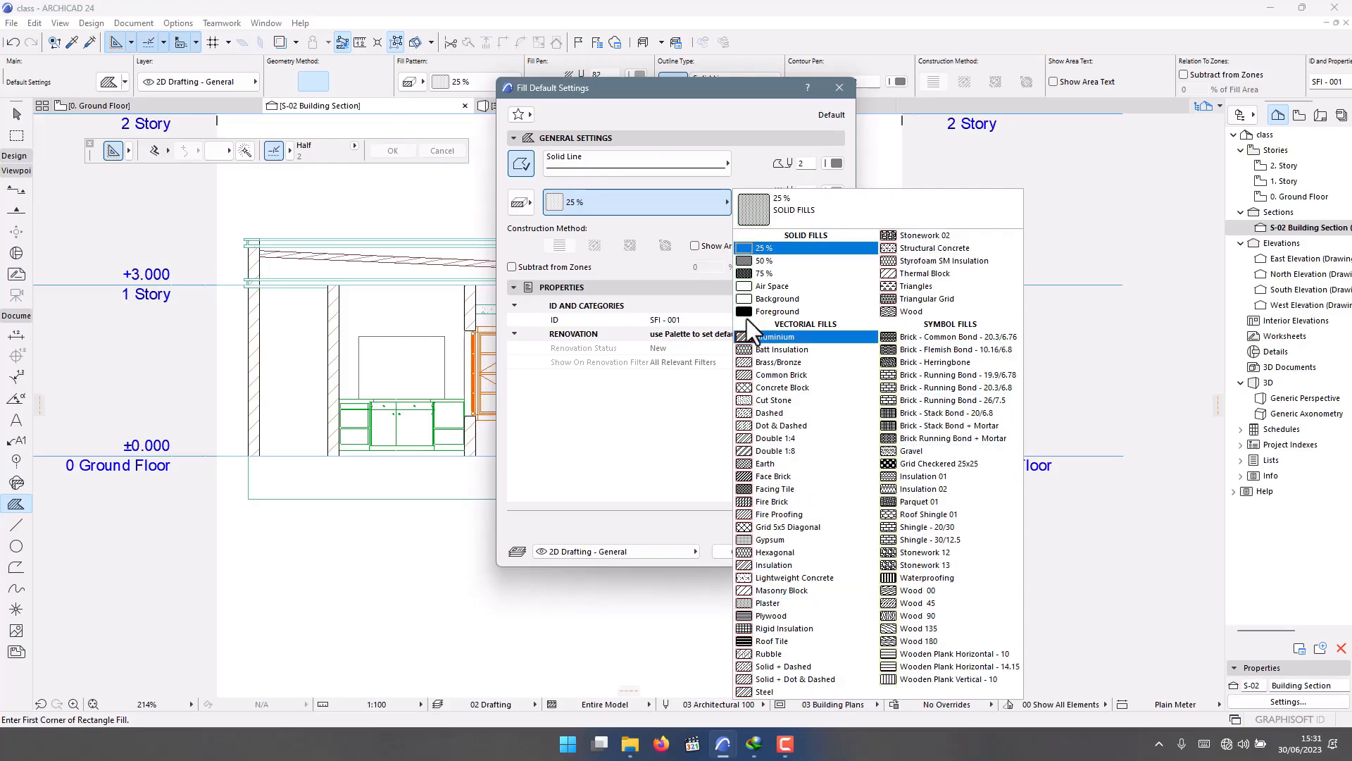
left_click(565, 321)
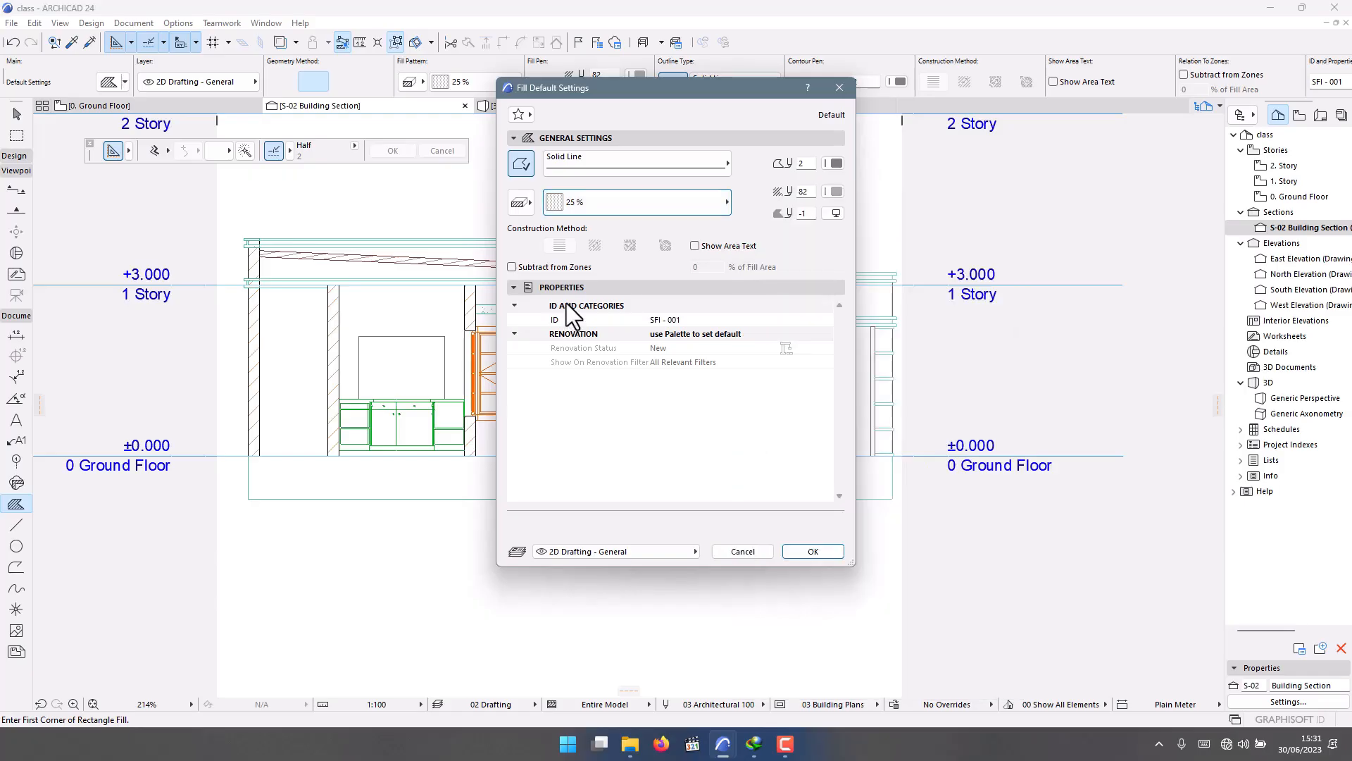
Switch the default fill category to Cover Fill and look through its available patterns.
left_click(523, 204)
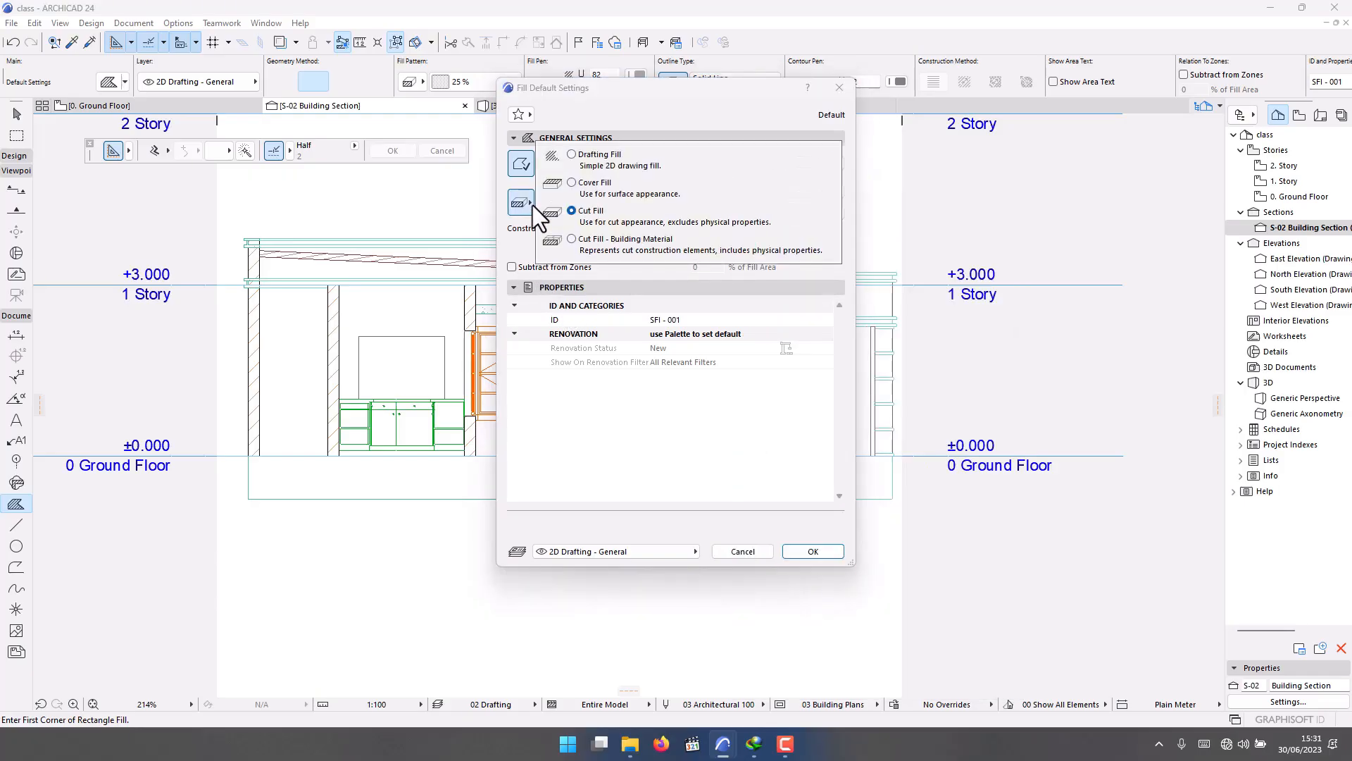
left_click(569, 185)
left_click(586, 204)
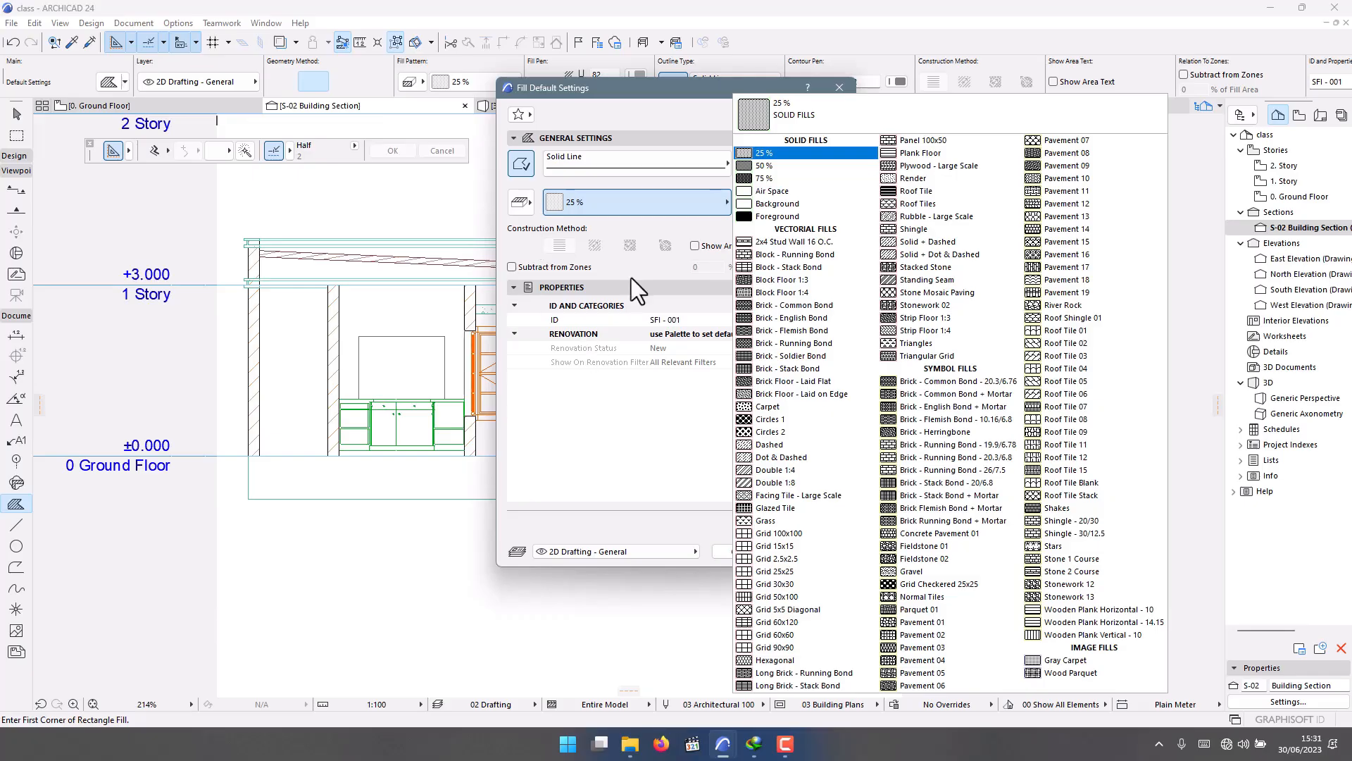
left_click(573, 202)
Set the default fill category to Drafting Fill with the Lightweight Concrete pattern.
left_click(527, 202)
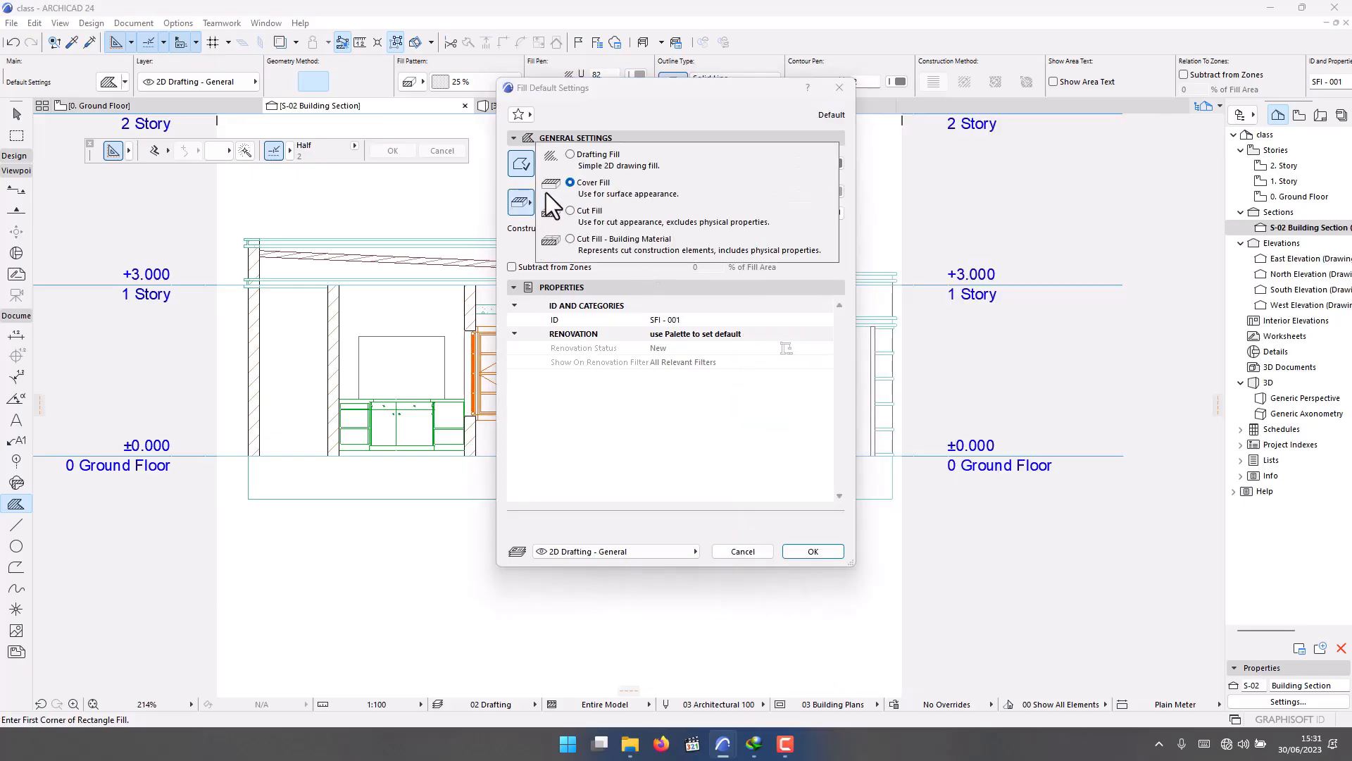
left_click(579, 157)
left_click(595, 201)
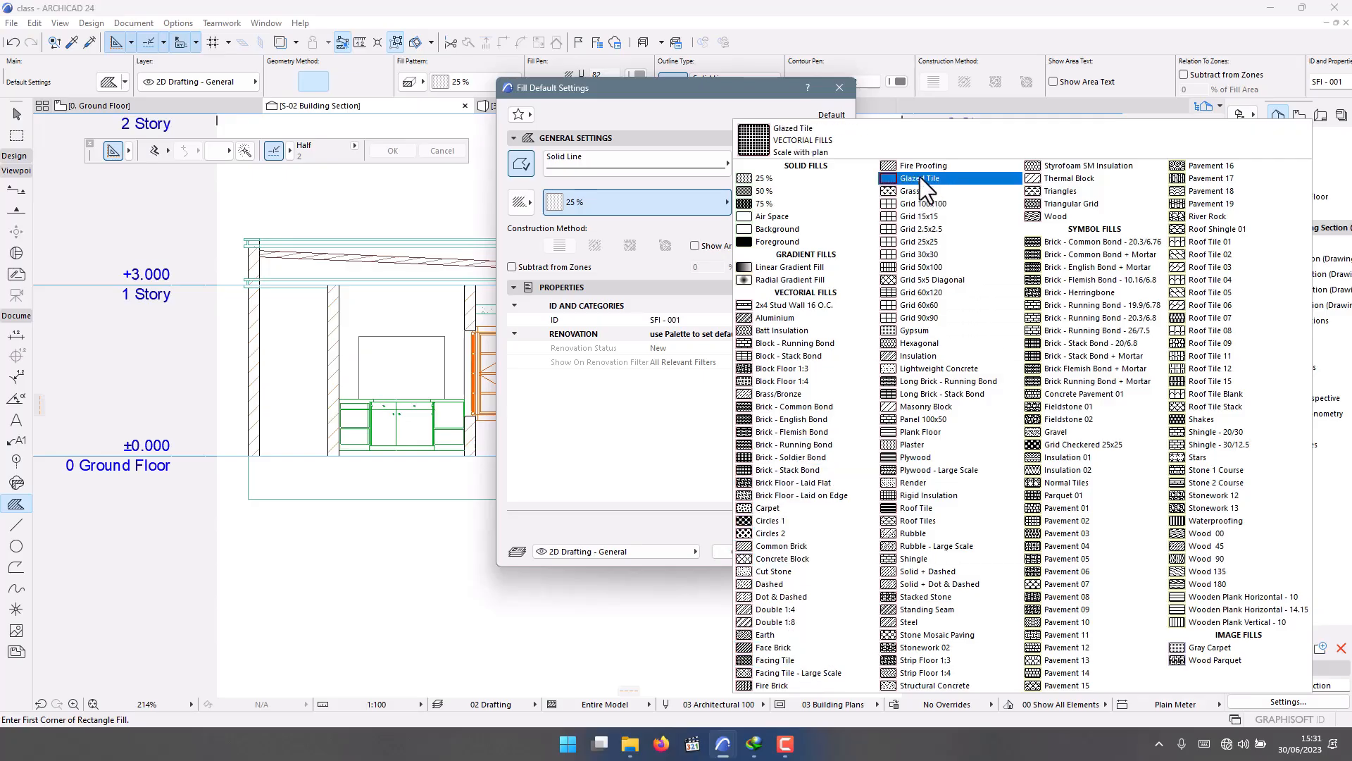
left_click(962, 370)
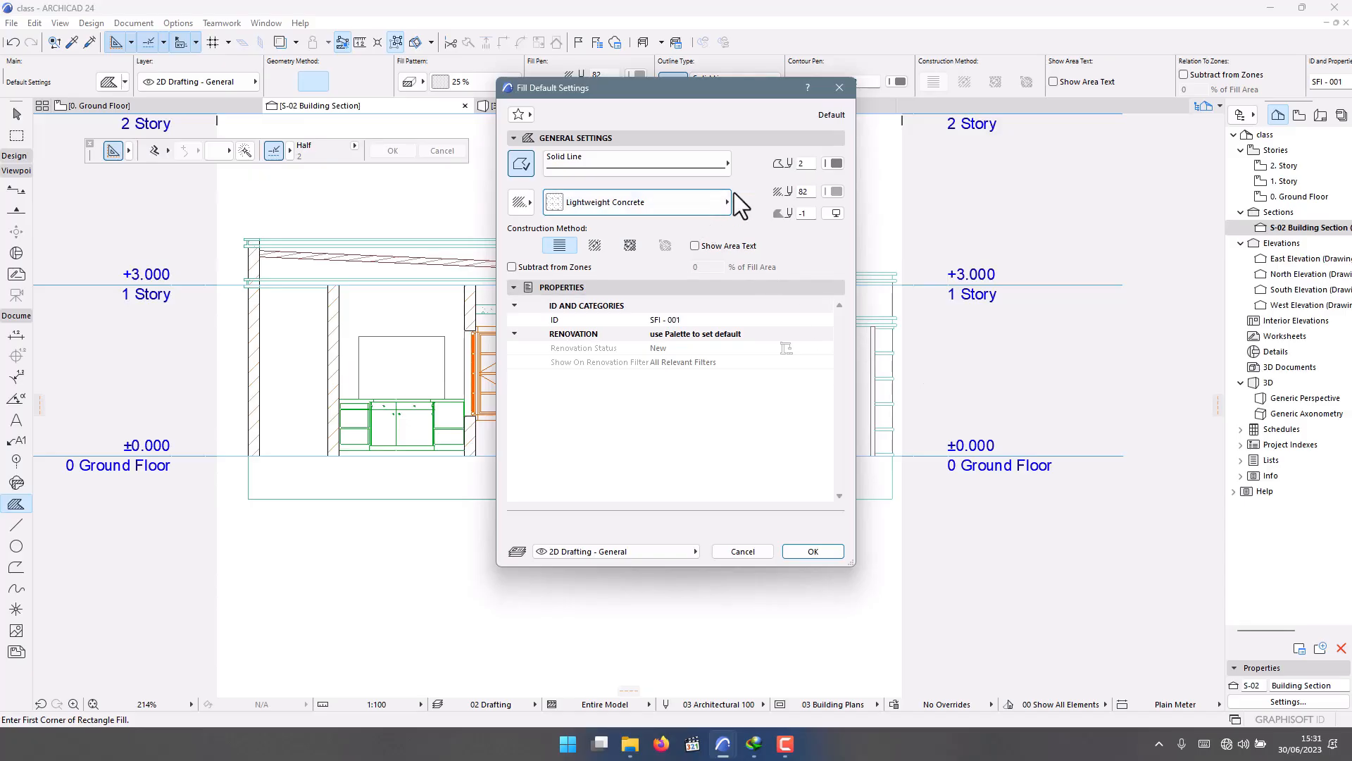
Set the default fill's foreground pen to 1 and background pen to 19, and apply the settings.
left_click(835, 192)
left_click(851, 187)
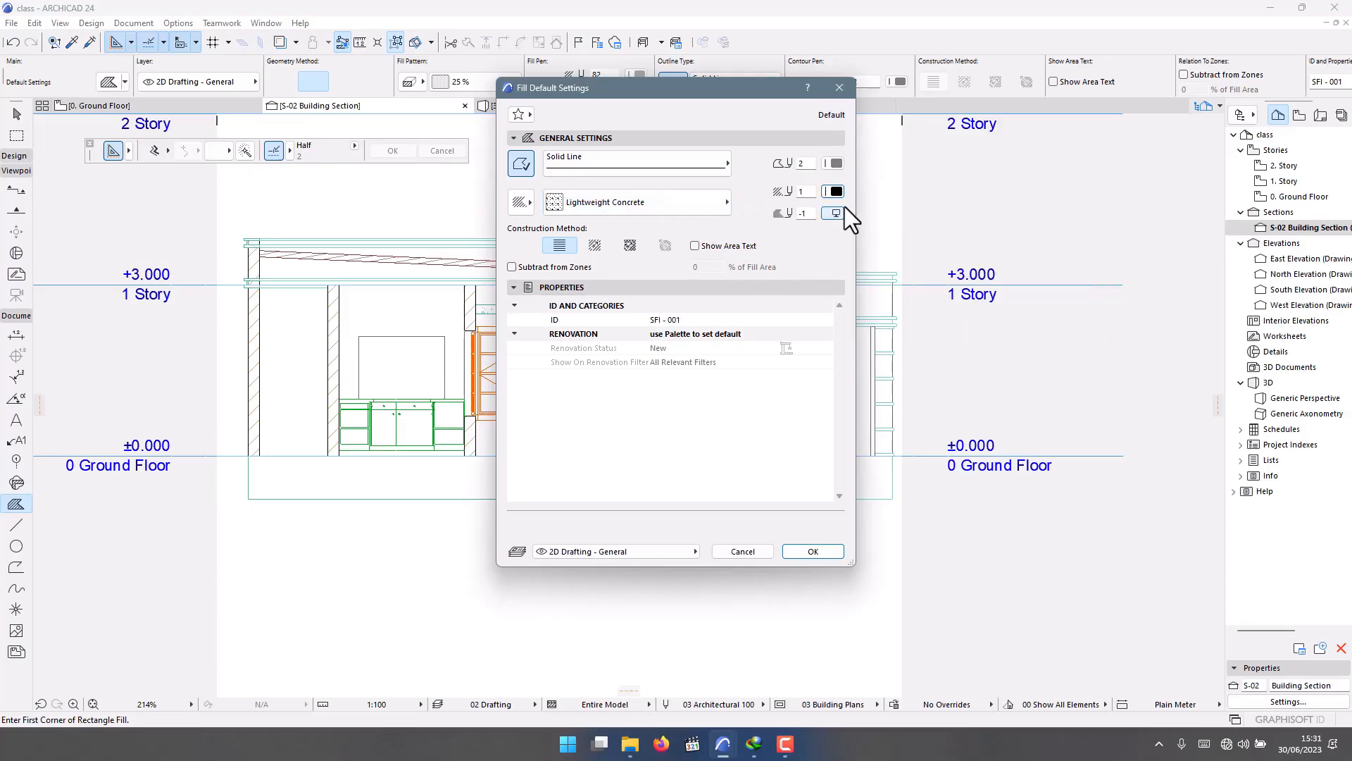
left_click(834, 213)
left_click(1093, 222)
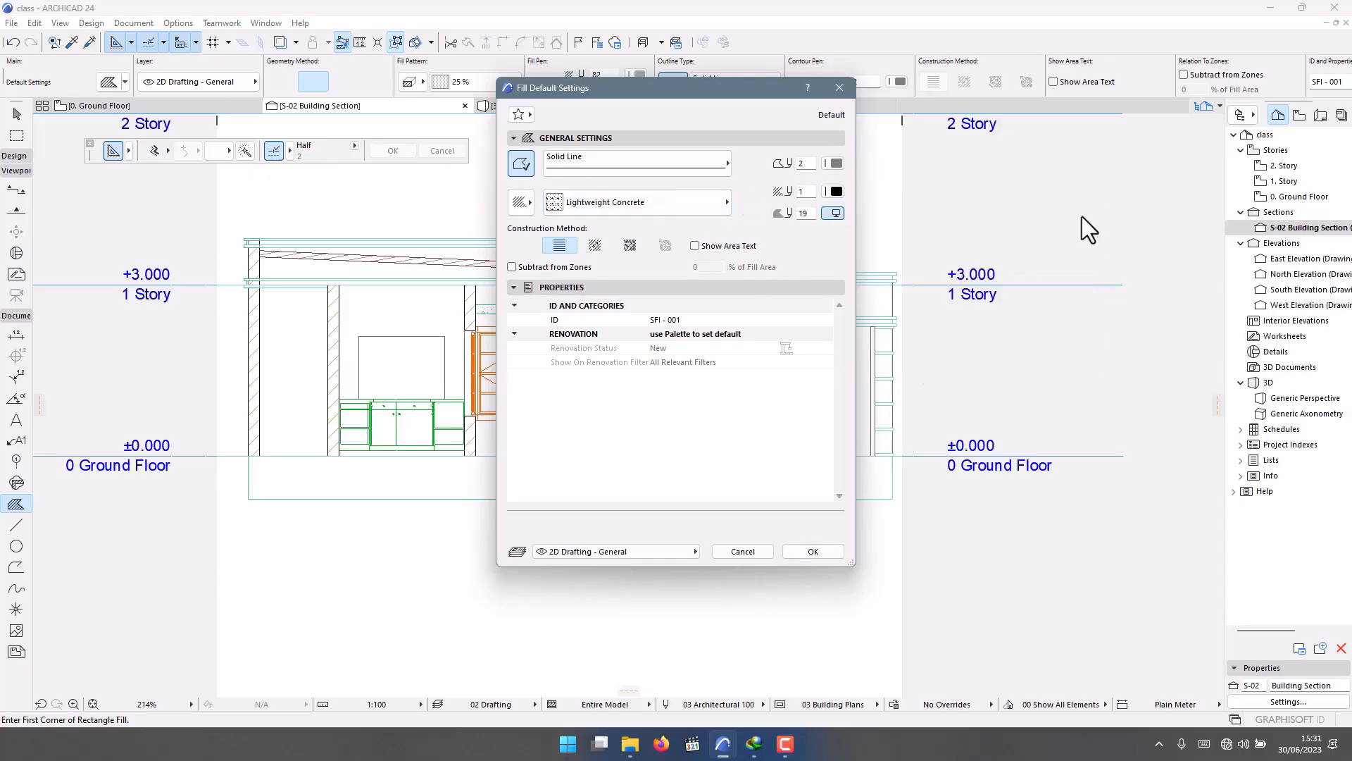
left_click(788, 551)
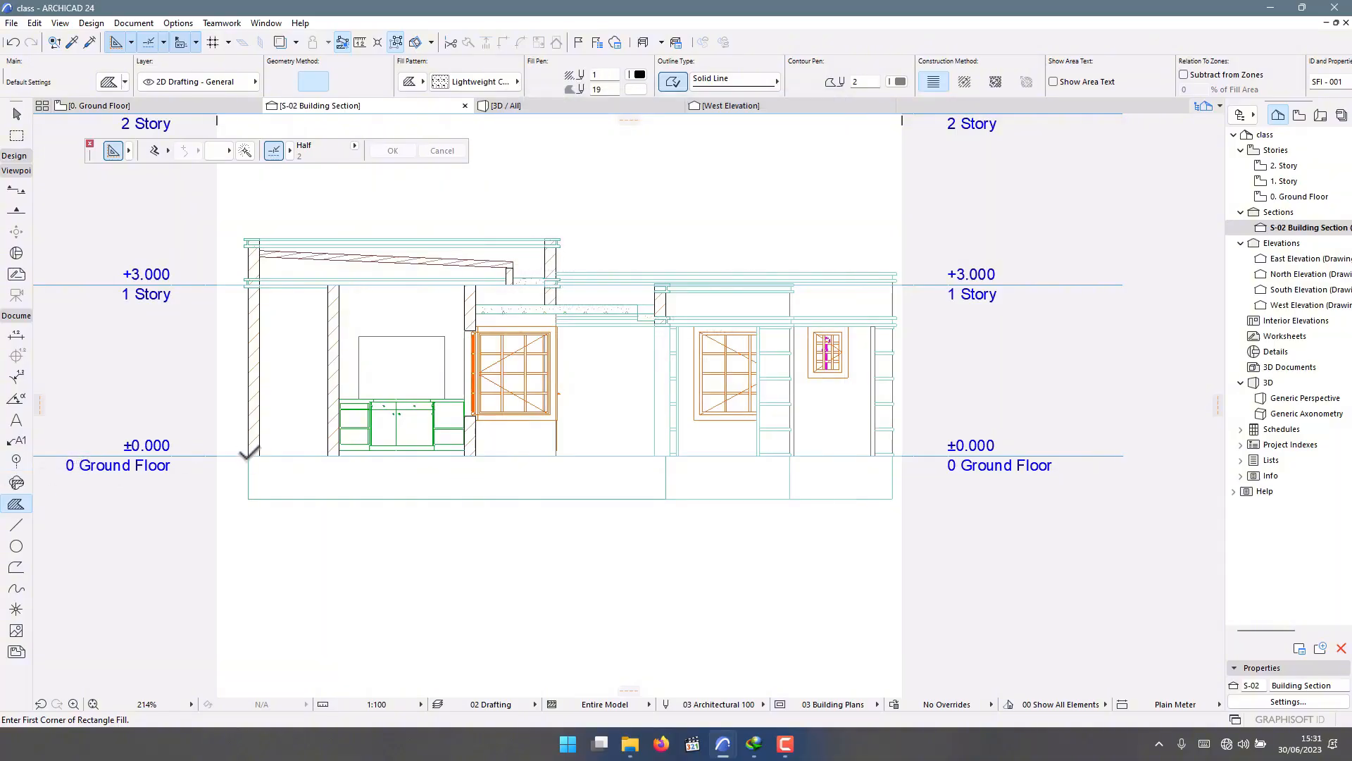
Try to draw a rectangular fill from the slab's upper left corner, entering 150 for Dimension 1.
left_click(248, 456)
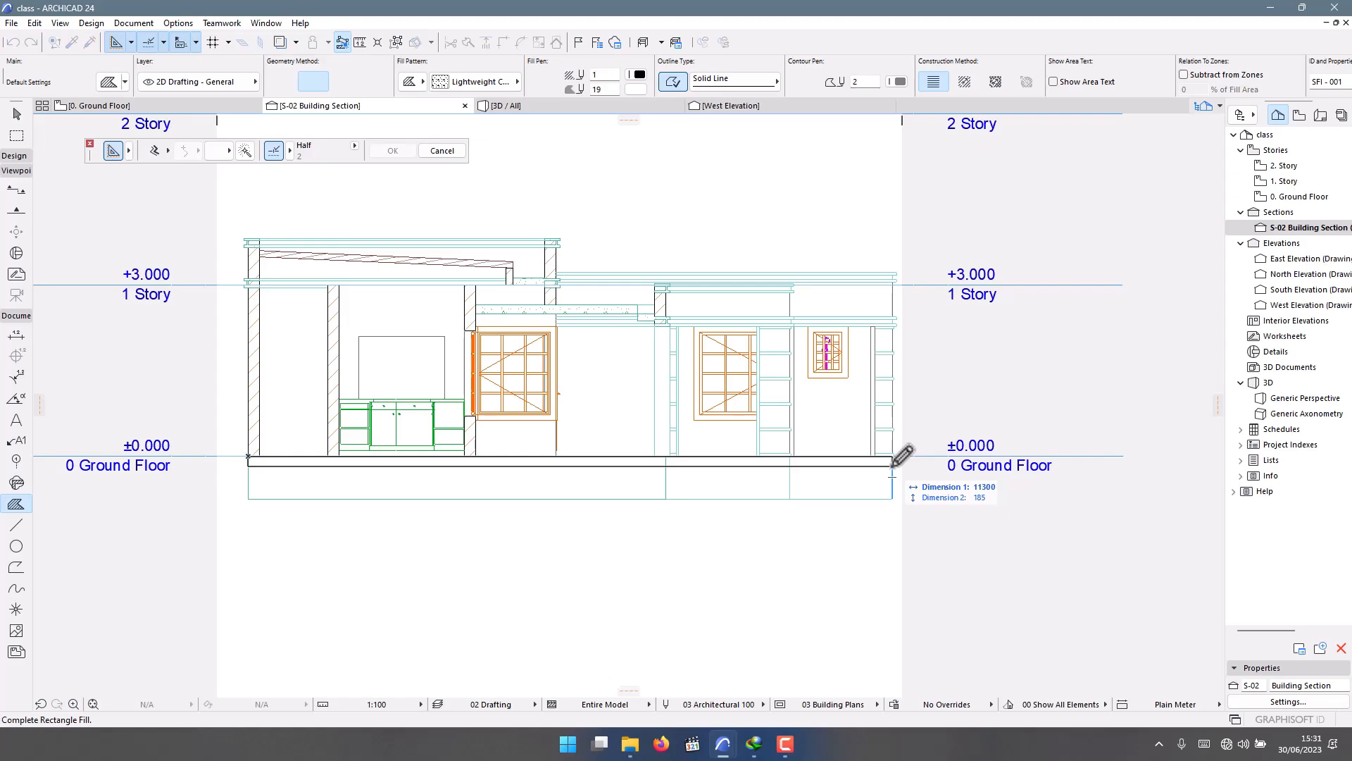
scroll(902, 455, "up", 5)
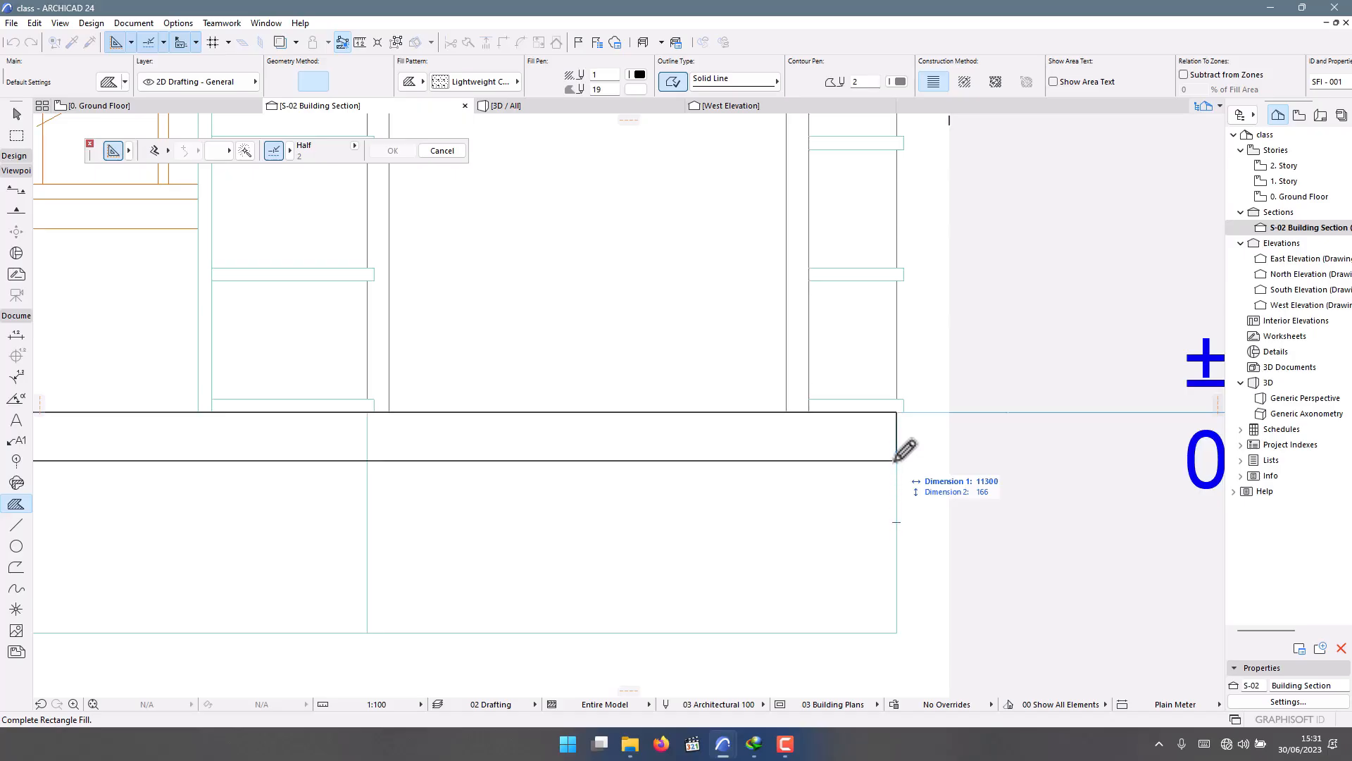
type("1")
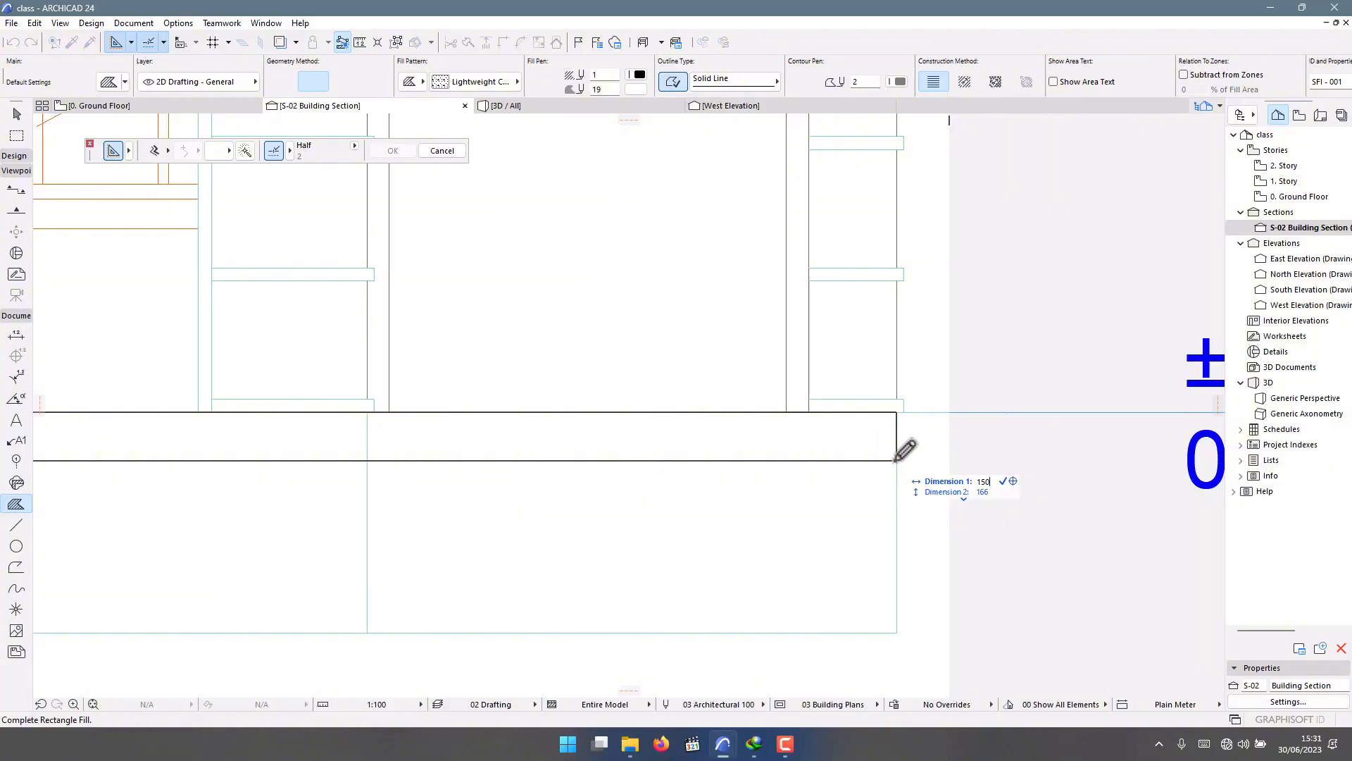
key("Return")
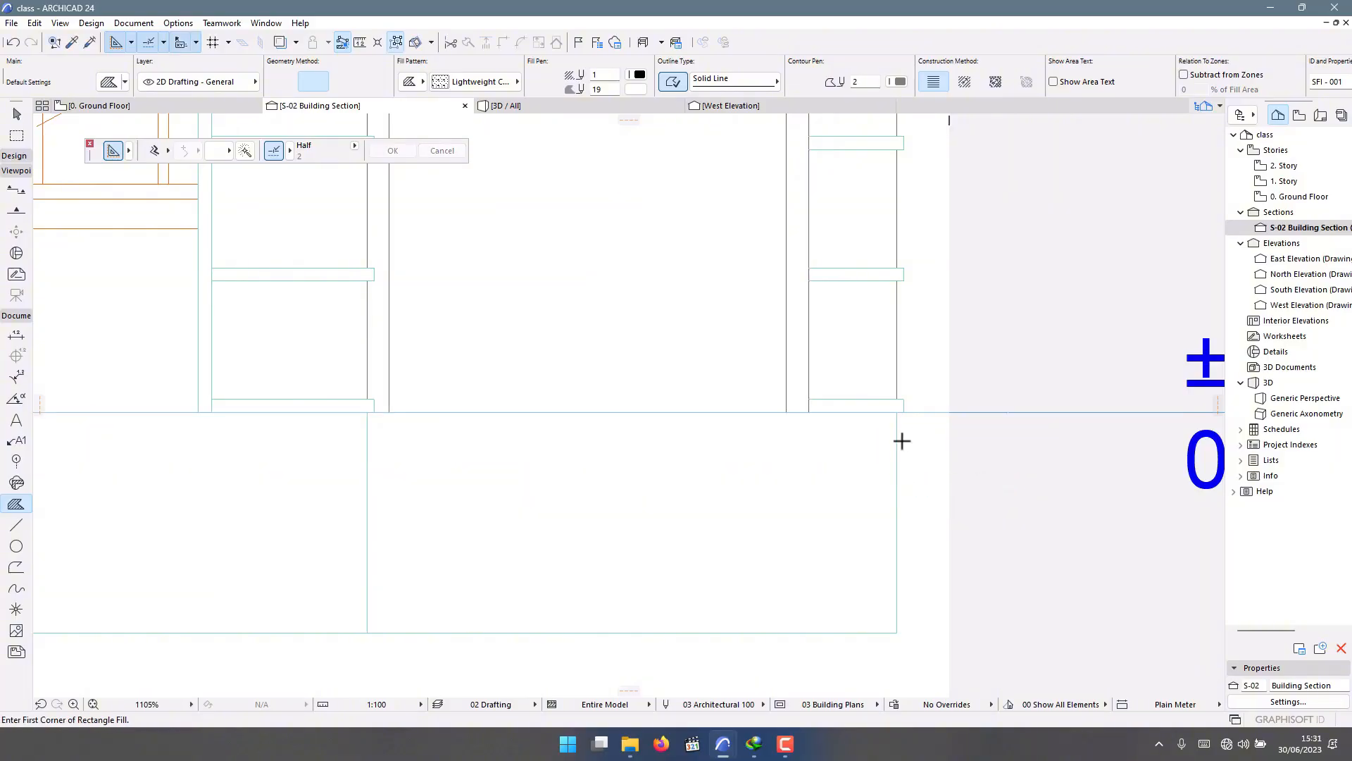
Draw a Lightweight Concrete rectangular fill along the slab's upper edge, 11300 mm long and 150 mm deep, and leave the tool.
scroll(900, 441, "down", 6)
scroll(280, 438, "up", 6)
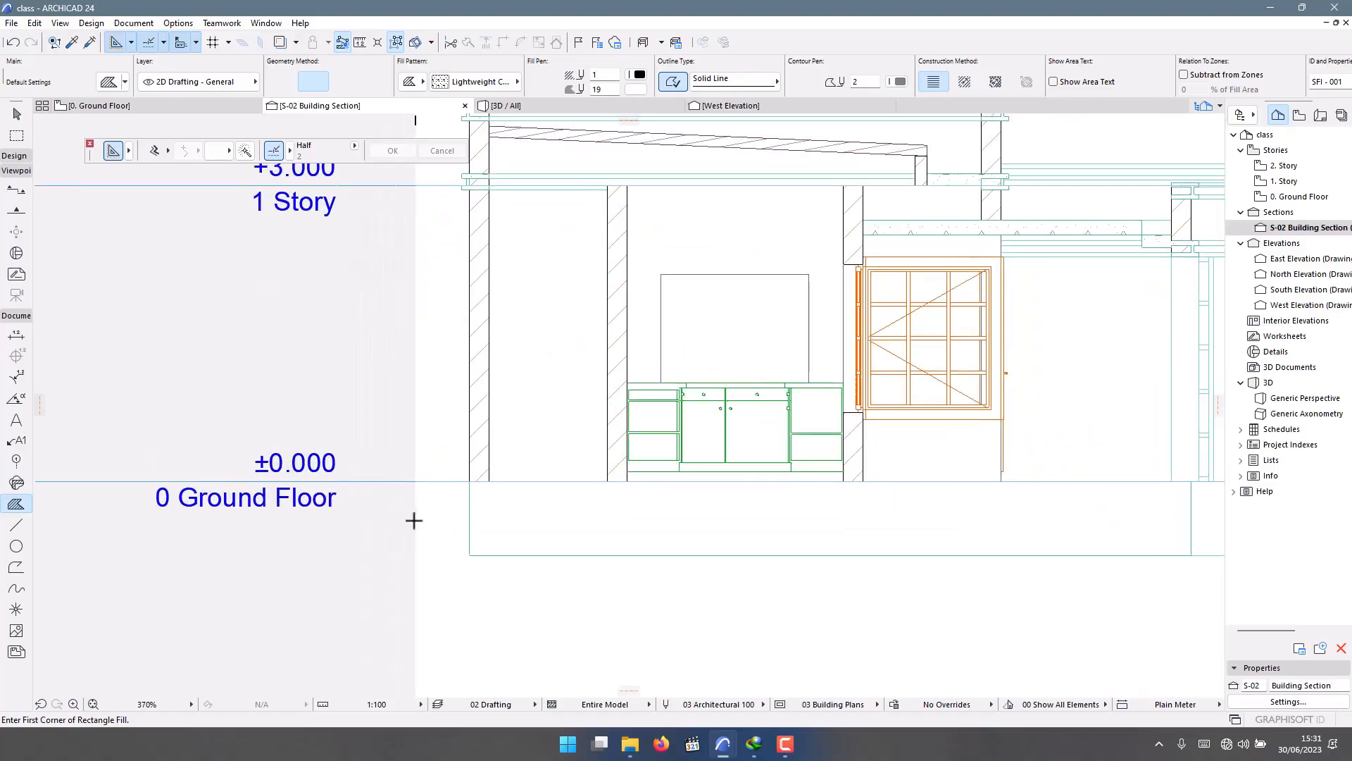
left_click(472, 478)
scroll(858, 531, "down", 5)
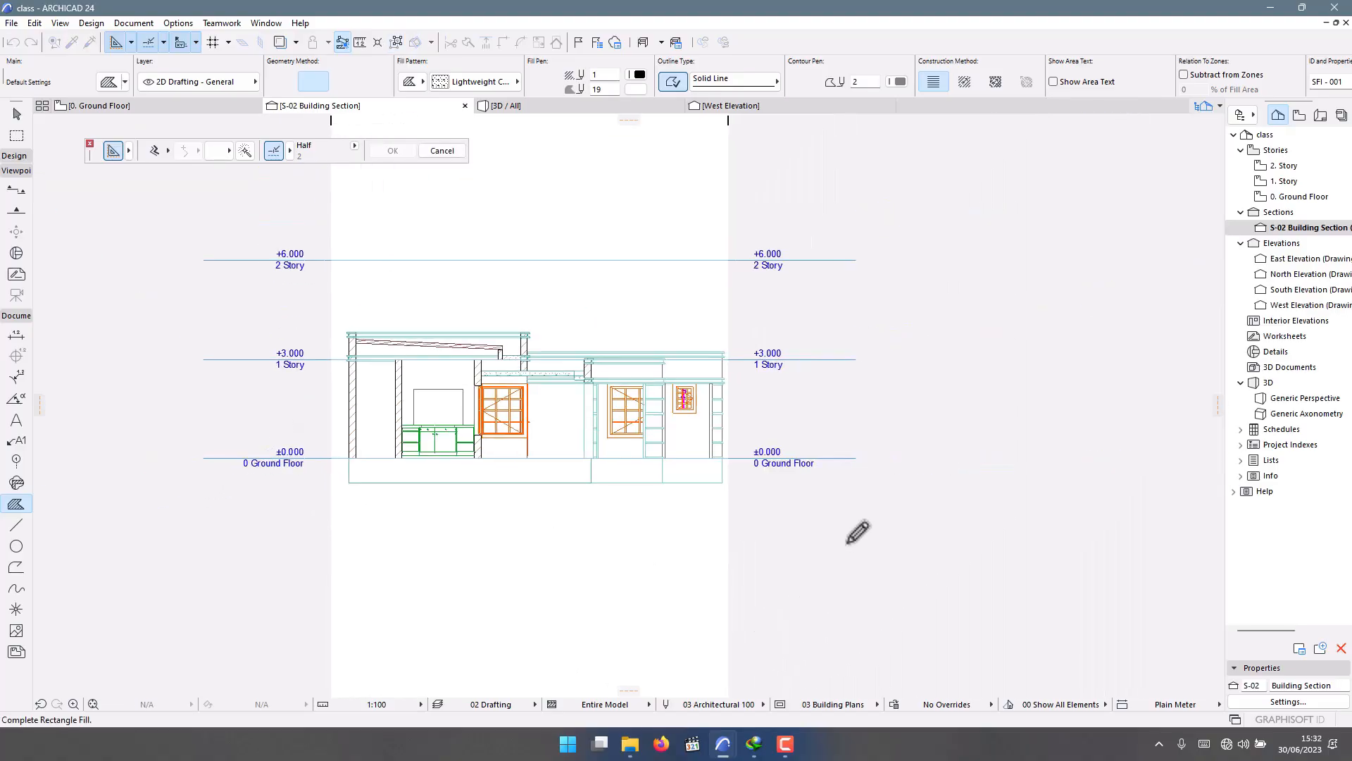
scroll(897, 492, "up", 8)
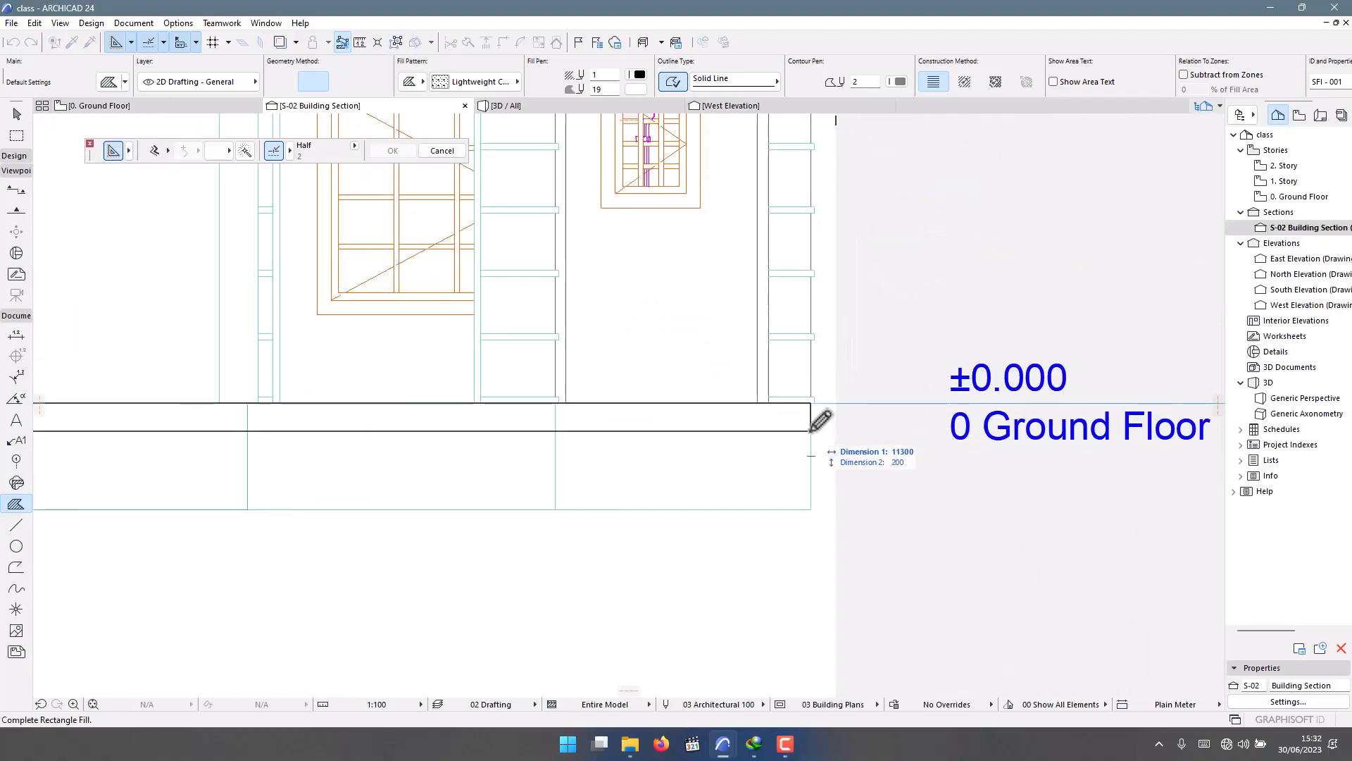
key("Tab")
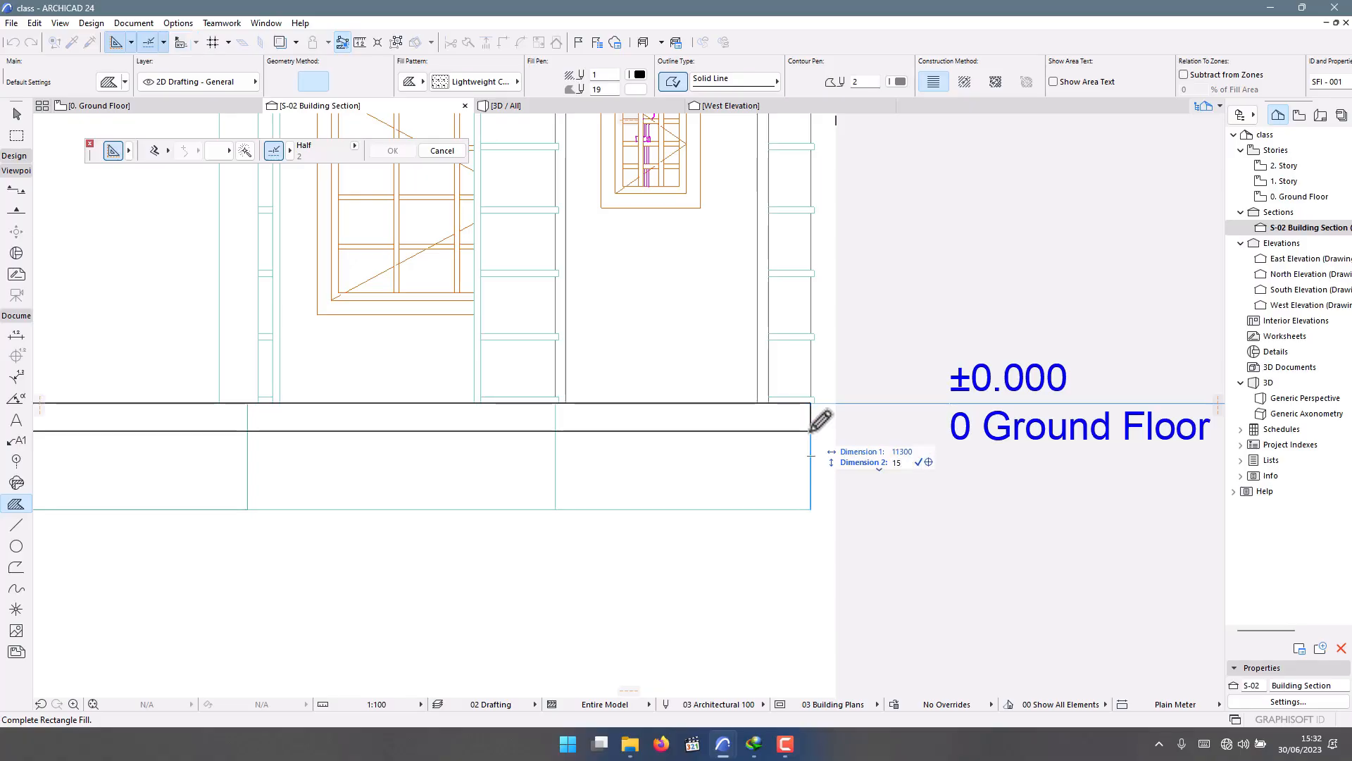
key("Return")
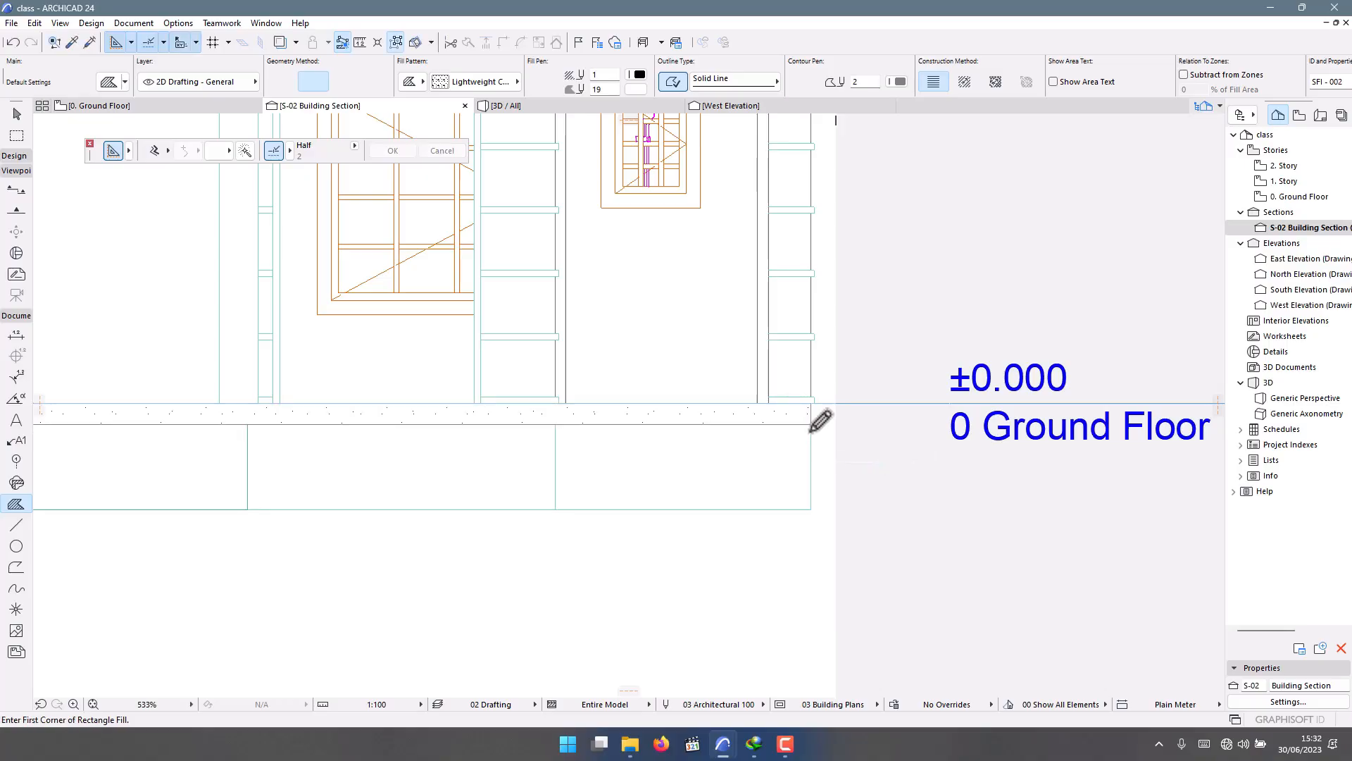
scroll(1035, 444, "down", 4)
key("Escape")
scroll(591, 451, "down", 3)
scroll(413, 451, "up", 5)
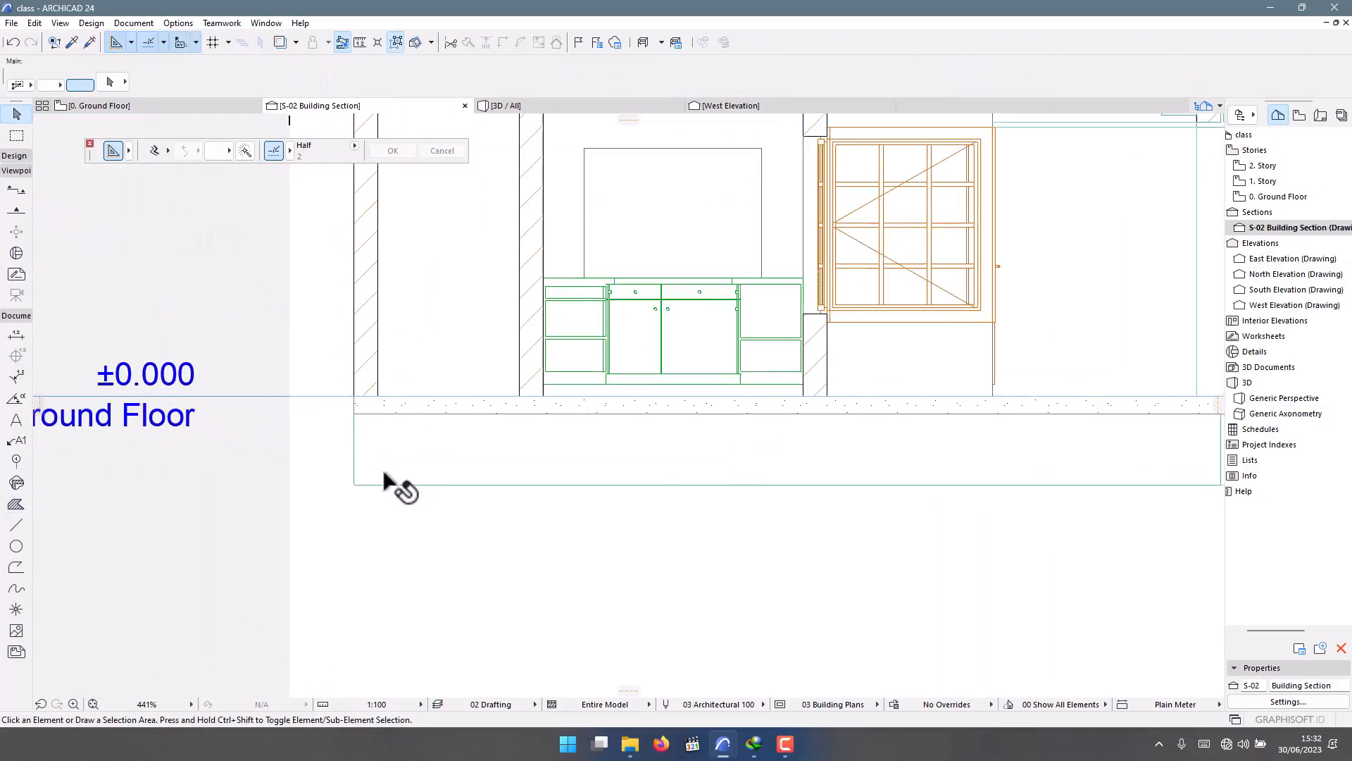
scroll(210, 375, "down", 2)
left_click(16, 524)
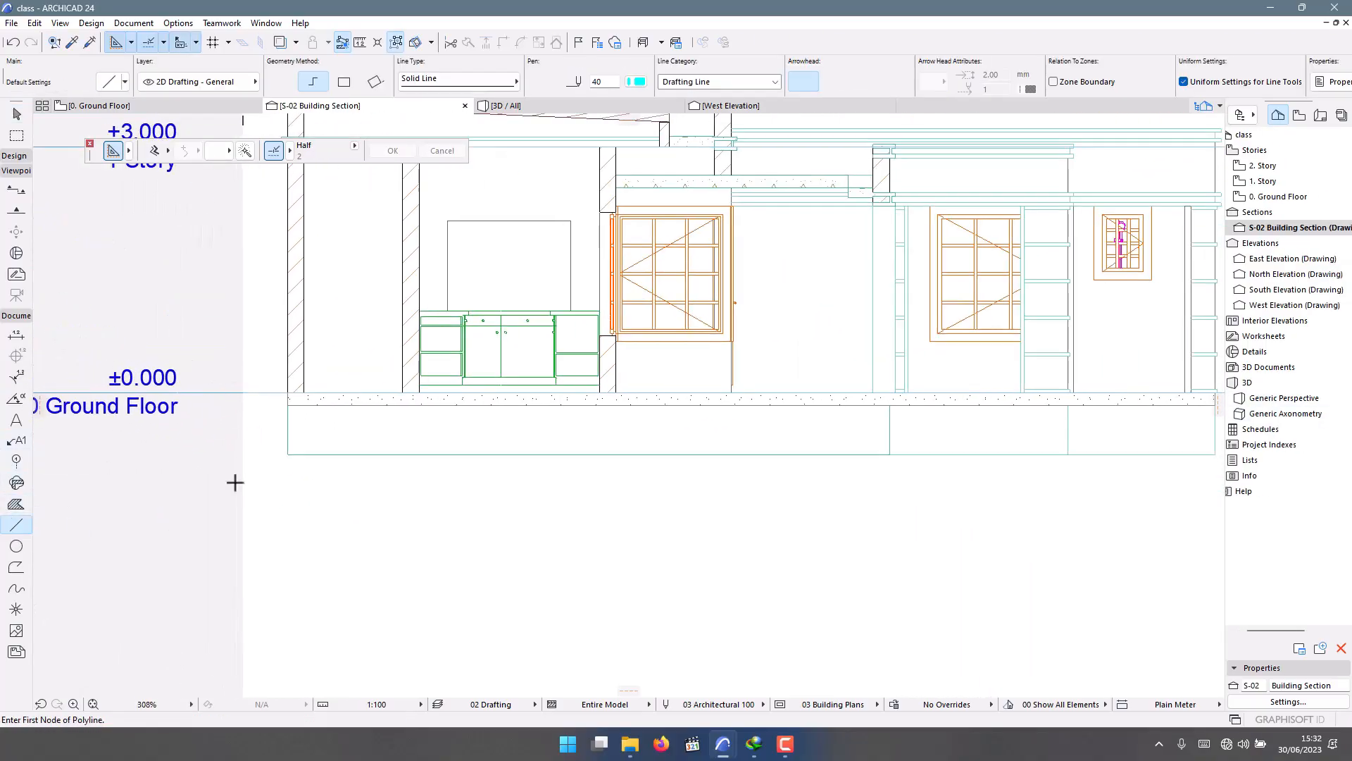
scroll(254, 437, "up", 2)
scroll(328, 384, "up", 5)
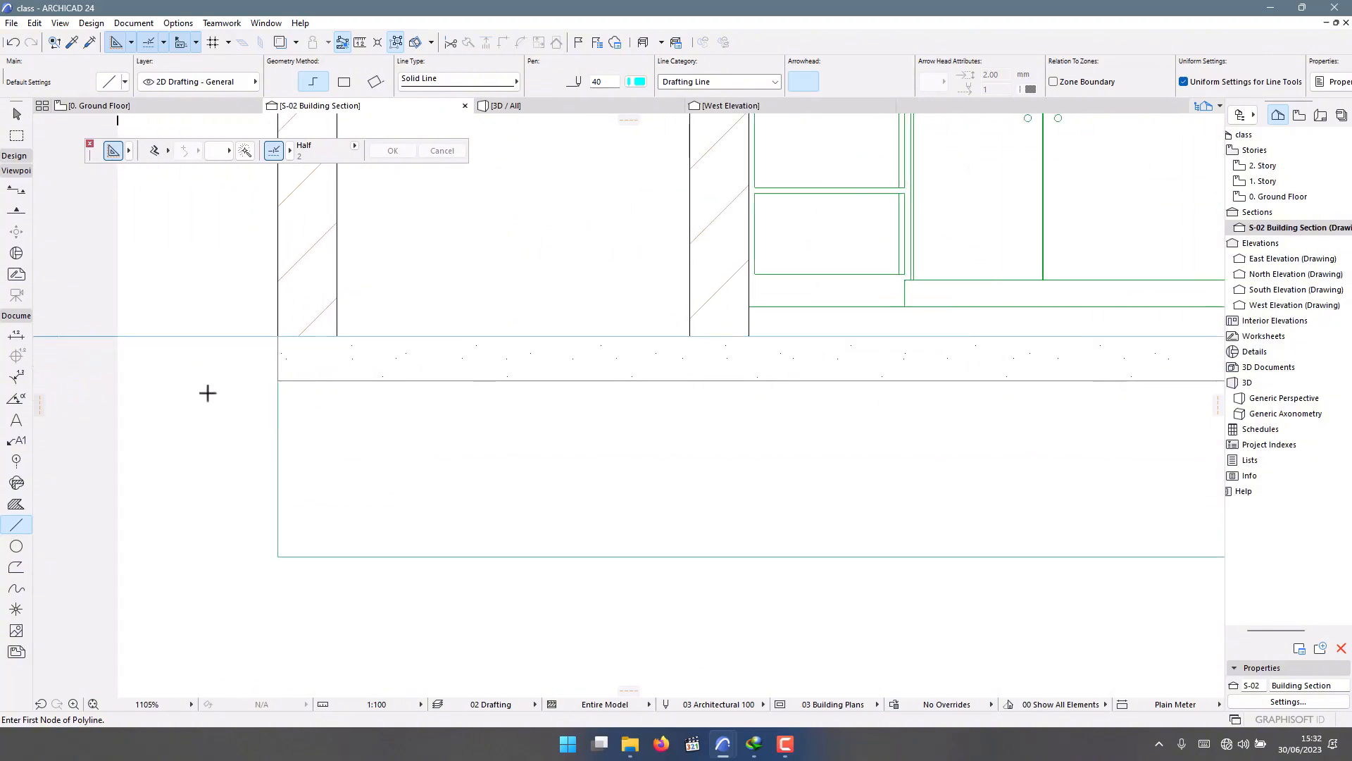
Draw an 11300 by 20 mm solid black rectangular fill directly beneath the concrete fill, with the fill background pen set to 1.
left_click(16, 503)
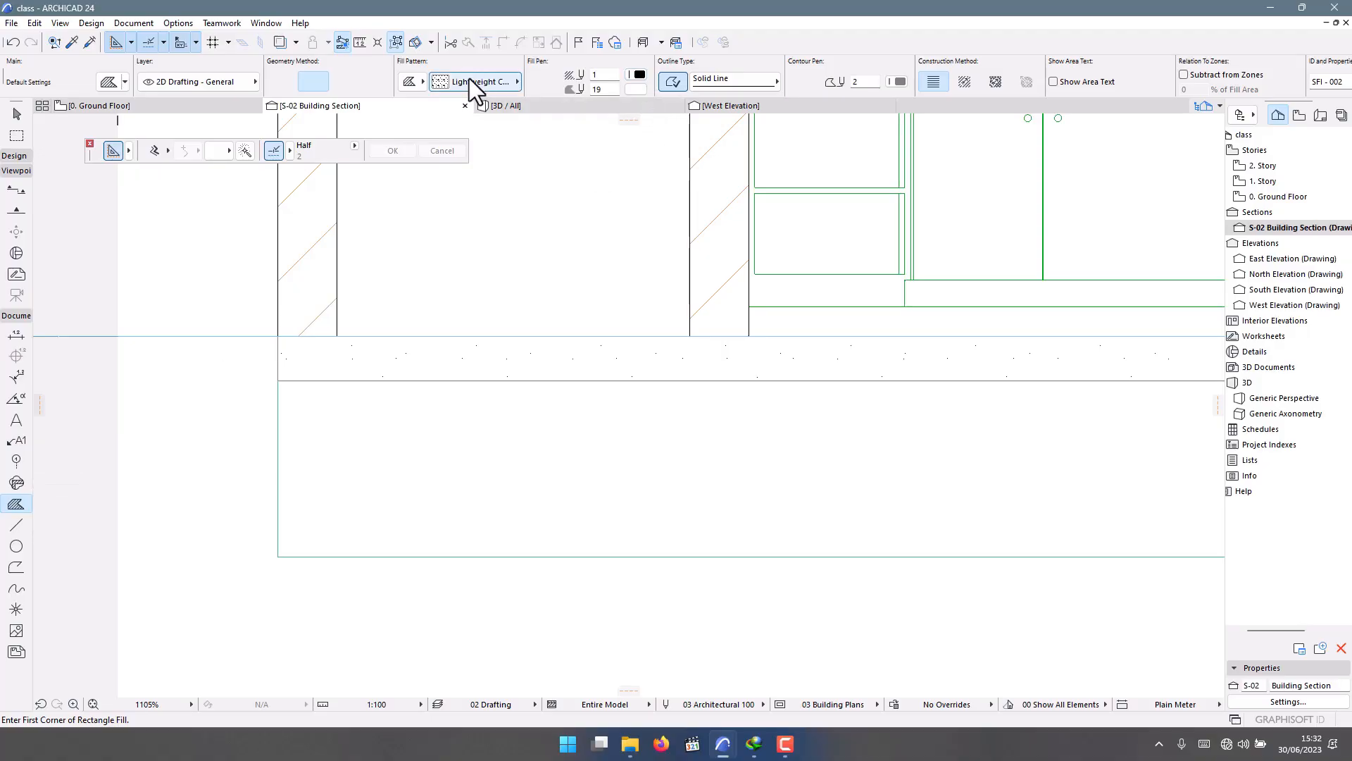
left_click(637, 88)
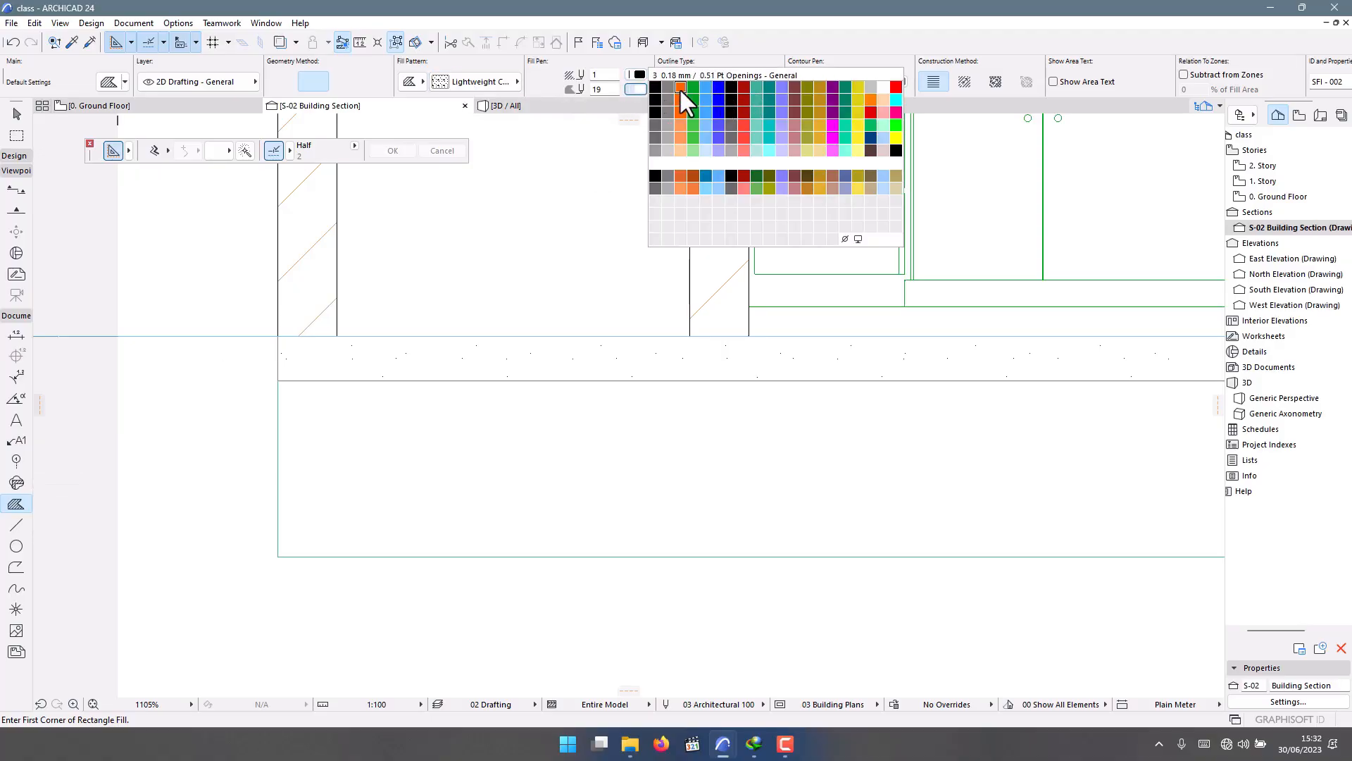
left_click(654, 86)
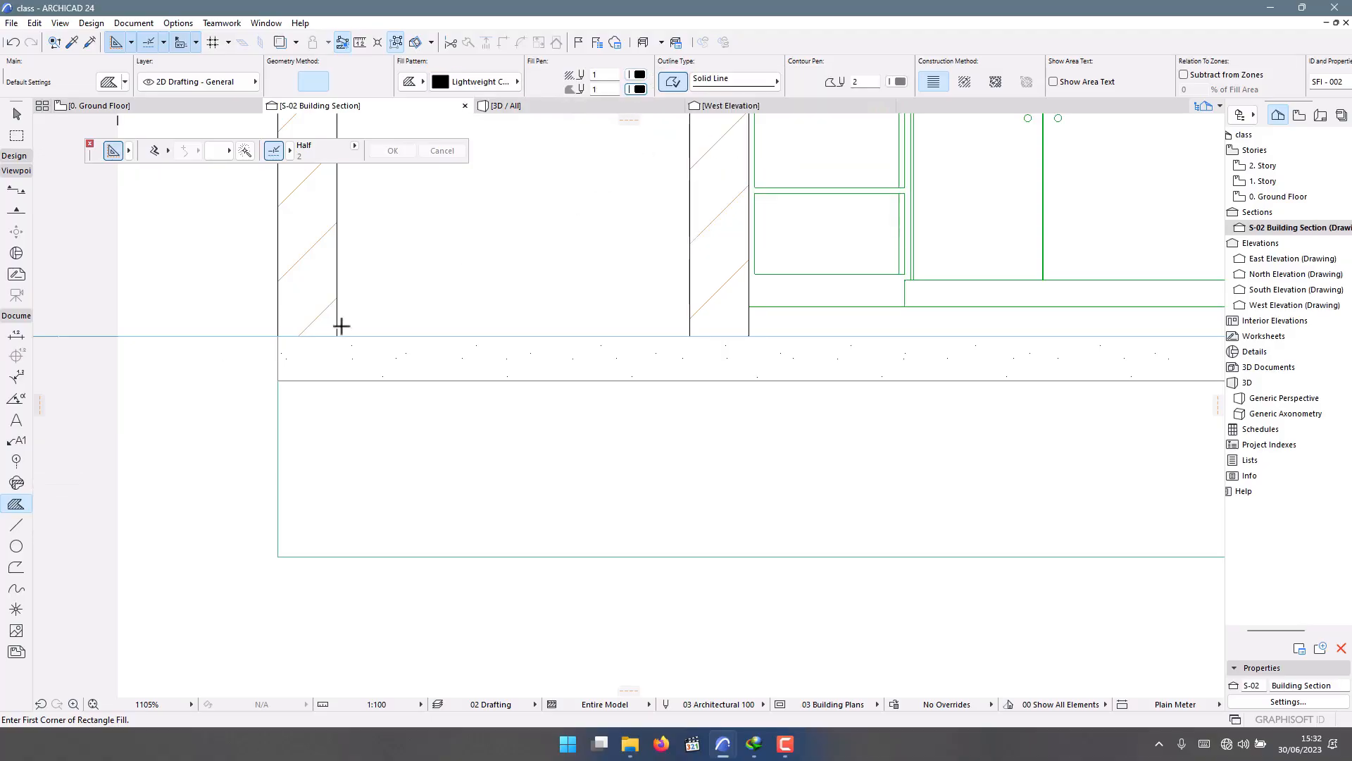
left_click(279, 381)
scroll(156, 329, "down", 6)
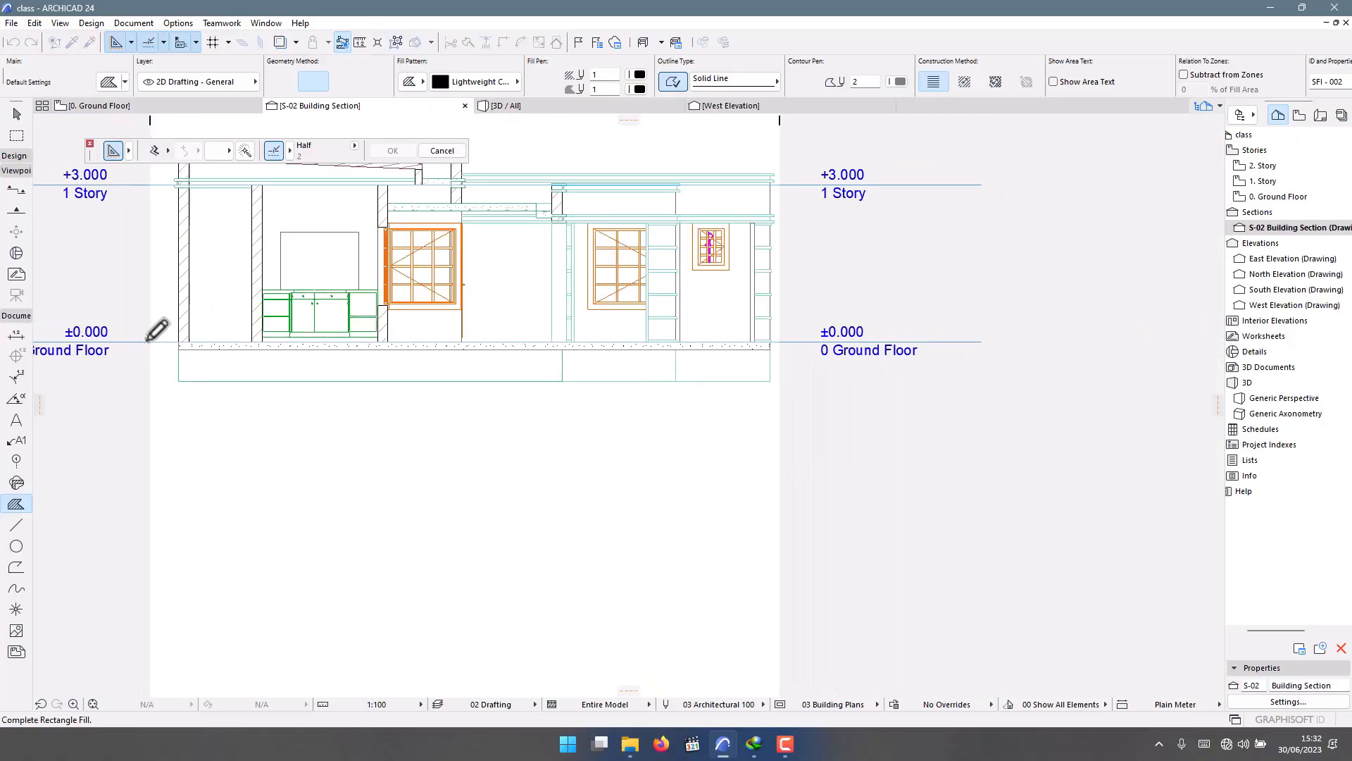
scroll(803, 338, "up", 6)
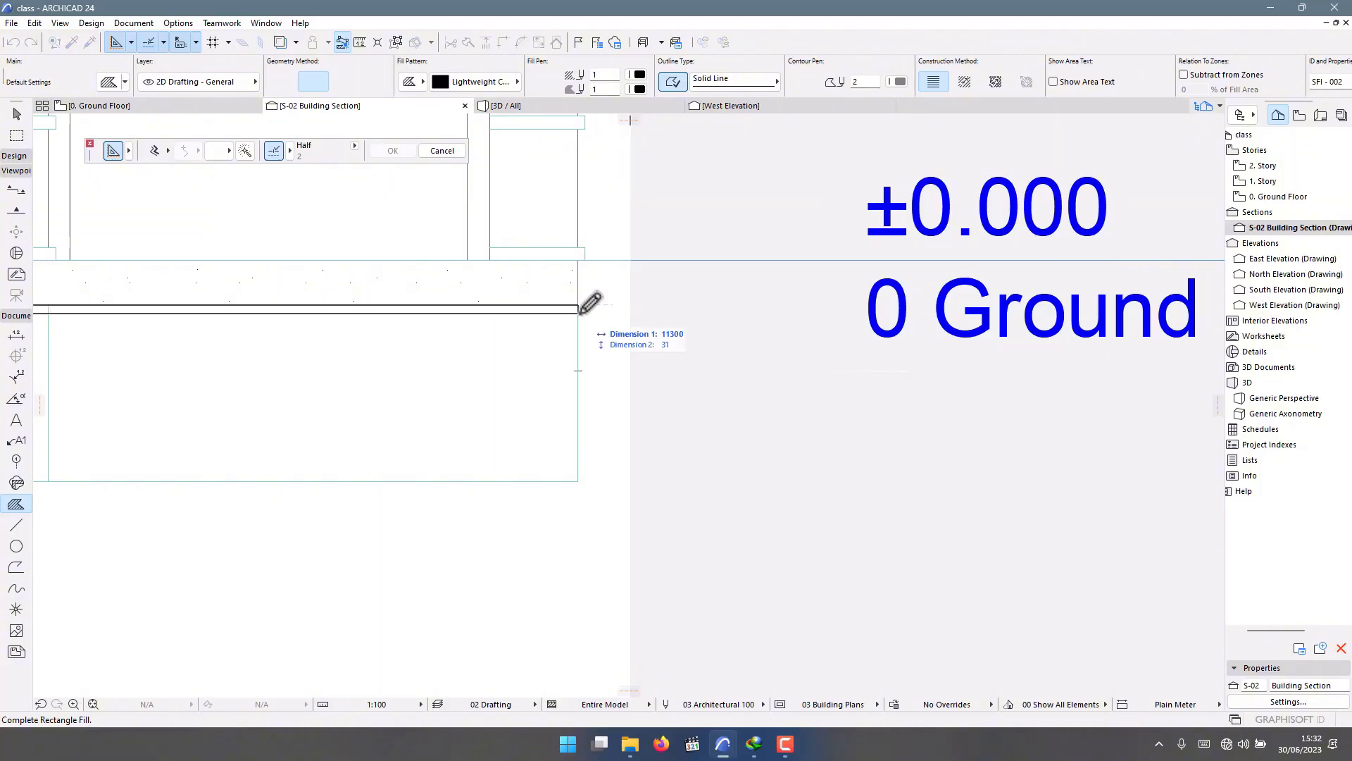
scroll(579, 311, "up", 2)
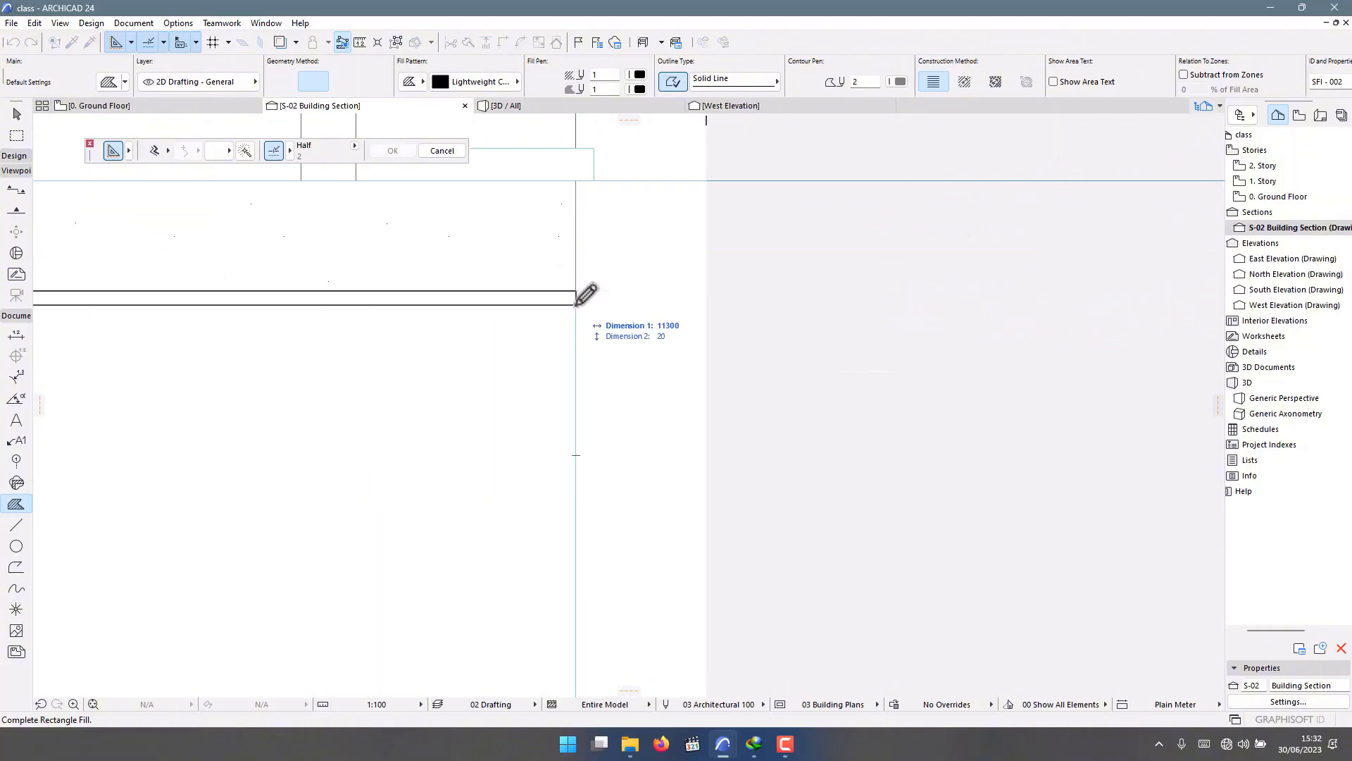
left_click(576, 305)
scroll(864, 390, "down", 10)
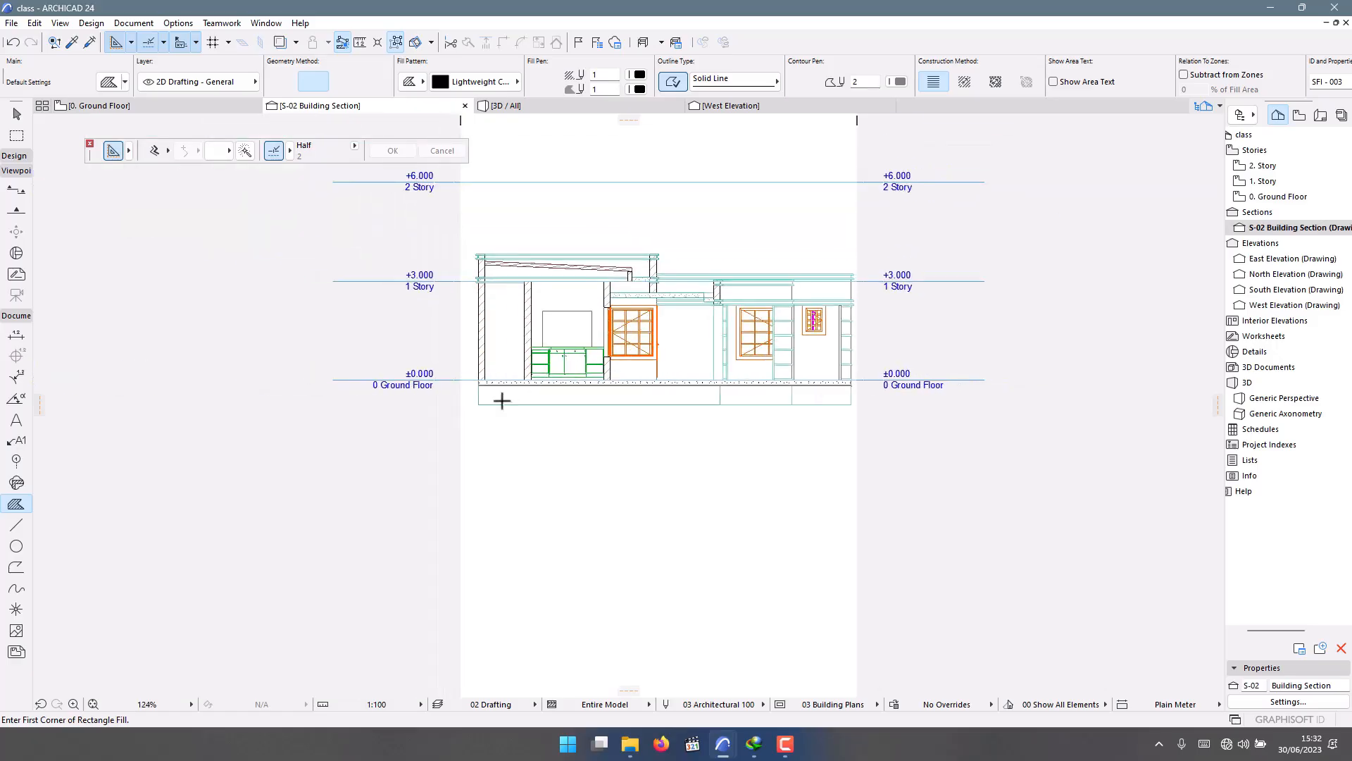
scroll(501, 400, "up", 12)
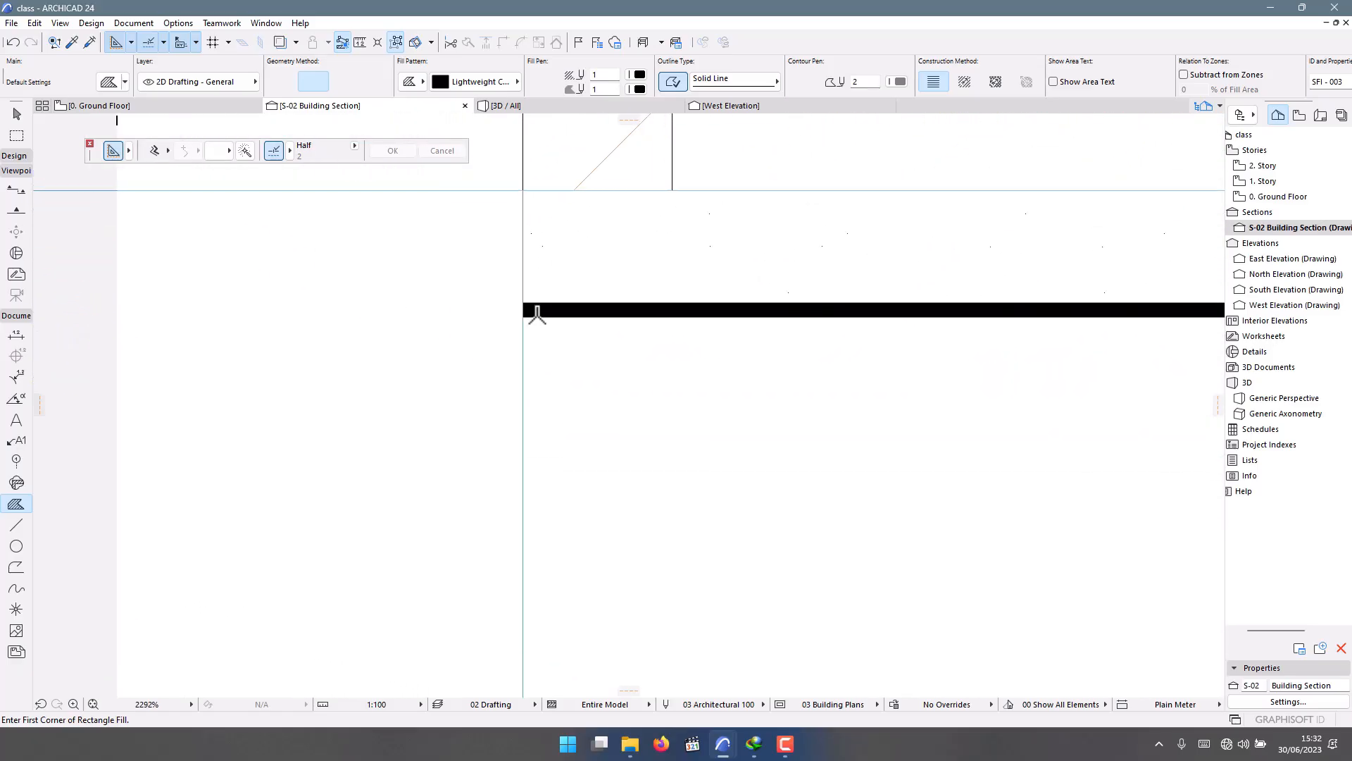
Start a rectangular fill at the lower left corner of the black layer, with the Gray Carpet pattern and fill background pen 19.
scroll(538, 314, "up", 3)
left_click(515, 312)
scroll(281, 338, "down", 12)
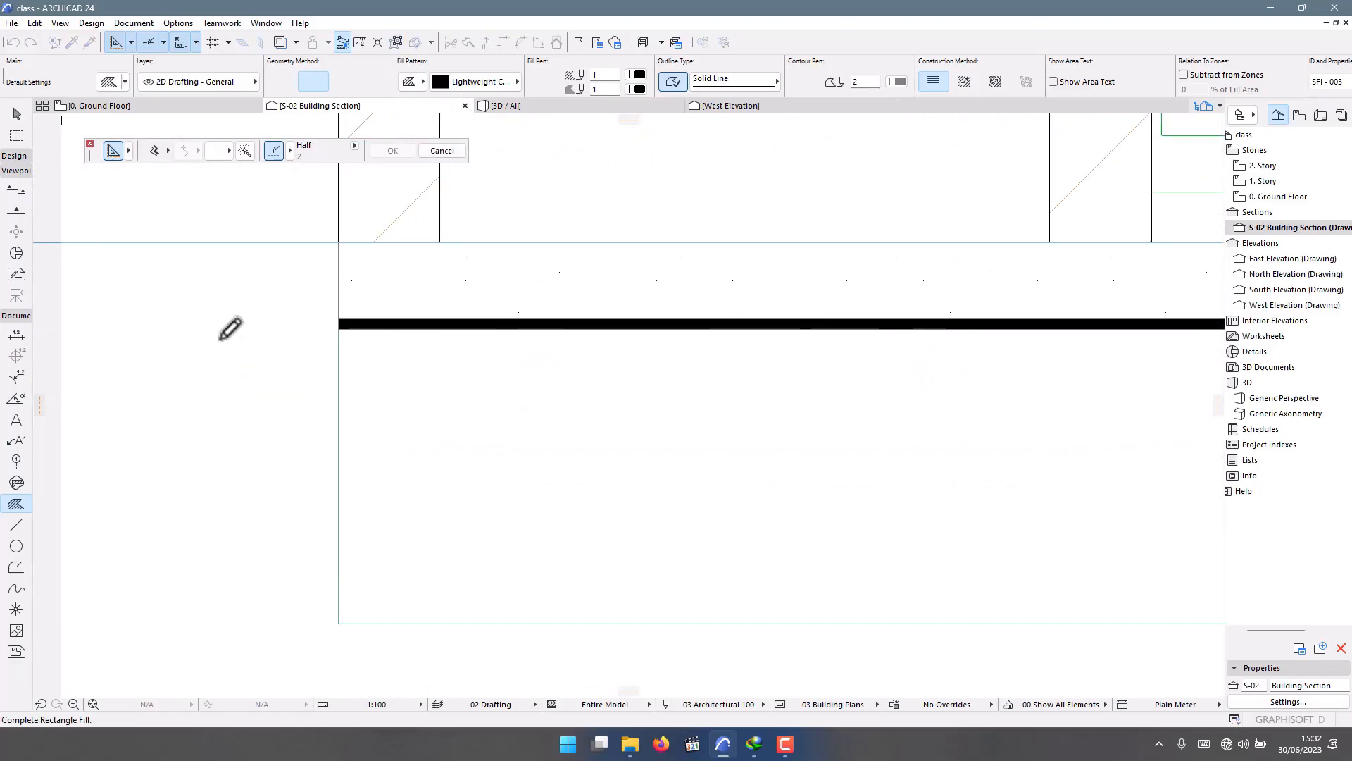
left_click(468, 83)
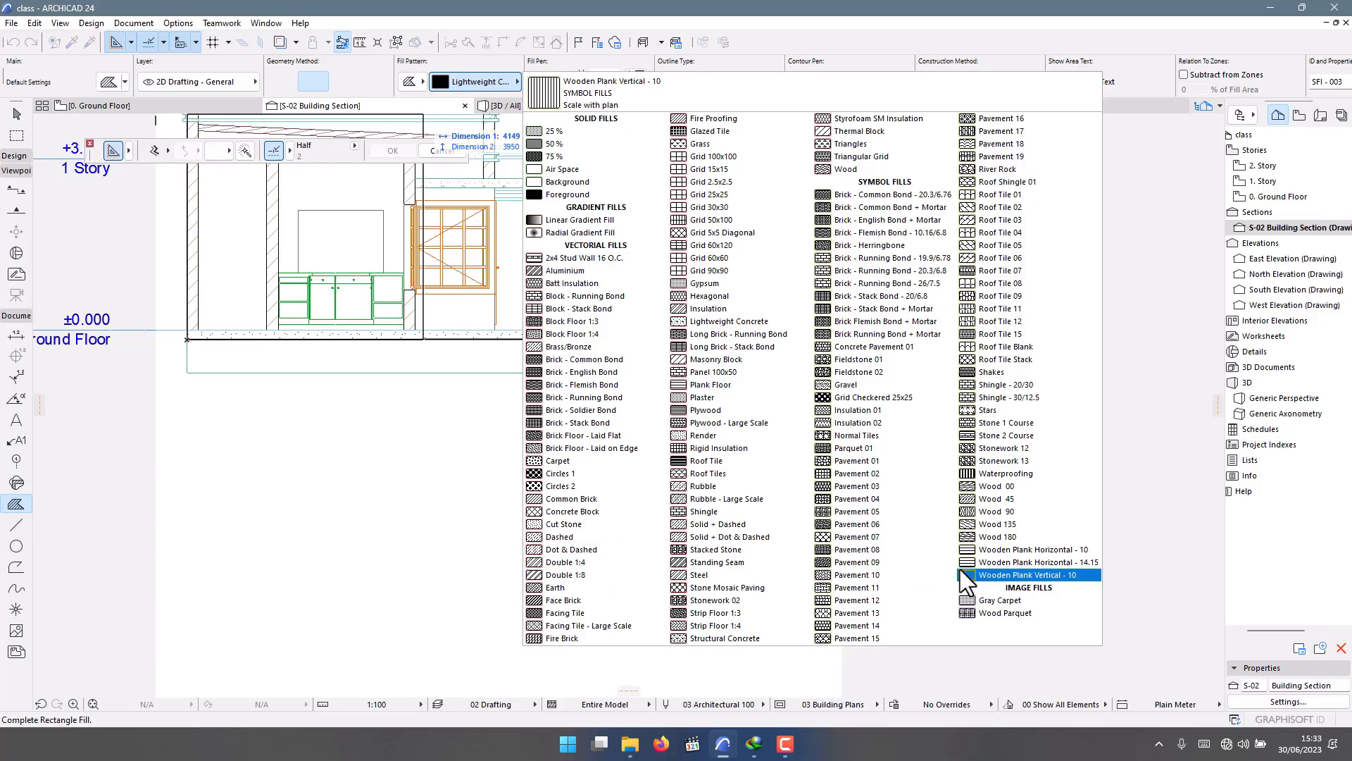
left_click(999, 604)
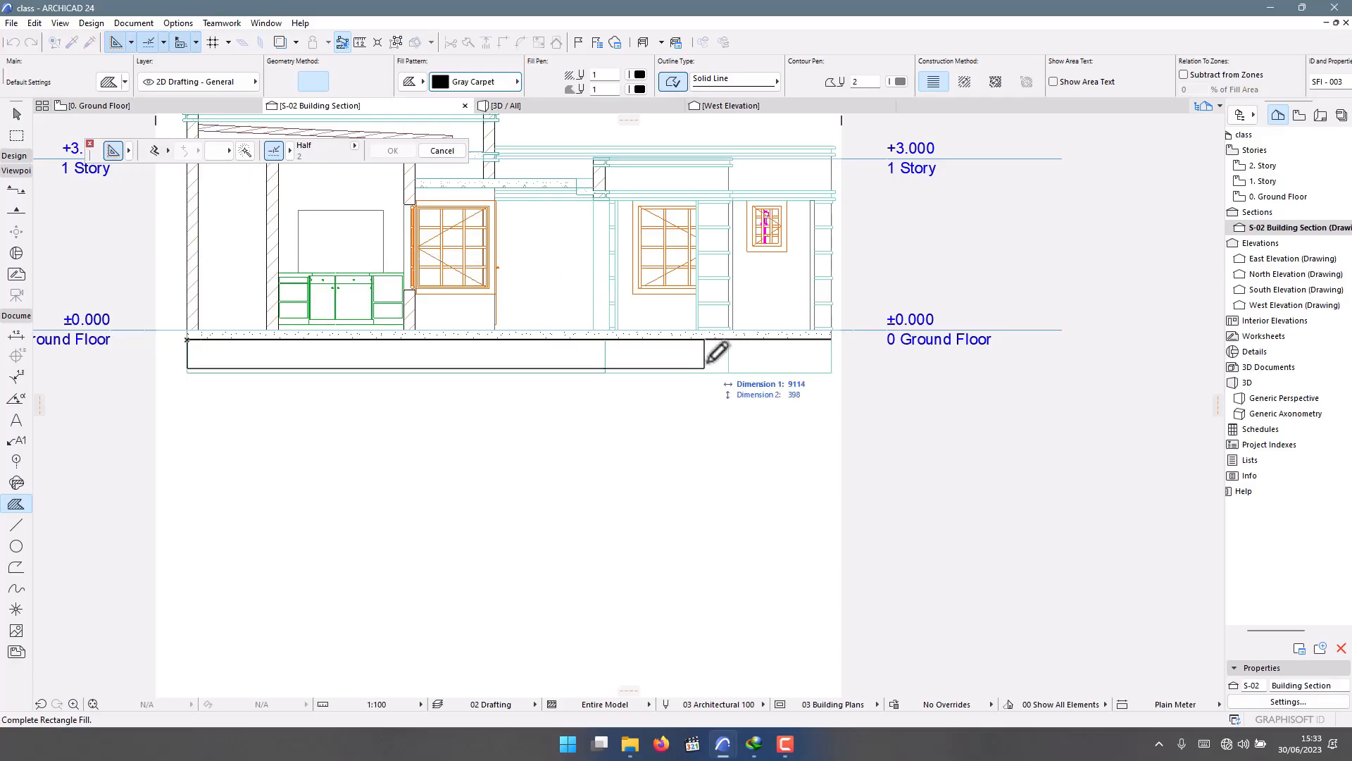
left_click(637, 89)
left_click(896, 100)
Complete the rectangular fill beneath the black layer at 11300 mm long with a typed depth, and leave the tool.
scroll(834, 336, "up", 5)
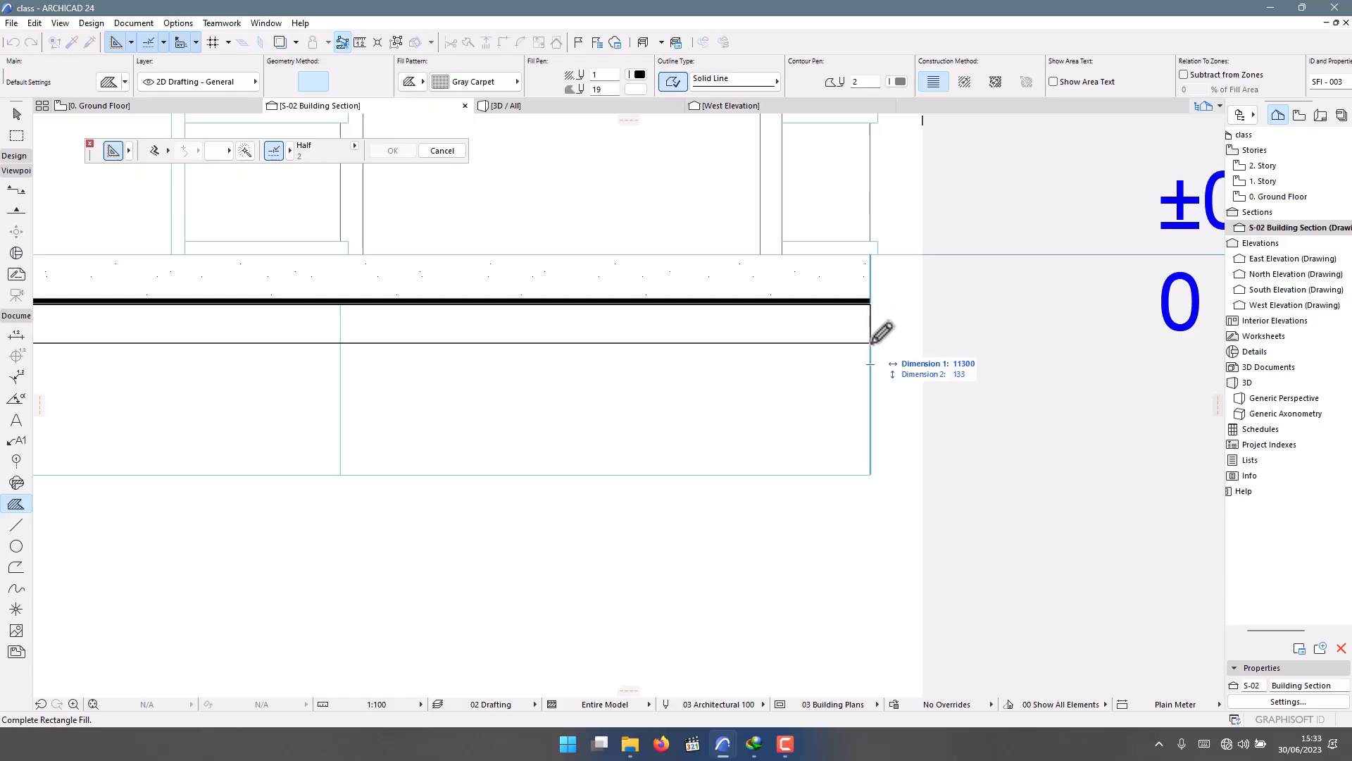
key("Tab")
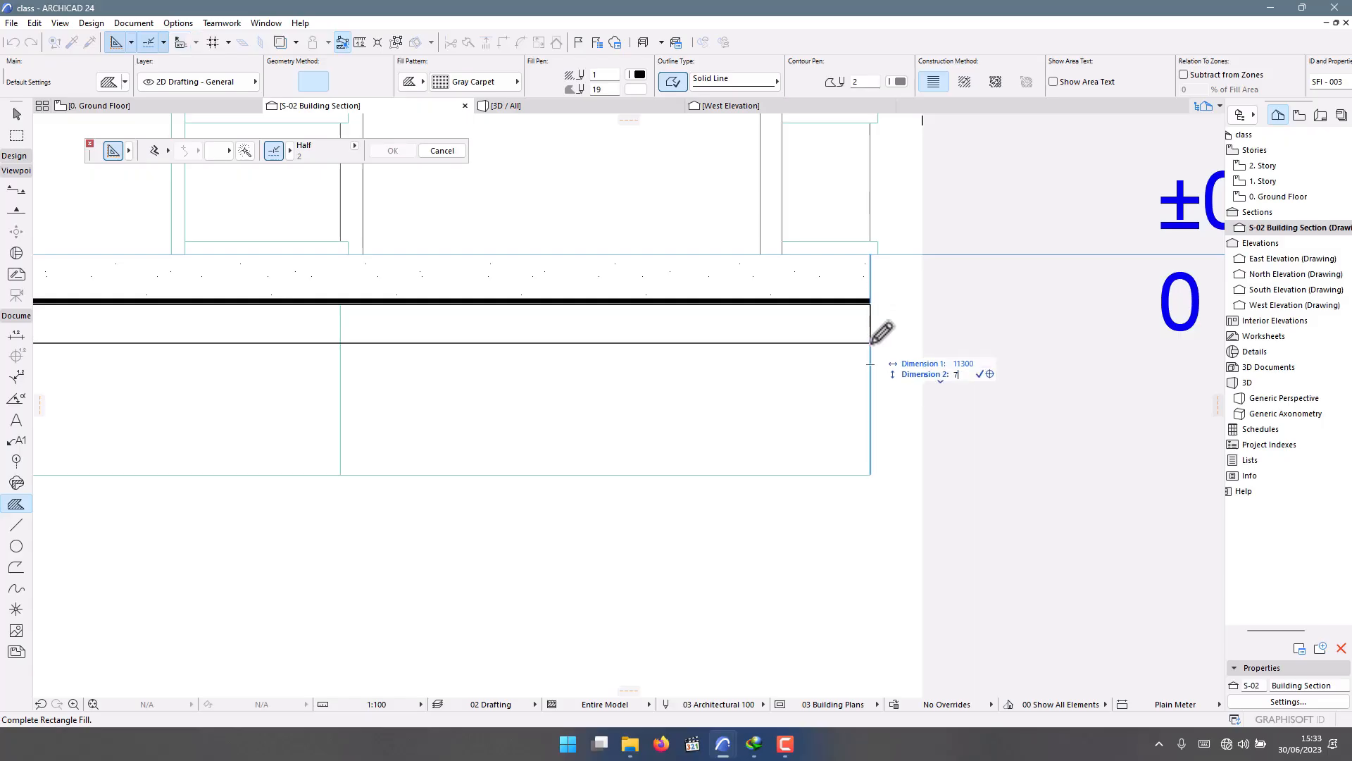
key("Return")
scroll(914, 337, "down", 8)
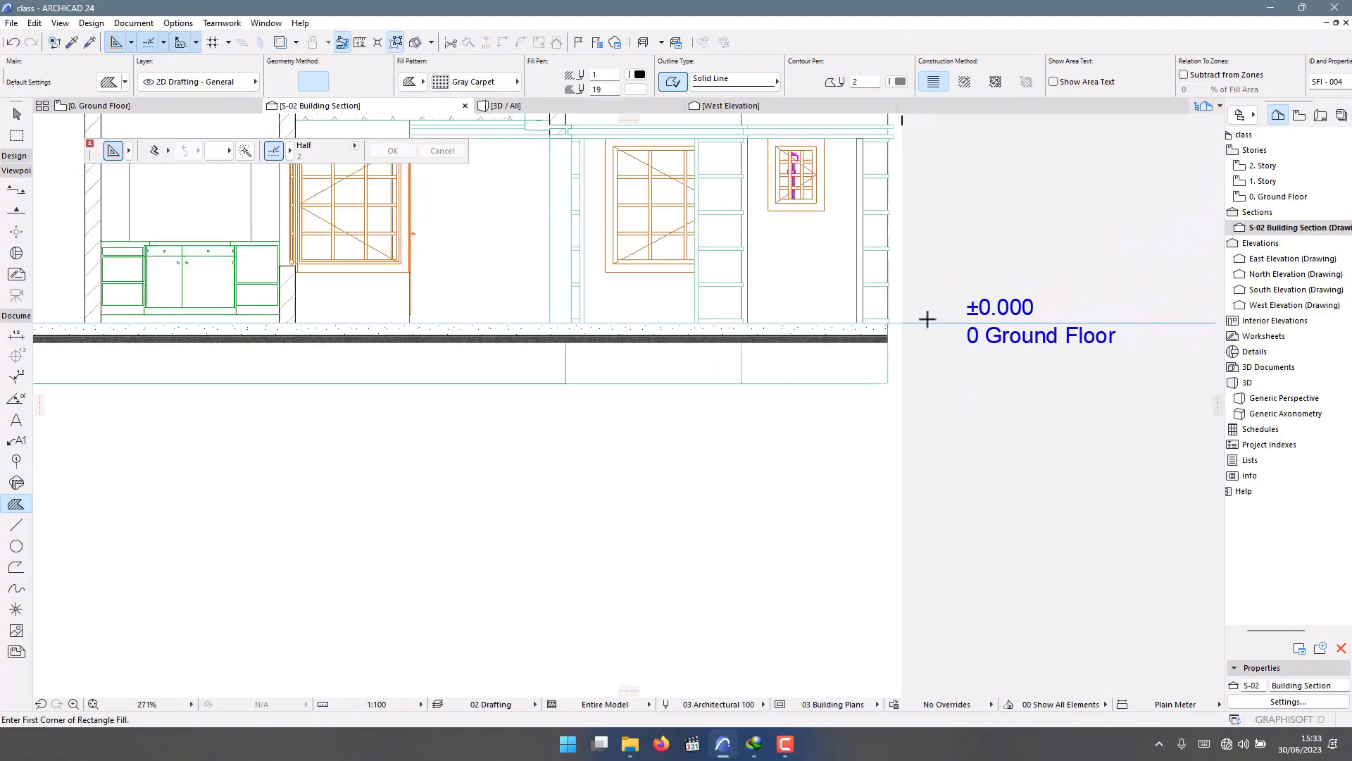
scroll(468, 337, "up", 5)
scroll(467, 340, "up", 5)
key("Escape")
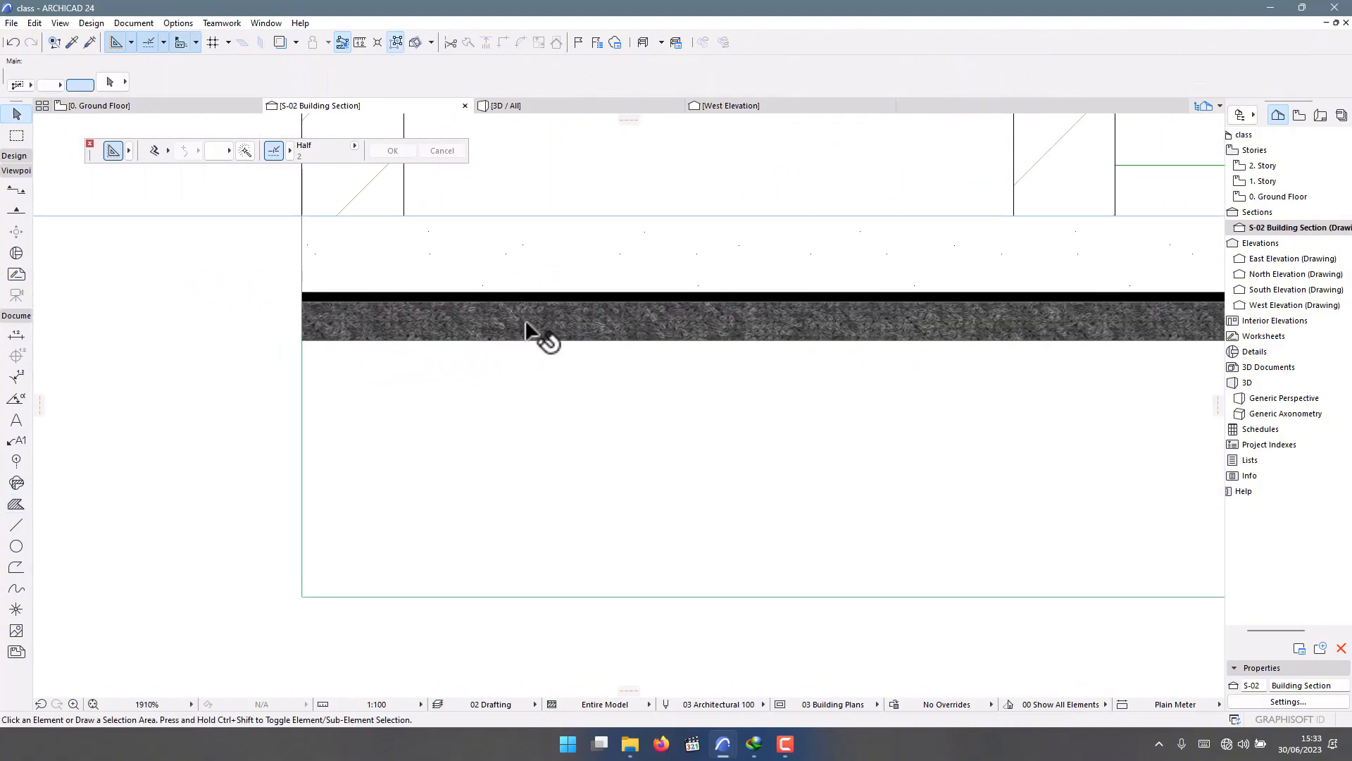
Change the fill pattern of the lowest slab layer to Render.
left_click(529, 334)
left_click(504, 83)
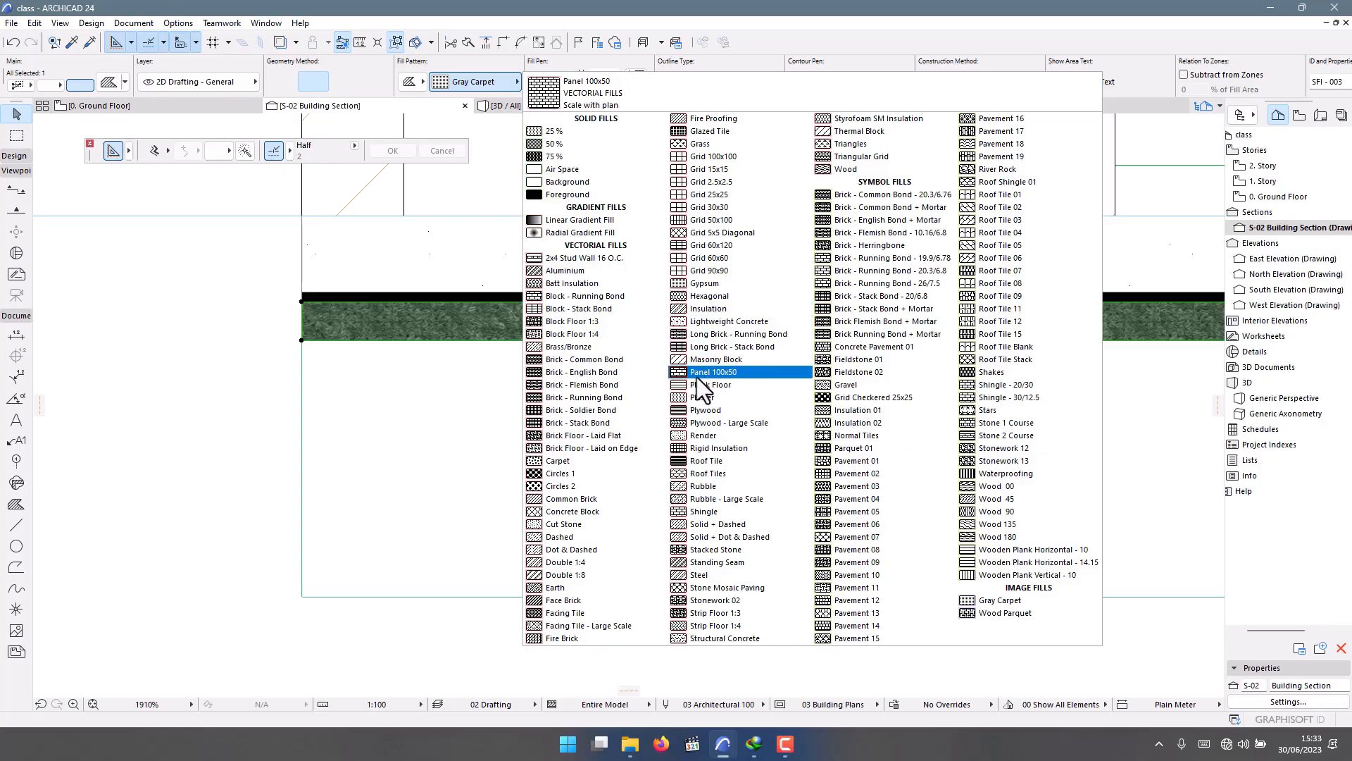
left_click(706, 436)
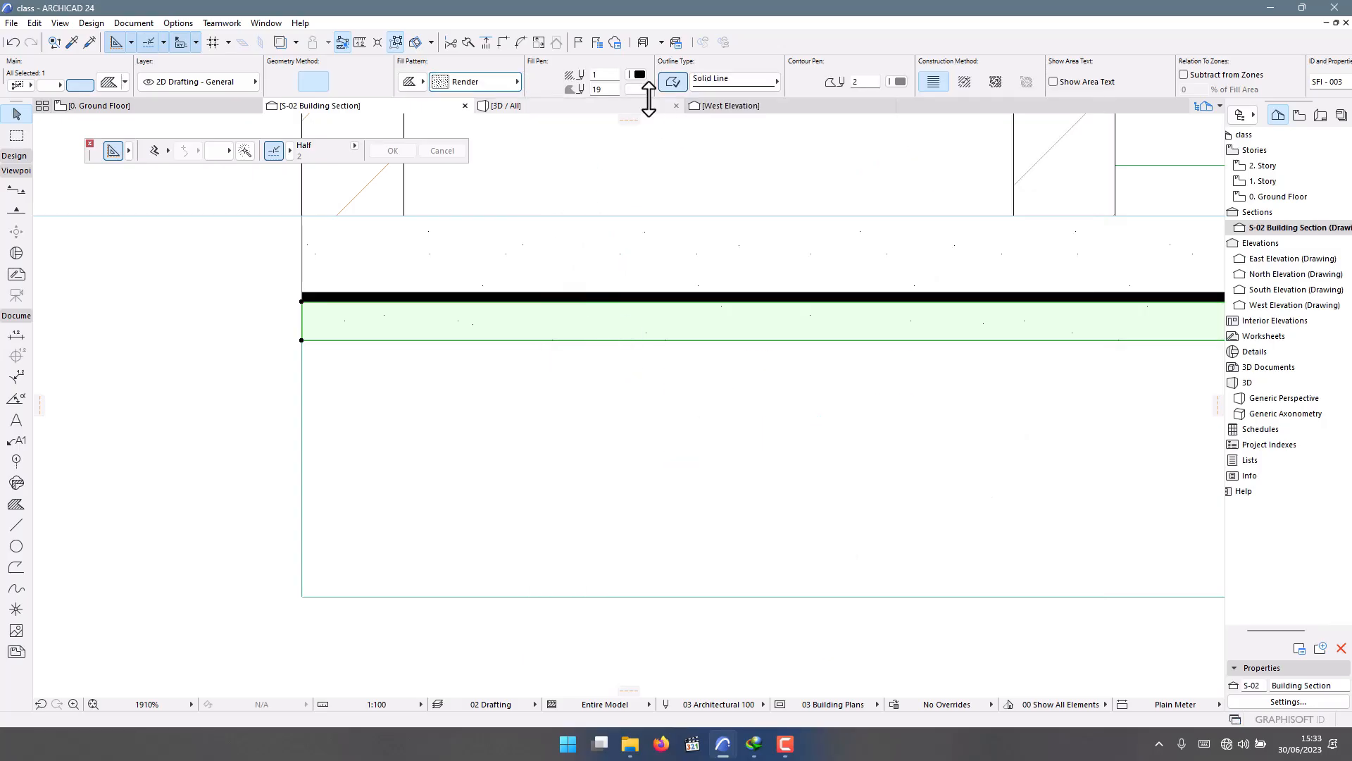
scroll(239, 422, "down", 5)
scroll(238, 415, "down", 2)
left_click(646, 530)
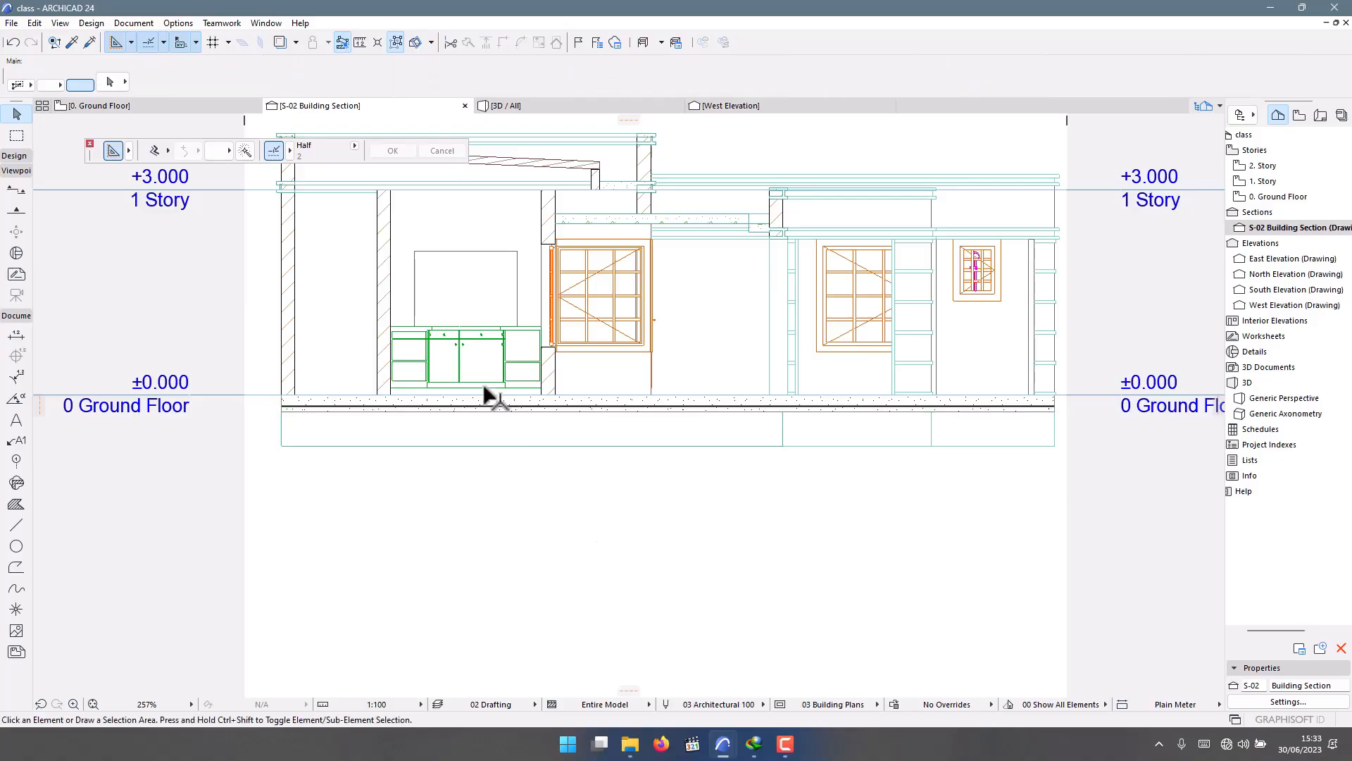
scroll(713, 343, "down", 2)
Change the fill pattern of the layer beneath the black strip to Wooden Plank Vertical - 10.
scroll(915, 398, "up", 6)
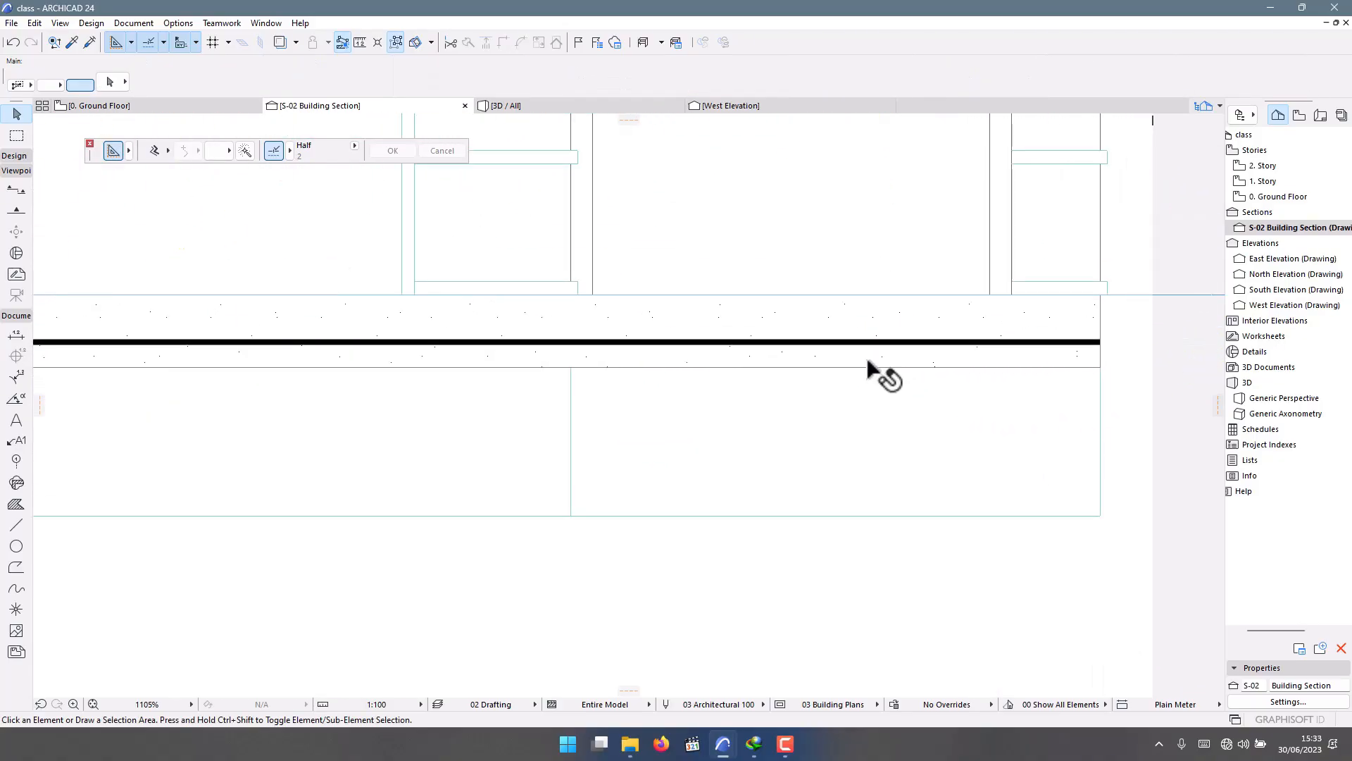
left_click(869, 360)
left_click(483, 80)
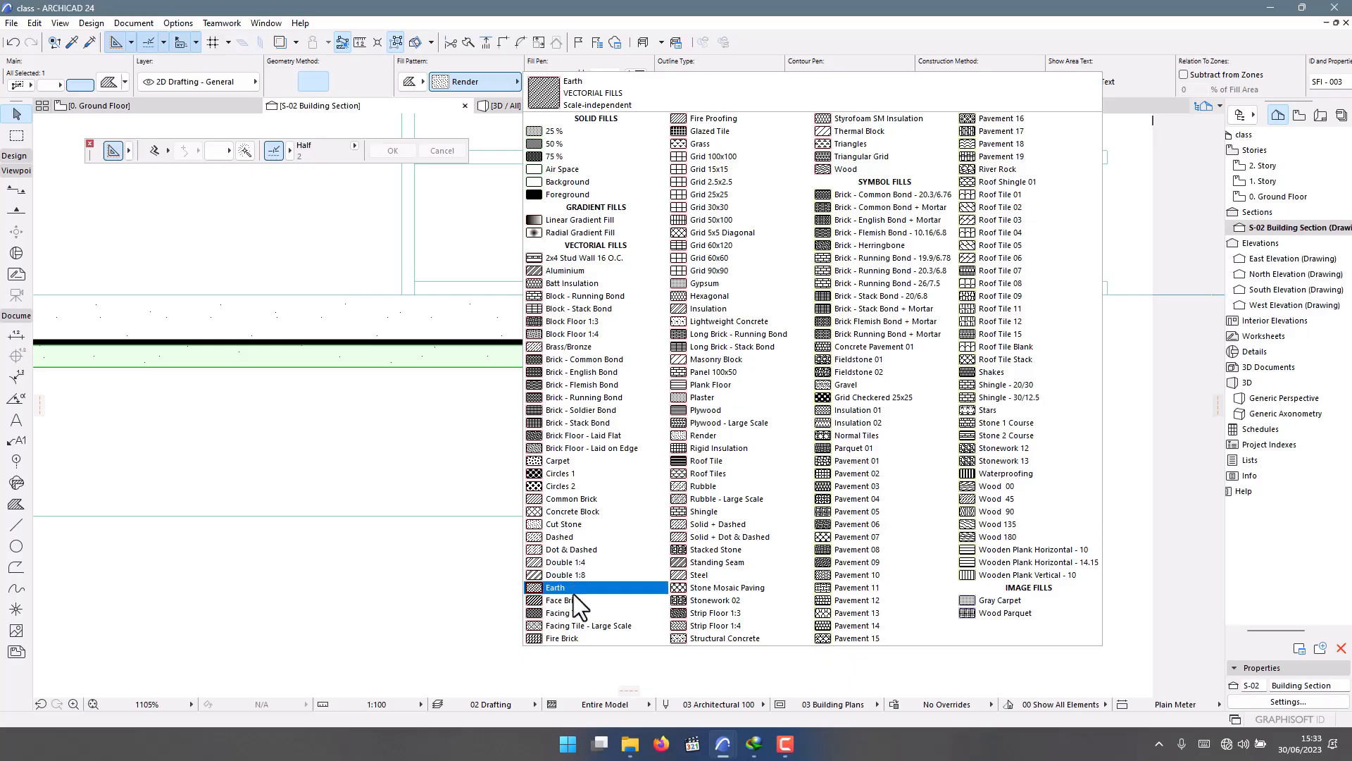
left_click(986, 575)
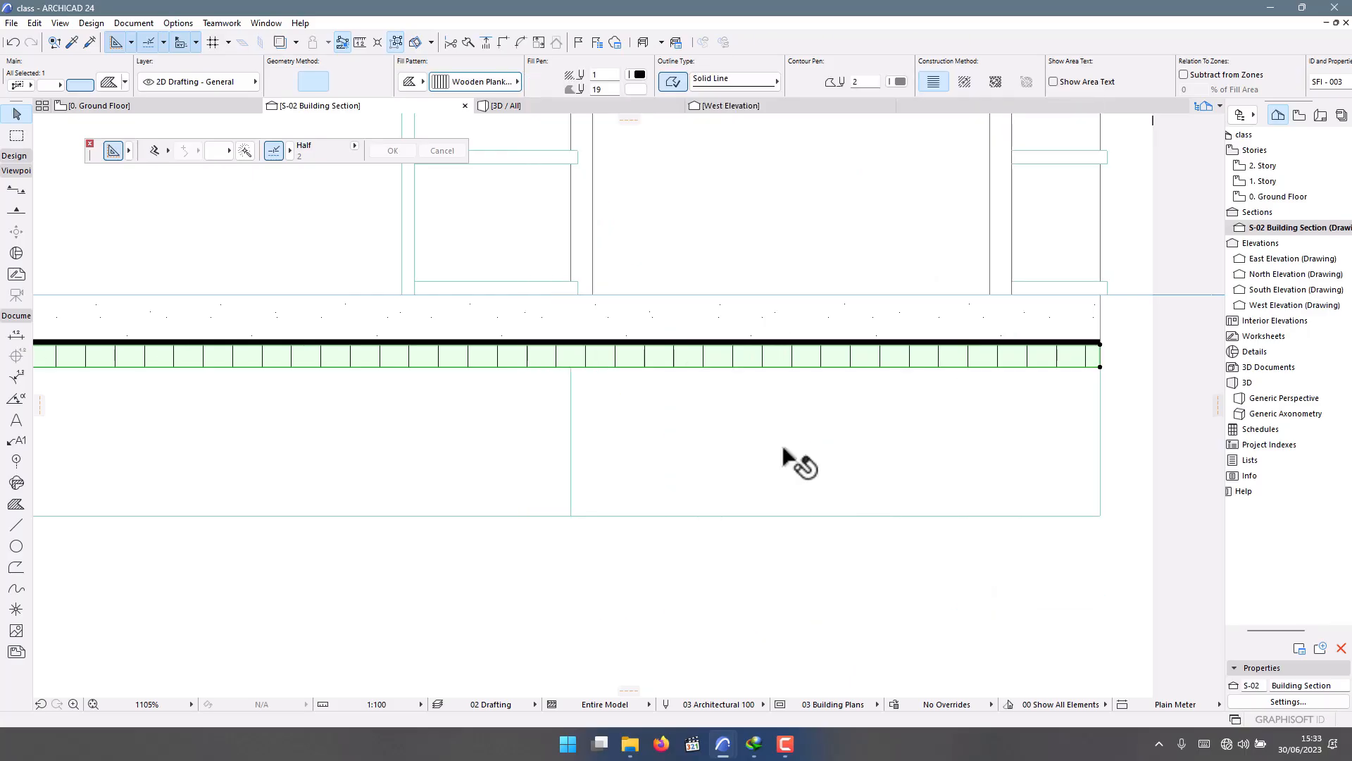
scroll(639, 466, "down", 5)
scroll(639, 463, "down", 1)
left_click(452, 535)
Delete the long lower line and the left edge line of the original slab outline beneath the layered fills.
scroll(359, 476, "up", 9)
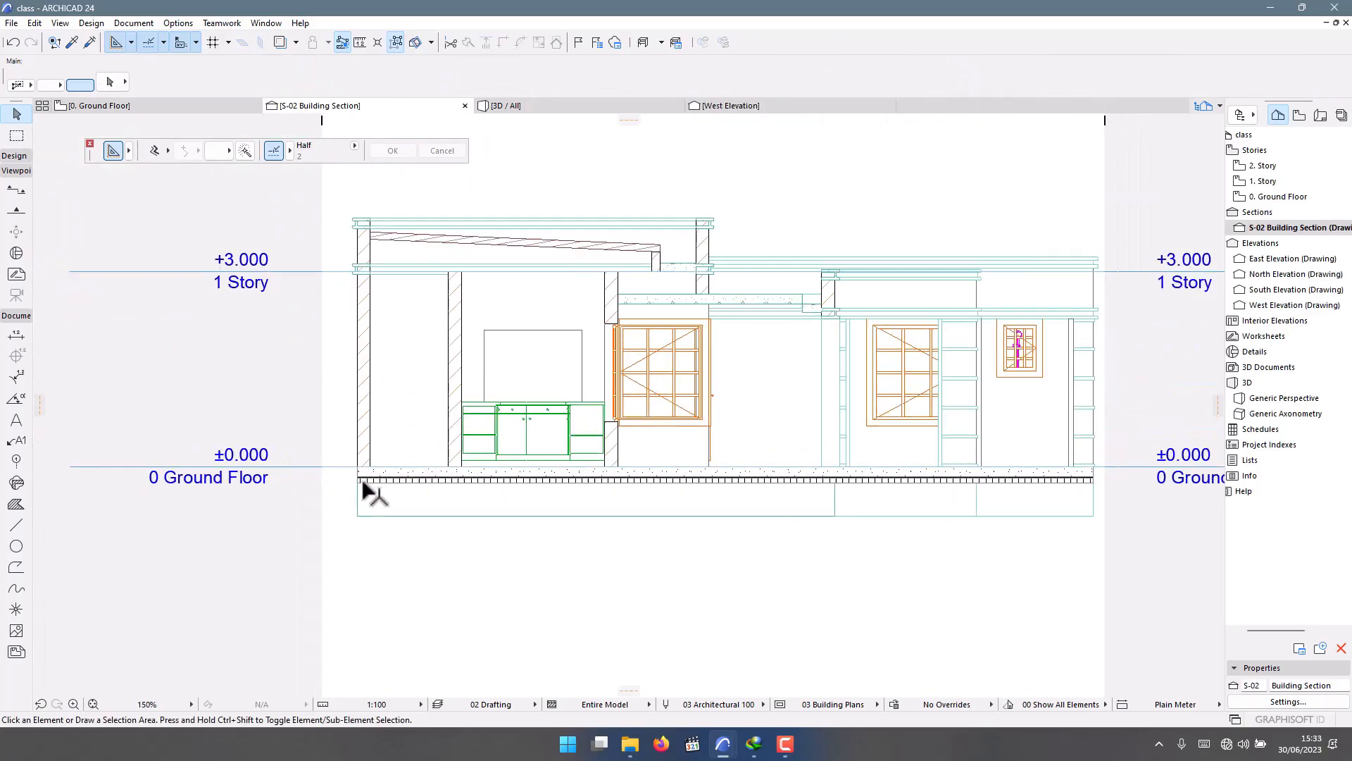
scroll(288, 272, "down", 1)
scroll(338, 386, "down", 3)
scroll(302, 347, "up", 4)
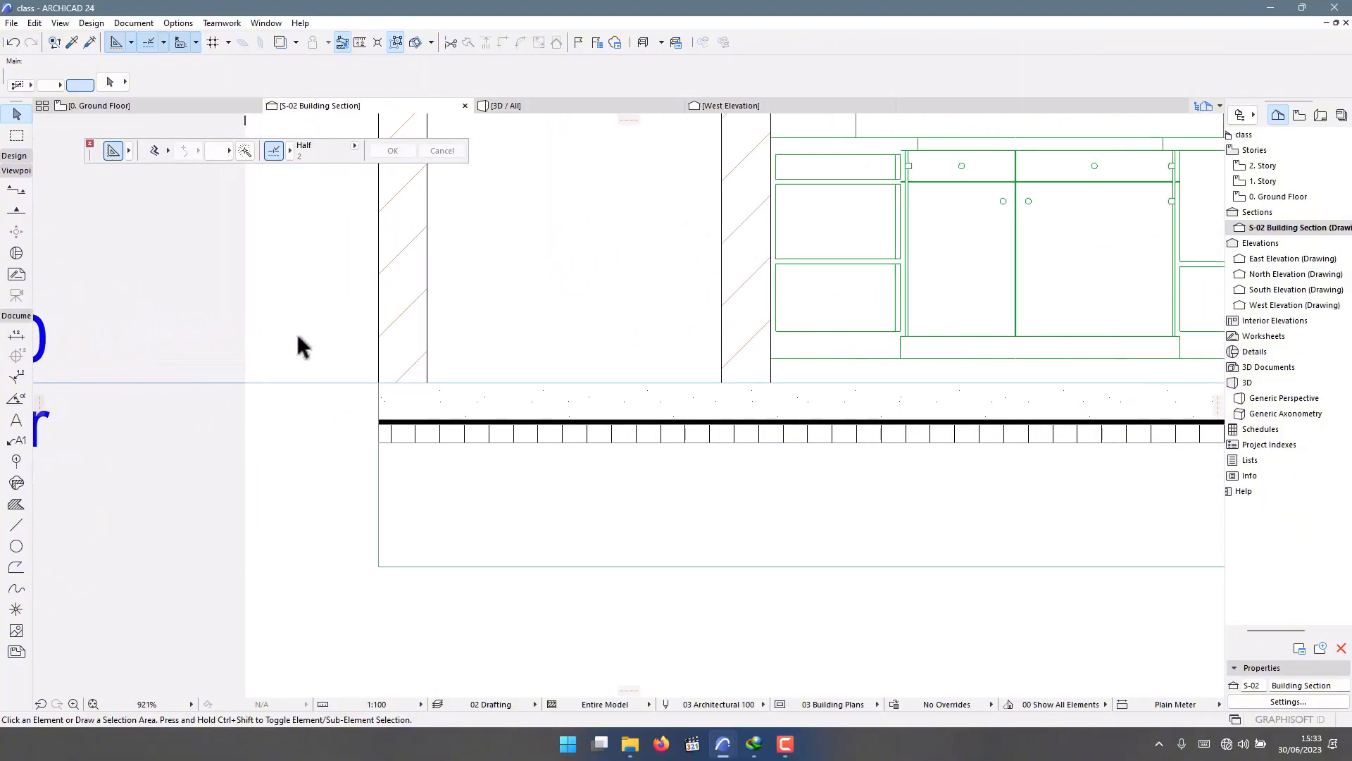
scroll(395, 451, "up", 4)
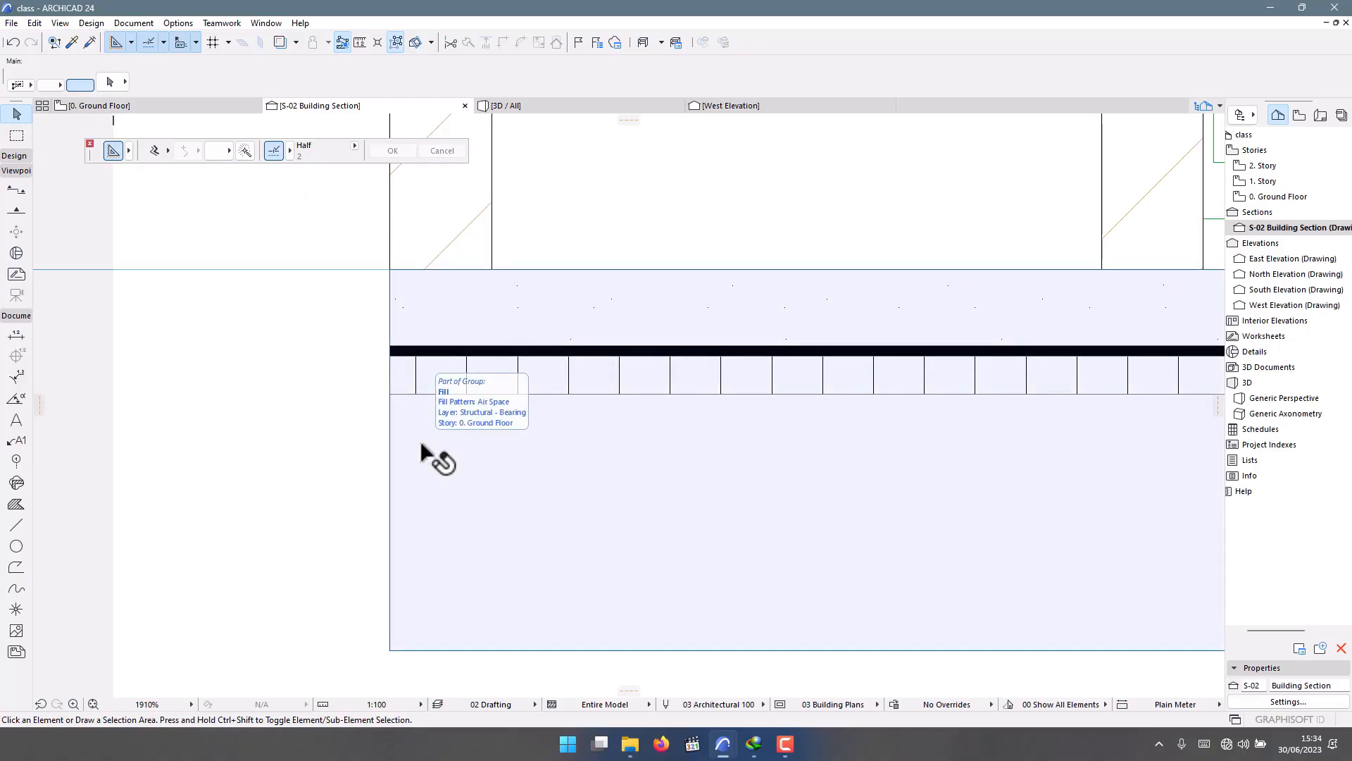
scroll(430, 458, "down", 10)
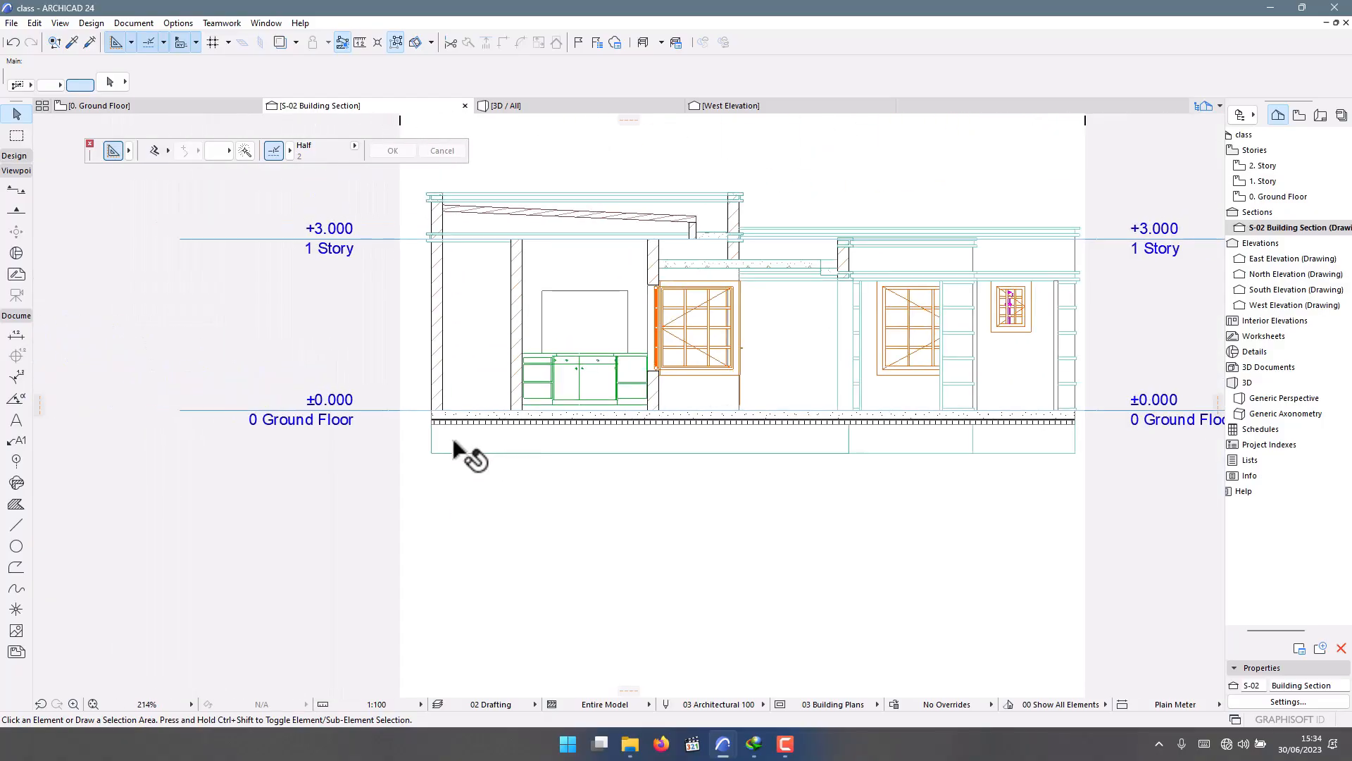
scroll(454, 444, "down", 2)
scroll(455, 440, "up", 2)
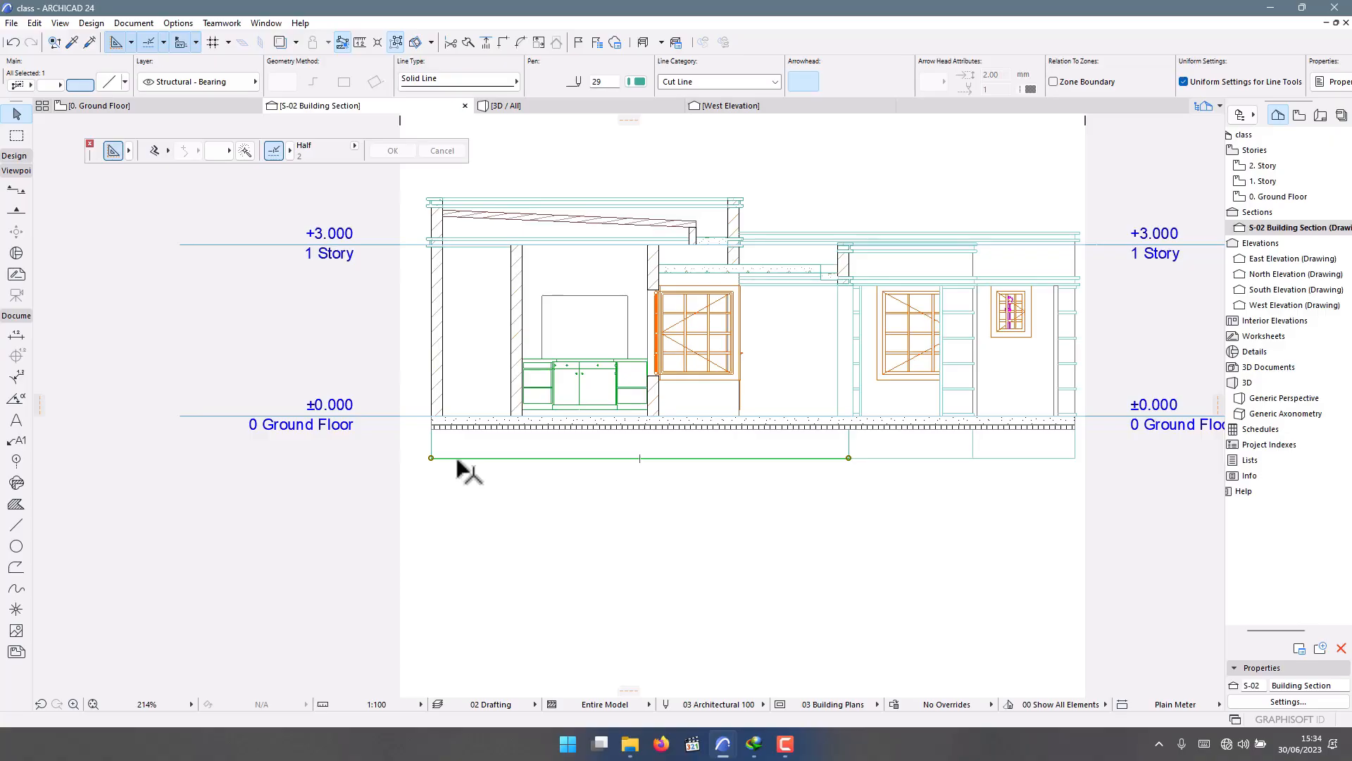
key("Delete")
left_click(431, 459)
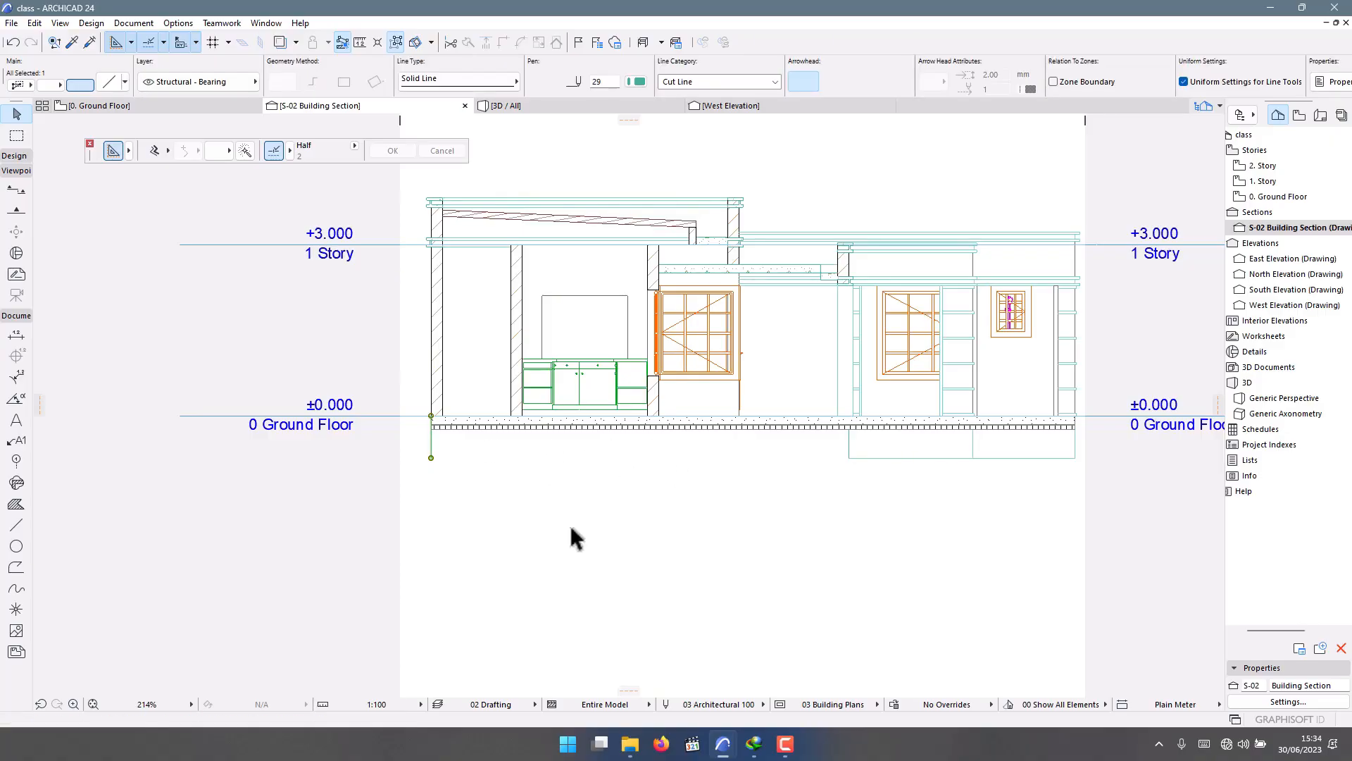
key("Escape")
Delete the remaining original slab outline lines below the fills toward the right end of the section.
scroll(869, 462, "up", 3)
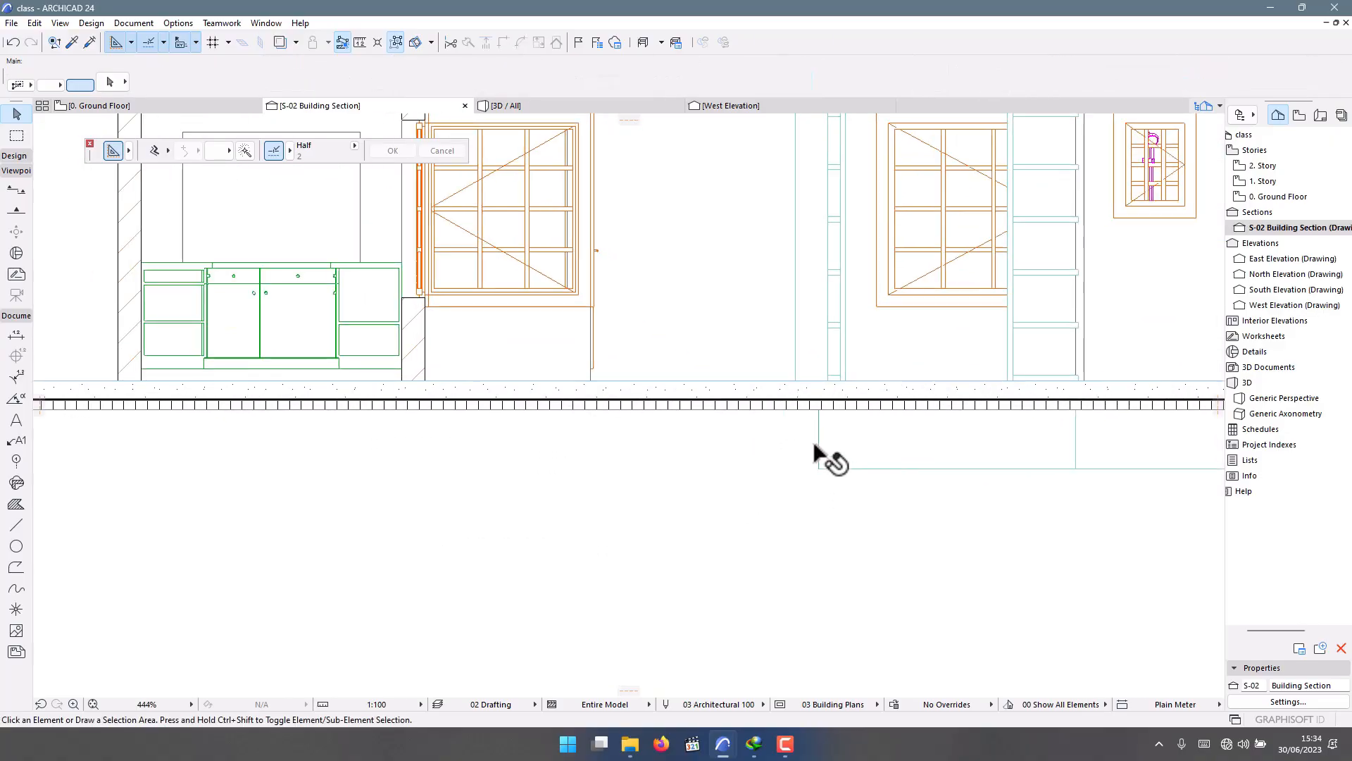
scroll(831, 474, "down", 5)
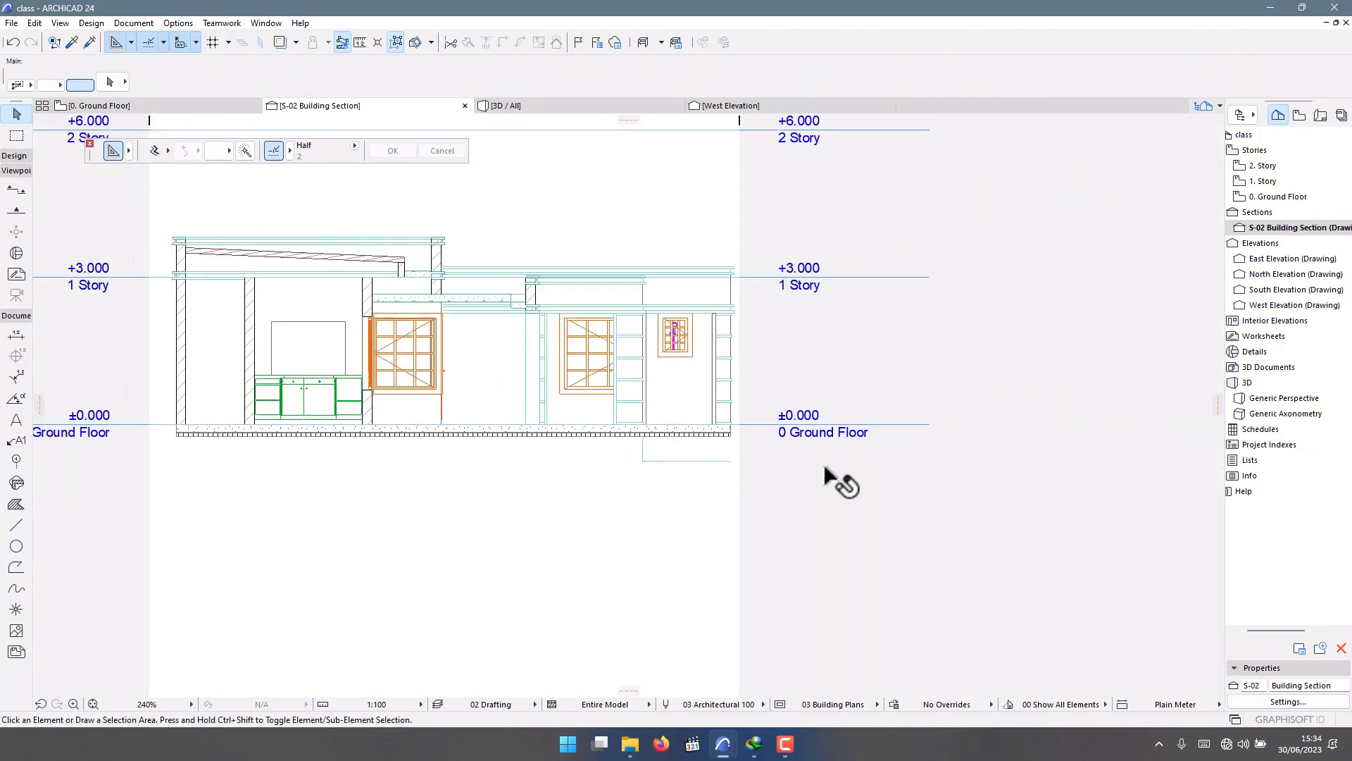
scroll(576, 469, "up", 3)
left_click(572, 458)
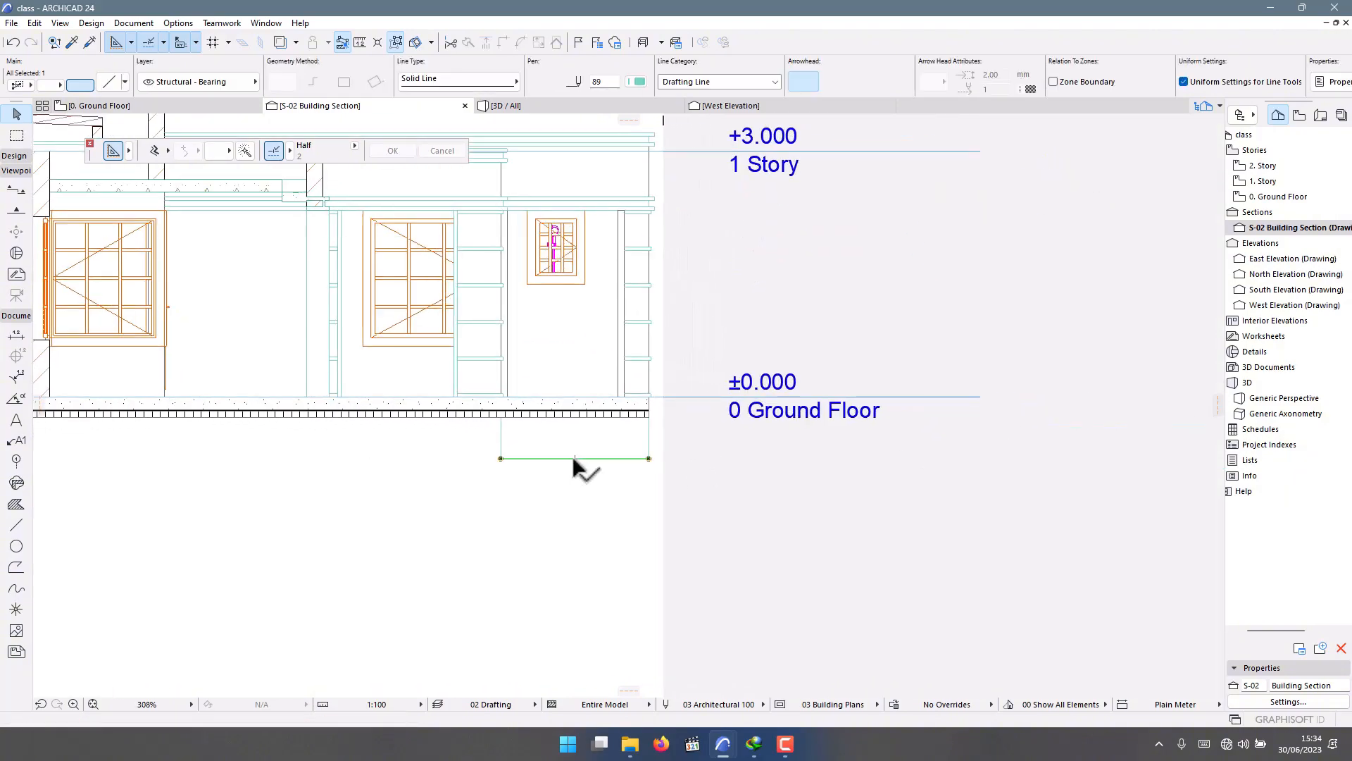
left_click(501, 441)
key("Delete")
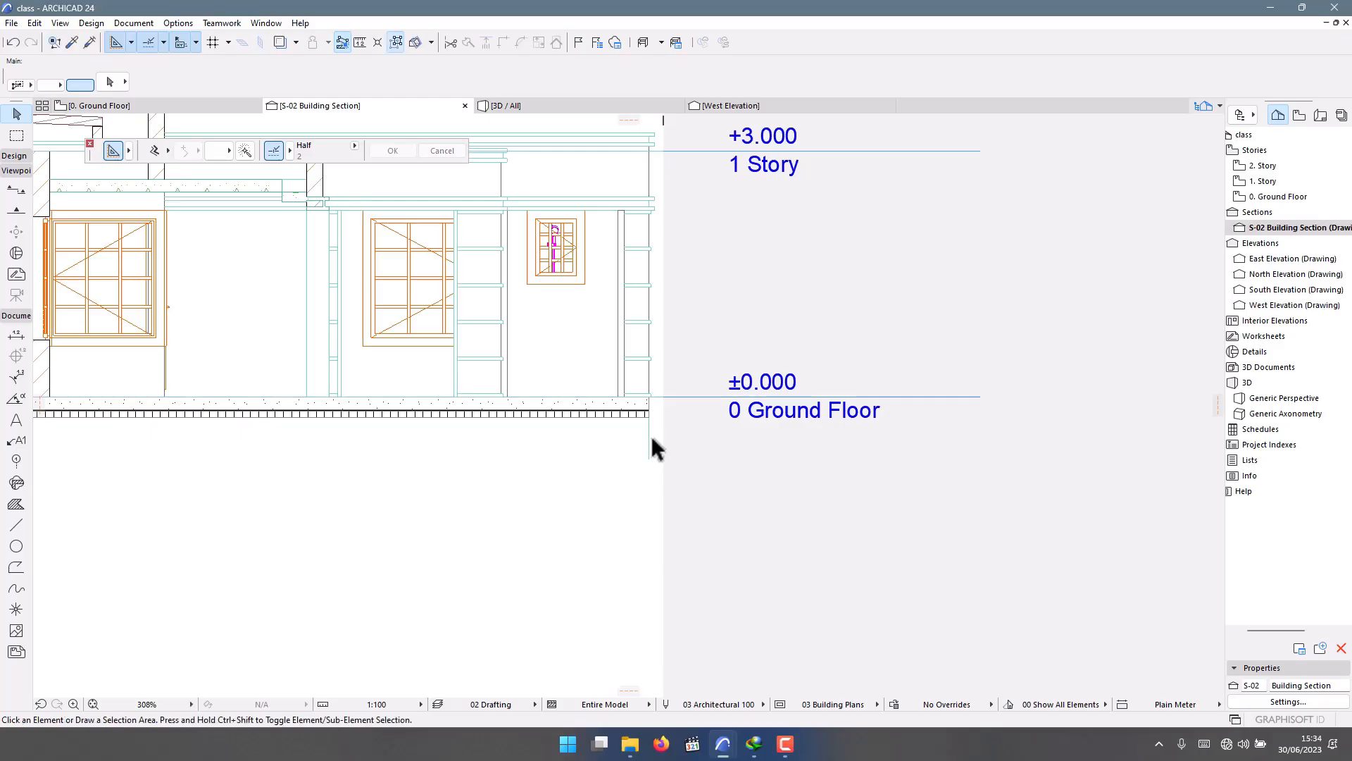
scroll(965, 570, "down", 1)
scroll(653, 328, "down", 4)
Review the Status options in the section's settings, keep Drawing, and confirm.
right_click(656, 289)
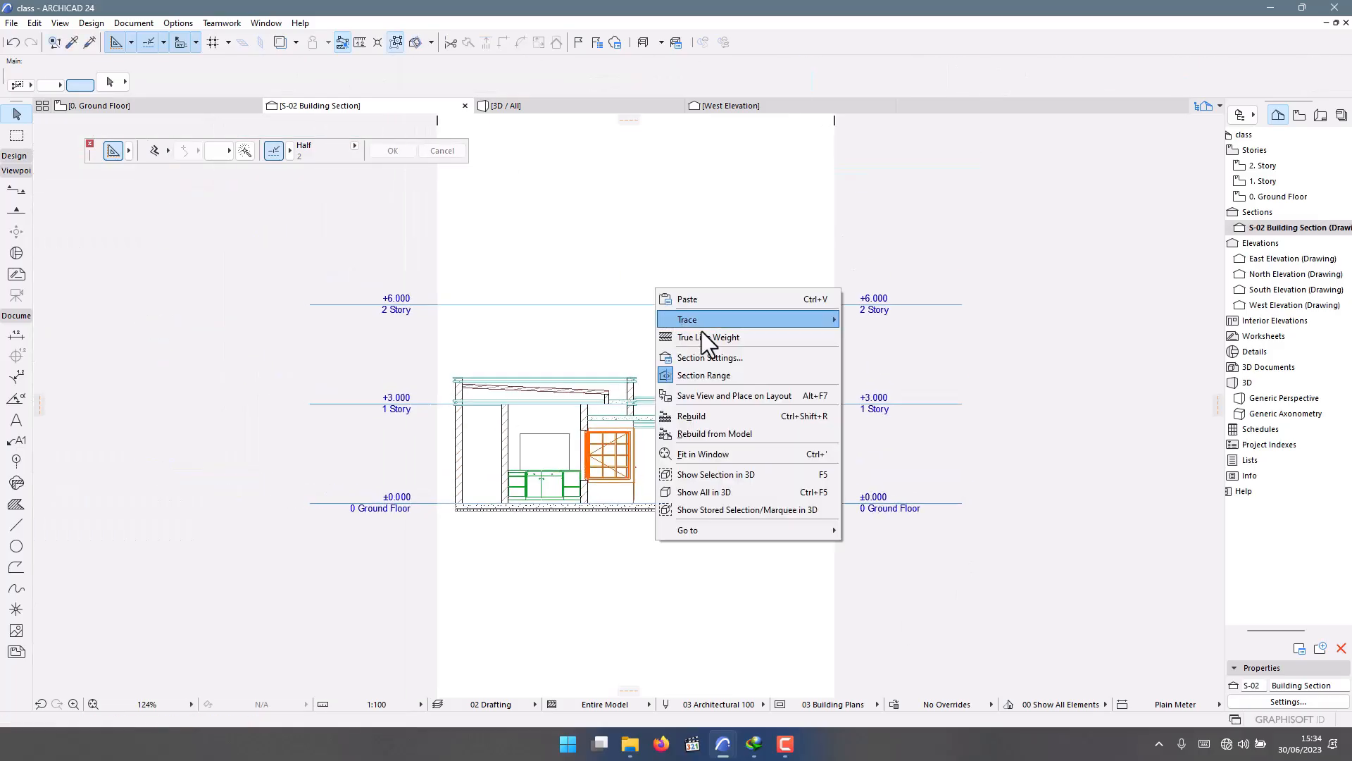
left_click(709, 361)
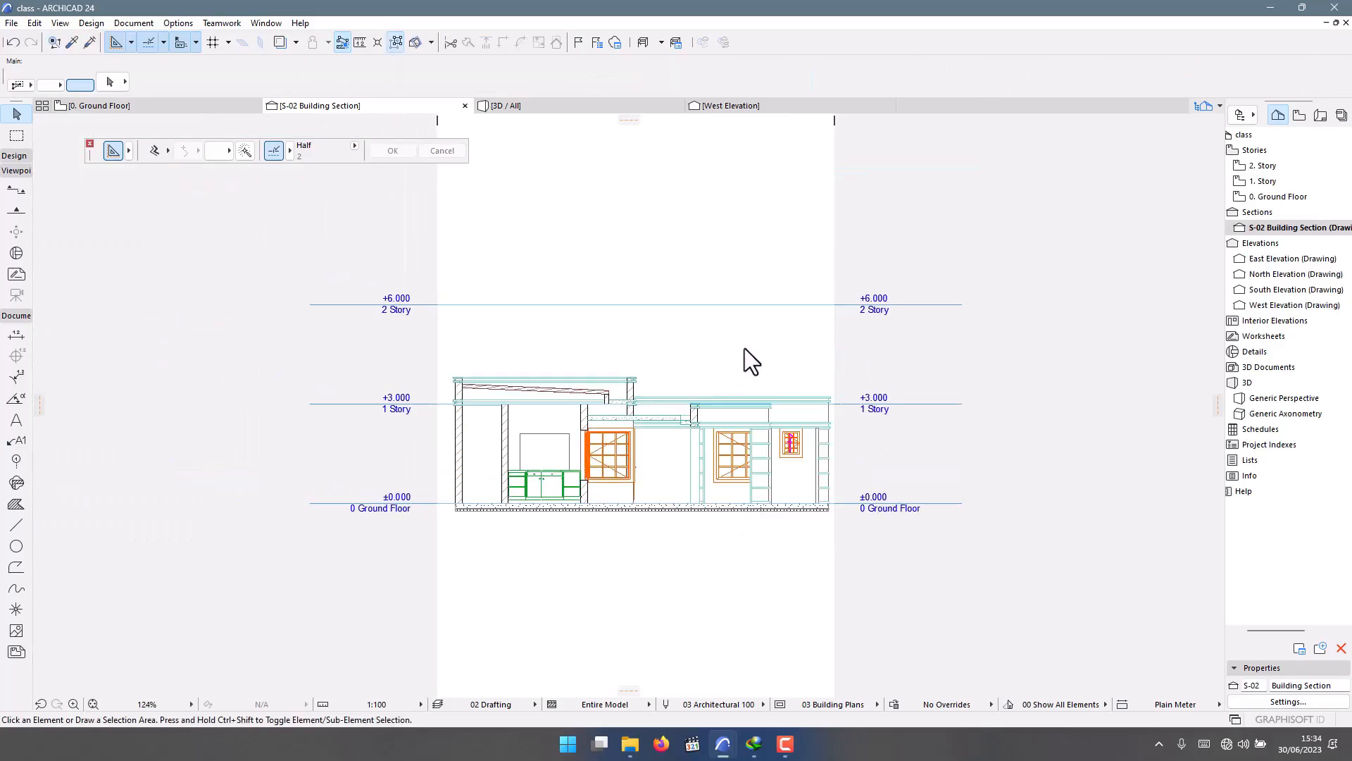
left_click(671, 279)
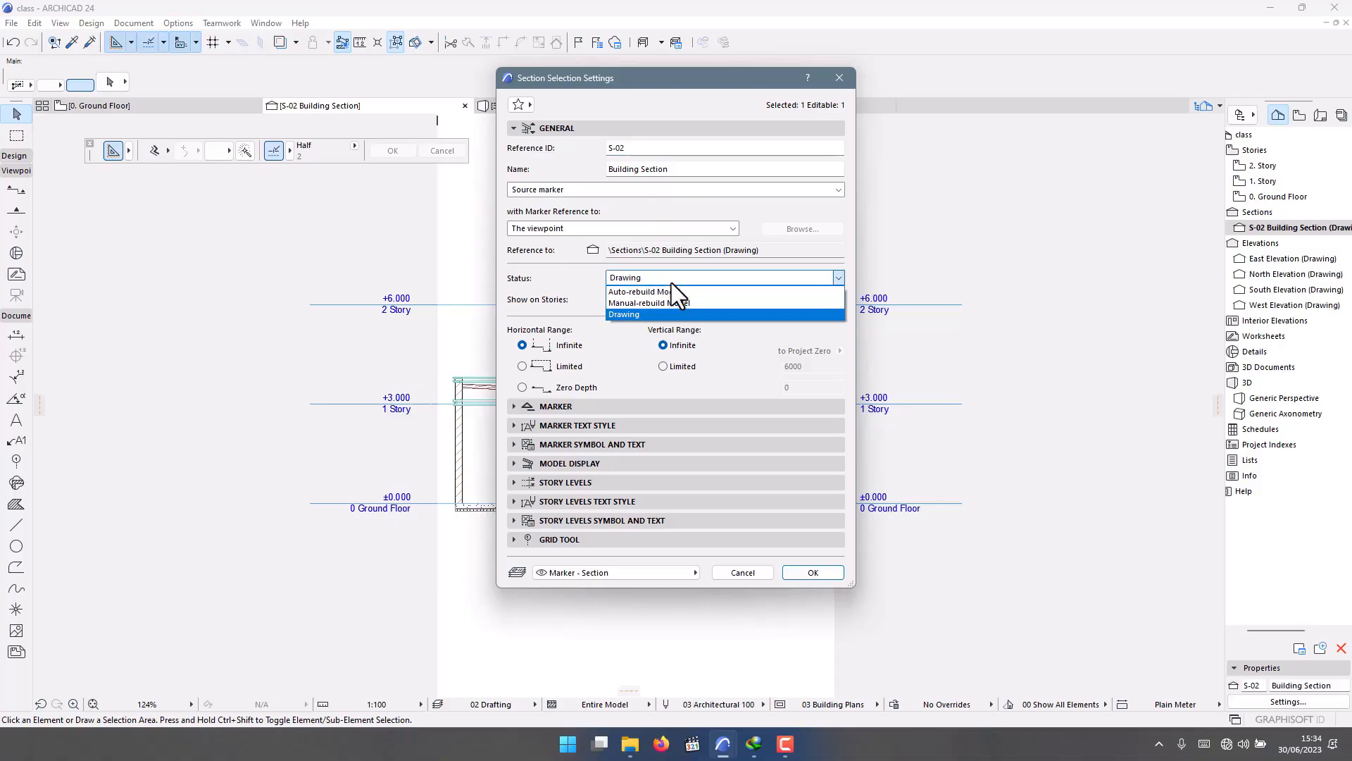
left_click(738, 653)
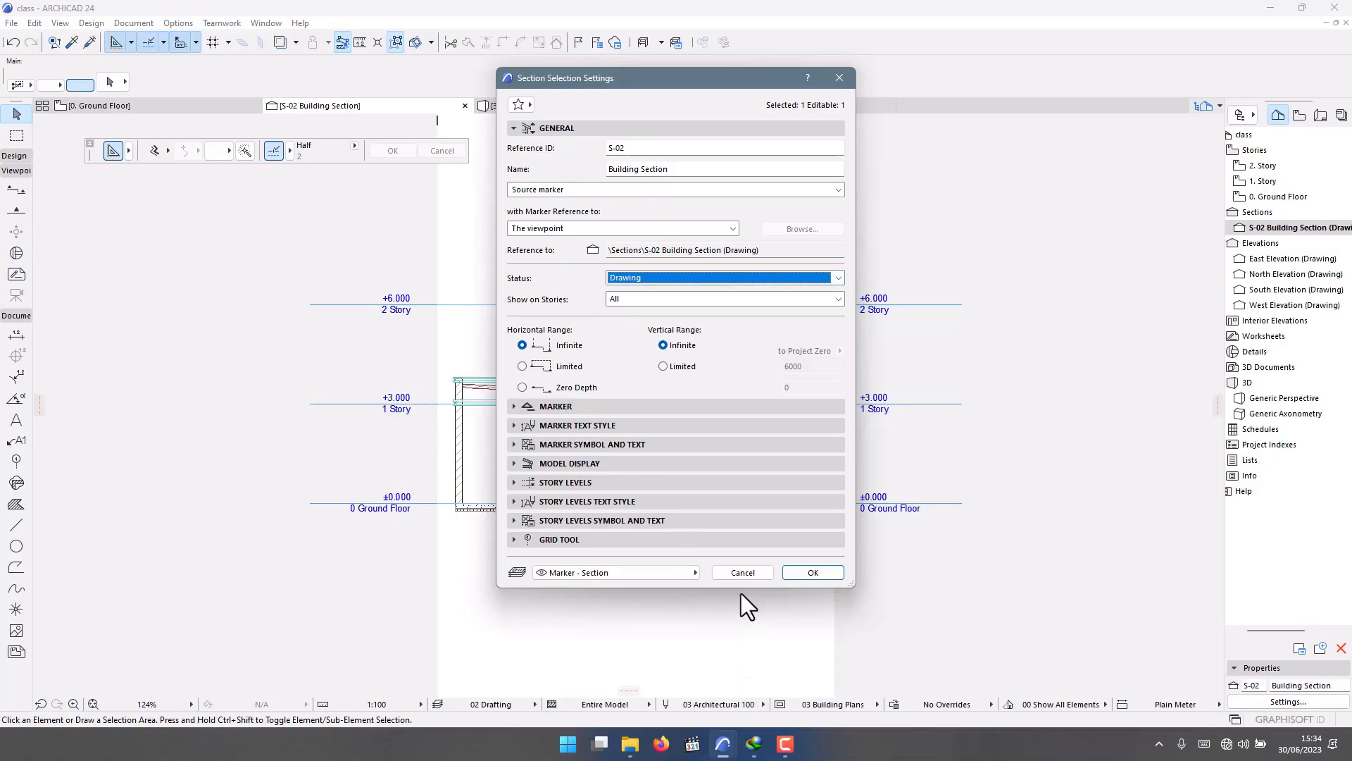
left_click(818, 573)
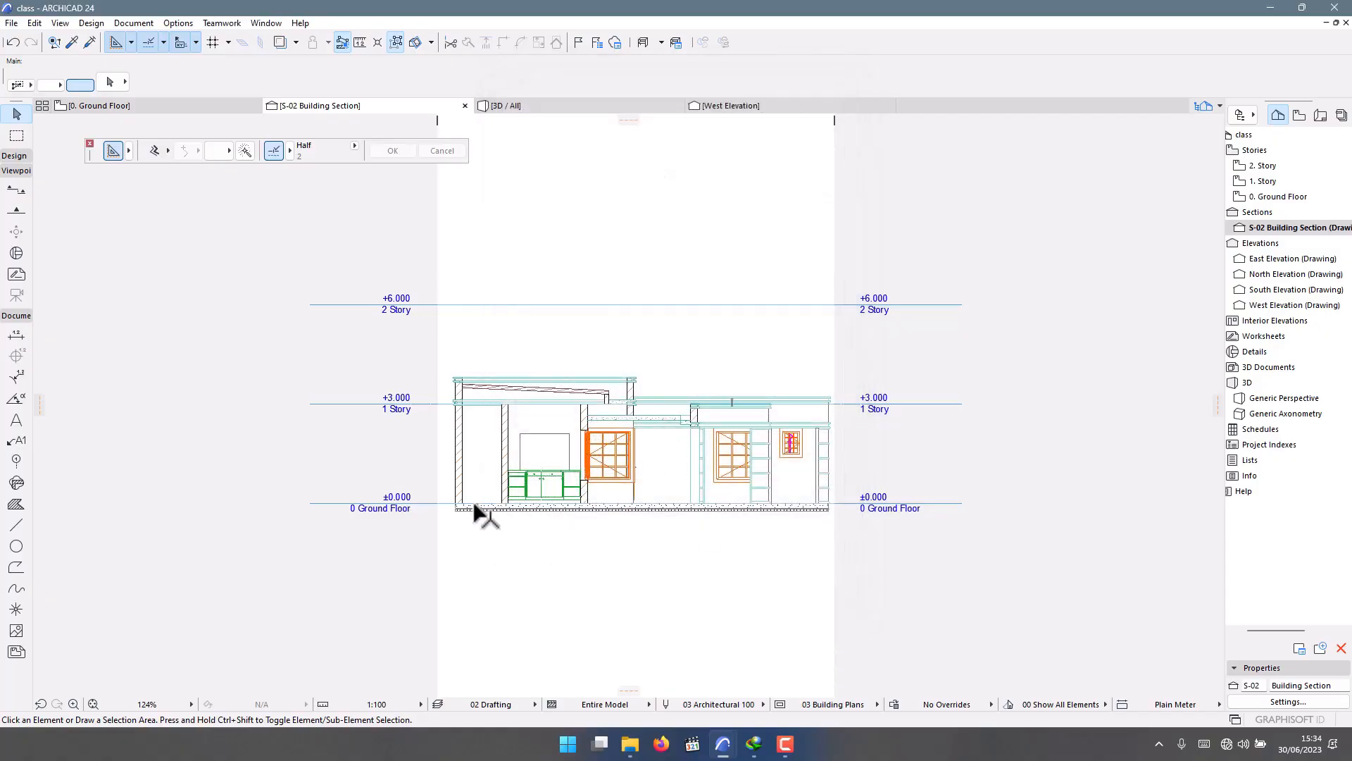
Draw the left edge of a foundation wall straight down from the lower-left corner of the slab layers, using line pen 1.
scroll(473, 505, "up", 4)
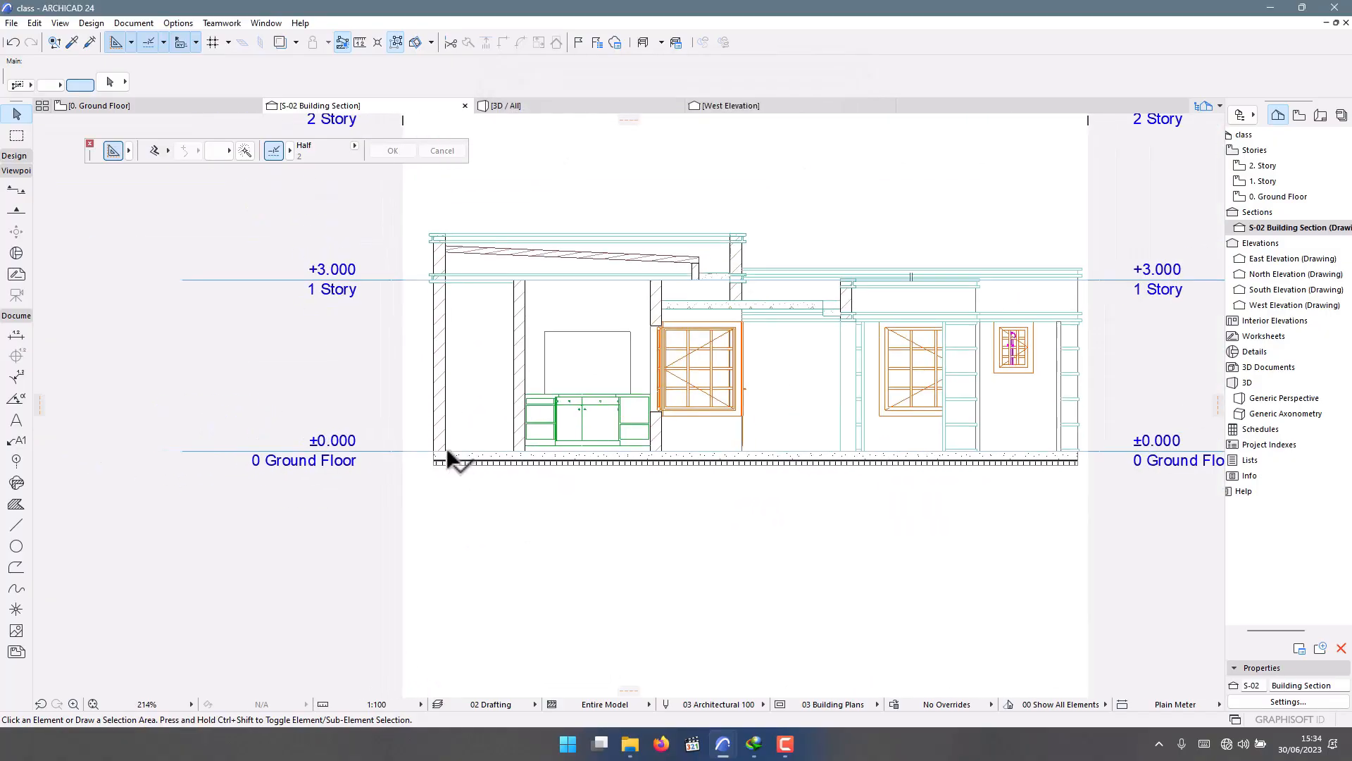
scroll(455, 486, "up", 5)
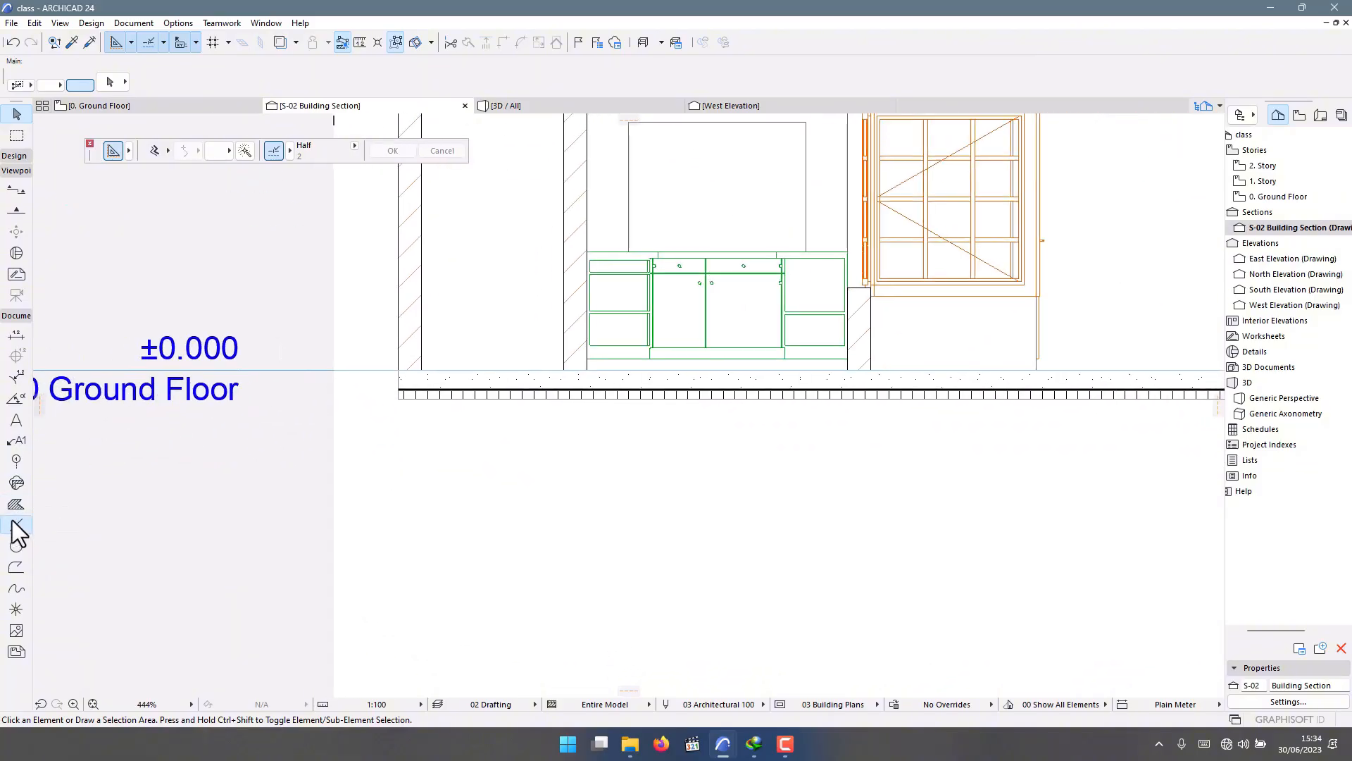
left_click(15, 525)
scroll(541, 523, "down", 6)
scroll(564, 394, "up", 15)
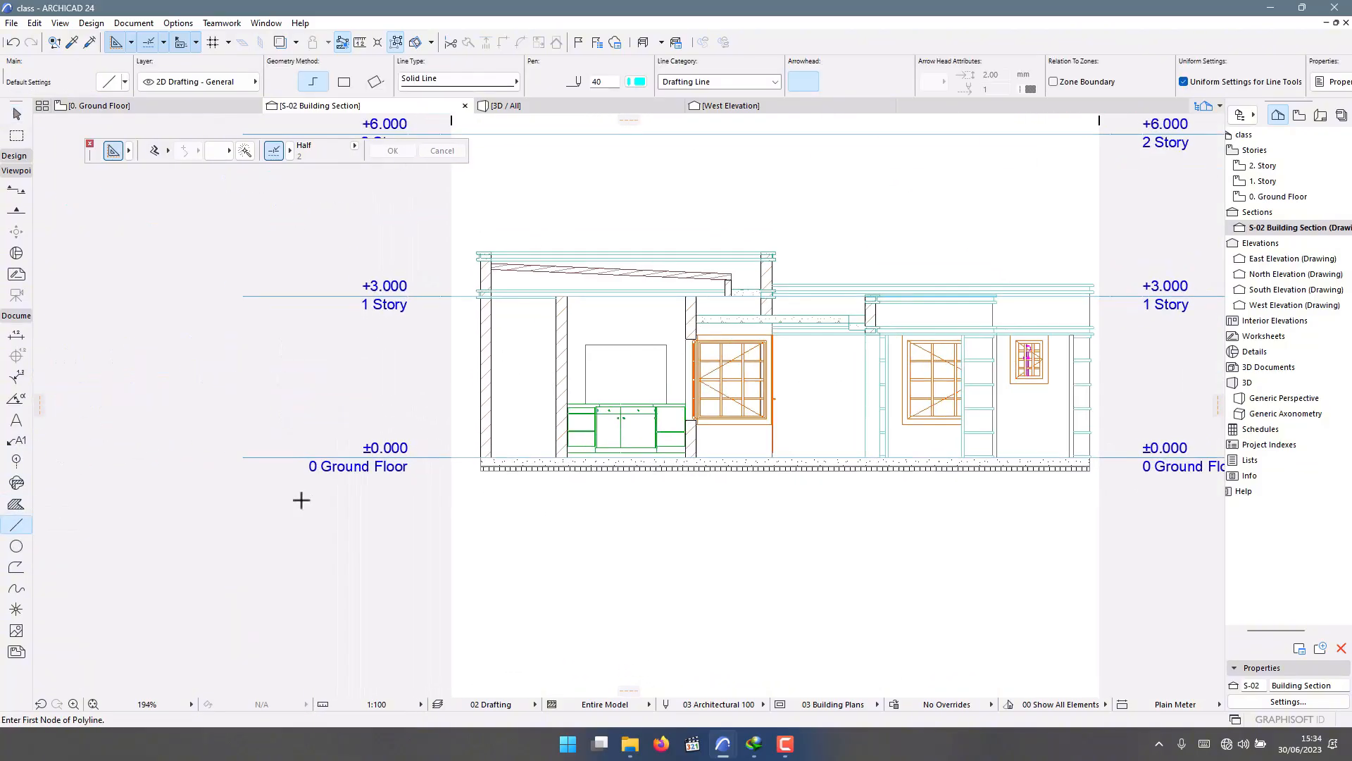
scroll(519, 414, "down", 5)
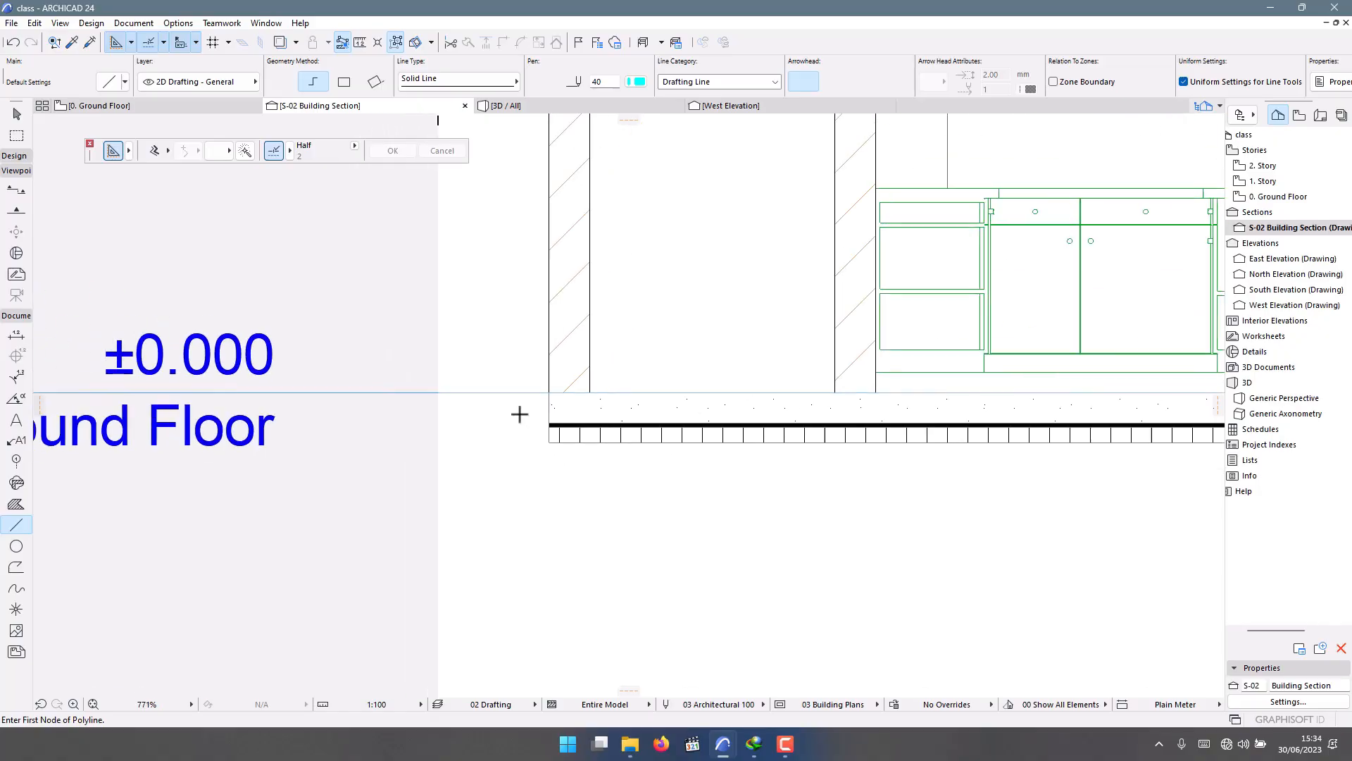
scroll(519, 419, "down", 4)
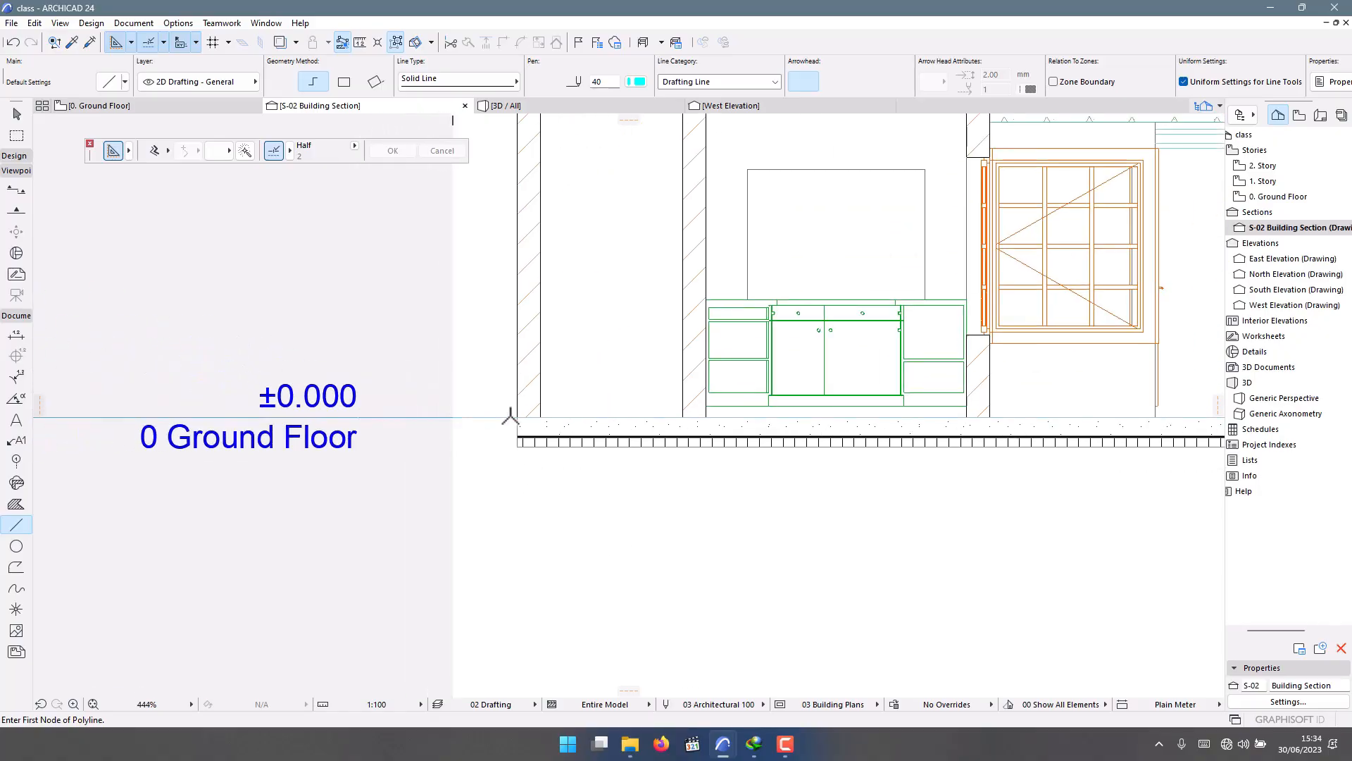
scroll(507, 423, "up", 3)
scroll(526, 444, "up", 1)
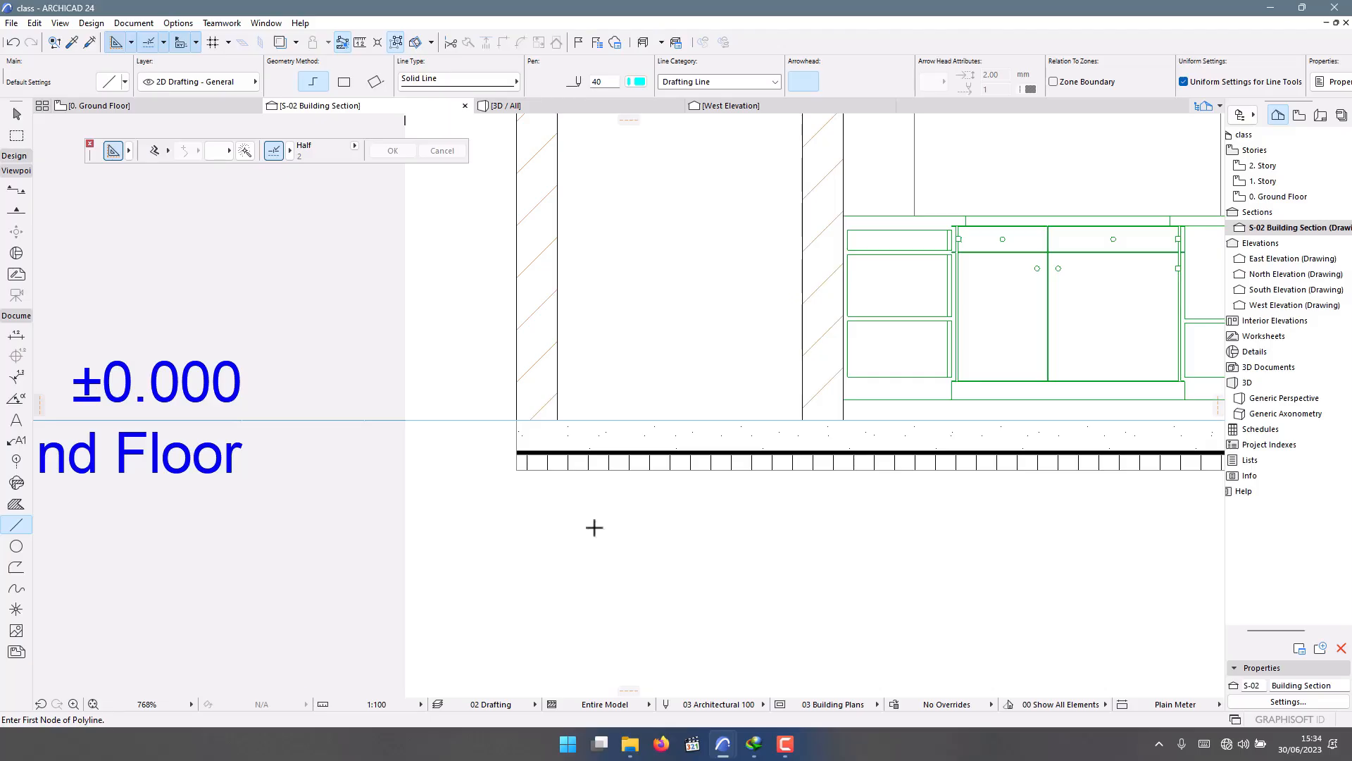
scroll(596, 497, "up", 2)
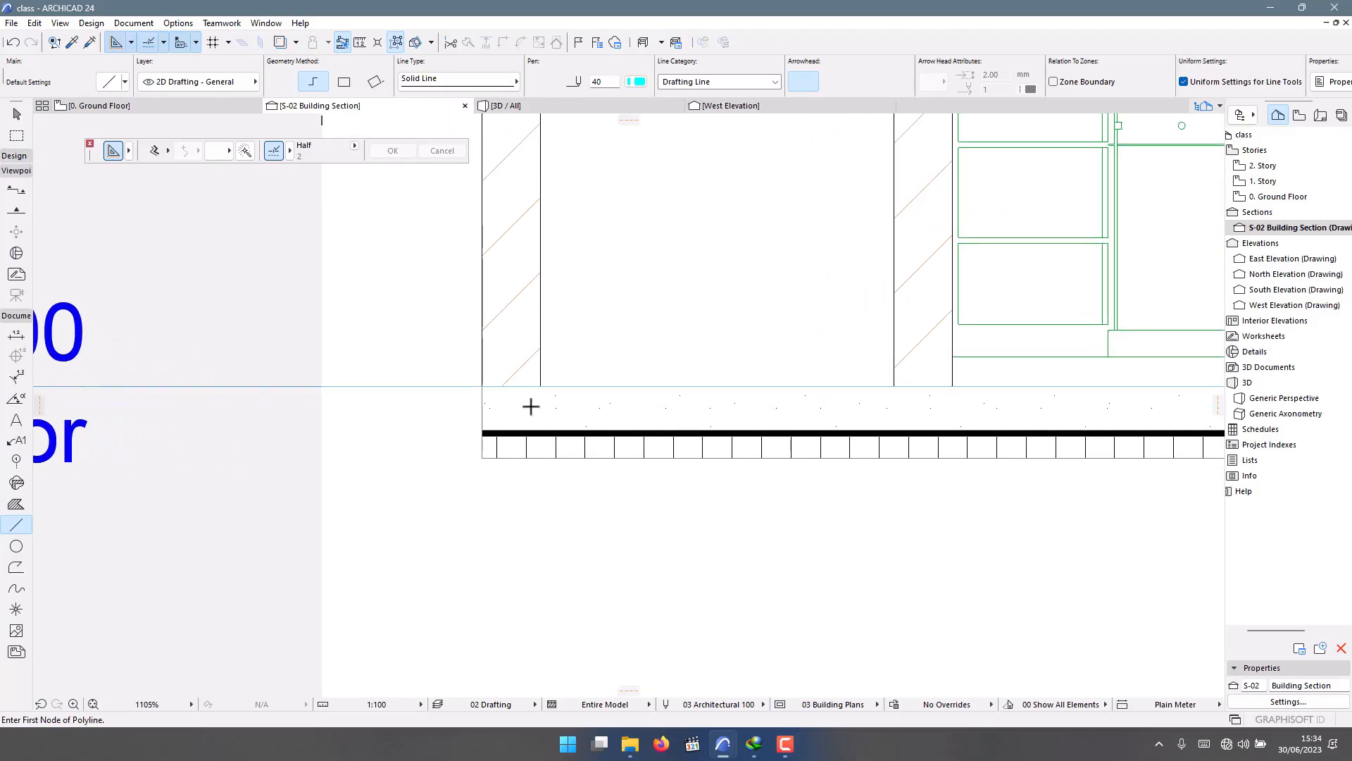
scroll(531, 406, "up", 3)
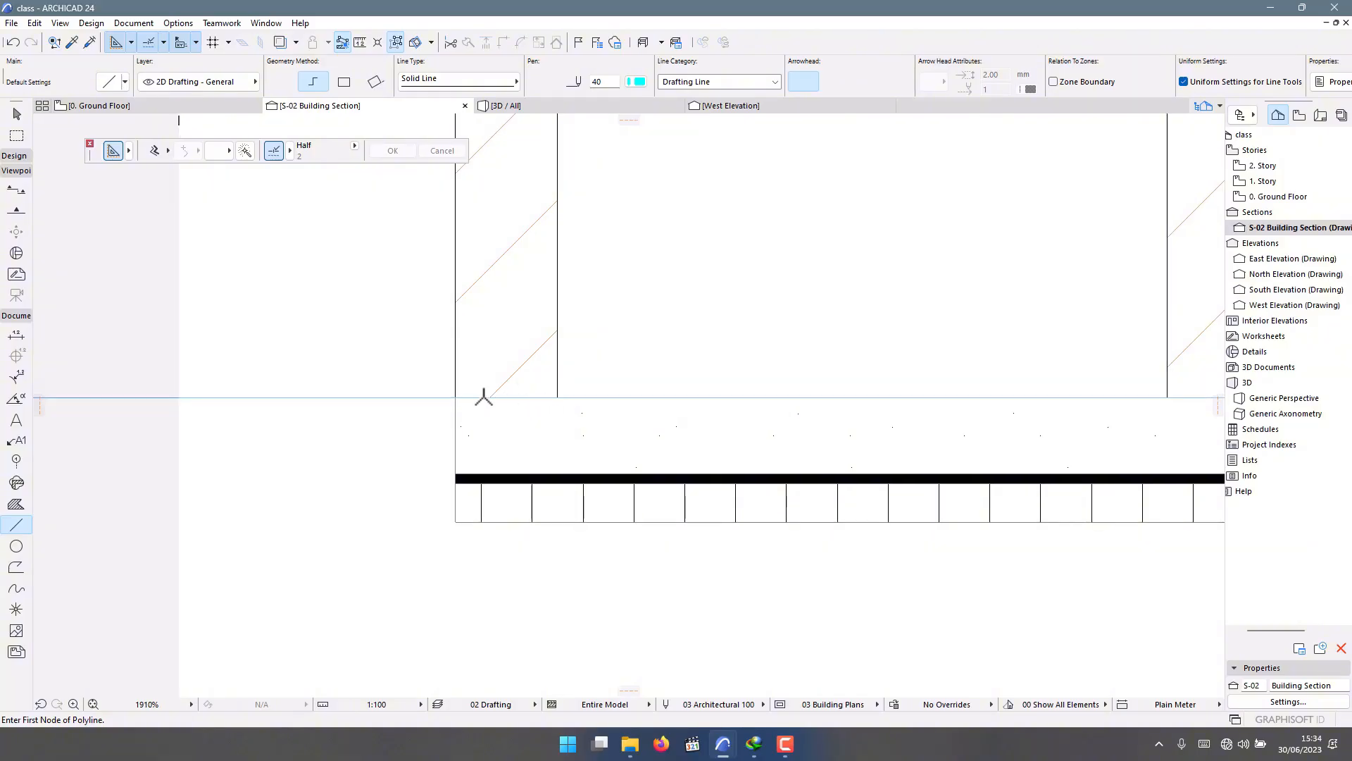
scroll(484, 396, "down", 6)
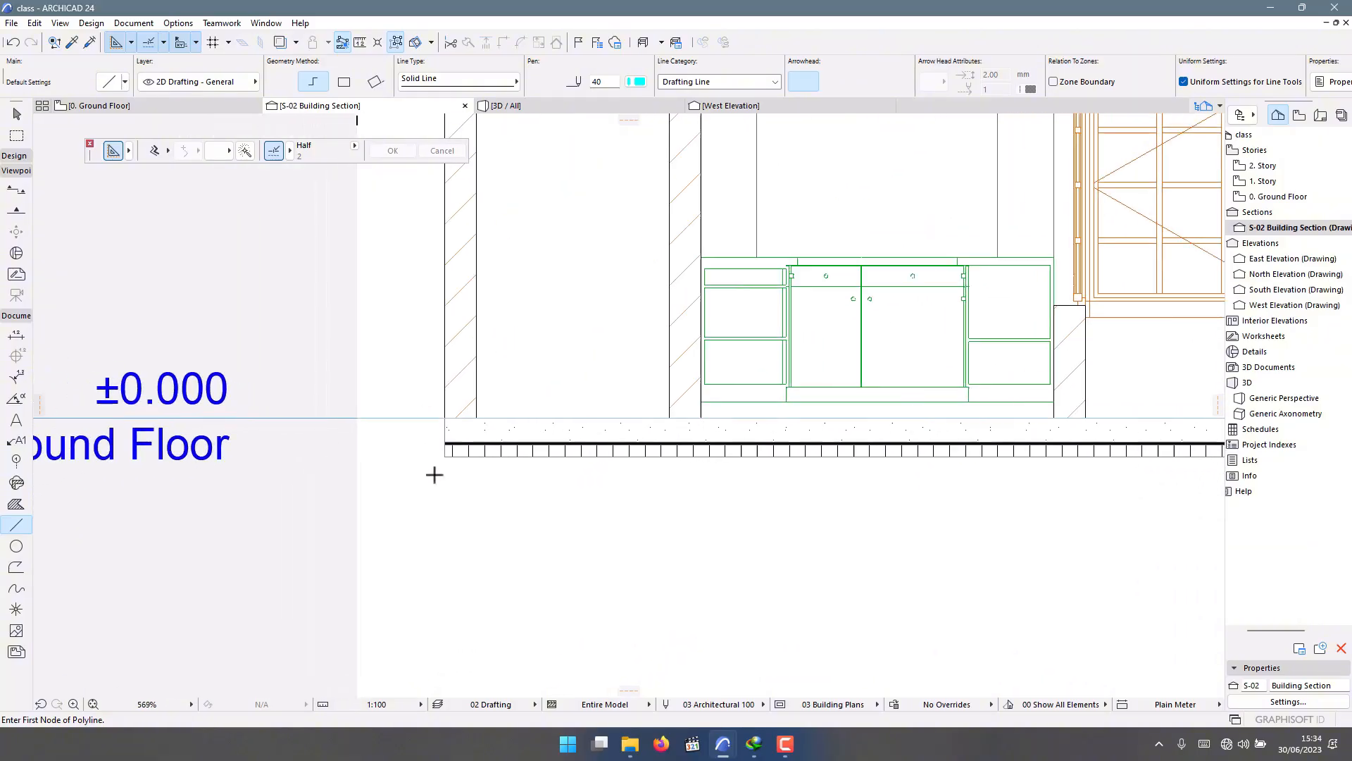
scroll(453, 416, "up", 2)
scroll(460, 399, "up", 1)
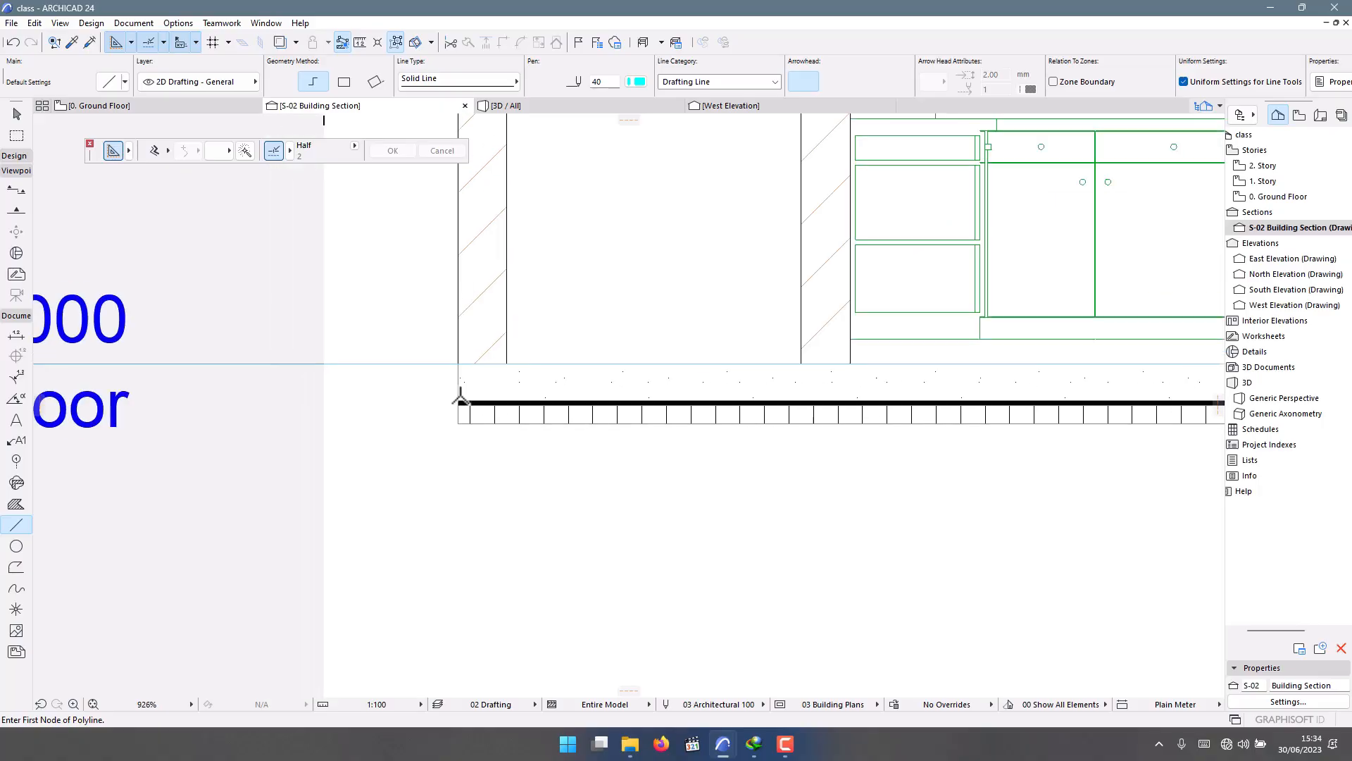
scroll(459, 399, "up", 5)
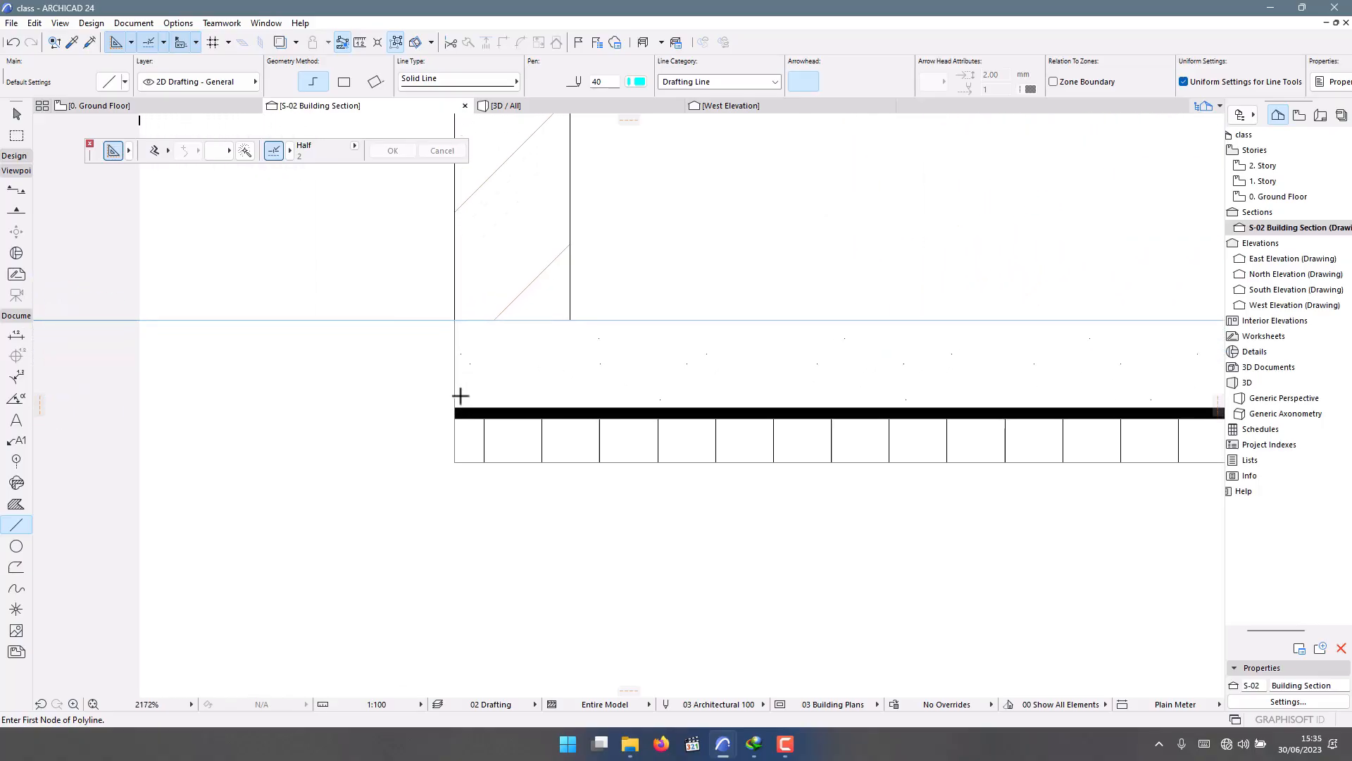
scroll(460, 397, "up", 1)
scroll(460, 397, "up", 1)
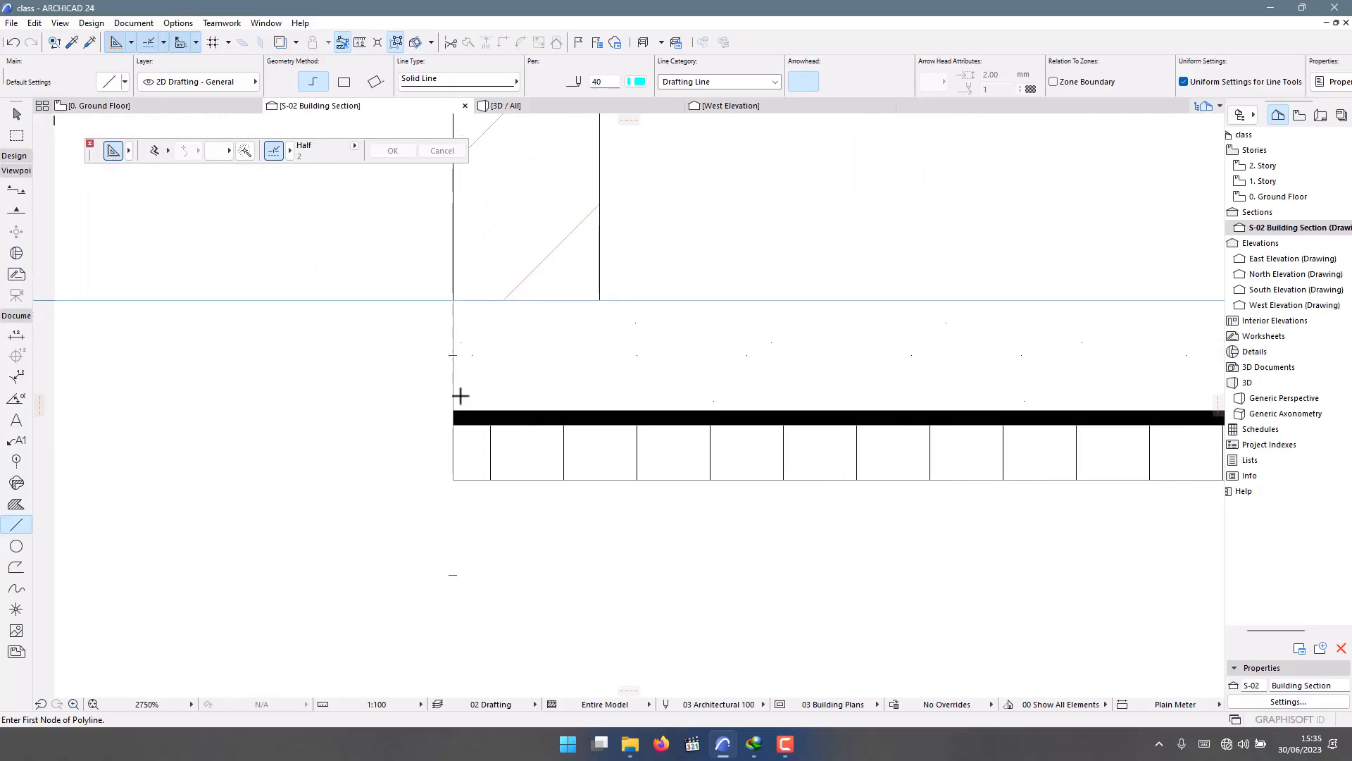
left_click(455, 478)
scroll(460, 416, "down", 3)
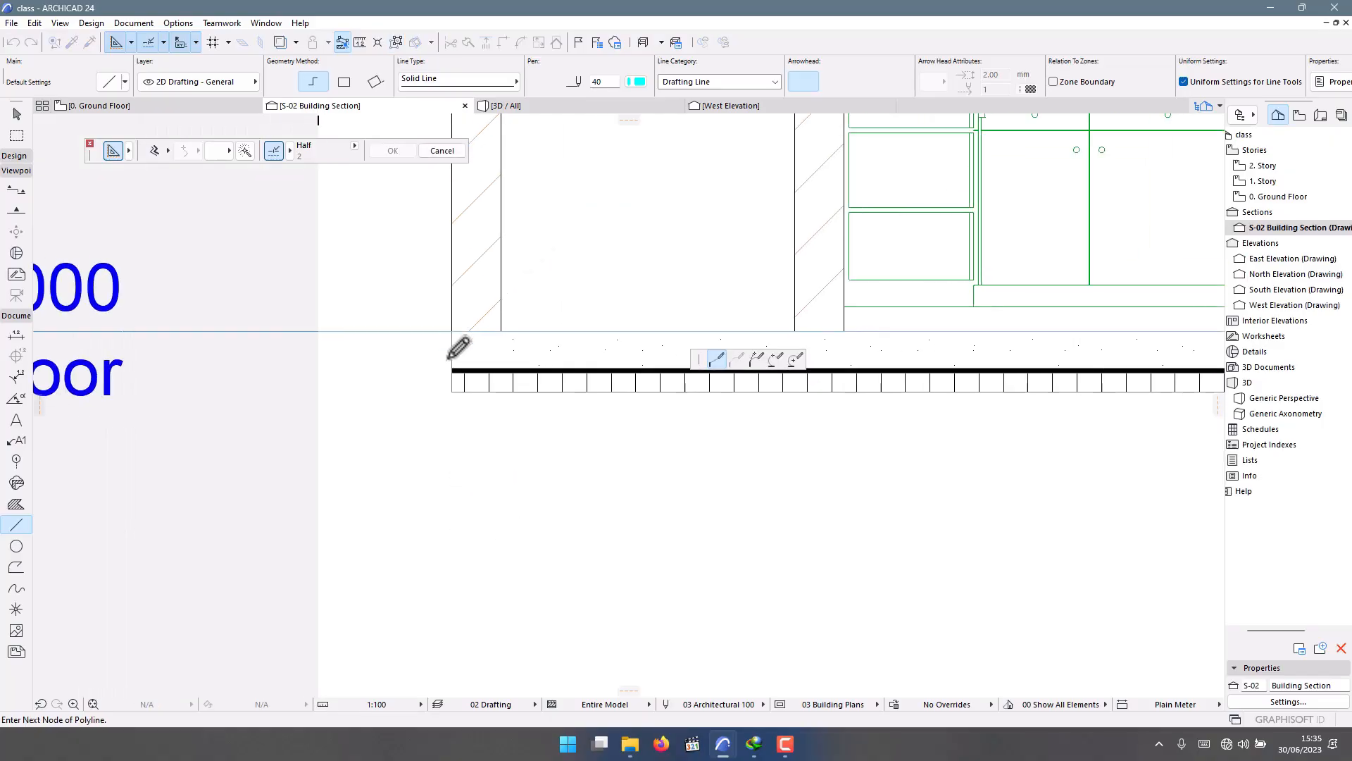
left_click(637, 82)
left_click(655, 79)
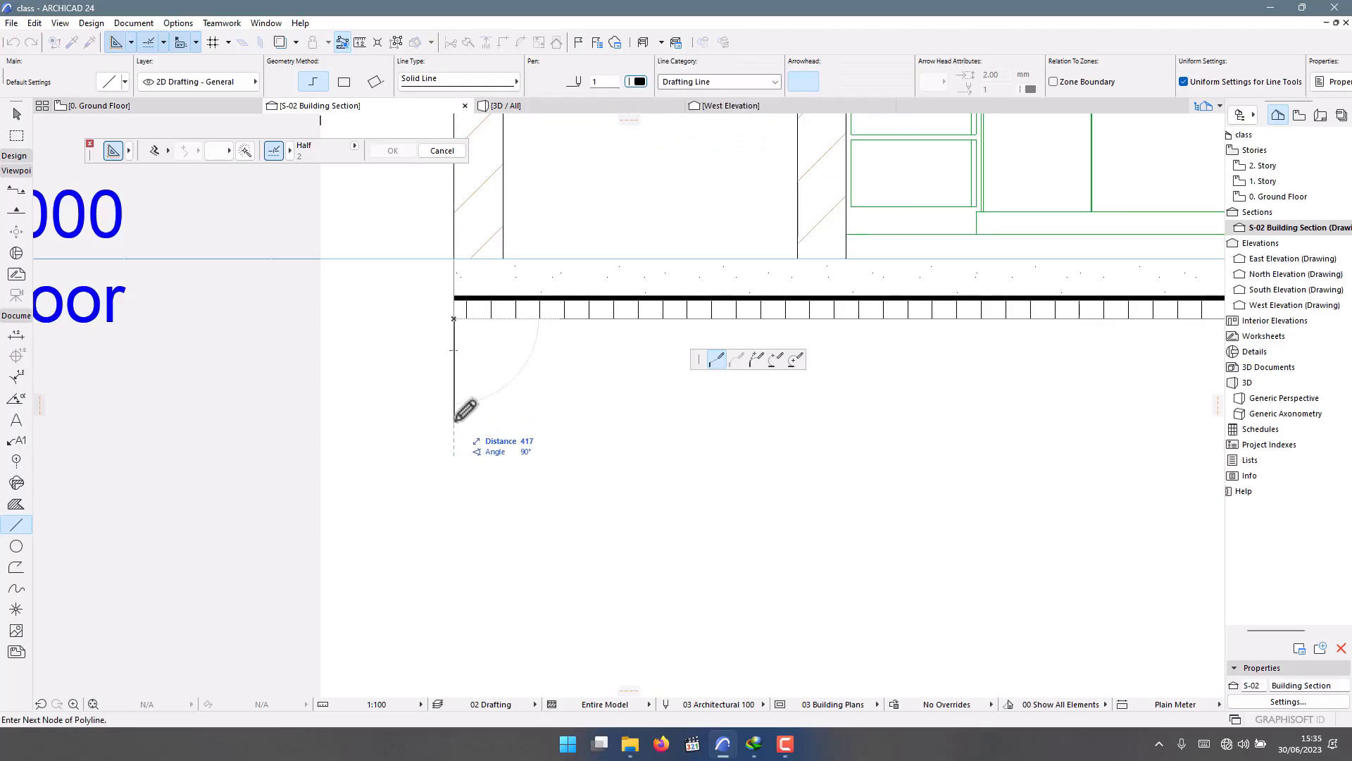
scroll(456, 421, "up", 2)
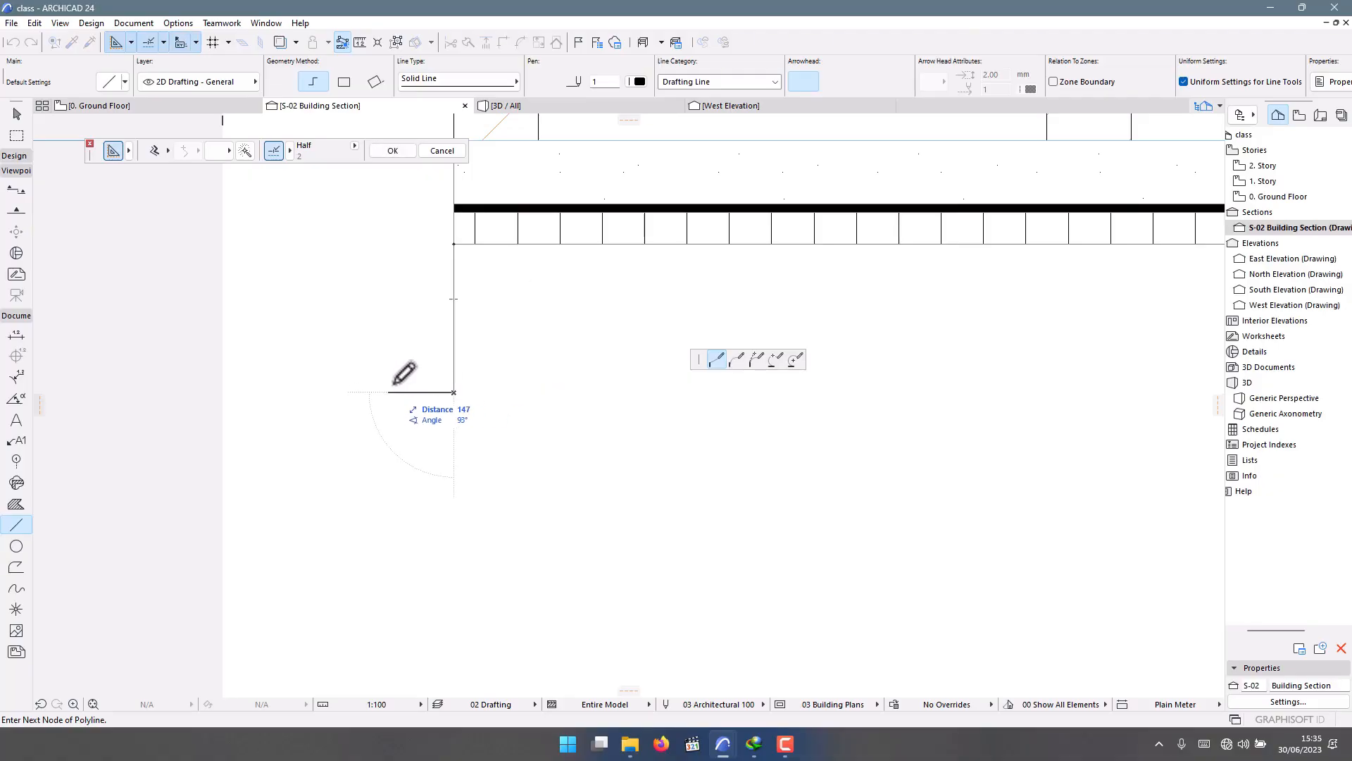
key("Return")
Continue the polyline outward to the left, down the footing's side, and 600 mm across for the footing's bottom edge.
scroll(460, 317, "down", 3)
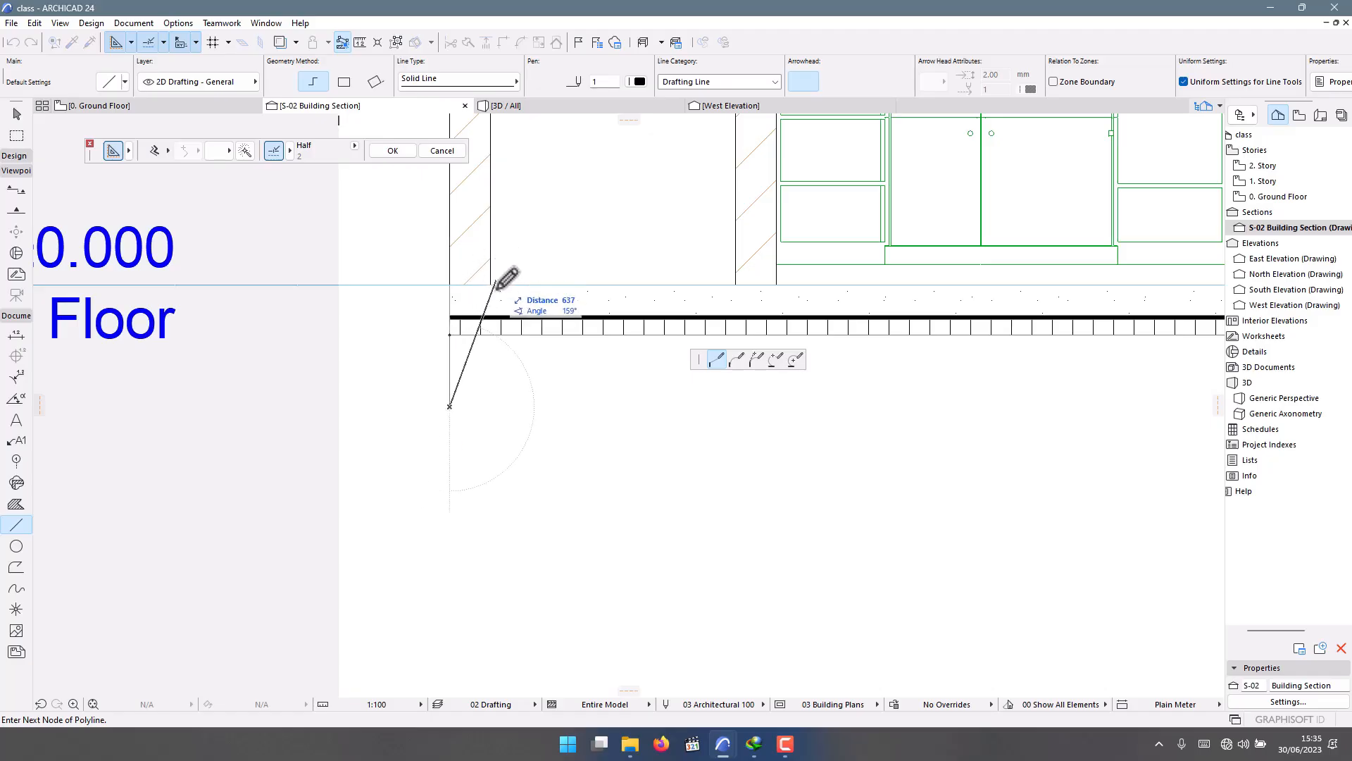
scroll(423, 395, "up", 5)
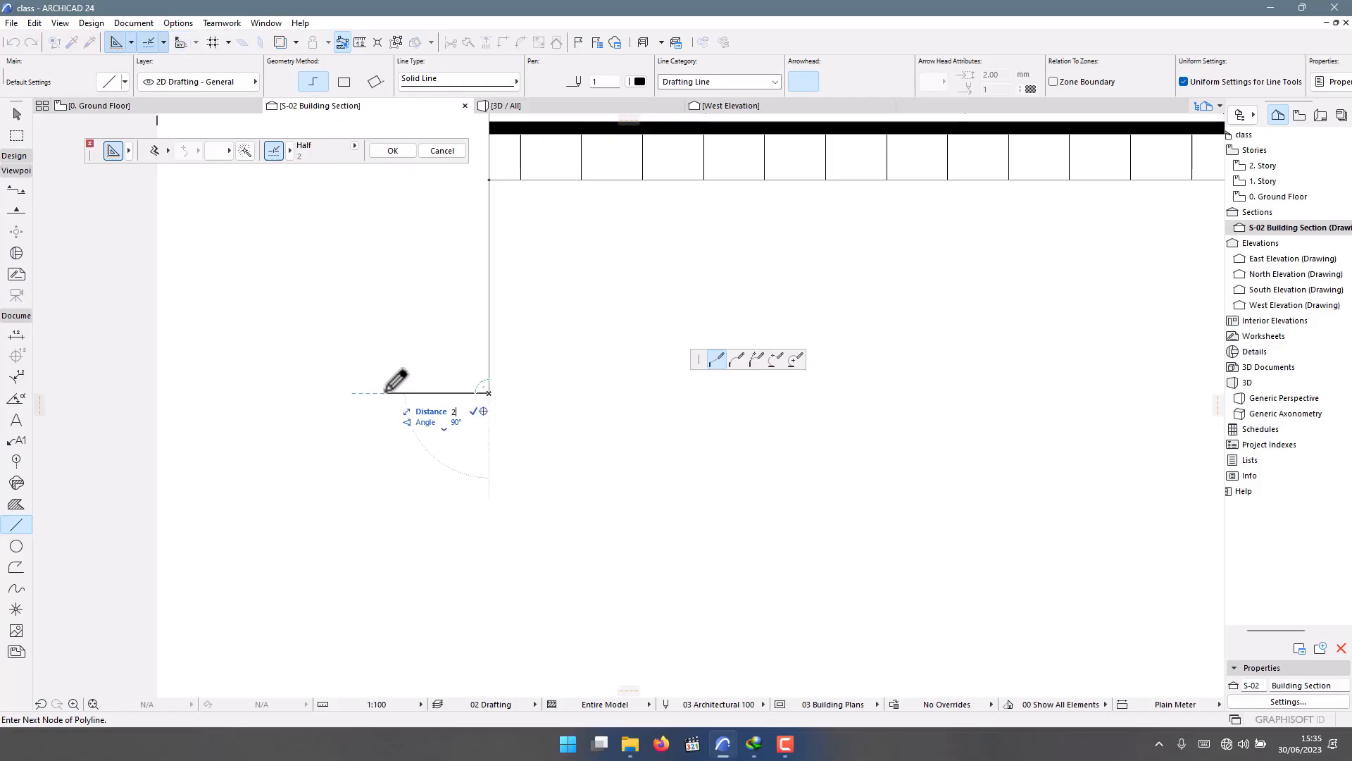
key("Return")
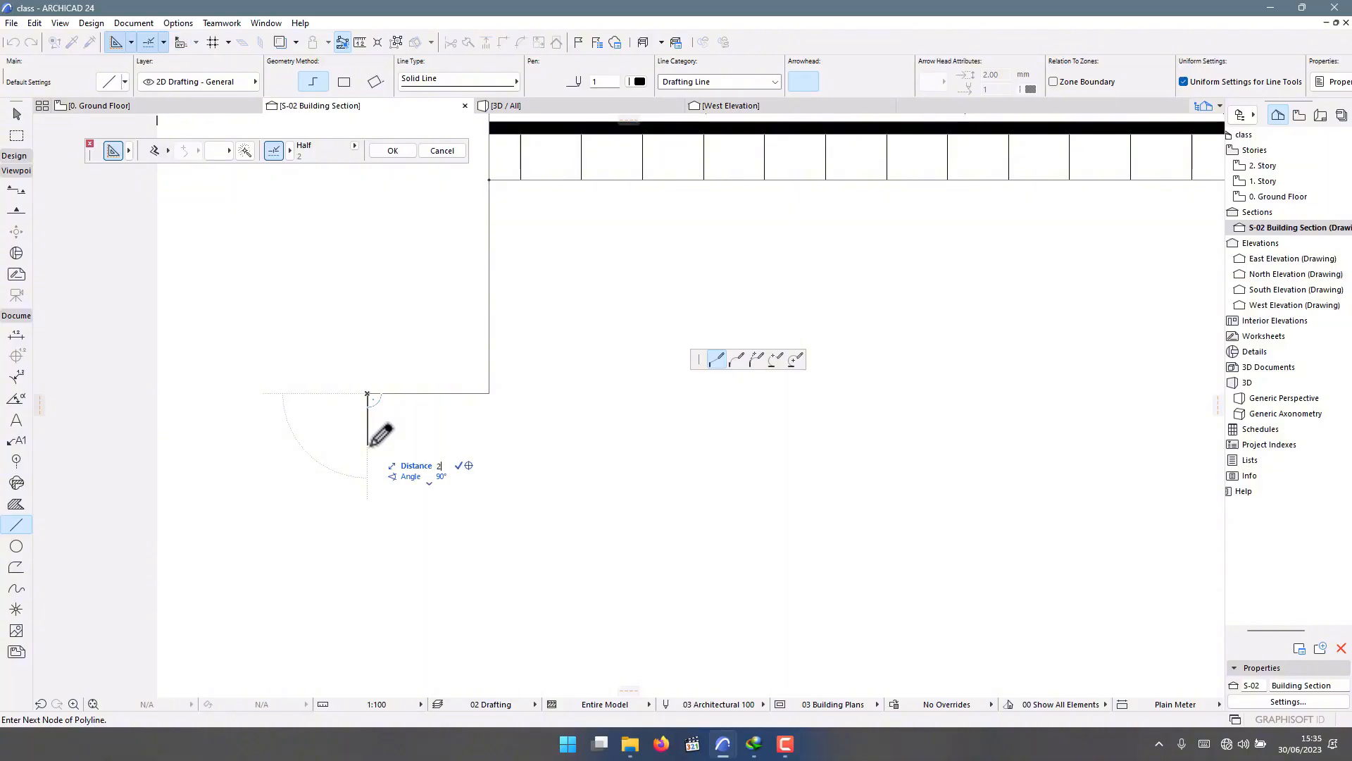
key("Return")
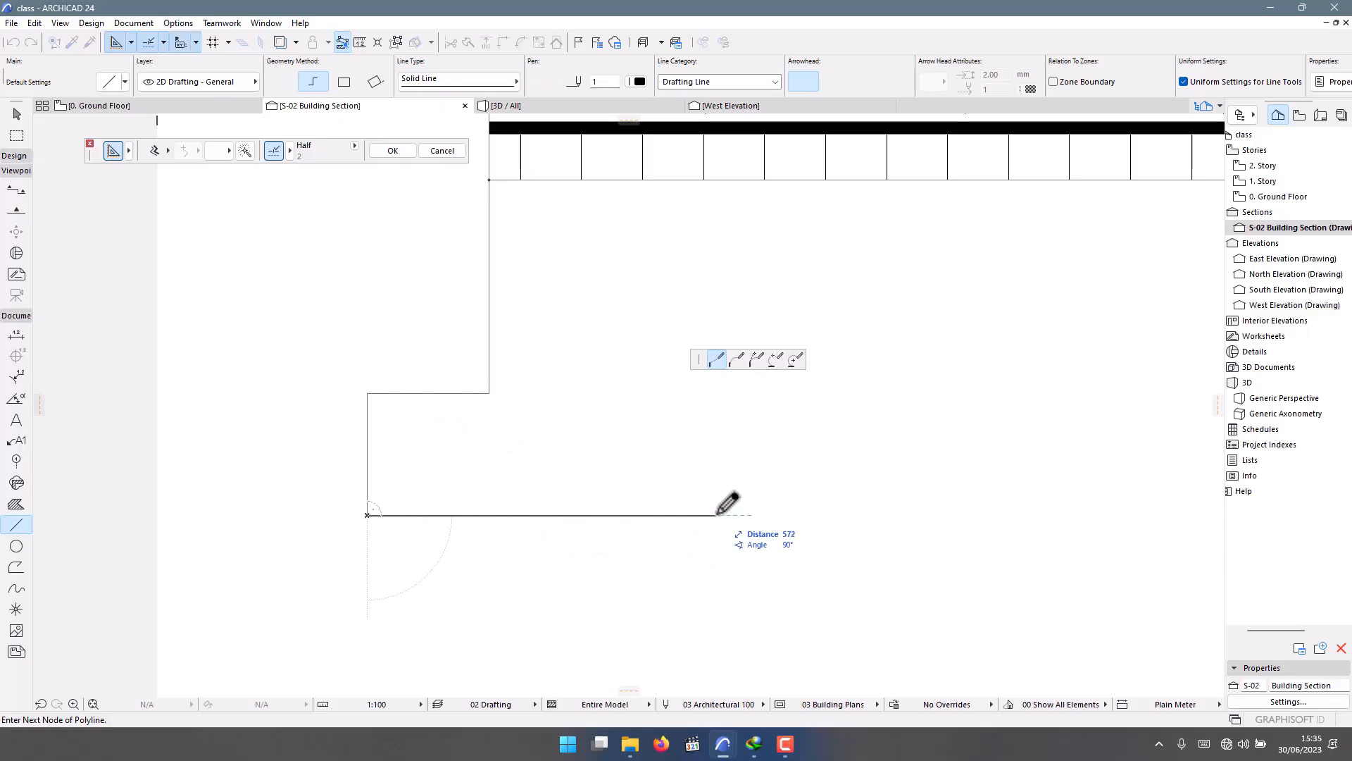
type("600")
key("Return")
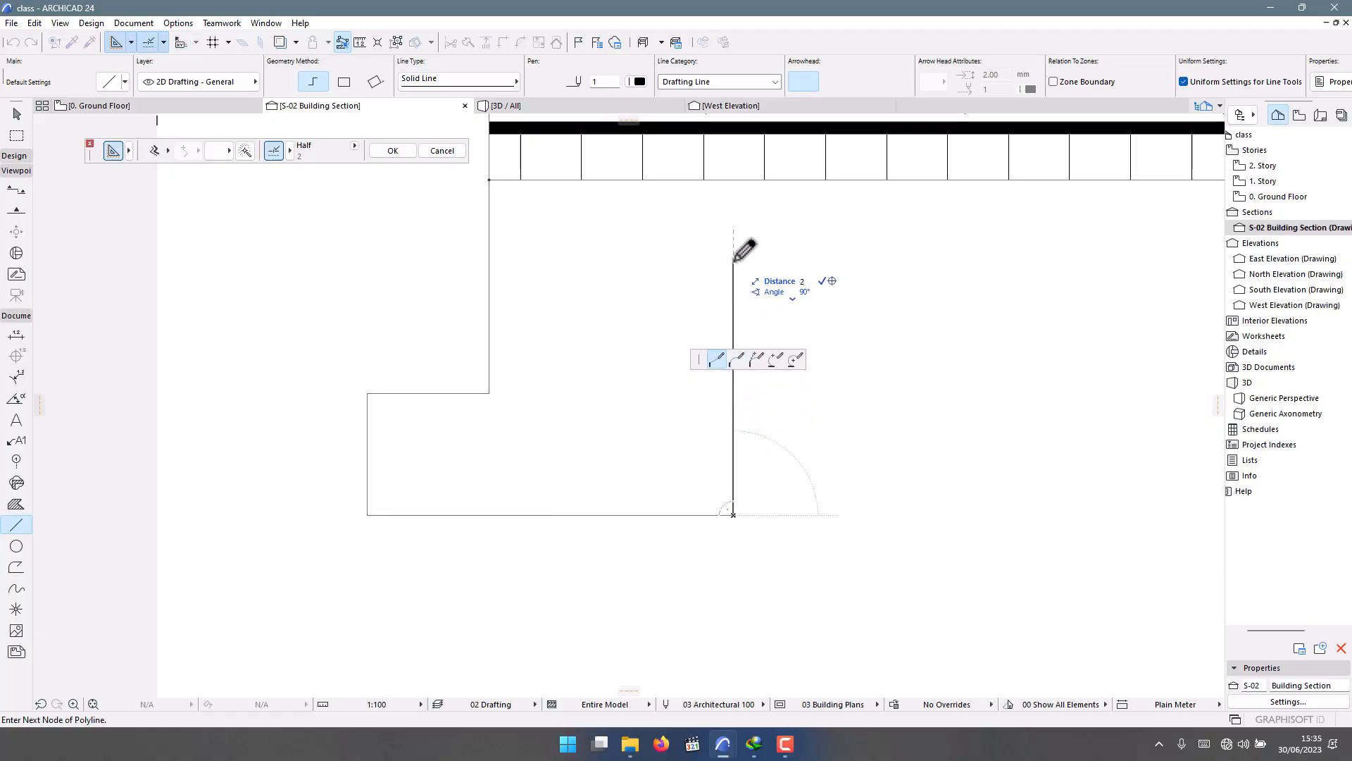
Complete the footing's right side and top edge, and finish the polyline up the wall's right edge at the slab layers' underside.
key("Return")
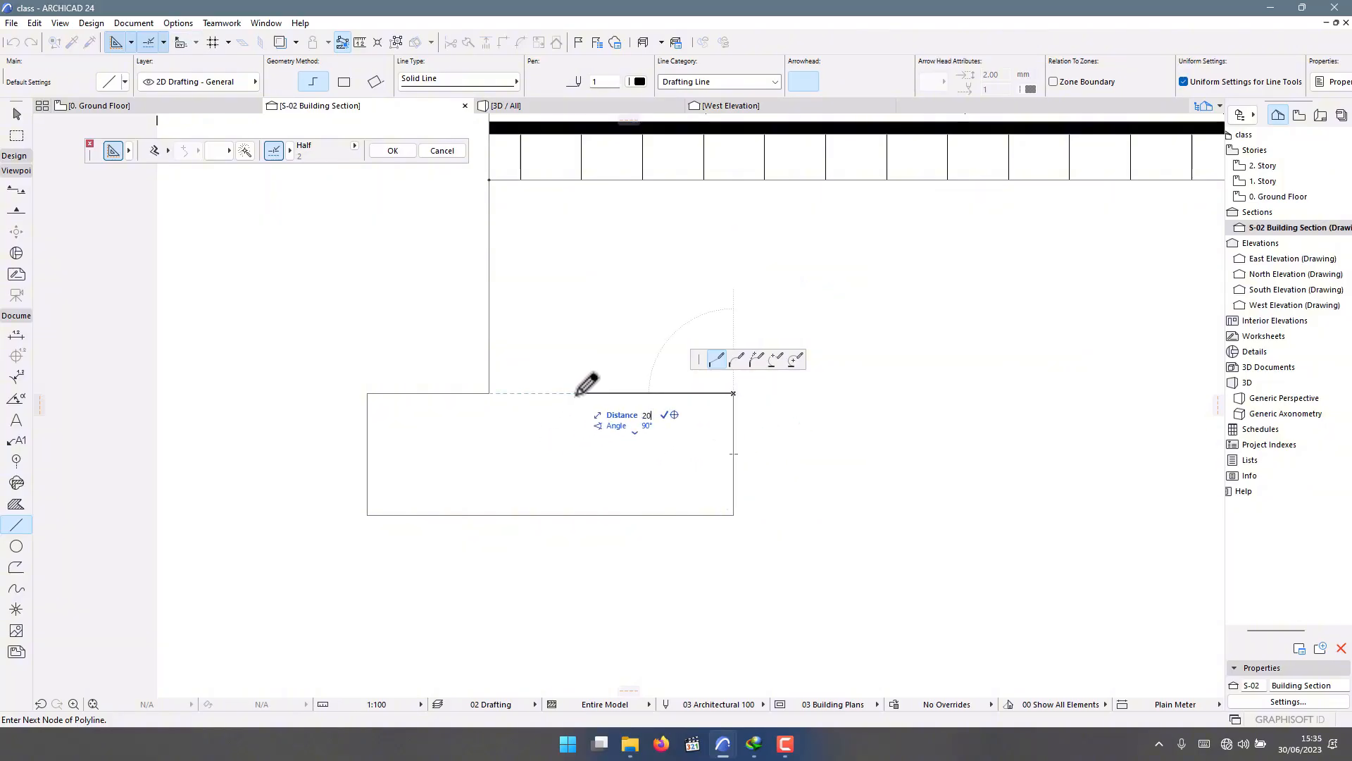
left_click(611, 393)
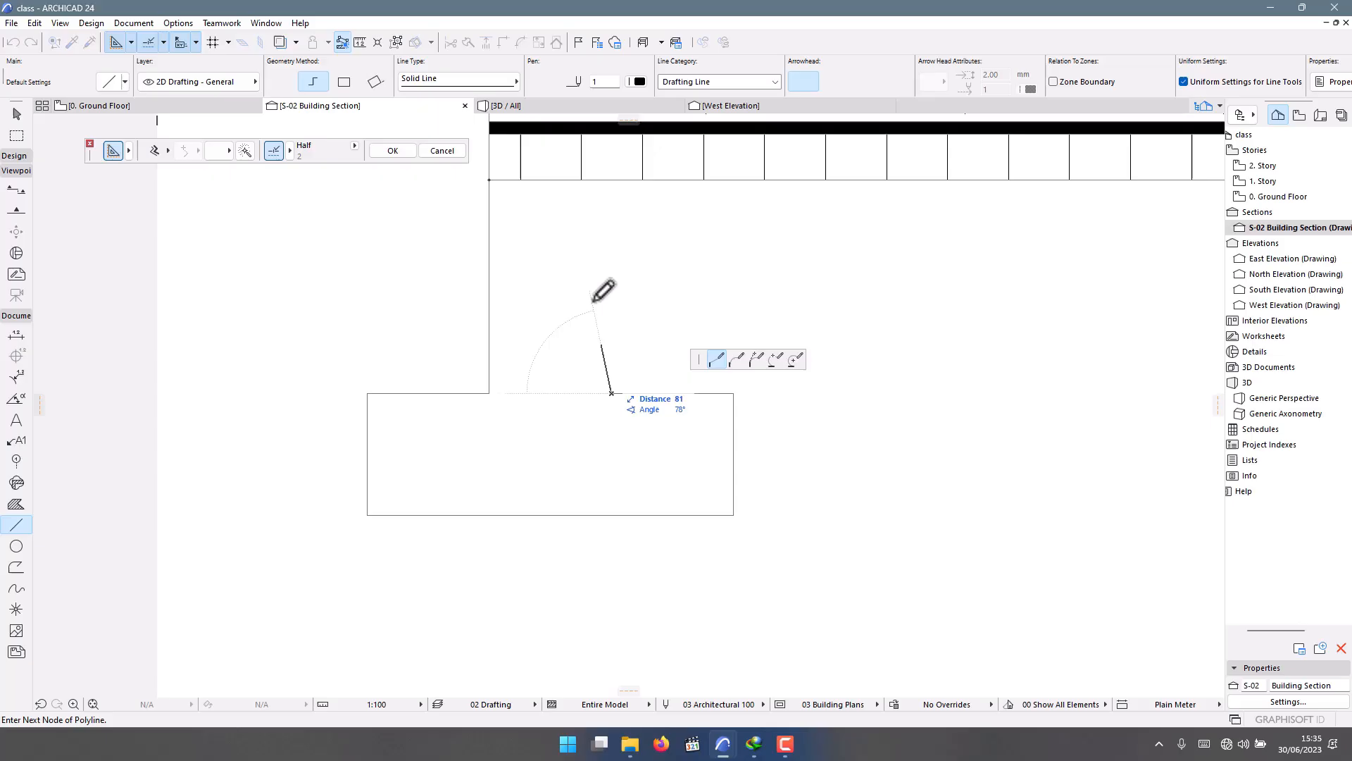
left_click(611, 179)
left_click(612, 180)
scroll(546, 438, "down", 4)
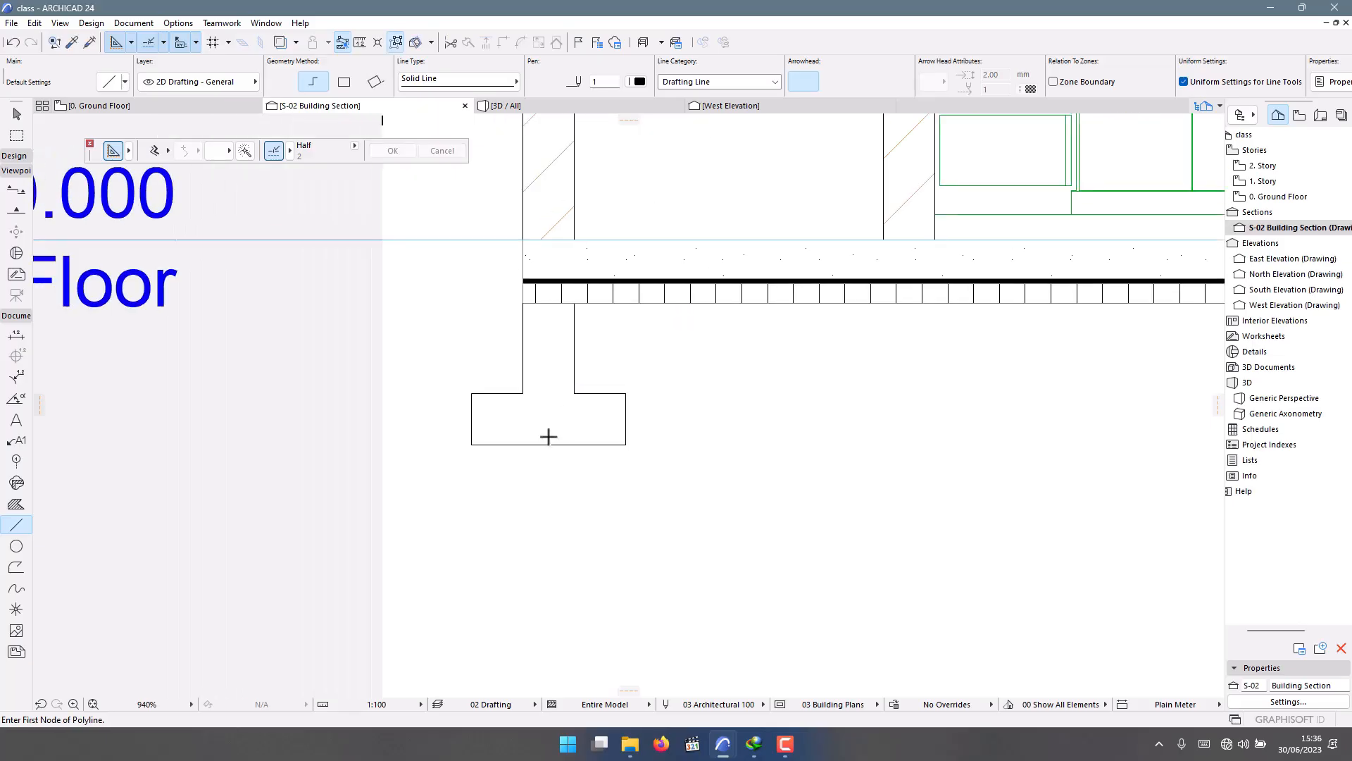
scroll(475, 362, "down", 4)
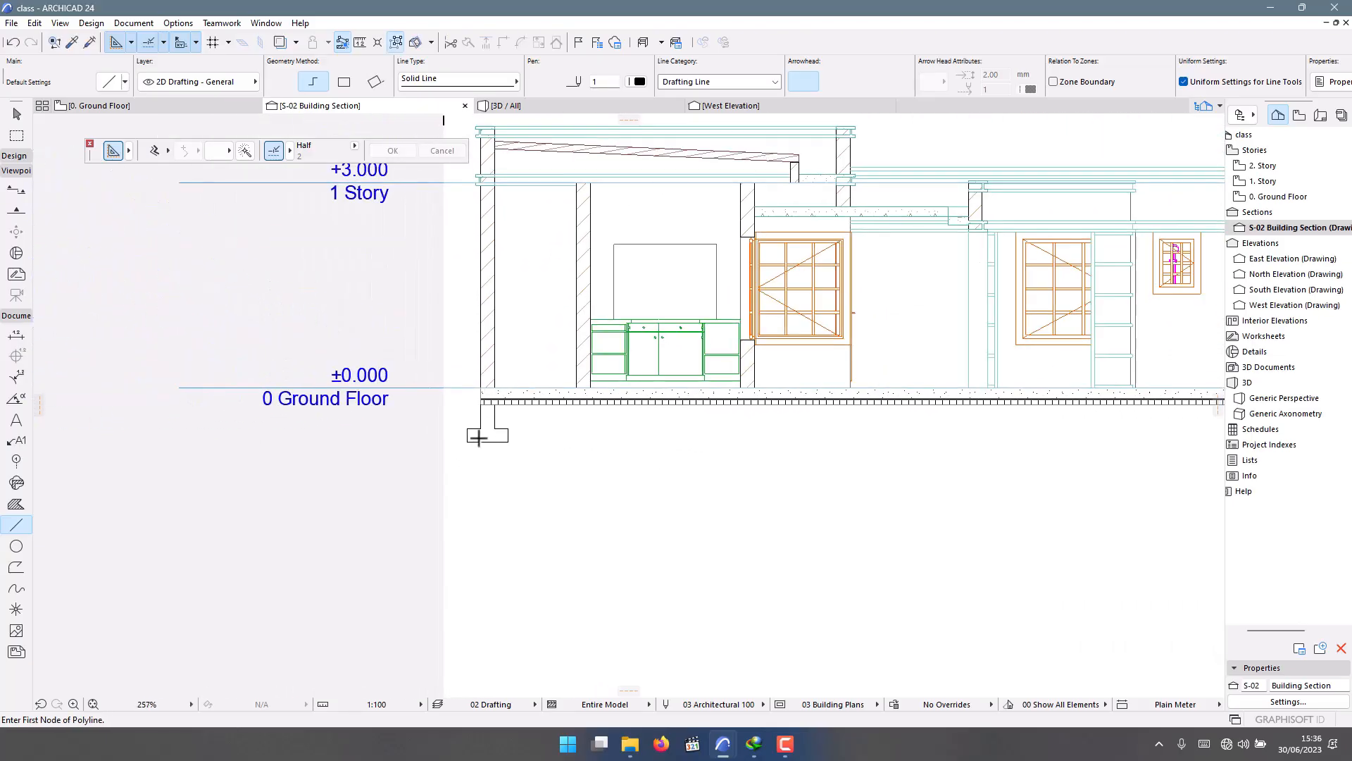
Set the default fill pattern to Masonry Block and fill the foundation wall between the slab layers and the footing.
scroll(345, 408, "up", 5)
double_click(16, 504)
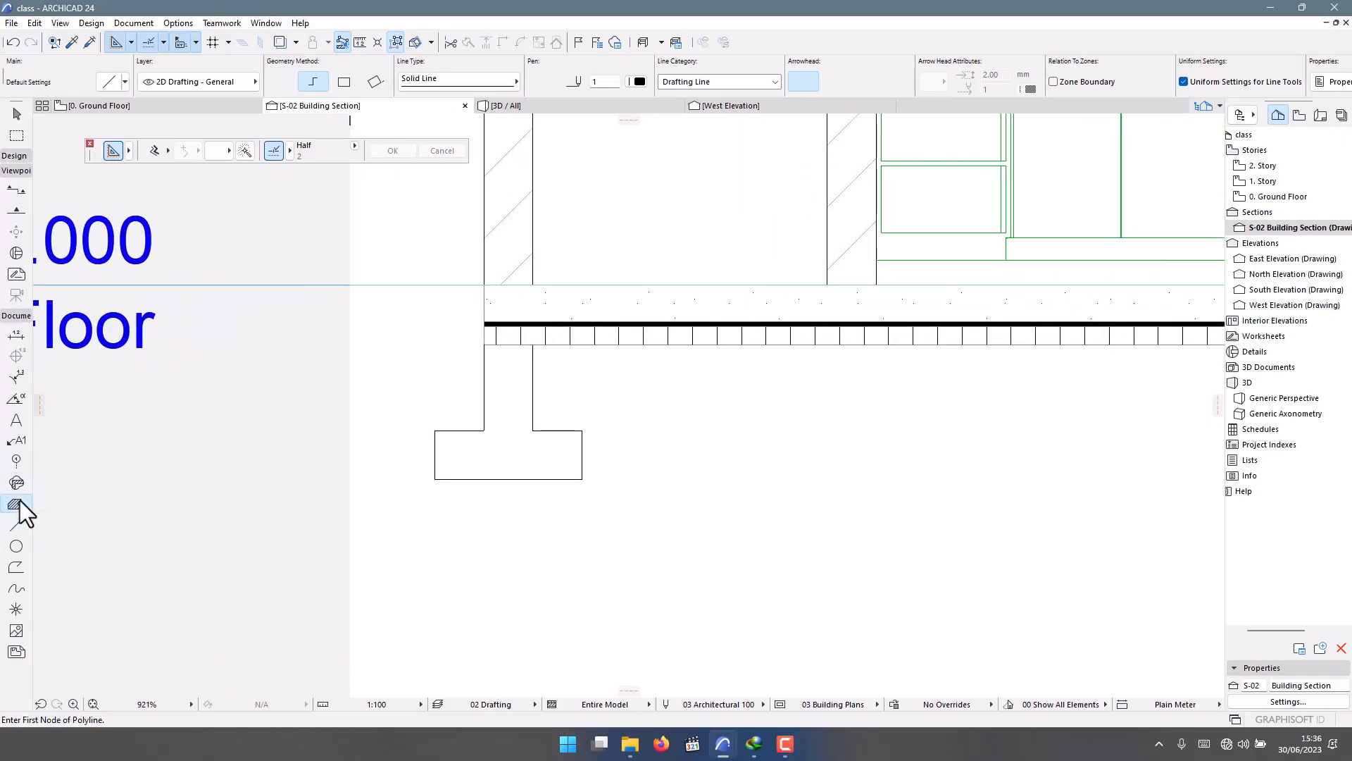
left_click(581, 195)
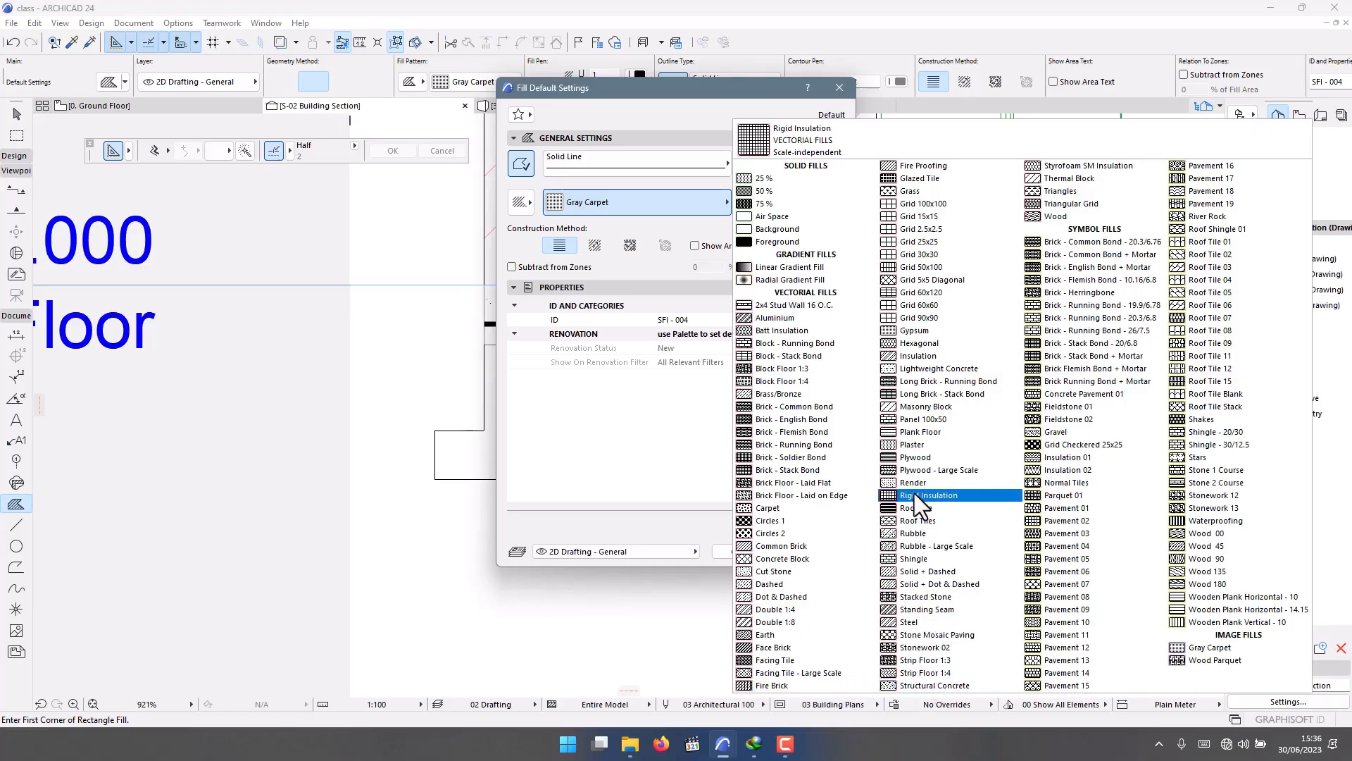
left_click(912, 407)
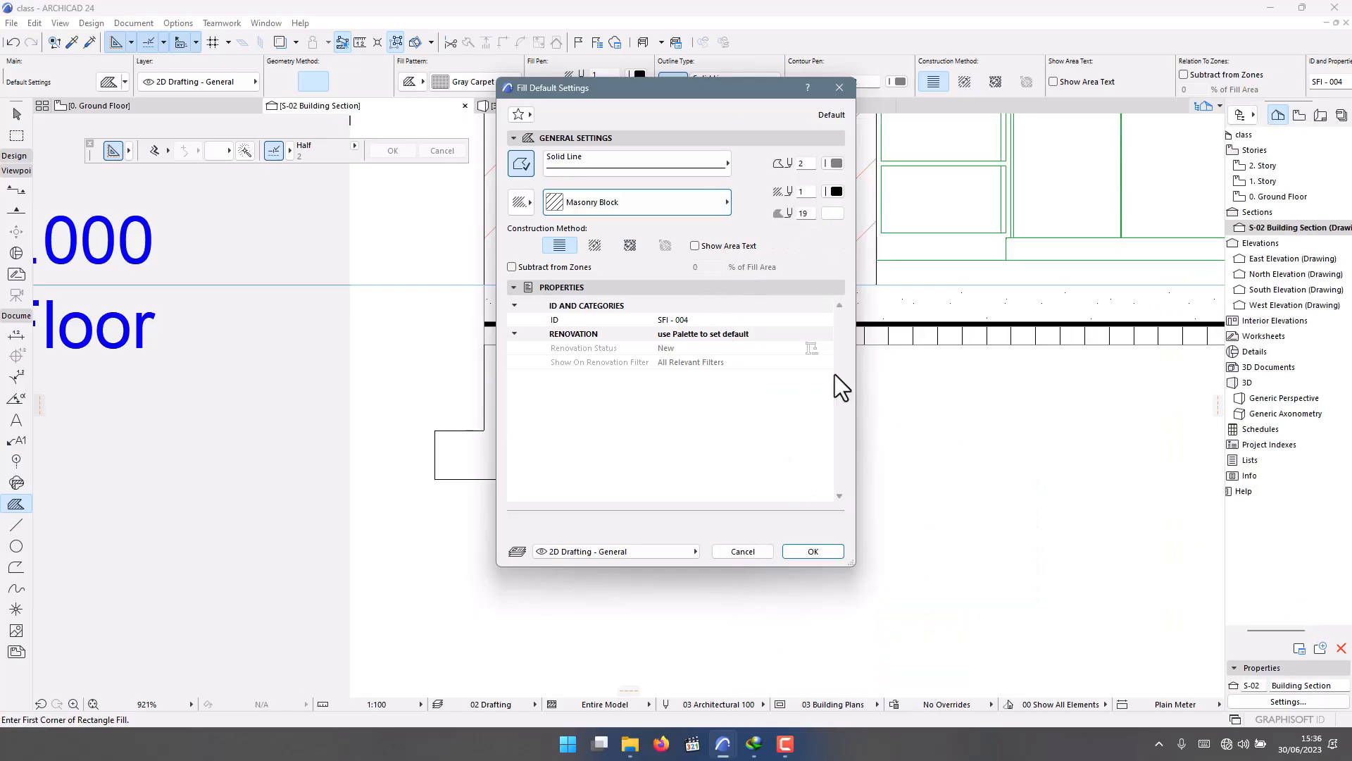
left_click(812, 552)
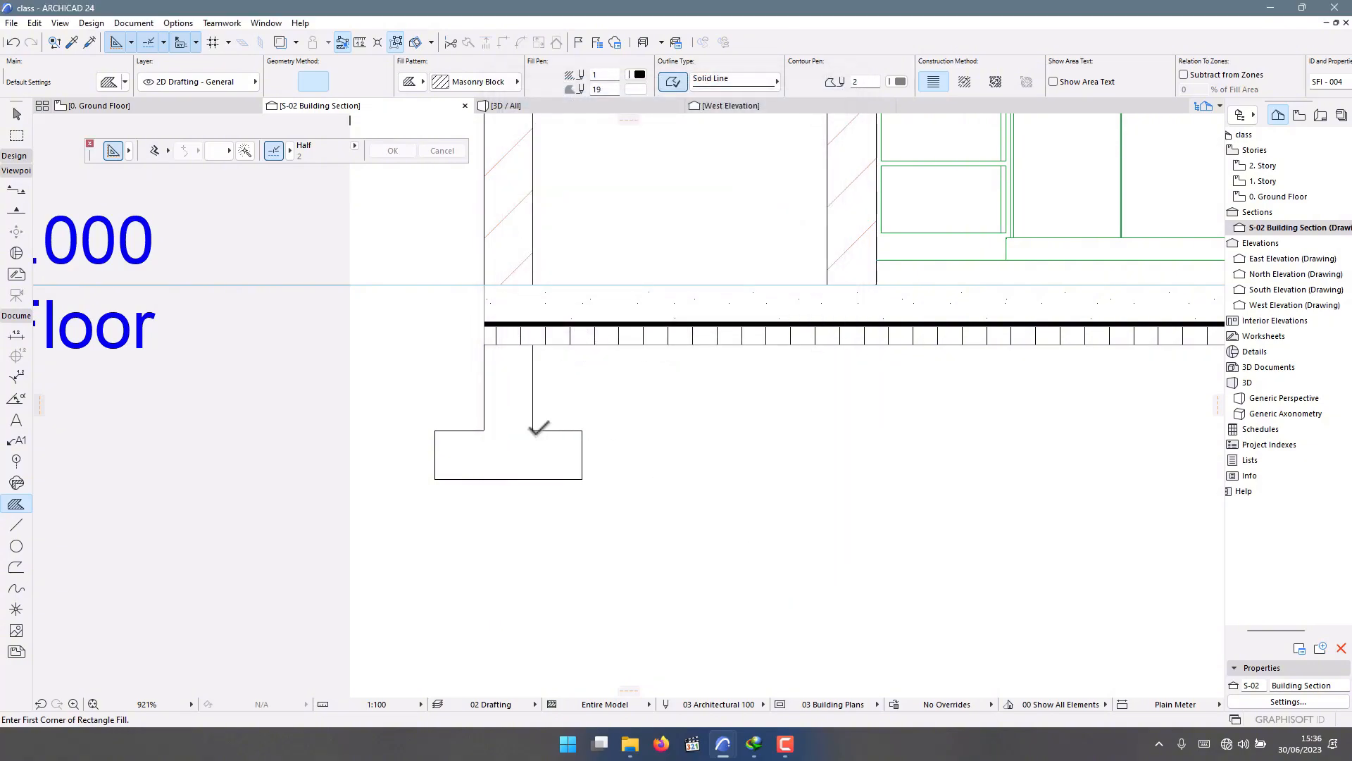
scroll(493, 328, "down", 3)
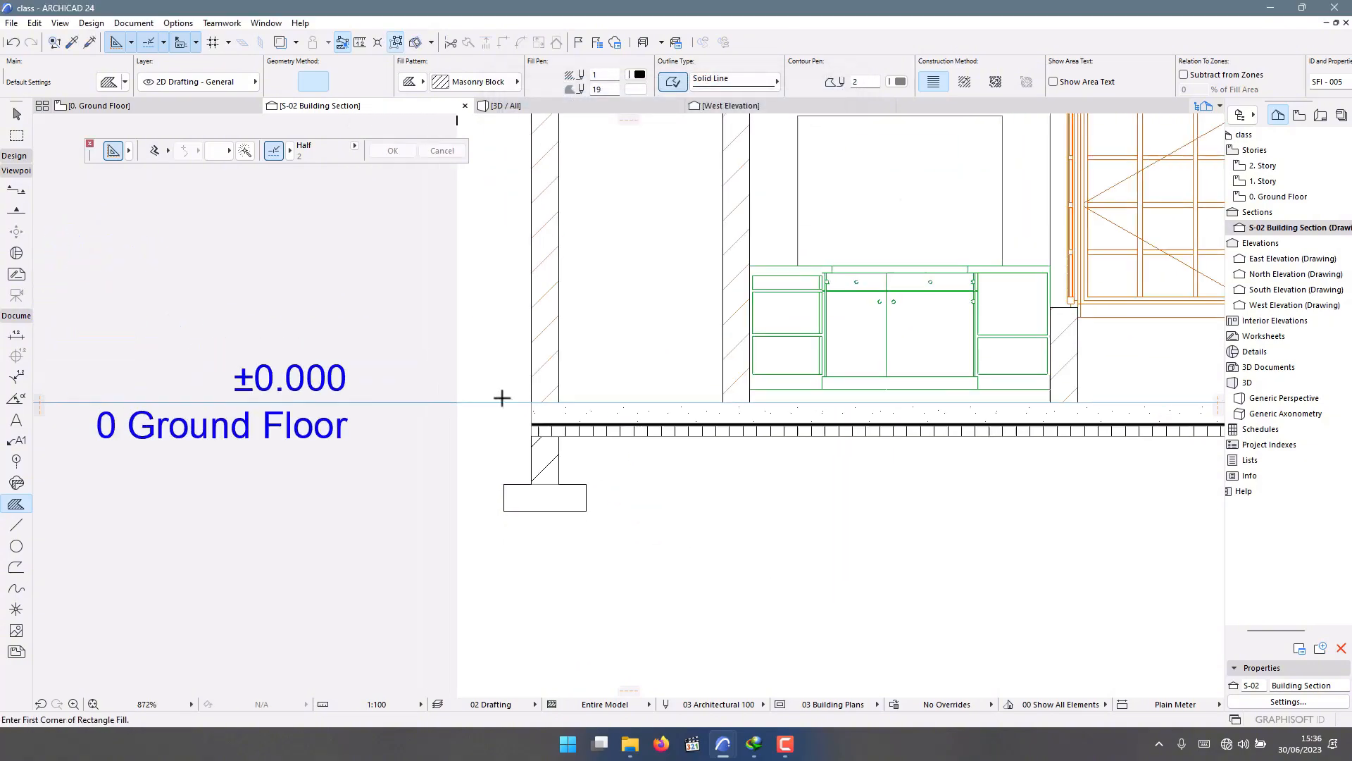
Fill the footing rectangle from its upper-left corner to its lower-right corner.
scroll(502, 395, "up", 2)
scroll(544, 512, "up", 1)
left_click(474, 521)
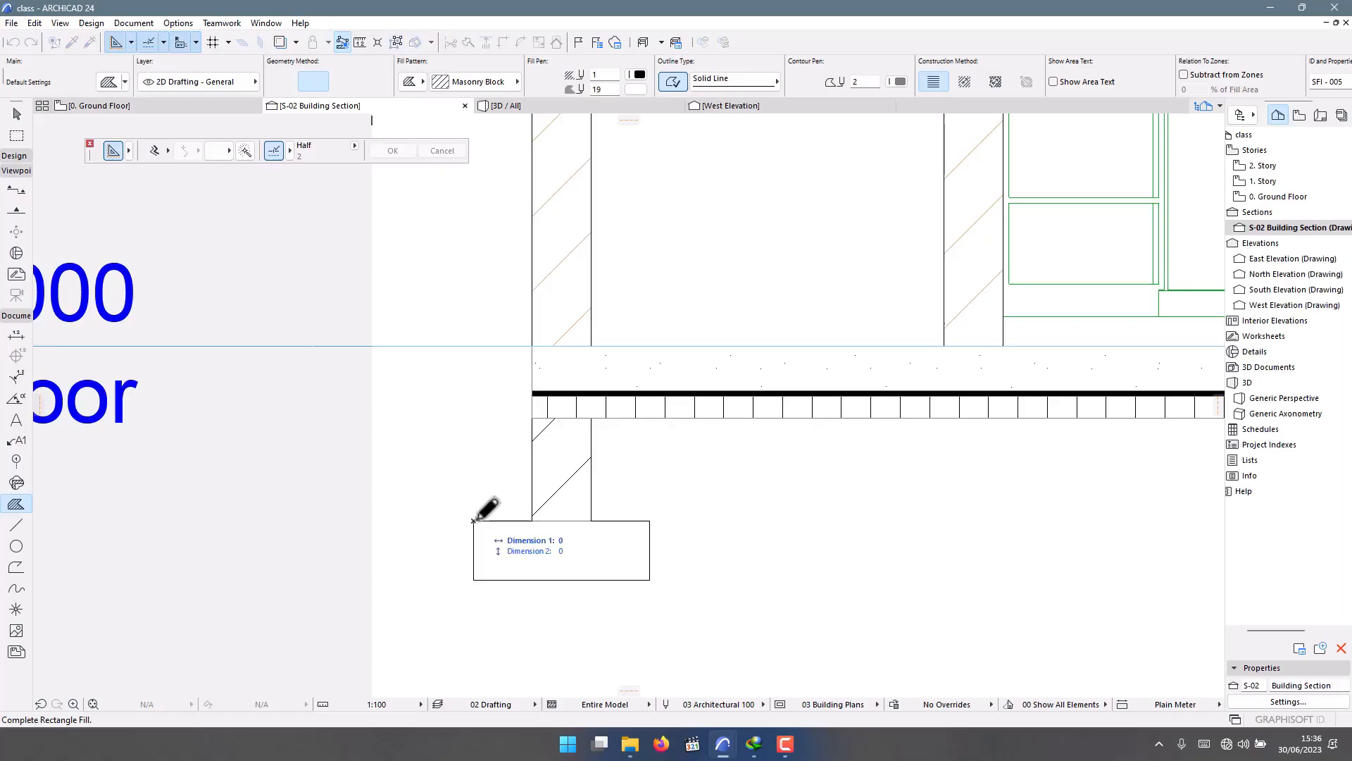
left_click(650, 579)
key("Escape")
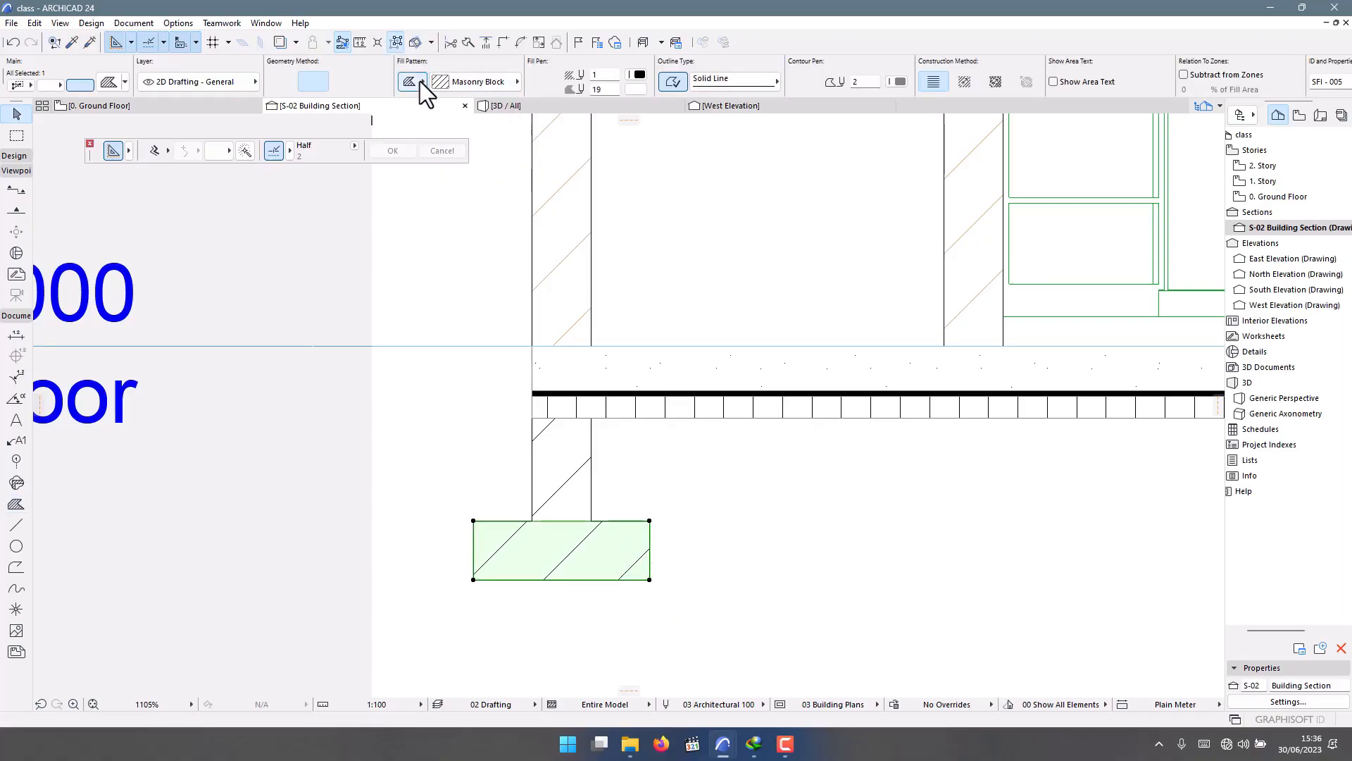
left_click(467, 81)
left_click(758, 310)
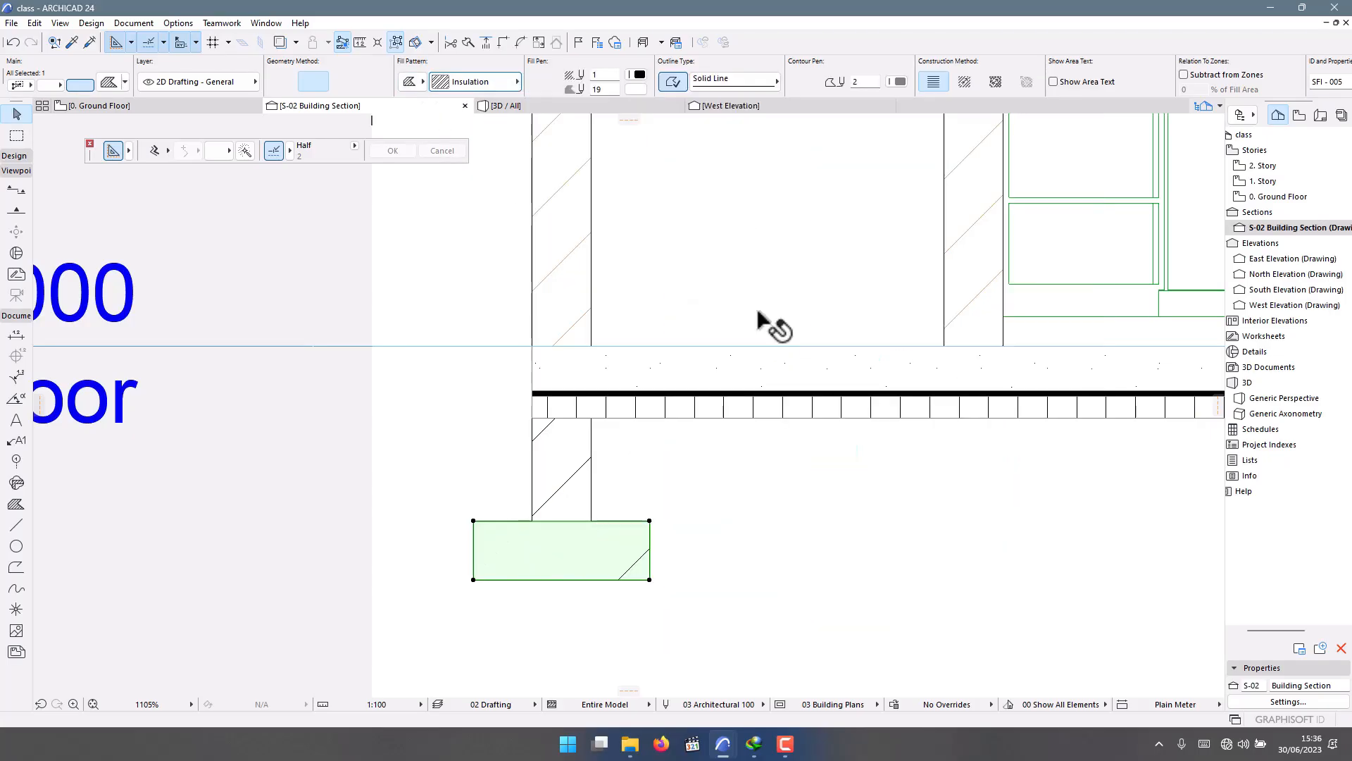
left_click(504, 82)
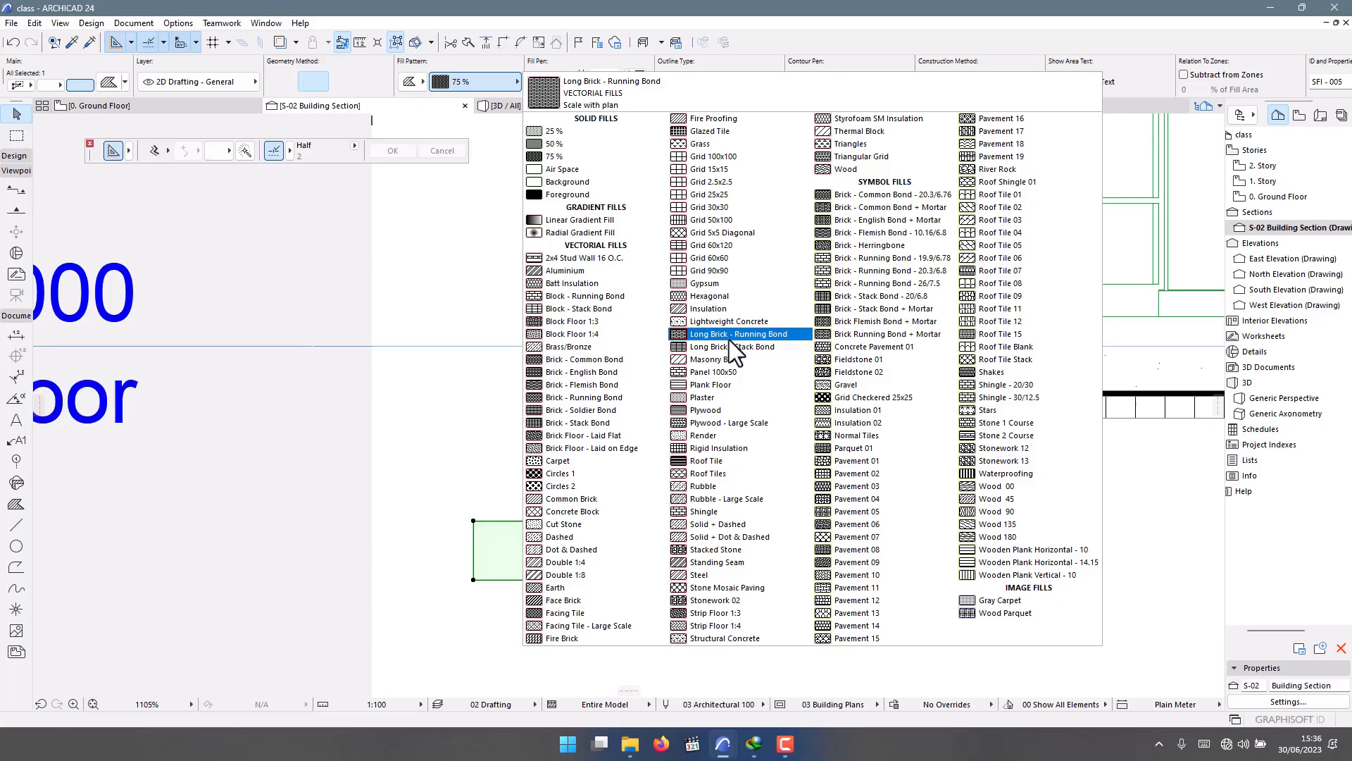
left_click(727, 310)
Change the footing fill's pattern to Lightweight Concrete and deselect it.
left_click(506, 83)
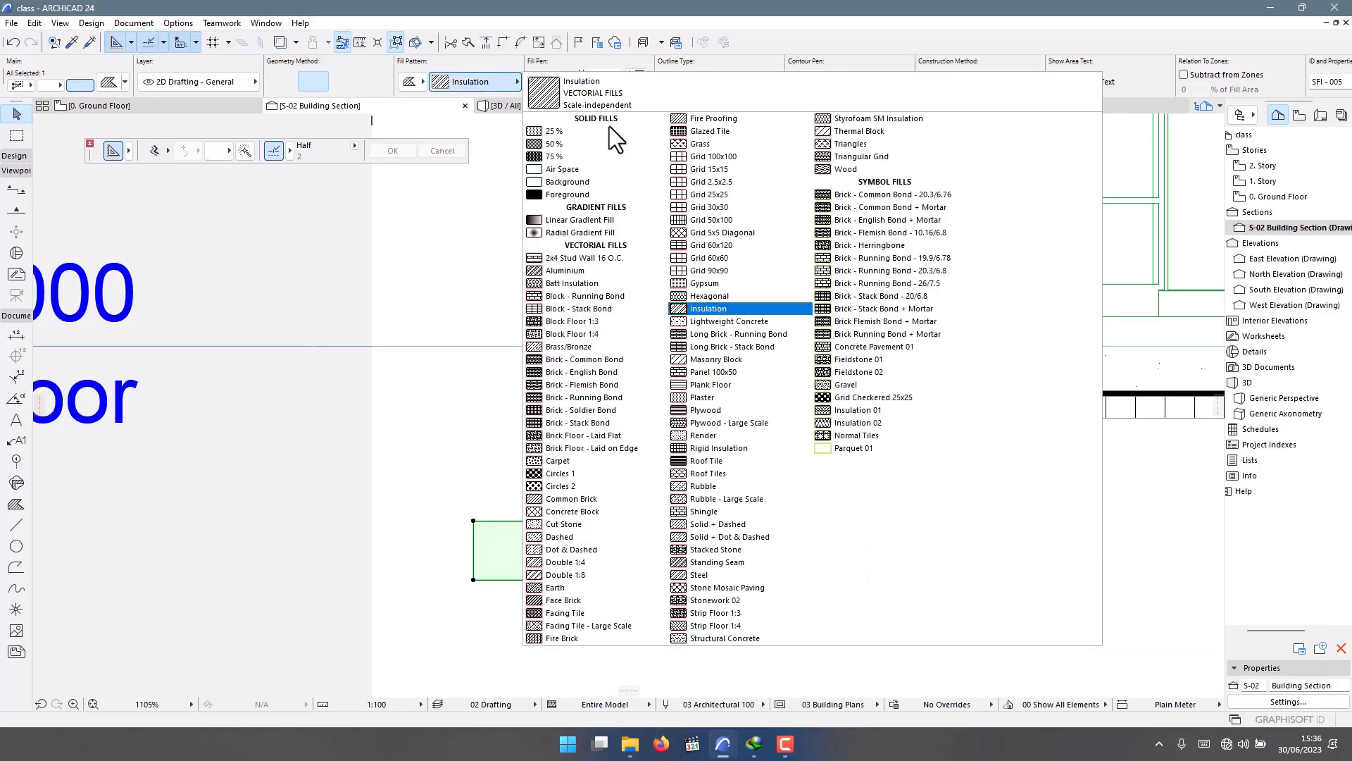
left_click(736, 320)
key("Escape")
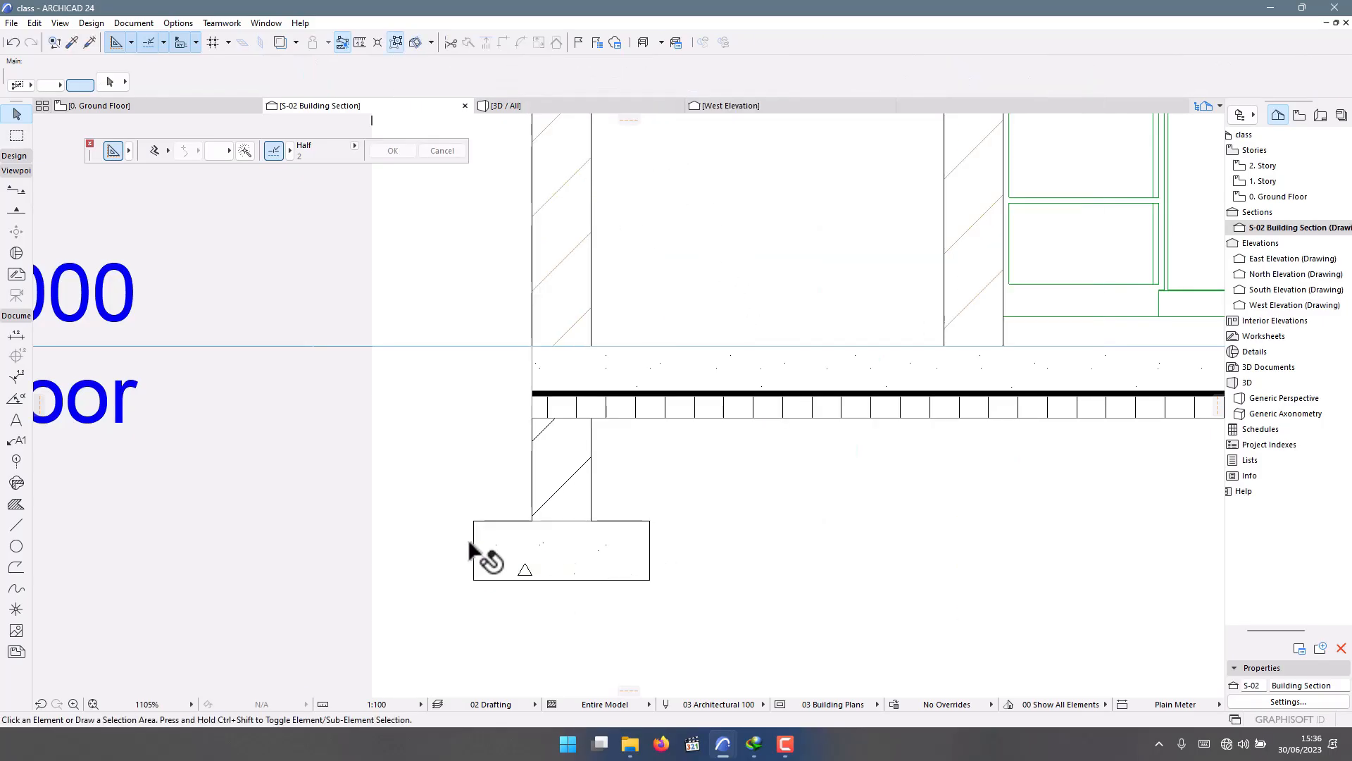
Select the left foundation wall and footing together, including both fills and their outline lines.
scroll(395, 521, "down", 7)
scroll(398, 521, "up", 5)
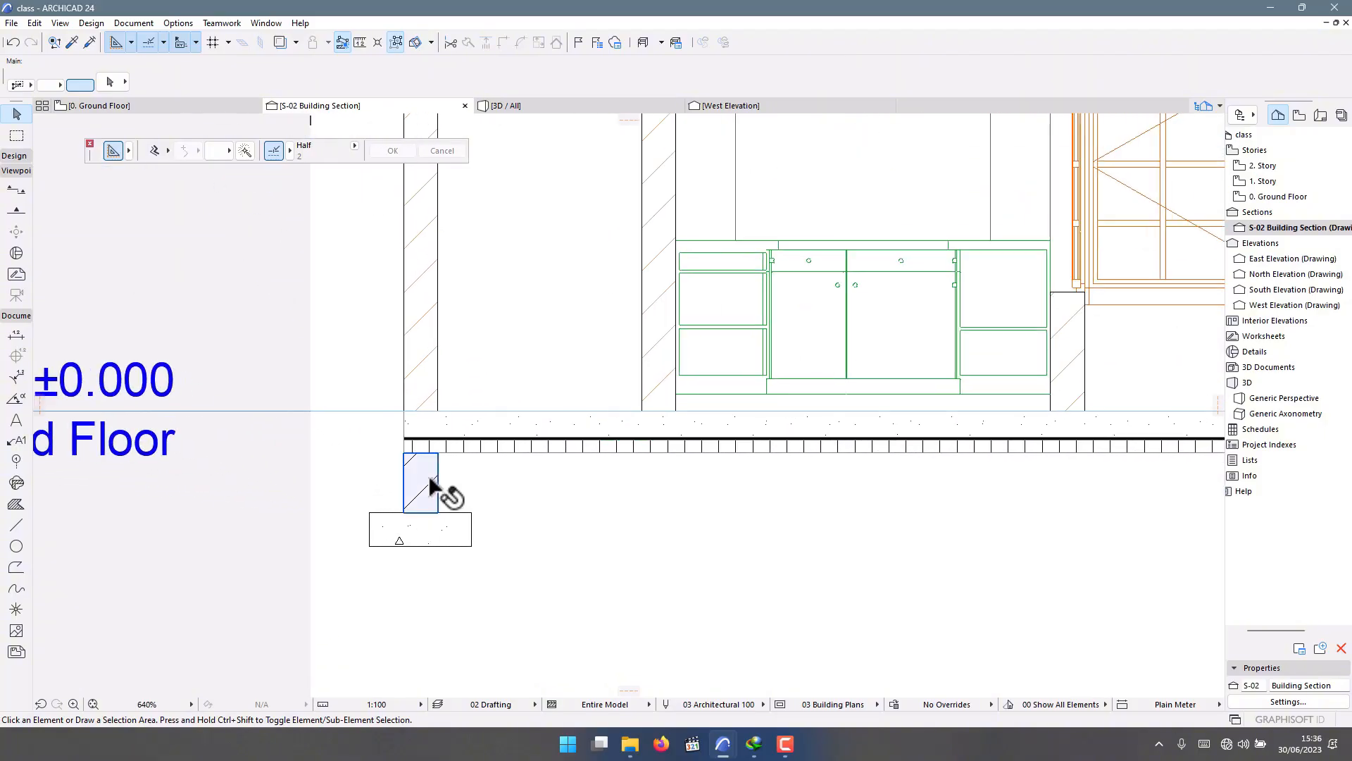
left_click(431, 489)
left_click(435, 529, "shift")
scroll(434, 536, "up", 3)
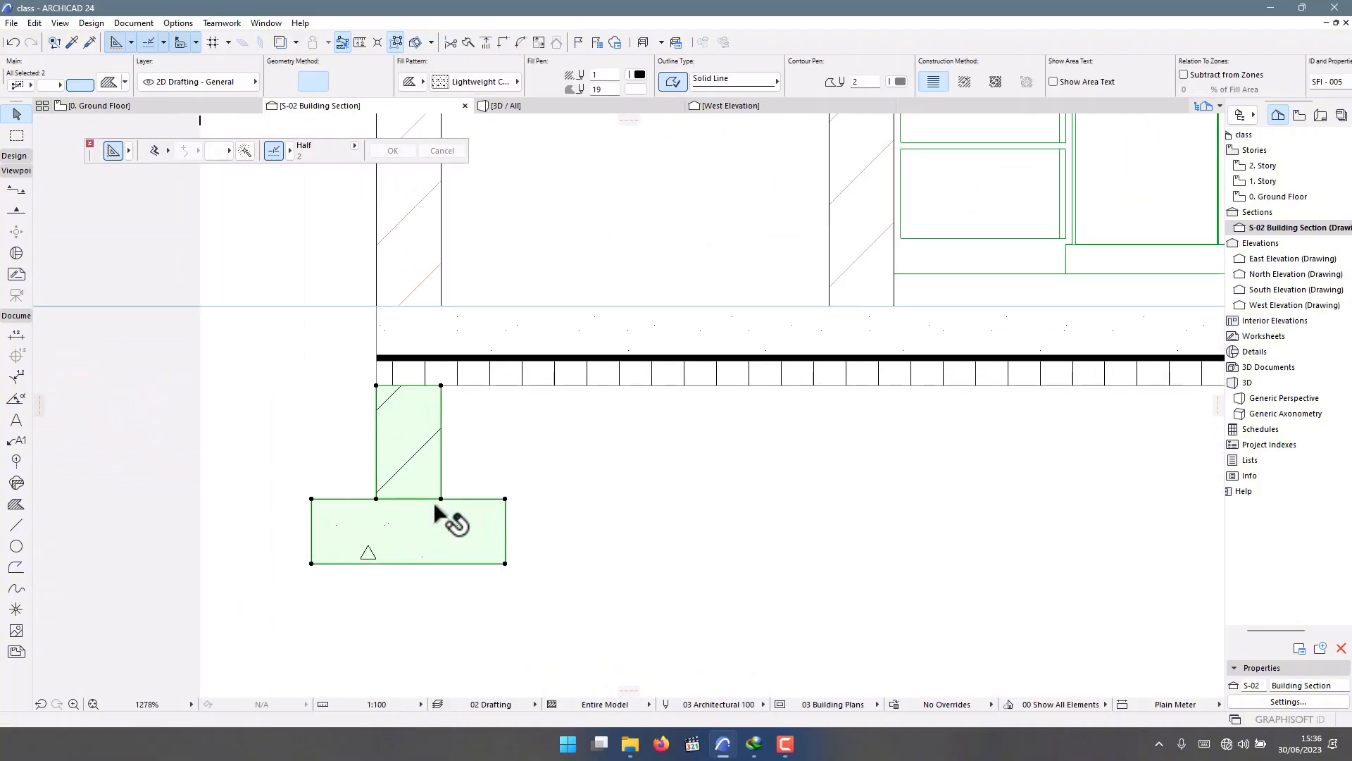
left_click(441, 437)
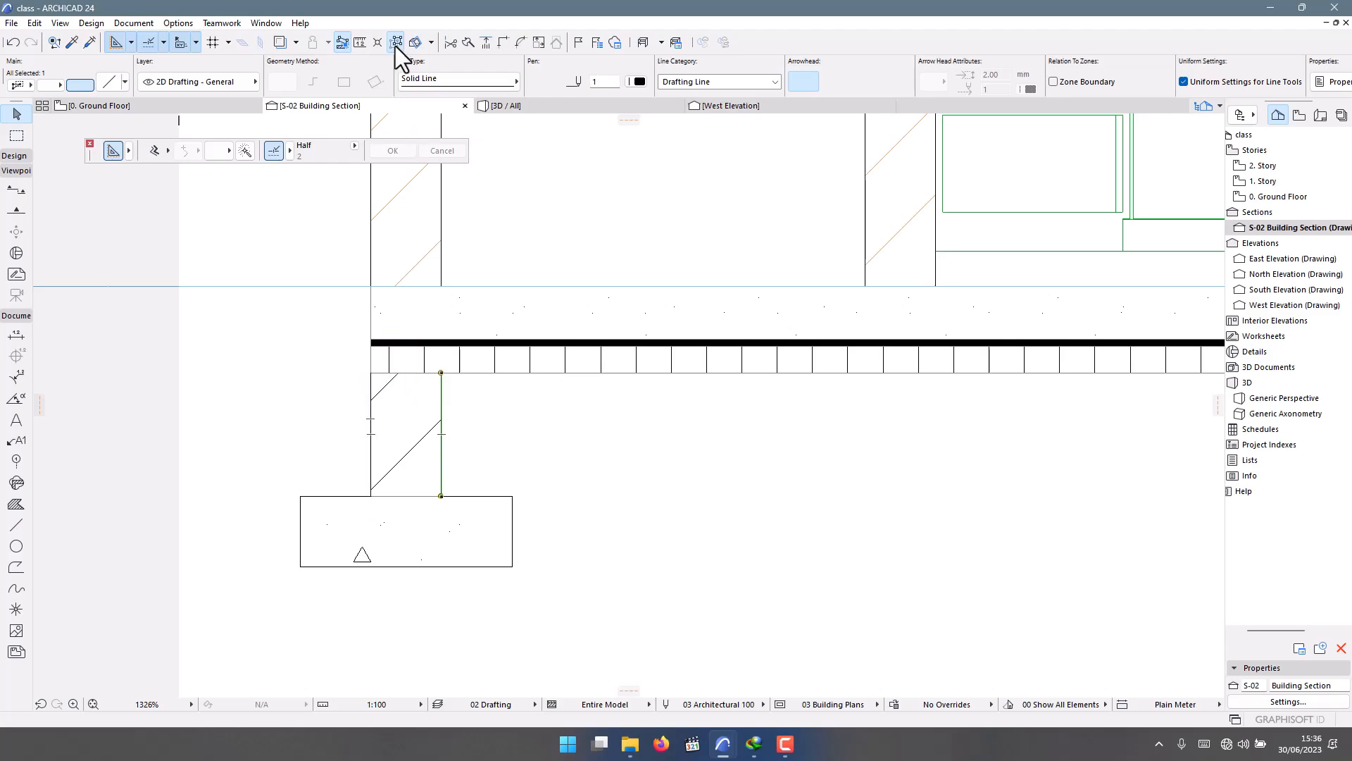
left_click(441, 448, "shift")
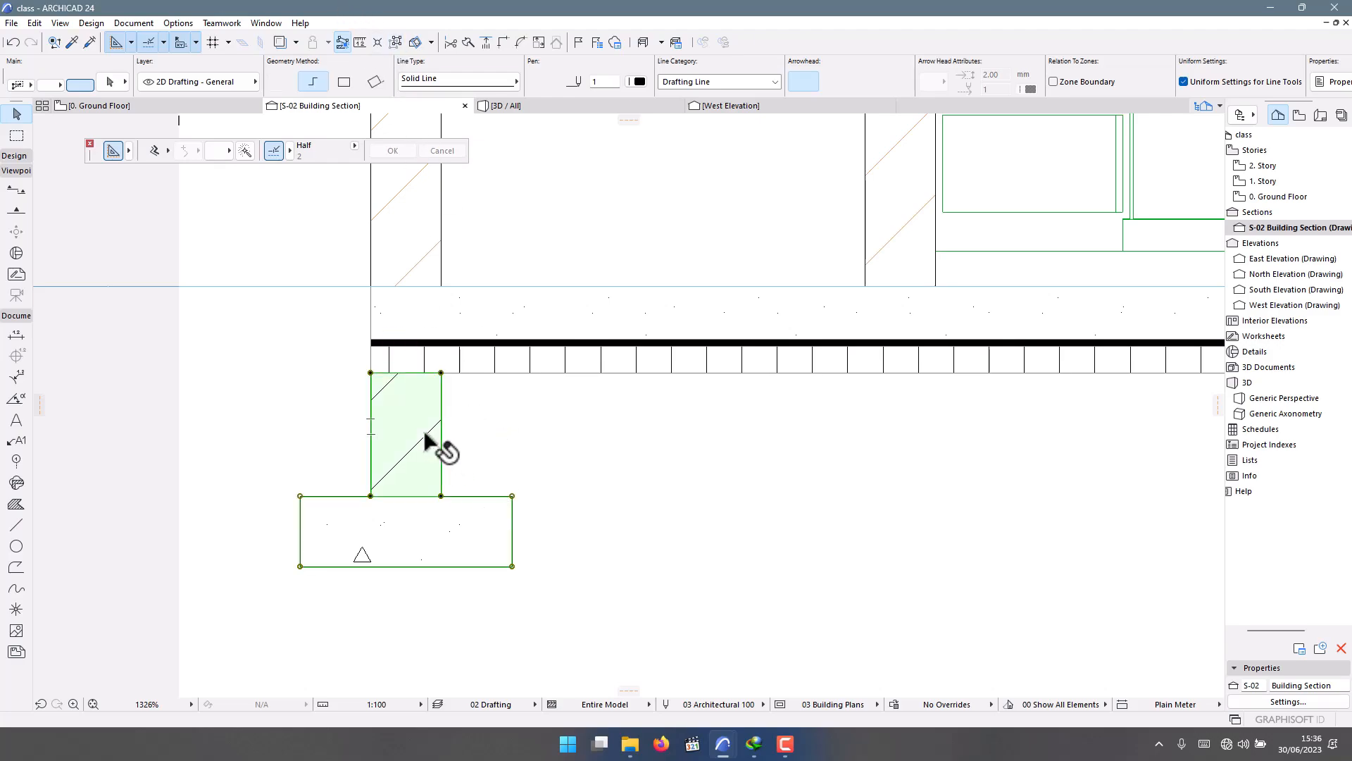
left_click(445, 550, "shift")
Drag a copy of the foundation from the wall's upper-right corner to the lower-right corner of the slab layers.
key("ctrl+shift+d")
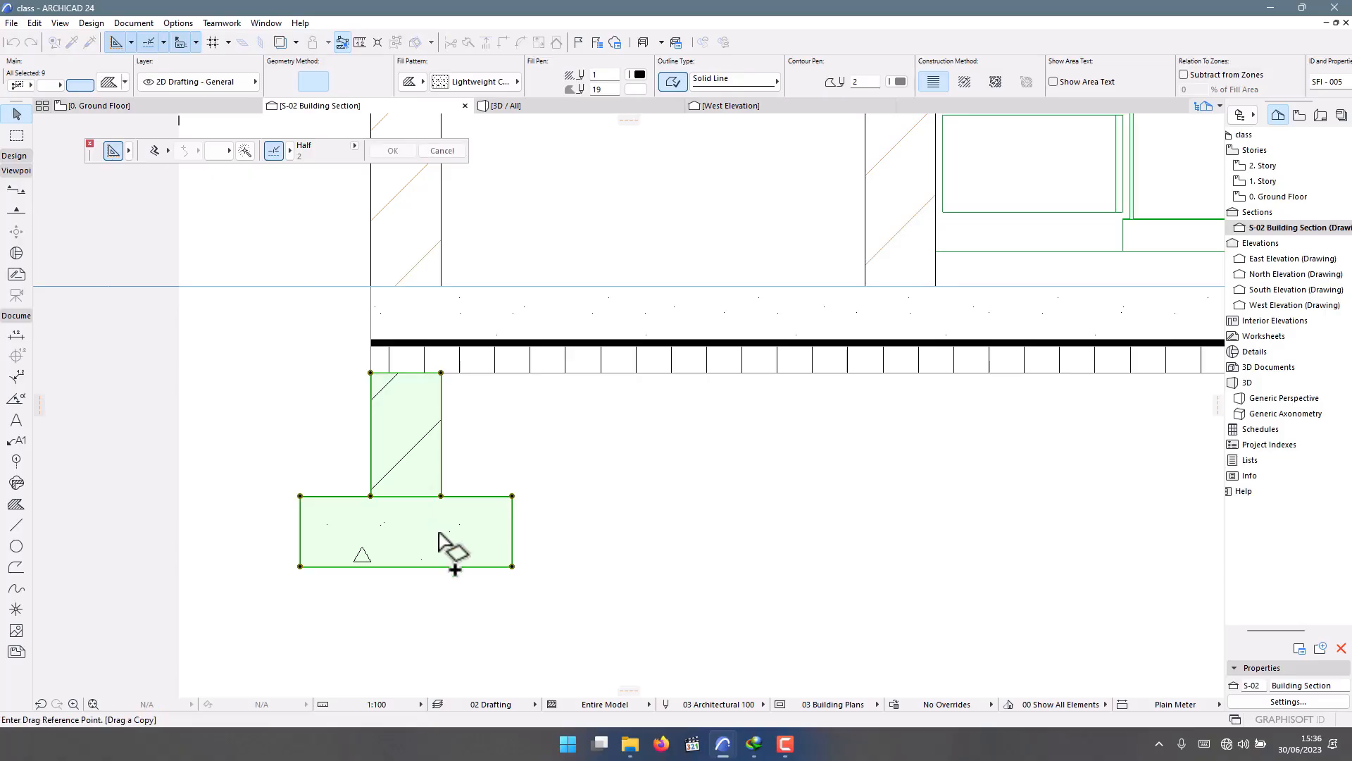
scroll(436, 525, "down", 3)
left_click(439, 435)
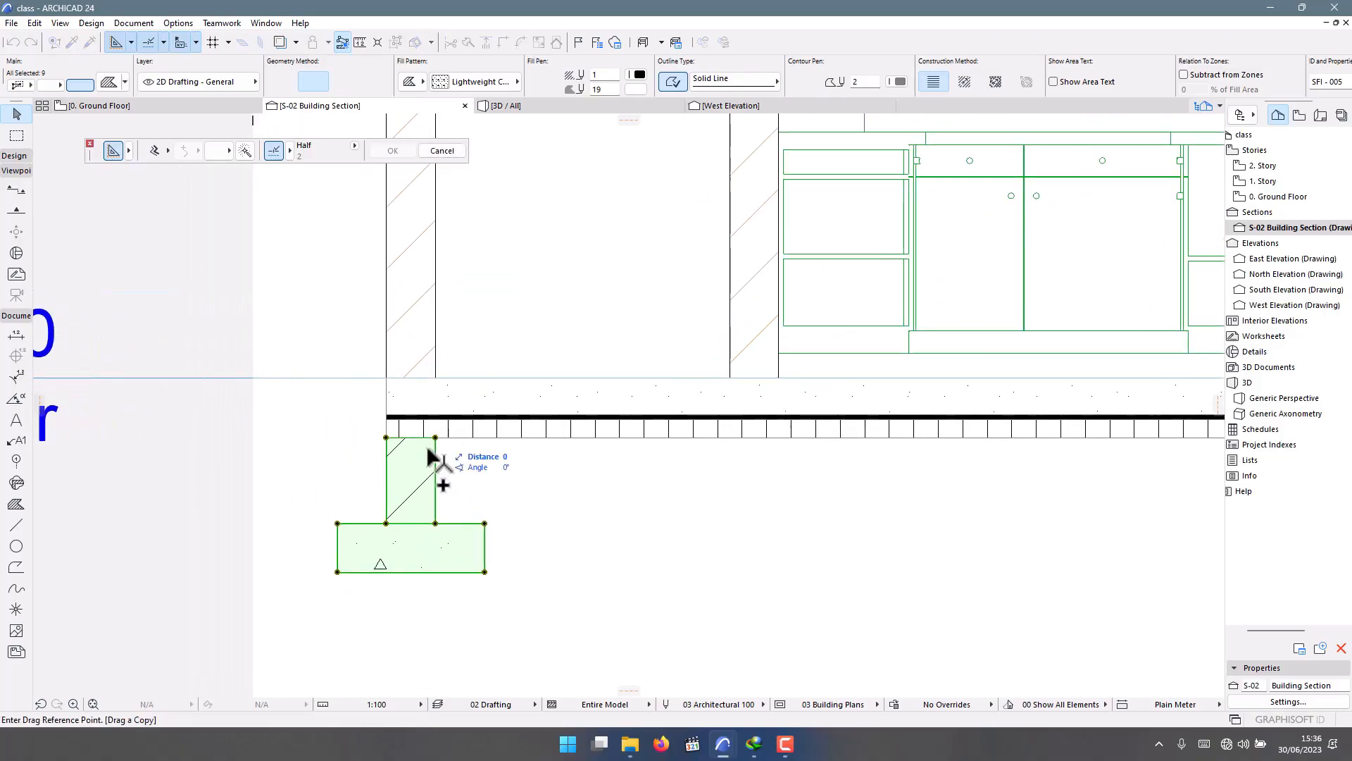
scroll(447, 440, "down", 3)
scroll(867, 443, "down", 2)
scroll(848, 462, "up", 5)
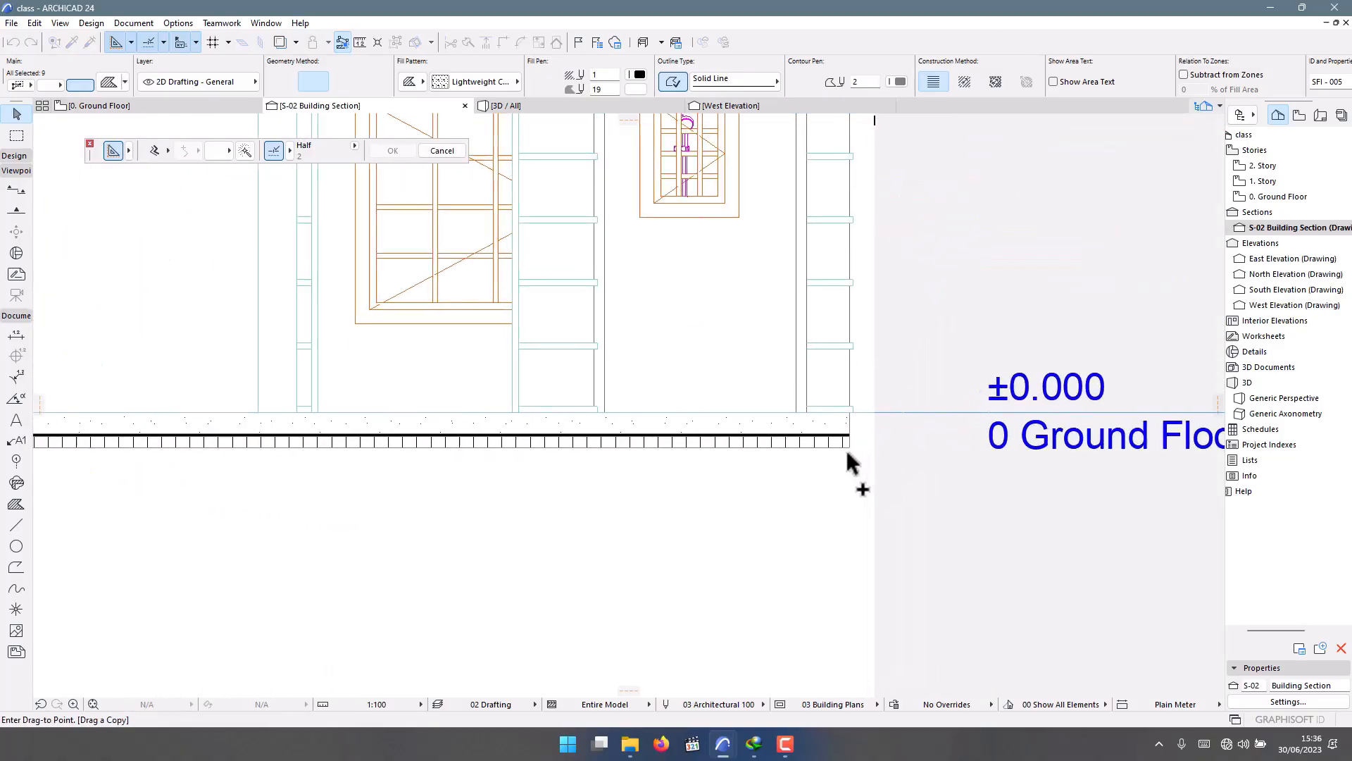
scroll(843, 468, "down", 4)
scroll(838, 467, "up", 1)
scroll(845, 472, "up", 4)
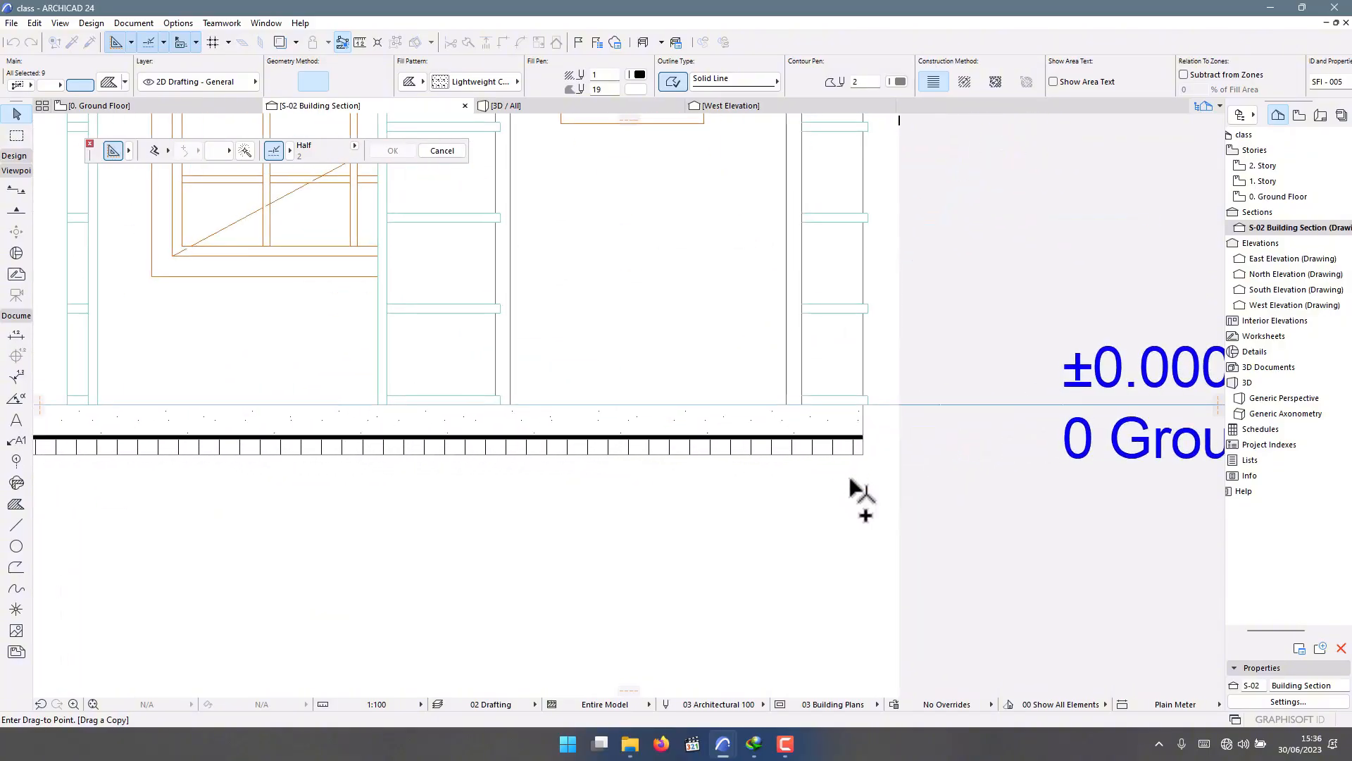
left_click(877, 428)
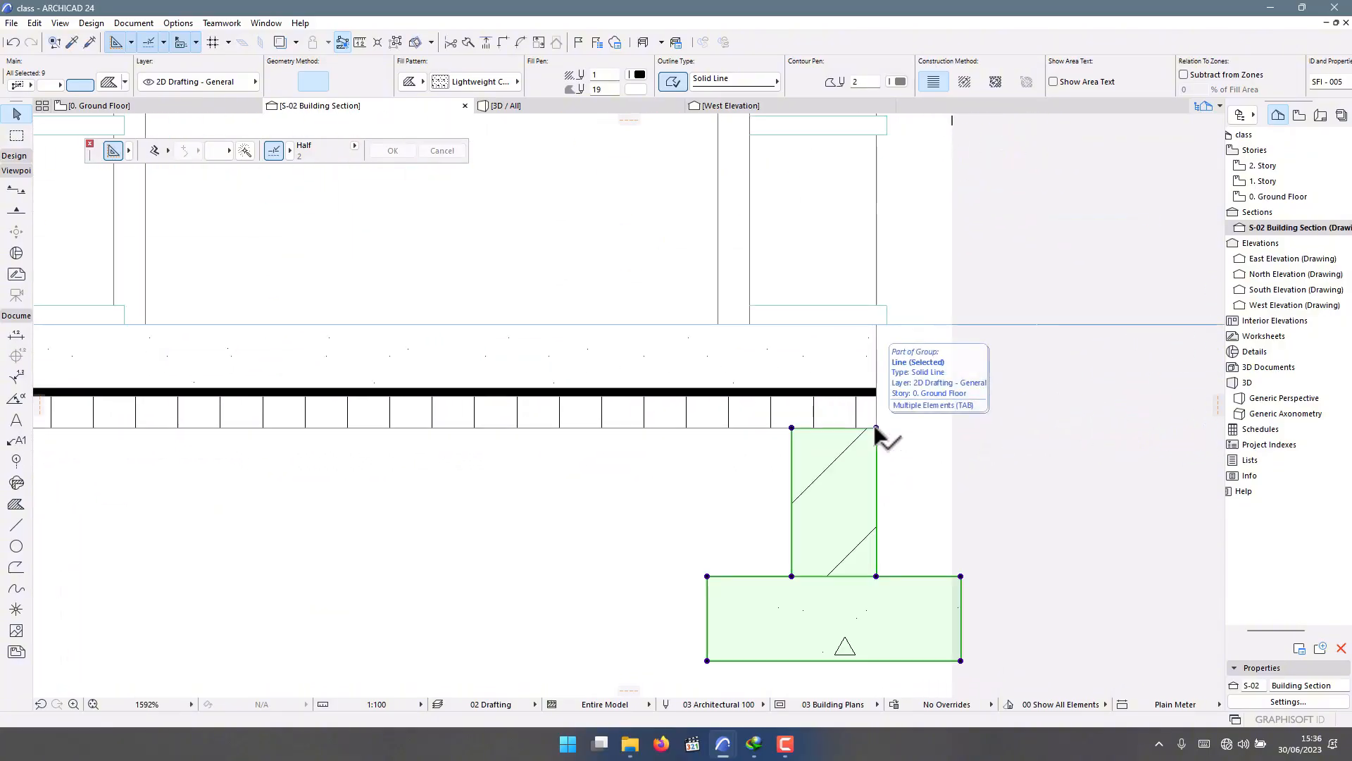
Drag another foundation copy beneath the wall between the kitchen cabinets and the large window, aligned with its right edge.
scroll(898, 493, "down", 3)
scroll(488, 446, "down", 4)
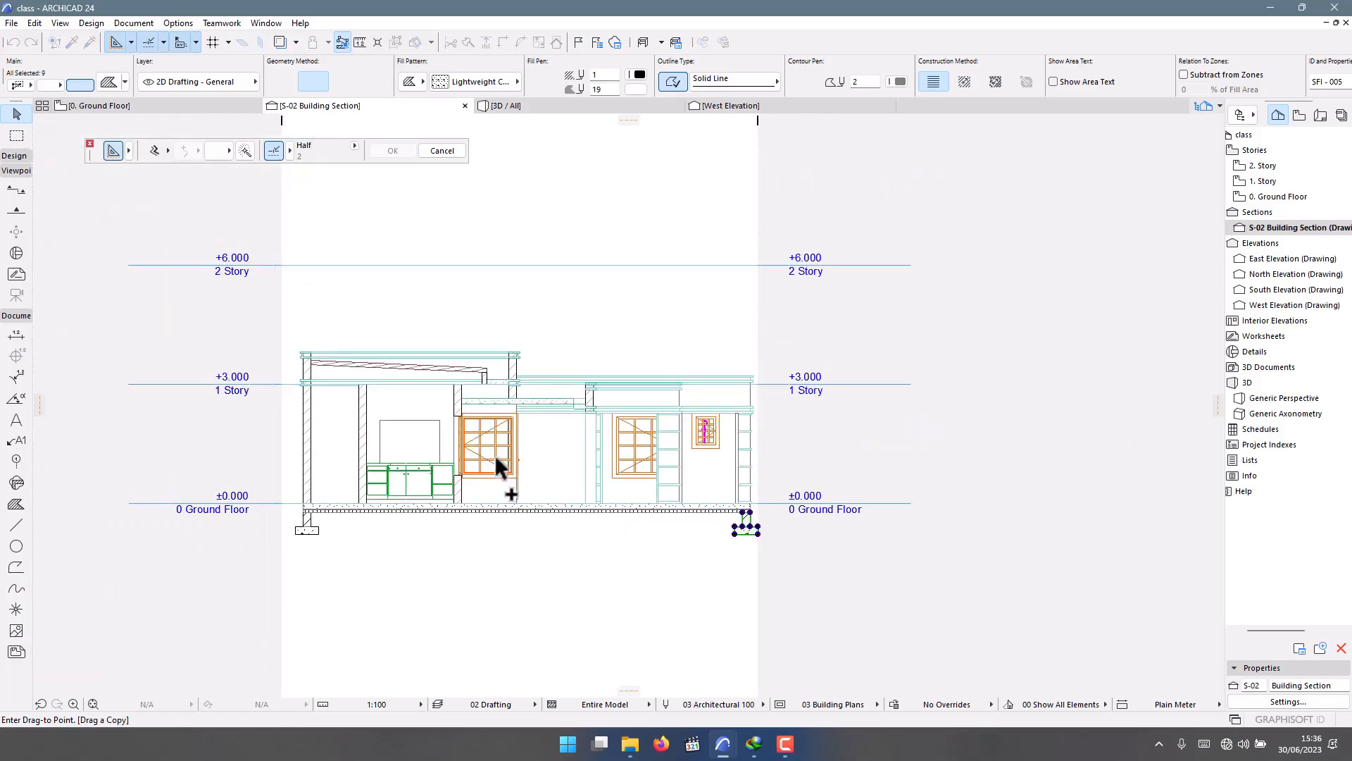
scroll(426, 524, "up", 5)
scroll(432, 509, "up", 1)
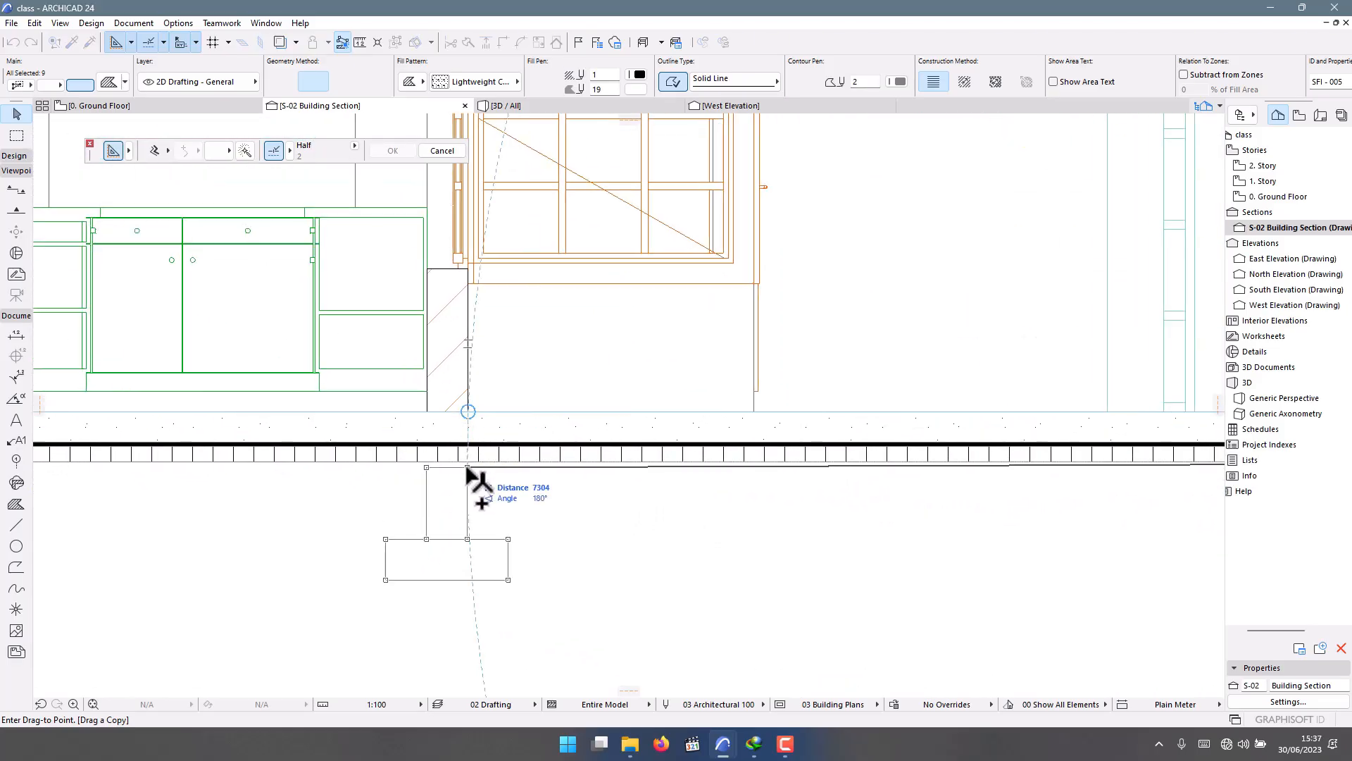
scroll(466, 471, "up", 1)
scroll(466, 470, "up", 3)
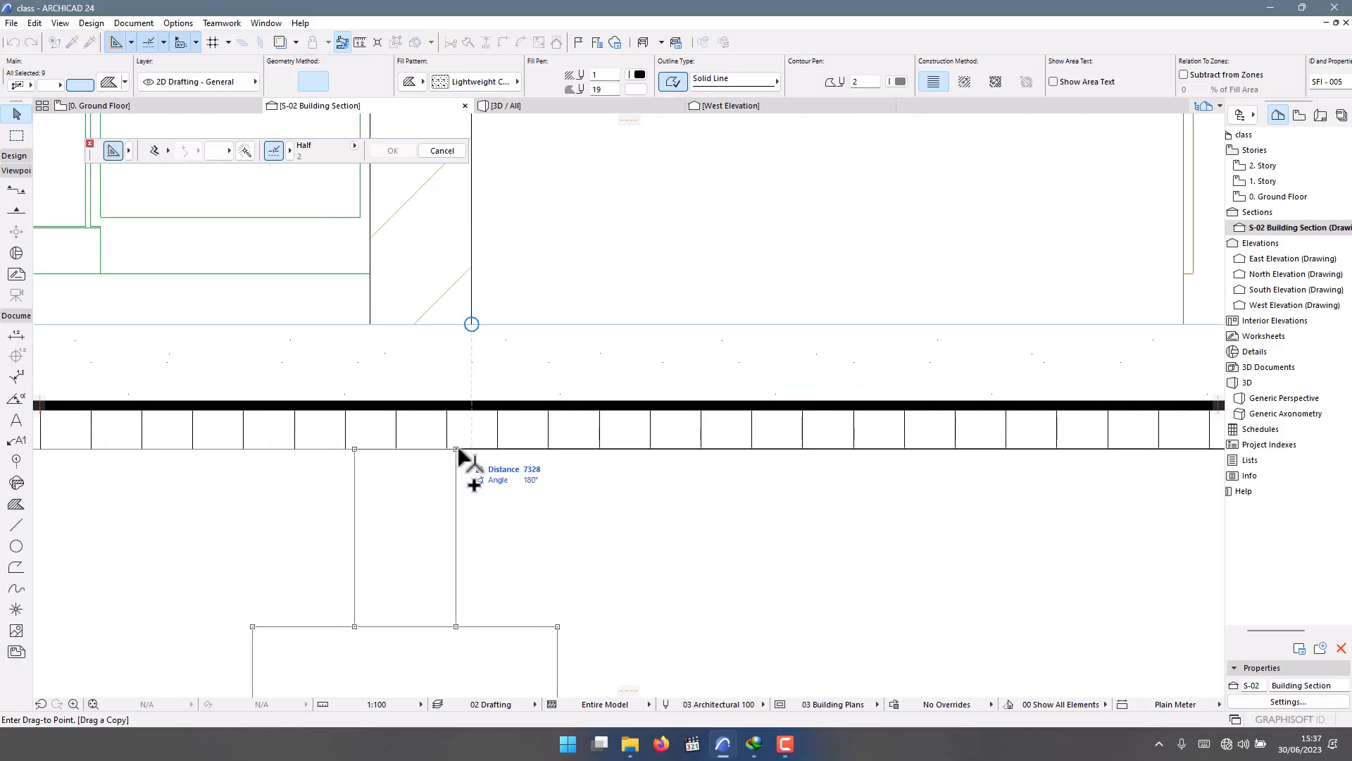
left_click(476, 459)
scroll(474, 457, "down", 5)
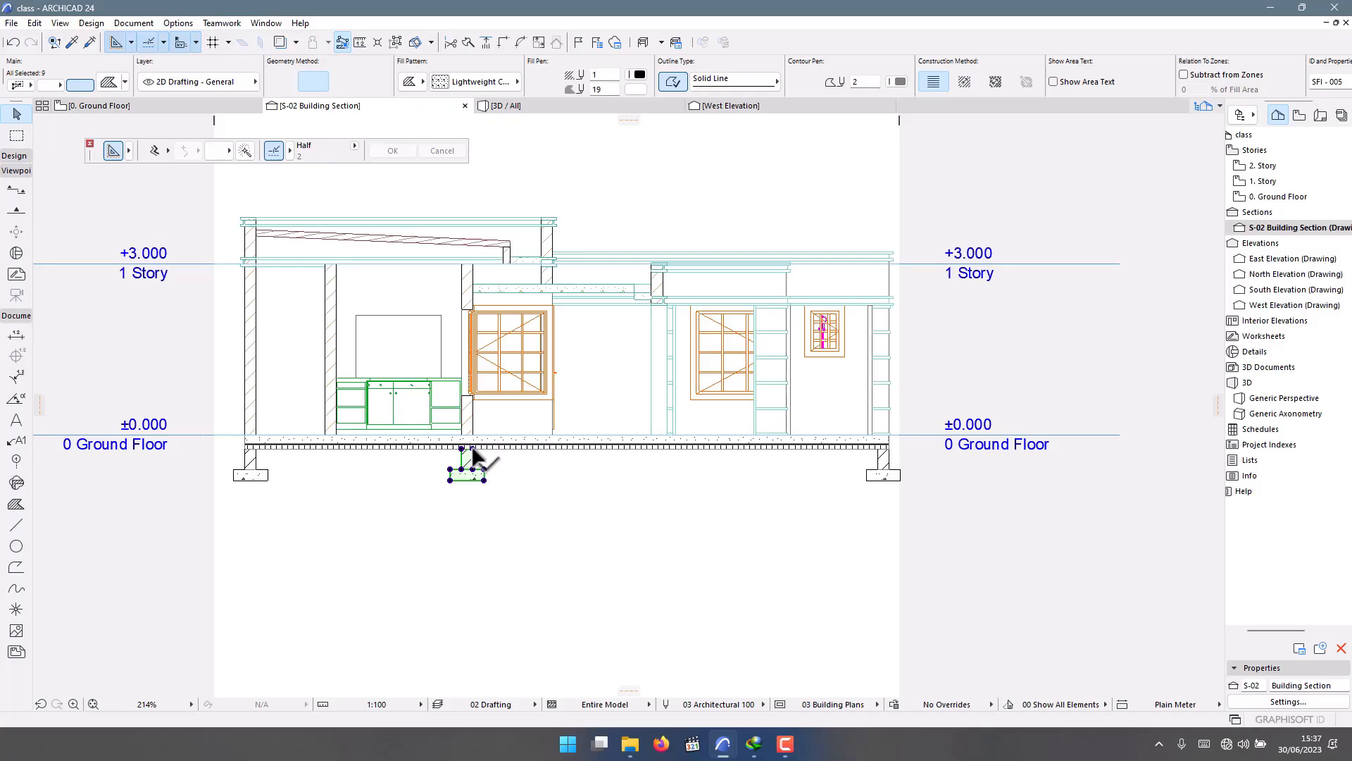
Drag a copy of that foundation to the slab underside, in line with the upper wall's edge at the first large window's right side.
scroll(475, 460, "up", 3)
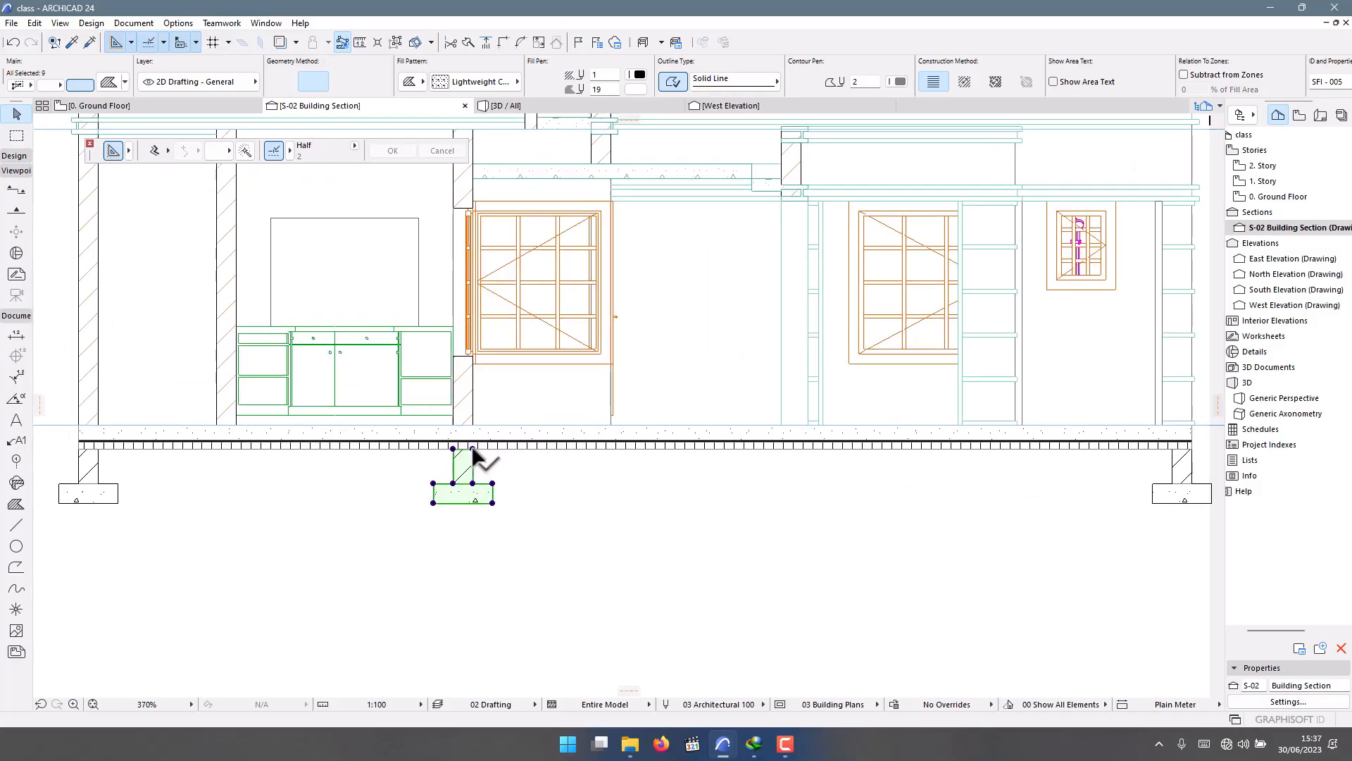
key("ctrl+shift+d")
left_click(472, 449)
scroll(528, 537, "down", 5)
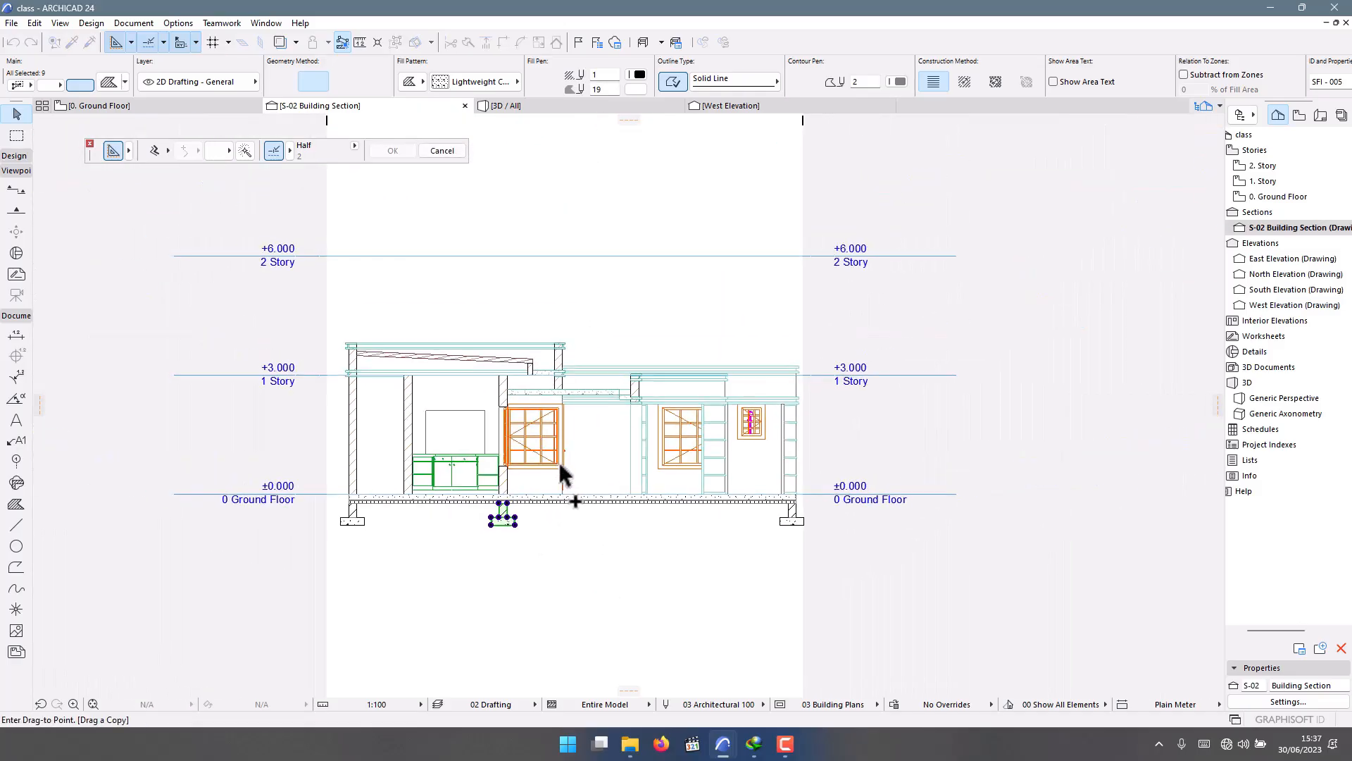
scroll(558, 405, "up", 3)
scroll(560, 383, "up", 2)
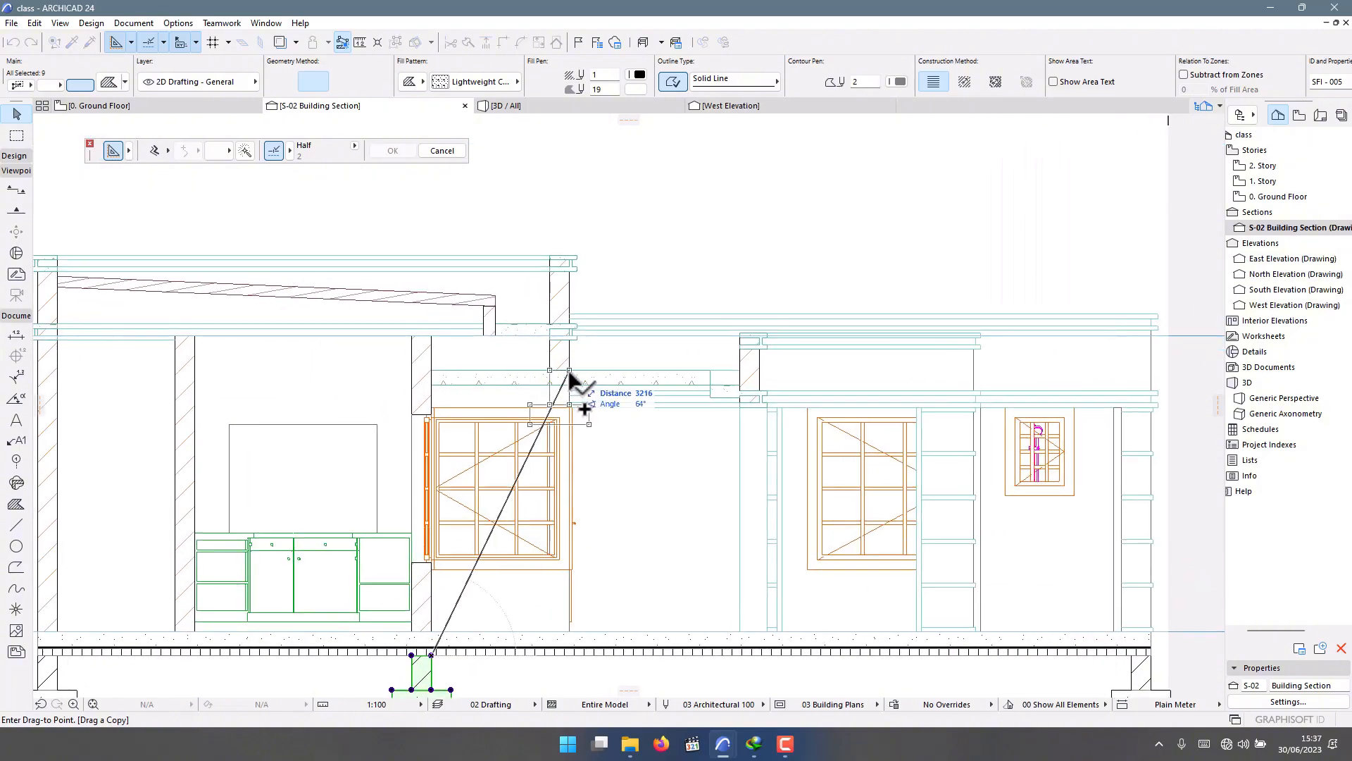
scroll(571, 381, "down", 2)
scroll(578, 537, "up", 6)
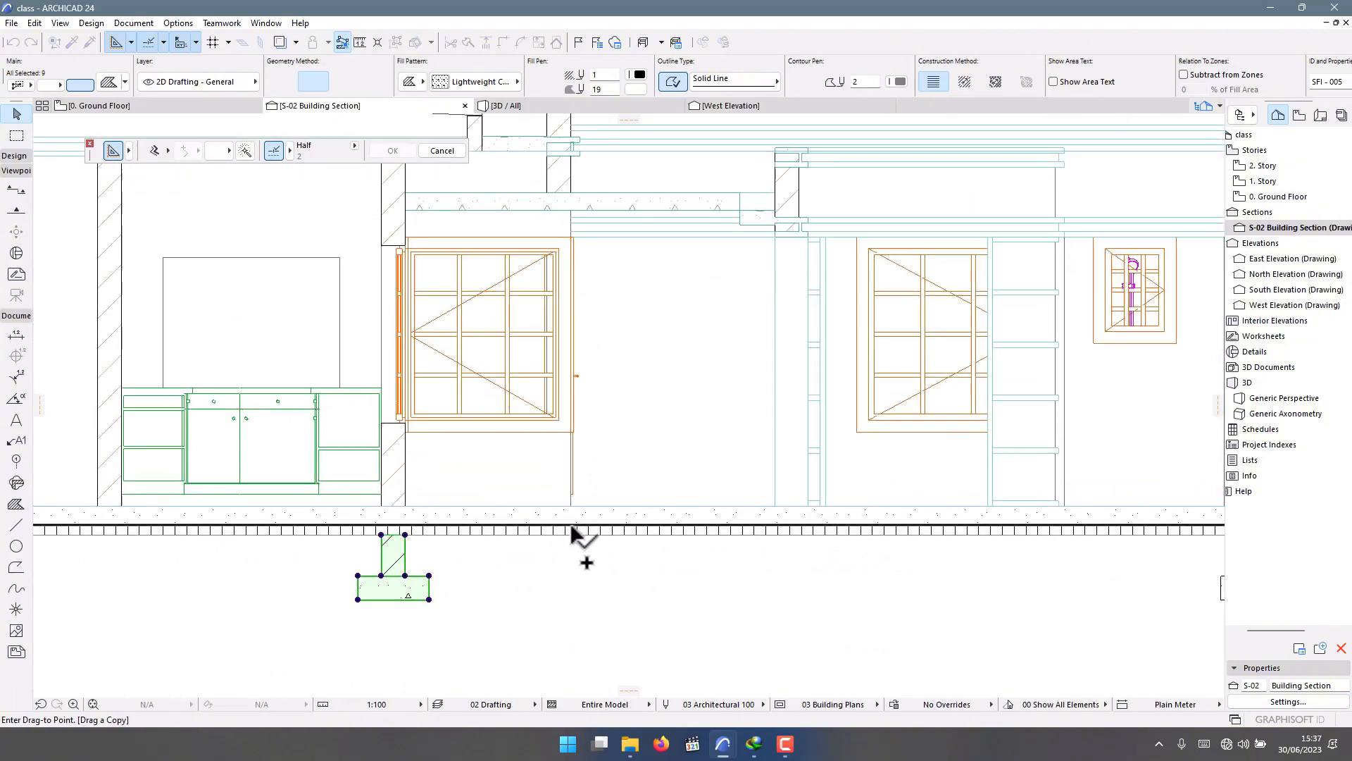
left_click(573, 537)
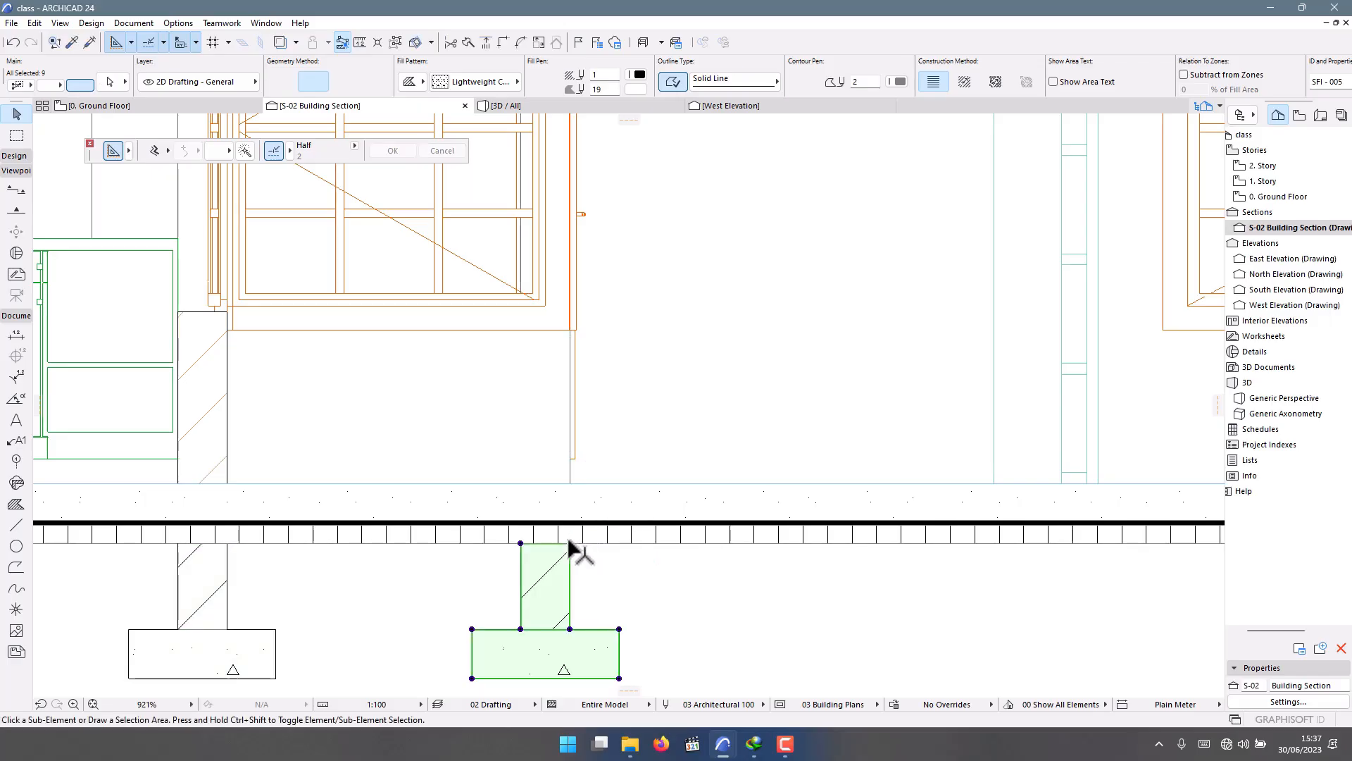
Drag a foundation copy to the slab underside below the short wall at the lower roof slab's right end, and deselect it.
key("ctrl+shift+d")
left_click(570, 542)
scroll(416, 374, "down", 4)
scroll(676, 317, "down", 2)
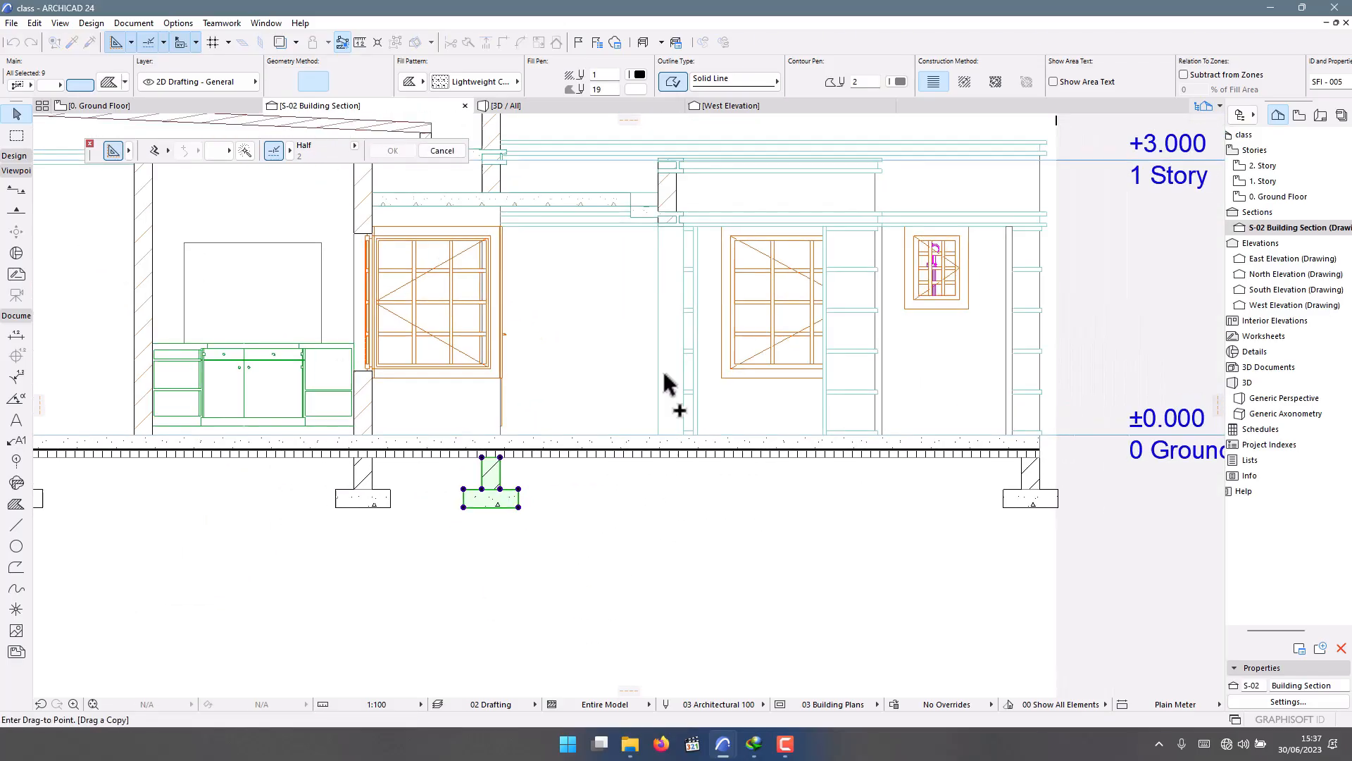
scroll(679, 266, "up", 4)
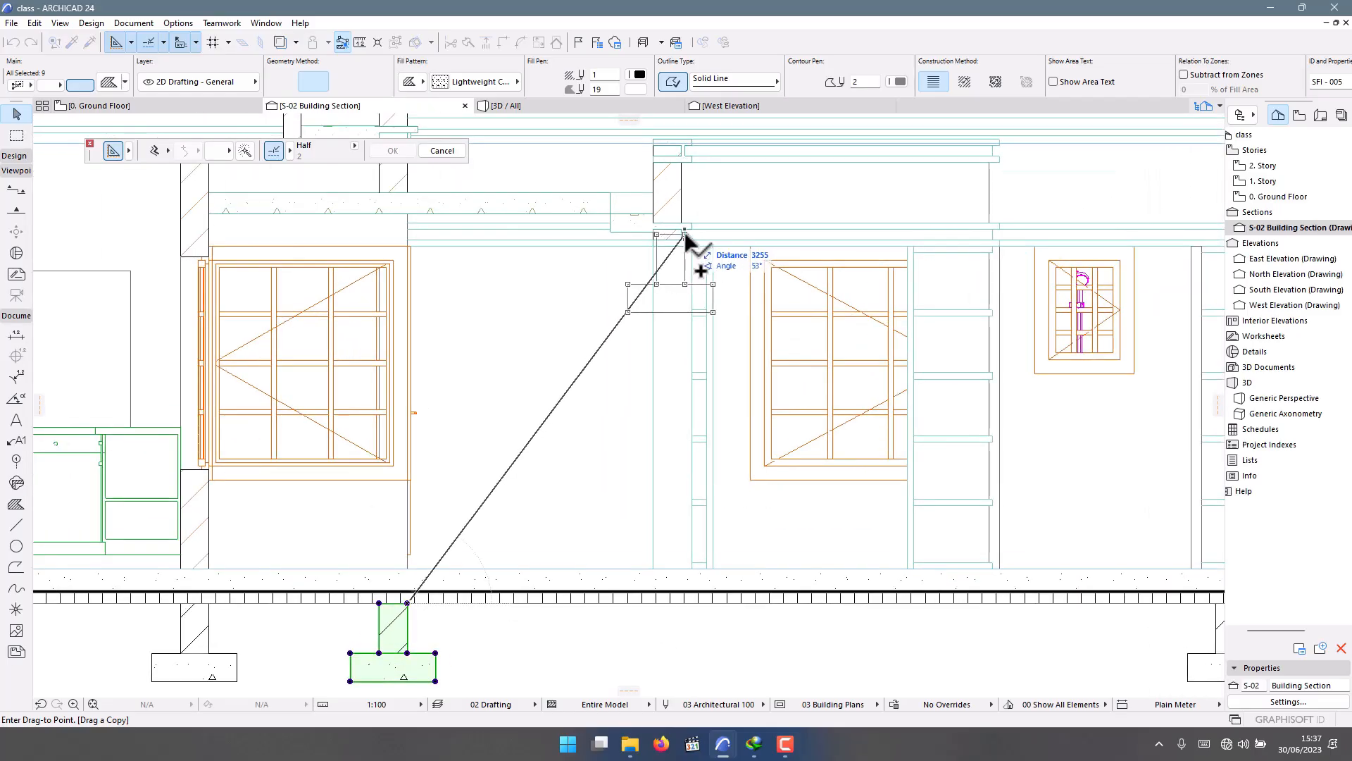
scroll(687, 235, "up", 3)
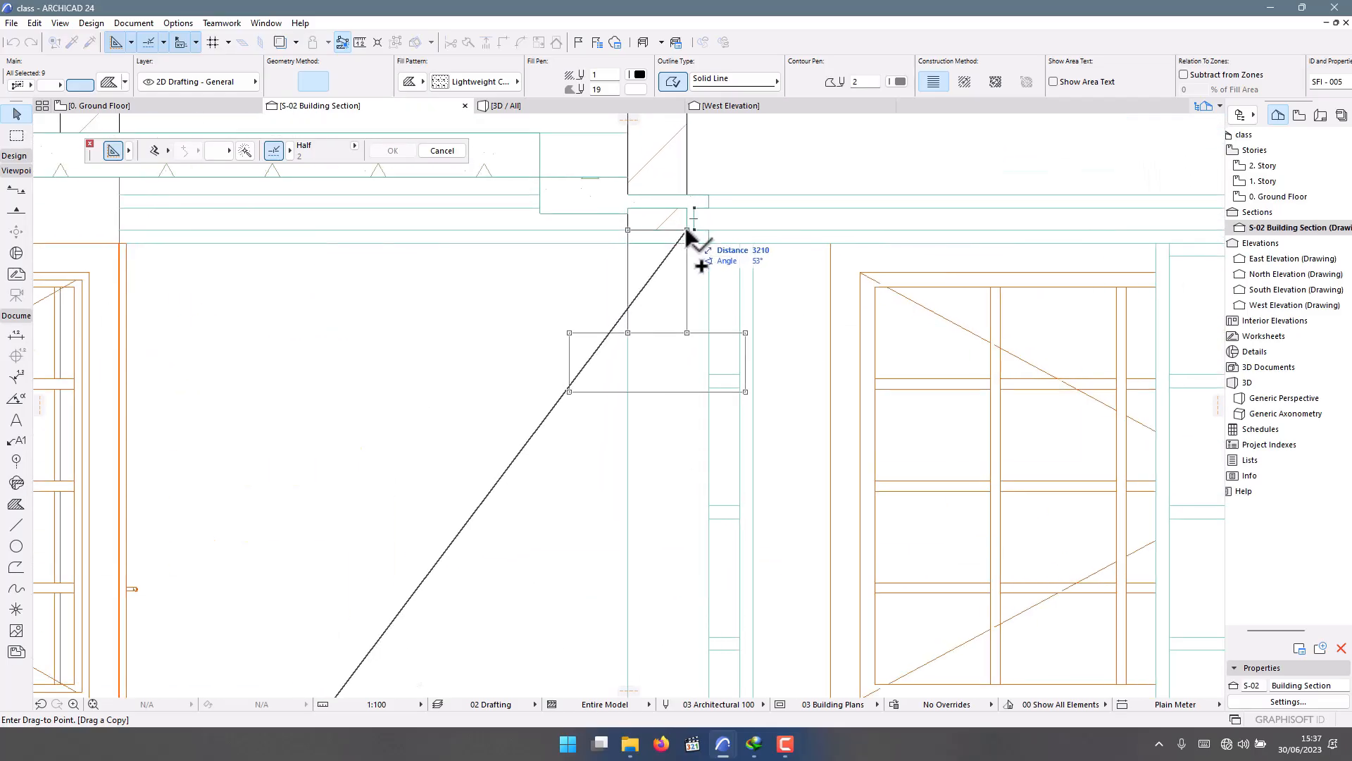
scroll(685, 222, "down", 3)
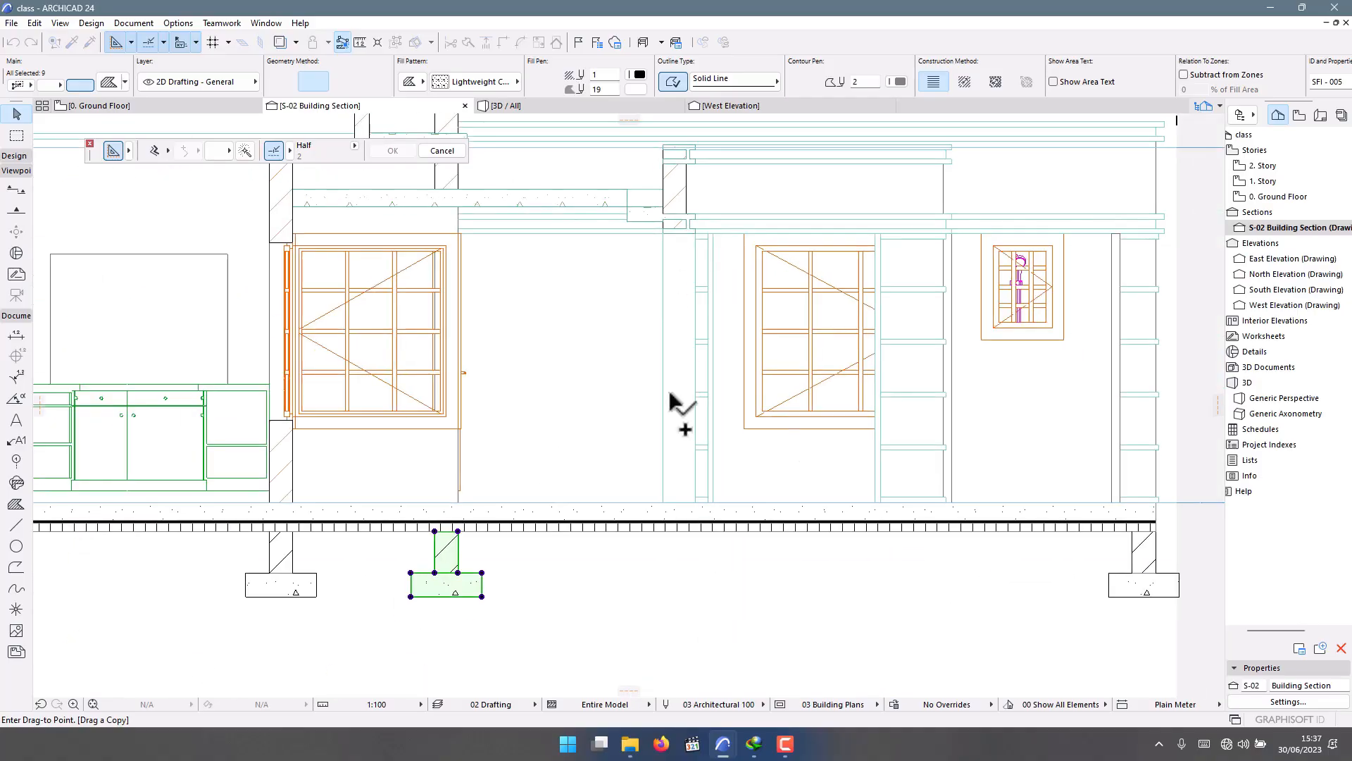
scroll(690, 535, "up", 2)
scroll(687, 534, "up", 1)
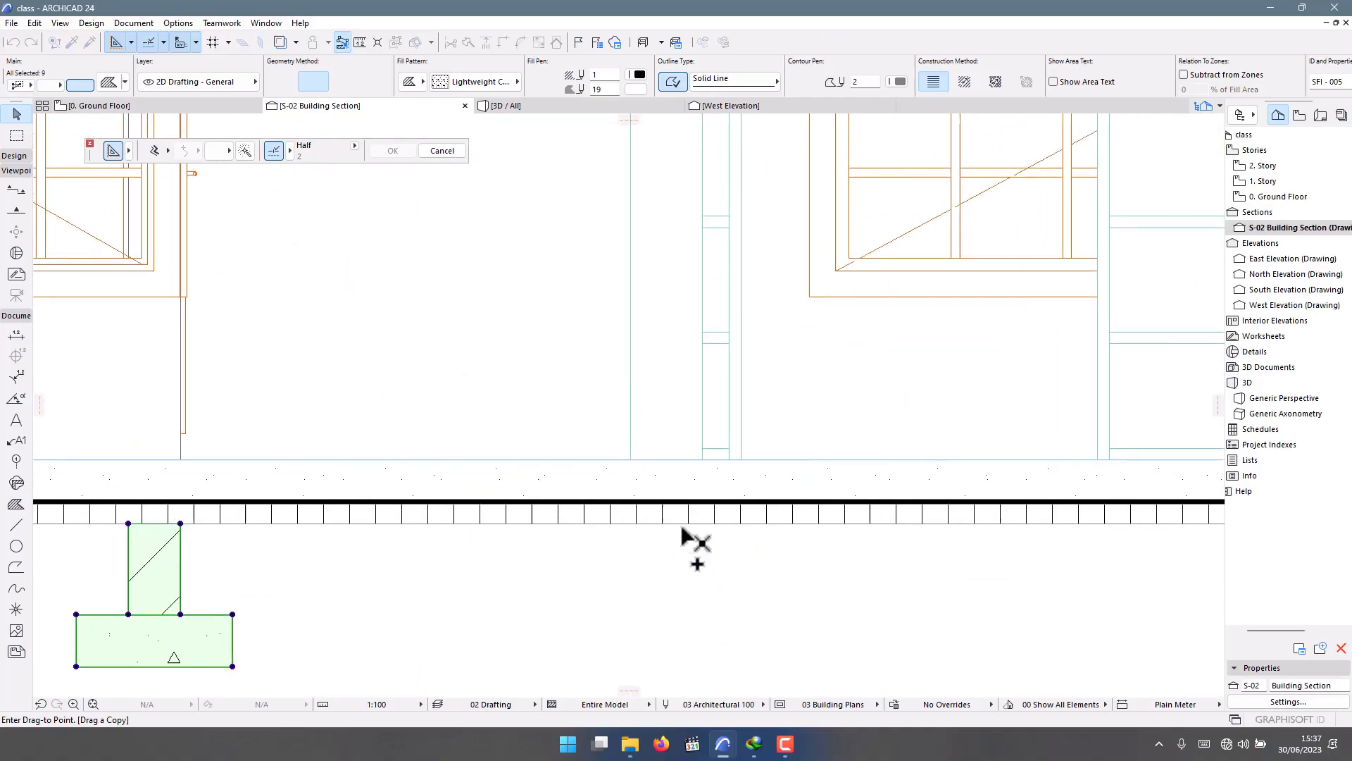
scroll(695, 537, "up", 2)
left_click(682, 525)
scroll(634, 534, "down", 4)
scroll(539, 530, "down", 5)
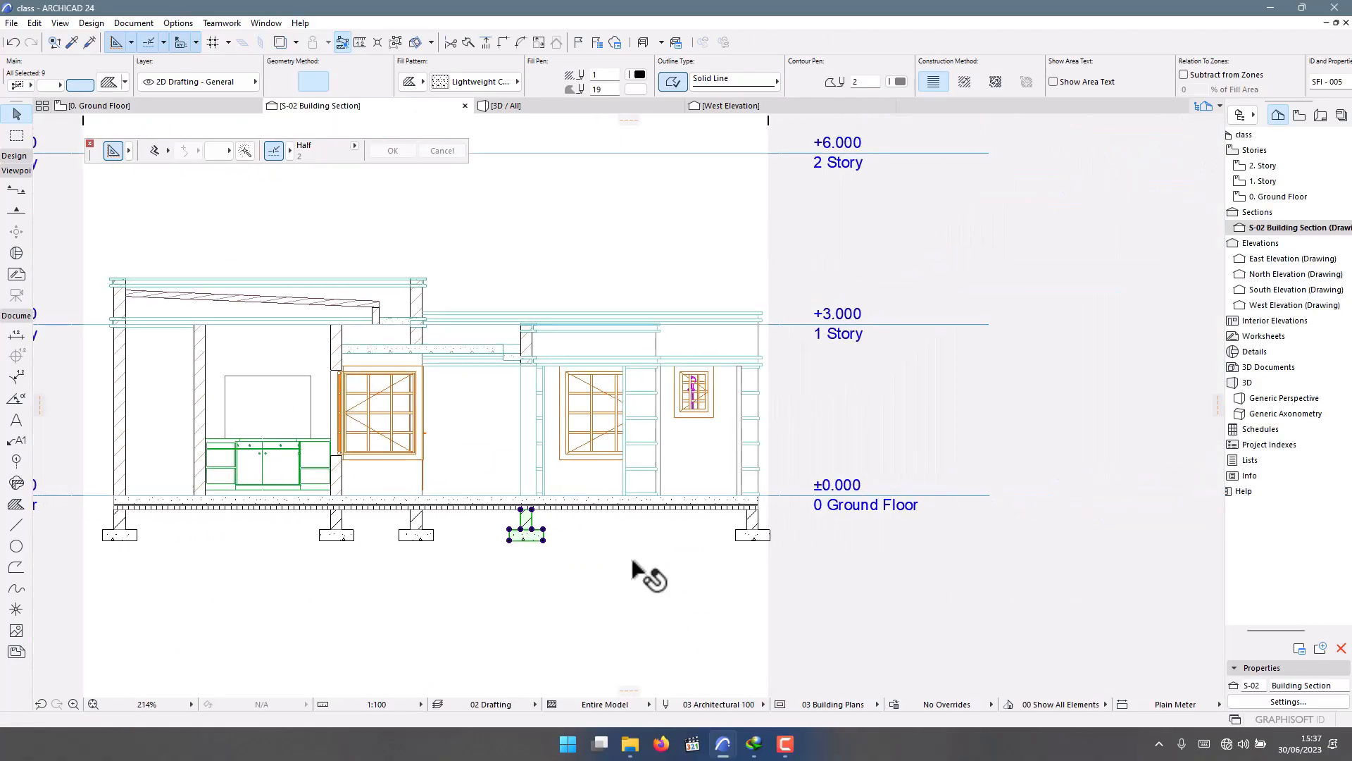
left_click(504, 645)
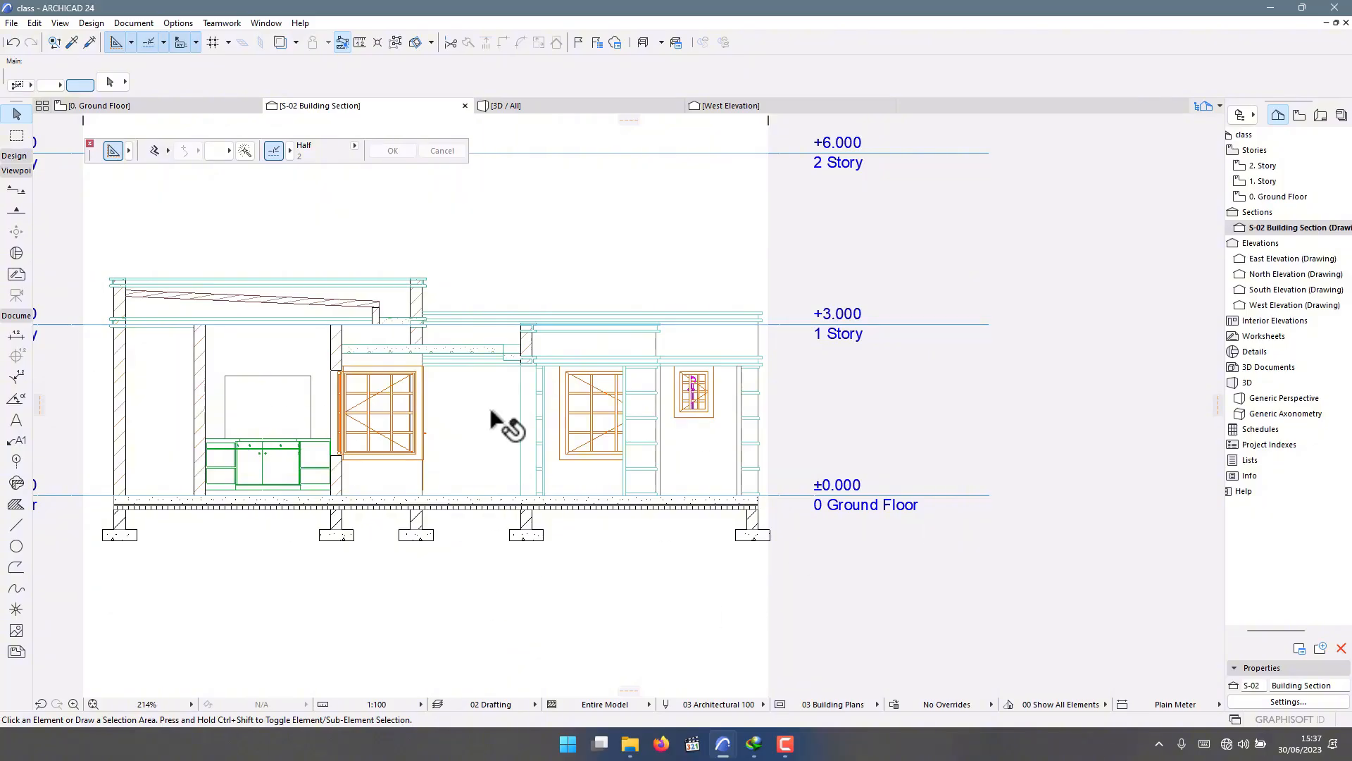
Examine the slab layers, the left foundation wall and footing, and the walls above the copied foundations.
scroll(246, 493, "up", 5)
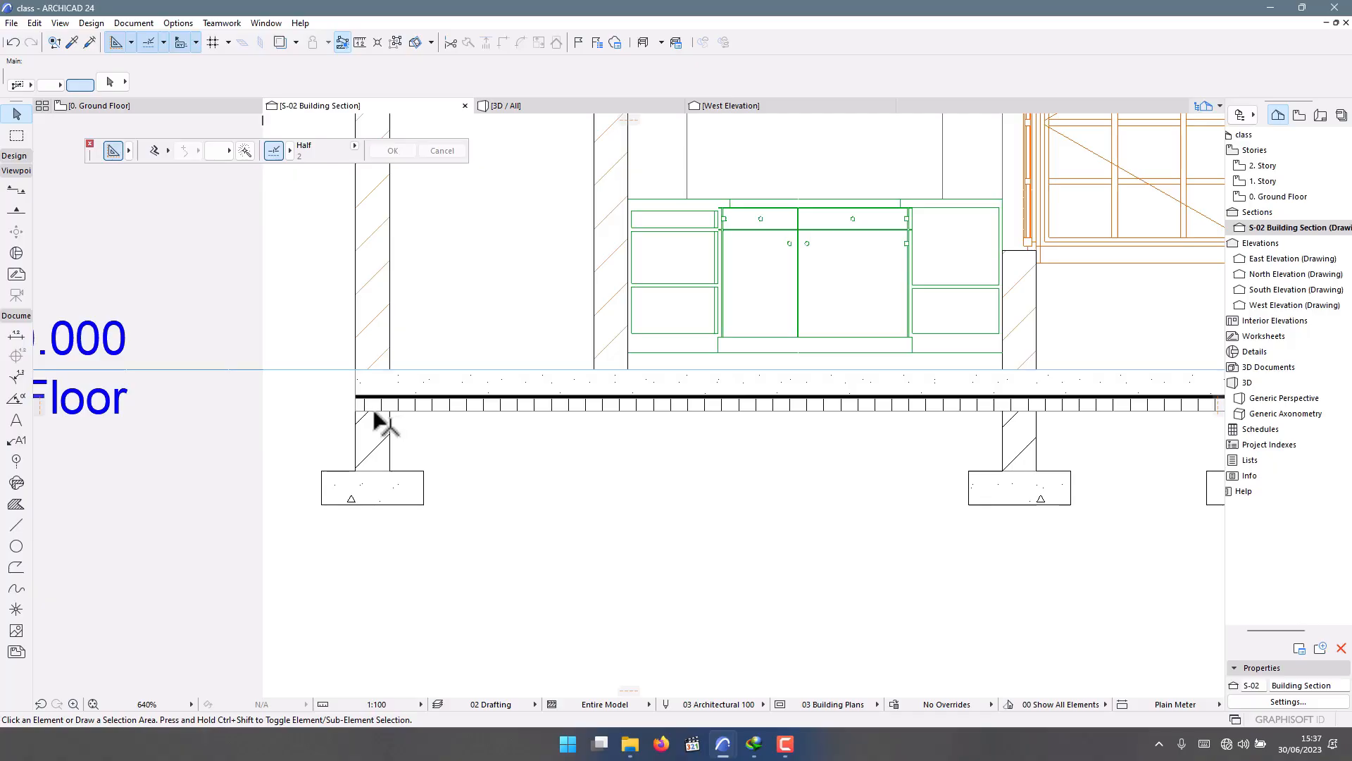
scroll(309, 403, "up", 2)
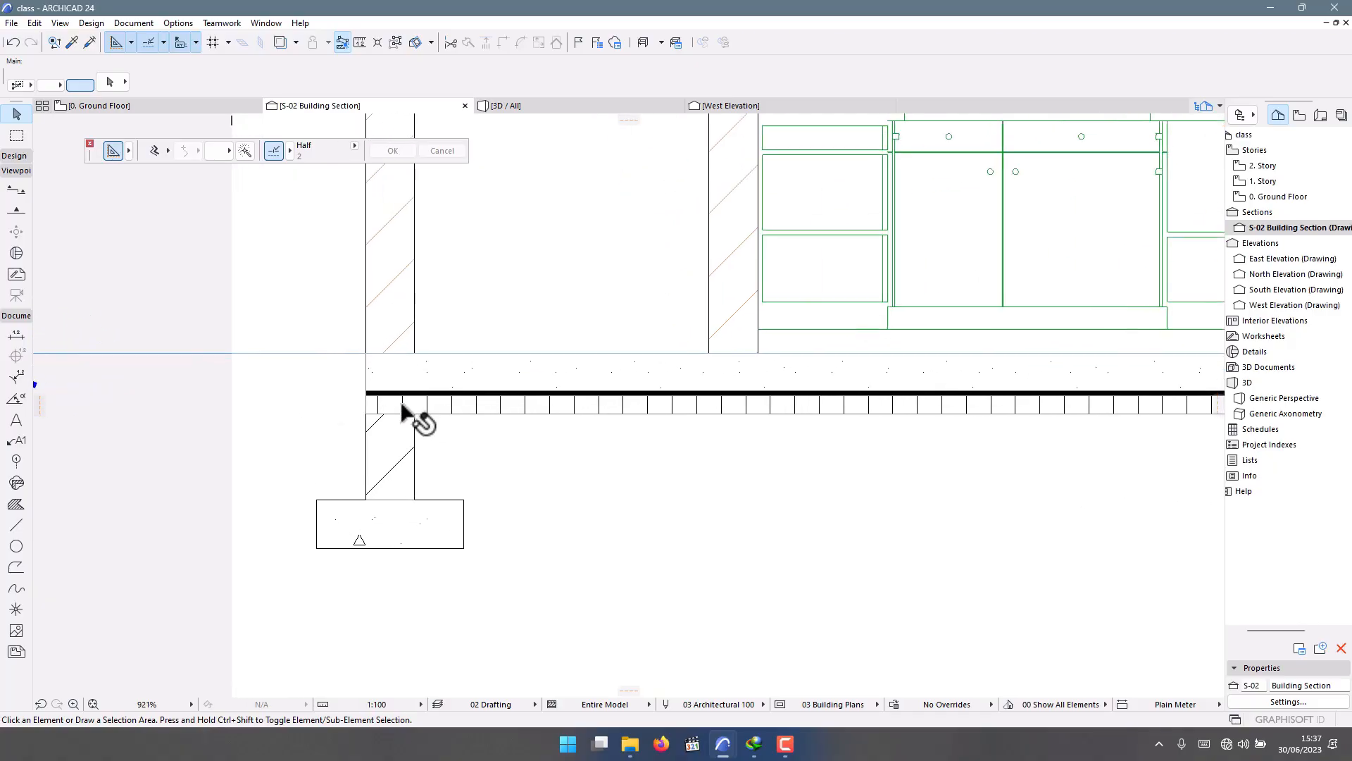
scroll(405, 414, "up", 5)
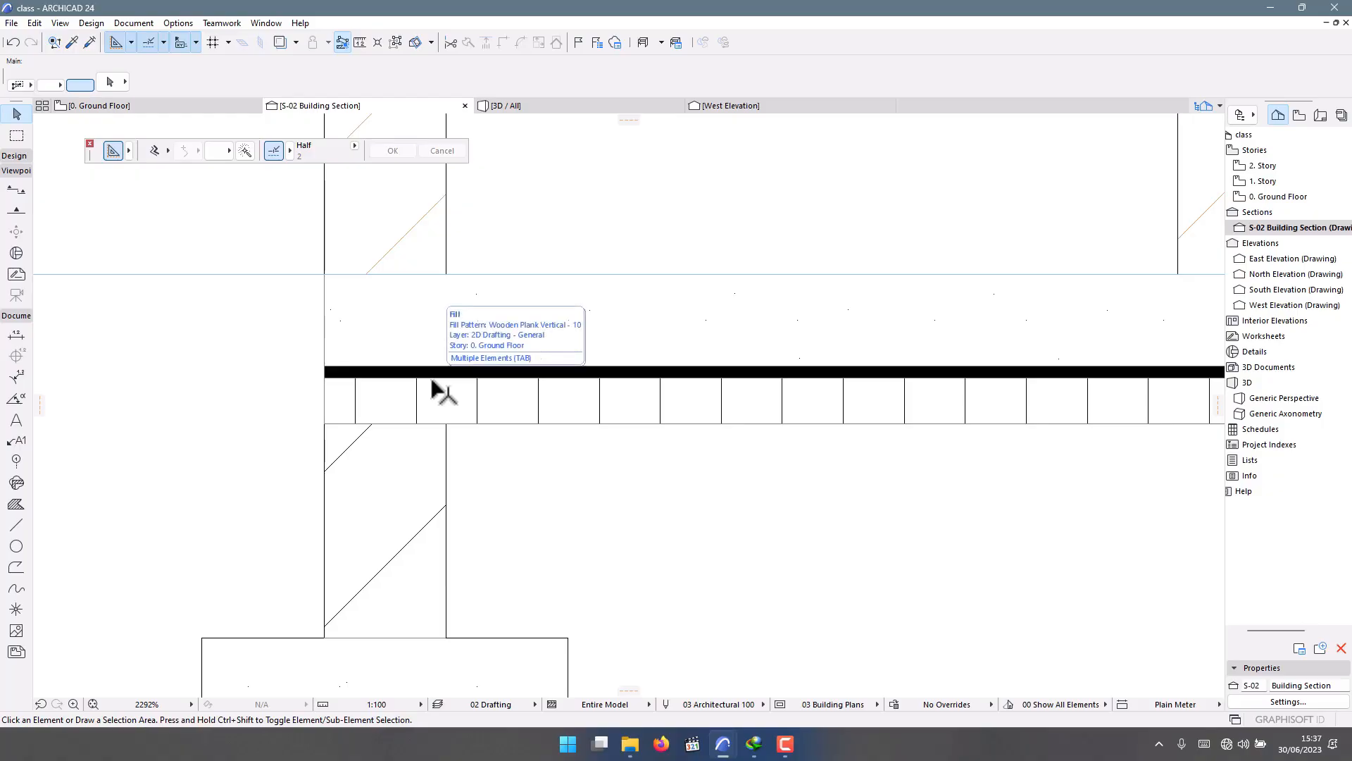
scroll(448, 519, "down", 9)
scroll(456, 505, "up", 4)
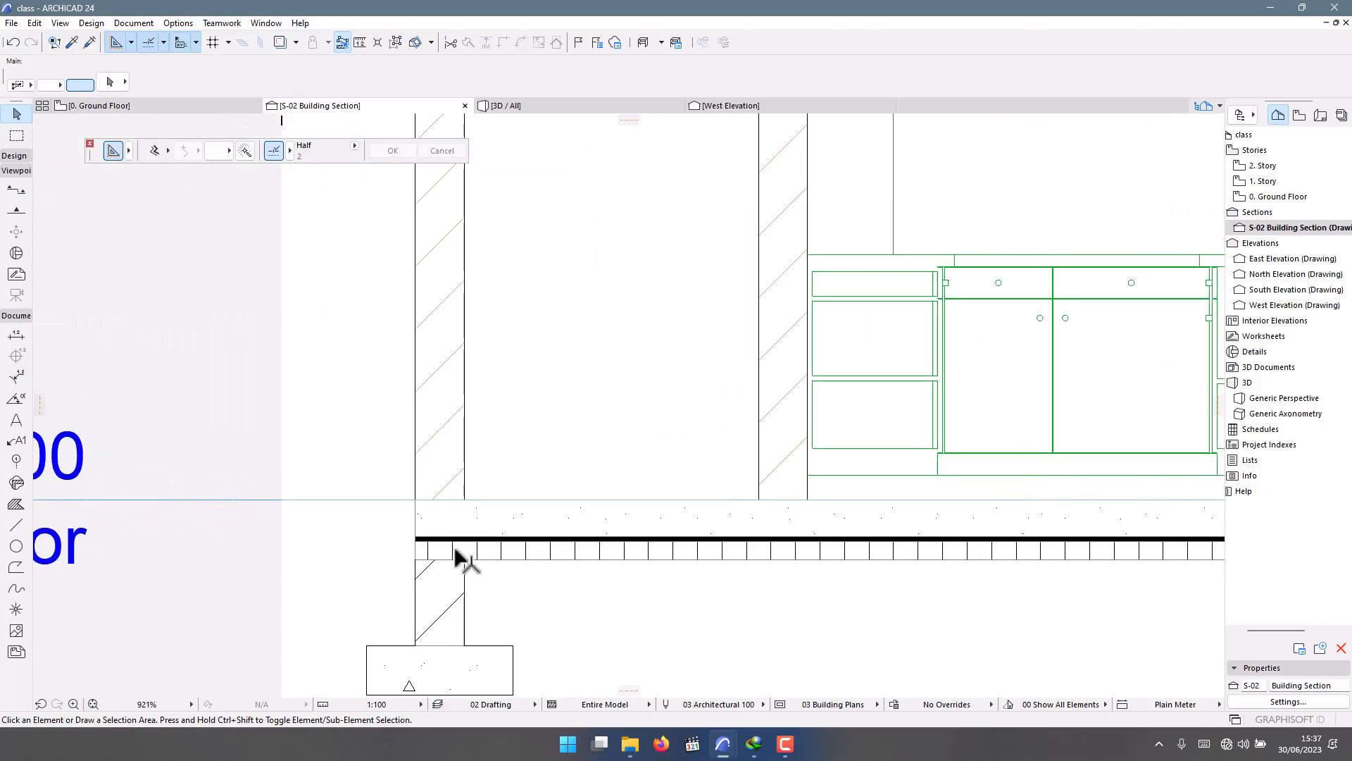
scroll(451, 564, "up", 2)
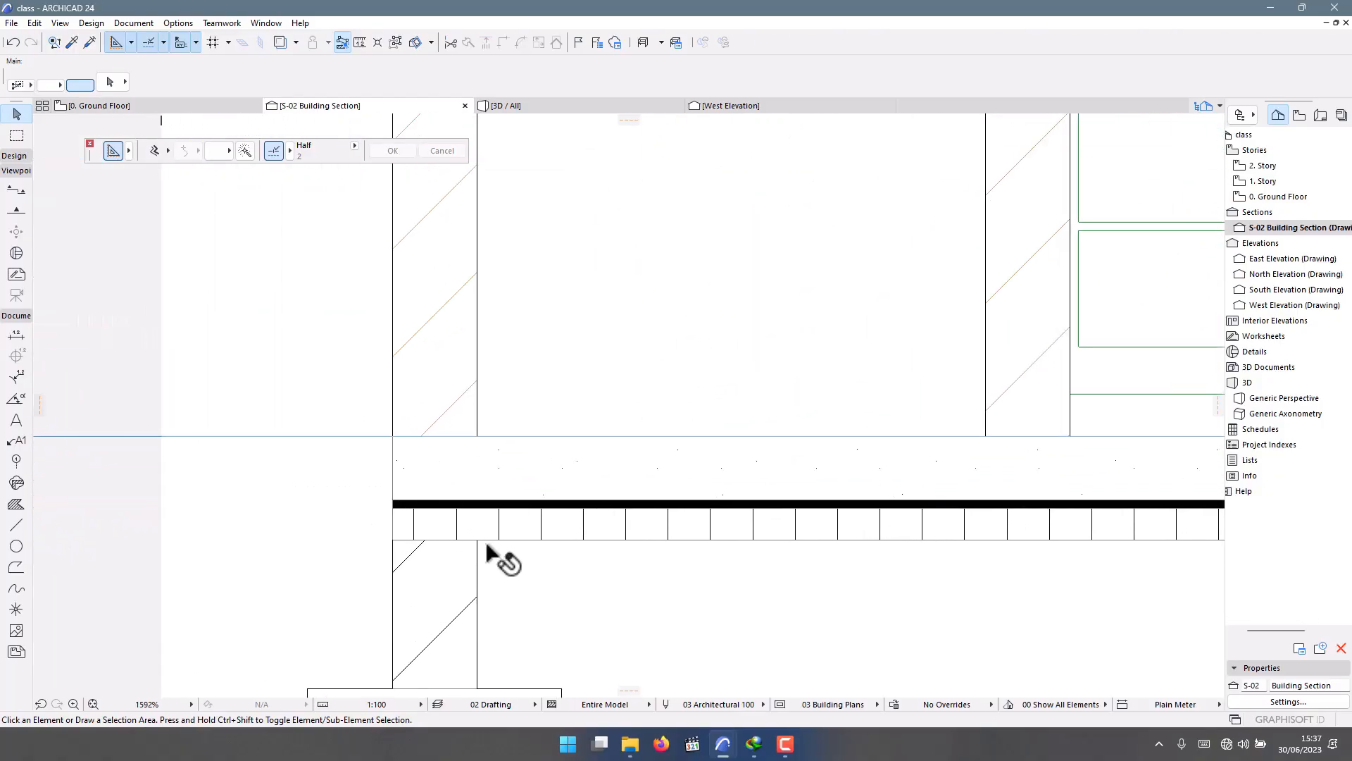
scroll(459, 519, "down", 3)
scroll(438, 567, "up", 3)
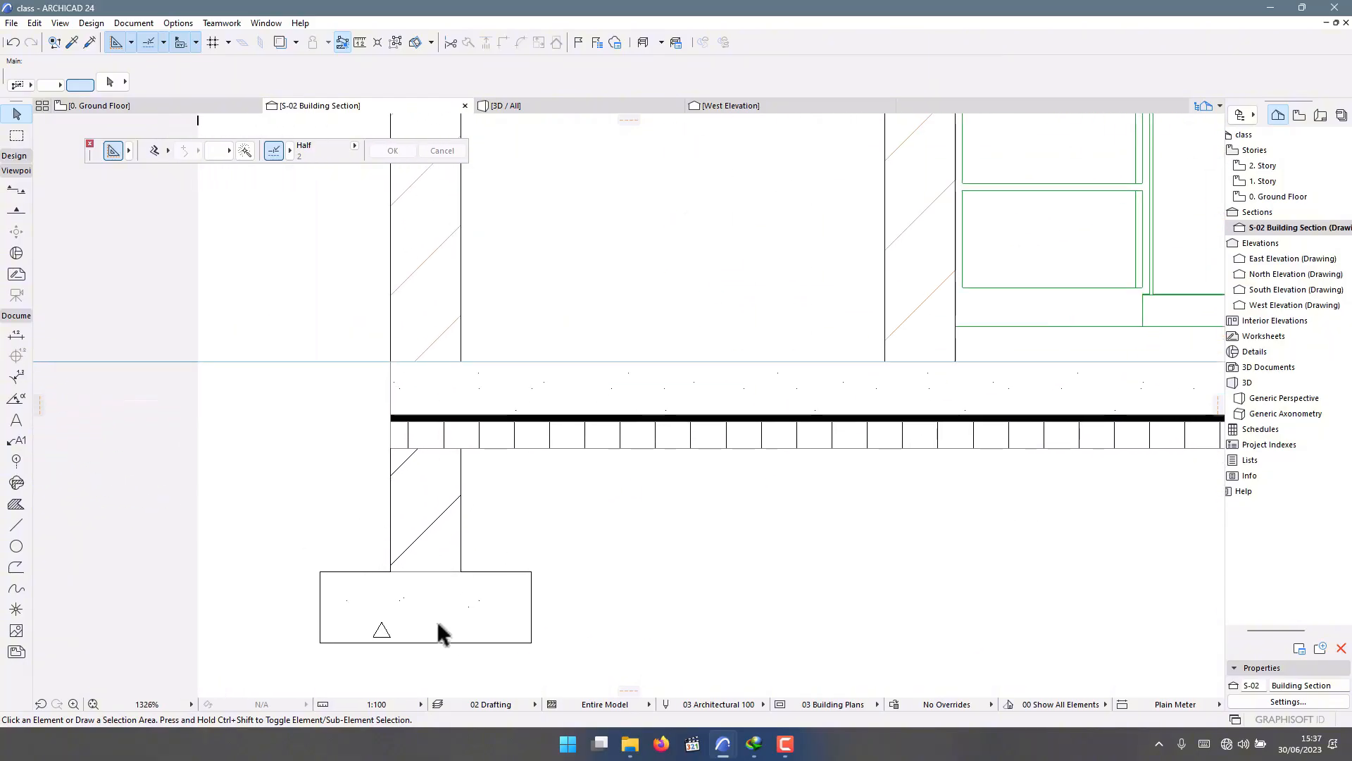
scroll(419, 424, "down", 5)
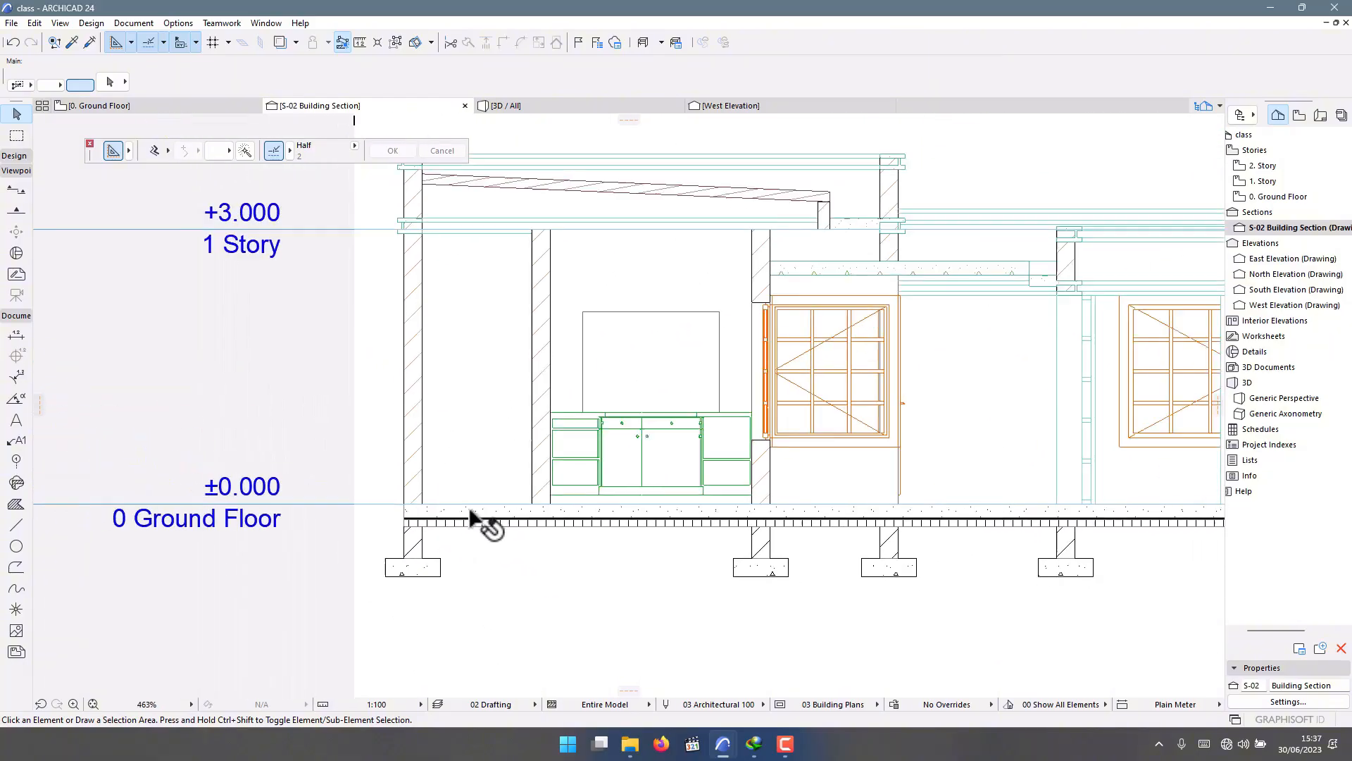
scroll(451, 535, "up", 4)
scroll(394, 528, "up", 1)
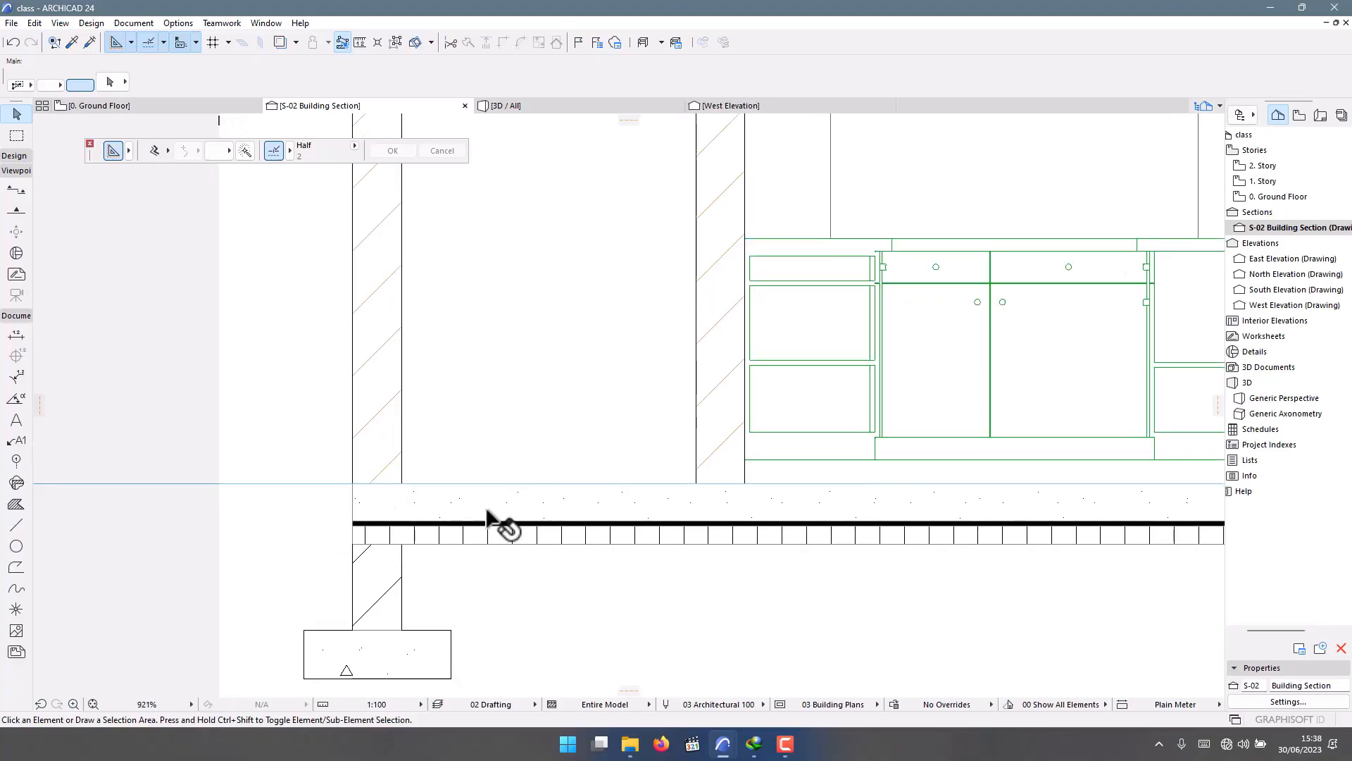
scroll(482, 492, "down", 3)
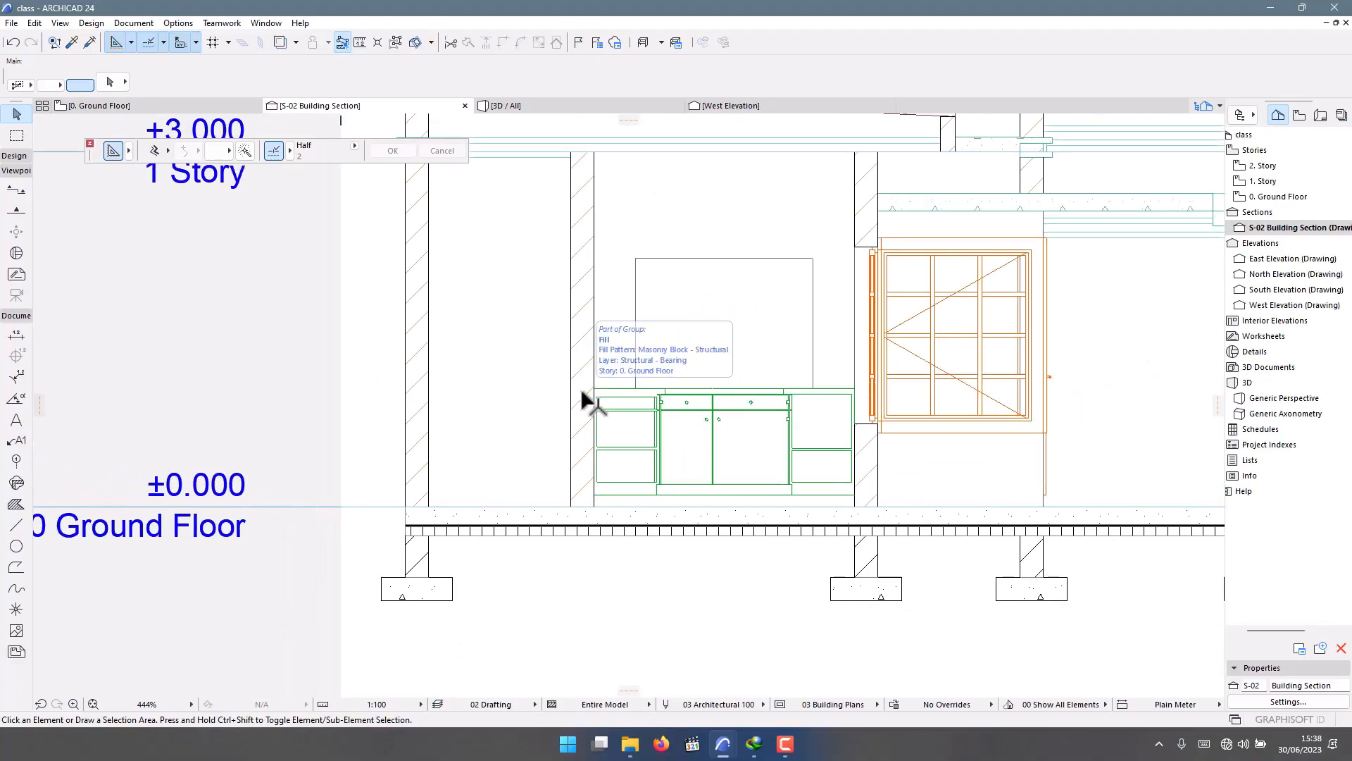
scroll(725, 359, "down", 4)
scroll(446, 493, "up", 5)
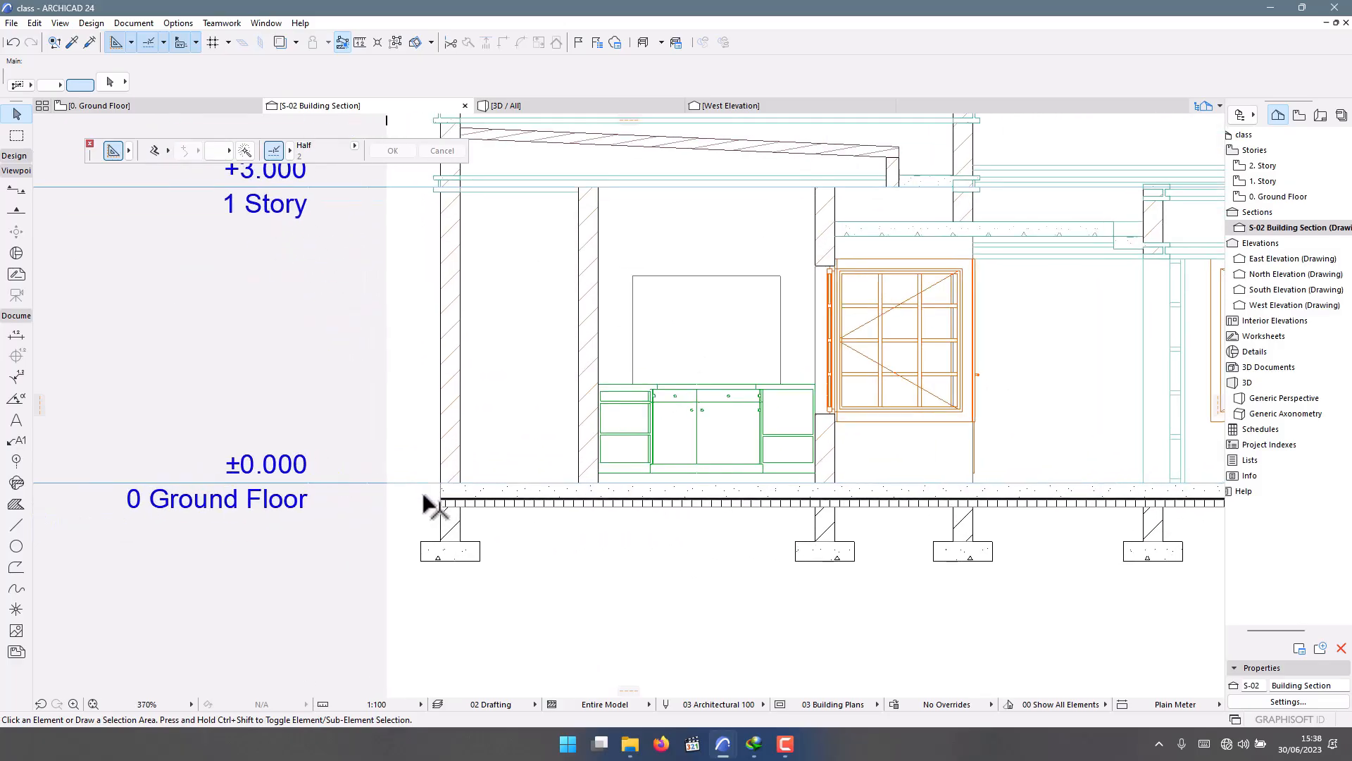
Drag a copy of the leftmost foundation wall and footing to the slab underside below the wall beside the kitchen cabinets, and deselect it.
left_click(438, 500)
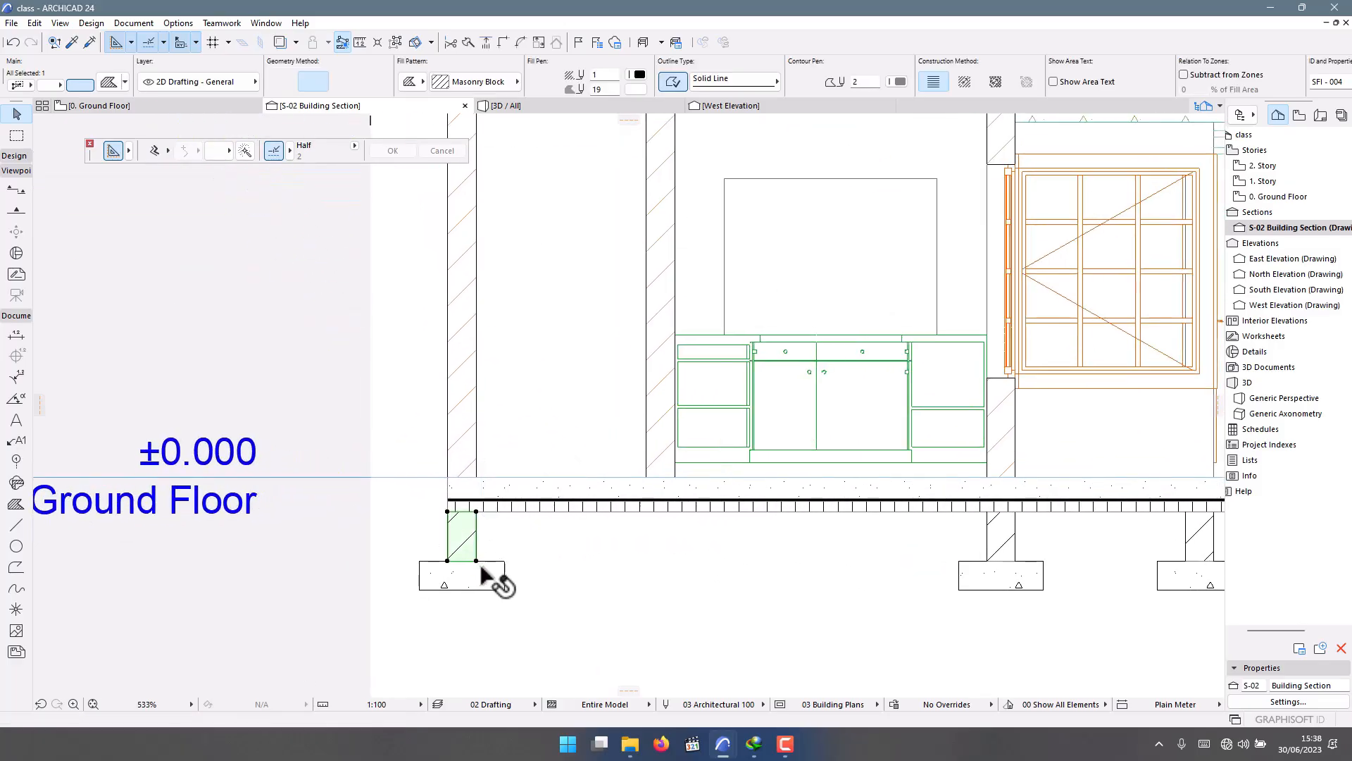
left_click(479, 563, "shift")
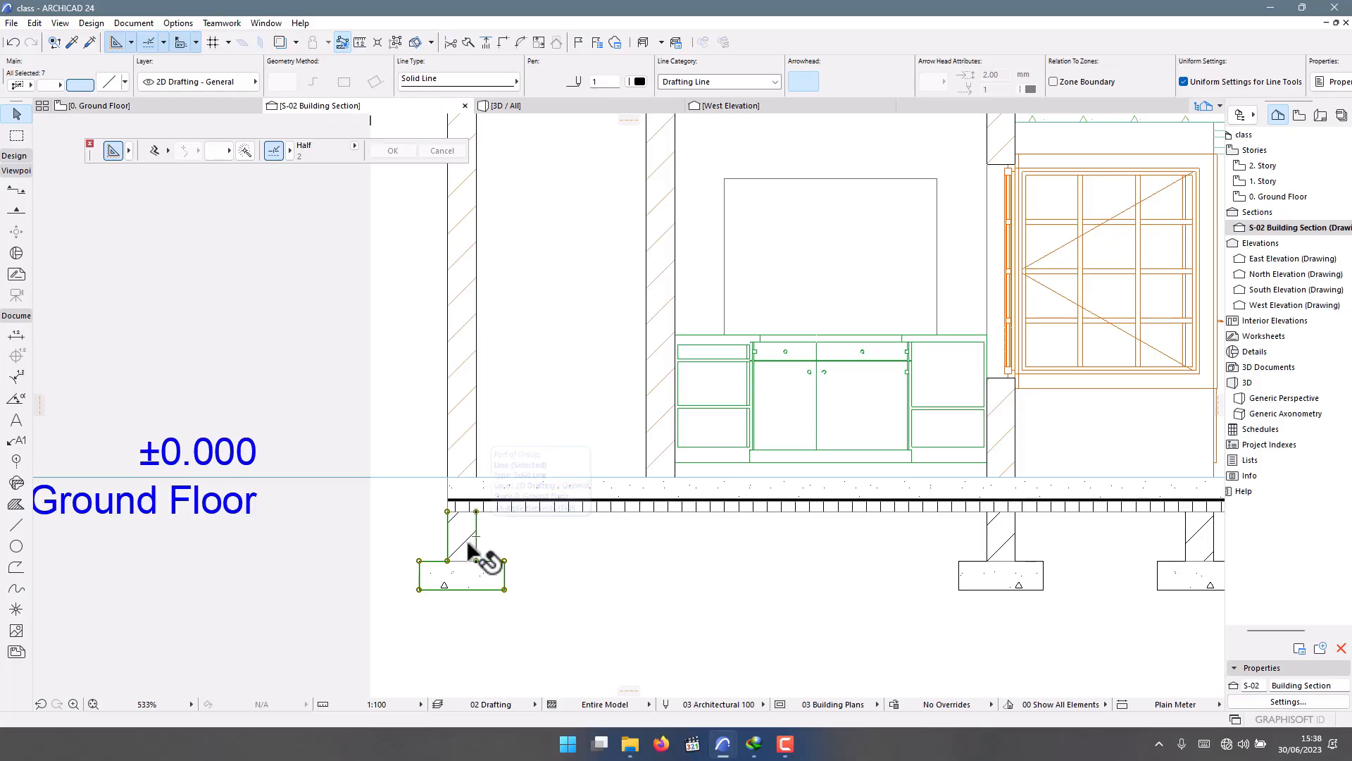
left_click(468, 574, "shift")
key("ctrl+d")
scroll(470, 521, "up", 4)
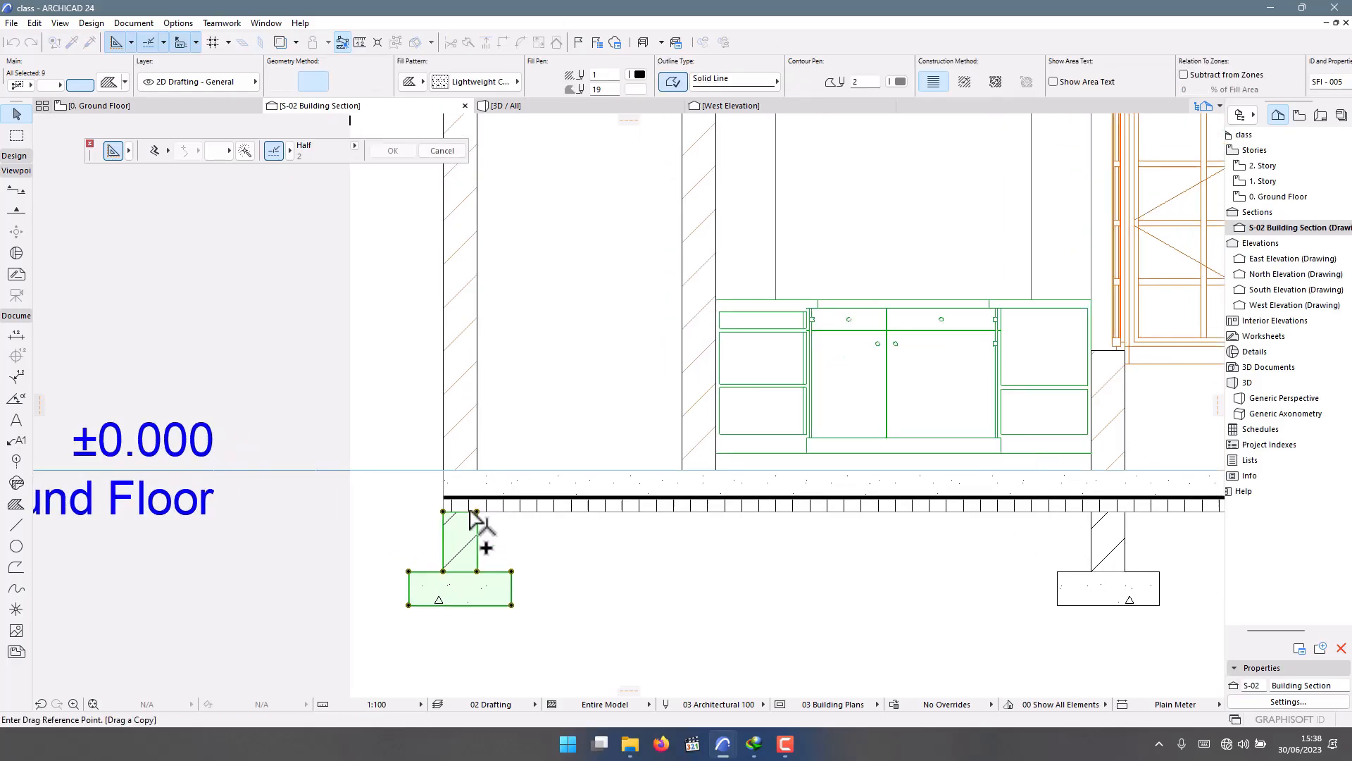
left_click(415, 512)
scroll(628, 407, "down", 3)
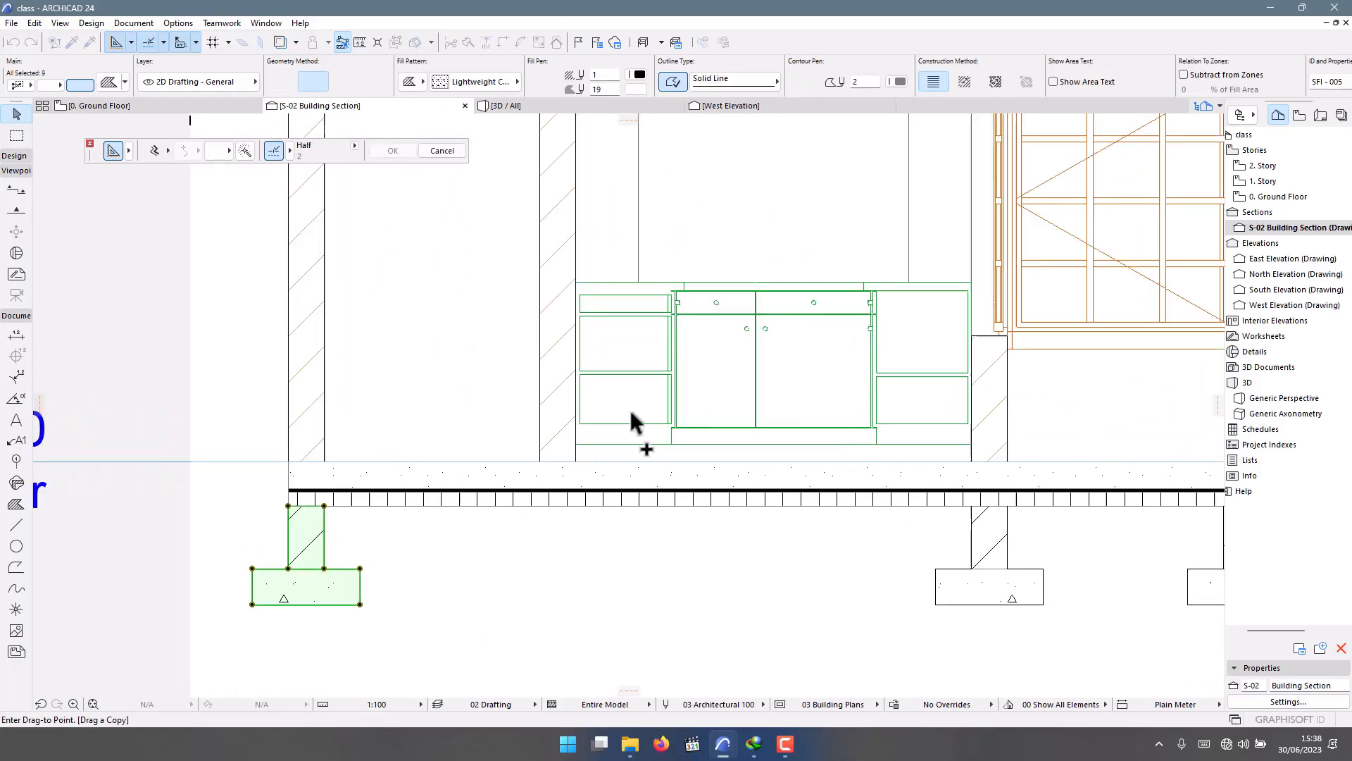
scroll(467, 422, "up", 2)
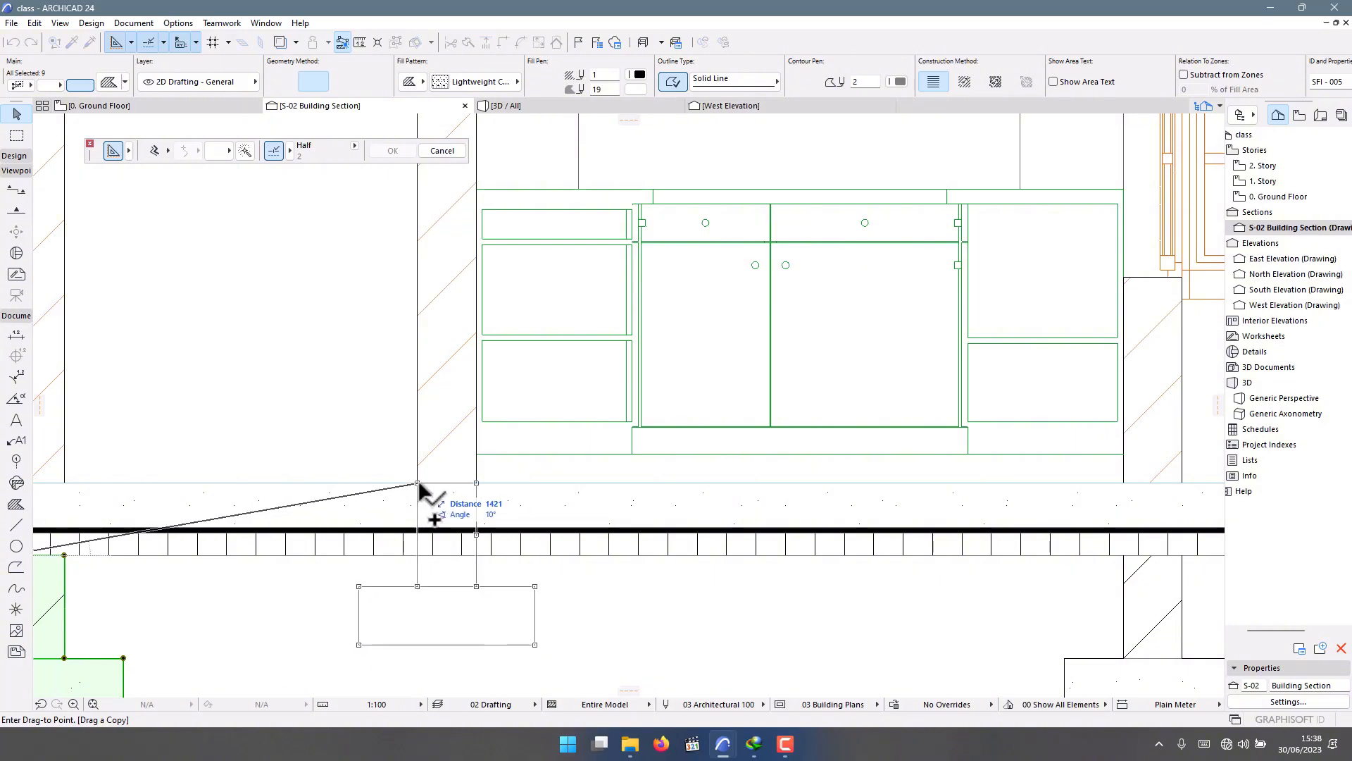
scroll(418, 493, "up", 2)
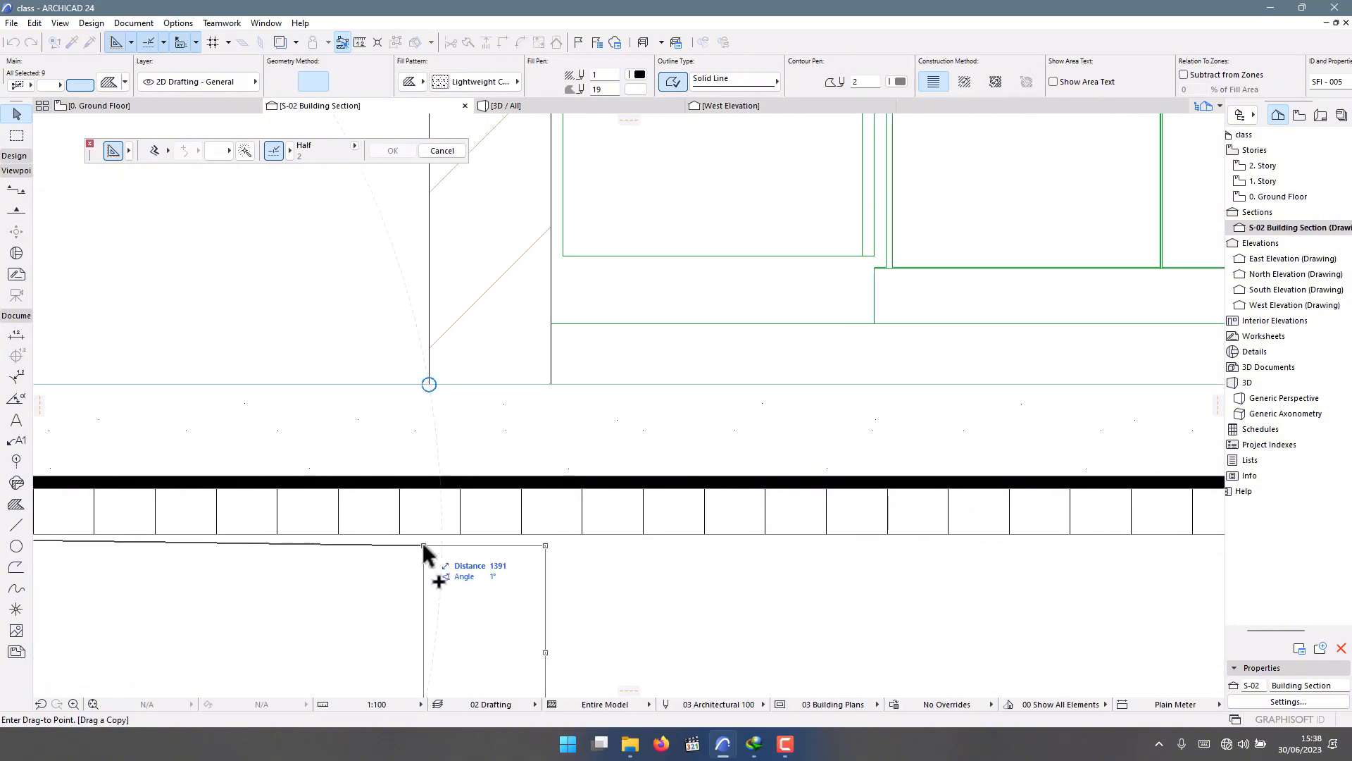
scroll(543, 414, "down", 4)
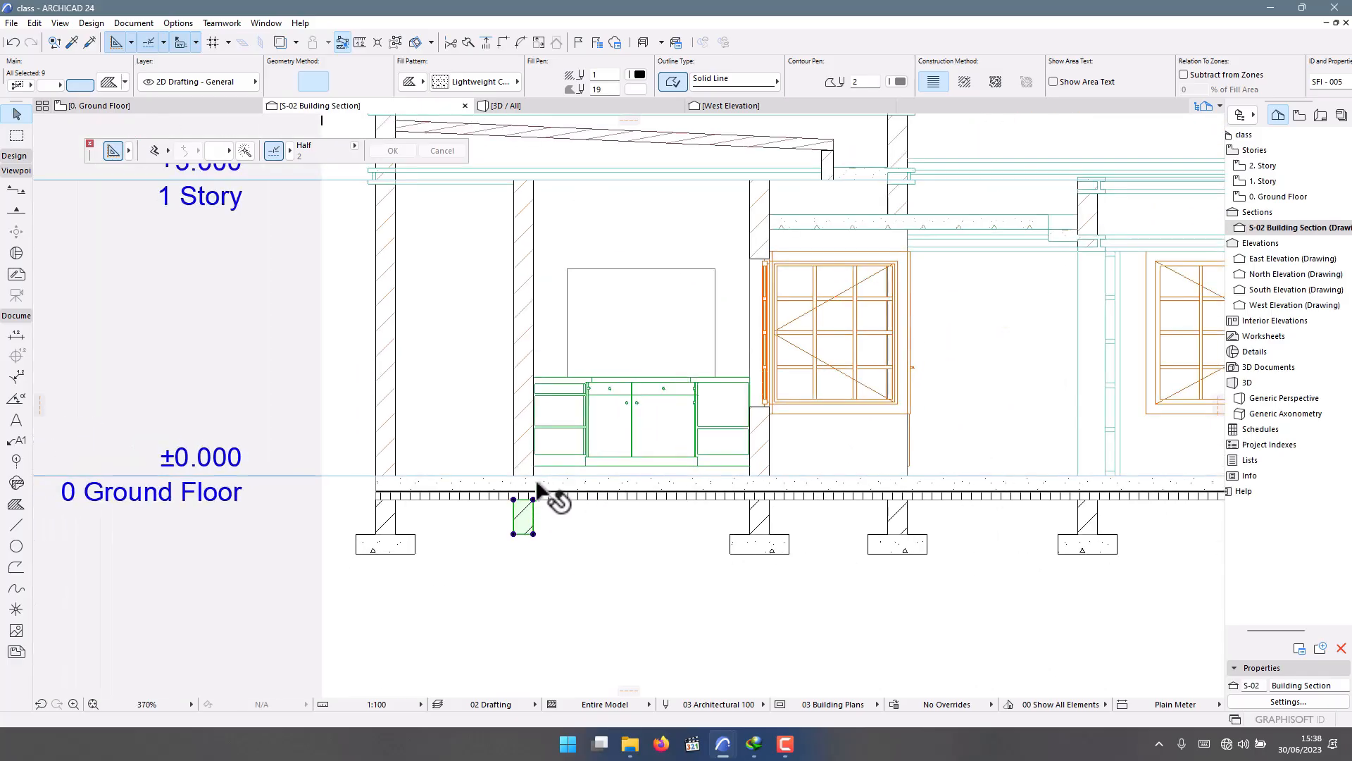
key("Escape")
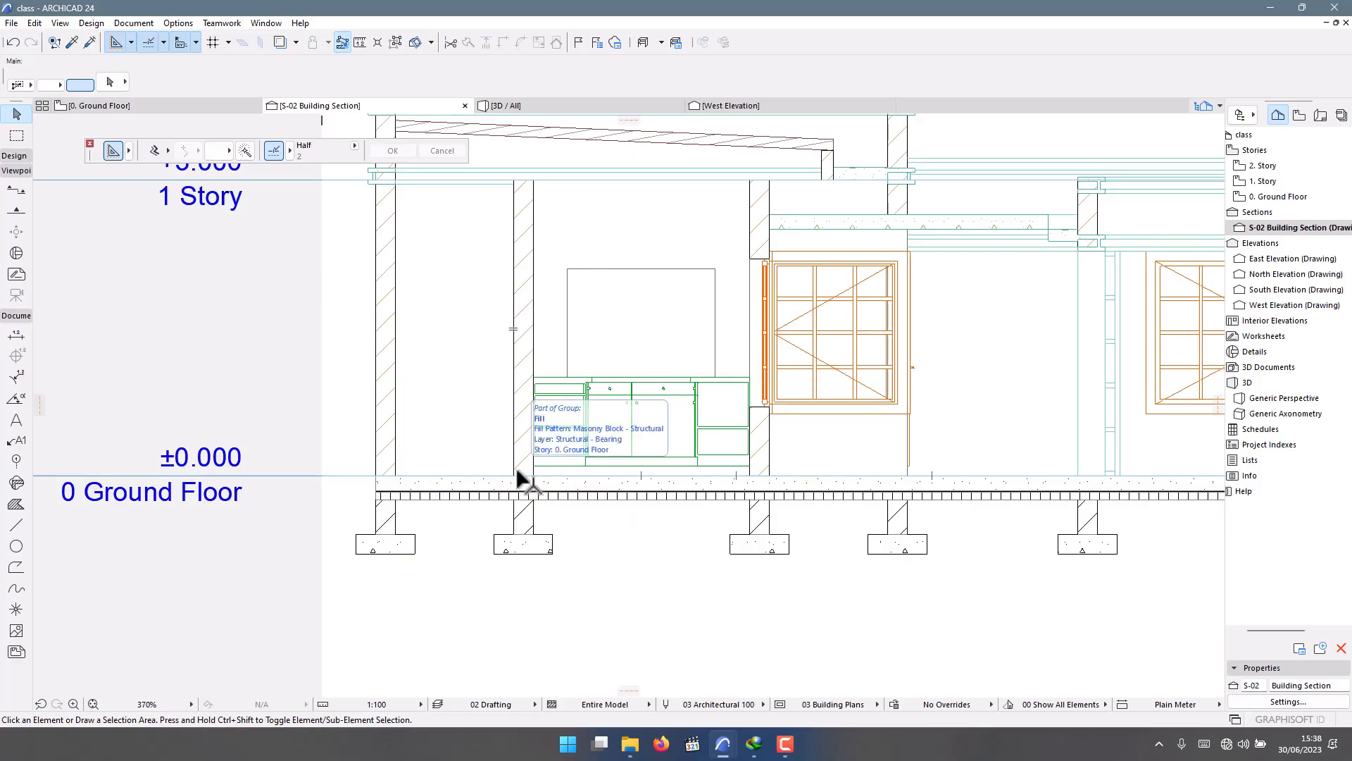
Examine the slab layers and foundations beneath the outer wall and the cabinet-side wall, and the section as a whole.
scroll(426, 454, "up", 3)
scroll(424, 455, "up", 8)
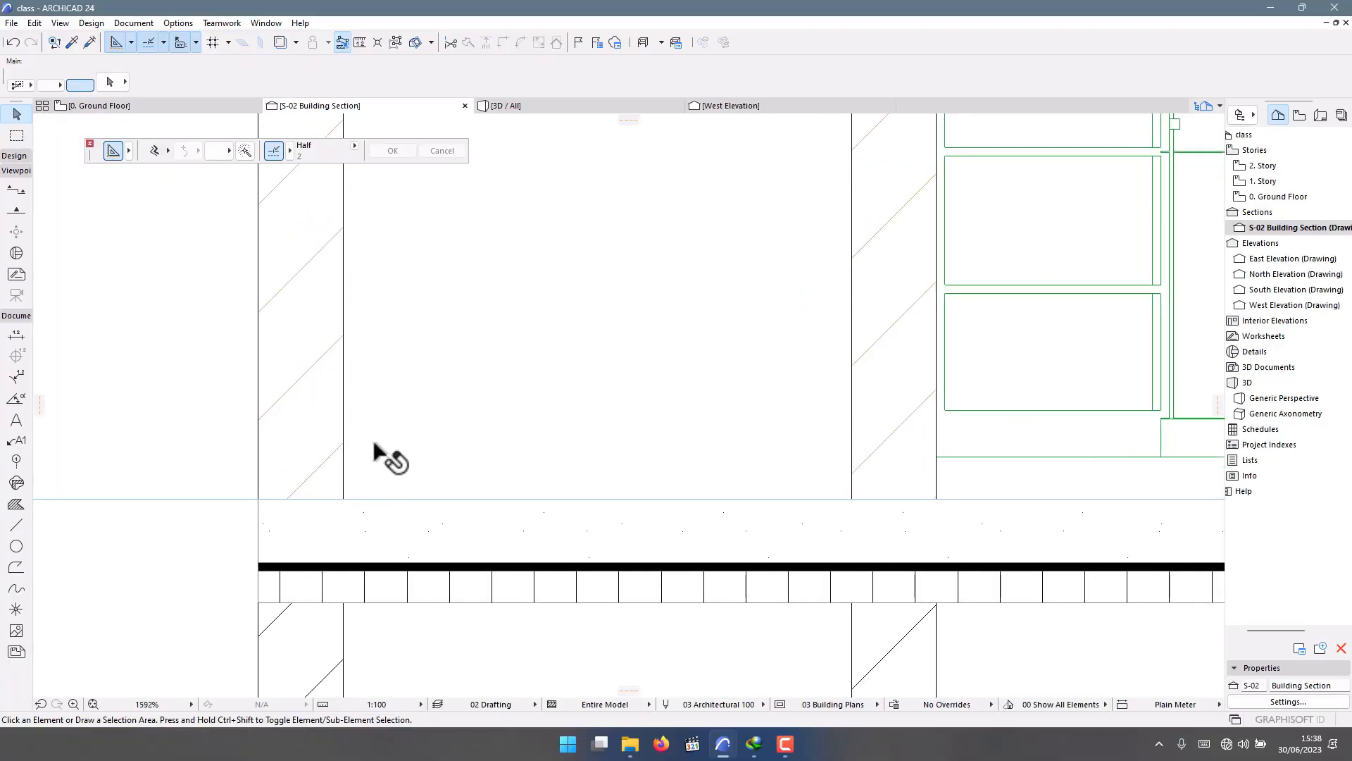
scroll(375, 444, "down", 12)
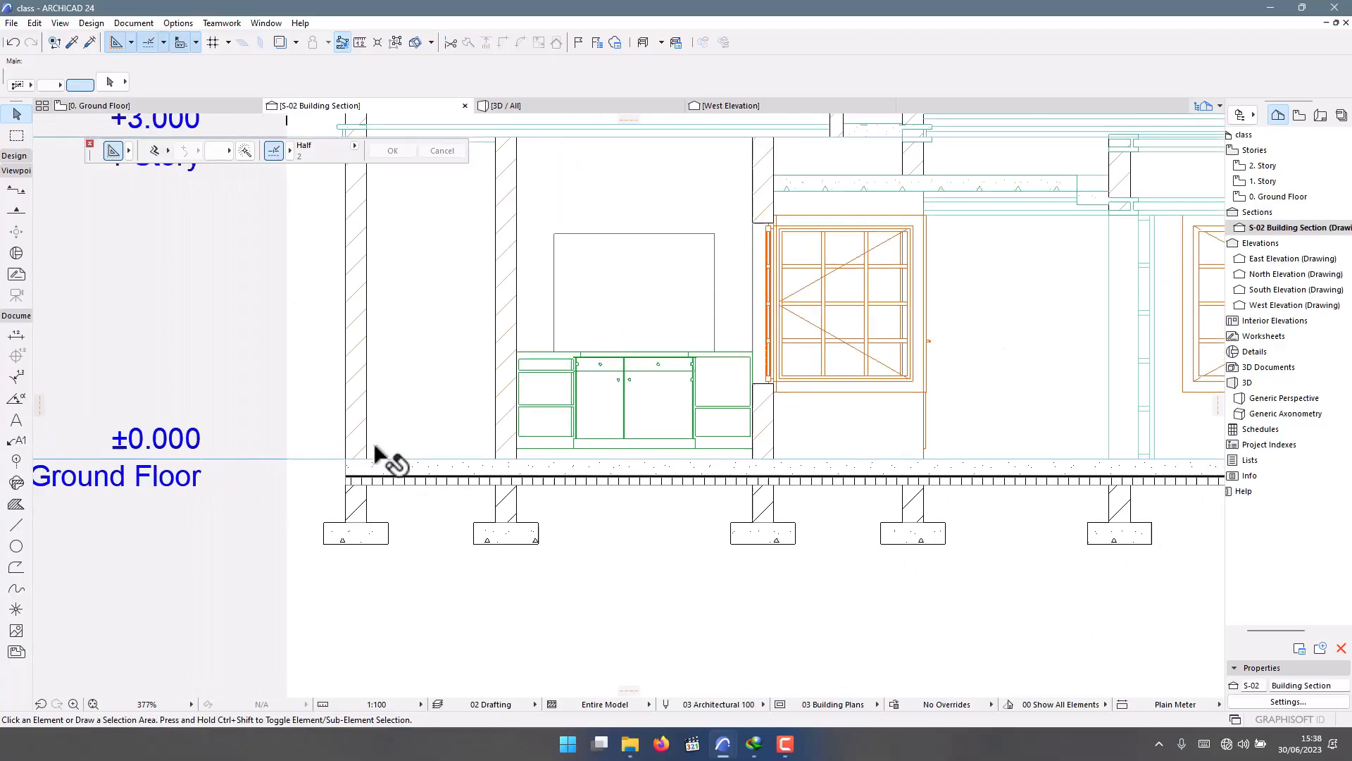
scroll(379, 451, "up", 10)
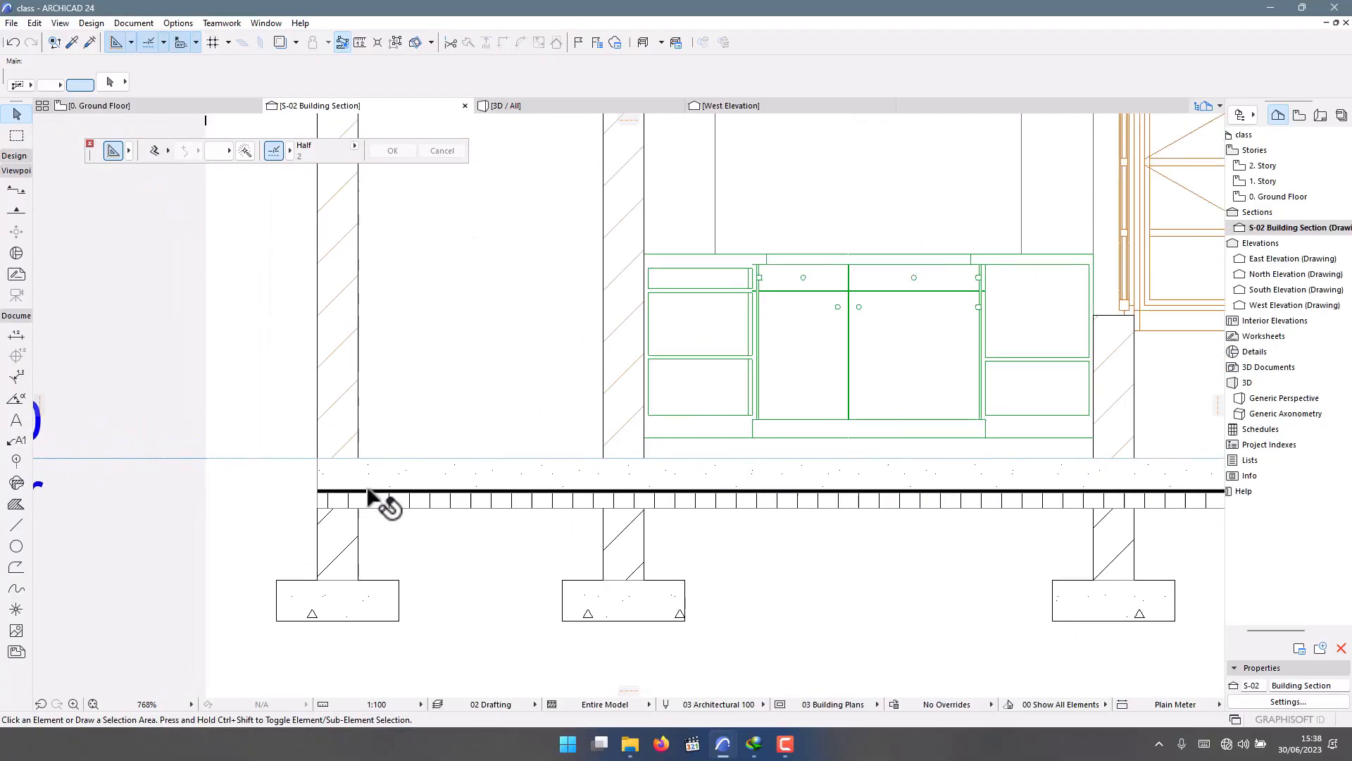
scroll(332, 543, "down", 7)
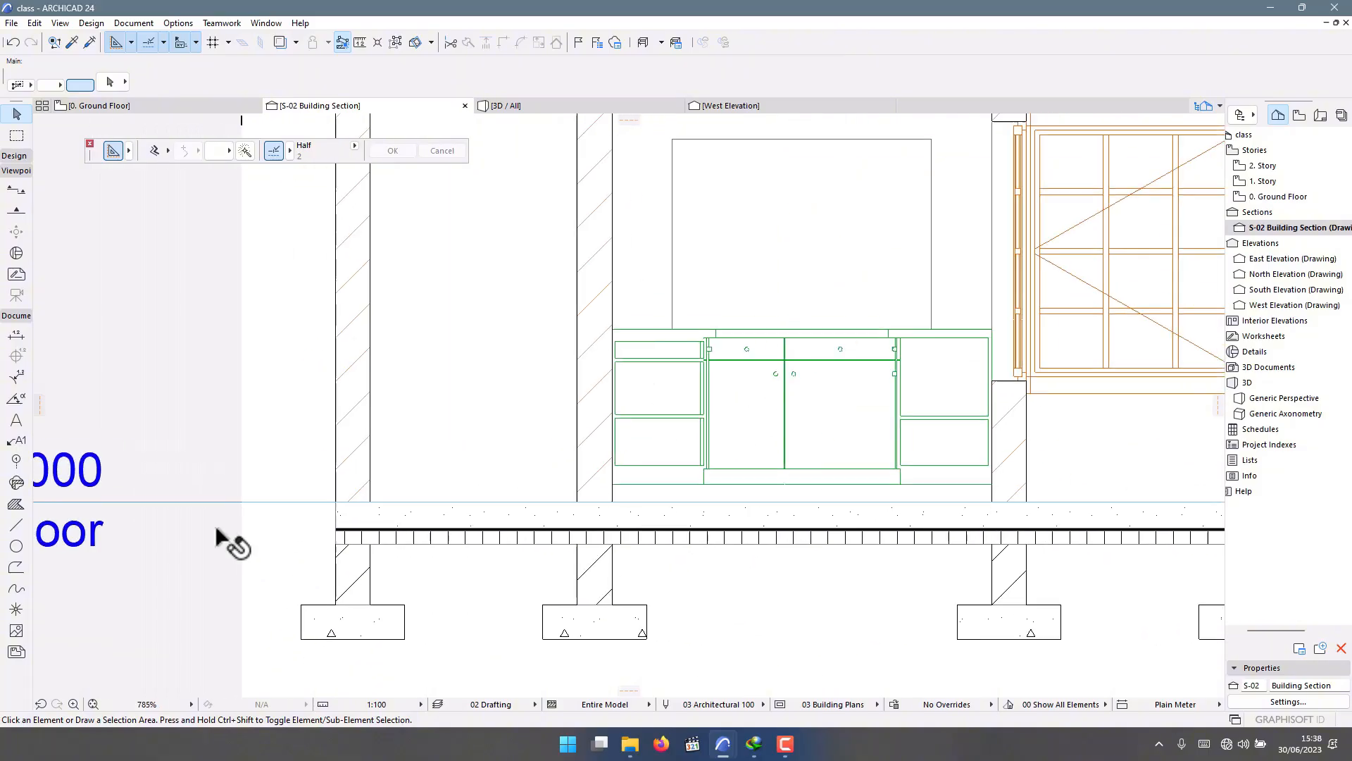
scroll(226, 541, "up", 3)
scroll(446, 477, "down", 3)
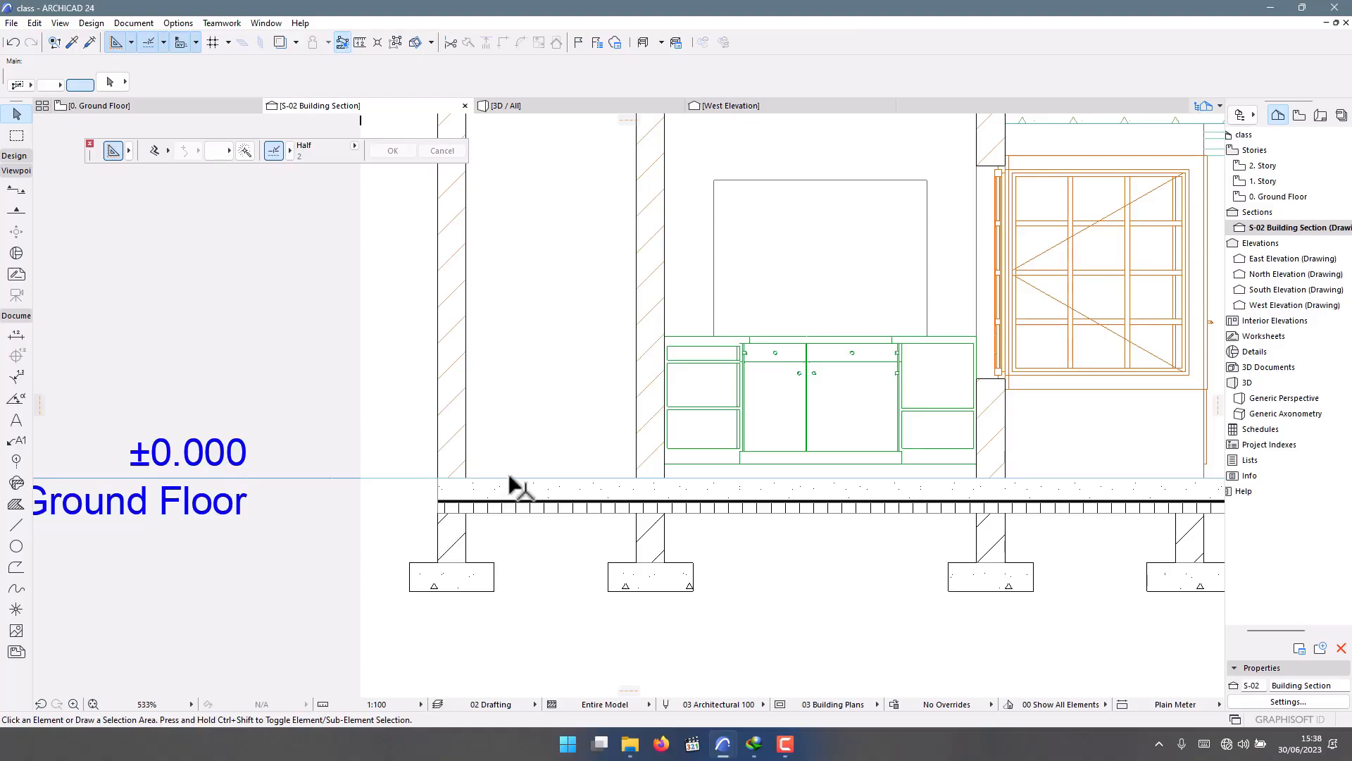
scroll(509, 476, "up", 5)
scroll(371, 498, "down", 2)
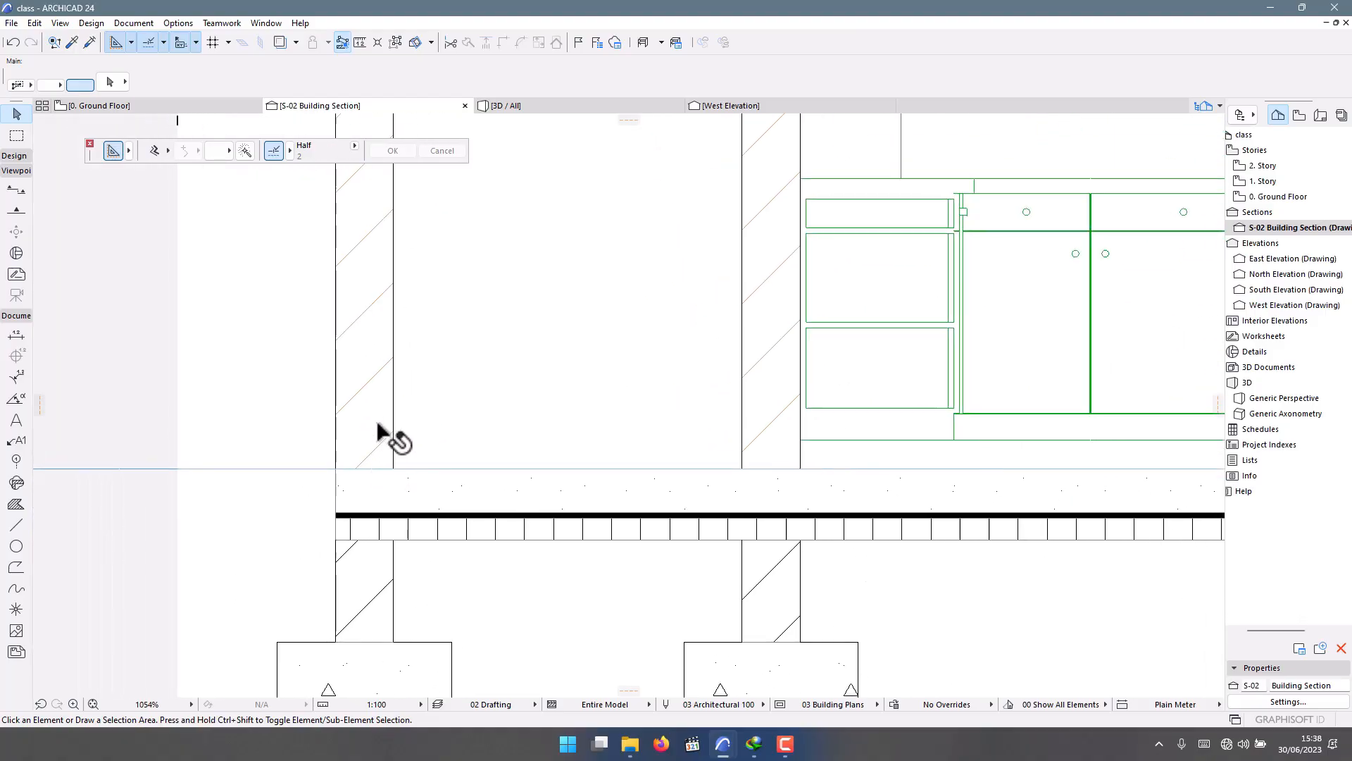
scroll(382, 442, "down", 3)
scroll(394, 454, "up", 4)
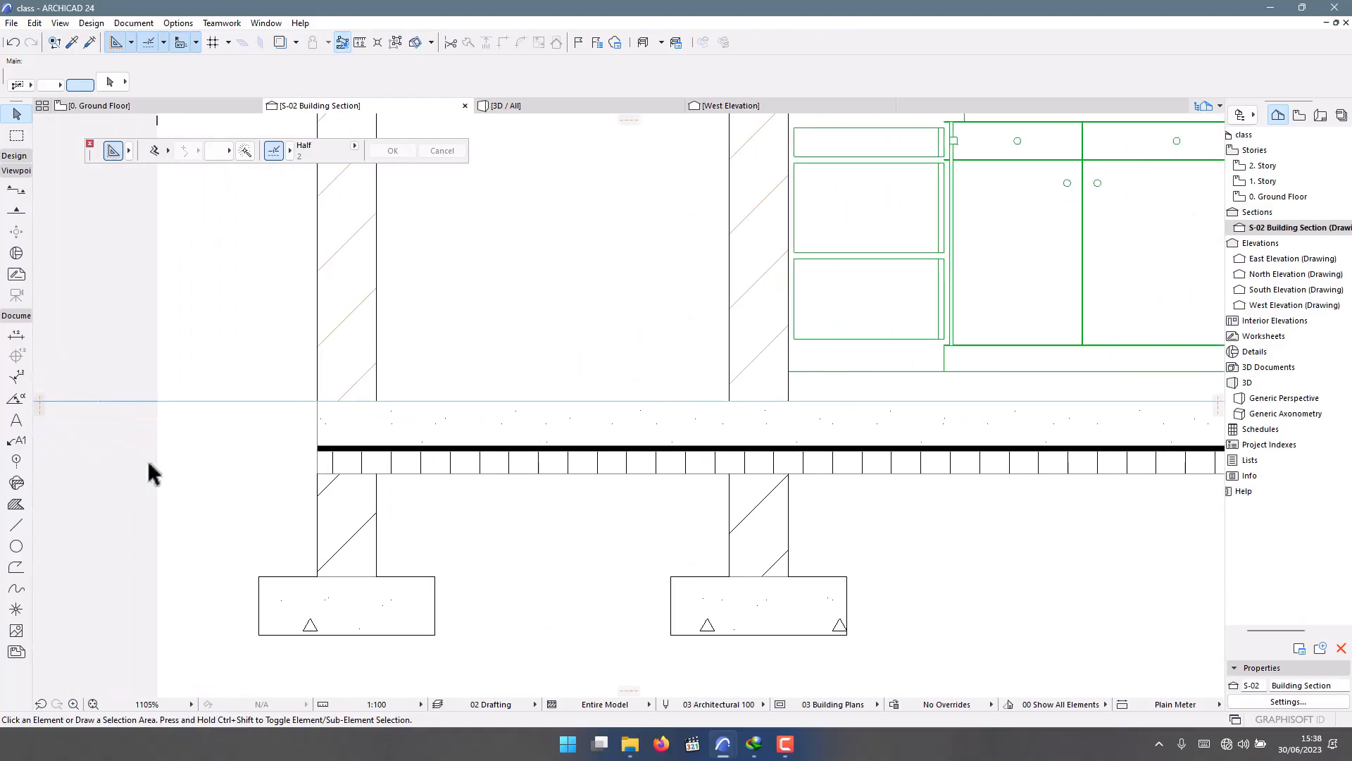
scroll(182, 484, "up", 2)
scroll(235, 387, "down", 3)
scroll(438, 402, "up", 5)
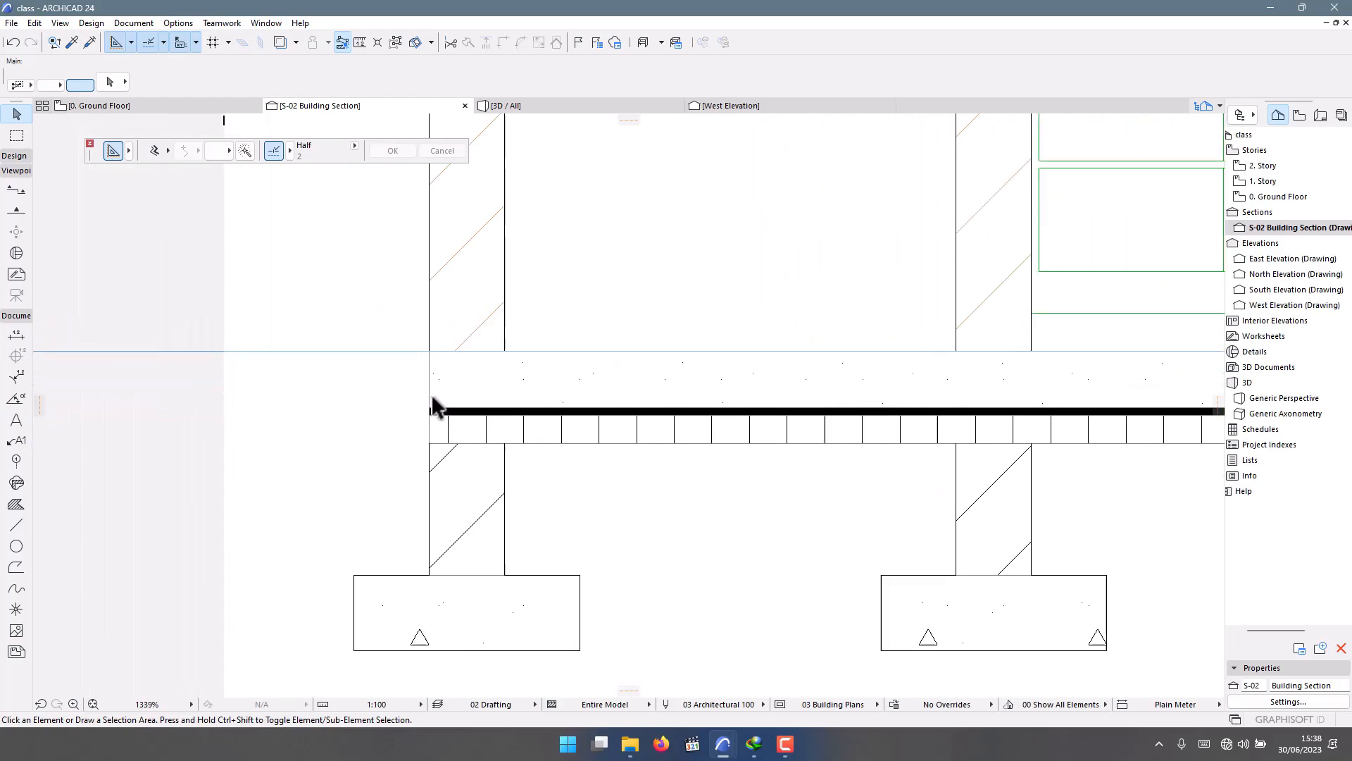
scroll(438, 363, "down", 4)
scroll(465, 493, "up", 3)
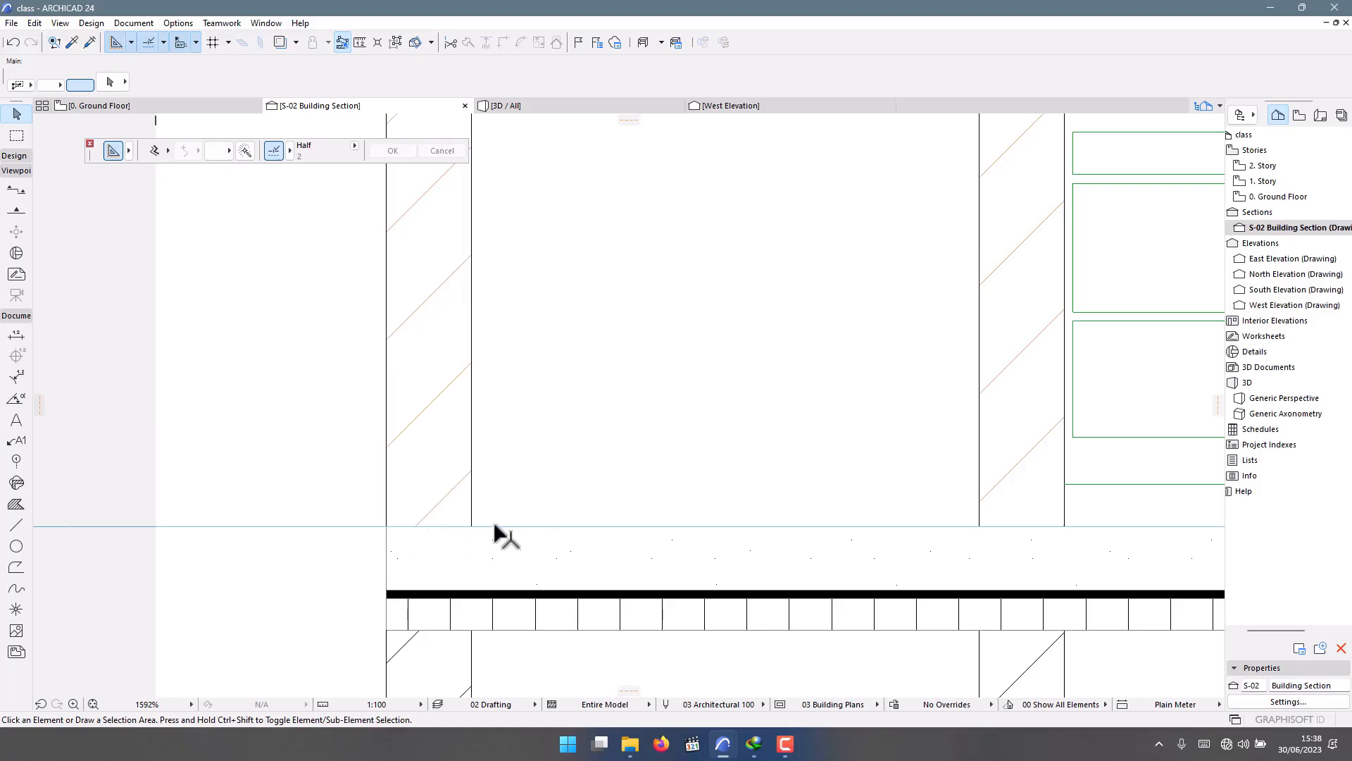
scroll(424, 514, "up", 3)
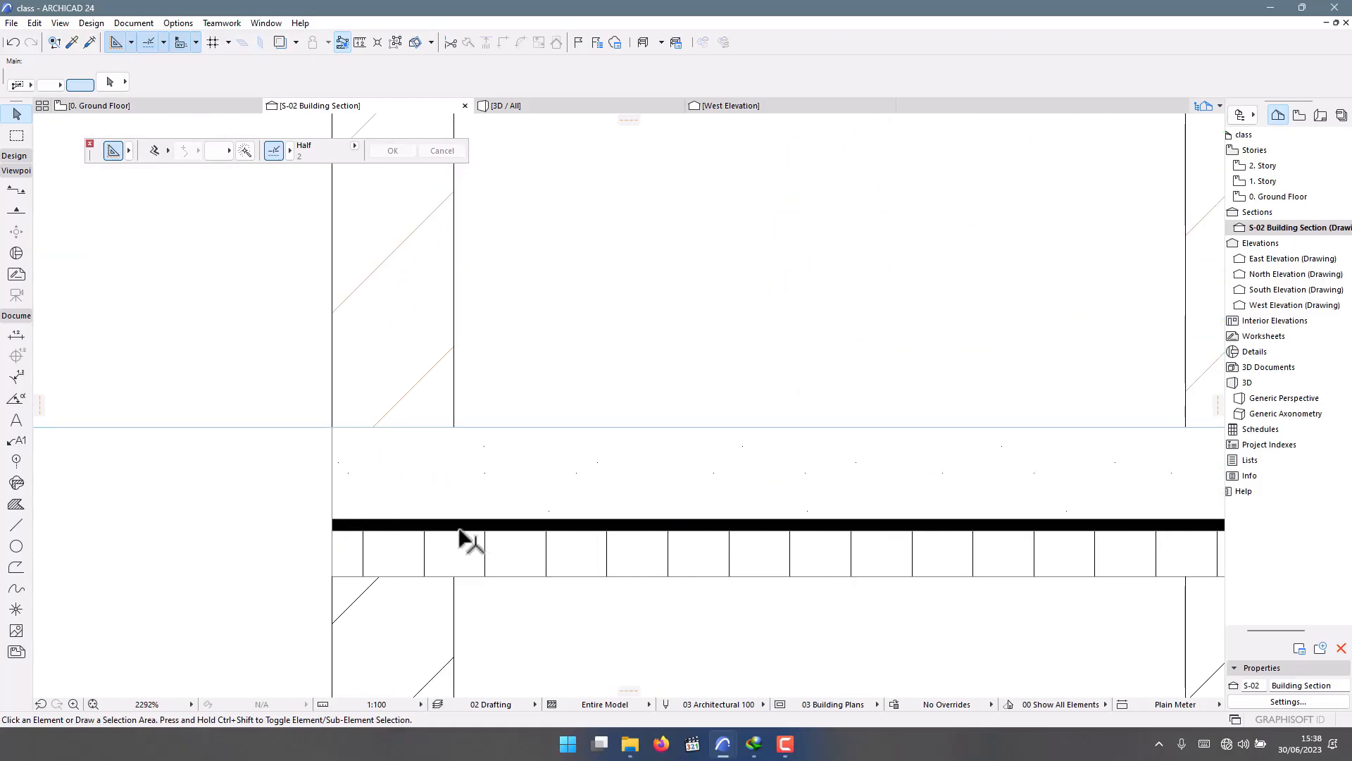
scroll(362, 446, "down", 20)
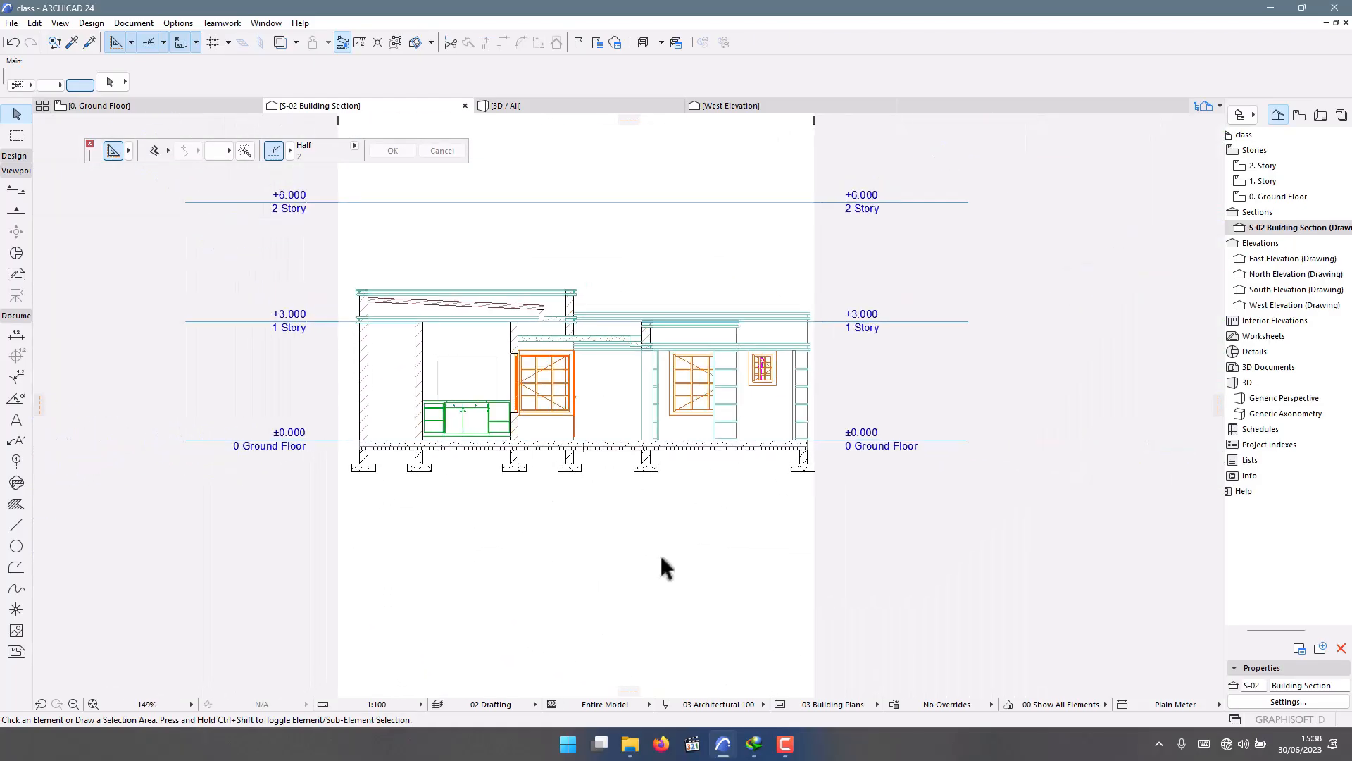
scroll(564, 518, "up", 2)
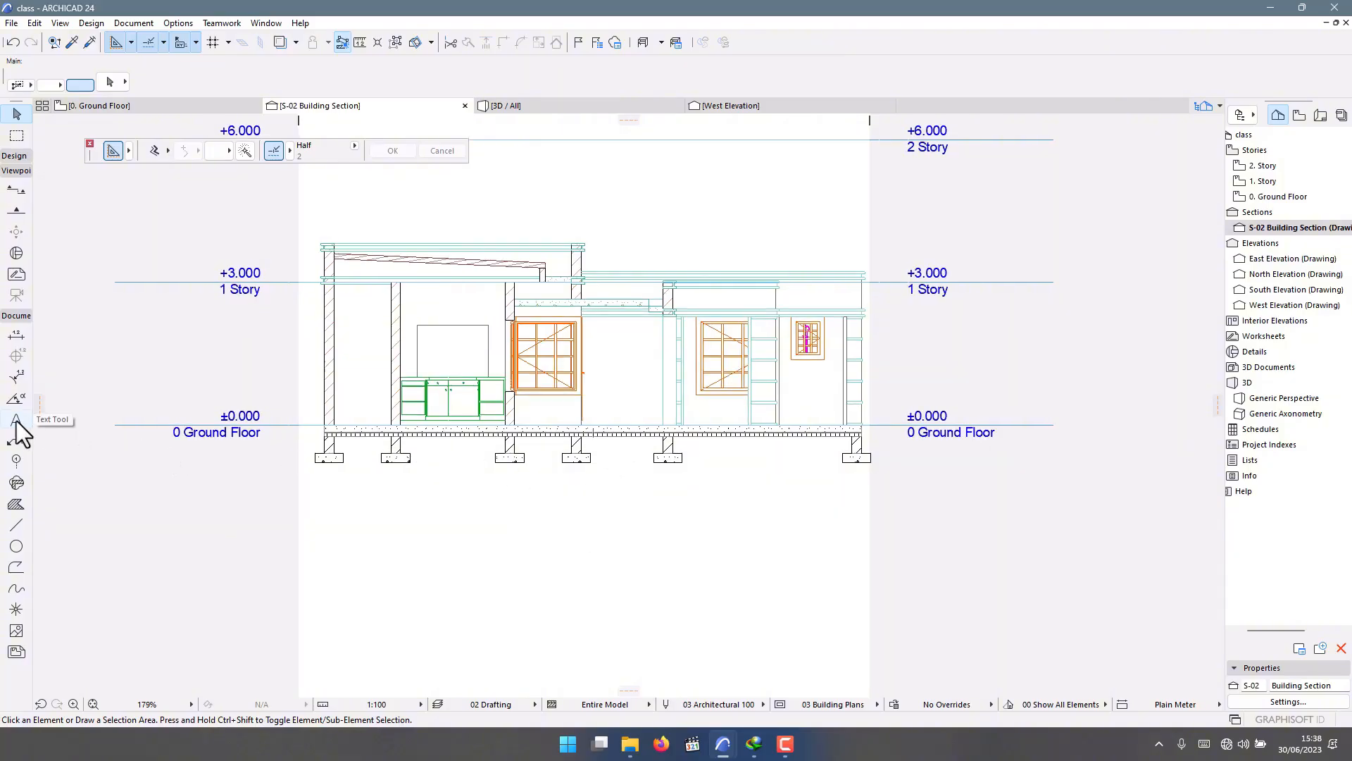
Set the default 2D fill pattern to Stonework 12.
double_click(15, 504)
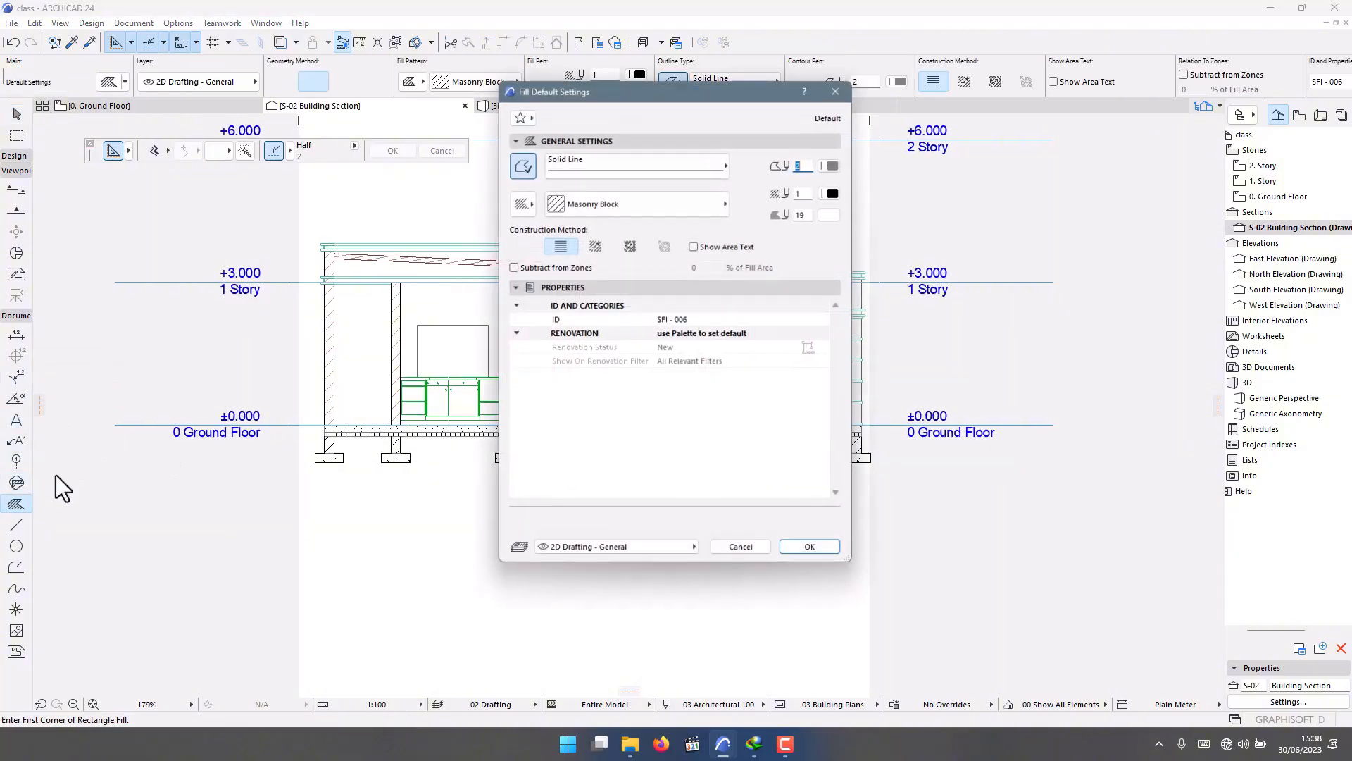
left_click(597, 201)
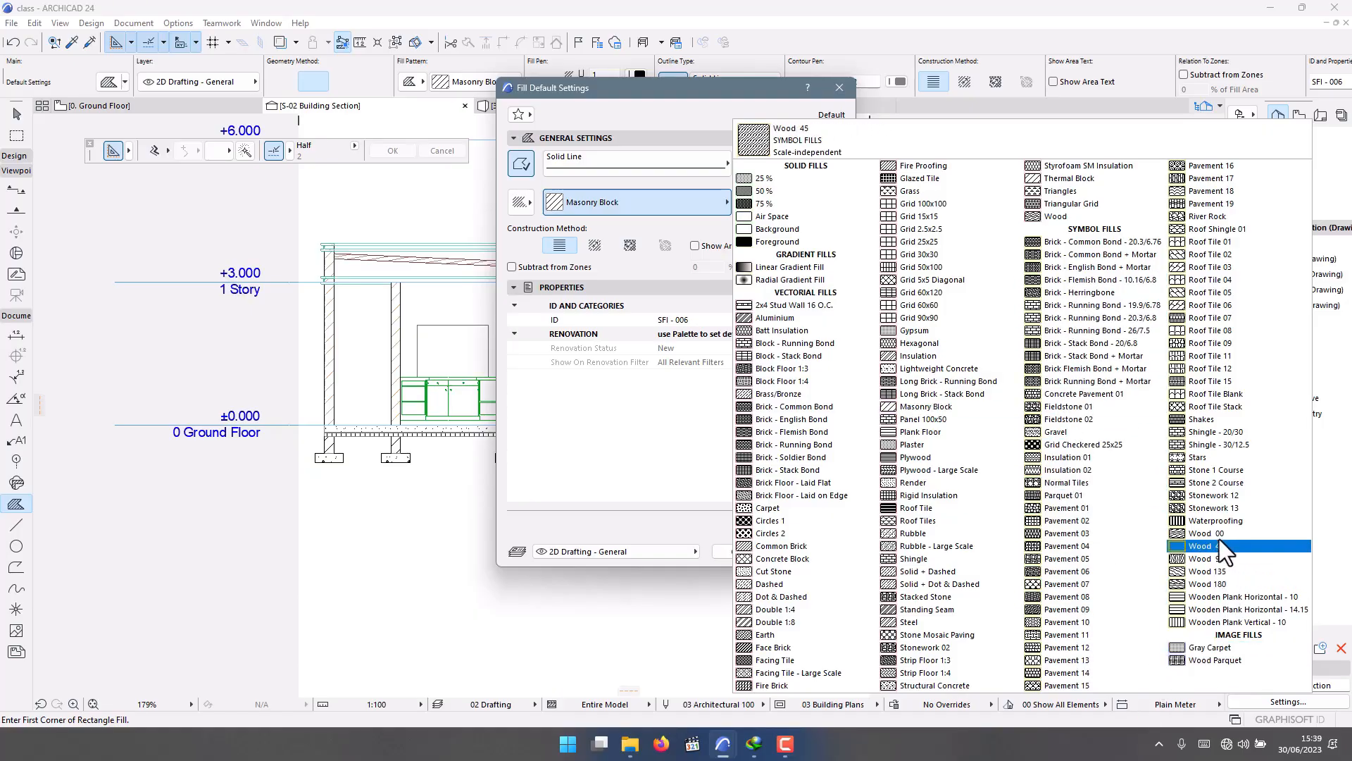
left_click(1214, 499)
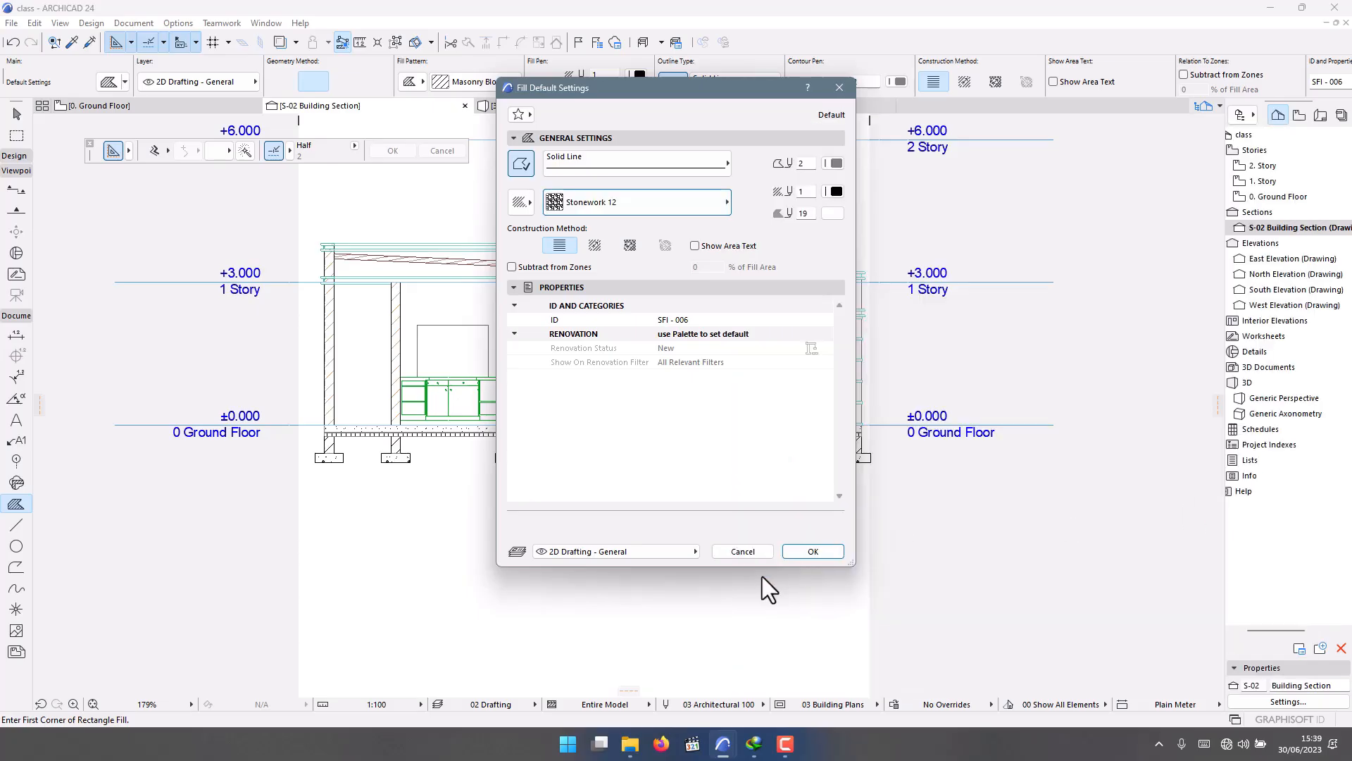
left_click(802, 555)
Draw a trial rectangular Stonework 12 fill in the empty area below the foundations and undo it.
left_click(549, 491)
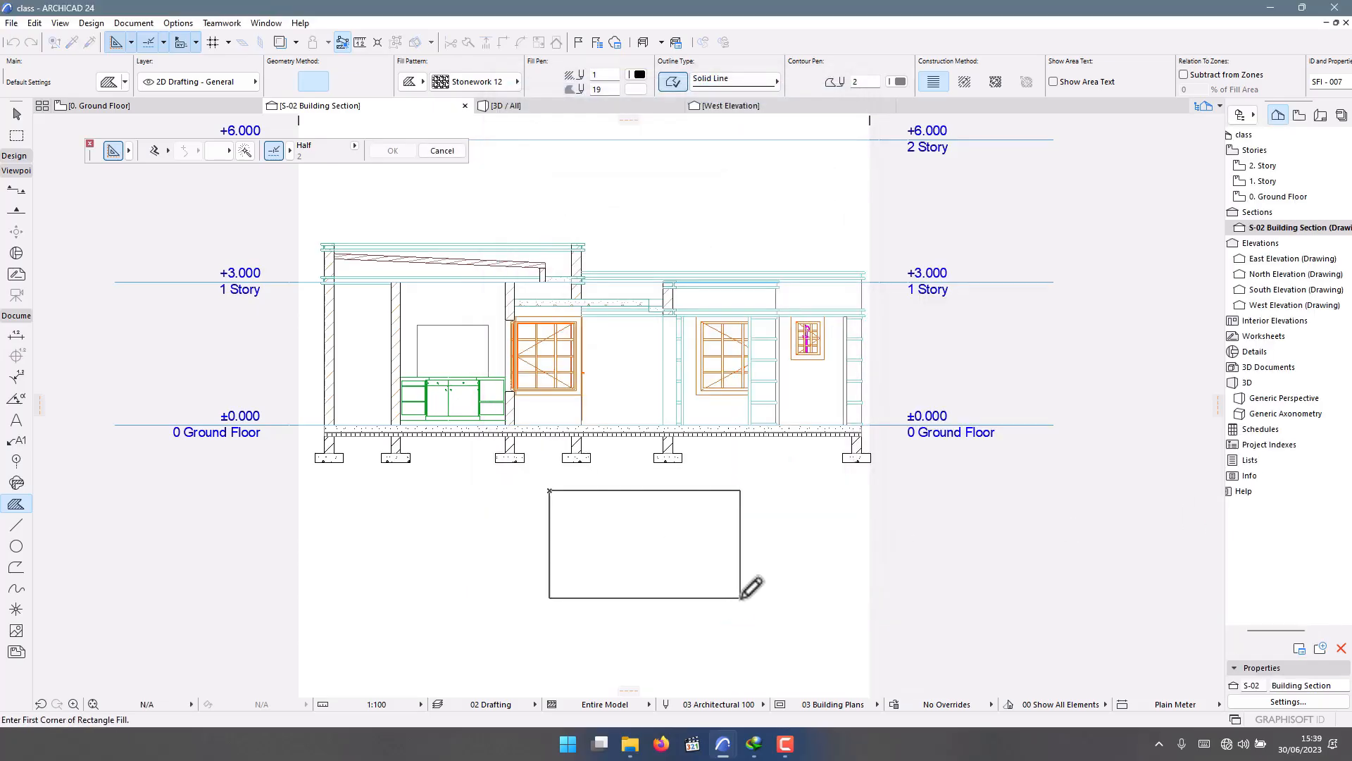
left_click(740, 599)
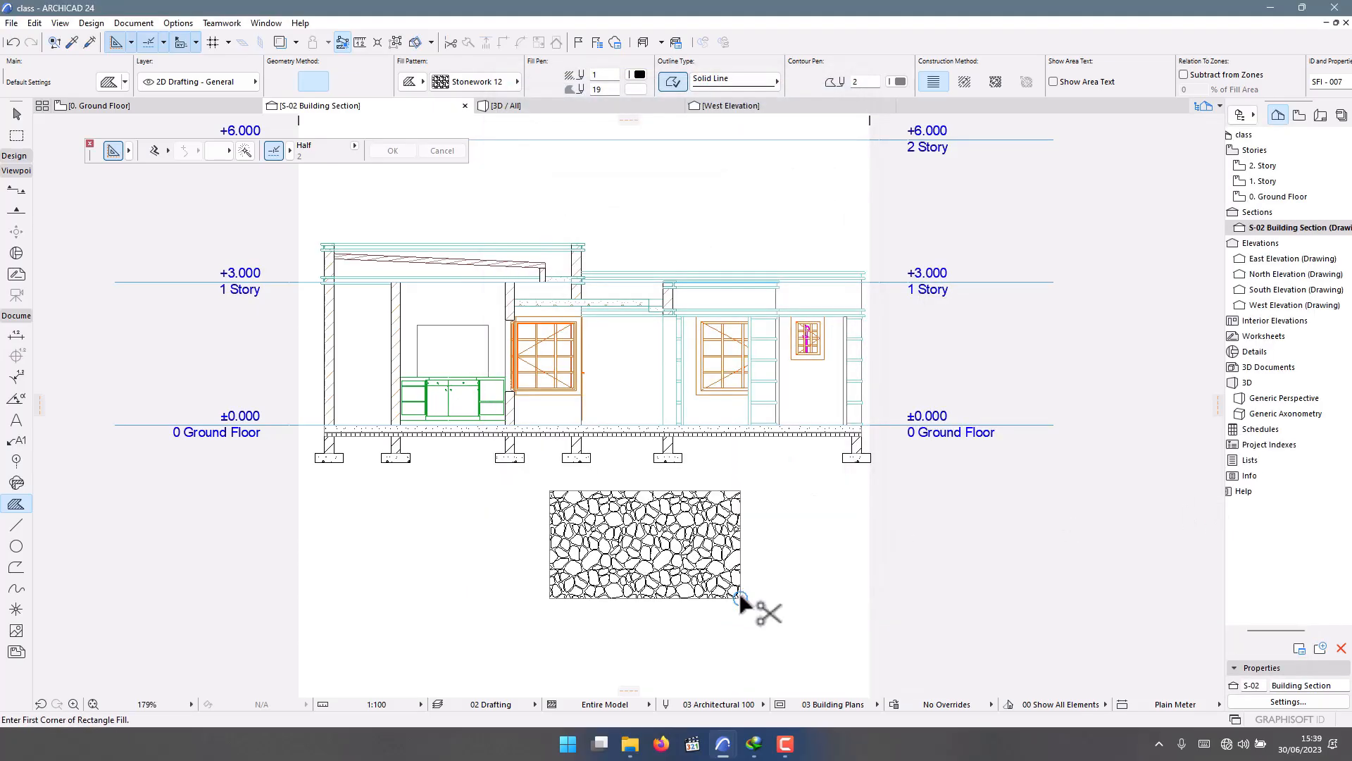
key("ctrl+z")
Draw a polygonal Stonework 12 fill between the two leftmost foundations, from the slab underside down to the footing tops with a raised bottom edge.
scroll(355, 458, "up", 8)
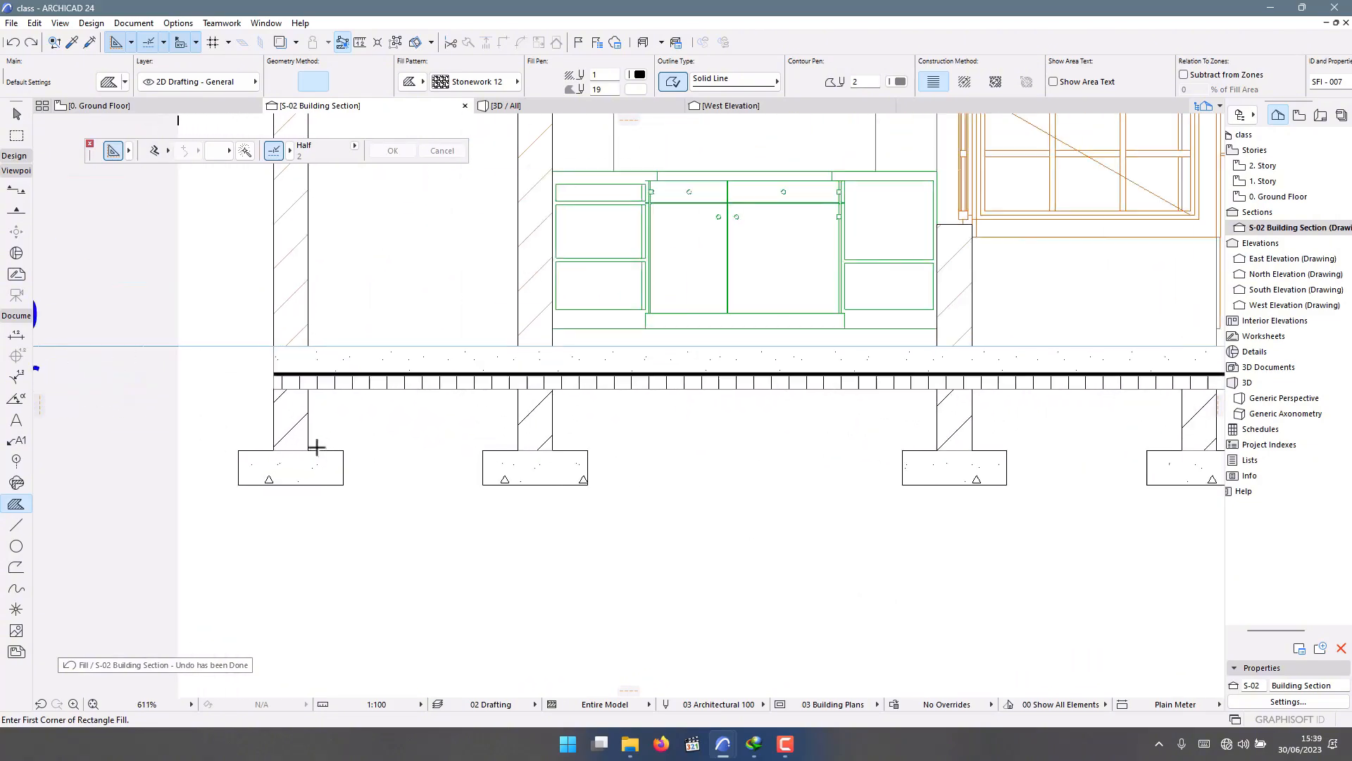
left_click(352, 449)
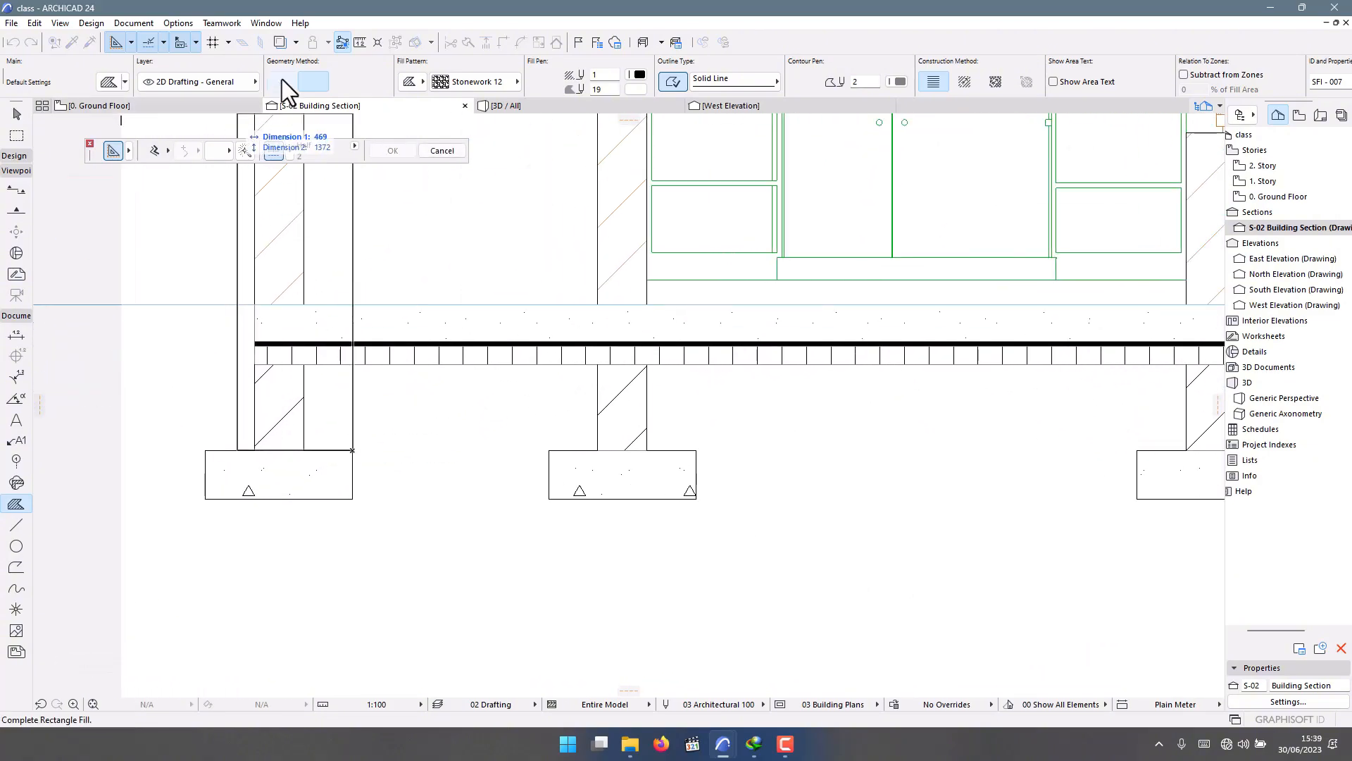
left_click(281, 79)
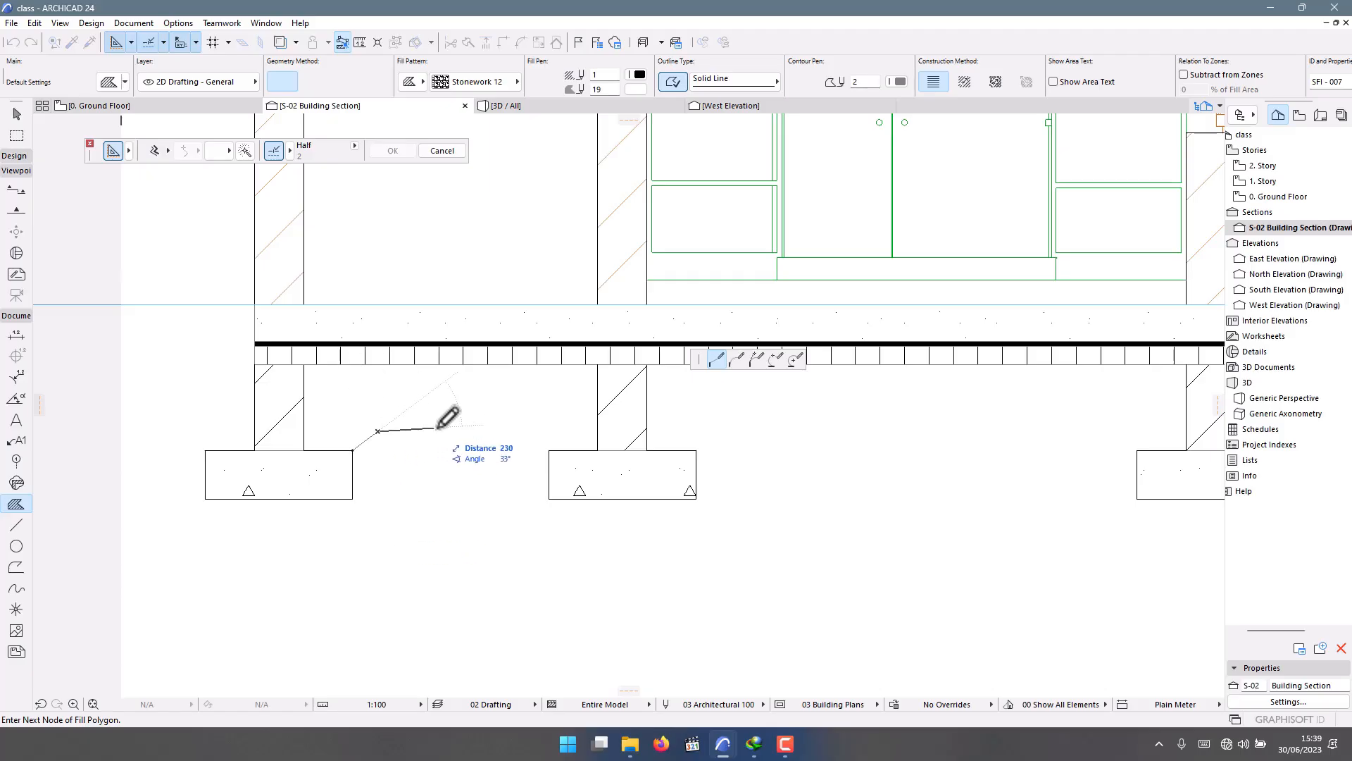
left_click(519, 429)
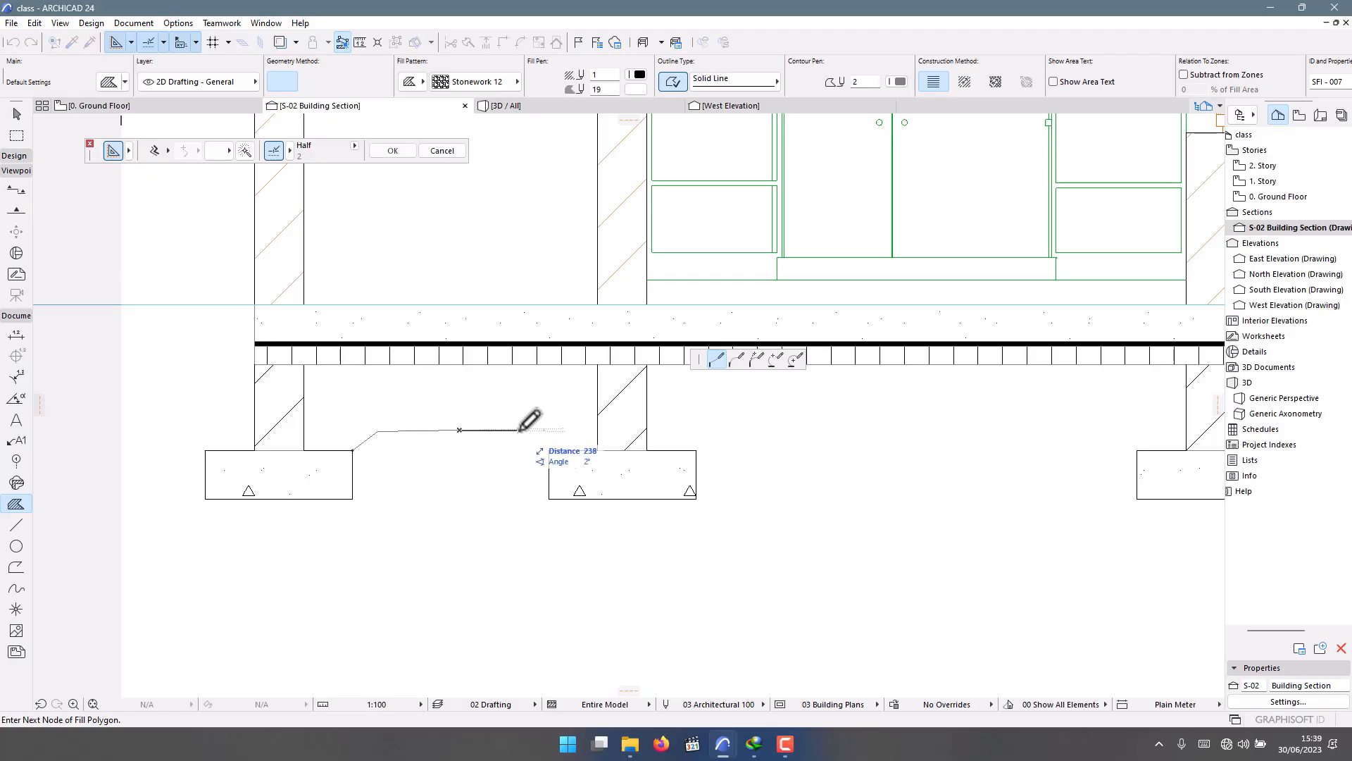
scroll(546, 444, "up", 5)
left_click(555, 457)
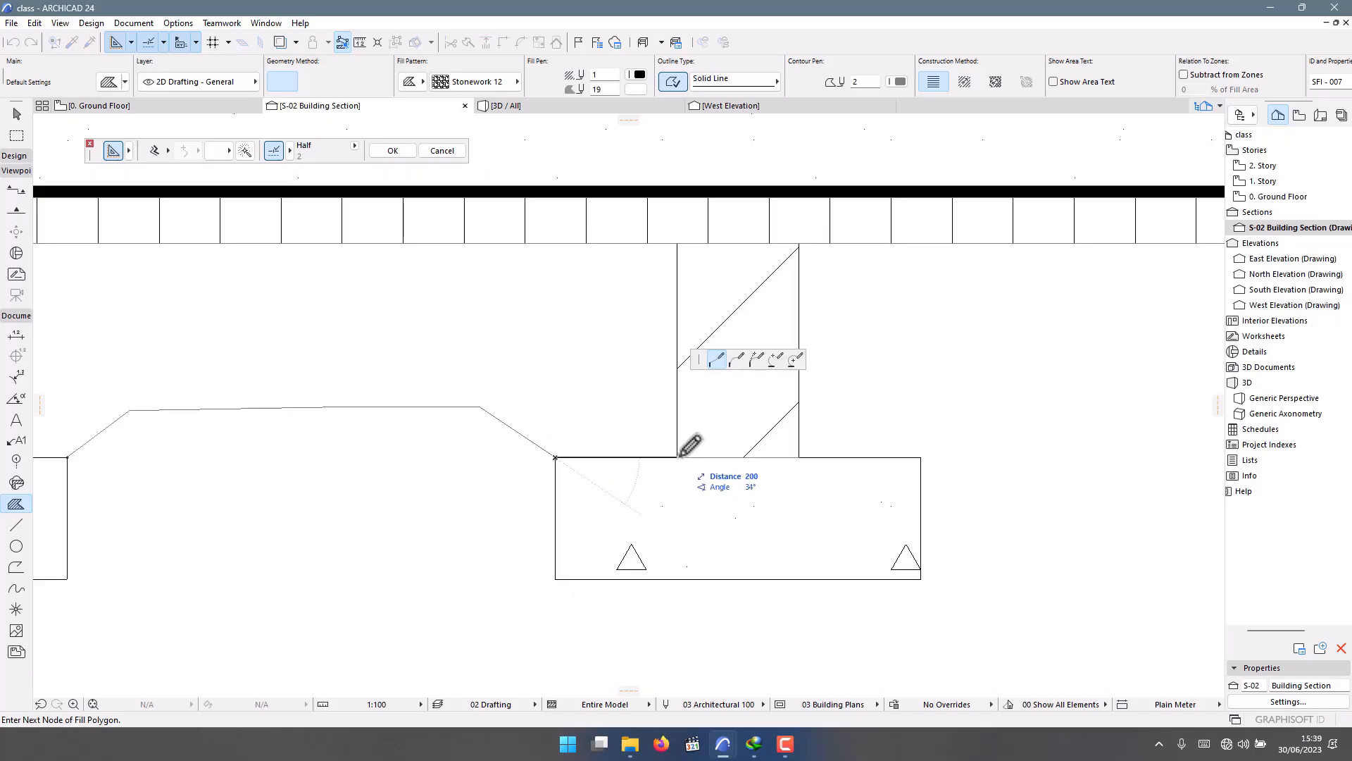
left_click(678, 457)
scroll(676, 455, "down", 3)
left_click(672, 329)
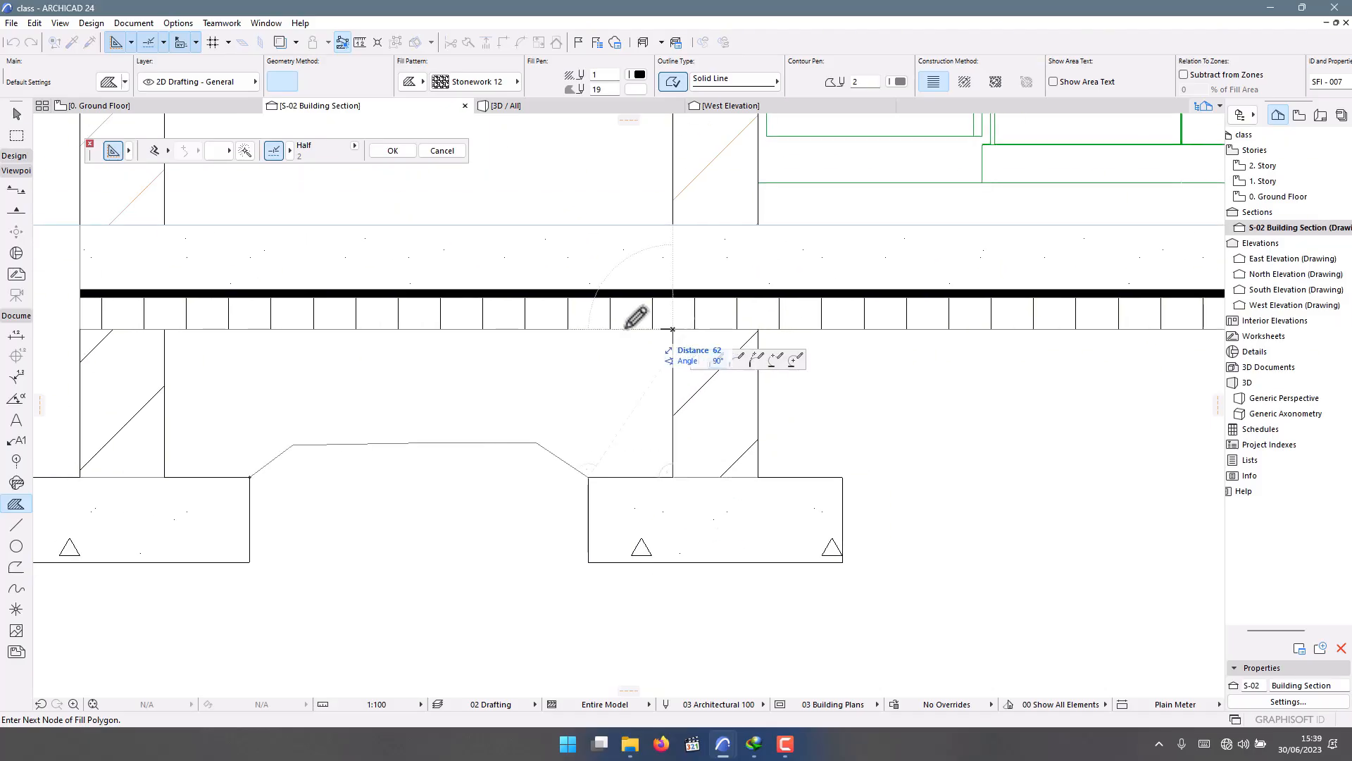
left_click(164, 329)
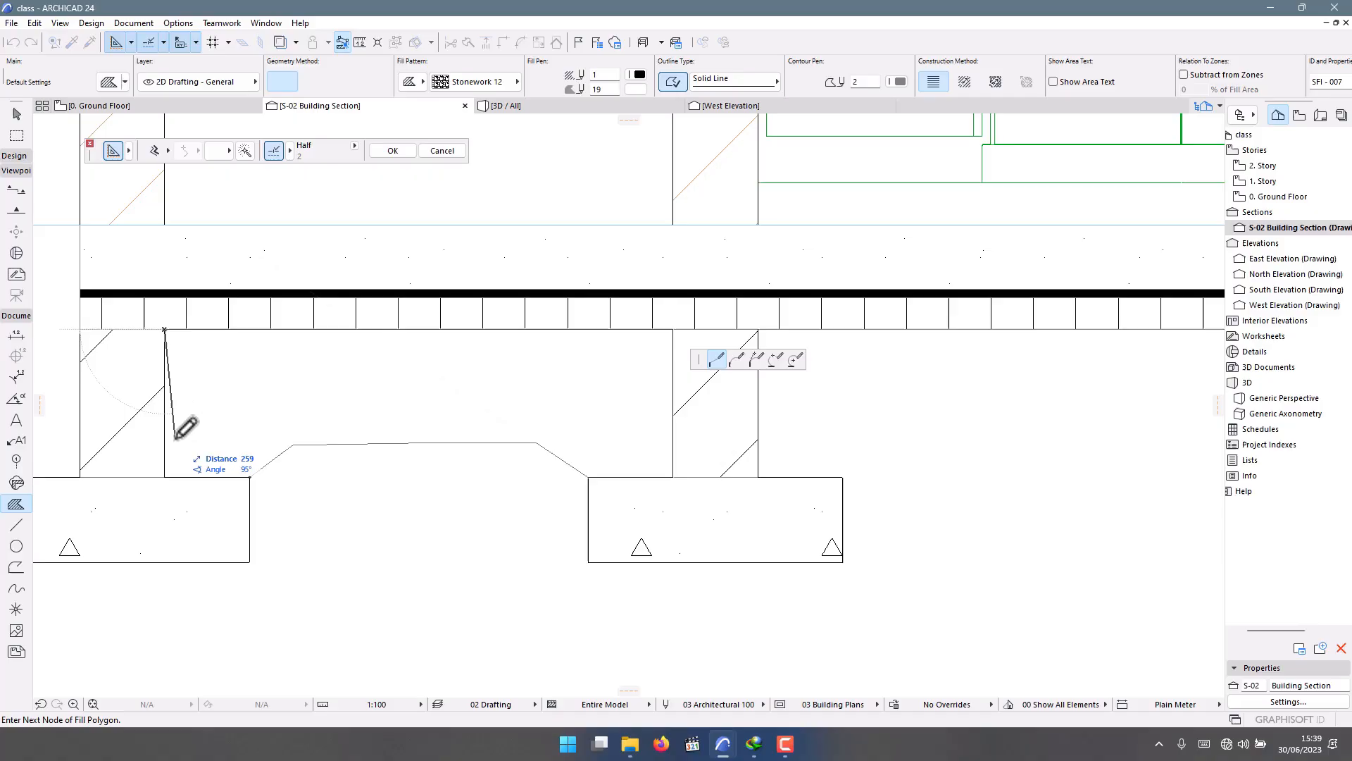
left_click(165, 476)
left_click(249, 477)
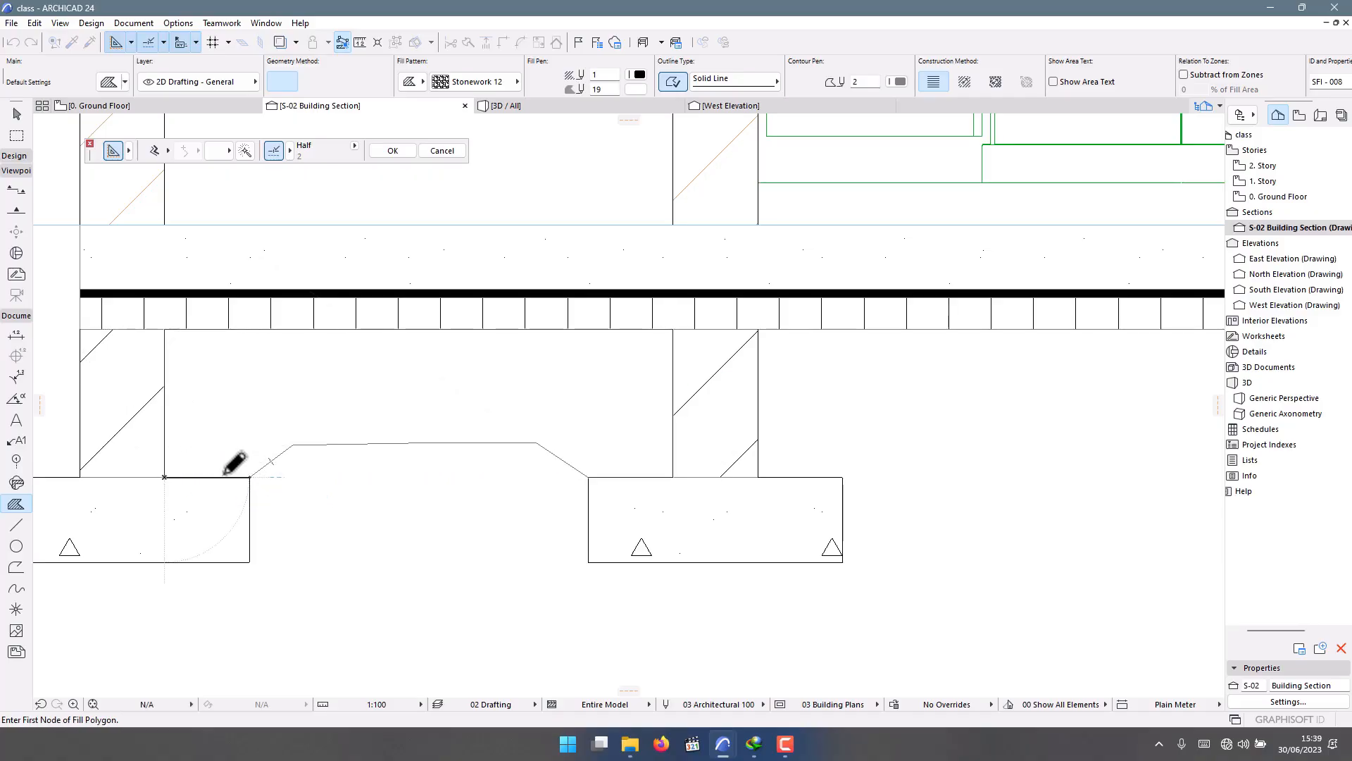
Draw a polygonal Stonework 12 fill between the second and third foundations, beneath the cabinets, with a raised bottom edge sloping to the footing tops.
scroll(220, 481, "down", 5)
scroll(407, 442, "up", 2)
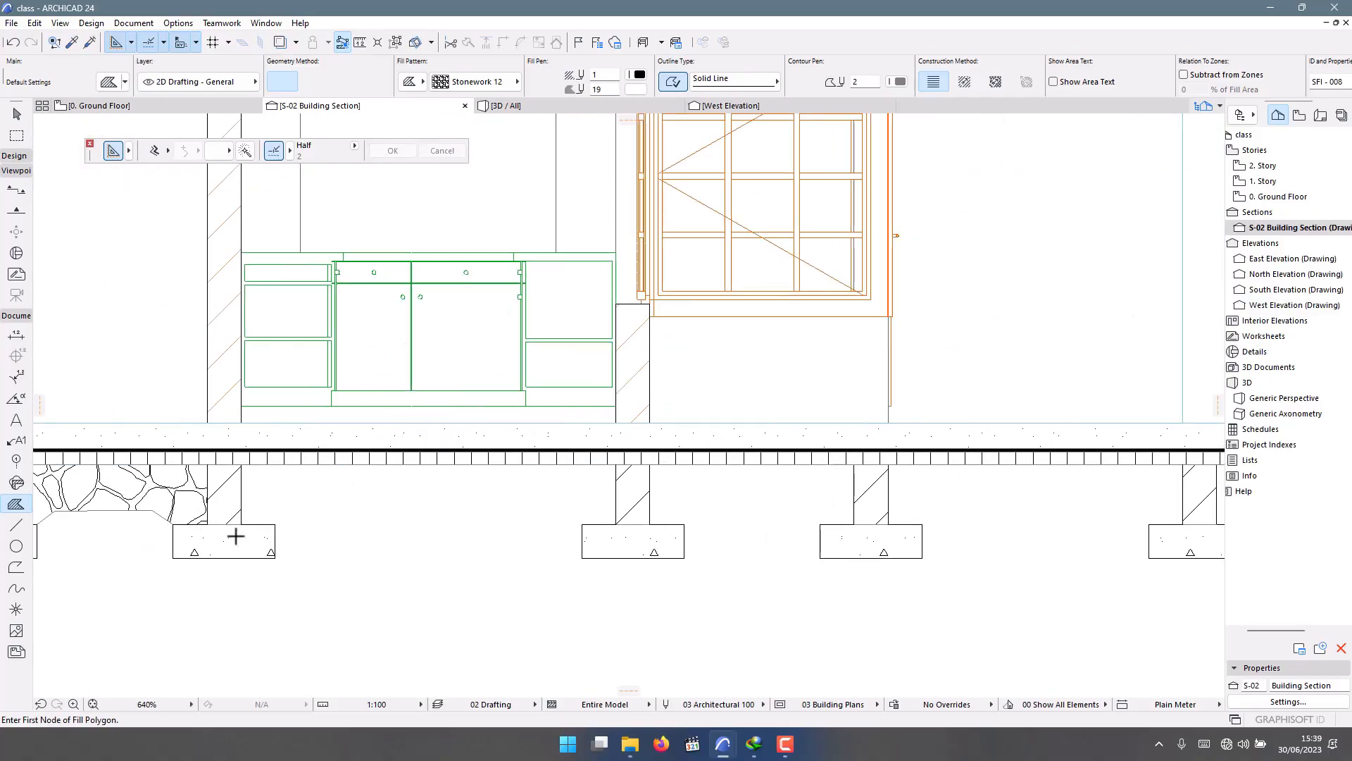
left_click(275, 521)
scroll(293, 498, "up", 3)
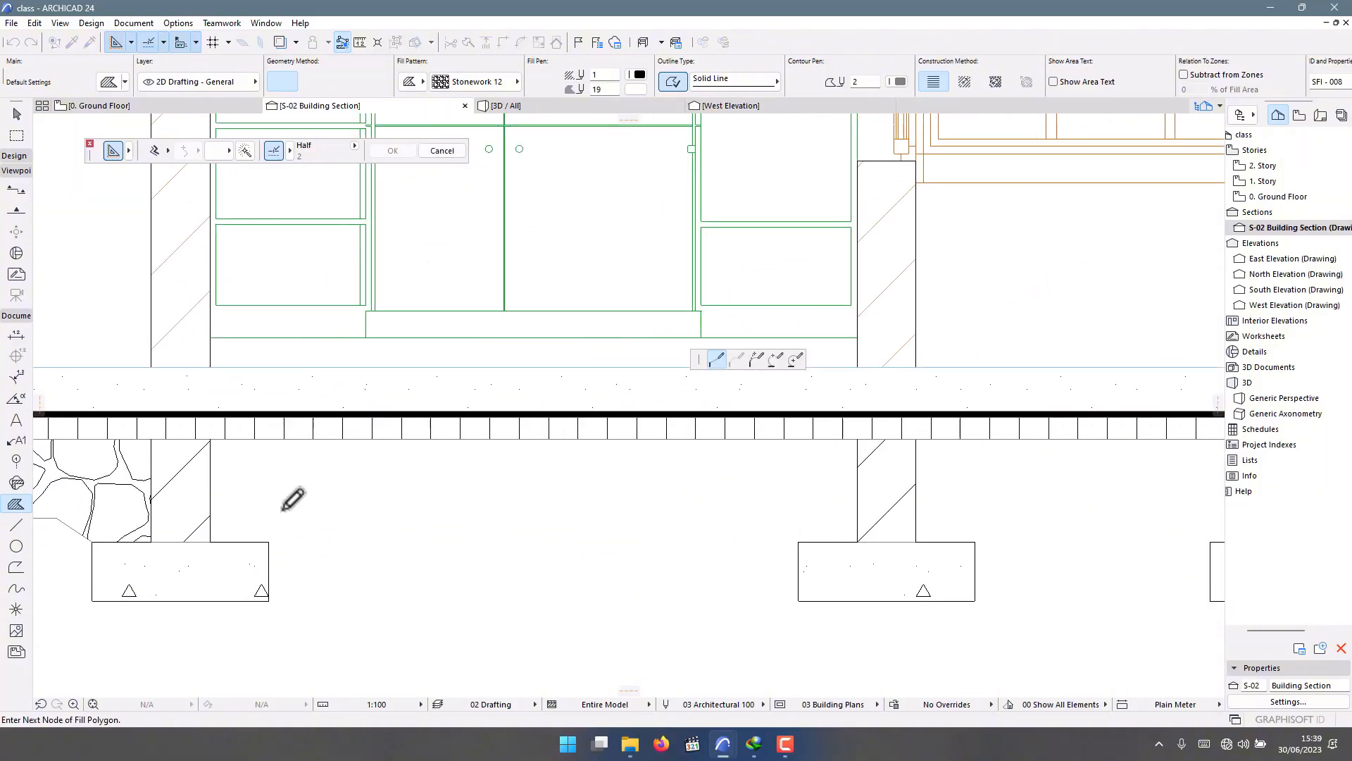
scroll(176, 412, "down", 2)
scroll(187, 387, "up", 4)
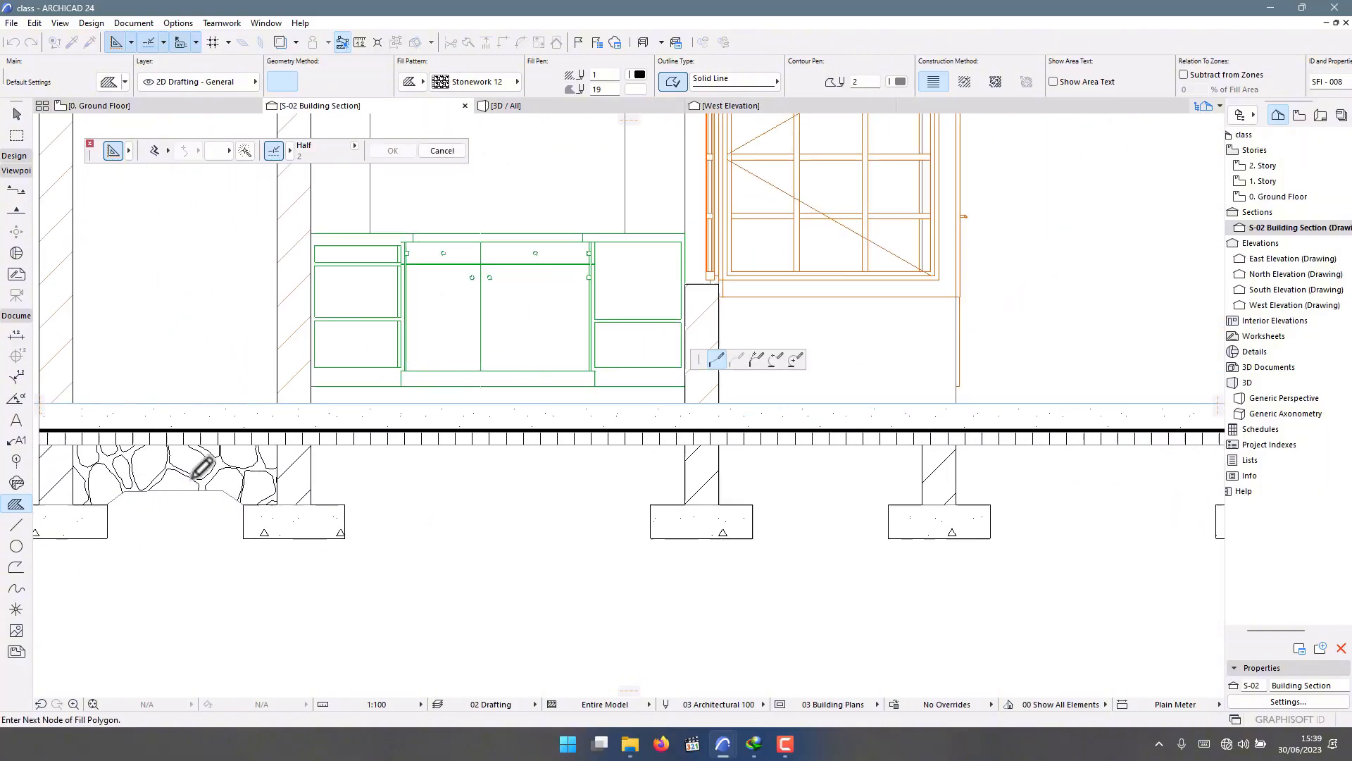
scroll(370, 529, "up", 1)
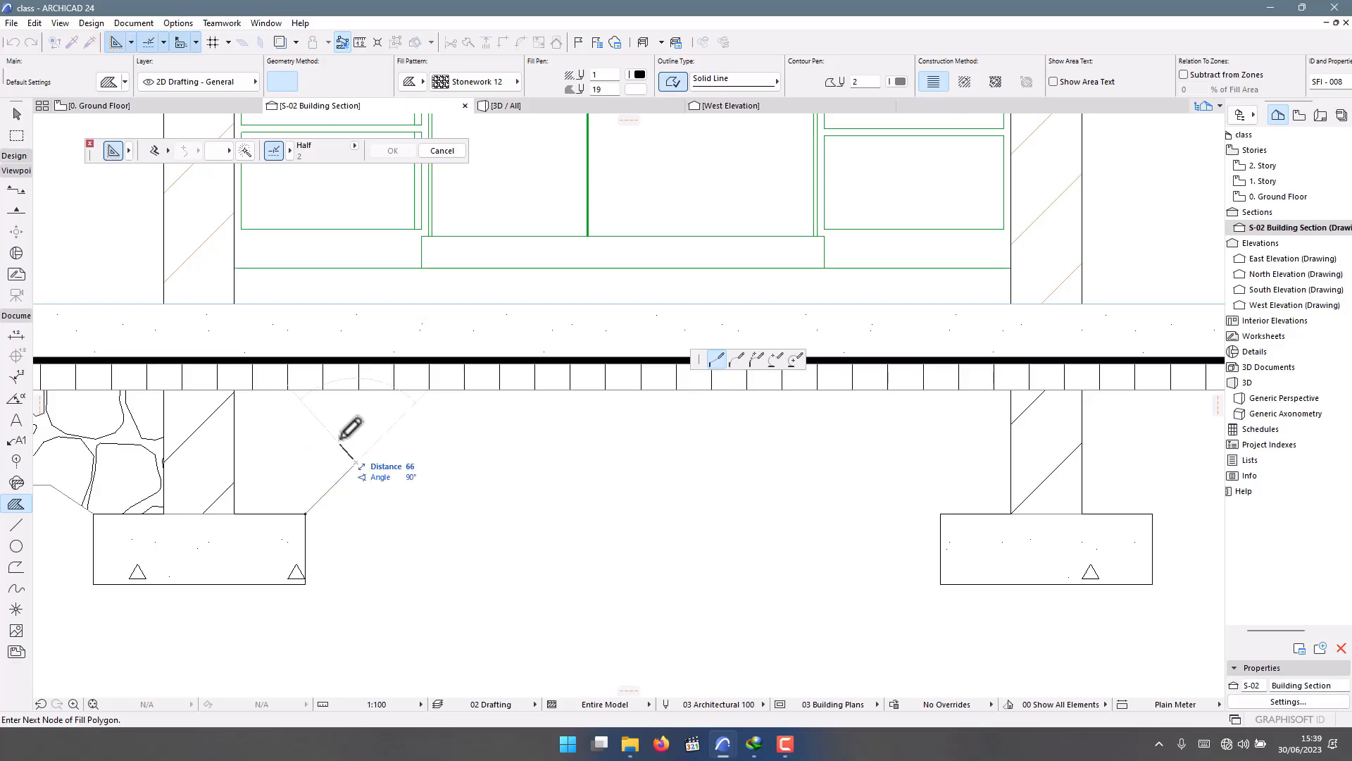
scroll(530, 438, "down", 2)
left_click(637, 448)
scroll(694, 471, "up", 3)
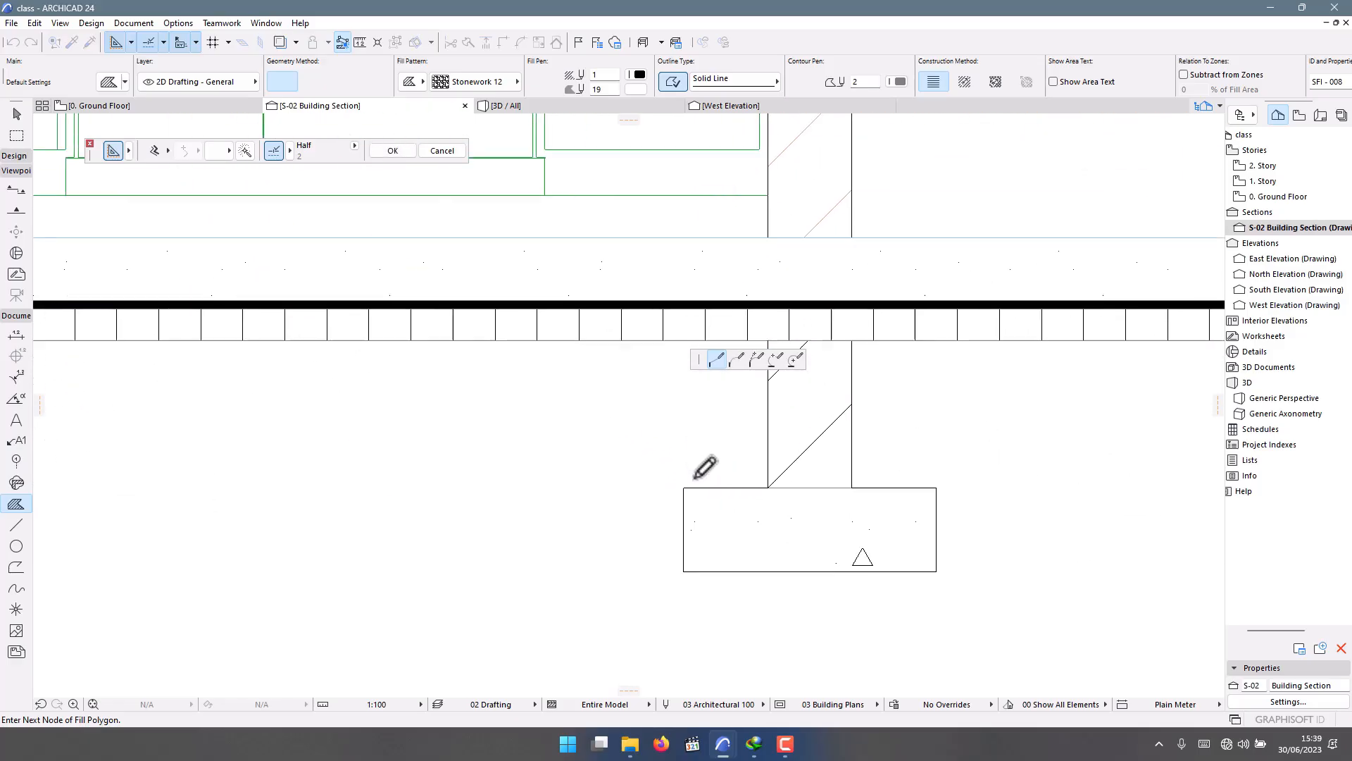
left_click(684, 488)
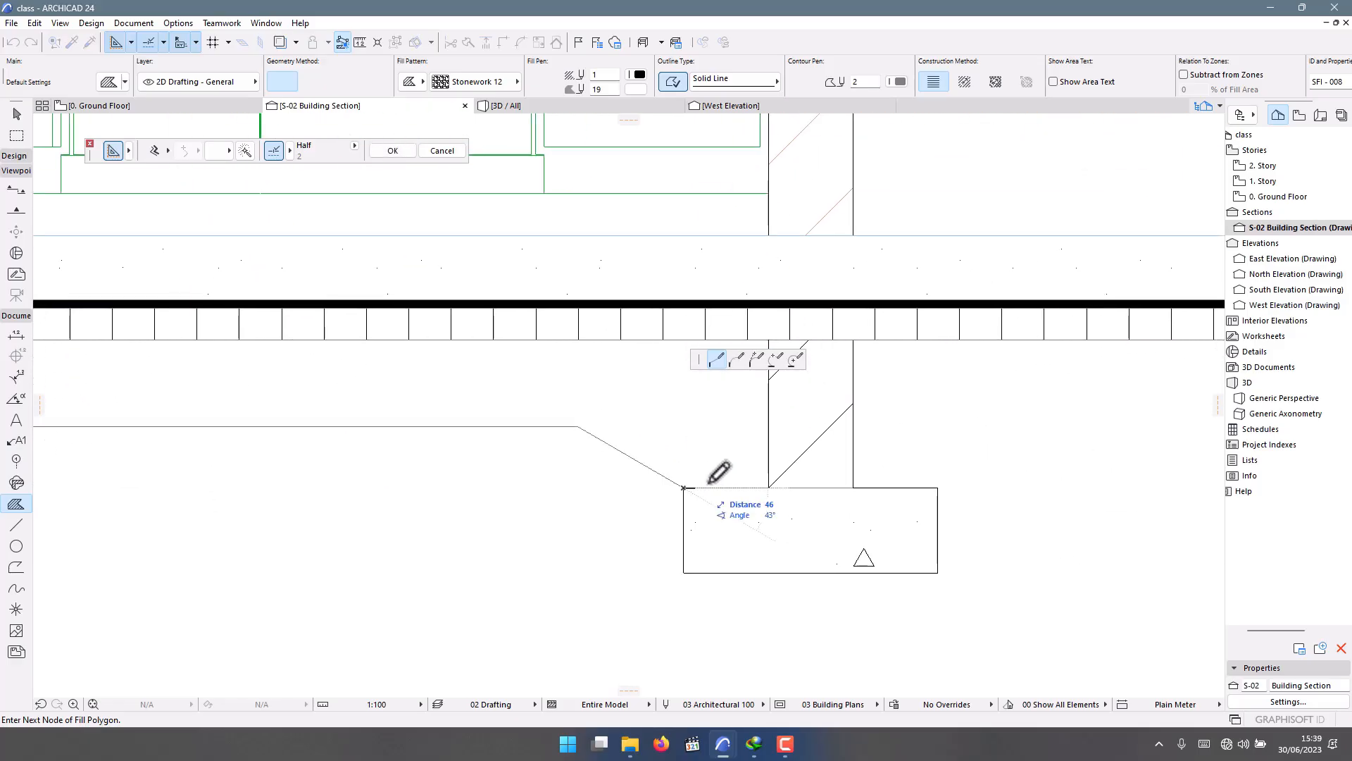
left_click(769, 485)
scroll(720, 570, "down", 2)
scroll(733, 468, "up", 1)
left_click(750, 451)
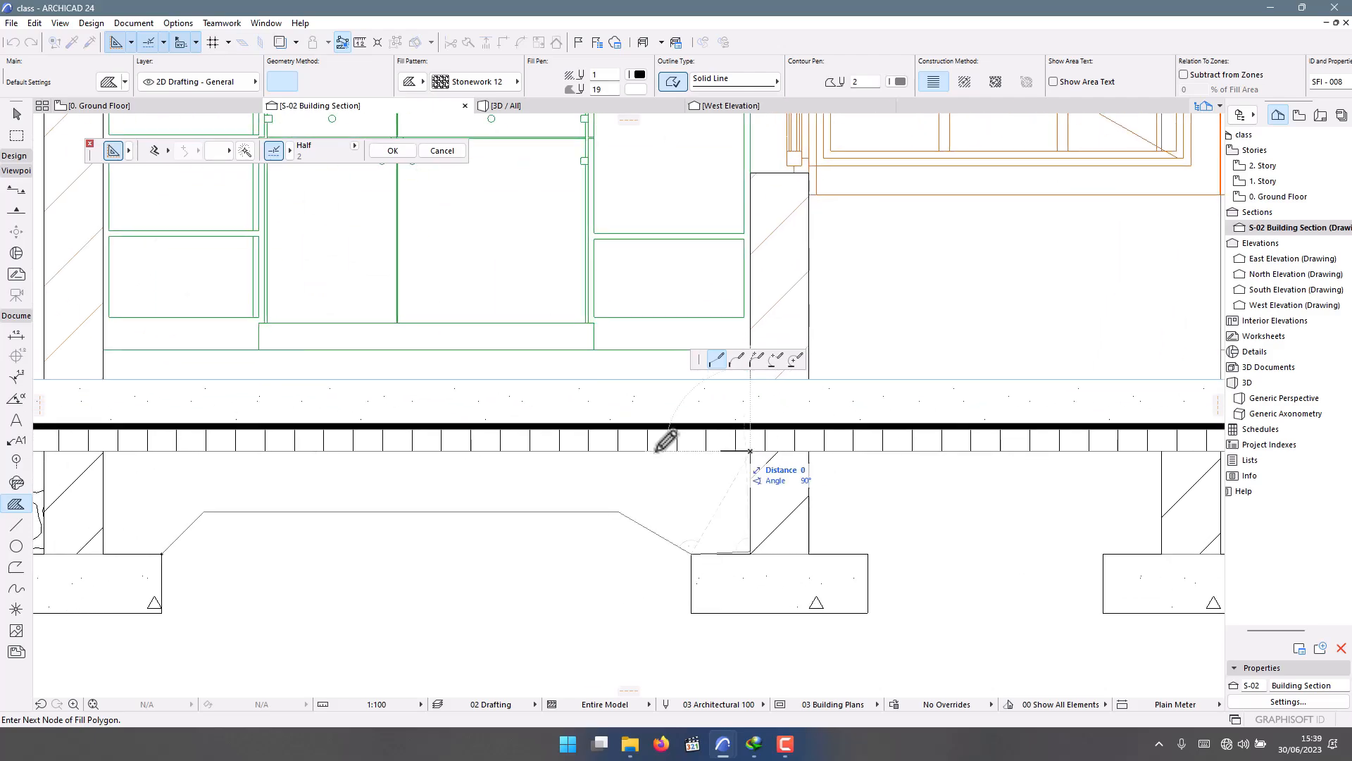
left_click(104, 450)
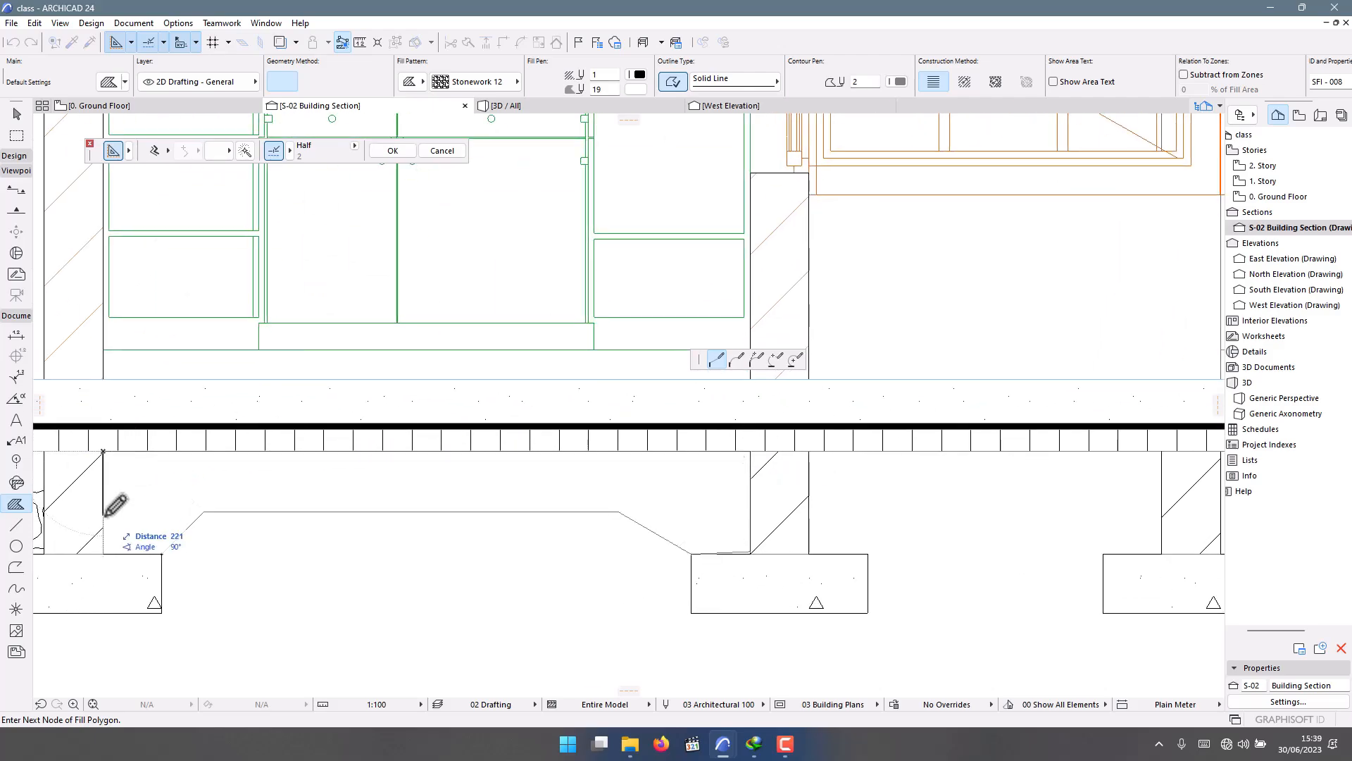
left_click(103, 554)
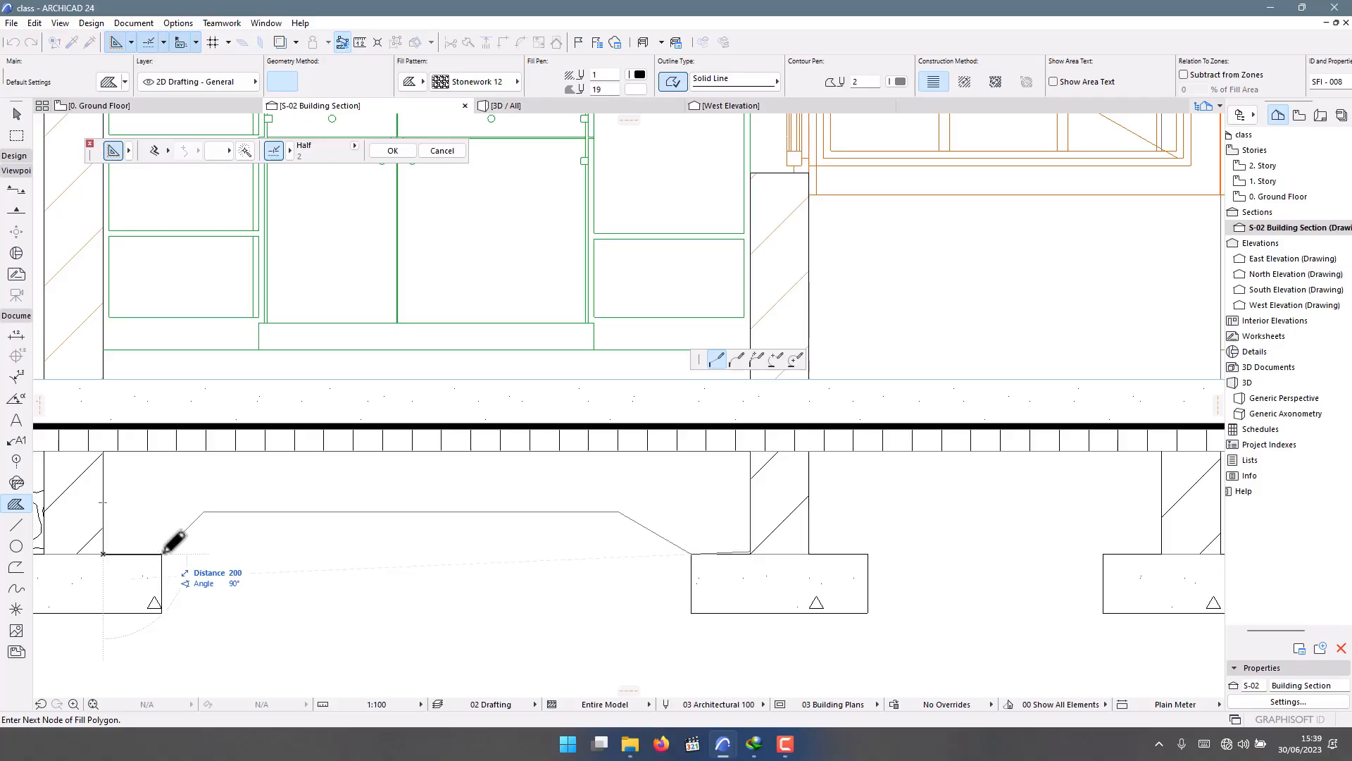
left_click(163, 553)
Draw a polygonal Stonework 12 fill between the third and fourth foundations, from the slab underside to the footing tops with a raised bottom edge.
scroll(535, 507, "down", 3)
scroll(544, 529, "up", 5)
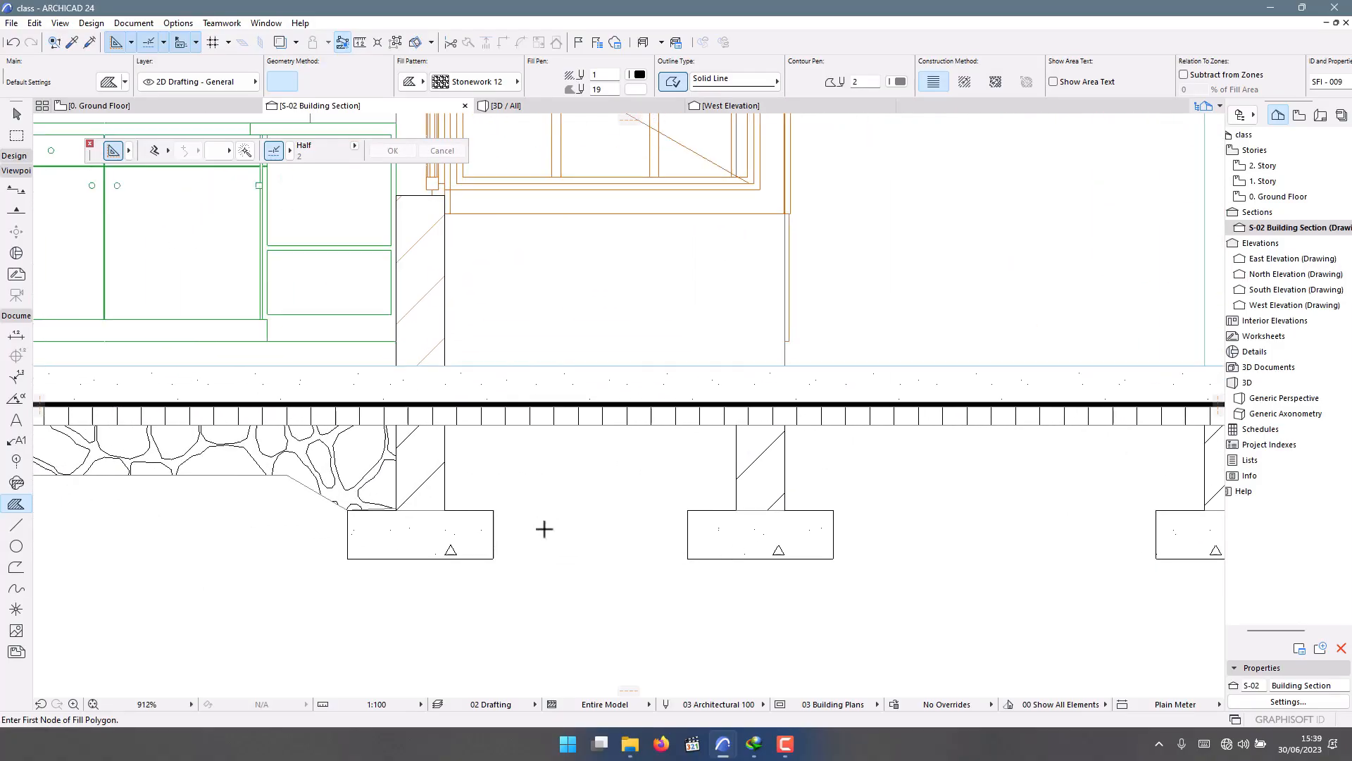
left_click(492, 509)
left_click(516, 481)
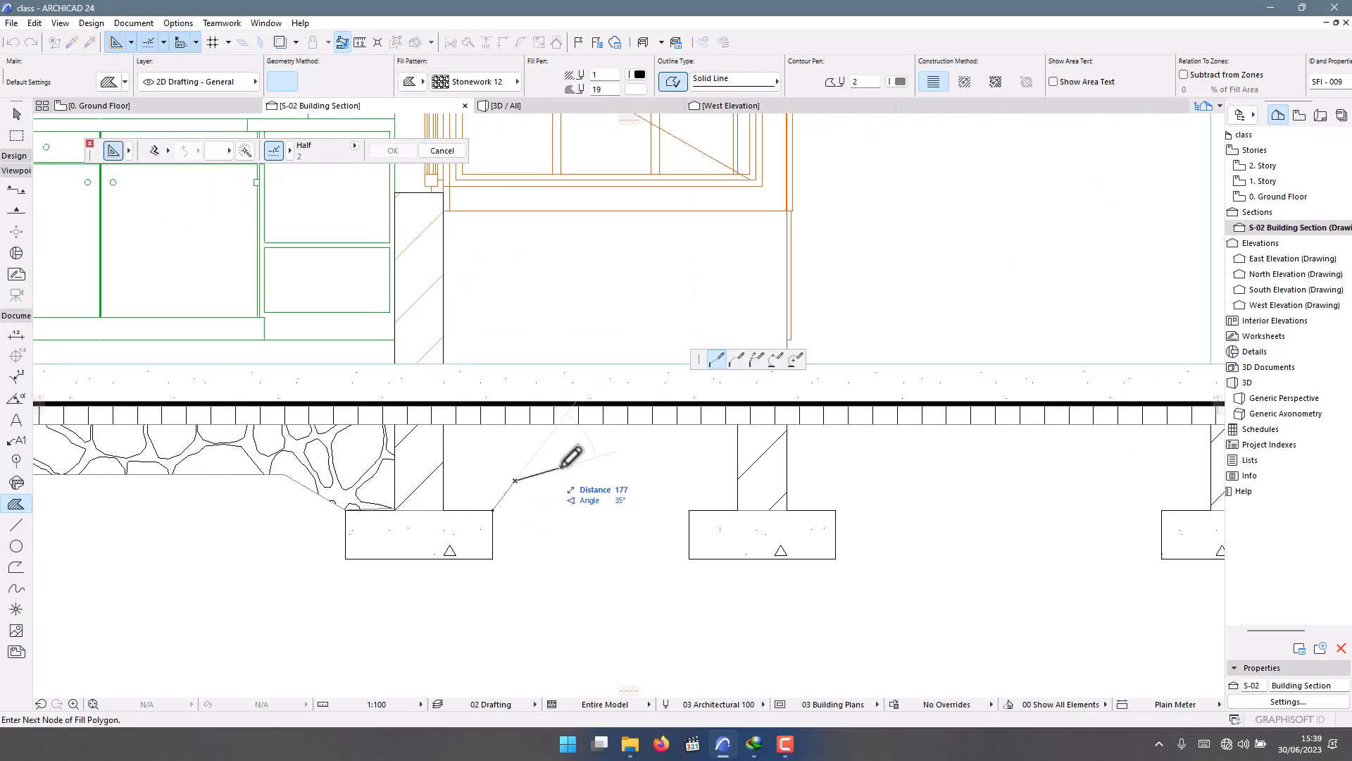
left_click(674, 481)
scroll(694, 484, "up", 3)
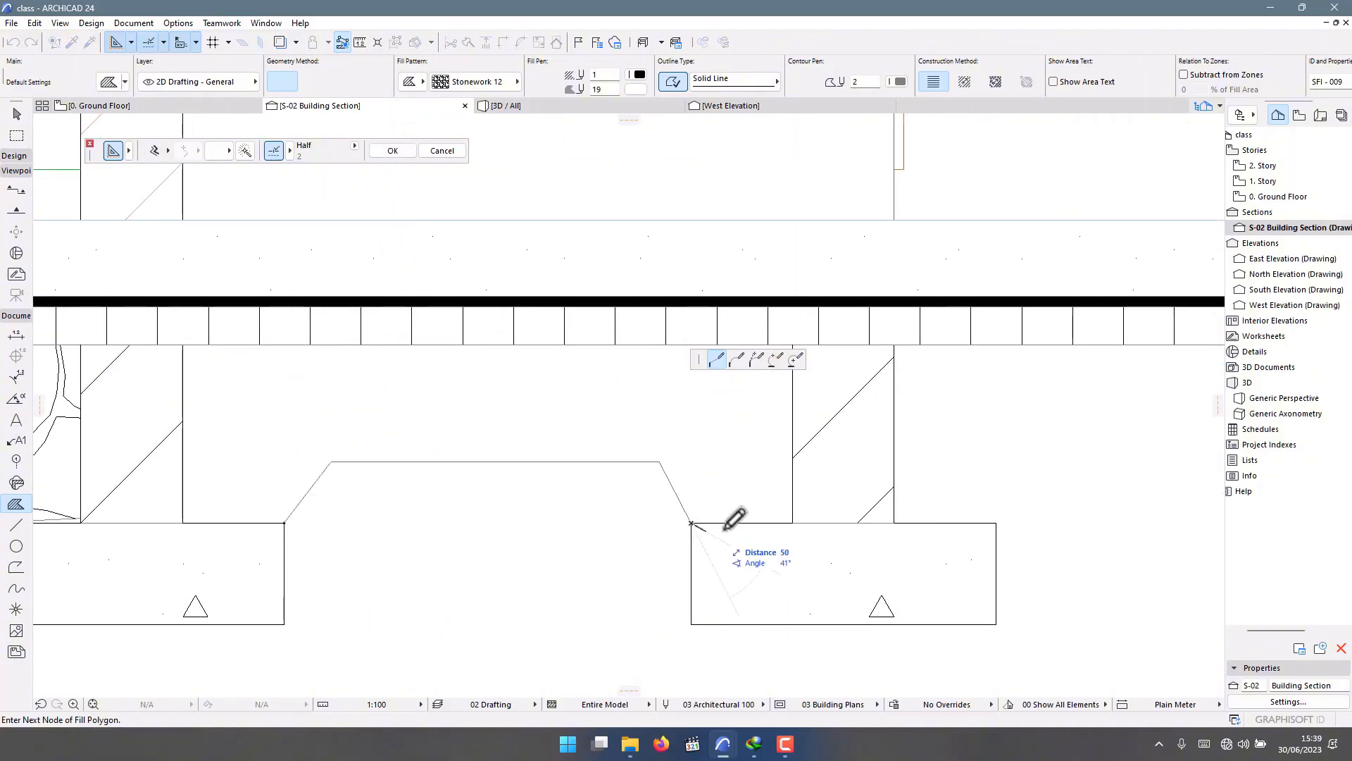
scroll(798, 522, "down", 4)
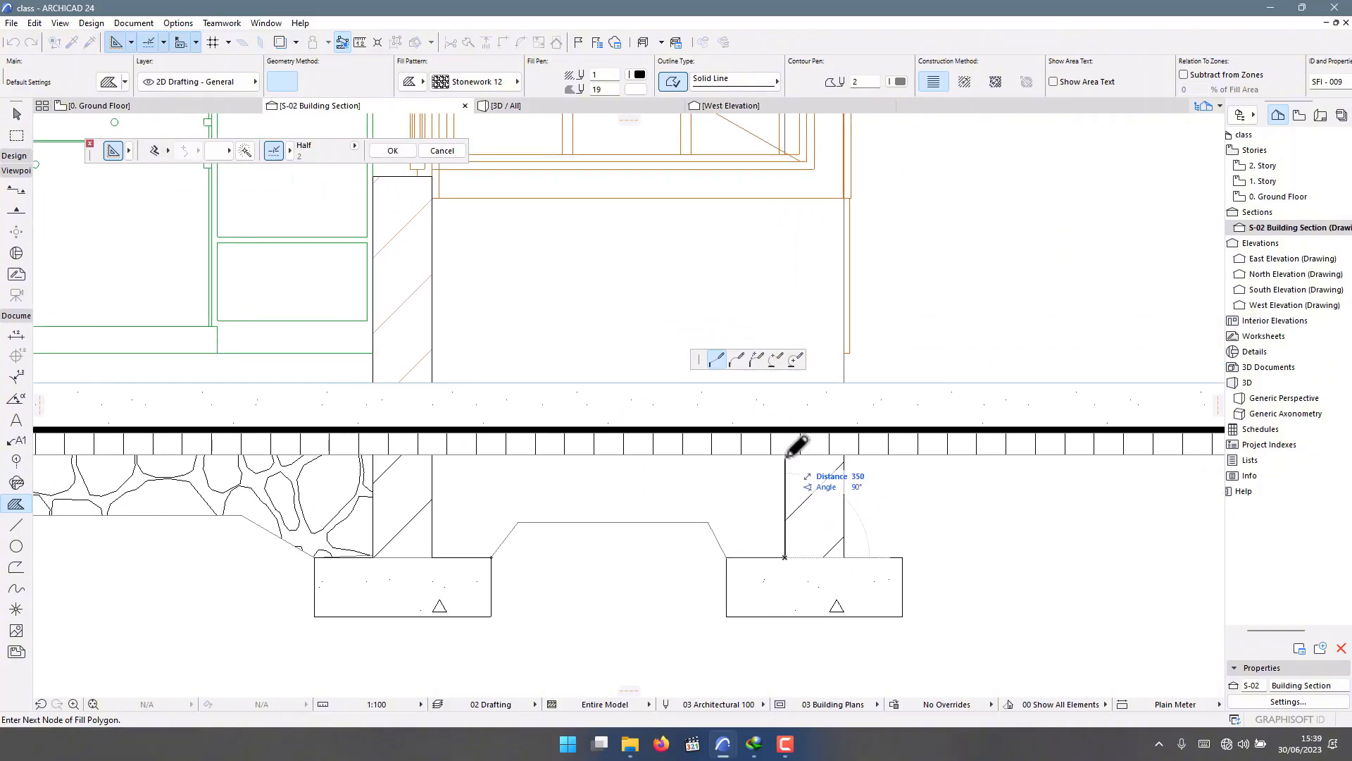
scroll(438, 471, "up", 3)
scroll(438, 470, "up", 1)
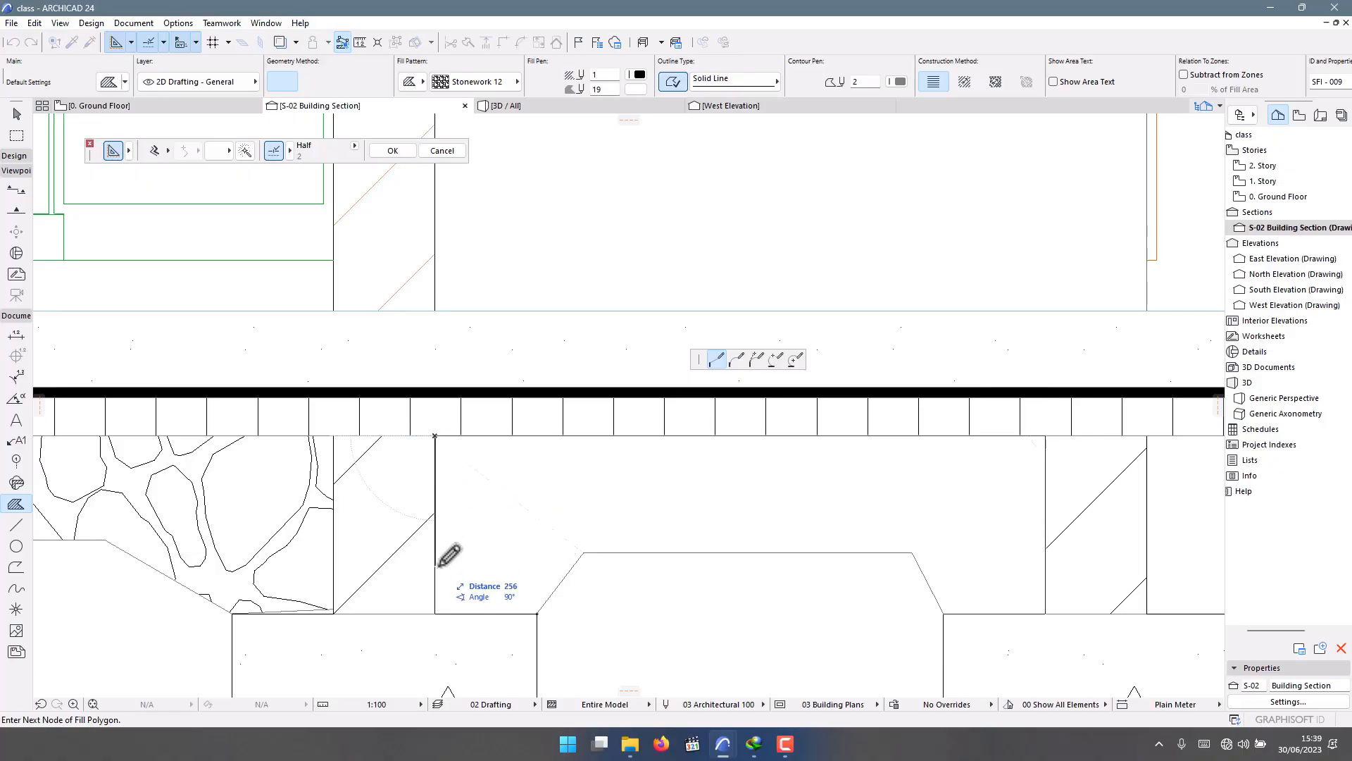
left_click(434, 613)
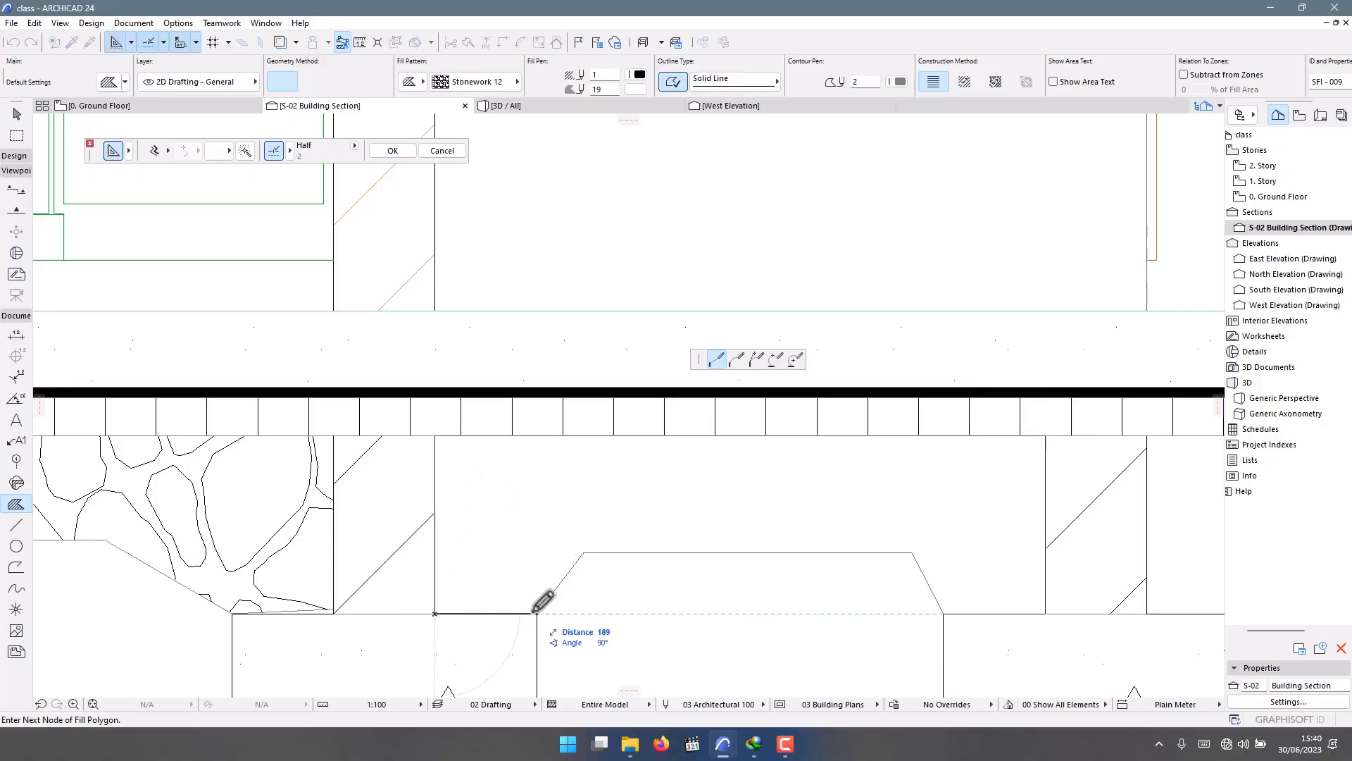
double_click(537, 612)
Draw a polygonal Stonework 12 fill between the fourth and fifth foundations, from the slab underside to the footing tops with a raised bottom edge.
scroll(472, 588, "down", 3)
scroll(625, 614, "up", 5)
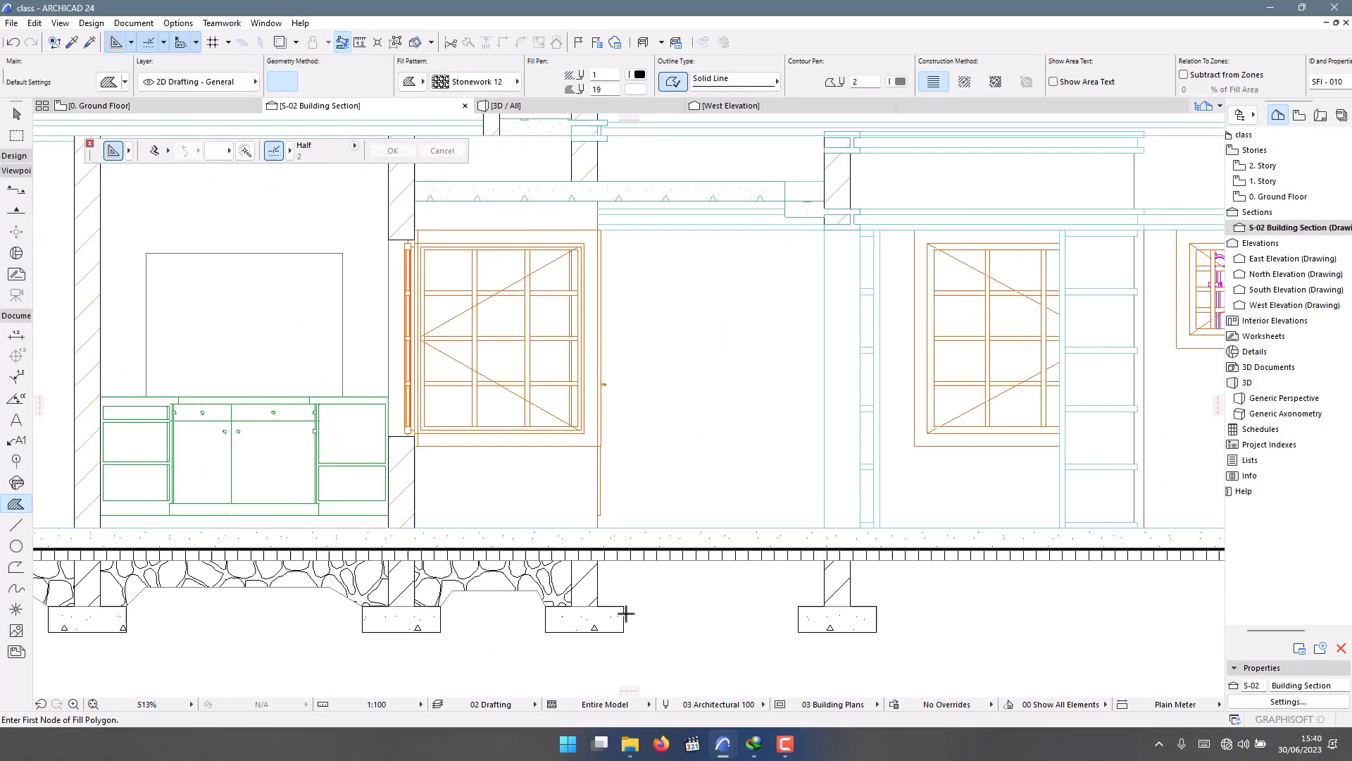
scroll(627, 621, "up", 4)
left_click(600, 549)
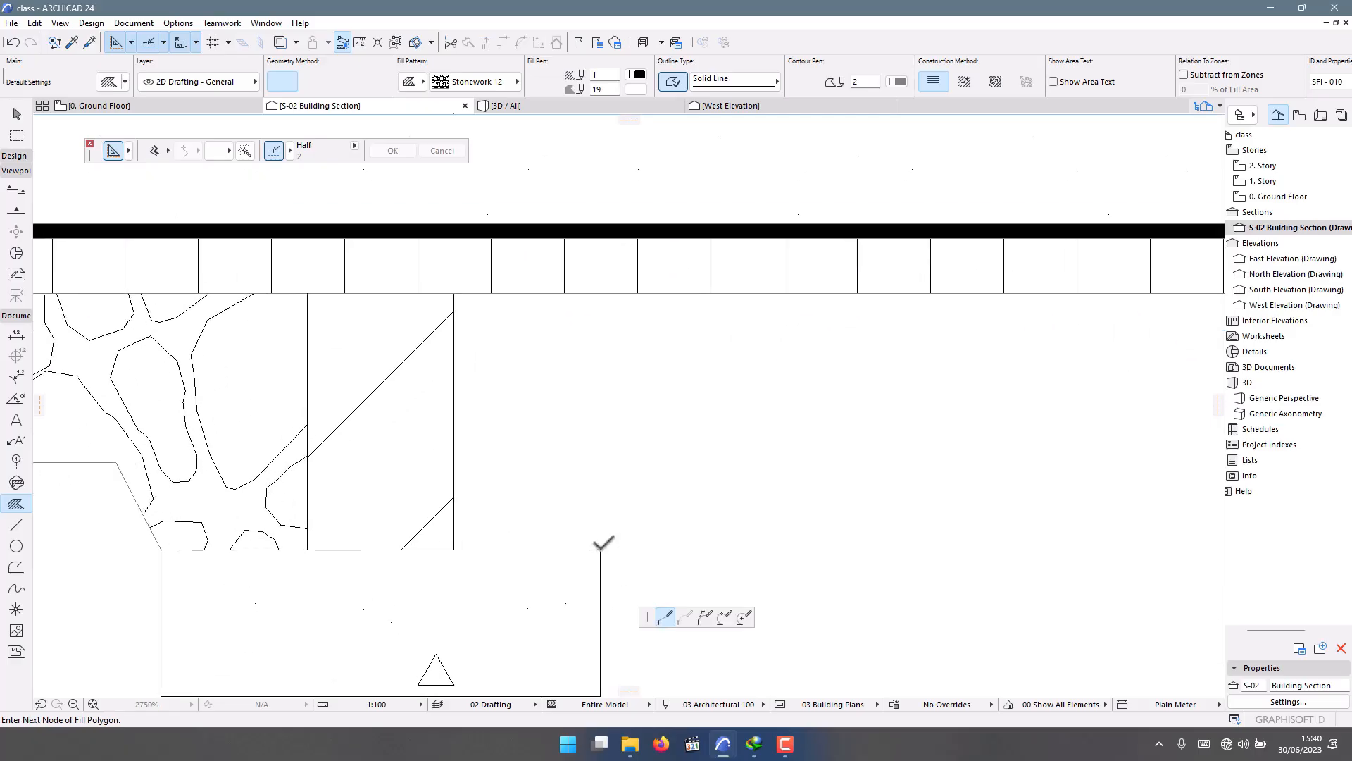
scroll(514, 540, "down", 1)
scroll(288, 594, "down", 3)
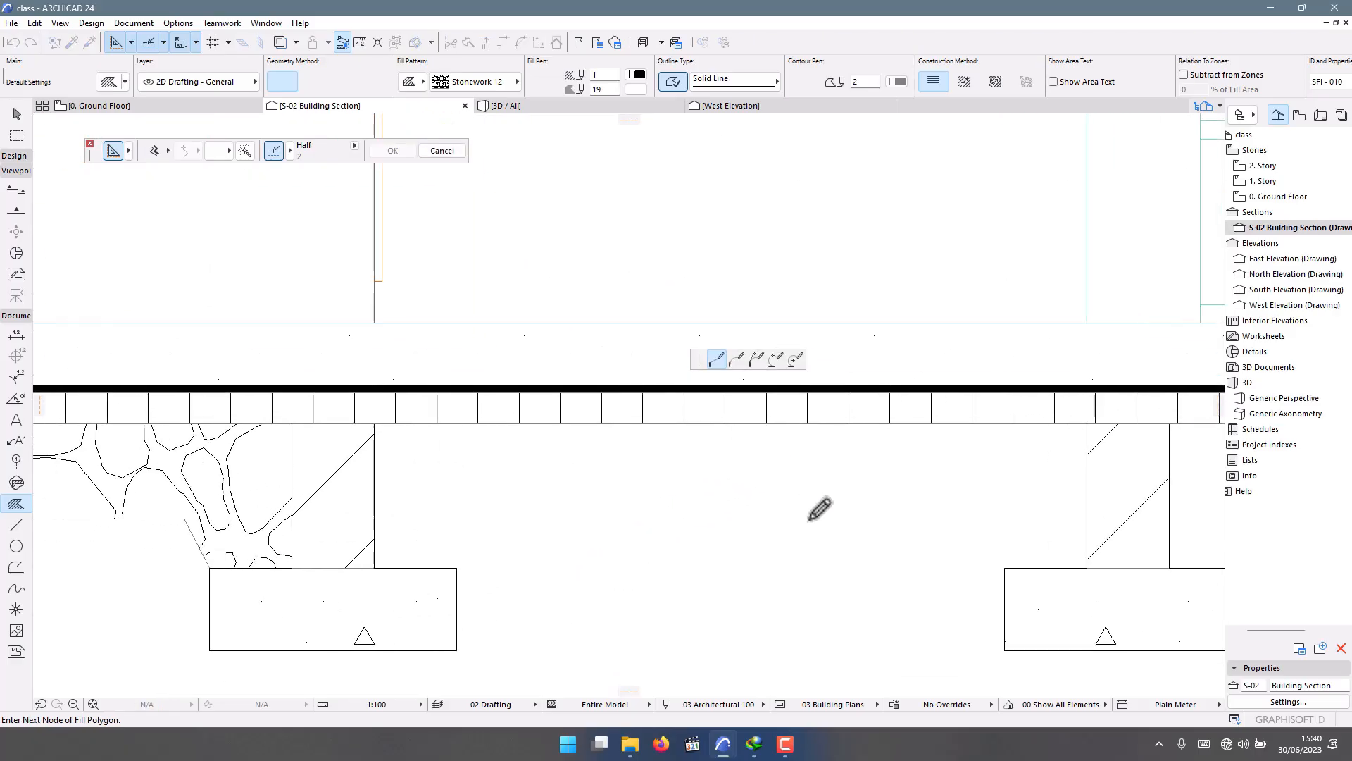
scroll(809, 514, "up", 1)
left_click(937, 518)
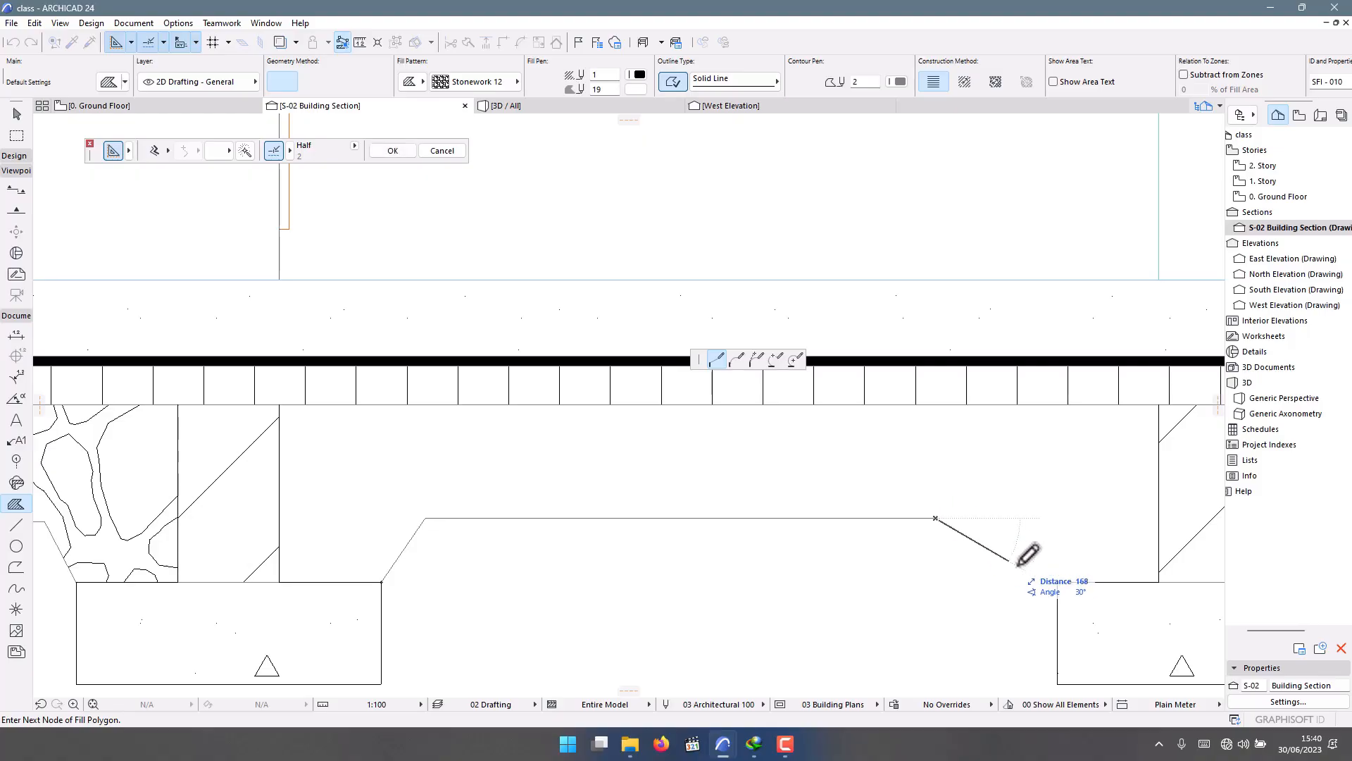
scroll(810, 563, "down", 2)
scroll(833, 560, "up", 2)
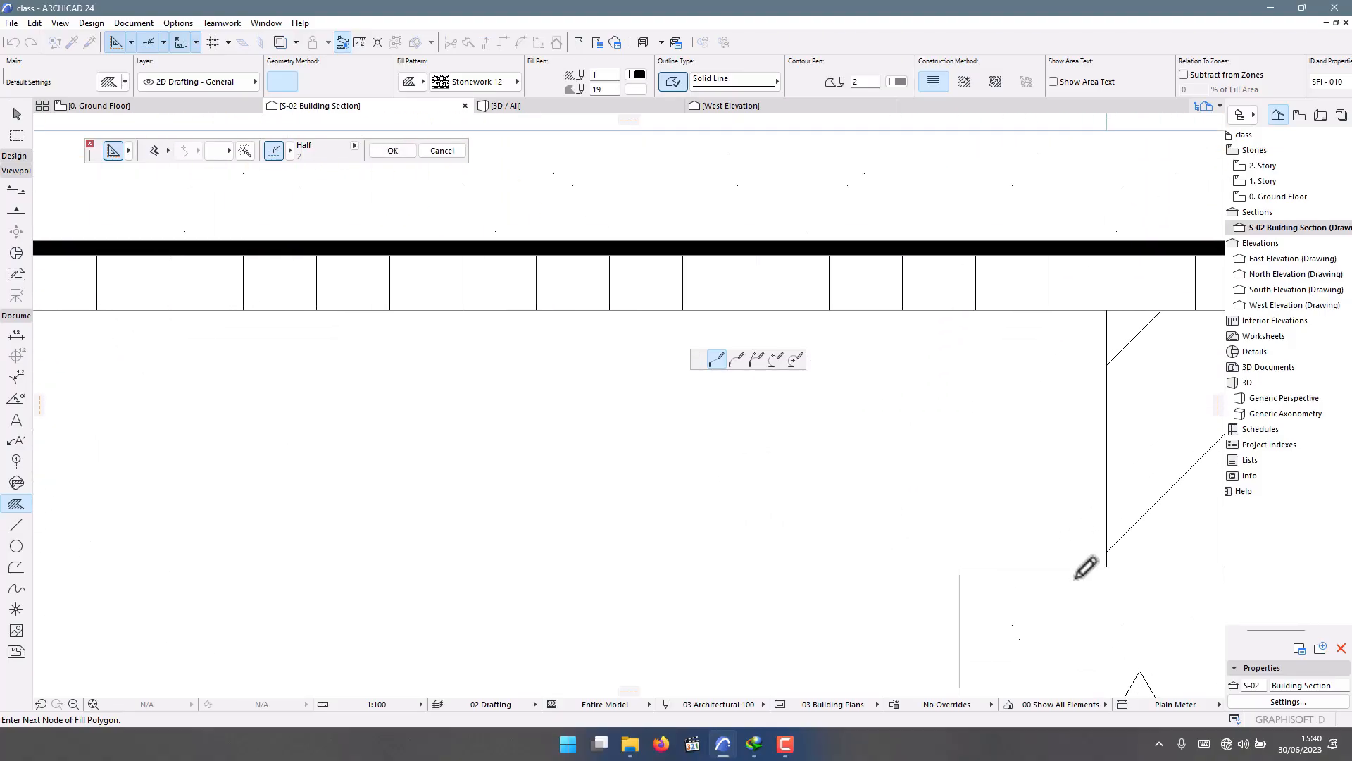
scroll(1099, 535, "down", 3)
scroll(1080, 458, "up", 2)
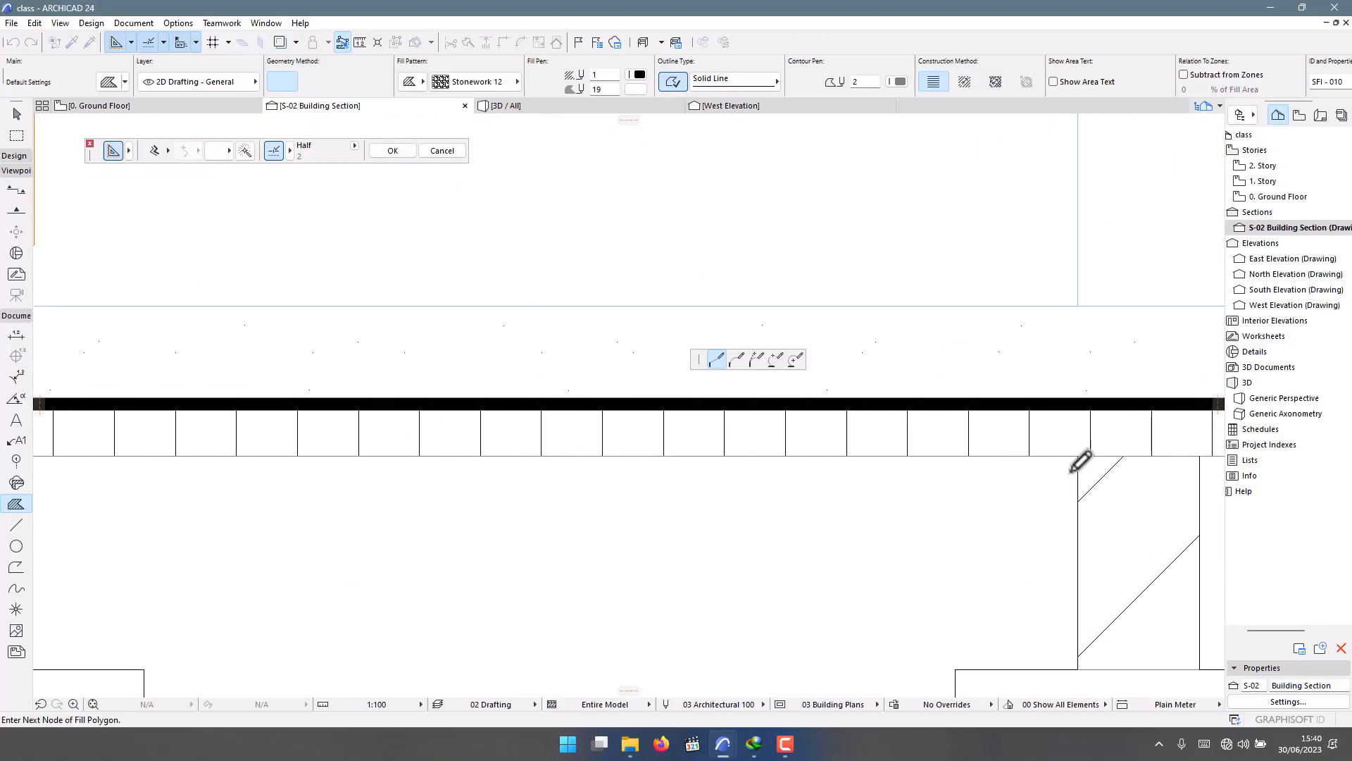
left_click(1078, 456)
scroll(1047, 525, "down", 6)
scroll(694, 530, "up", 5)
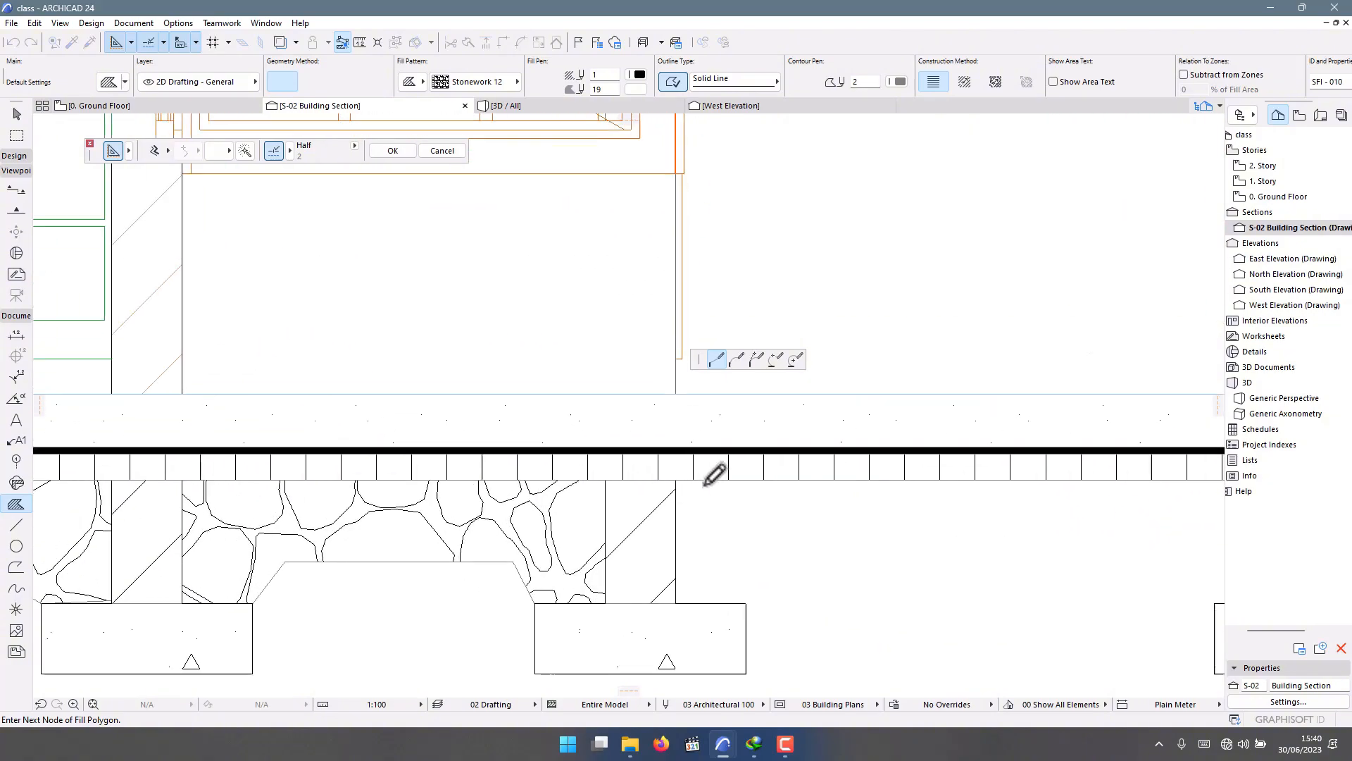
left_click(664, 476)
scroll(550, 434, "down", 2)
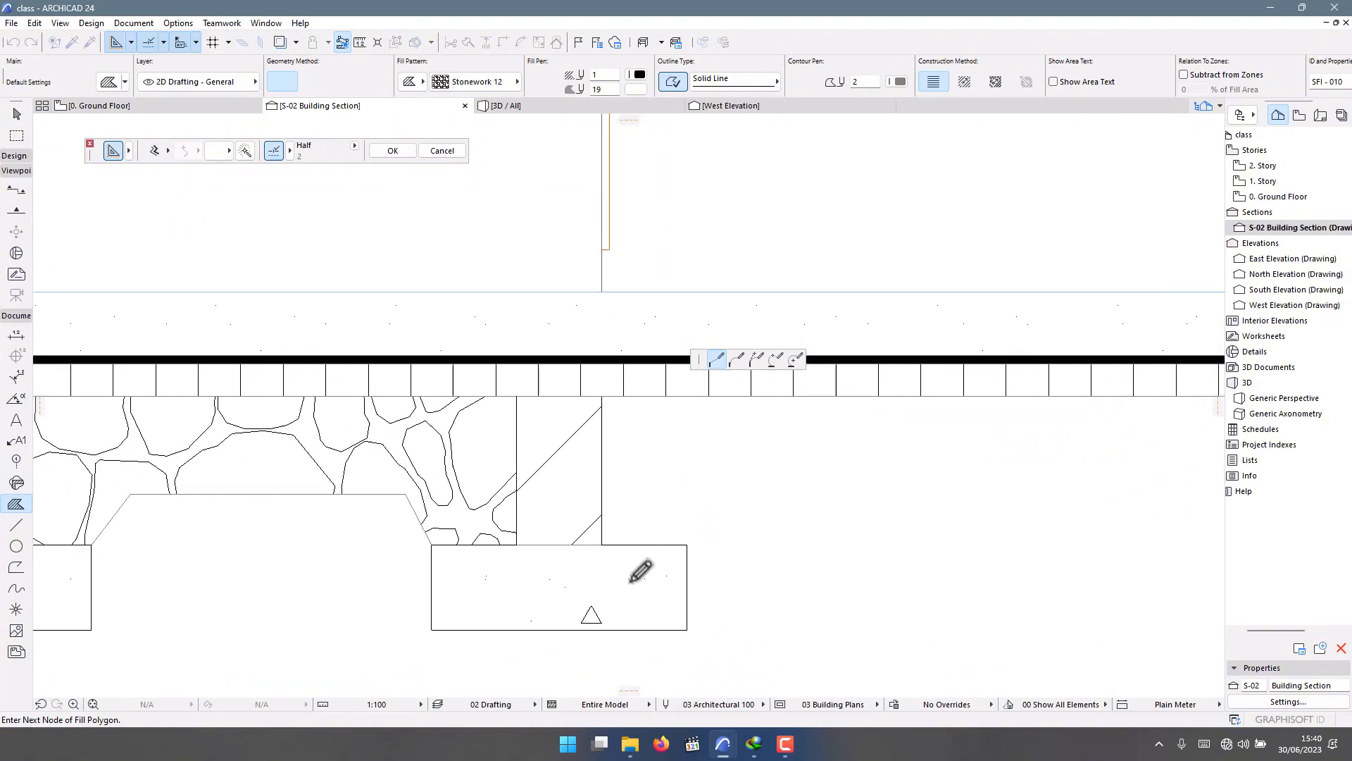
scroll(637, 568, "up", 3)
left_click(590, 526)
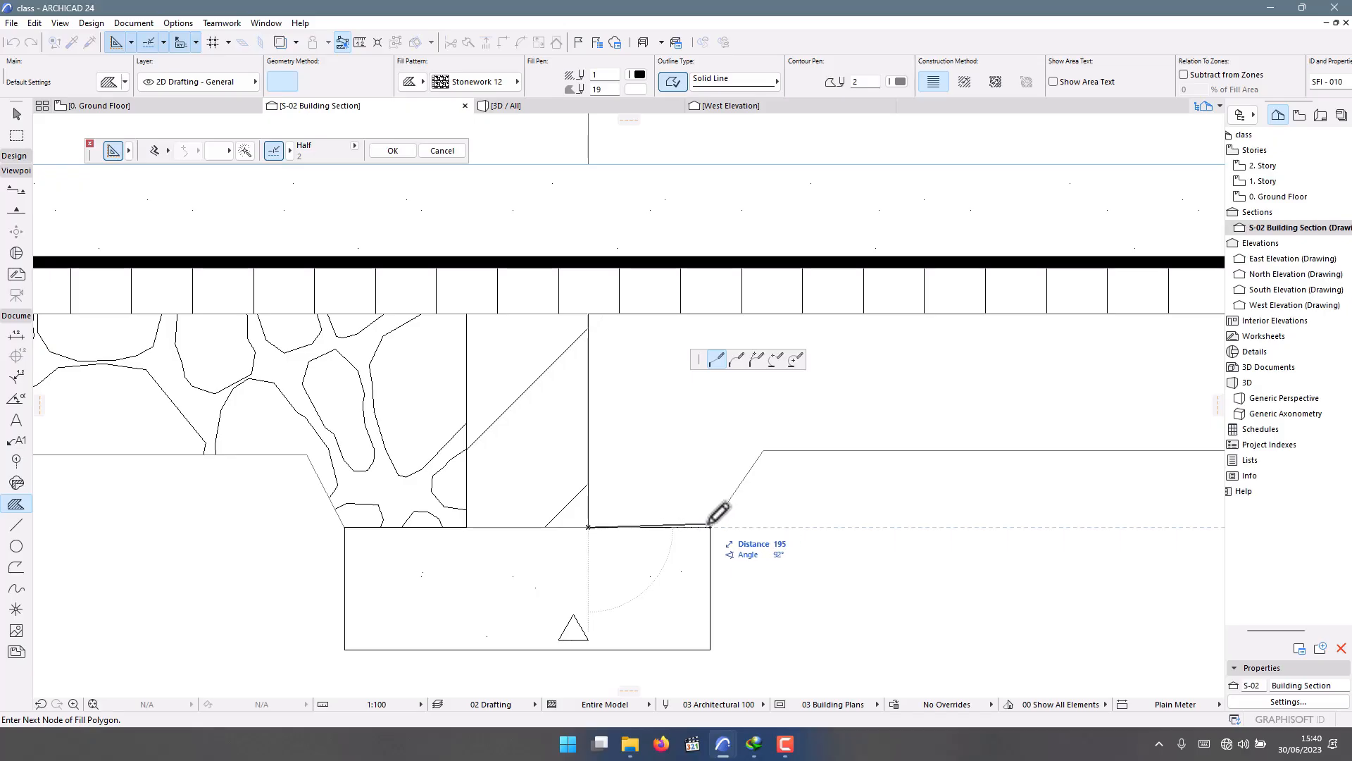
left_click(710, 527)
scroll(494, 528, "down", 3)
scroll(916, 479, "up", 3)
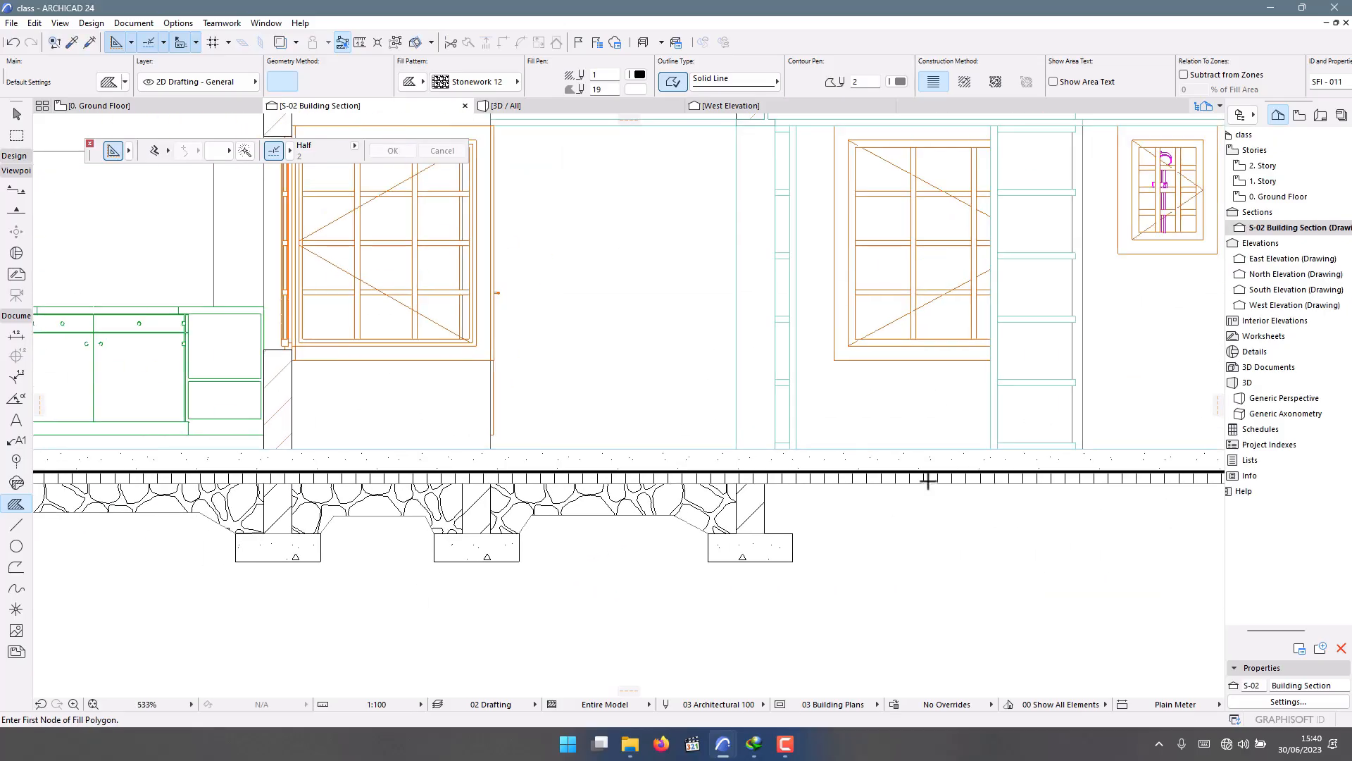
scroll(695, 607, "up", 1)
left_click(631, 587)
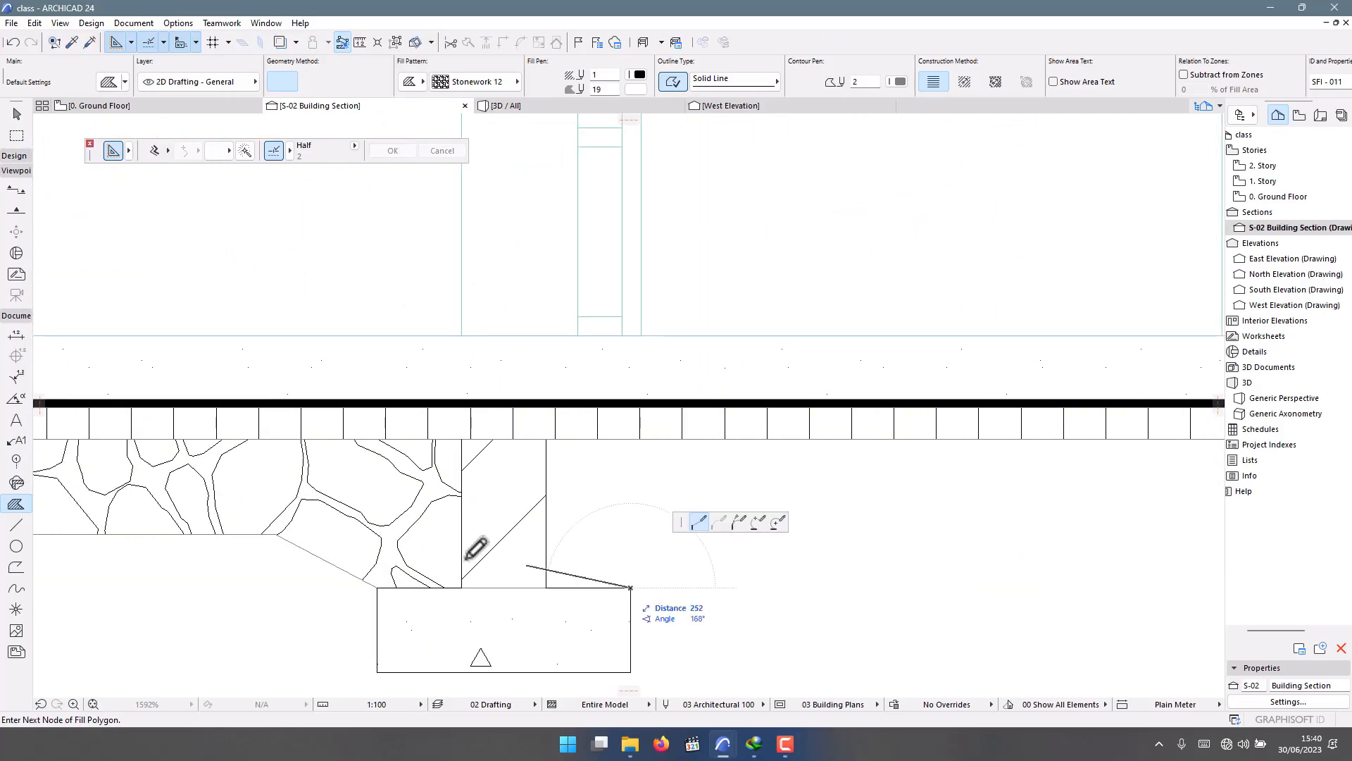
scroll(474, 543, "down", 6)
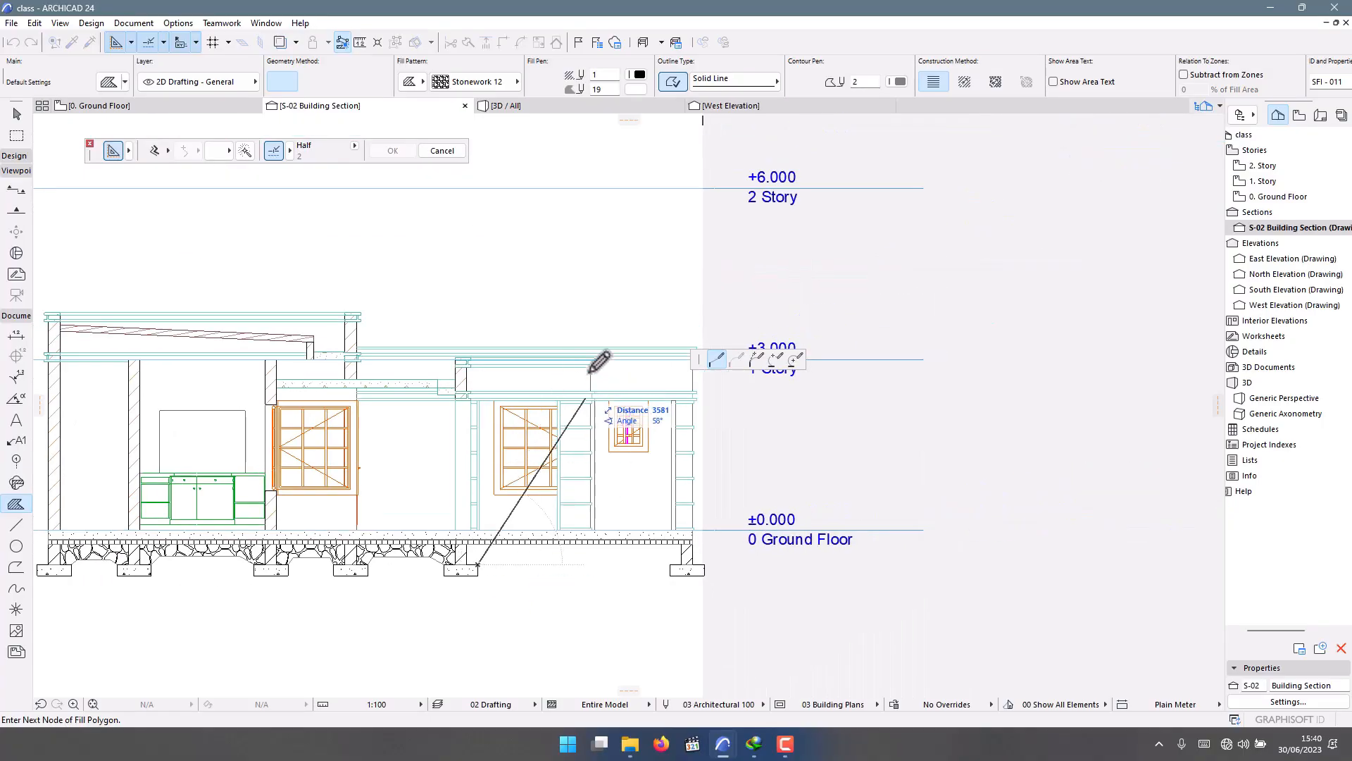
scroll(530, 521, "up", 2)
key("Escape")
key("Escape")
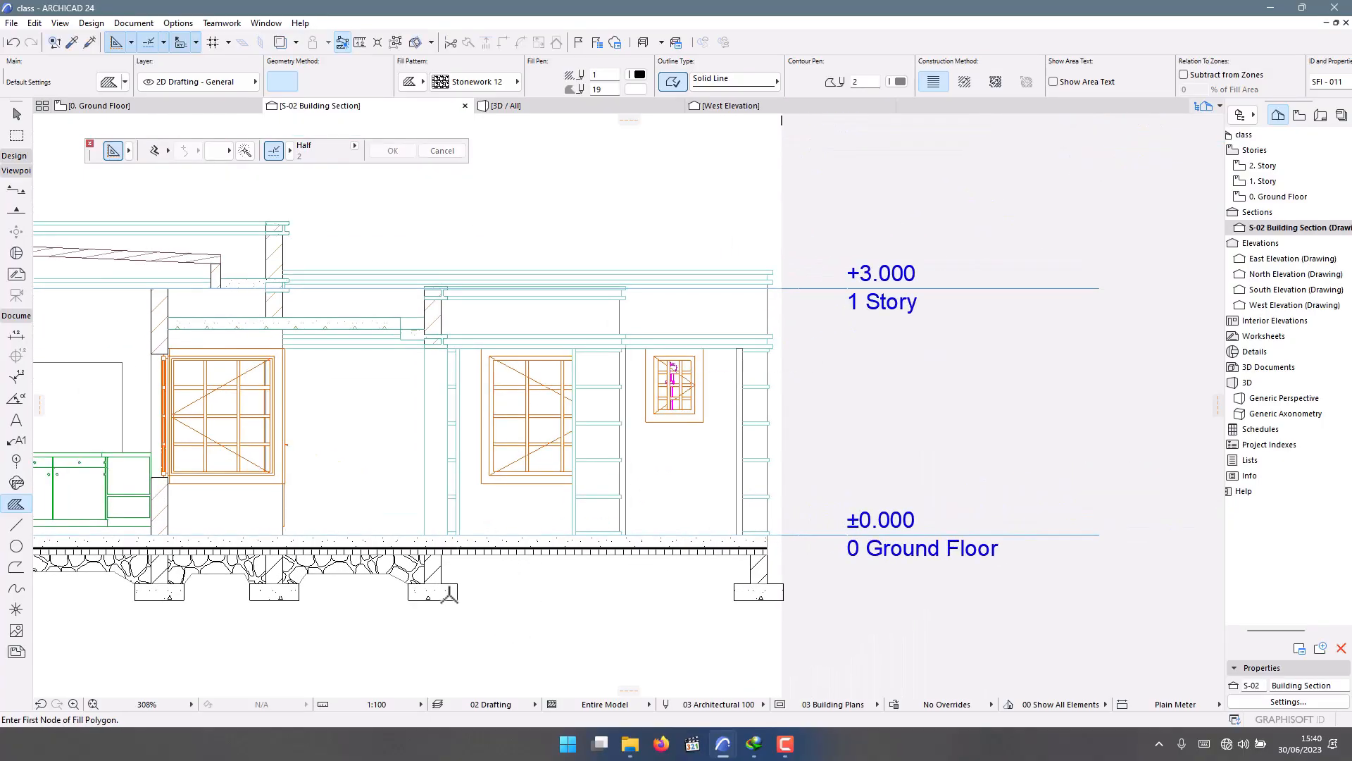
Copy the fifth foundation's masonry block and concrete footing to the slab underside beneath the wall between the large and small windows.
scroll(449, 593, "up", 4)
left_click(426, 519)
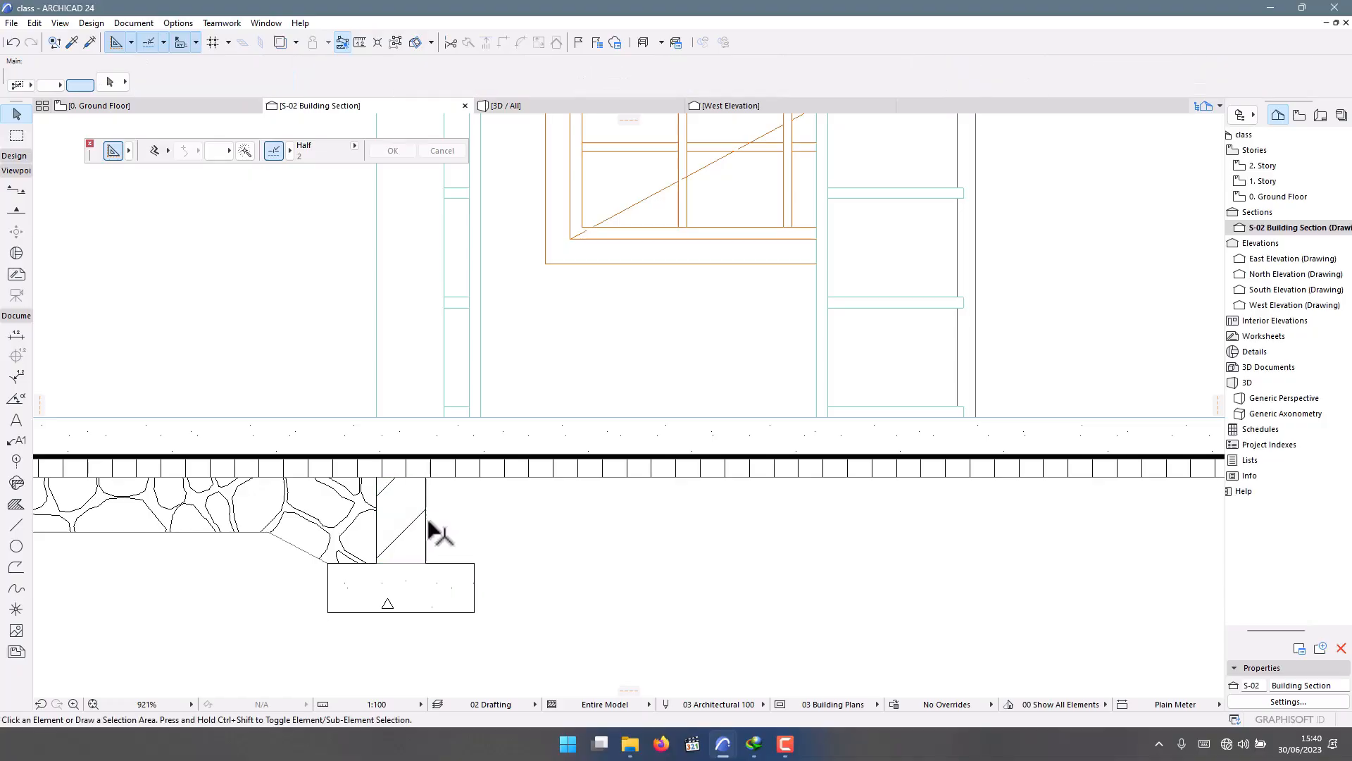
left_click(411, 522, "shift")
left_click(419, 584, "shift")
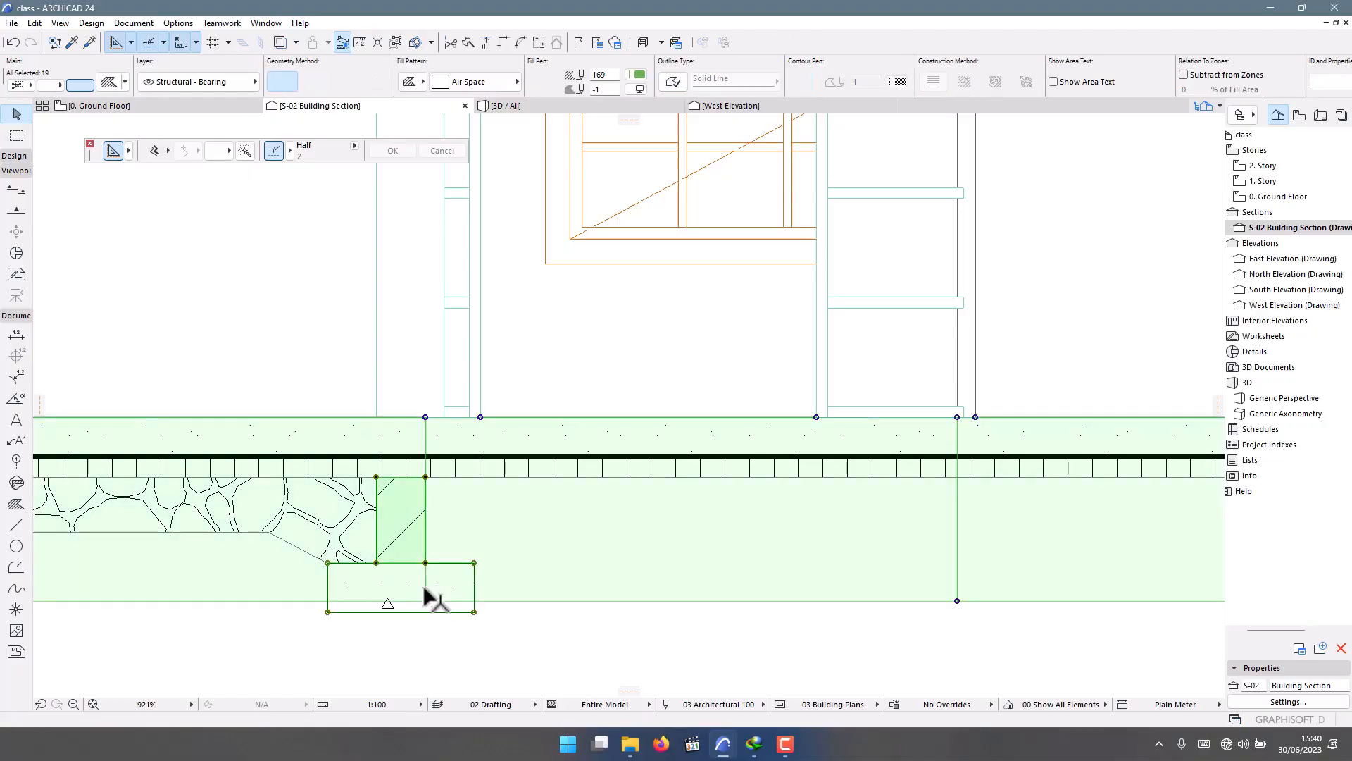
left_click(442, 596, "shift")
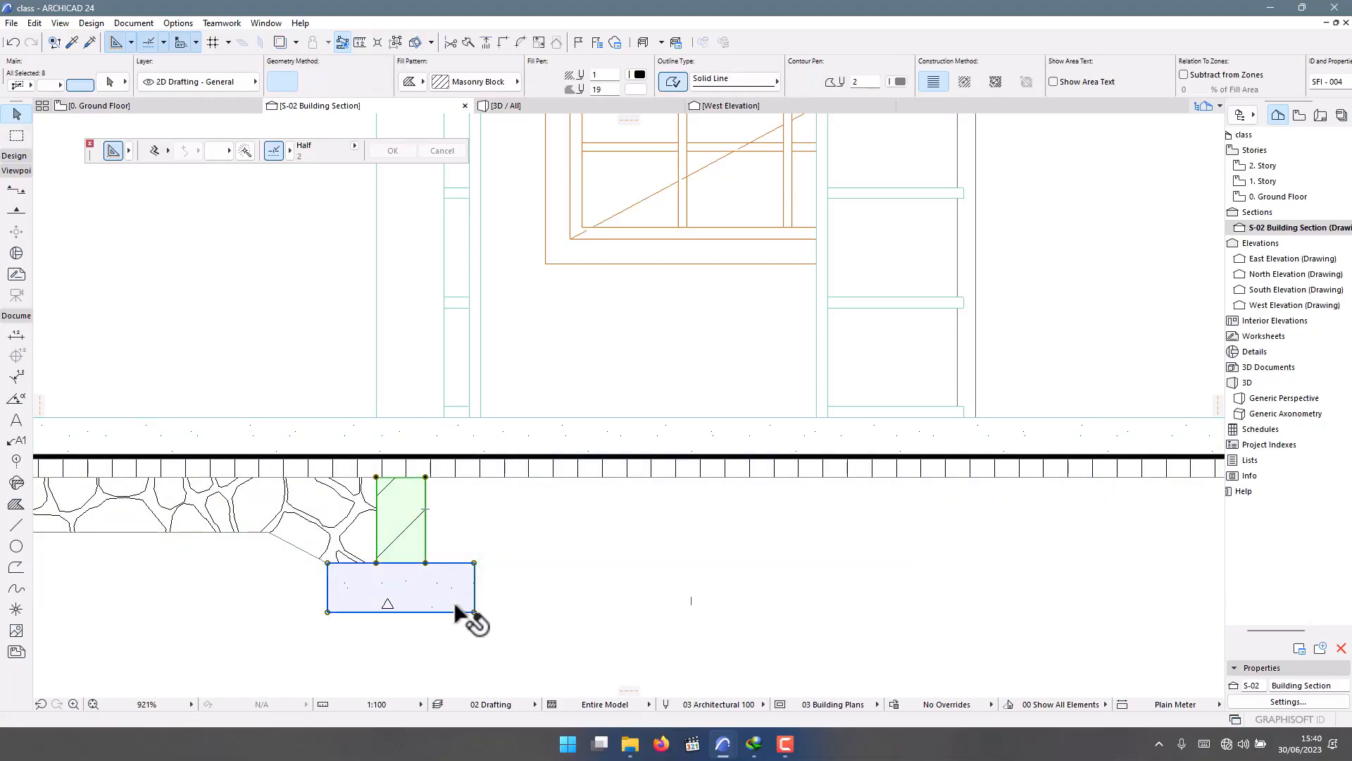
key("ctrl+d")
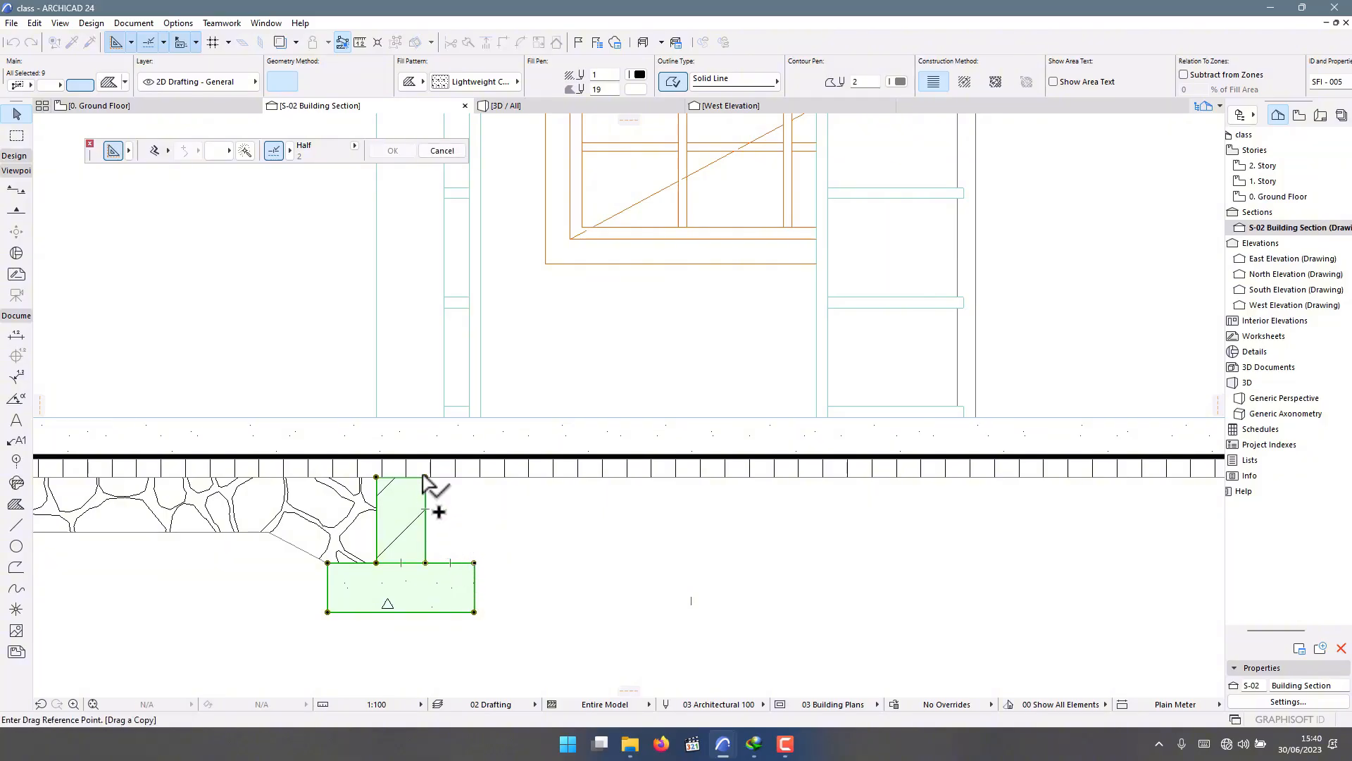
left_click(425, 477)
scroll(643, 493, "down", 3)
scroll(662, 200, "up", 2)
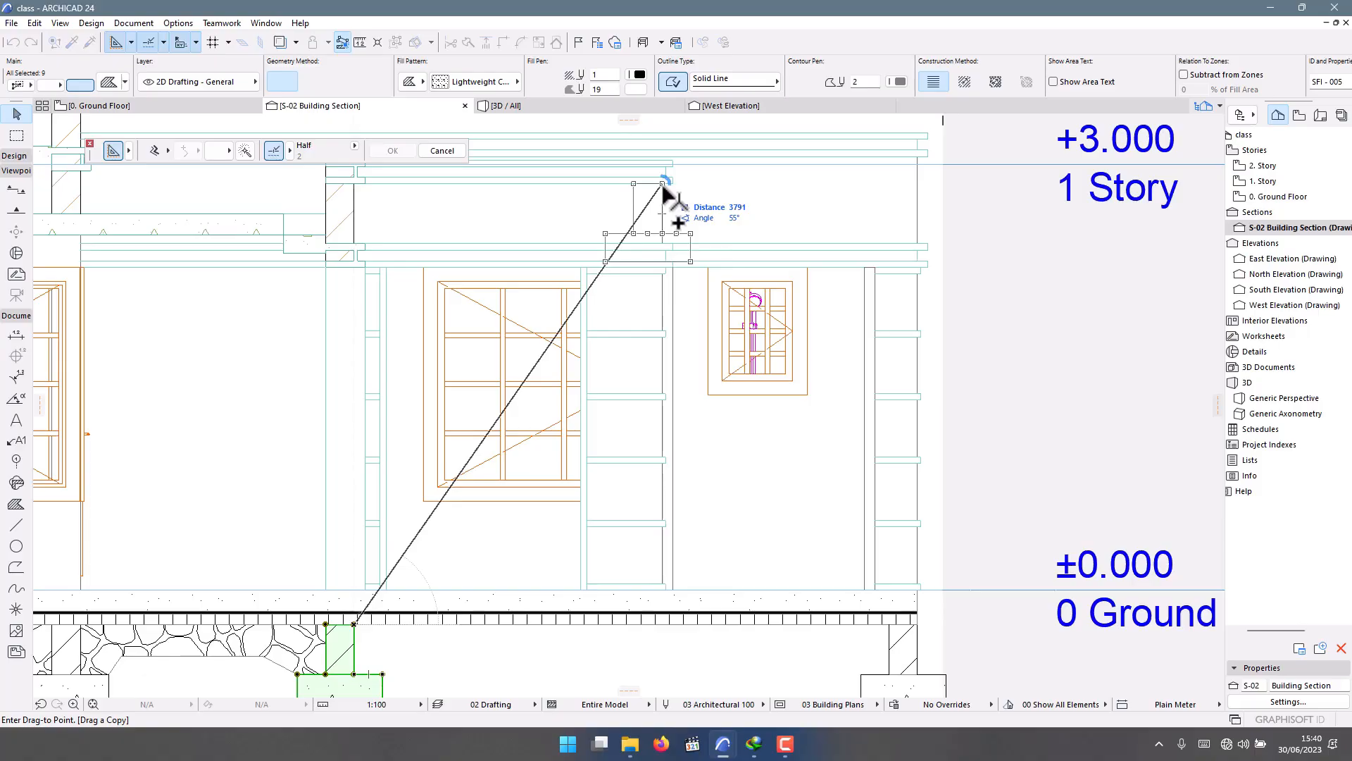
scroll(665, 613, "up", 3)
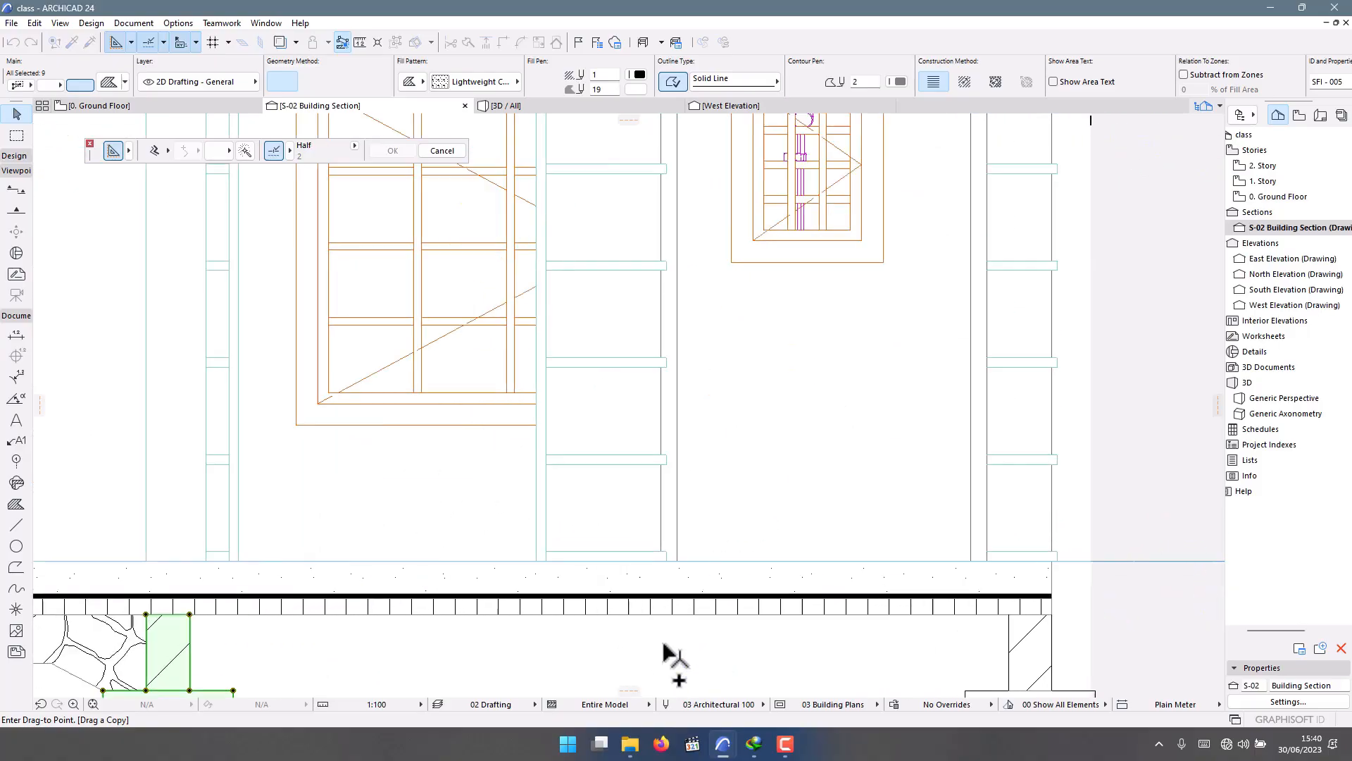
left_click(665, 605)
scroll(666, 584, "down", 3)
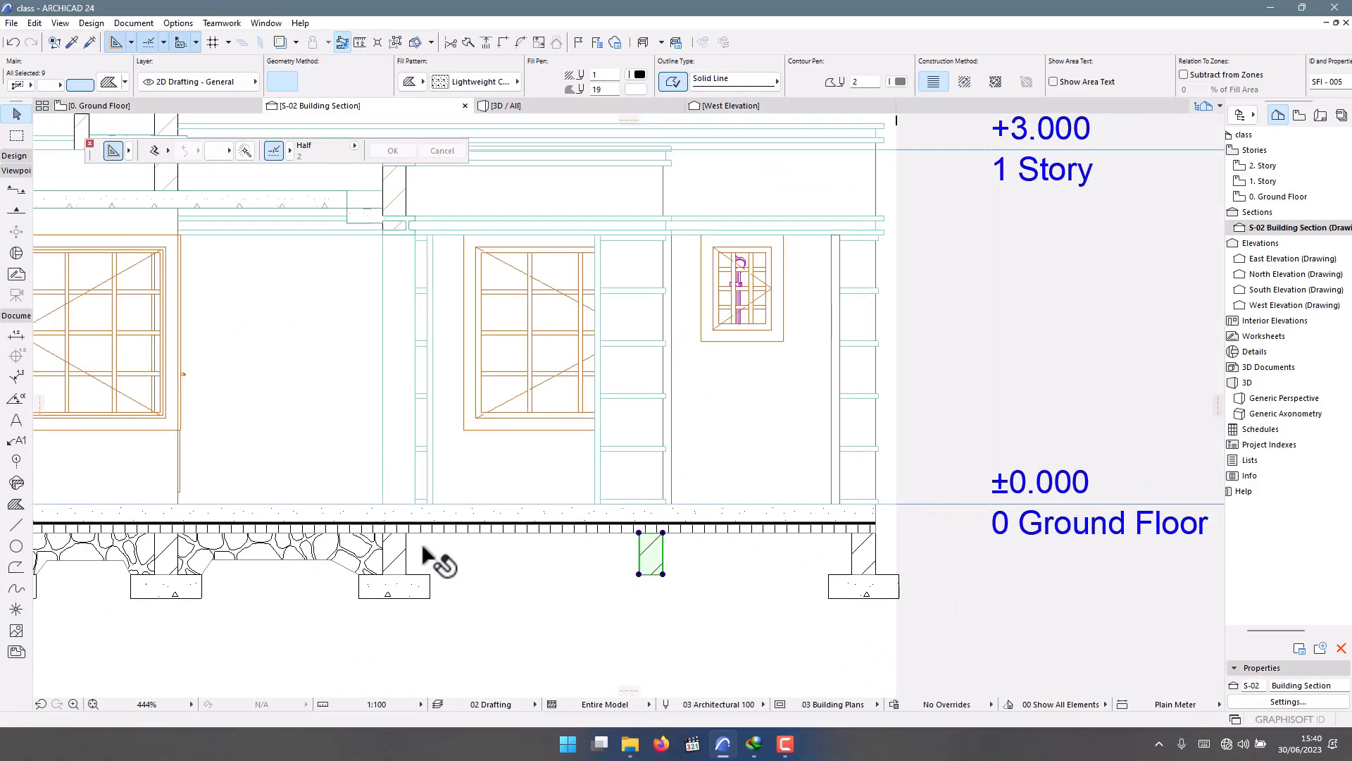
Draw a polygonal Stonework 12 fill between the fifth and sixth foundations, from the slab underside to the footing tops with a raised bottom edge.
key("Escape")
left_click(27, 510)
scroll(432, 590, "up", 2)
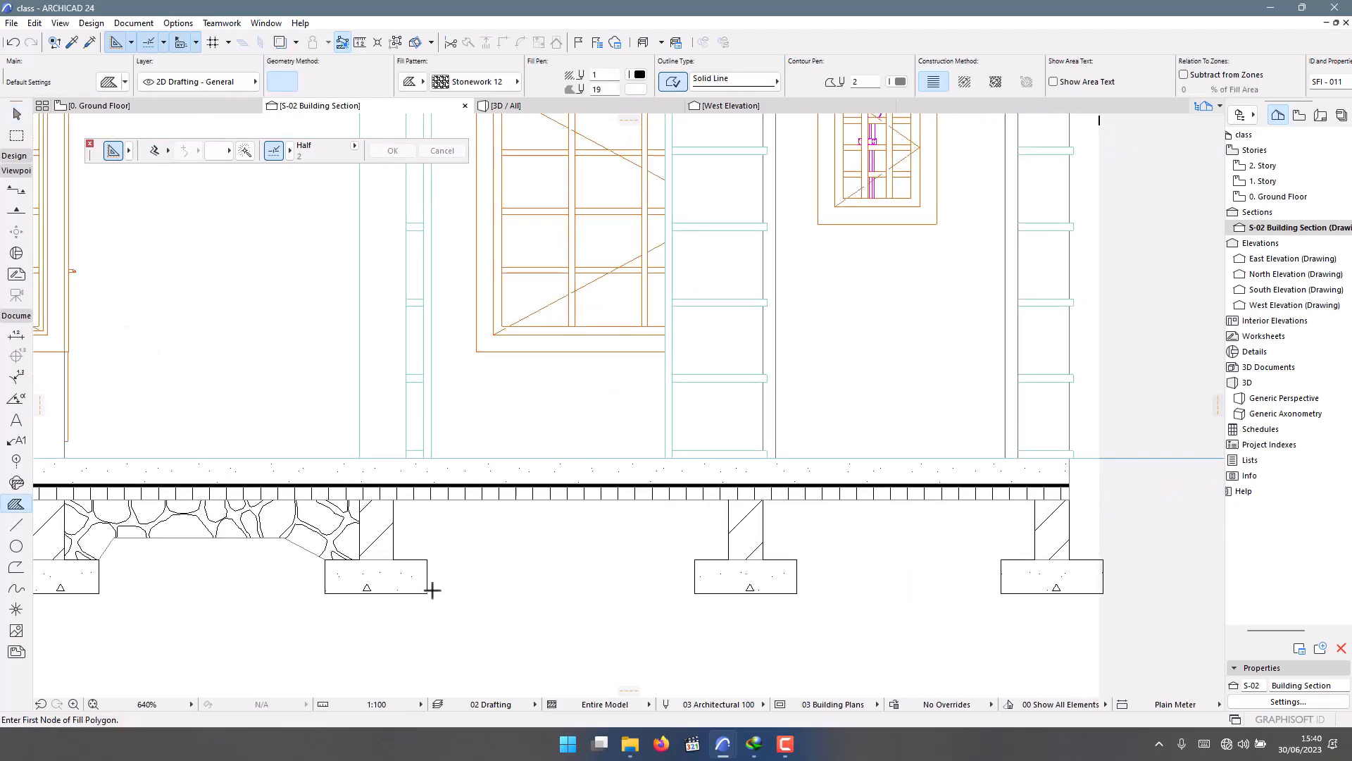
left_click(427, 559)
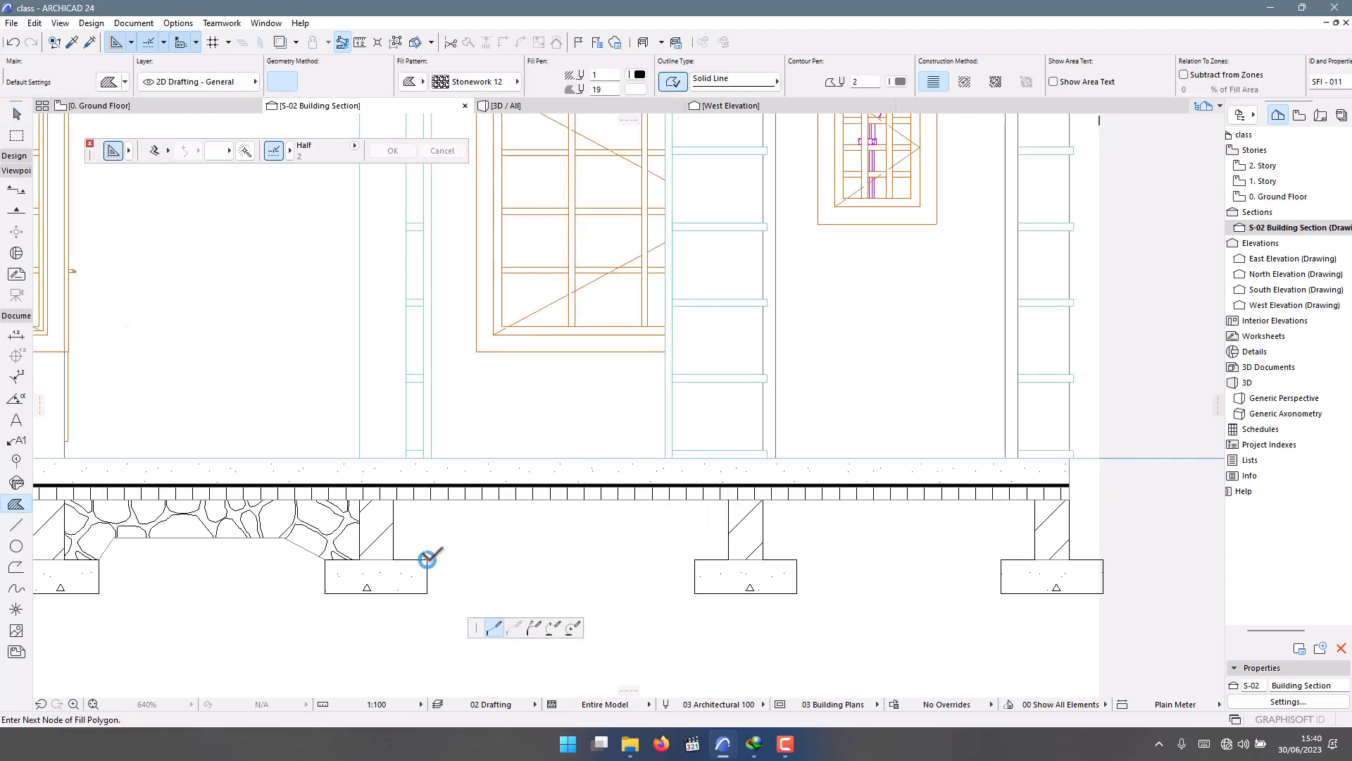
left_click(471, 540)
left_click(638, 538)
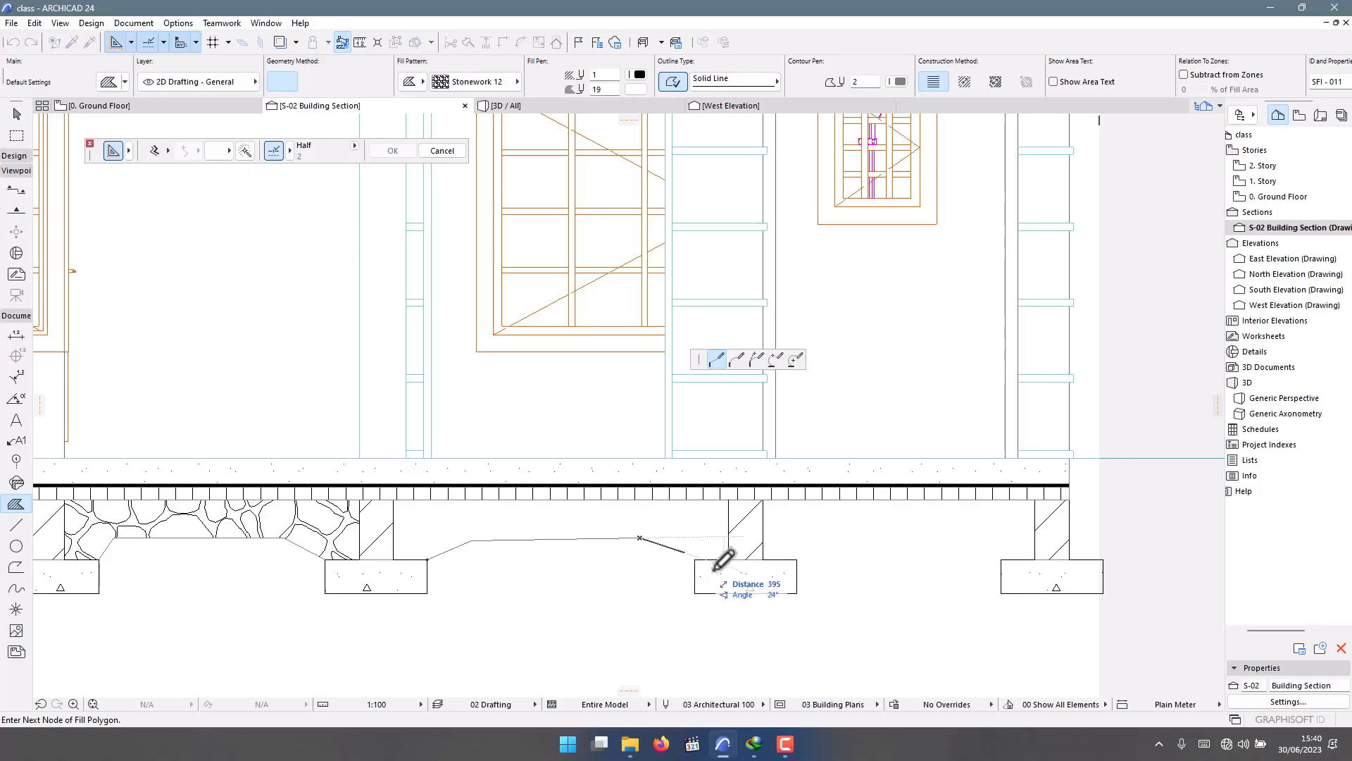
scroll(725, 572, "up", 3)
left_click(672, 543)
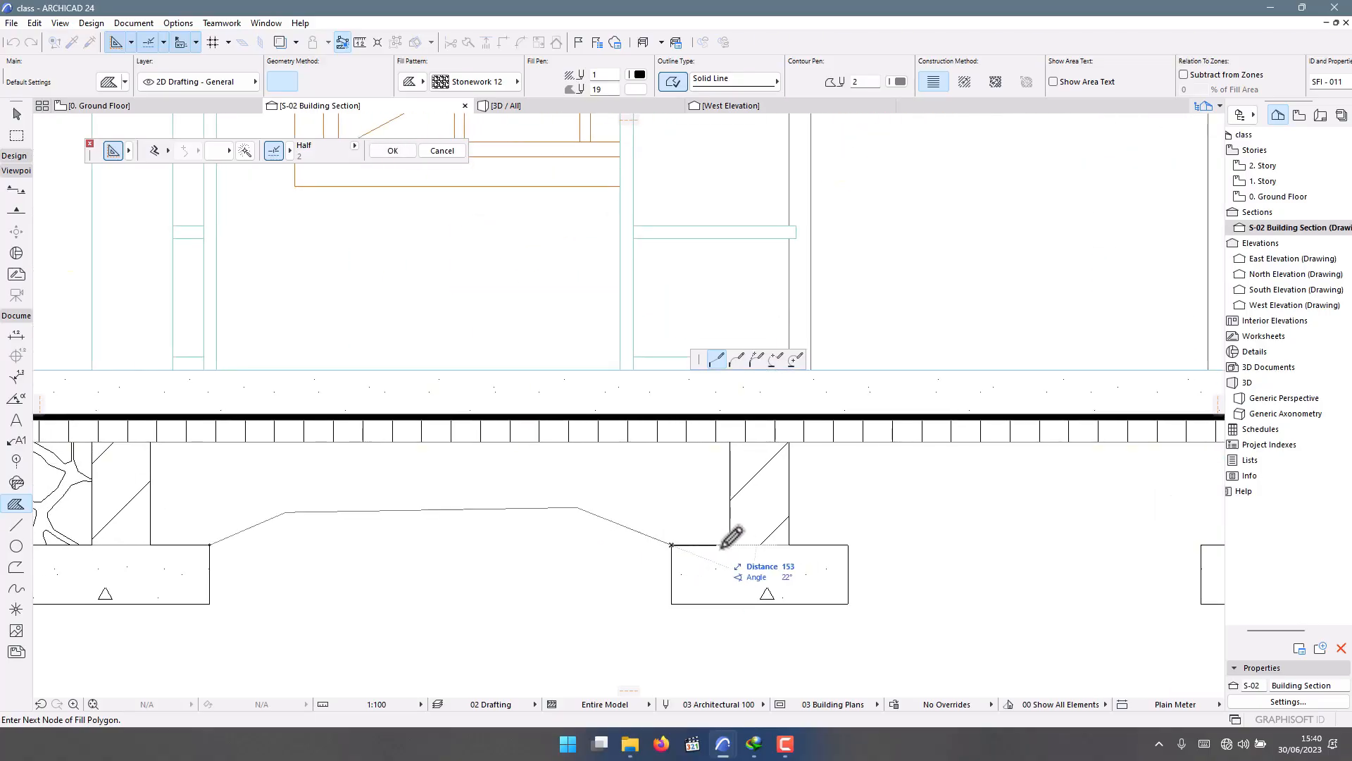
left_click(730, 545)
left_click(731, 442)
scroll(553, 474, "down", 2)
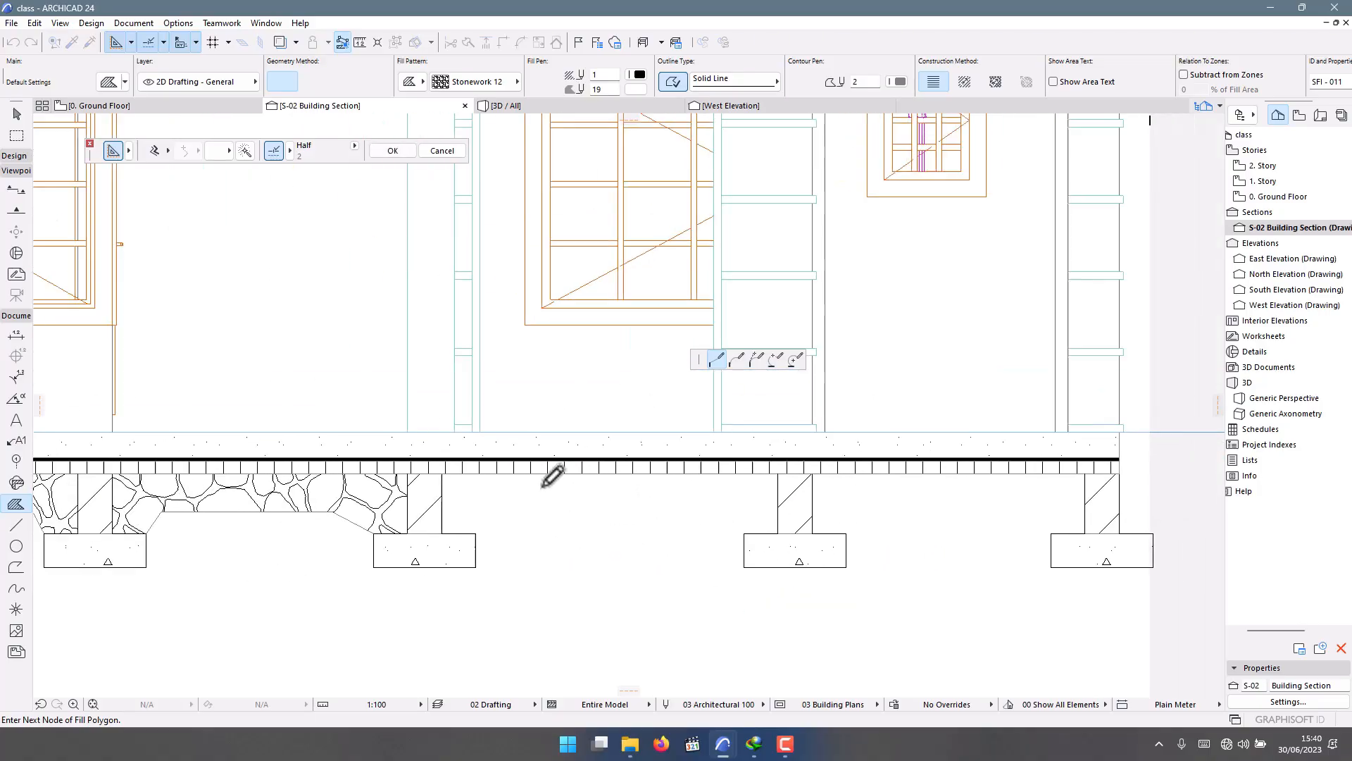
scroll(429, 468, "up", 2)
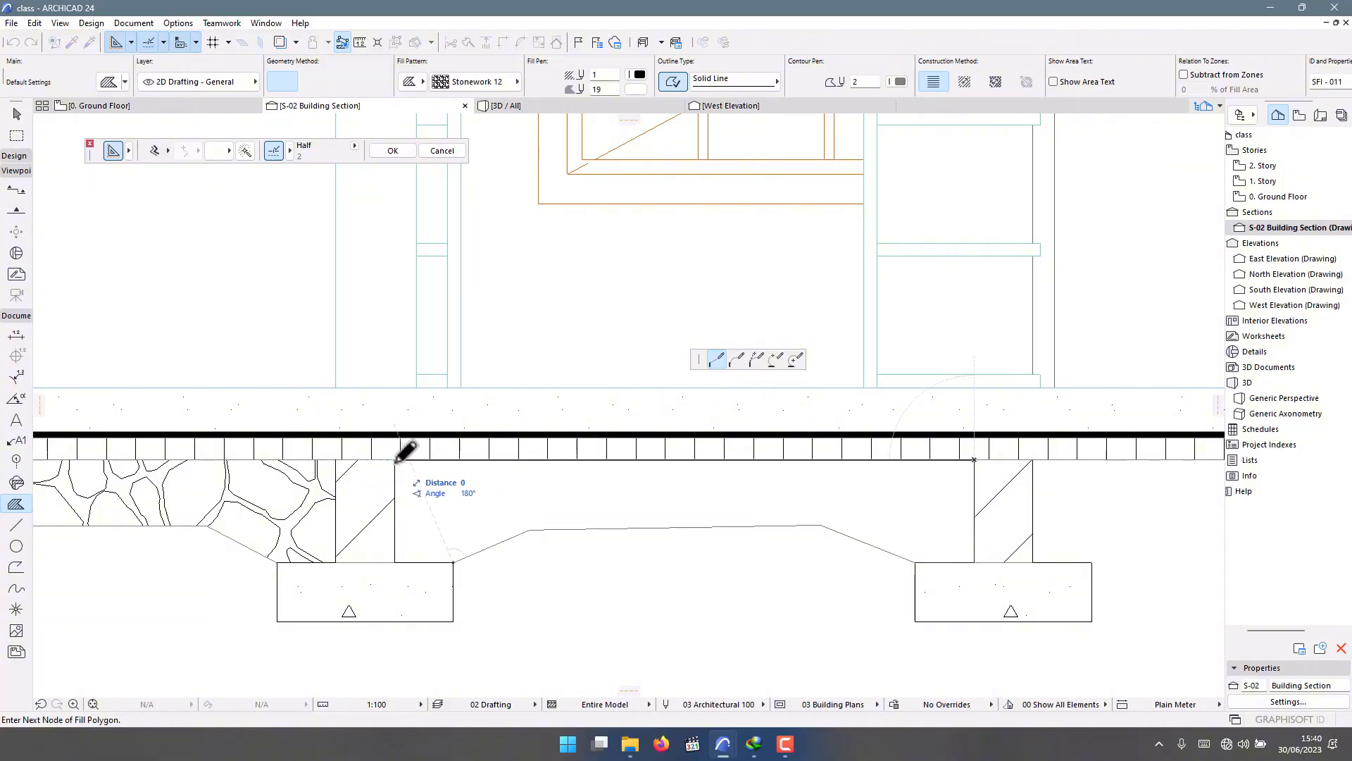
left_click(395, 460)
left_click(395, 561)
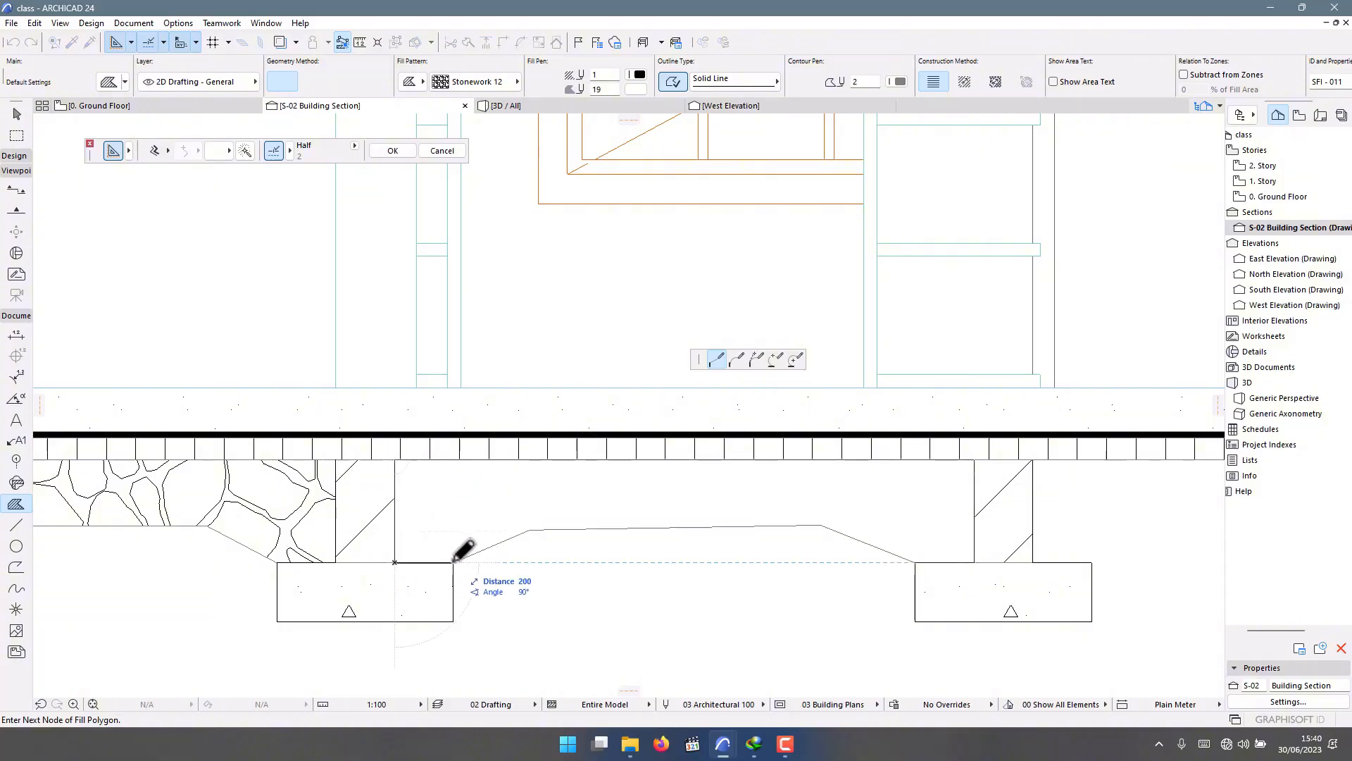
double_click(453, 561)
Draw a polygonal Stonework 12 fill between the sixth and last foundations, from the slab underside to the footing tops with a raised bottom edge.
scroll(465, 563, "down", 5)
scroll(542, 577, "up", 3)
scroll(541, 578, "up", 2)
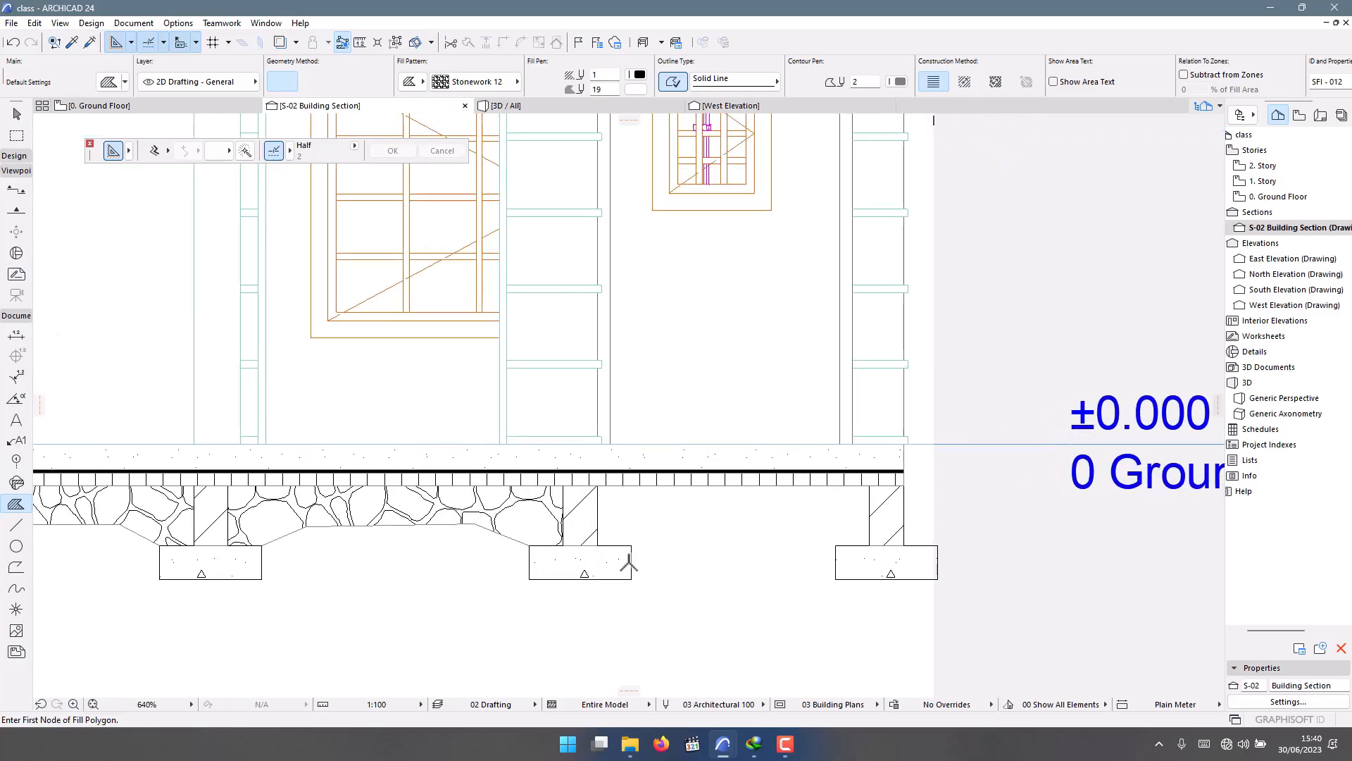
left_click(632, 544)
left_click(654, 521)
left_click(802, 521)
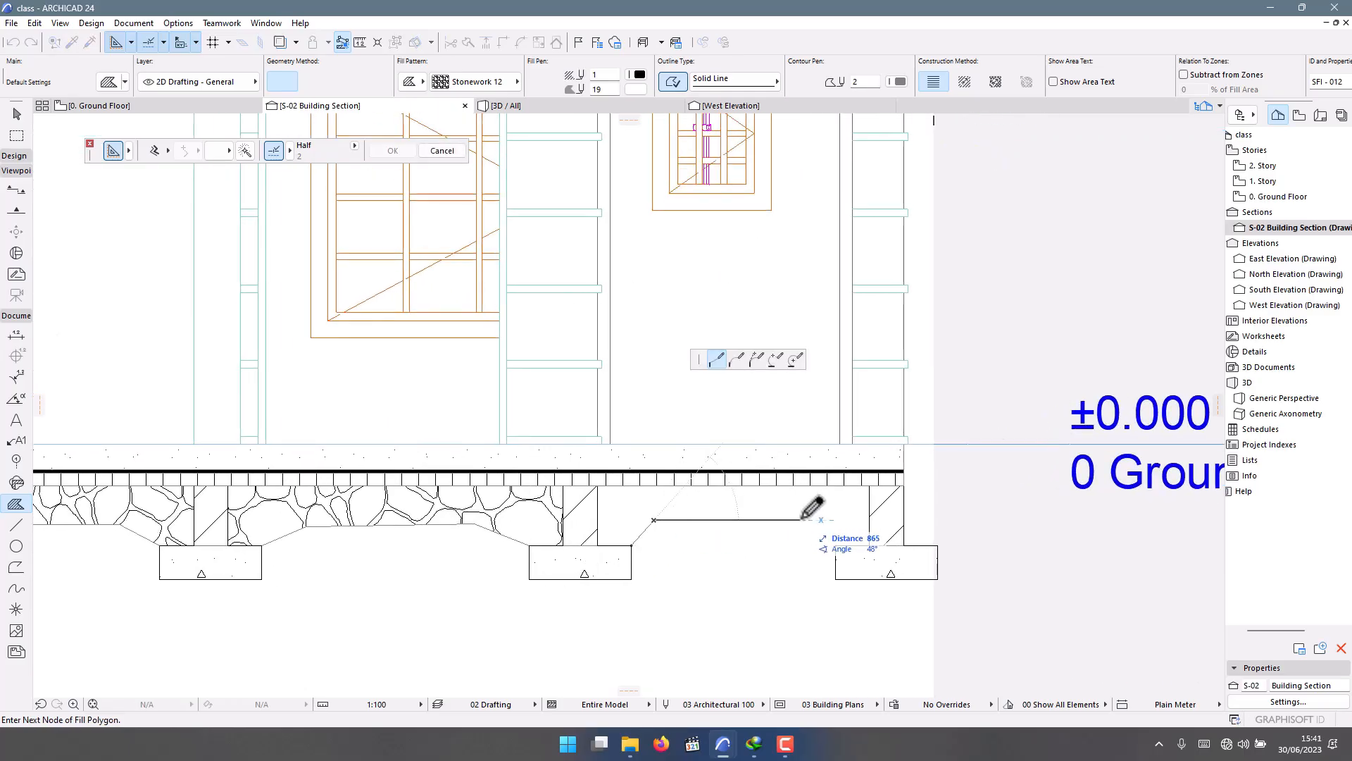
left_click(869, 545)
left_click(870, 486)
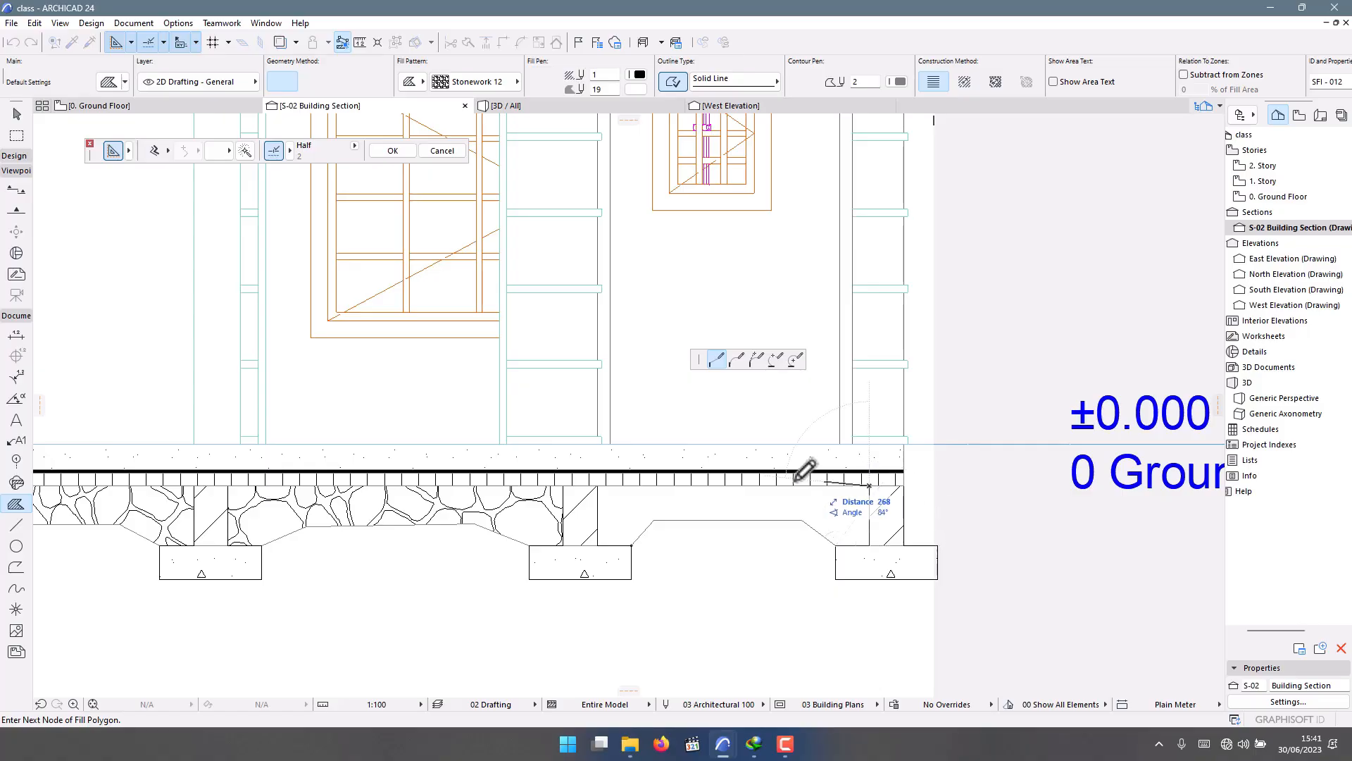
left_click(599, 486)
left_click(597, 544)
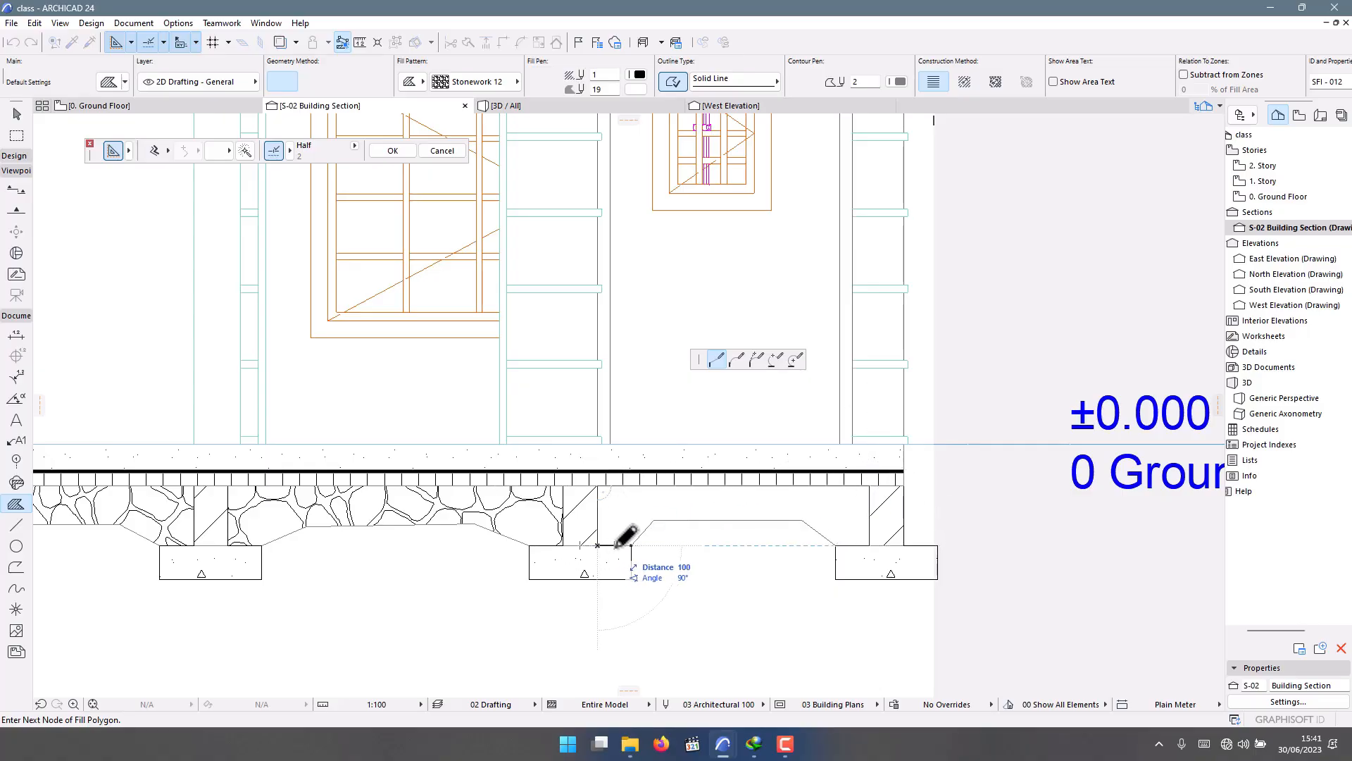
left_click(631, 544)
scroll(634, 543, "down", 8)
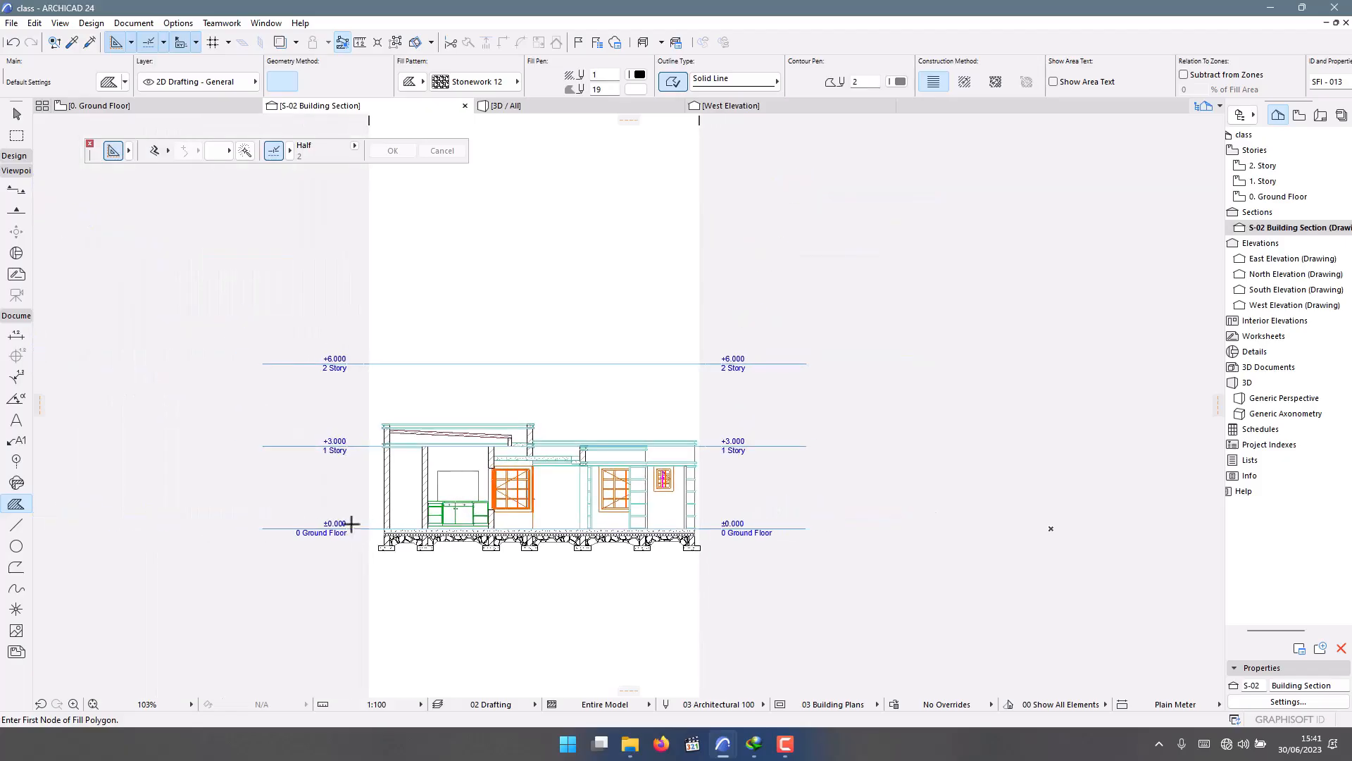
key("Escape")
Try to draw a ceiling line from the base of the short wall under the roof's low end to the outer wall's inner face.
scroll(417, 528, "up", 3)
scroll(378, 402, "down", 1)
scroll(499, 251, "up", 4)
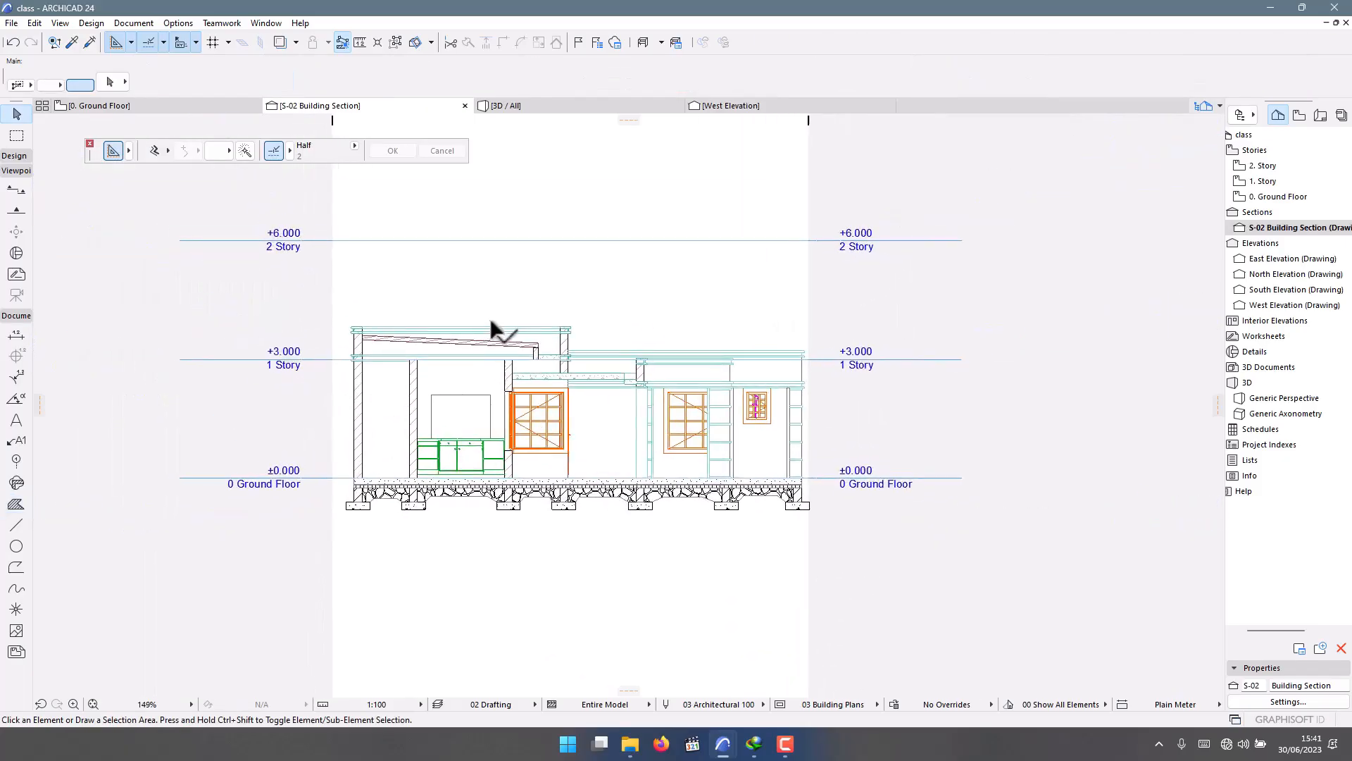
scroll(267, 423, "down", 4)
scroll(293, 324, "up", 5)
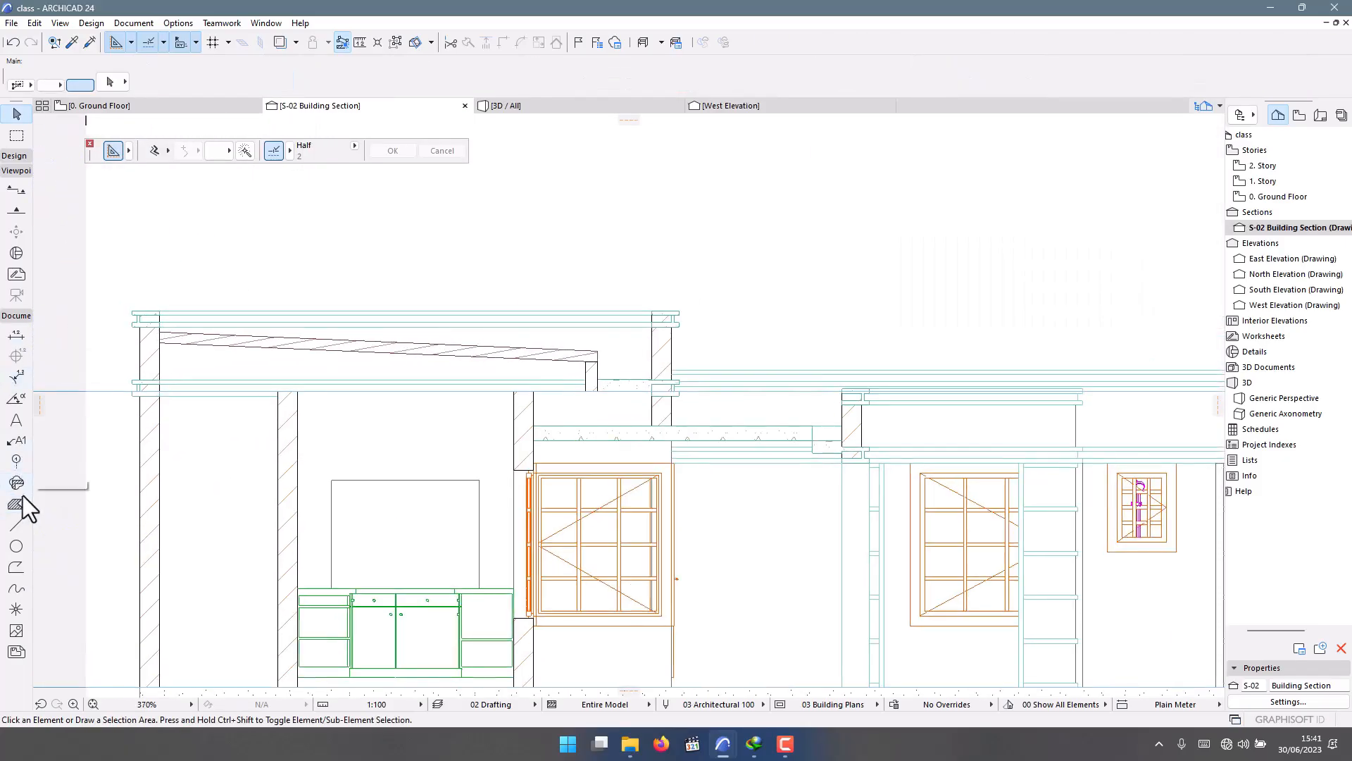
left_click(17, 525)
scroll(564, 380, "up", 5)
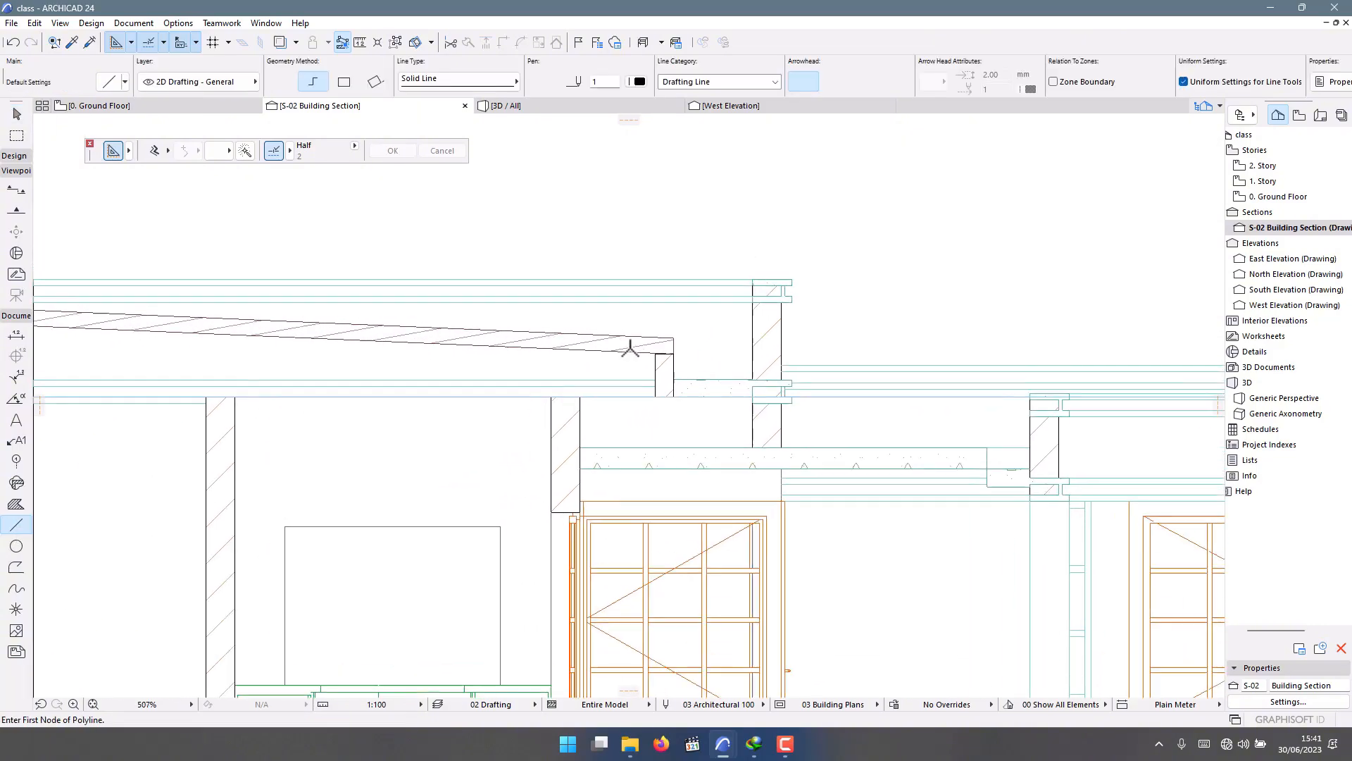
scroll(663, 409, "down", 5)
scroll(266, 326, "up", 5)
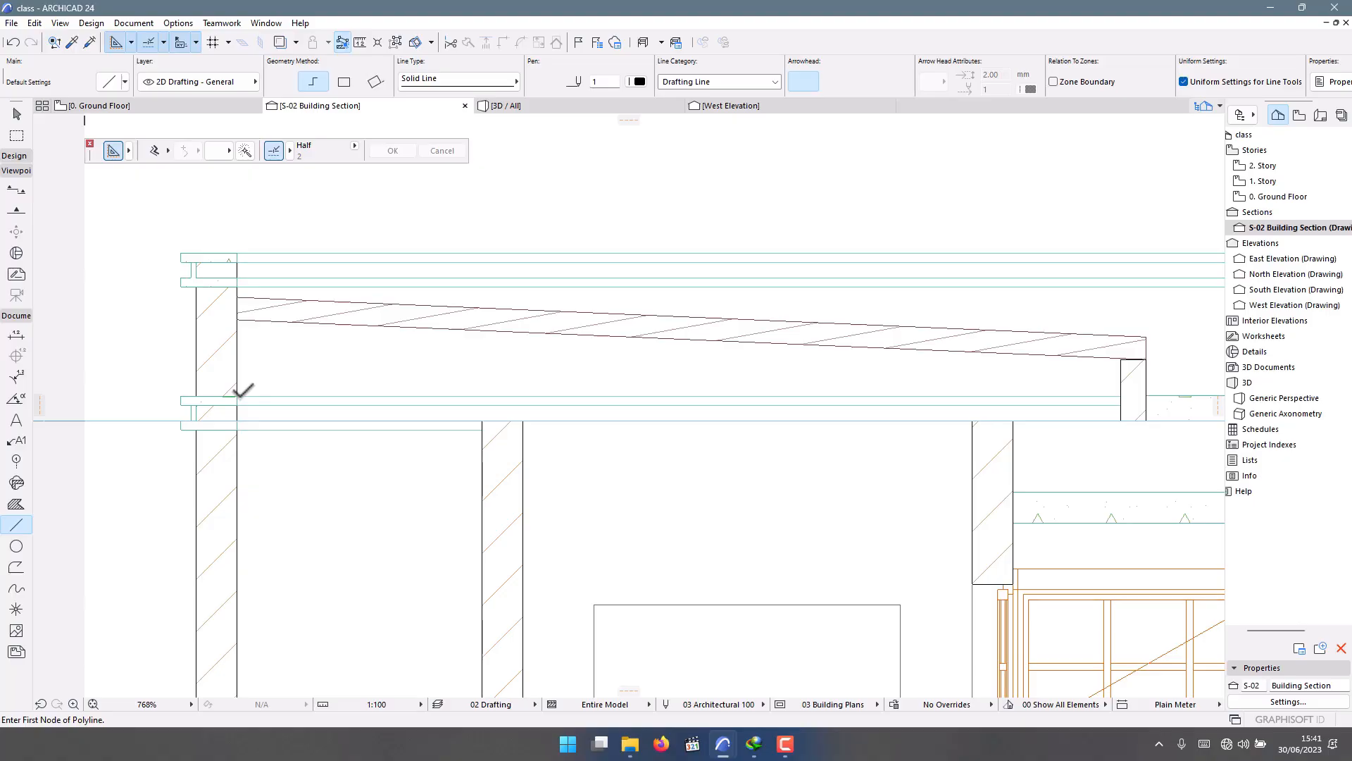
scroll(243, 391, "down", 4)
scroll(592, 406, "up", 3)
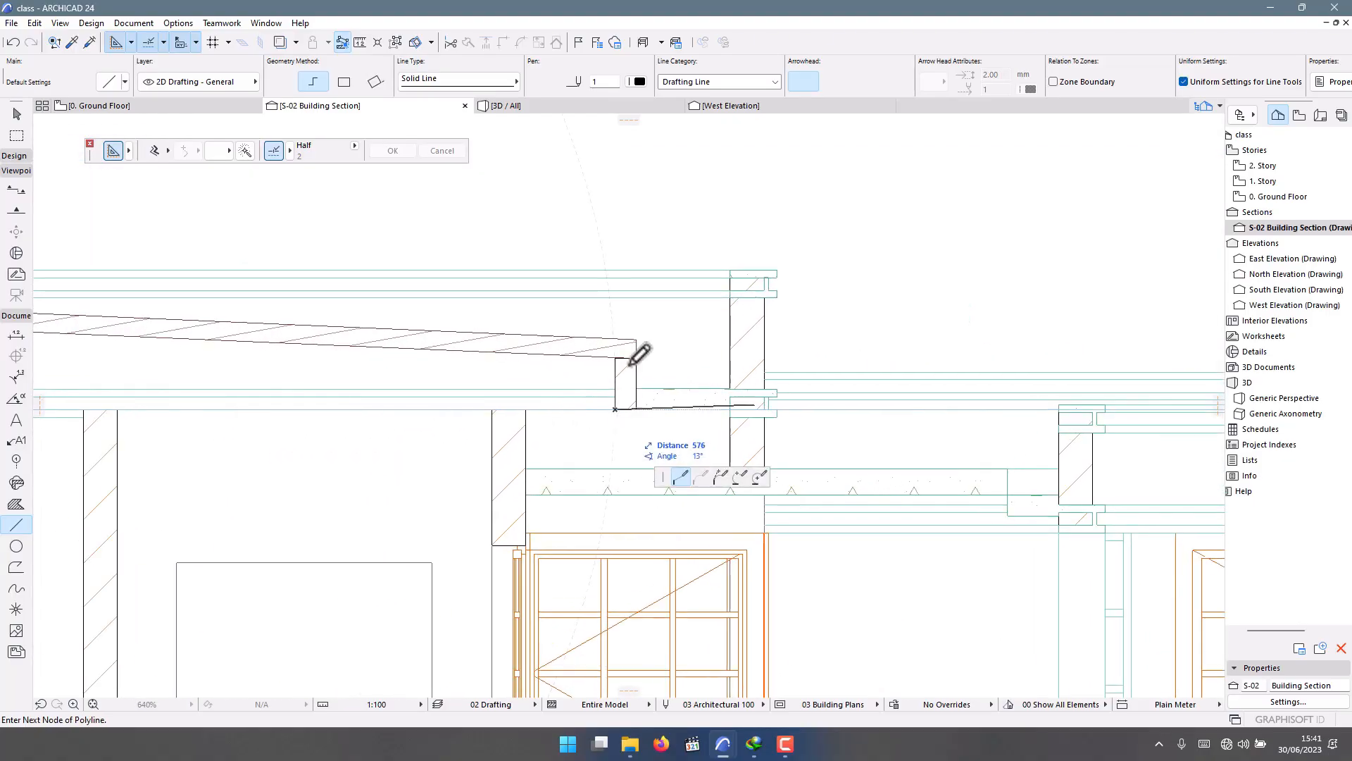
scroll(620, 394, "down", 4)
scroll(355, 392, "up", 4)
scroll(355, 392, "up", 2)
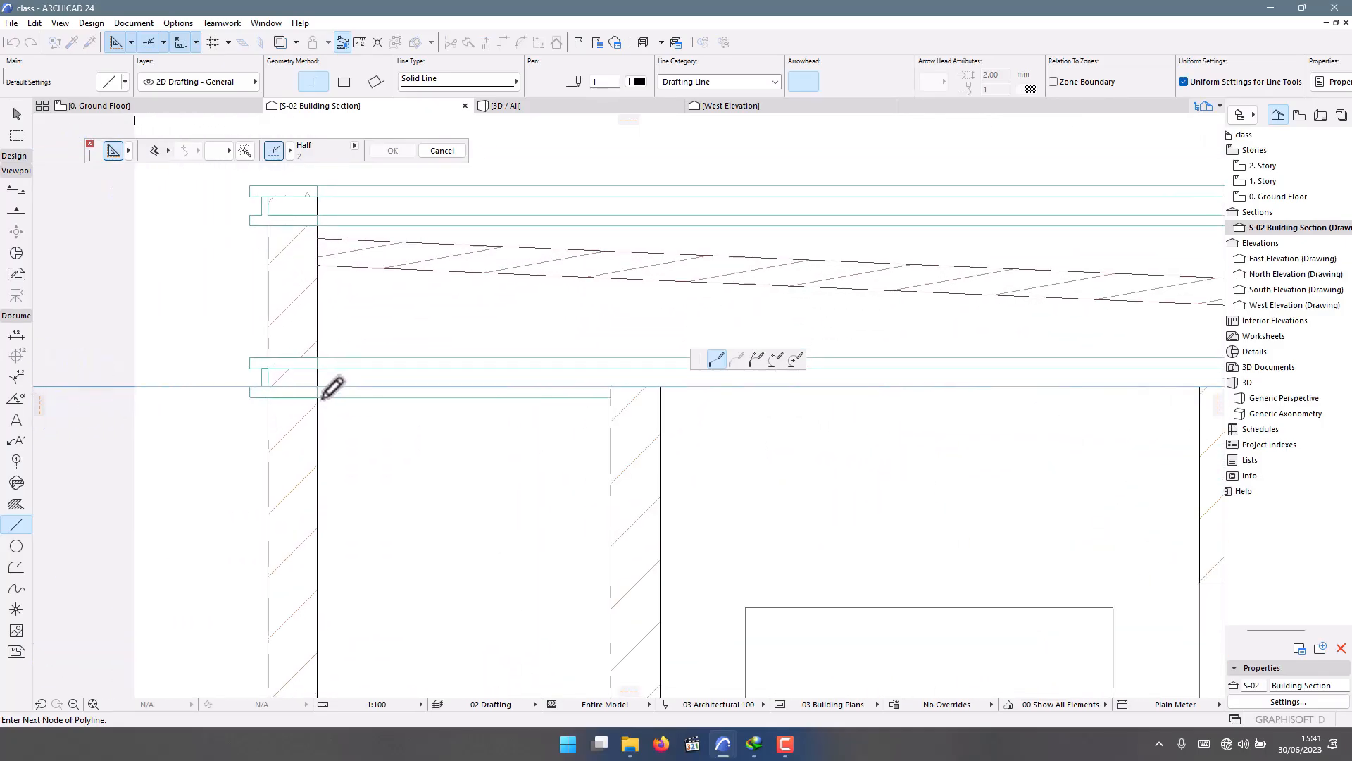
double_click(328, 395)
scroll(326, 387, "down", 1)
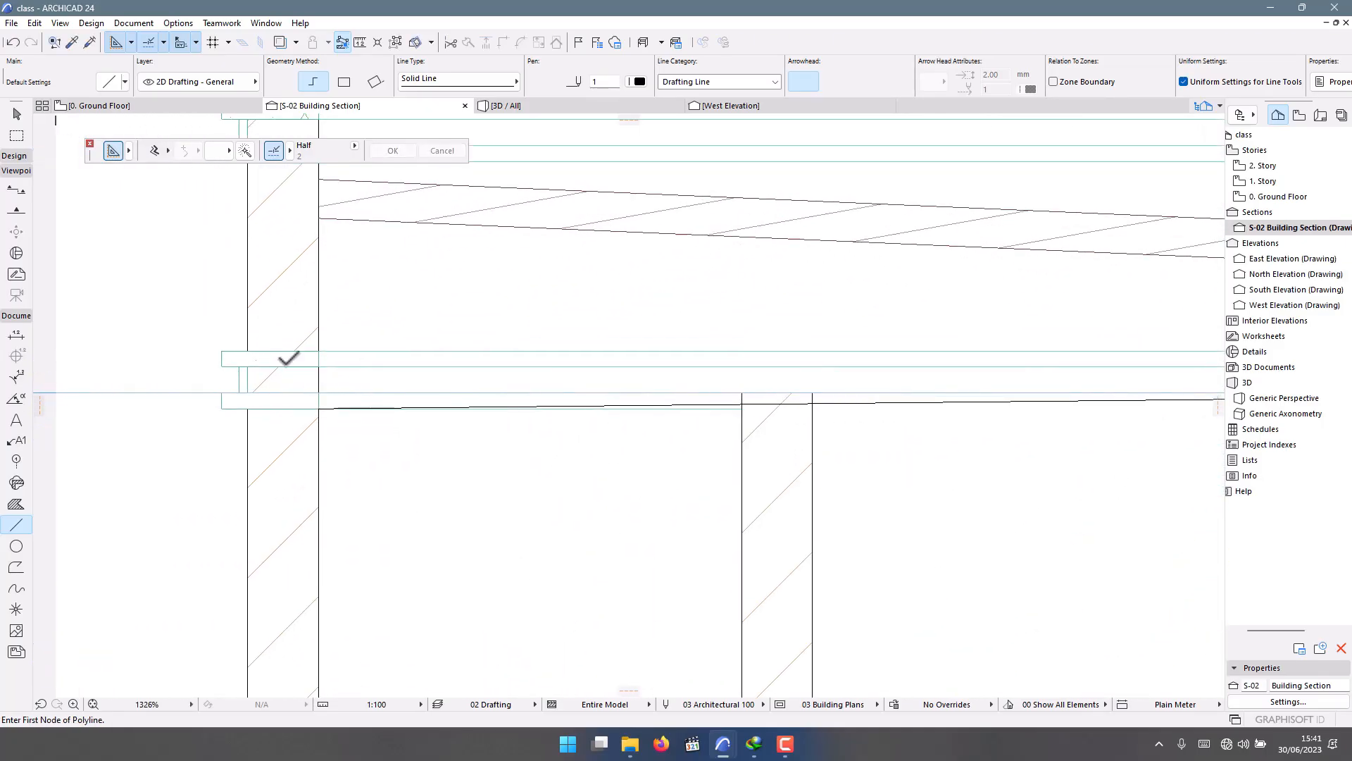
Delete the horizontal moulding bands crossing the room at the 1 Story level beneath the sloping roof, along with the slanted ceiling line.
left_click(204, 362, "shift")
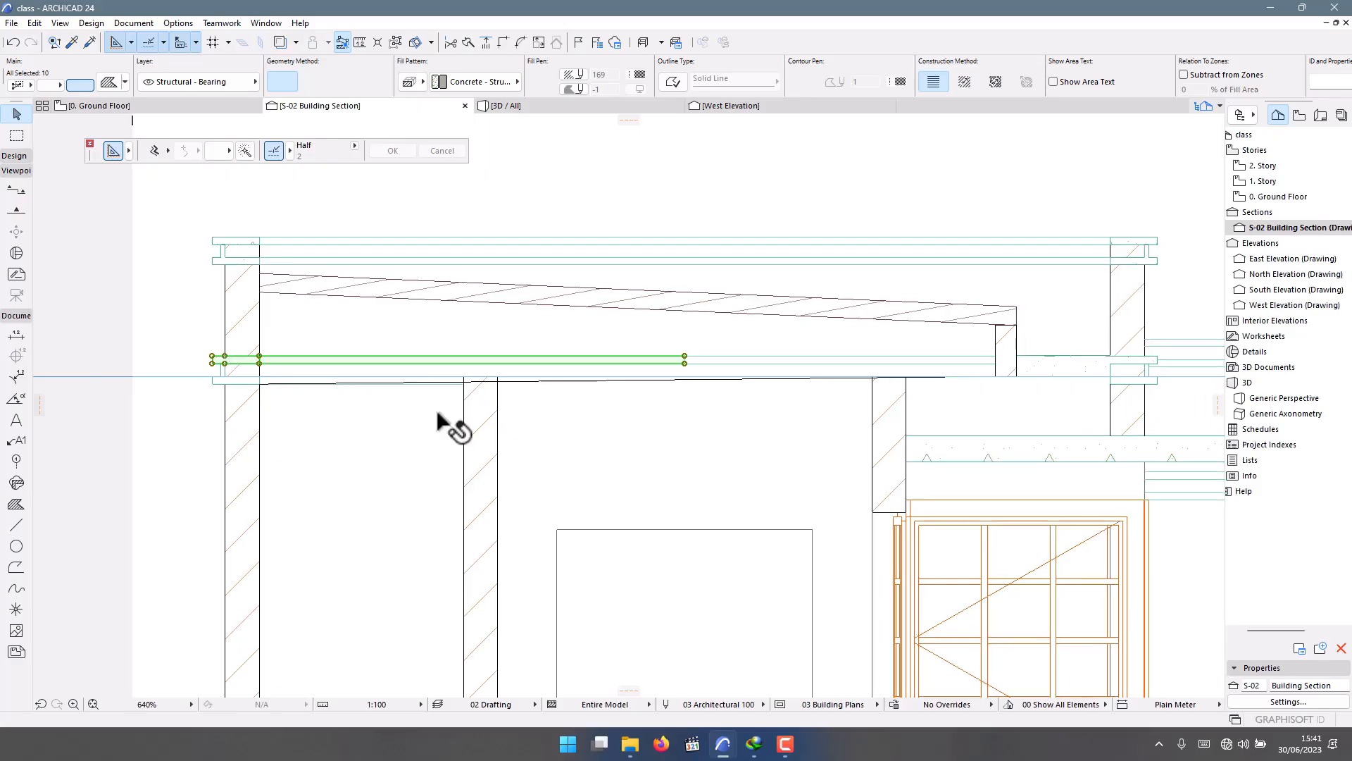
left_click(392, 438)
scroll(345, 379, "up", 2)
left_click(326, 389)
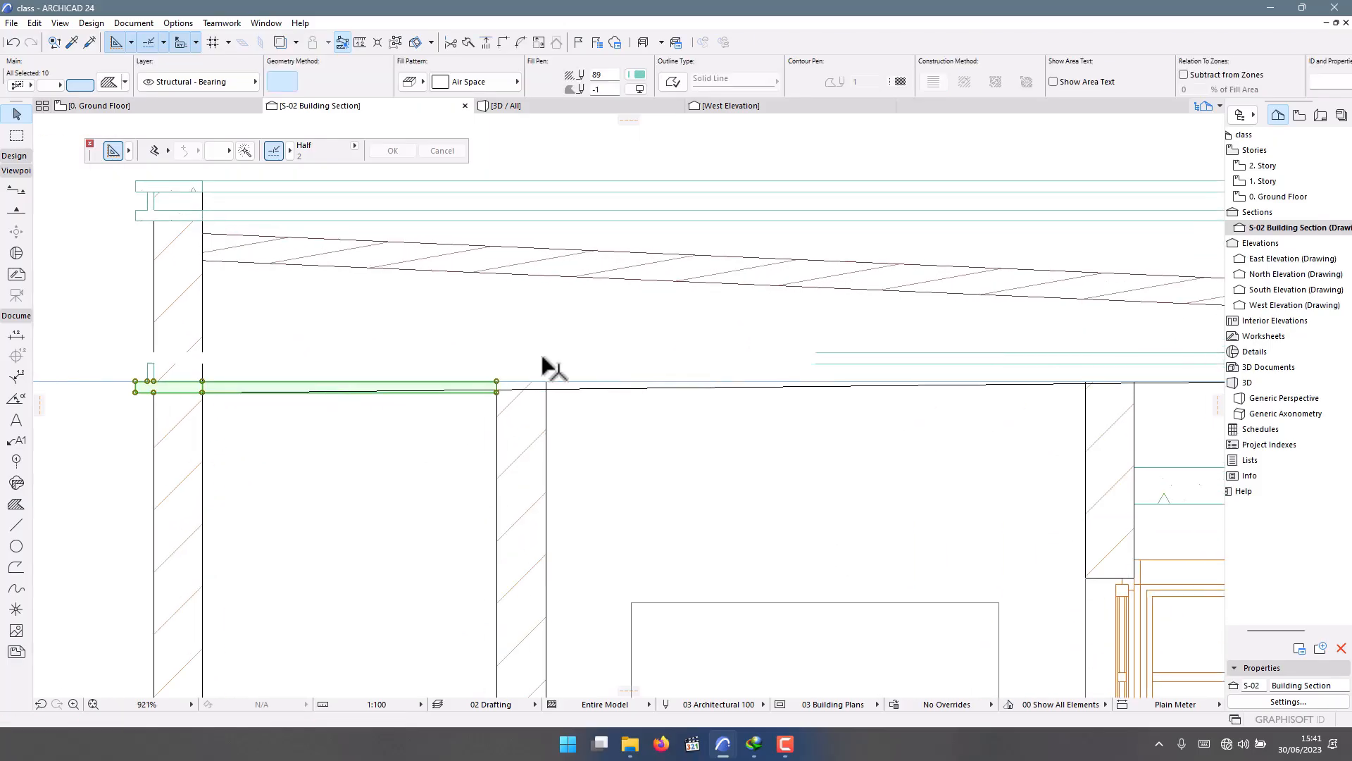
key("Delete")
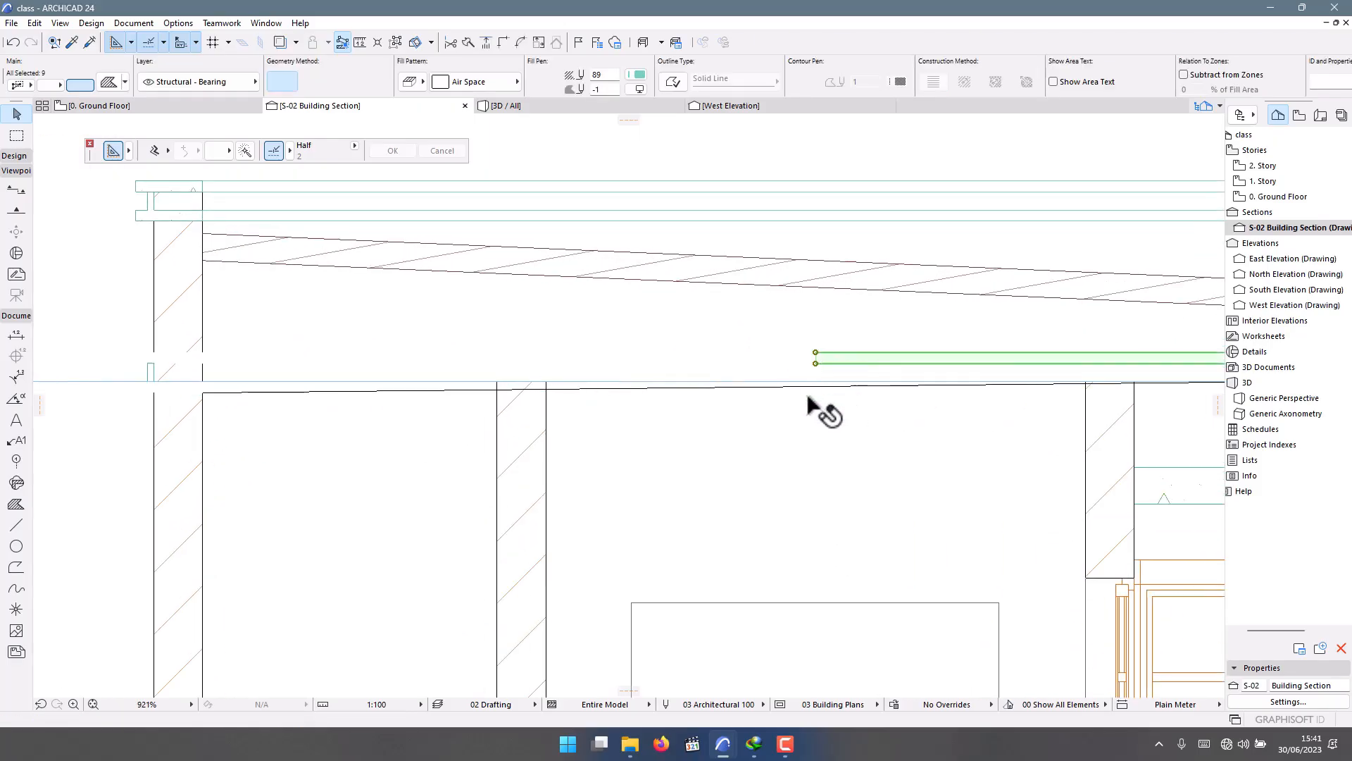
scroll(598, 388, "down", 3)
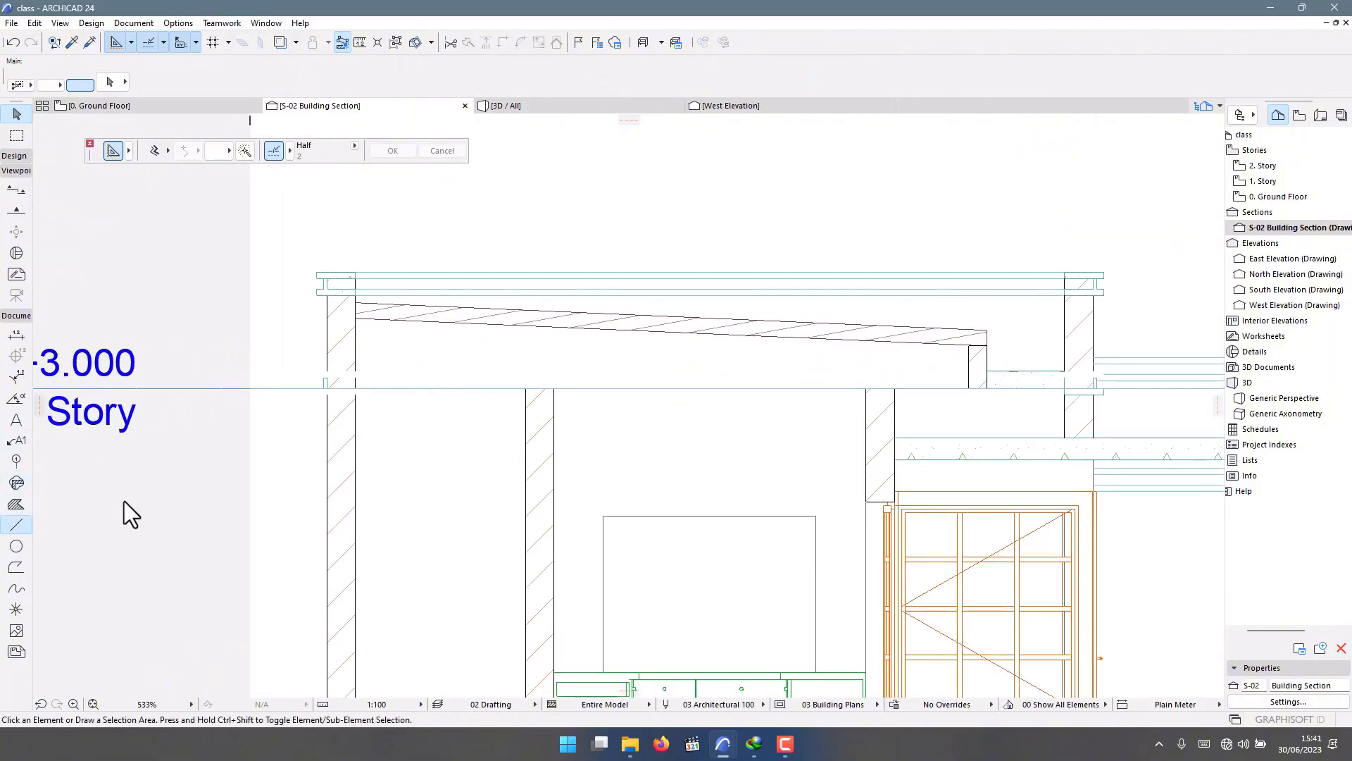
Draw a horizontal ceiling line about 4325 mm long at +3.000, from the short wall's base to the outer wall's inner face.
left_click(969, 387)
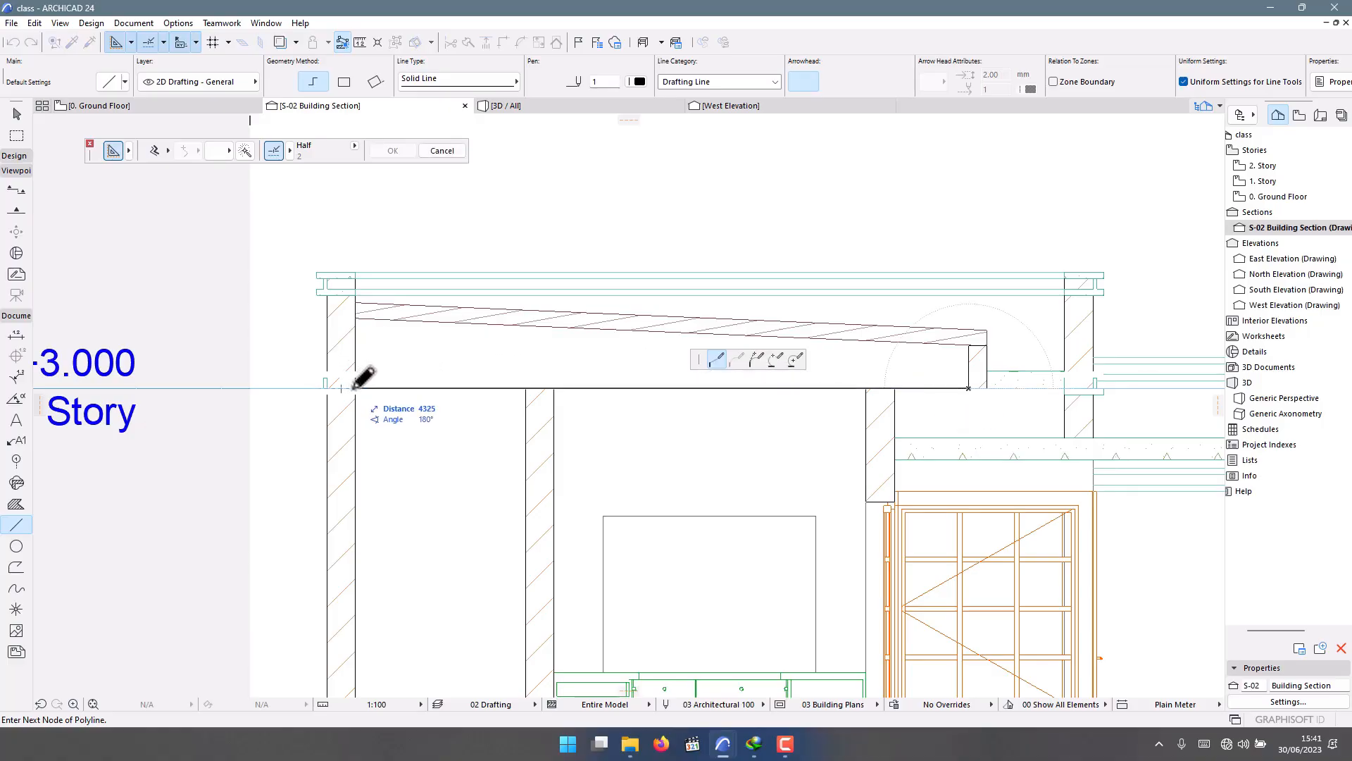
left_click(355, 387)
key("Escape")
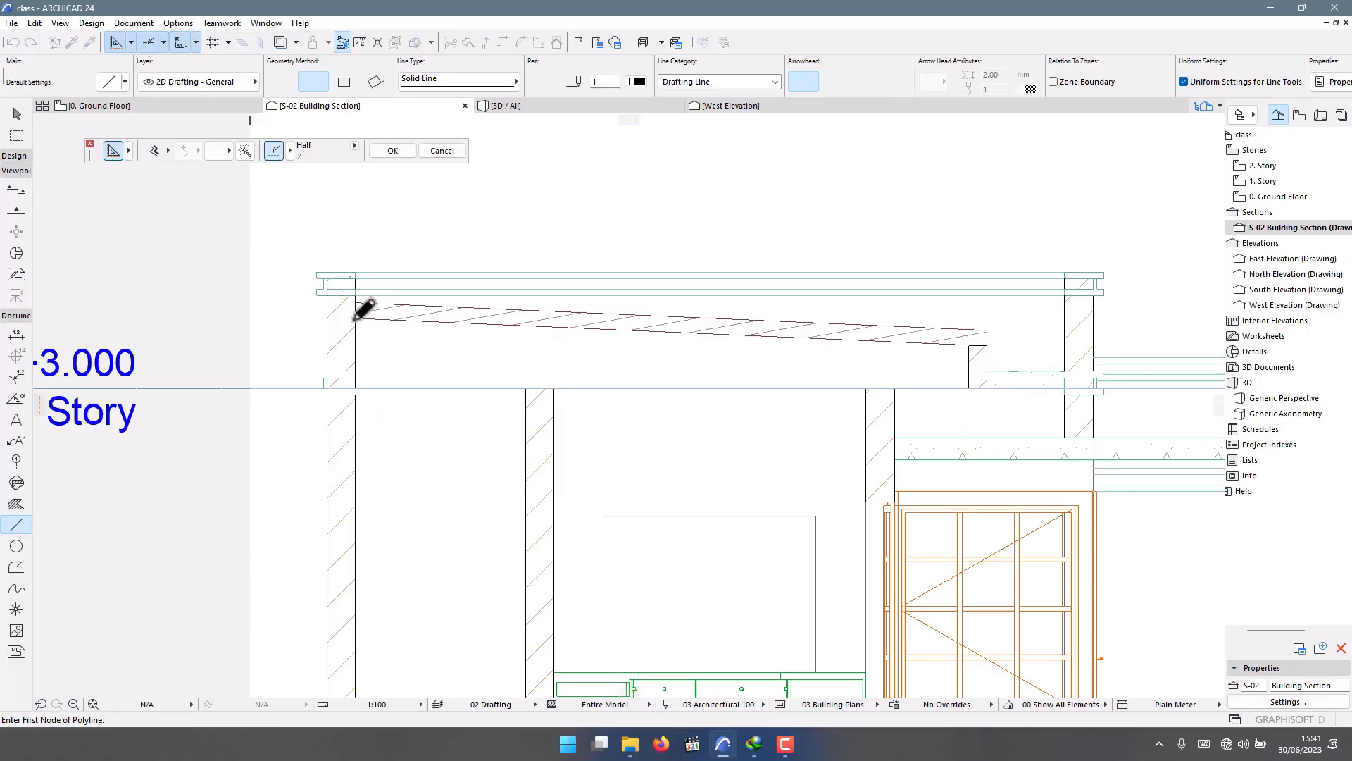
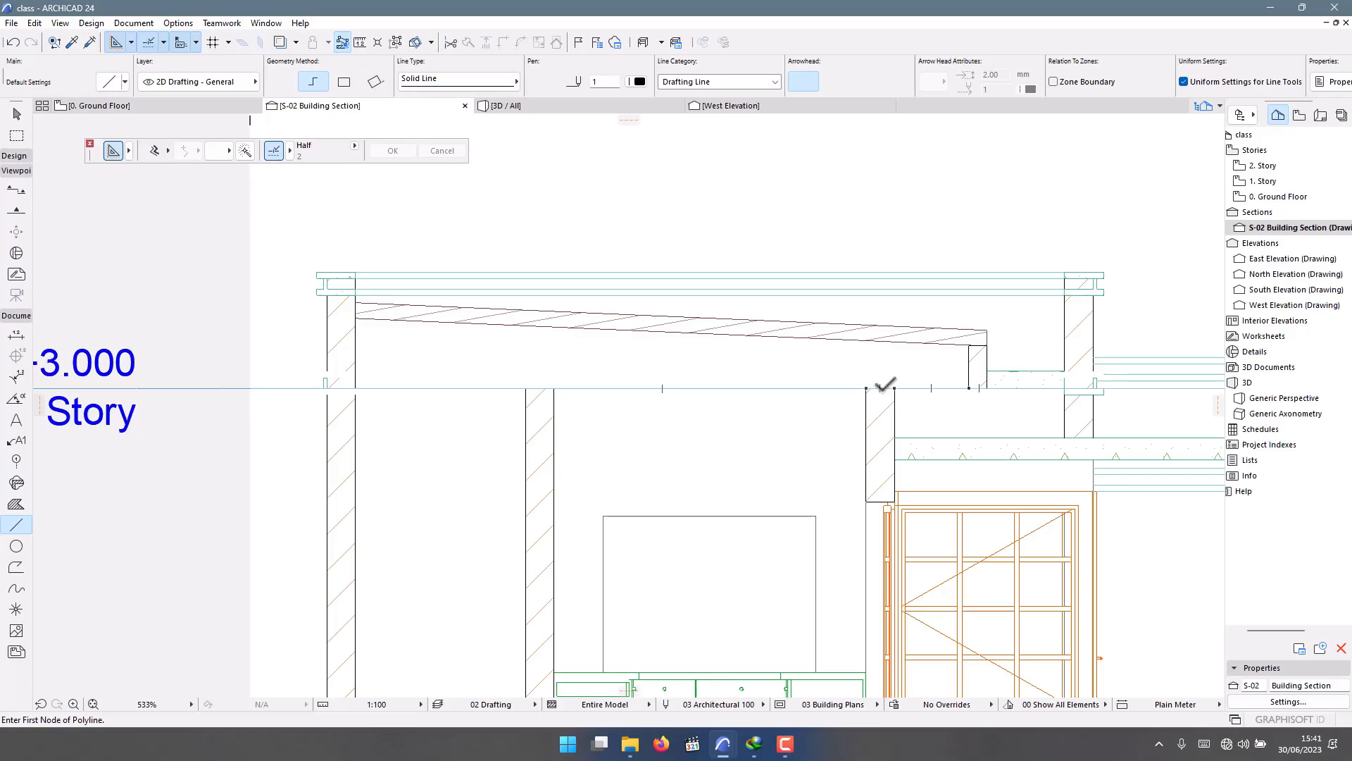
Draw a vertical line from the ceiling level up to the sloping roof's underside, centred over the wall beside the large window.
left_click(880, 387)
scroll(889, 331, "up", 3)
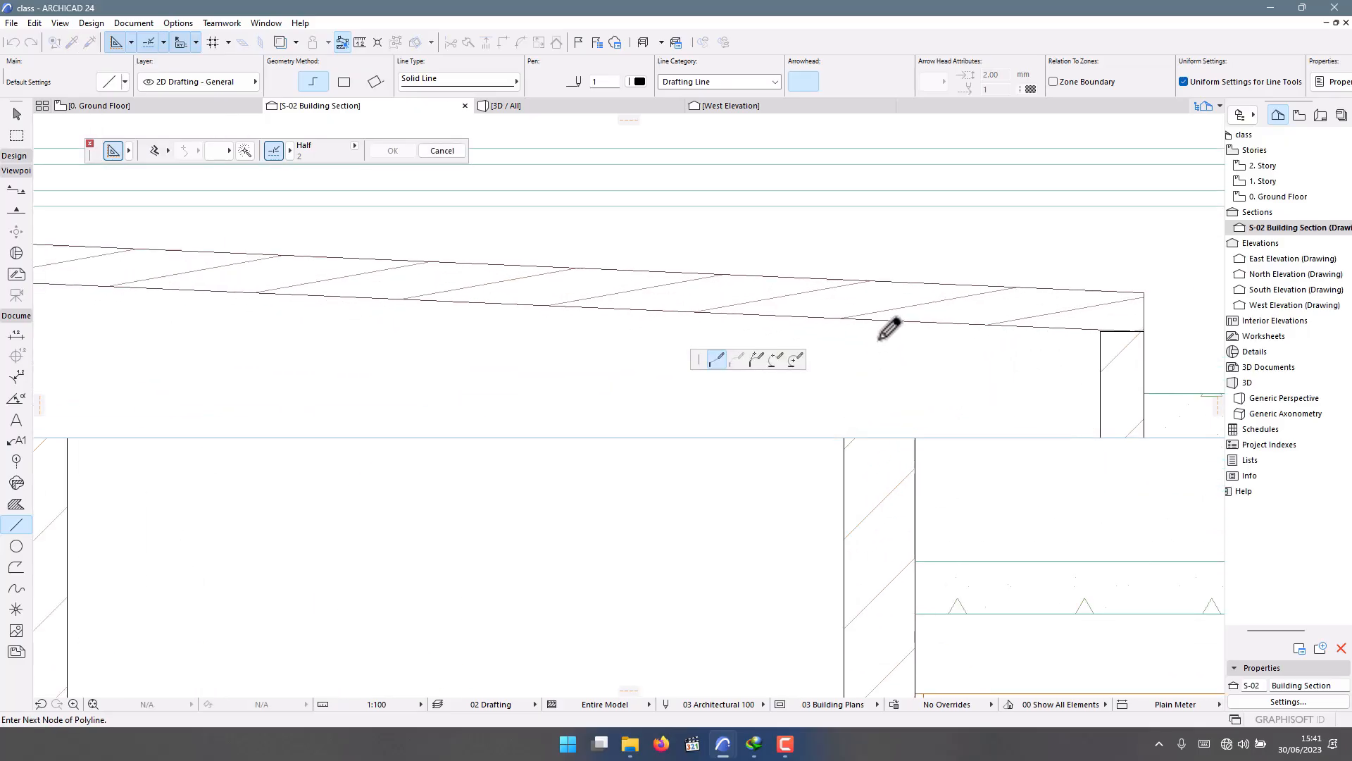
double_click(881, 342)
key("Escape")
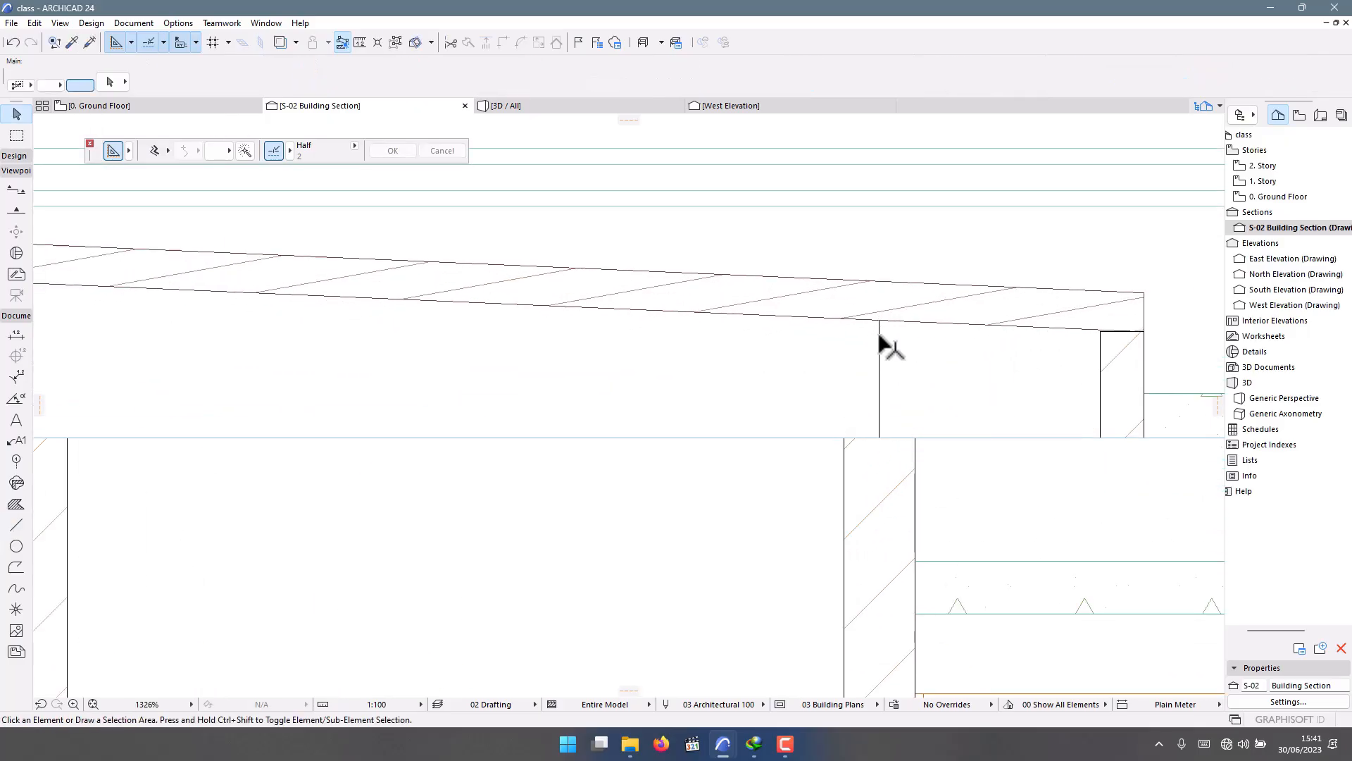
Copy the vertical line twice along the ceiling towards the outer wall, at 700 mm spacing.
left_click(879, 367)
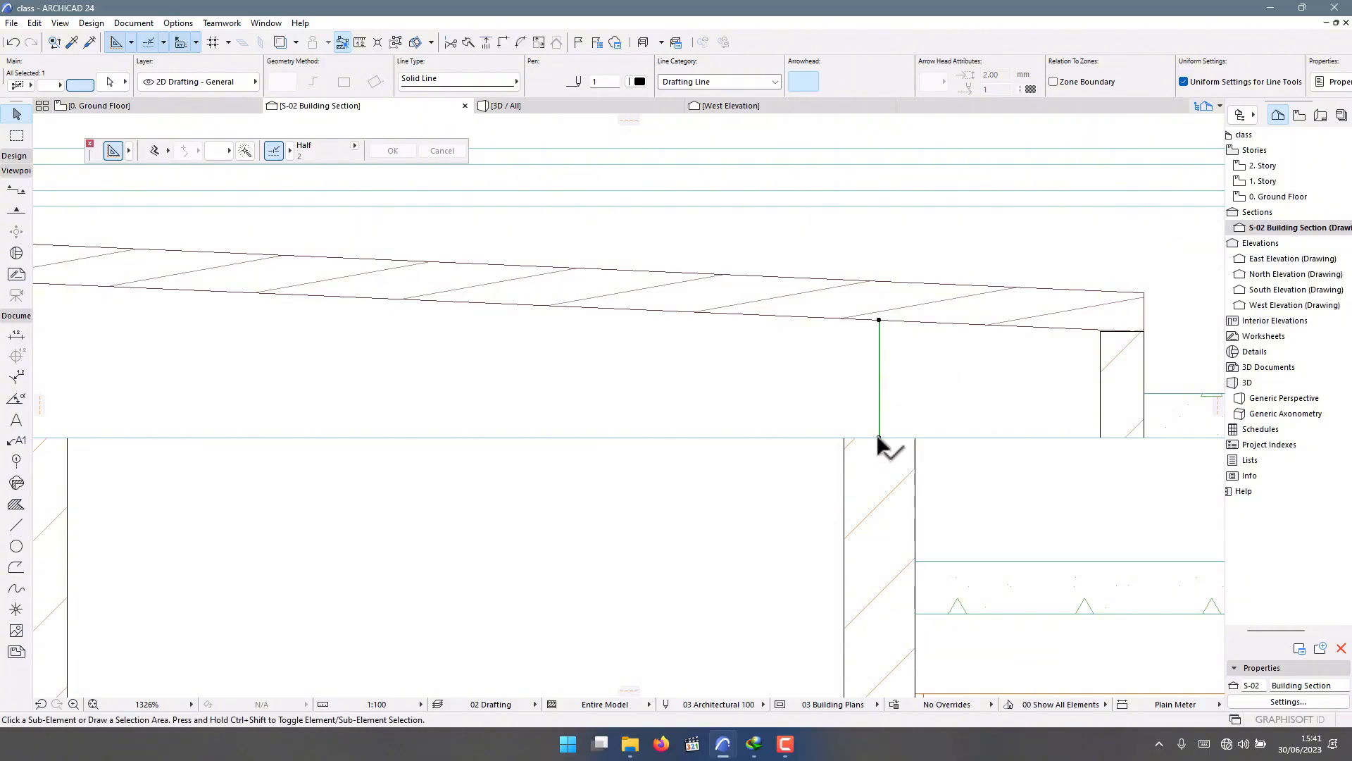
key("ctrl+shift+d")
left_click(879, 436)
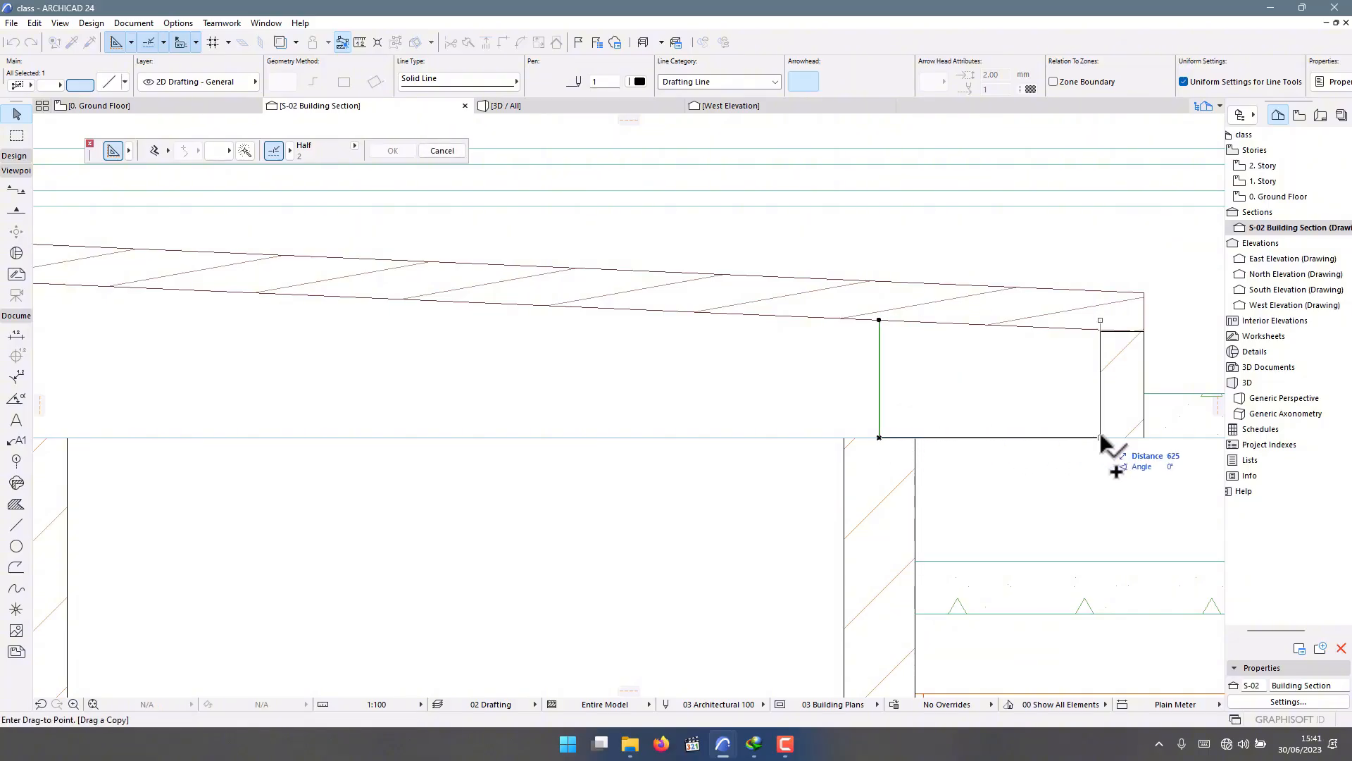
scroll(947, 427, "down", 2)
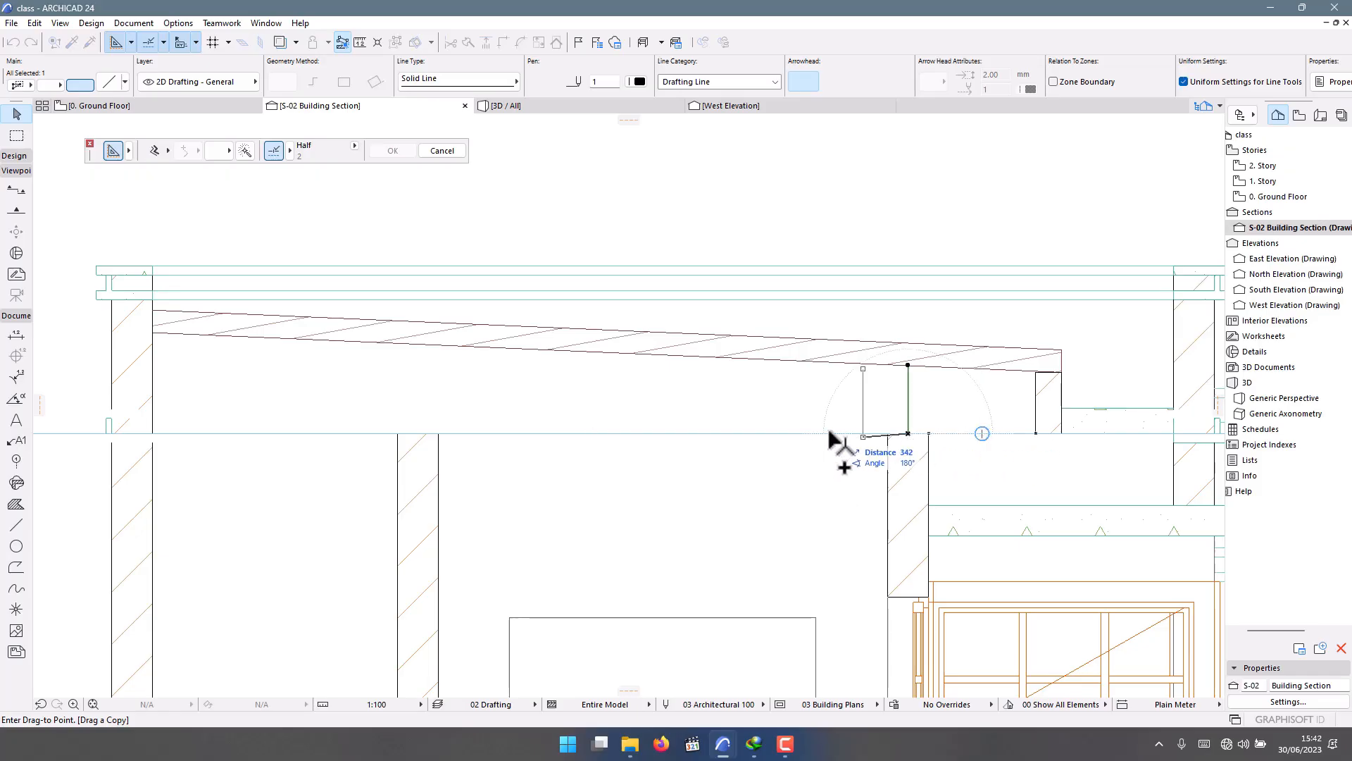
type("7")
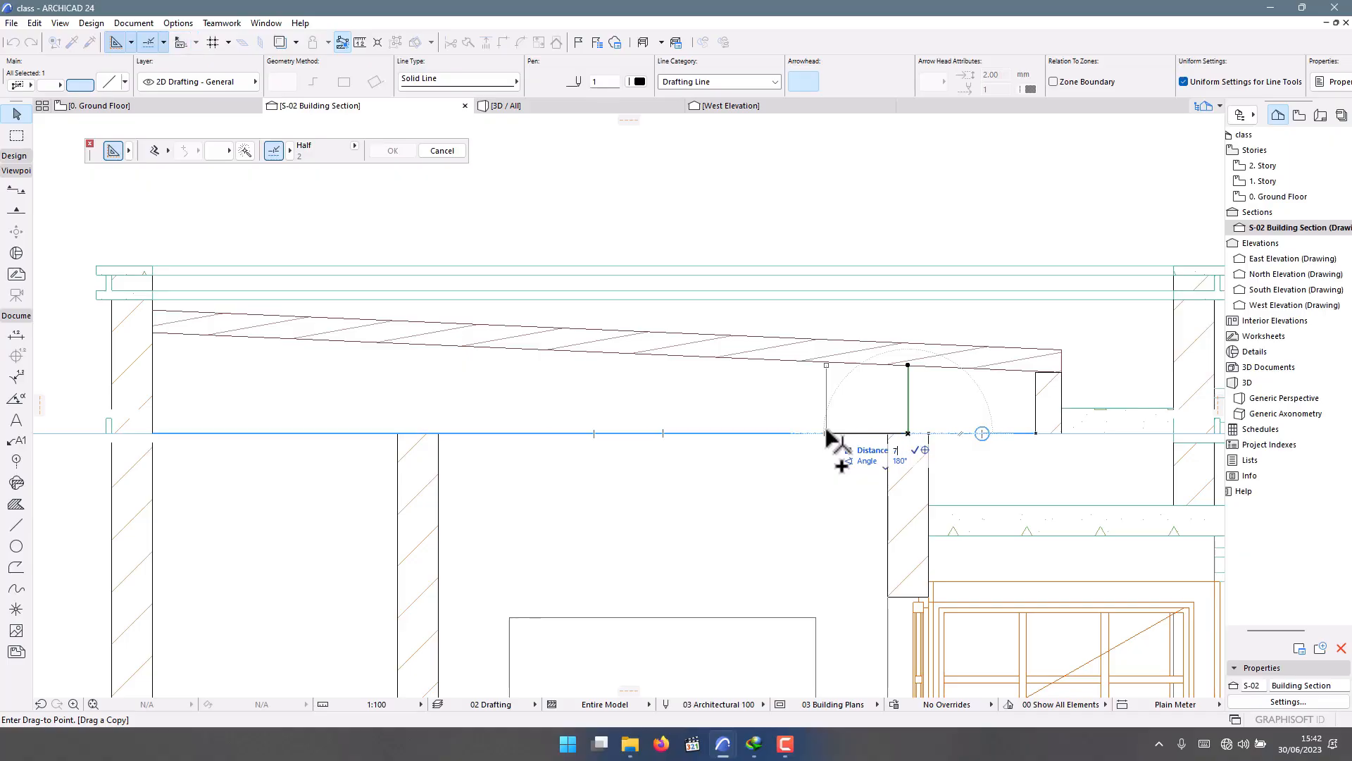
type("00")
key("Return")
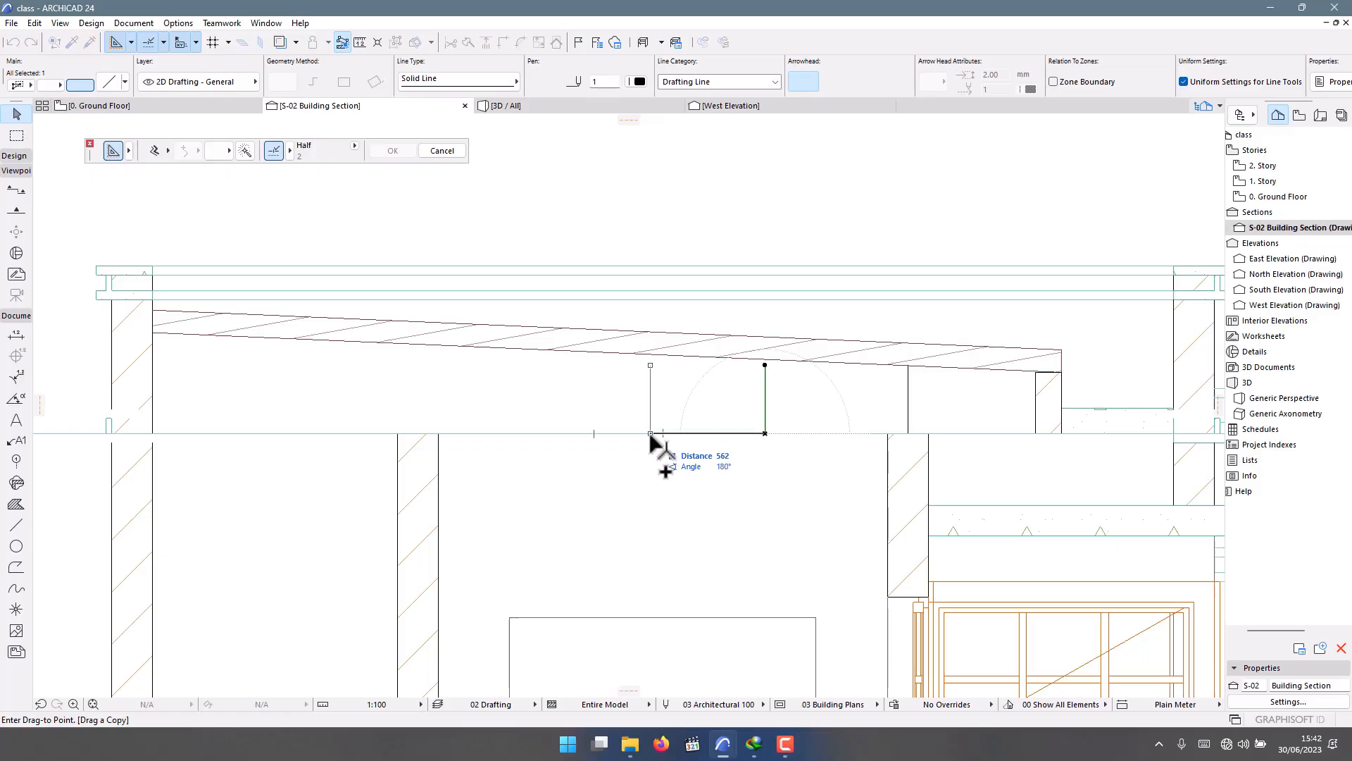
type("700")
key("Return")
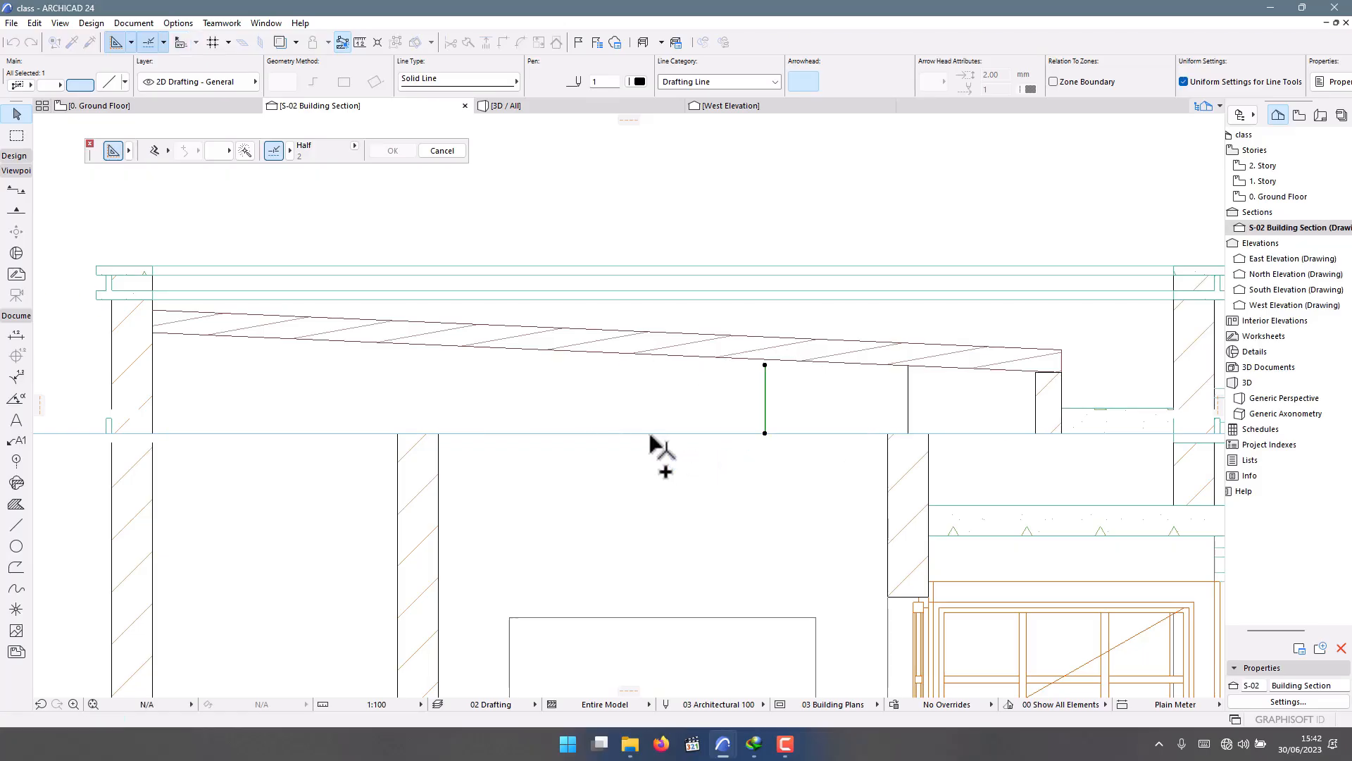
Stretch the top end of the second copied vertical line up to the sloping roof's underside.
left_click(623, 366)
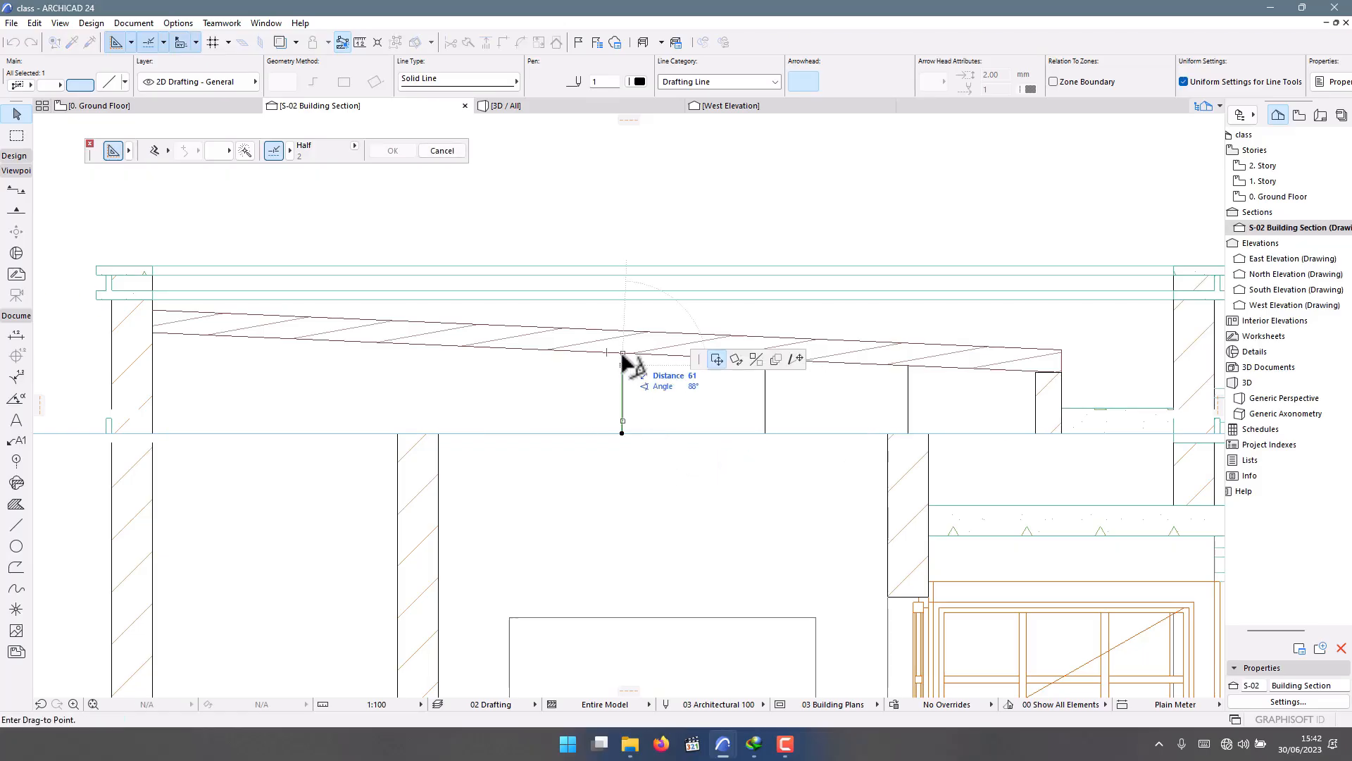
left_click(796, 358)
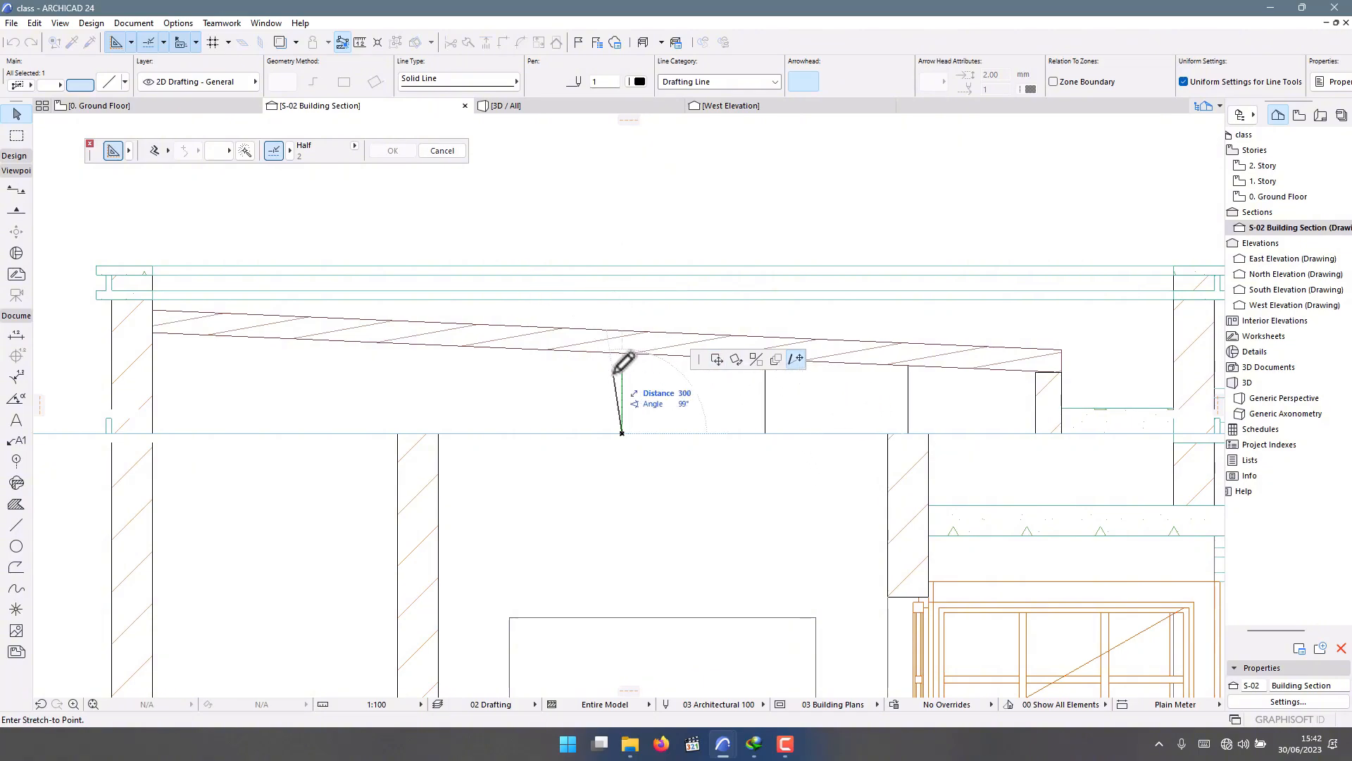
left_click(624, 350)
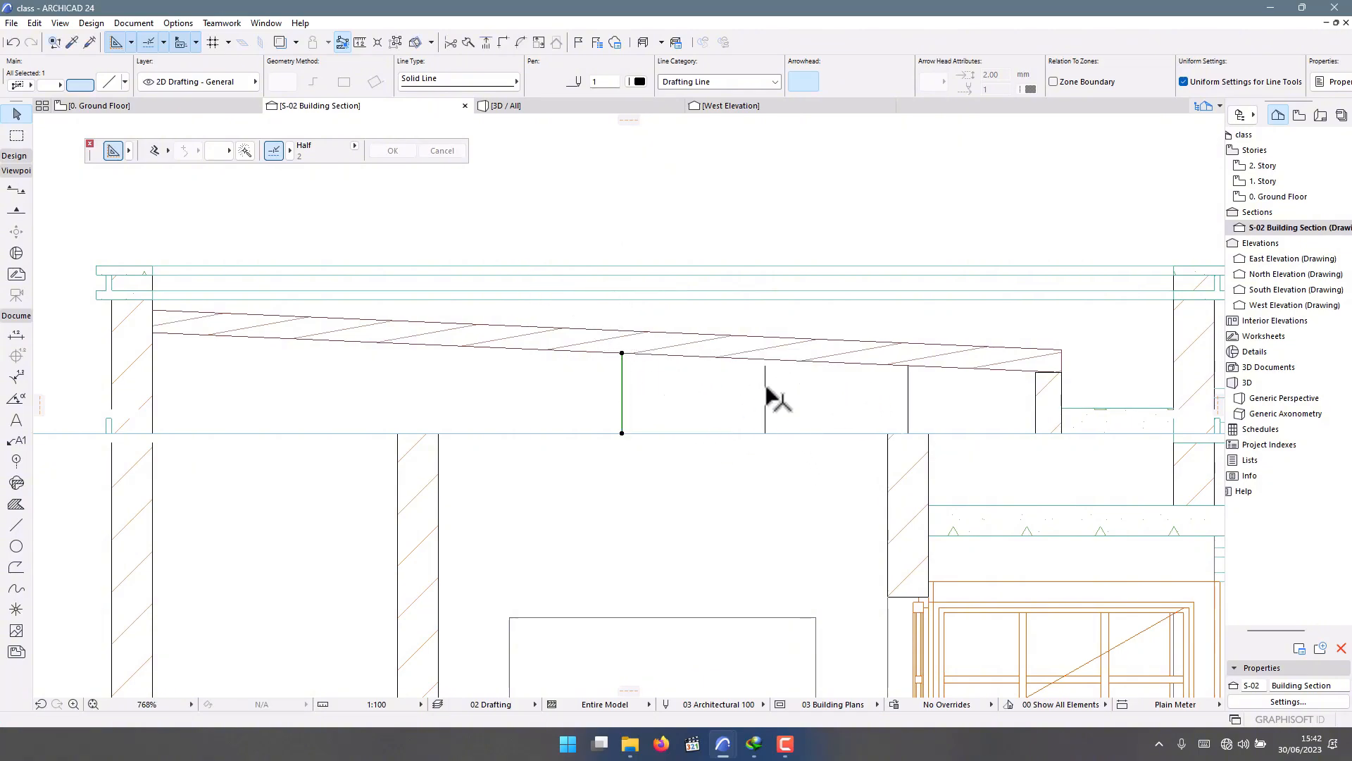
Stretch the upper end of the middle vertical line under the sloped roof up to the roof's underside.
left_click(765, 365)
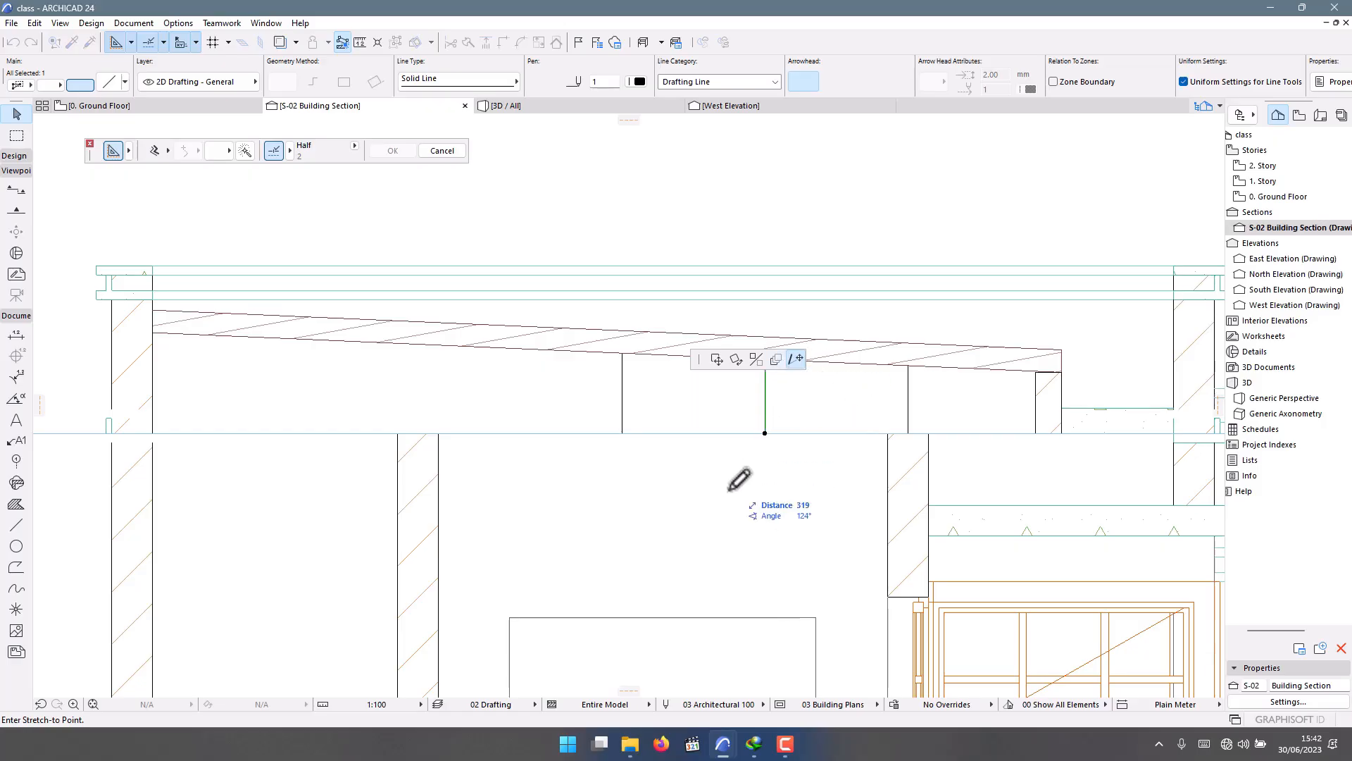
scroll(729, 491, "down", 3)
scroll(750, 432, "up", 3)
scroll(743, 447, "up", 3)
left_click(734, 435)
scroll(730, 428, "down", 3)
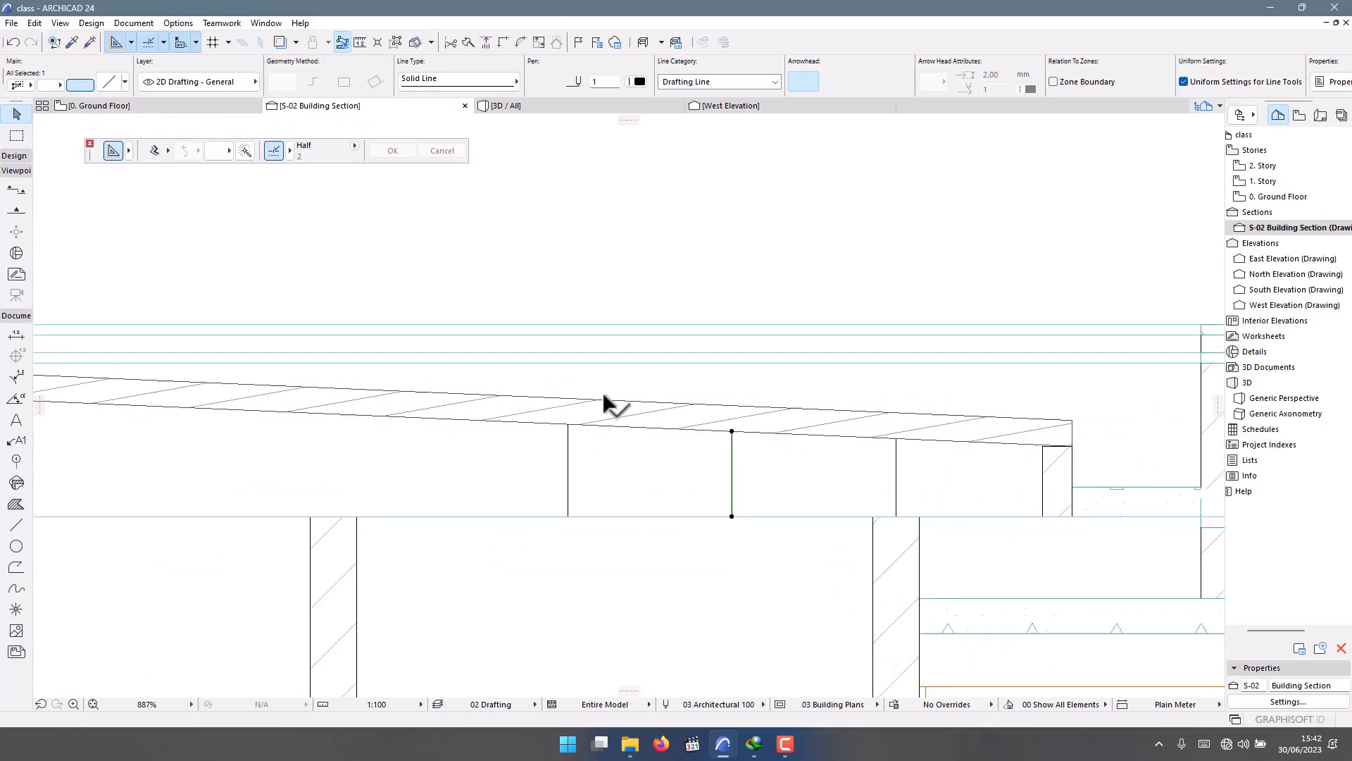
Copy the leftmost vertical line under the roof one equal spacing further left and extend its upper end to the roof's underside.
key("ctrl+shift+d")
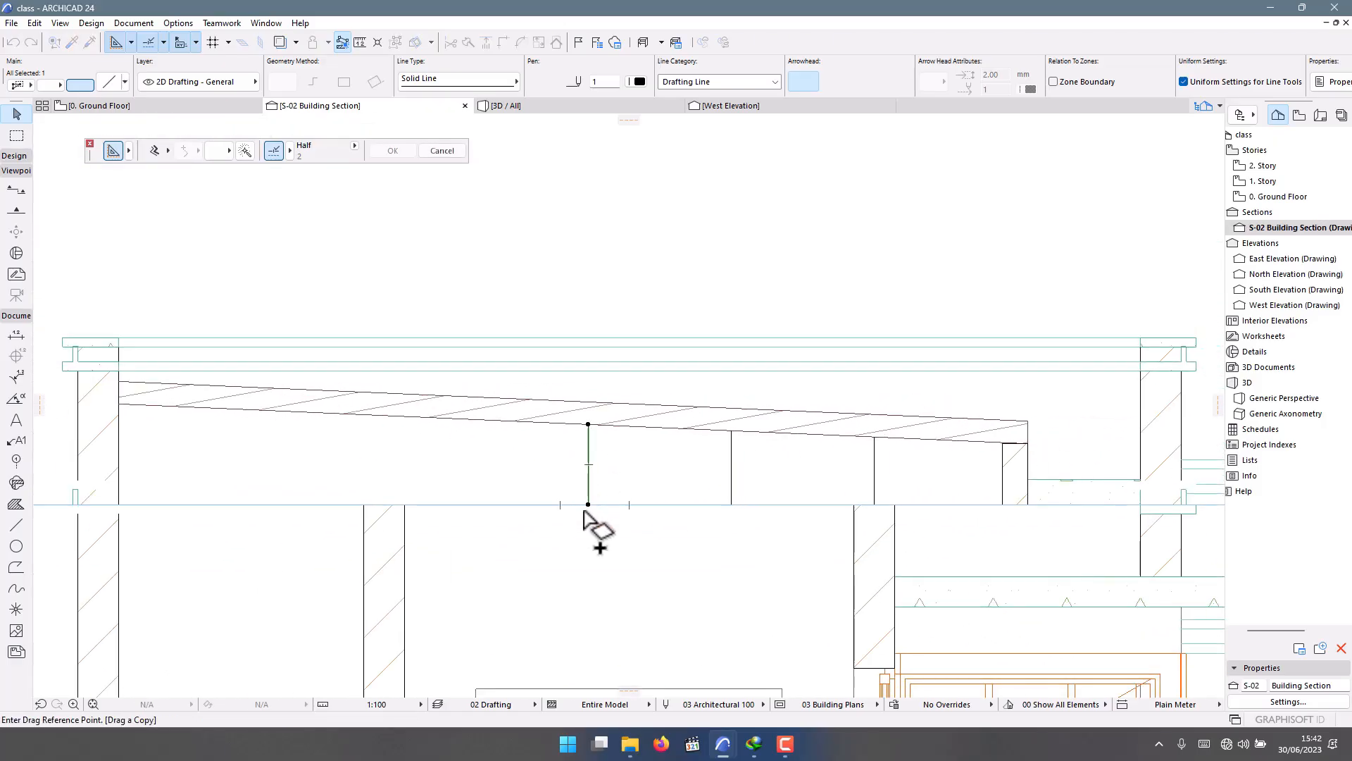
left_click(589, 505)
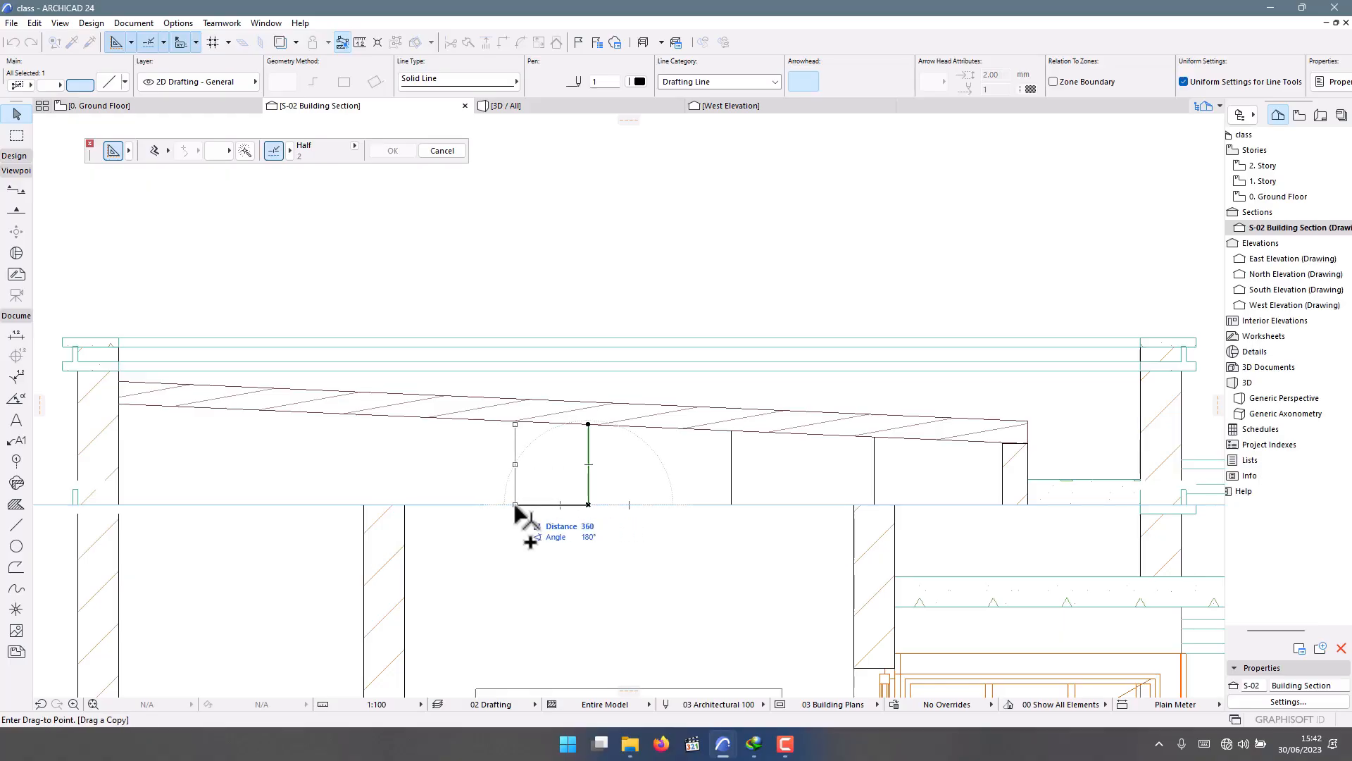
left_click(445, 505)
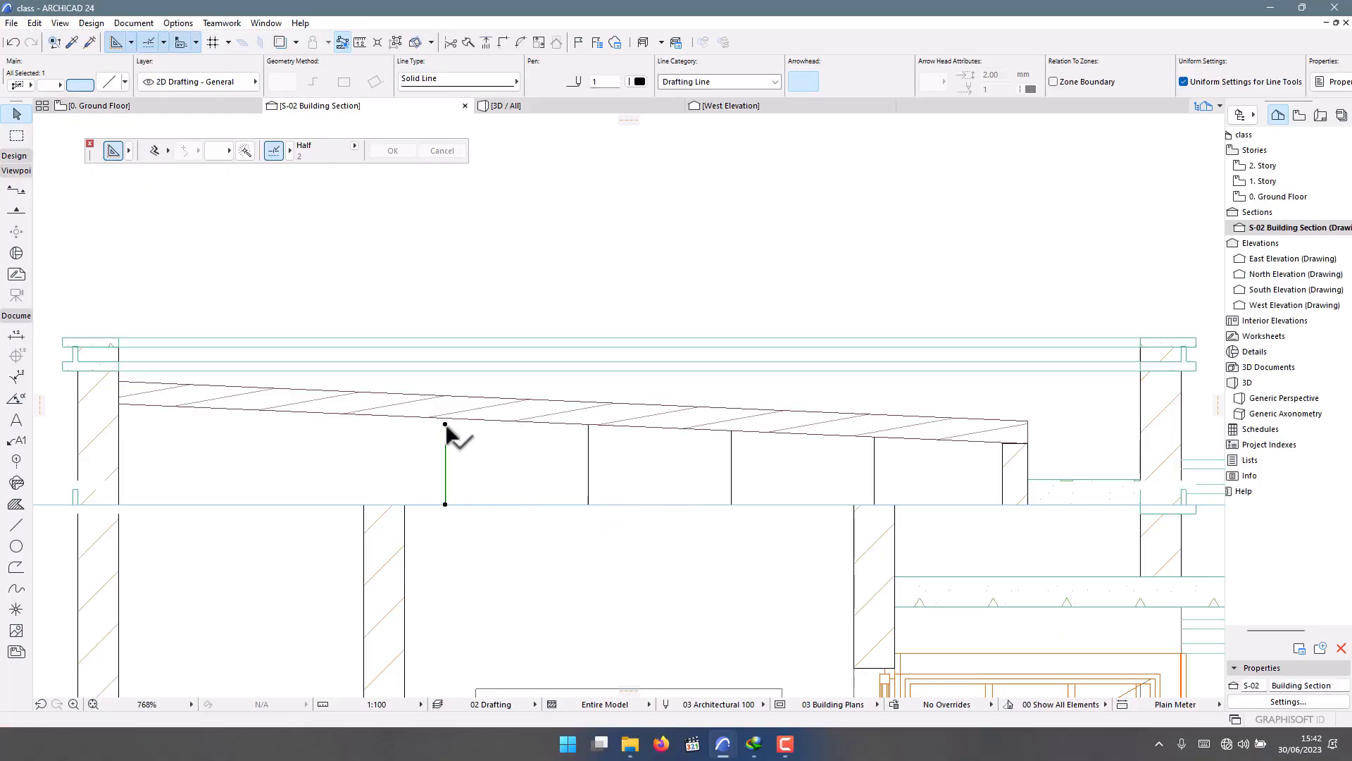
left_click(445, 424)
left_click(445, 419)
Place another copy of the newest vertical line further left at the same spacing, keeping its base on the 1 Story level.
key("ctrl+shift+d")
left_click(445, 505)
scroll(834, 510, "down", 4)
scroll(591, 509, "up", 5)
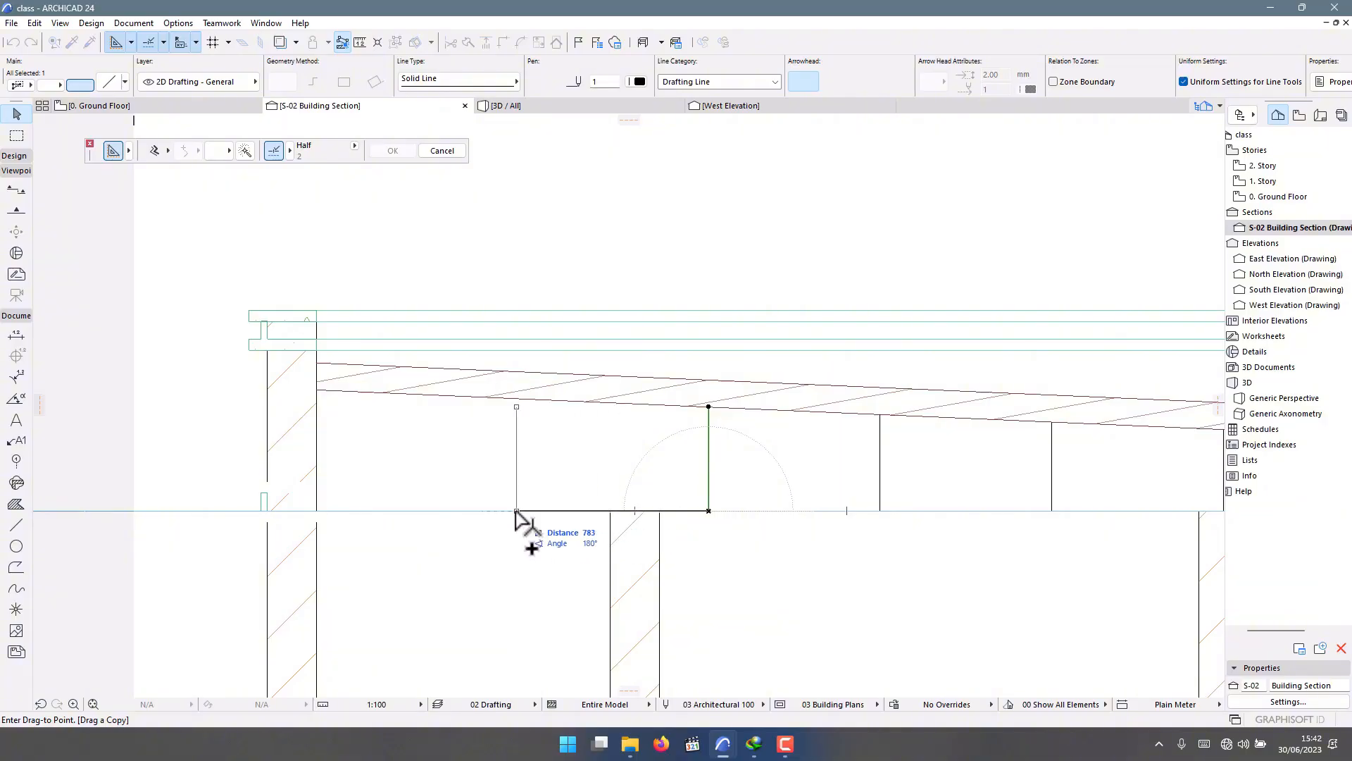
key("Return")
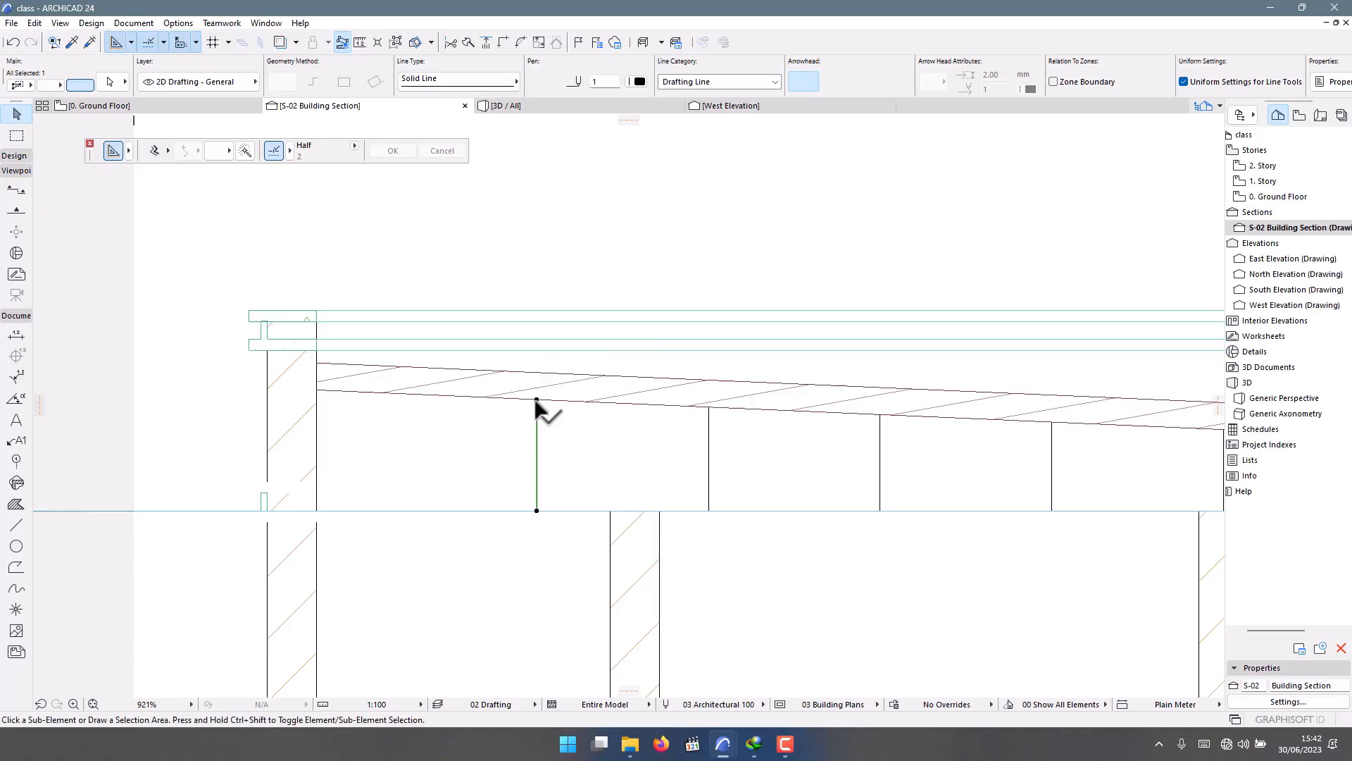
Copy the last vertical line onto the inner face of the outer left wall and extend it to the roof's underside.
key("ctrl+shift+d")
left_click(537, 510)
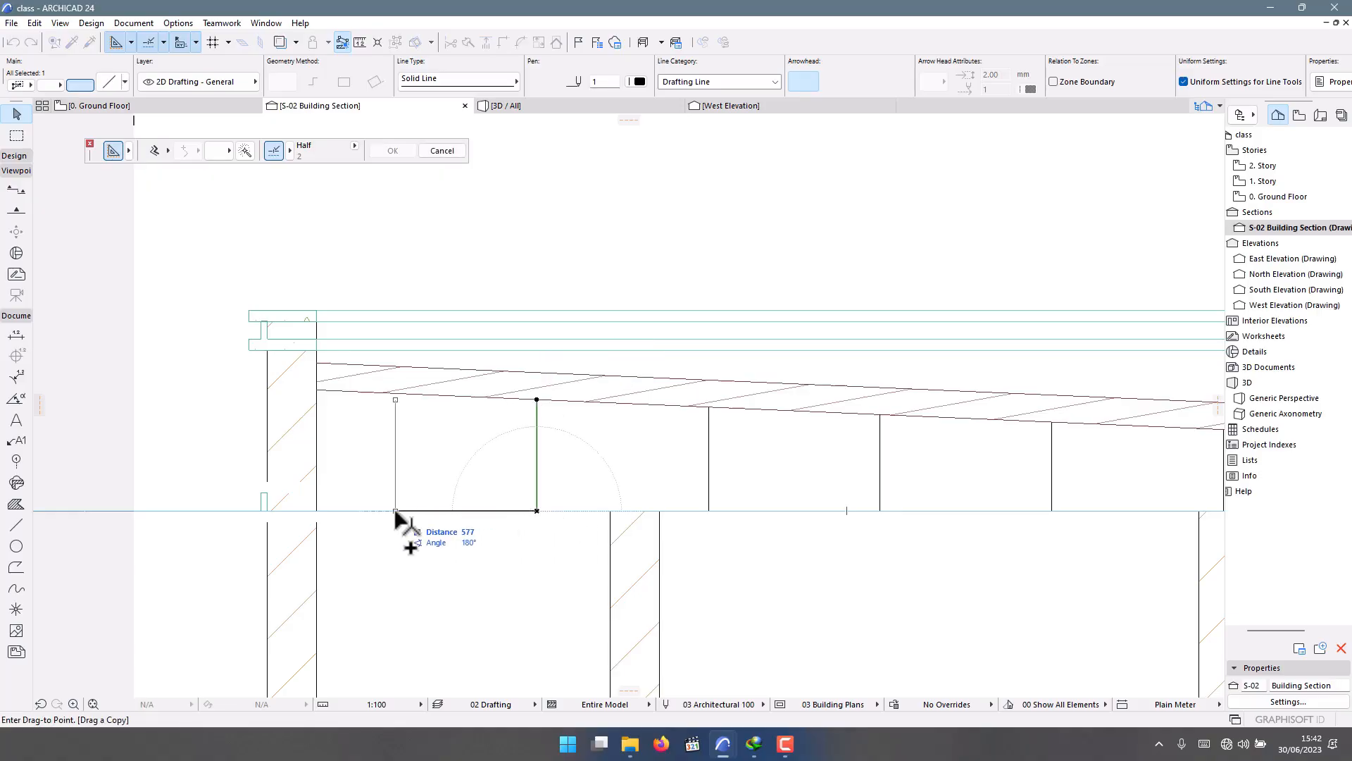
left_click(316, 510)
key("Escape")
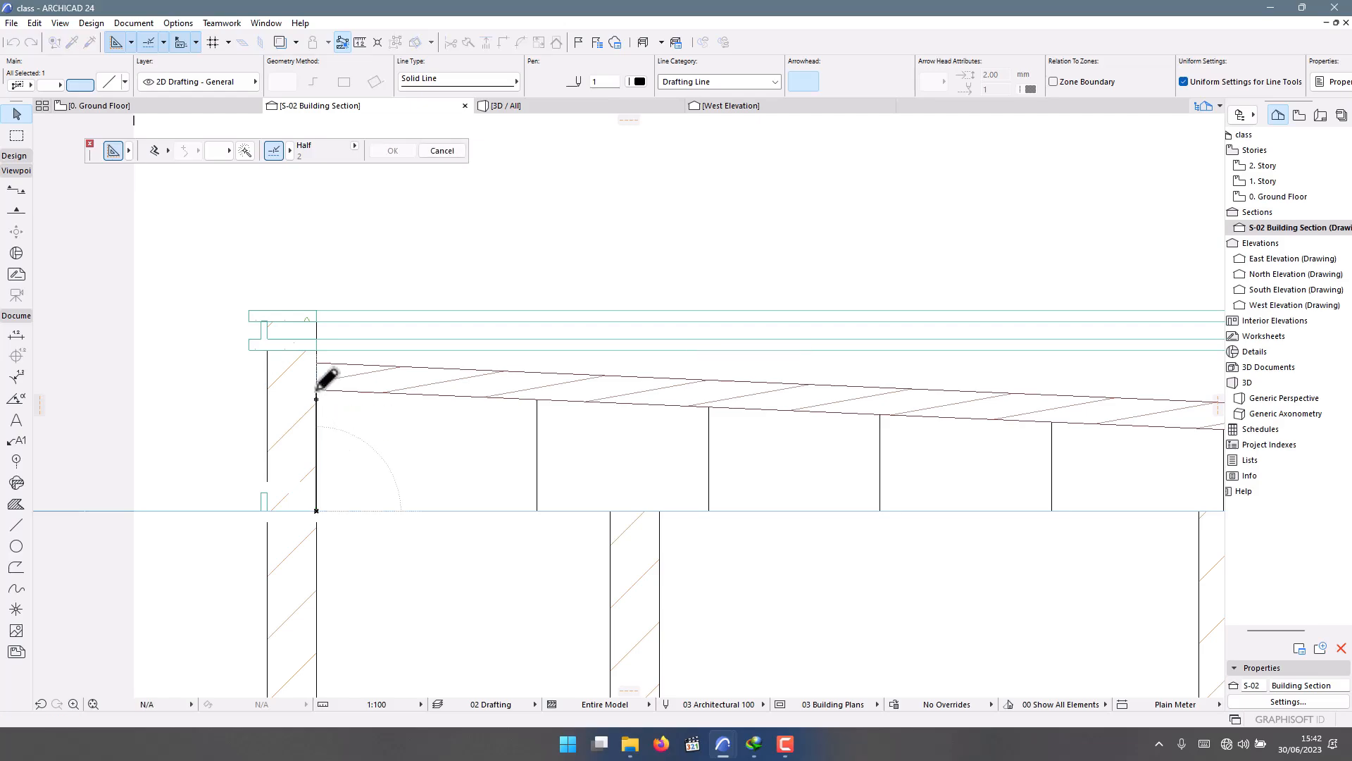
Examine the vertical lines under the roof and the building section as a whole.
scroll(355, 522, "down", 4)
scroll(370, 510, "down", 3)
scroll(554, 488, "up", 4)
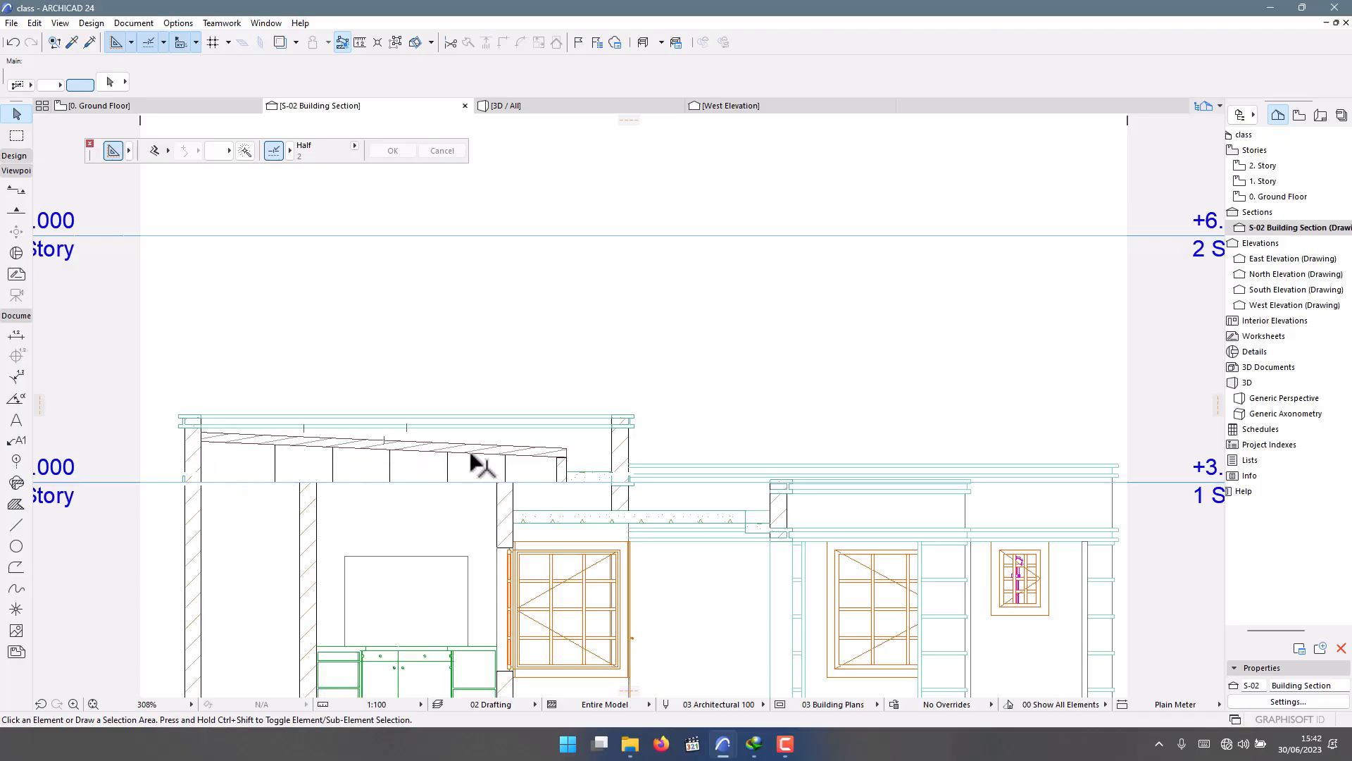
scroll(473, 461, "down", 3)
scroll(795, 448, "up", 3)
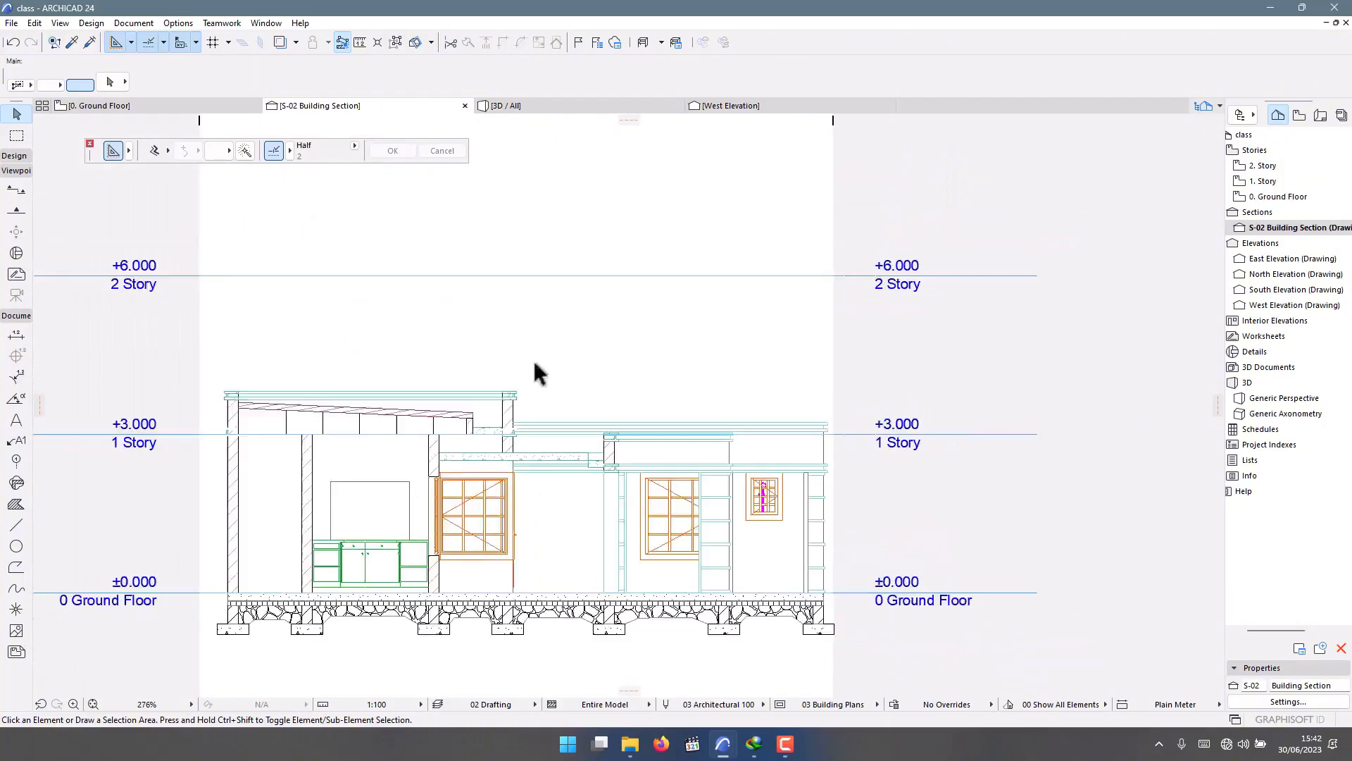
scroll(407, 395, "up", 5)
scroll(516, 380, "down", 3)
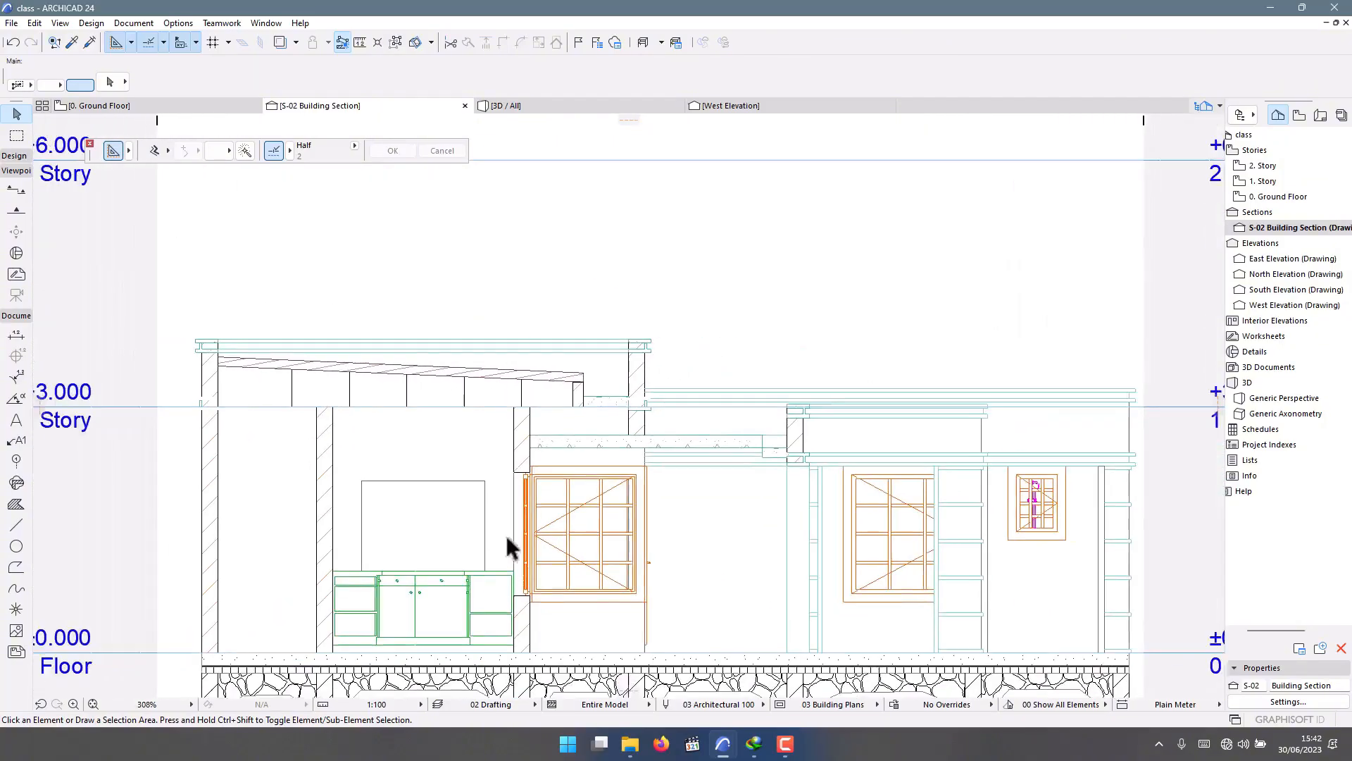
scroll(505, 535, "down", 3)
Draw a solid 2D line along the sloped roof's top edge, from the left wall to the roof's lower end.
scroll(346, 353, "up", 5)
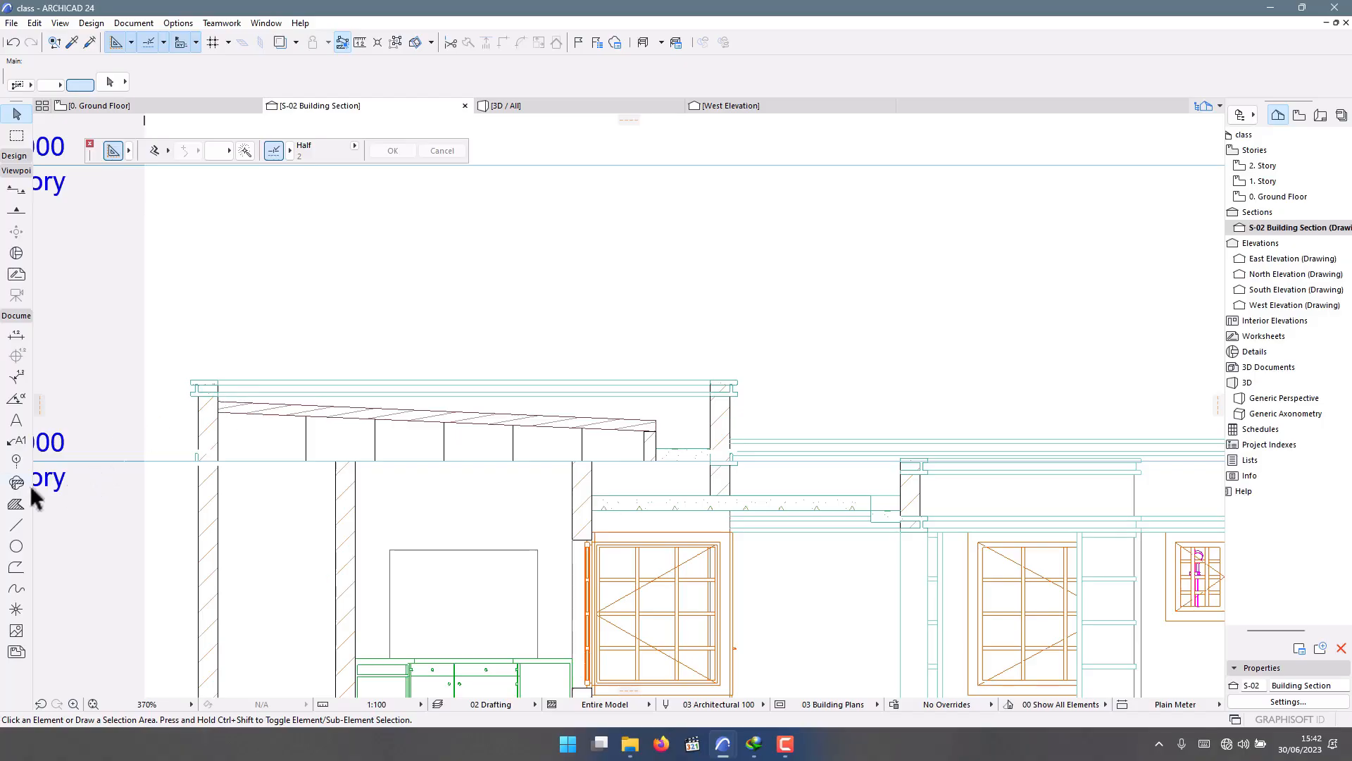
scroll(155, 431, "up", 4)
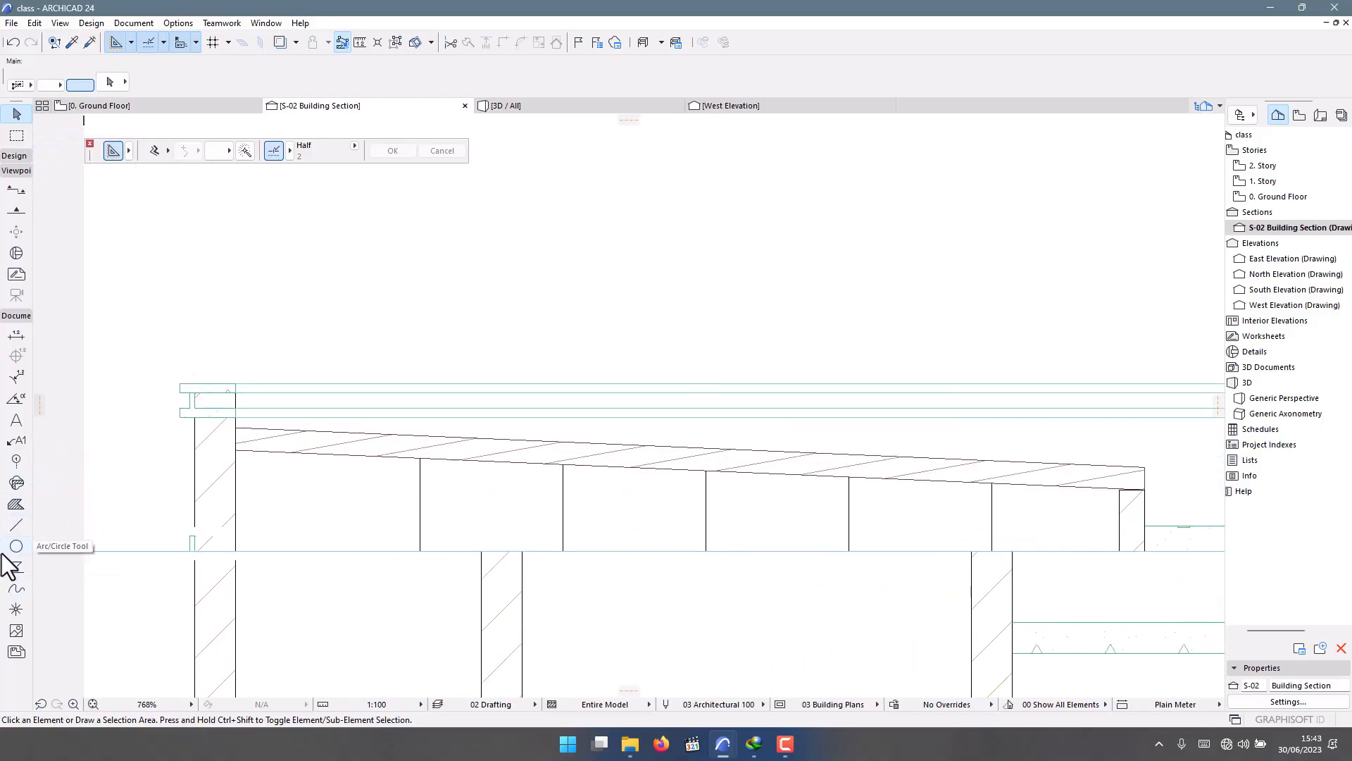
left_click(15, 525)
left_click(237, 411)
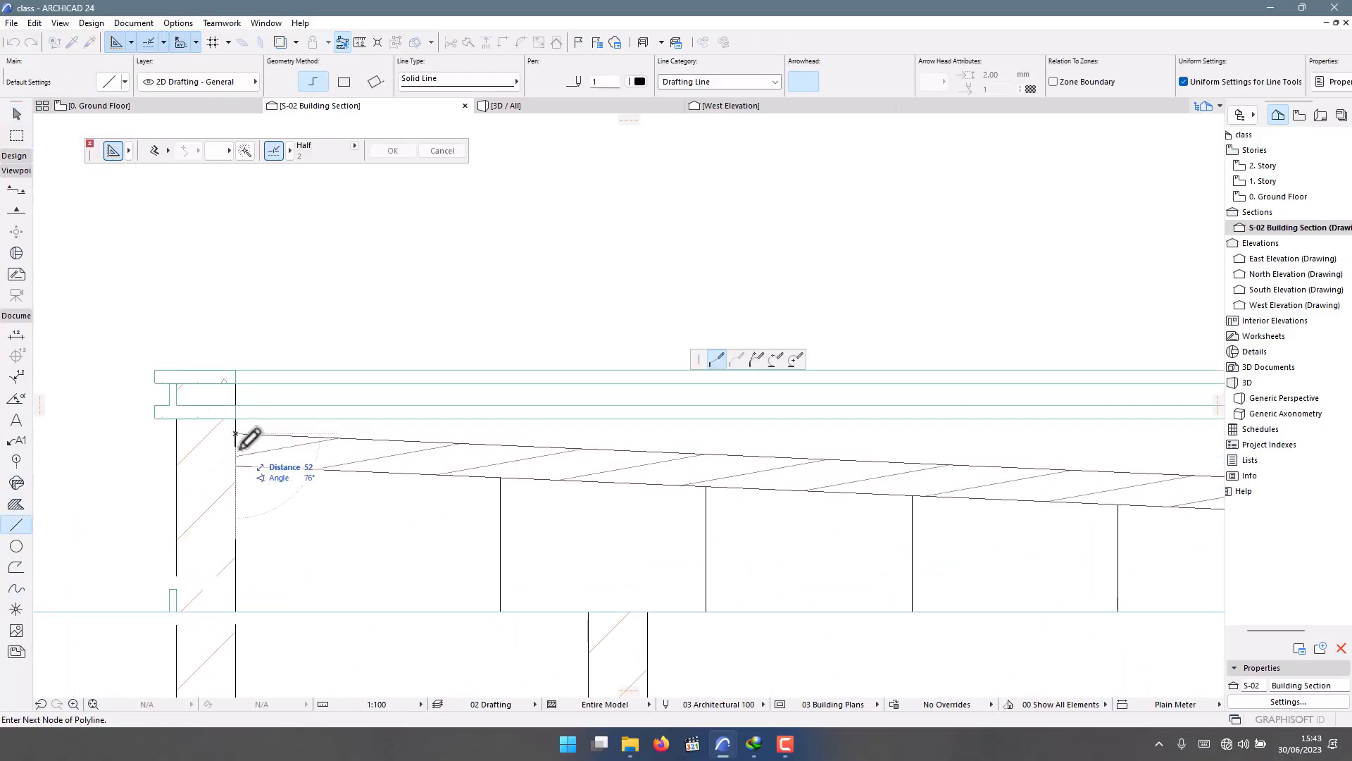
scroll(185, 308, "down", 2)
scroll(716, 393, "down", 3)
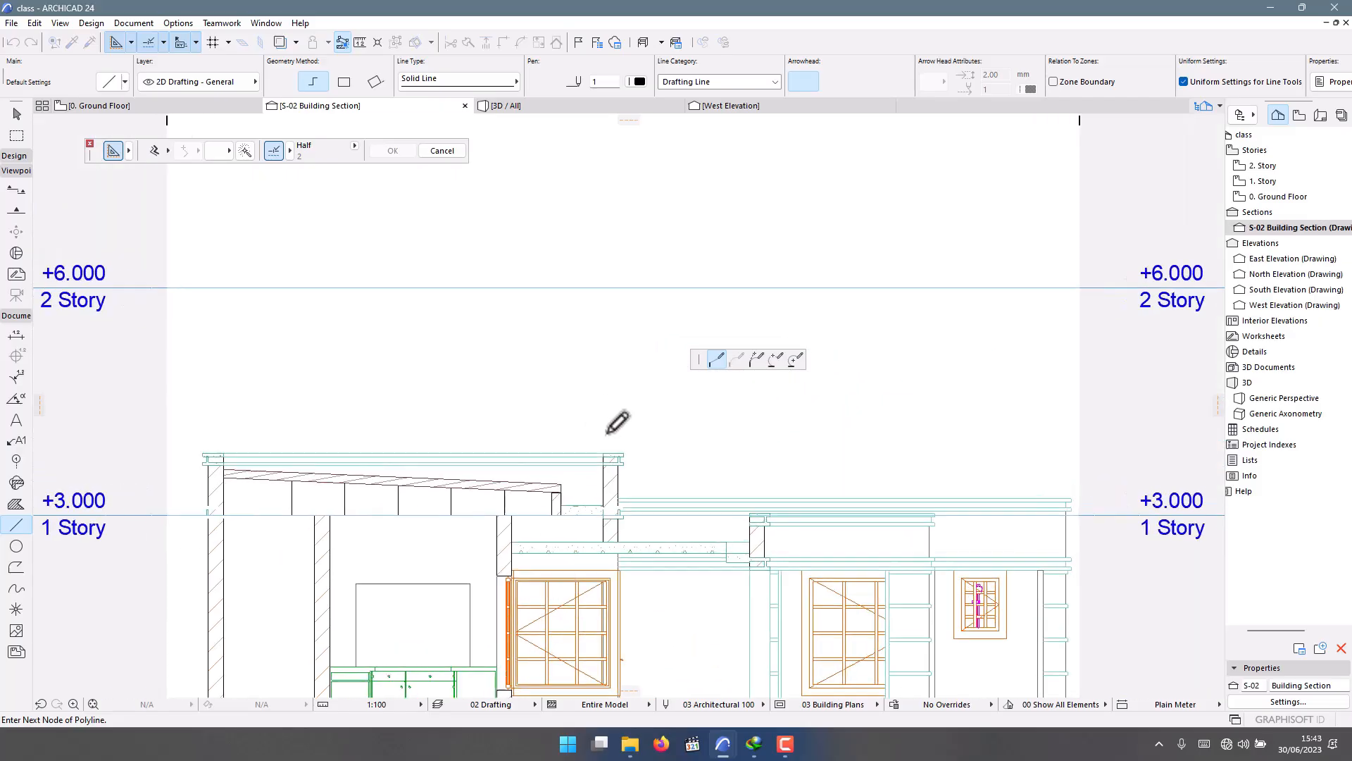
scroll(615, 423, "up", 5)
double_click(491, 539)
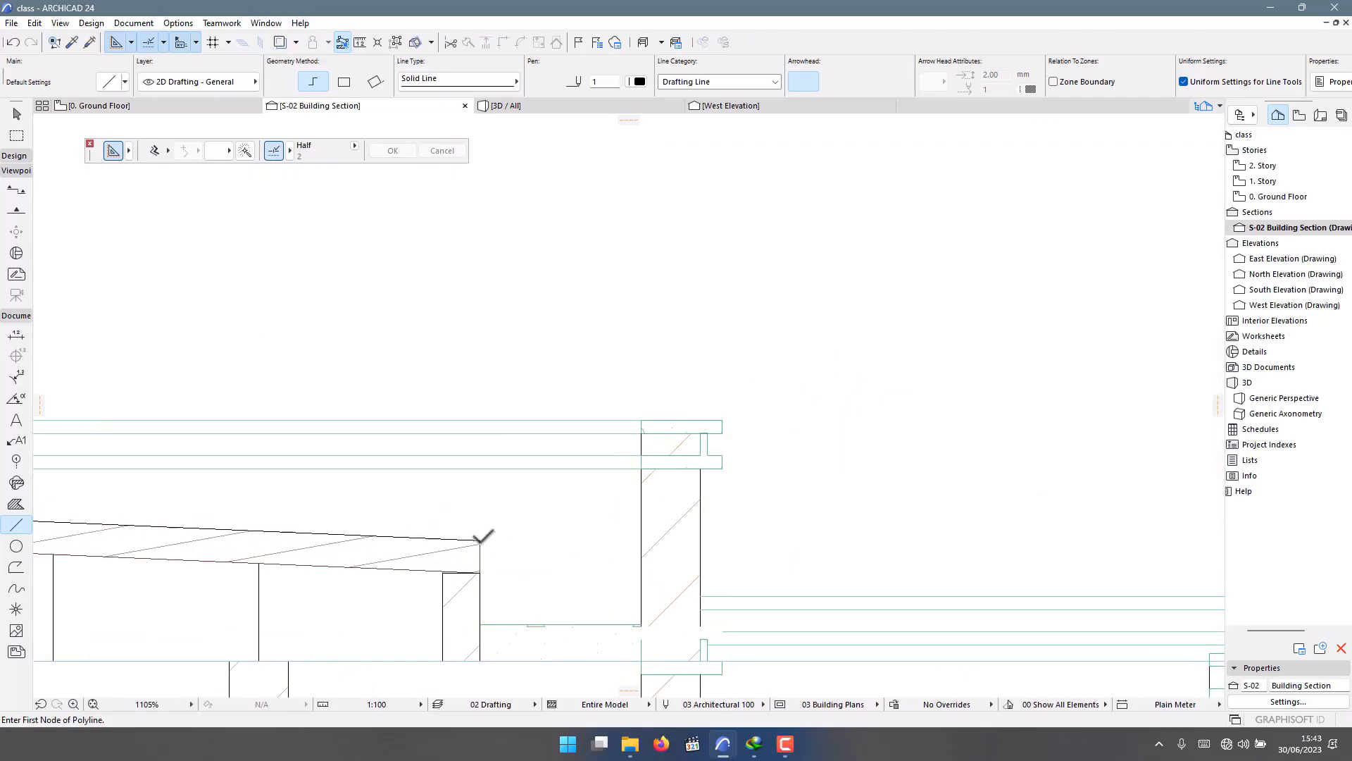
Examine the parapets, roof edges and remaining walls of the building section.
scroll(502, 499, "down", 6)
scroll(502, 499, "up", 3)
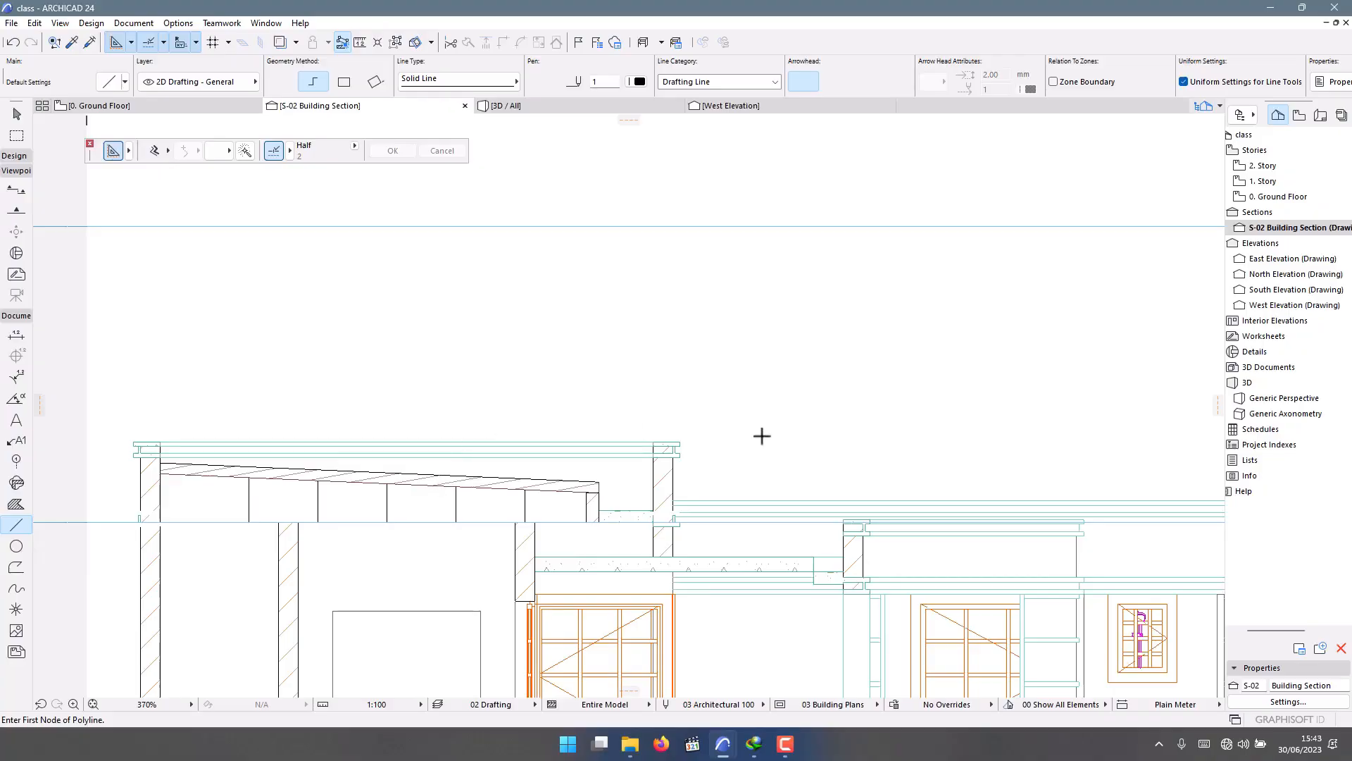
scroll(526, 301, "down", 4)
scroll(437, 387, "up", 6)
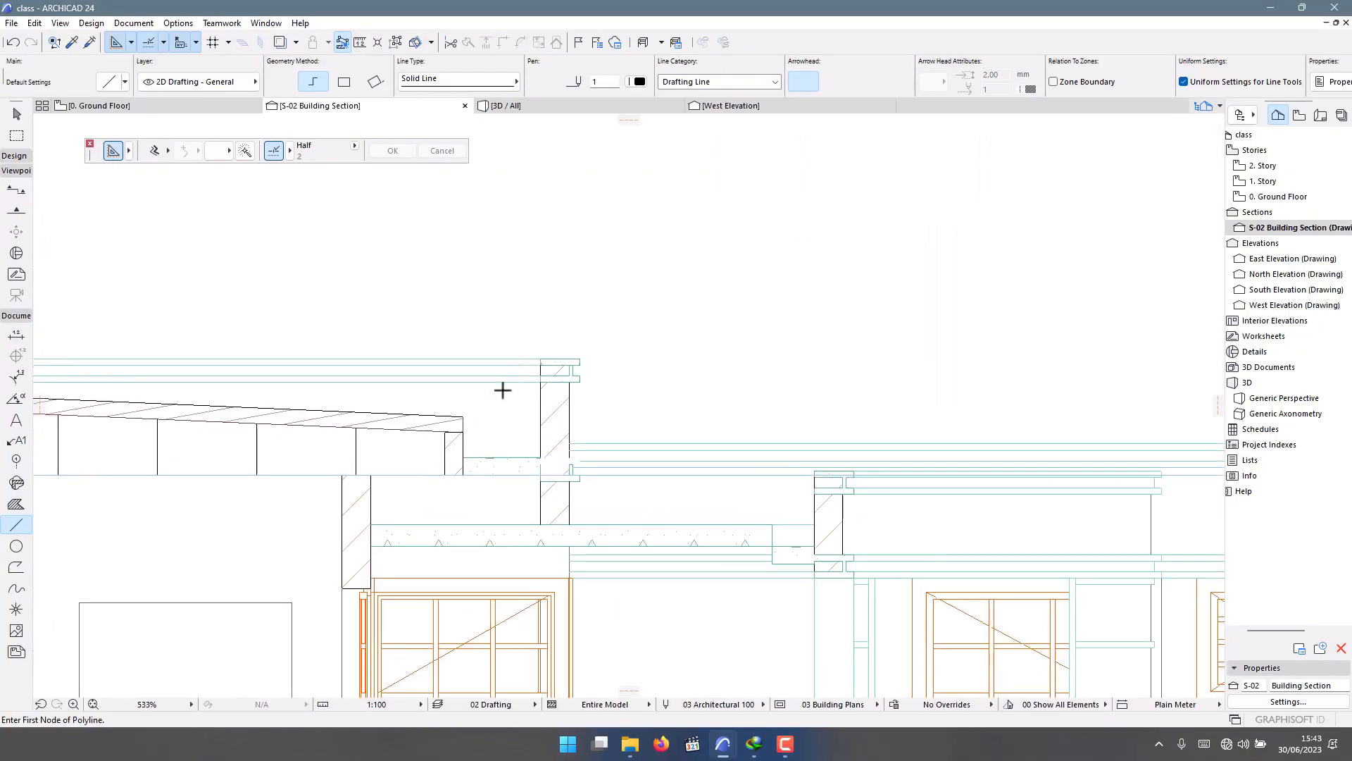
scroll(502, 390, "down", 4)
scroll(483, 386, "up", 2)
scroll(507, 341, "down", 1)
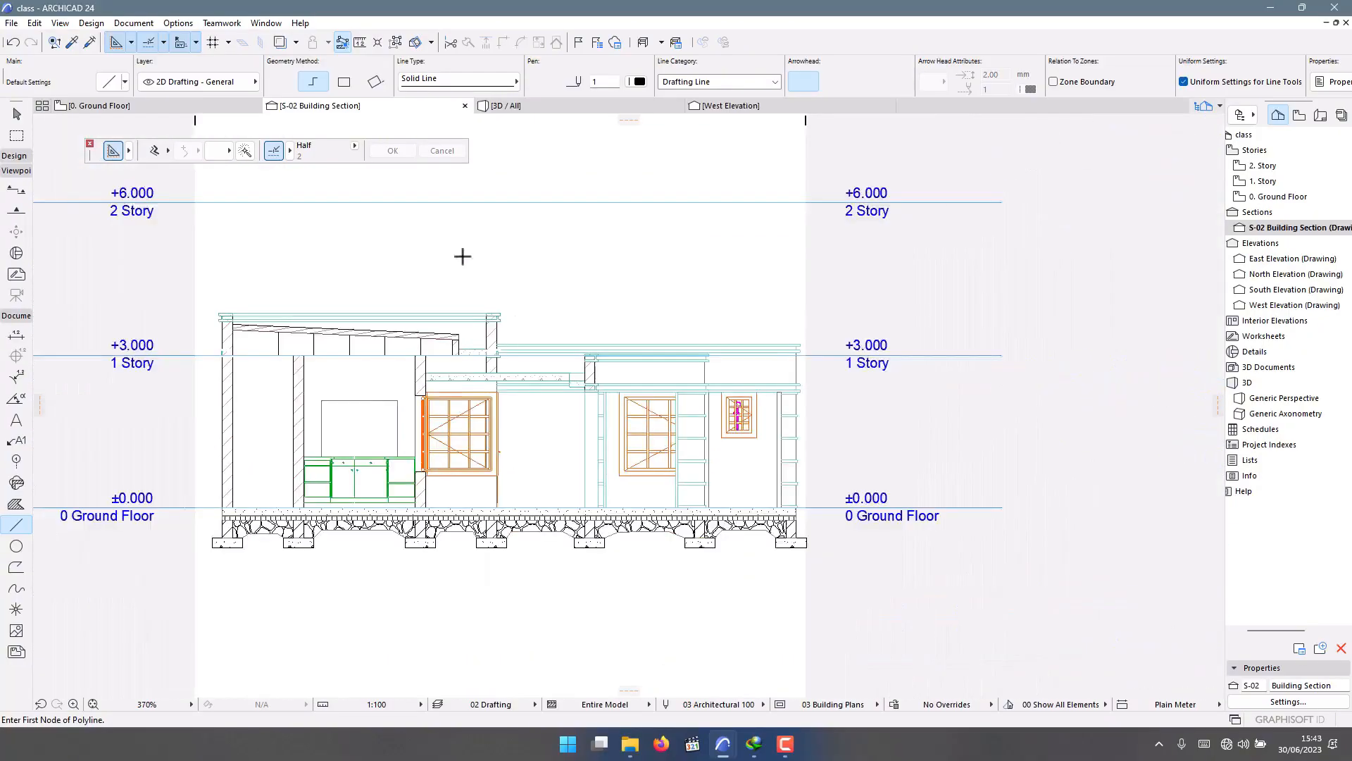
scroll(721, 329, "down", 2)
Select the upper wall fills on the section's right half and set their fill pattern to Cut Stone.
scroll(641, 396, "up", 4)
scroll(670, 341, "up", 1)
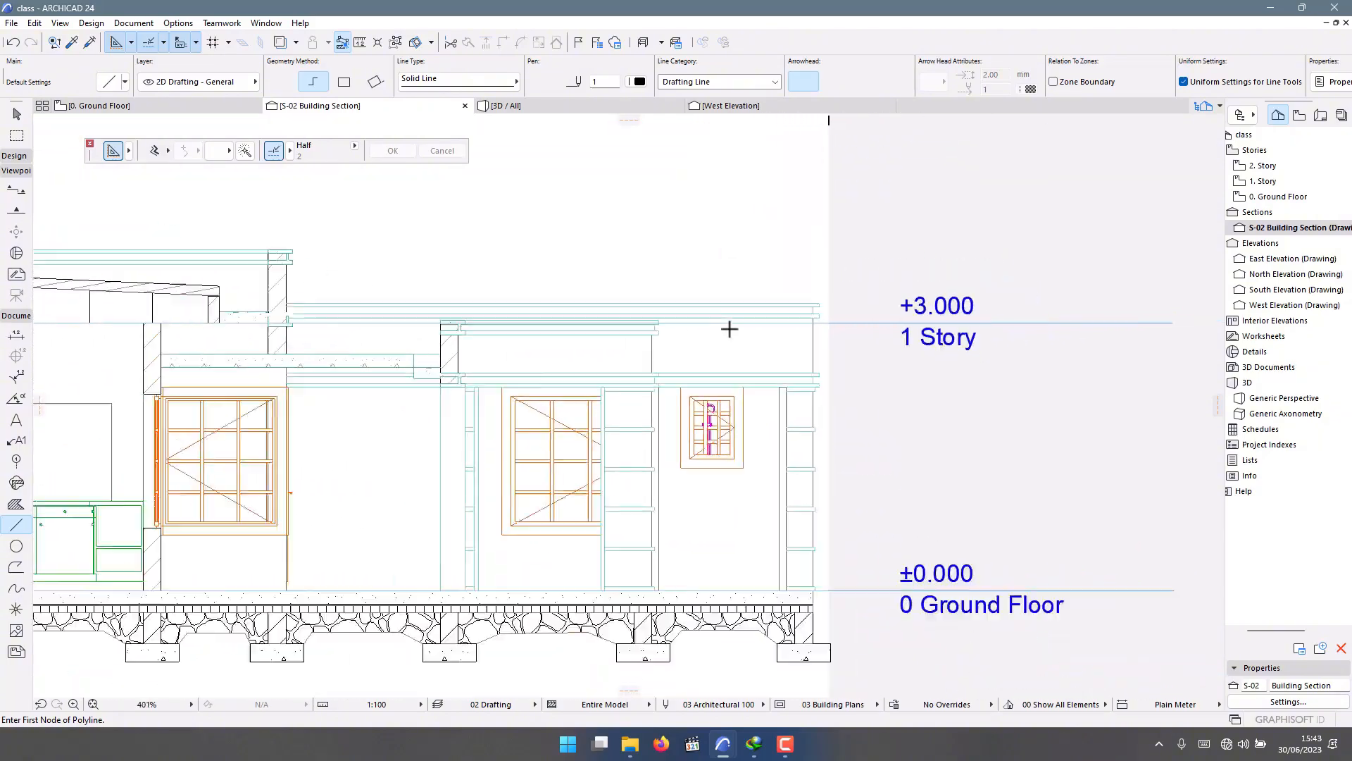
scroll(729, 329, "down", 2)
scroll(620, 335, "up", 3)
left_click(842, 372, "shift")
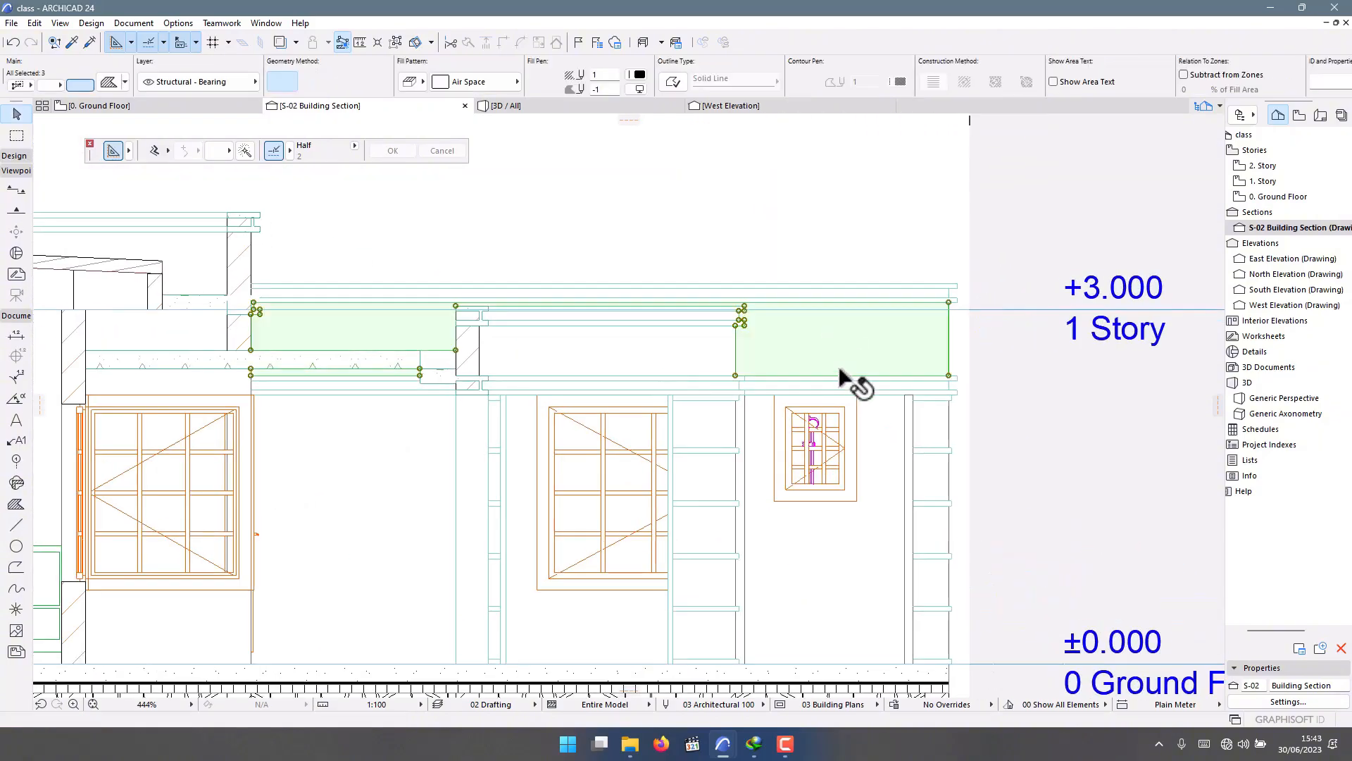
scroll(845, 373, "down", 4)
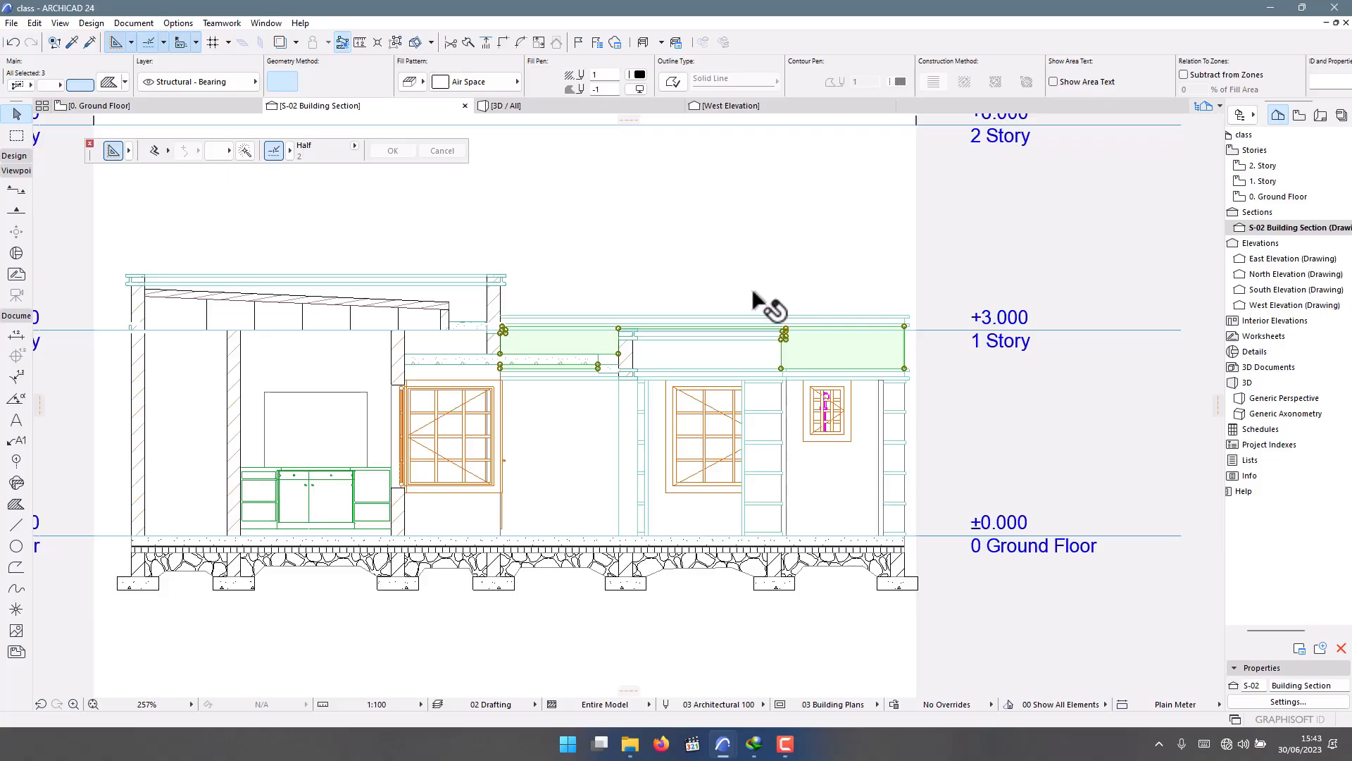
key("ctrl+t")
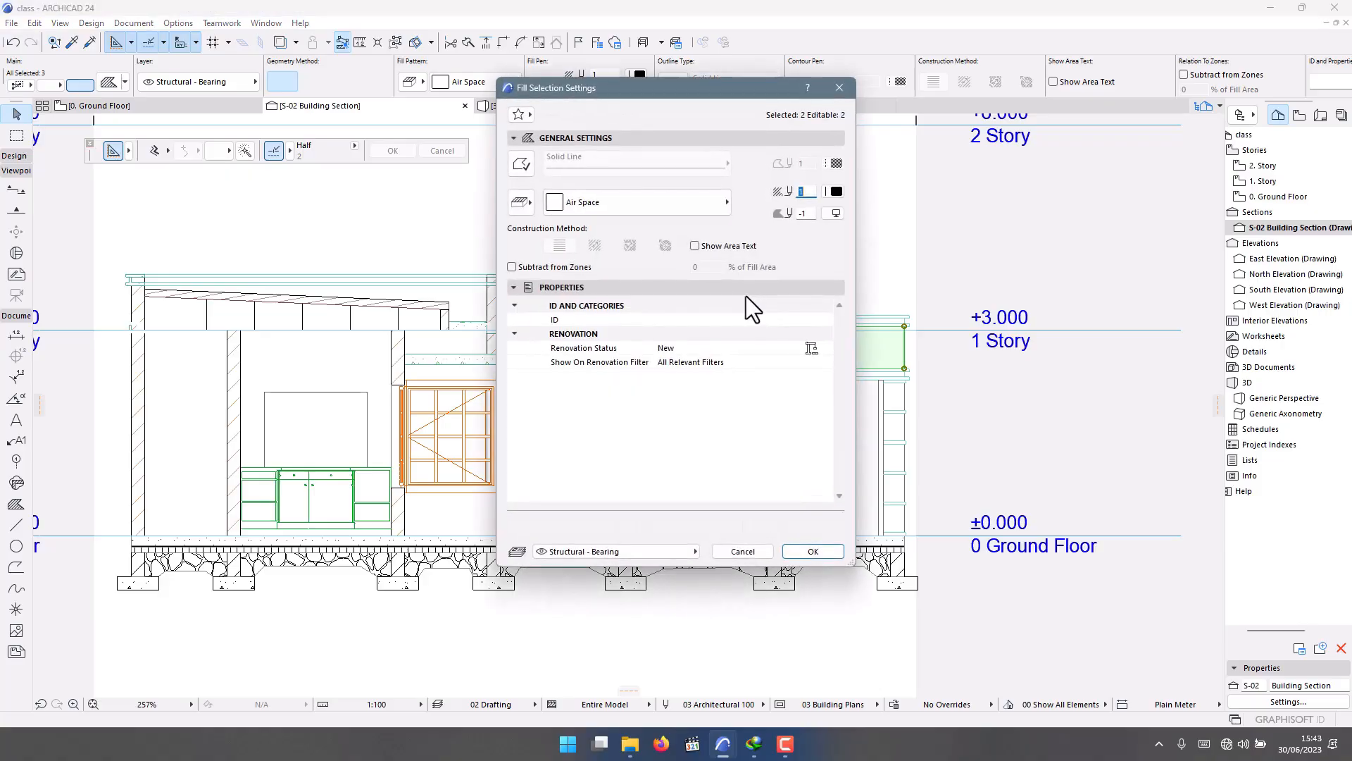
left_click(851, 92)
left_click(427, 79)
left_click(424, 79)
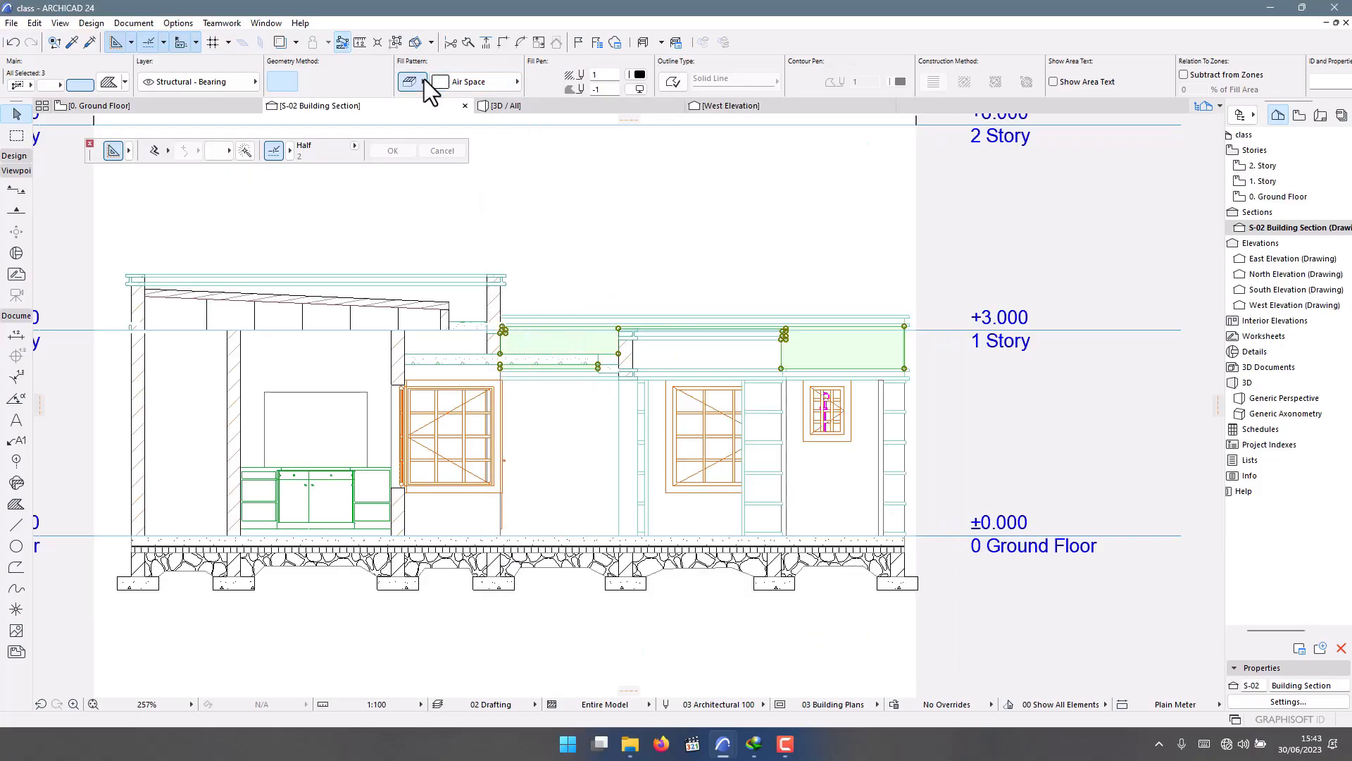
left_click(450, 80)
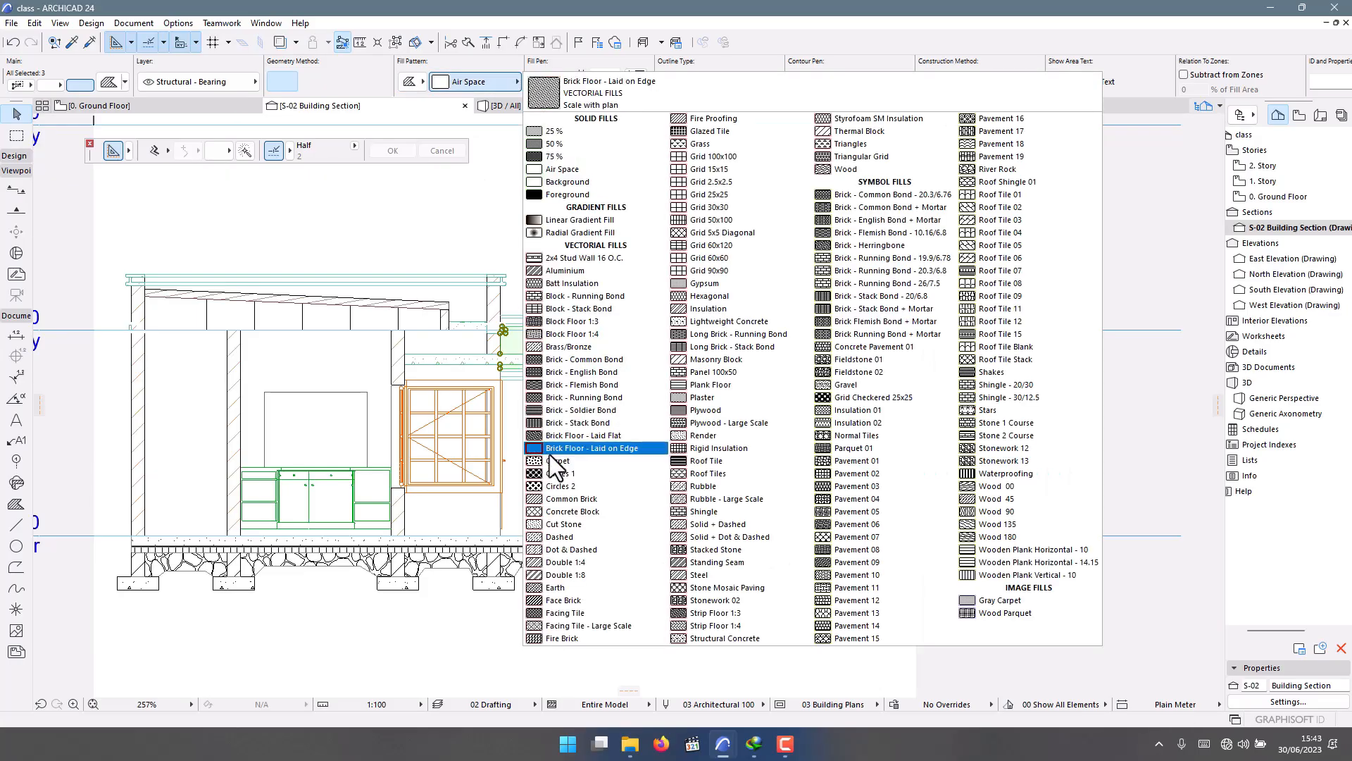
left_click(576, 525)
Change the fill pen colour of the selected upper wall fills and clear the selection.
left_click(642, 74)
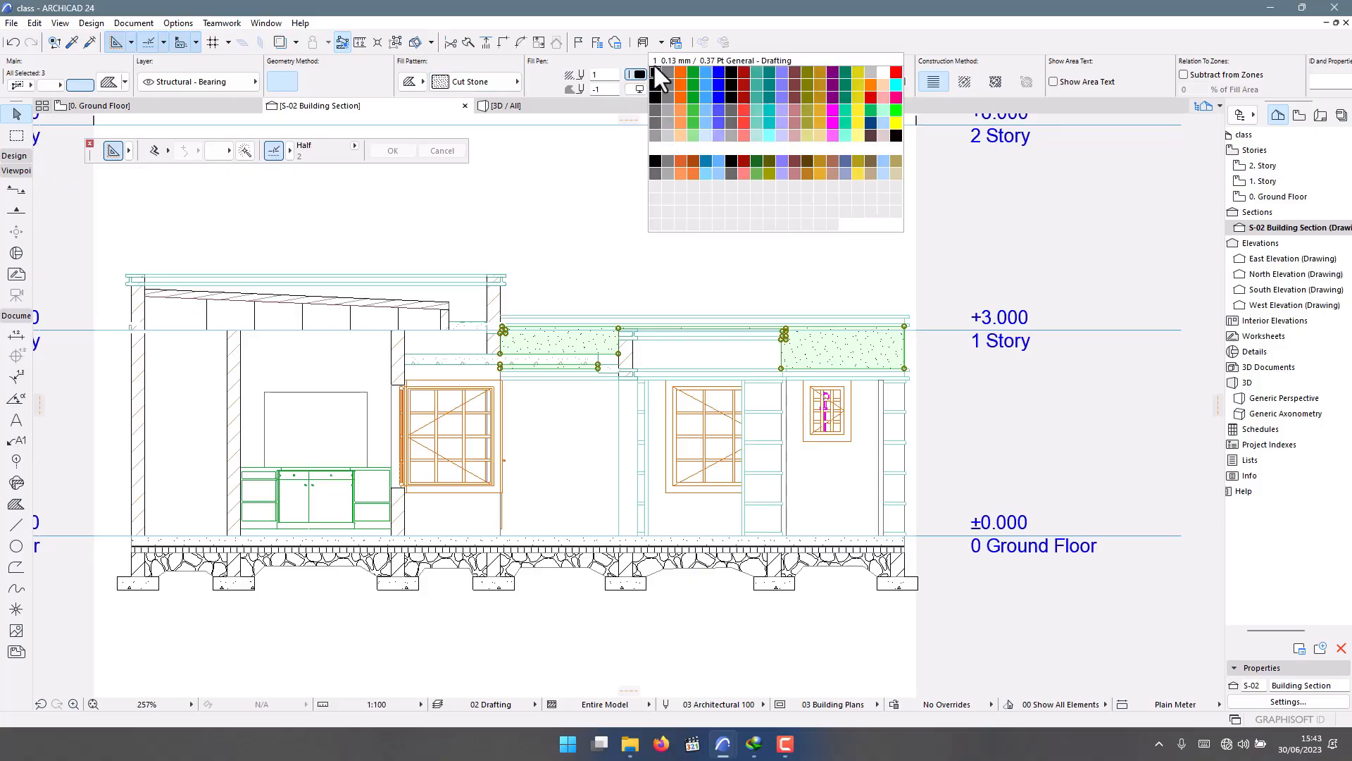
left_click(684, 78)
left_click(873, 432)
scroll(872, 432, "up", 2)
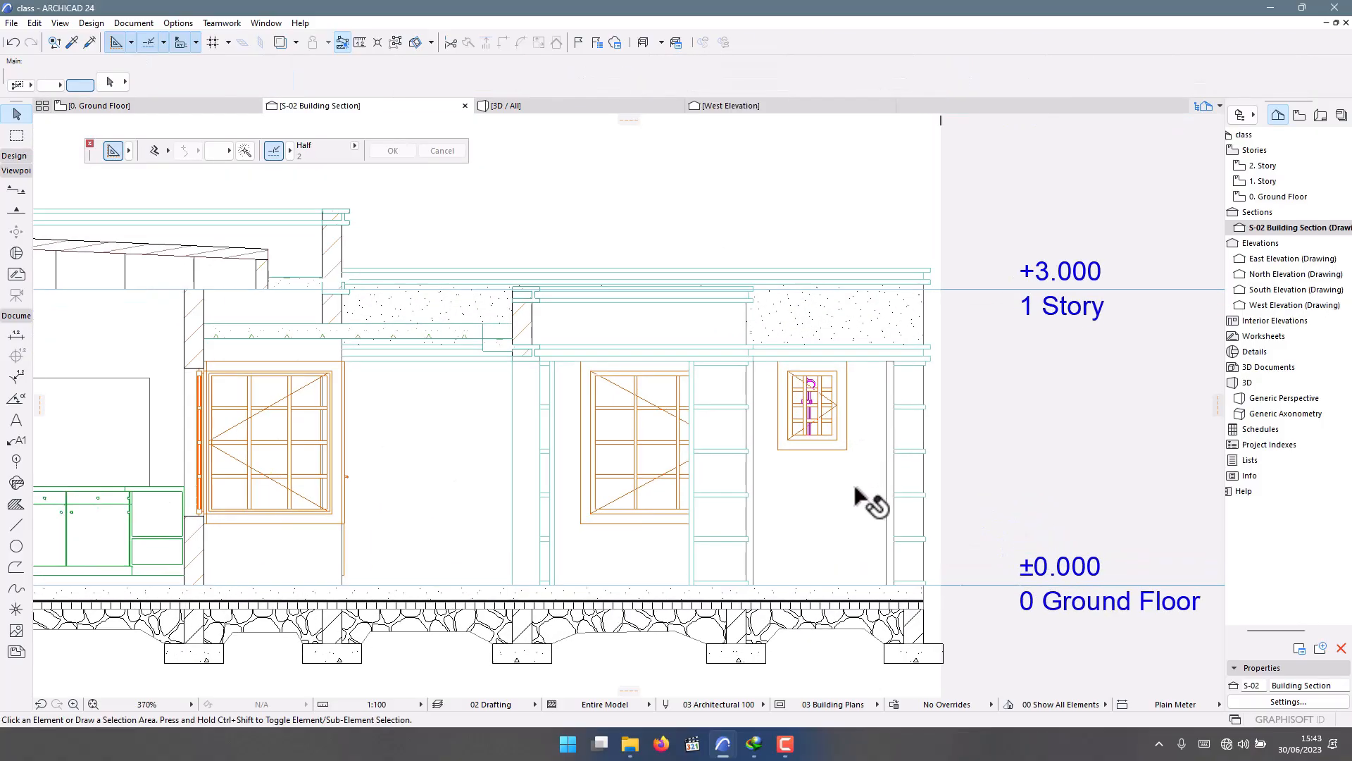
left_click(856, 493)
scroll(703, 221, "down", 4)
scroll(836, 362, "up", 3)
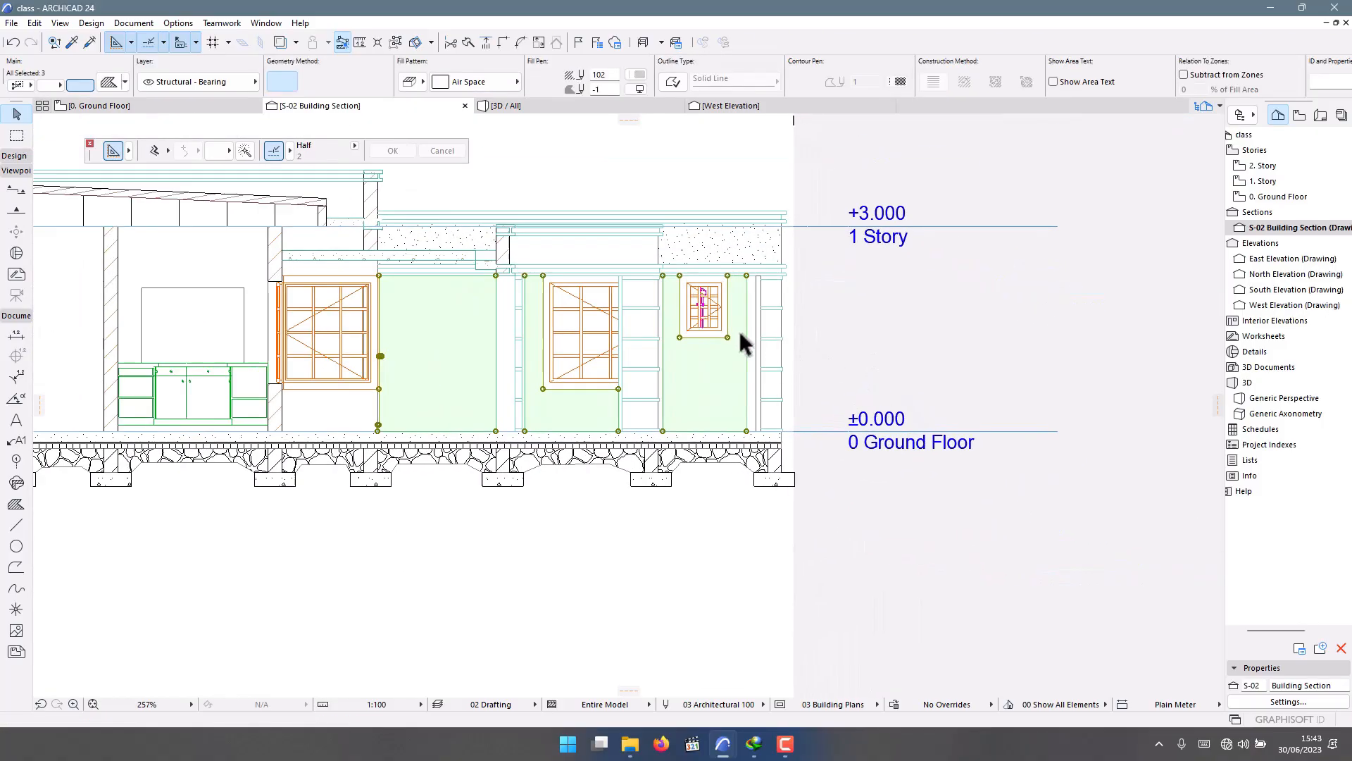
scroll(519, 373, "down", 4)
key("Escape")
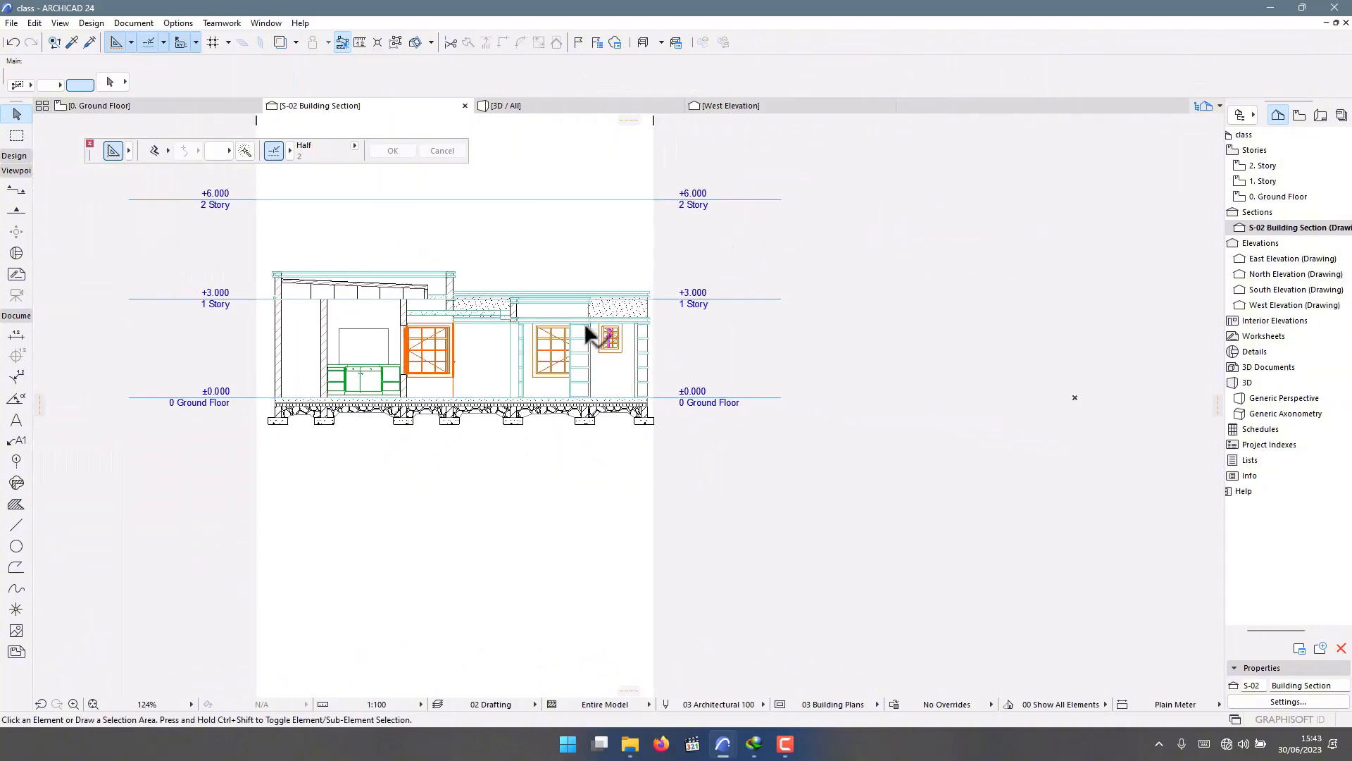
Examine the building section from its foundations and floor slab up to the roof and story levels.
scroll(519, 358, "up", 4)
scroll(437, 349, "down", 3)
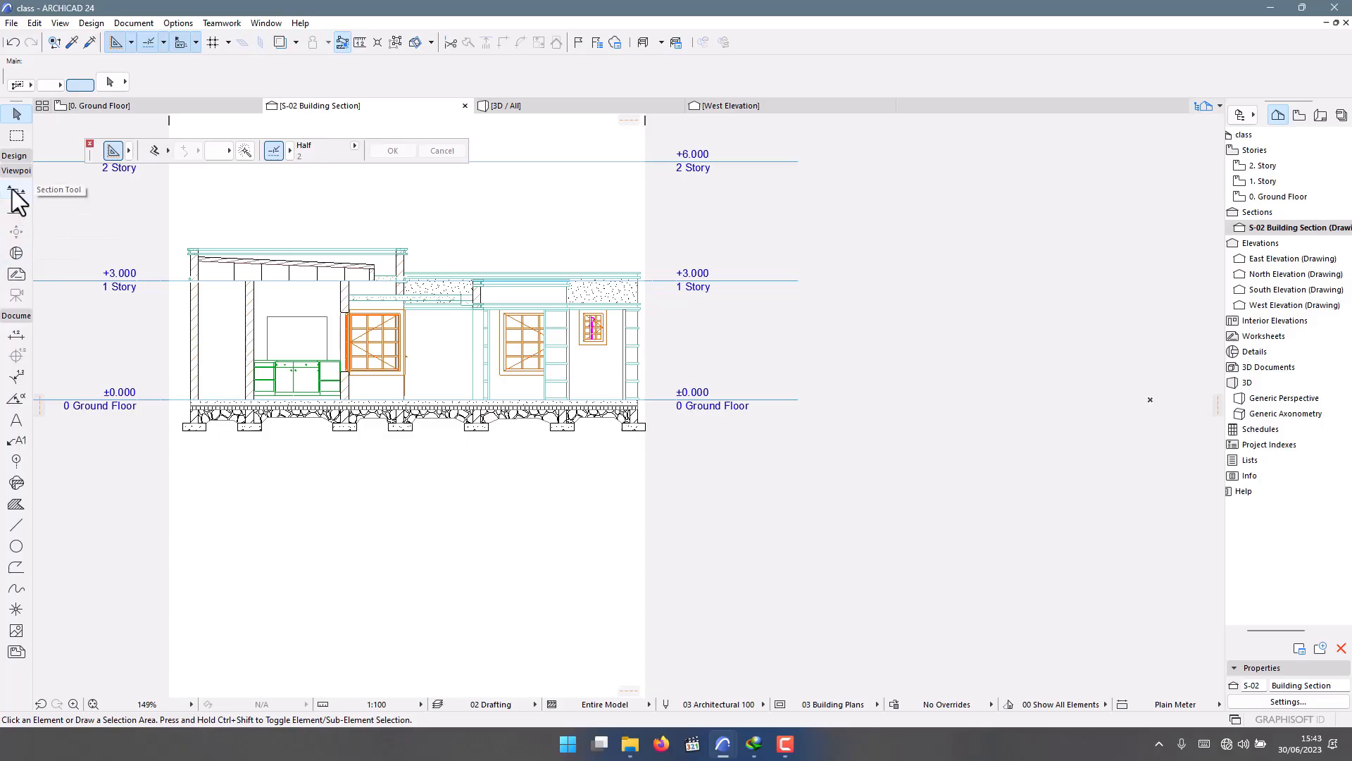
scroll(360, 366, "up", 3)
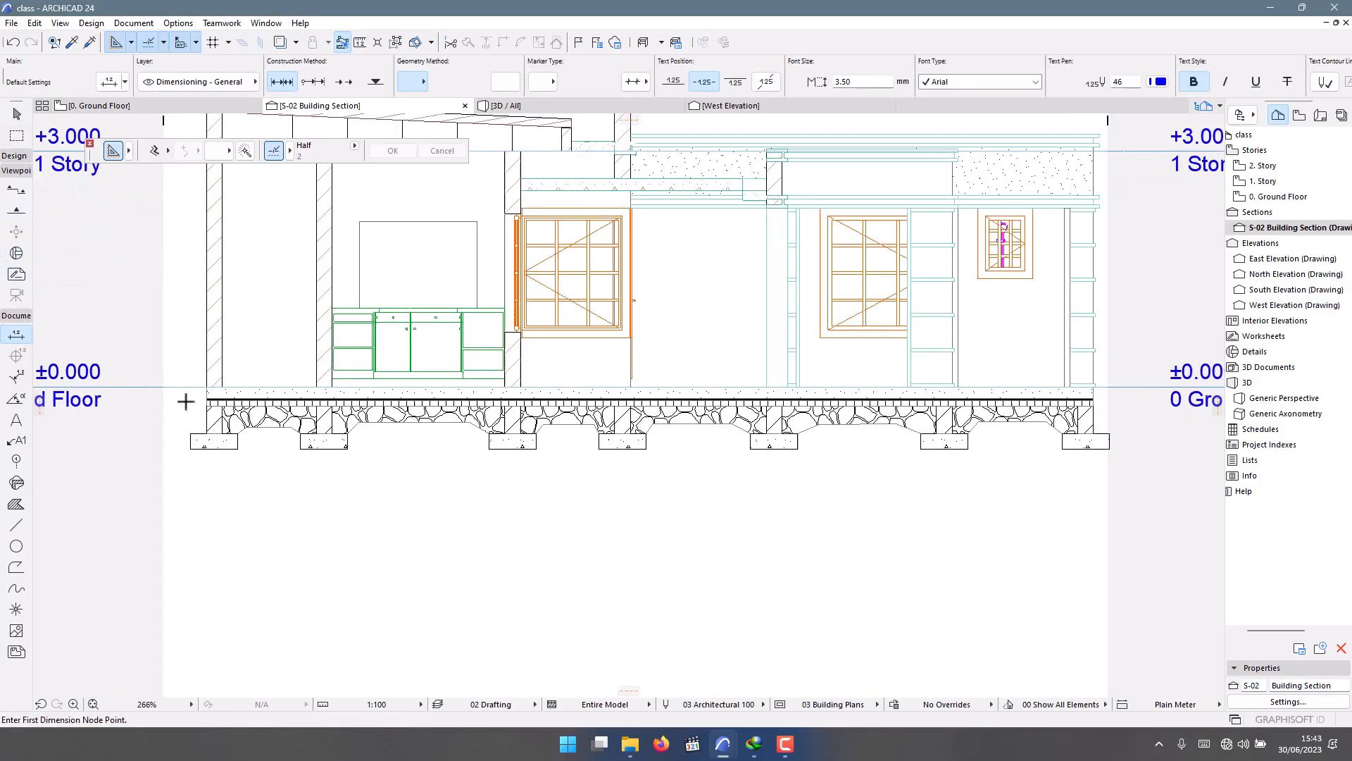
scroll(384, 333, "down", 3)
scroll(172, 260, "up", 4)
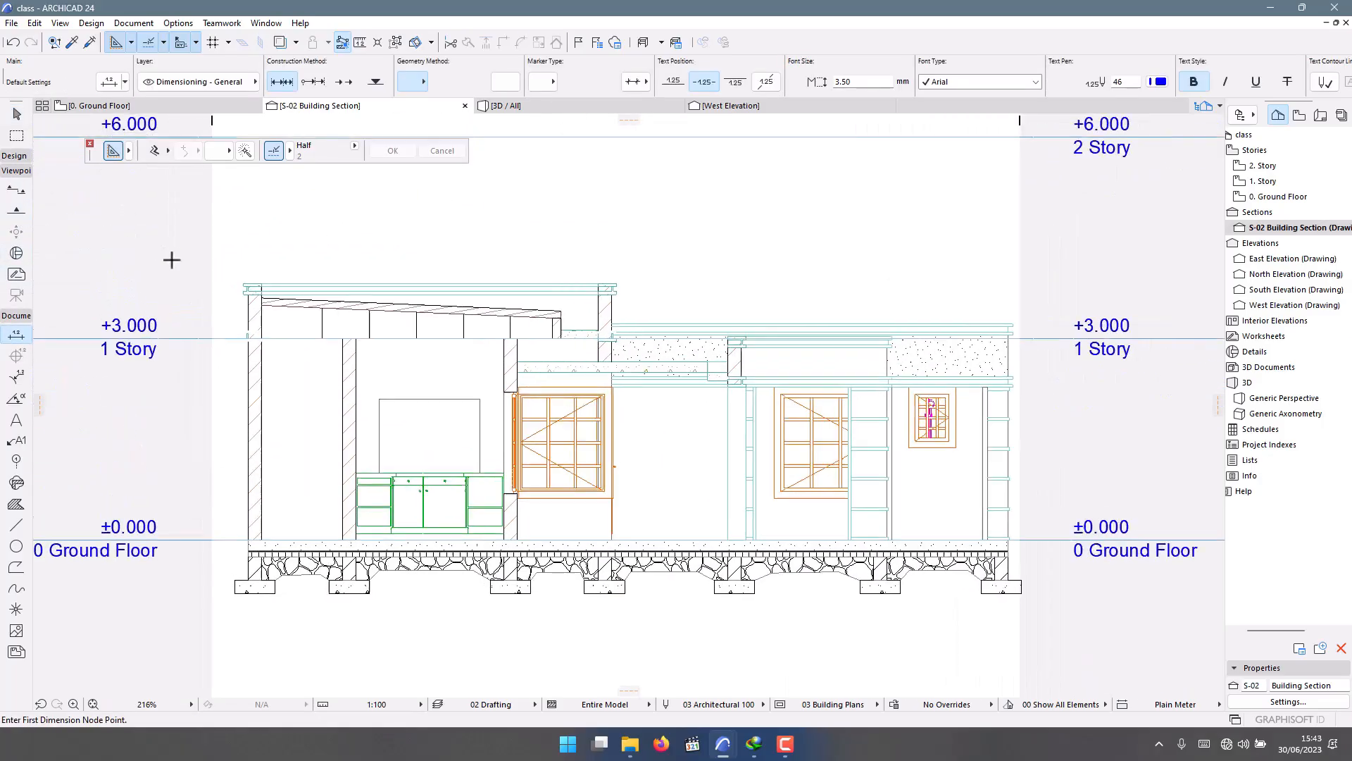
scroll(283, 573, "down", 2)
scroll(271, 383, "down", 3)
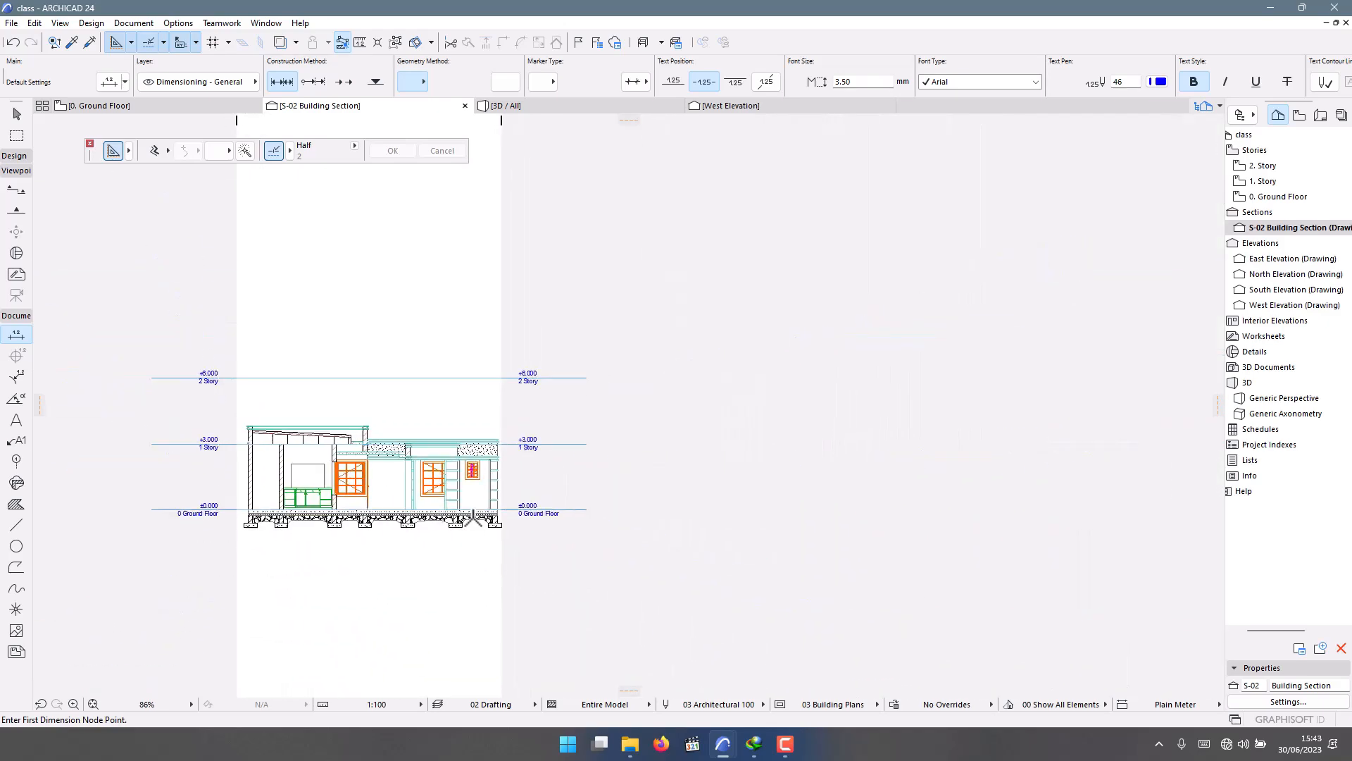
scroll(514, 493, "up", 4)
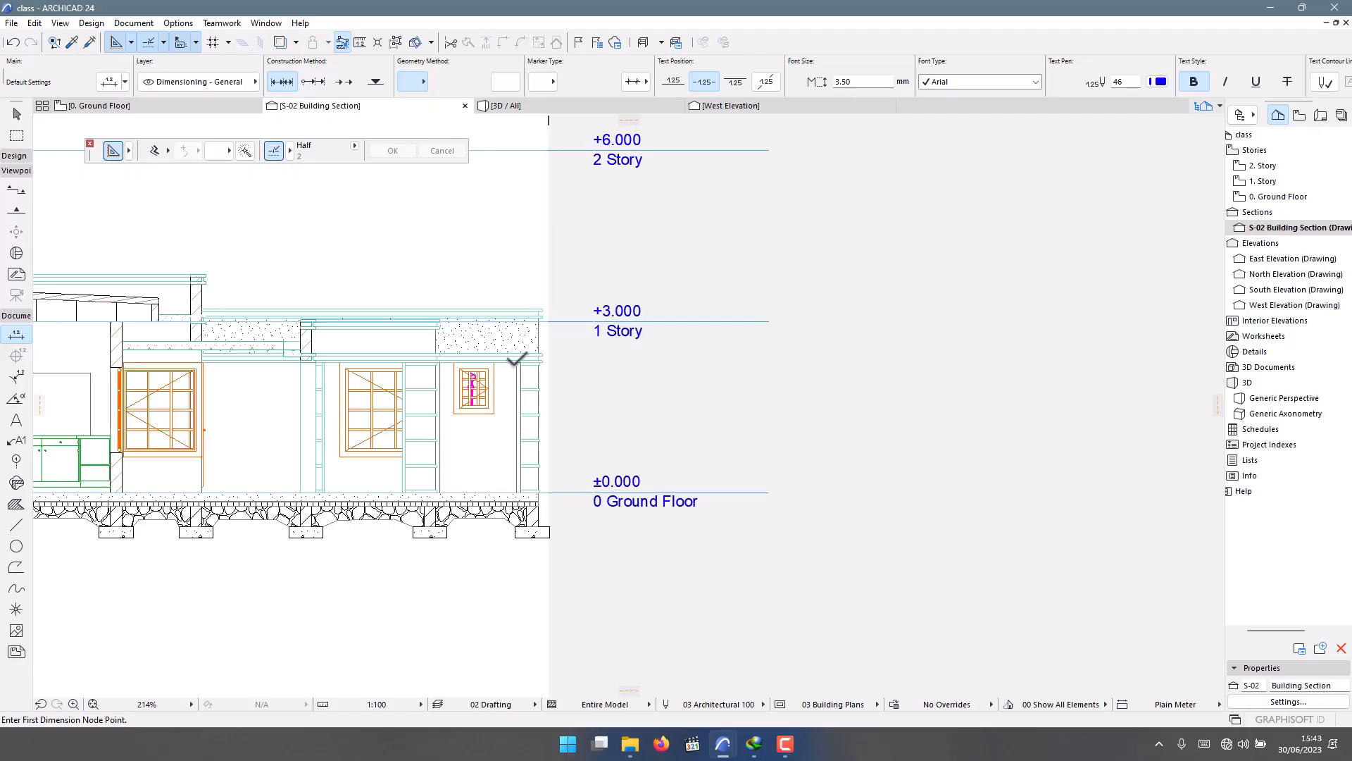
scroll(516, 360, "down", 3)
scroll(259, 346, "up", 2)
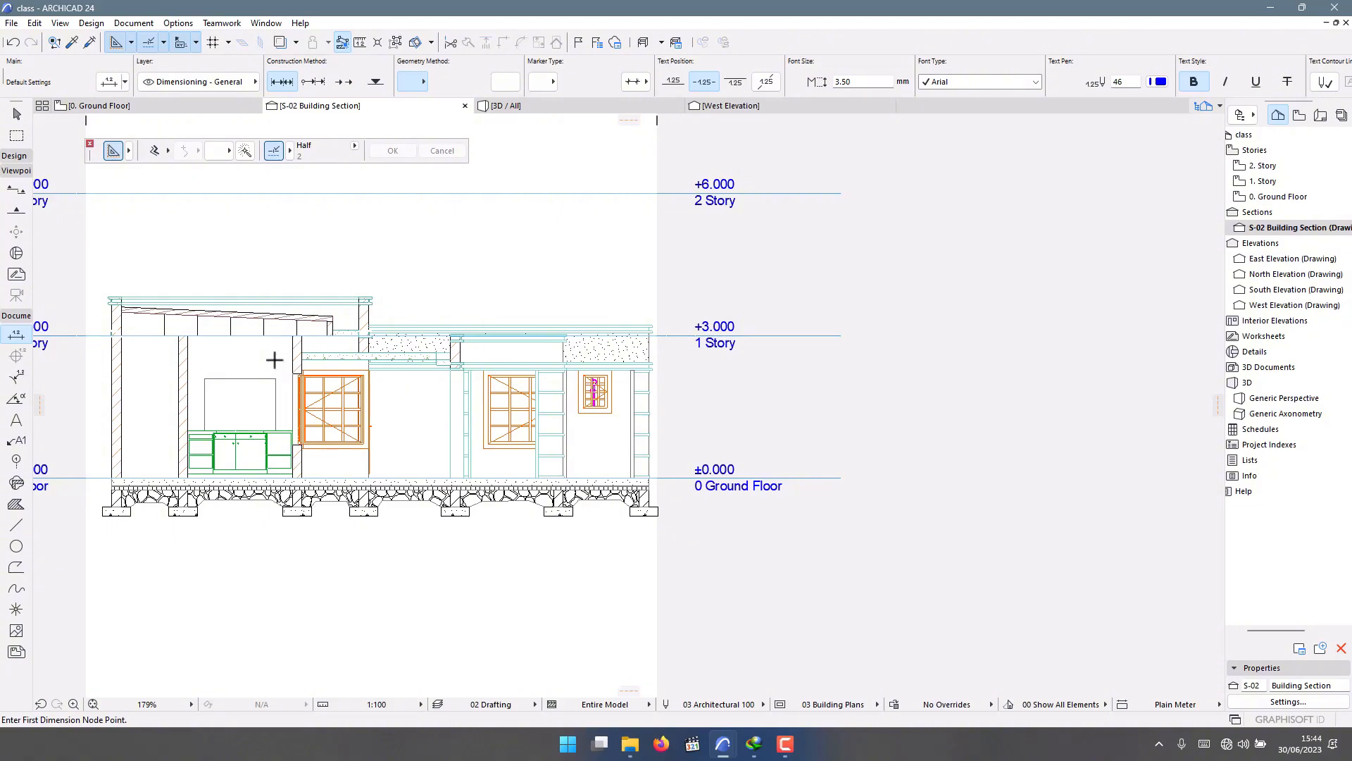
scroll(304, 372, "down", 1)
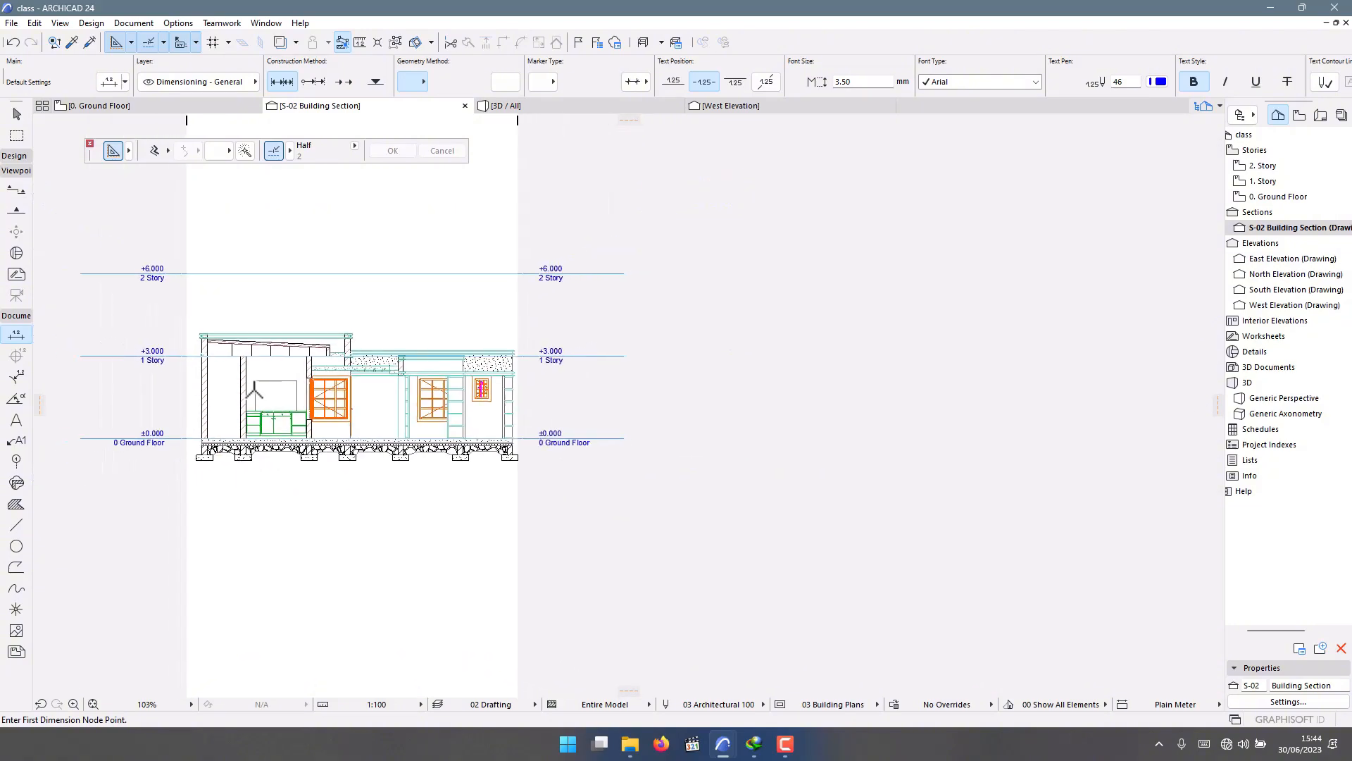
scroll(181, 386, "up", 3)
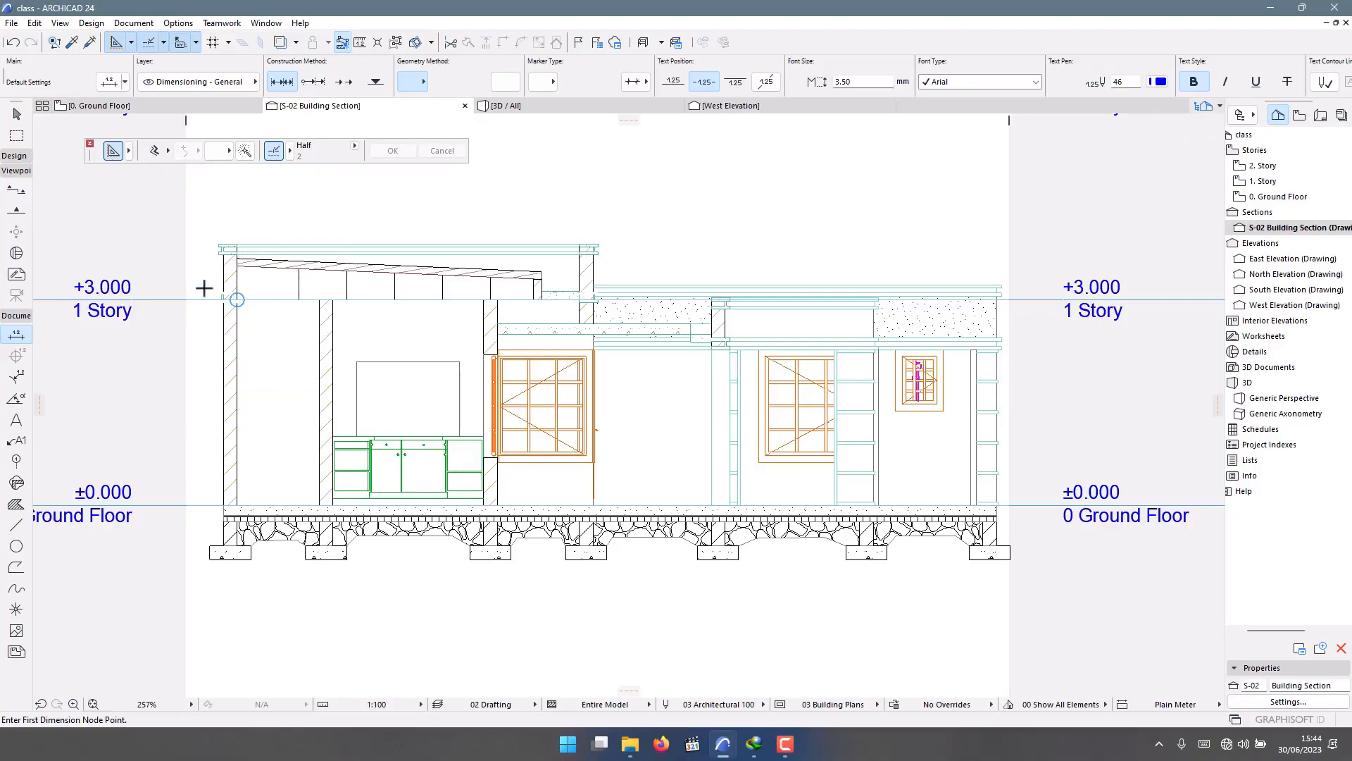
scroll(231, 497, "down", 4)
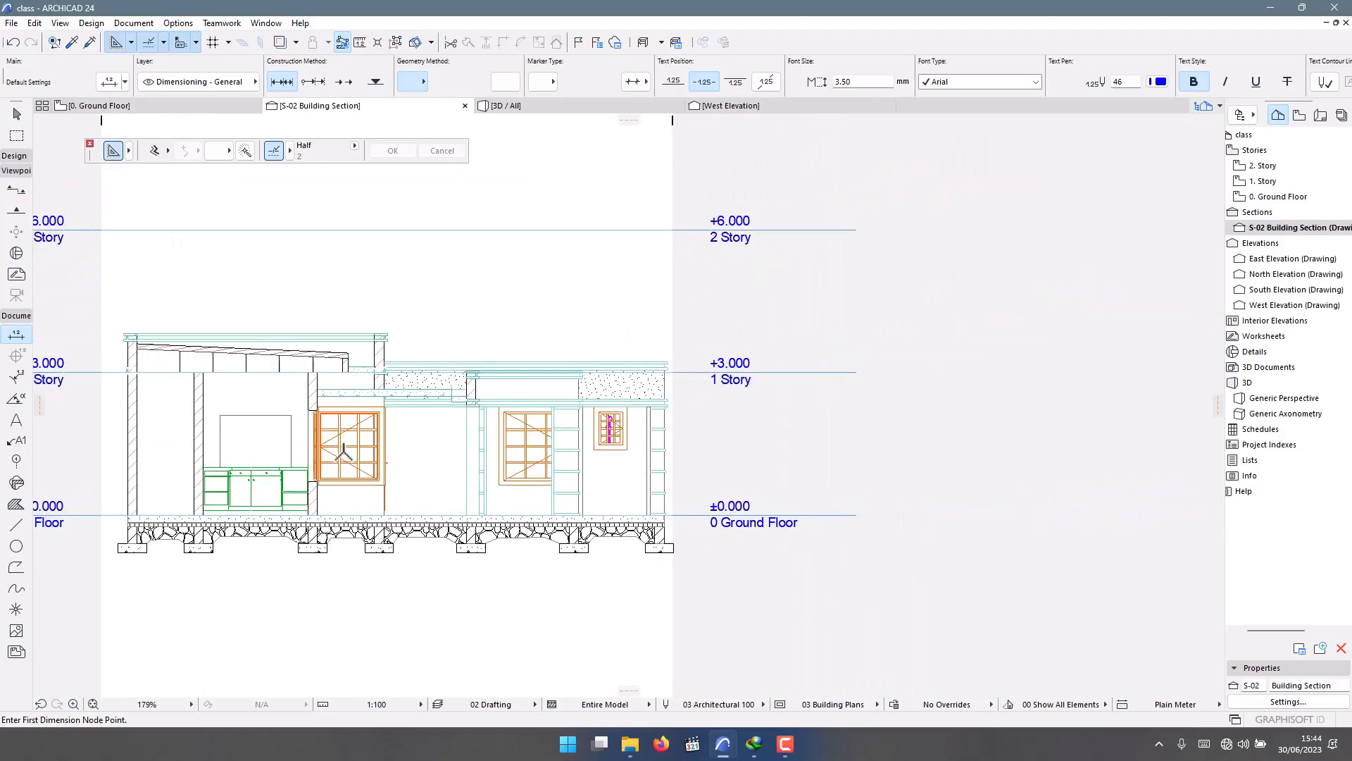
scroll(516, 460, "up", 4)
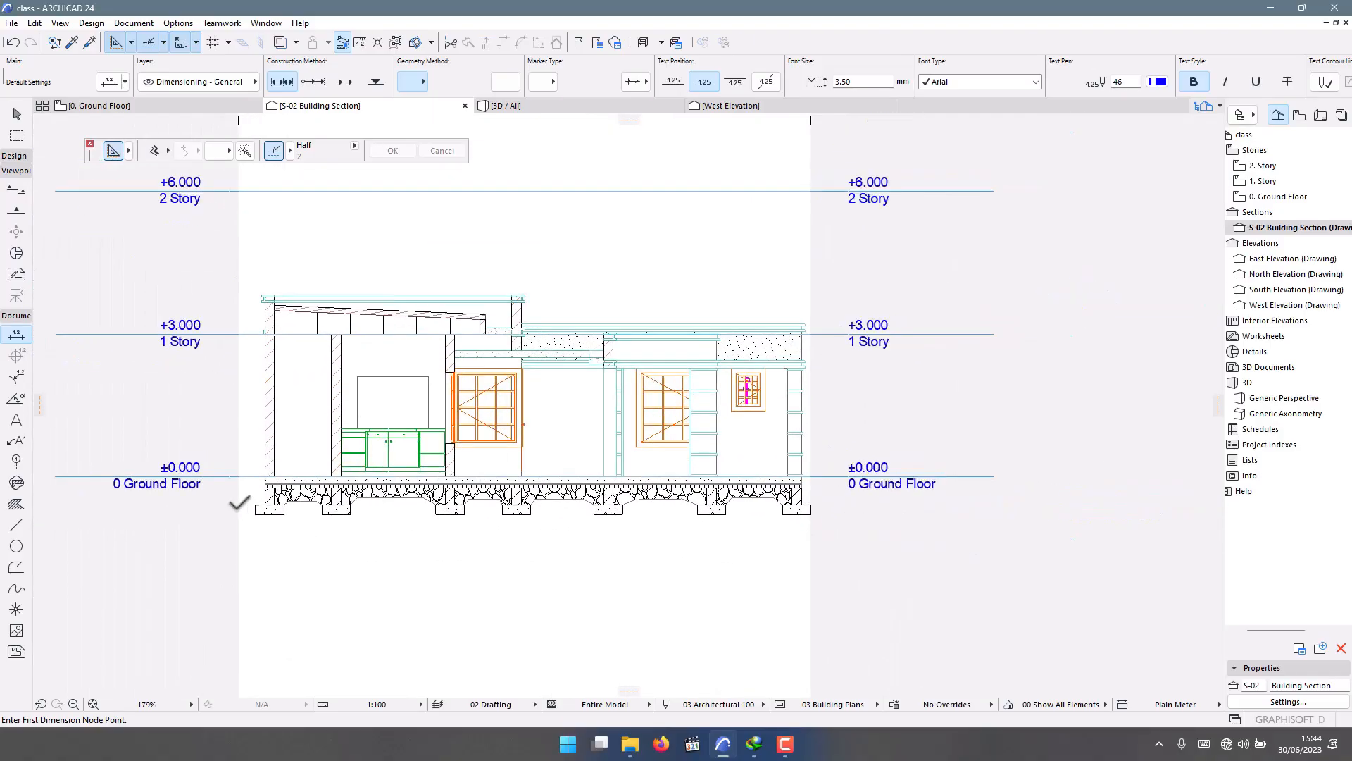
scroll(489, 551, "down", 3)
scroll(295, 465, "up", 2)
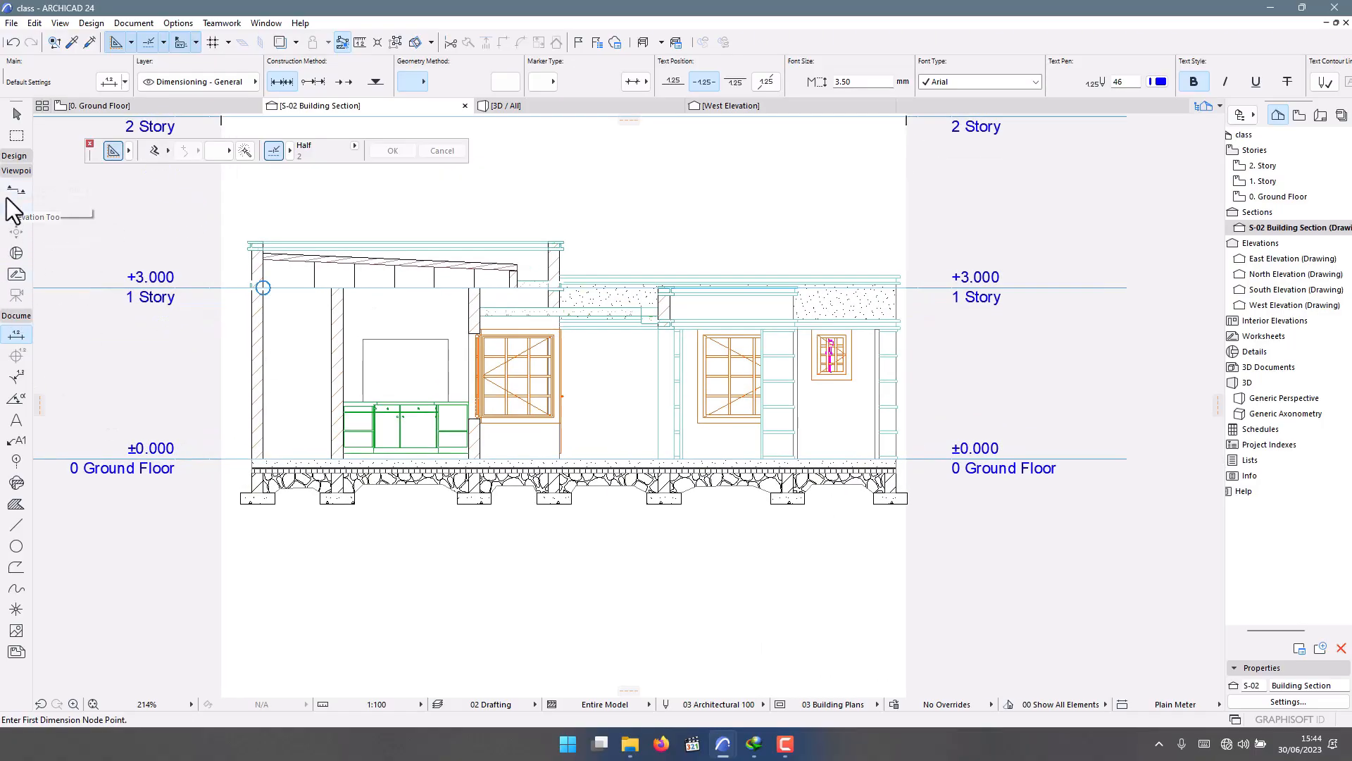
Set the Line tool to draw a solid line with an arrowhead for annotating the floor slab.
left_click(16, 171)
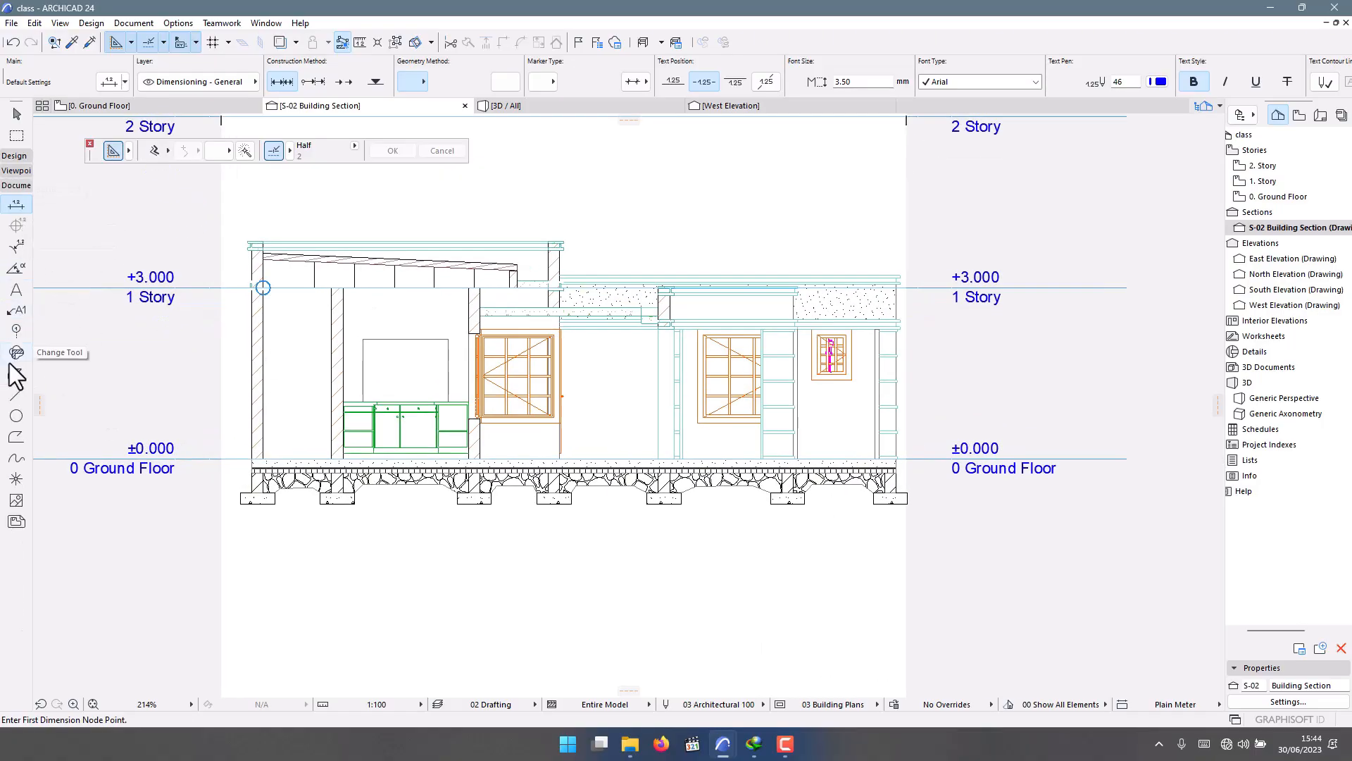
left_click(15, 394)
scroll(281, 498, "up", 4)
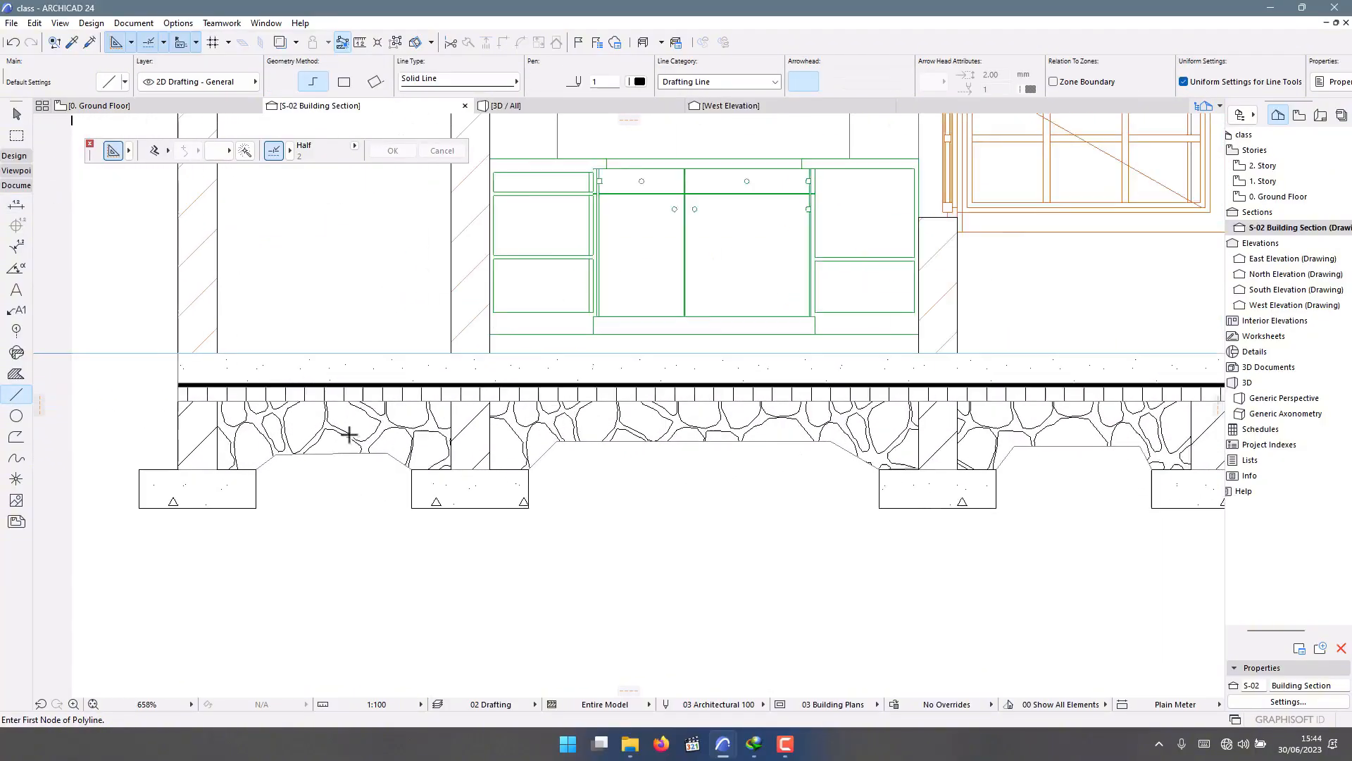
scroll(347, 432, "down", 2)
scroll(425, 352, "down", 1)
scroll(402, 305, "up", 2)
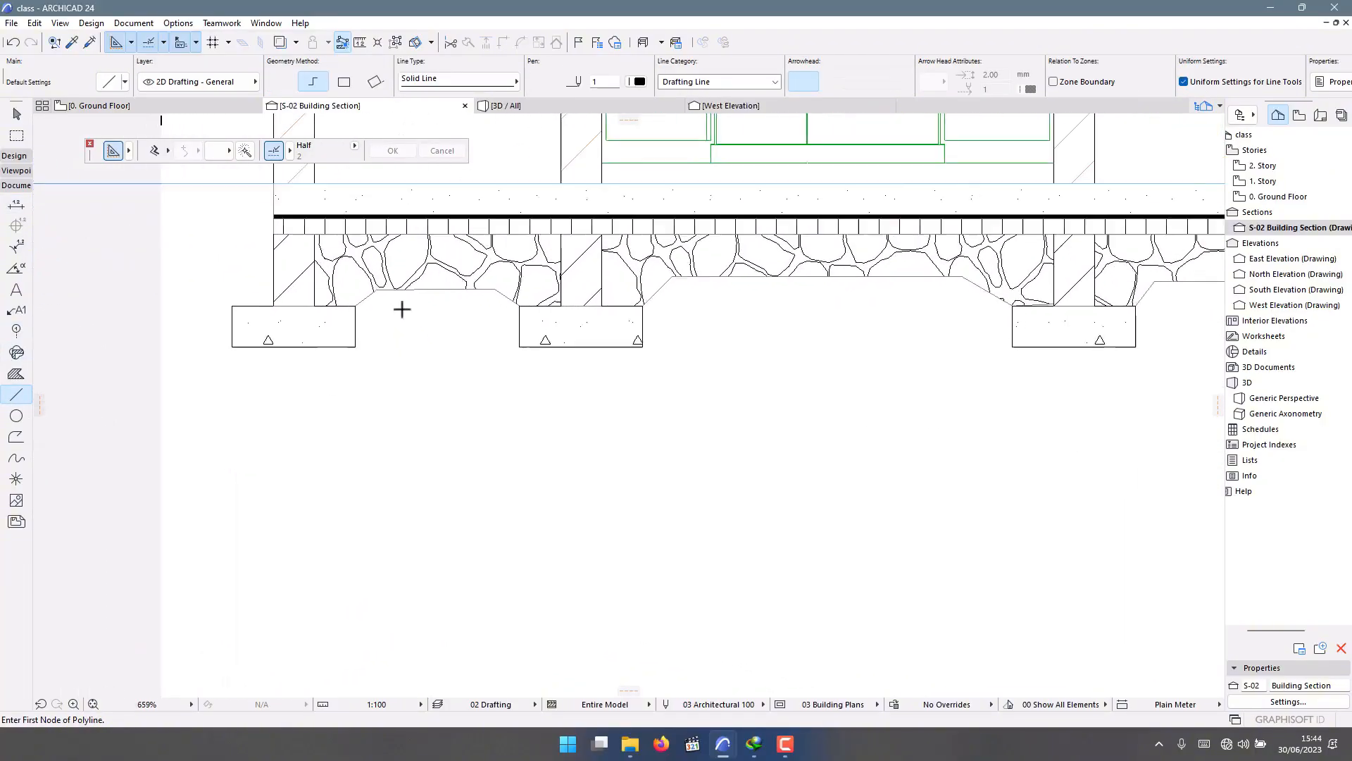
scroll(453, 359, "down", 1)
scroll(392, 301, "up", 1)
scroll(443, 310, "down", 1)
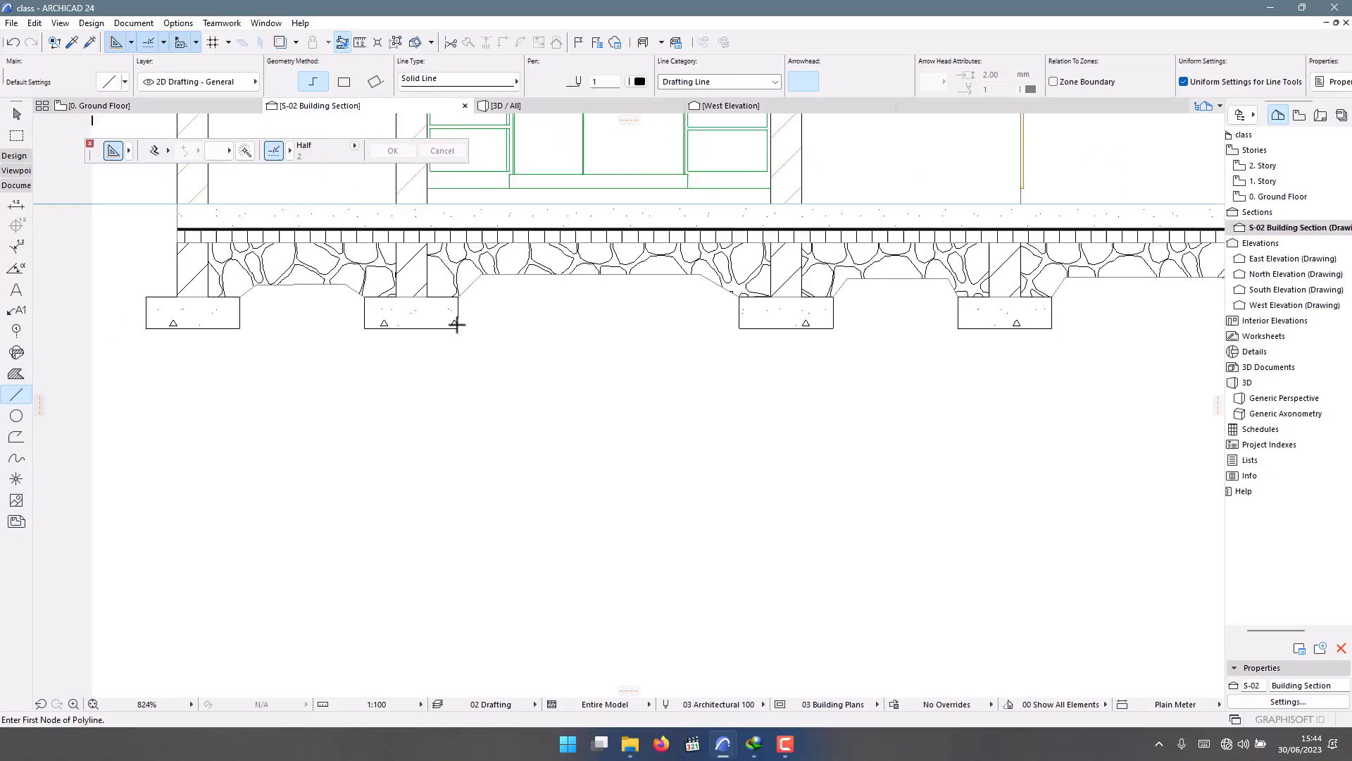
scroll(458, 323, "up", 1)
scroll(461, 242, "down", 1)
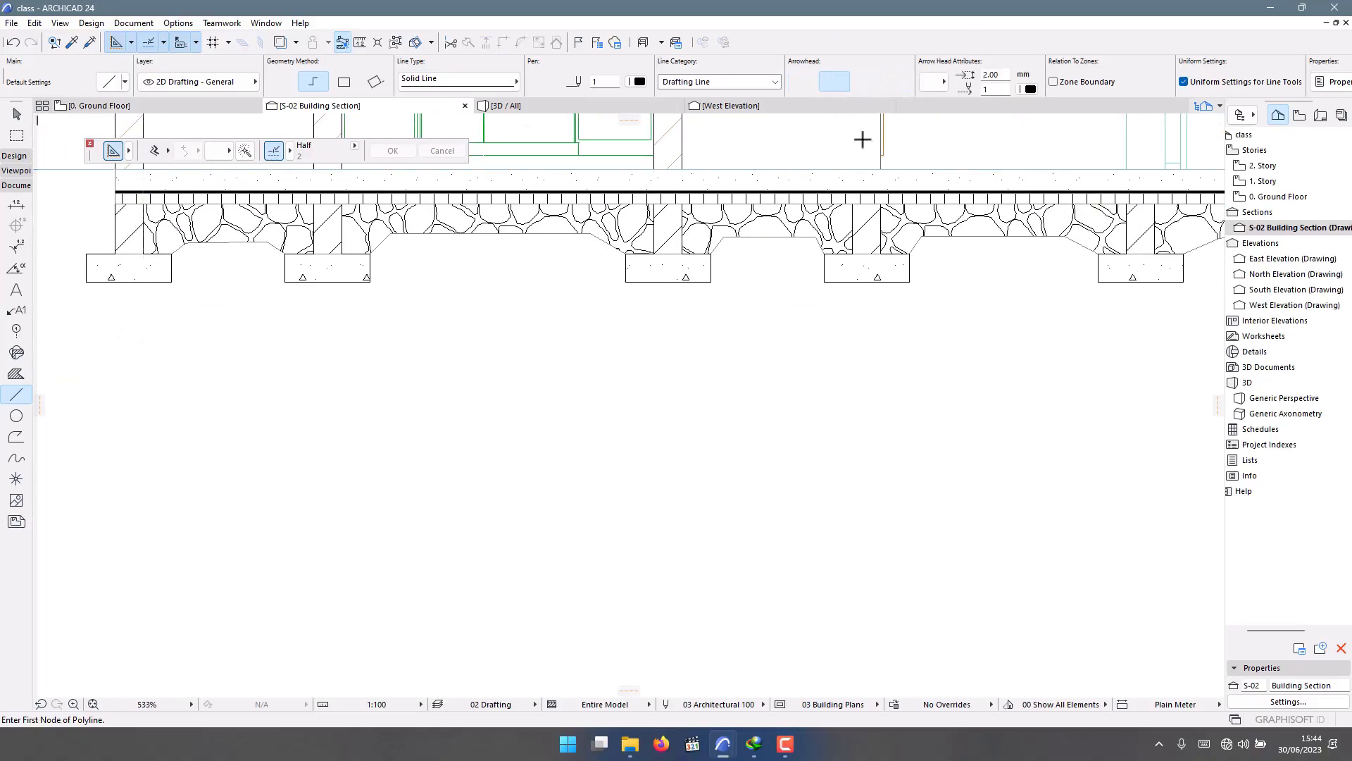
scroll(595, 279, "up", 1)
left_click(472, 225)
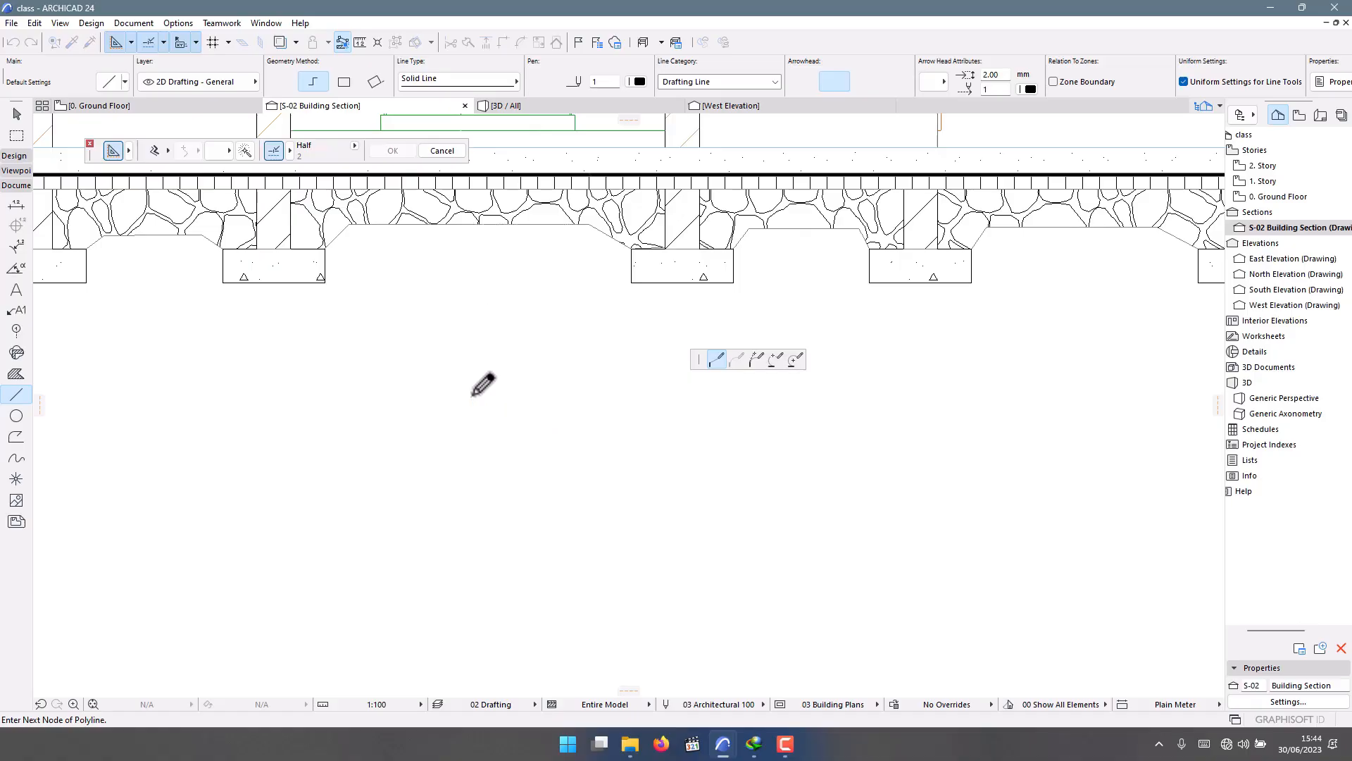
scroll(473, 392, "down", 4)
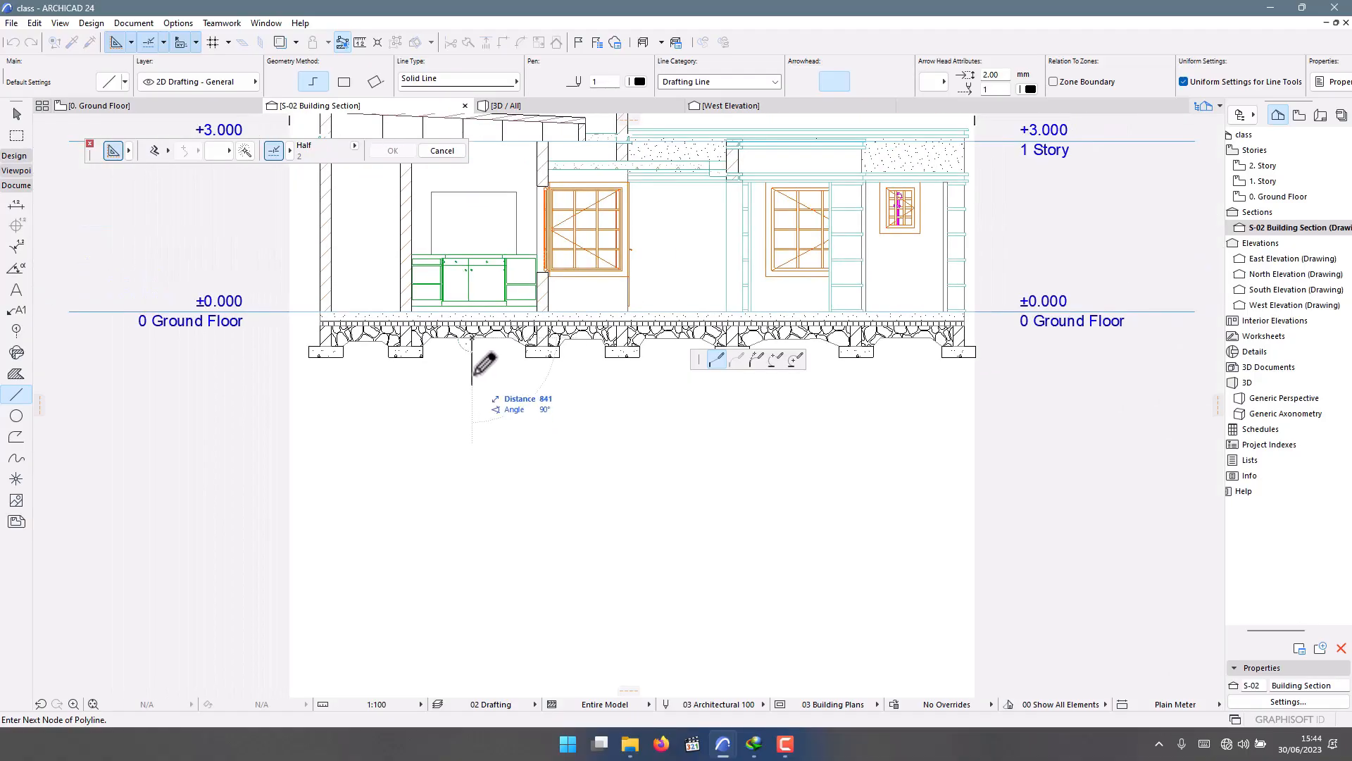
key("Escape")
Draw an arrowed leader from the floor slab's top surface straight down below the foundations, ending in a horizontal run of about 880 mm.
scroll(467, 310, "up", 8)
scroll(467, 314, "down", 3)
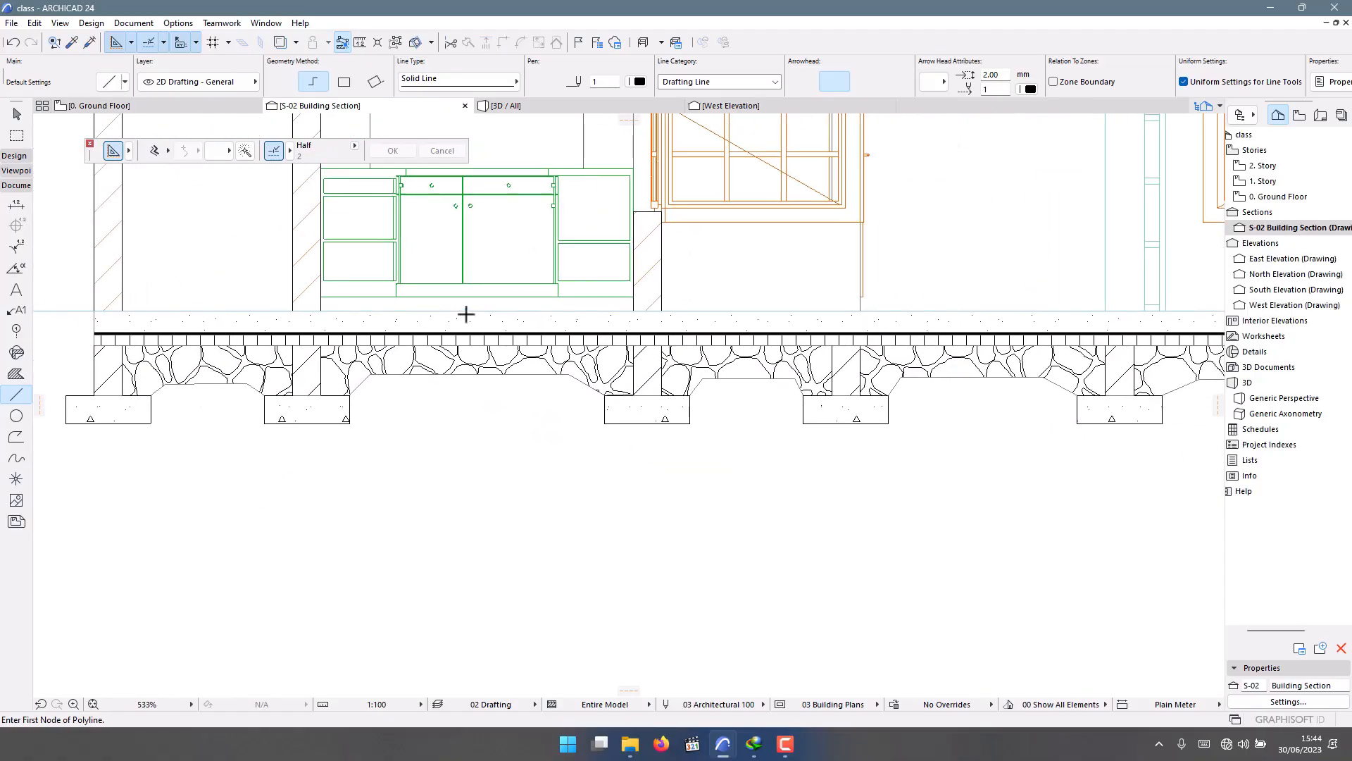
left_click(465, 310)
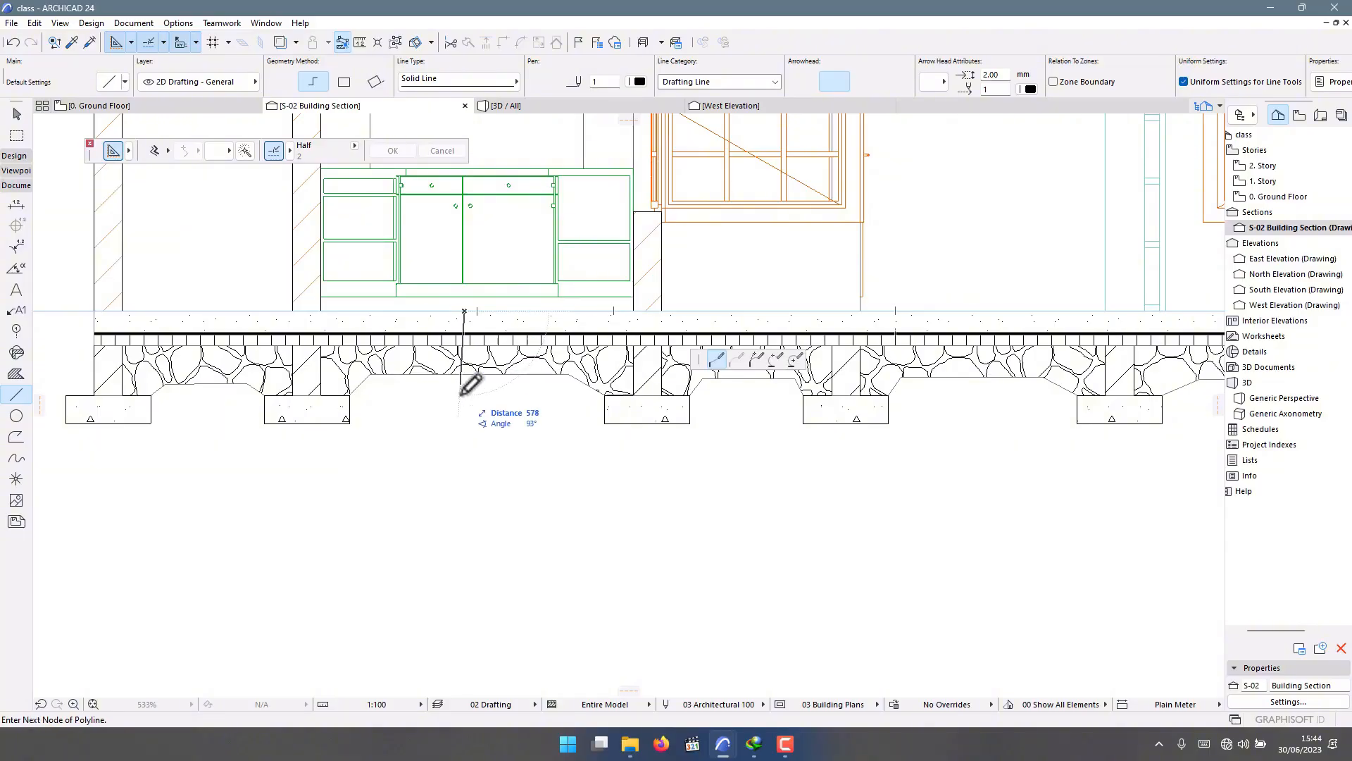
scroll(468, 384, "down", 4)
scroll(467, 426, "down", 1)
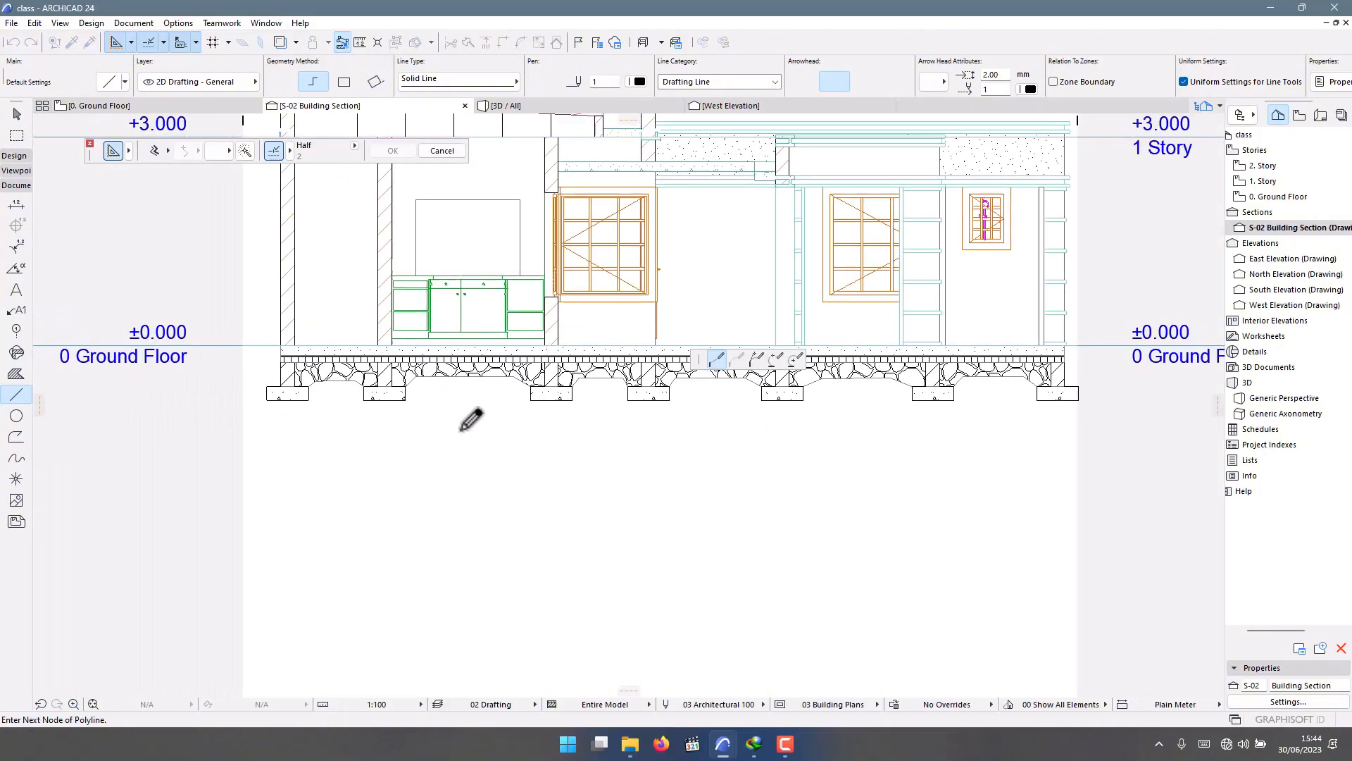
scroll(468, 403, "up", 3)
left_click(463, 411)
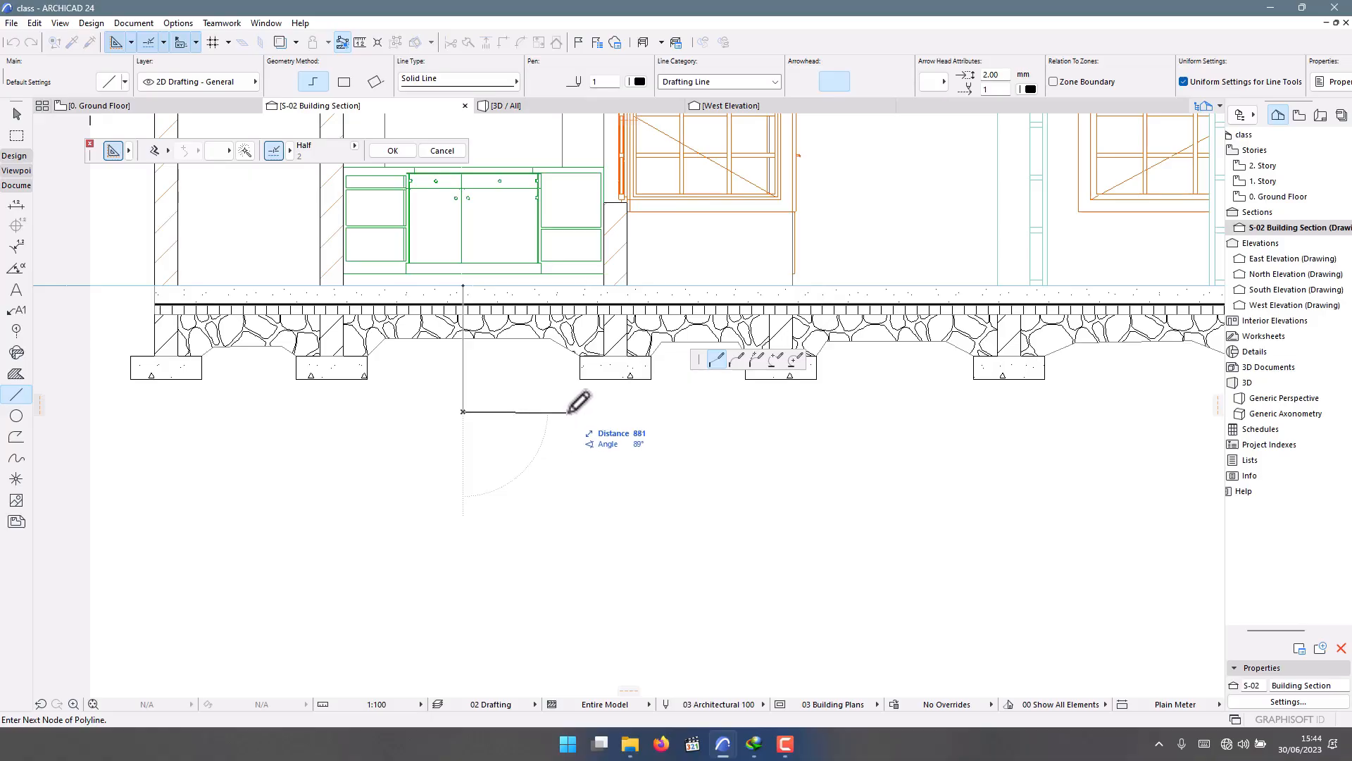
double_click(571, 411)
scroll(535, 387, "up", 5)
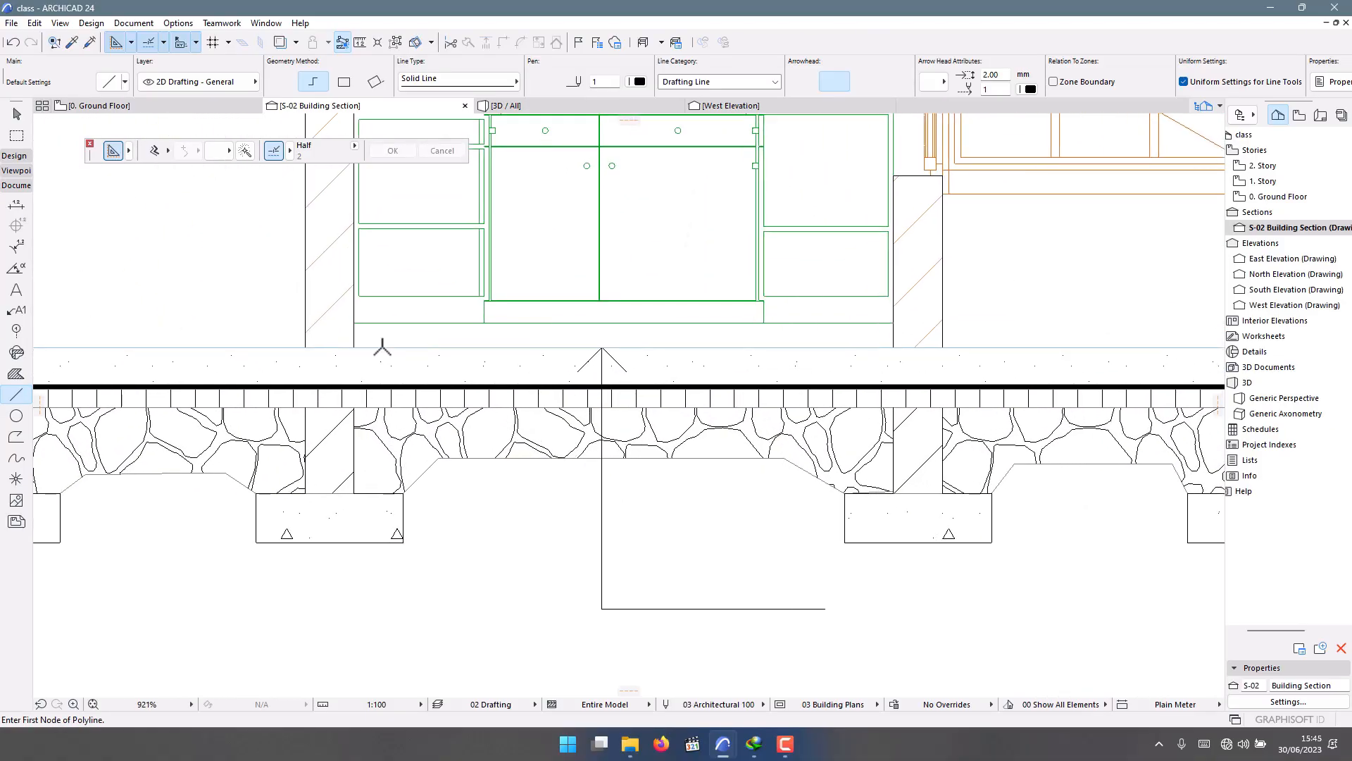
Place a text block beside the leader's horizontal end reading "Finished Floor Level".
left_click(17, 289)
scroll(915, 616, "up", 5)
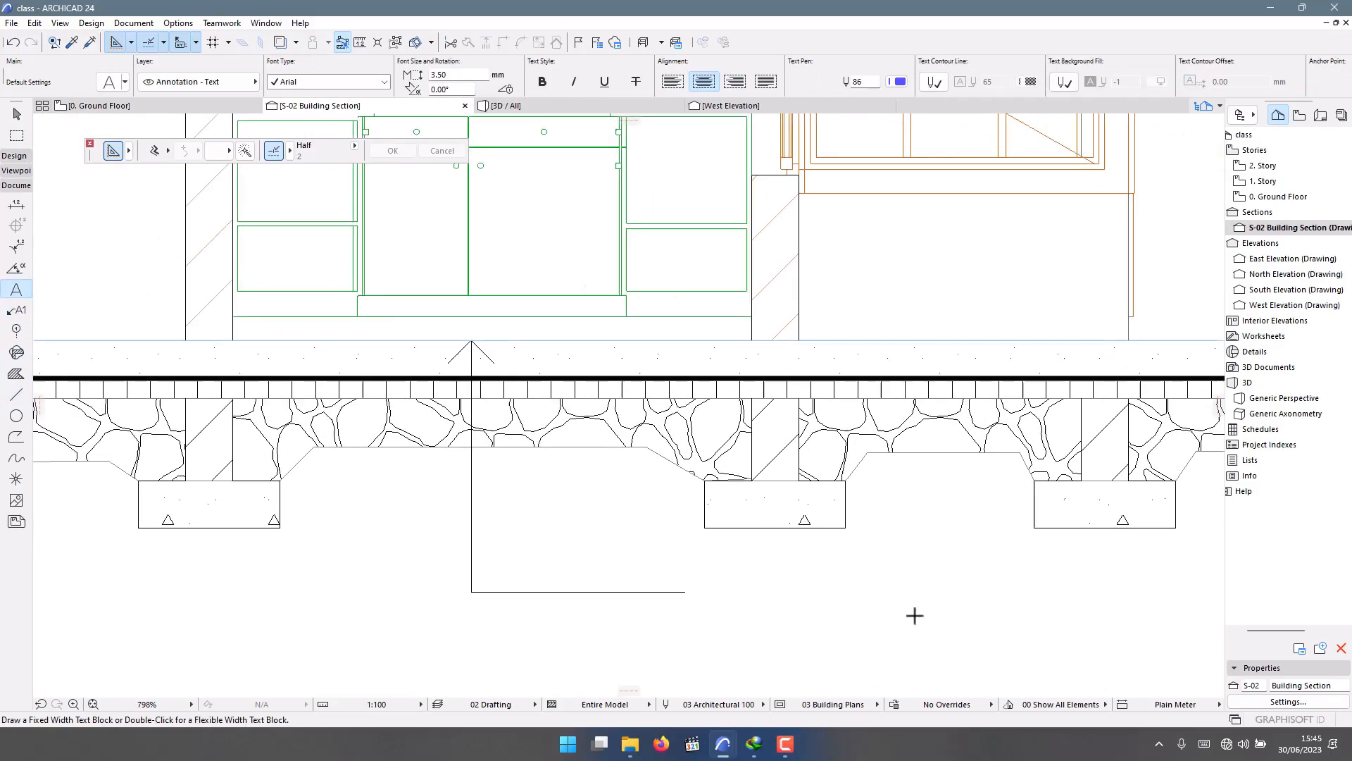
left_click(458, 506)
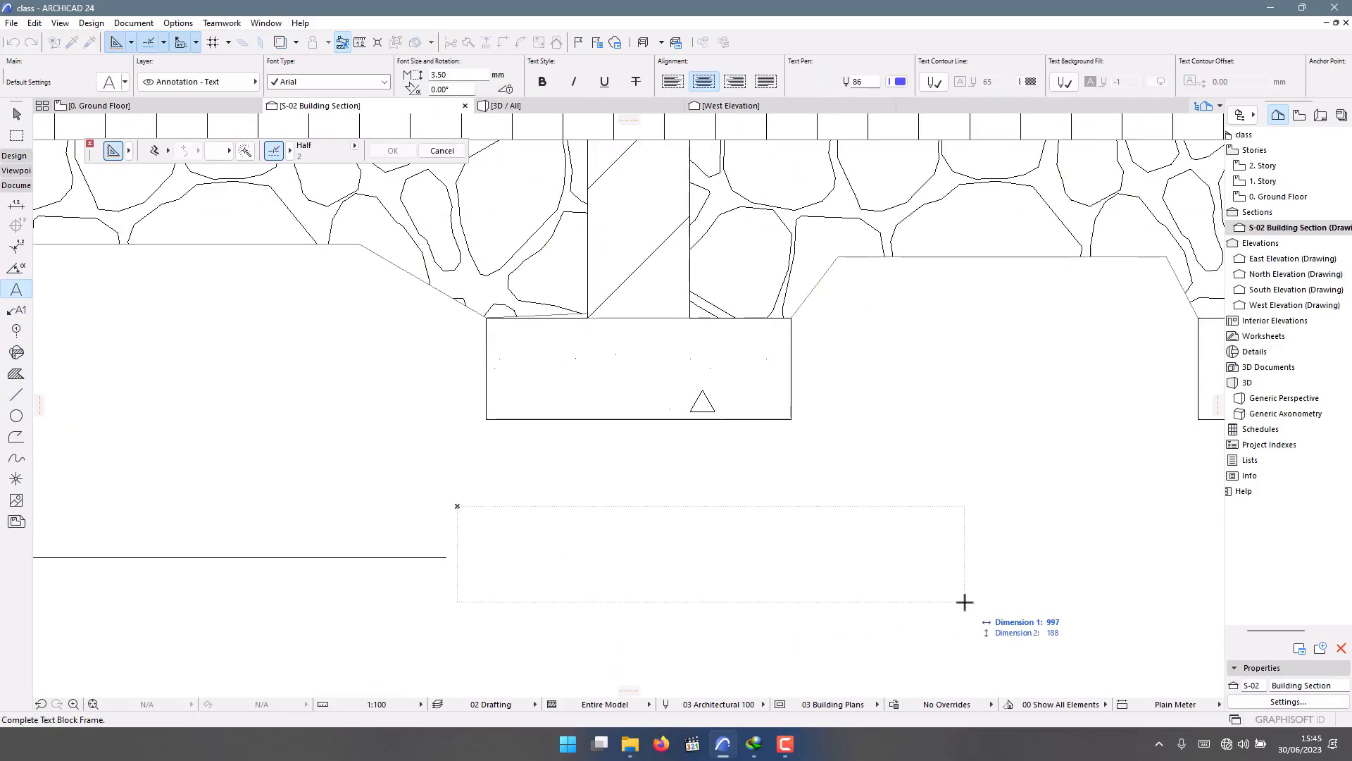
left_click(1041, 601)
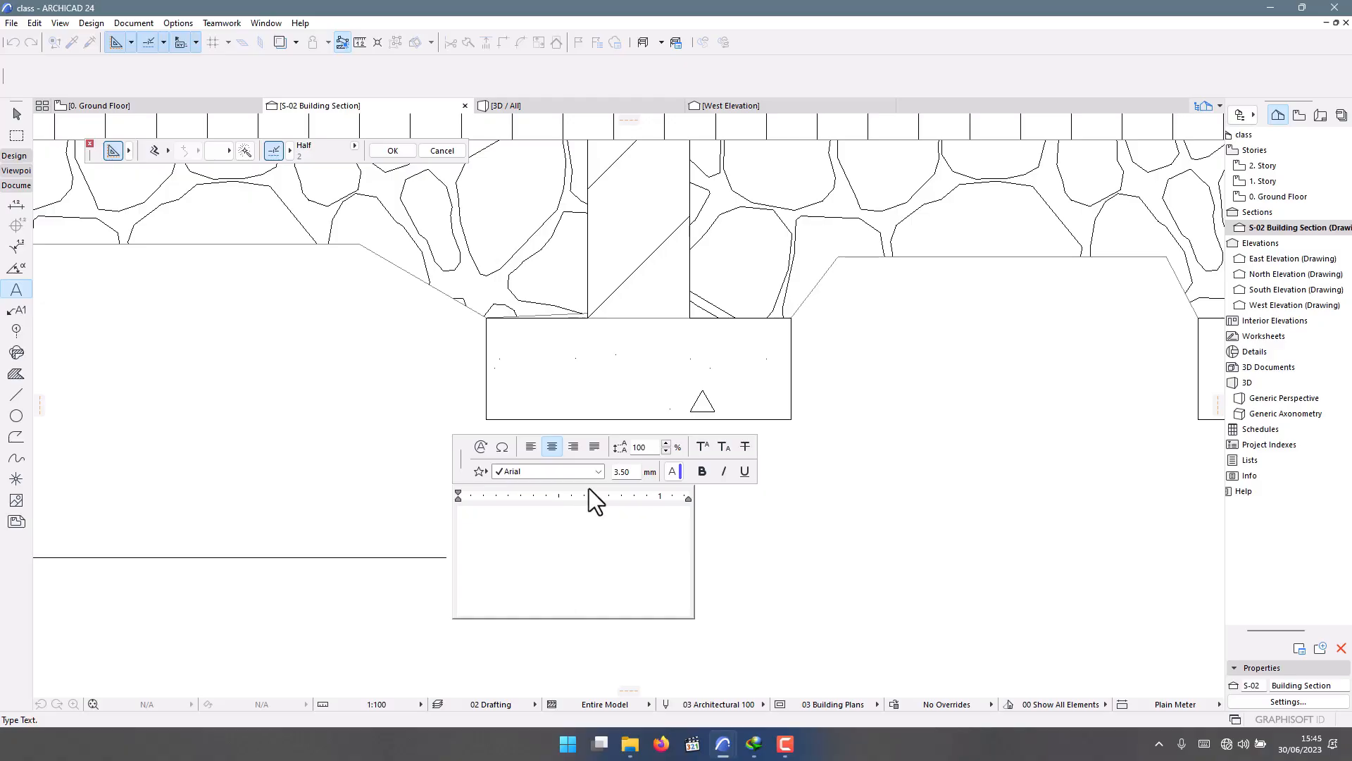
type("Fini")
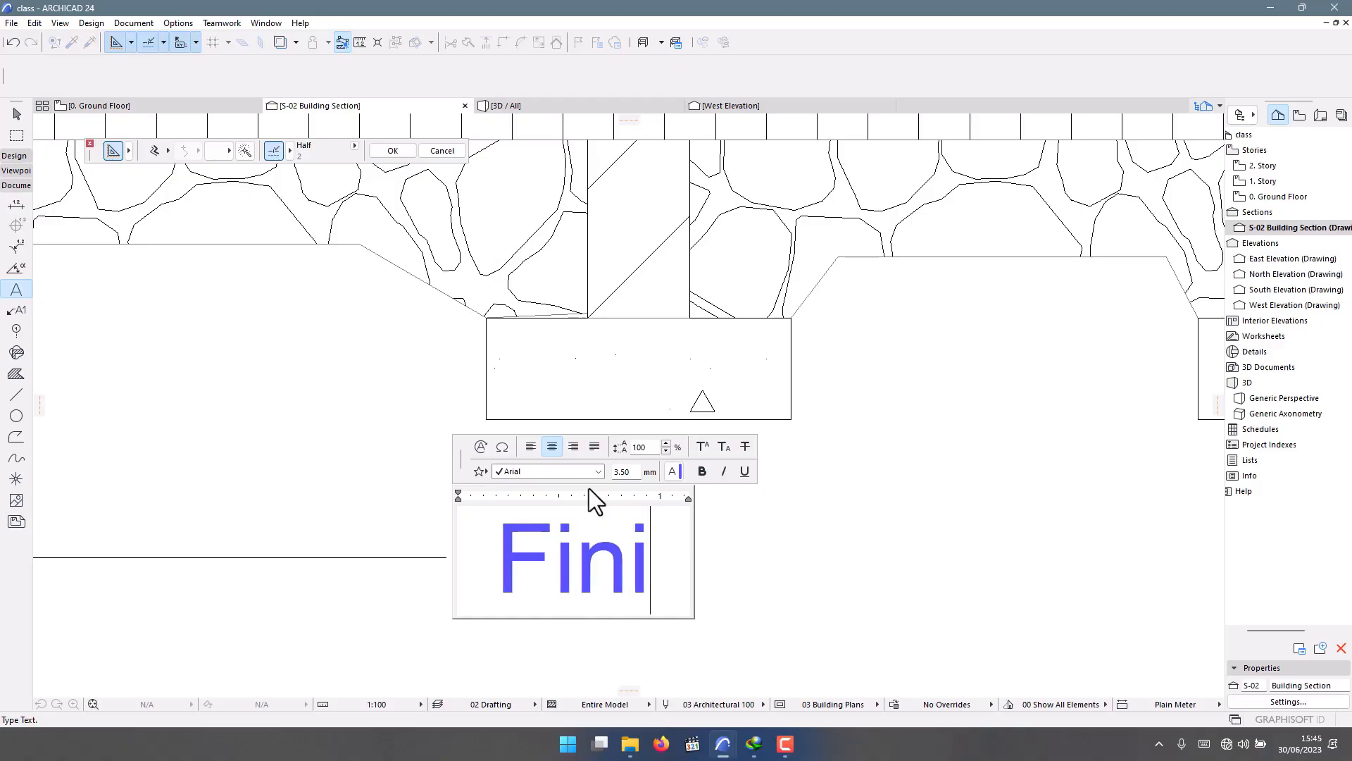
type("shed")
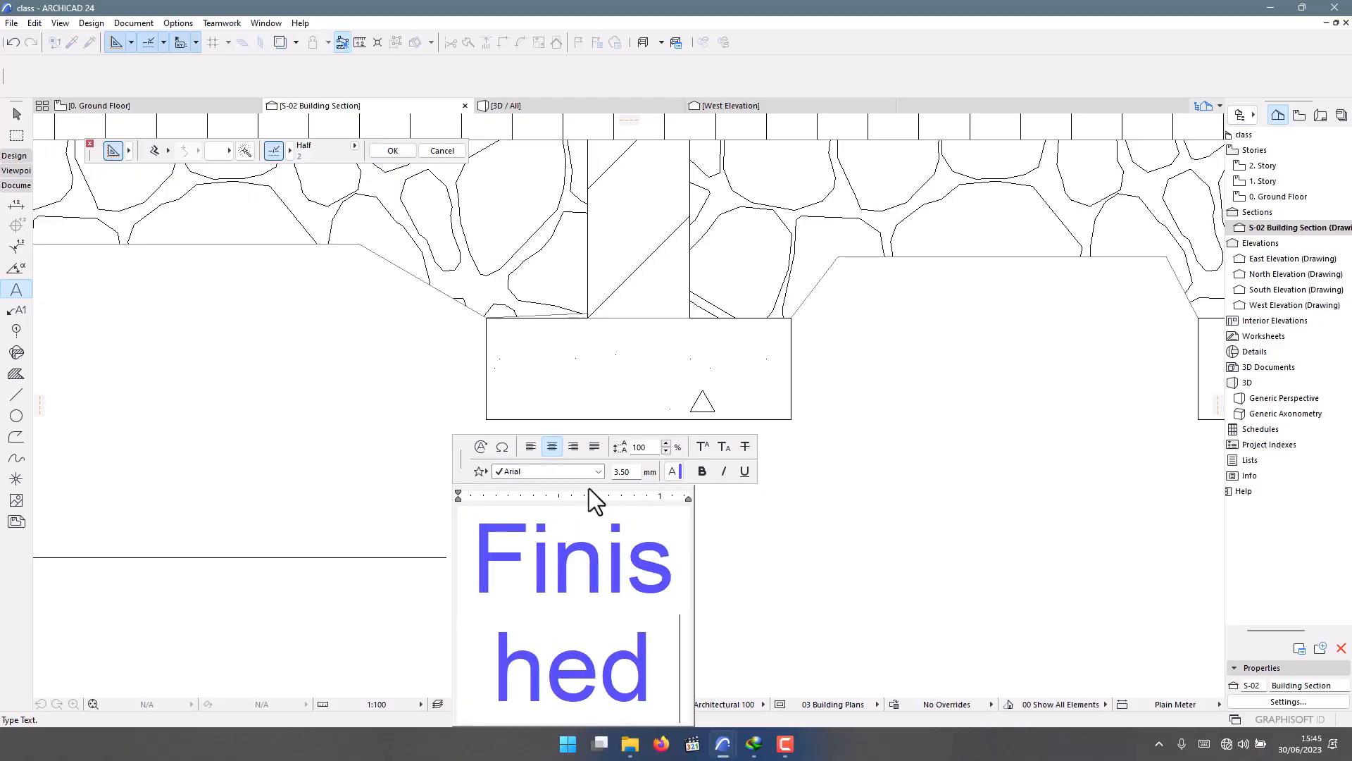
type(" F")
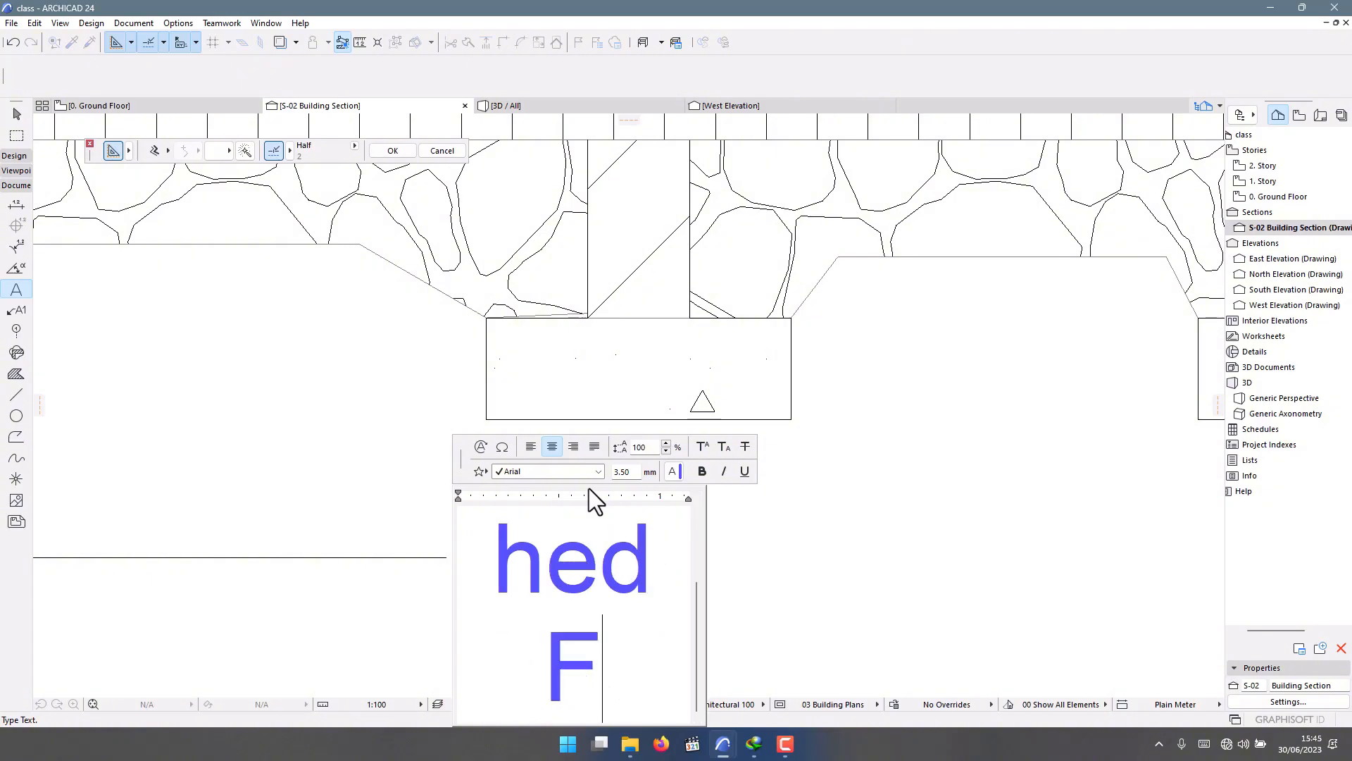
type("loor Lev")
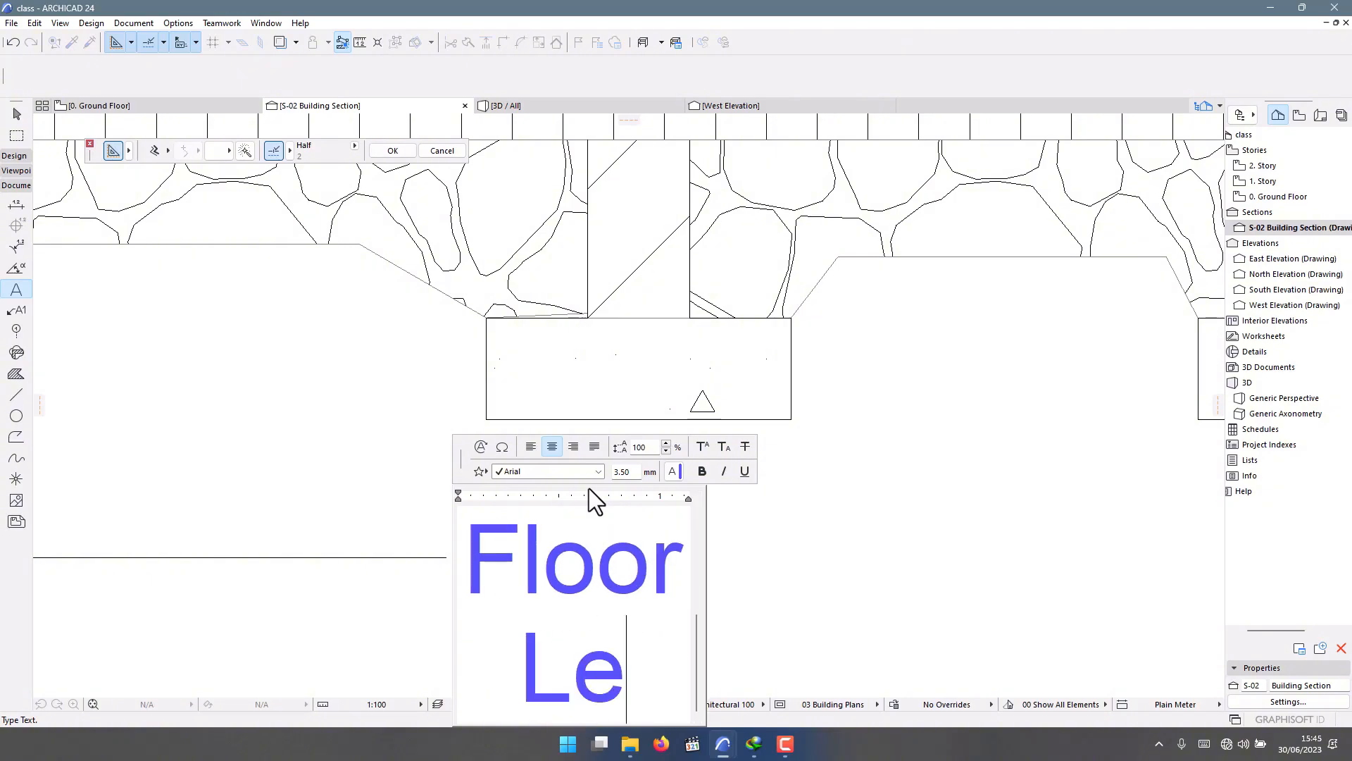
type("el")
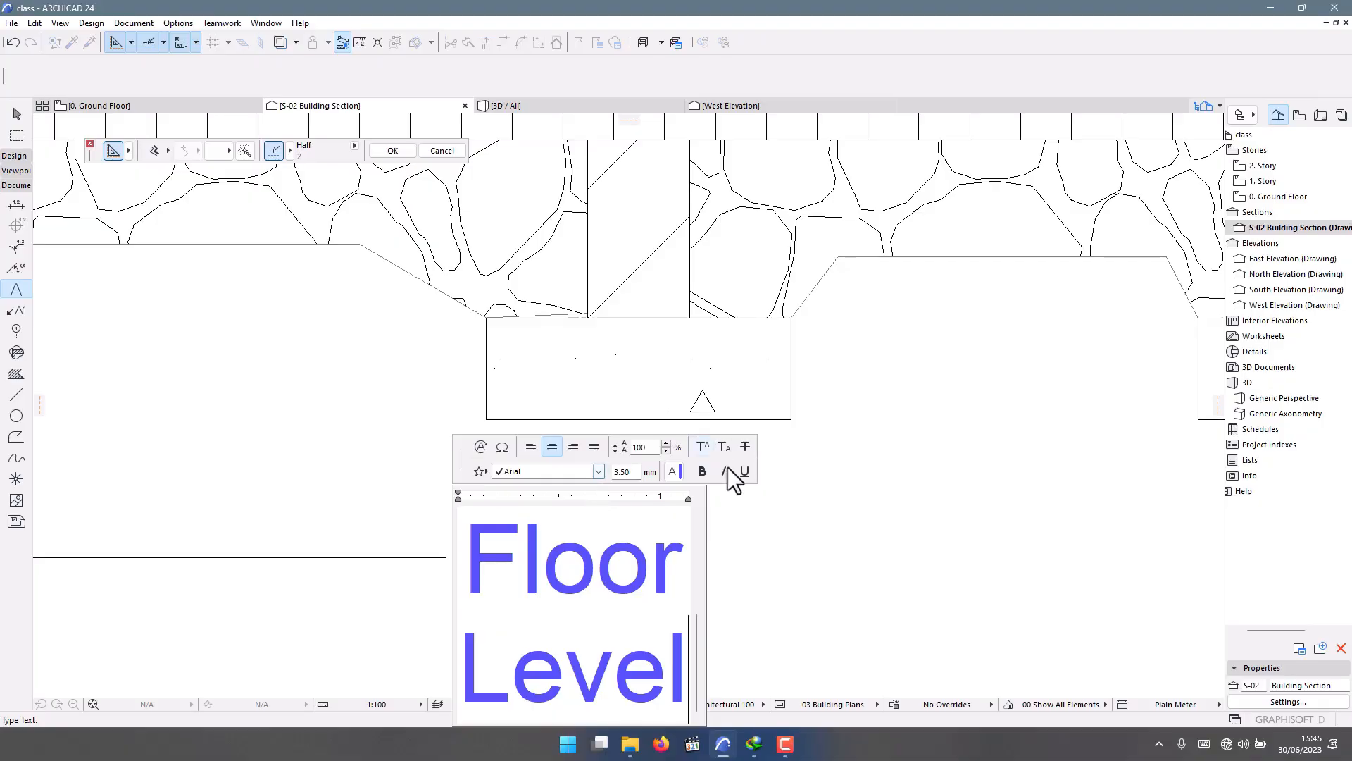
left_click(757, 522)
Widen the "Finished Floor Level" text block so it fits on one line and reduce its text height.
scroll(613, 425, "down", 5)
left_click(659, 519, "shift")
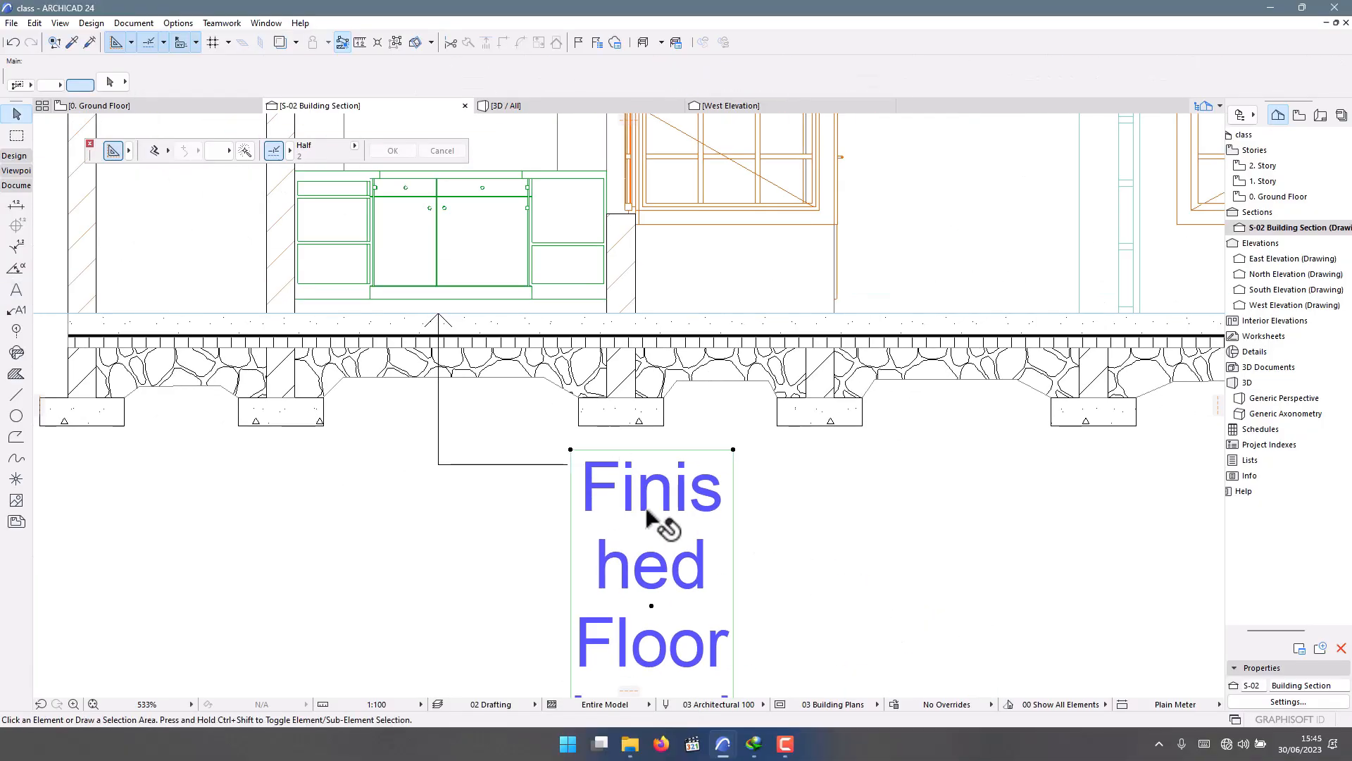
scroll(676, 599, "down", 1)
scroll(671, 595, "down", 3)
left_click(697, 665)
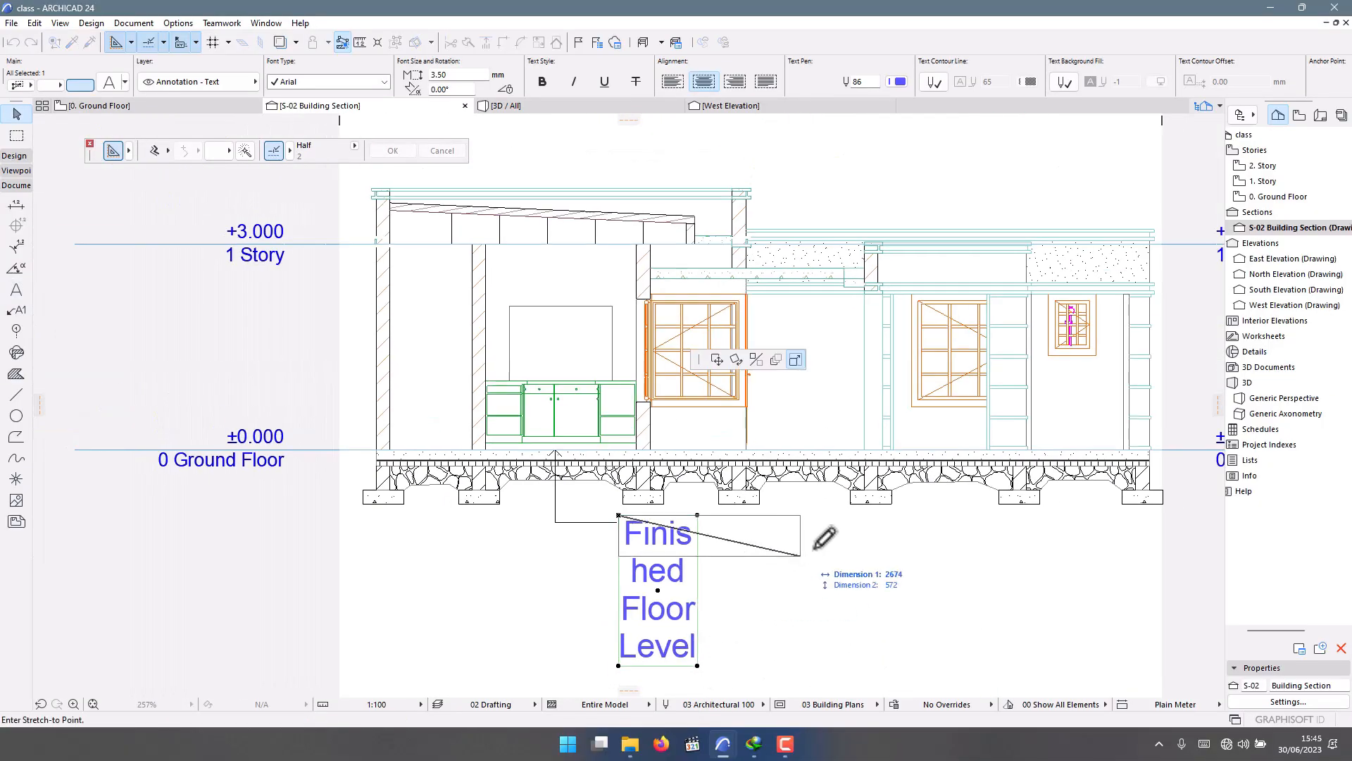
left_click(997, 553)
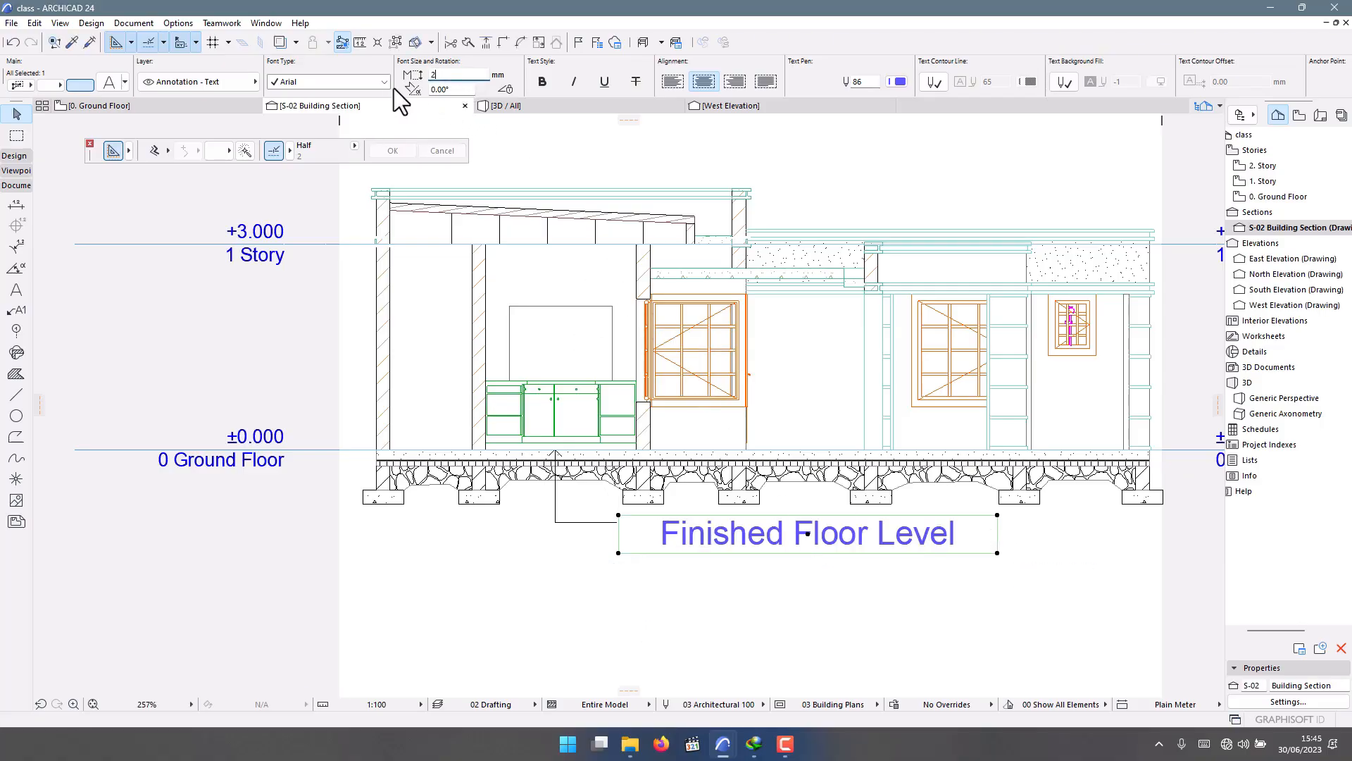
left_click(645, 545)
scroll(649, 541, "up", 2)
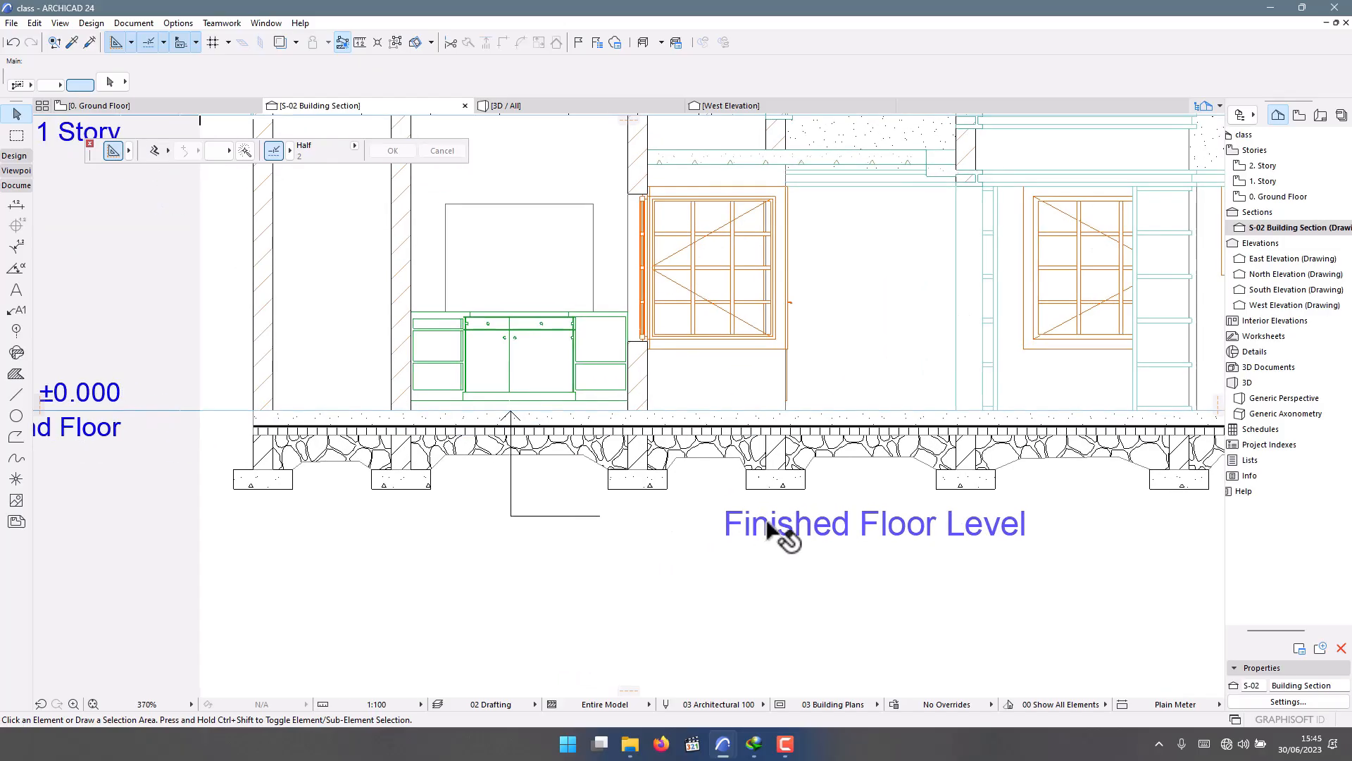
Move the "Finished Floor Level" text block over to the horizontal end of the floor slab leader.
left_click(781, 537)
key("ctrl+d")
left_click(602, 515)
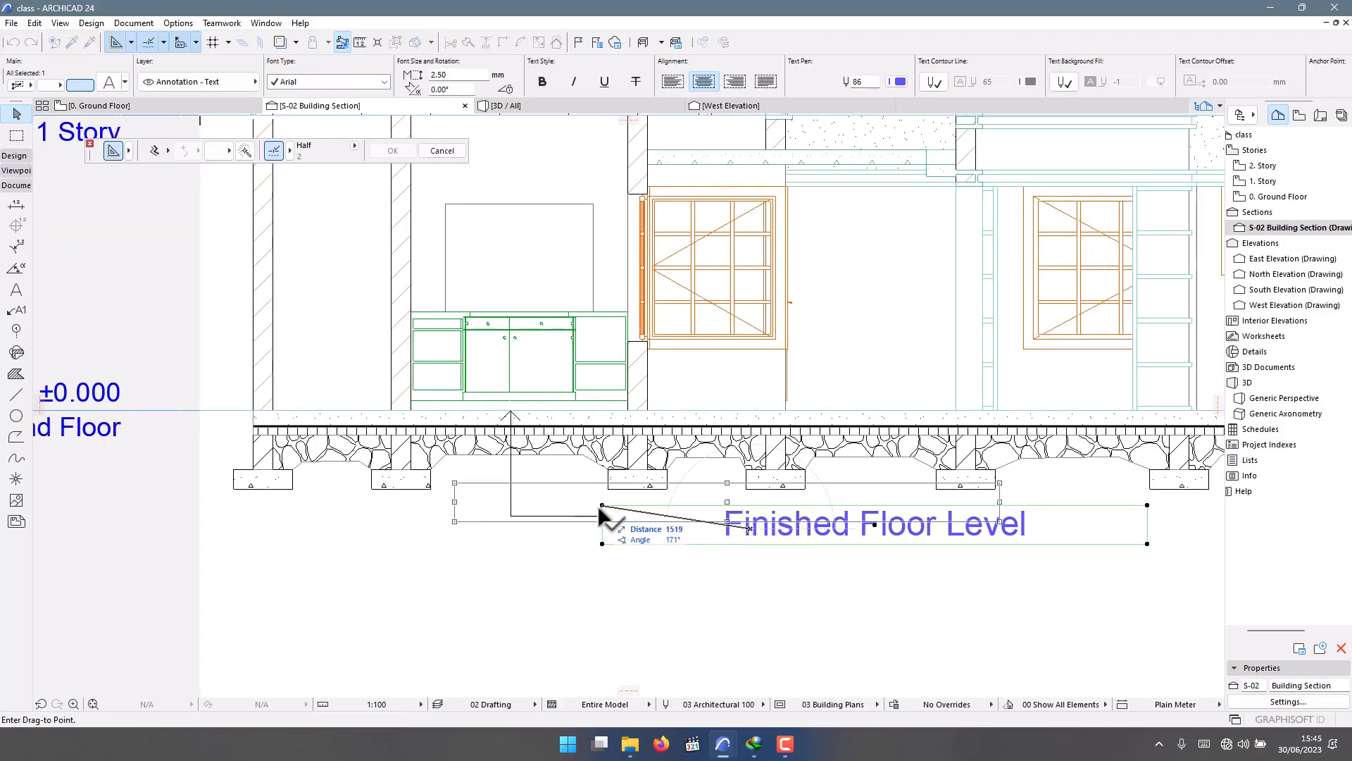
scroll(600, 517, "up", 3)
left_click(613, 526)
scroll(619, 528, "down", 2)
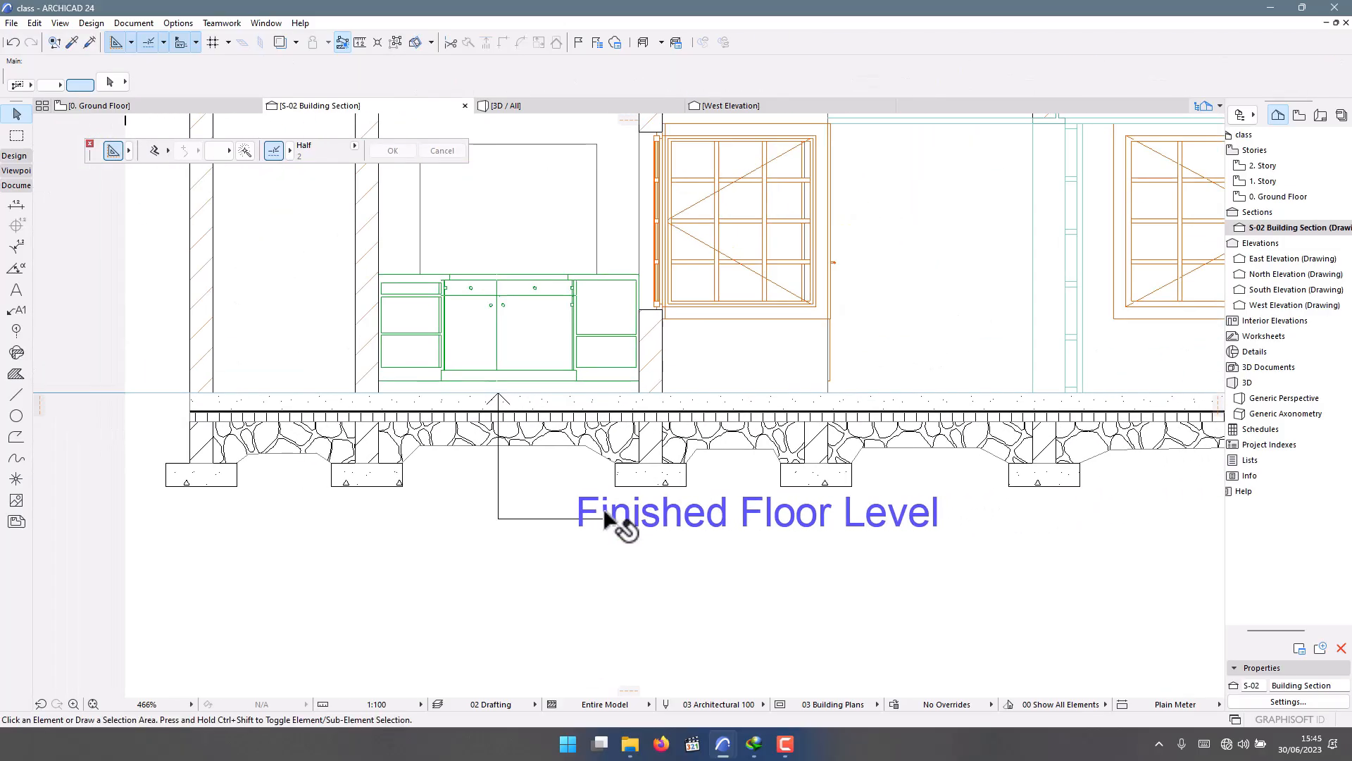
Set the "Finished Floor Level" text height to 2.00 mm and shift the block slightly down to line up with the leader.
left_click(637, 521)
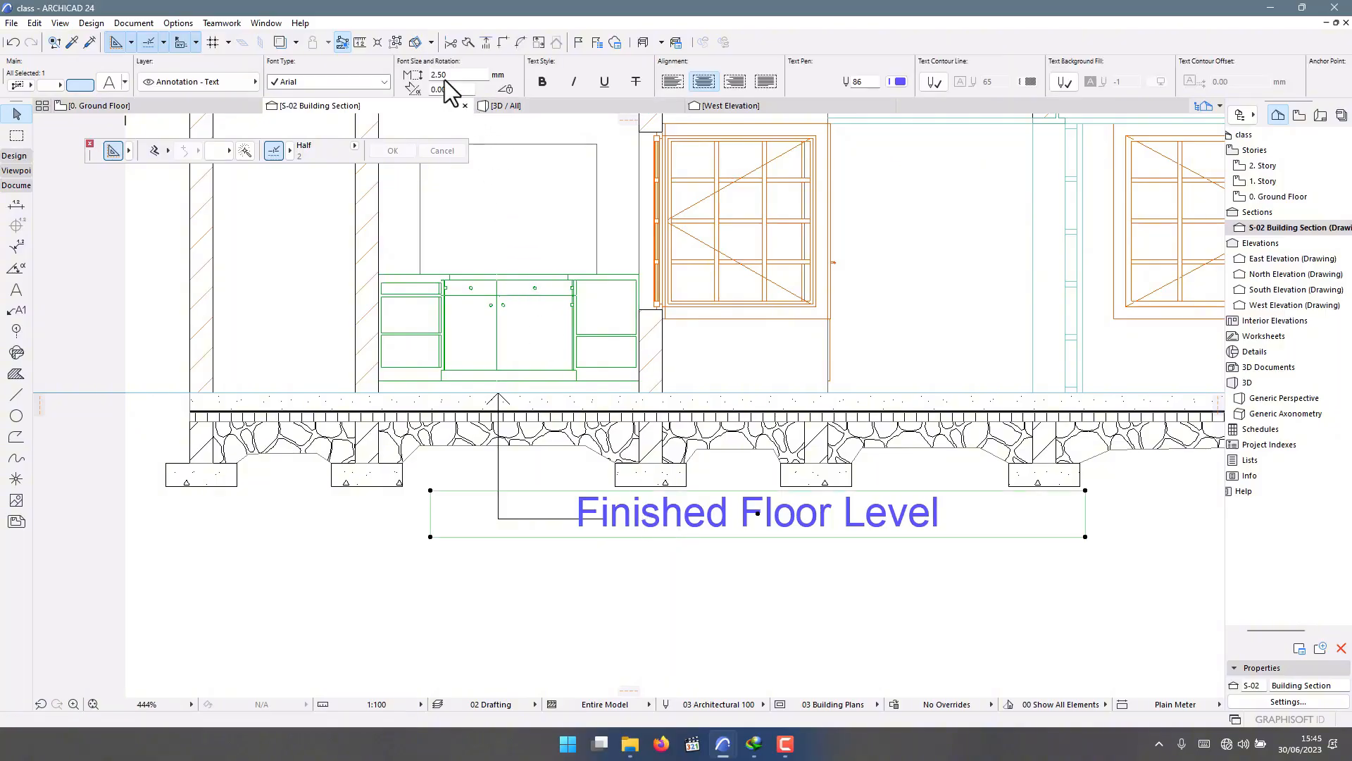
left_click(448, 76)
key("Return")
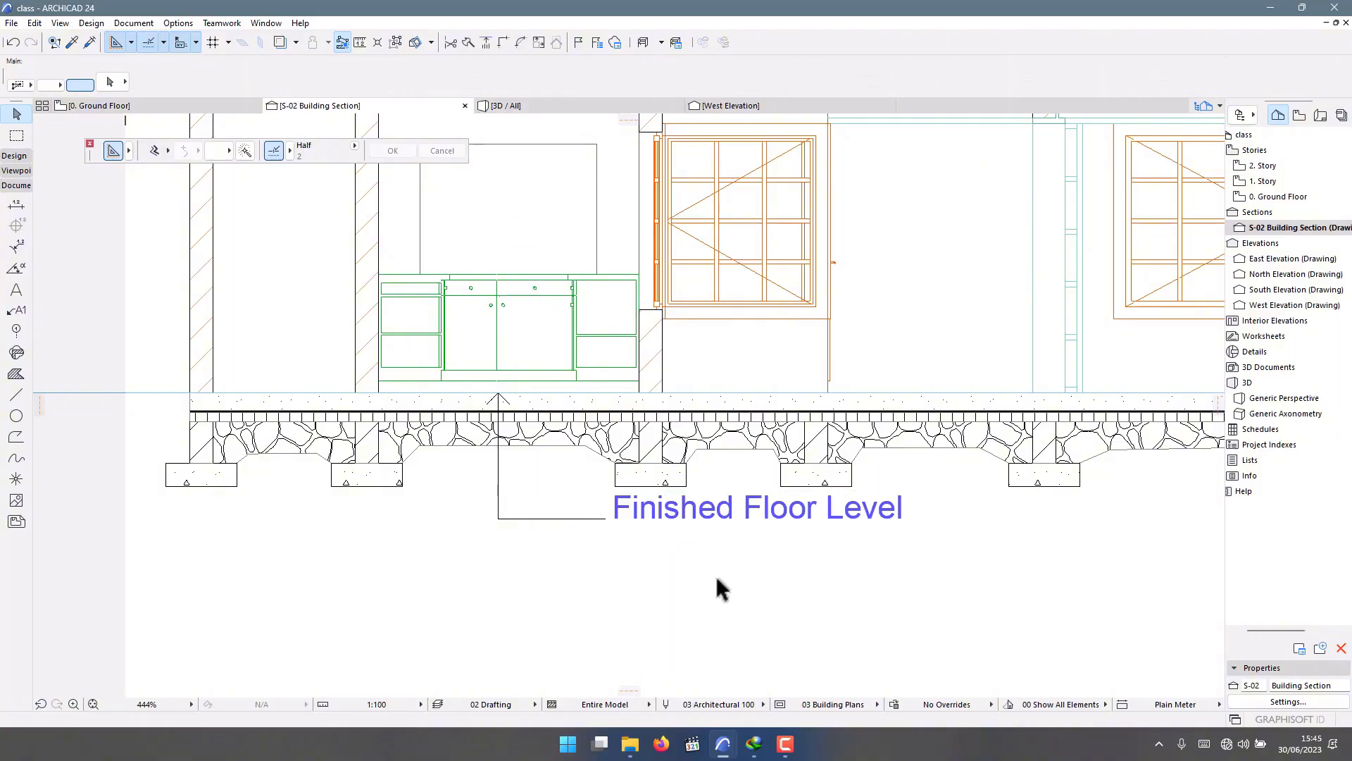
scroll(666, 518, "up", 2)
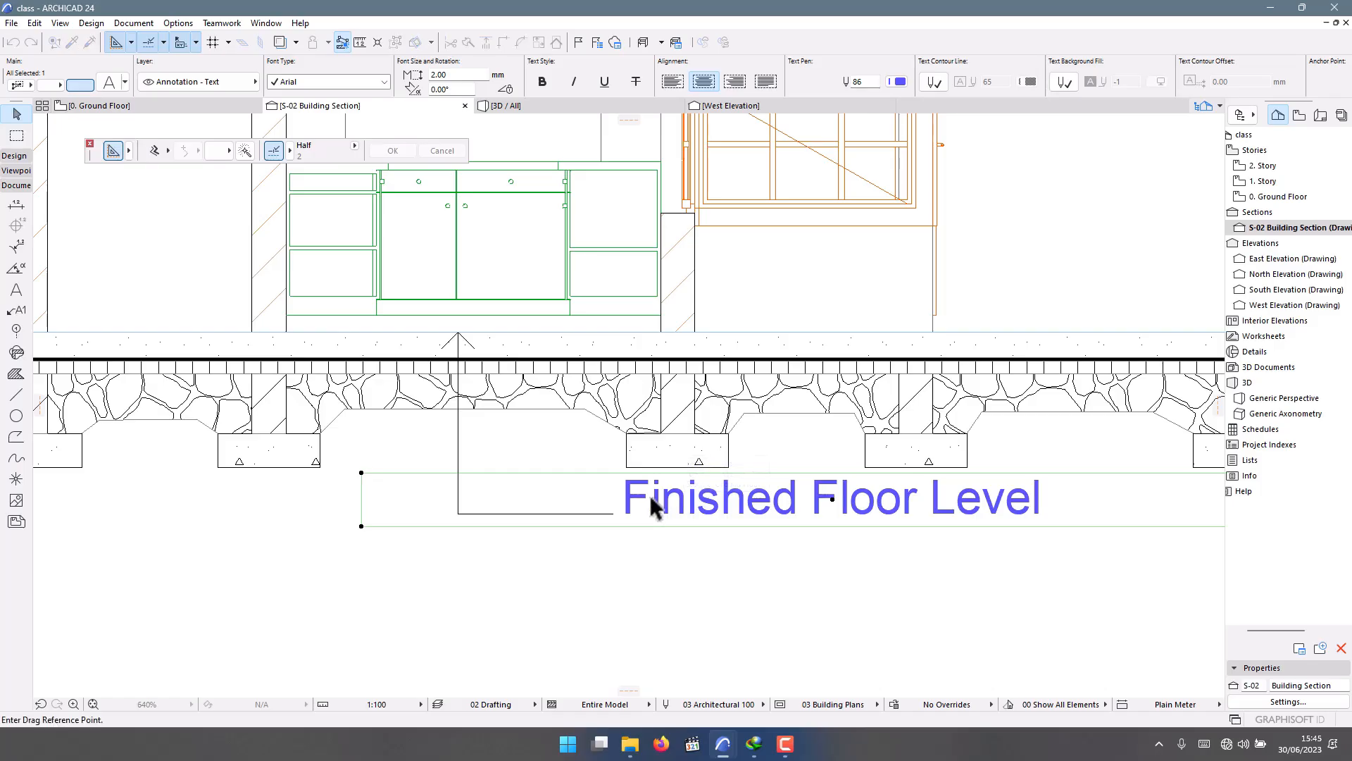
left_click_drag(655, 504, 655, 515)
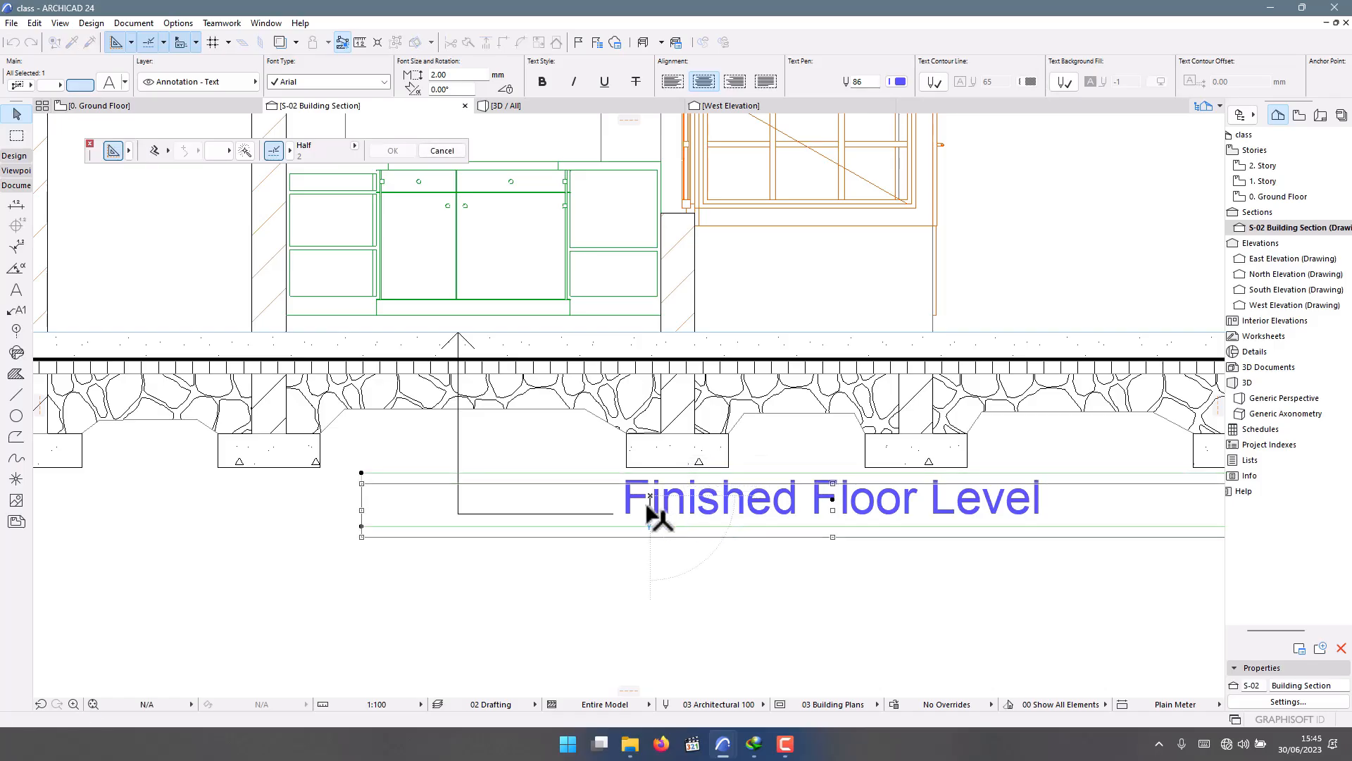
Narrow the "Finished Floor Level" text block by moving its left edge inward until the frame fits closely around the text.
left_click(362, 534)
left_click(605, 537)
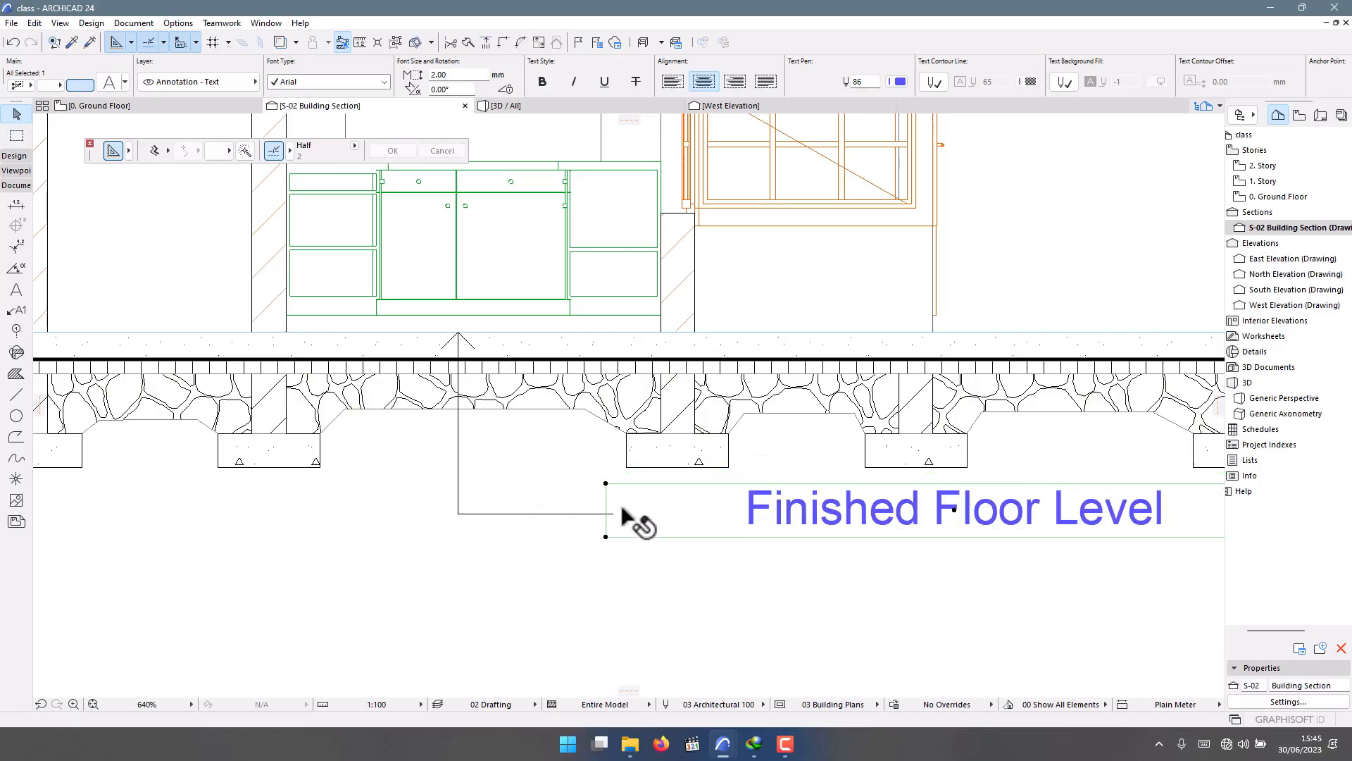
left_click(605, 536)
left_click(726, 536)
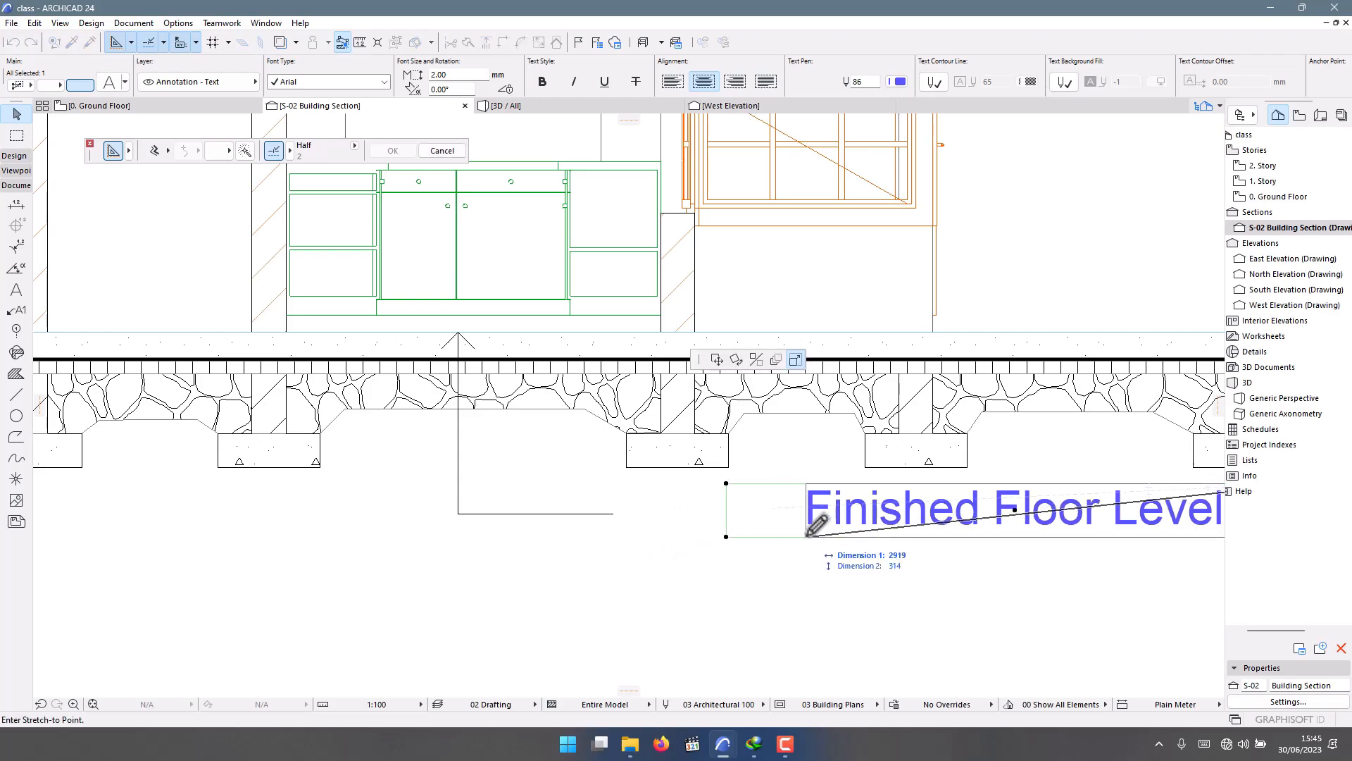
scroll(679, 522, "down", 5)
scroll(734, 536, "up", 4)
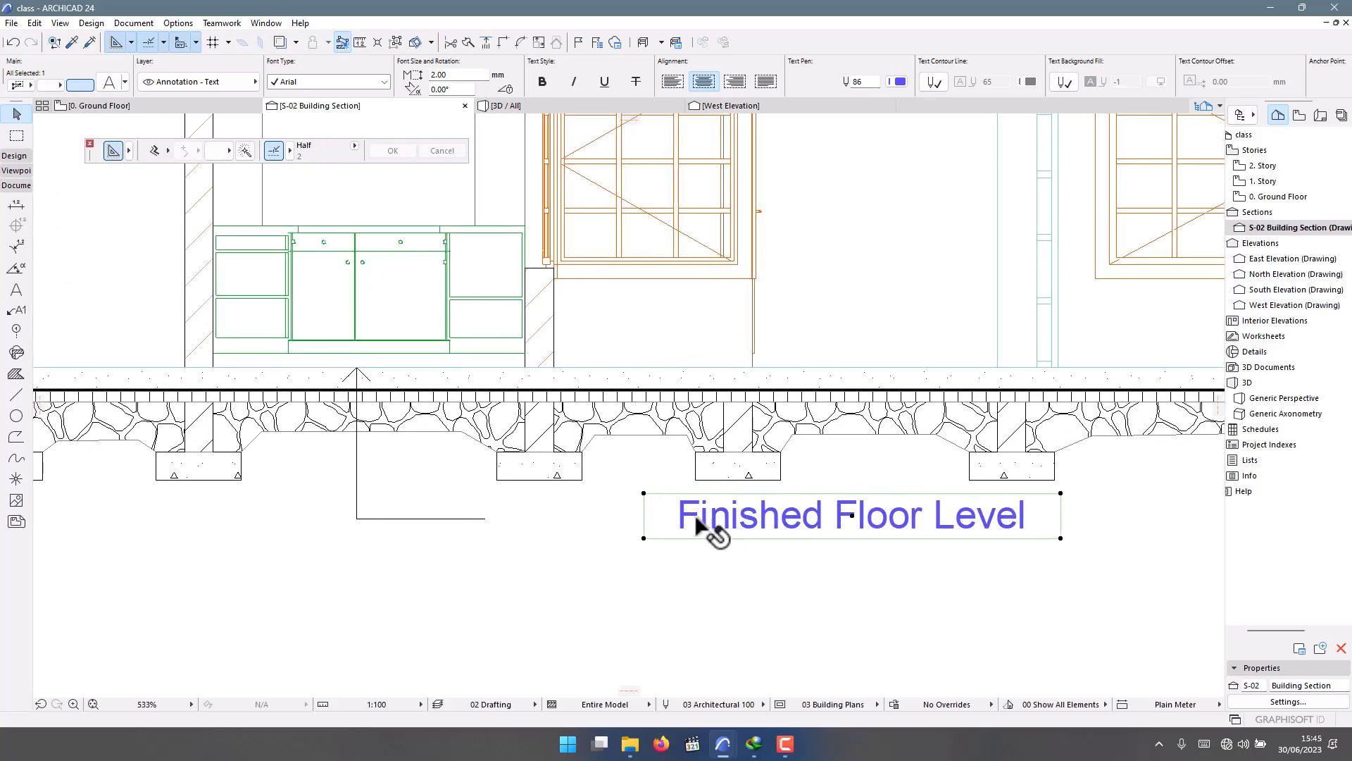
left_click(644, 539)
left_click(674, 539)
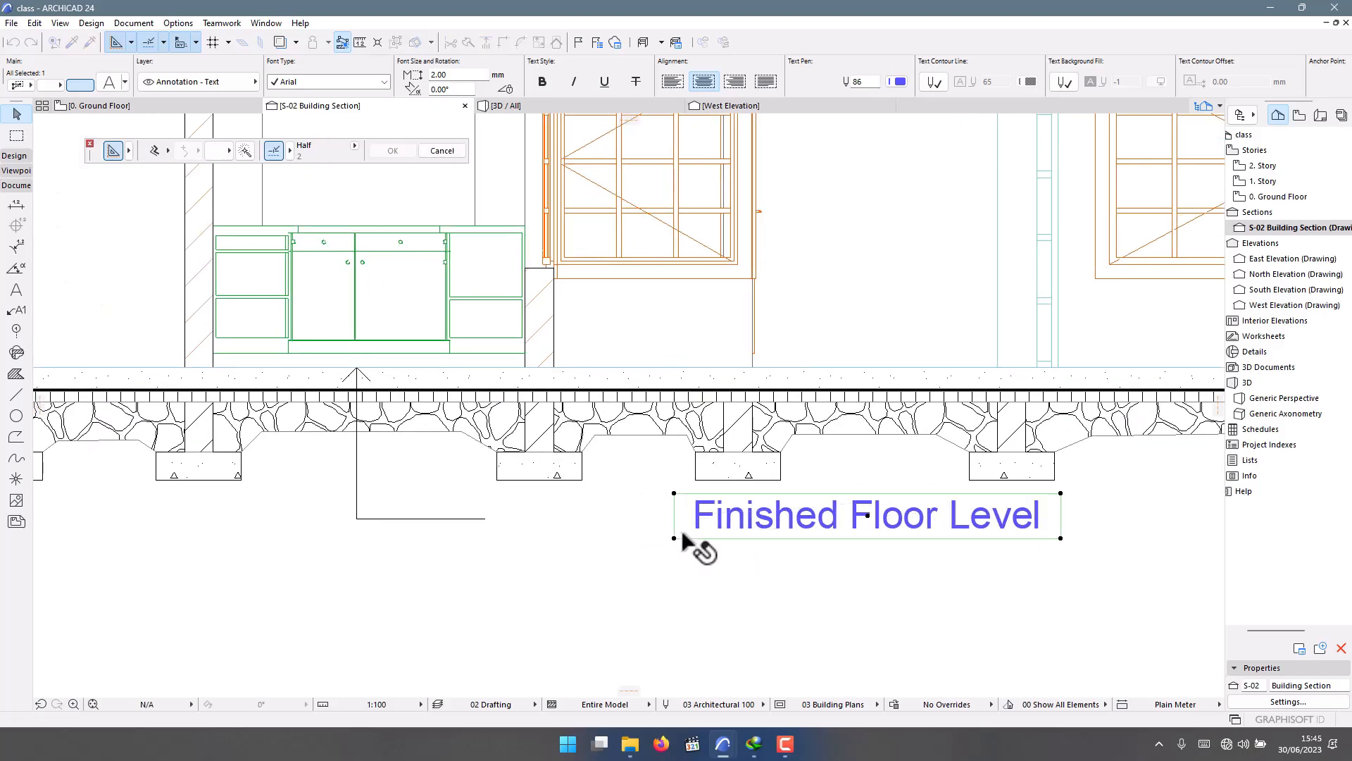
left_click(674, 539)
left_click(689, 538)
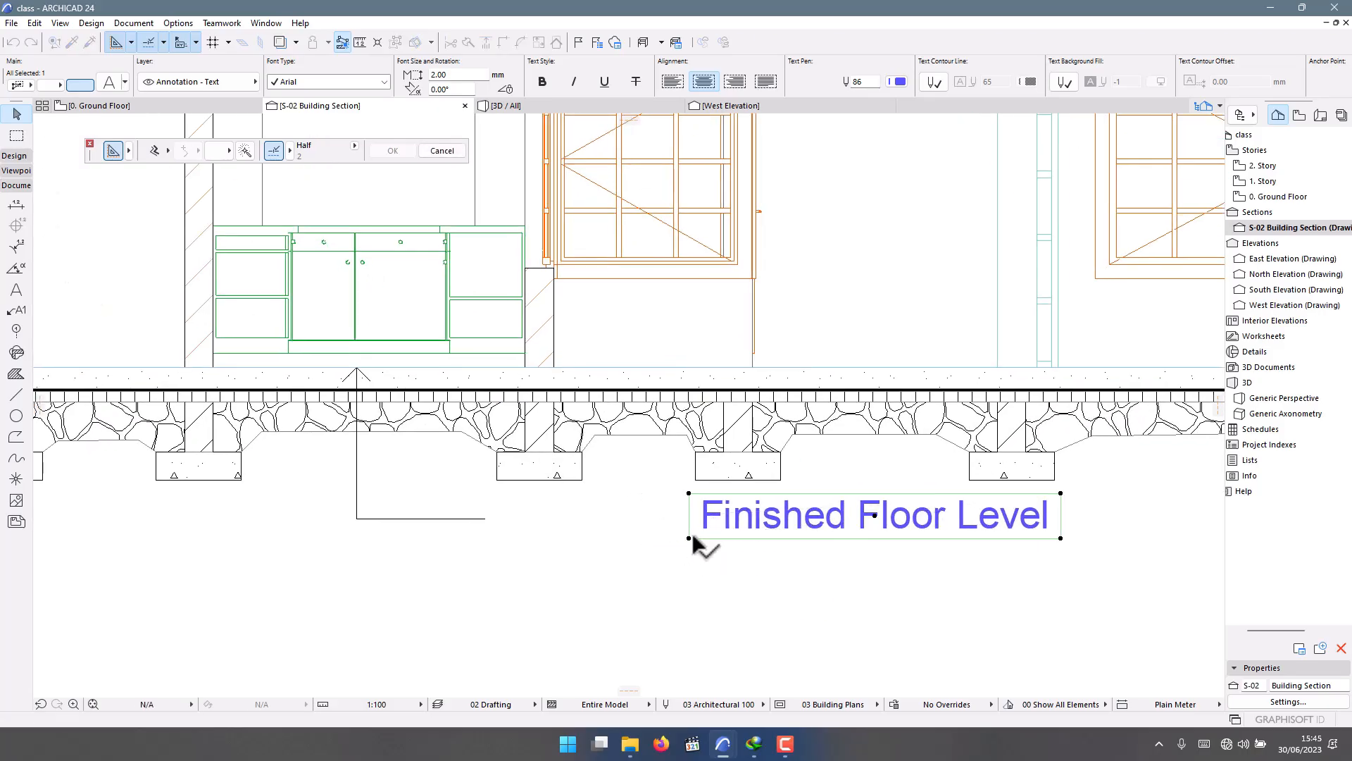
Move the "Finished Floor Level" text block to the leader's horizontal end and place a copy about 332 mm straight below it.
left_click(702, 521)
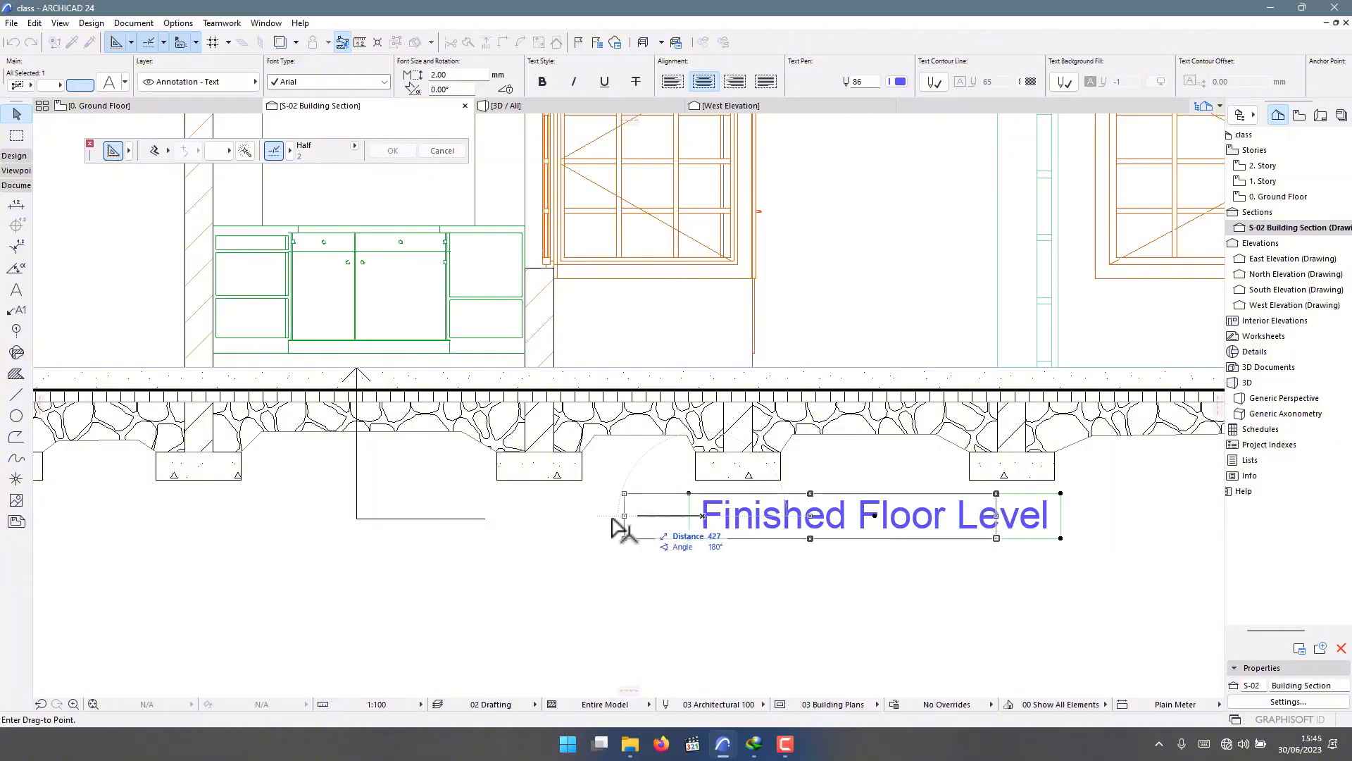
left_click(487, 521)
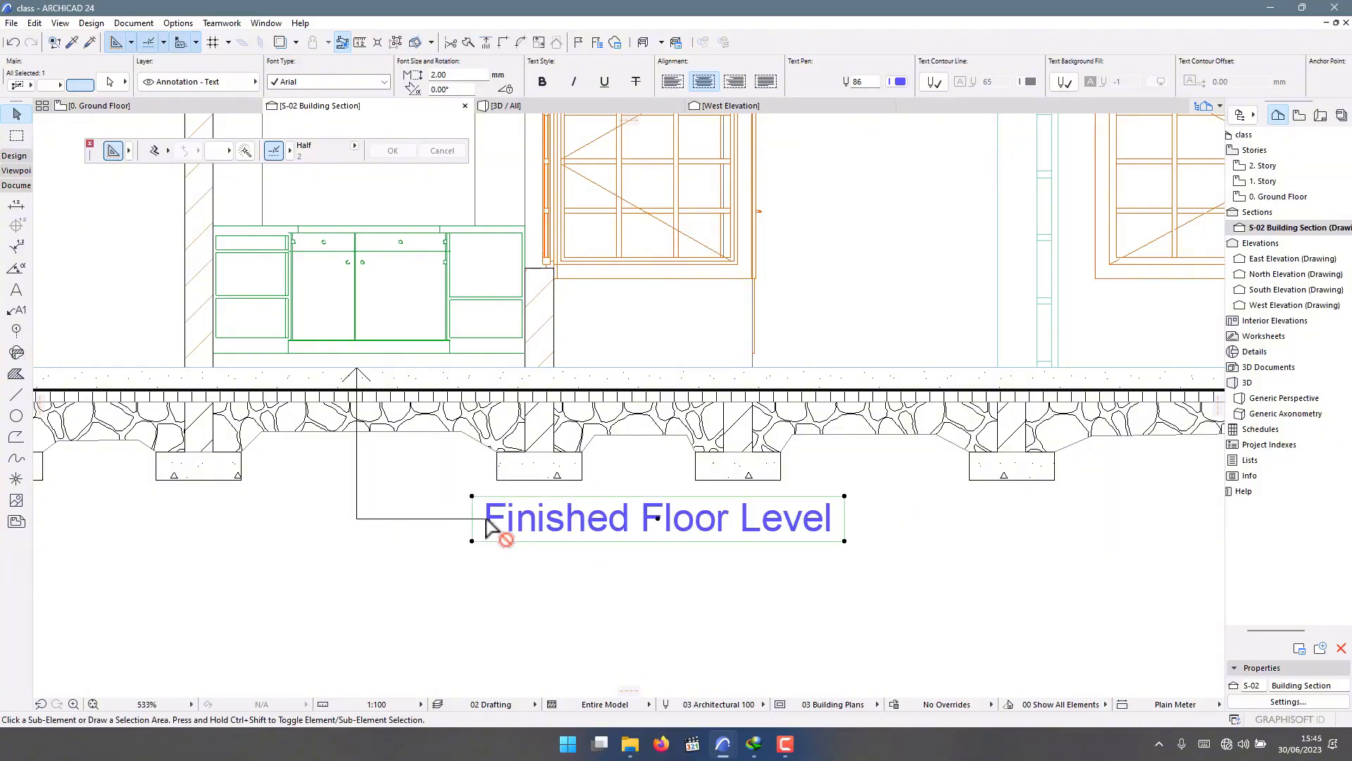
left_click(488, 520)
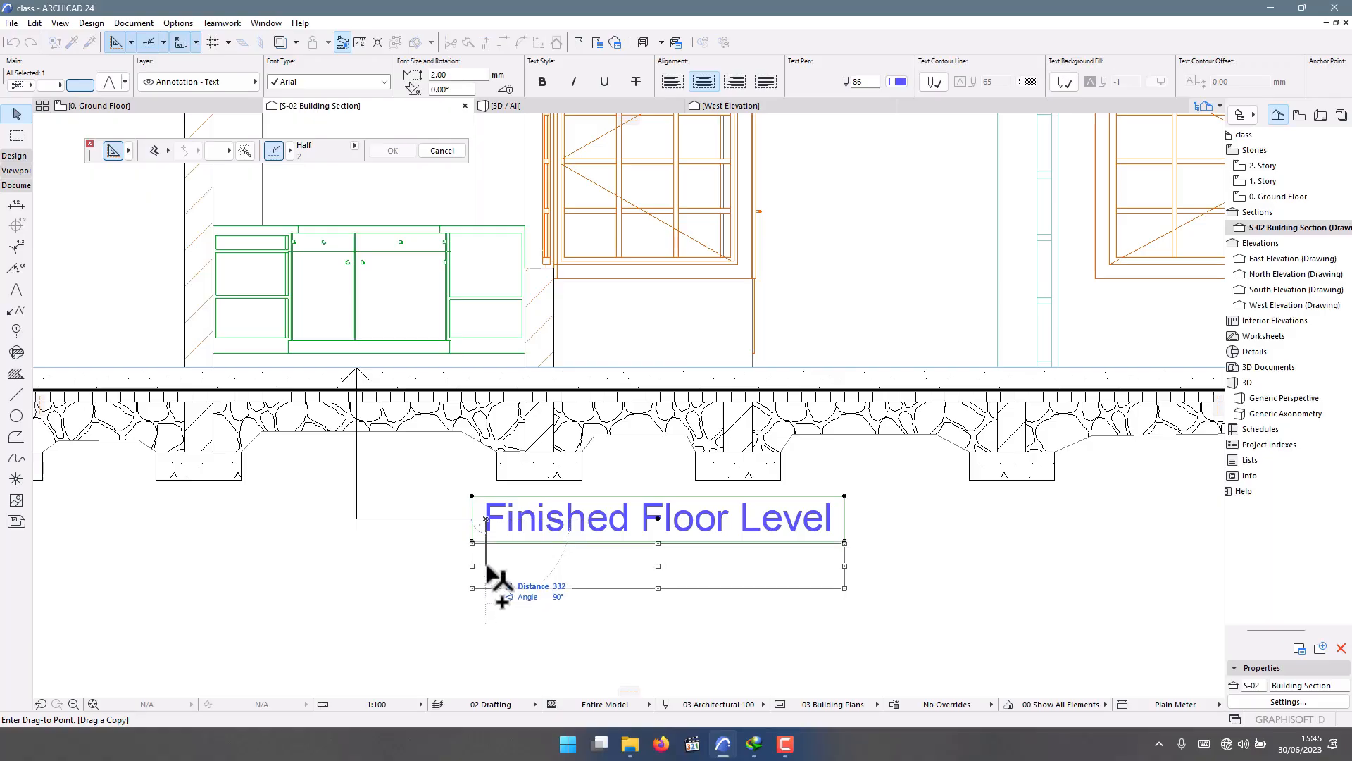
left_click(492, 568)
scroll(441, 441, "down", 2)
scroll(441, 440, "up", 2)
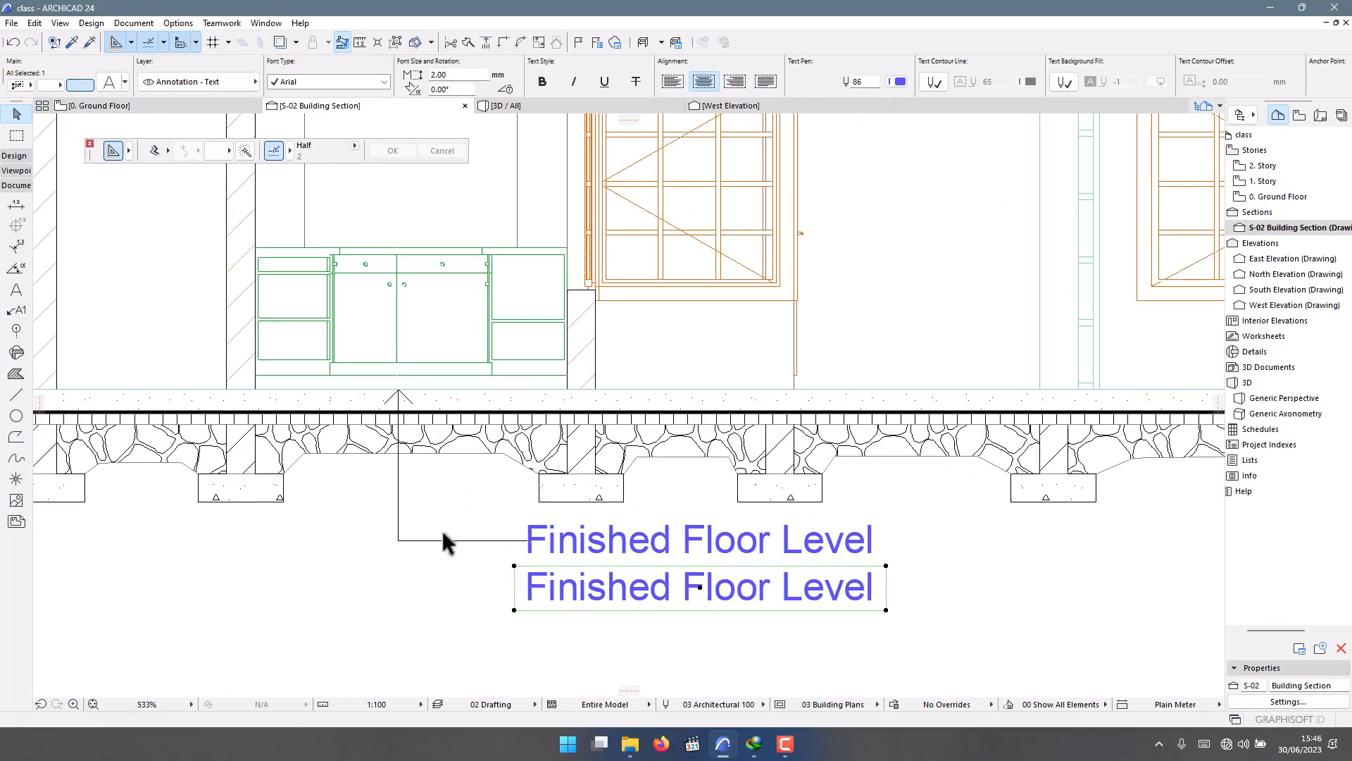
Try to draw a second arrowed leader from inside the floor slab down and across to the copied text block.
left_click(417, 597)
left_click(17, 416)
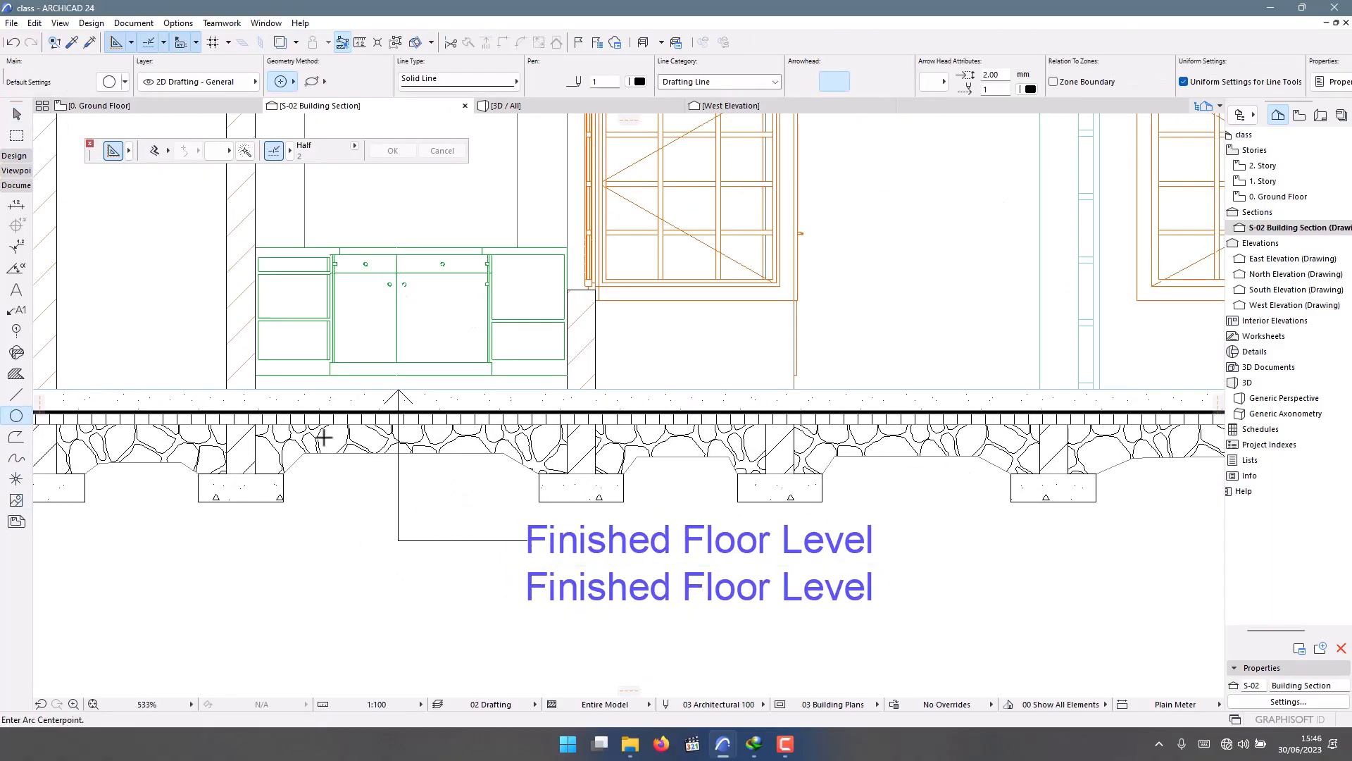
left_click(368, 402)
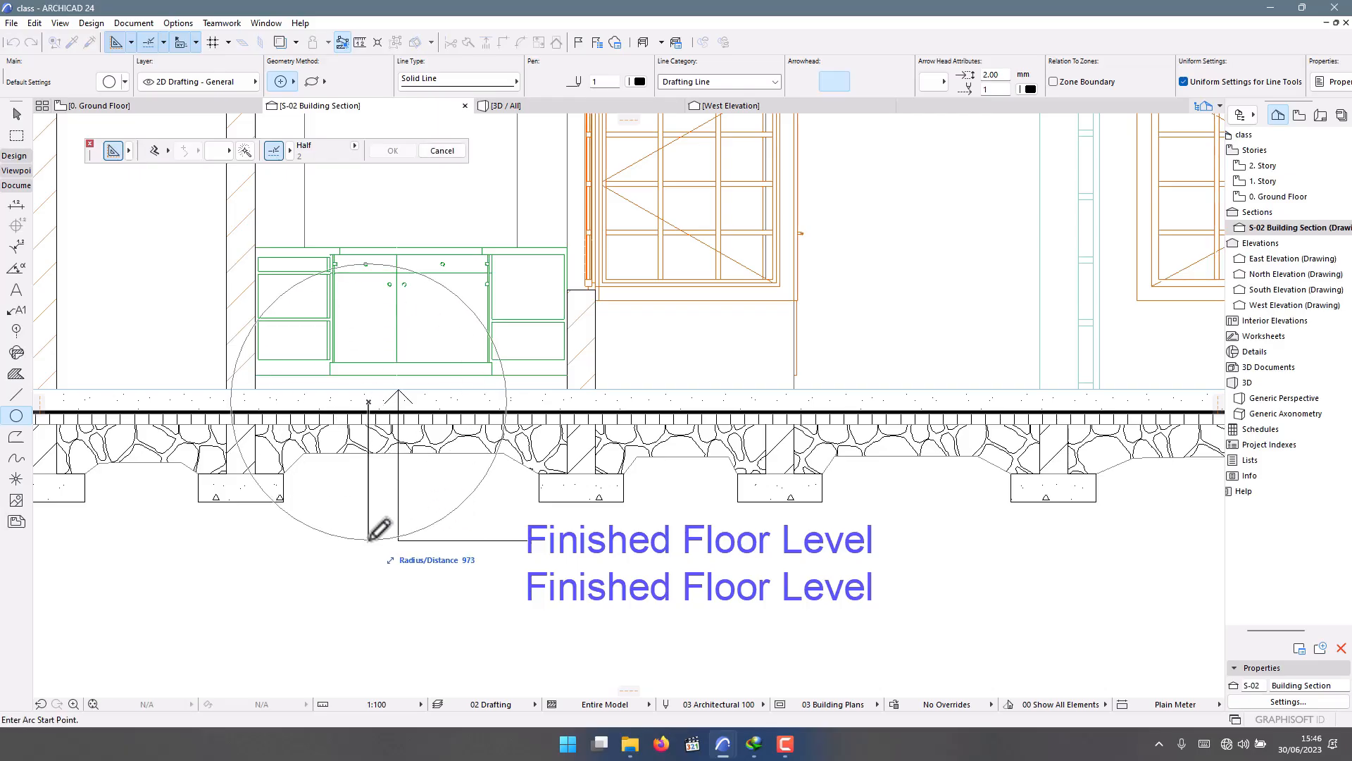
left_click(16, 395)
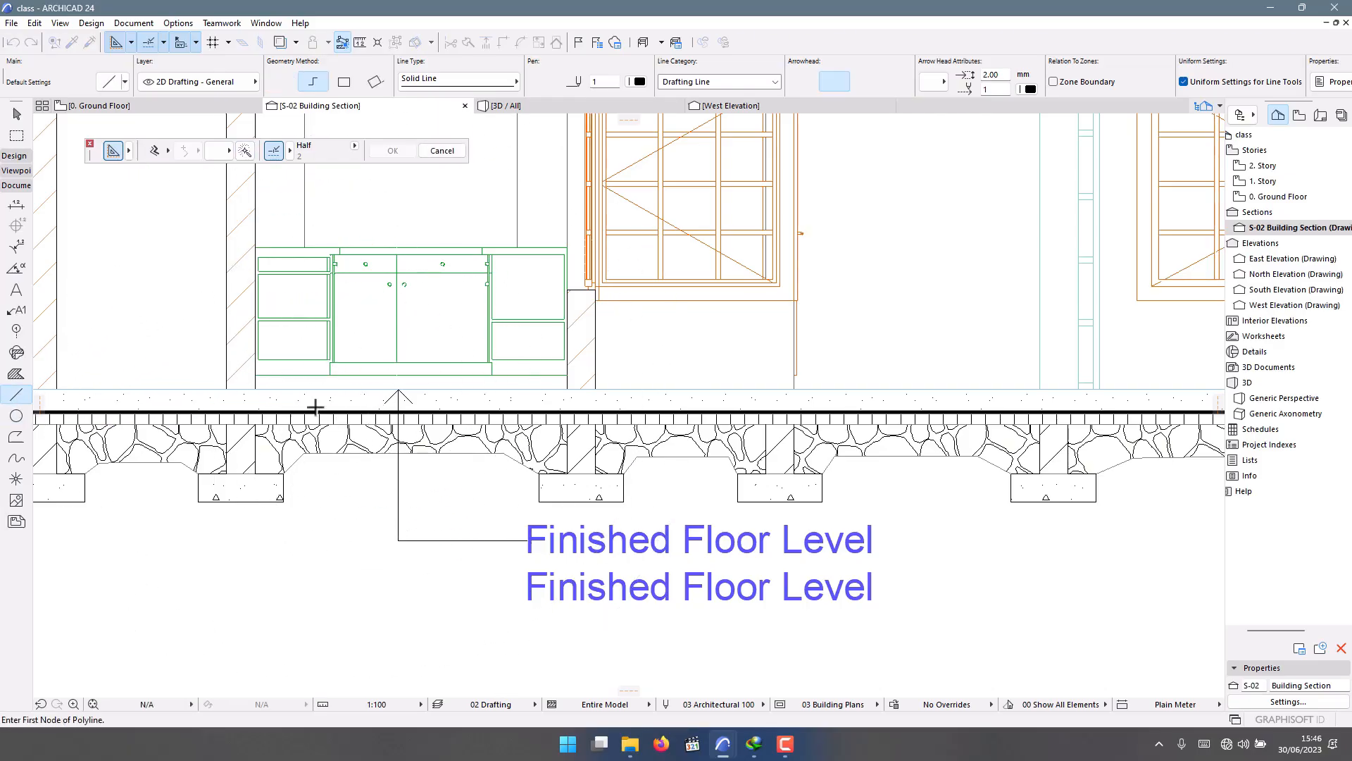
left_click(368, 401)
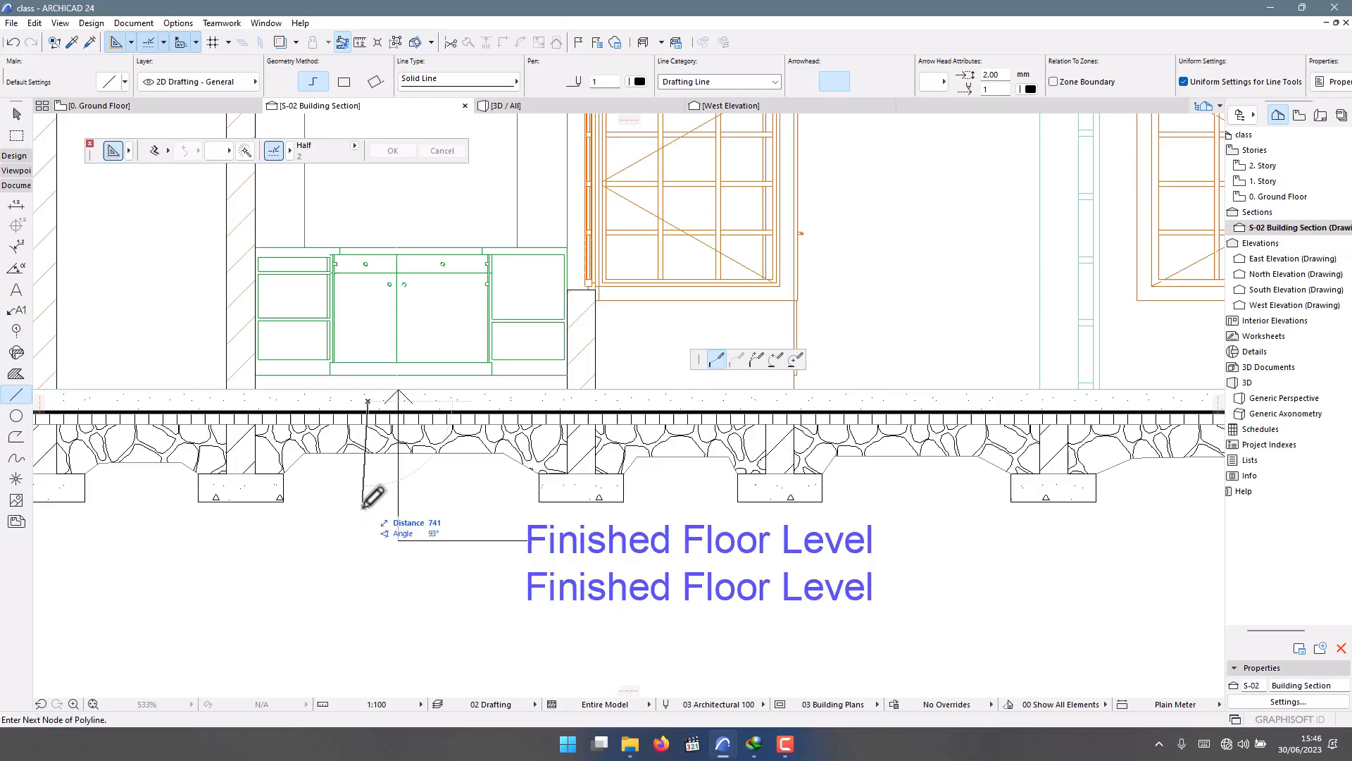
left_click(368, 582)
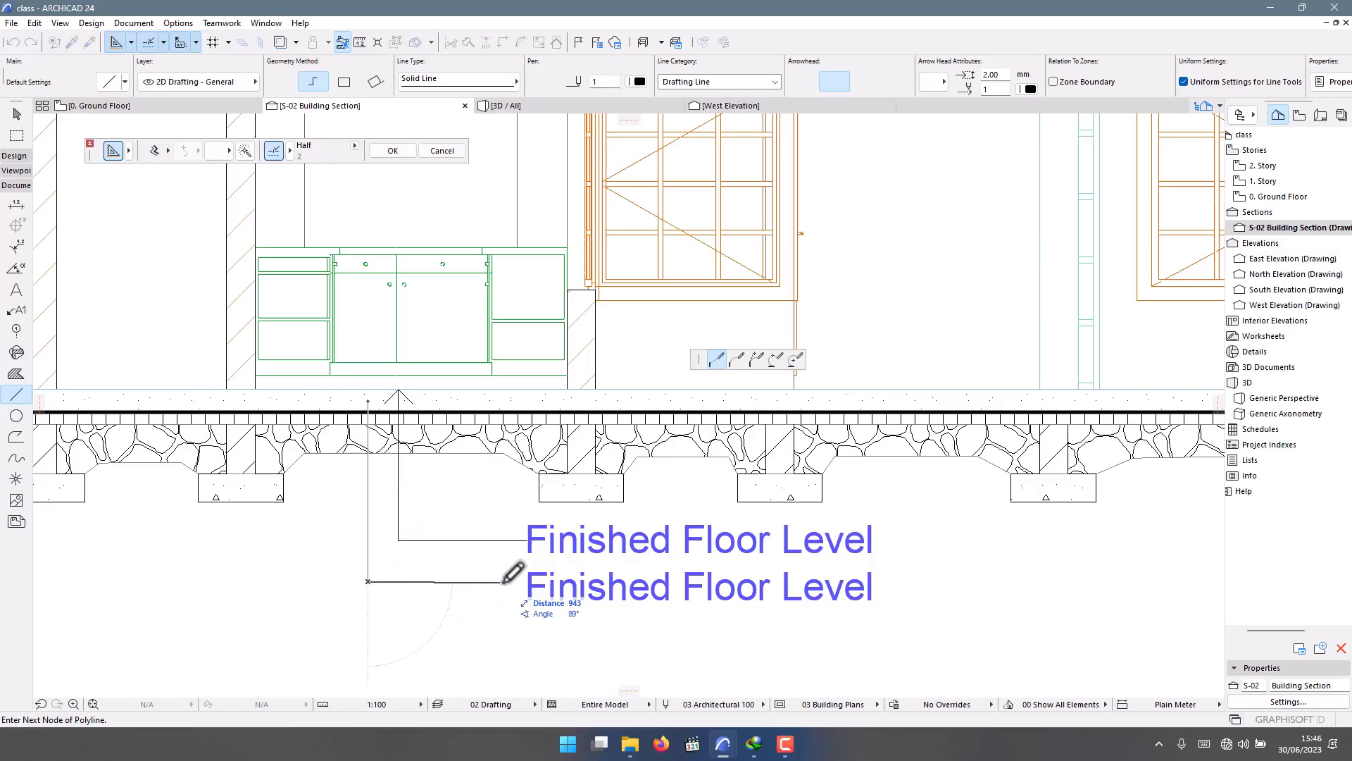
double_click(525, 582)
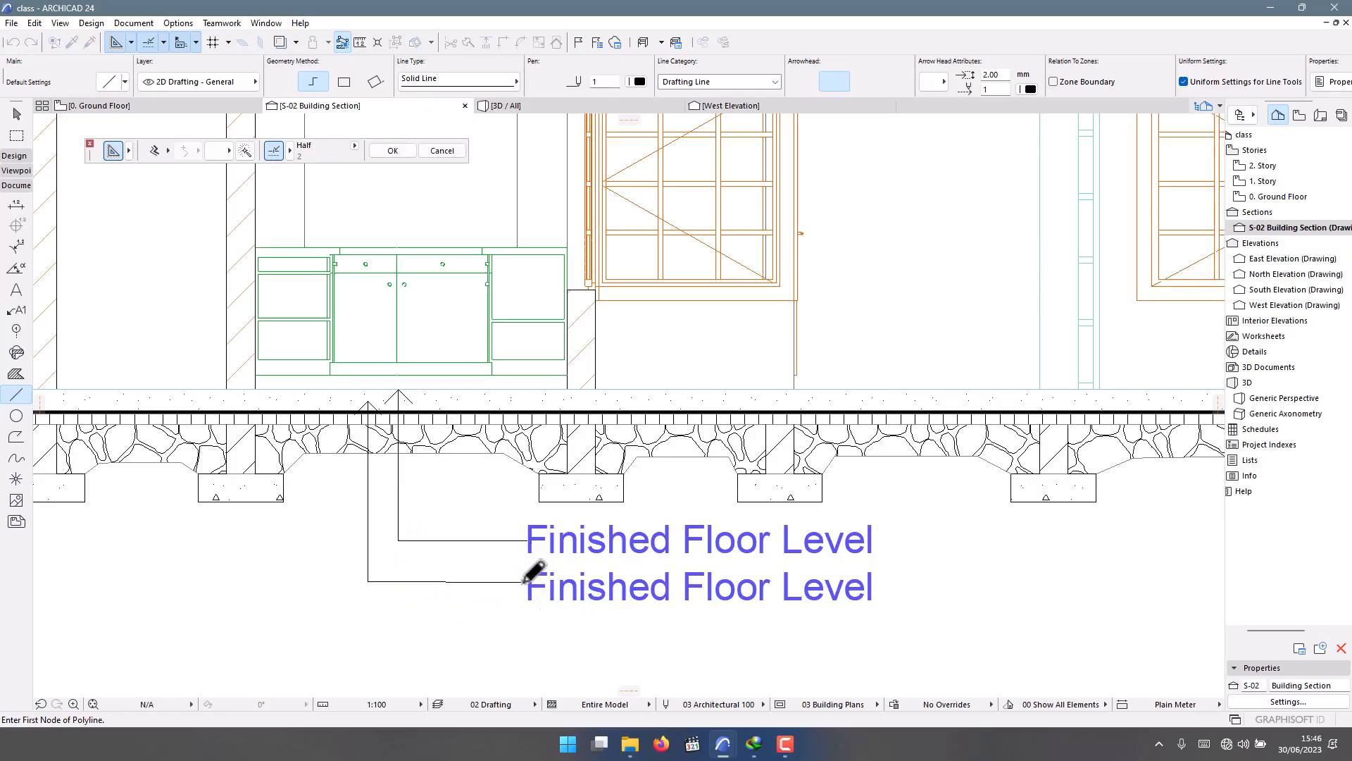
Check the second leader's horizontal run and undo the leader.
scroll(527, 500, "down", 3)
scroll(525, 519, "up", 4)
scroll(504, 477, "down", 1)
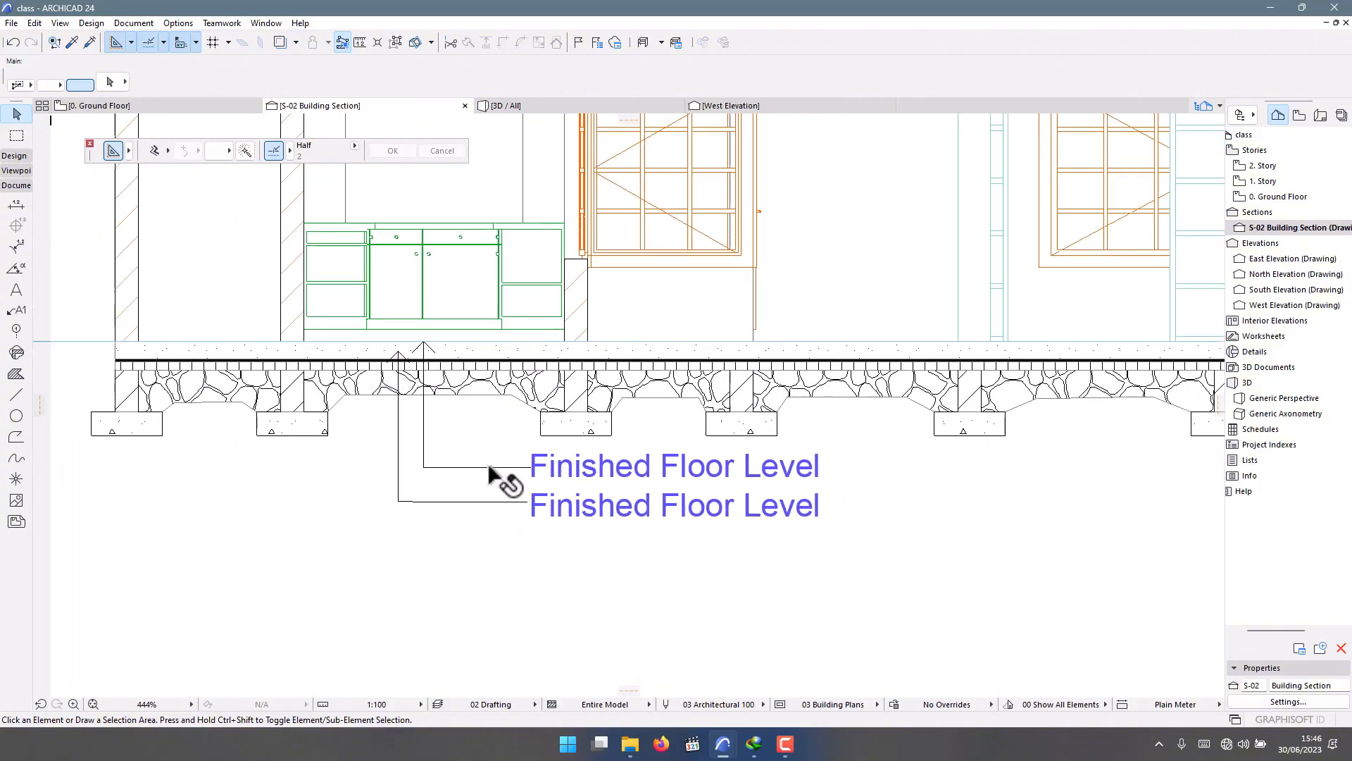
scroll(399, 484, "up", 2)
scroll(417, 426, "up", 1)
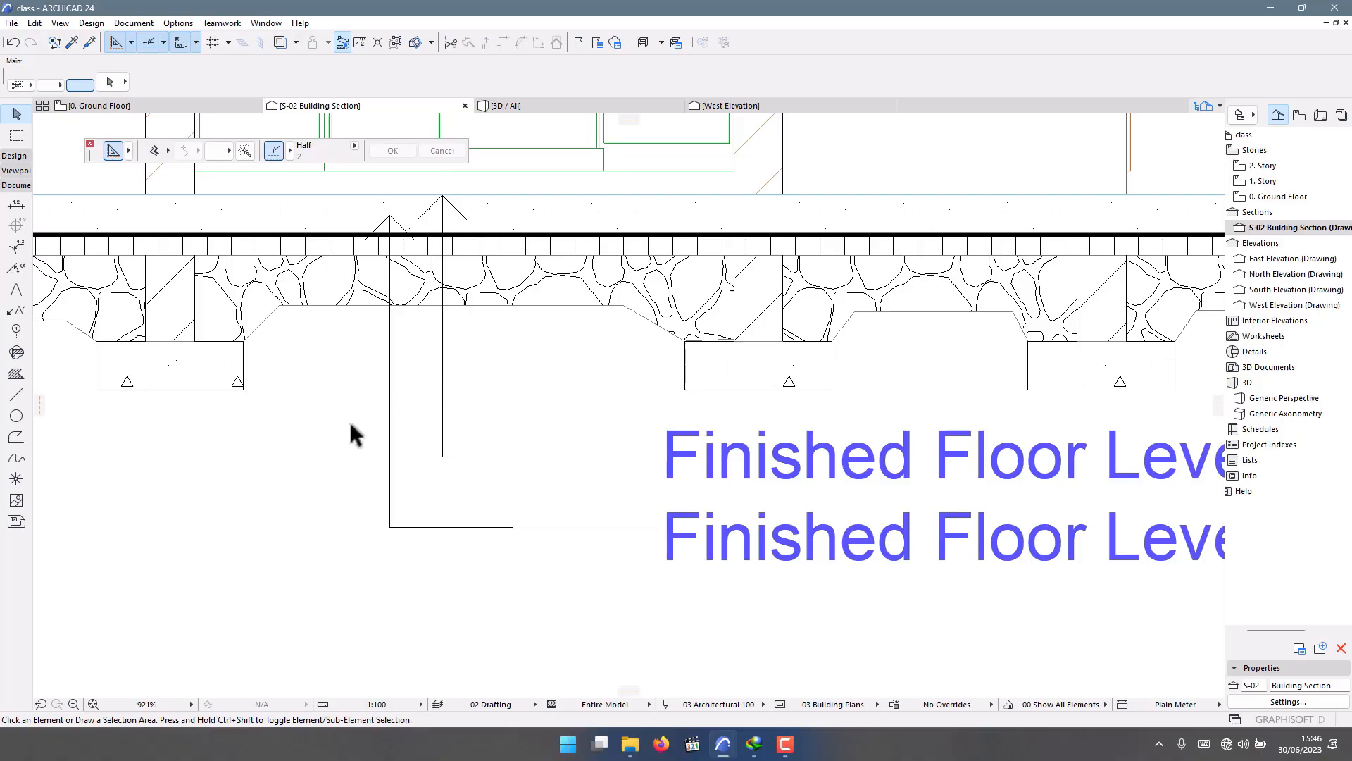
key("ctrl+z")
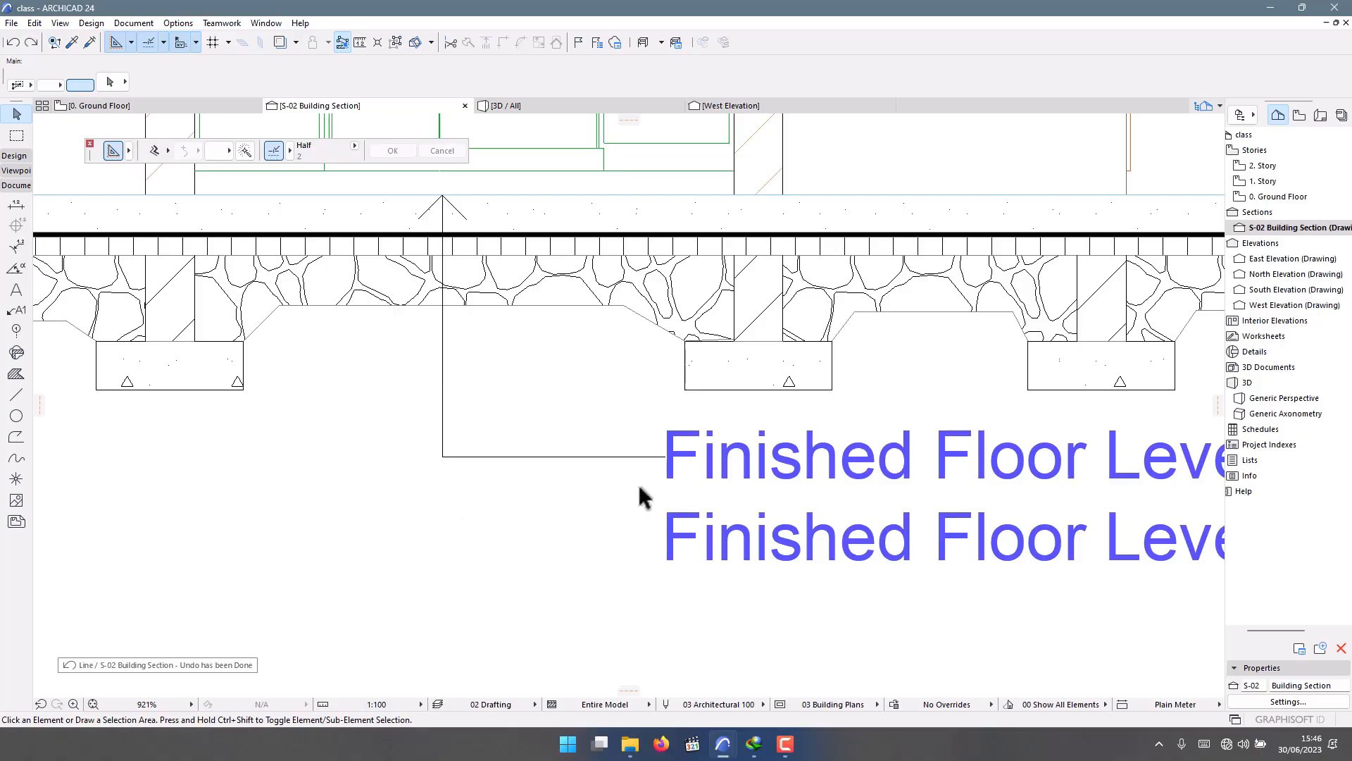
Draw a 45° diagonal guide line from the first leader's corner down and to the left with the Line tool.
scroll(638, 491, "down", 4)
left_click(17, 396)
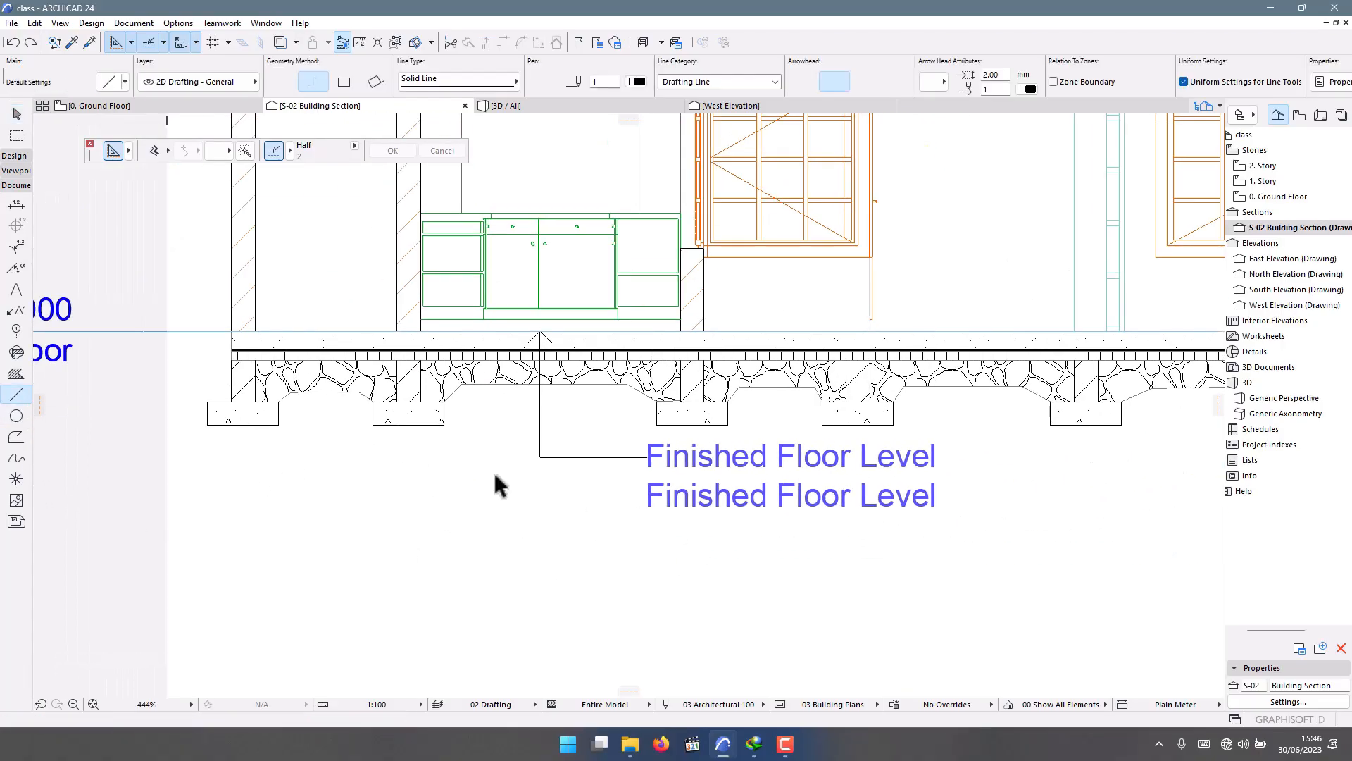
scroll(493, 470, "up", 3)
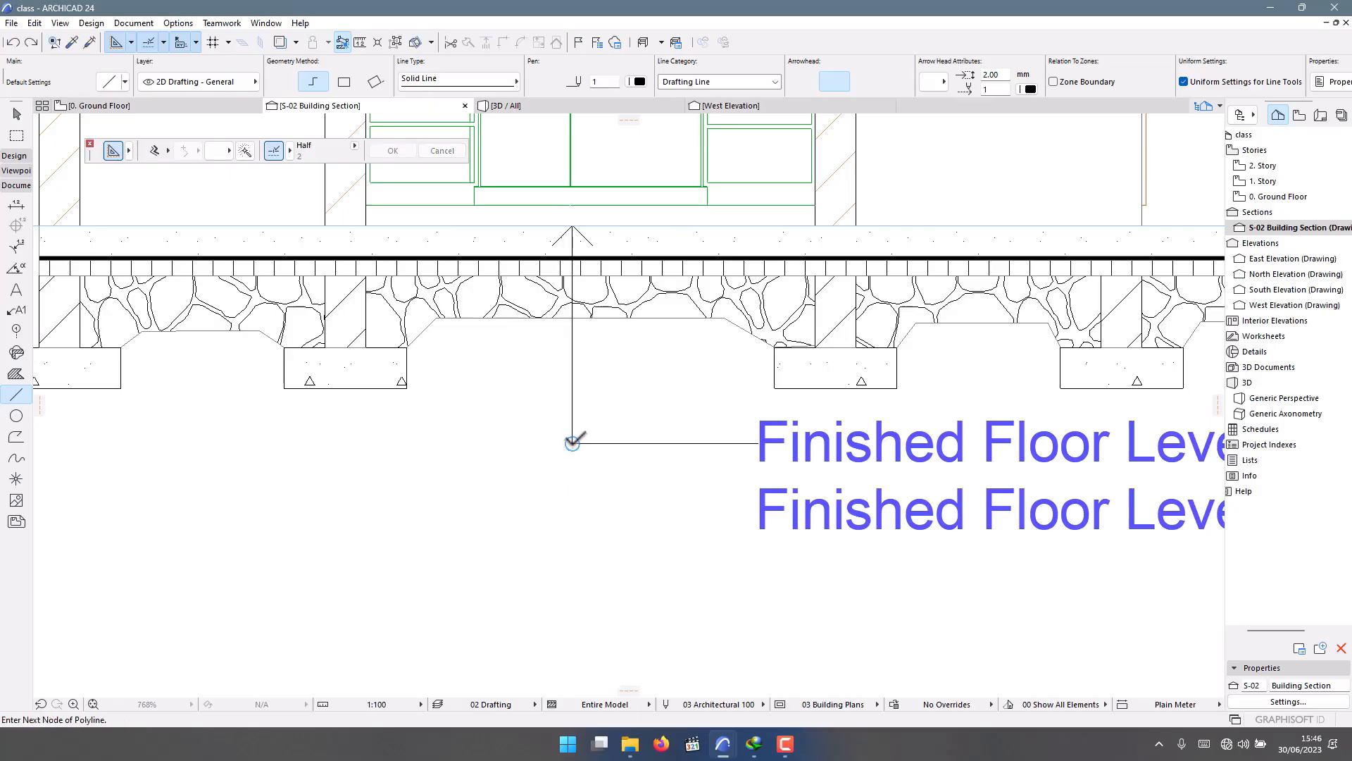
left_click(572, 442)
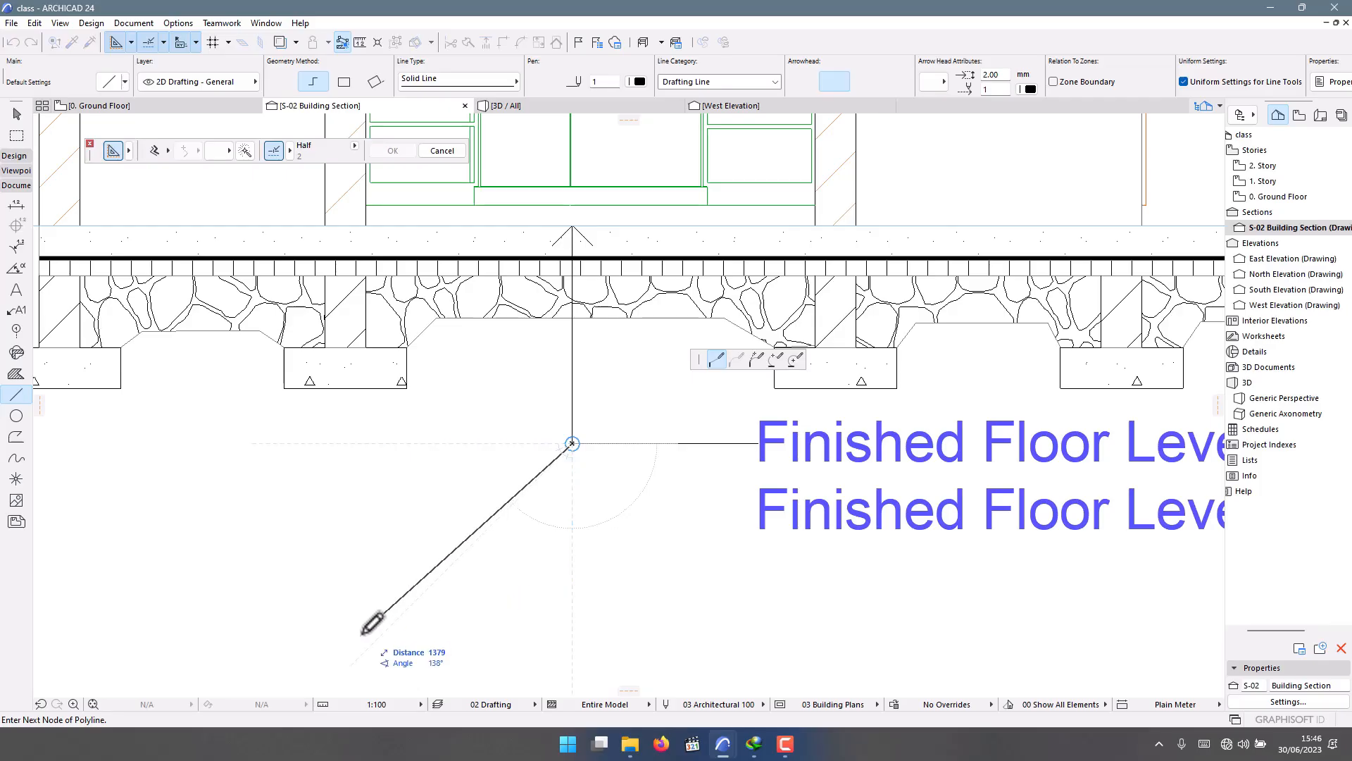
left_click(344, 670)
left_click(352, 663)
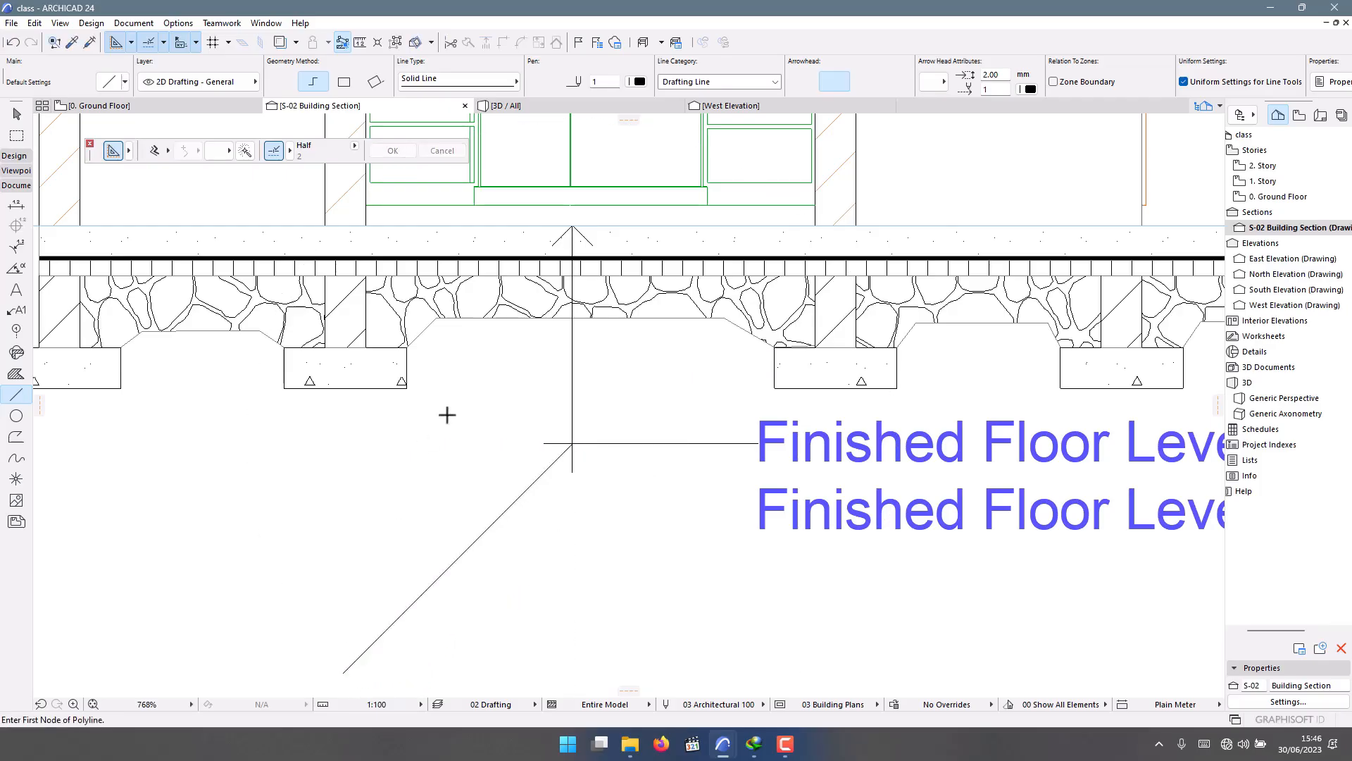
scroll(446, 413, "down", 3)
scroll(412, 333, "up", 5)
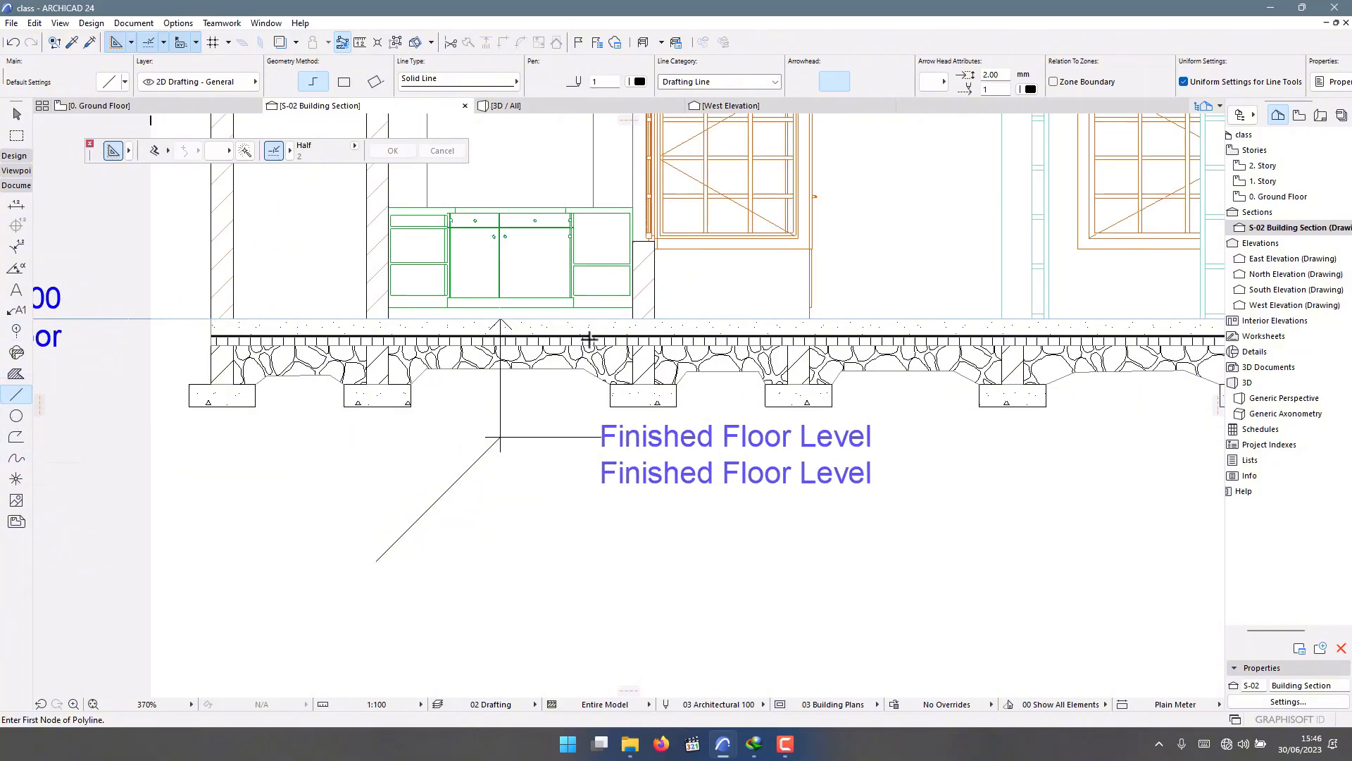
Draw a second arrowed leader from inside the floor slab straight down to the diagonal guide line and horizontally to the copied text.
left_click(401, 289)
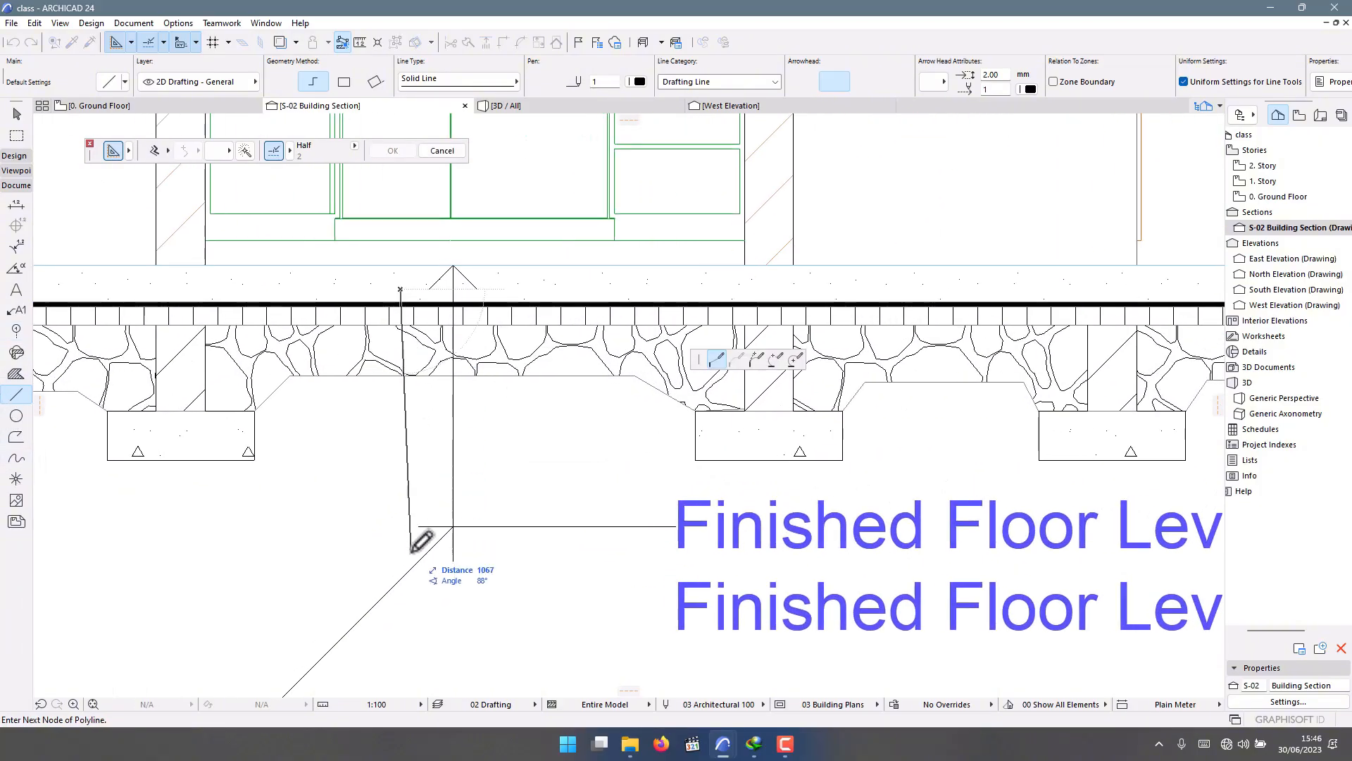
left_click(400, 579)
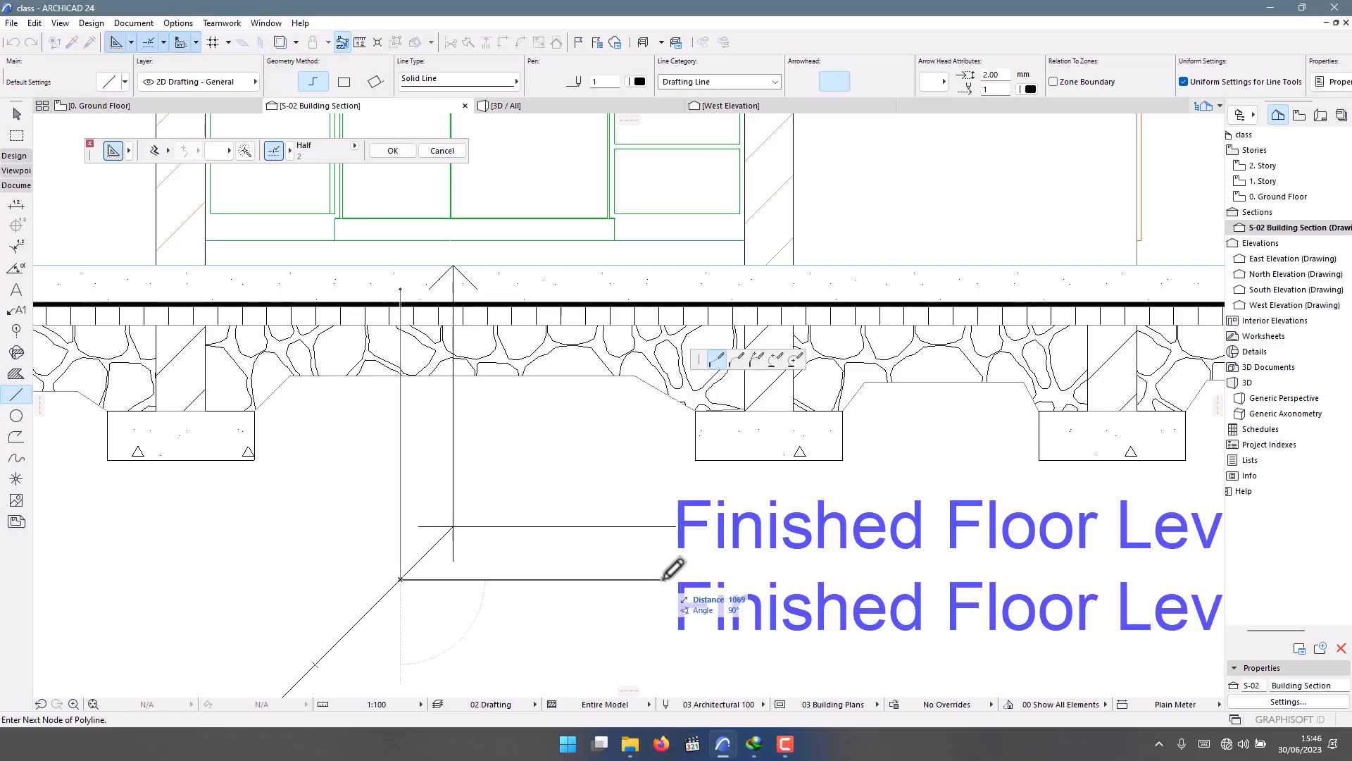
double_click(671, 579)
scroll(589, 499, "down", 3)
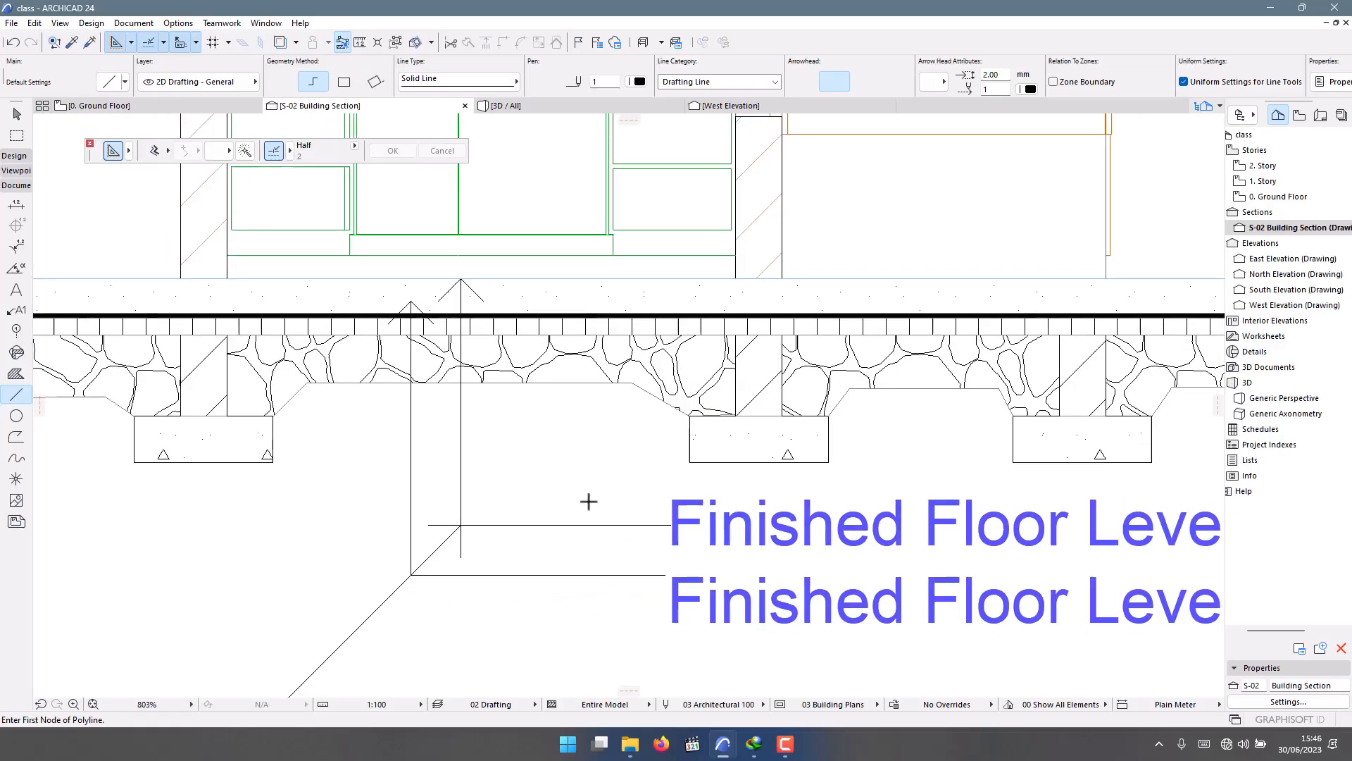
Move the copied "Finished Floor Level" text block up to the second leader's horizontal end and activate the Text tool.
key("Escape")
scroll(673, 574, "up", 2)
left_click(674, 560)
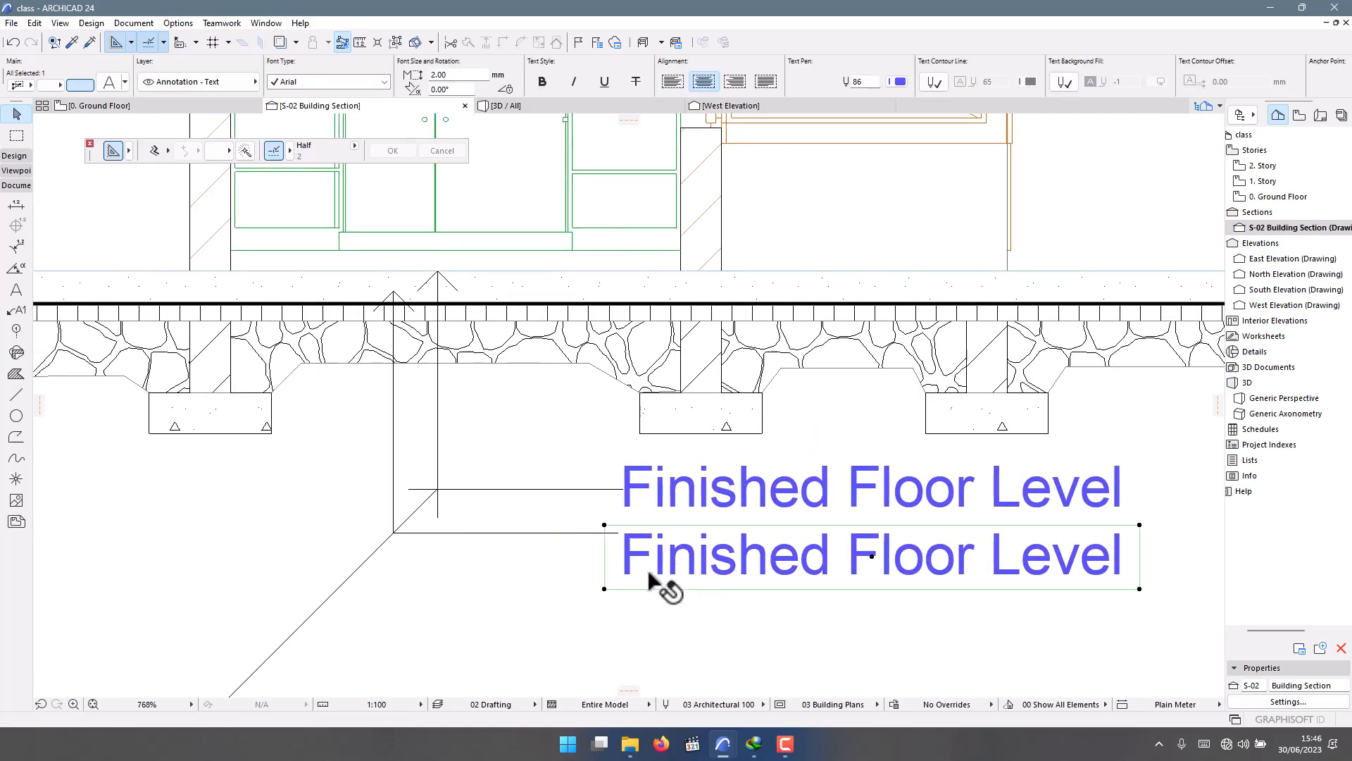
left_click_drag(634, 552, 679, 546)
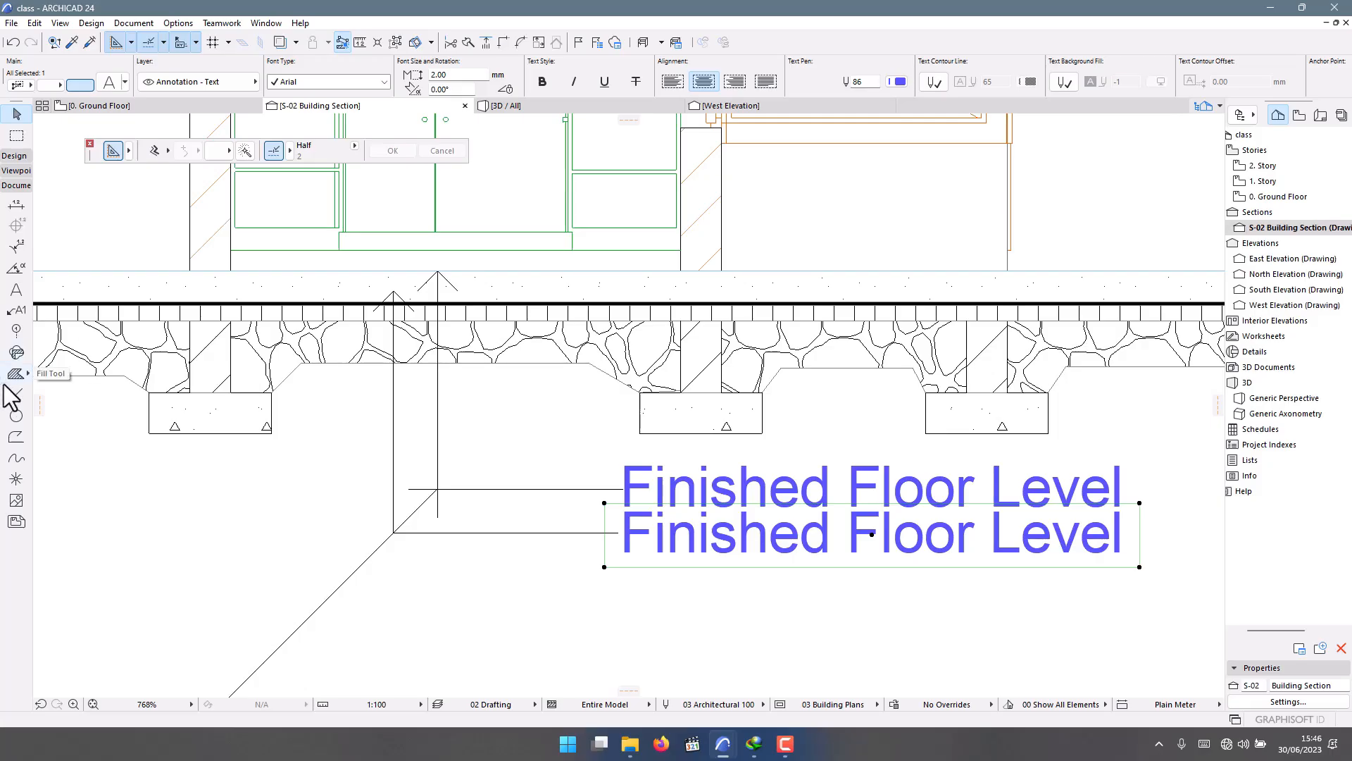
left_click(16, 290)
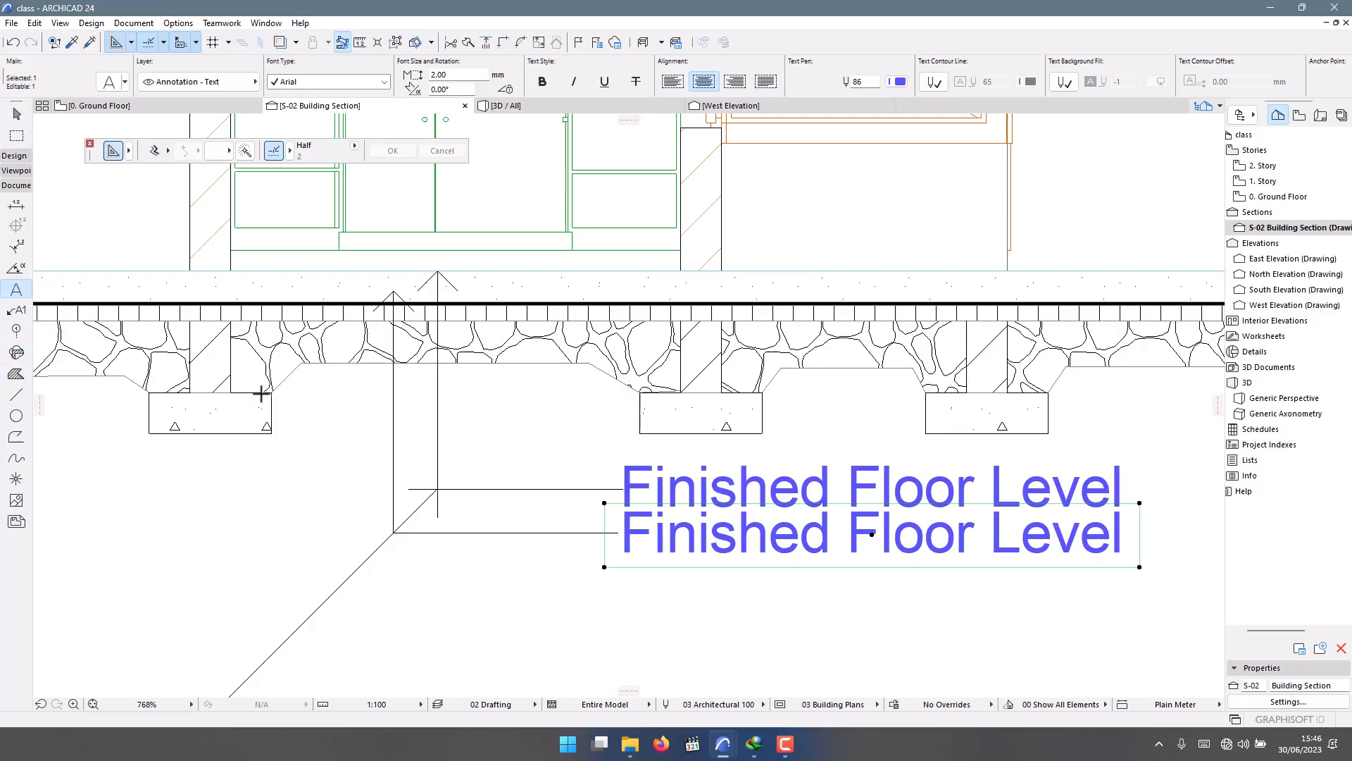
Replace the copied label's text at the second leader with "Concrete Slab to S.E Detail".
left_click(854, 531)
left_click_drag(1127, 526, 597, 534)
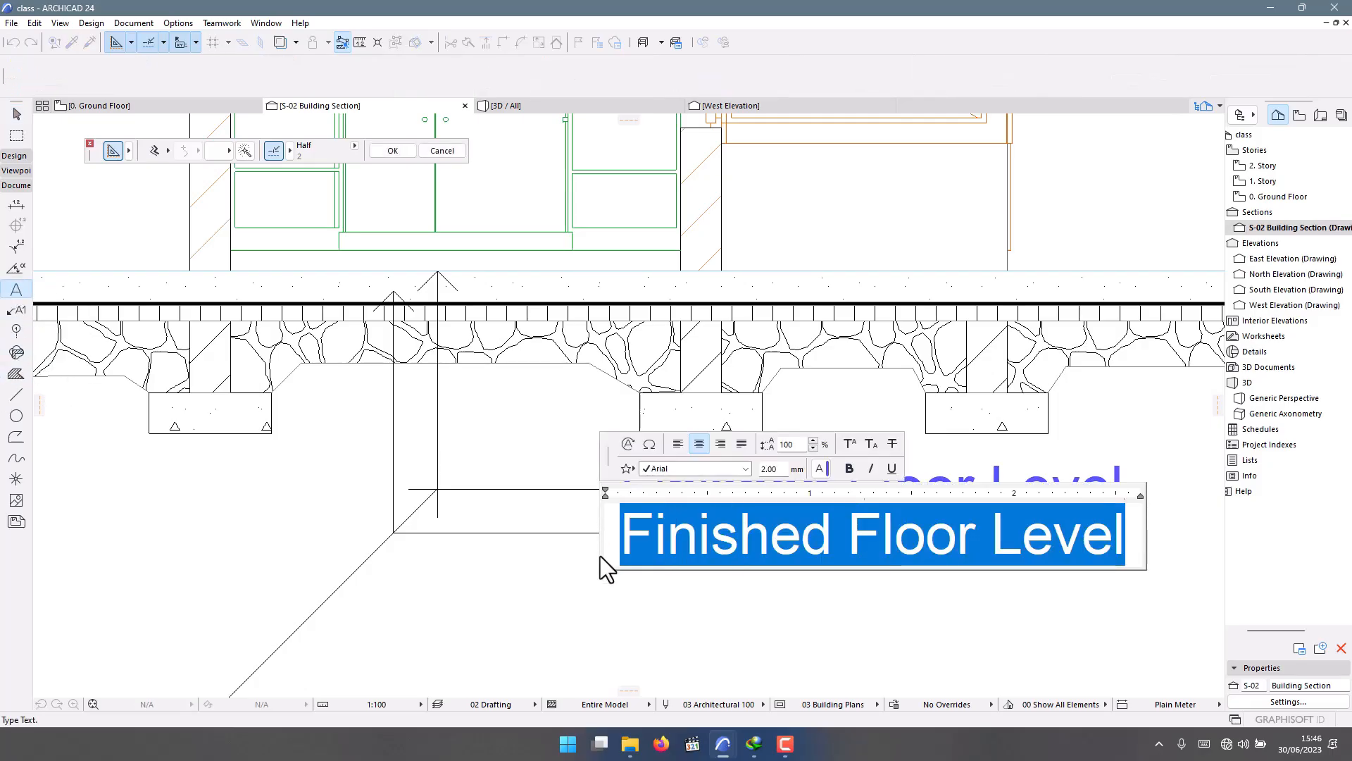
type("Sl")
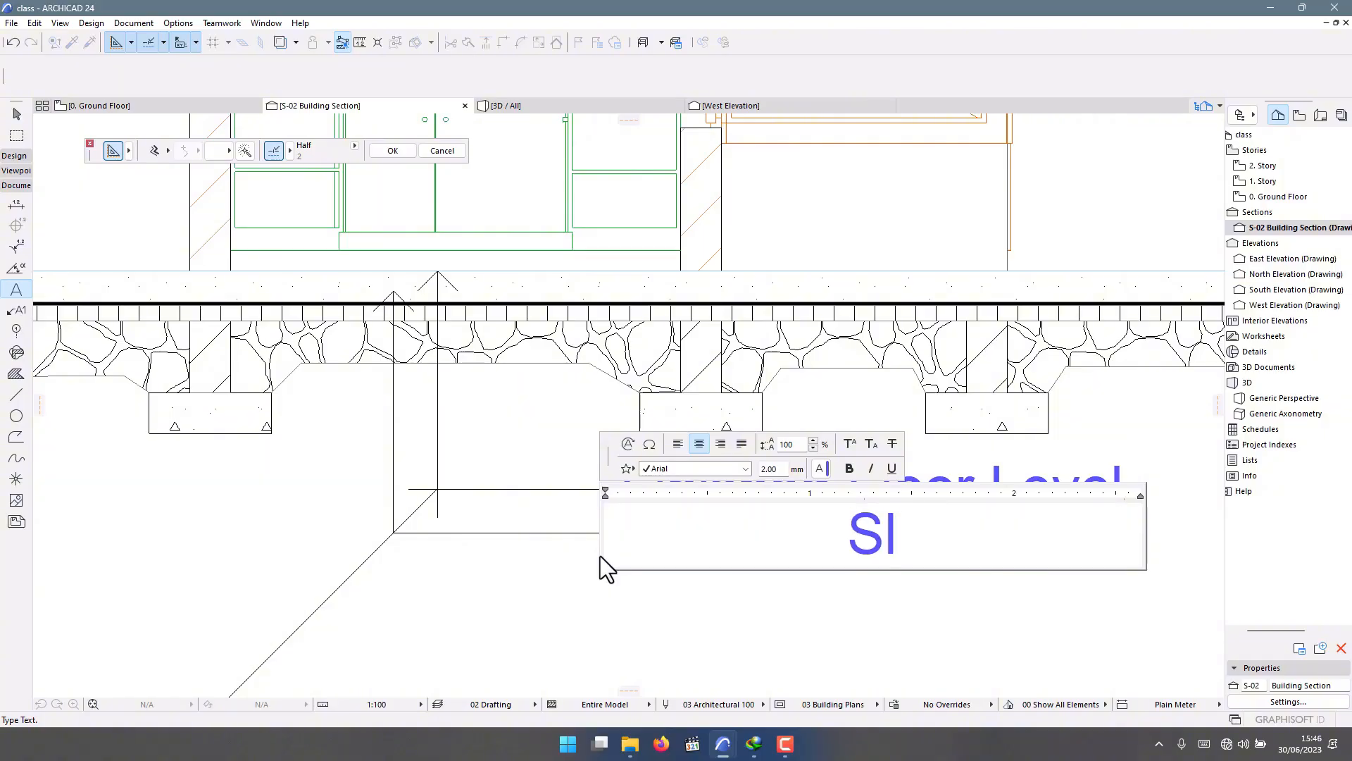
key("BackSpace")
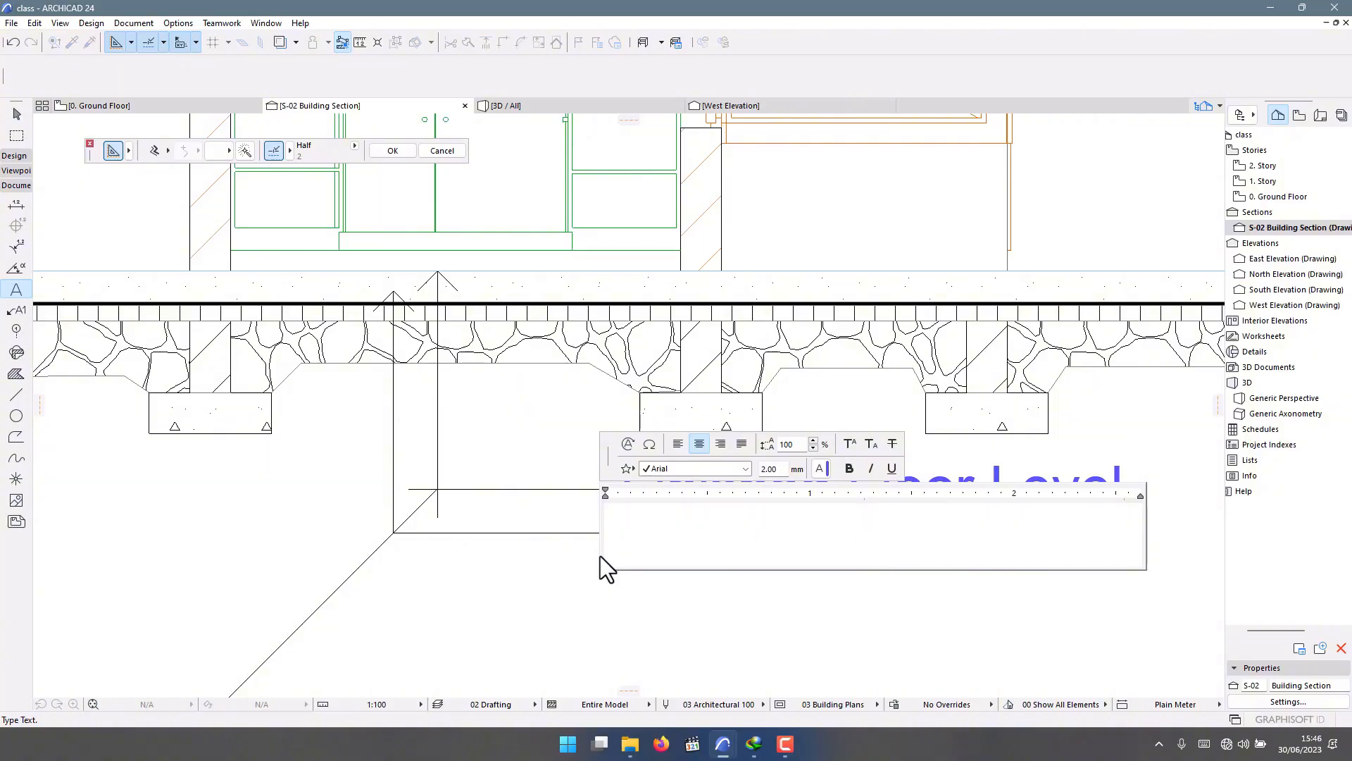
type("Con")
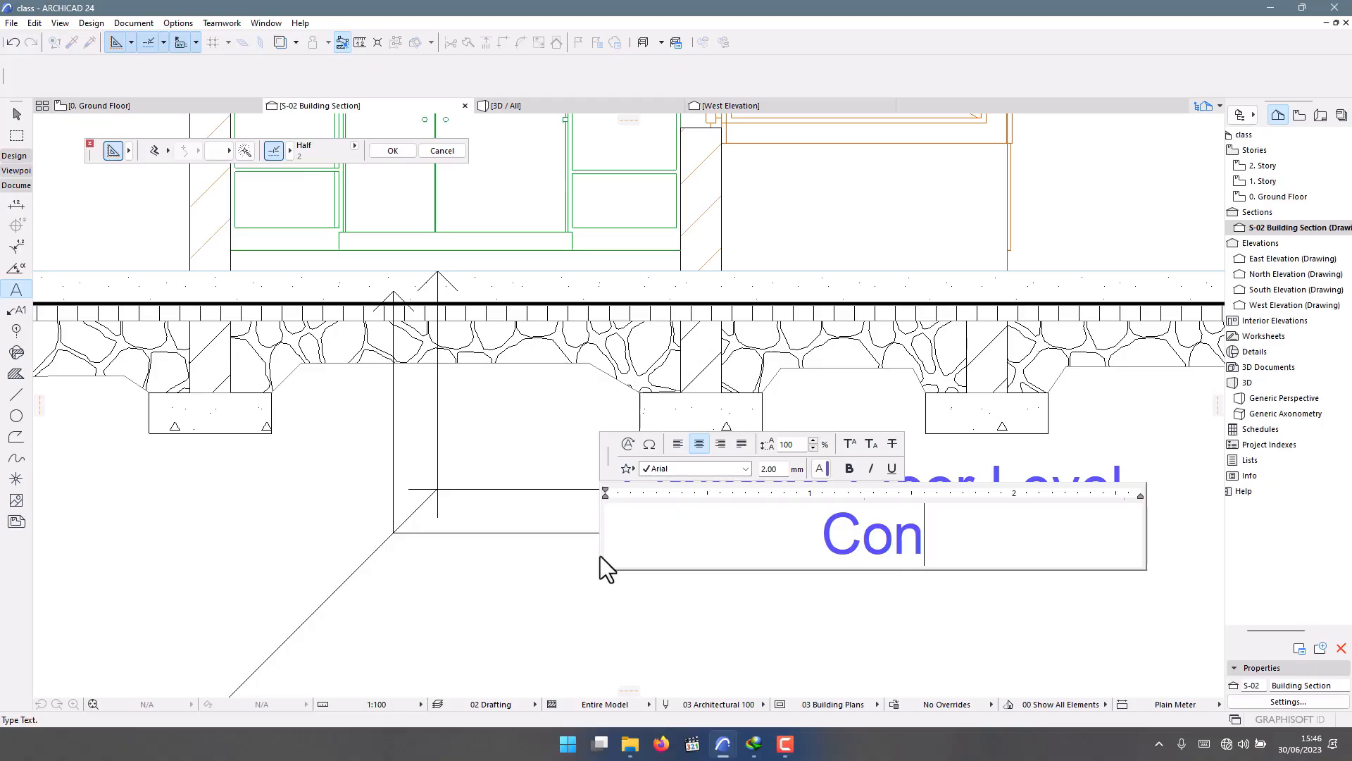
type("crete Slab")
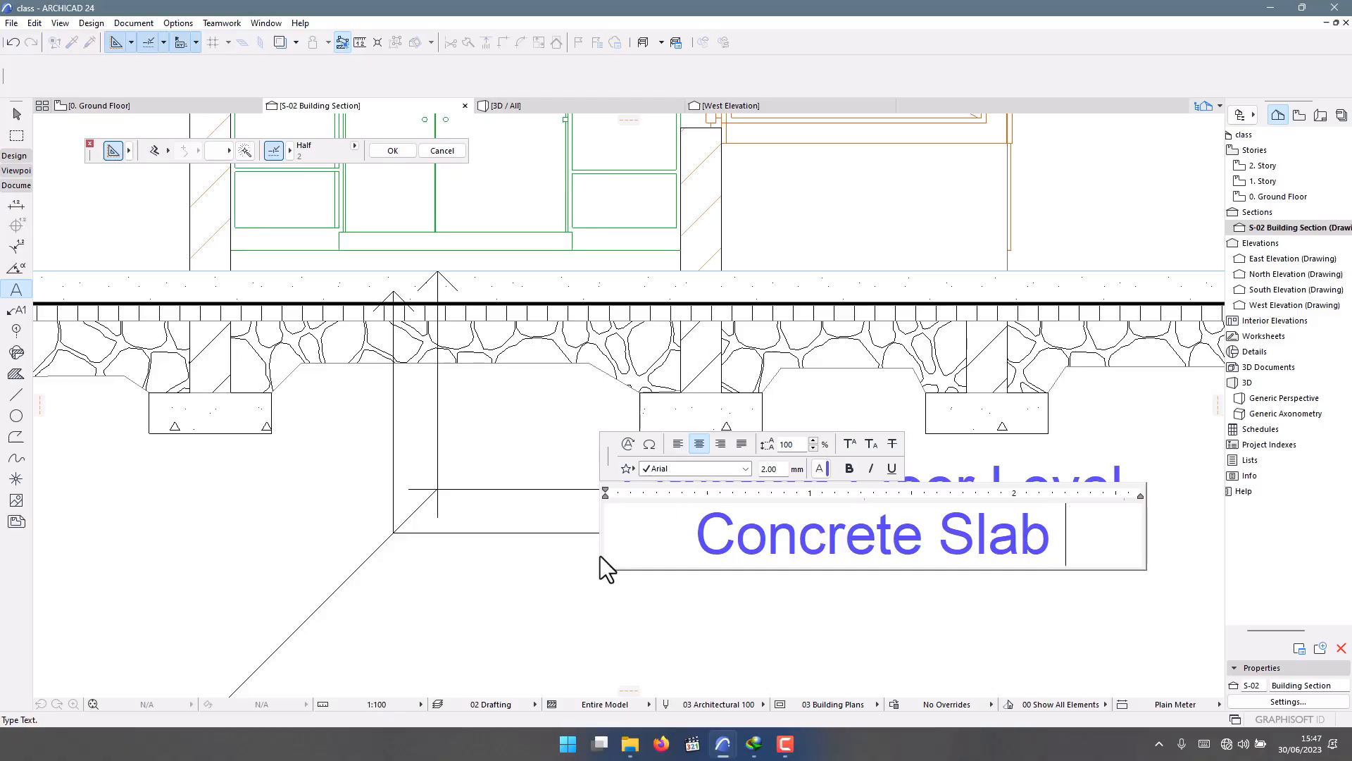
type(" to S.E")
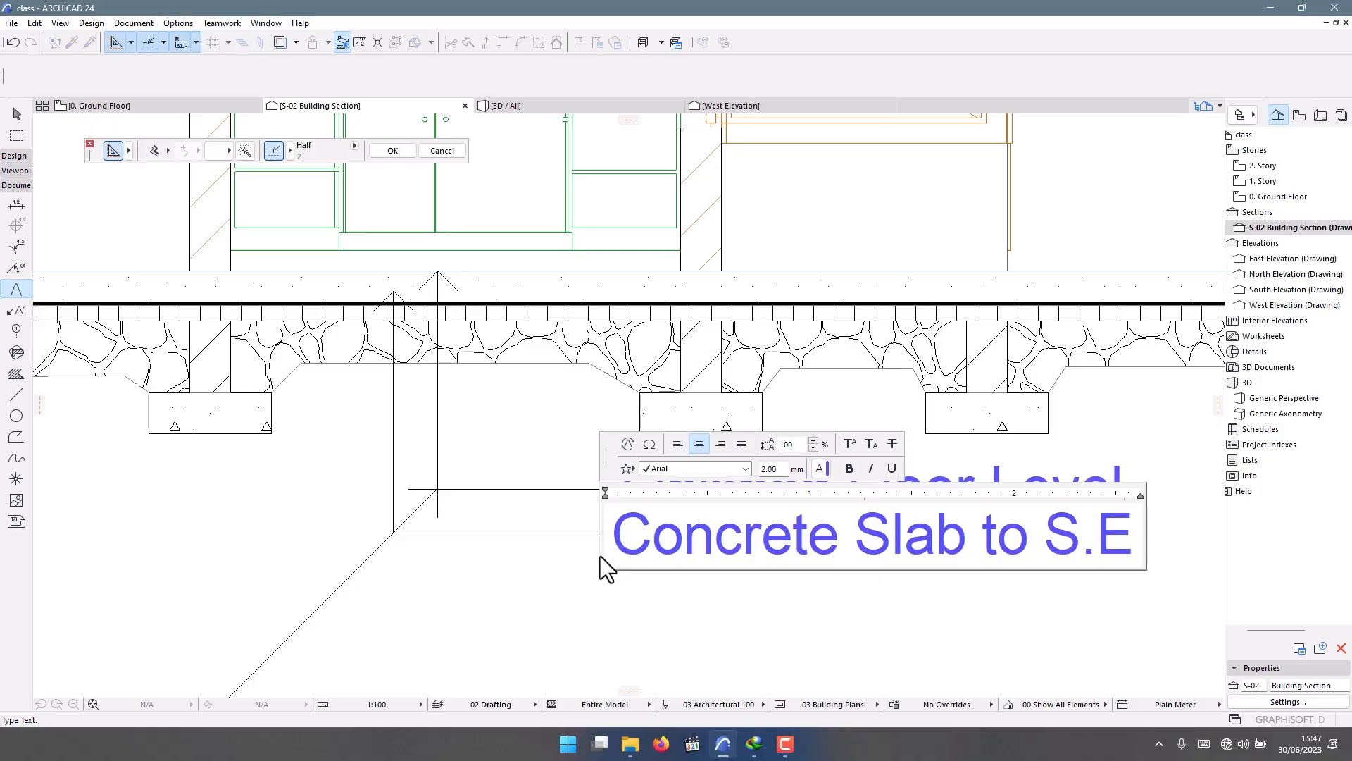
key("Return")
type("Detail")
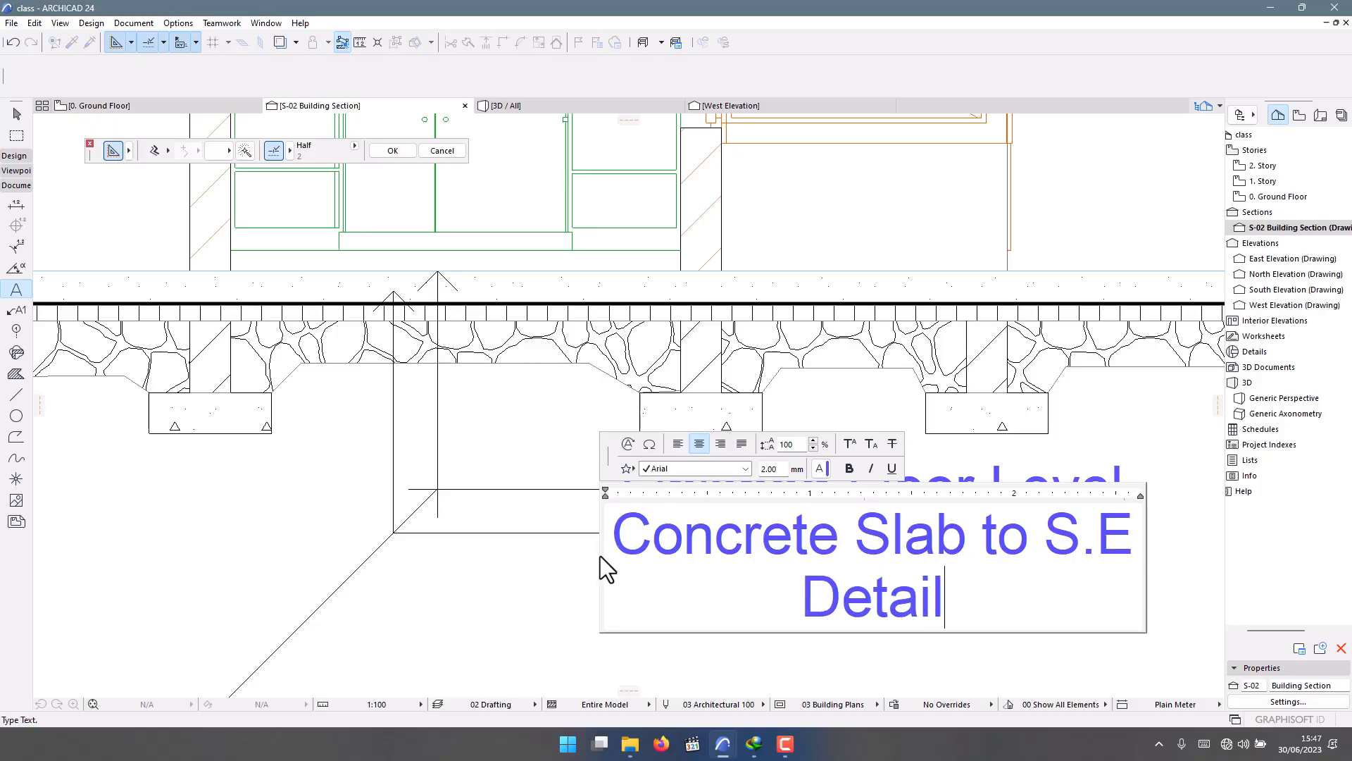
left_click(591, 623)
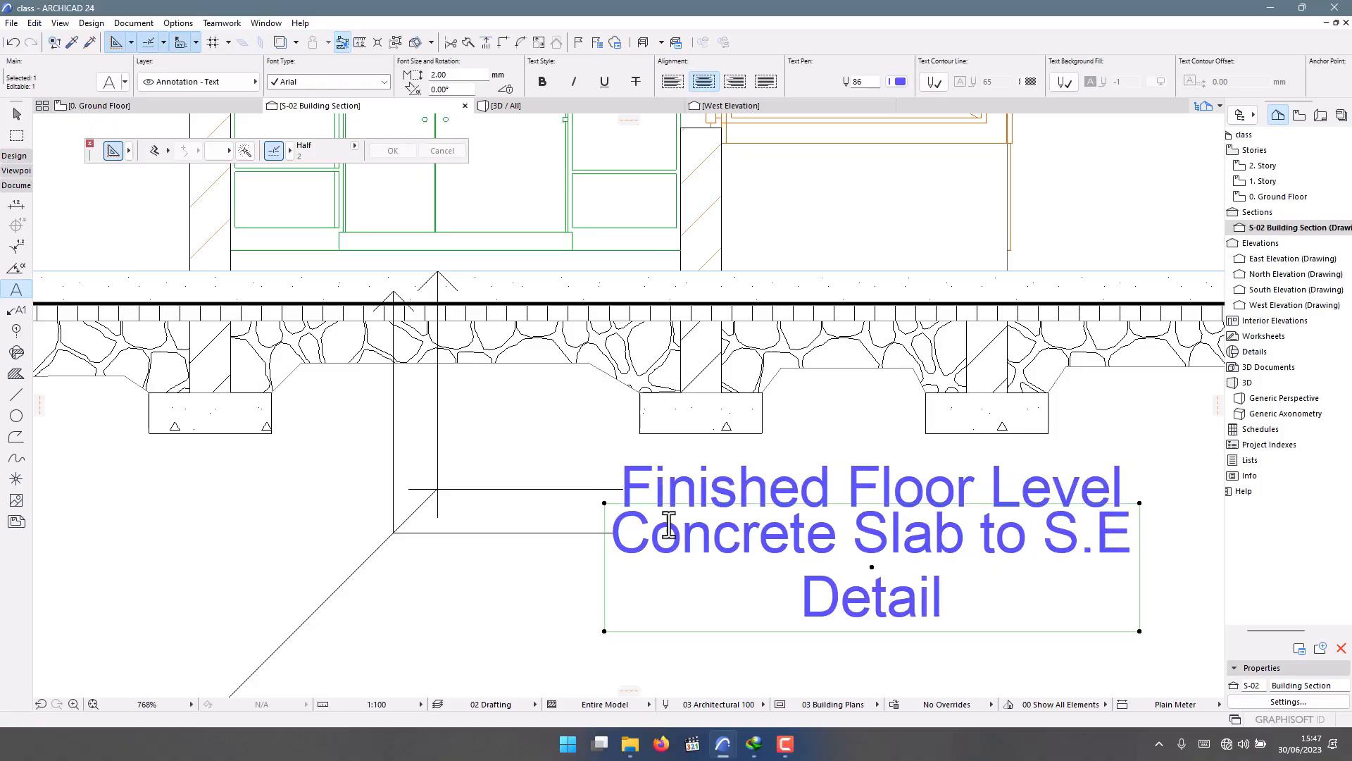
Widen the "Concrete Slab to S.E Detail" text block so the label fits on a single line.
scroll(666, 525, "down", 3)
left_click(17, 113)
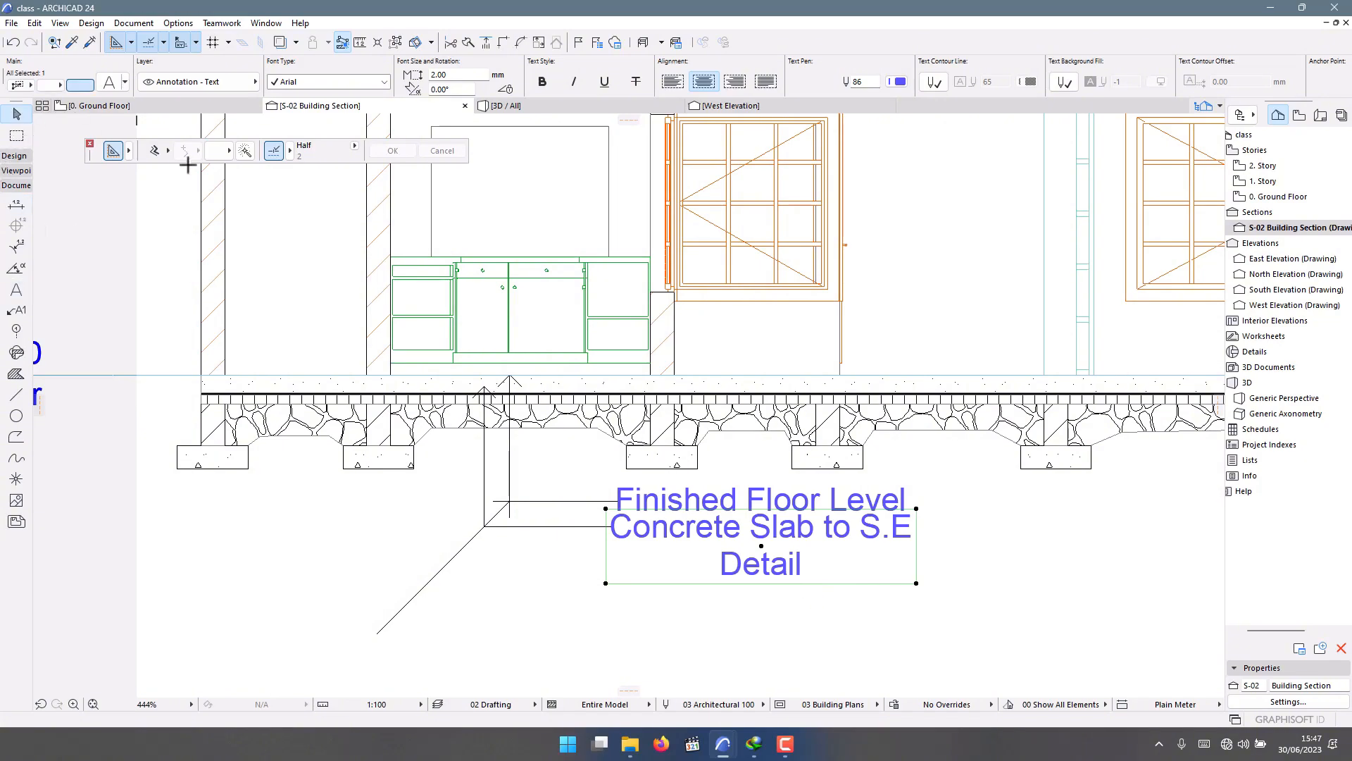
left_click_drag(916, 584, 1037, 545)
key("Escape")
scroll(559, 537, "up", 5)
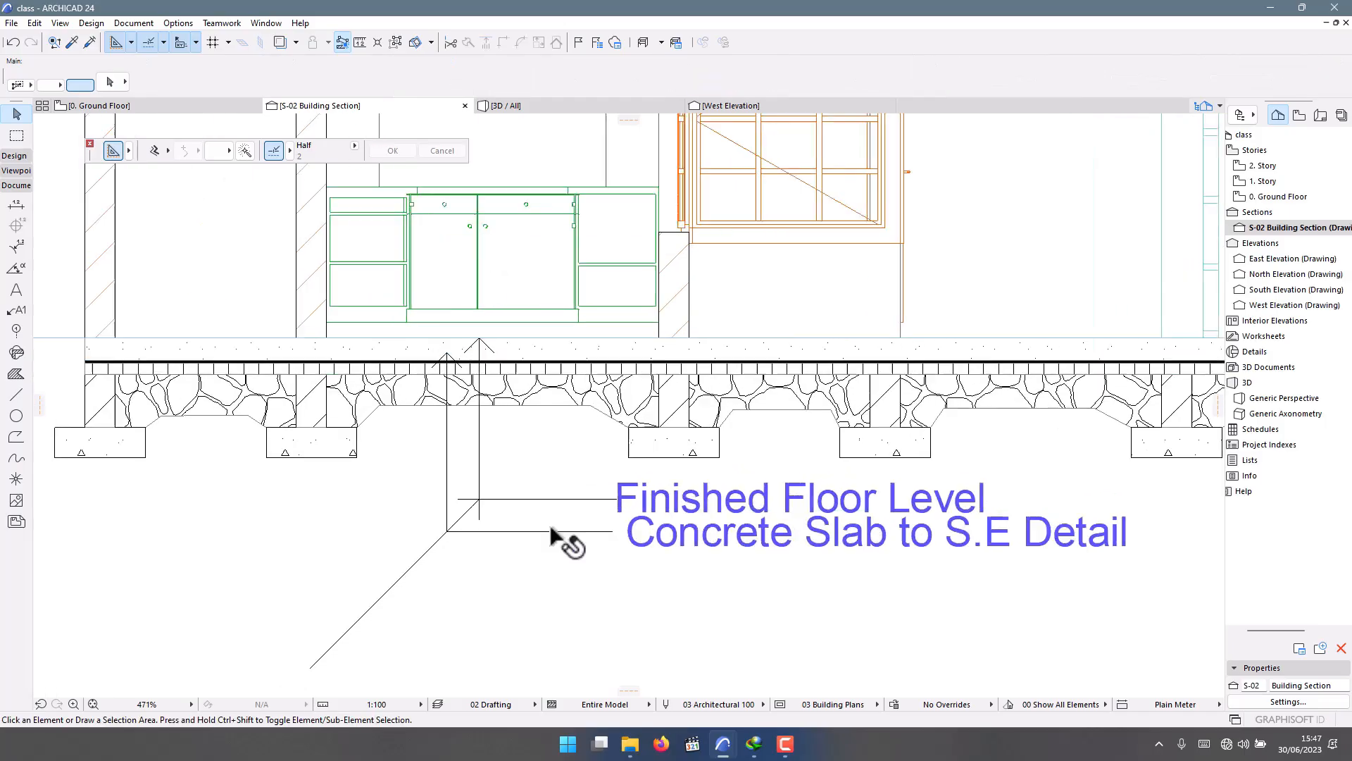
Move the "Concrete Slab to S.E Detail" label back against the end of the second leader.
left_click(637, 586)
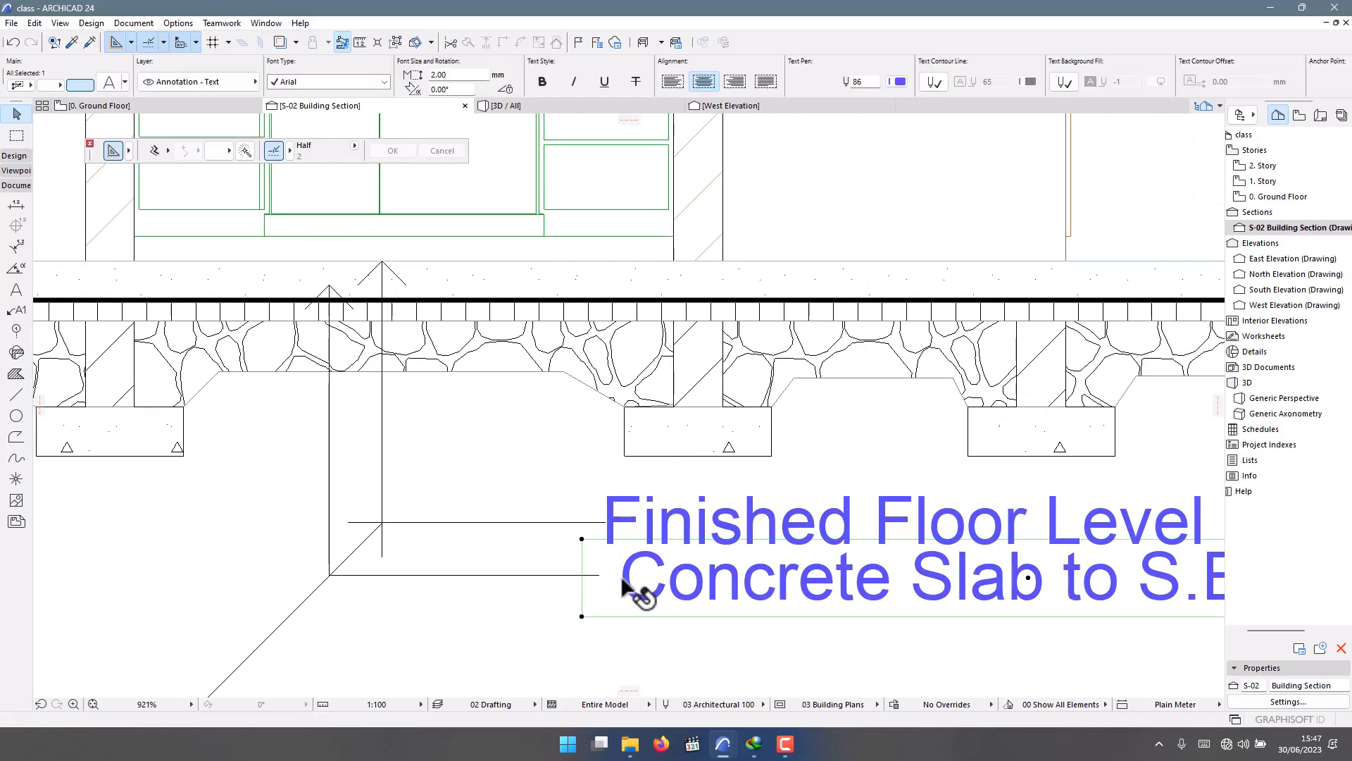
left_click(626, 584)
left_click(604, 576)
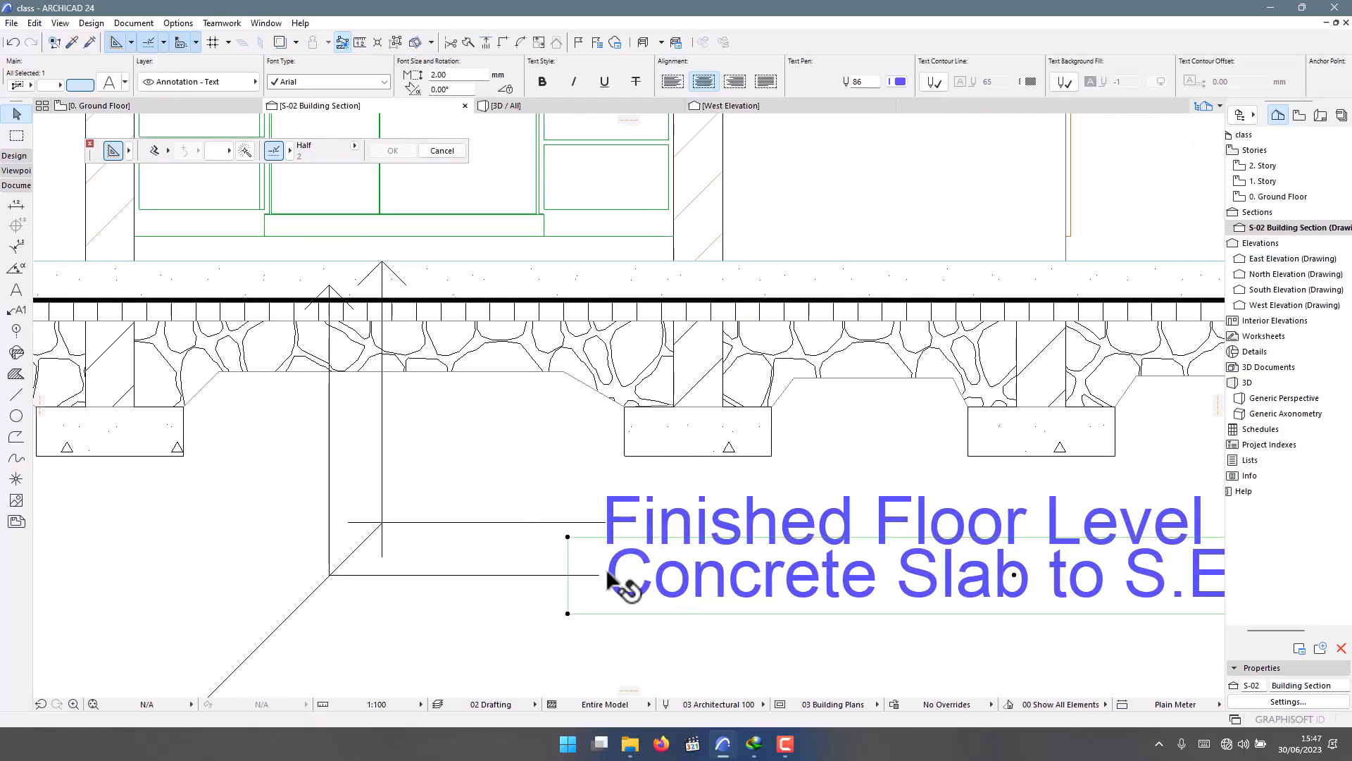
key("Escape")
Draw a third arrowed leader from the thick black line about 1290 mm down to the diagonal guide and horizontally to the labels.
scroll(615, 597, "down", 6)
scroll(374, 531, "up", 3)
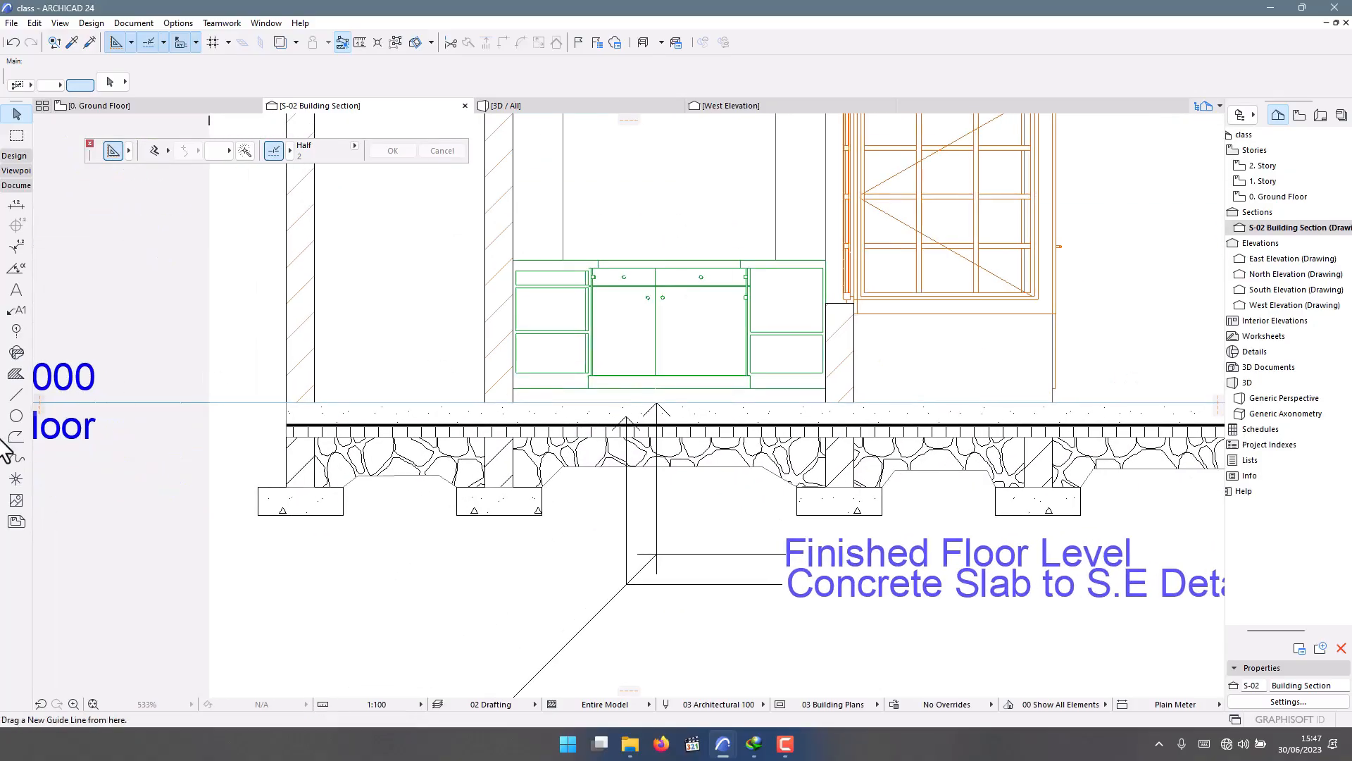
left_click(16, 395)
scroll(620, 437, "up", 3)
scroll(634, 440, "up", 6)
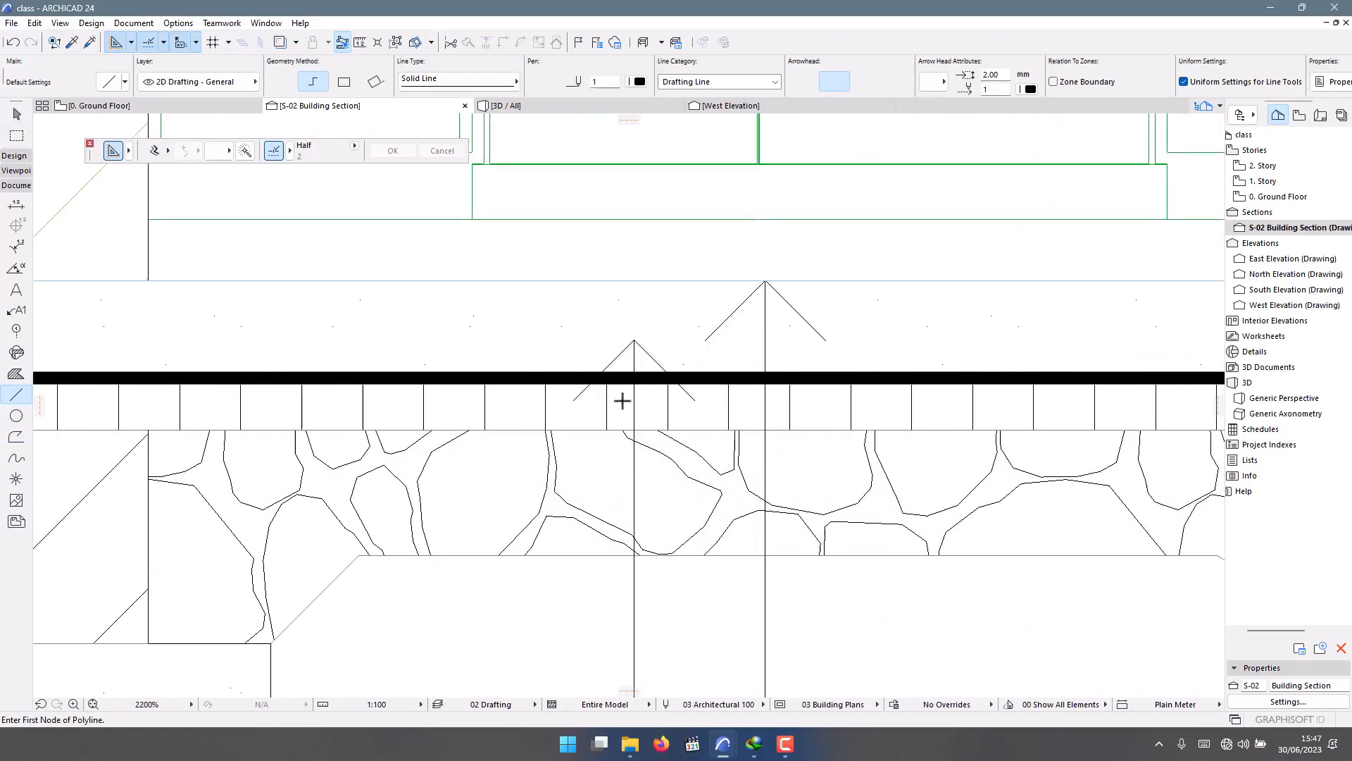
scroll(495, 384, "down", 5)
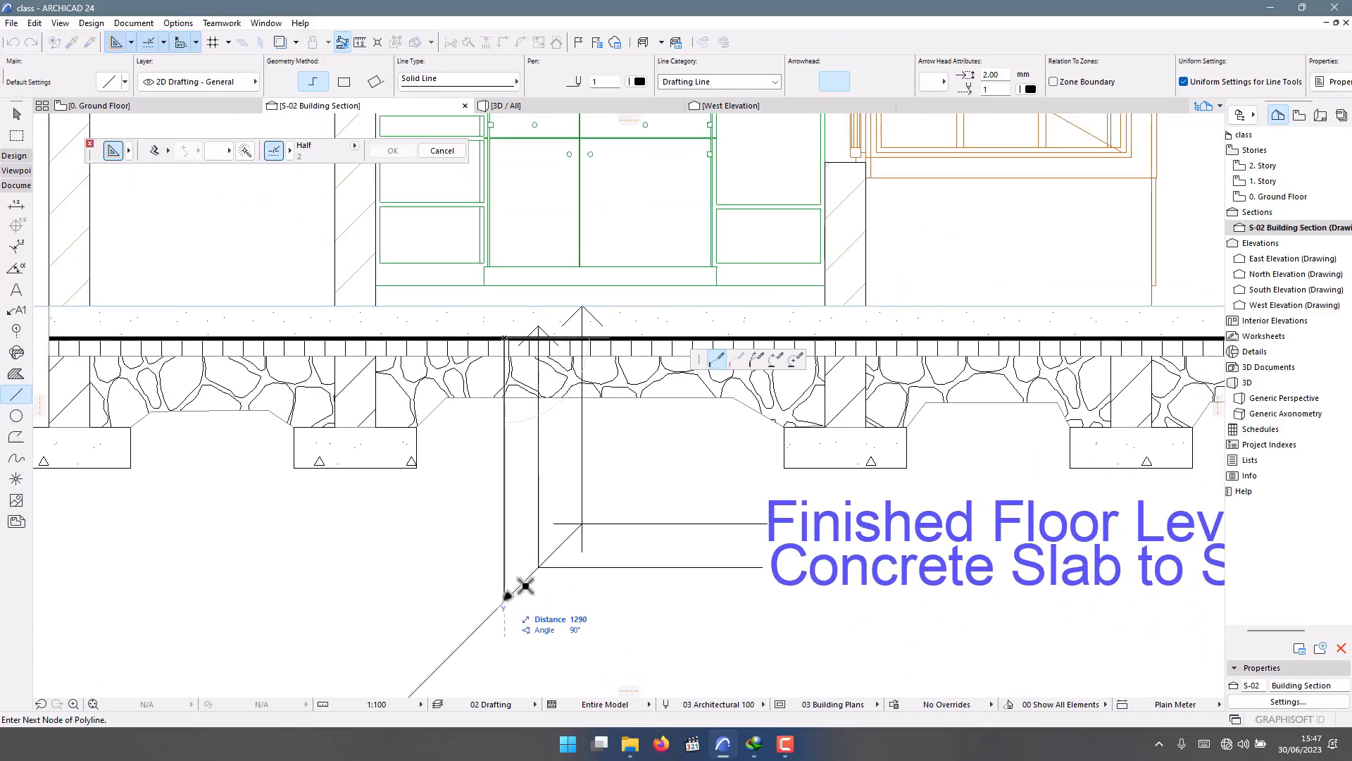
left_click(506, 598)
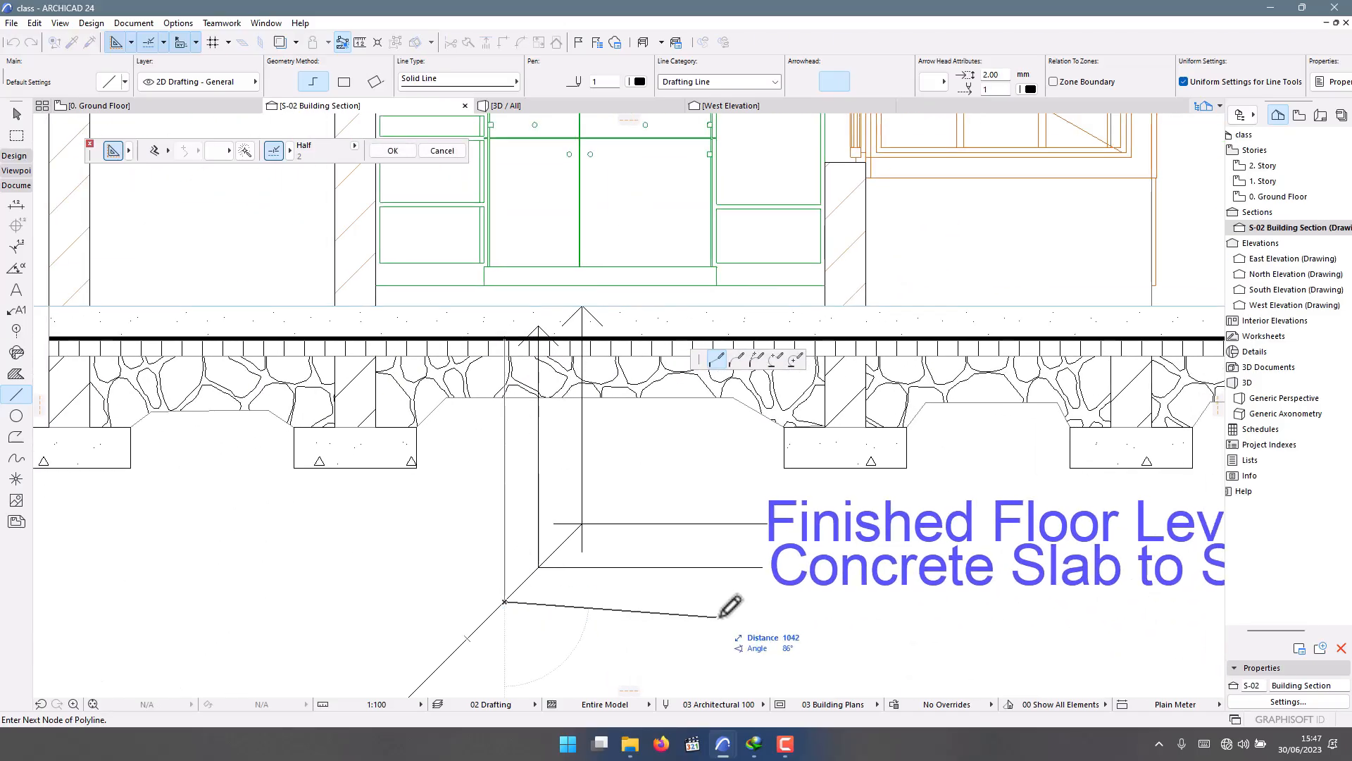
double_click(762, 601)
Copy the "Concrete Slab to S.E Detail" label down to the end of the third leader.
scroll(757, 613, "down", 3)
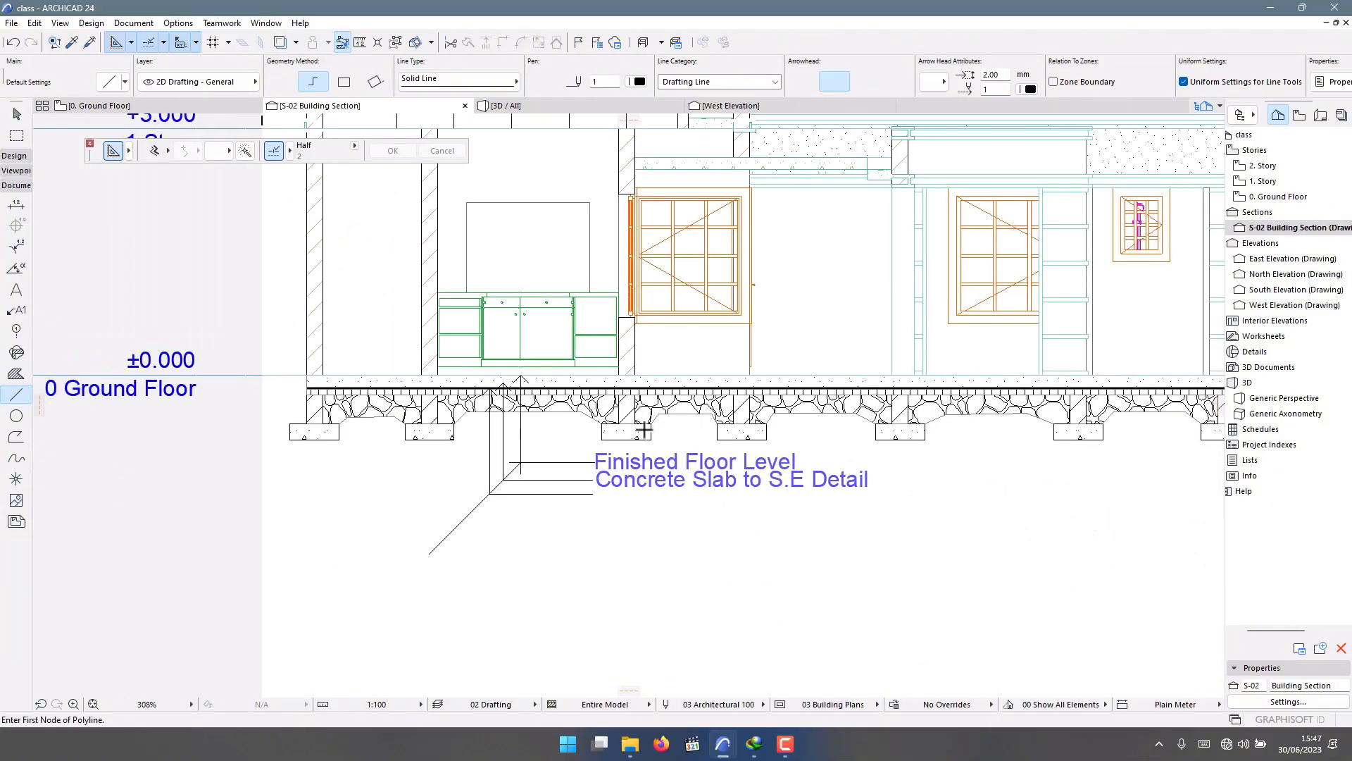
scroll(556, 545, "up", 3)
scroll(567, 487, "up", 3)
left_click(624, 485, "shift")
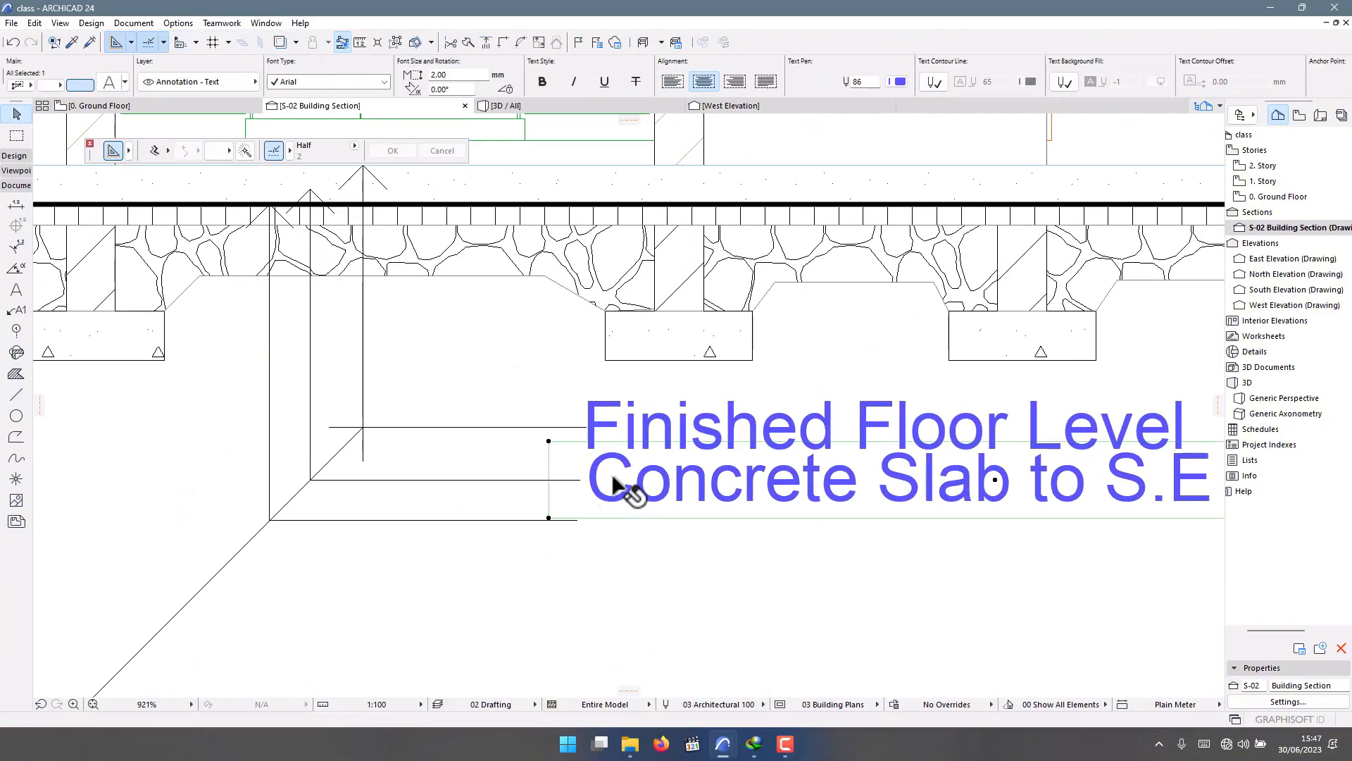
left_click_drag(590, 477, 598, 520)
Delete the third leader beside the copied label.
scroll(655, 554, "down", 3)
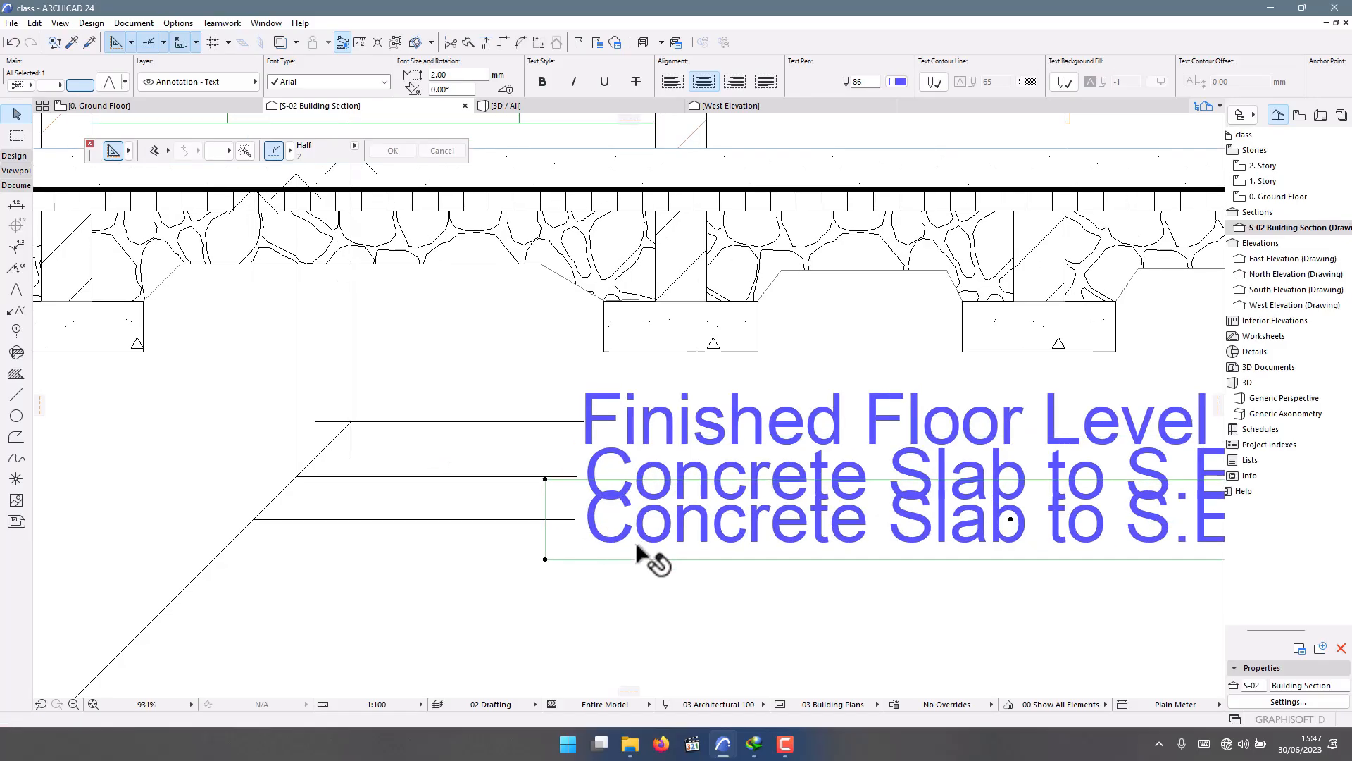
scroll(399, 427, "down", 1)
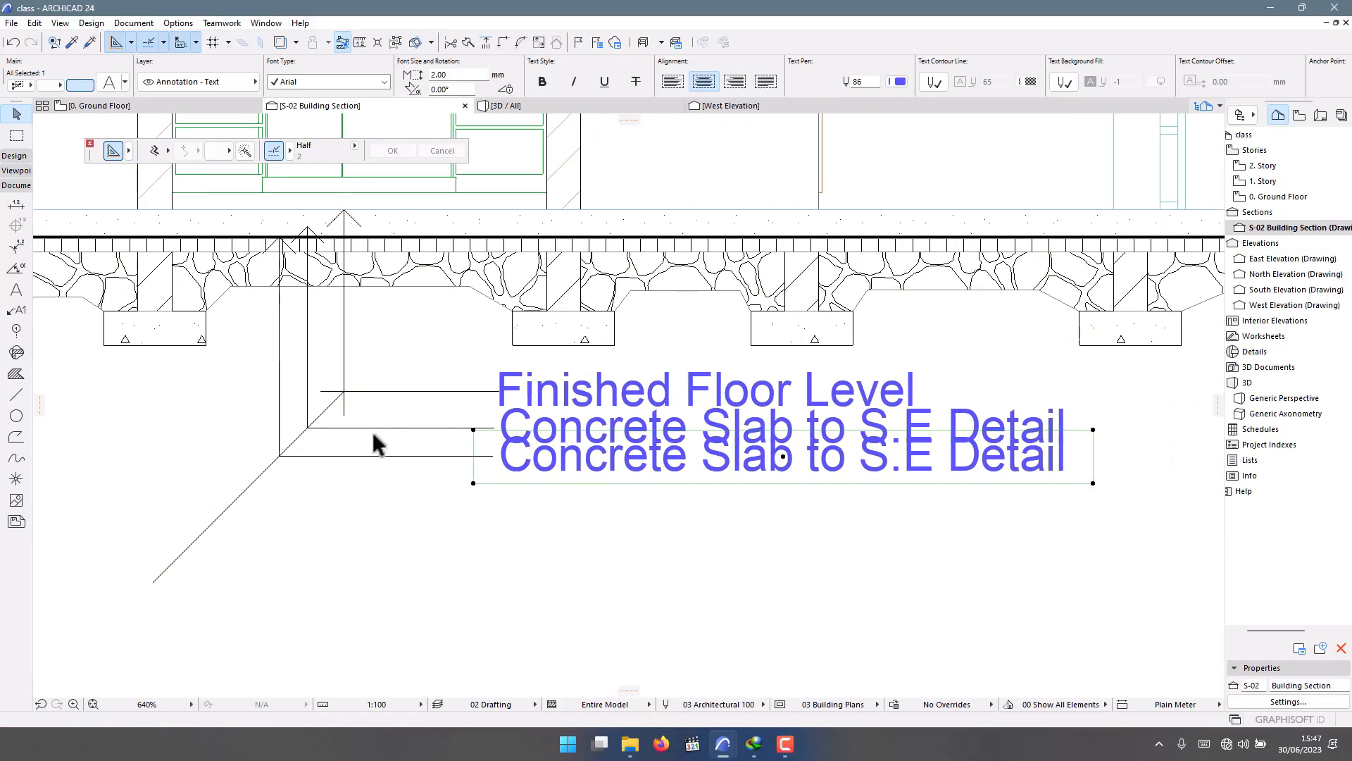
left_click(384, 456)
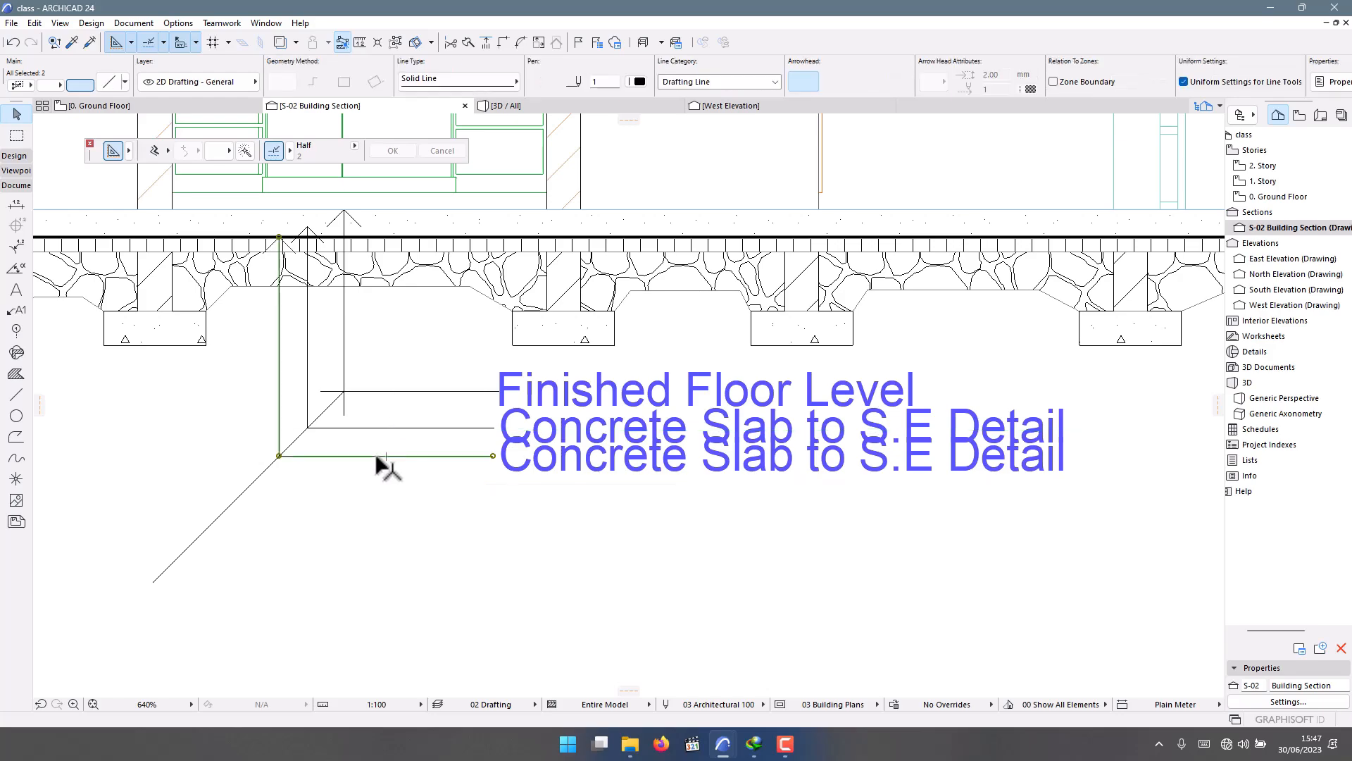
key("Delete")
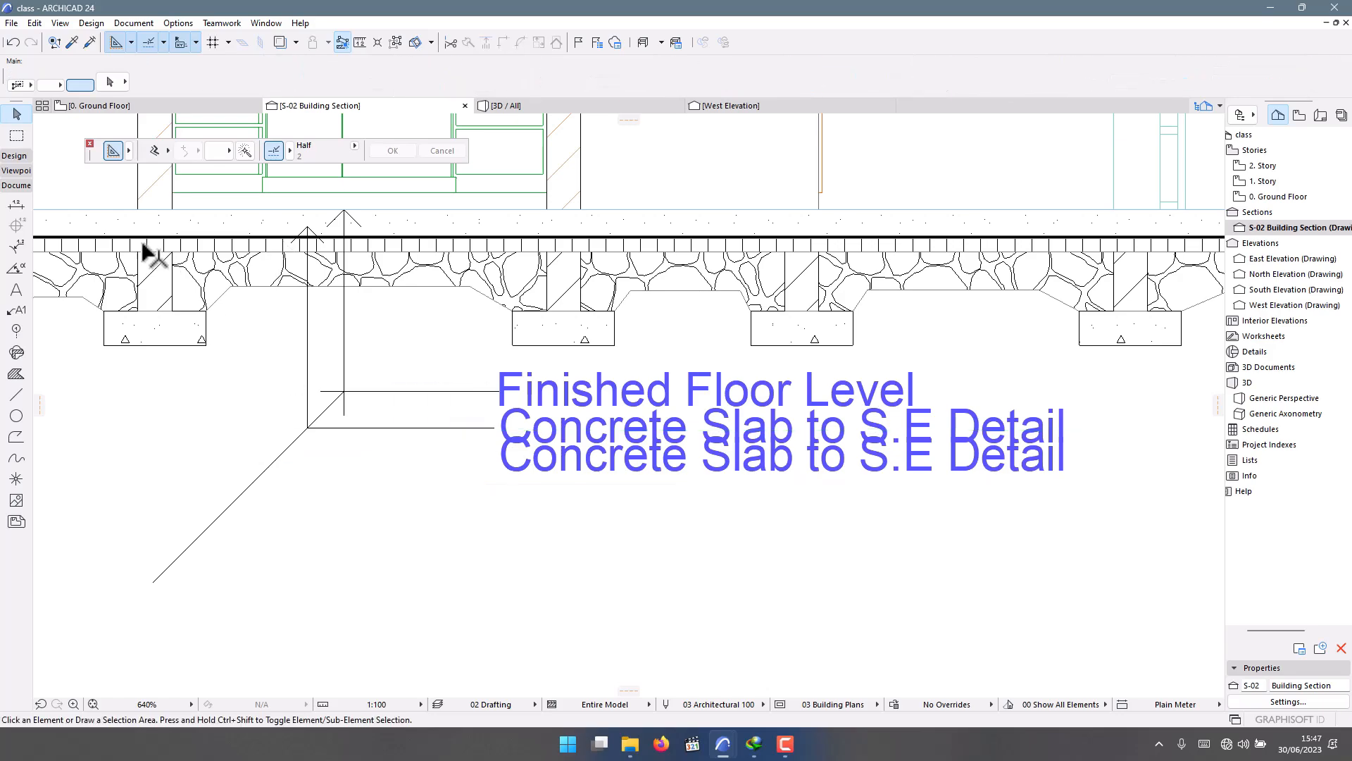
Redraw the third leader with wider spacing, about 1380 mm down from the thick black line to the diagonal guide and horizontally to the labels.
left_click(15, 394)
scroll(260, 244, "up", 1)
scroll(261, 244, "up", 1)
left_click(262, 236)
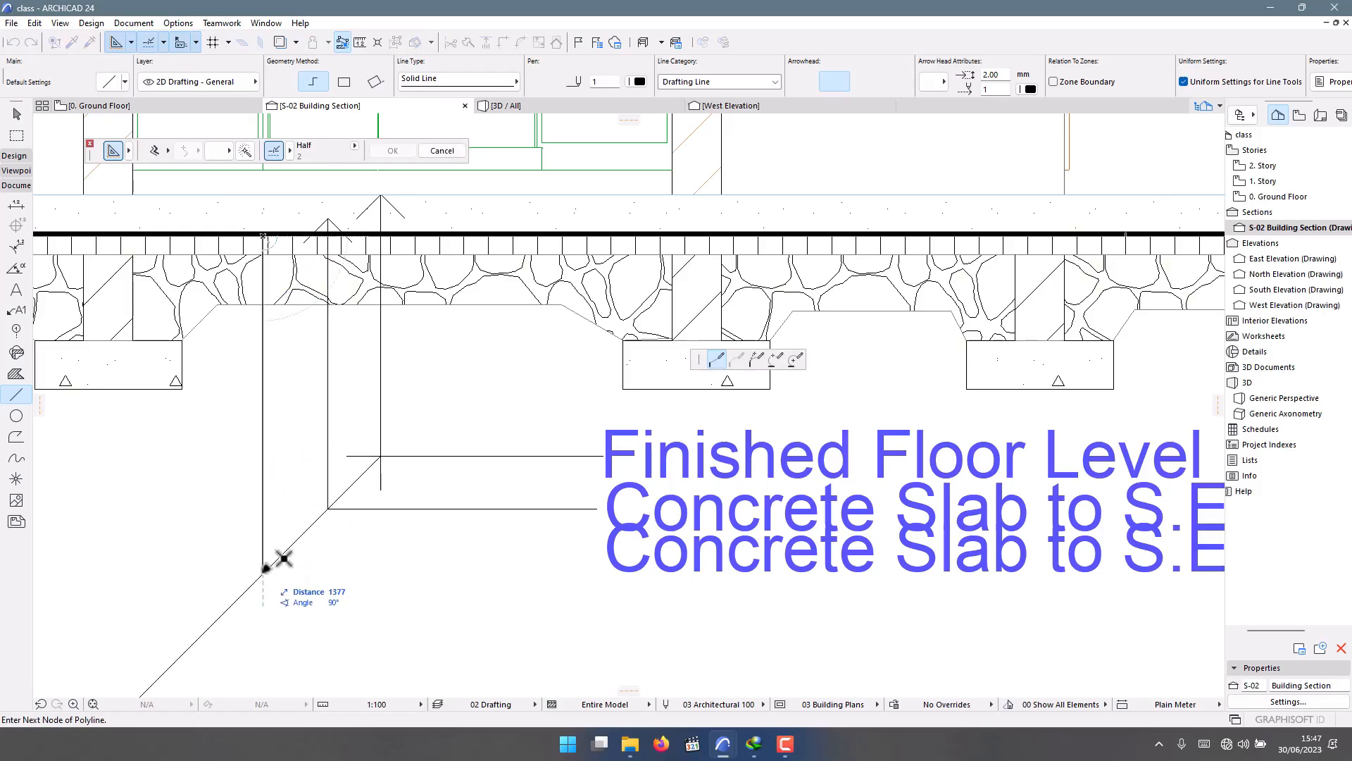
left_click(262, 574)
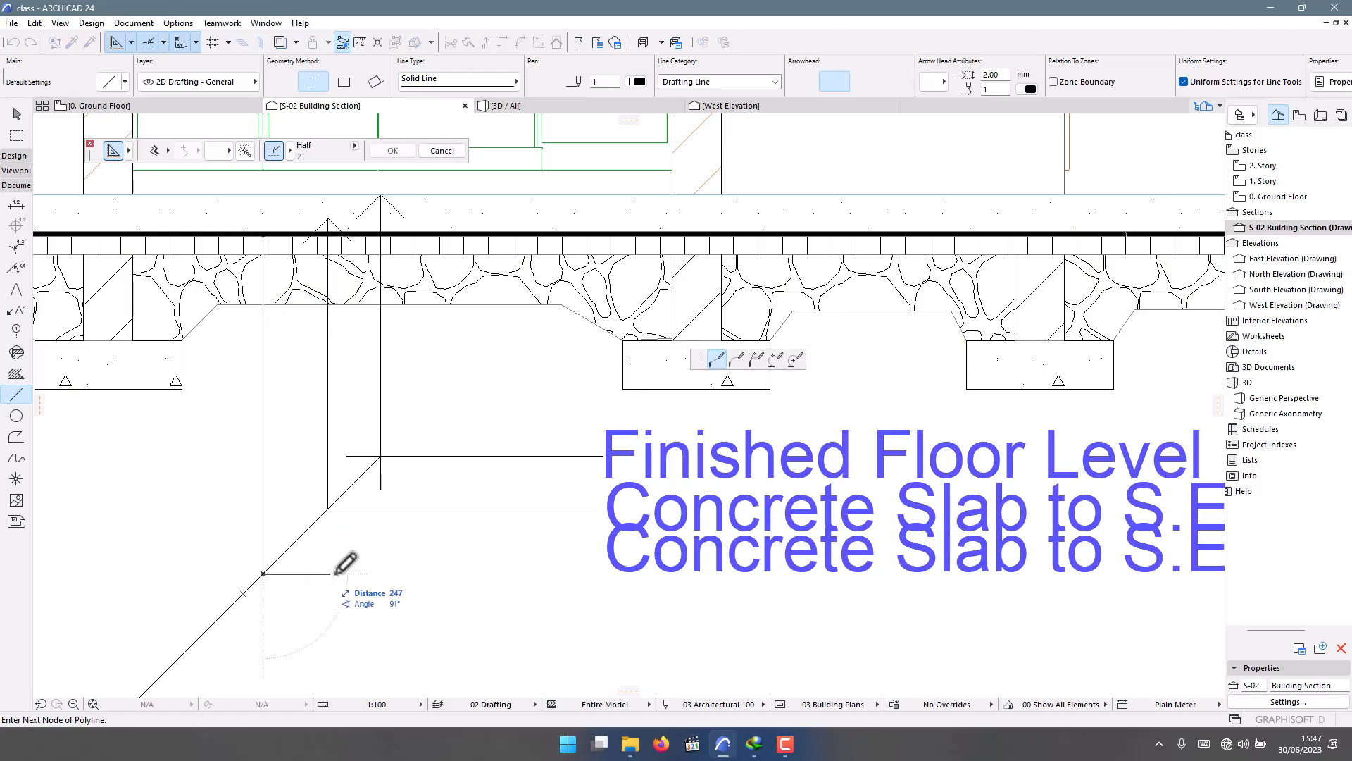
double_click(604, 572)
Move the lower "Concrete Slab to S.E Detail" copy straight down to line up with the redrawn third leader.
scroll(605, 571, "down", 2)
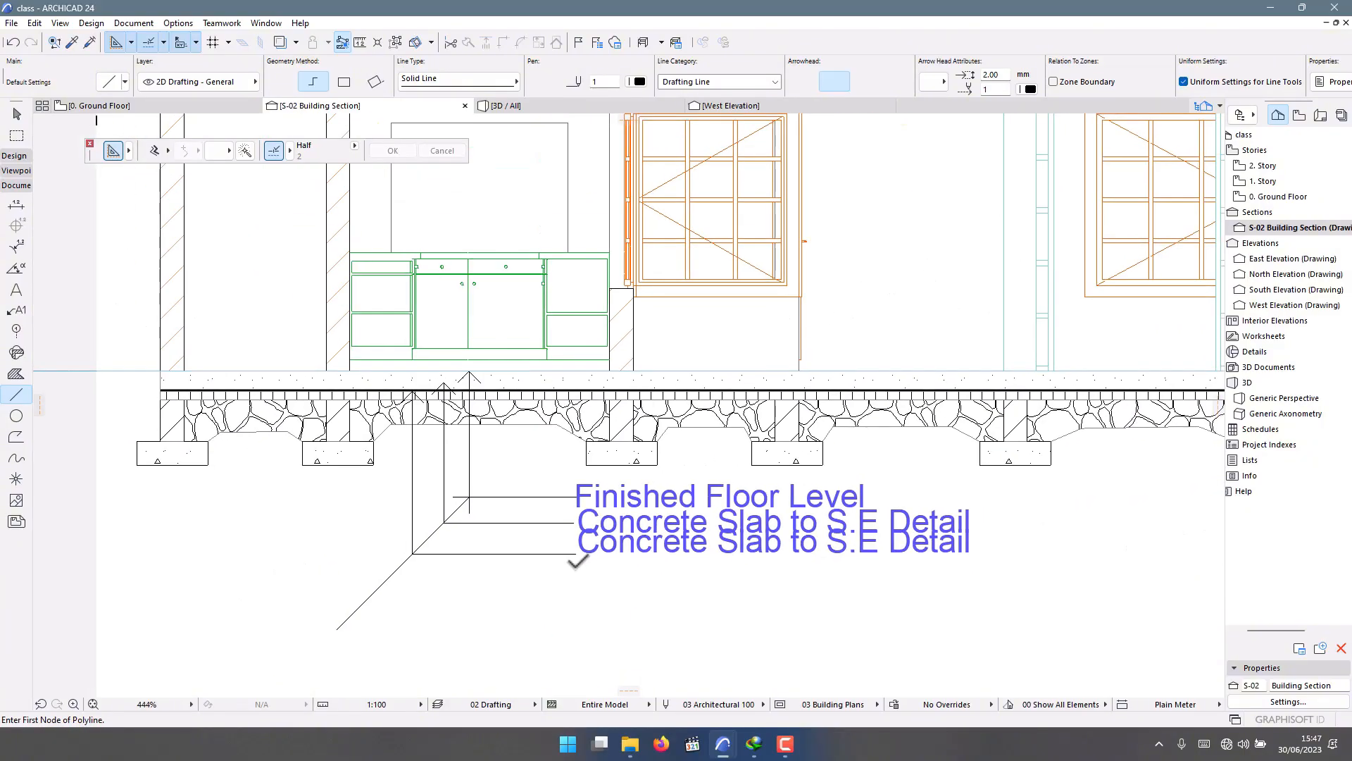
left_click(603, 550, "shift")
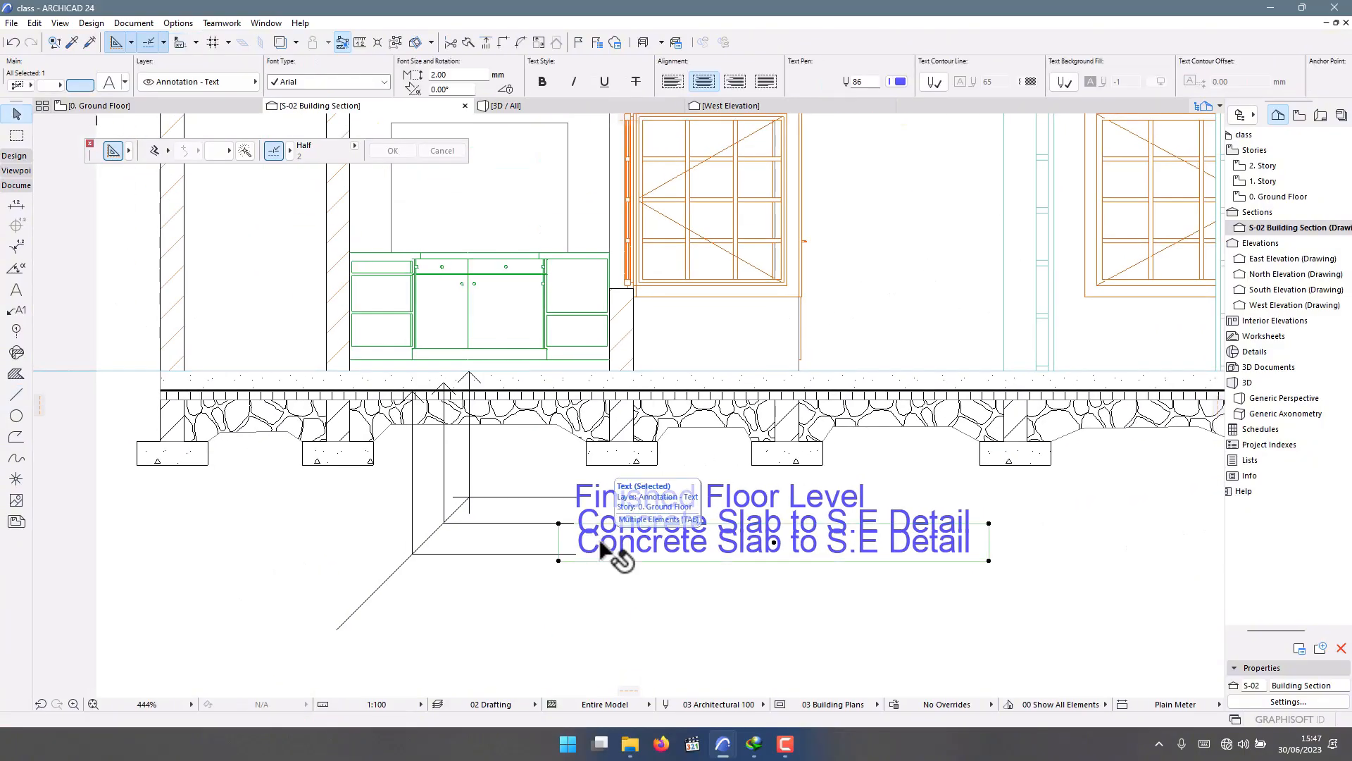
key("ctrl+d")
scroll(571, 557, "up", 3)
left_click(547, 521)
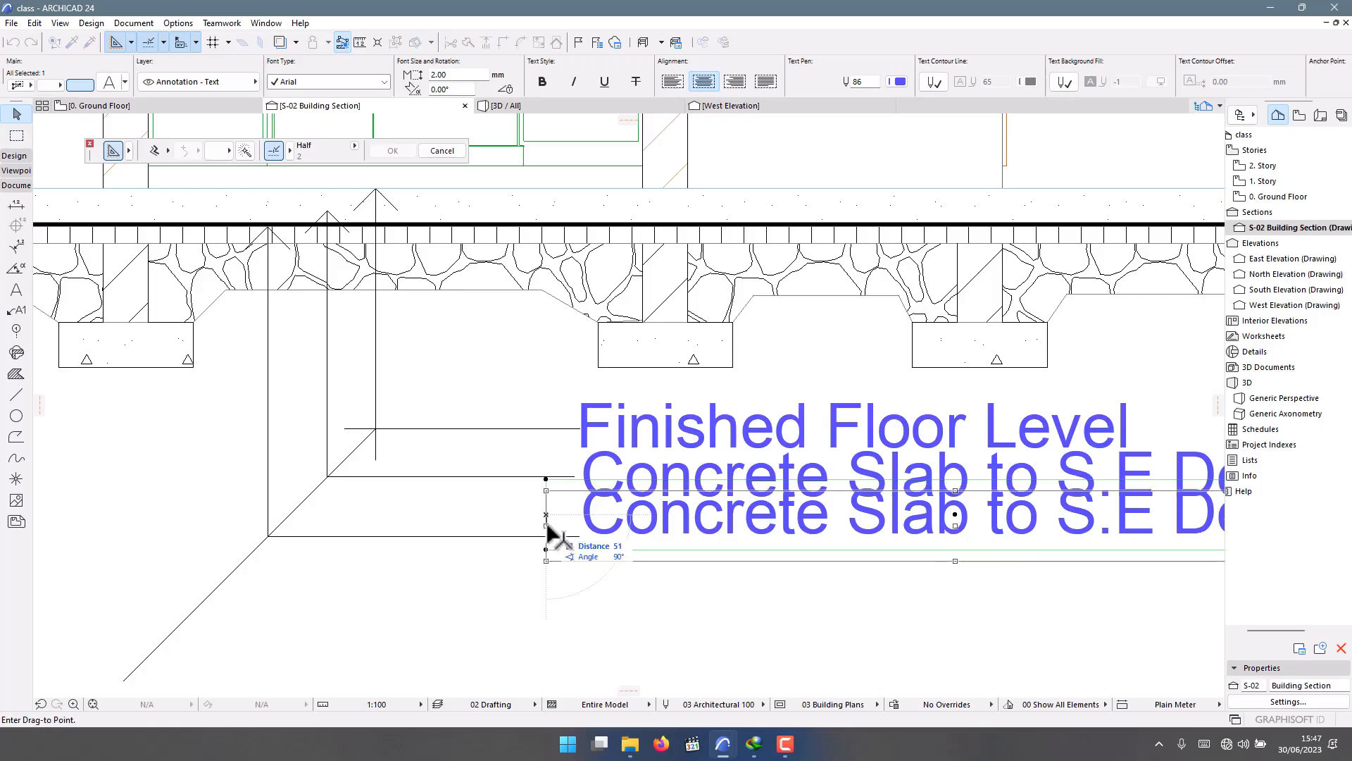
left_click(556, 535)
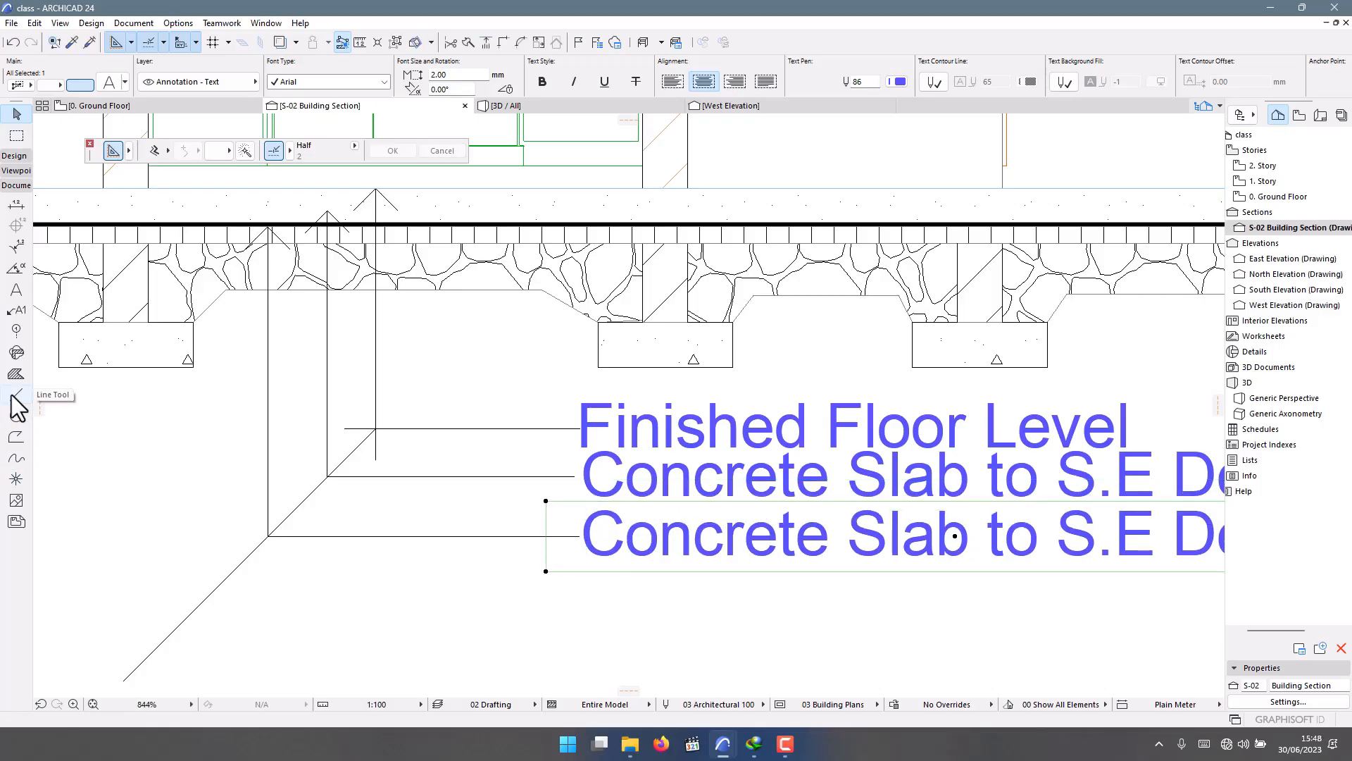
Replace the text of the lowest "Concrete Slab to S.E Detail" label with "Gauge 1000 Polythene Tanking Under Floor Slab".
left_click(16, 289)
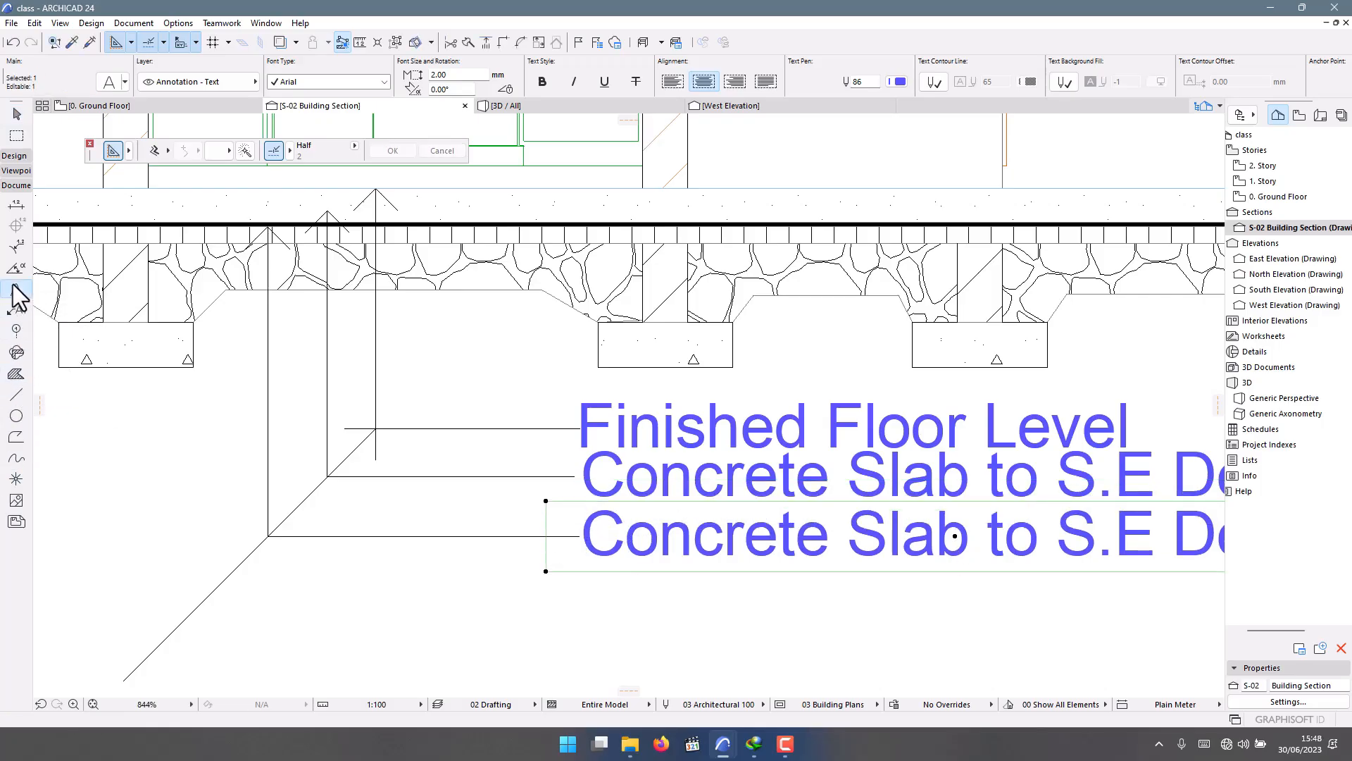
left_click(682, 533)
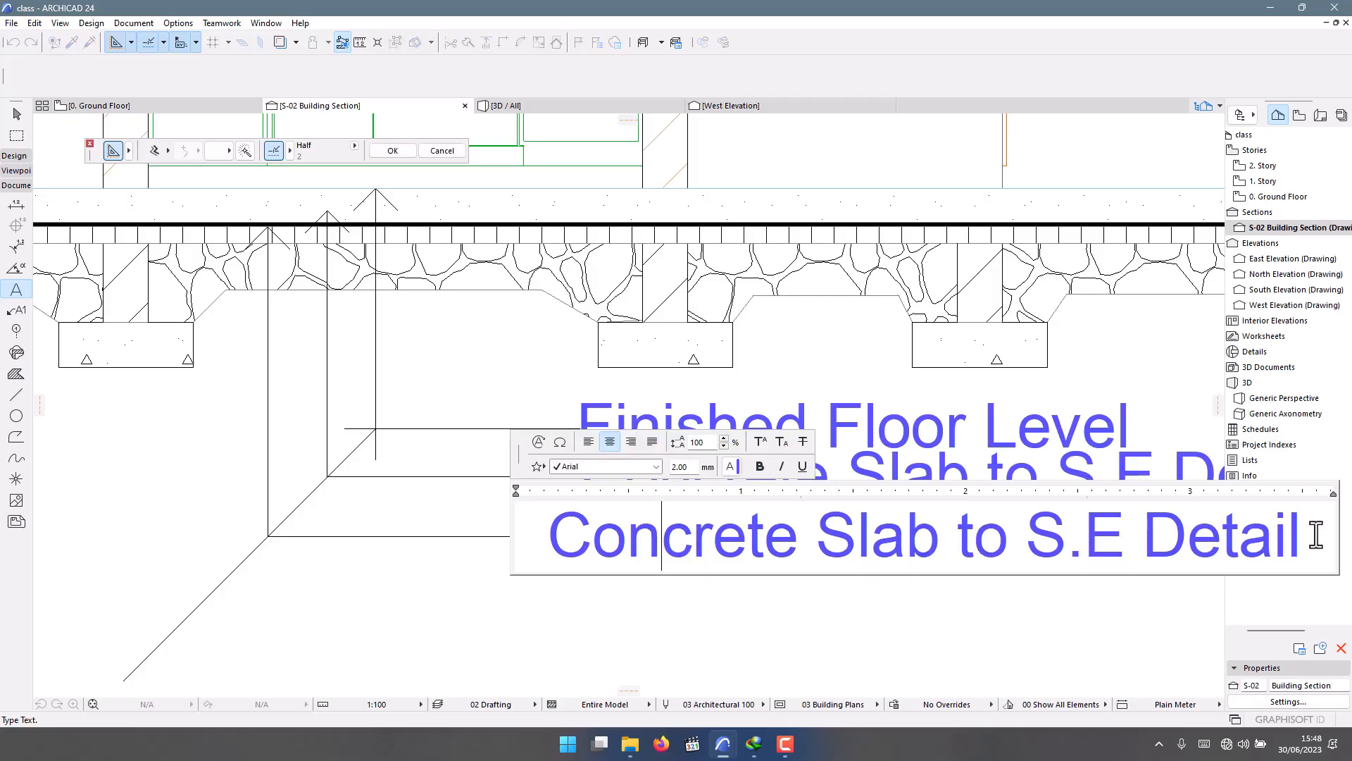
left_click_drag(1316, 535, 542, 528)
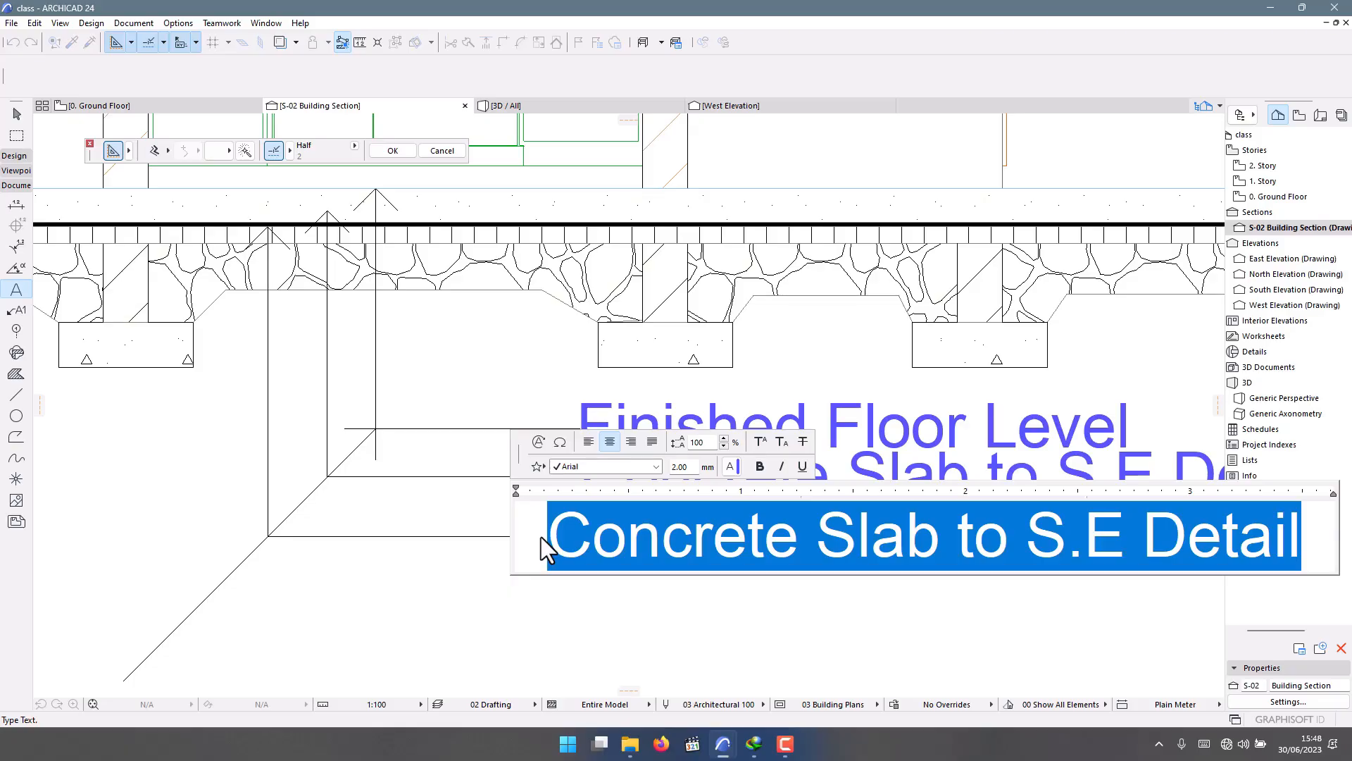
type("Gauge")
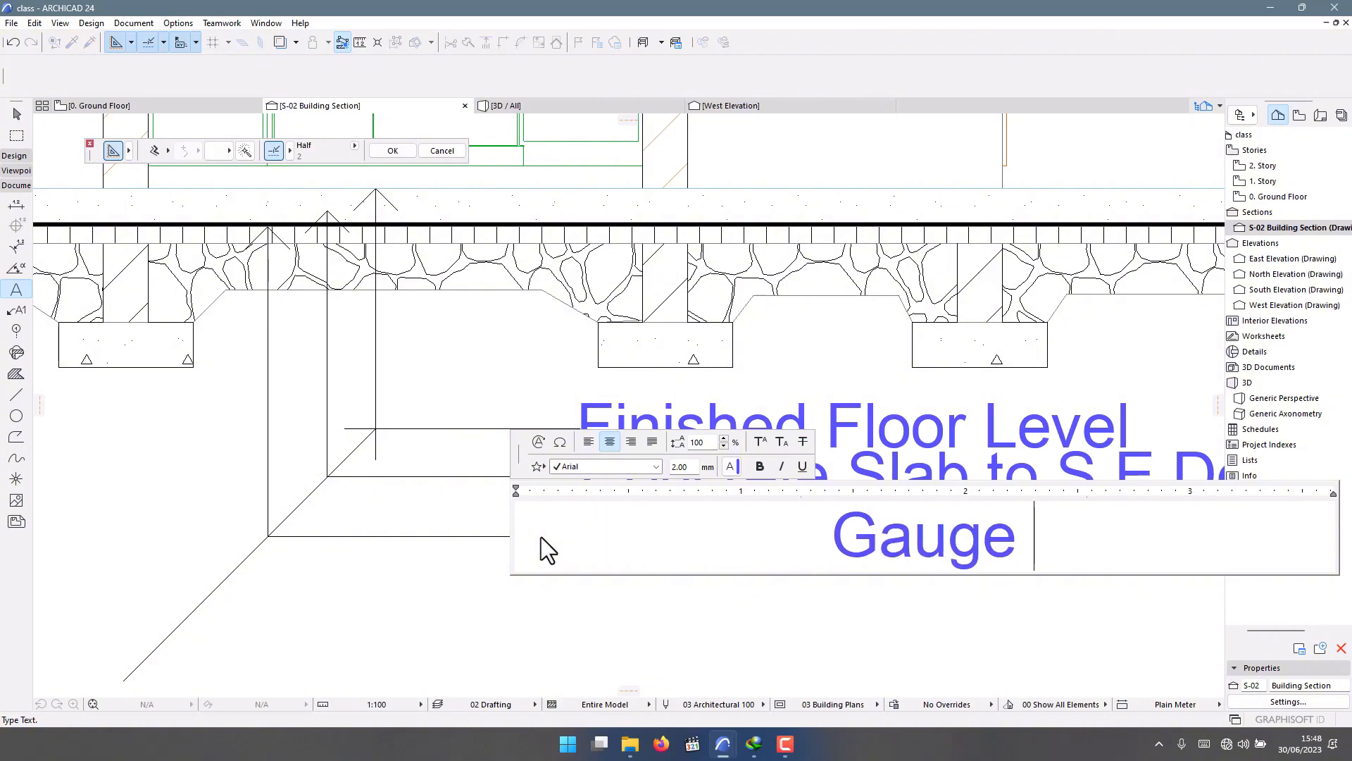
type(" 1000")
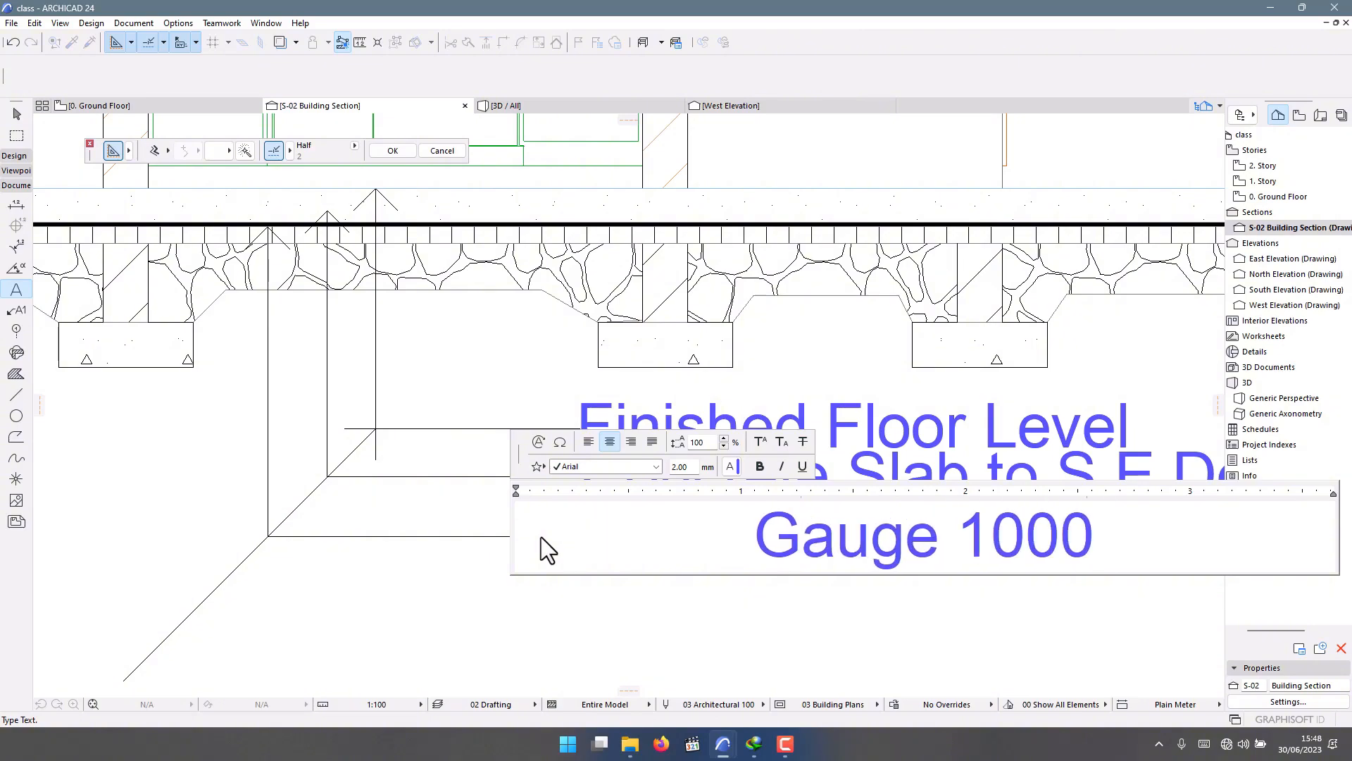
type(" Polyth")
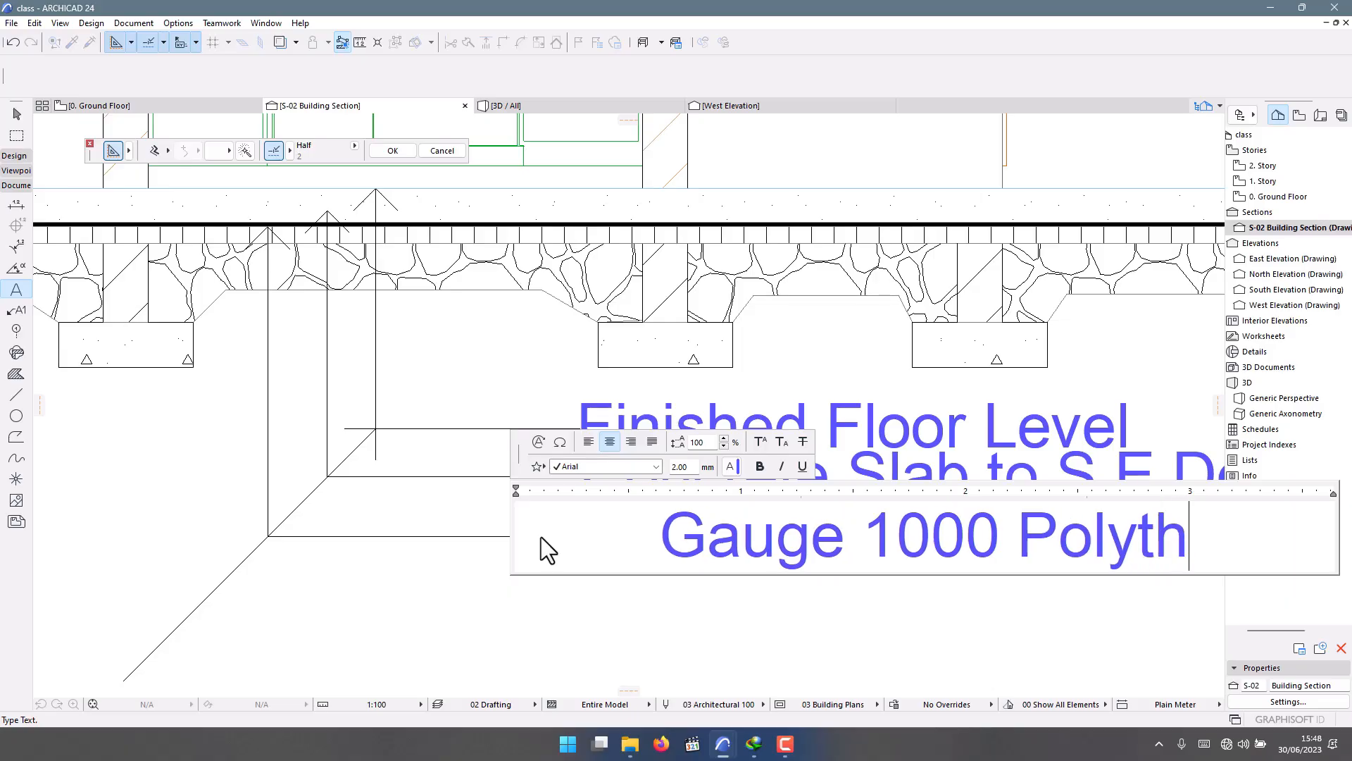
type("ene ")
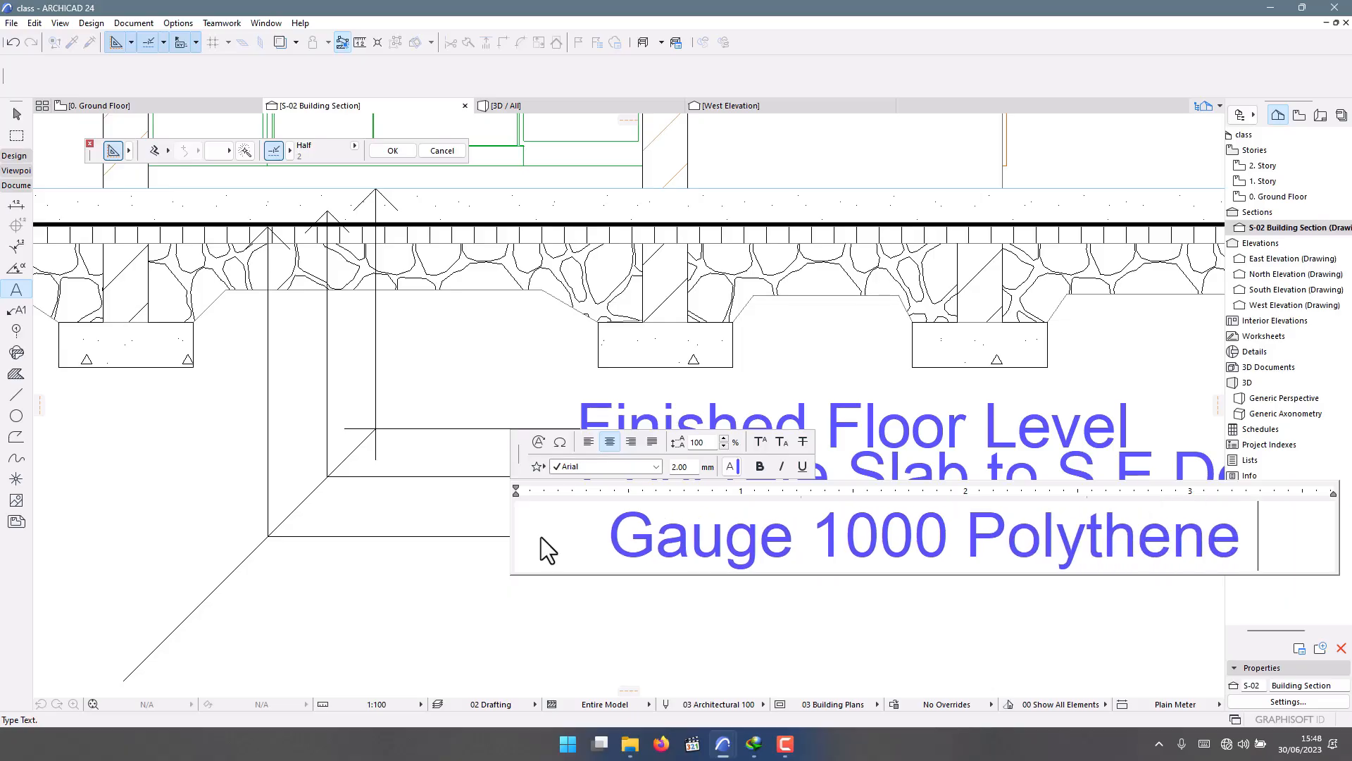
type("Tanking")
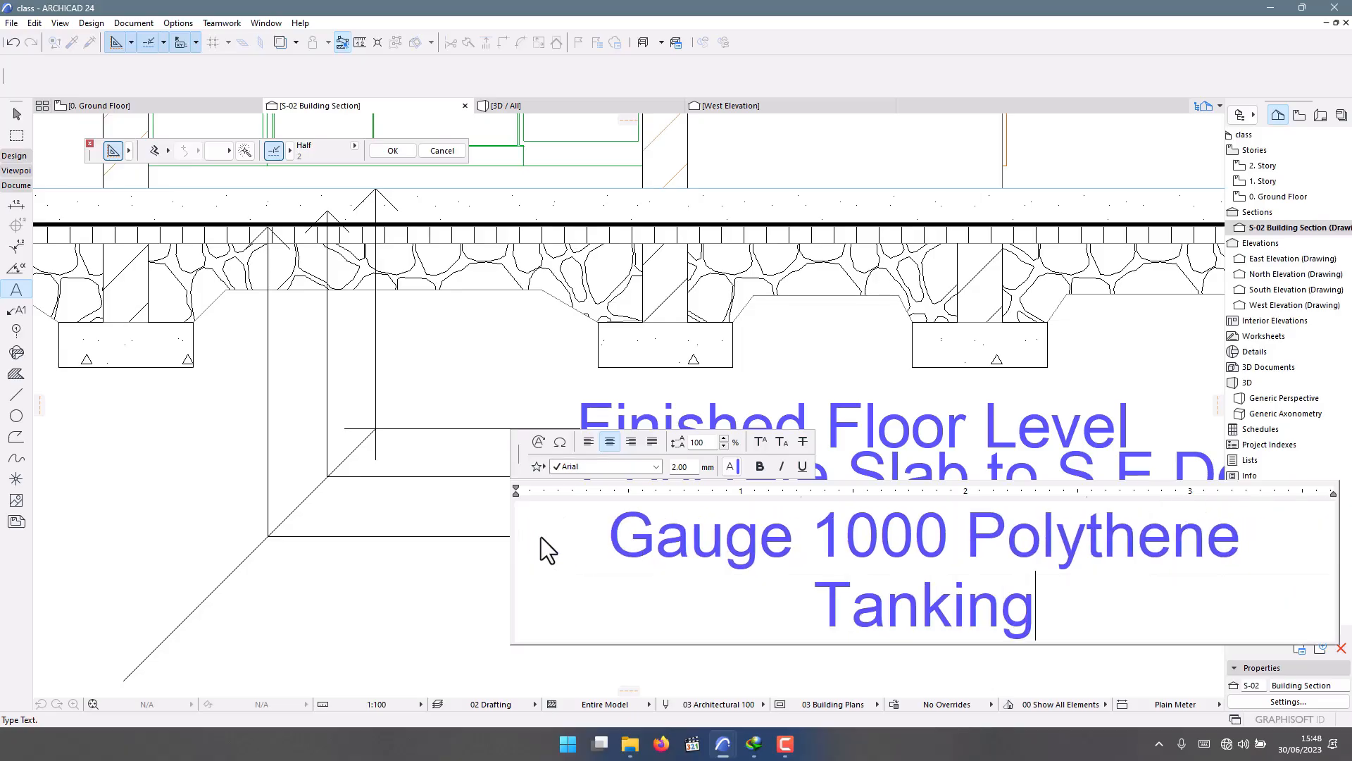
type(" Unde")
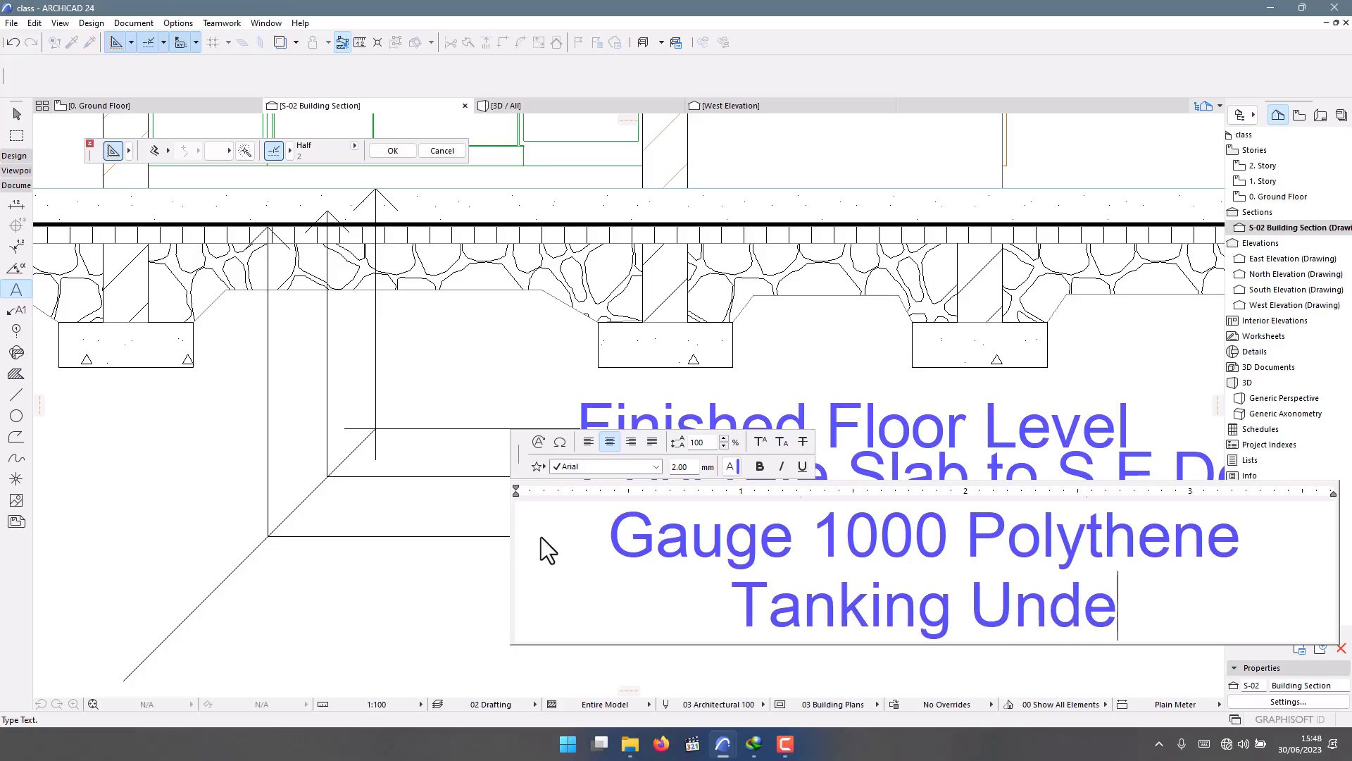
type("r Flo")
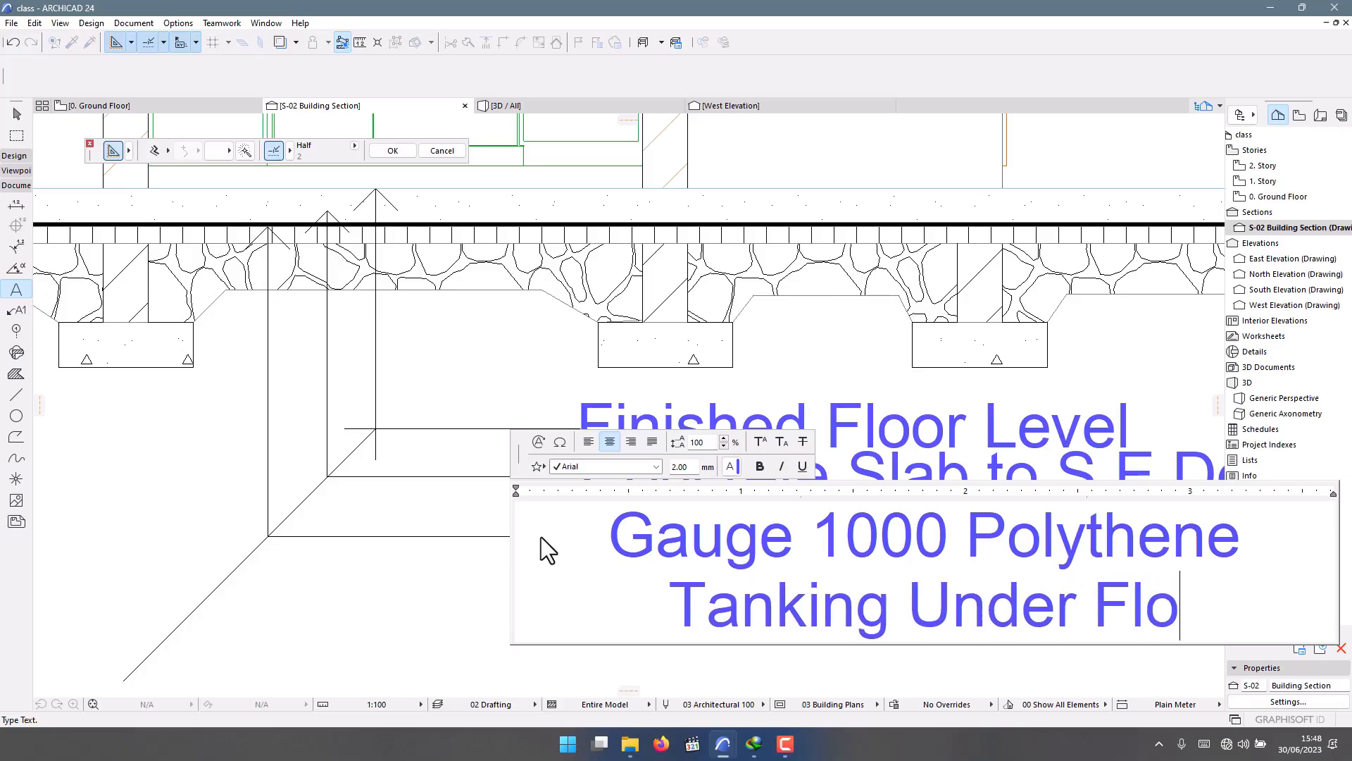
type("or Slab")
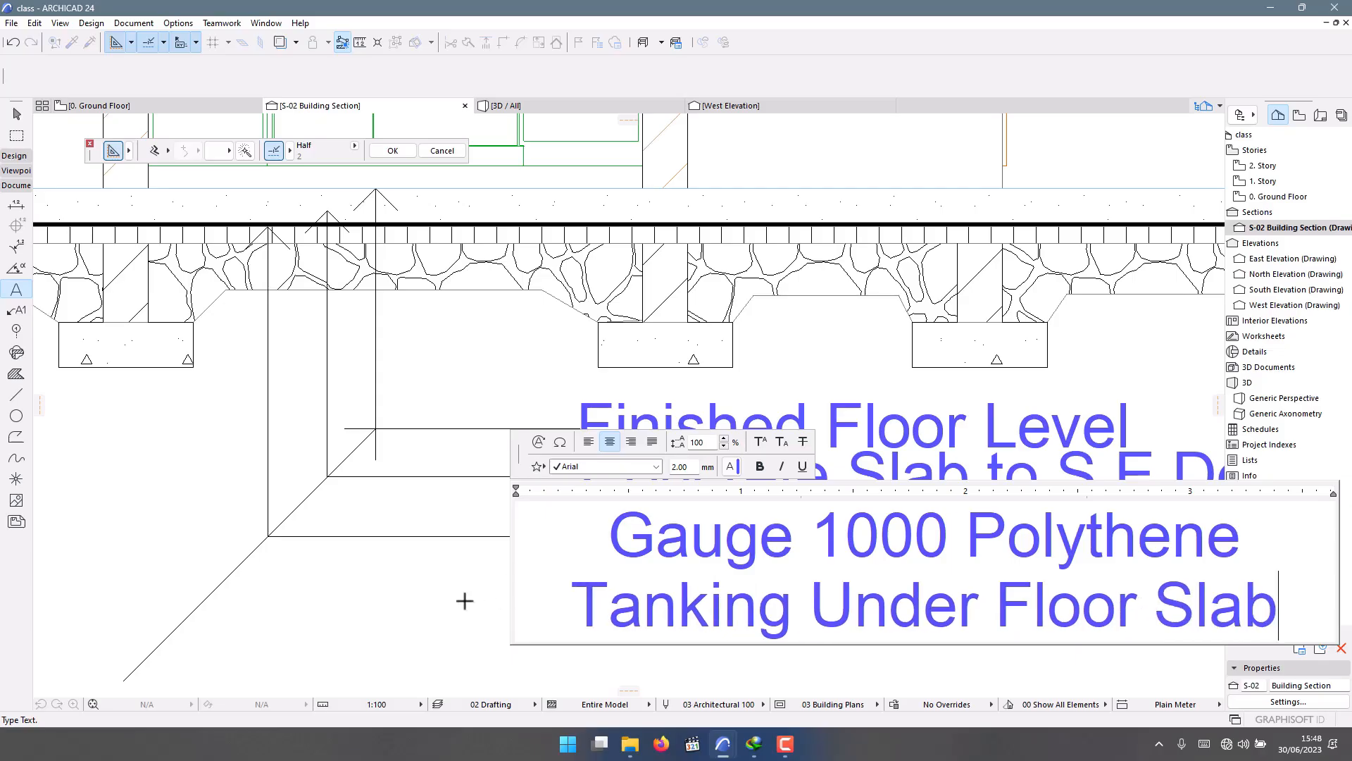
left_click(447, 393)
Widen the "Gauge 1000 Polythene Tanking Under Floor Slab" text box and move the label horizontally back to the end of the third leader.
scroll(341, 425, "down", 4)
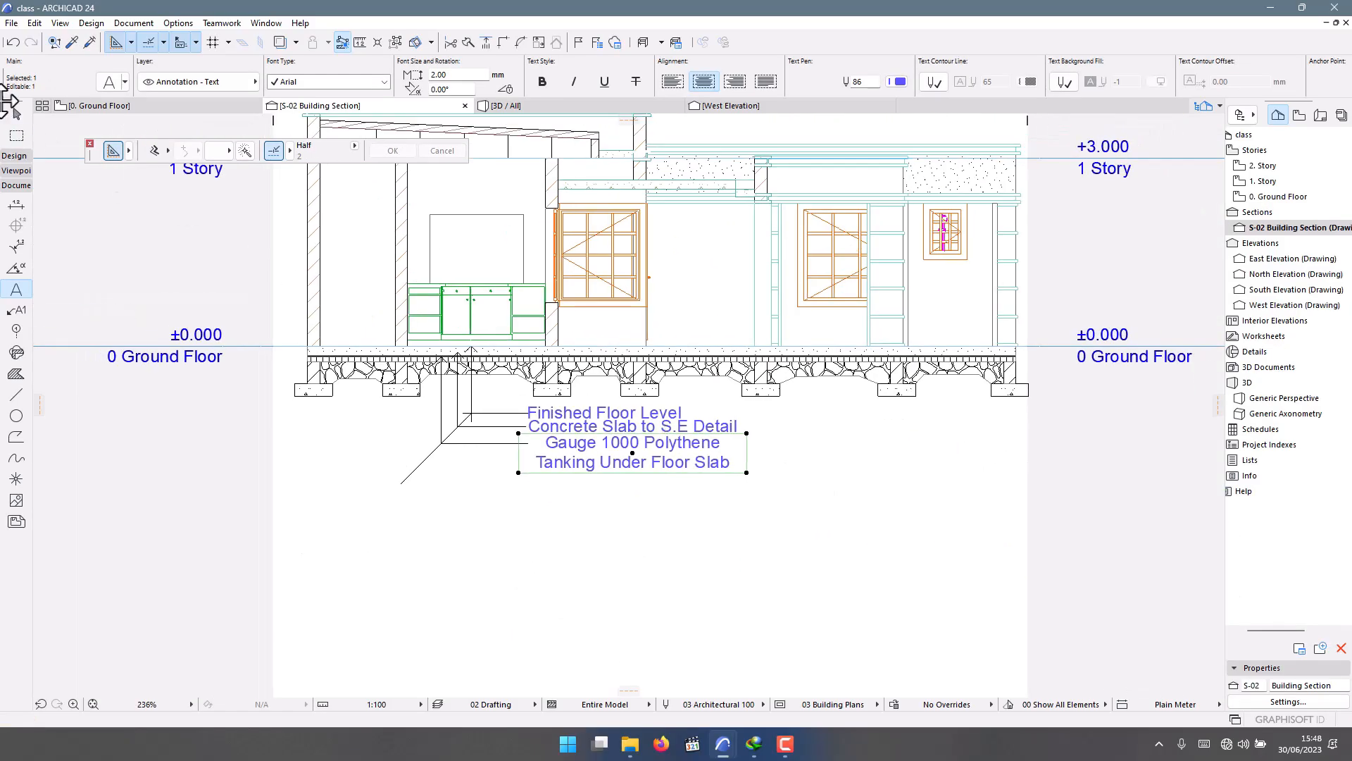
left_click(17, 114)
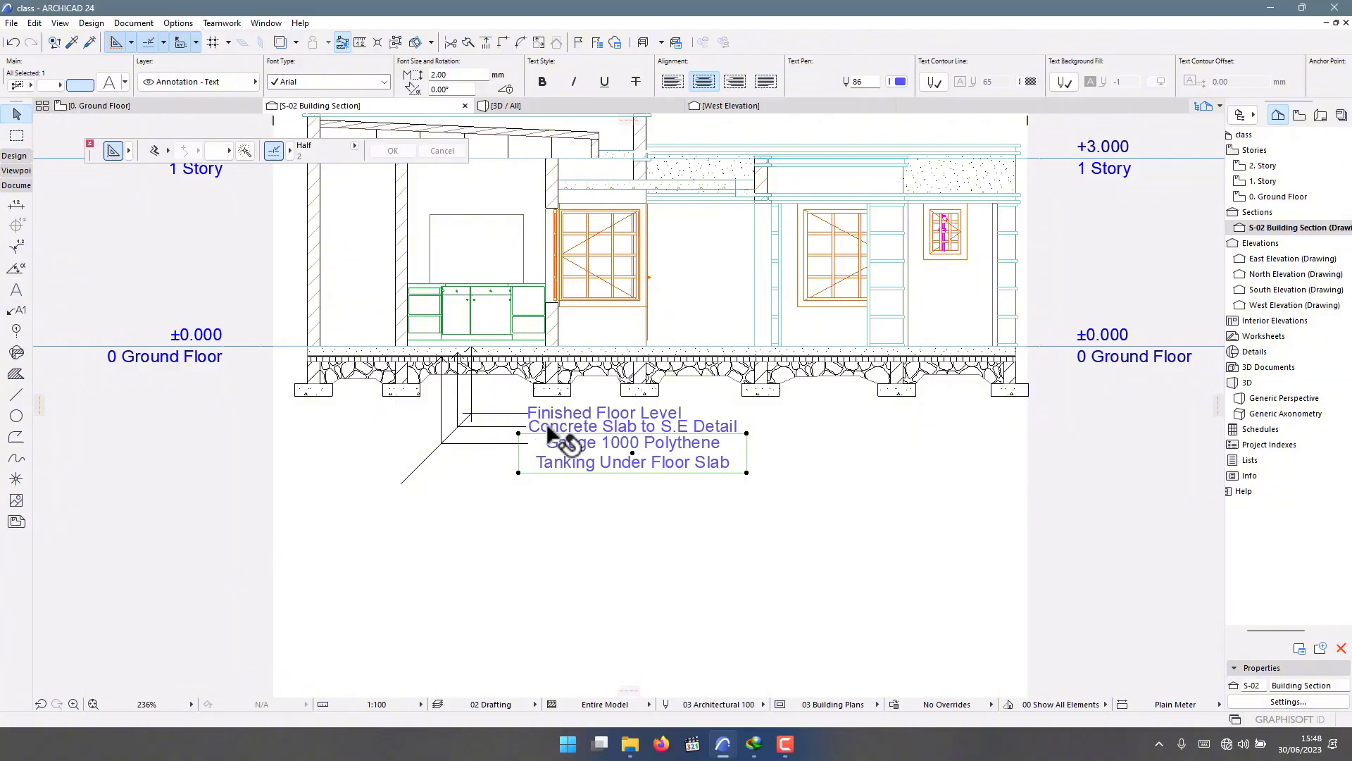
left_click(747, 473)
scroll(747, 472, "up", 3)
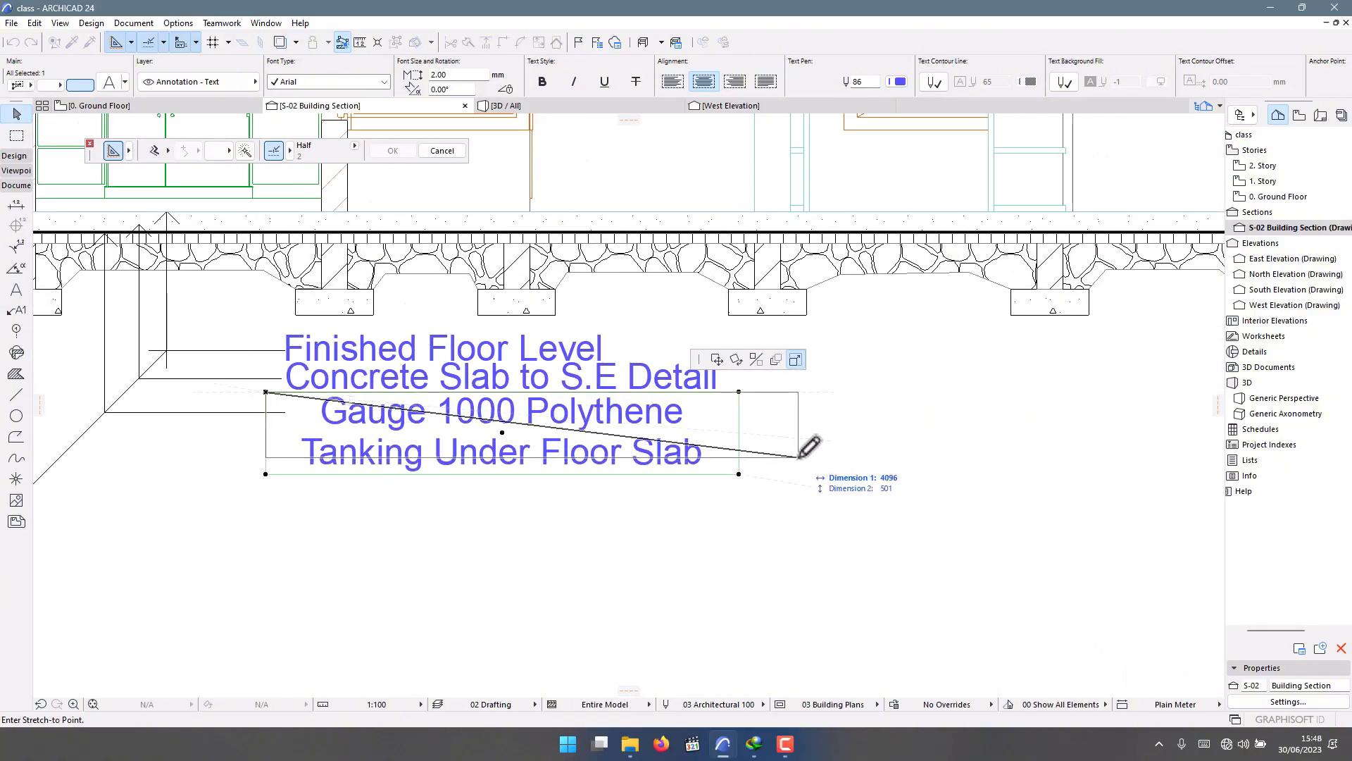
left_click(841, 448)
scroll(341, 432, "up", 2)
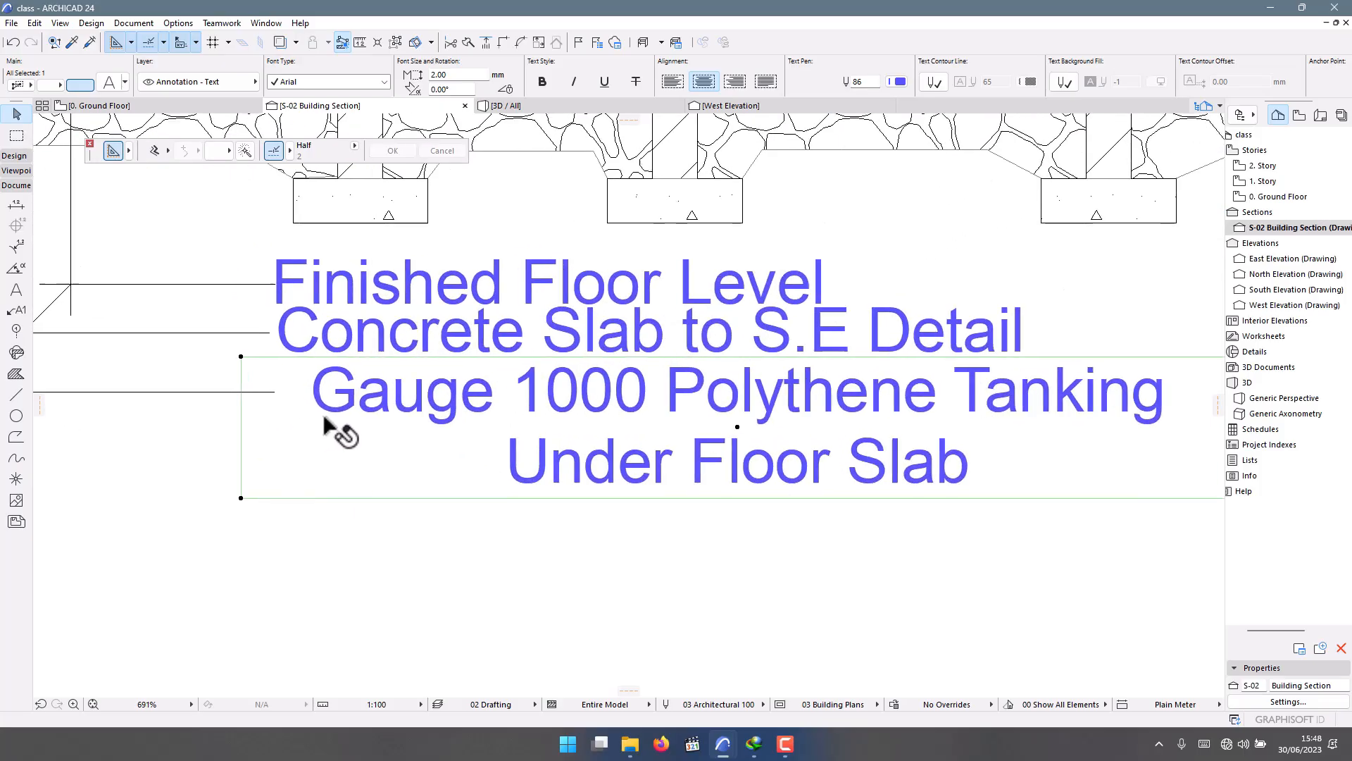
left_click(314, 387)
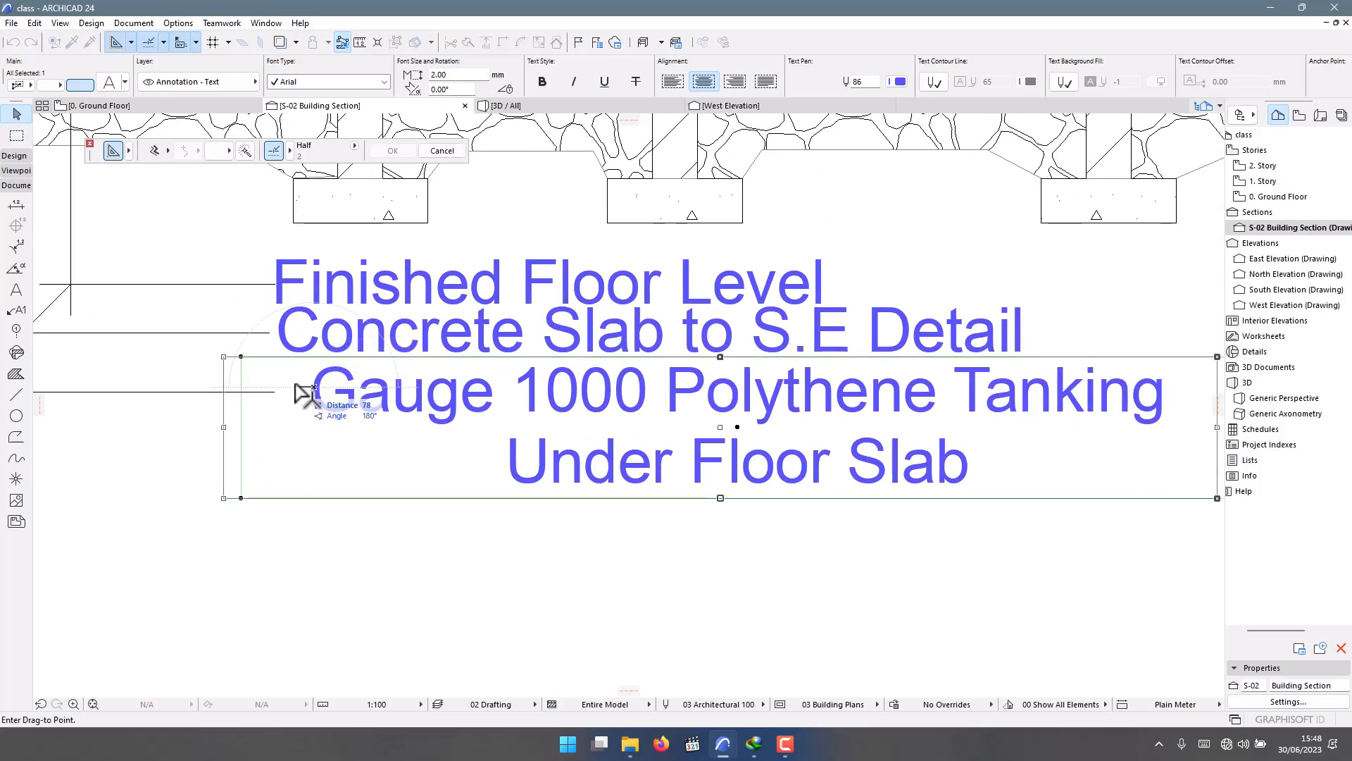
left_click(280, 389)
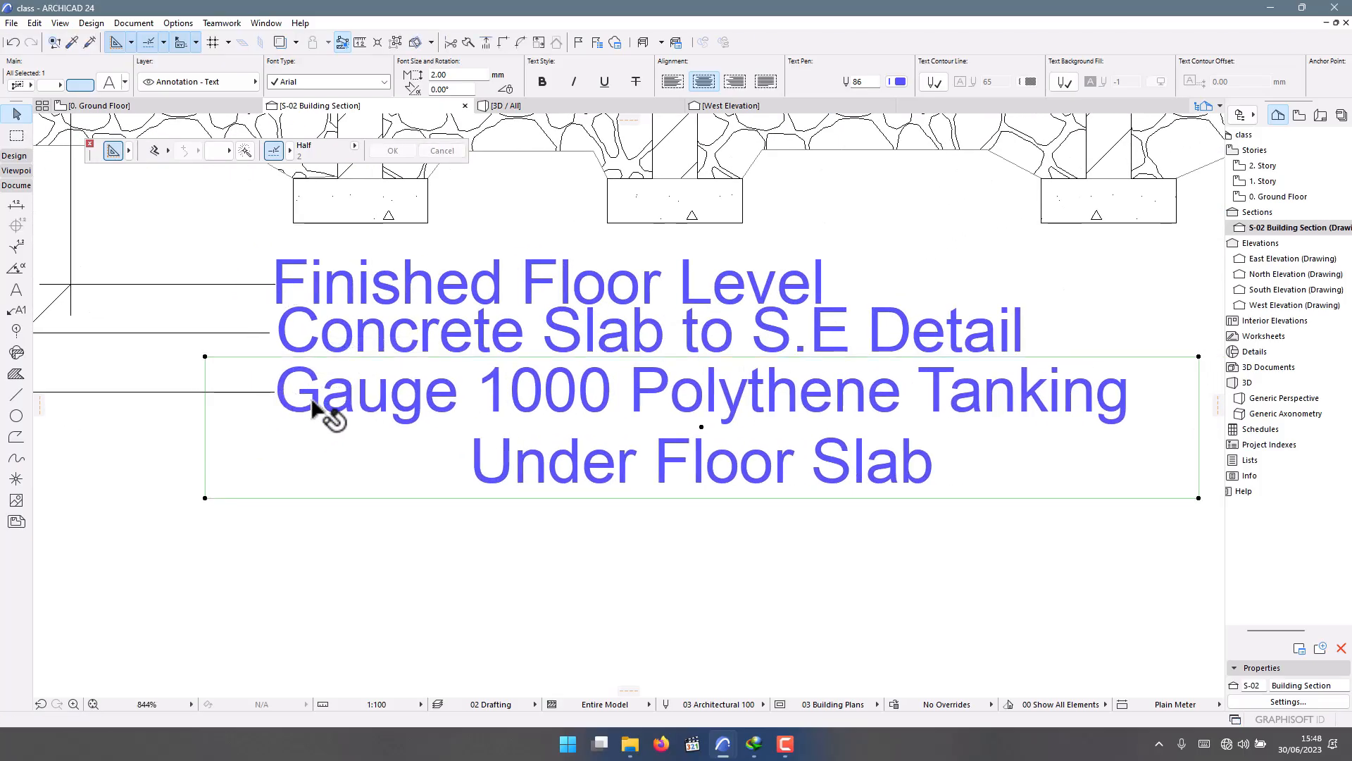
Stretch the "Gauge 1000 Polythene Tanking Under Floor Slab" text box wide enough to hold the label on a single line.
scroll(327, 414, "down", 4)
scroll(229, 358, "up", 4)
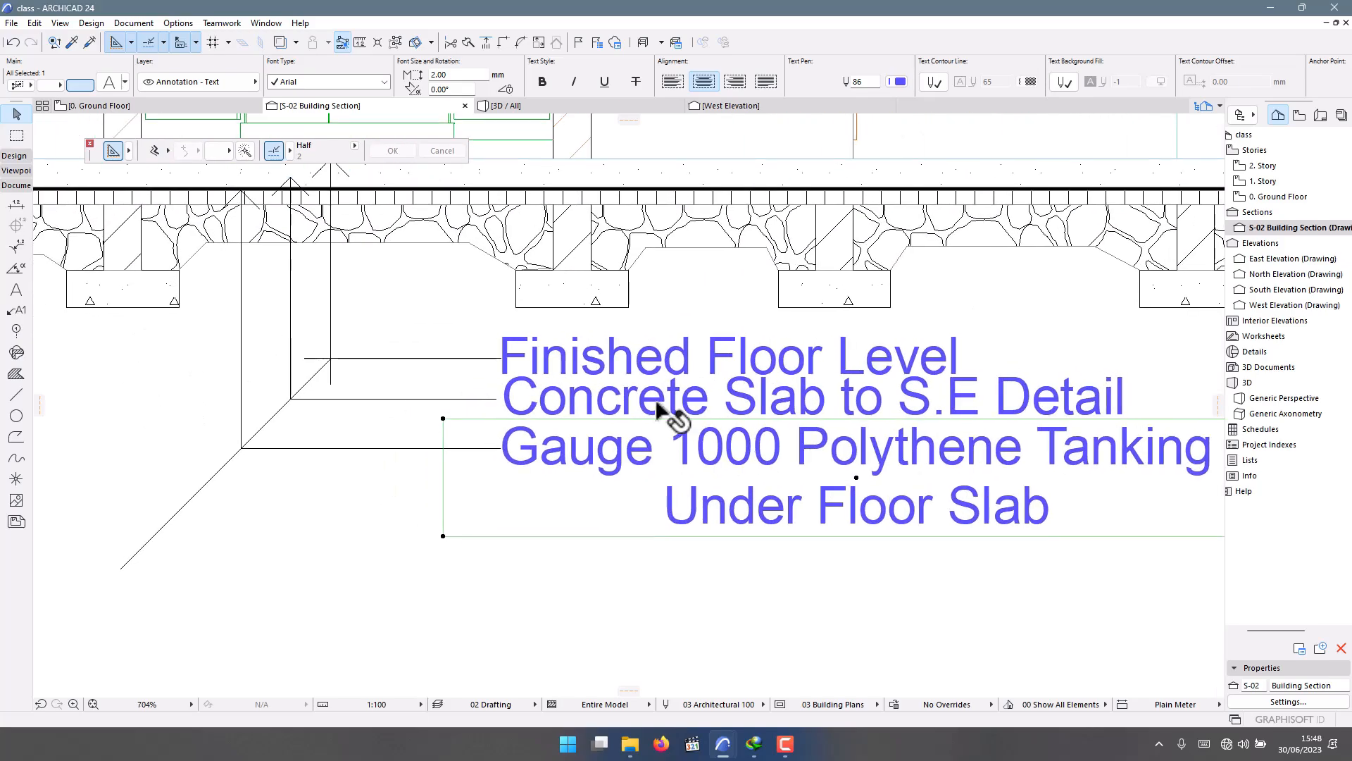
scroll(574, 402, "down", 3)
left_click(499, 586)
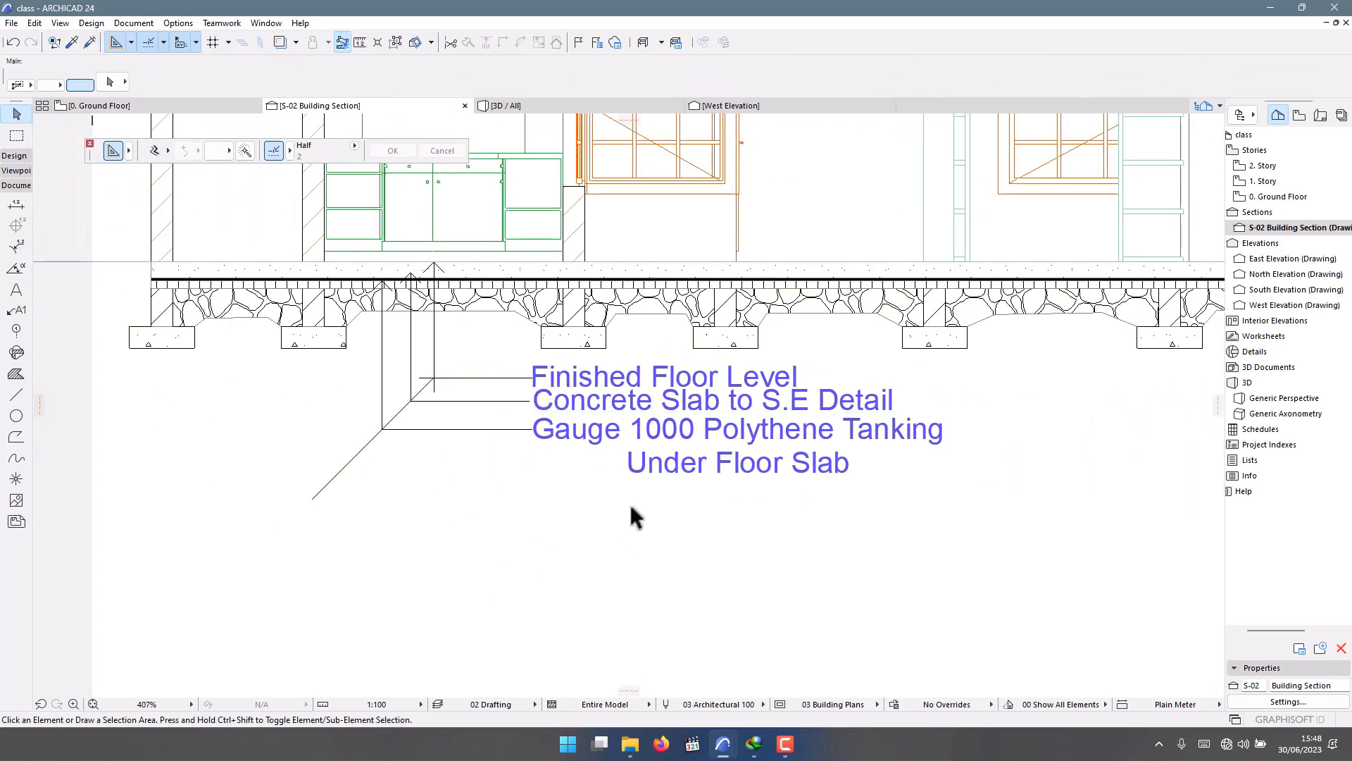
left_click(709, 437)
scroll(779, 447, "down", 2)
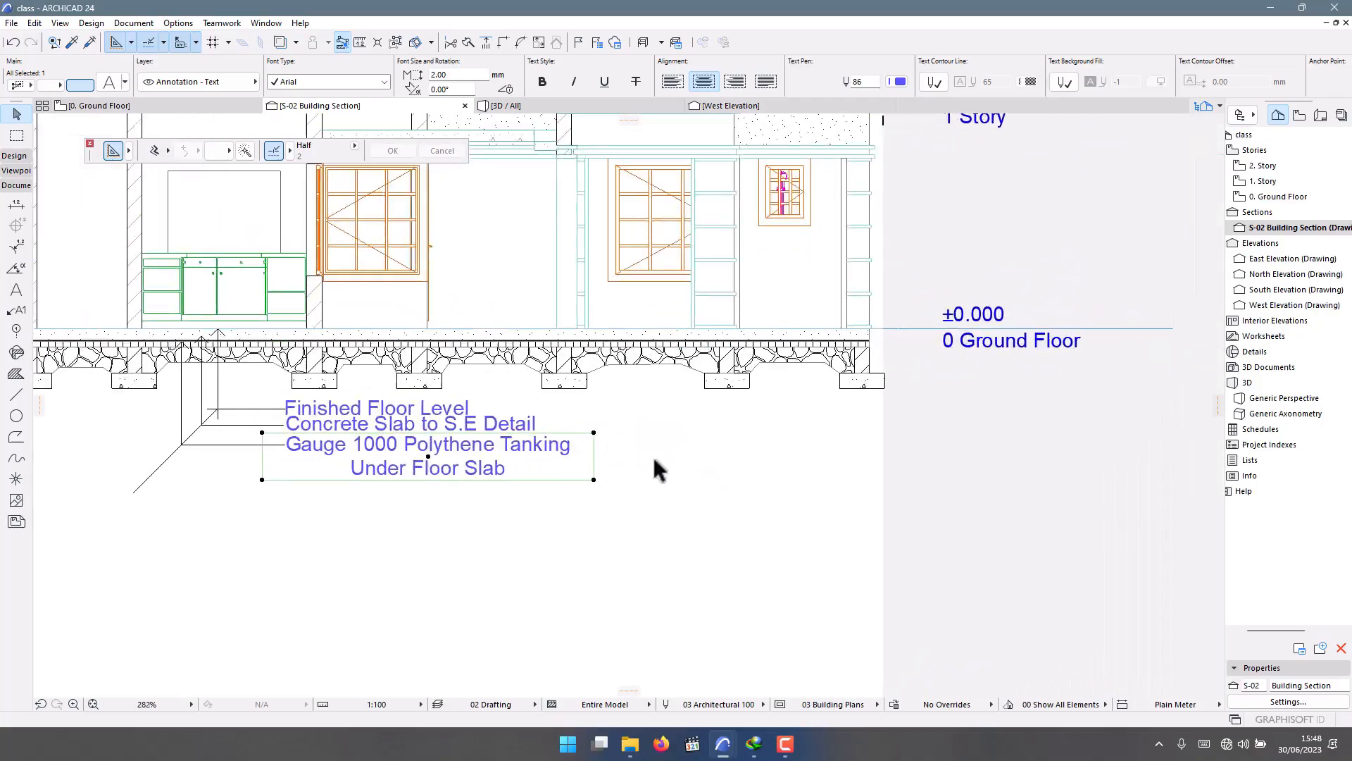
left_click_drag(594, 480, 831, 456)
scroll(776, 496, "down", 4)
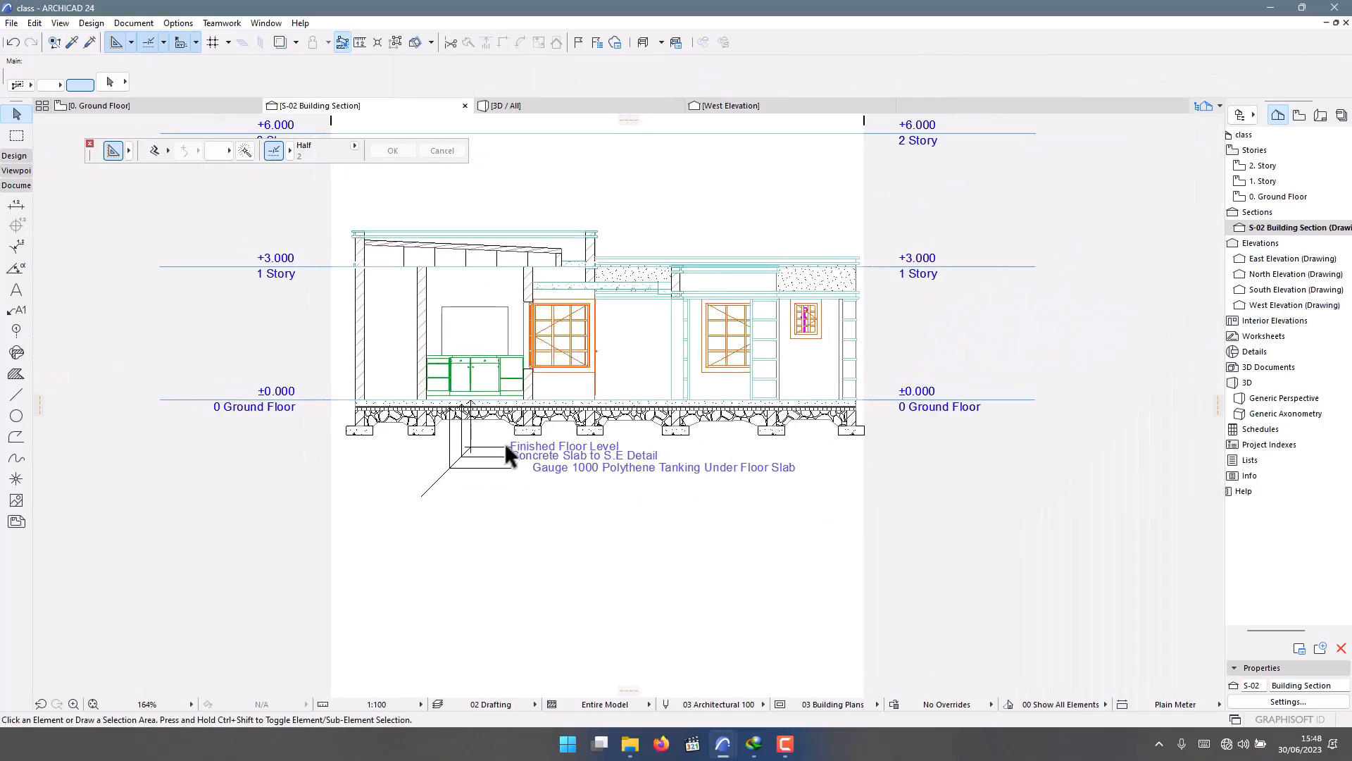
Move the single-line "Gauge 1000 Polythene Tanking Under Floor Slab" label back to the end of the third leader.
scroll(535, 493, "up", 8)
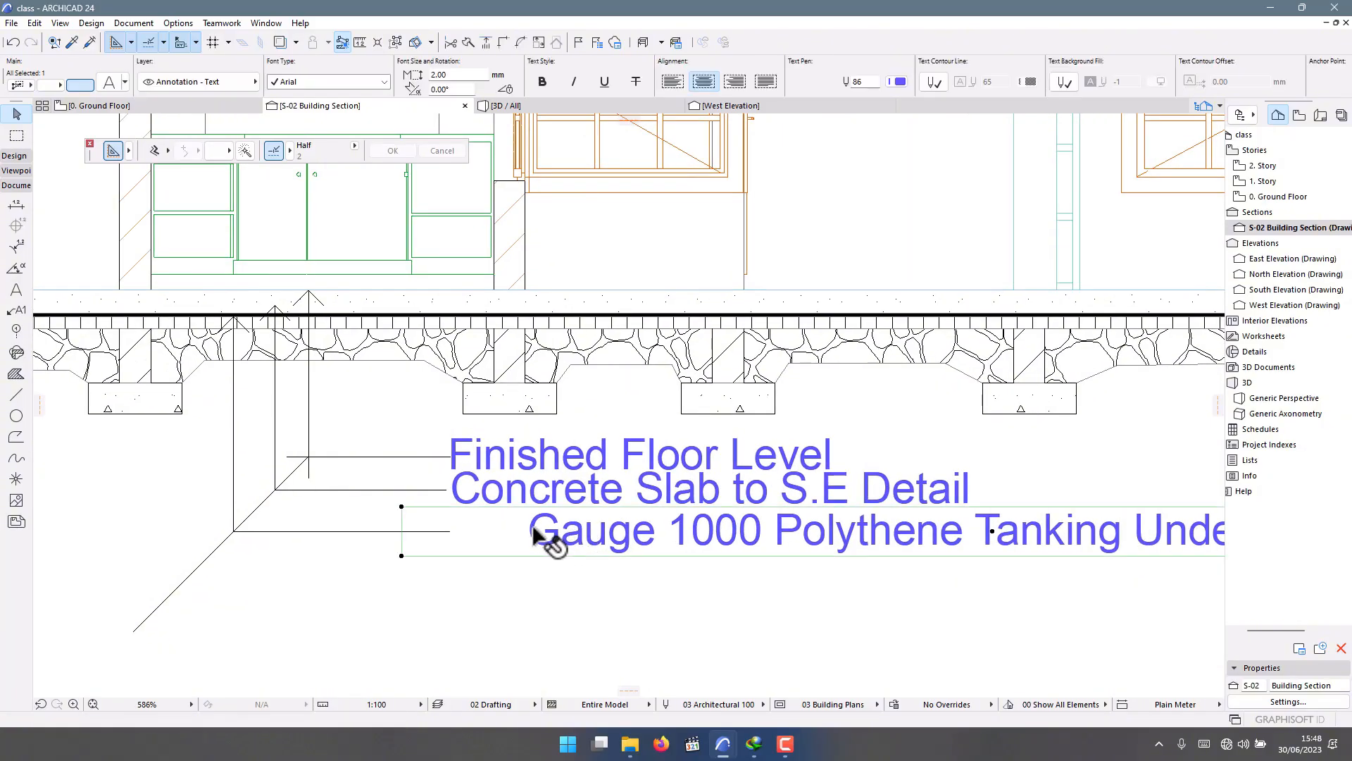
left_click_drag(534, 530, 460, 534)
key("Escape")
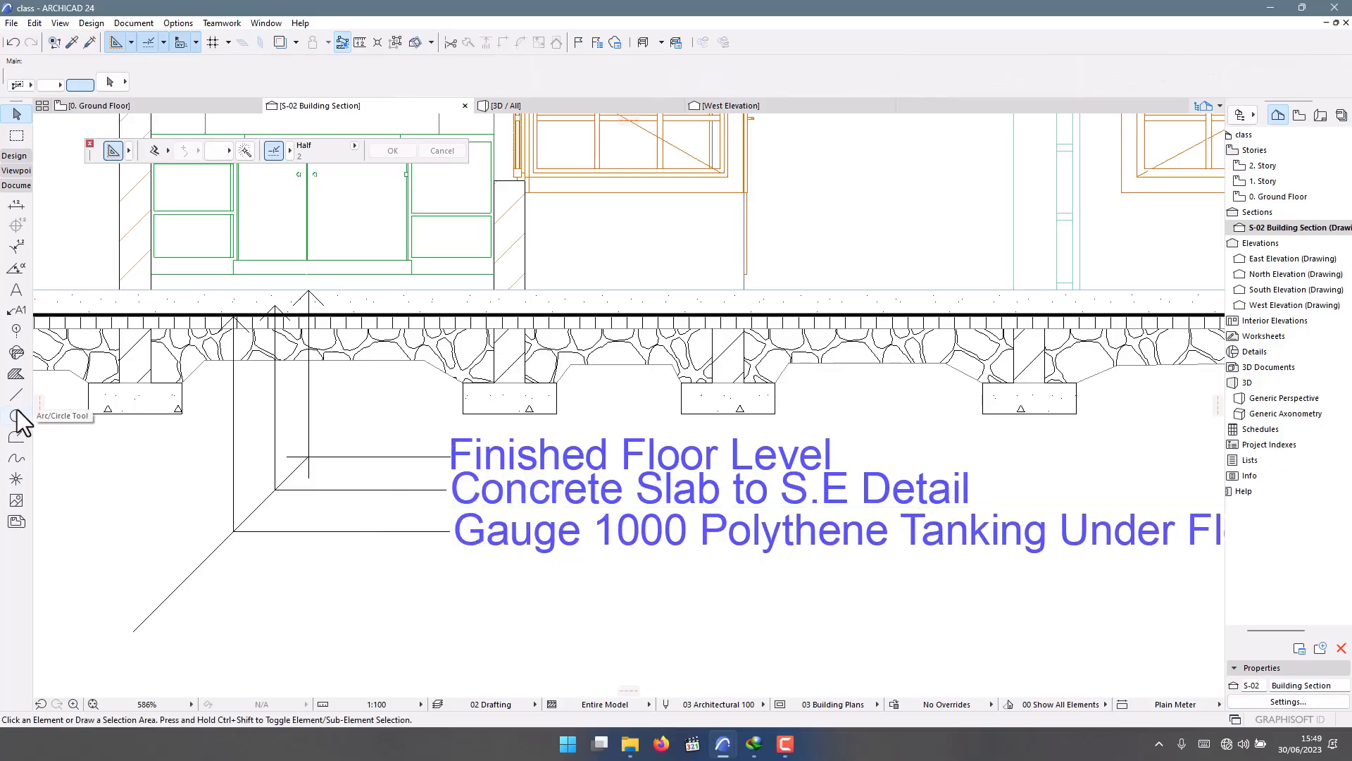
Draw a vertical alignment line about 984 mm long at the start of the three labels, from below the lowest label upwards.
scroll(427, 480, "up", 2)
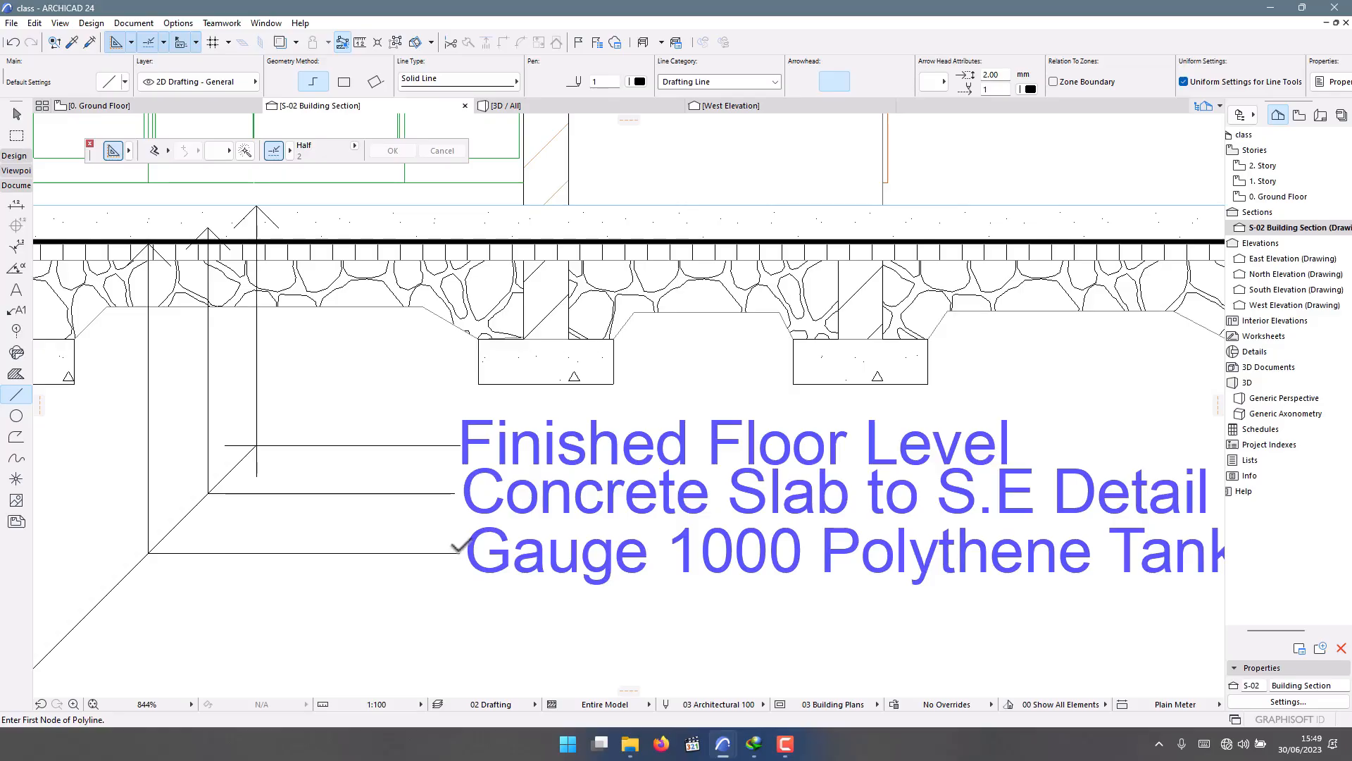
left_click(469, 600)
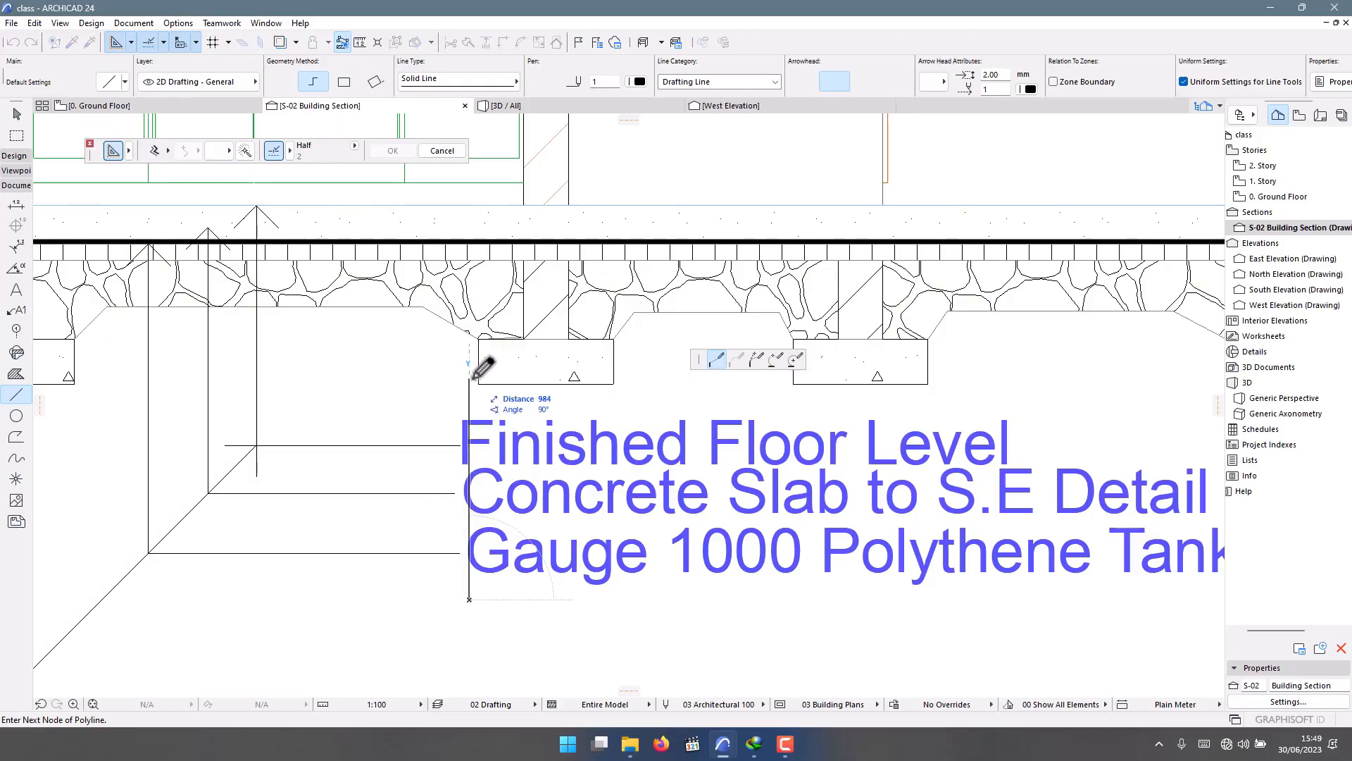
double_click(470, 378)
scroll(473, 443, "up", 2)
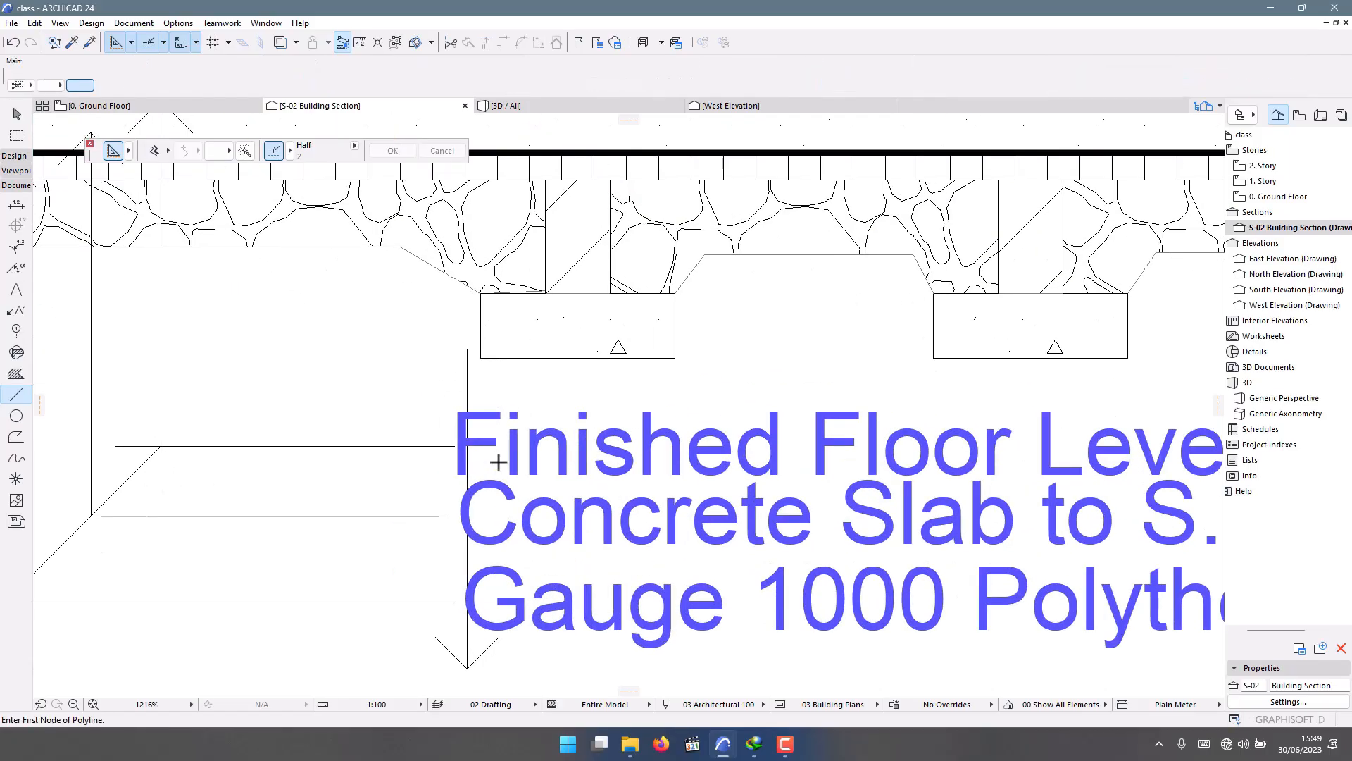
key("Escape")
Shift the "Finished Floor Level" and "Concrete Slab to S.E Detail" labels horizontally so their first letters align with the vertical line.
left_click(485, 446)
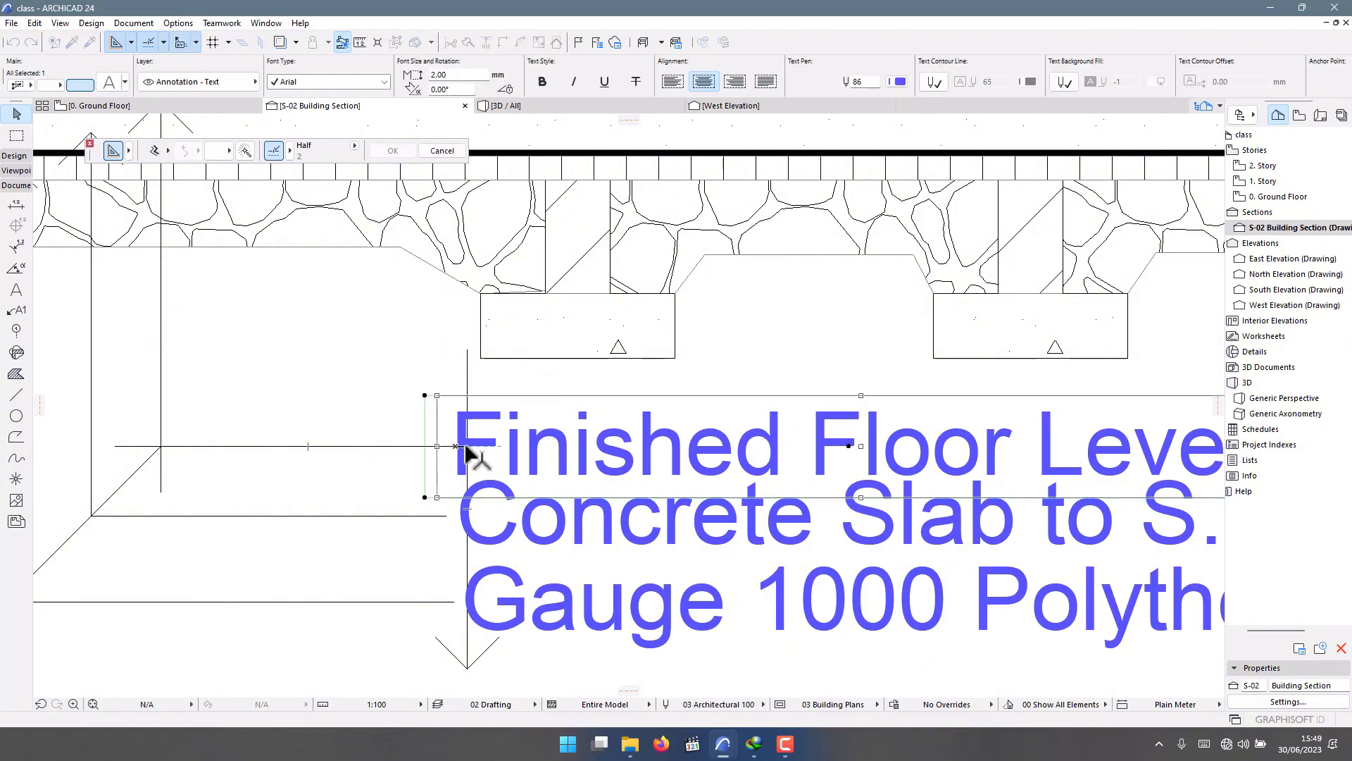
left_click_drag(474, 453, 486, 453)
left_click(474, 533)
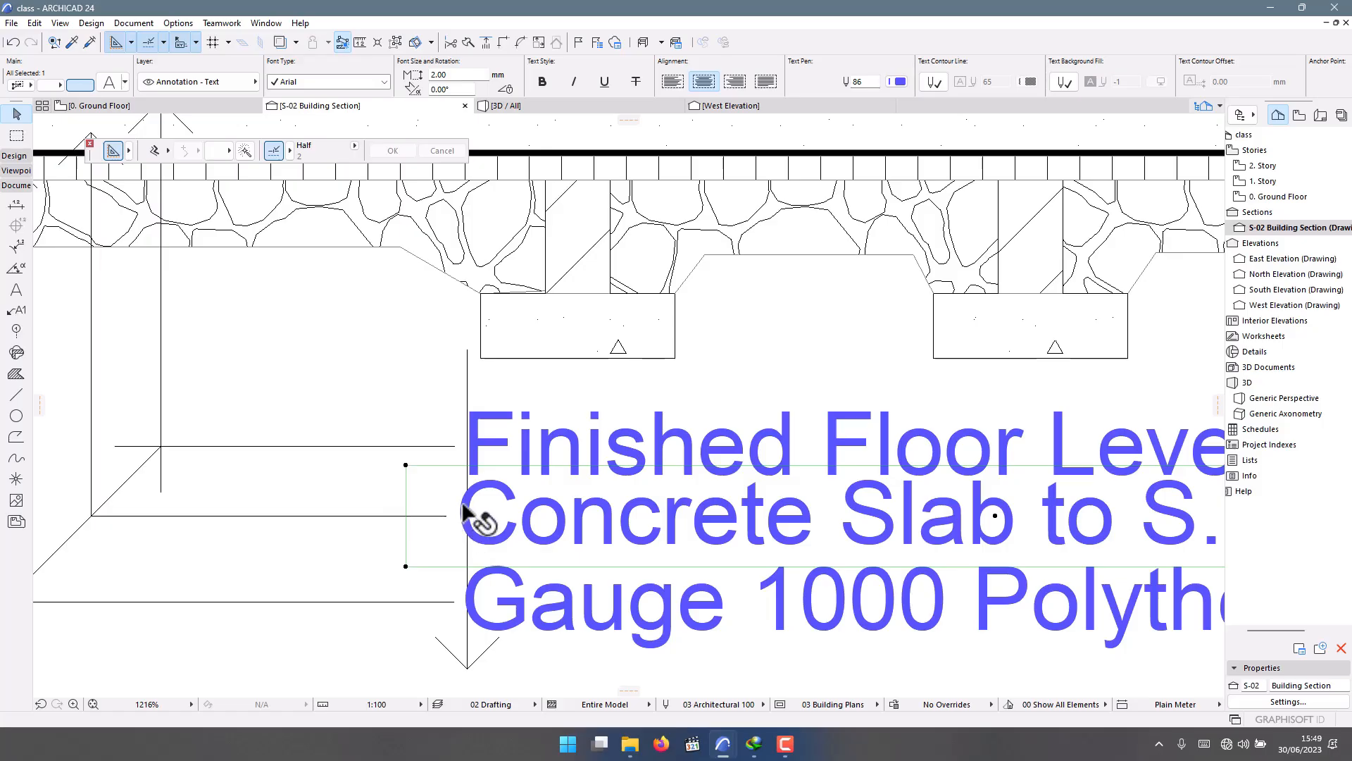
left_click_drag(459, 513, 468, 519)
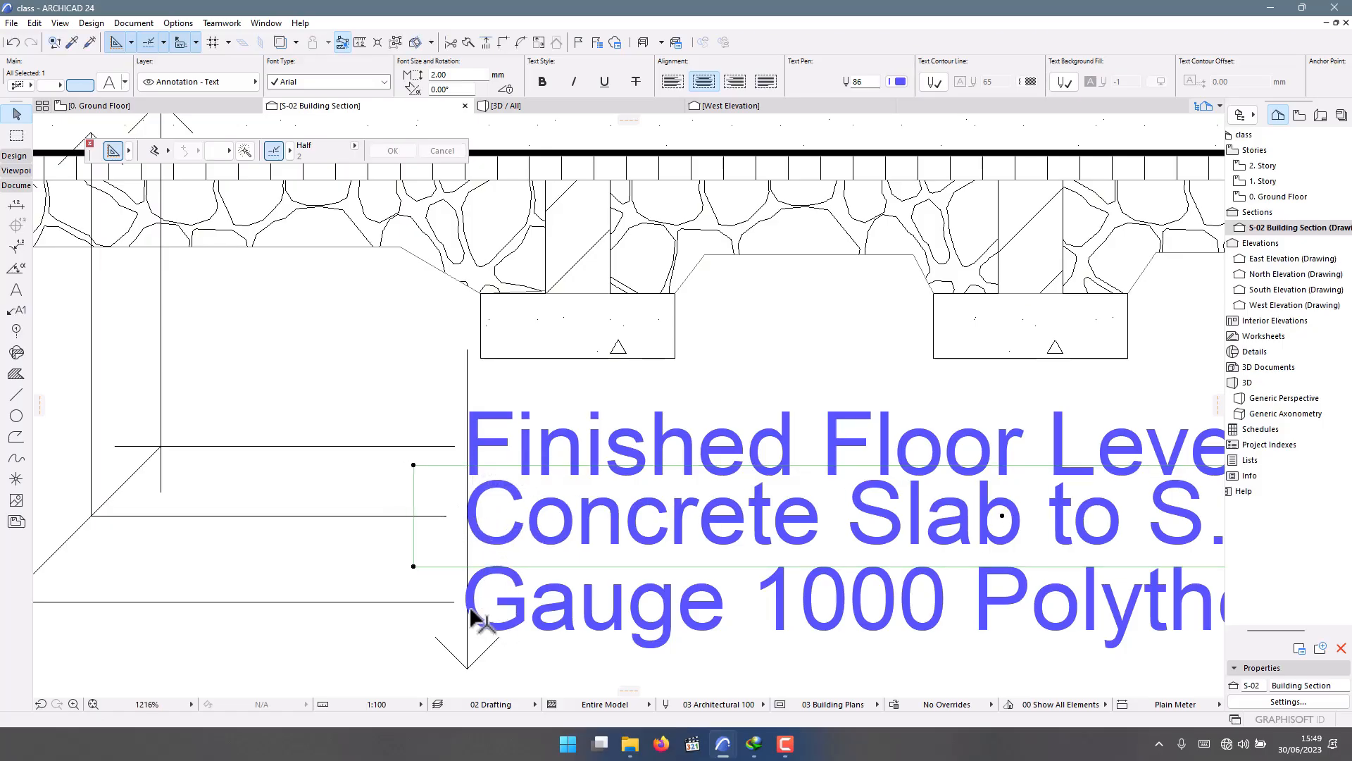
left_click(468, 606)
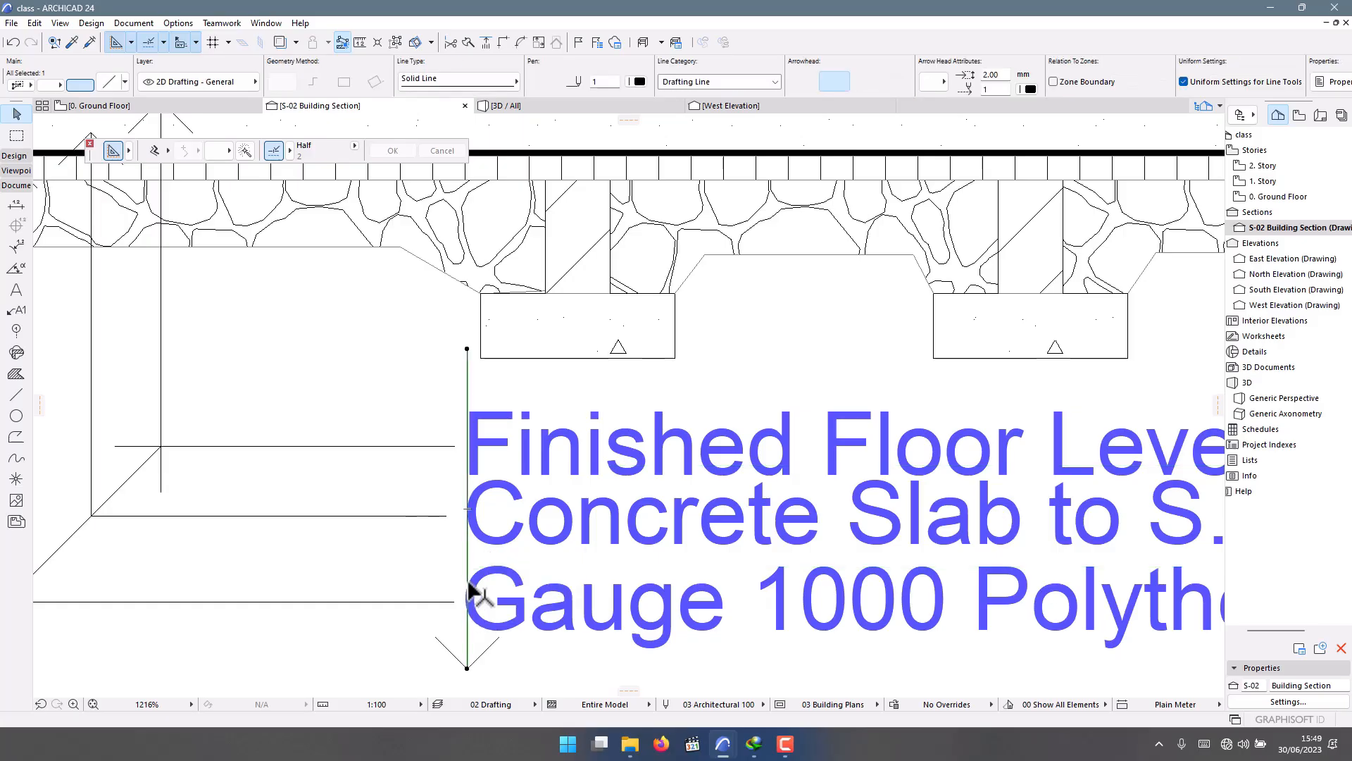
scroll(470, 595, "down", 10)
key("Escape")
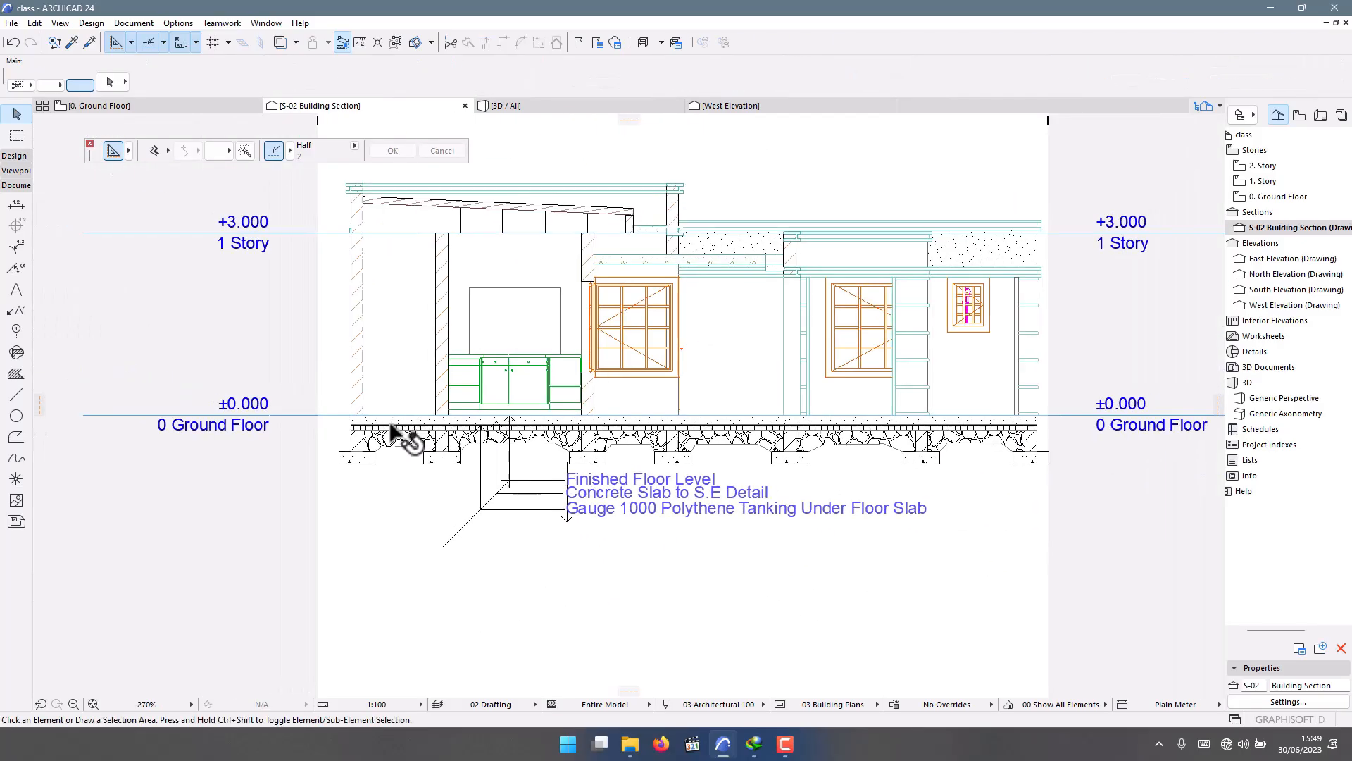
Draw a fourth leader from the hatched layer beneath the slab straight down, then horizontally about 1632 mm to the vertical alignment line.
left_click(15, 394)
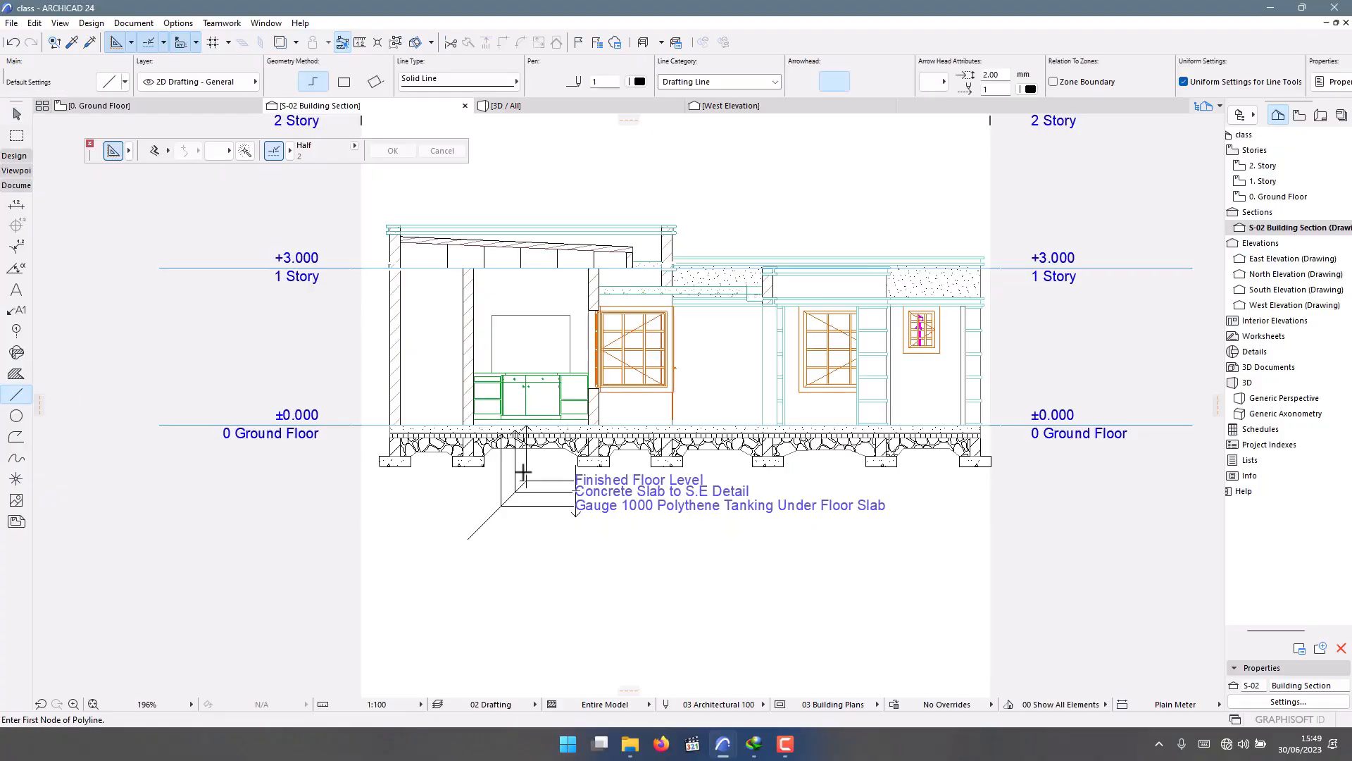
scroll(511, 461, "up", 7)
scroll(470, 449, "up", 2)
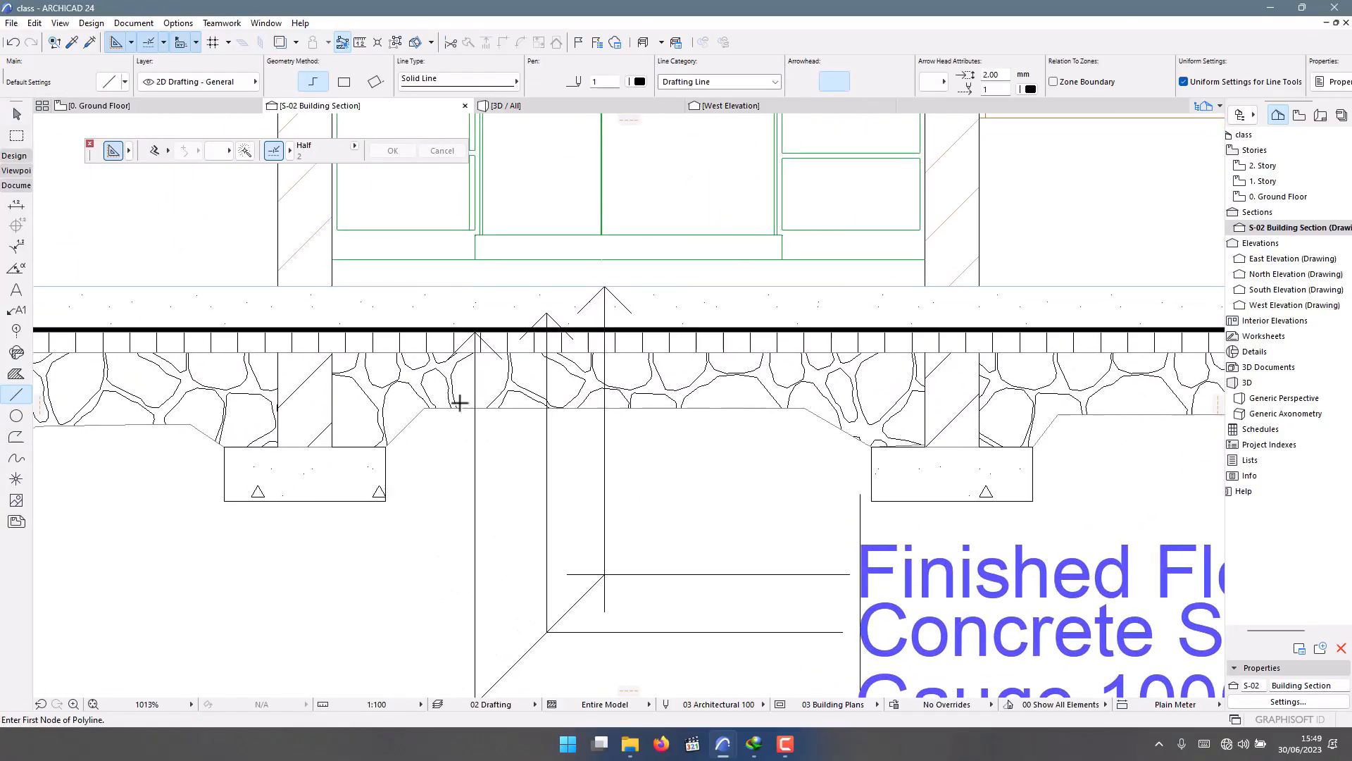
left_click(421, 351)
scroll(416, 387, "down", 2)
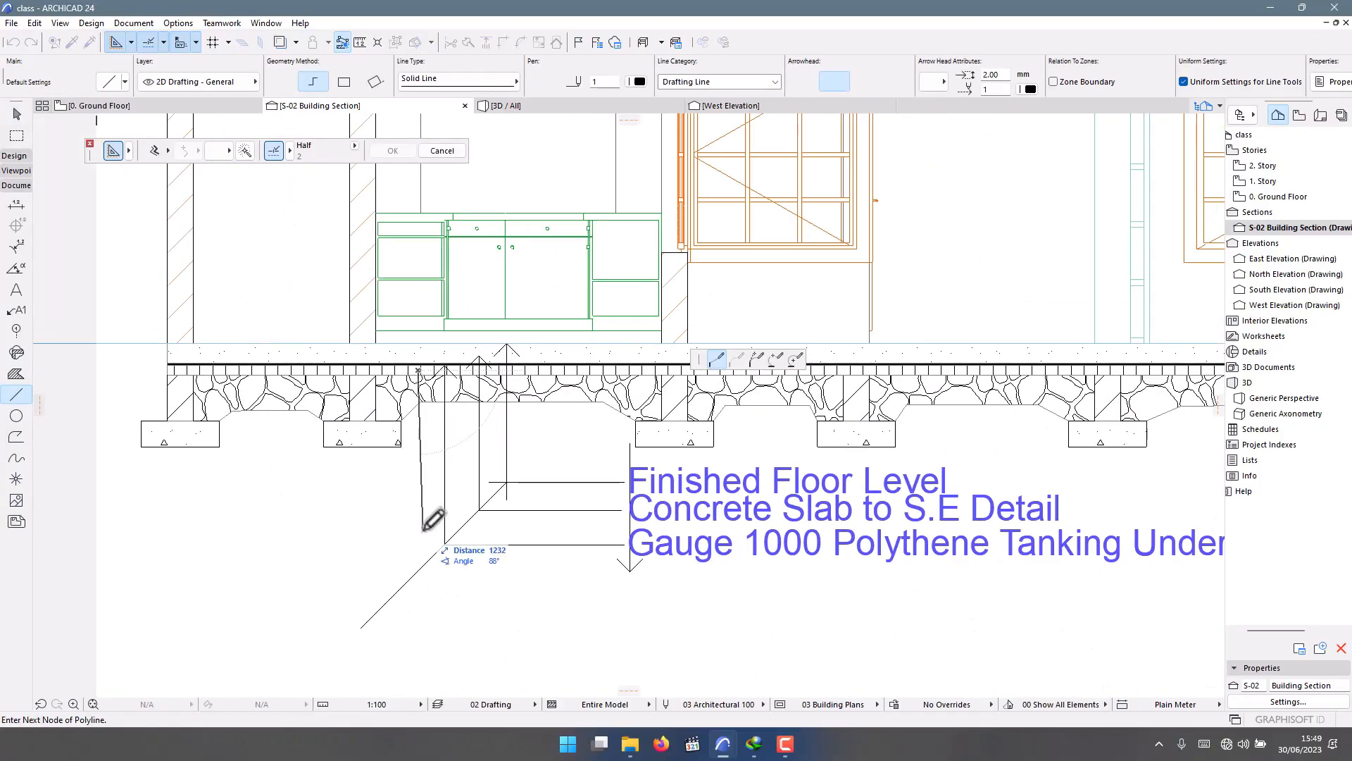
left_click(420, 569)
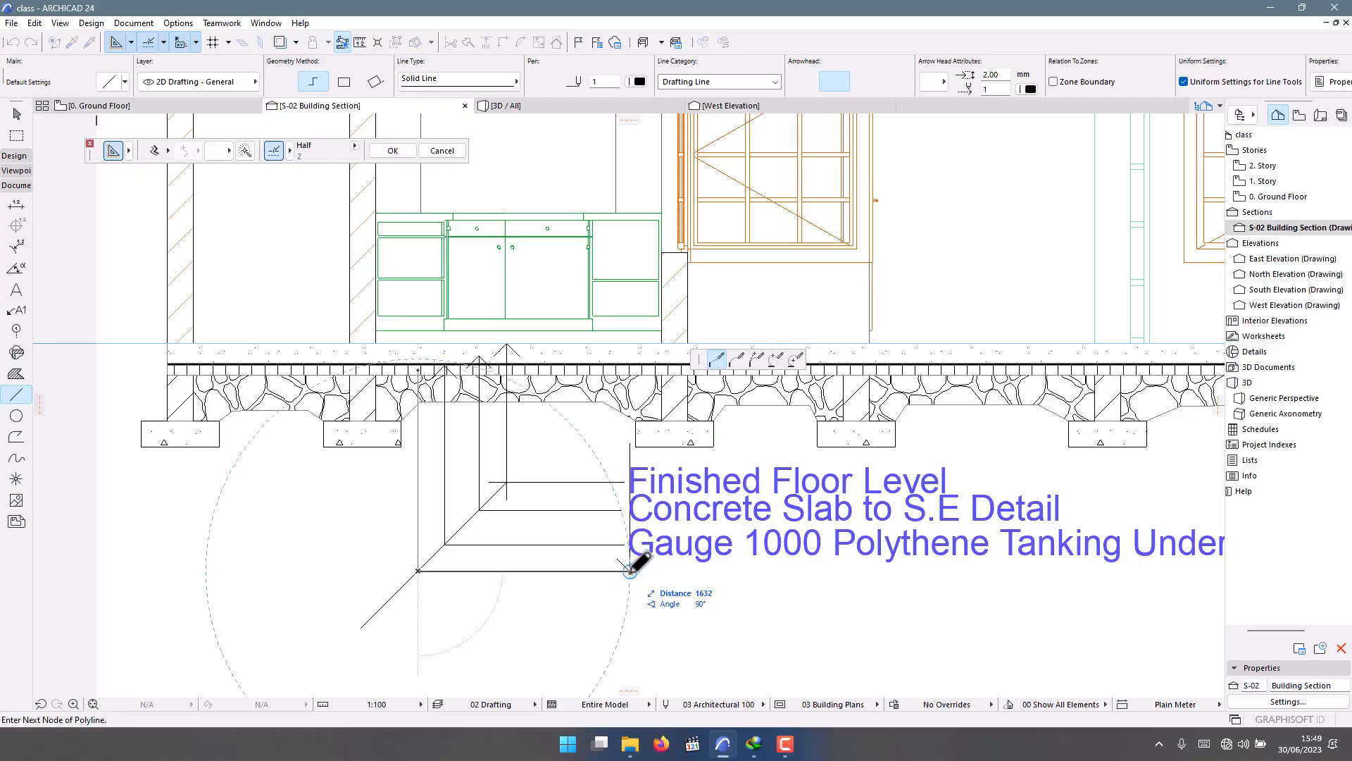
left_click(630, 571)
scroll(405, 483, "down", 4)
scroll(514, 526, "up", 7)
key("Escape")
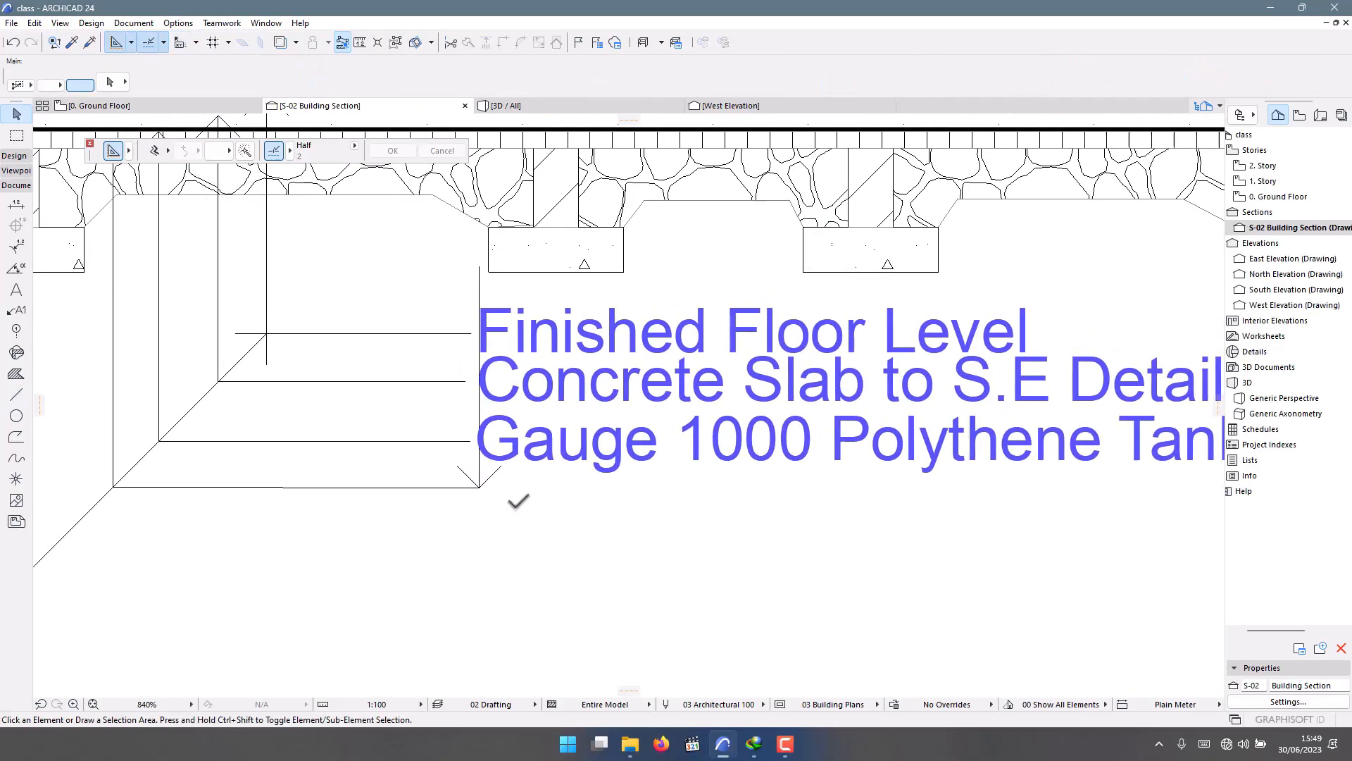
Stretch the lower end of the vertical alignment line farther down, well below the fourth leader.
left_click(479, 484)
left_click(479, 488)
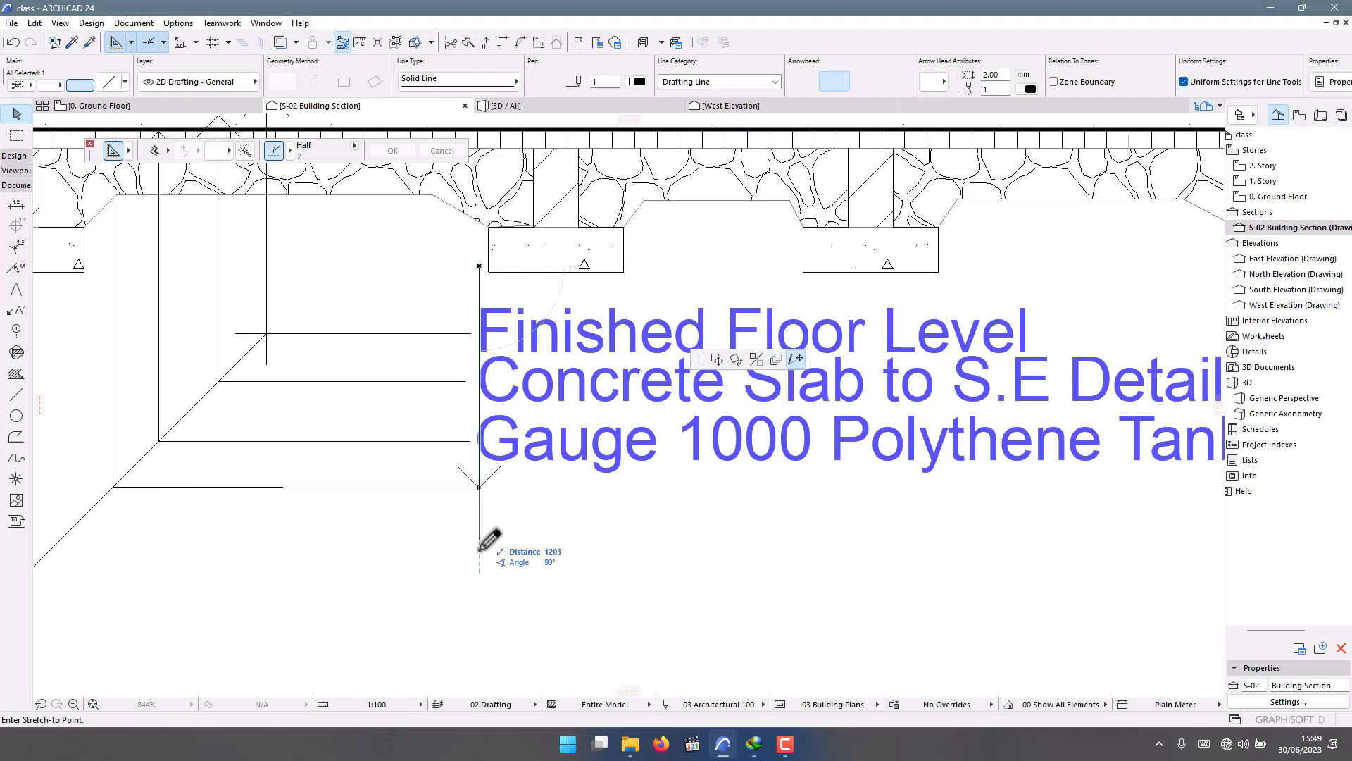
left_click(479, 637)
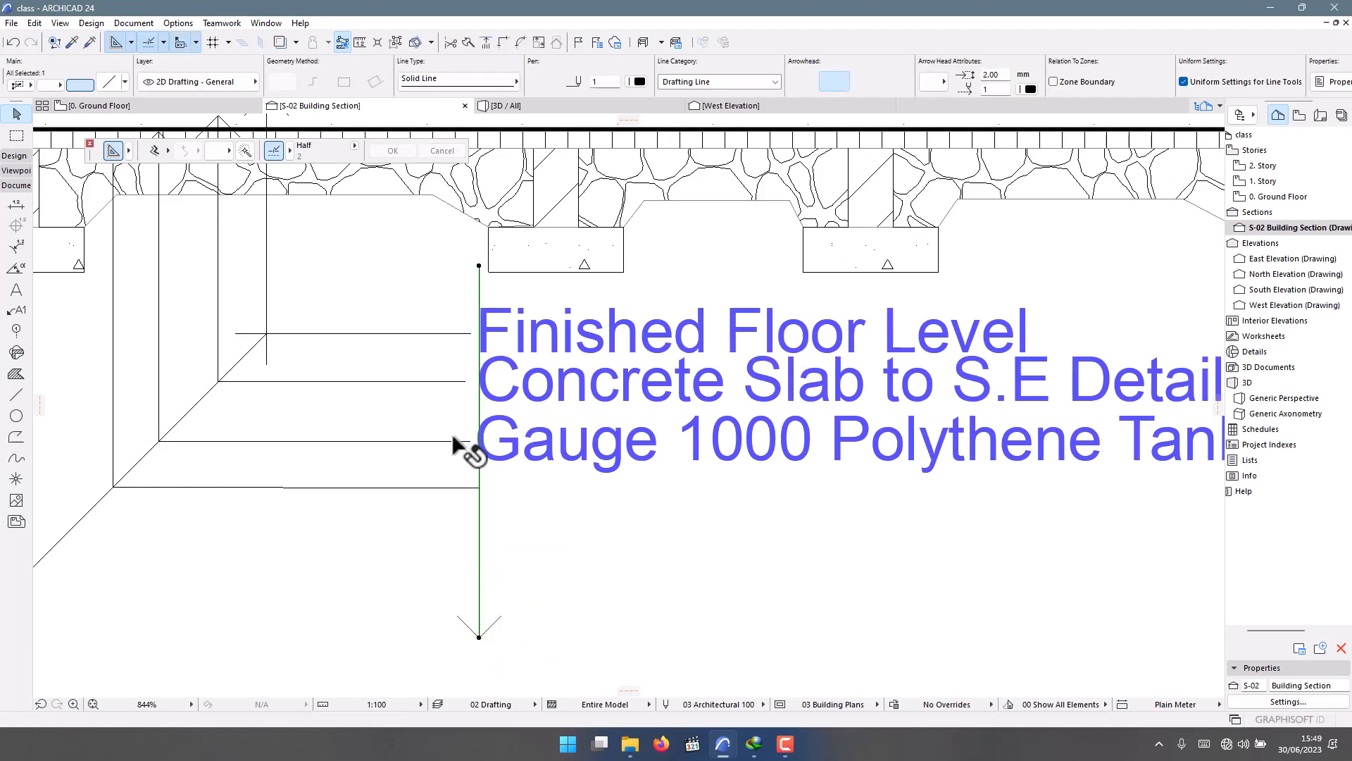
left_click(469, 441)
left_click(469, 441)
left_click(470, 441)
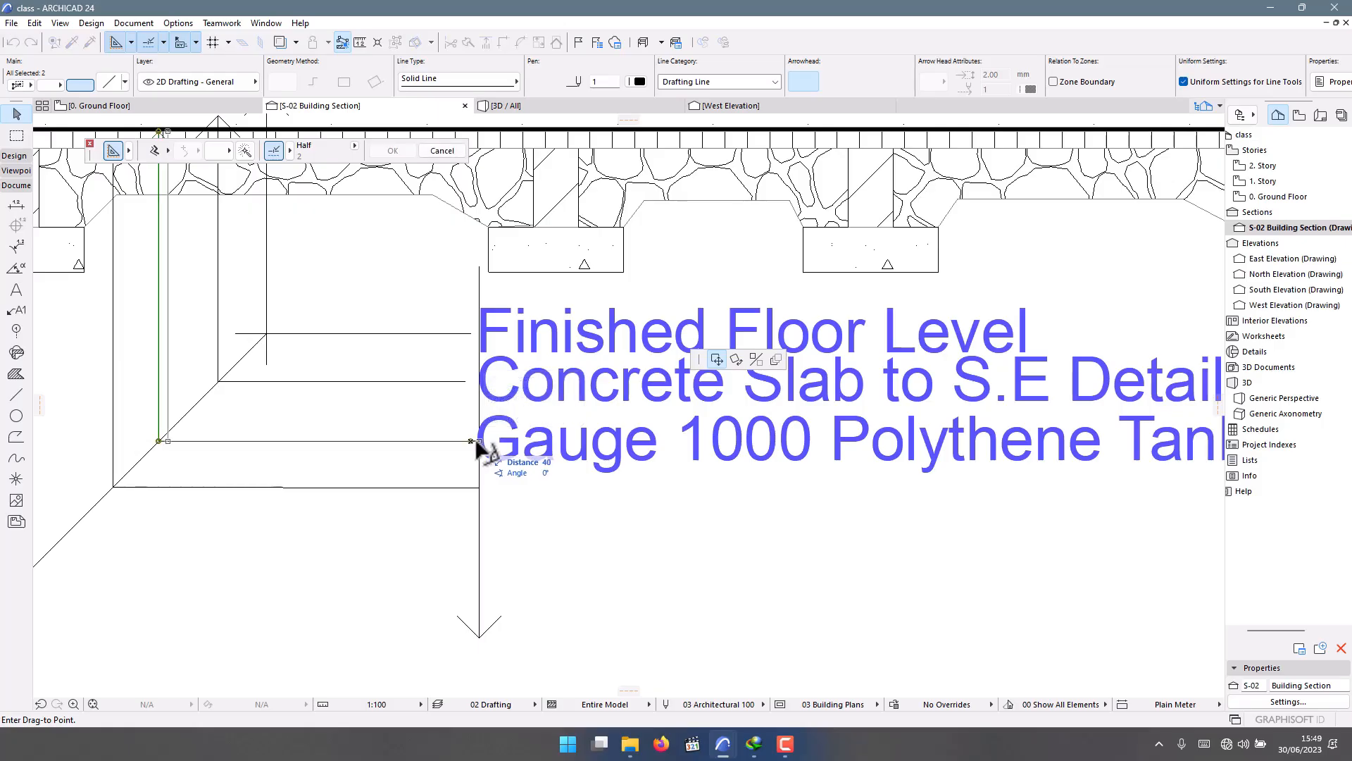
key("Escape")
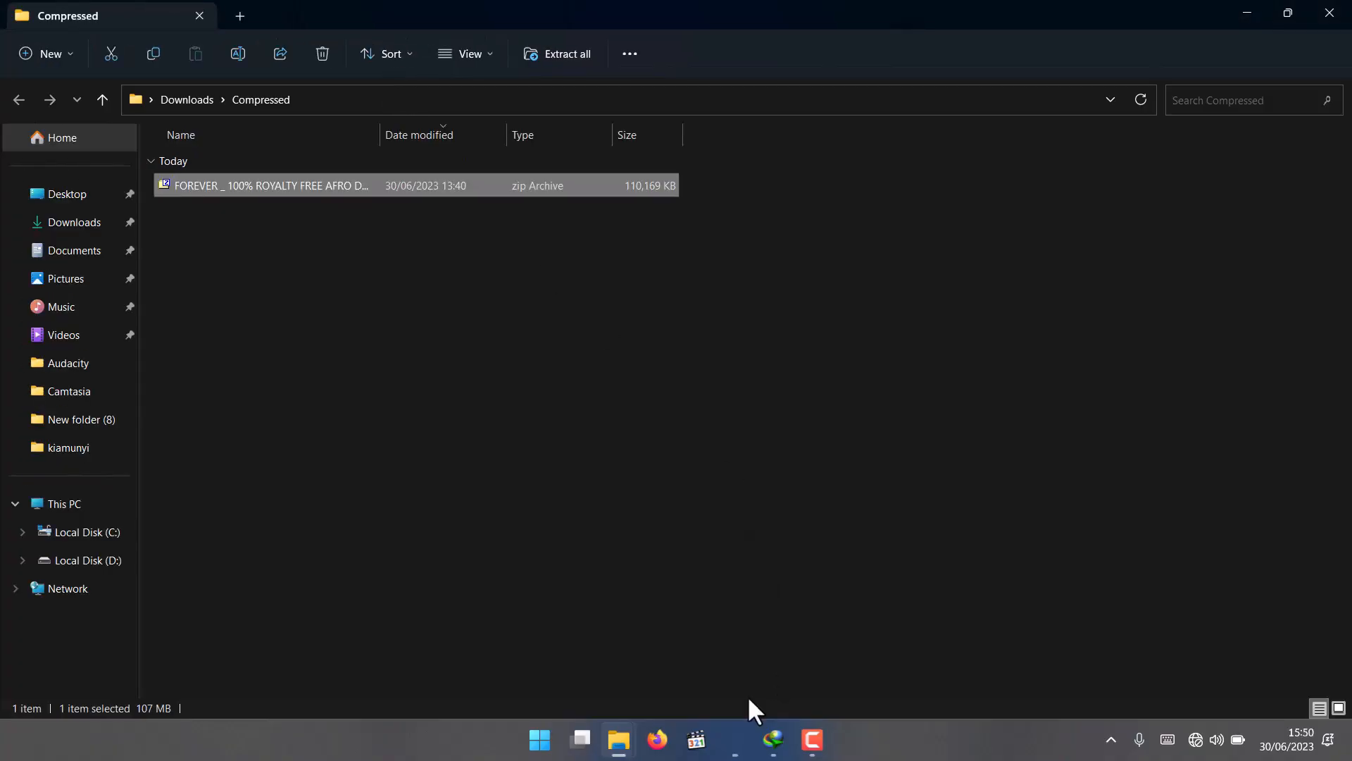
Switch back to the "class" project window in ARCHICAD 24.
mouse_move(733, 758)
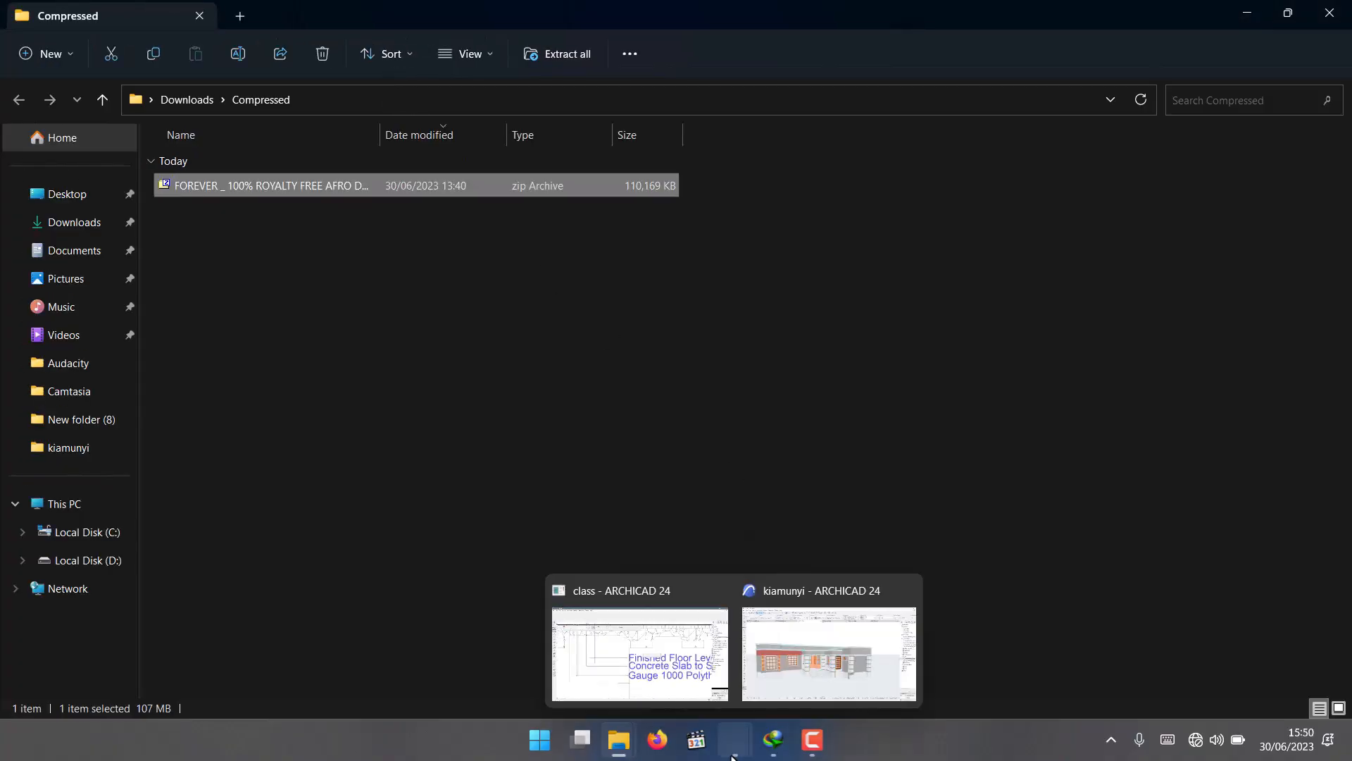
mouse_move(694, 648)
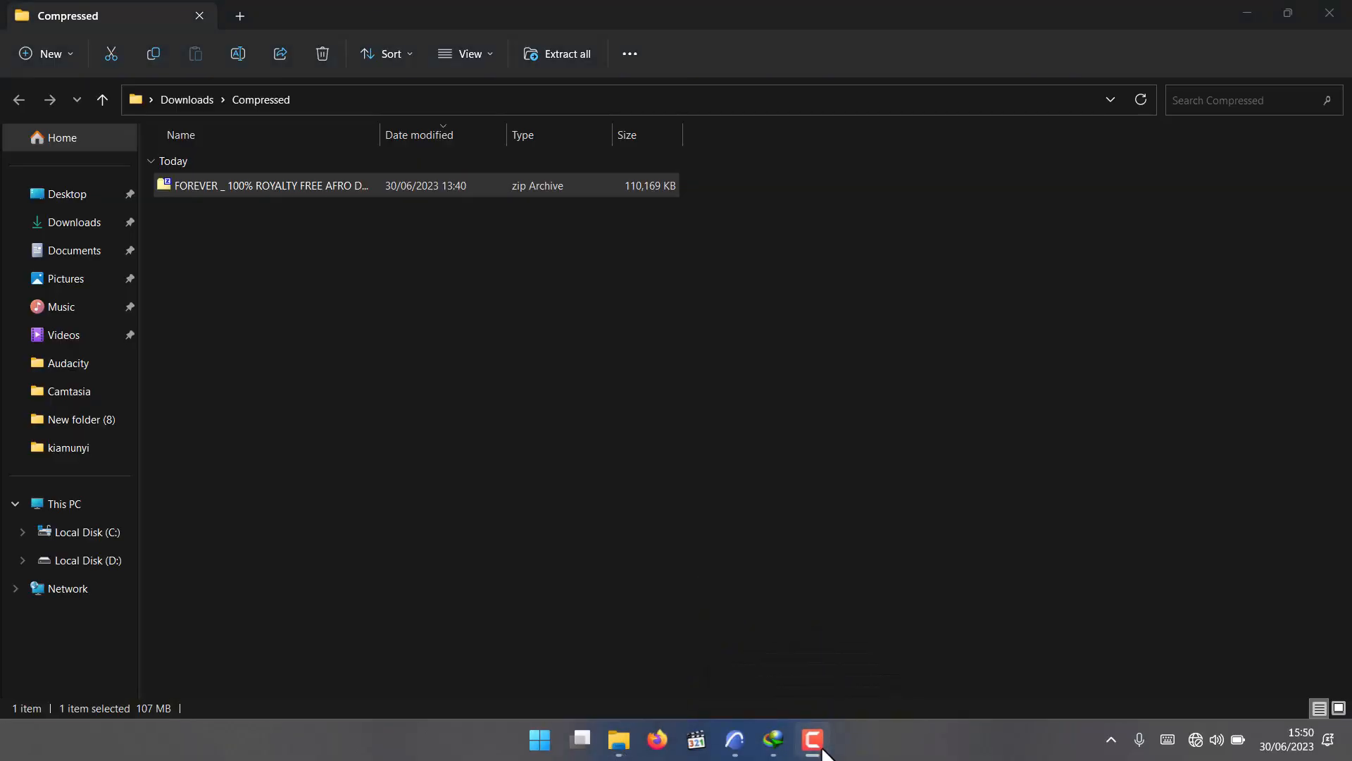
left_click(634, 623)
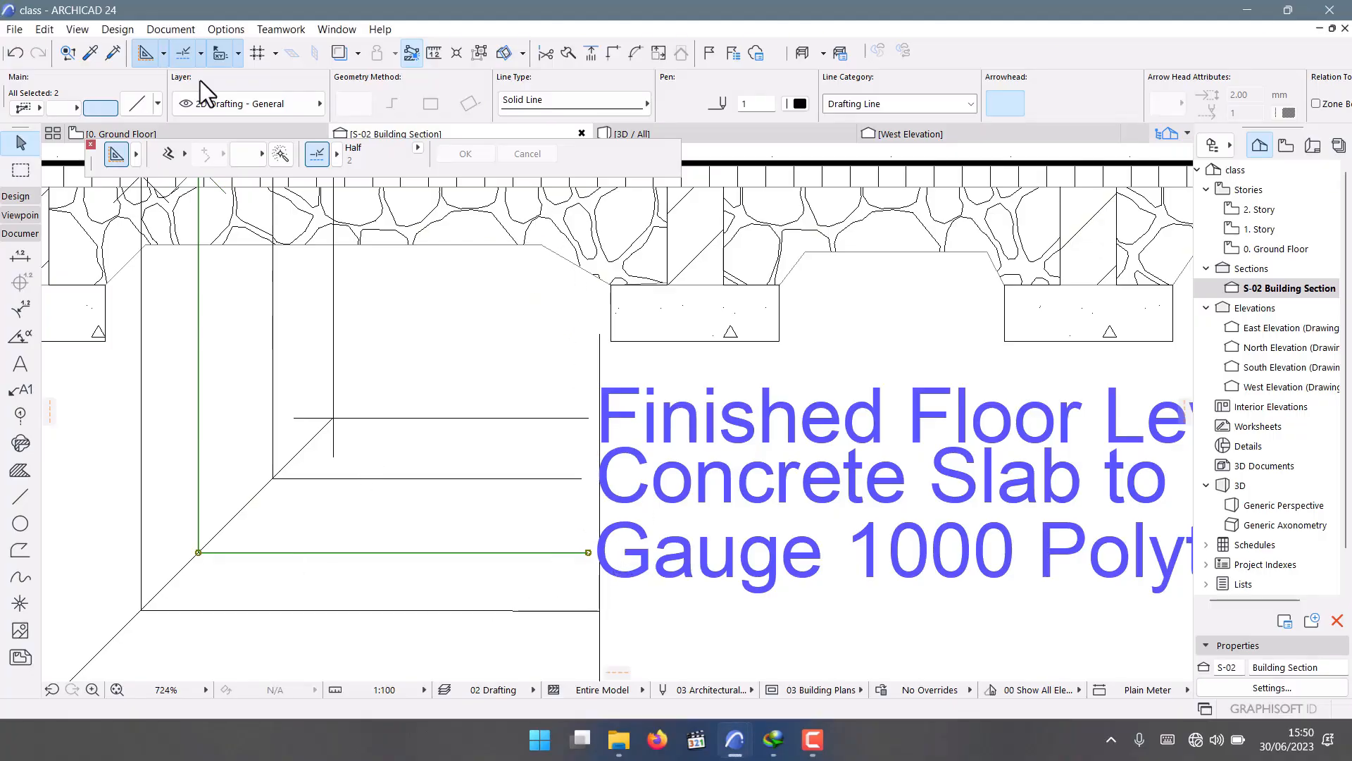
Suspend element grouping and stretch the third leader's horizontal segment to meet the vertical alignment line.
left_click(589, 553)
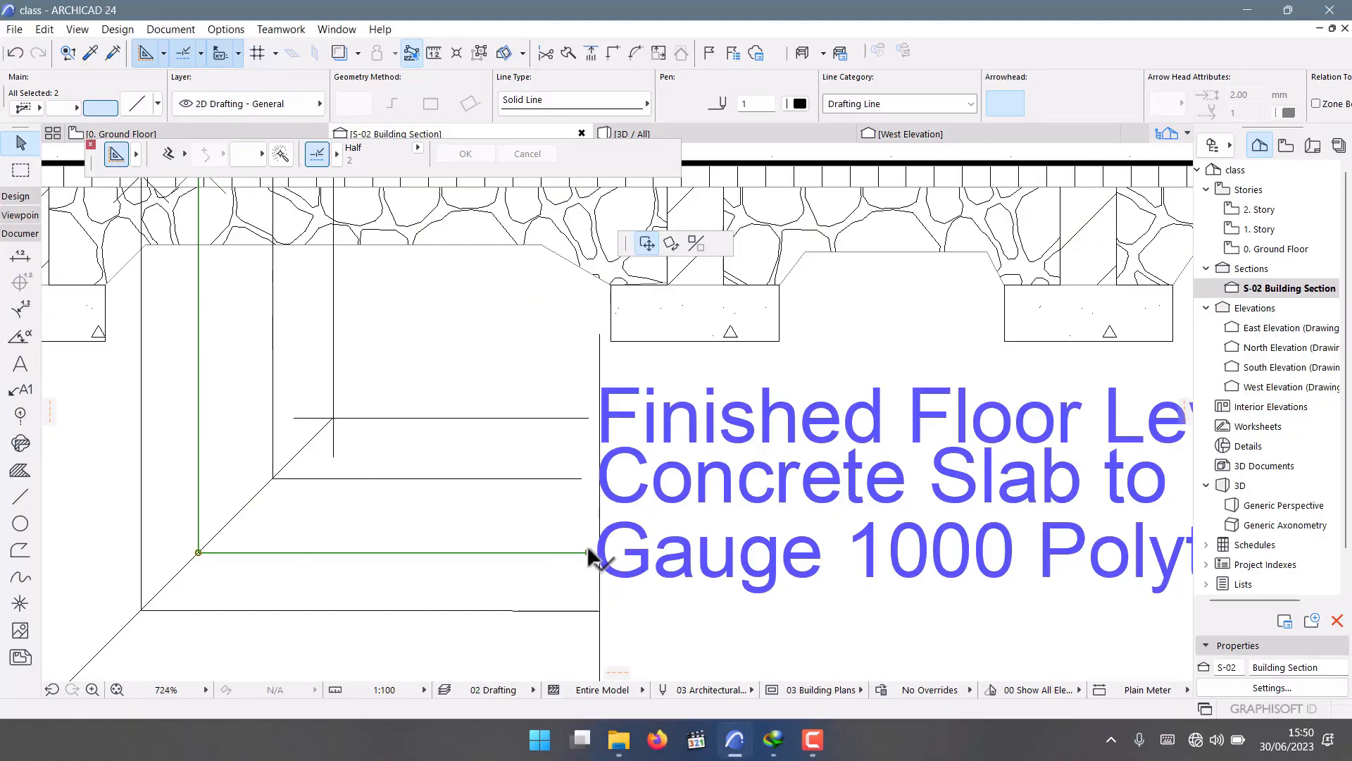
key("Escape")
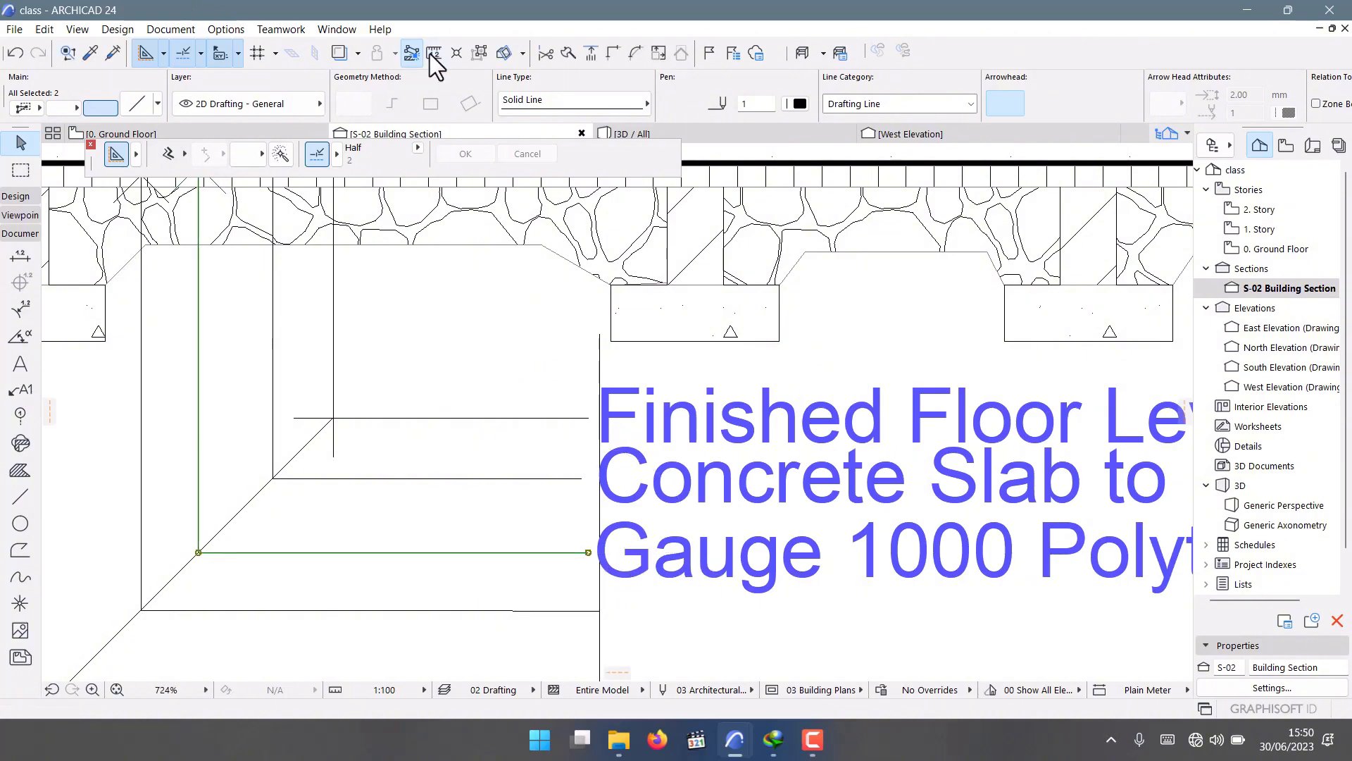
left_click(481, 52)
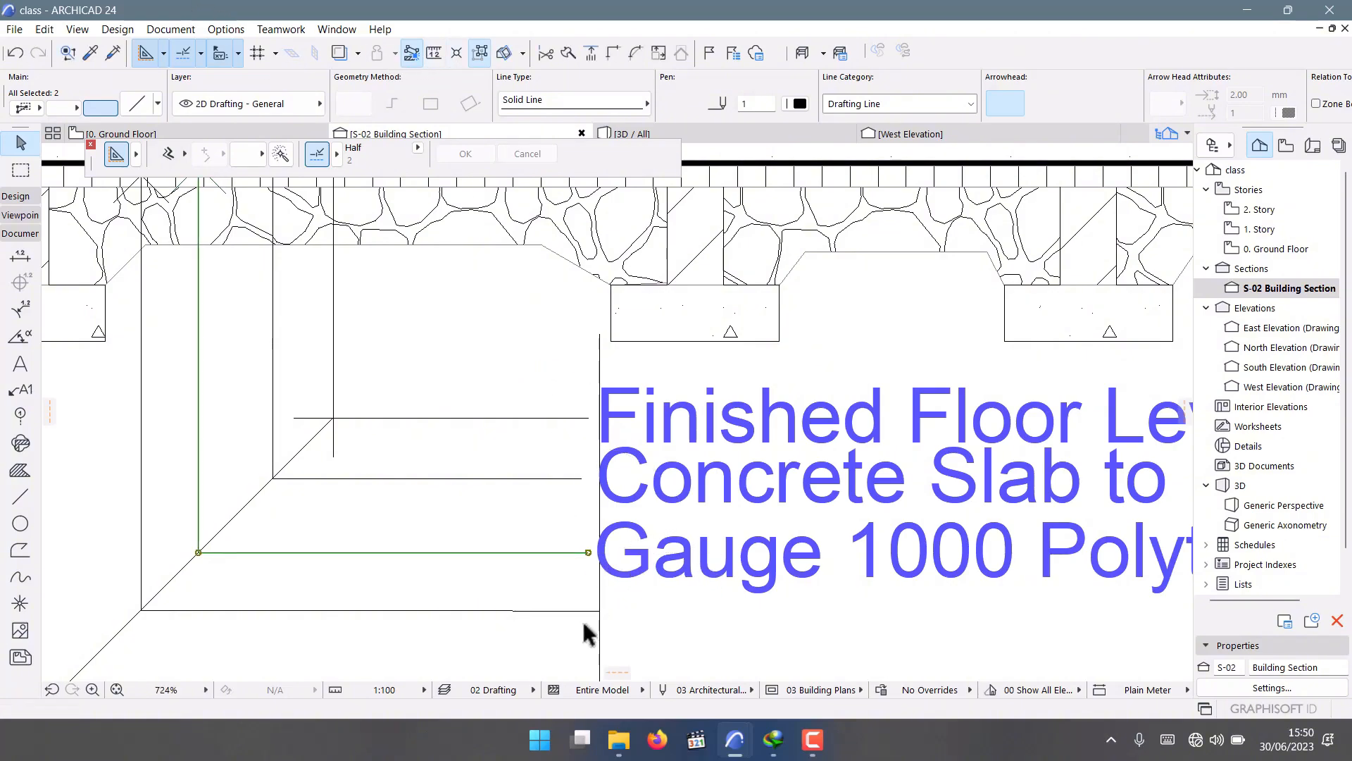
left_click(589, 553)
left_click(598, 552)
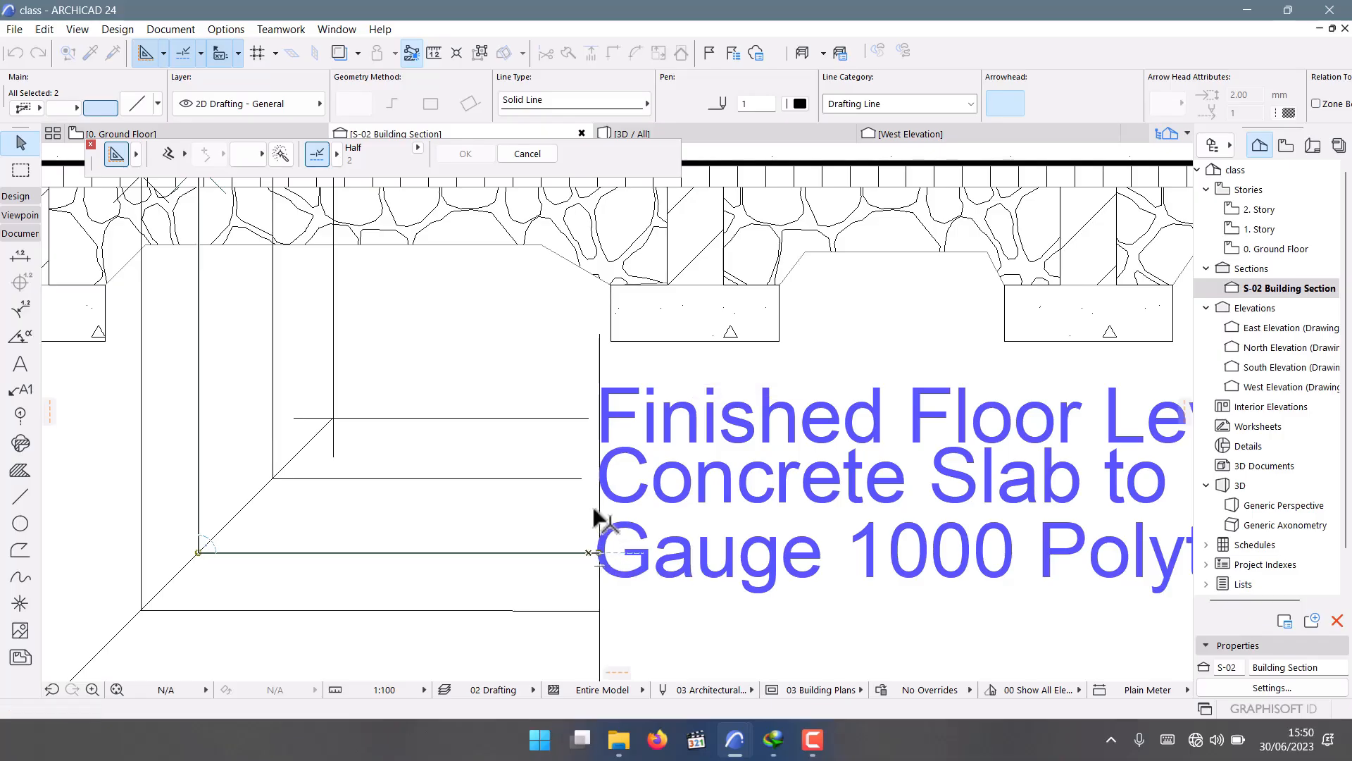
Stretch the horizontal segments of the second and first leaders to end on the vertical alignment line.
left_click(576, 479)
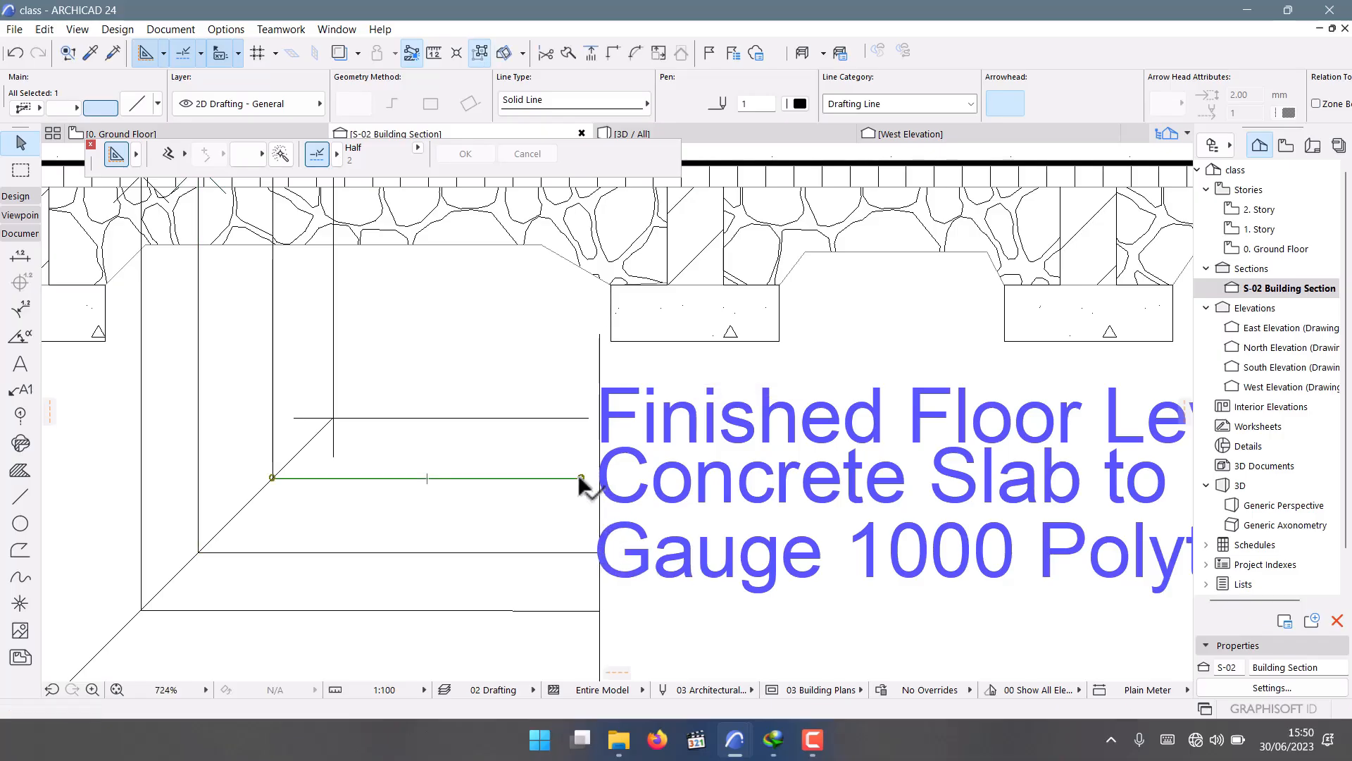
left_click(581, 479)
left_click(599, 479)
left_click(589, 418)
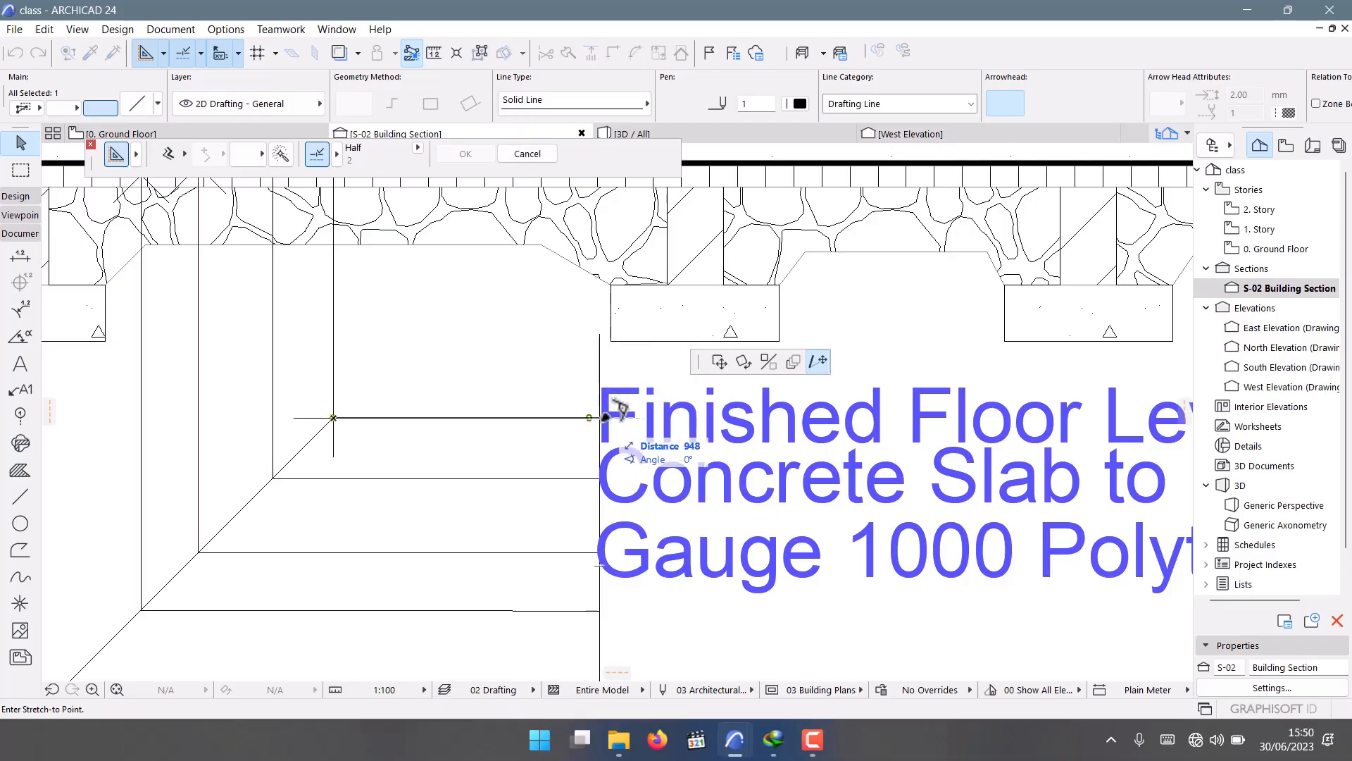
left_click(602, 417)
scroll(564, 392, "down", 2)
key("Escape")
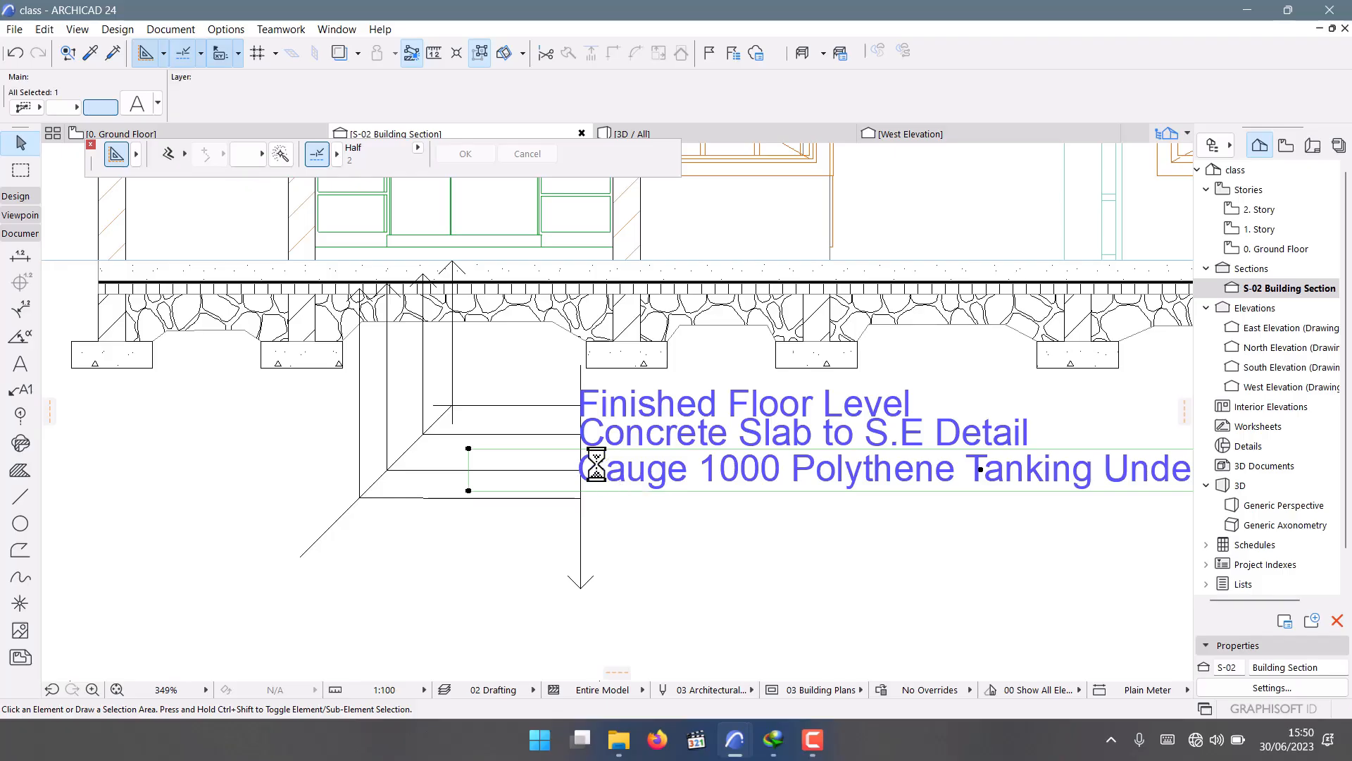
Copy the "Gauge 1000 Polythene Tanking Under Floor Slab" label about 207 mm straight down to the end of the fourth leader.
left_click(590, 480)
scroll(576, 485, "up", 3)
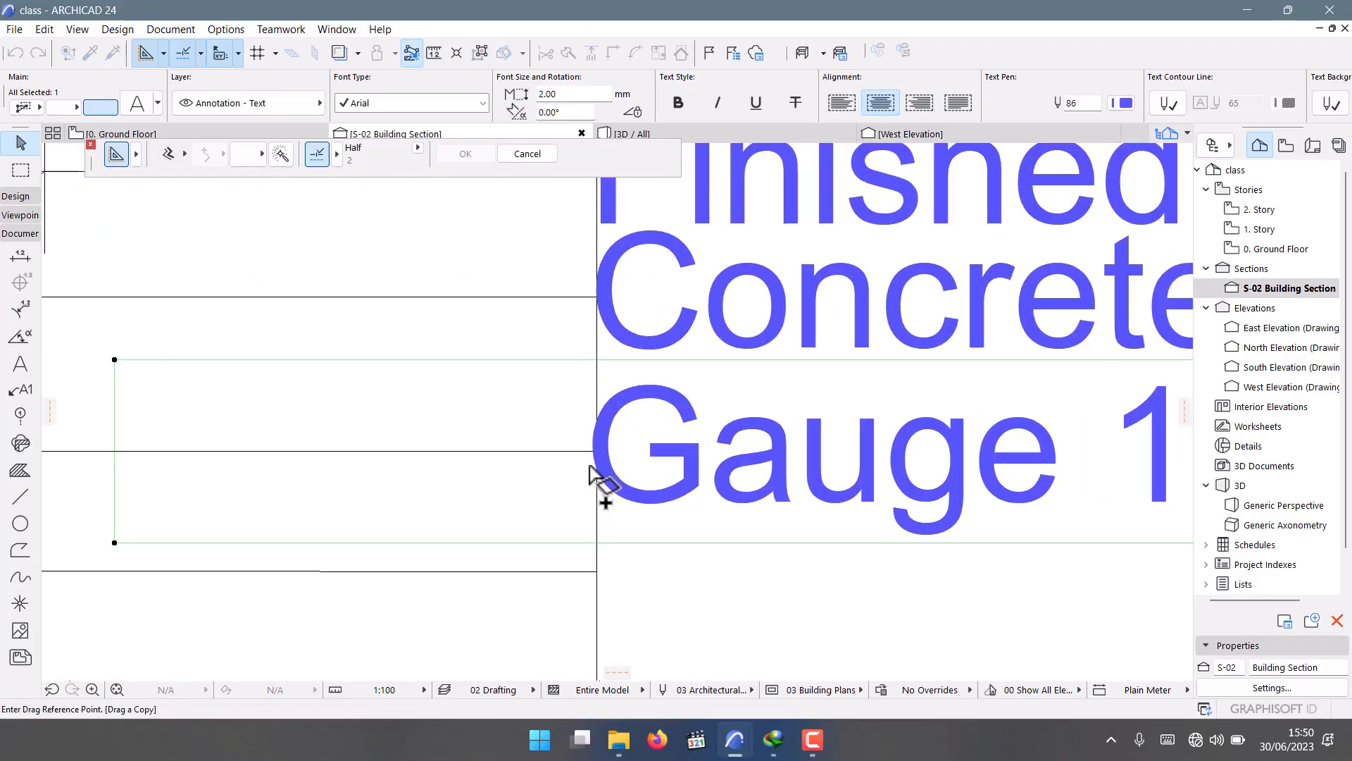
left_click(597, 451)
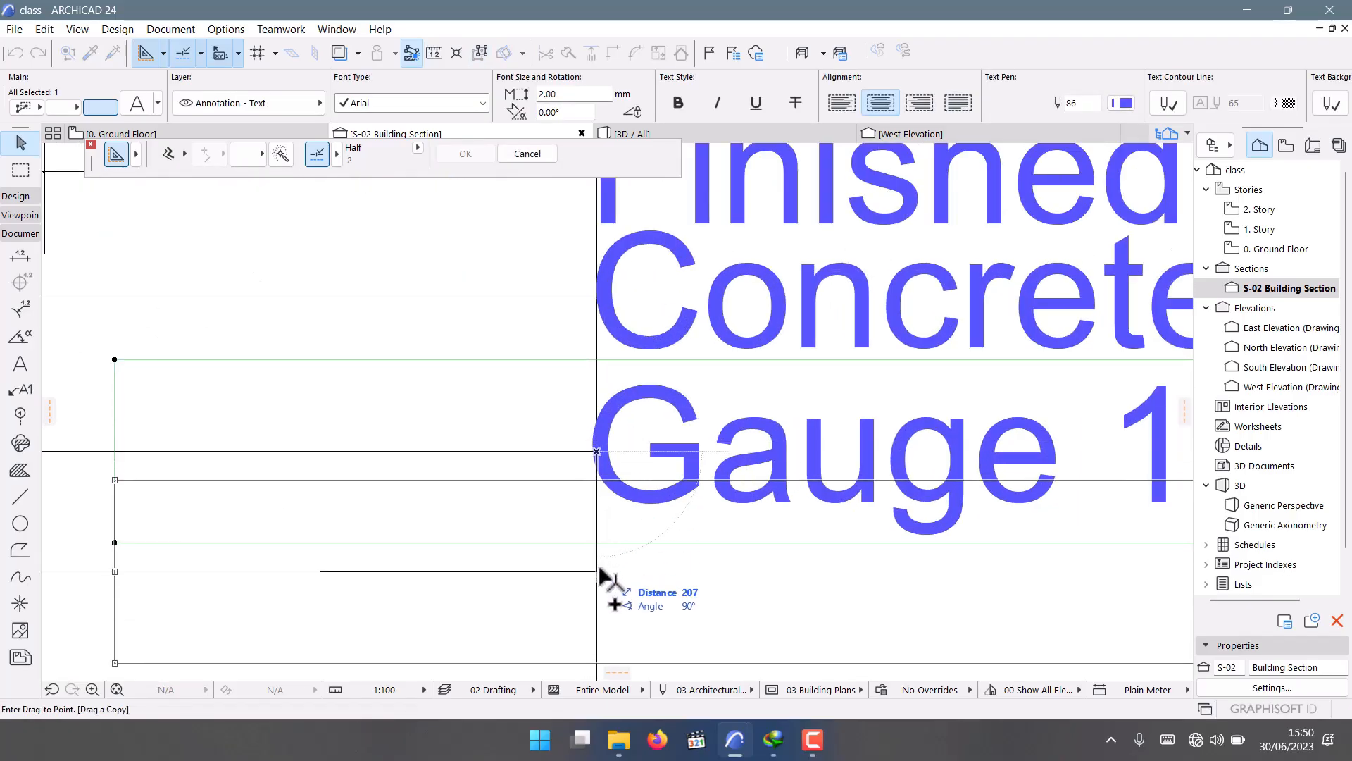
left_click(598, 571)
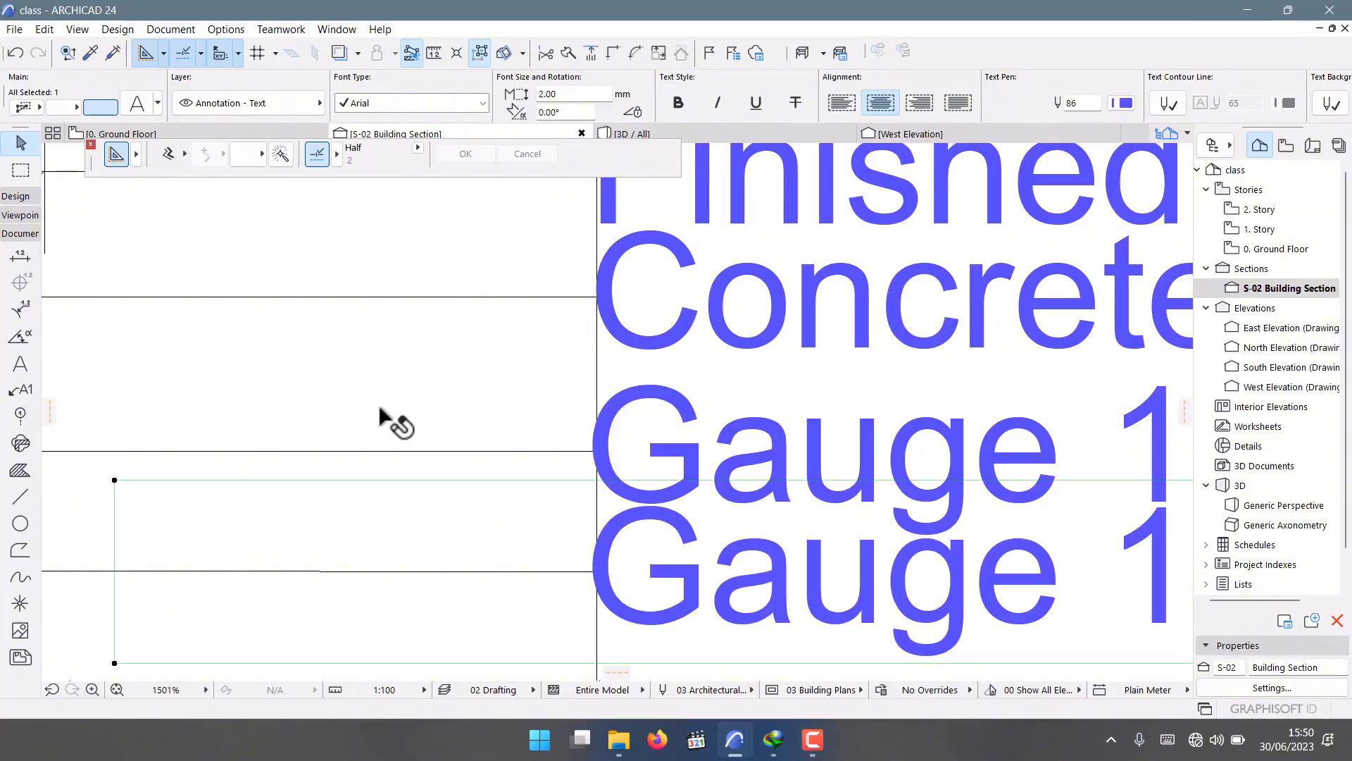
Replace the copied label's text with "Murram Blinding Layer".
scroll(386, 423, "down", 5)
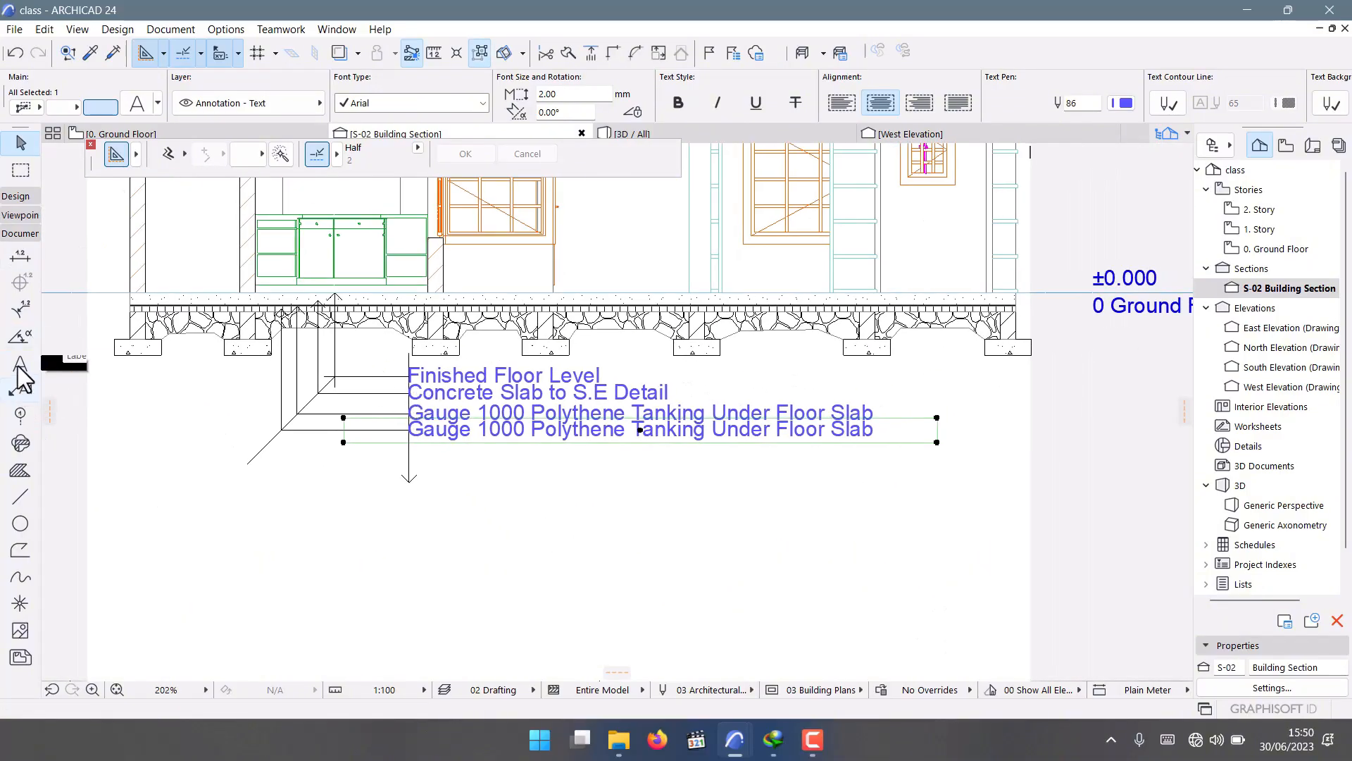
left_click(19, 364)
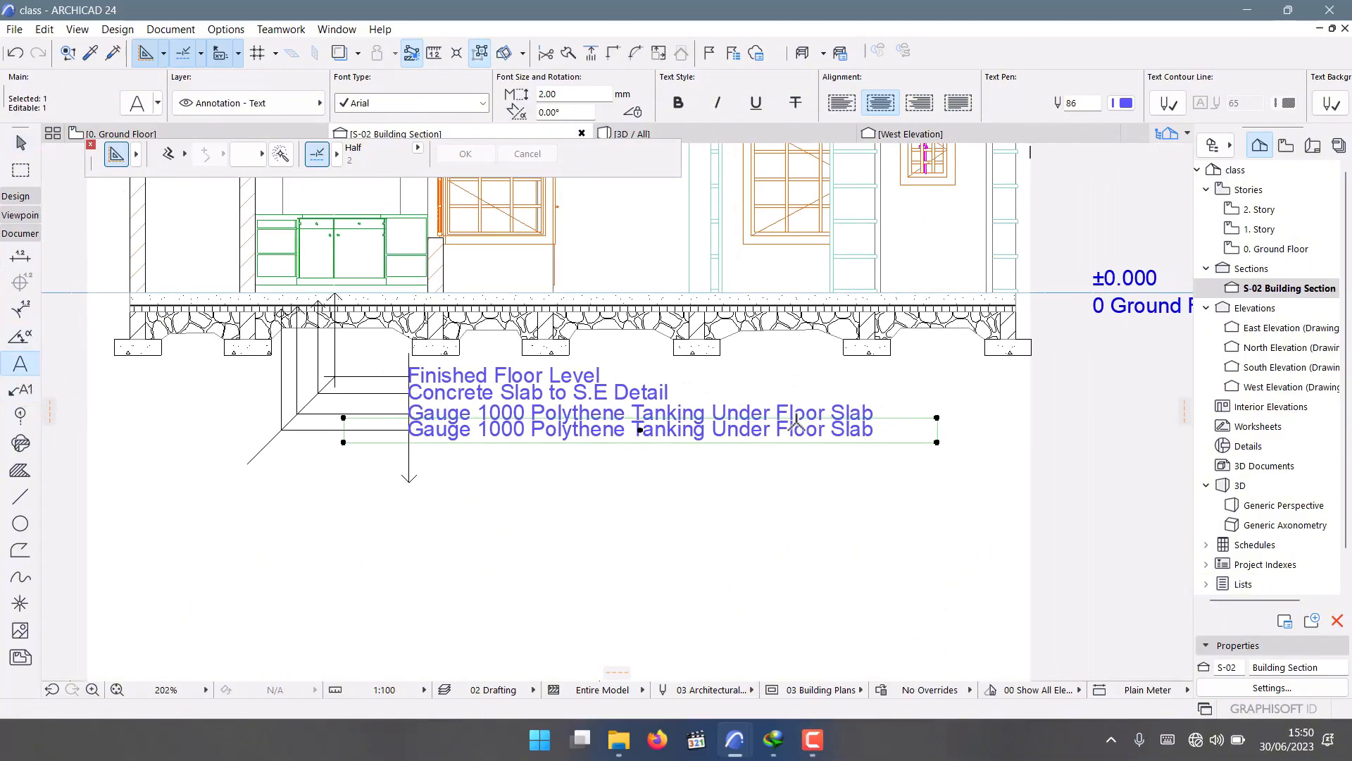
left_click(880, 430)
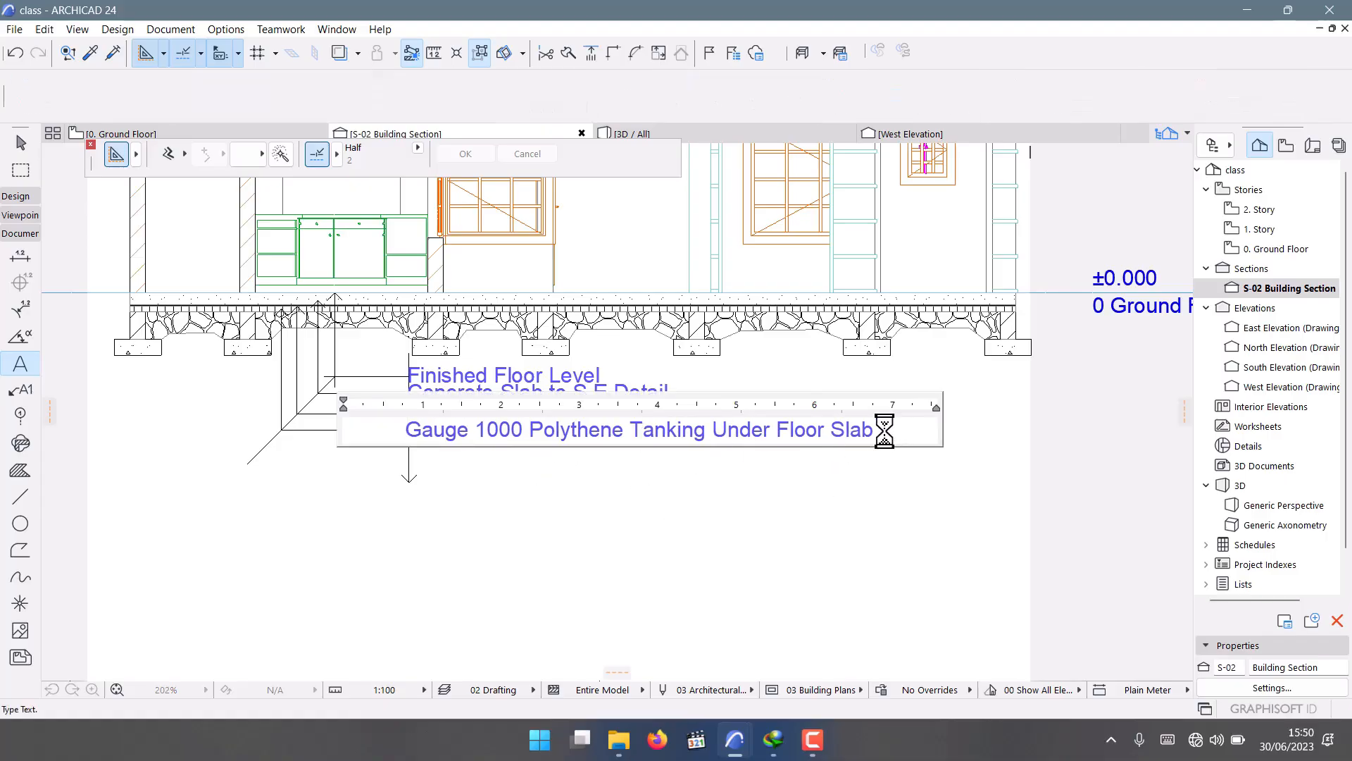
left_click_drag(881, 431, 315, 438)
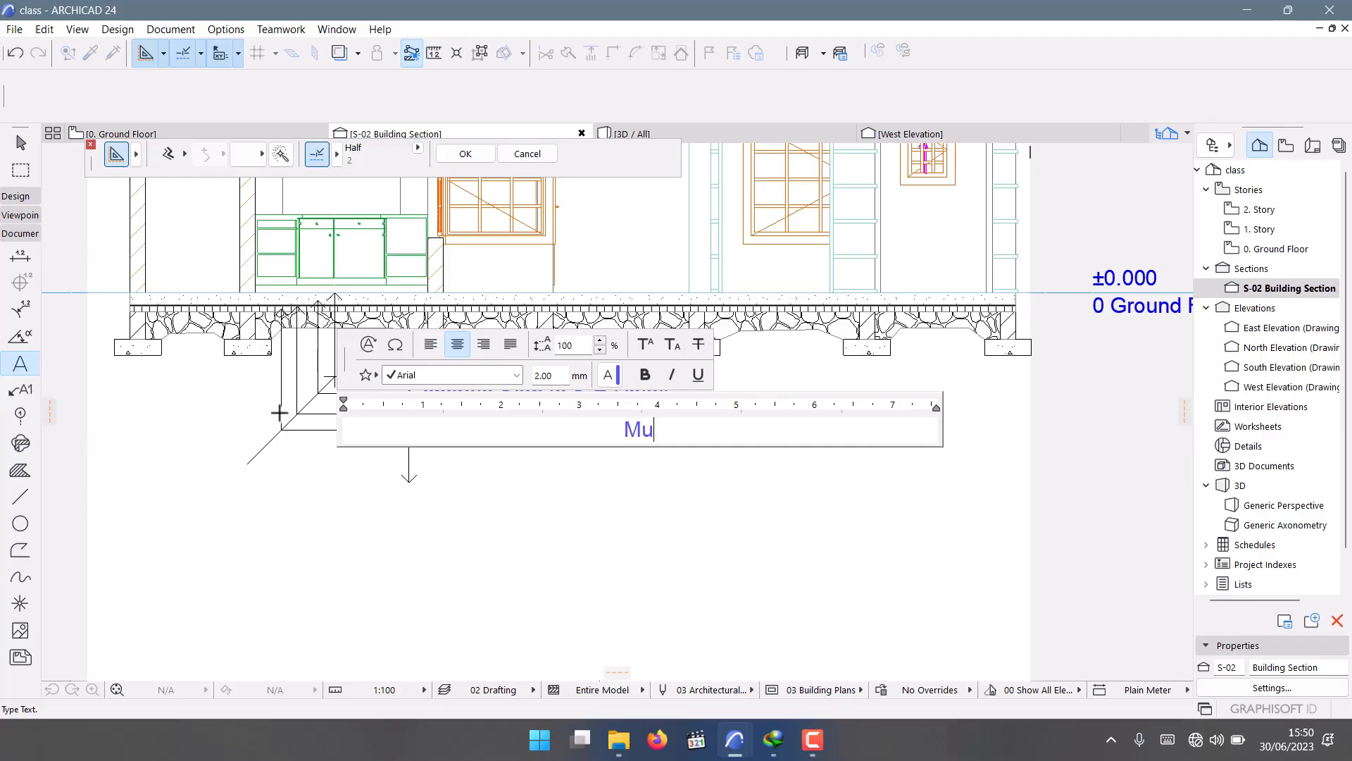
type("m Blindi")
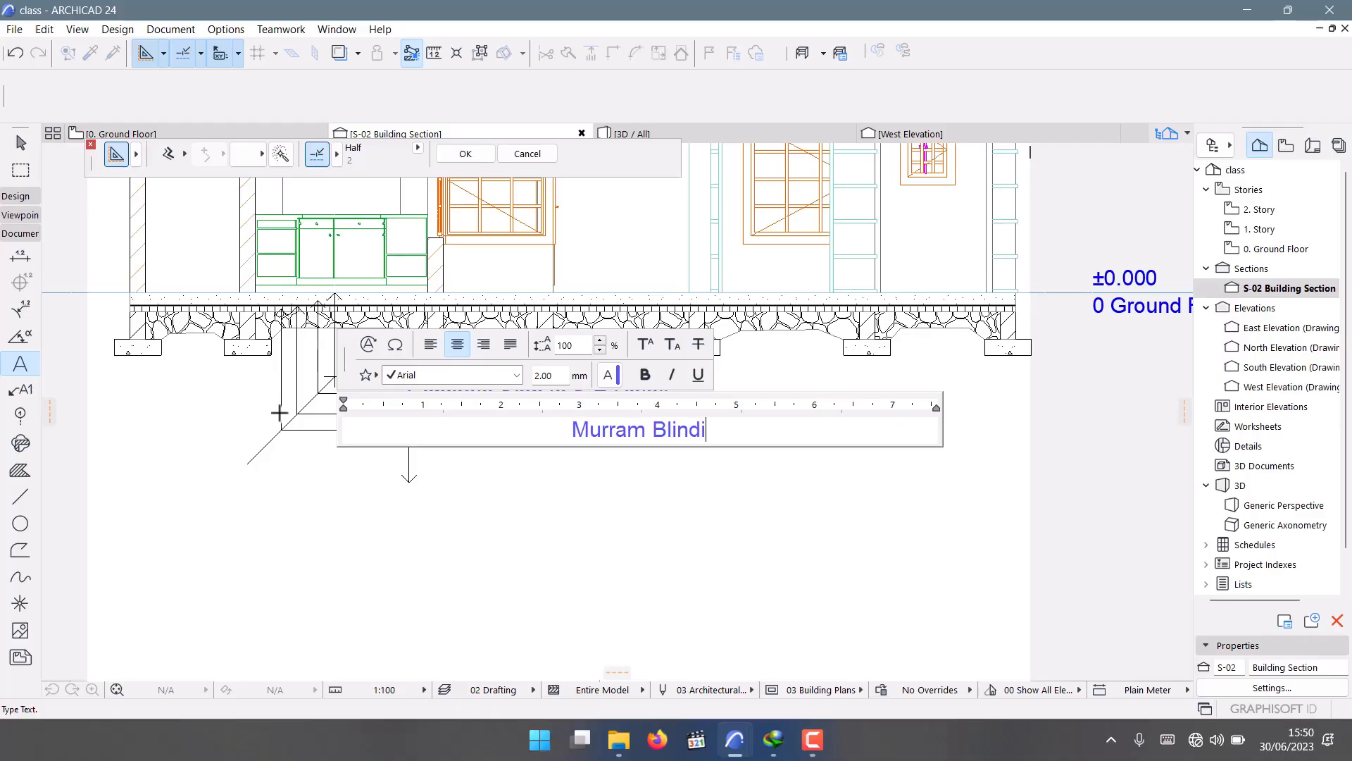
type("ng")
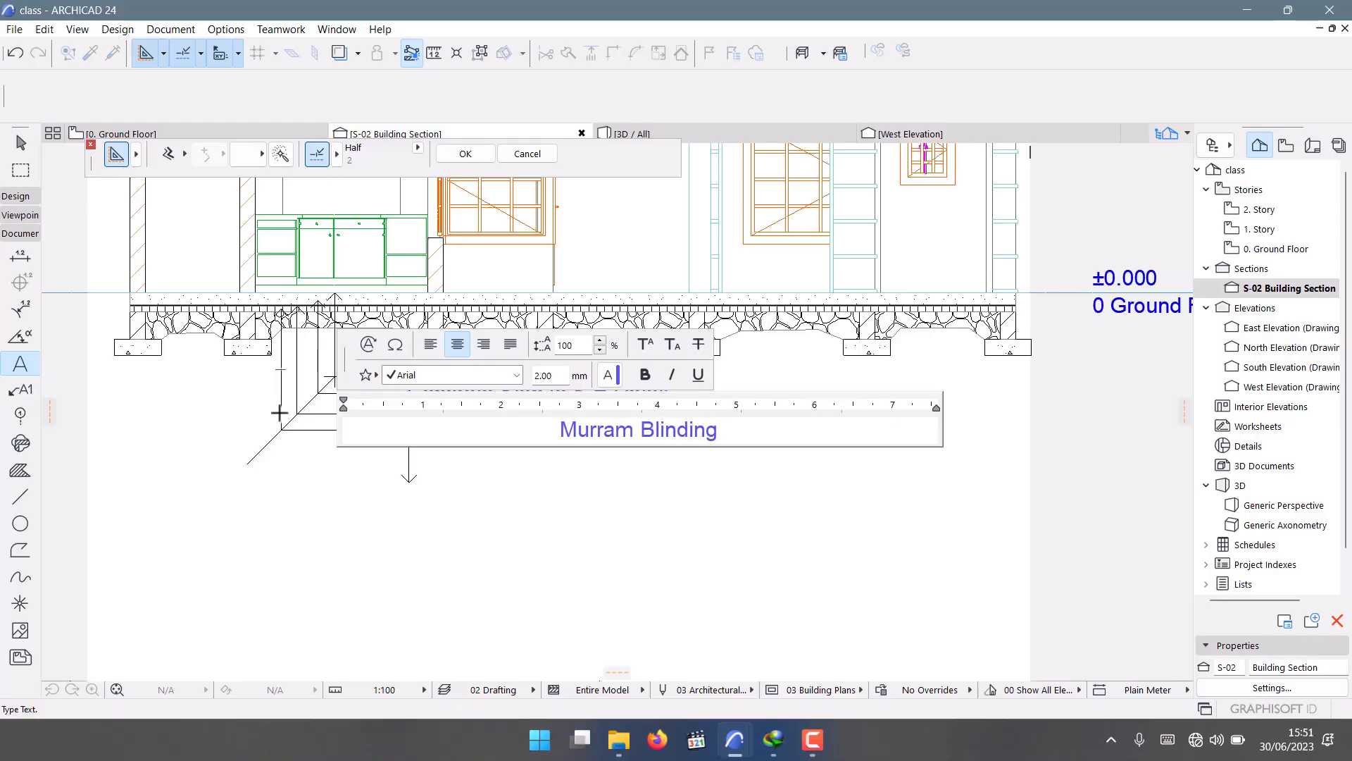
type(" Layer")
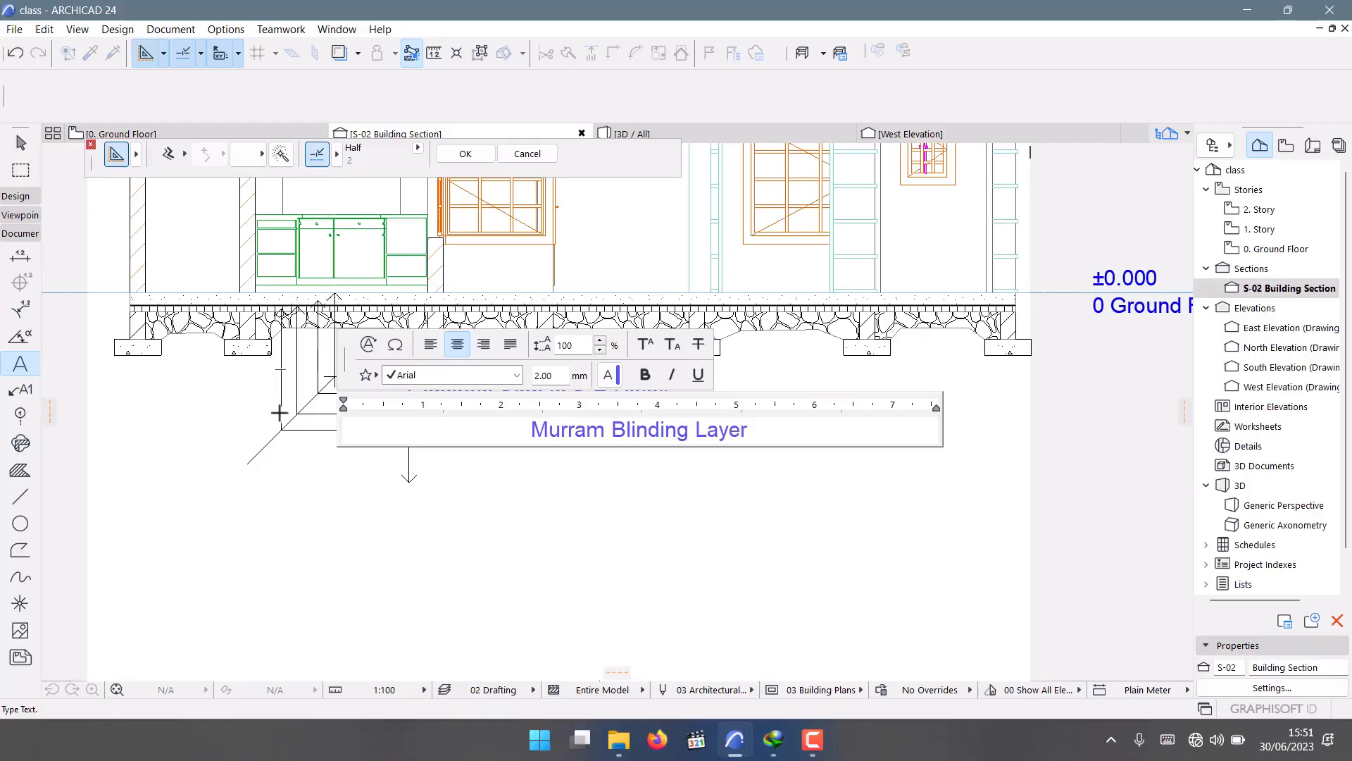
left_click(532, 474)
Narrow the "Murram Blinding Layer" text box by stretching its left edge inwards towards the text.
scroll(448, 445, "up", 3)
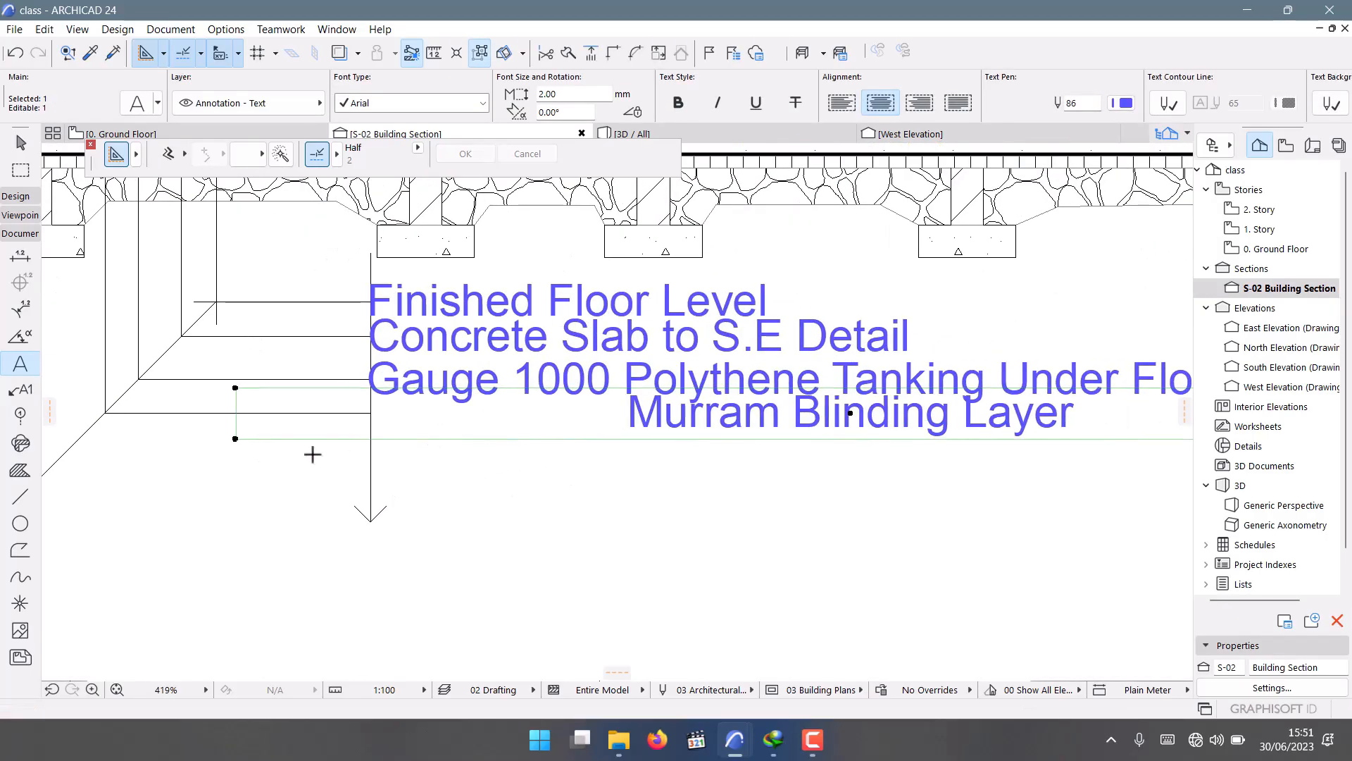
left_click(20, 143)
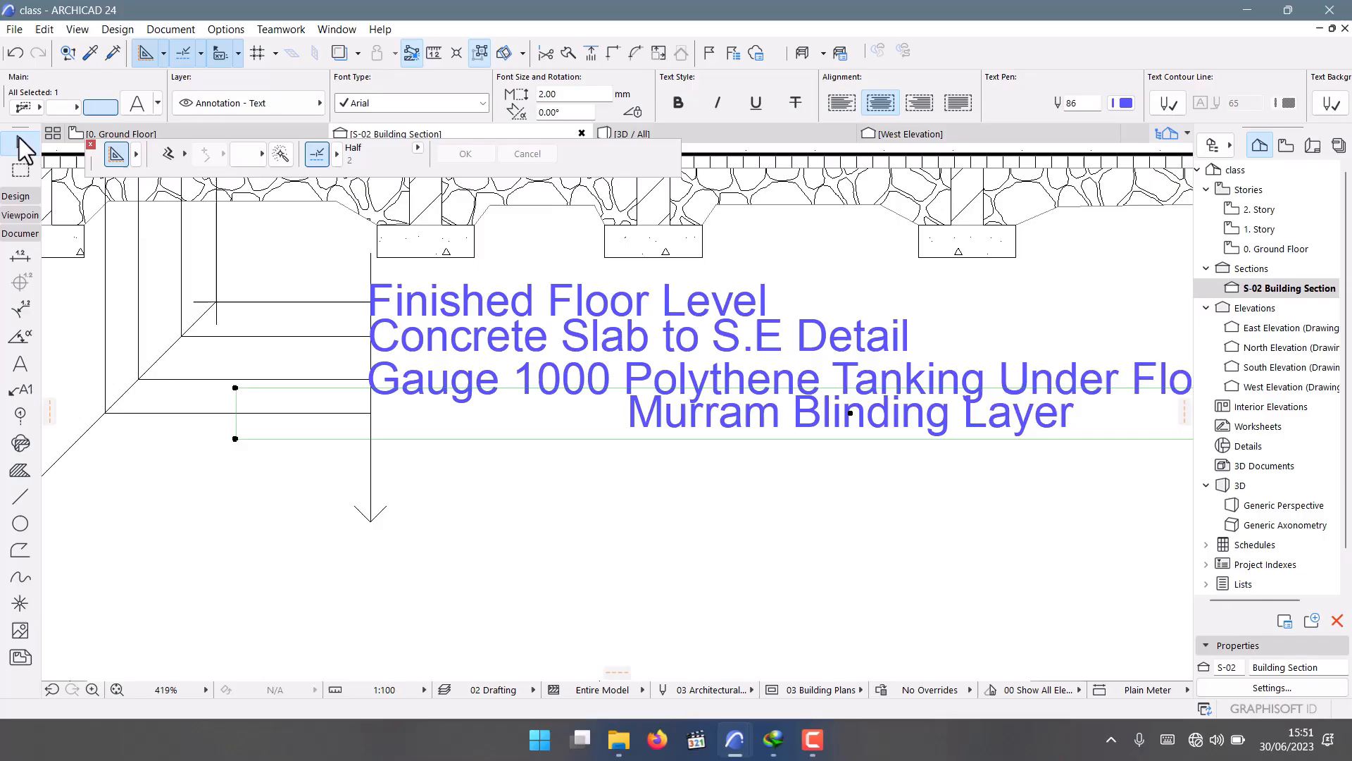
left_click(235, 438)
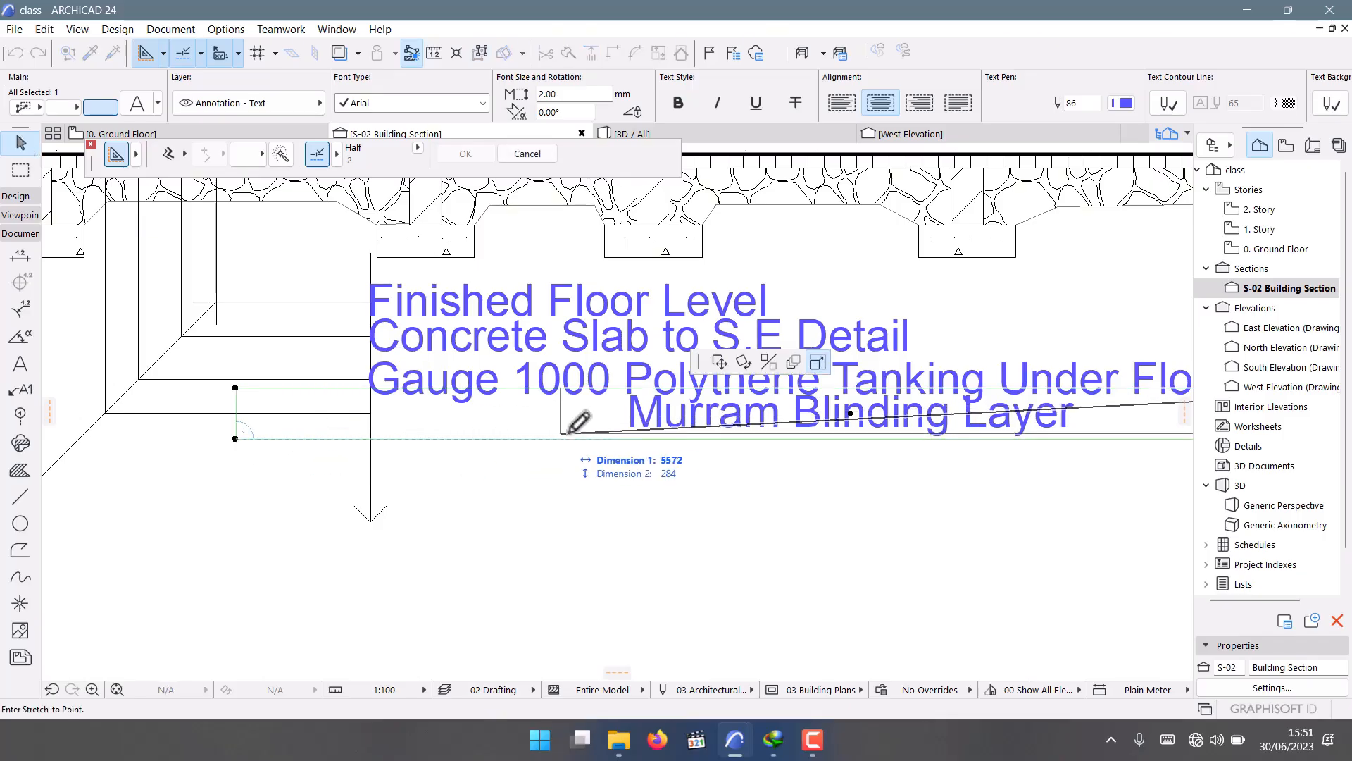
left_click(785, 438)
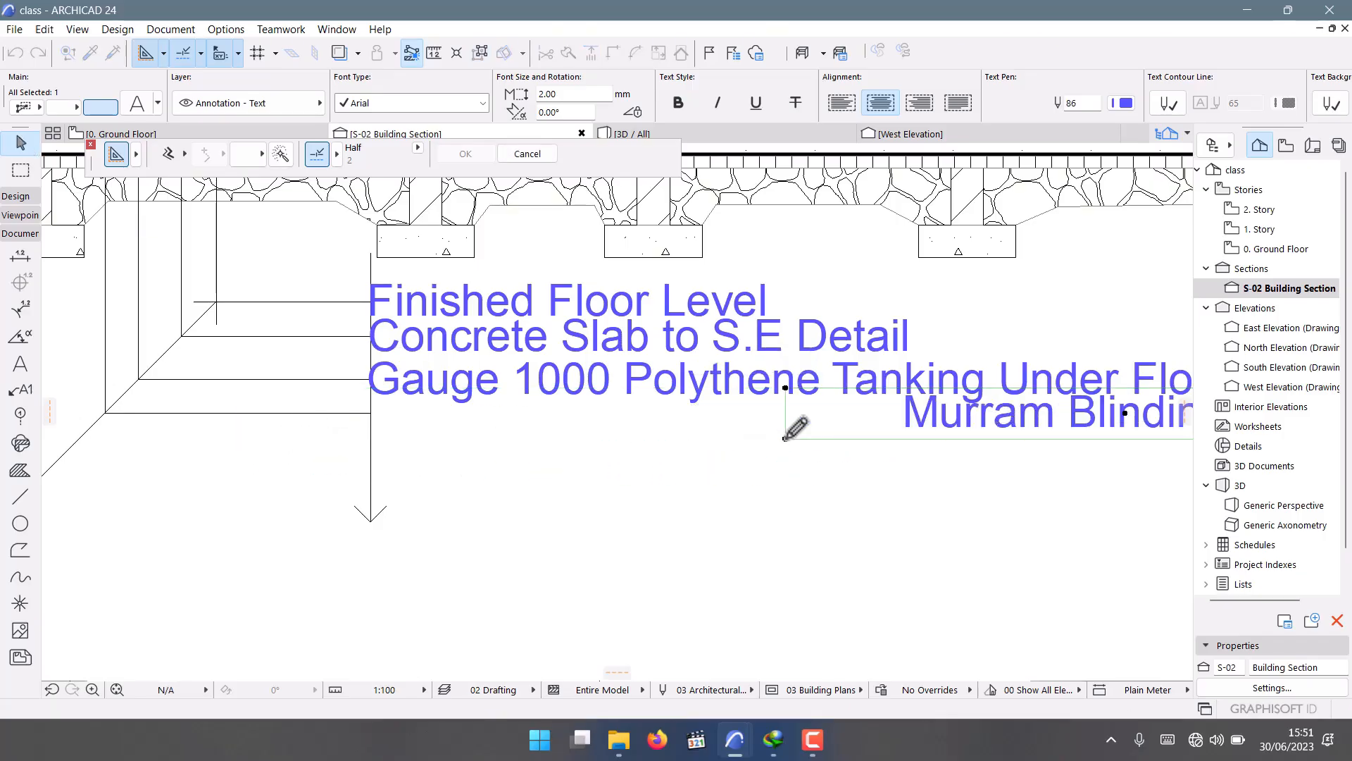
scroll(513, 421, "down", 3)
scroll(1043, 388, "up", 3)
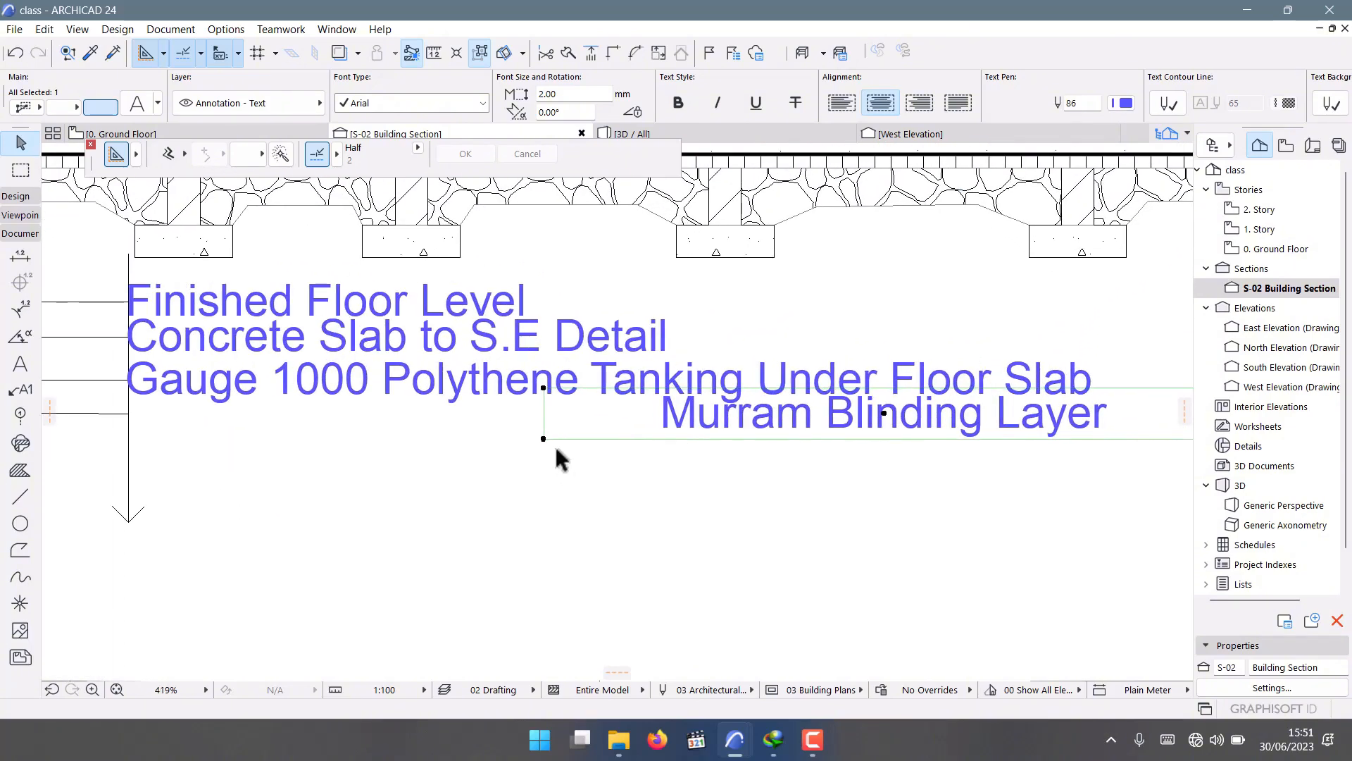
left_click(543, 438)
left_click(658, 438)
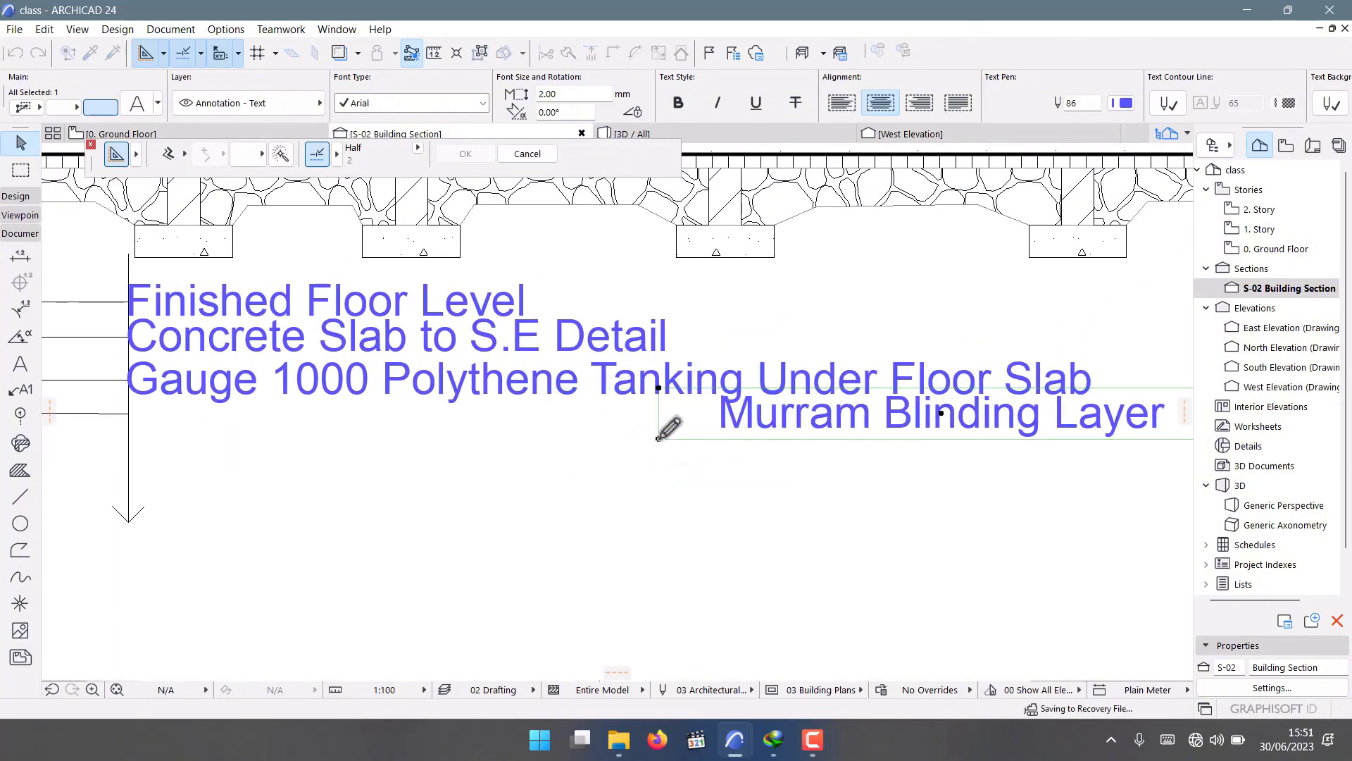
Finish narrowing the "Murram Blinding Layer" text box and move the label so its text starts at the fourth leader's end on the vertical line.
left_click(732, 438)
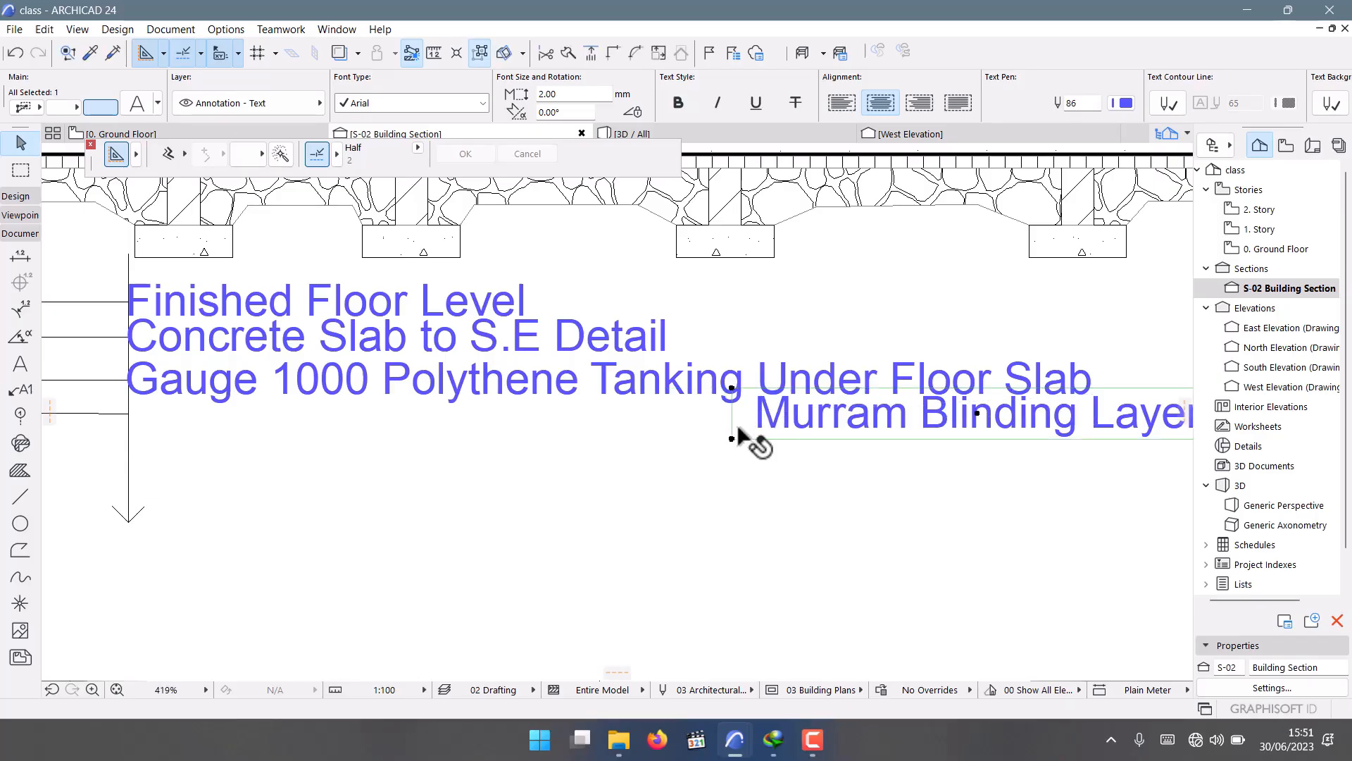
left_click_drag(757, 410, 201, 417)
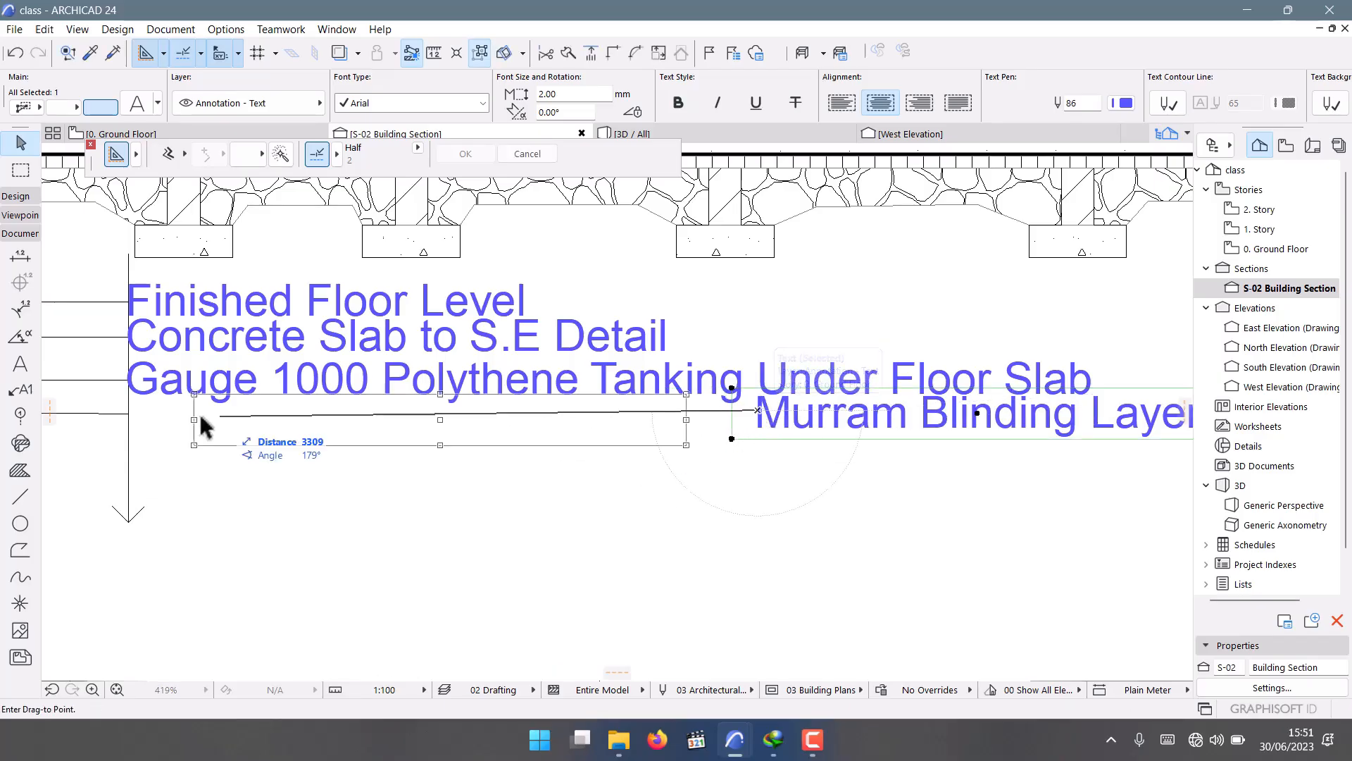
left_click(128, 414)
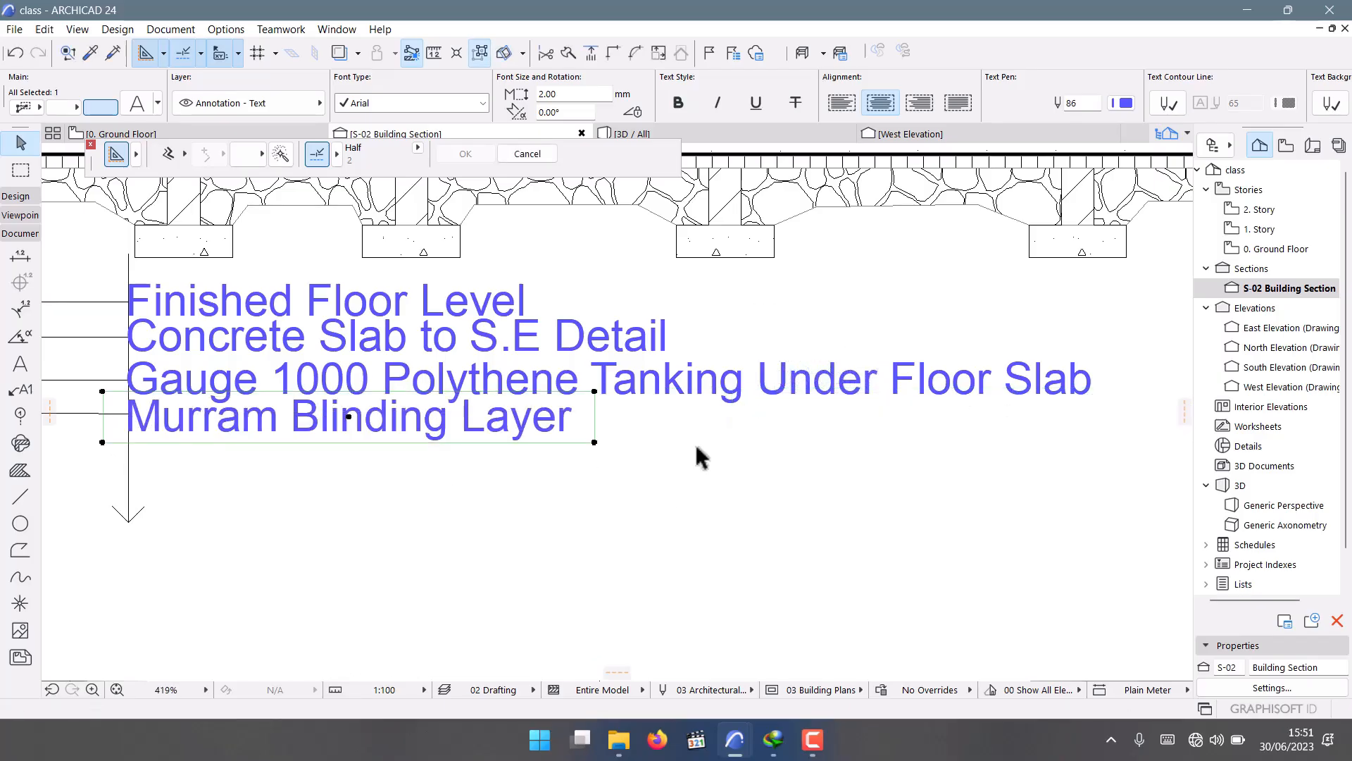
scroll(695, 442, "down", 3)
key("Escape")
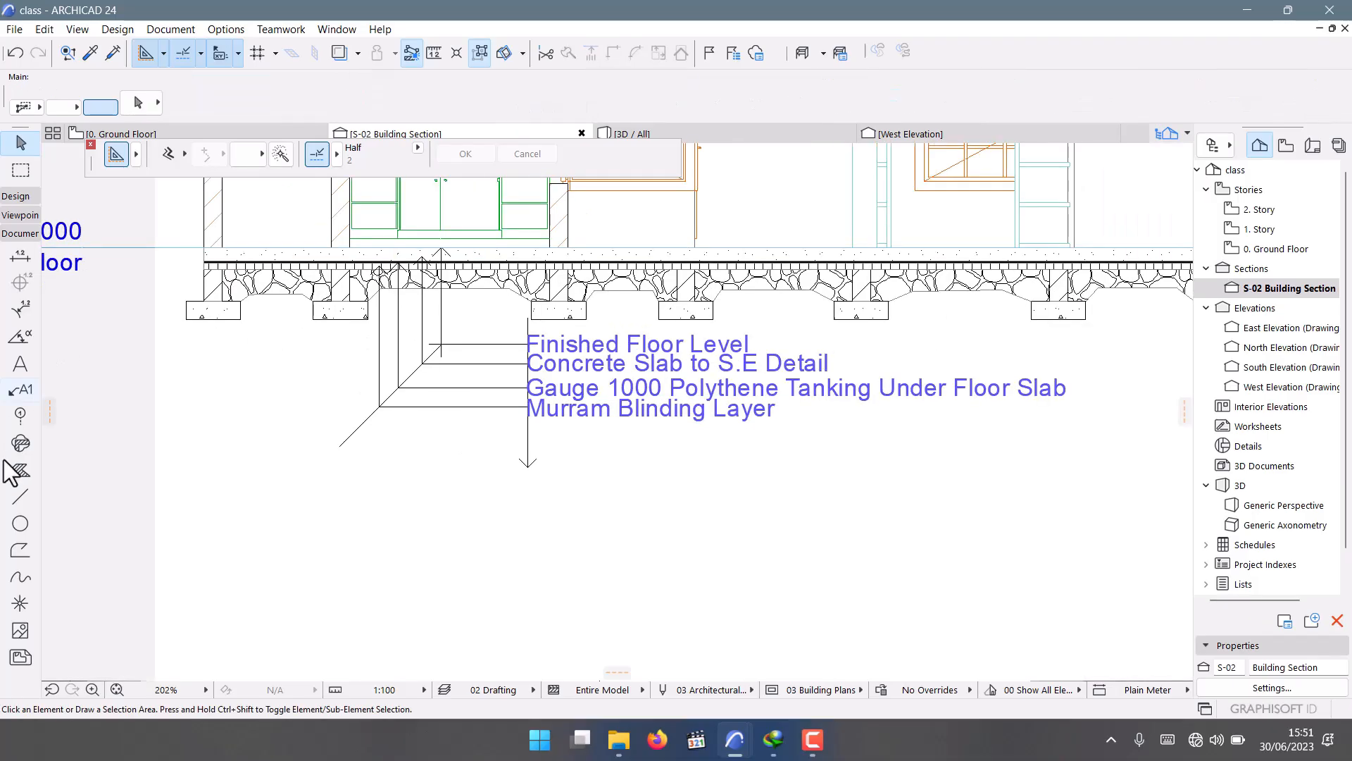
Draw a fifth leader polyline from the hardcore layer straight down to the diagonal guide line and horizontally to the vertical alignment line.
scroll(267, 338, "up", 2)
left_click(19, 496)
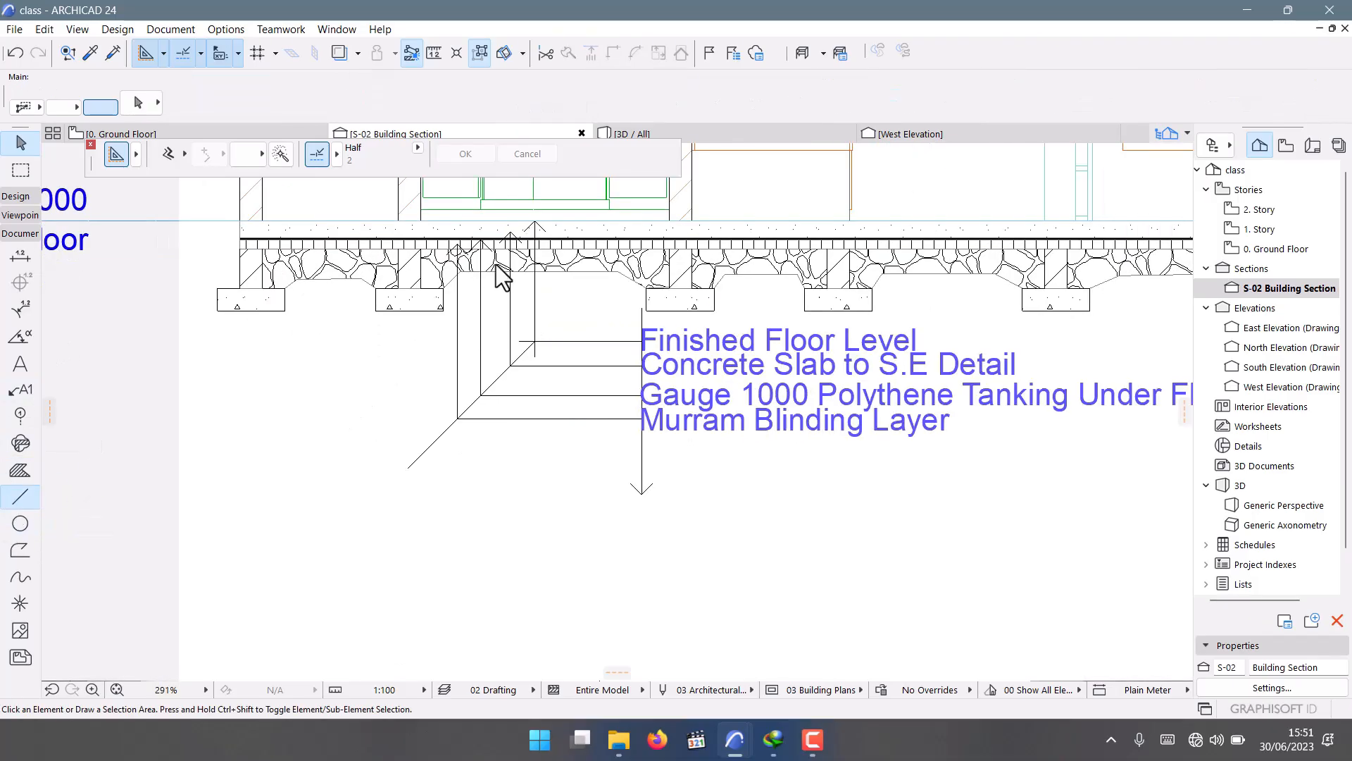
scroll(438, 282, "up", 3)
left_click(437, 281)
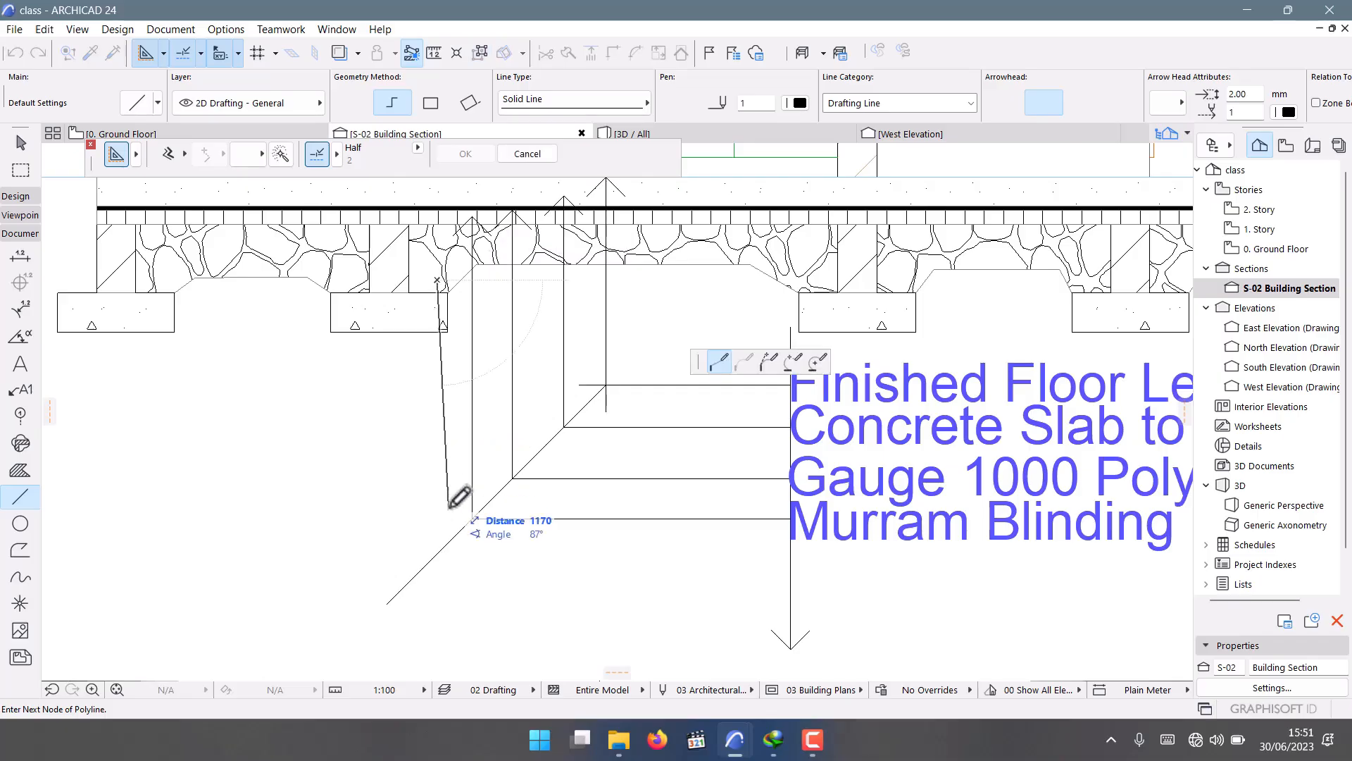
left_click(437, 553)
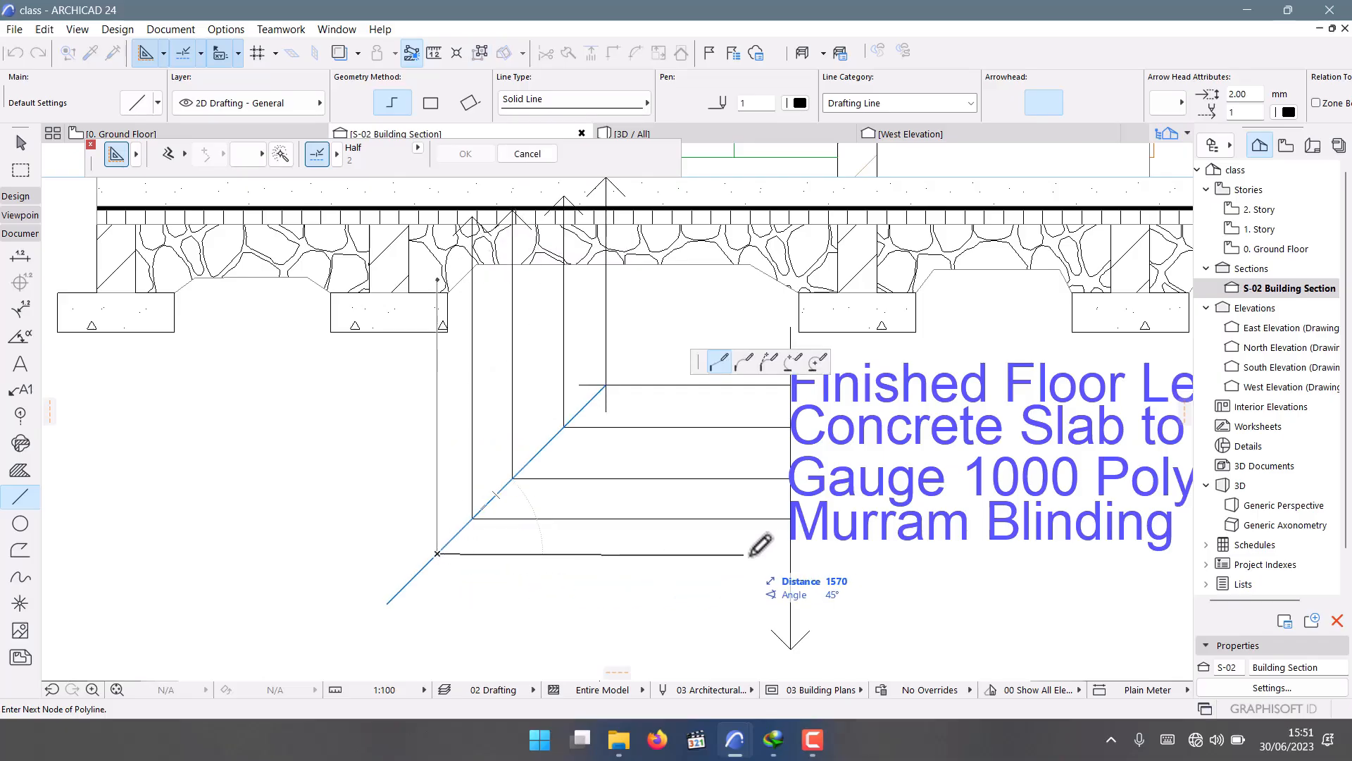
double_click(792, 553)
scroll(613, 444, "down", 3)
scroll(592, 444, "up", 3)
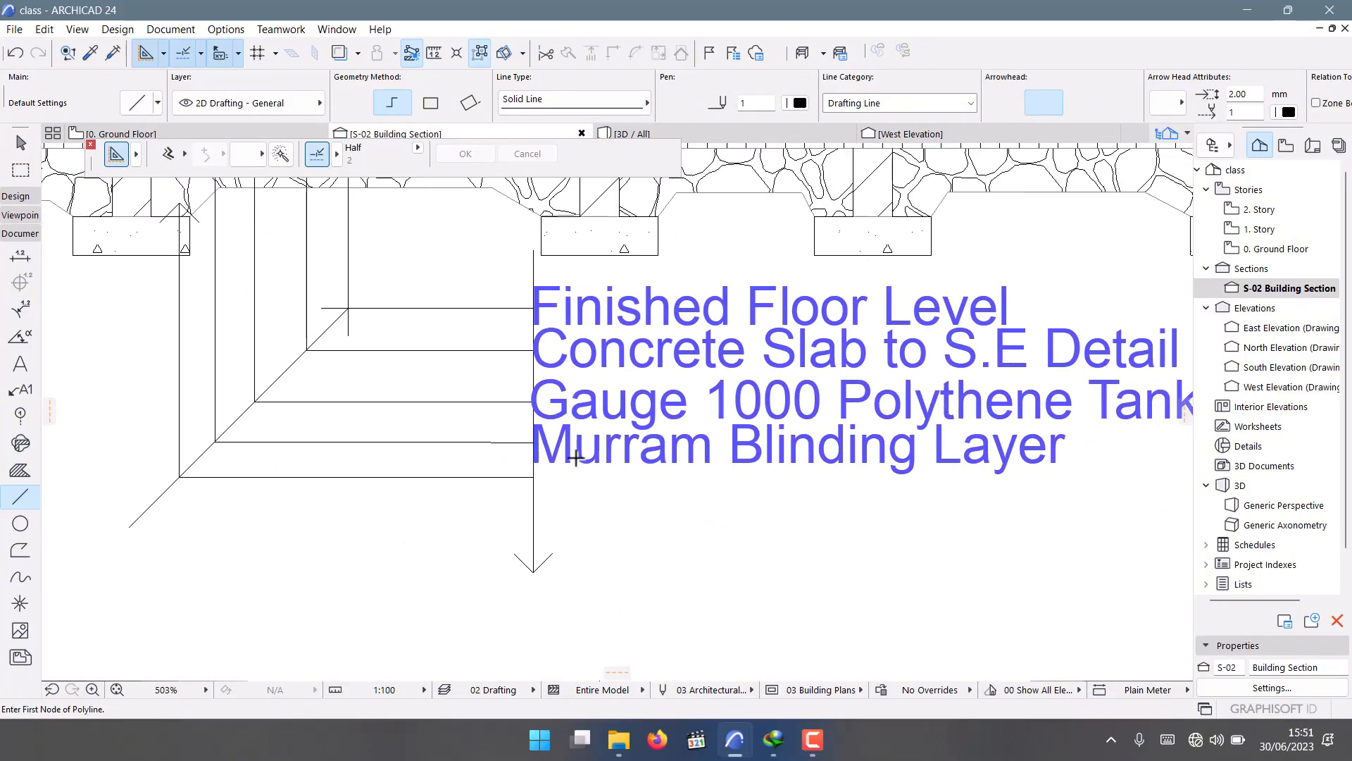
key("Escape")
Copy the "Murram Blinding Layer" label straight down to the end of the fifth leader.
left_click(583, 461)
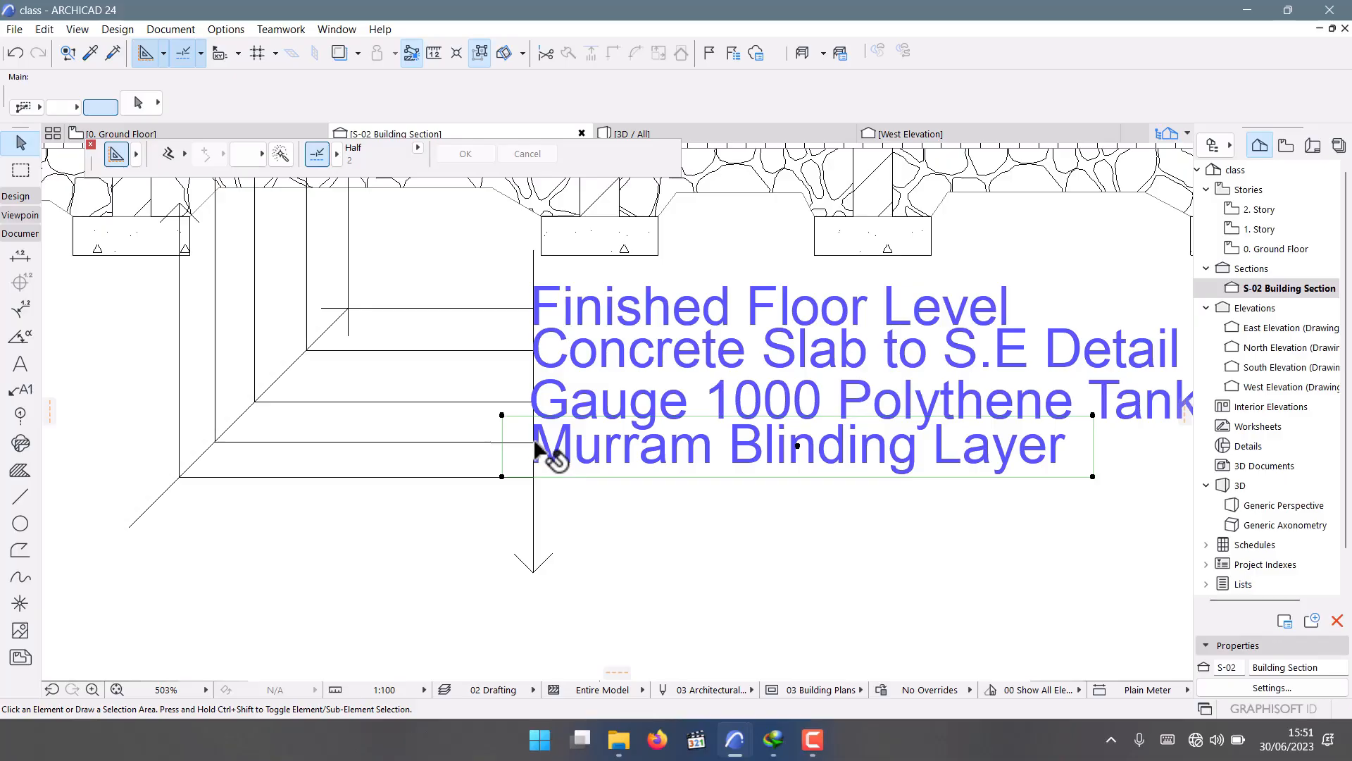
key("ctrl+shift+d")
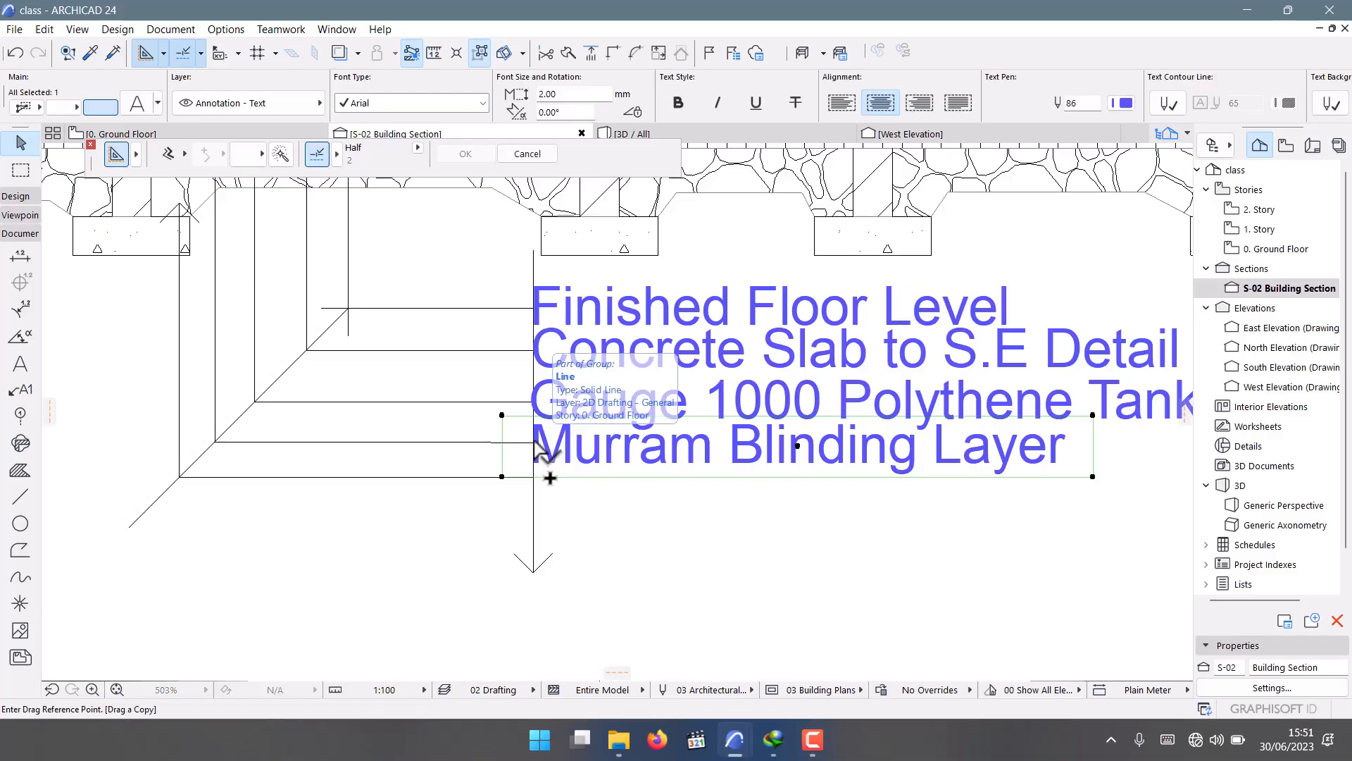
left_click(534, 442)
left_click(536, 477)
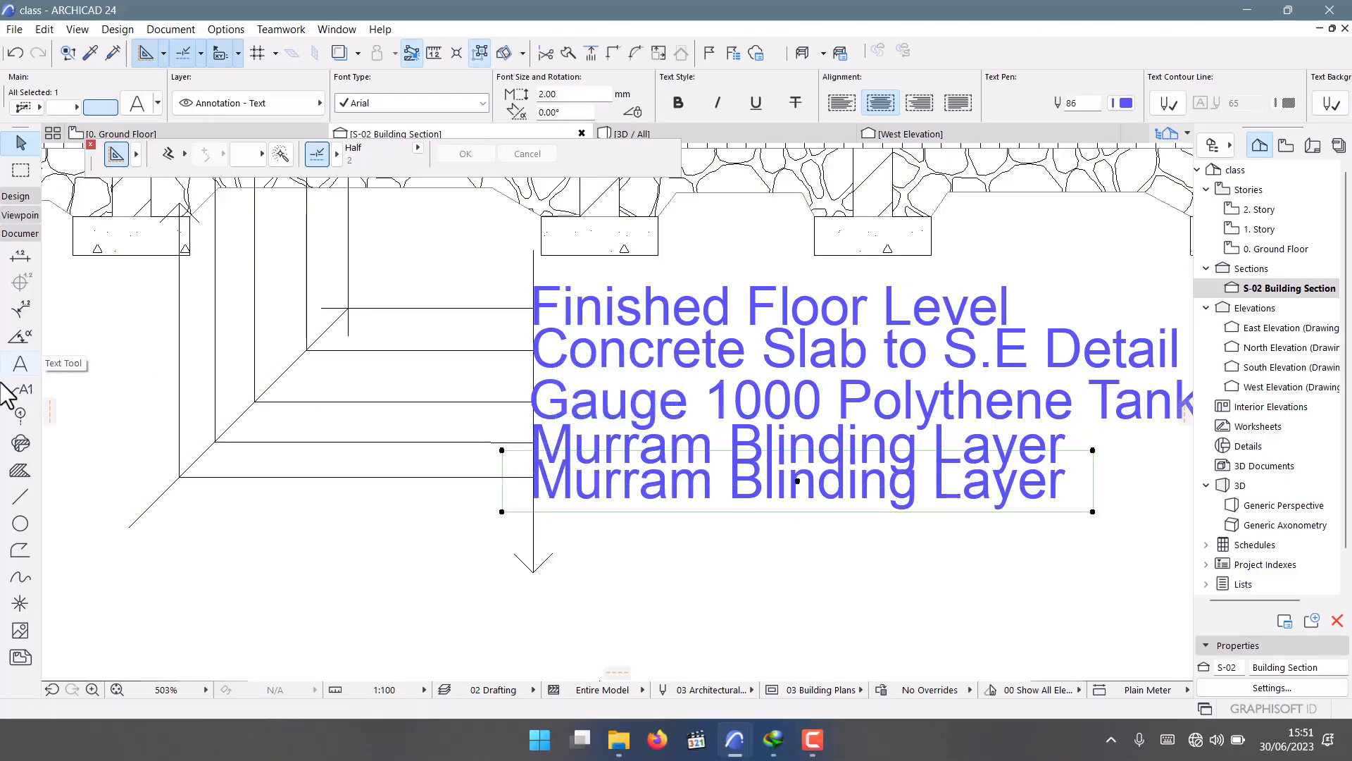
Replace the copied label's text with "300mm Compacted Hardcore in One Layer".
left_click(20, 363)
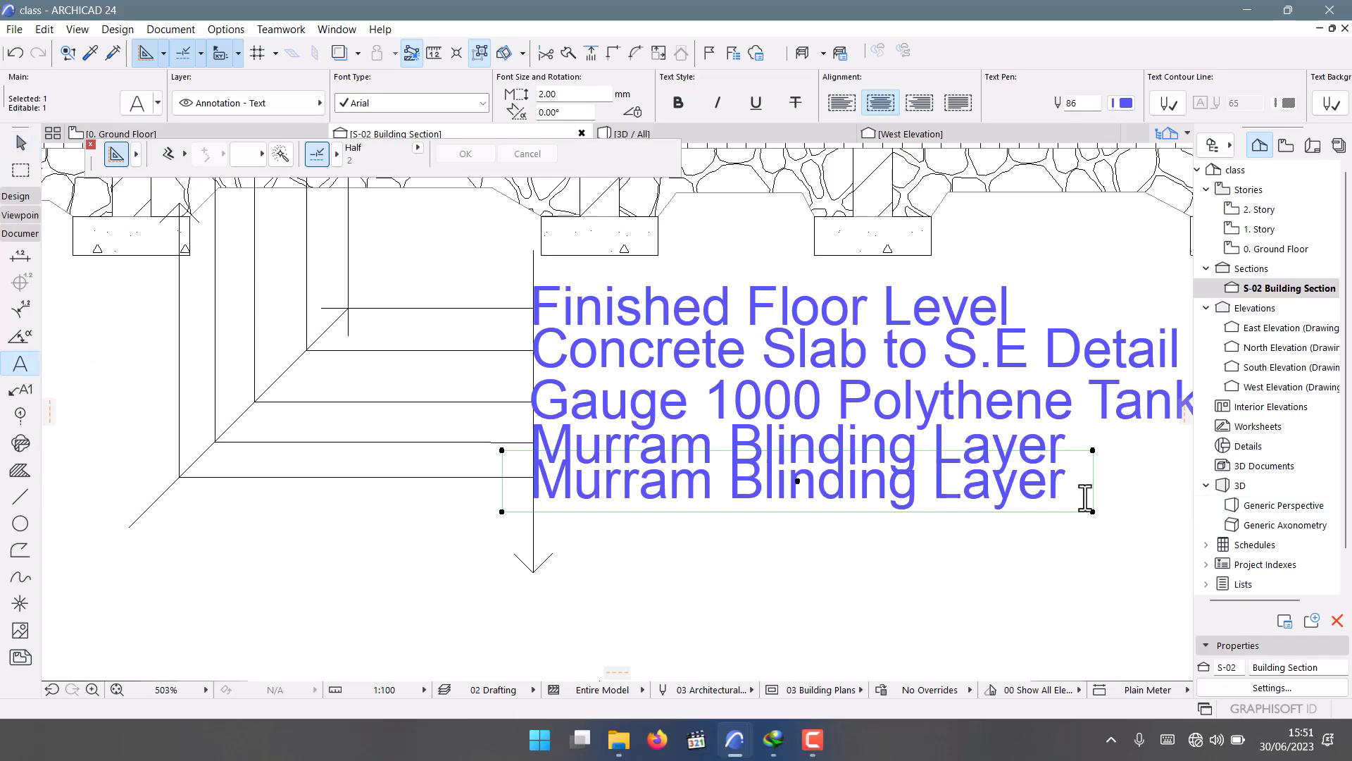
left_click(1084, 498)
left_click_drag(1085, 498, 736, 493)
left_click_drag(1062, 483, 503, 486)
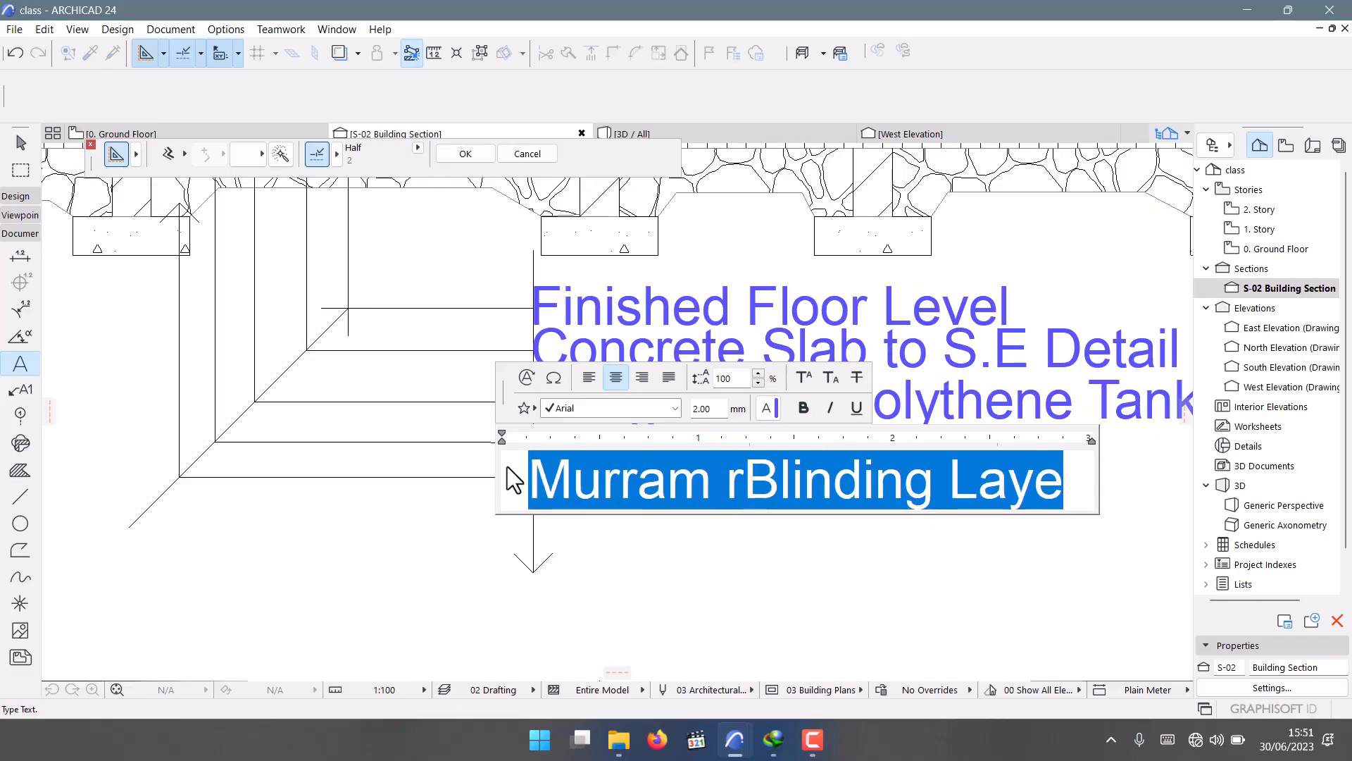
type("3")
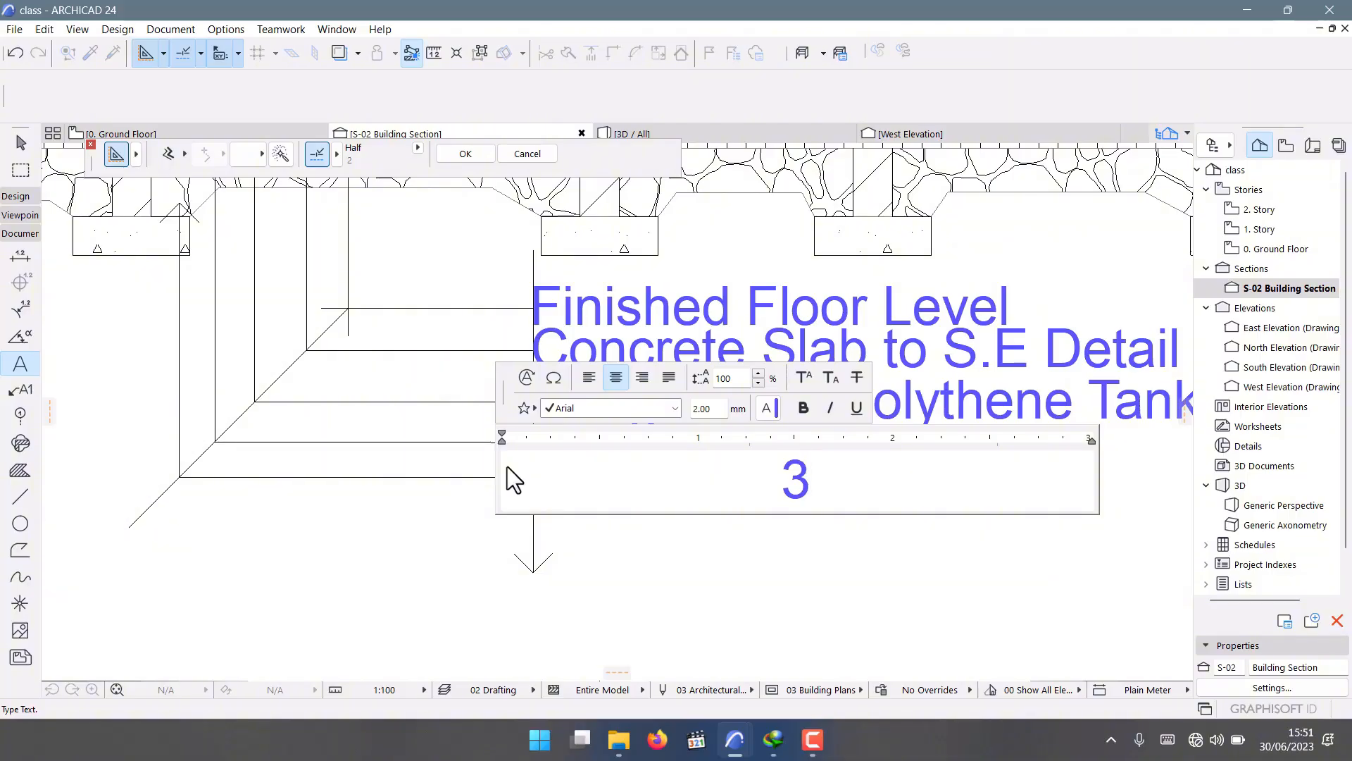
type("o")
key("BackSpace")
type("00")
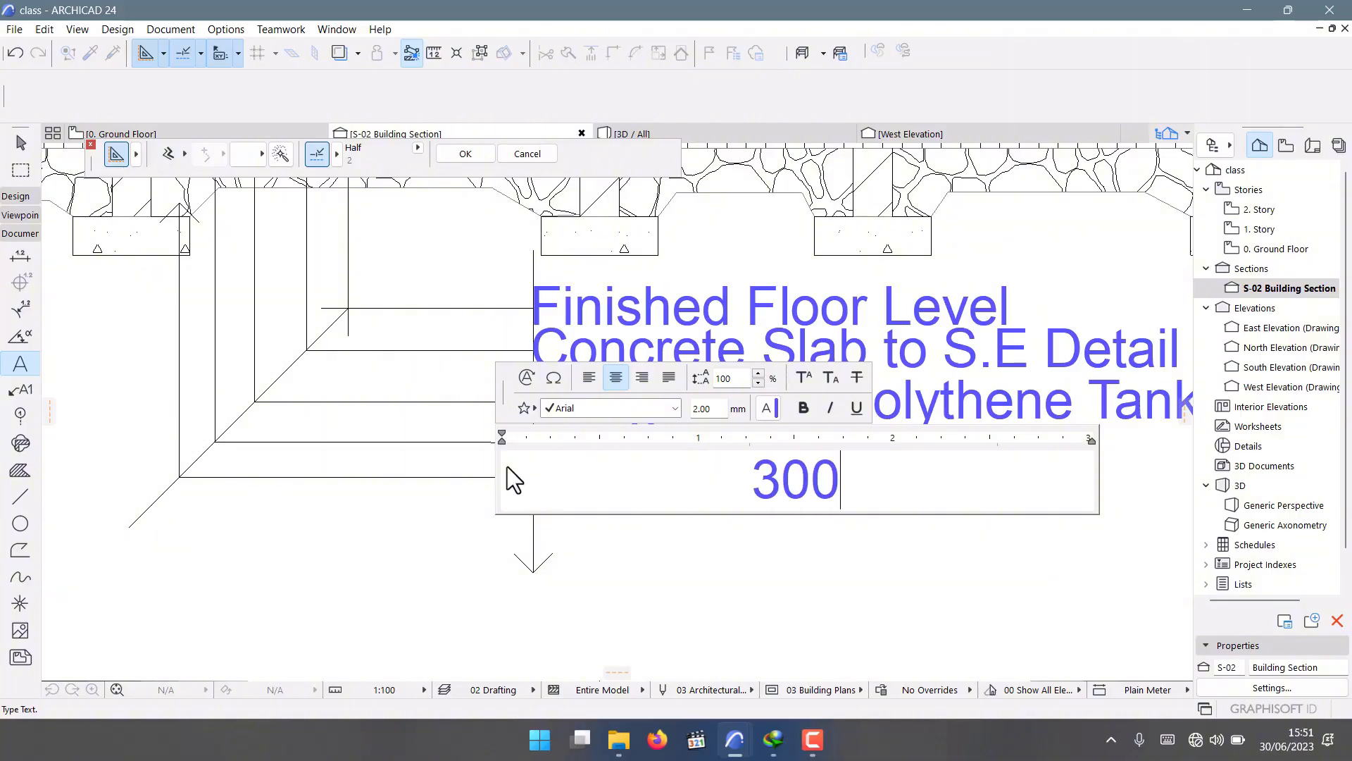
key("BackSpace")
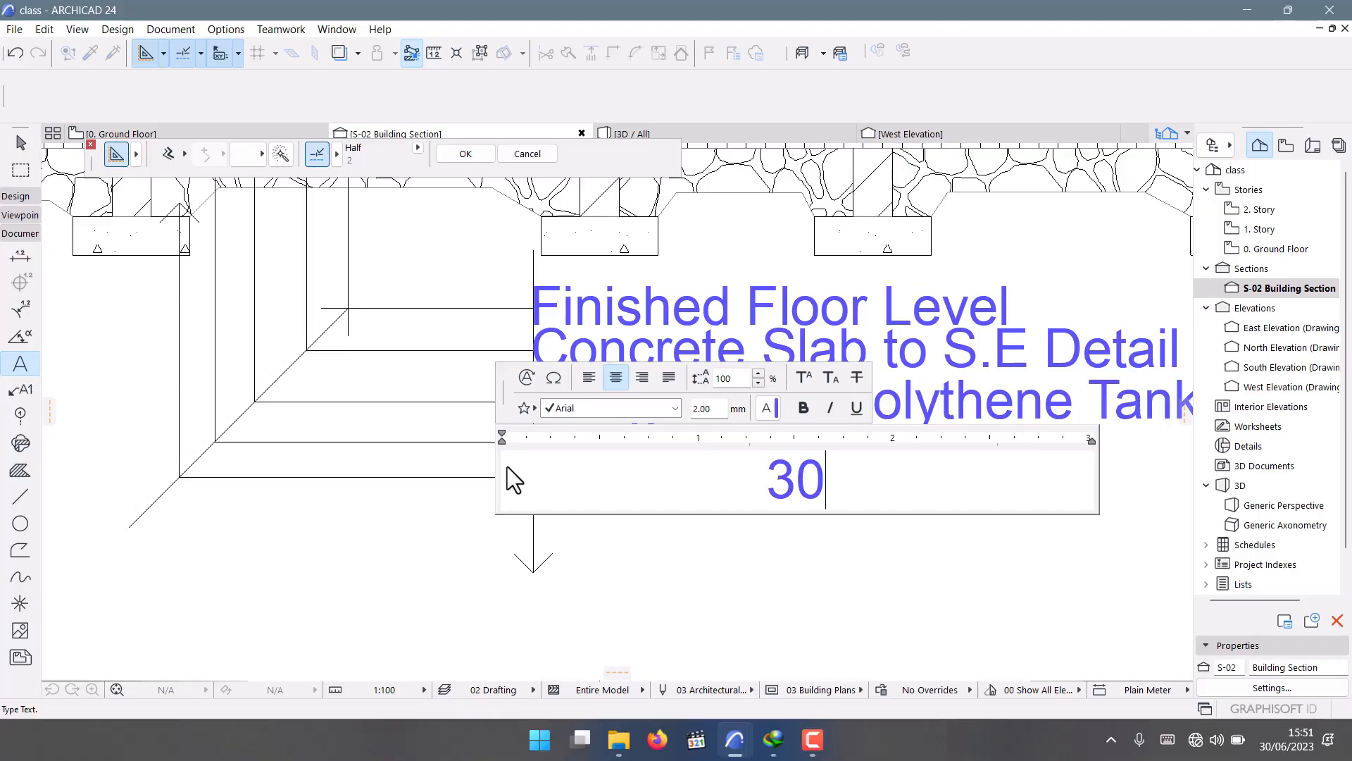
type("0mm")
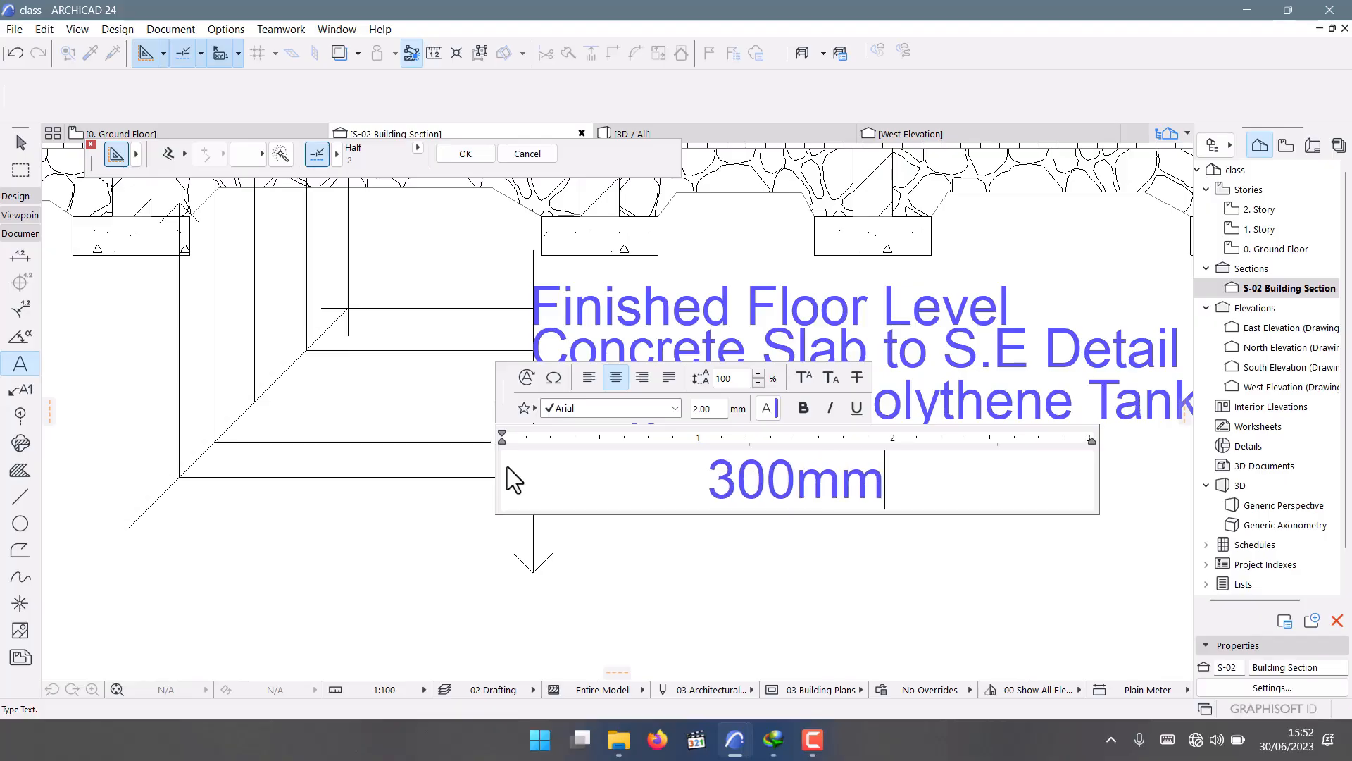
type(" C")
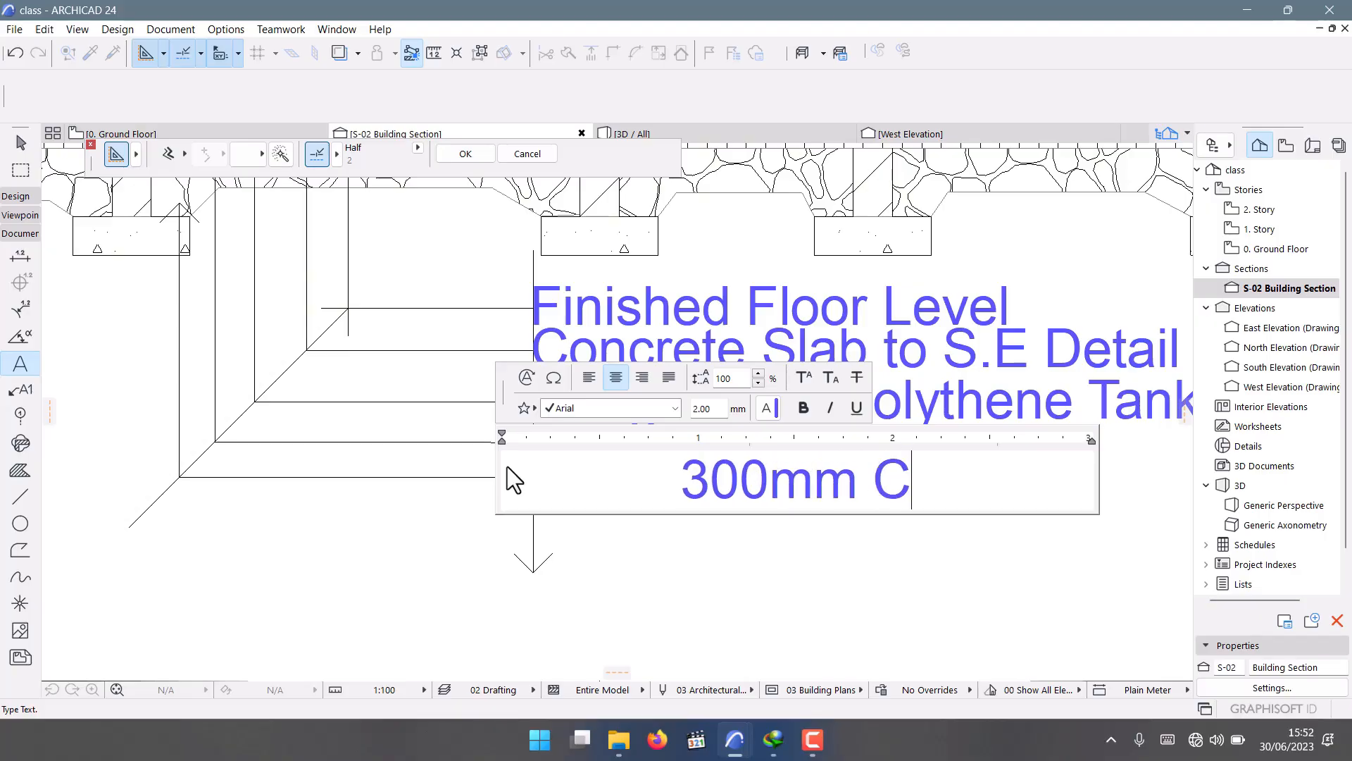
type("ompacted ")
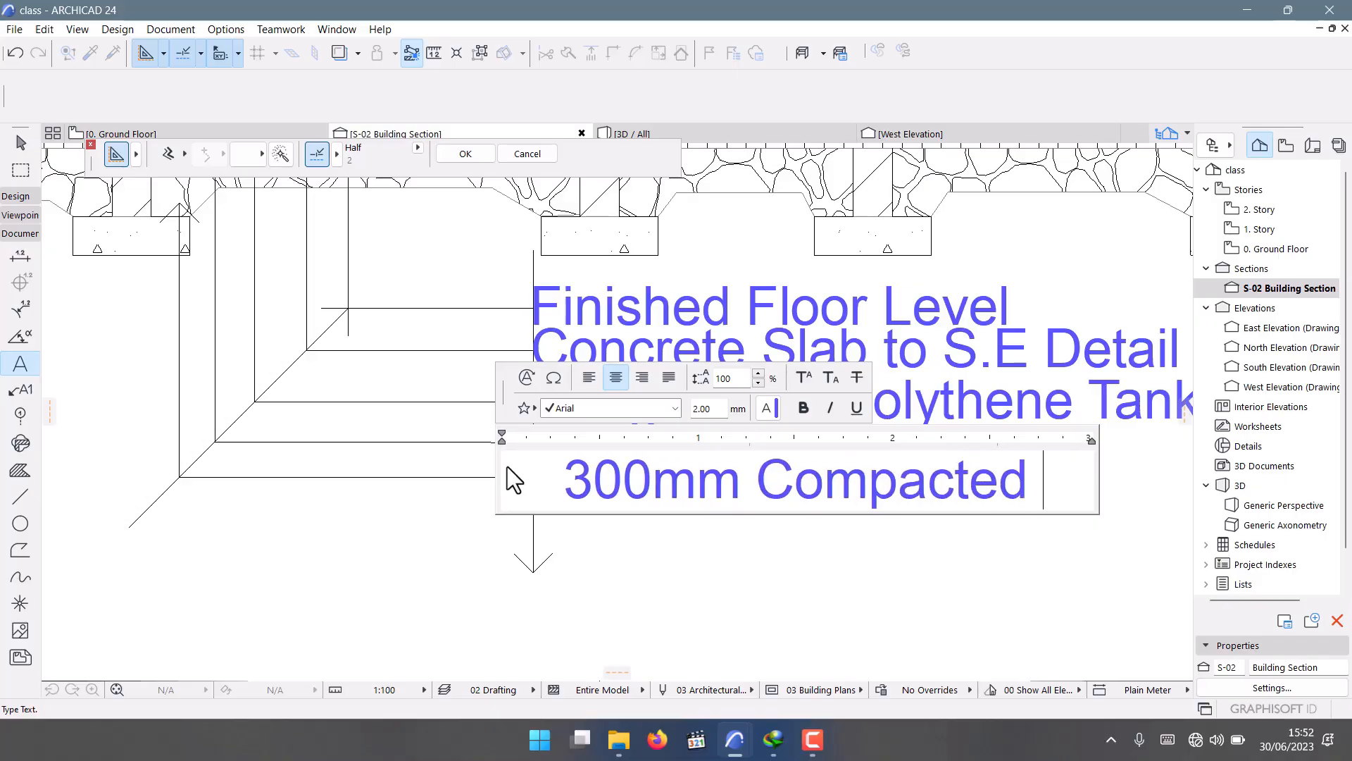
type("Hardcore")
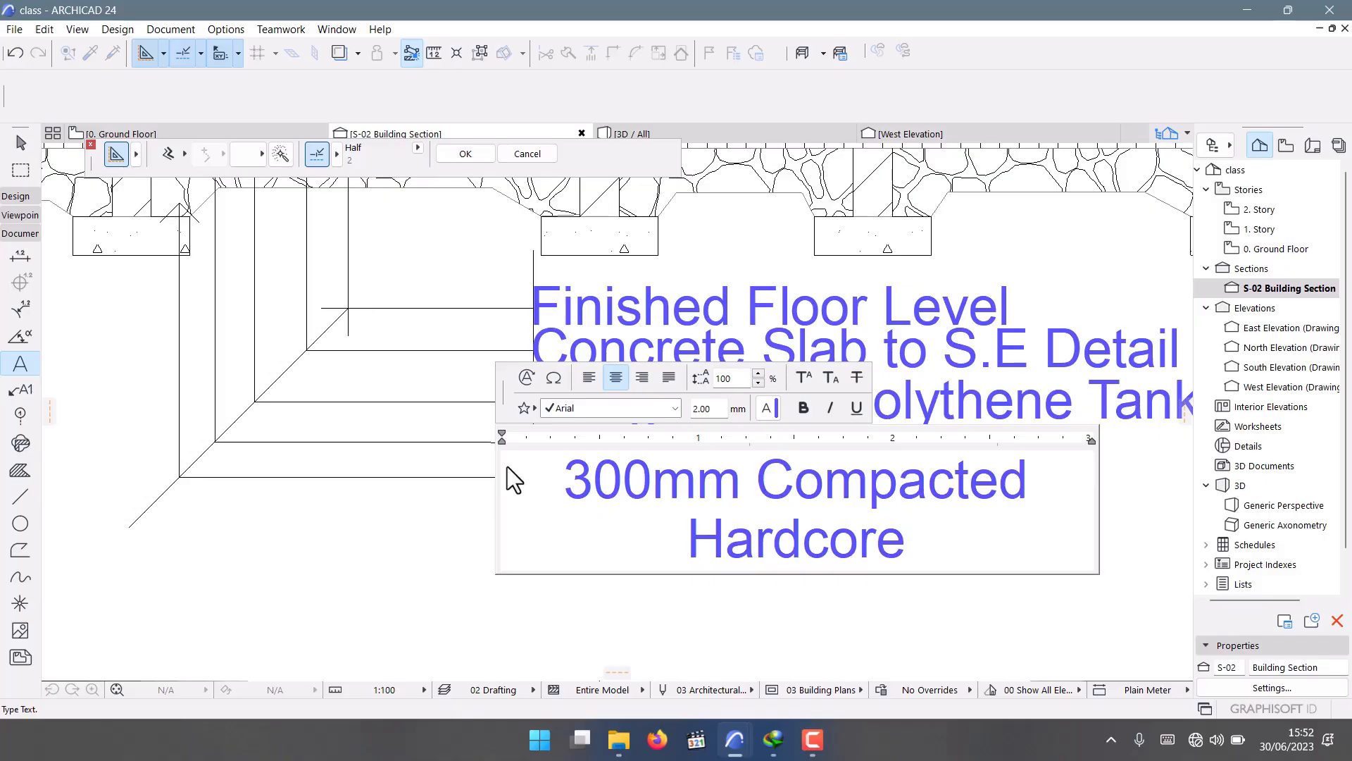
type(" in")
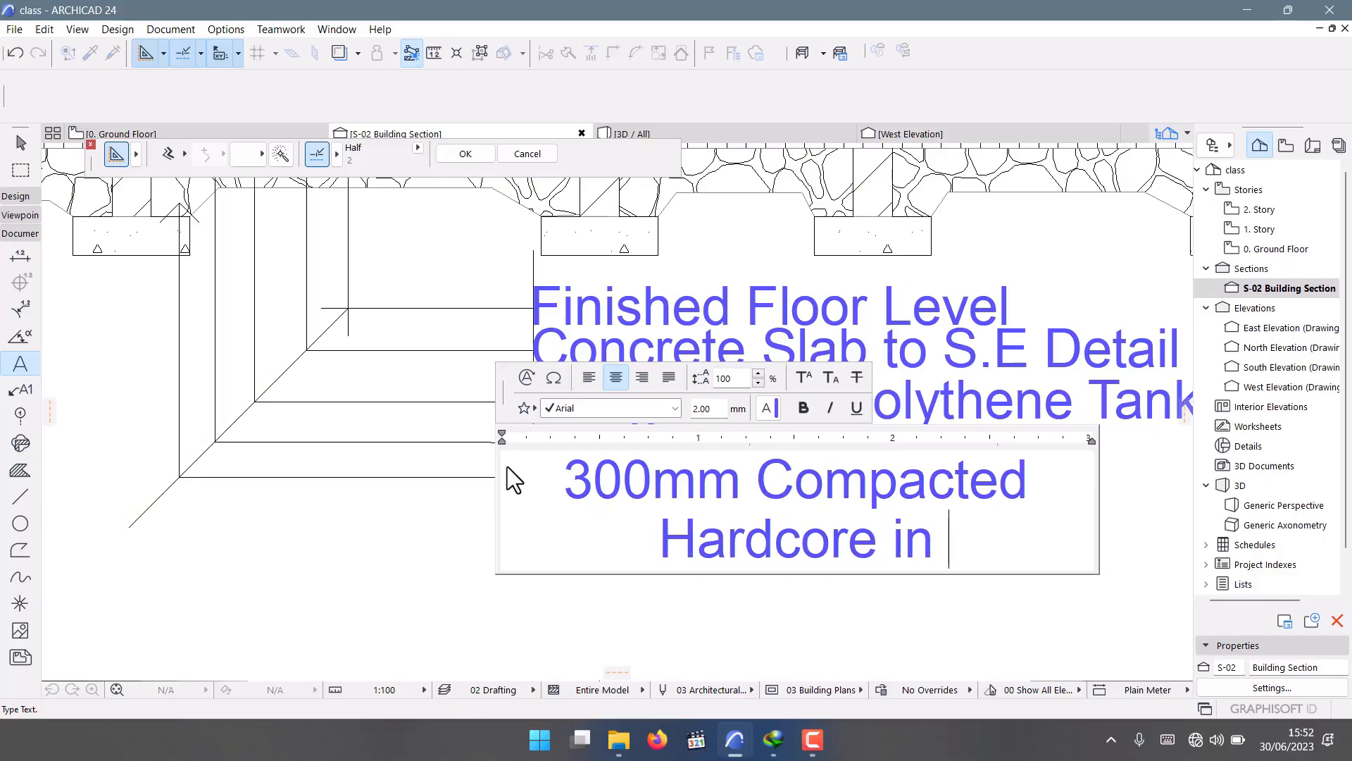
type(" One L")
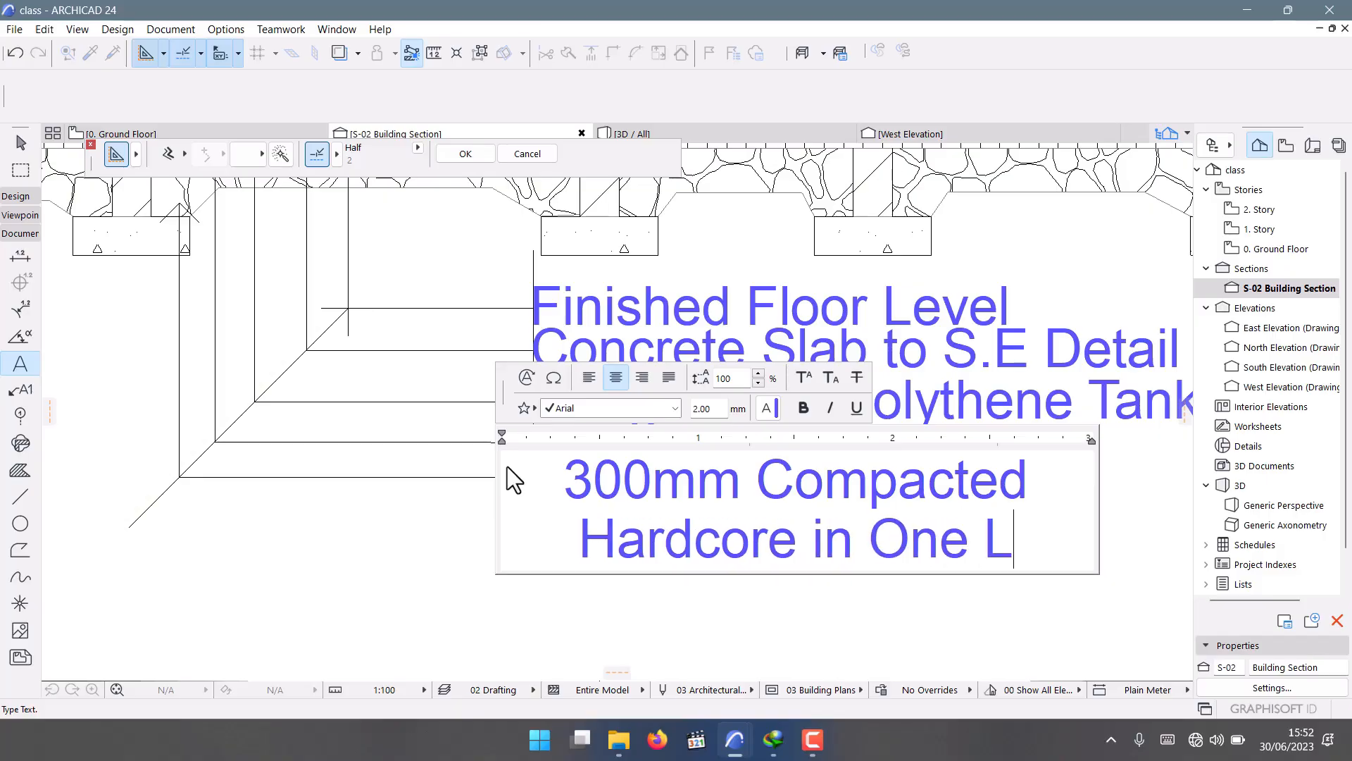
type("ayer")
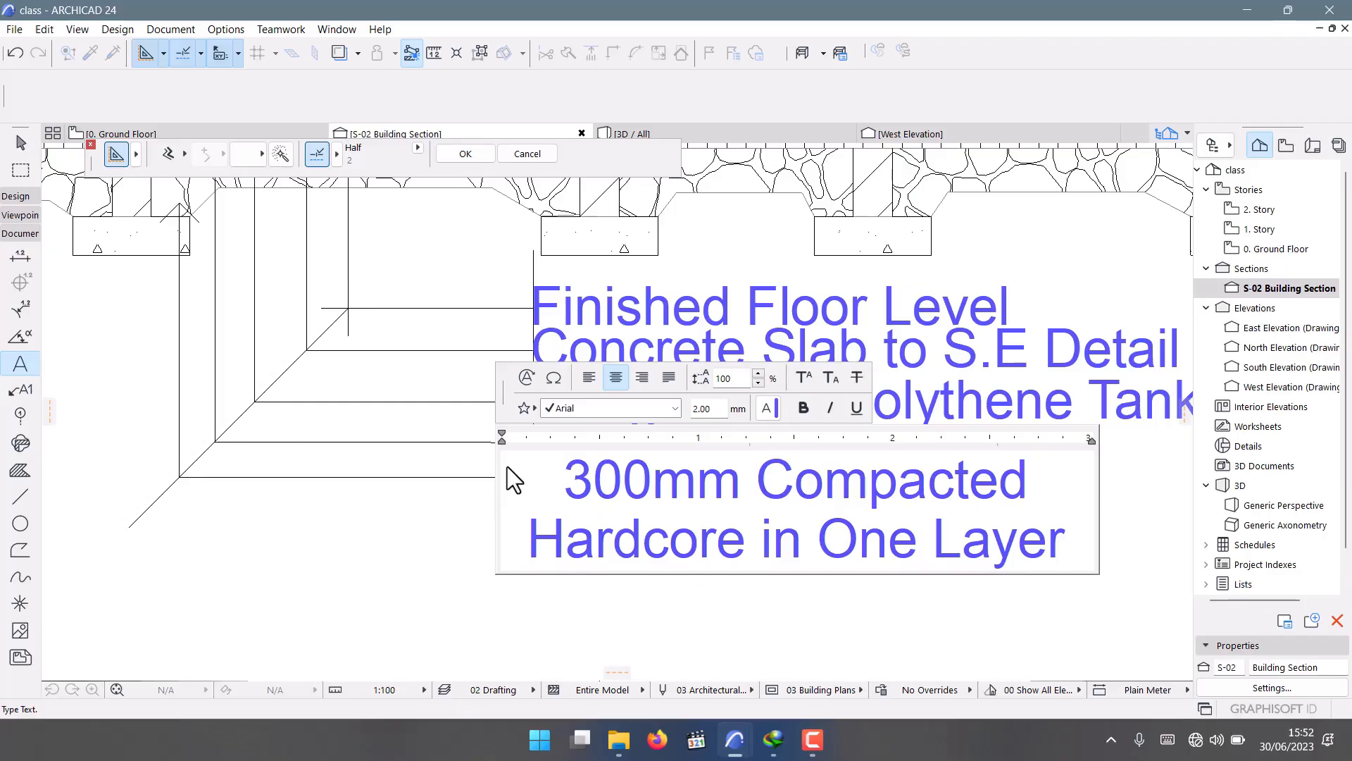
Change the ending of the hardcore label from "in One Layer" to "To S.E Detail" and finish the text edit.
key("BackSpace")
key("BackSpace")
key("BackSpace")
key("BackSpace")
key("BackSpace")
key("BackSpace")
key("BackSpace")
key("BackSpace")
key("BackSpace")
key("BackSpace")
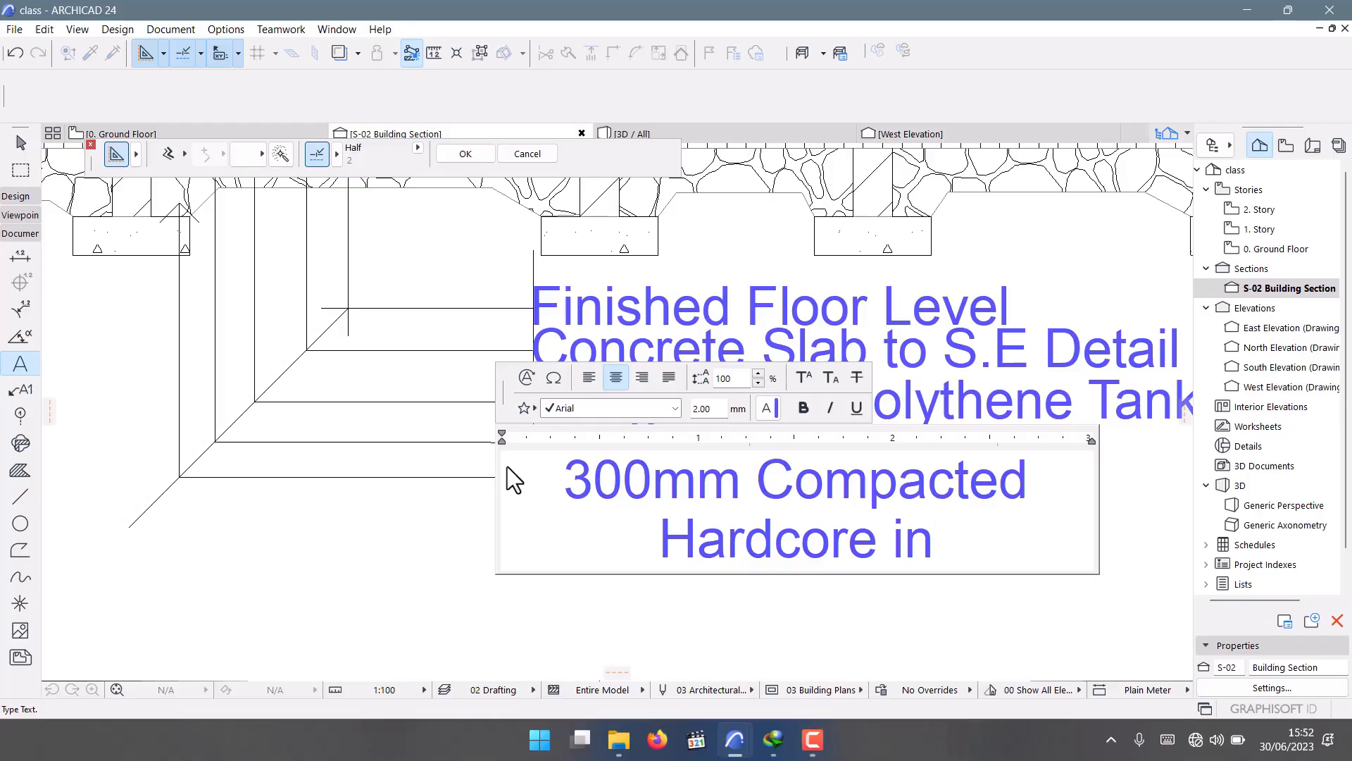
key("BackSpace")
key("BackSpace")
key("BackSpace")
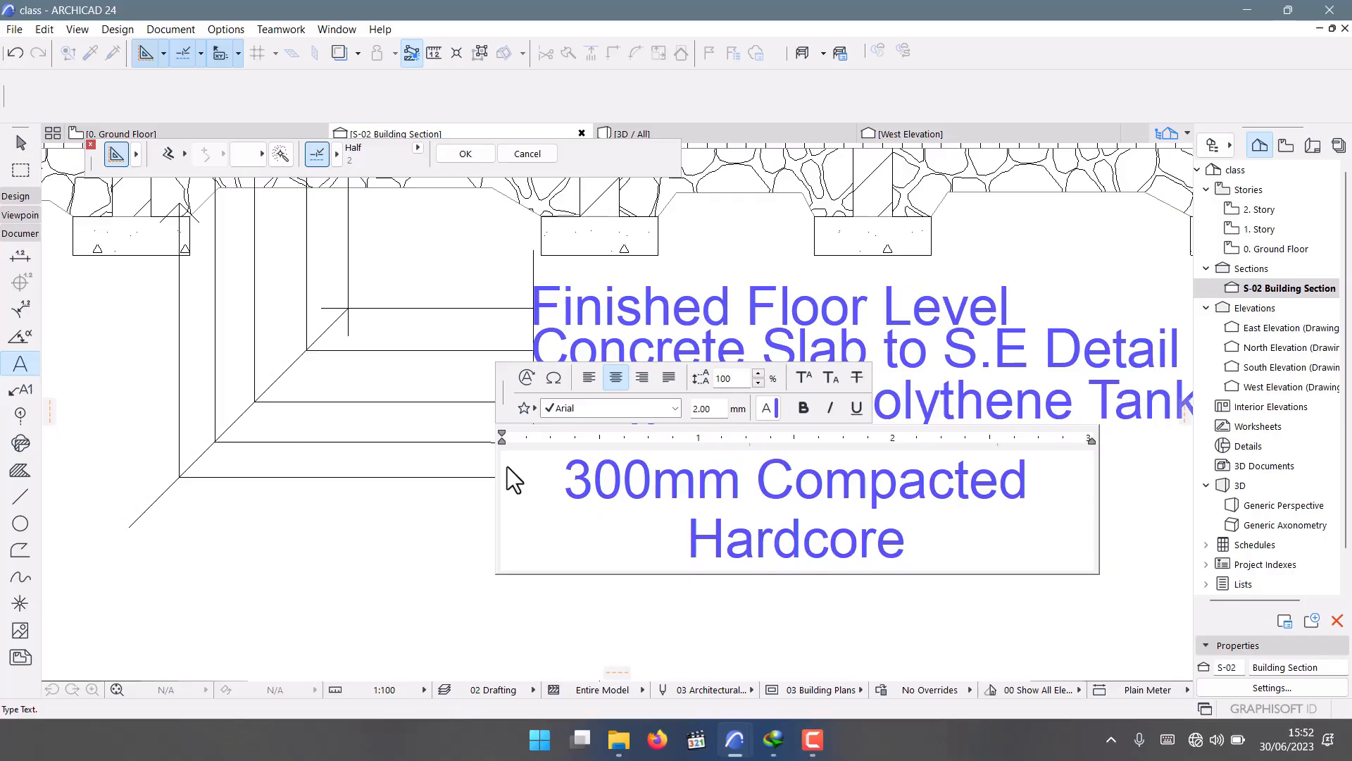
type("To S")
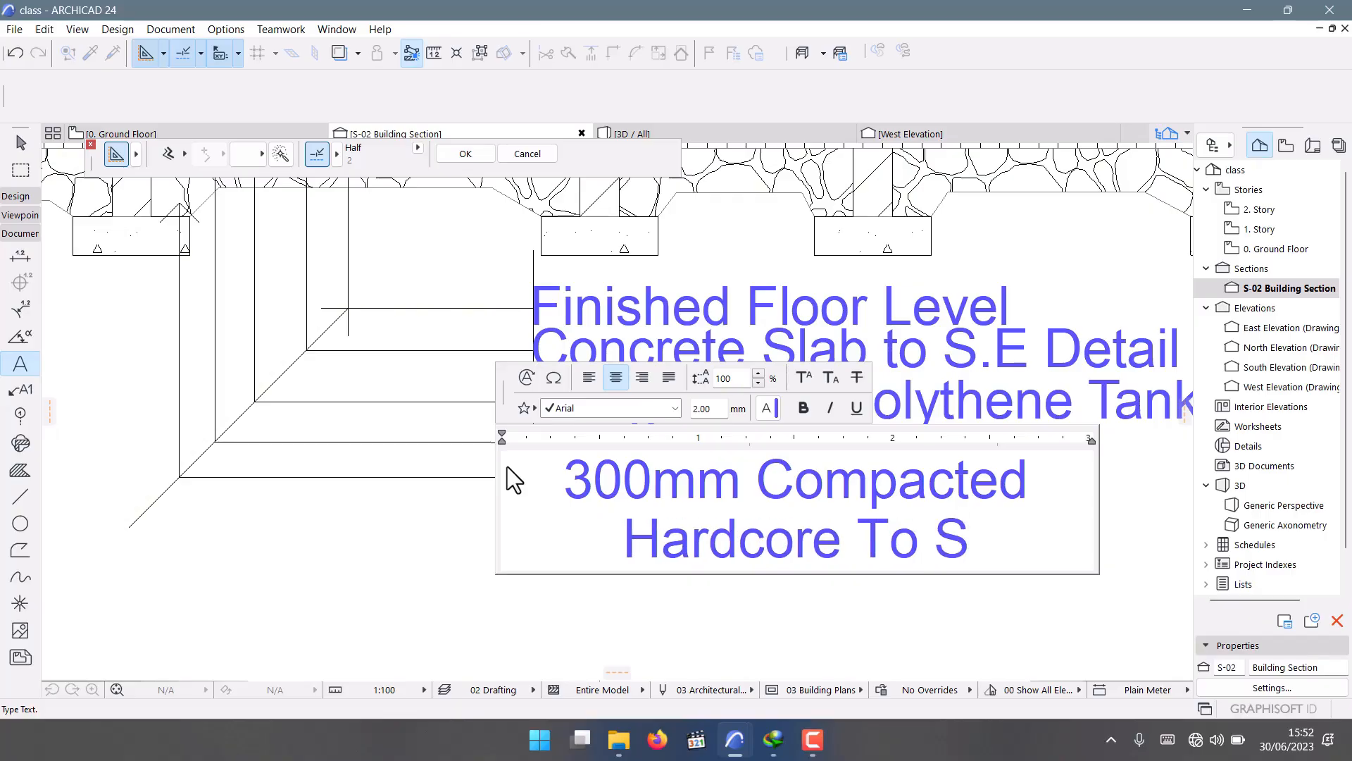
type(".E D")
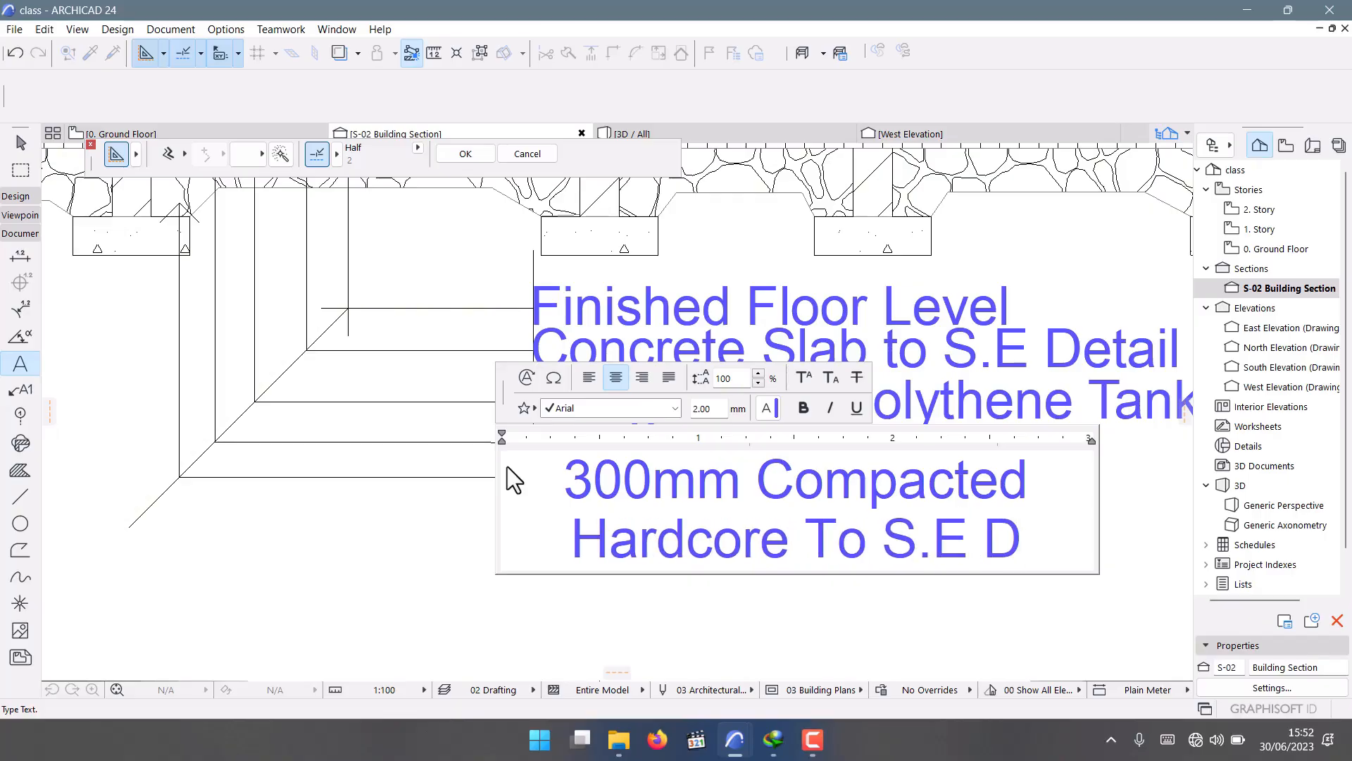
type("etai")
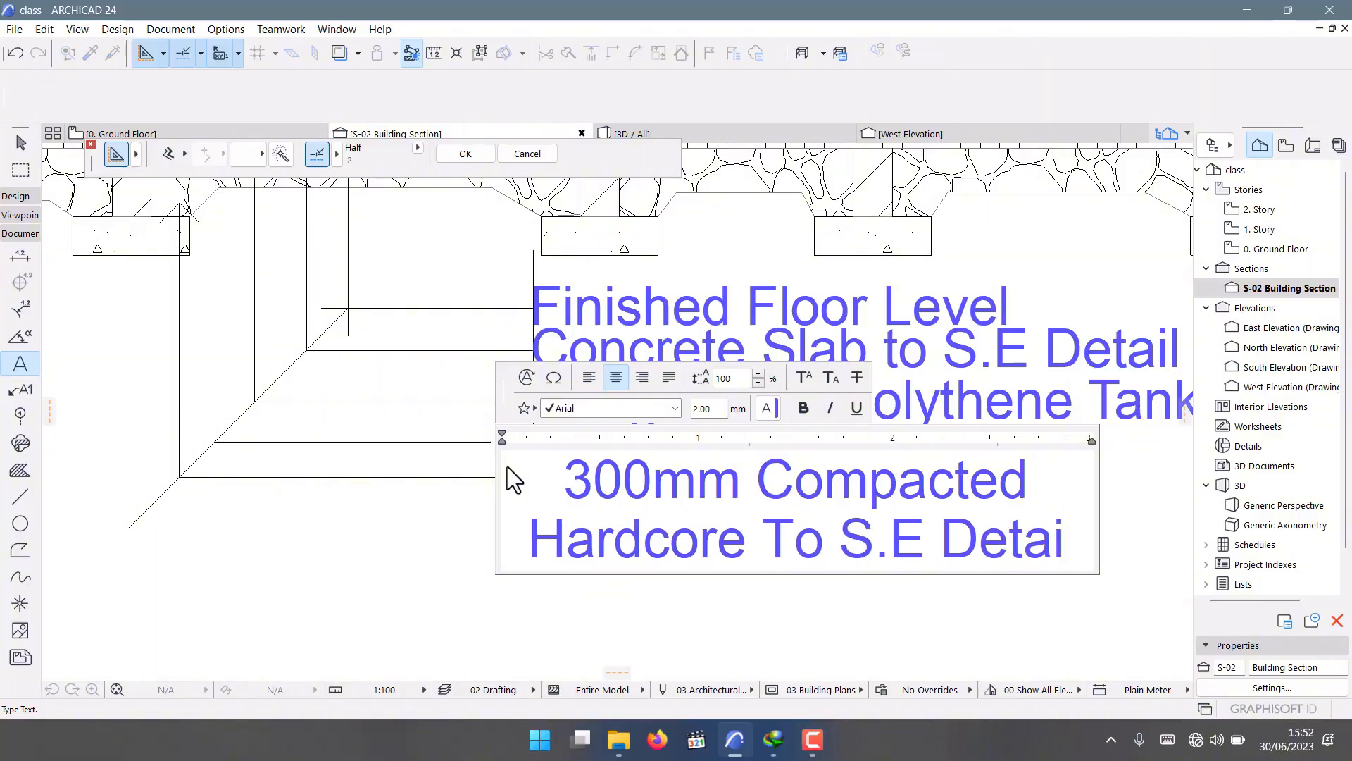
type("l")
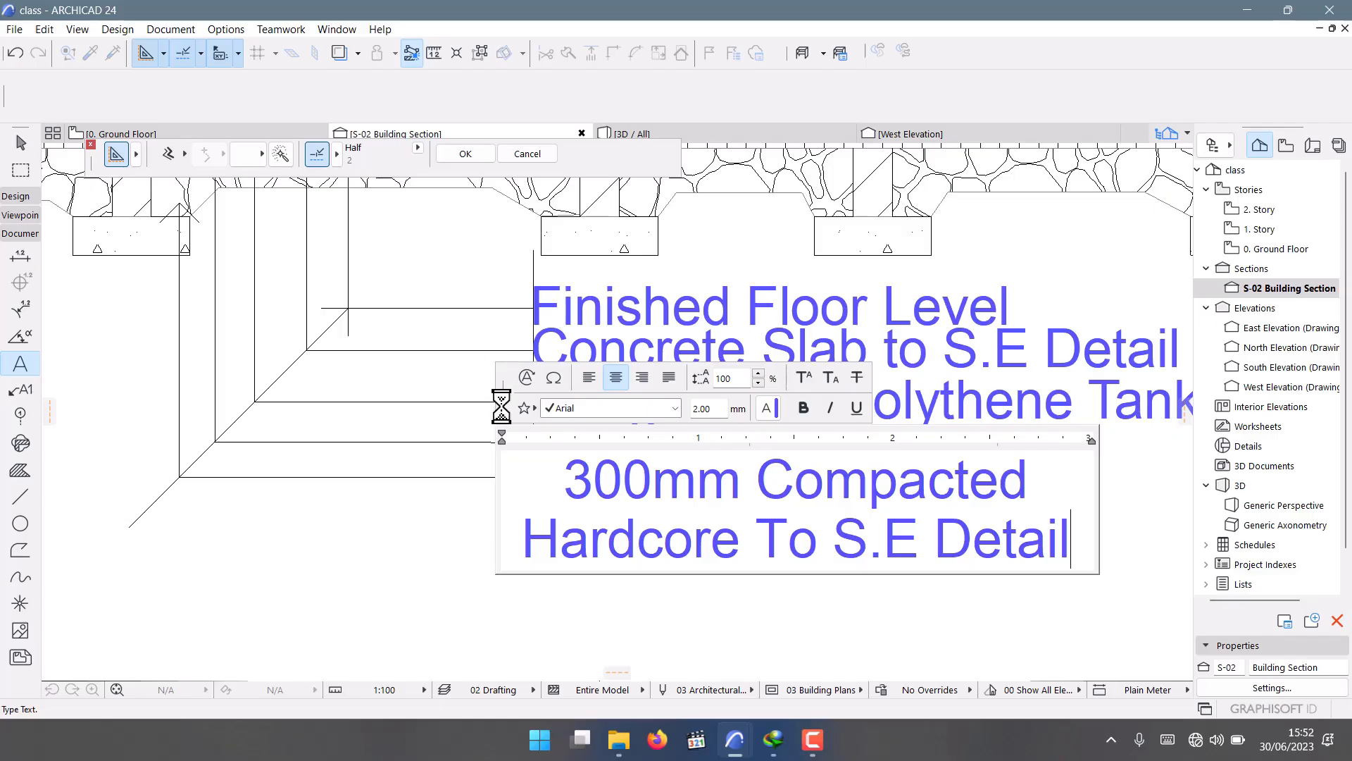
left_click(673, 610)
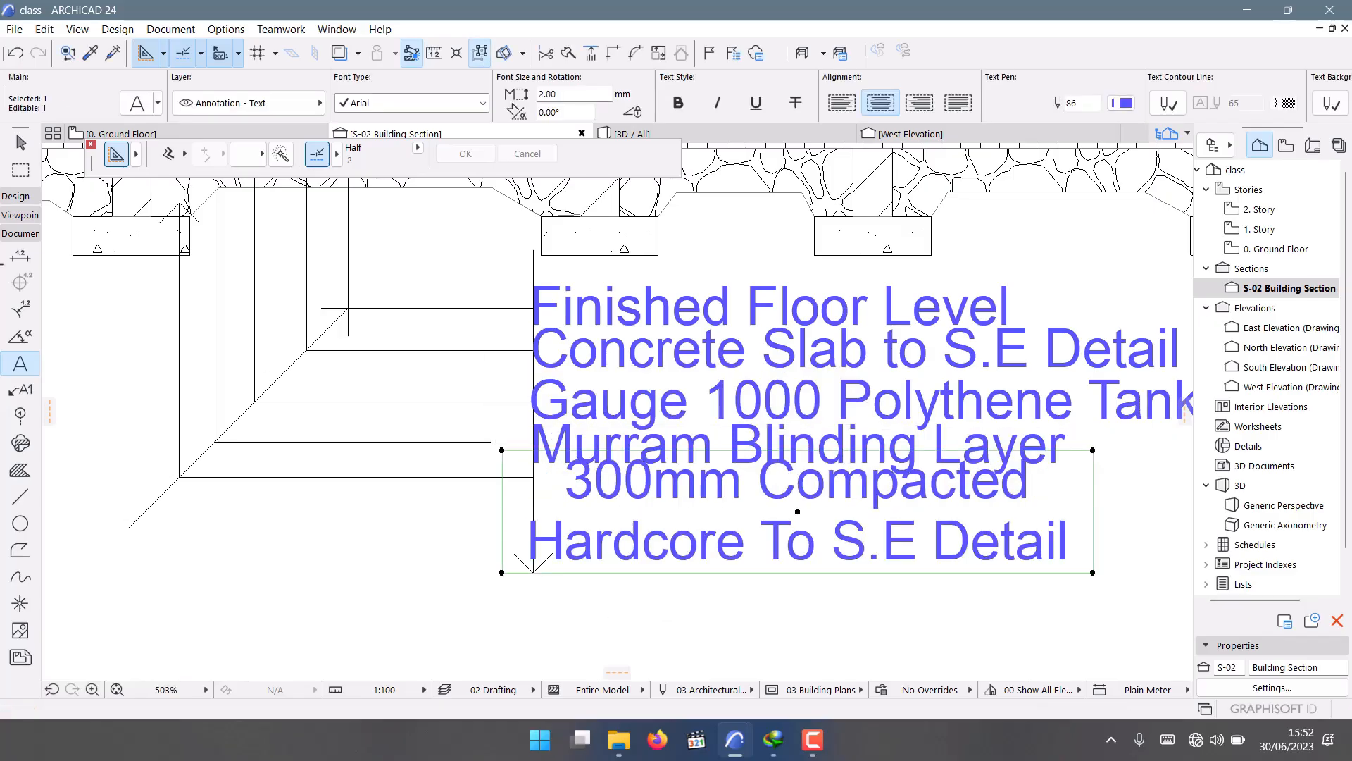
left_click(21, 145)
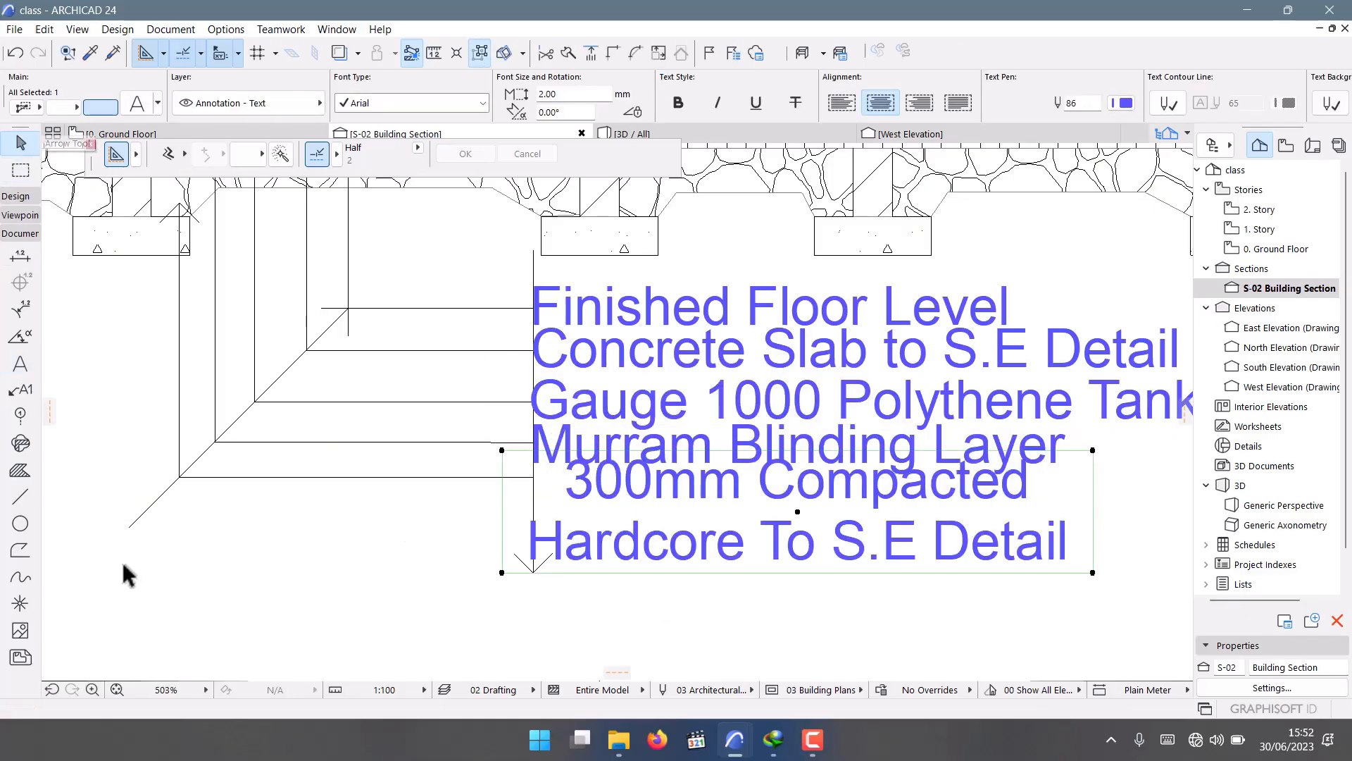
Reword the hardcore label to read "300mm Hardcore Fillings Compacted To S.E Detail" and finish the text edit.
scroll(127, 568, "down", 4)
scroll(611, 560, "up", 2)
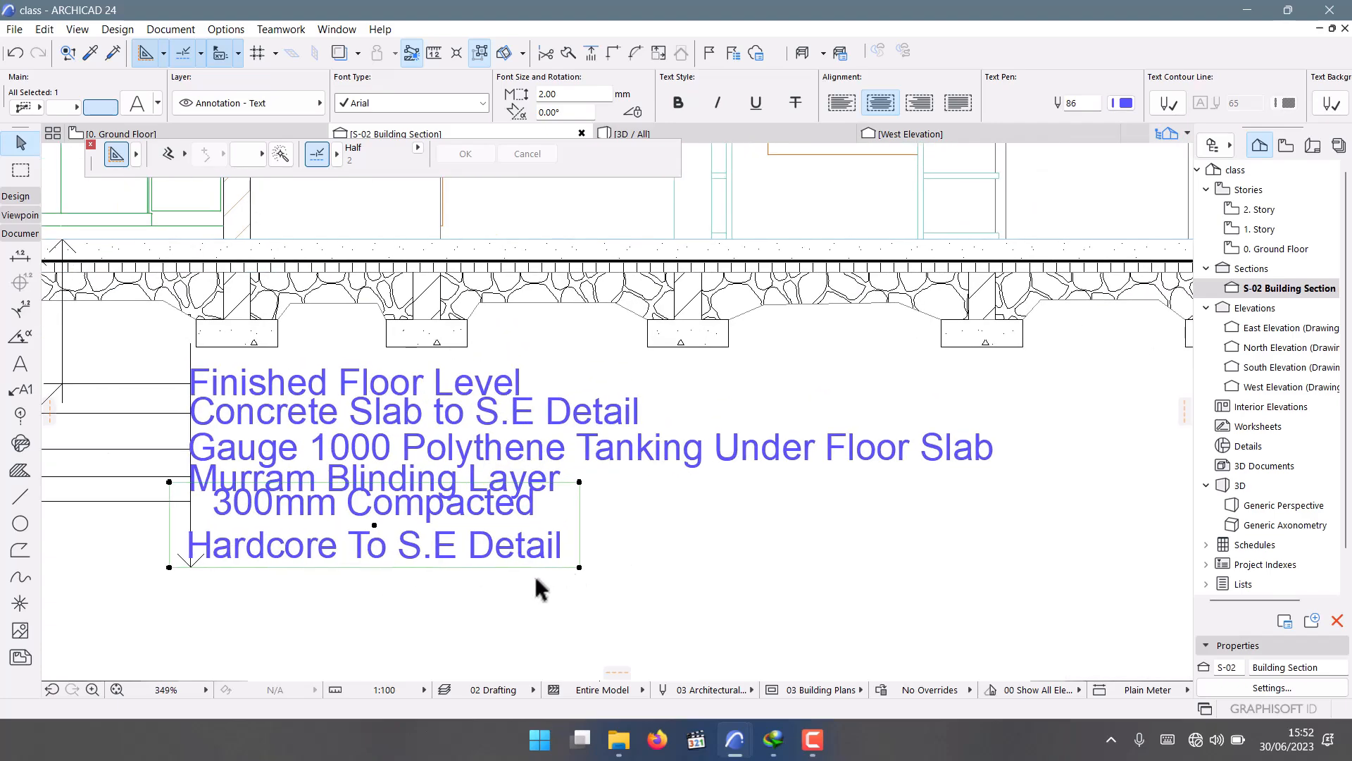
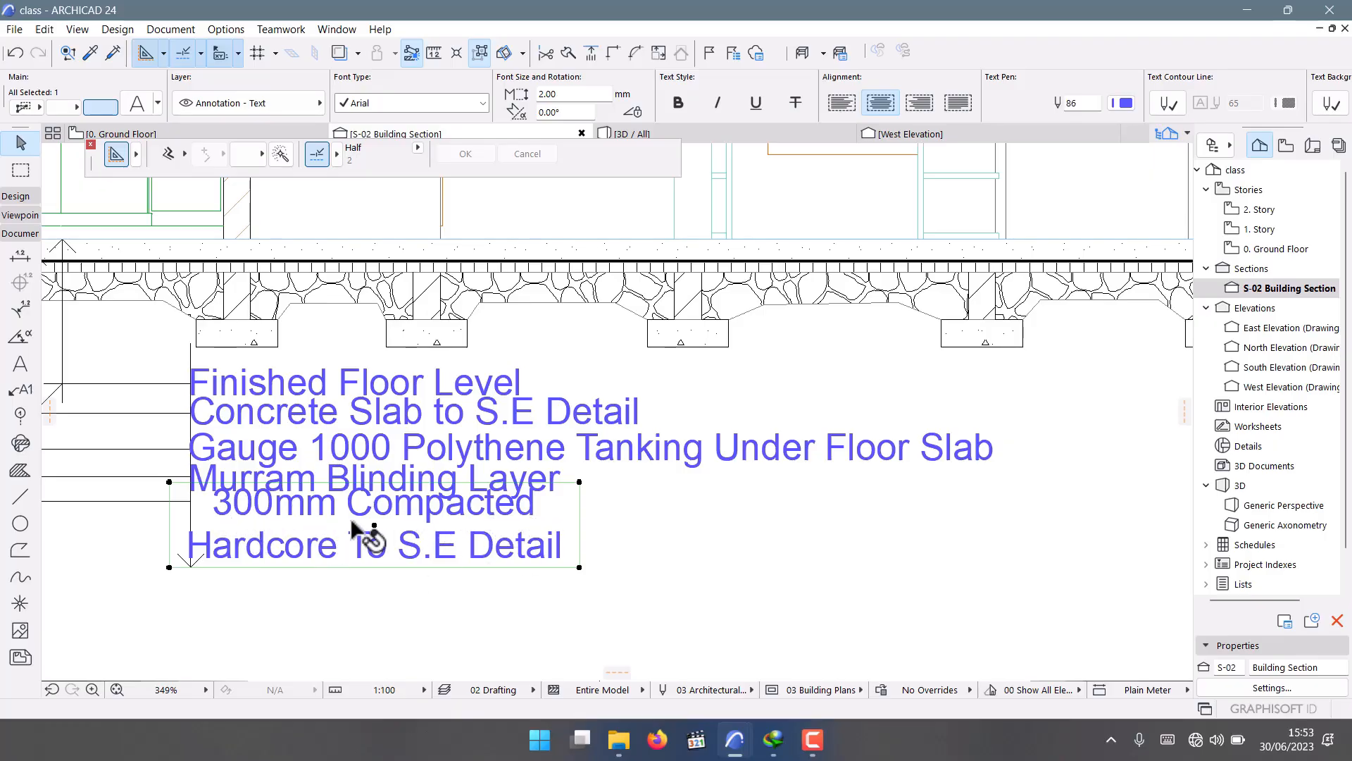
left_click(20, 364)
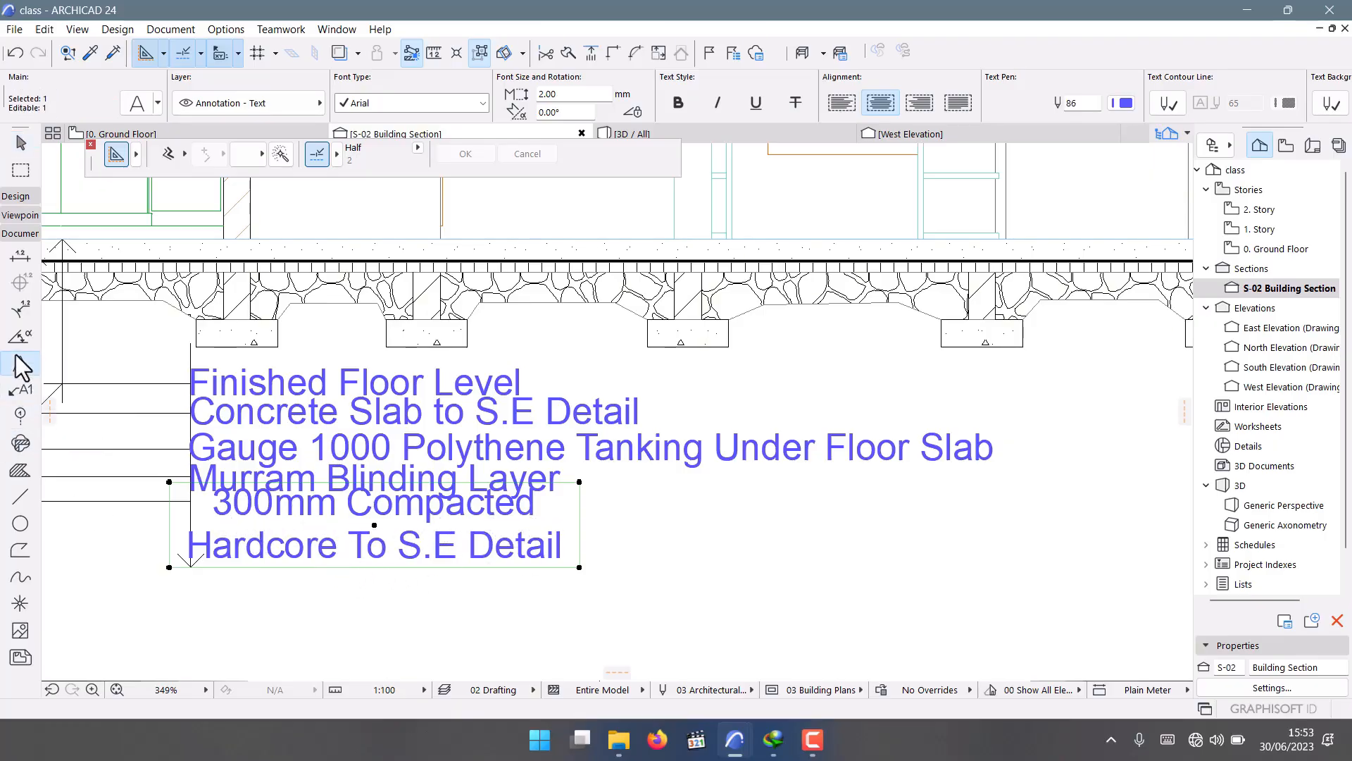
left_click(279, 535)
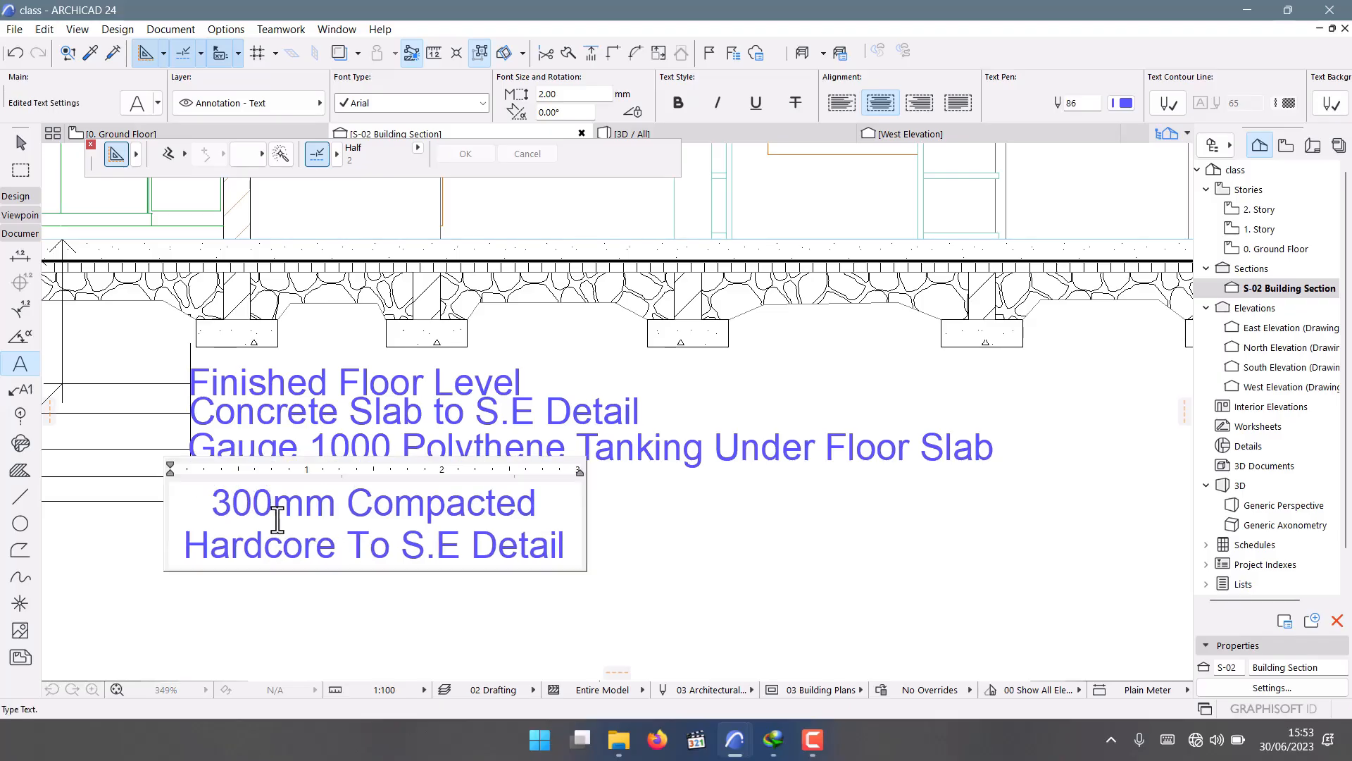
left_click_drag(336, 548, 338, 506)
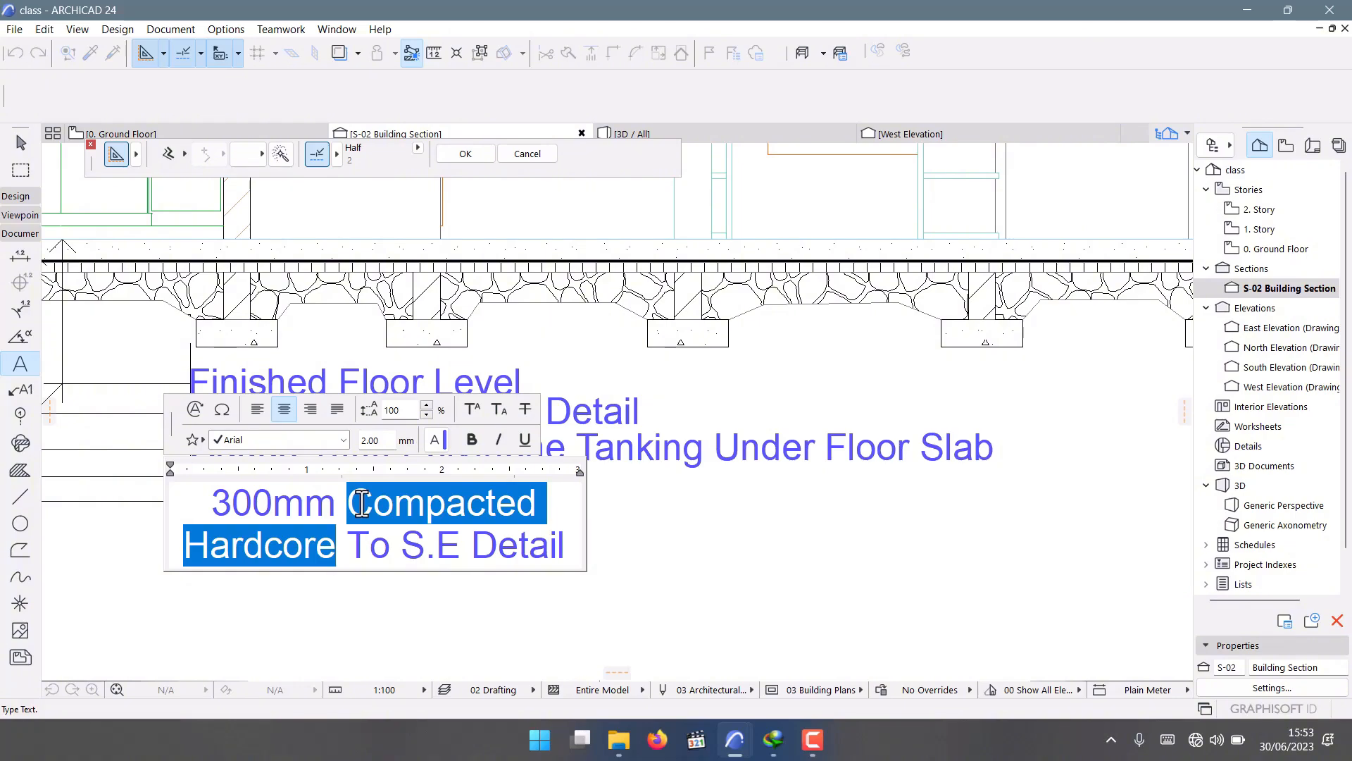
type("HA")
key("BackSpace")
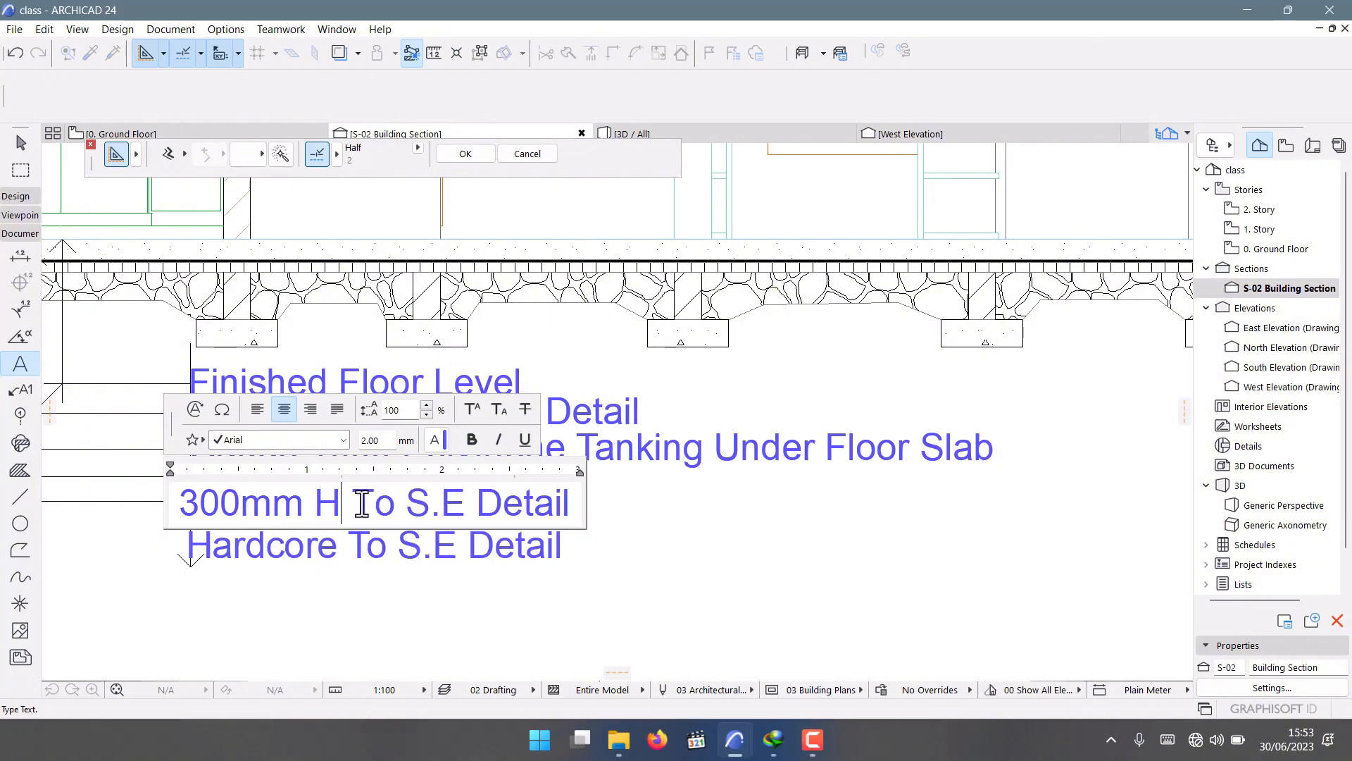
type("ar")
type("dcore")
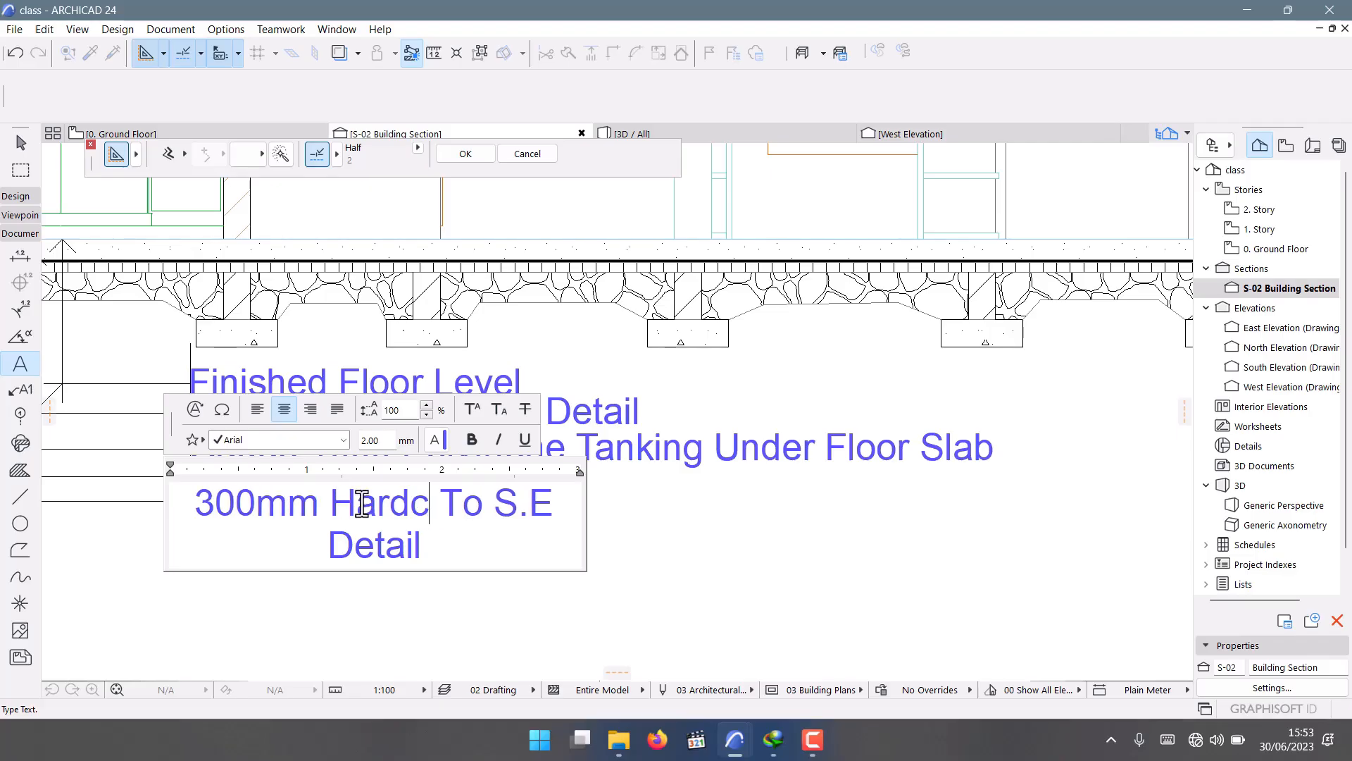
type(" Filli")
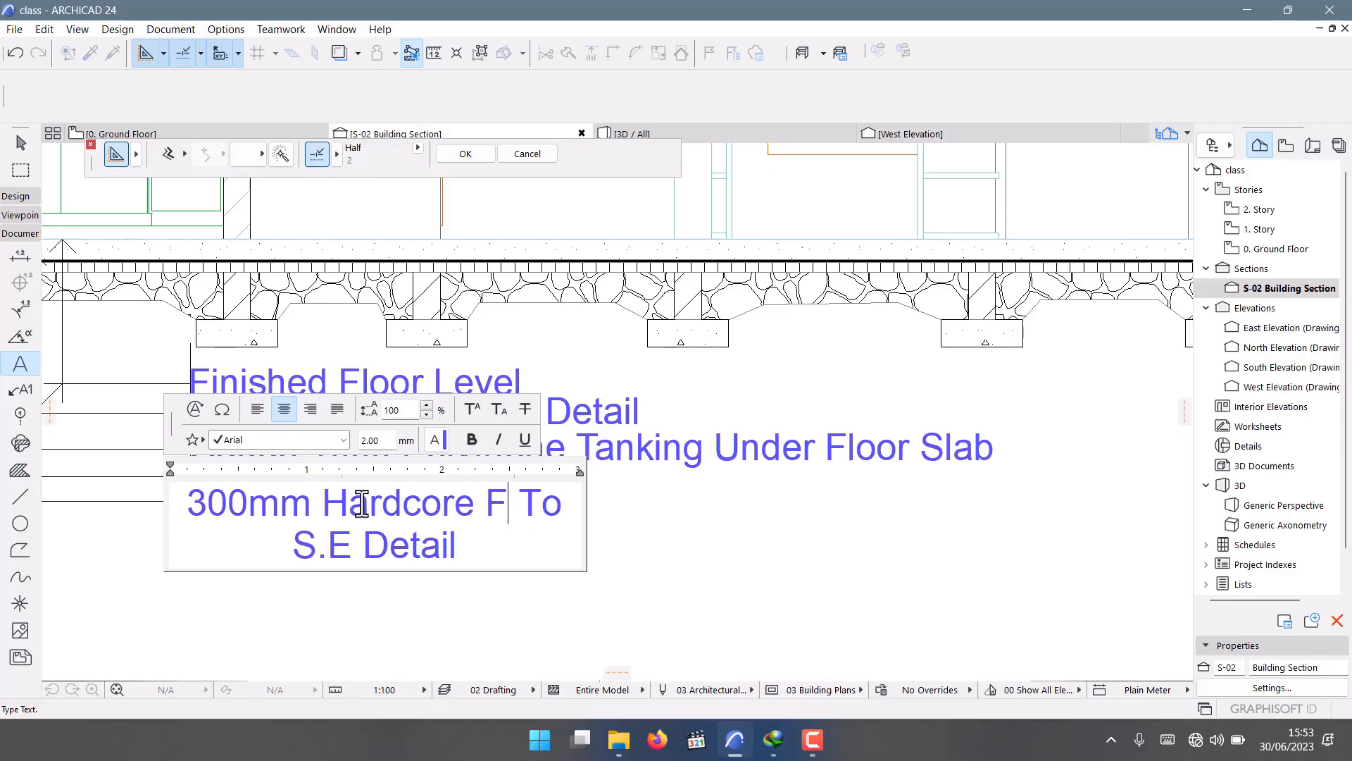
type("ngs C")
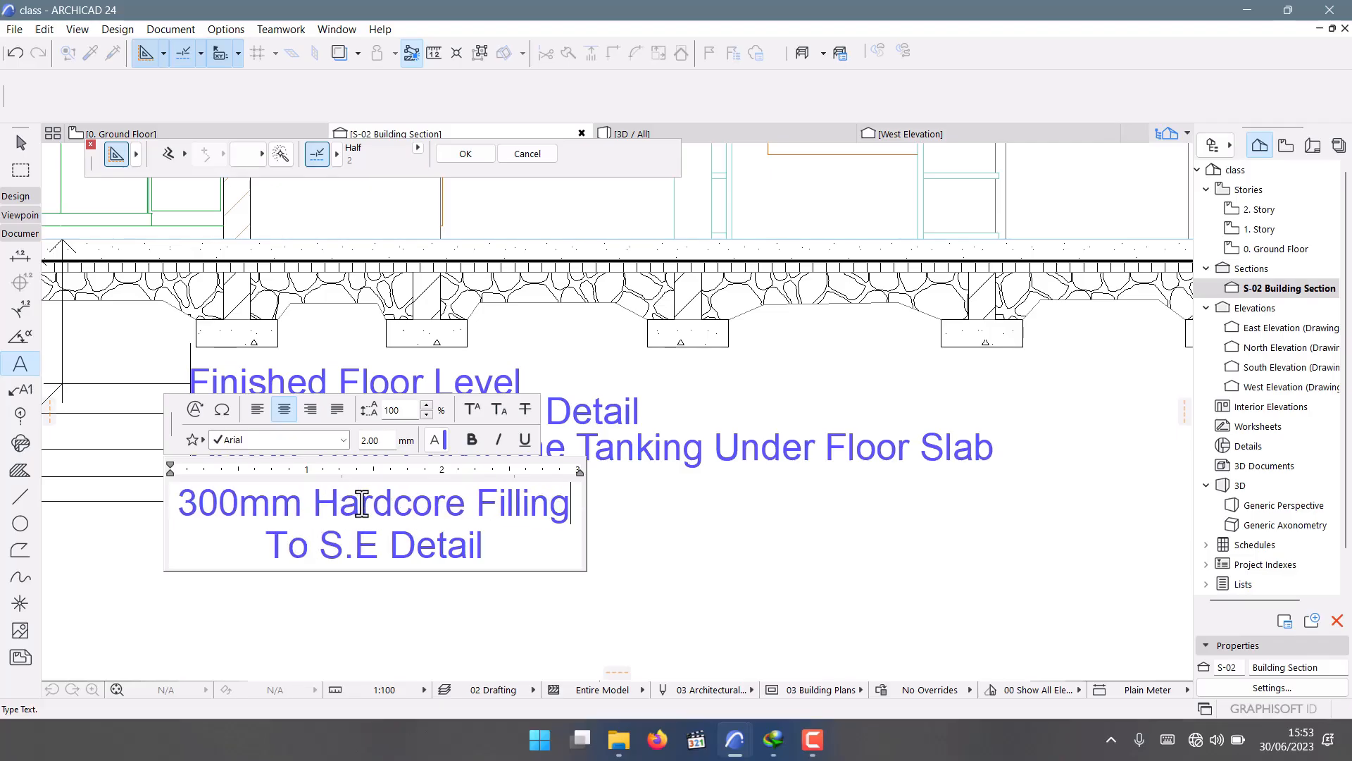
type("om")
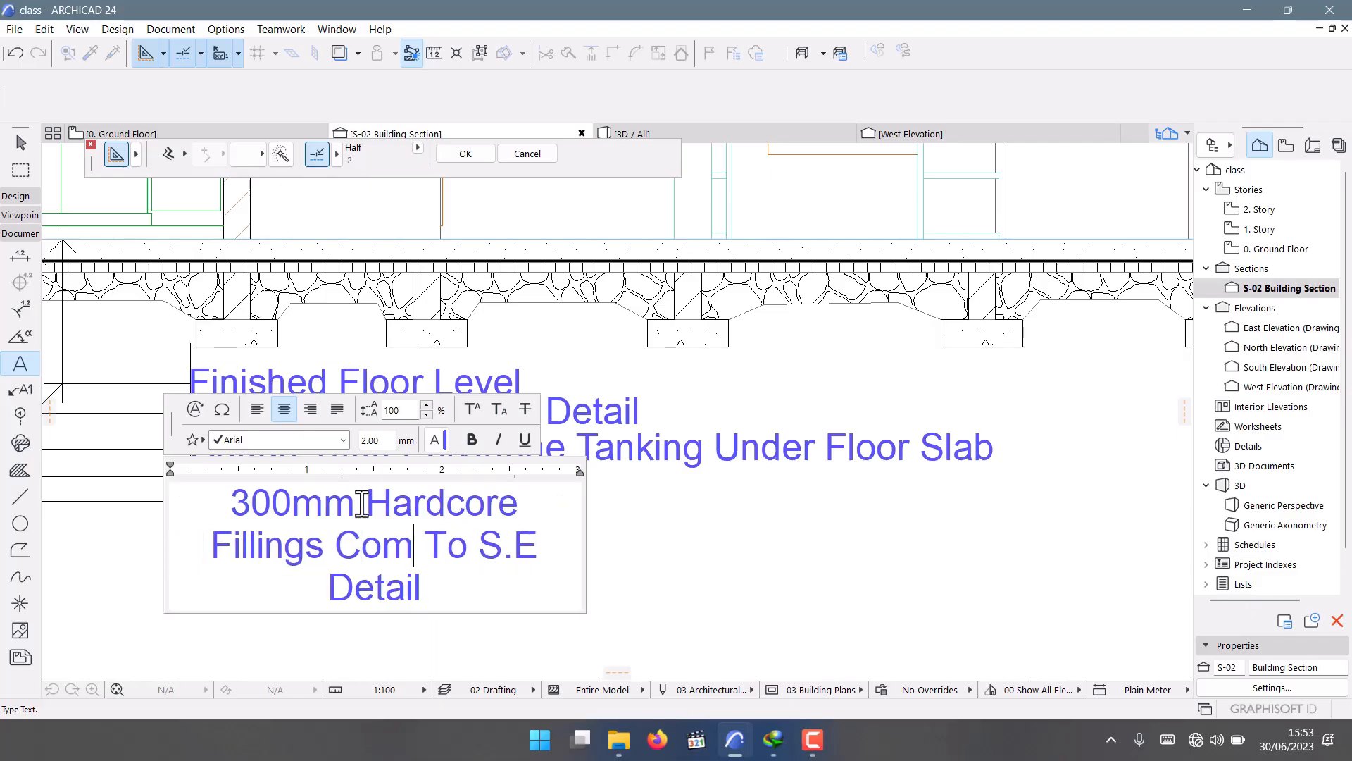
type("pacted")
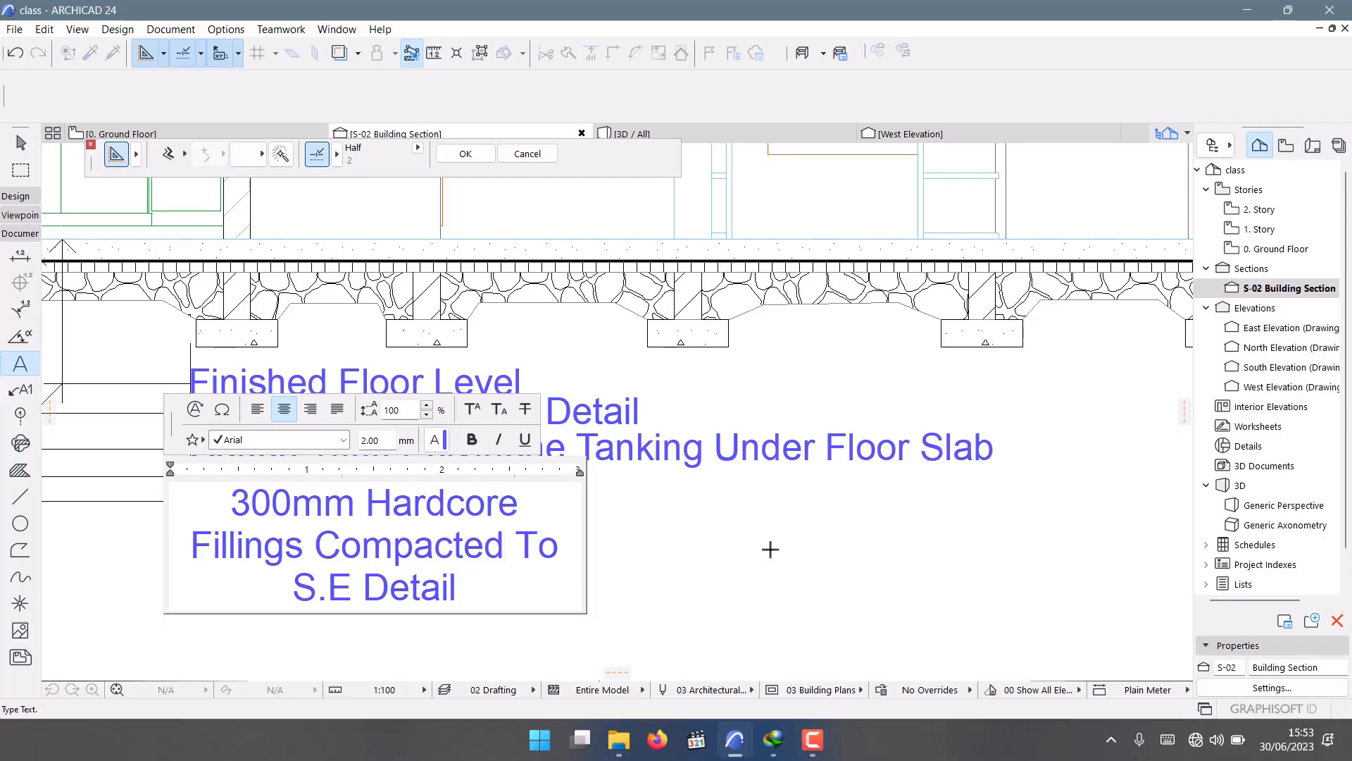
left_click(595, 550)
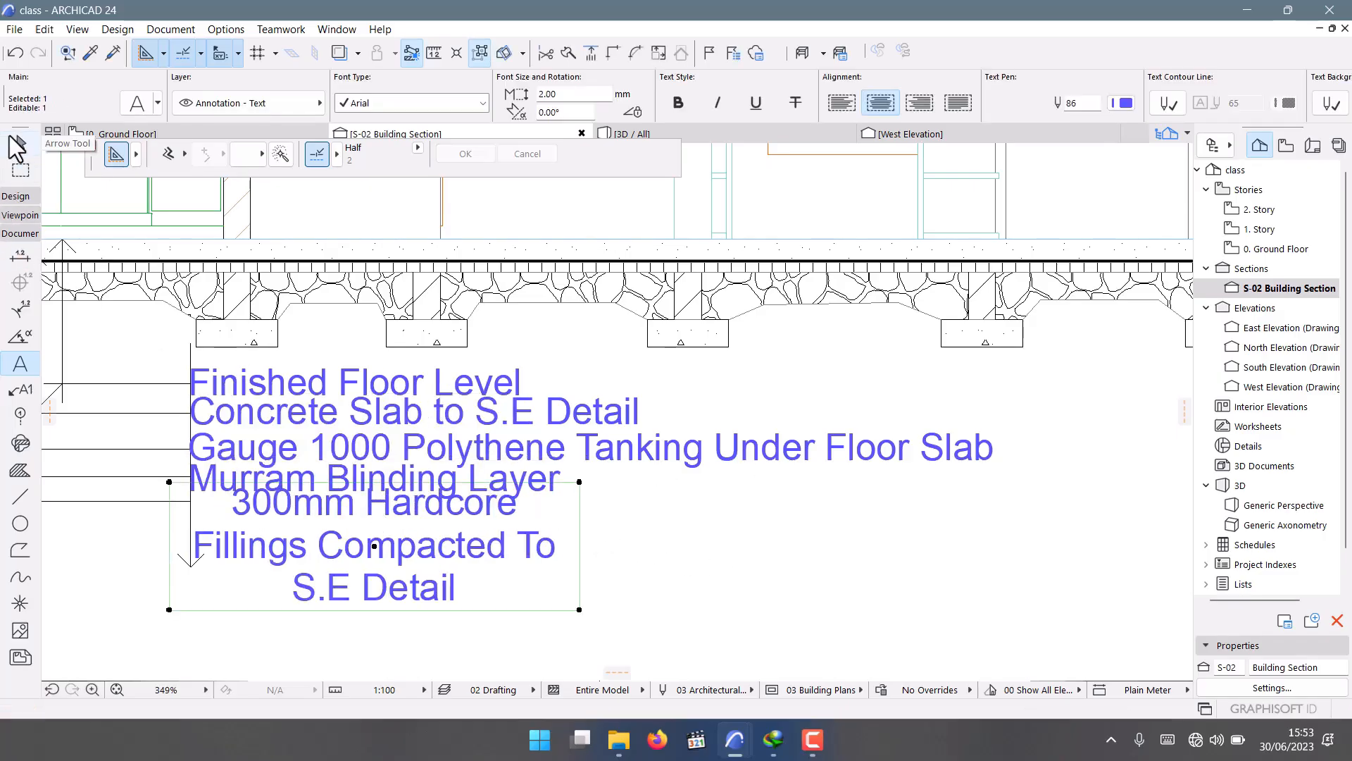
Widen the hardcore label's text box until its text fits on a single line.
left_click(15, 143)
left_click(580, 610)
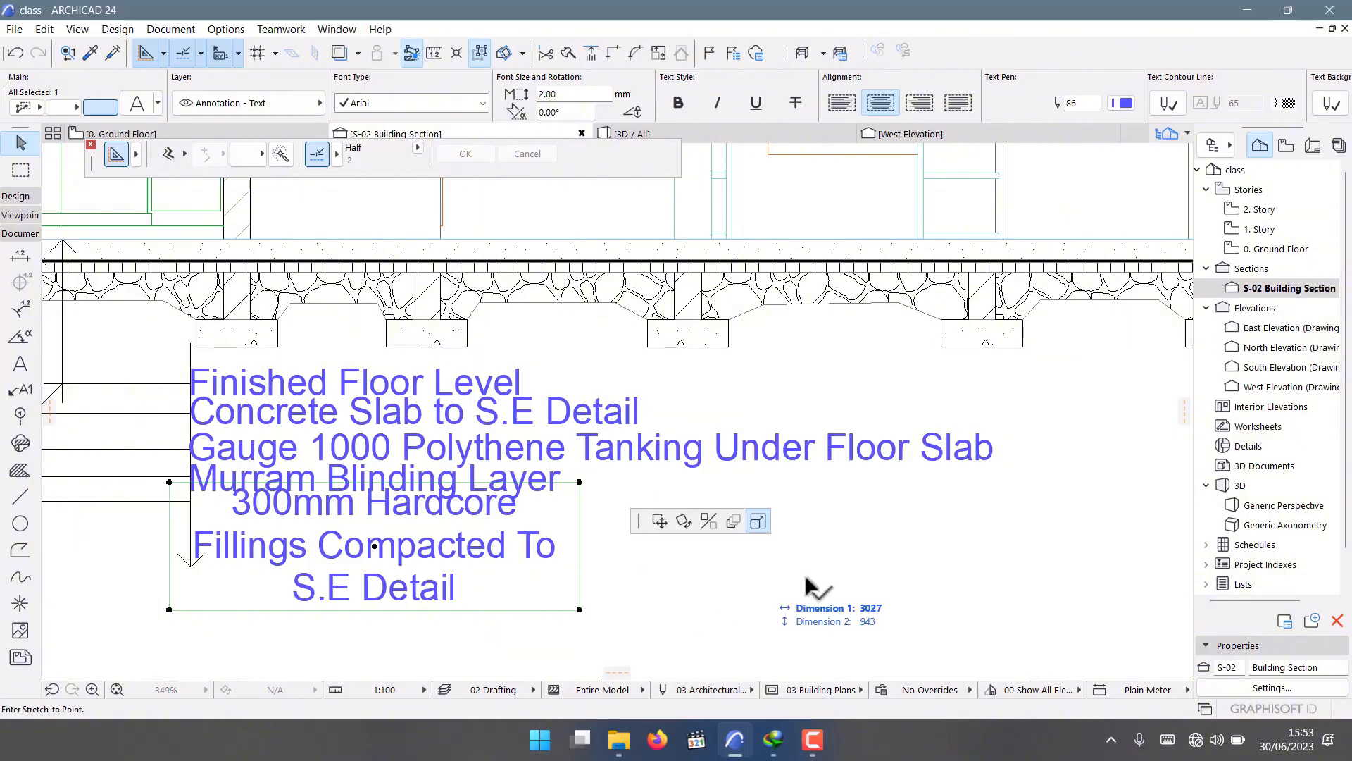
left_click(1048, 529)
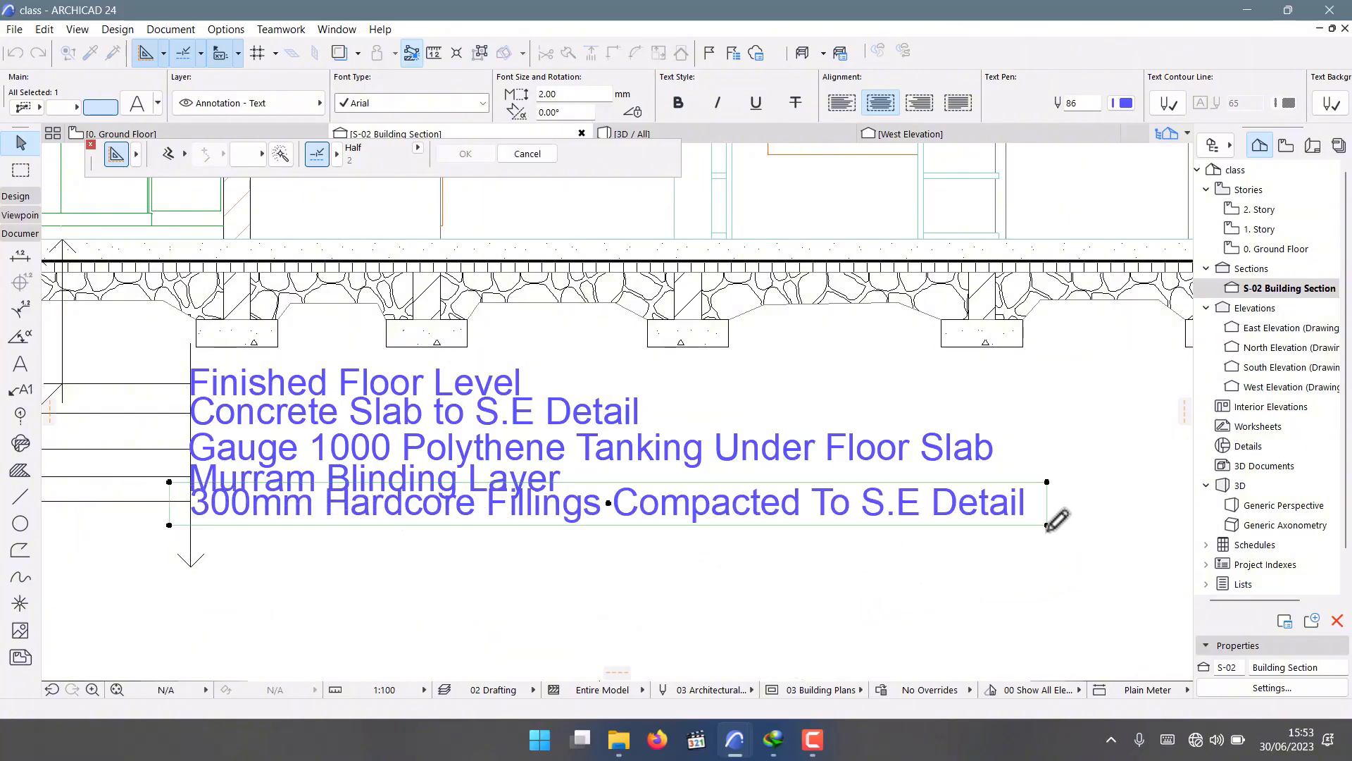
Move the hardcore label slightly down along the vertical alignment line, clear of the "Murram Blinding Layer" text, and deselect it.
scroll(179, 528, "up", 2)
scroll(180, 530, "down", 2)
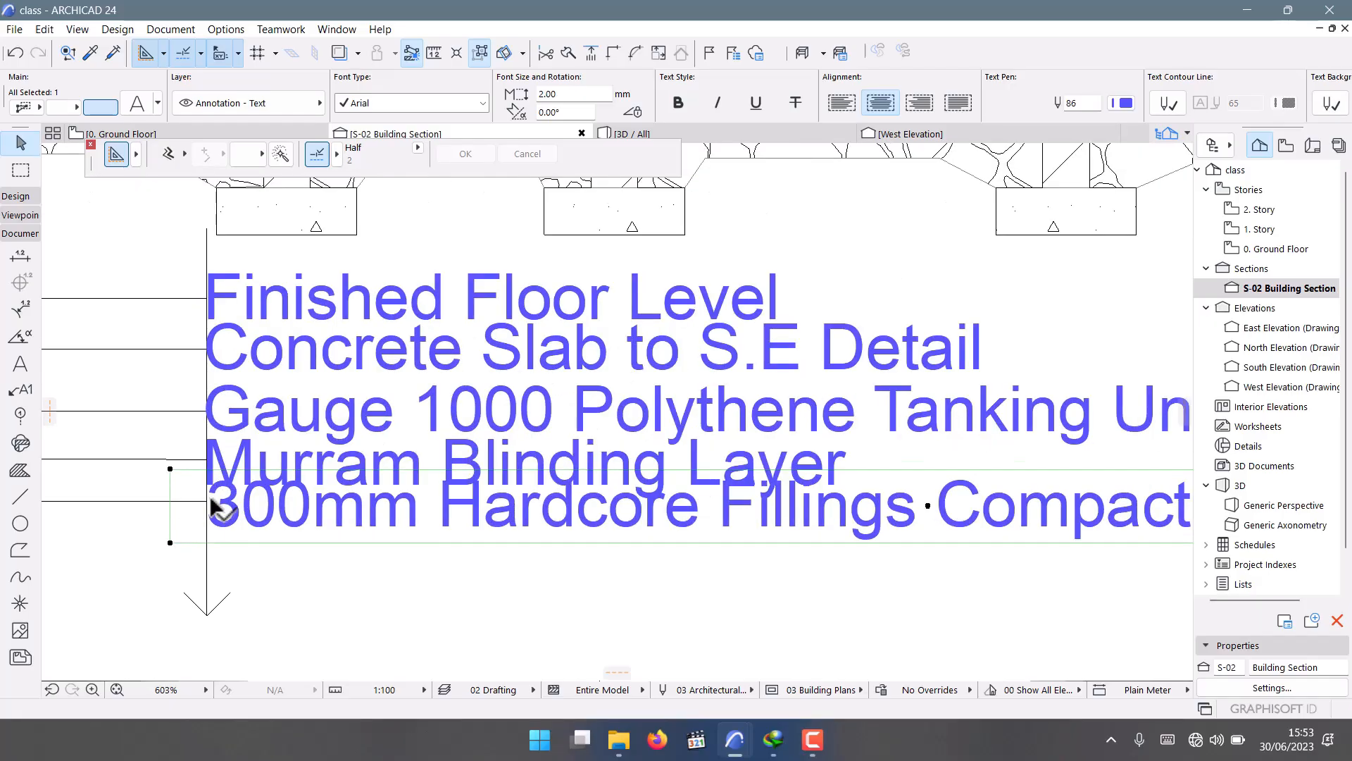
scroll(209, 502, "up", 5)
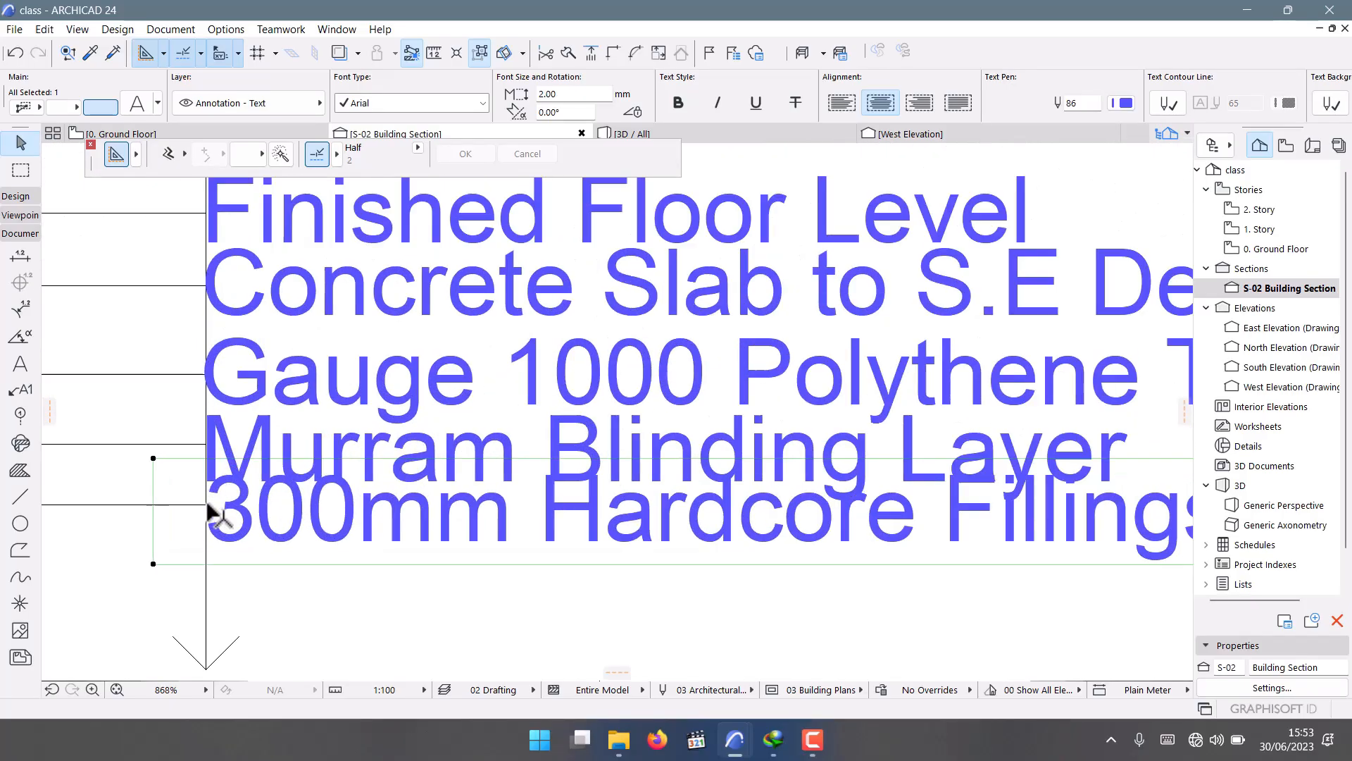
scroll(210, 509, "up", 1)
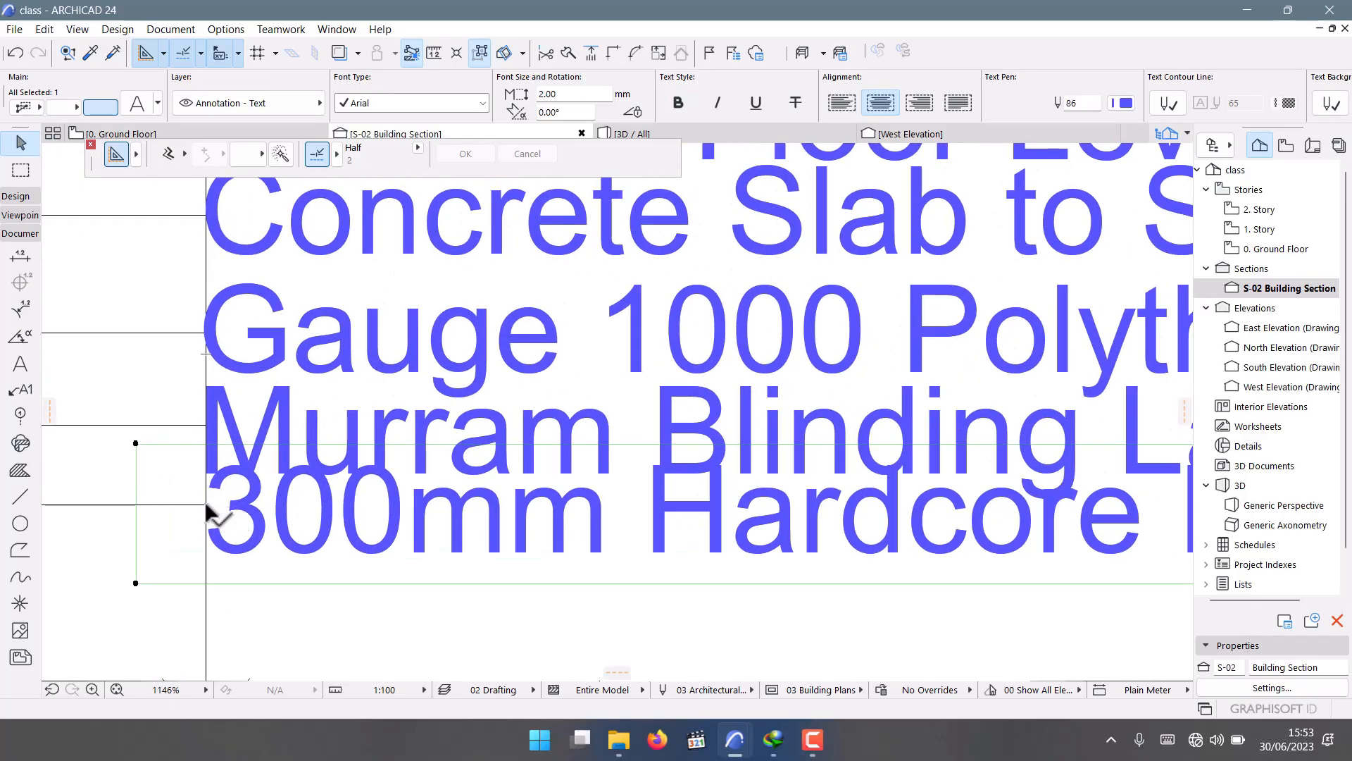
left_click(206, 504)
left_click(282, 508)
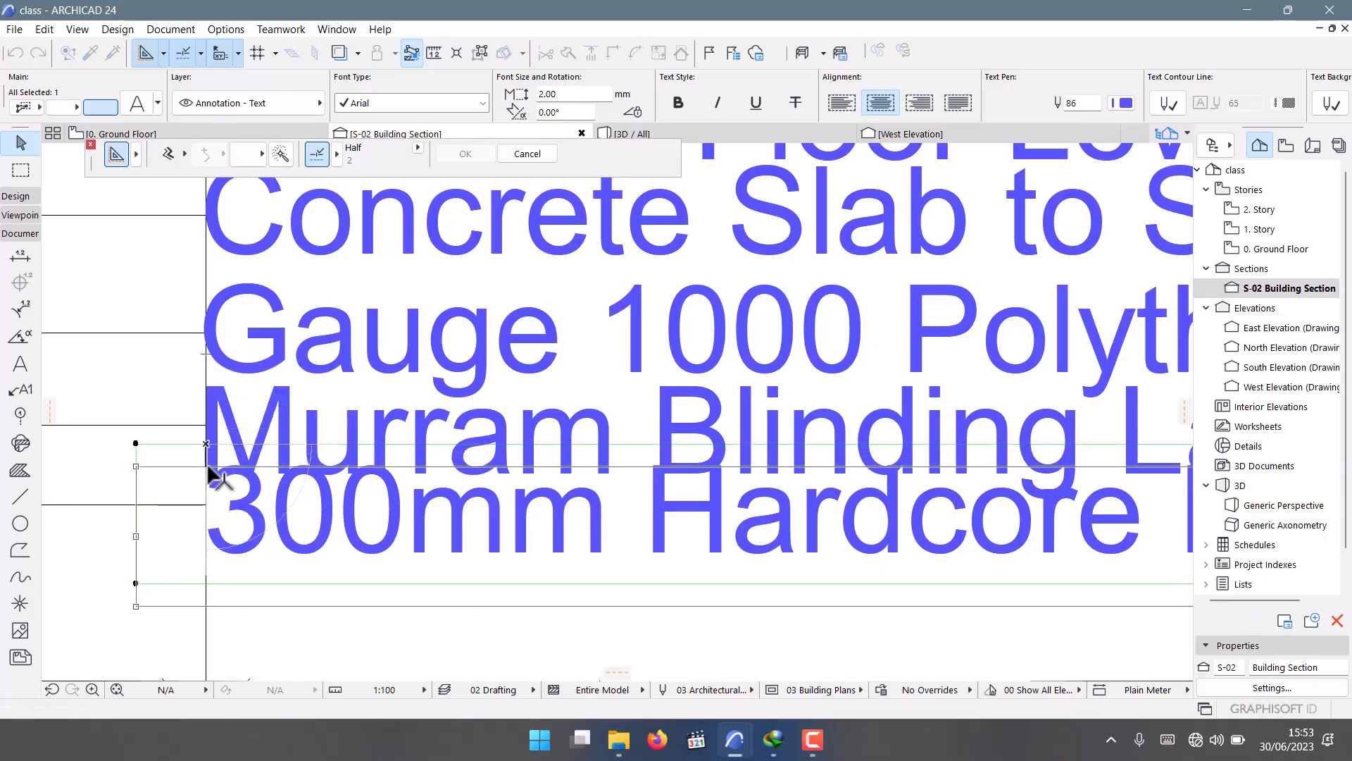
left_click(208, 466)
key("Escape")
scroll(676, 522, "down", 7)
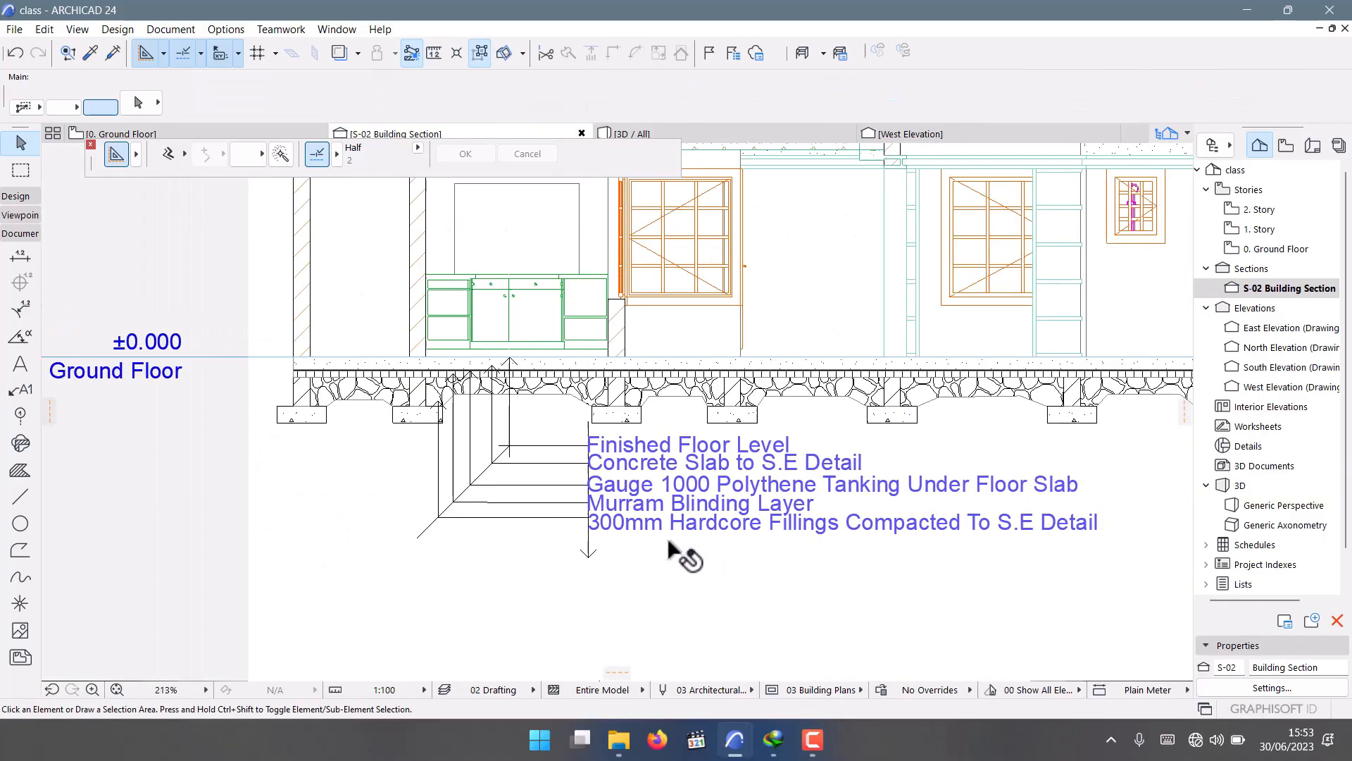
scroll(581, 501, "up", 4)
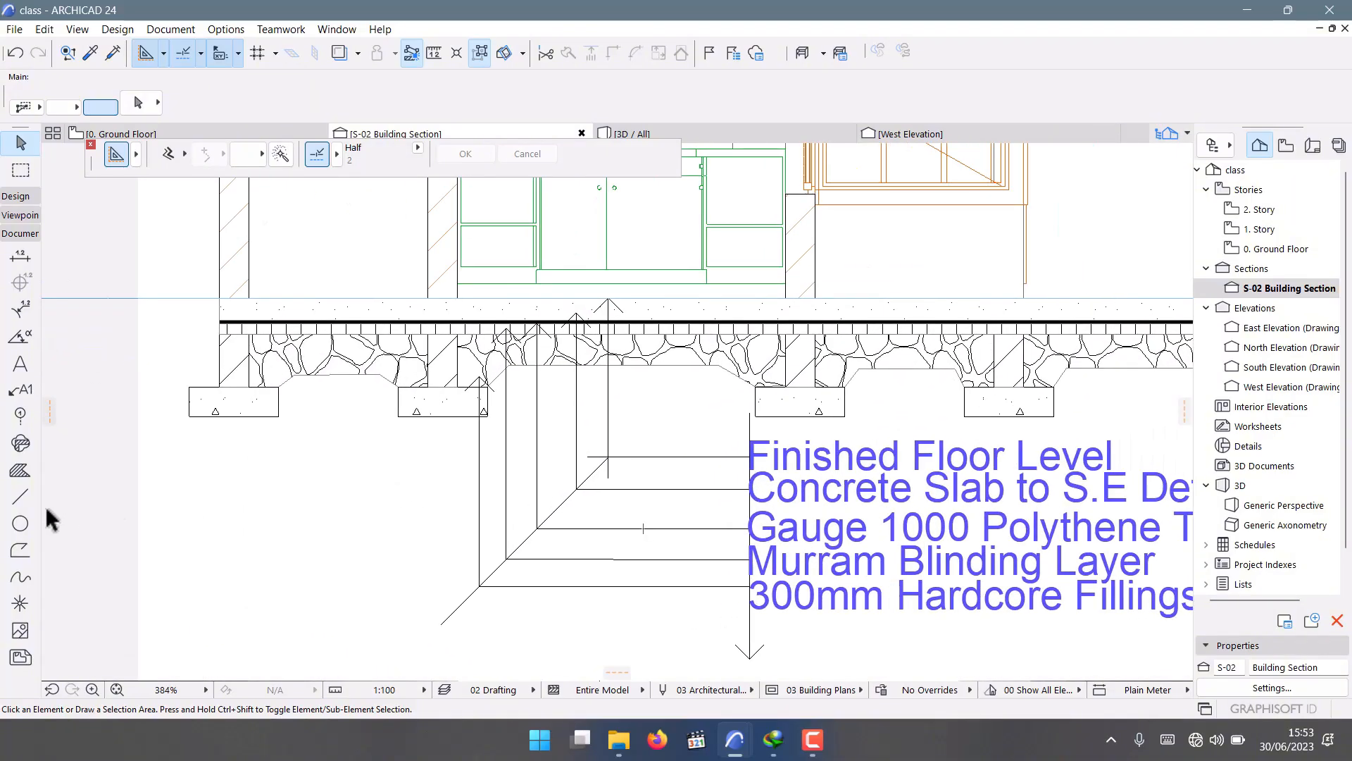
left_click(21, 497)
scroll(423, 415, "up", 3)
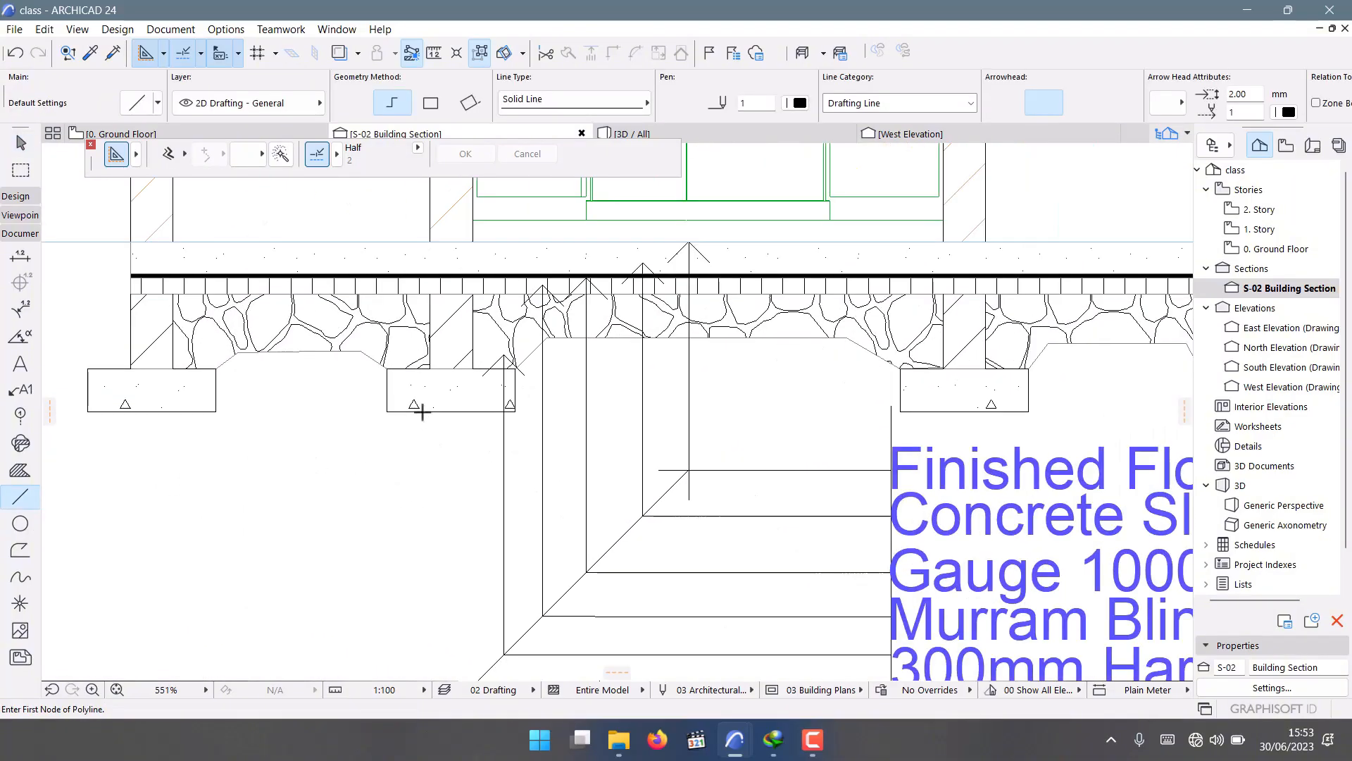
left_click(427, 451)
scroll(439, 325, "down", 4)
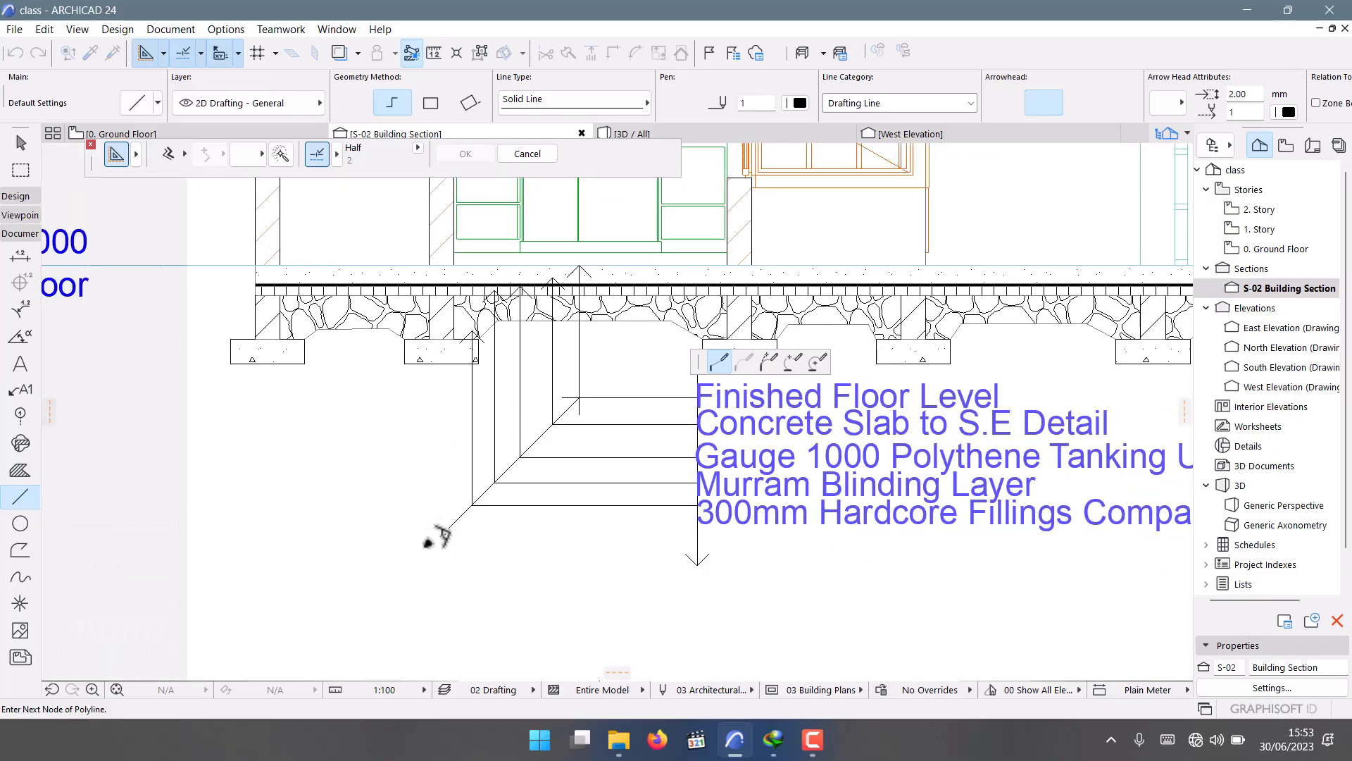
scroll(438, 539, "up", 2)
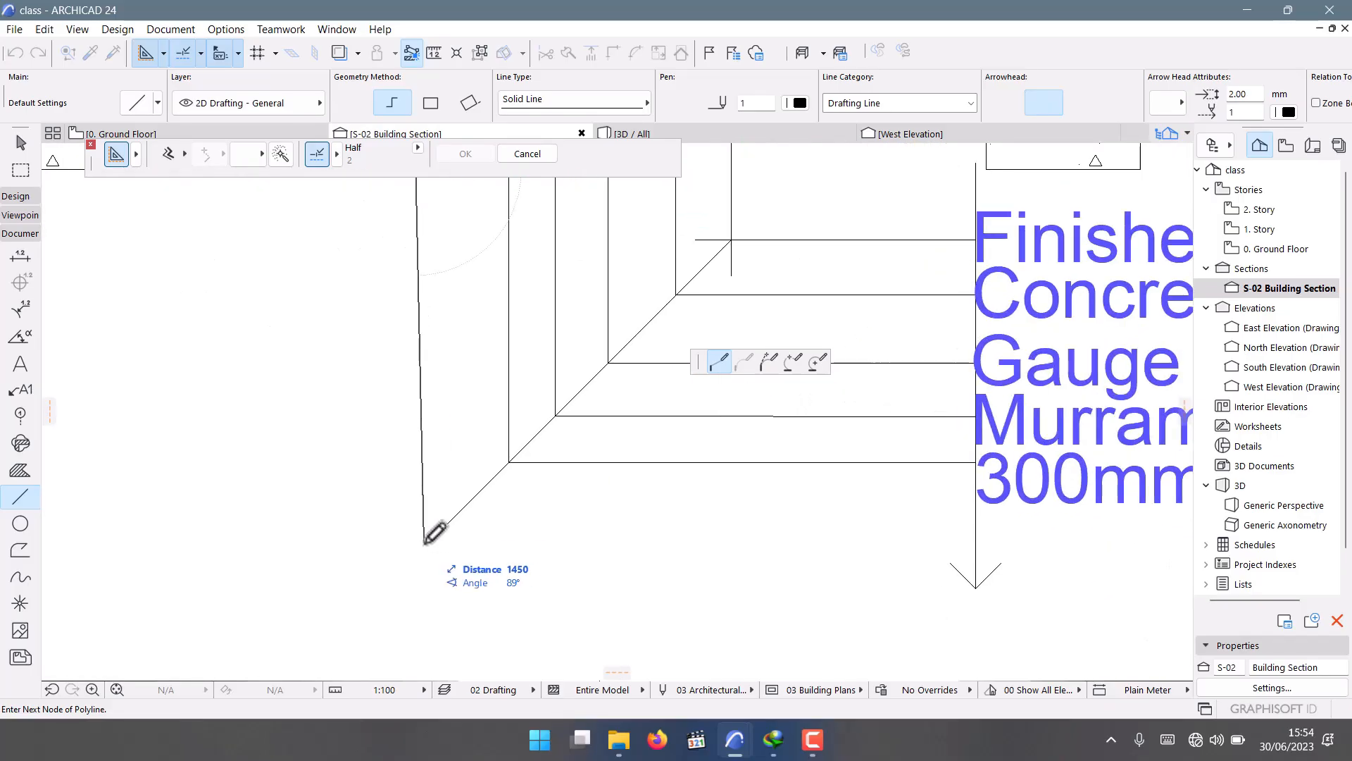
double_click(444, 527)
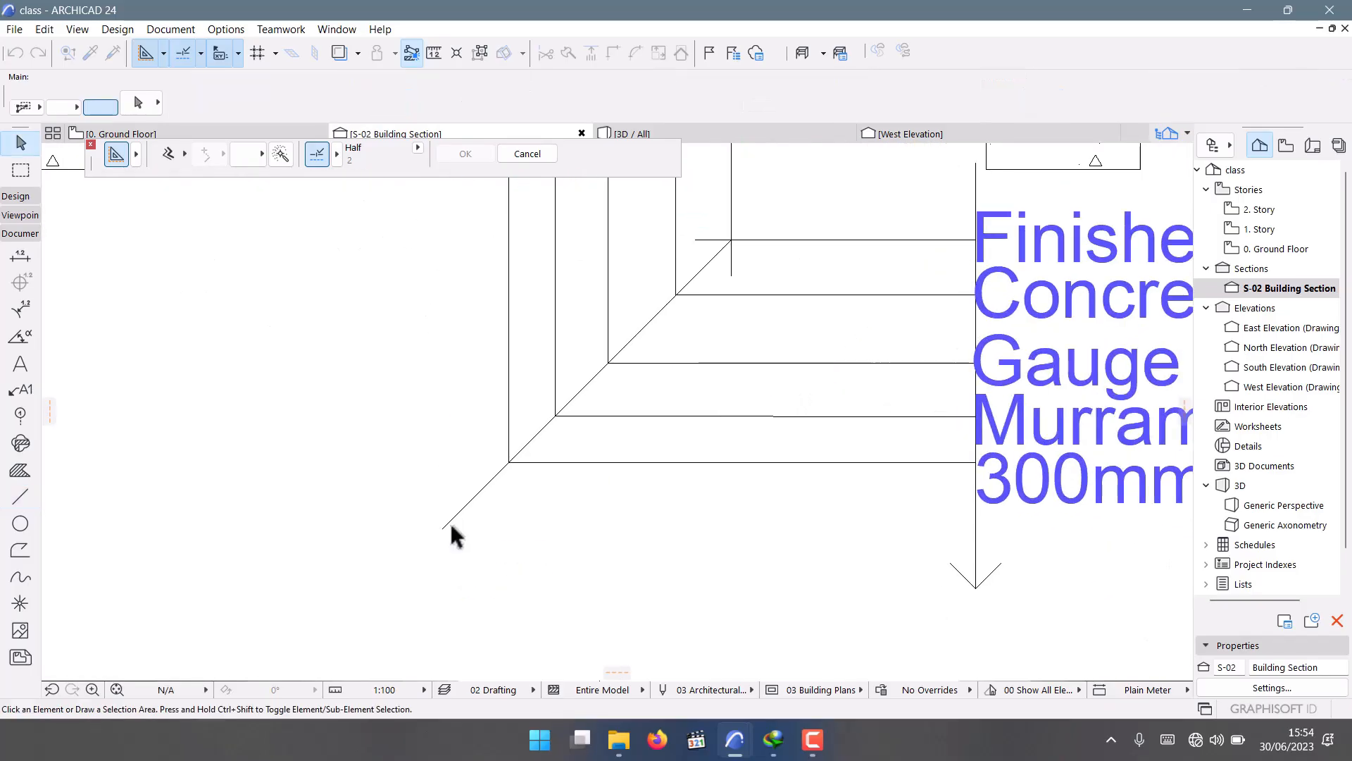
Stretch the lower end of the diagonal guide line farther down along its own direction and deselect it.
left_click(443, 528)
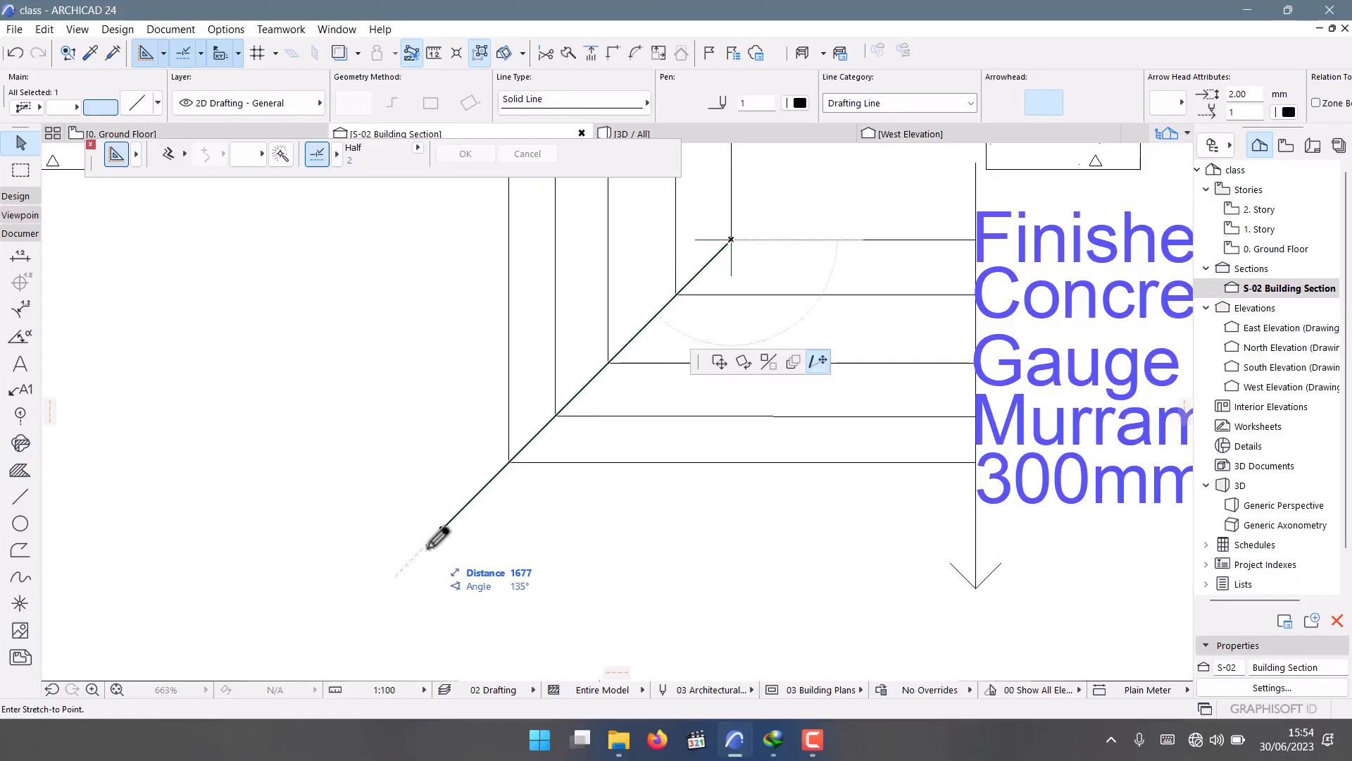
left_click(368, 602)
scroll(540, 557, "down", 2)
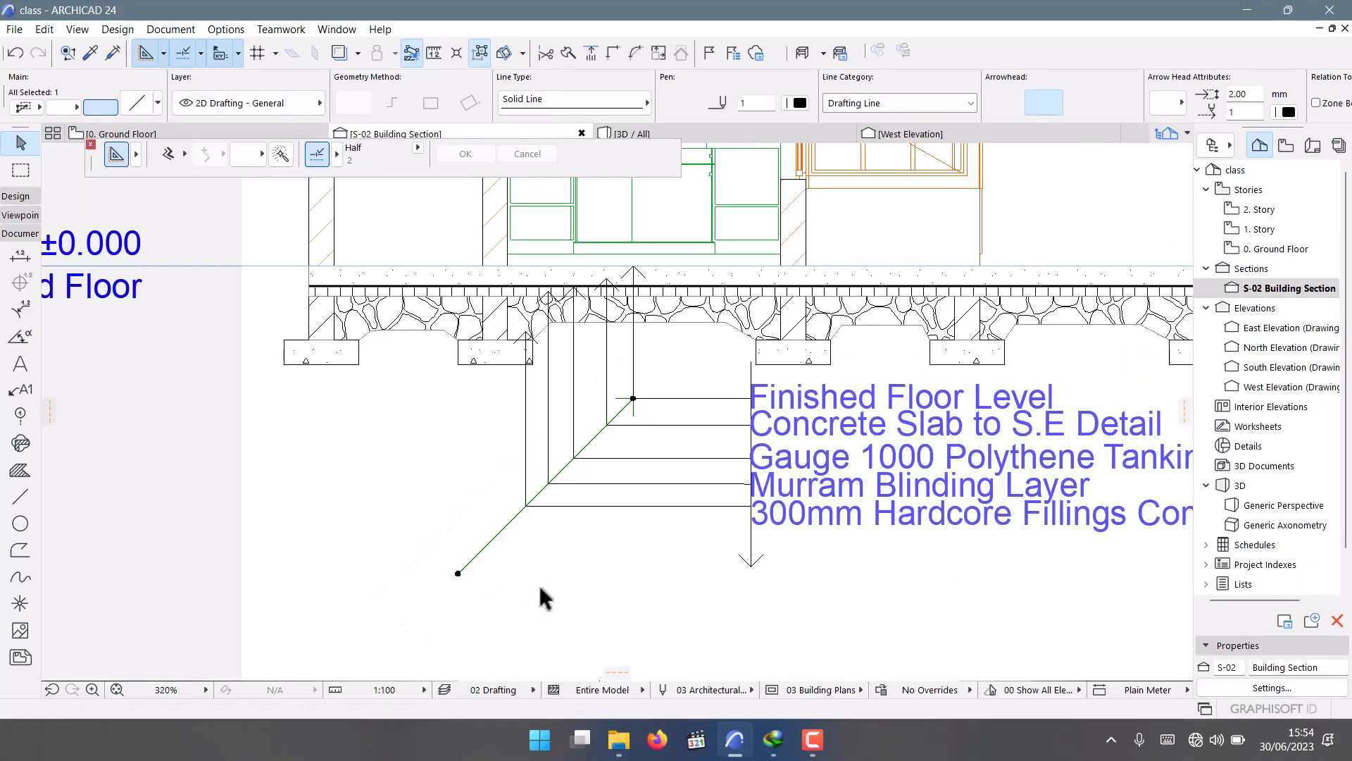
left_click(539, 582)
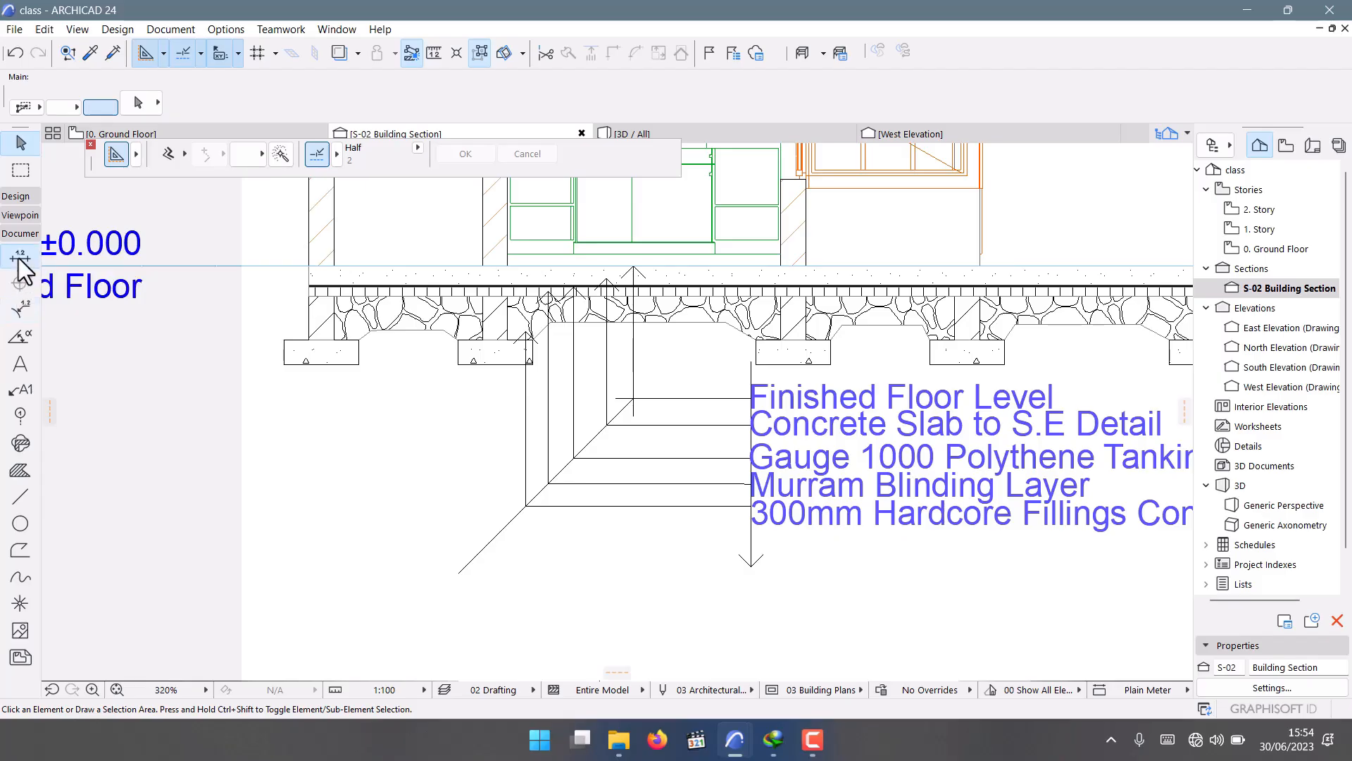
Dimension the width of the leftmost footing between its bottom corners, placing the dimension line below the footing.
scroll(282, 363, "up", 3)
left_click(286, 367)
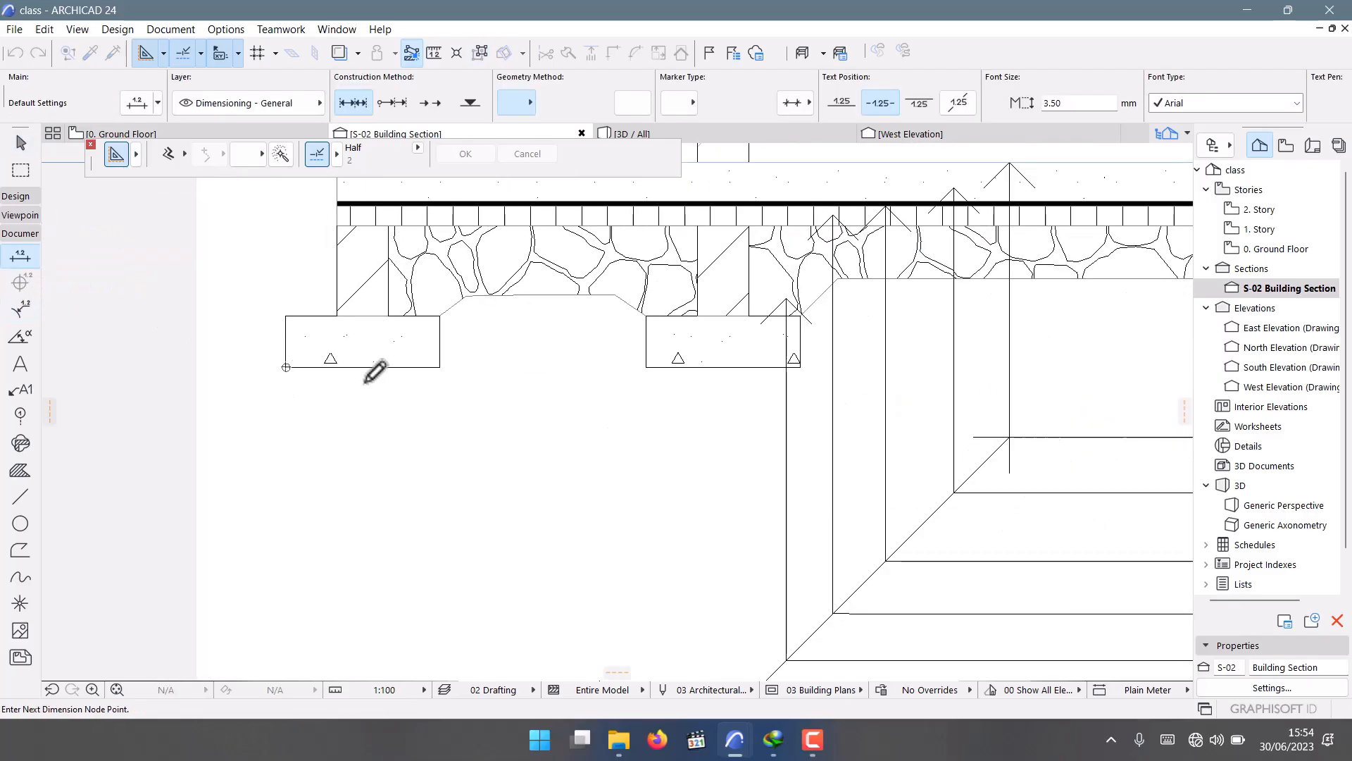
left_click(441, 367)
right_click(365, 391)
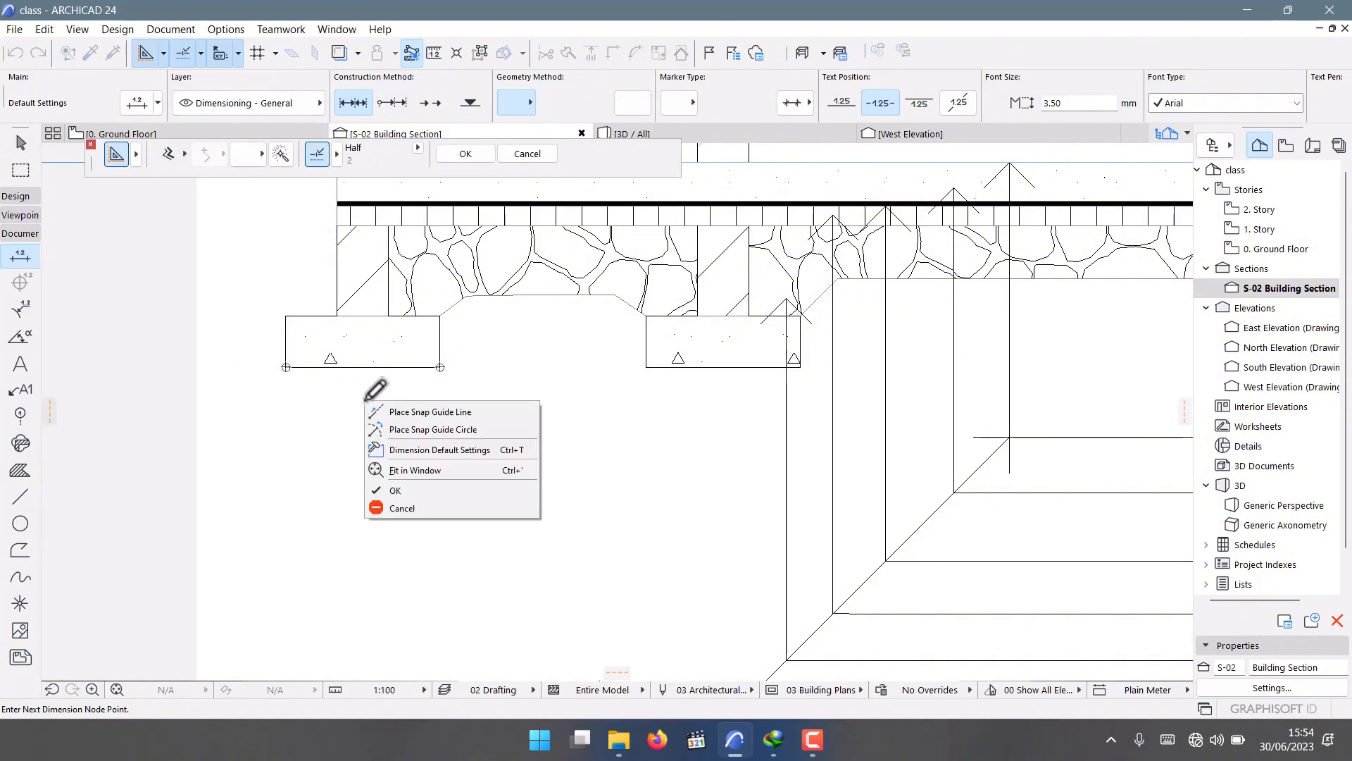
left_click(407, 493)
left_click(297, 475)
scroll(402, 402, "down", 3)
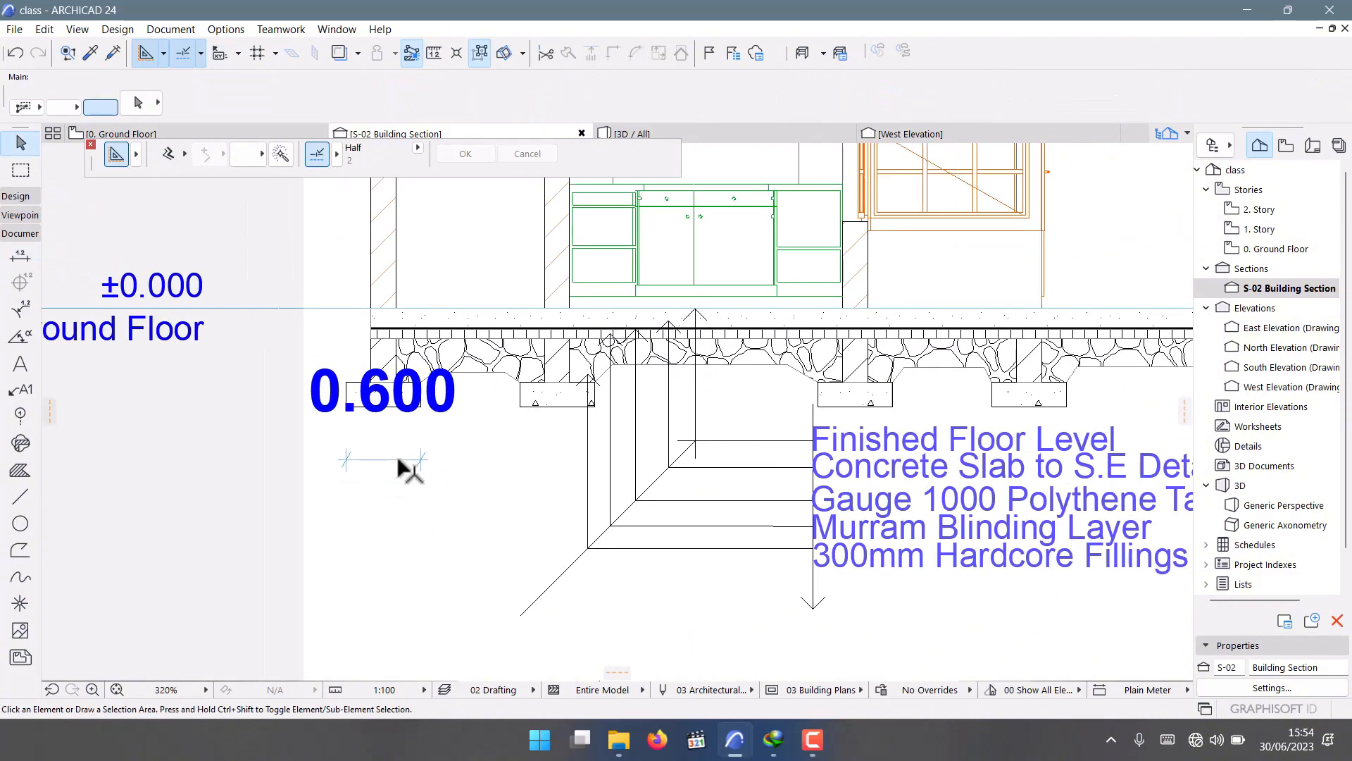
Set the footing dimension's text size to 2 mm and deselect it.
left_click(399, 459)
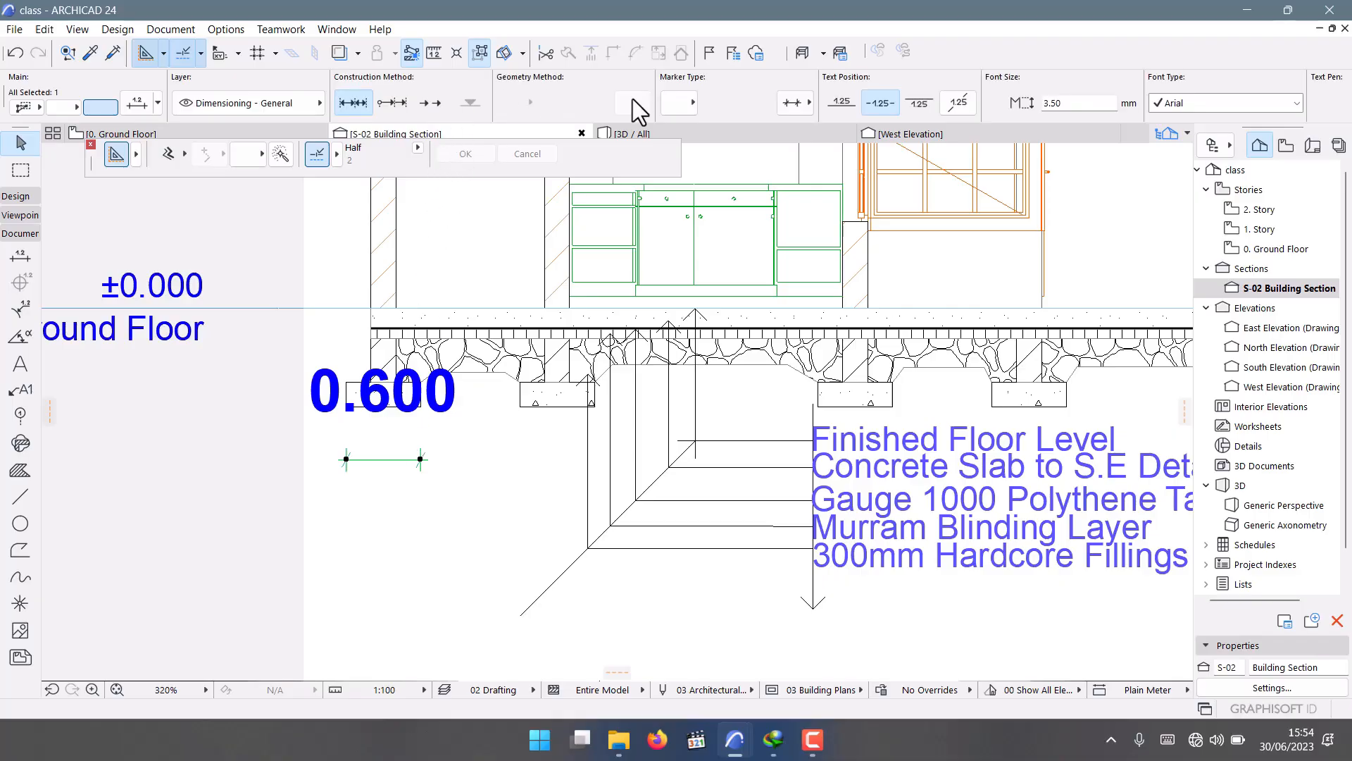
key("ctrl+t")
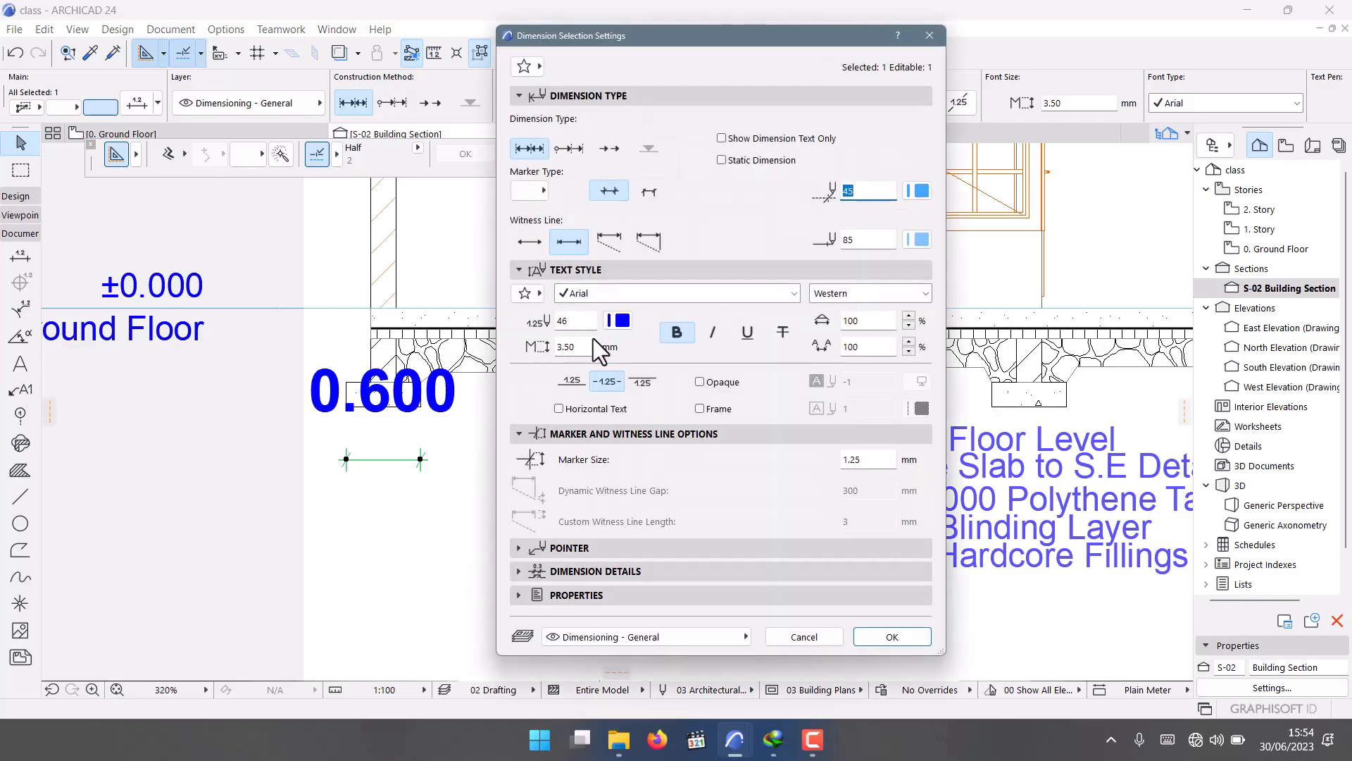
double_click(548, 348)
type("2")
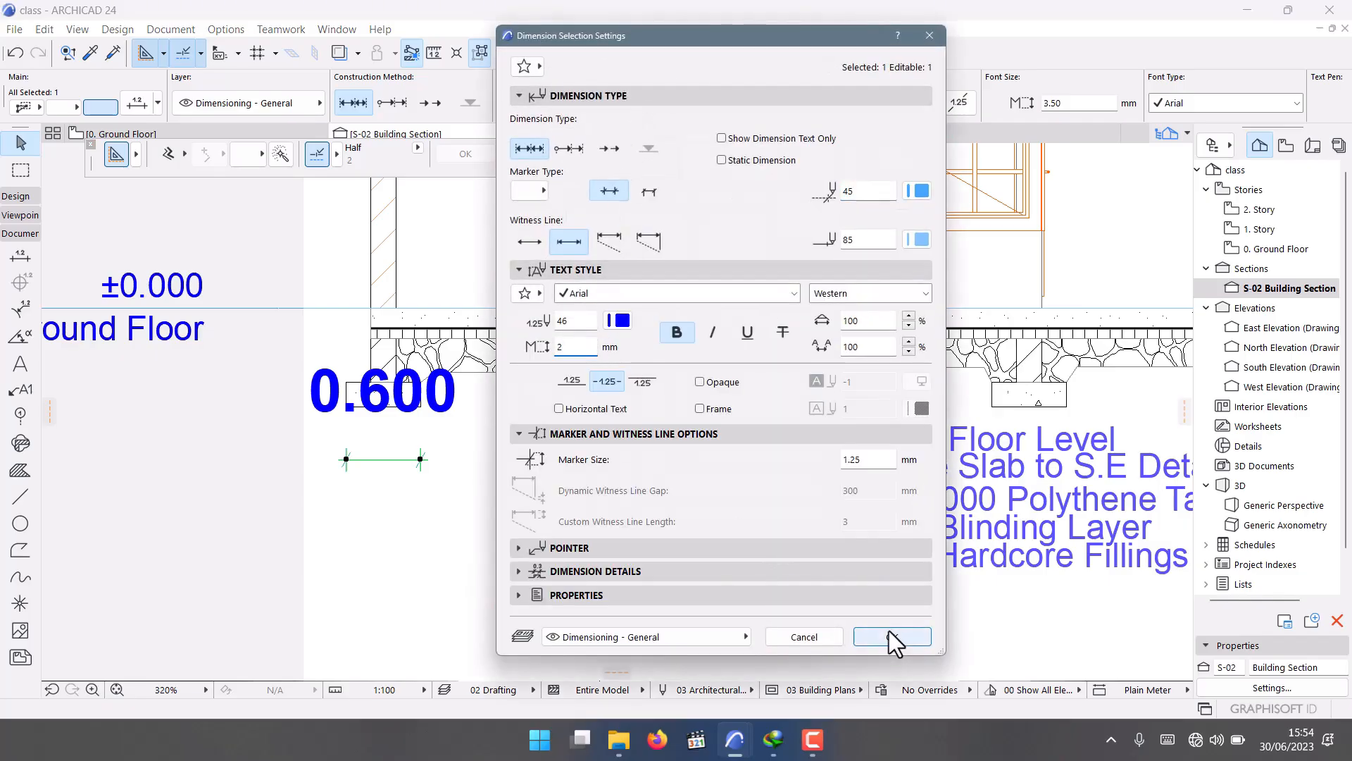
left_click(911, 643)
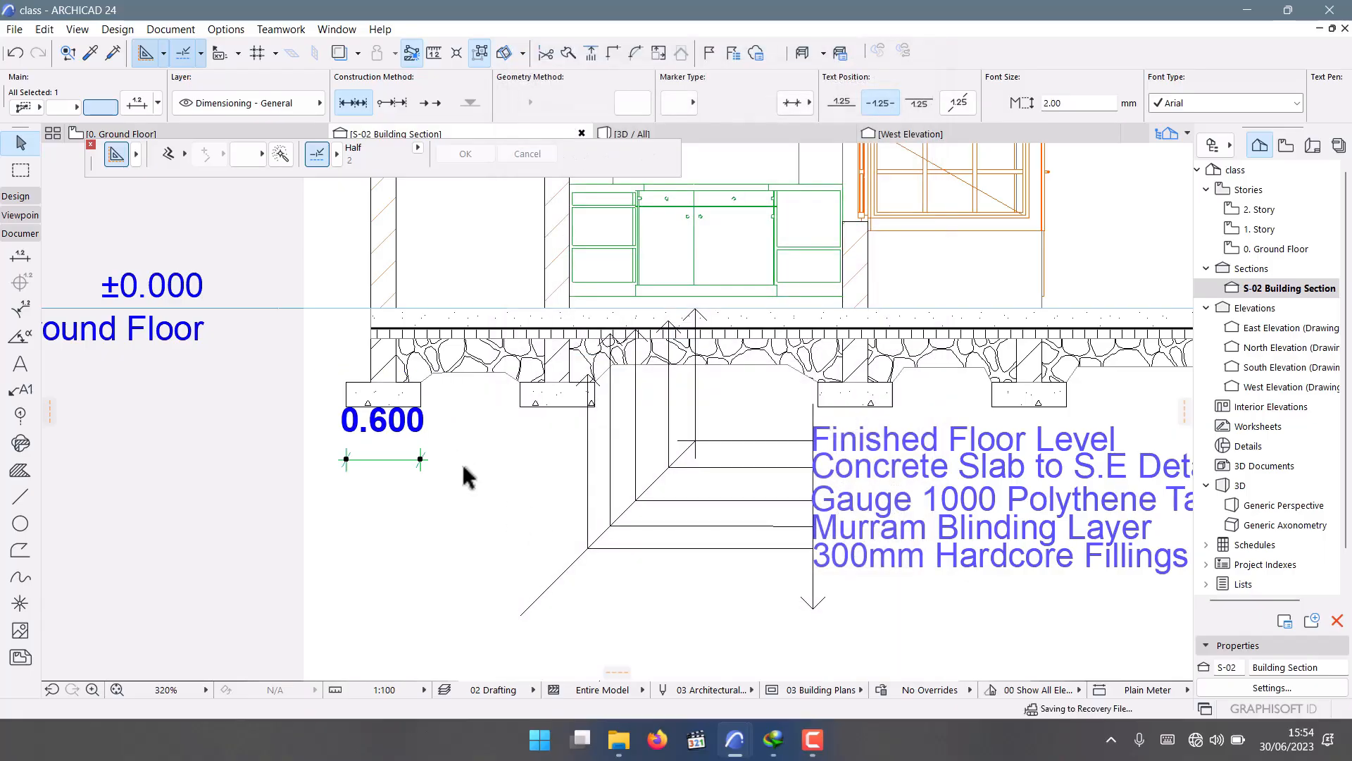
left_click(508, 552)
scroll(294, 412, "down", 5)
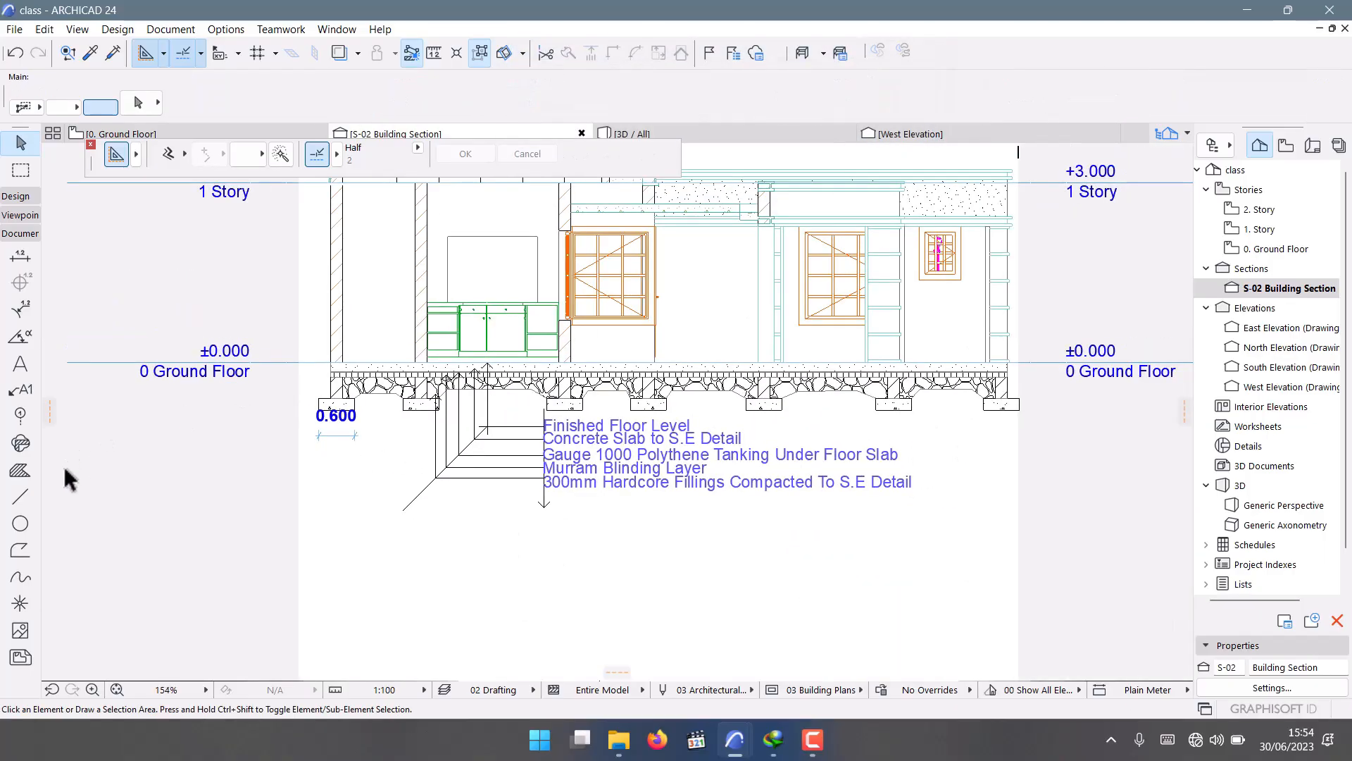
Draw a leader polyline from the second footing's base about 1410 mm down to the diagonal guide line, then horizontally to the vertical alignment line.
left_click(19, 497)
scroll(420, 408, "up", 5)
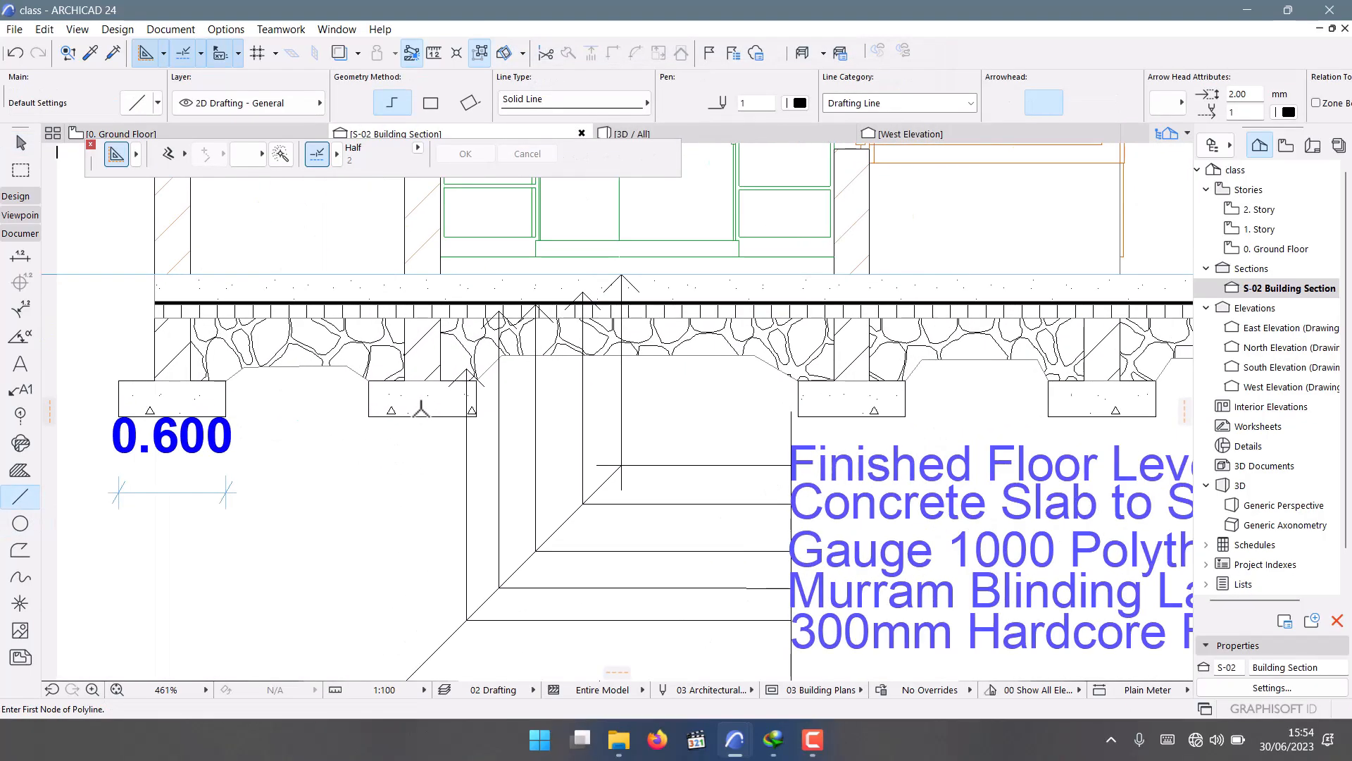
left_click(417, 416)
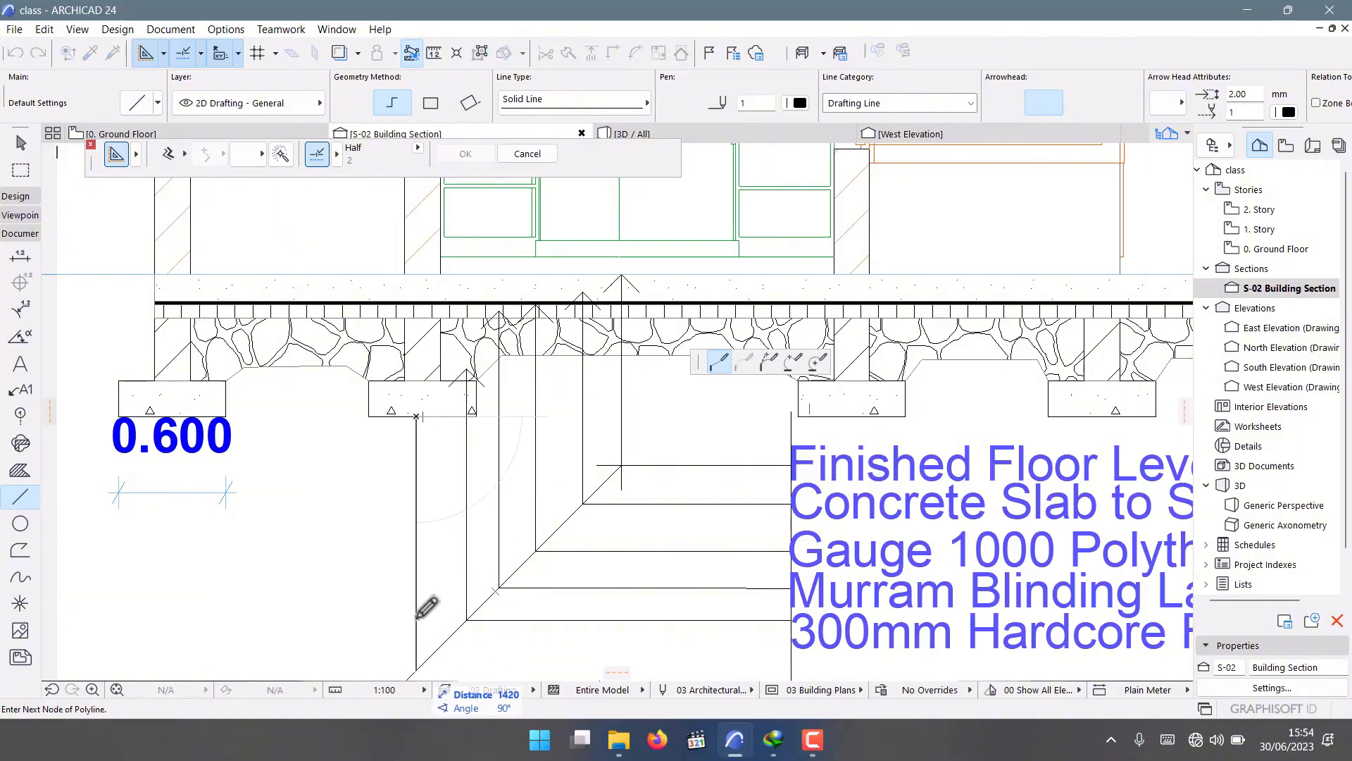
scroll(432, 657, "down", 3)
scroll(431, 533, "up", 4)
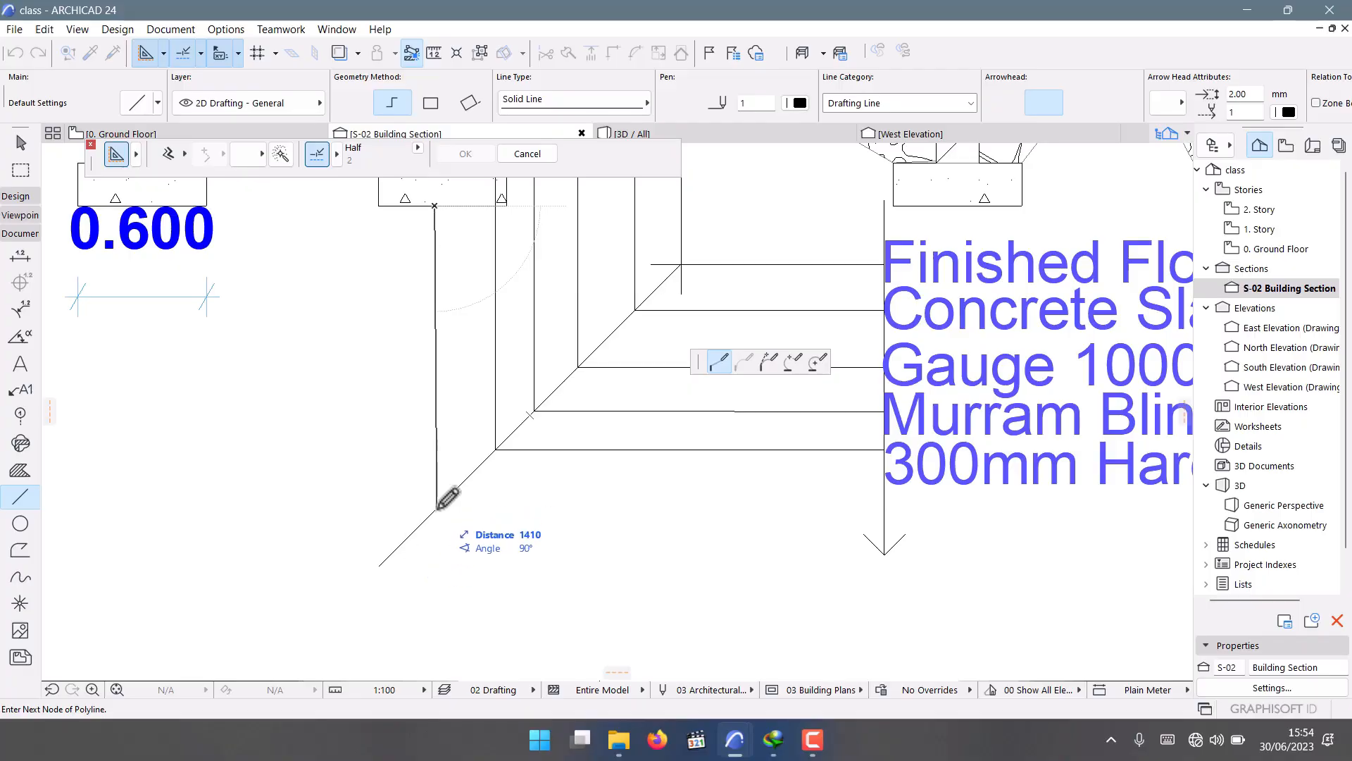
left_click(435, 509)
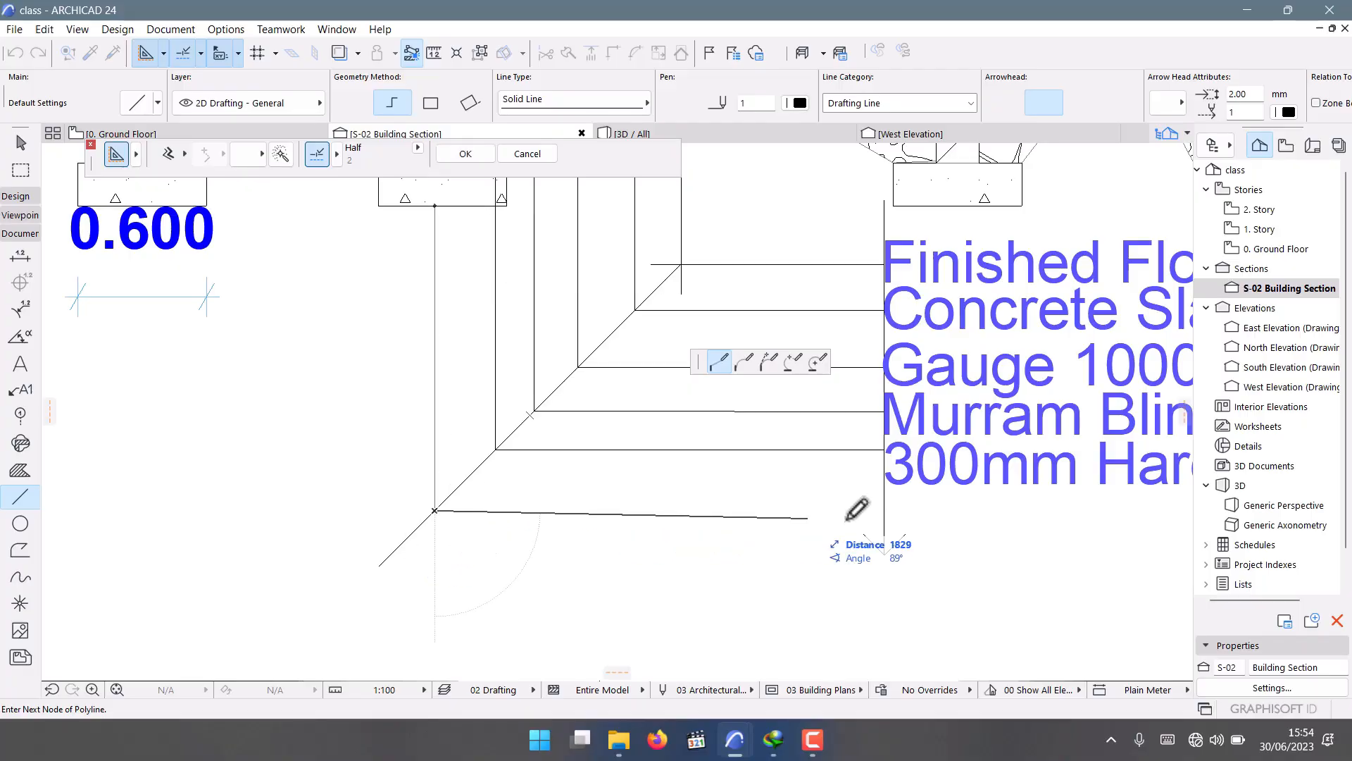
double_click(884, 507)
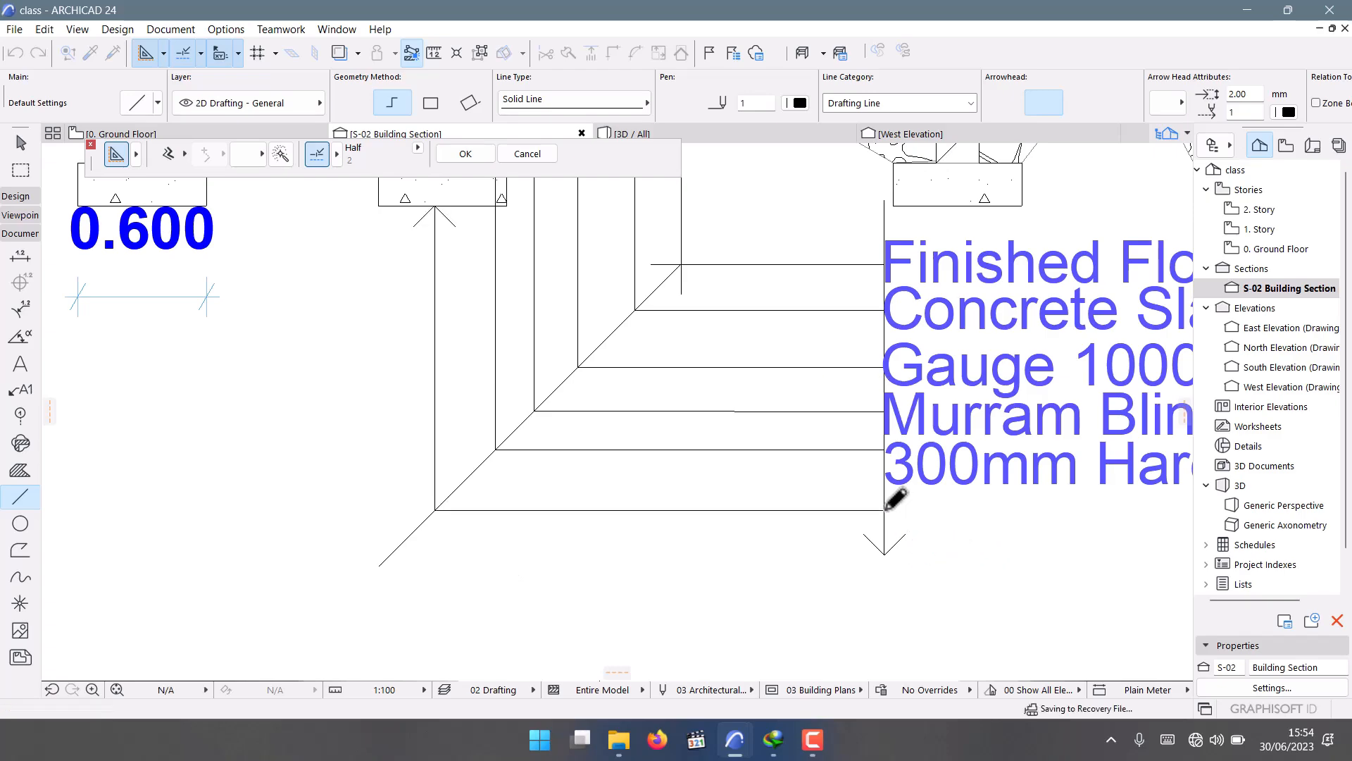
Copy the "300mm Hardcore Fillings Compacted To S.E Detail" label straight down along the vertical alignment line, beside the footing leader.
scroll(437, 444, "down", 3)
scroll(650, 461, "up", 3)
key("shift")
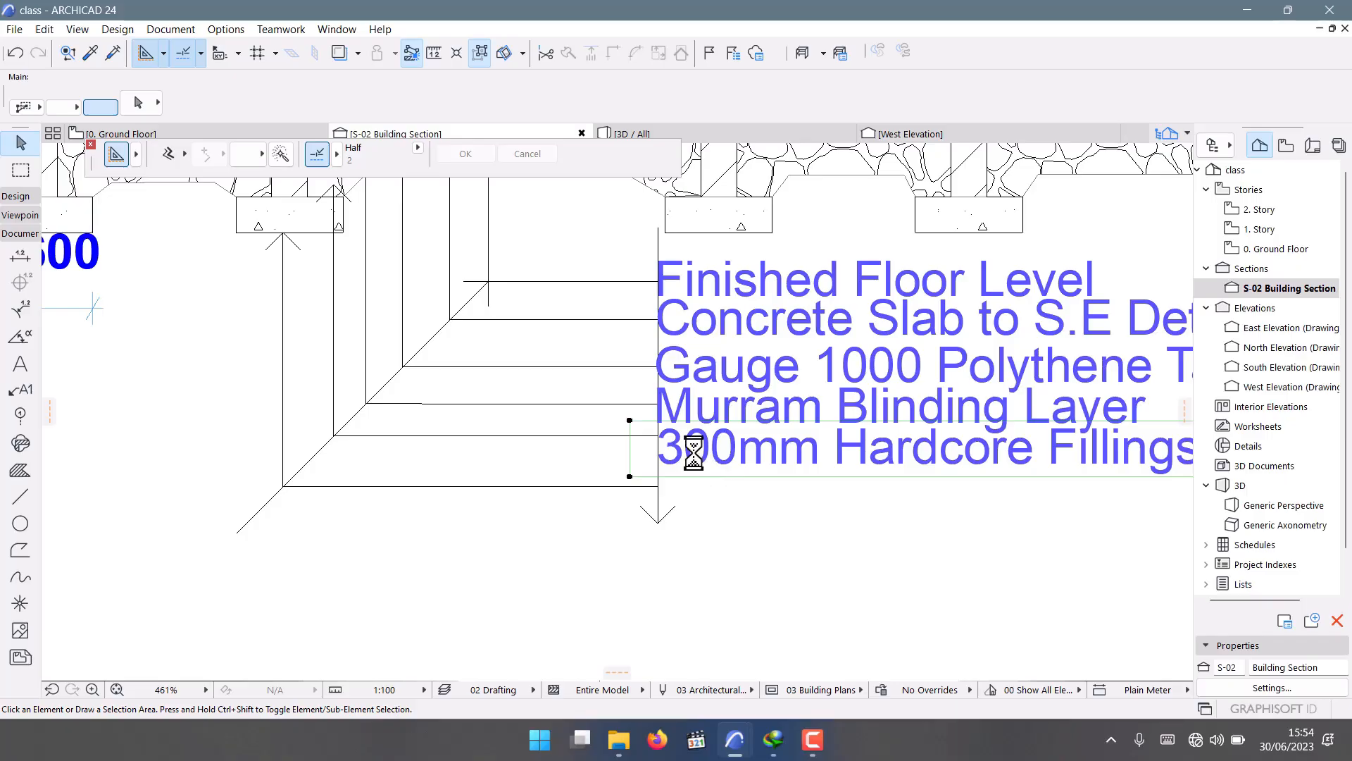
left_click(689, 467)
key("ctrl+d")
scroll(663, 458, "up", 2)
scroll(661, 454, "up", 2)
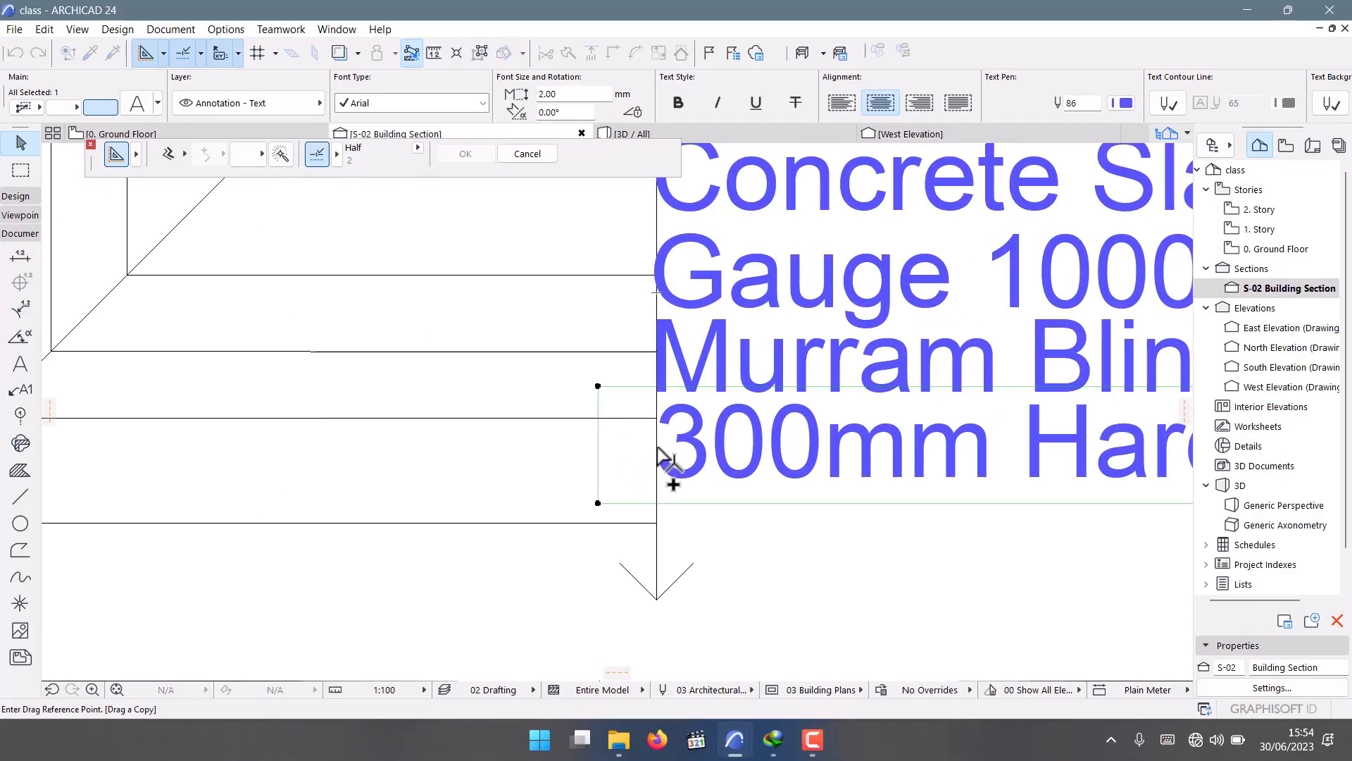
left_click(657, 447)
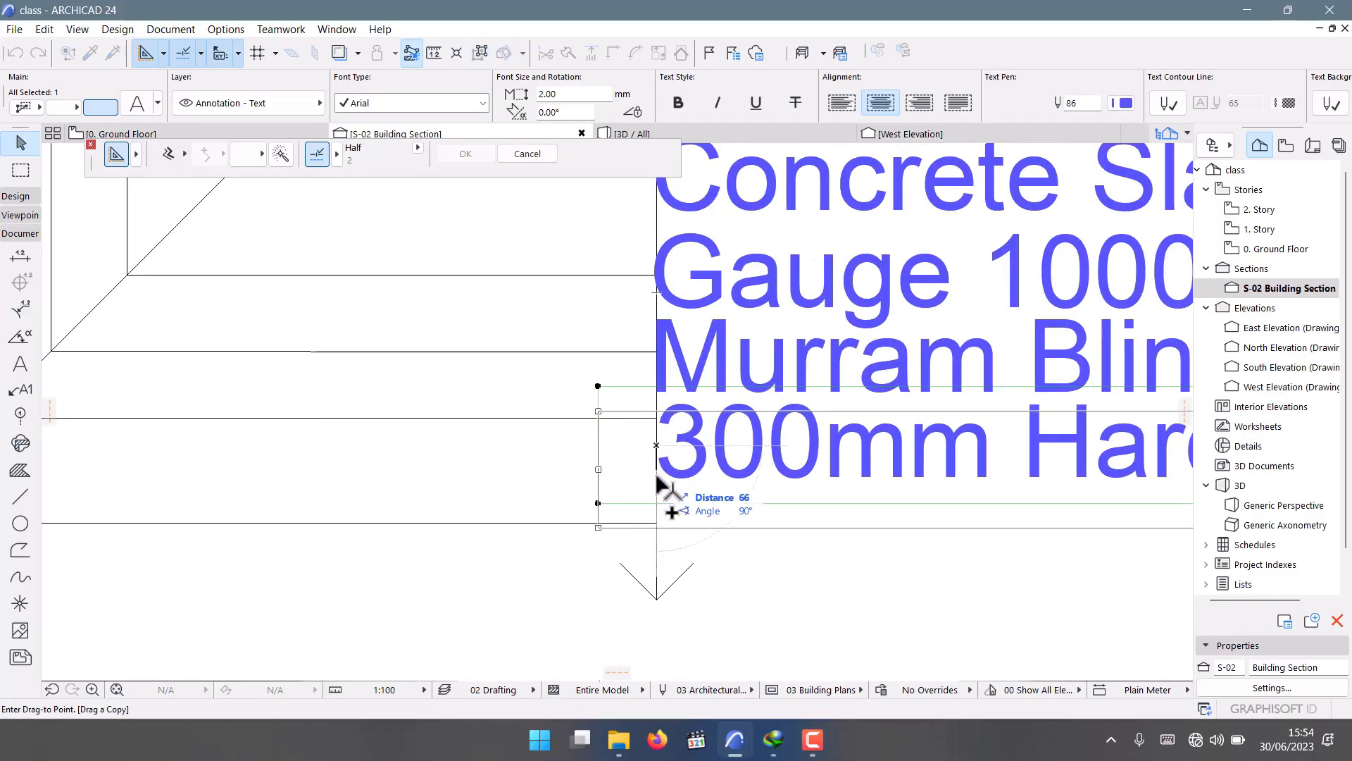
left_click(659, 535)
scroll(553, 492, "down", 4)
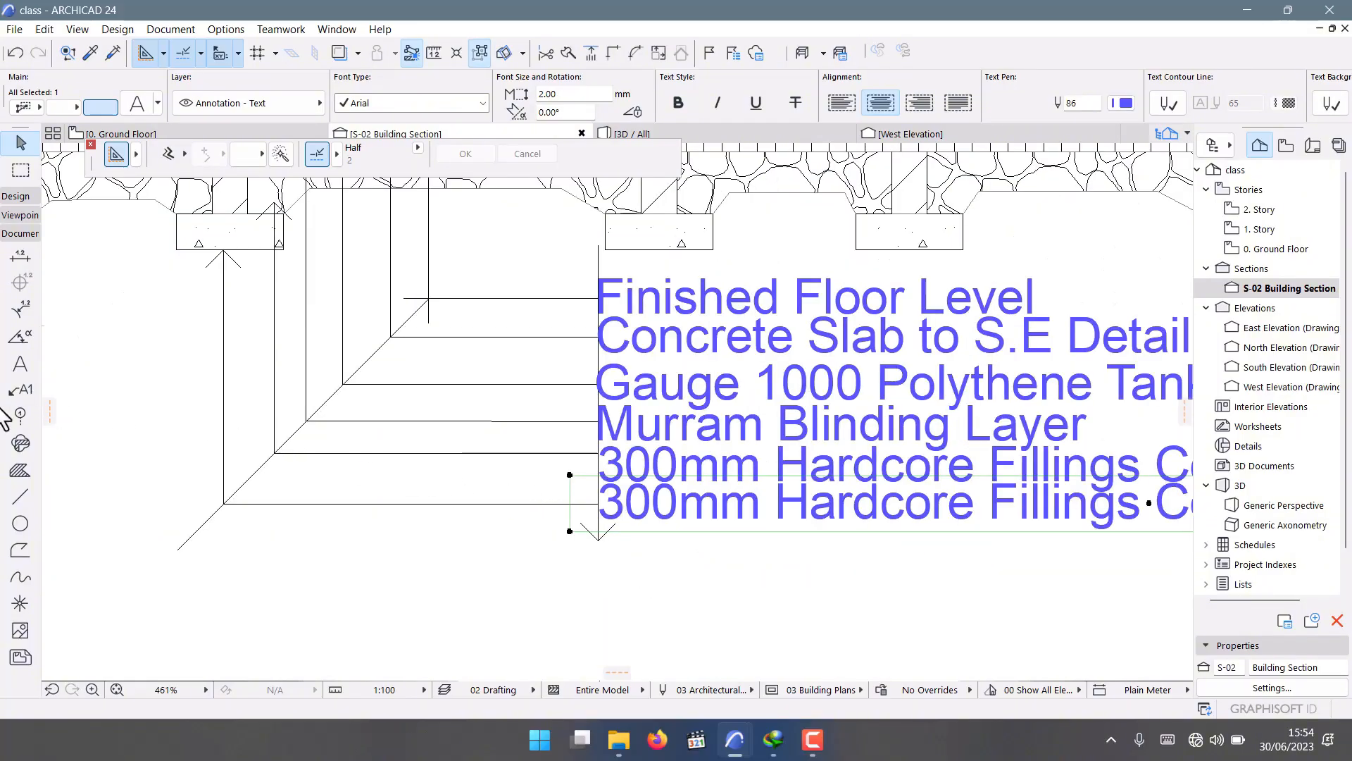
Replace the copied label's text with "600BY200mm Reinforced Strip Footing to S.E Detail" and deselect it.
left_click(20, 364)
left_click(1017, 493)
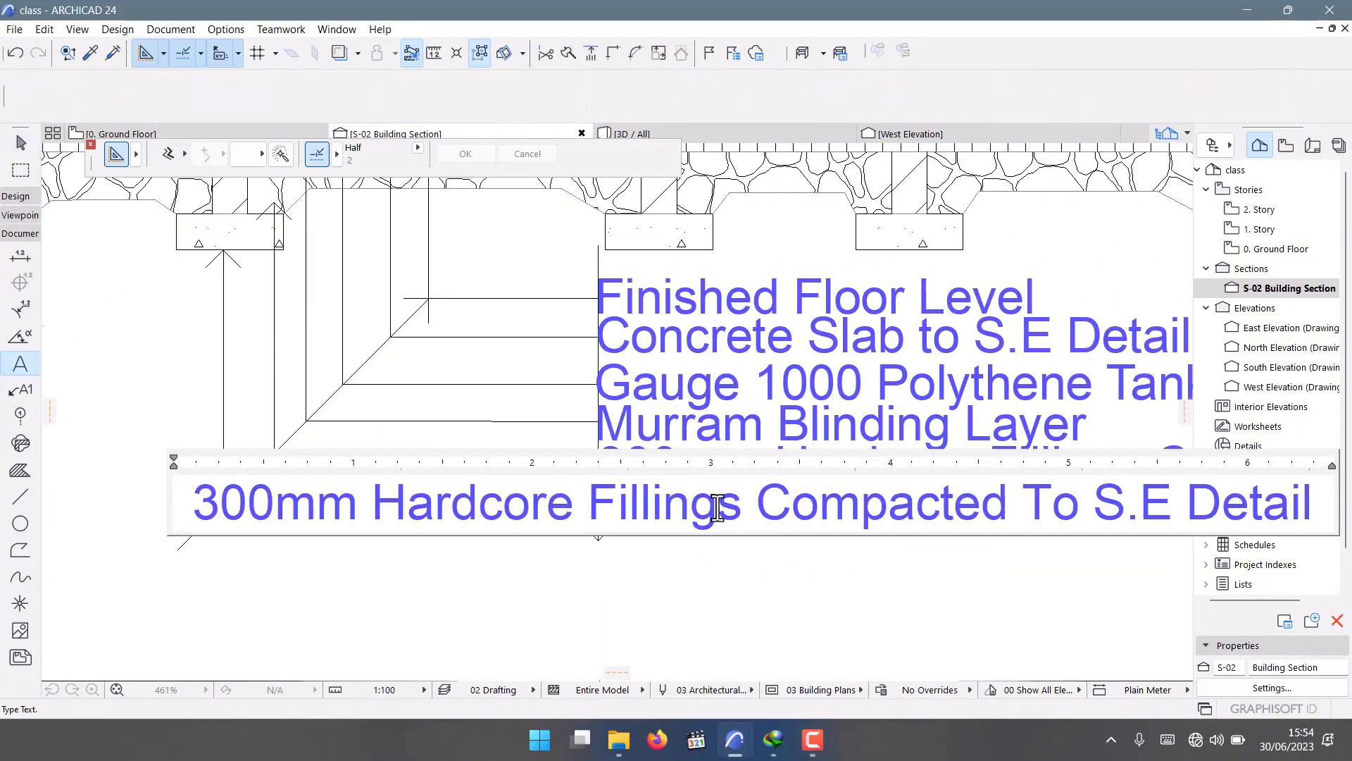
left_click_drag(1312, 506, 195, 497)
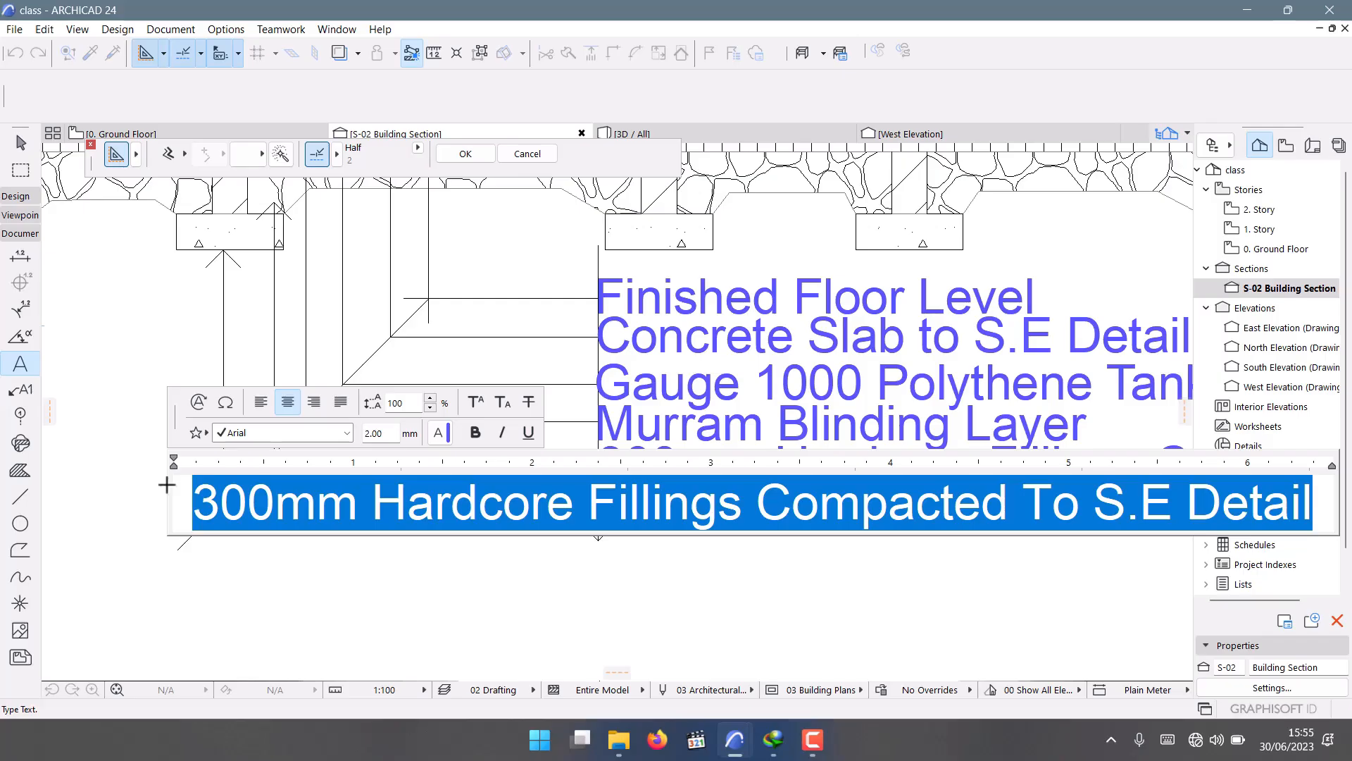
type("6")
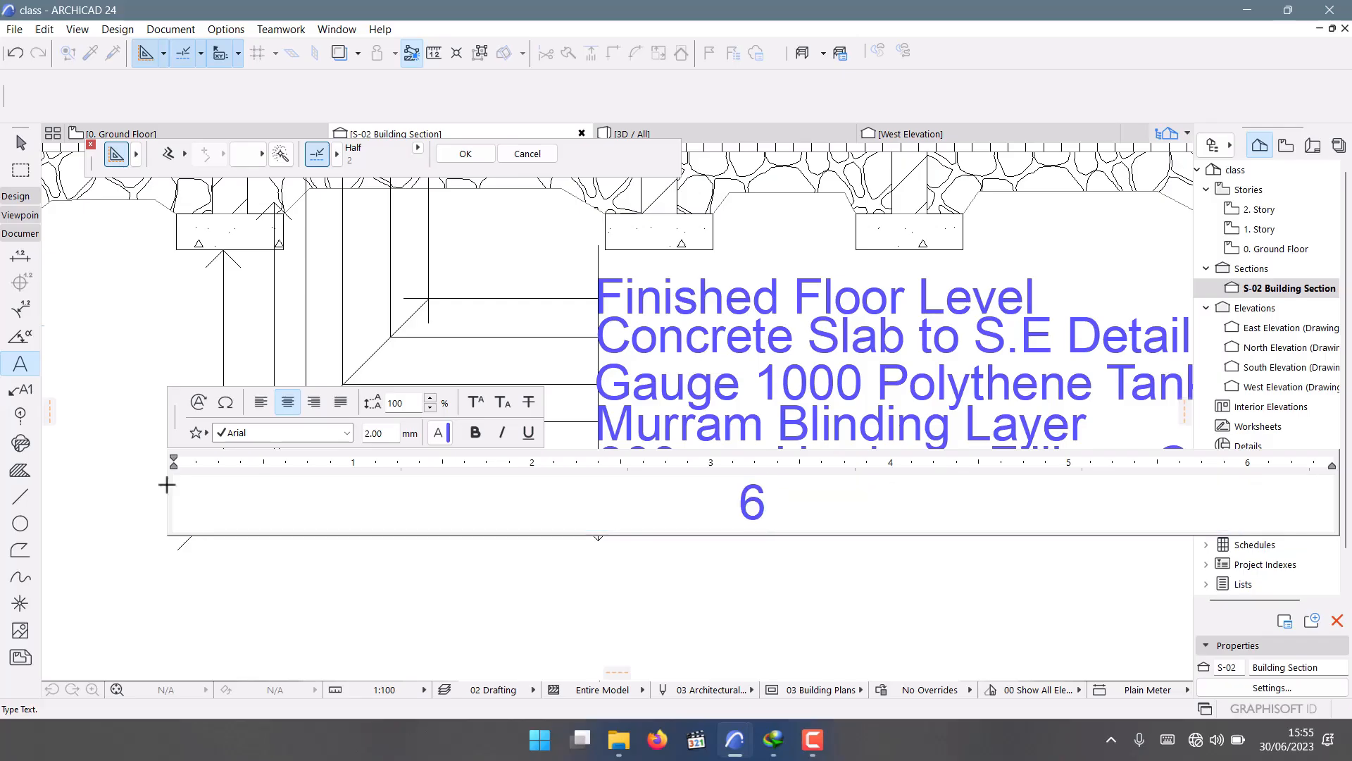
type("00B")
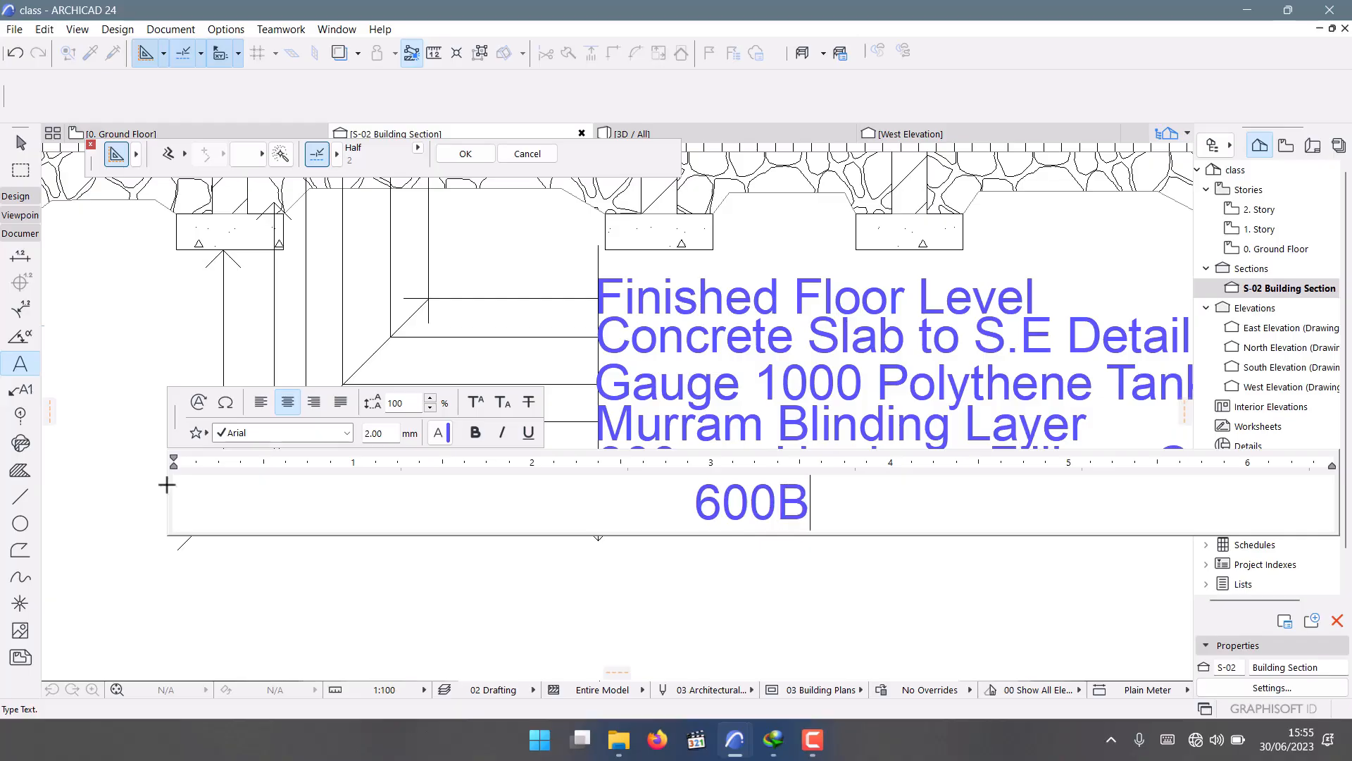
type("Y200")
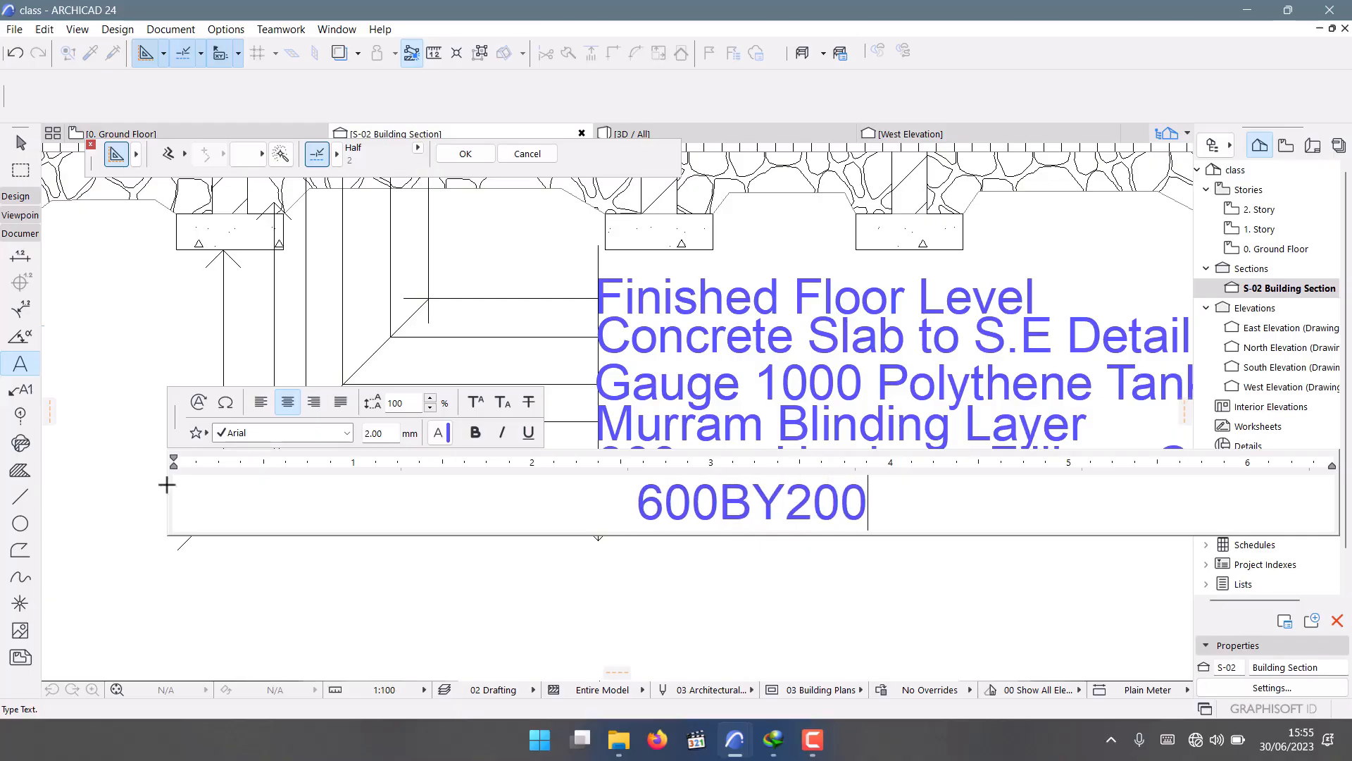
type("mm")
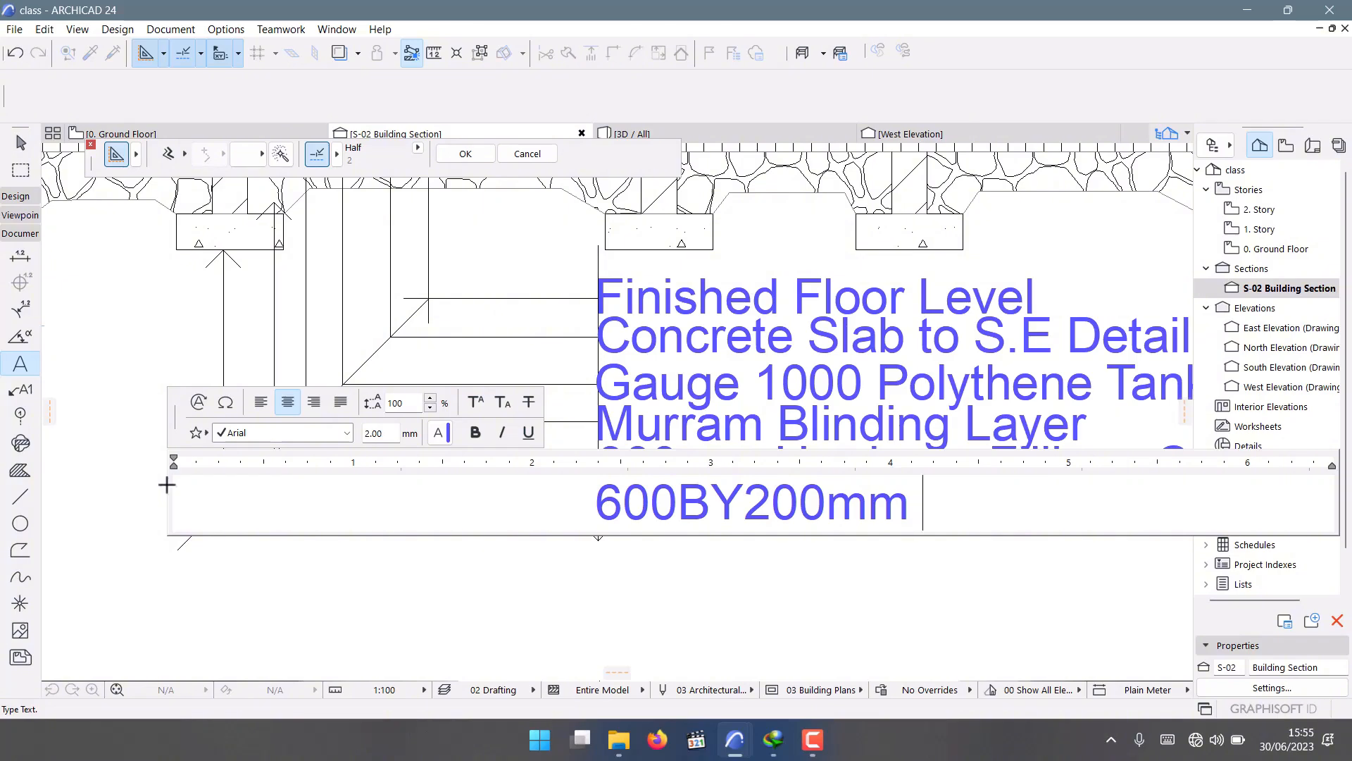
type(" S")
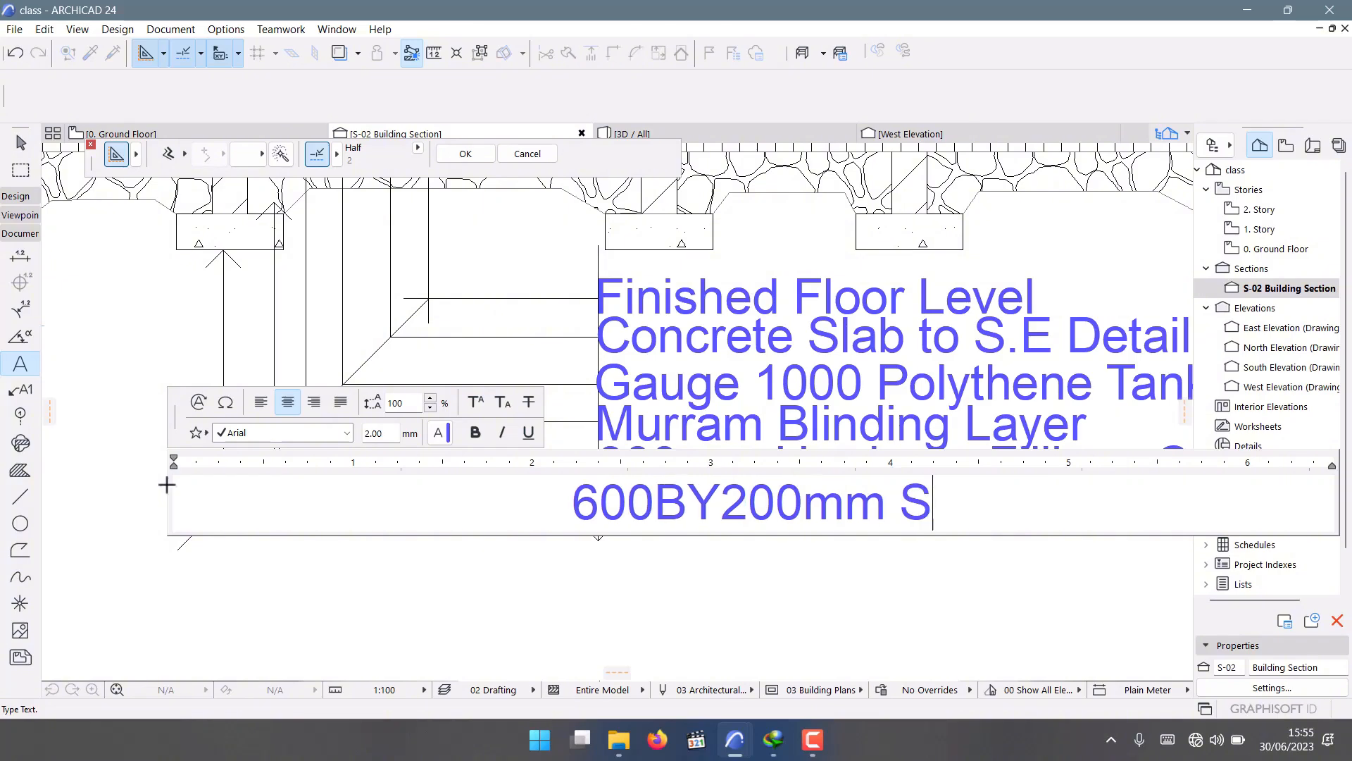
key("BackSpace")
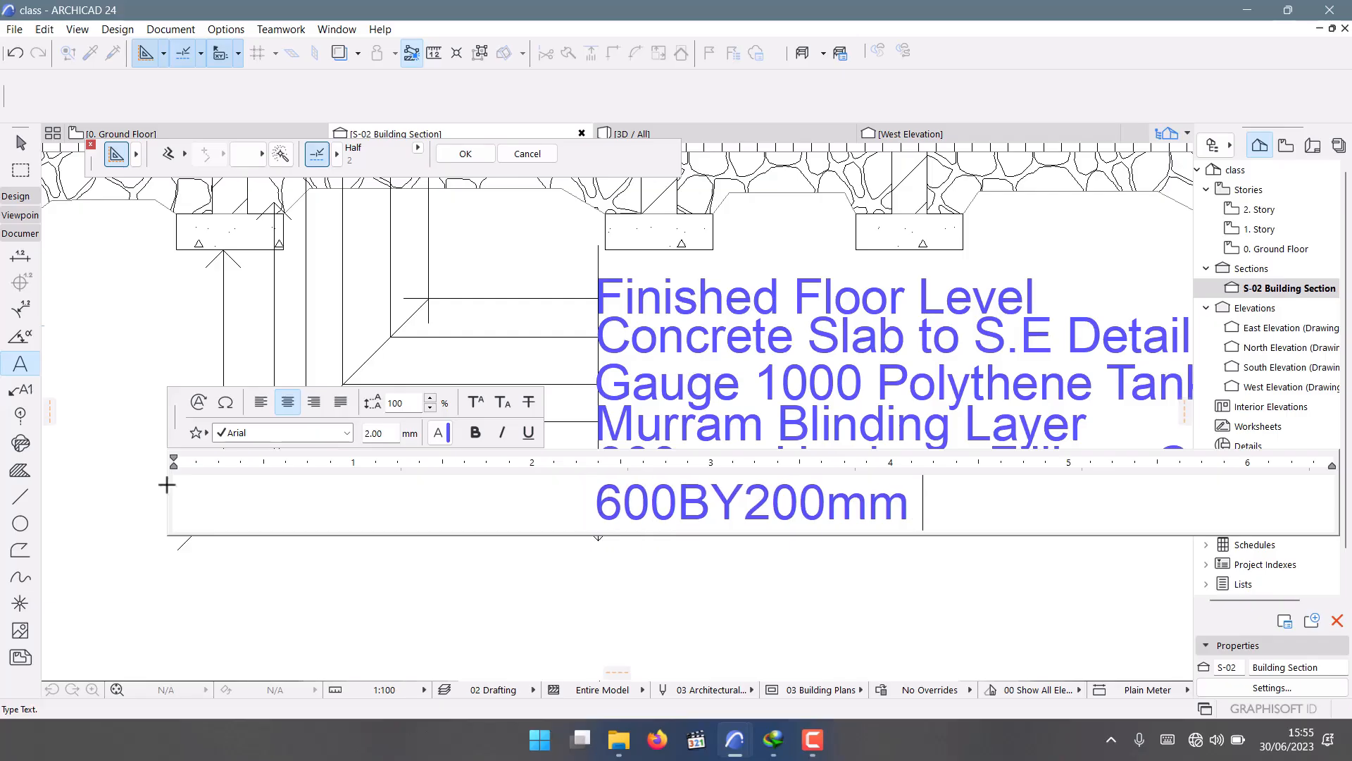
type("R")
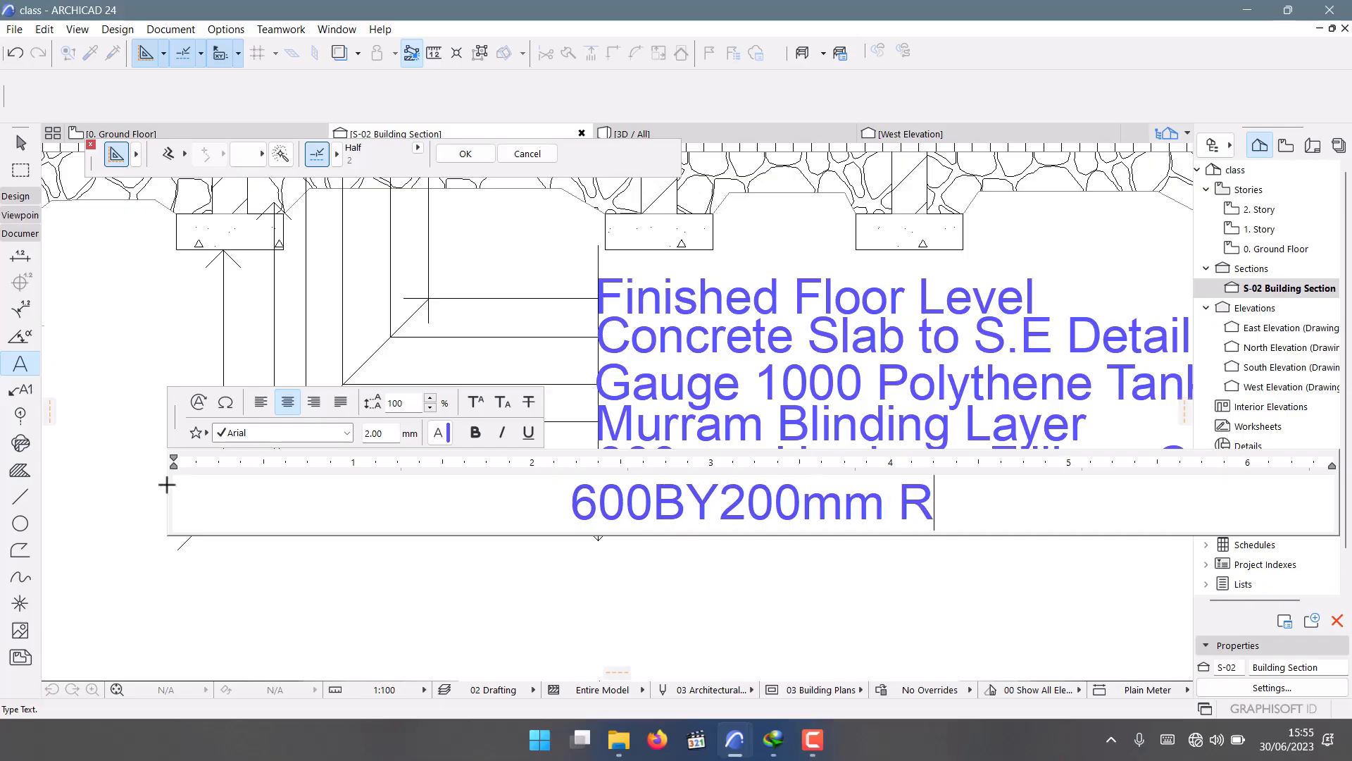
type("ein")
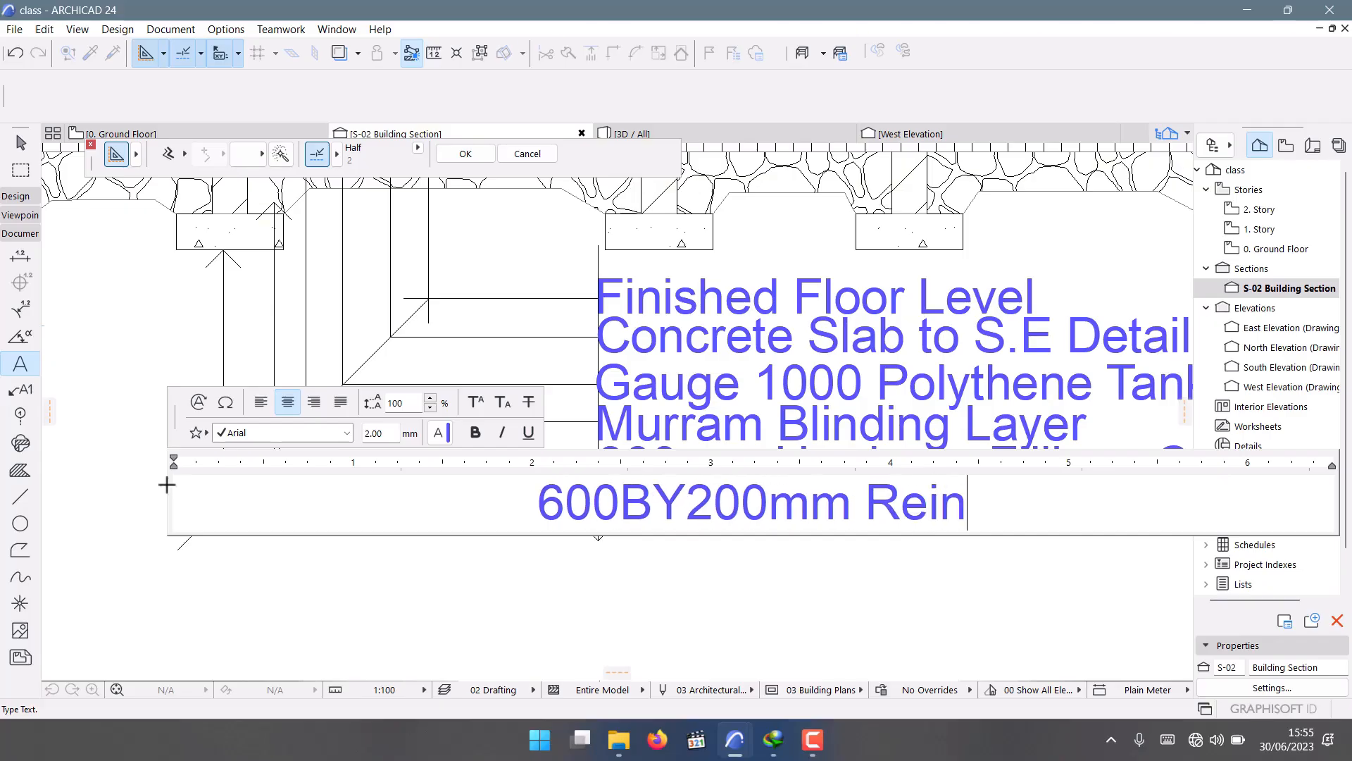
type("forced")
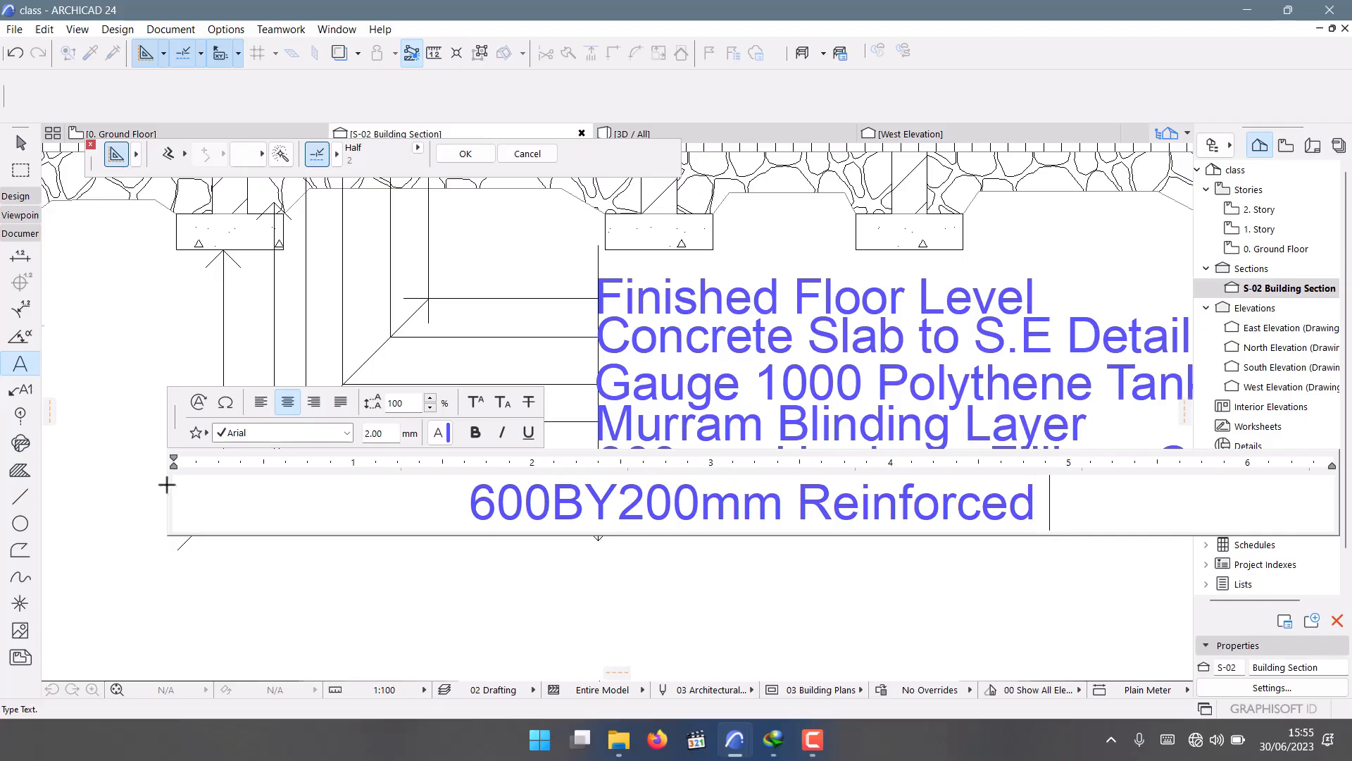
type(" Strip")
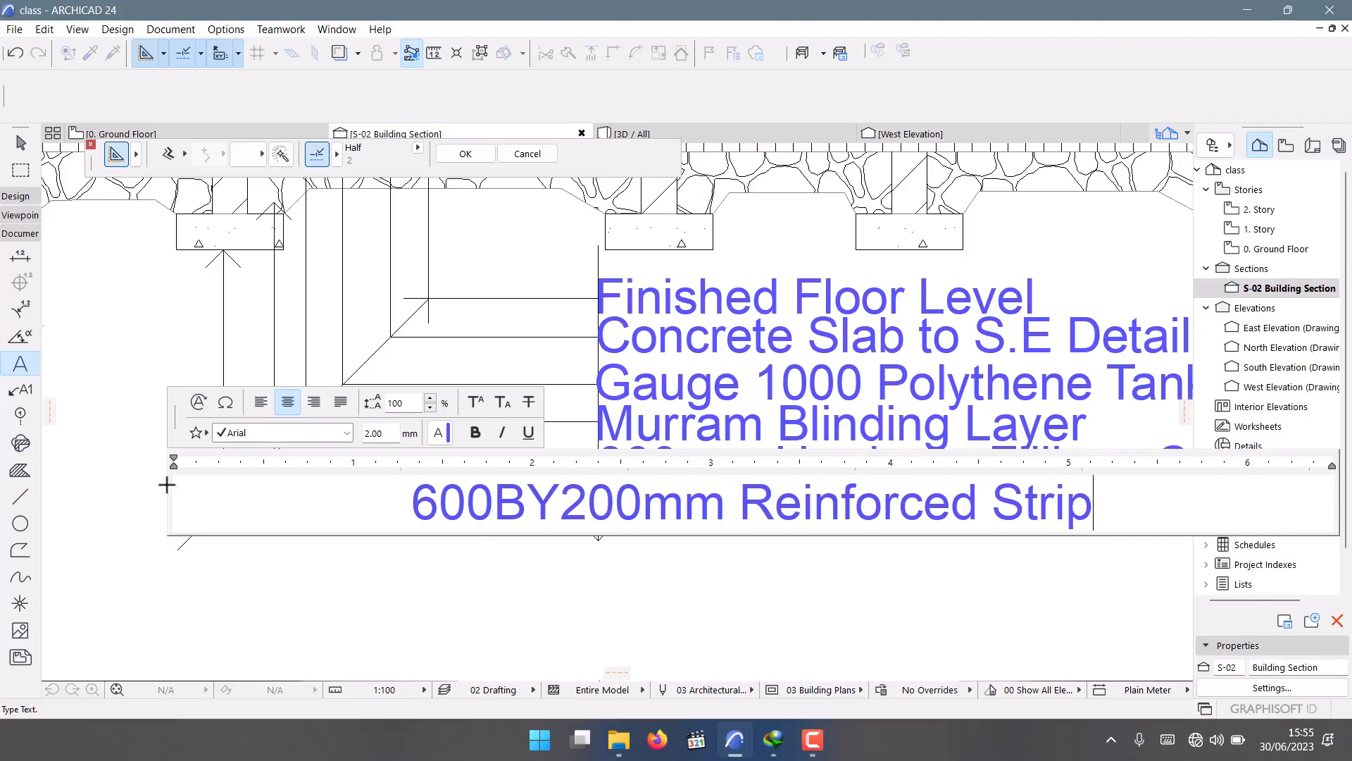
type(" Foot")
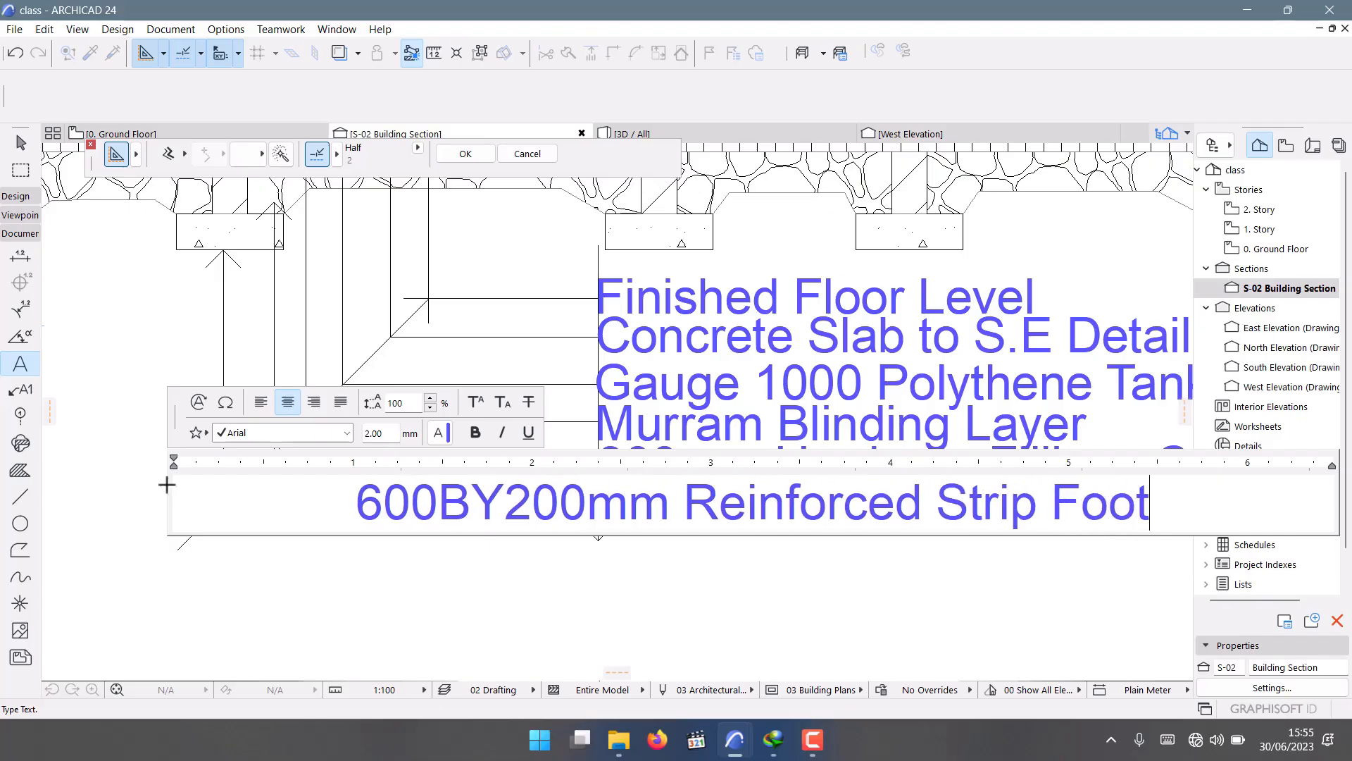
type("ing ")
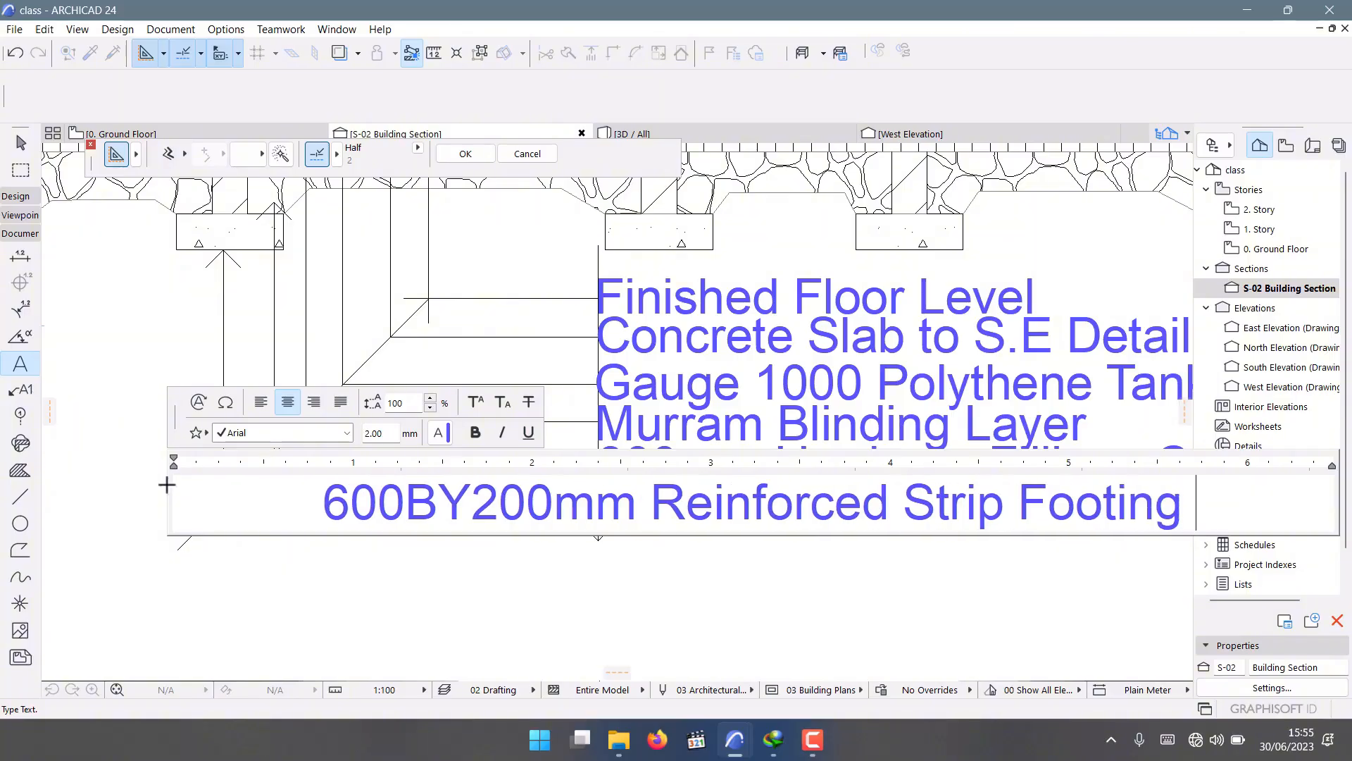
type("to S")
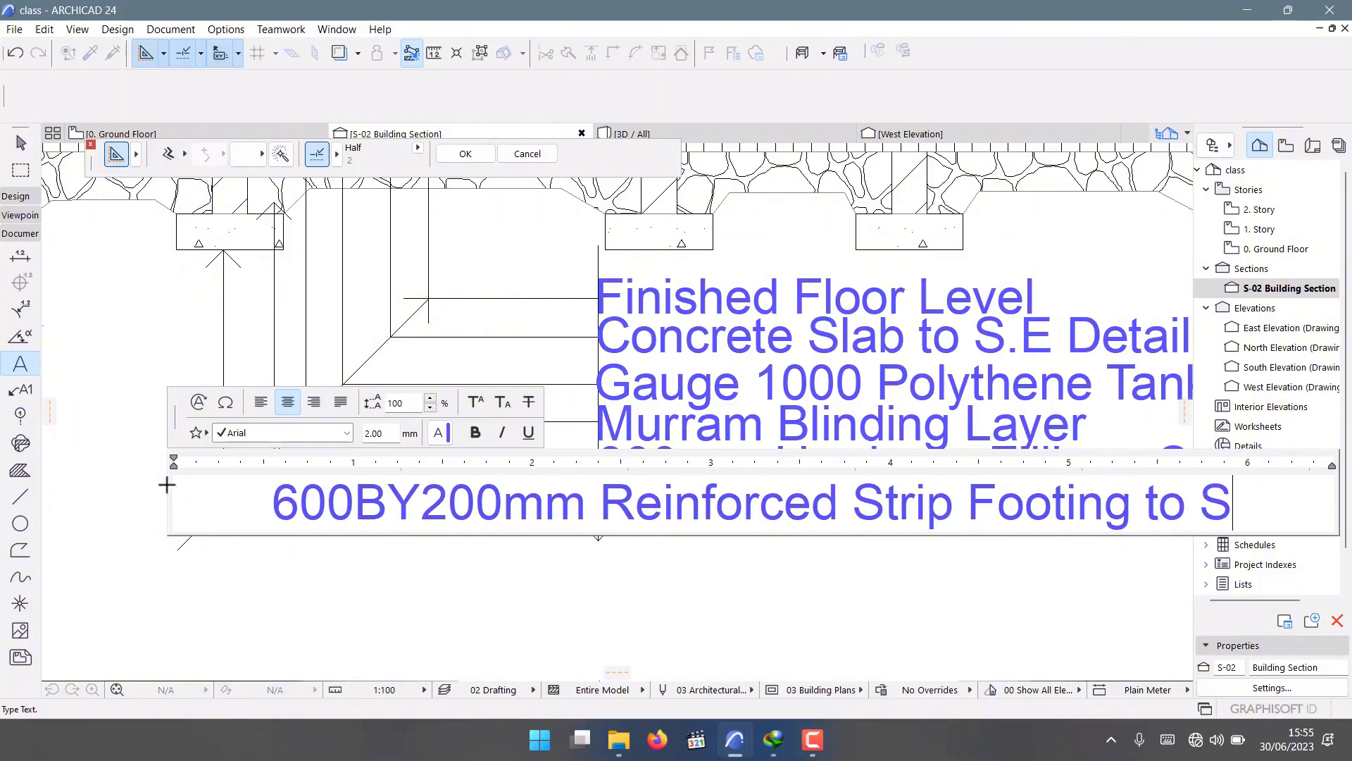
type(".E DE")
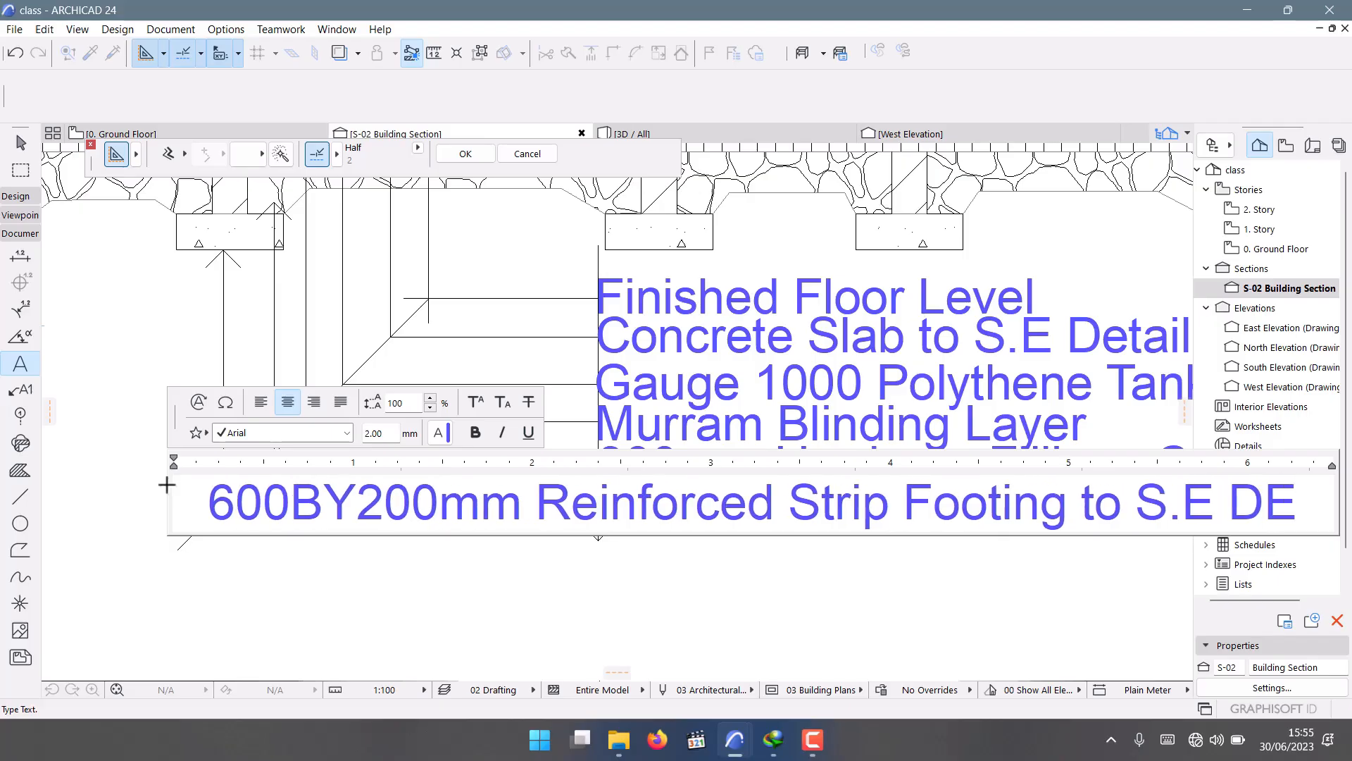
key("BackSpace")
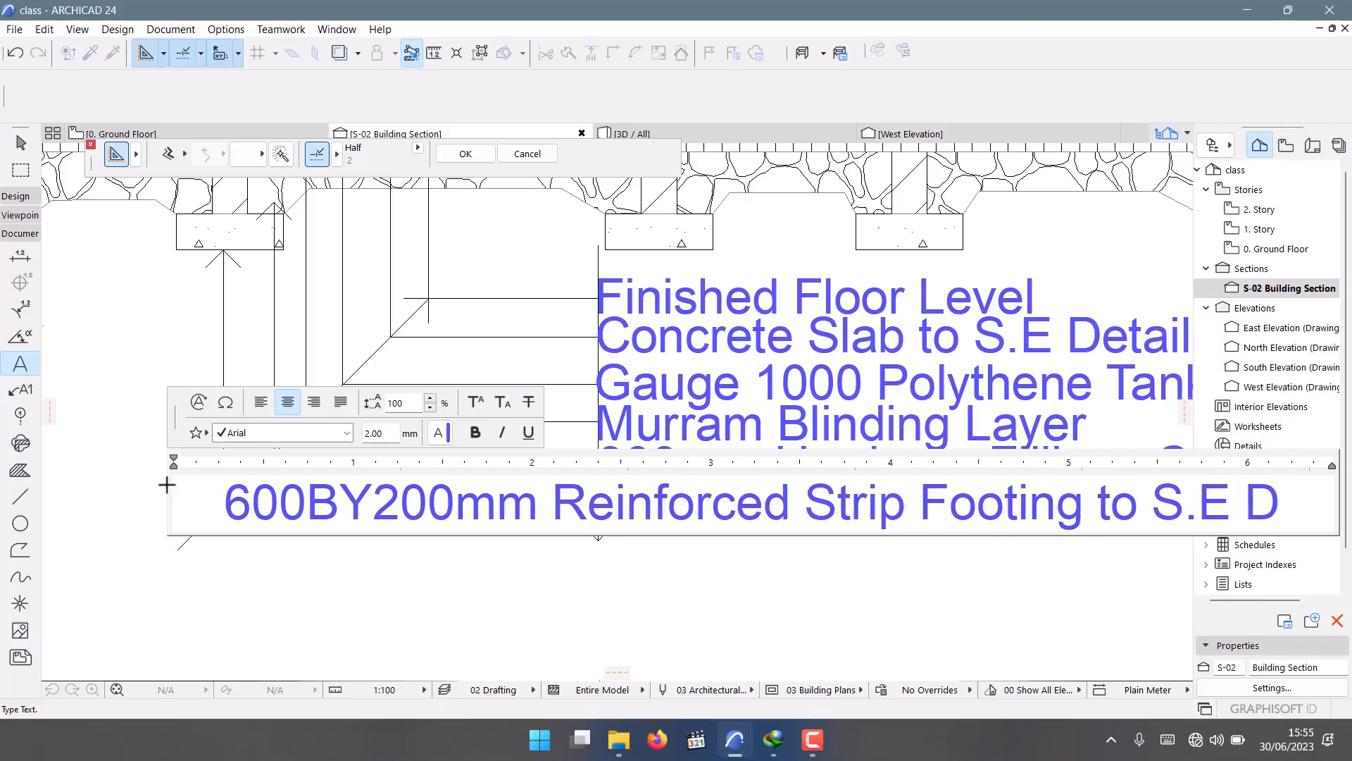
type("etail")
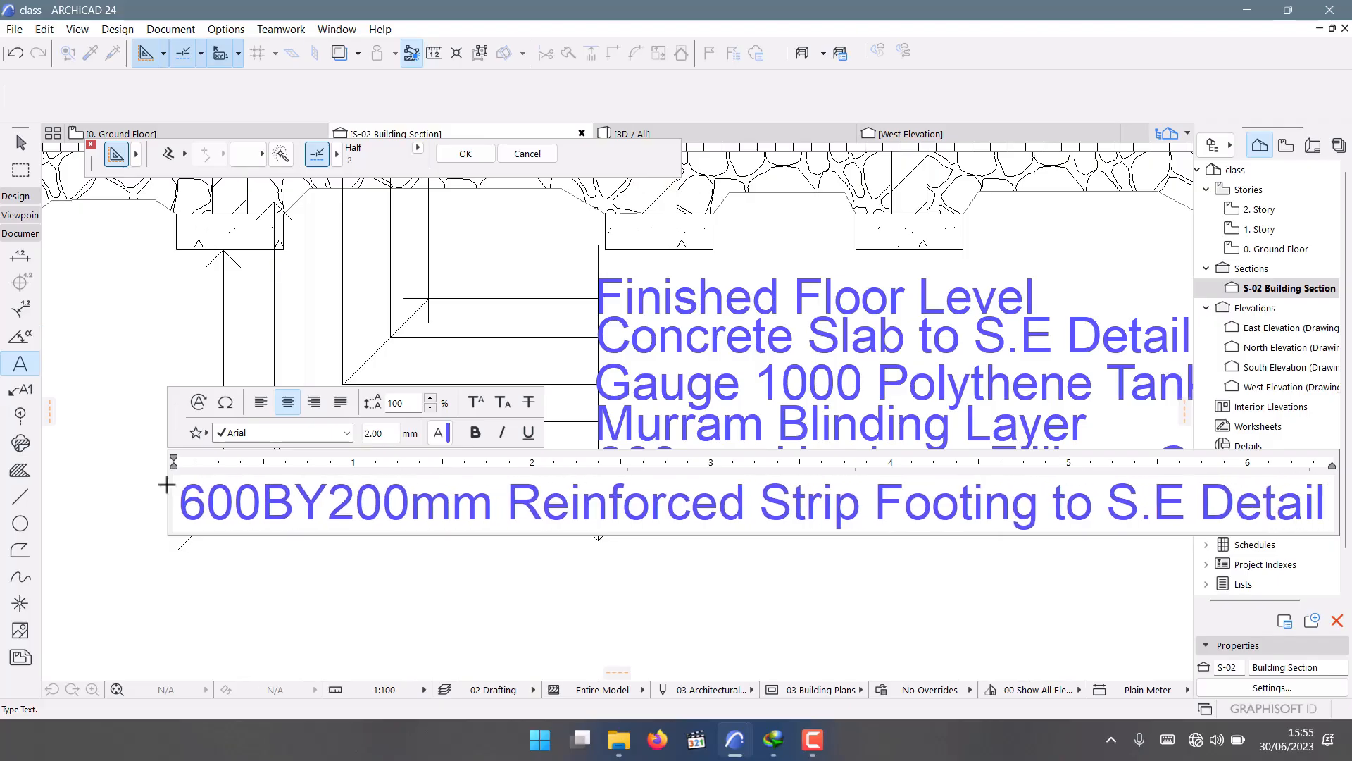
left_click(548, 593)
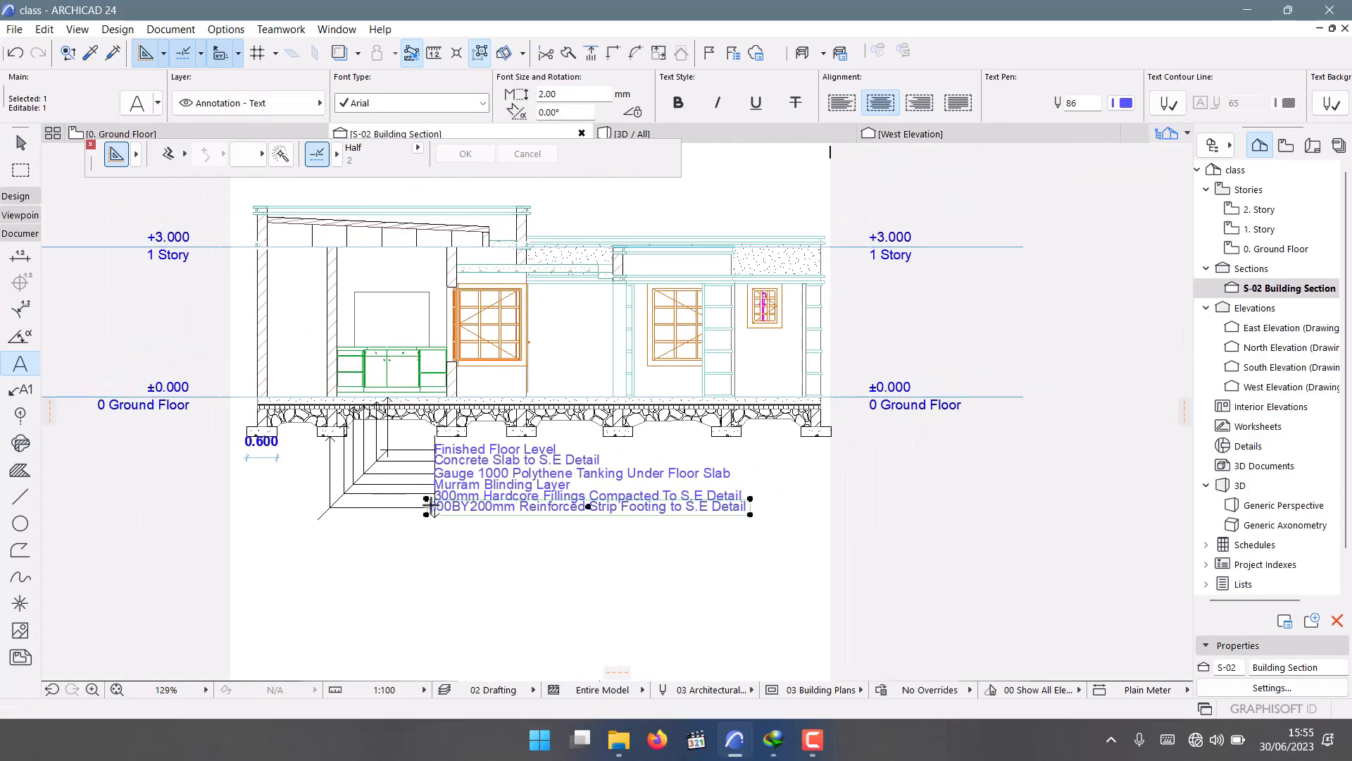
scroll(736, 533, "up", 2)
key("Escape")
key("Escape")
Move the strip footing label sideways so its text starts at the vertical alignment line, and deselect it.
scroll(168, 491, "up", 1)
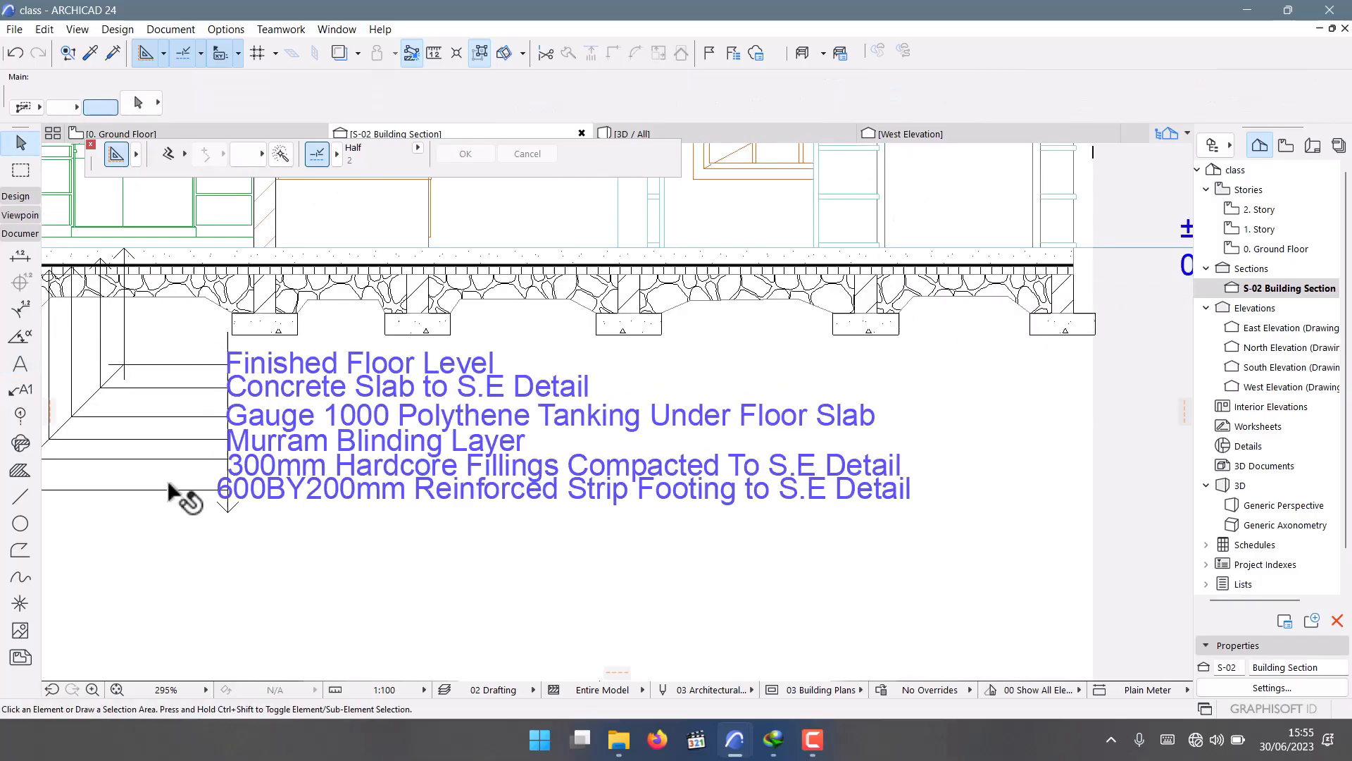
scroll(168, 491, "up", 4)
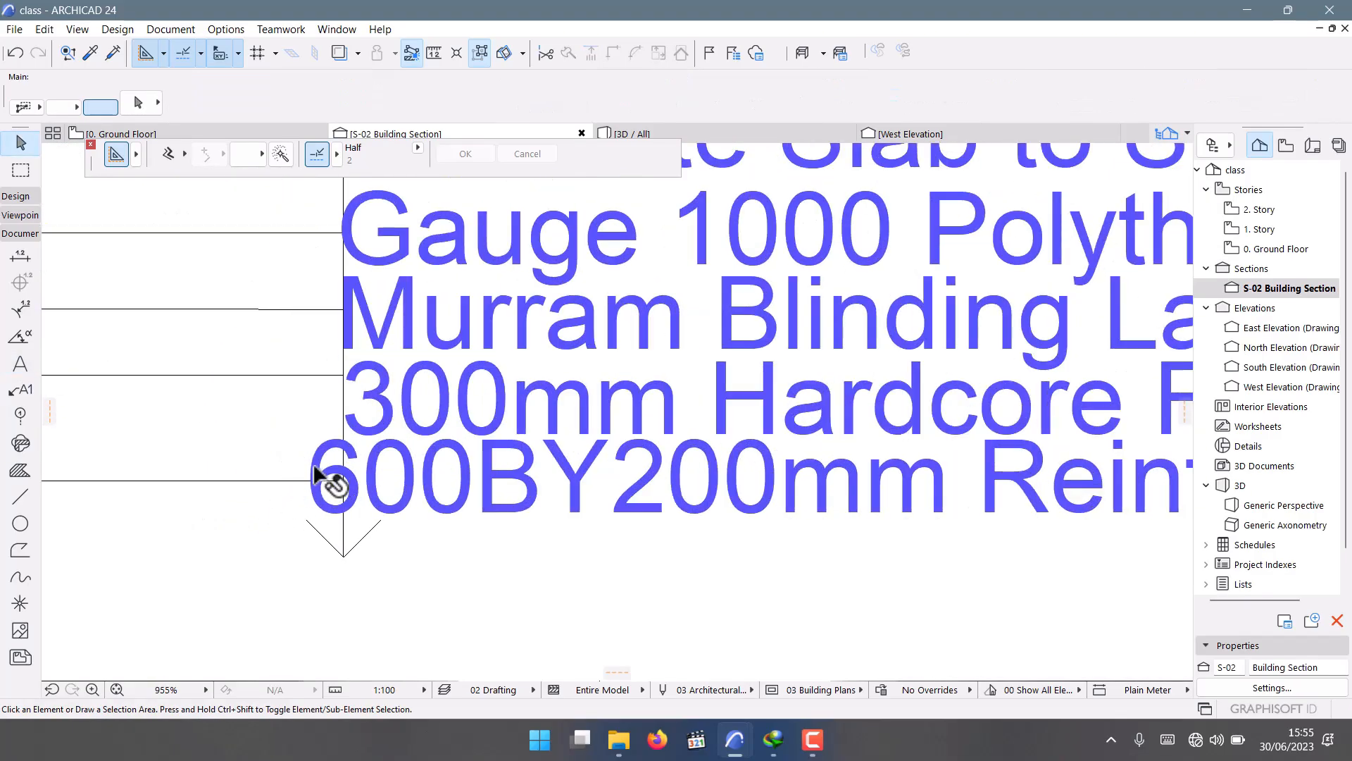
left_click(316, 471)
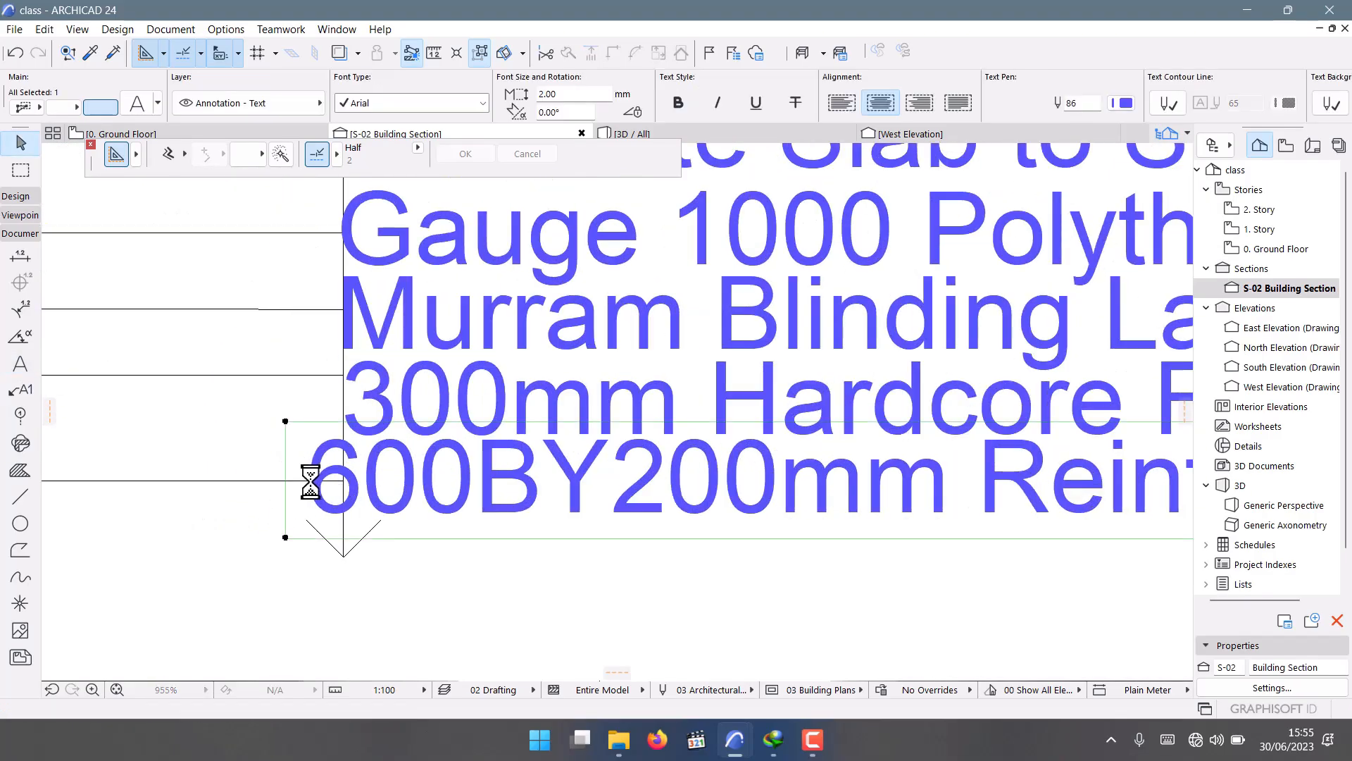
left_click_drag(313, 479, 340, 486)
key("Escape")
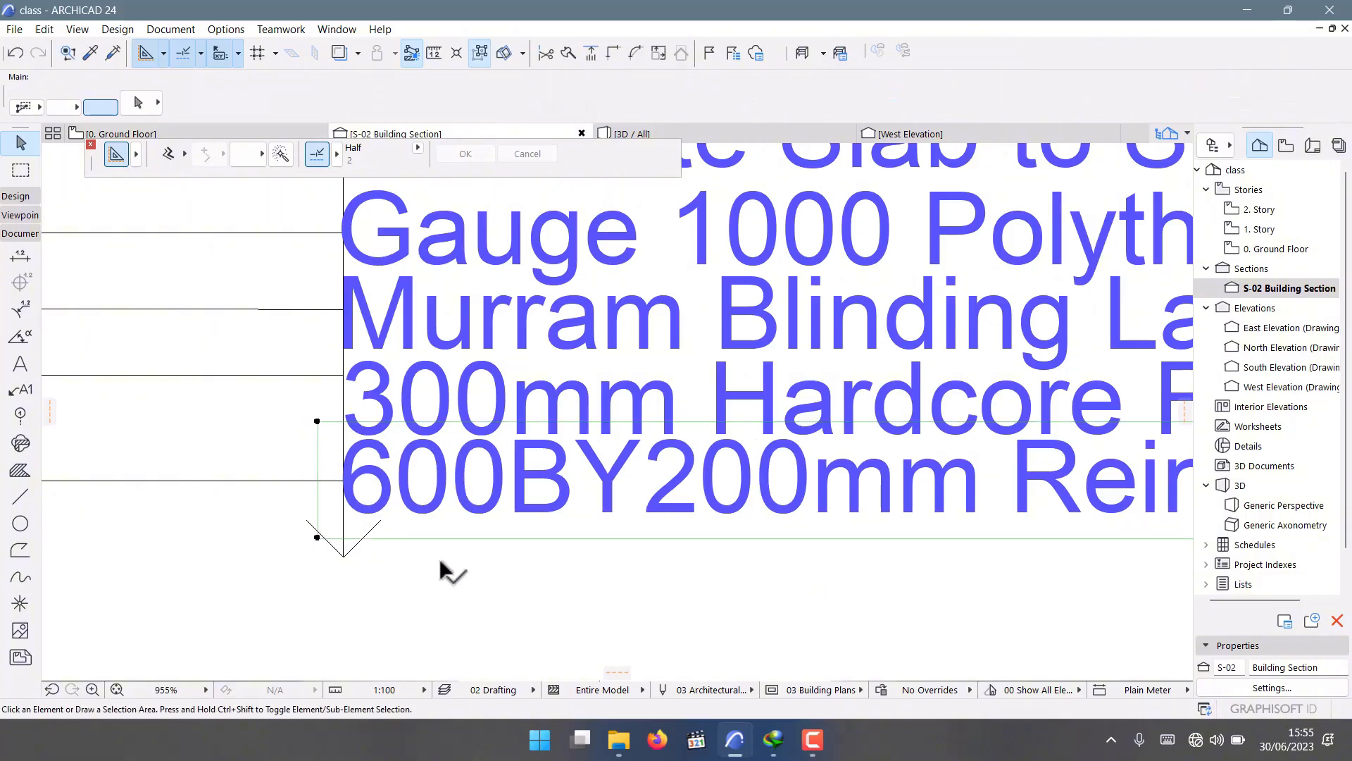
scroll(447, 591, "down", 6)
scroll(546, 447, "down", 2)
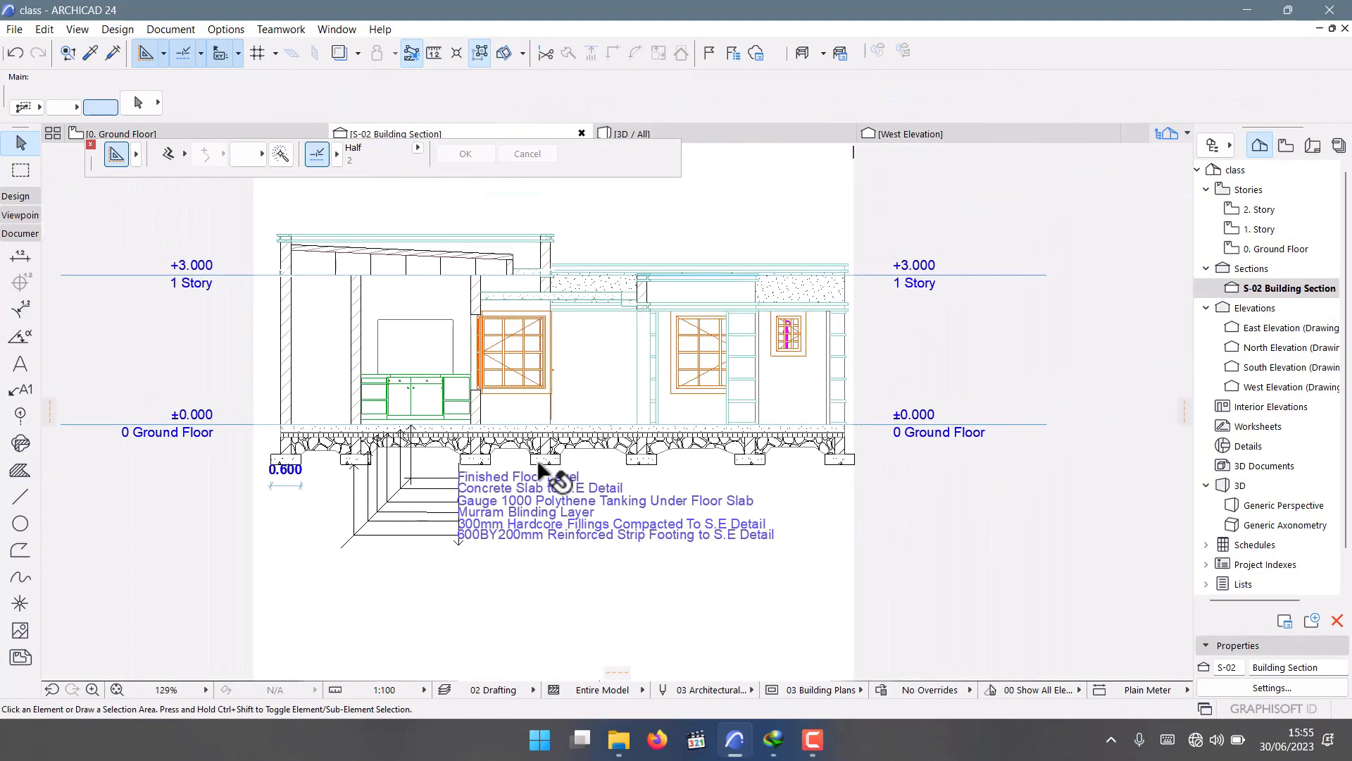
scroll(462, 377, "up", 3)
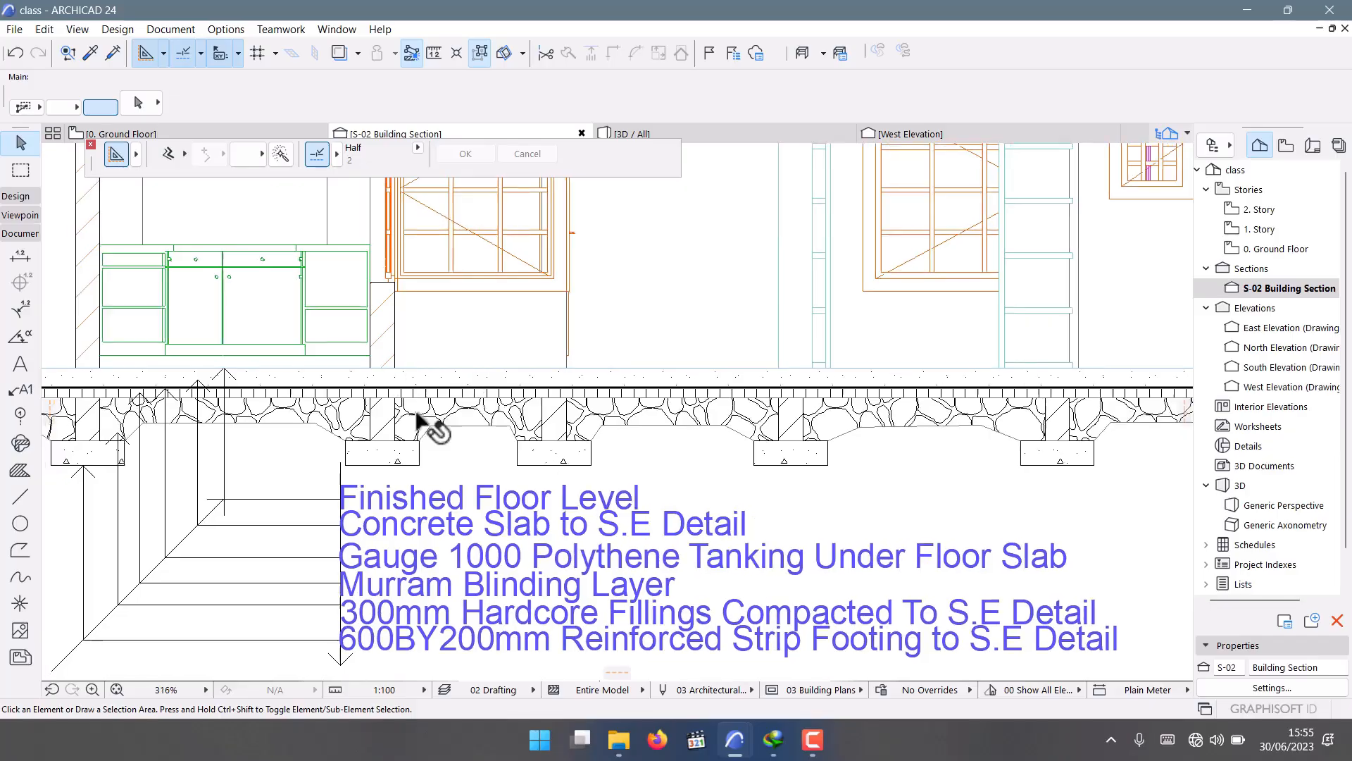
scroll(435, 395, "down", 5)
scroll(440, 300, "up", 5)
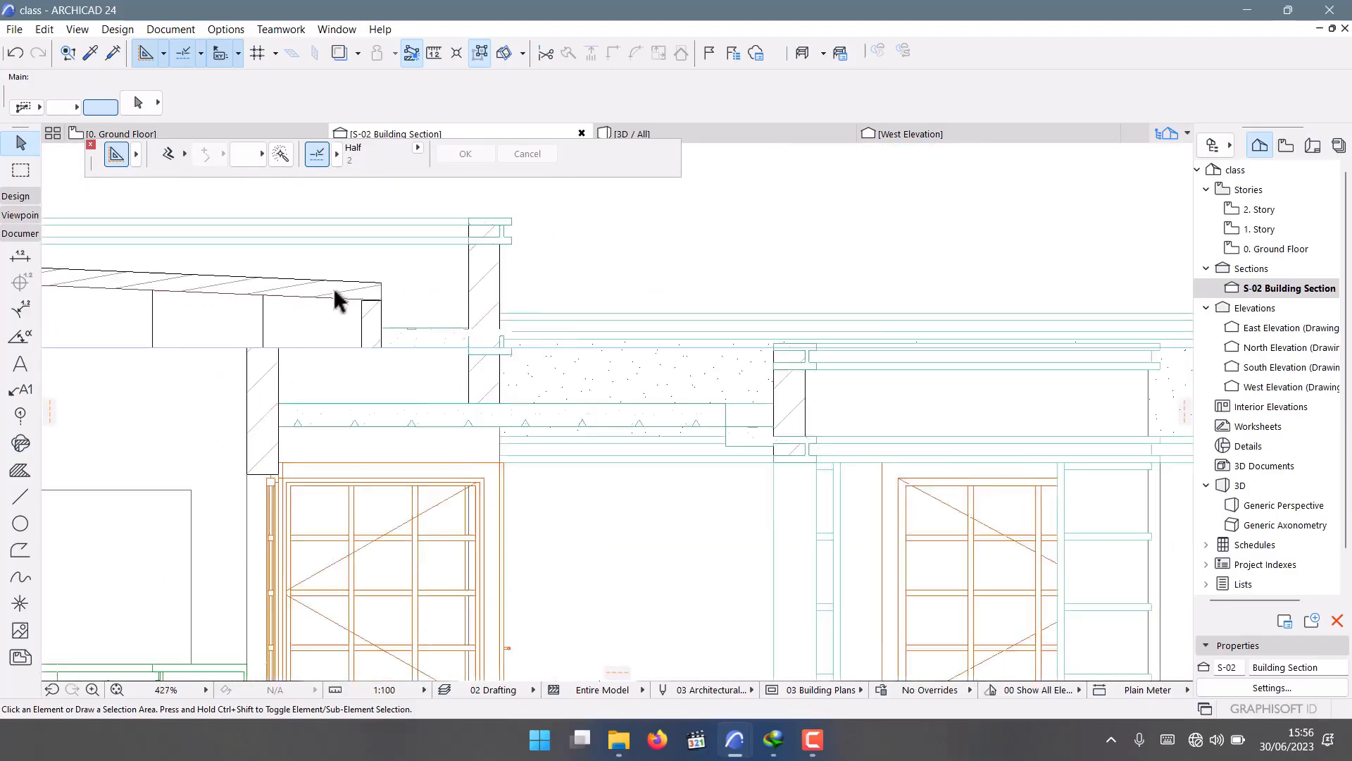
Delete the diagonal guide line running through the corners of the floor-layer and footing leaders.
scroll(352, 310, "down", 3)
scroll(328, 560, "up", 5)
scroll(356, 552, "down", 4)
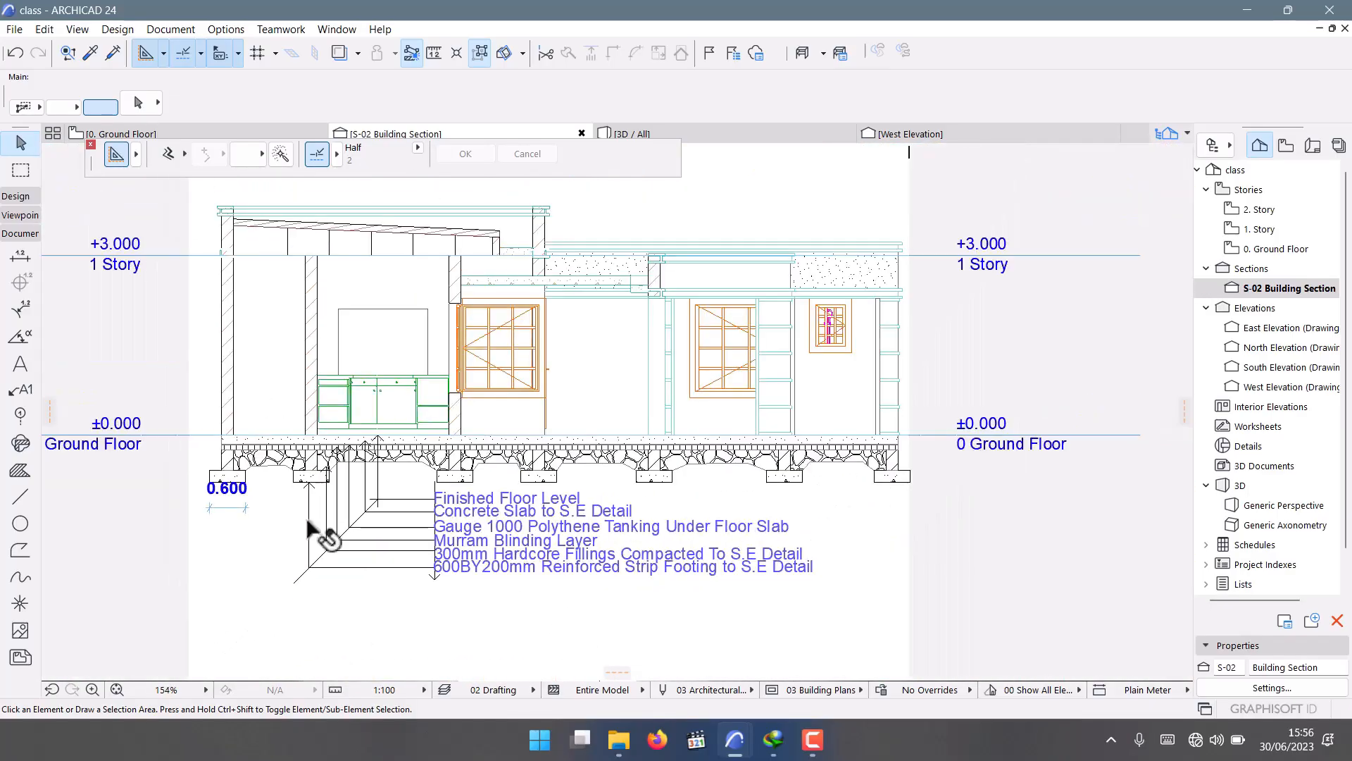
scroll(317, 519, "up", 5)
left_click(300, 579)
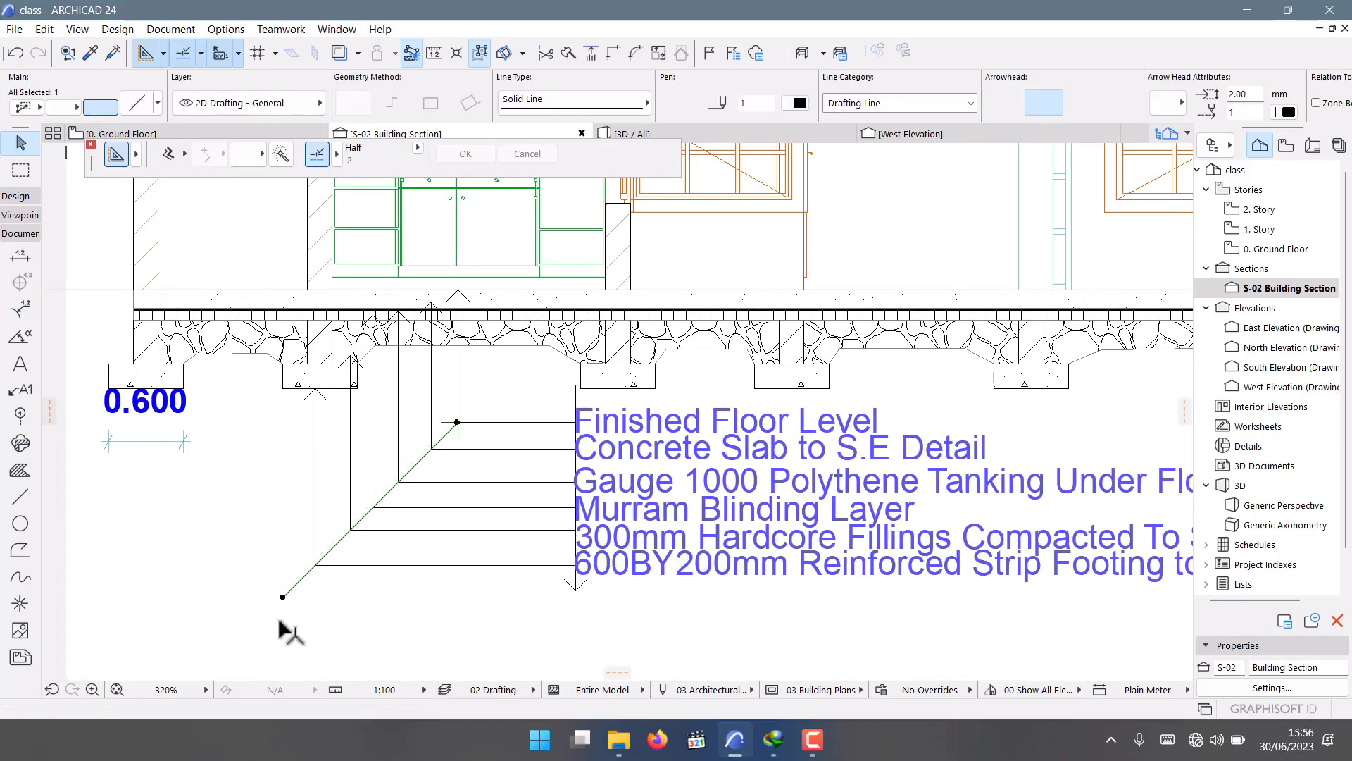
key("Delete")
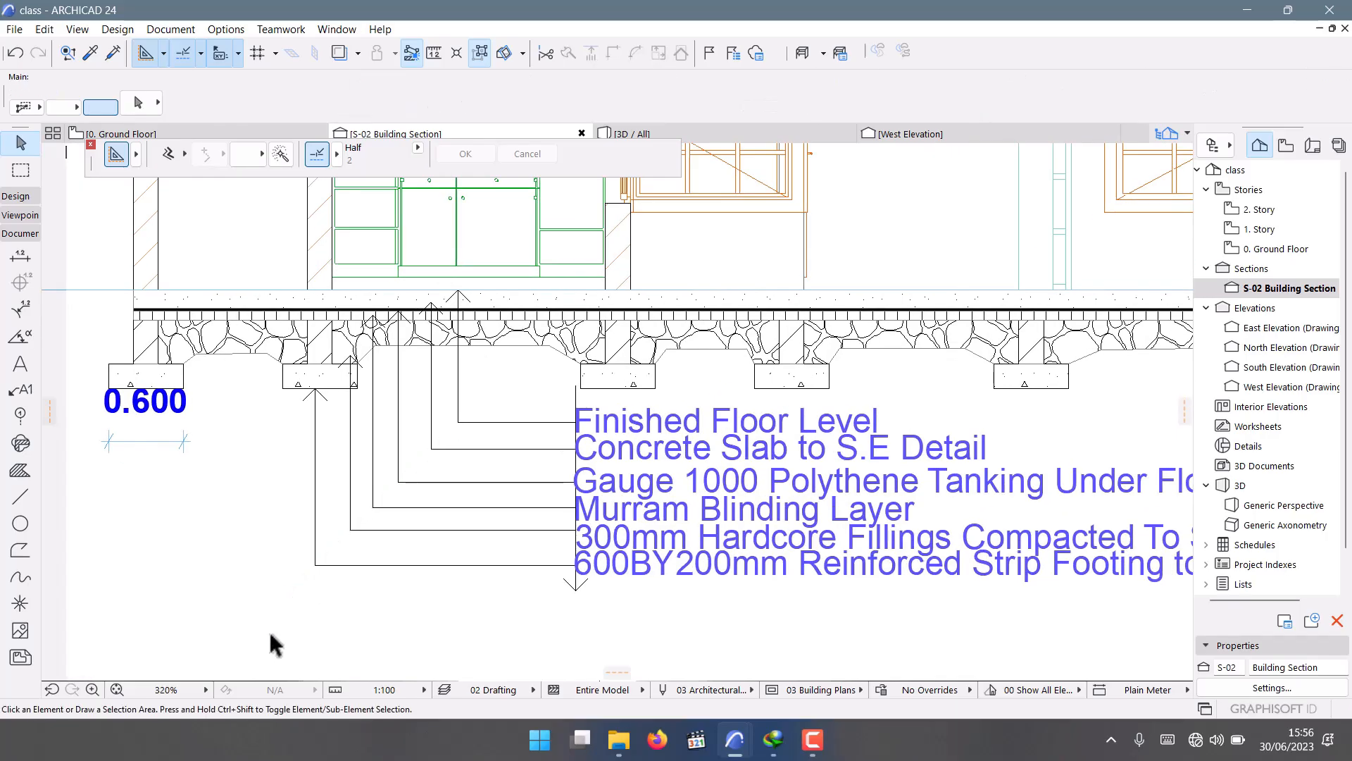
Start a leader polyline on the first vertical framing line beneath the sloping roof, near the section's outer wall.
scroll(274, 585, "down", 5)
scroll(228, 416, "up", 5)
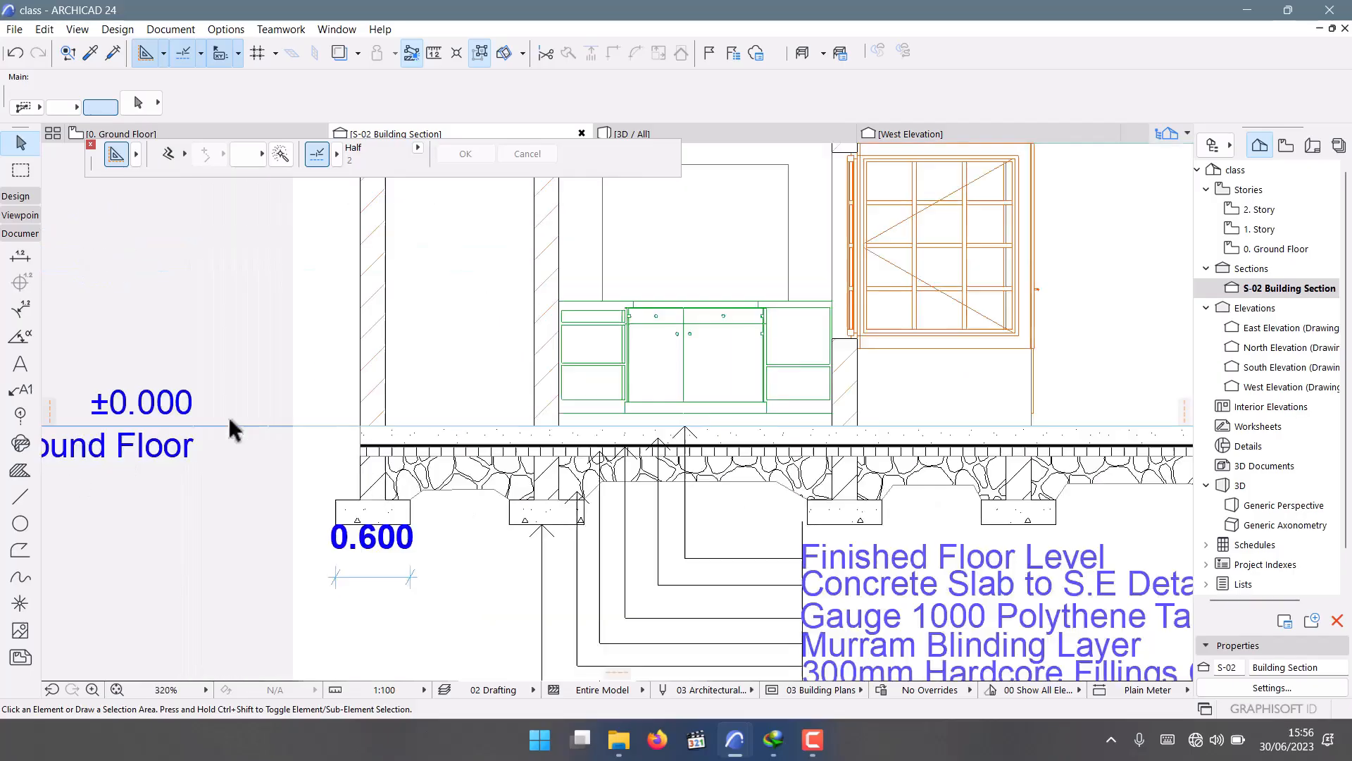
scroll(228, 416, "down", 5)
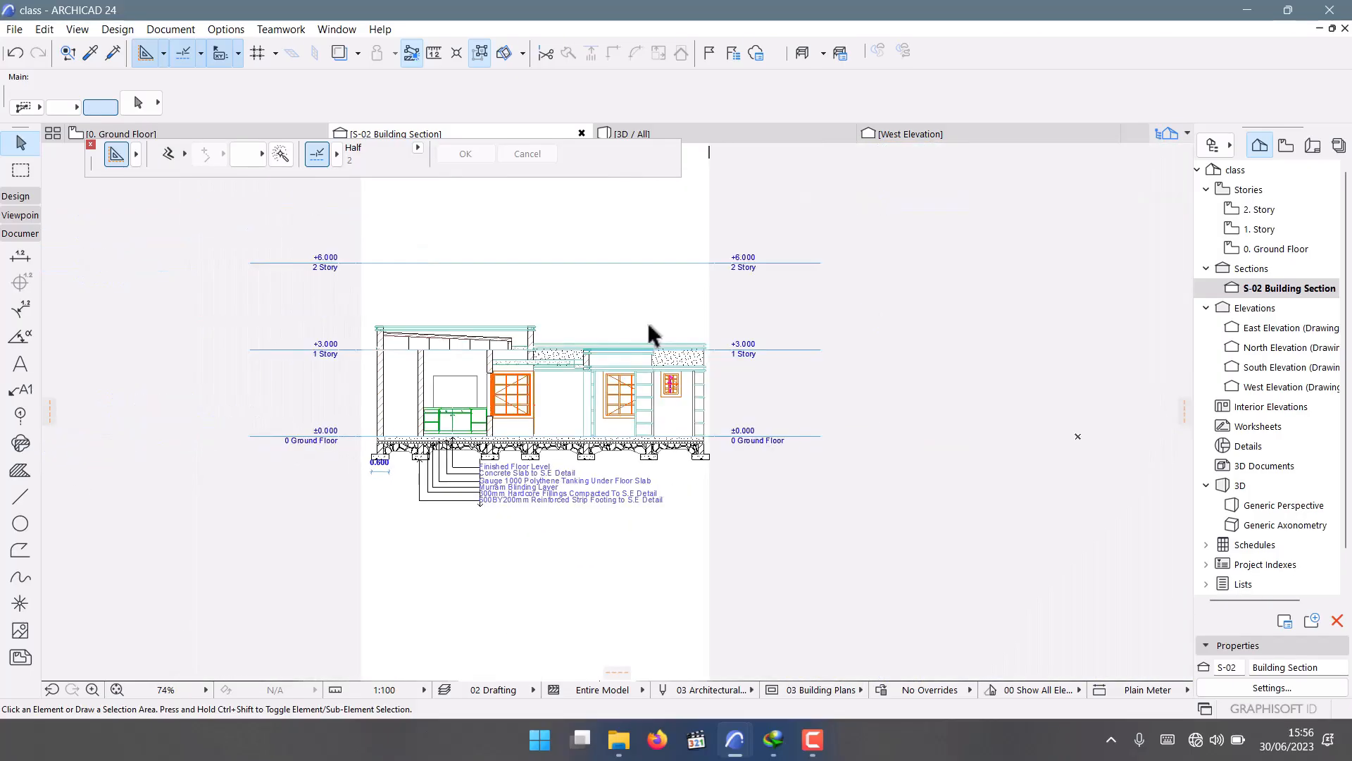
scroll(559, 396, "up", 4)
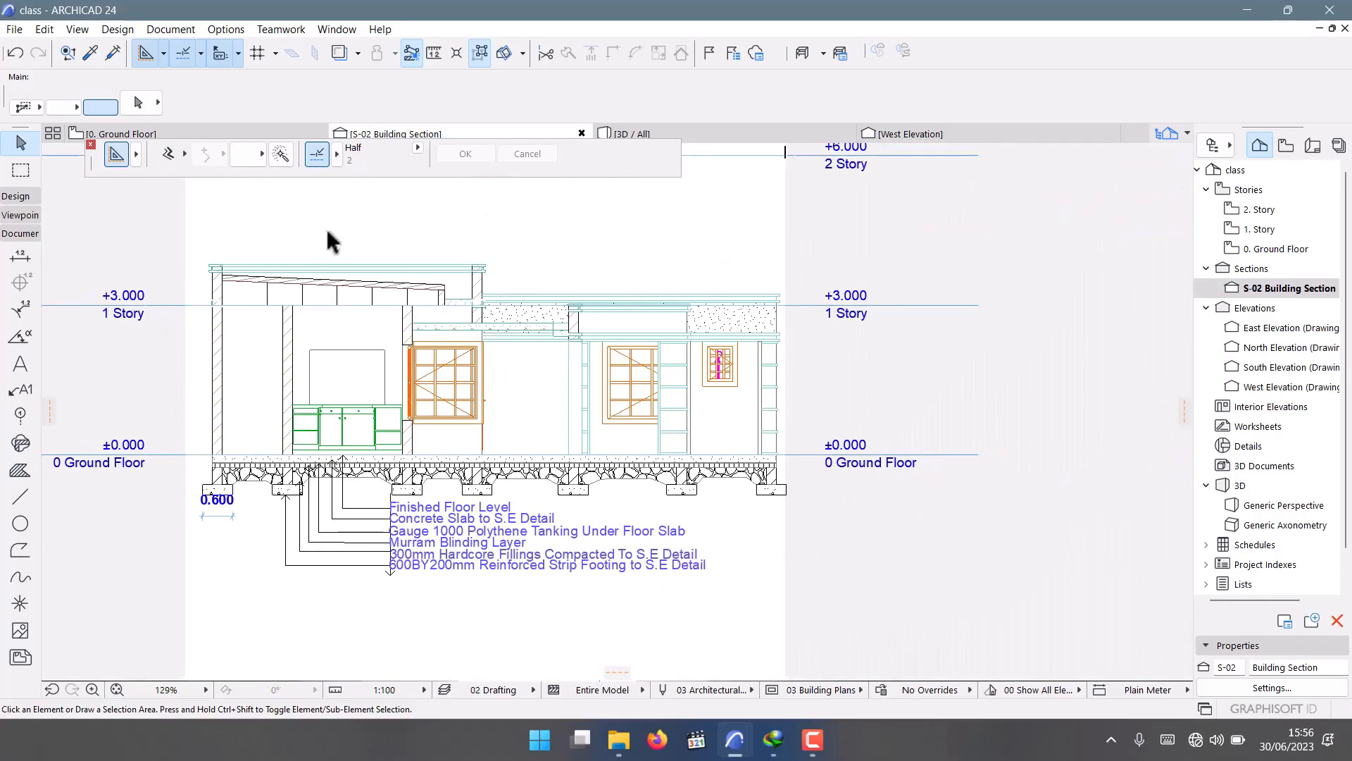
left_click(20, 496)
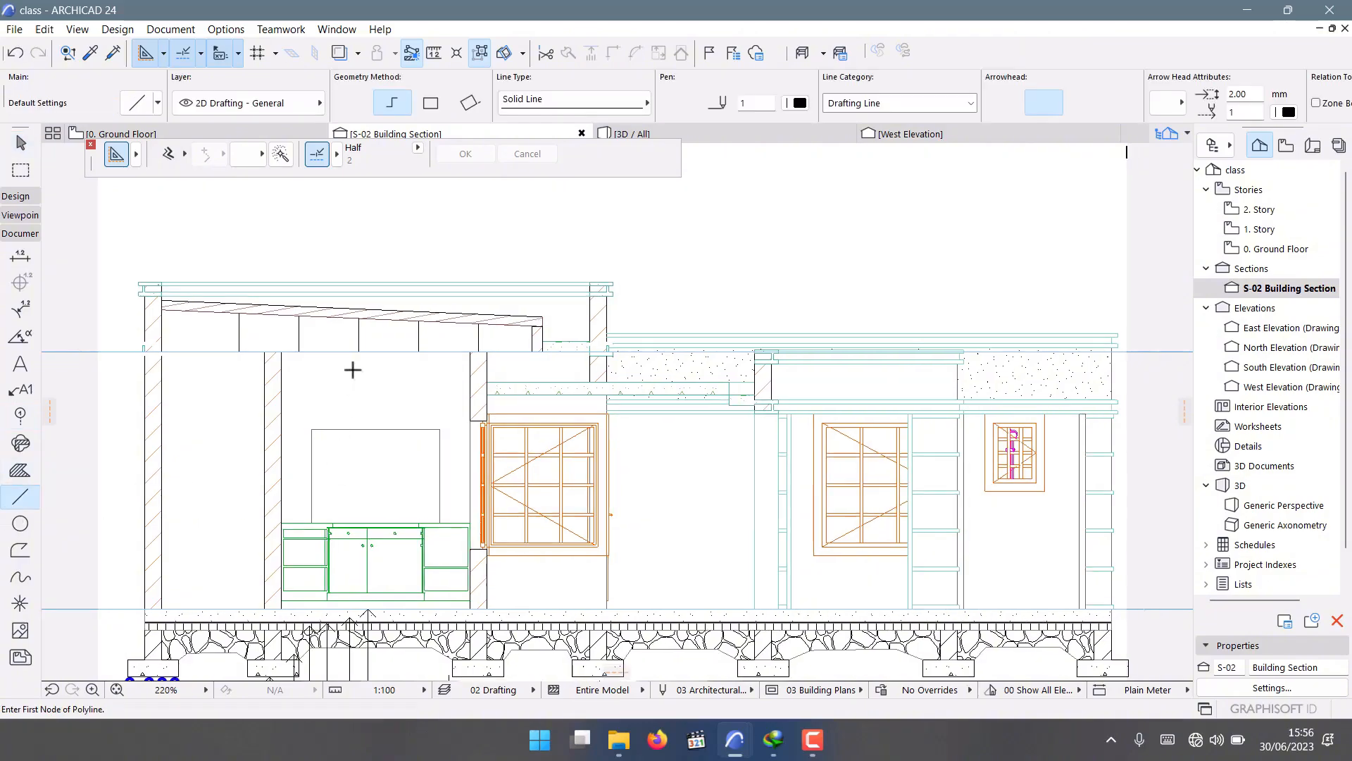
scroll(354, 369, "down", 1)
scroll(531, 320, "down", 3)
scroll(531, 320, "up", 6)
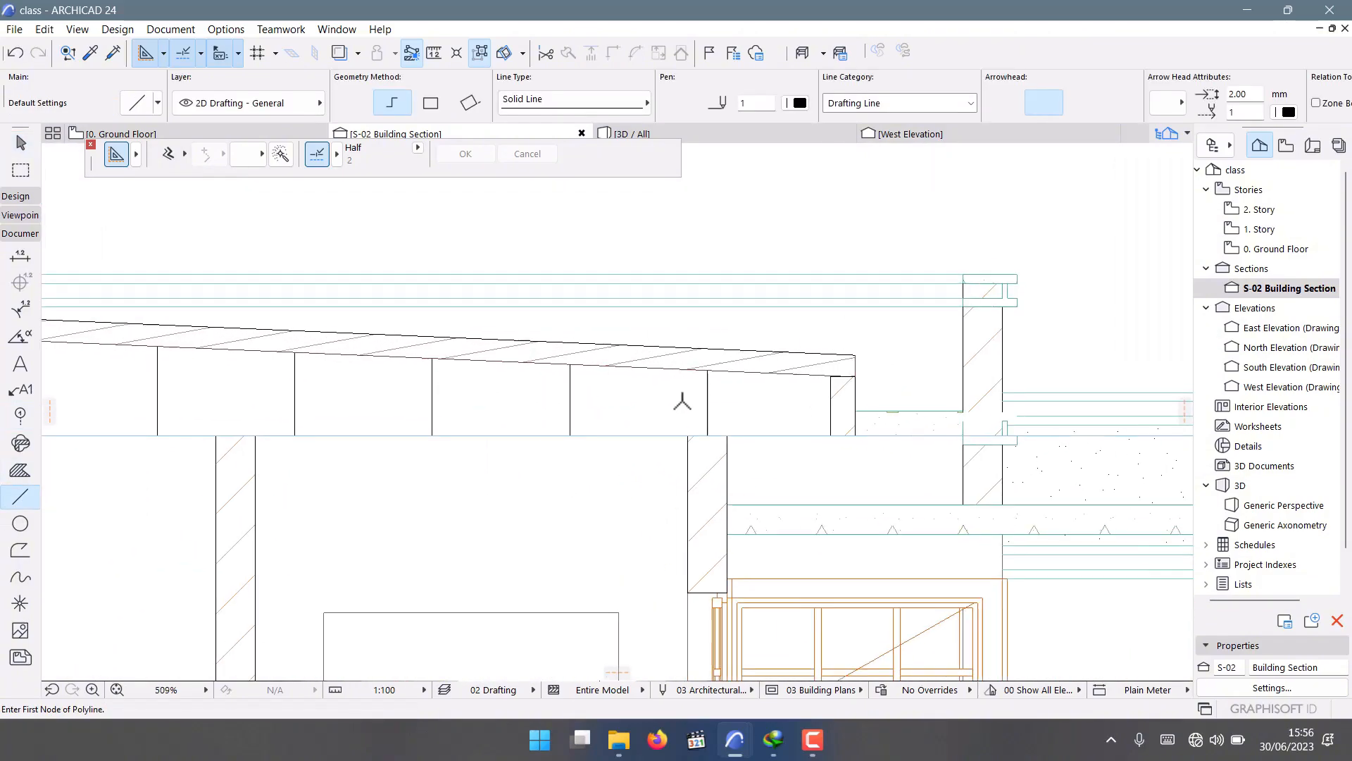
scroll(381, 374, "up", 1)
left_click(411, 381)
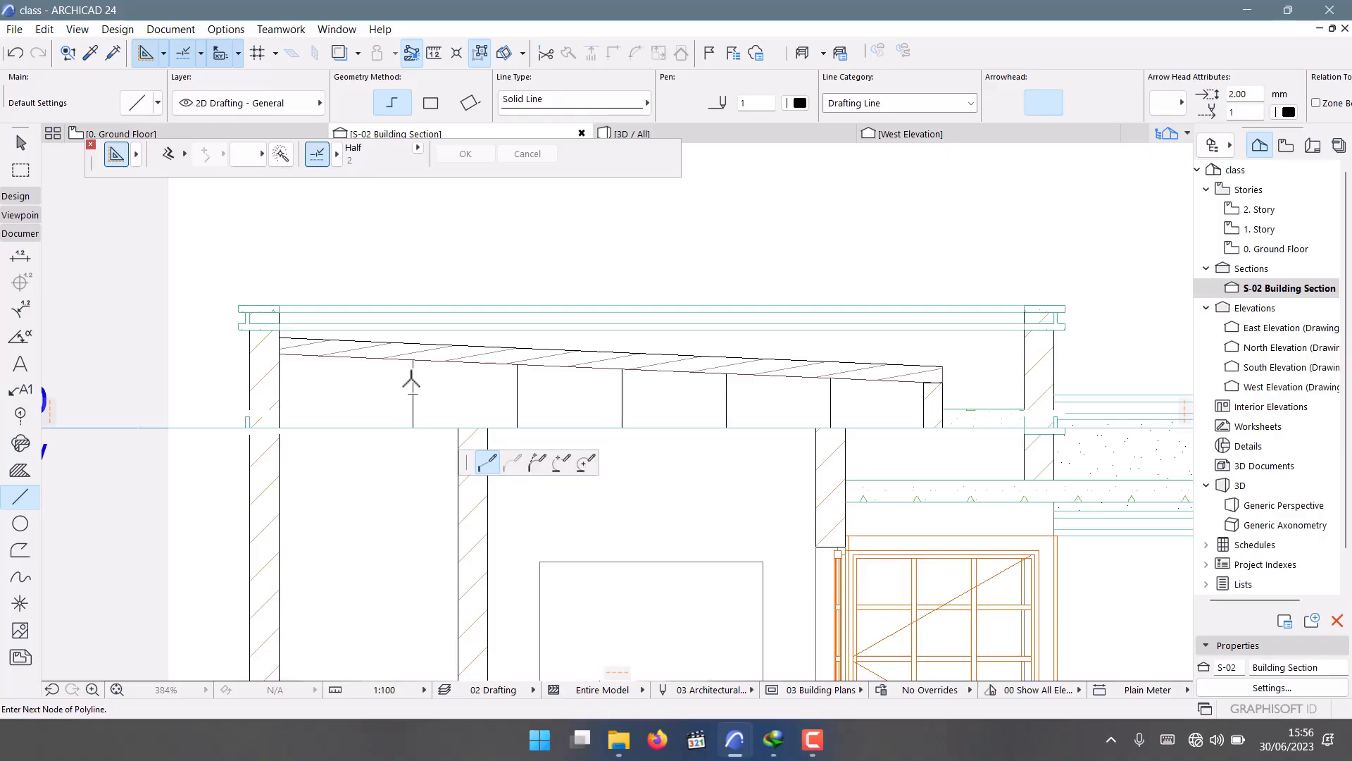
scroll(405, 405, "down", 2)
scroll(405, 405, "down", 3)
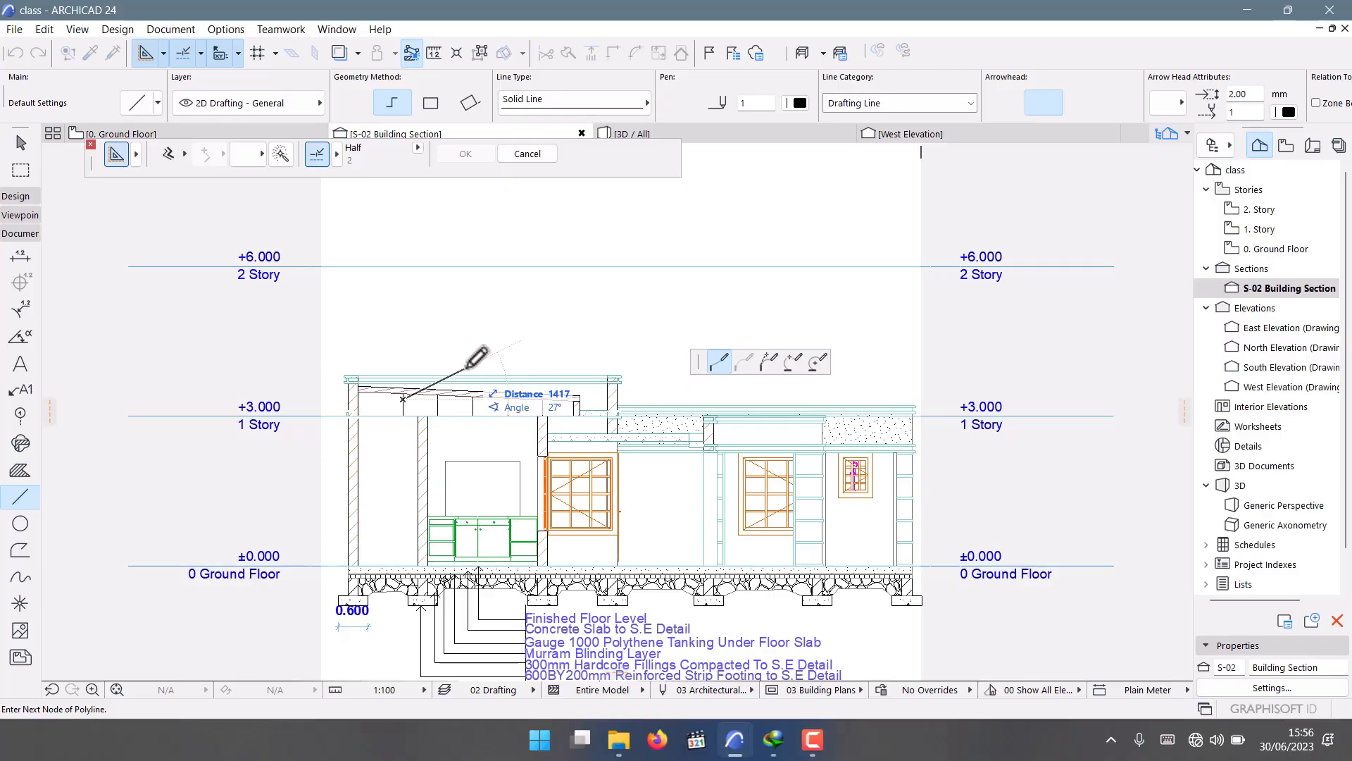
Finish the leader polyline from the roof truss with a diagonal segment rising above the roof and a short horizontal tail.
scroll(470, 374, "up", 3)
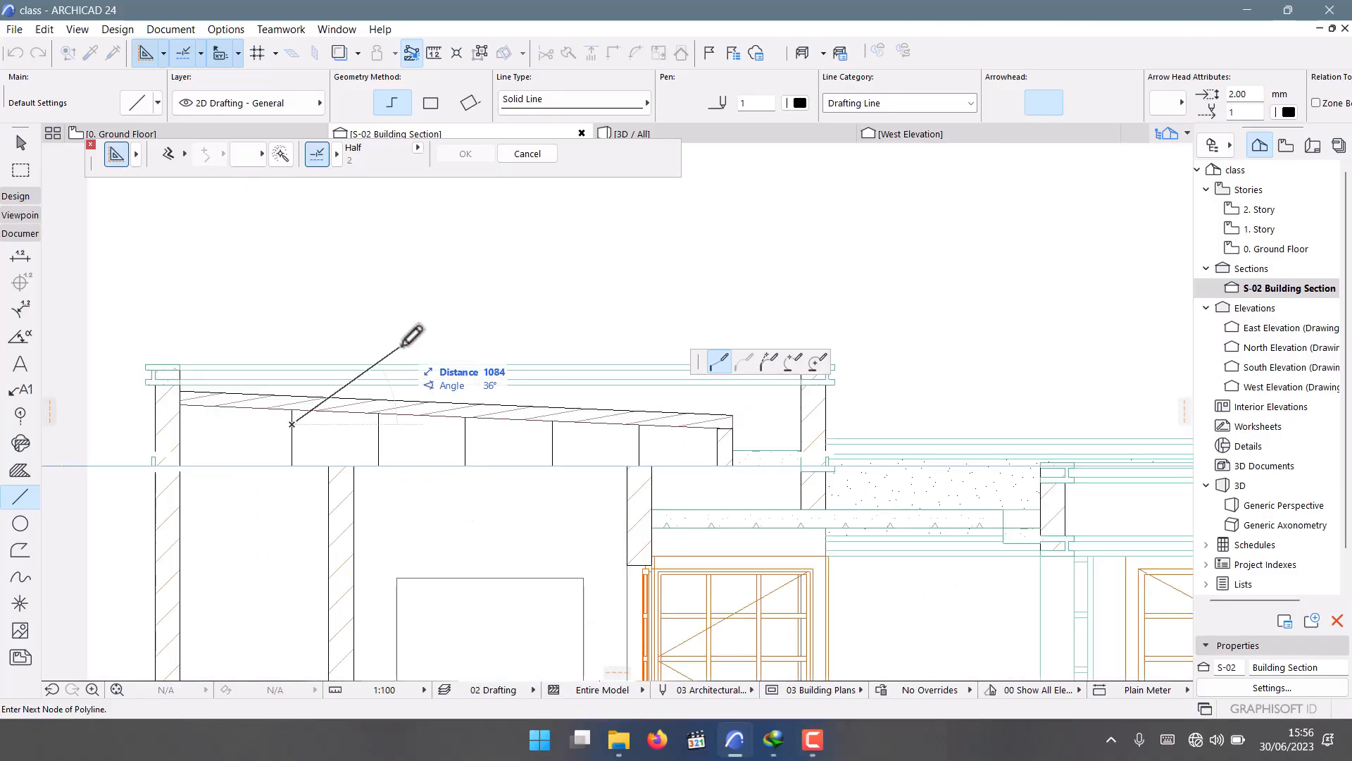
left_click(432, 299)
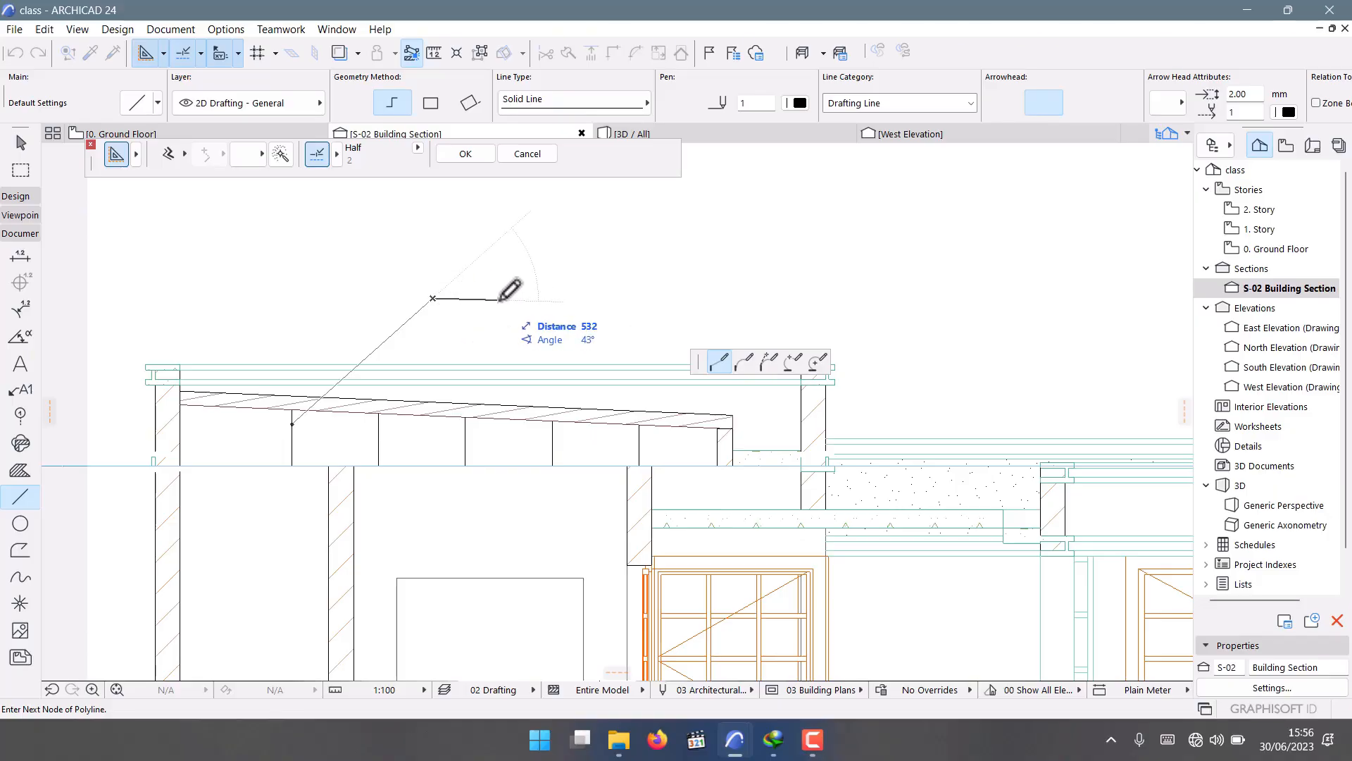
scroll(473, 337, "up", 3)
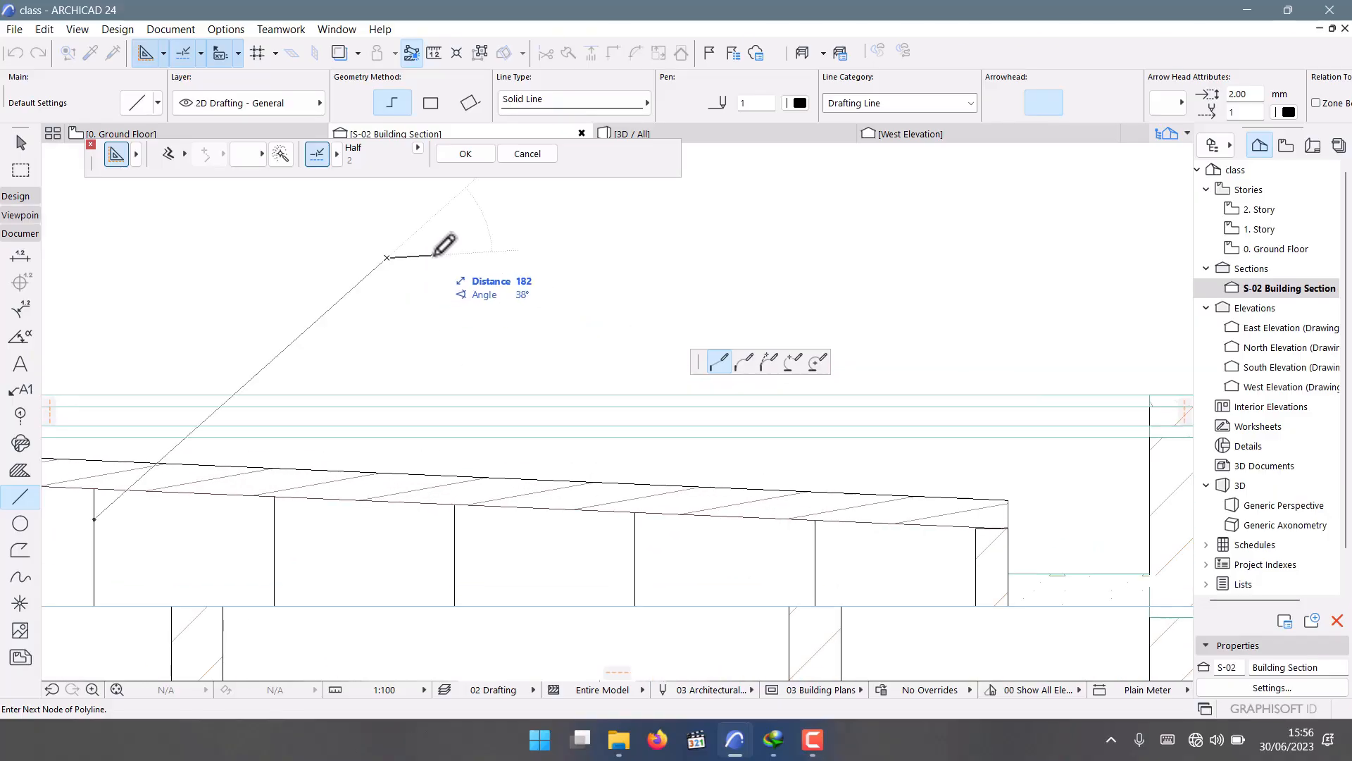
scroll(403, 261, "up", 3)
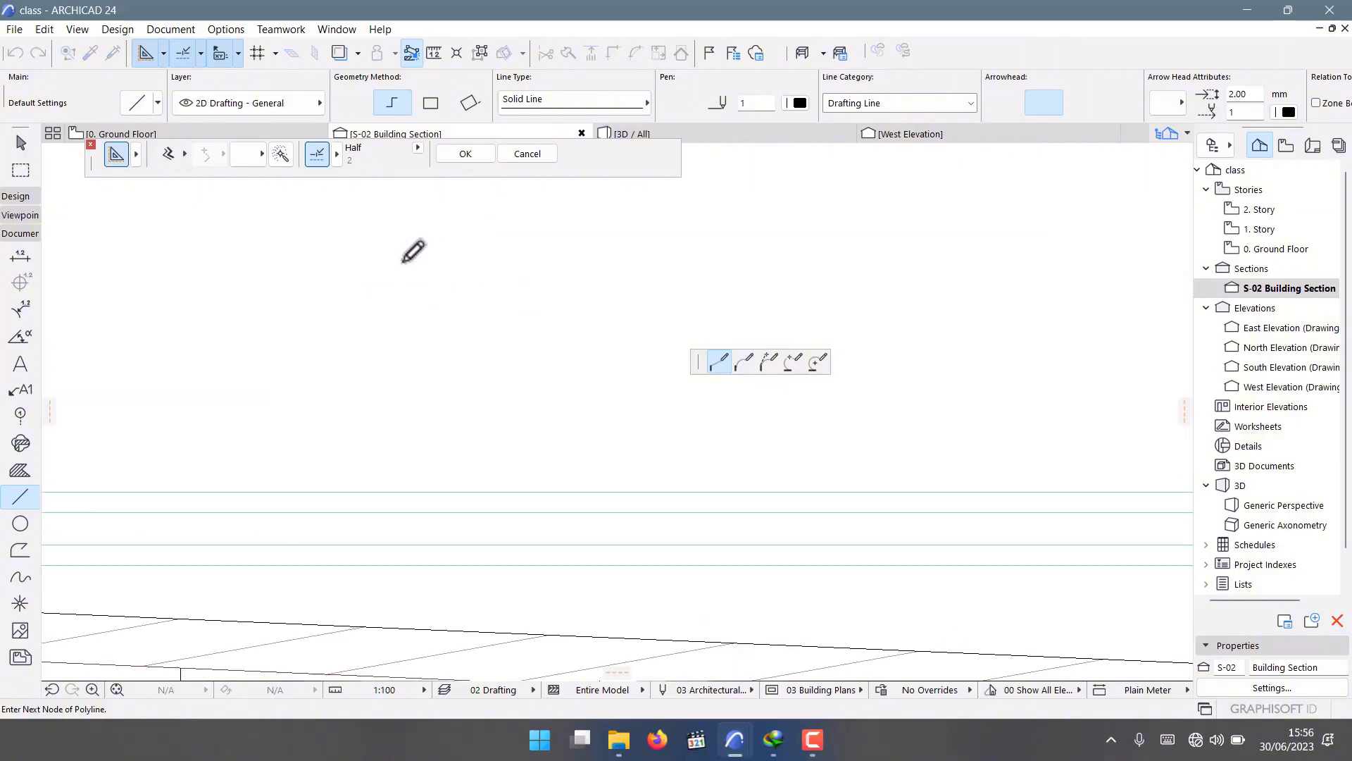
left_click(375, 255)
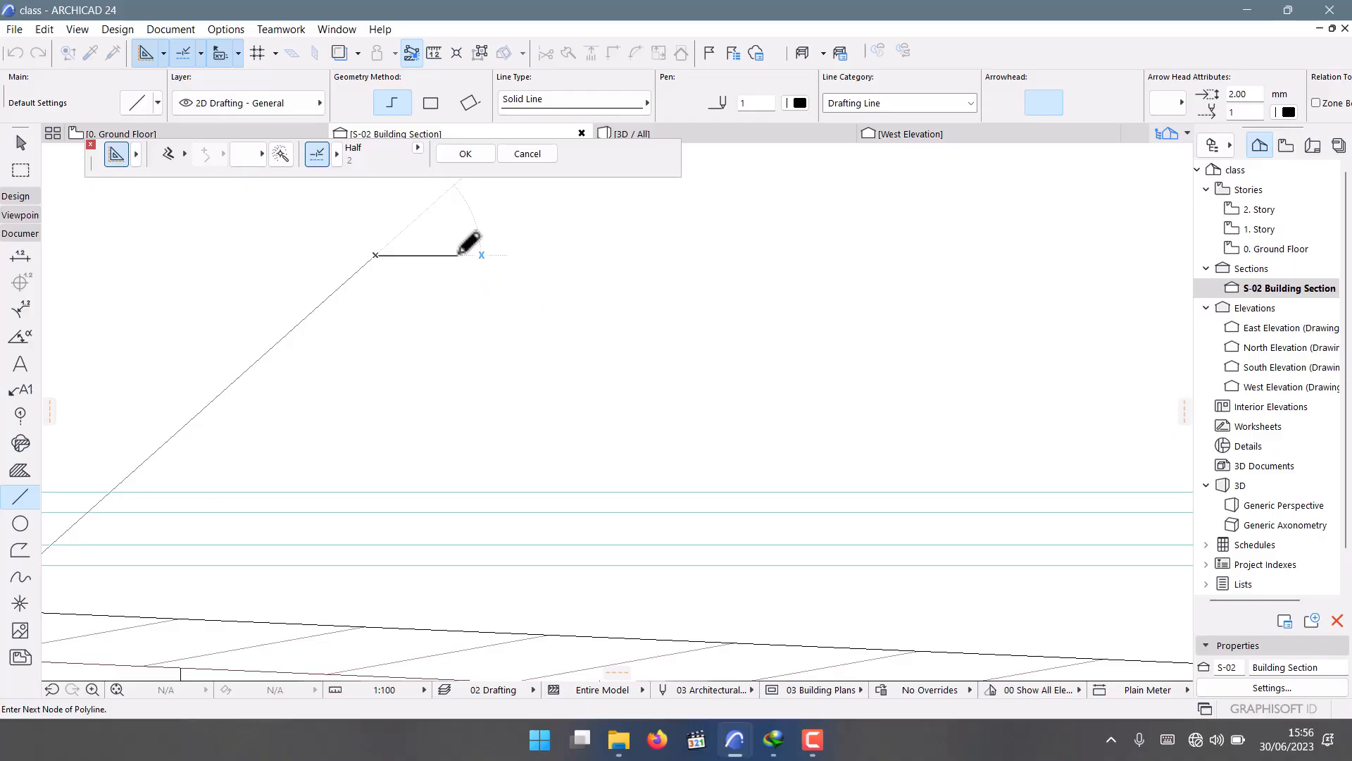
double_click(454, 257)
scroll(413, 316, "down", 5)
scroll(459, 431, "down", 5)
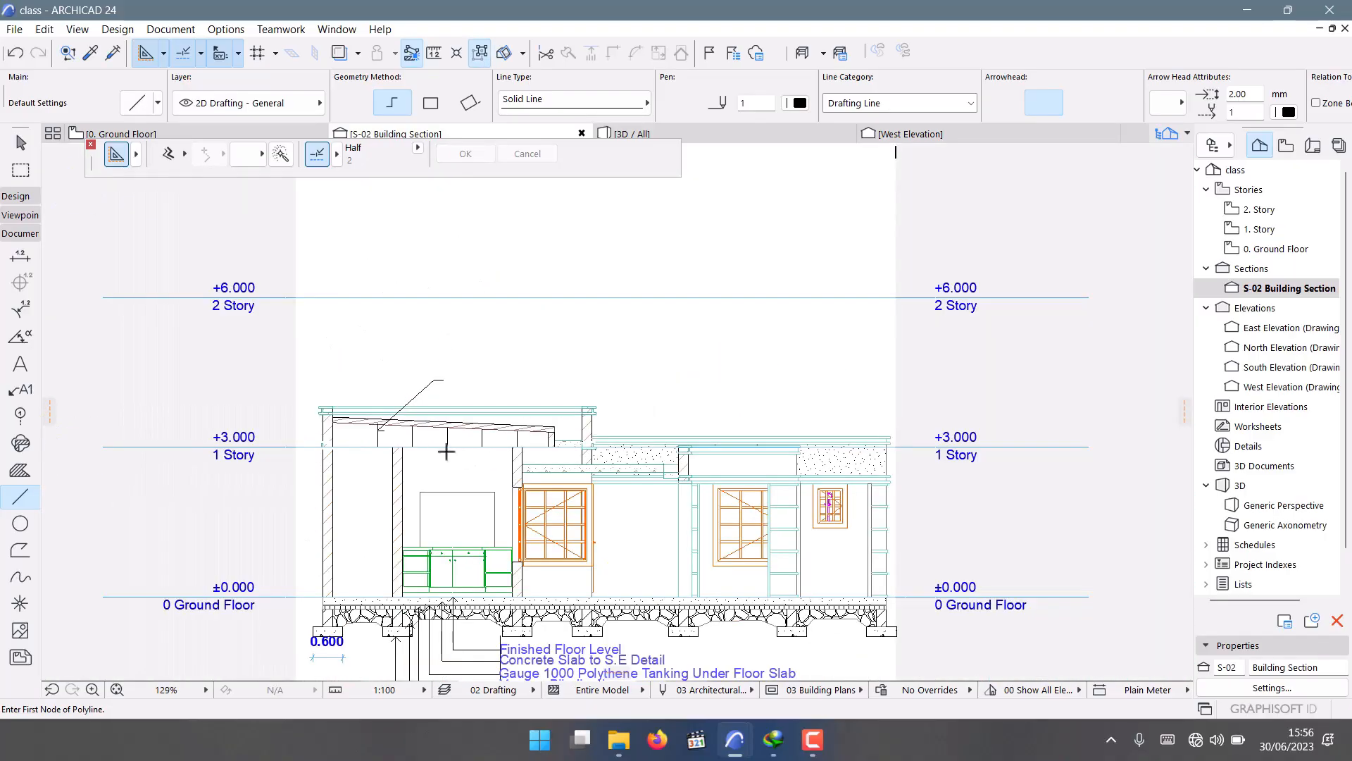
key("Escape")
Place a copy of the "Concrete Slab to S.E Detail" note above the roof at the truss leader.
scroll(546, 682, "up", 2)
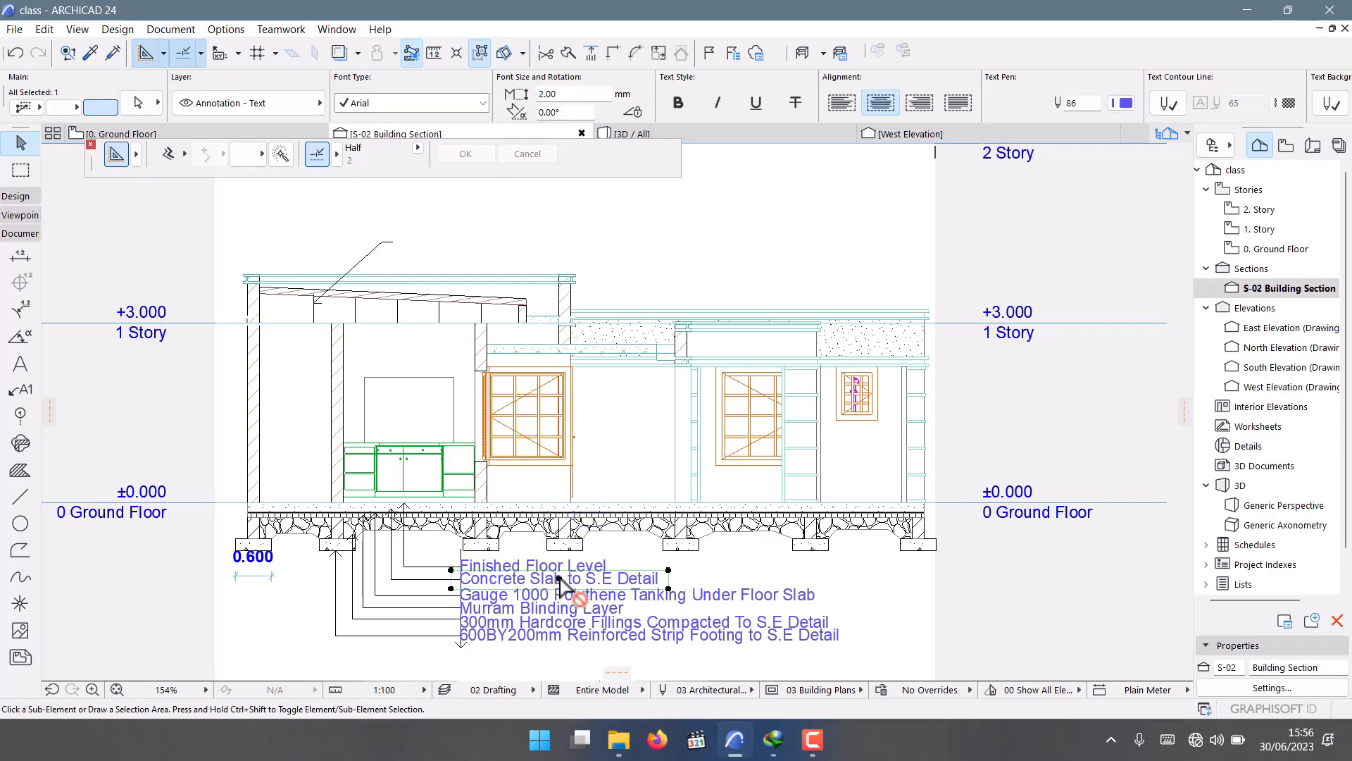
key("ctrl+shift+d")
left_click(491, 507)
scroll(408, 273, "up", 3)
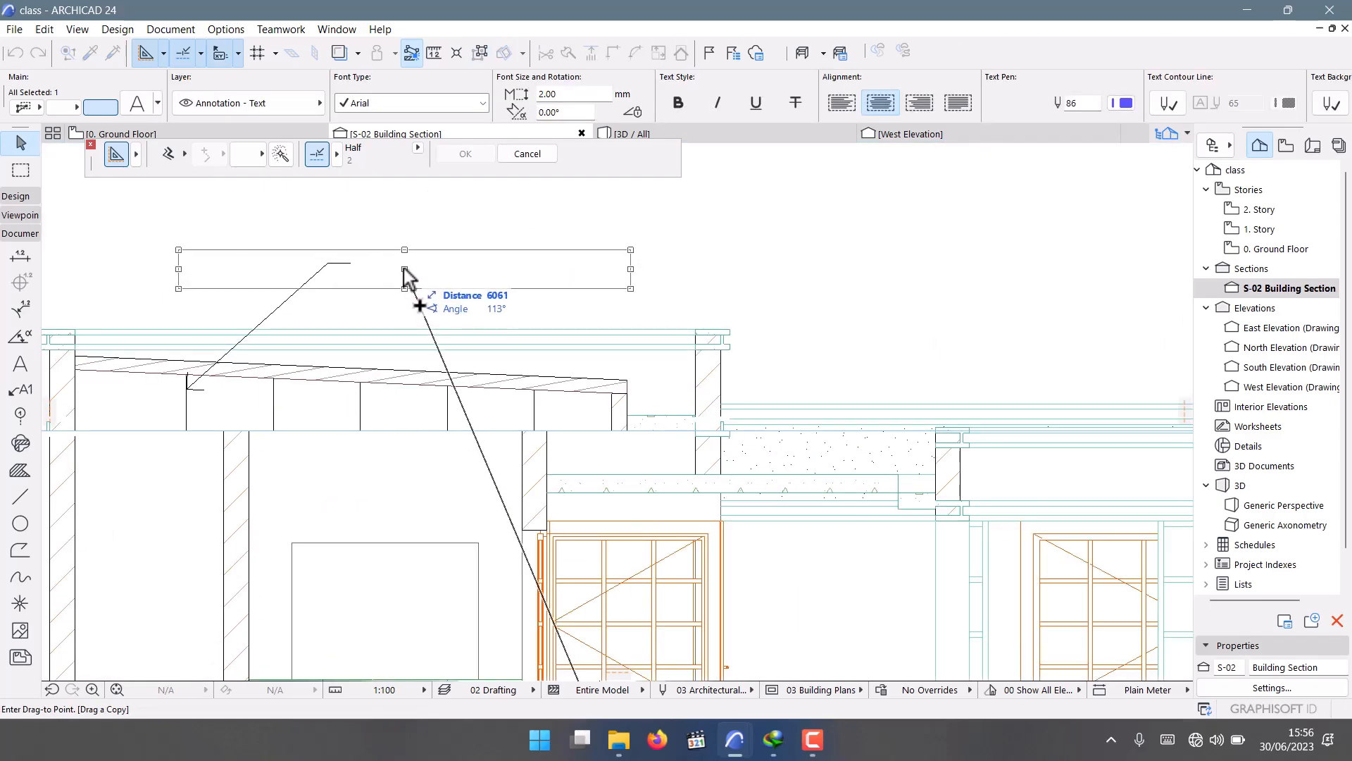
left_click(405, 270)
Change the copied note above the roof to read "Wood Truss to S.E Detail".
left_click(20, 363)
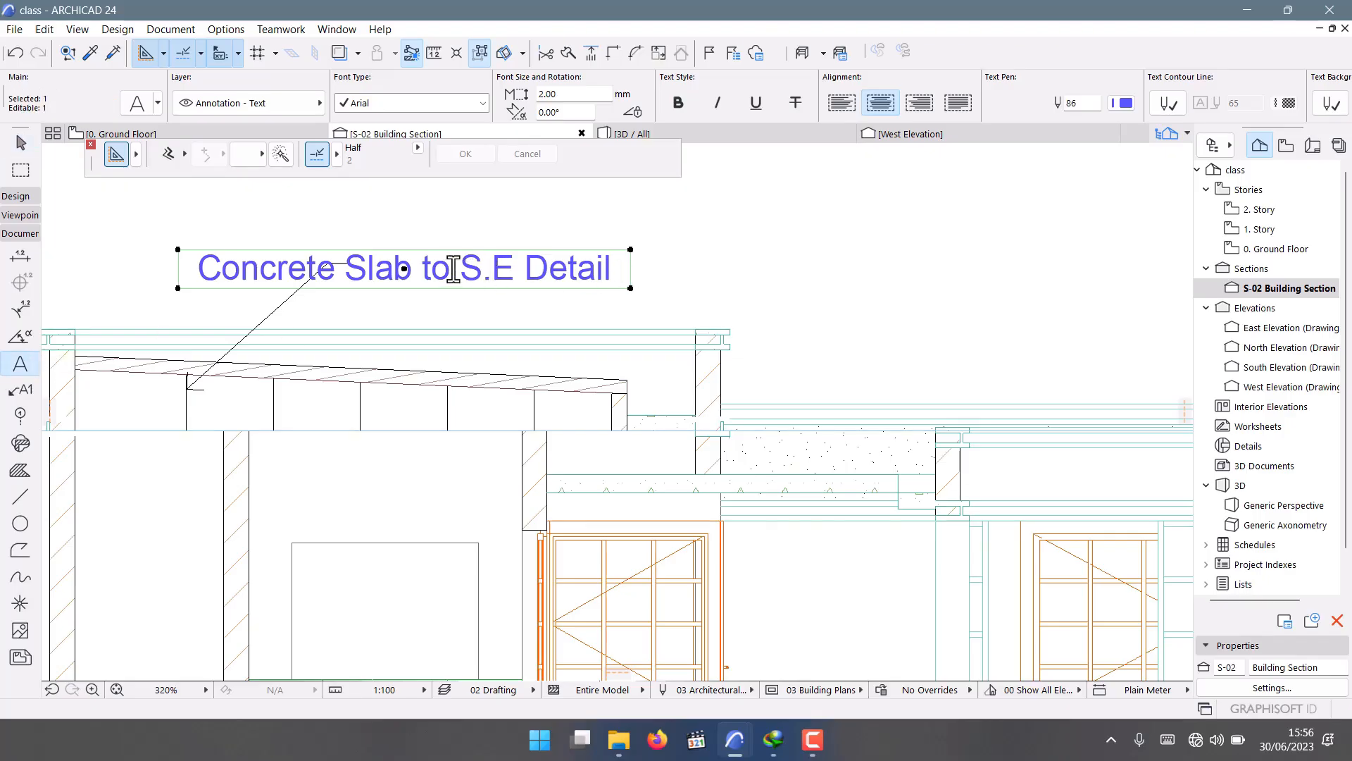
left_click(326, 270)
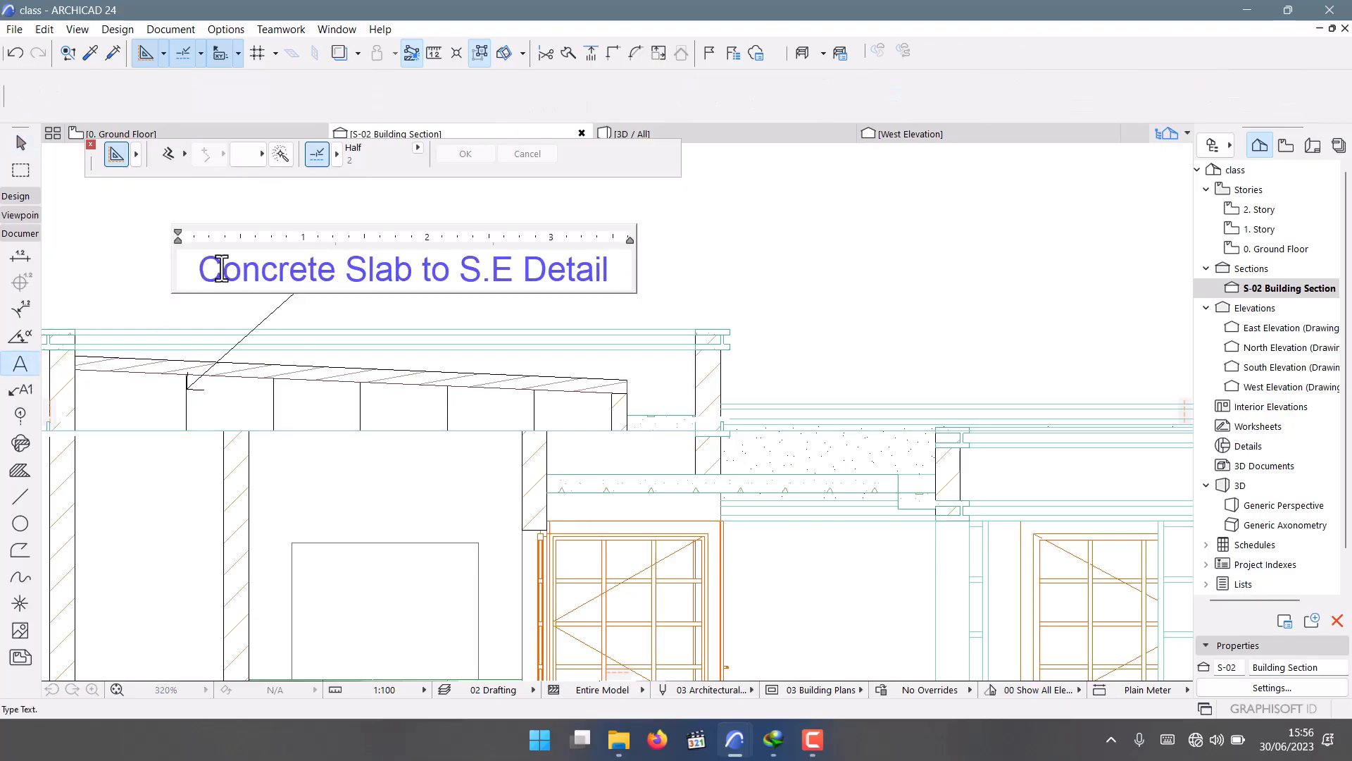
left_click_drag(421, 277, 169, 274)
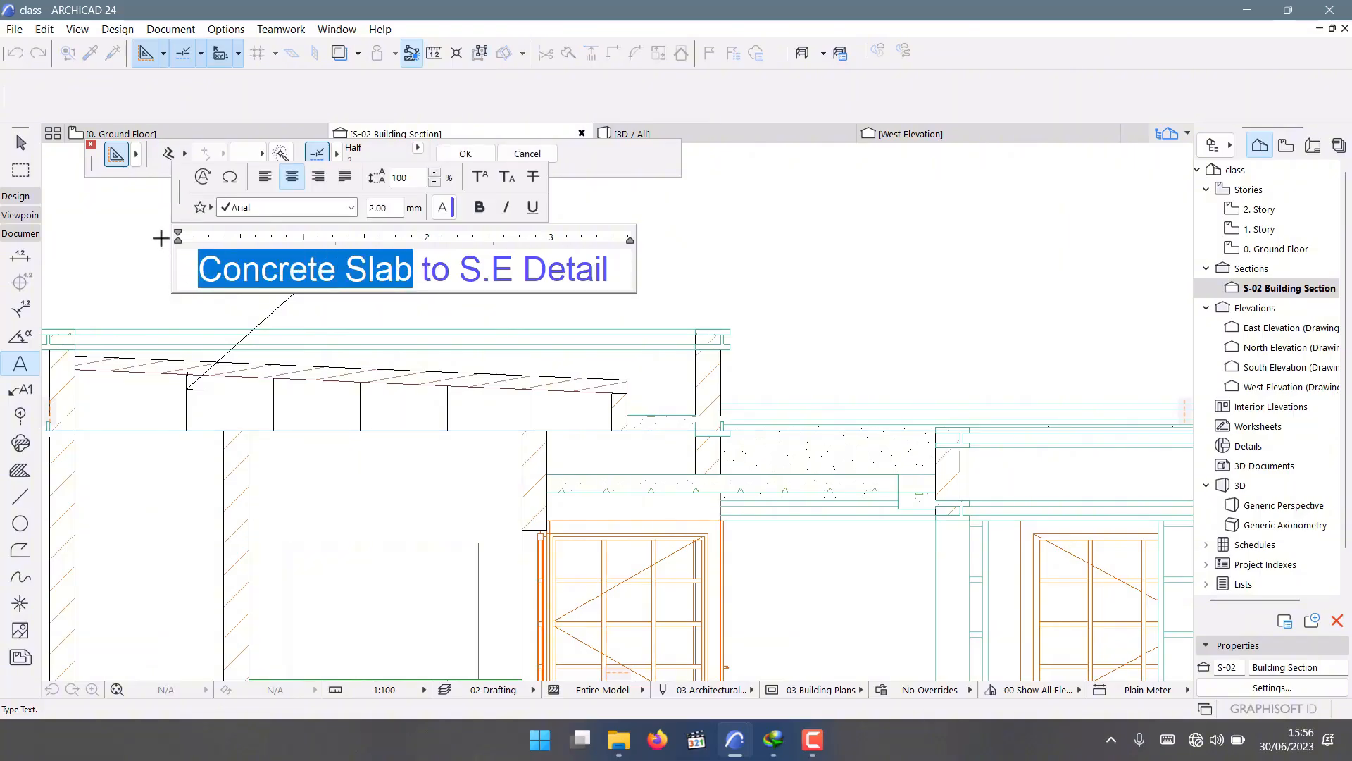
type("Wood")
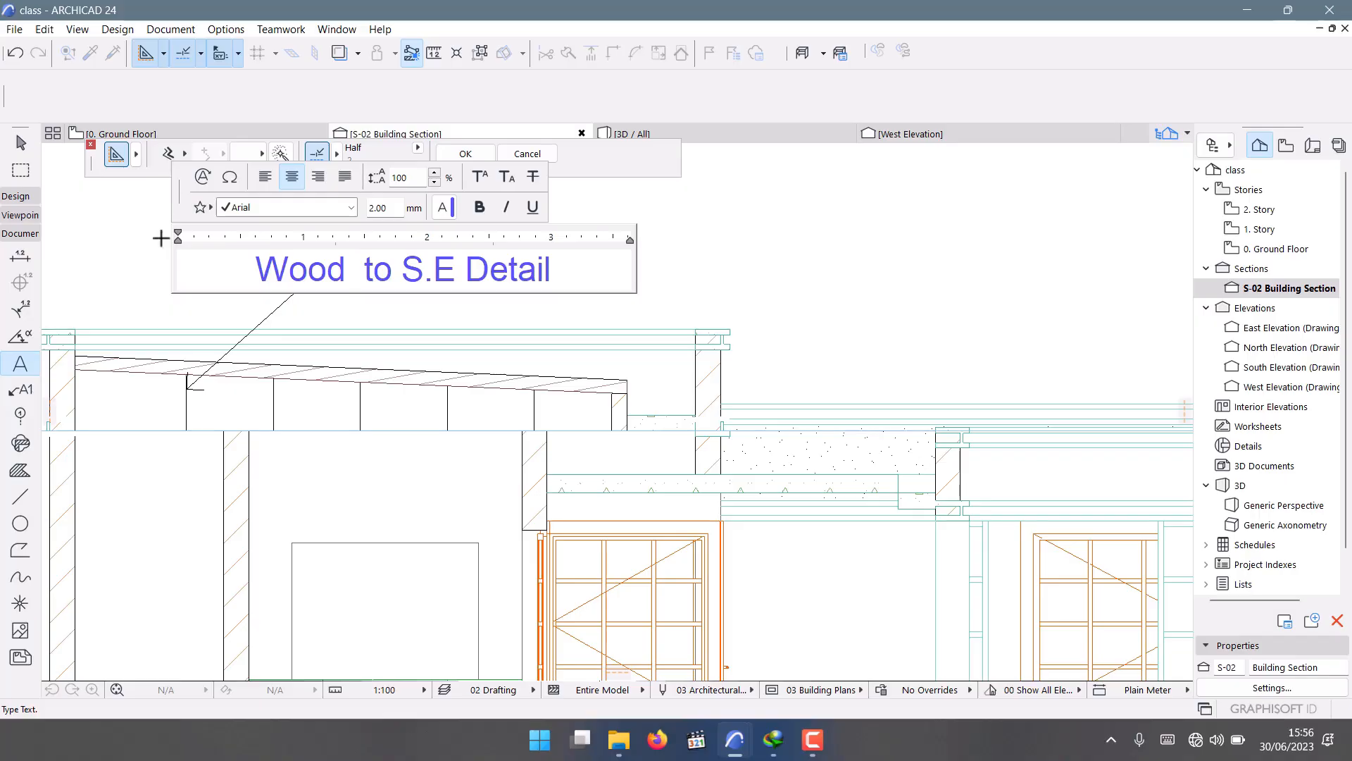
type(" Truss")
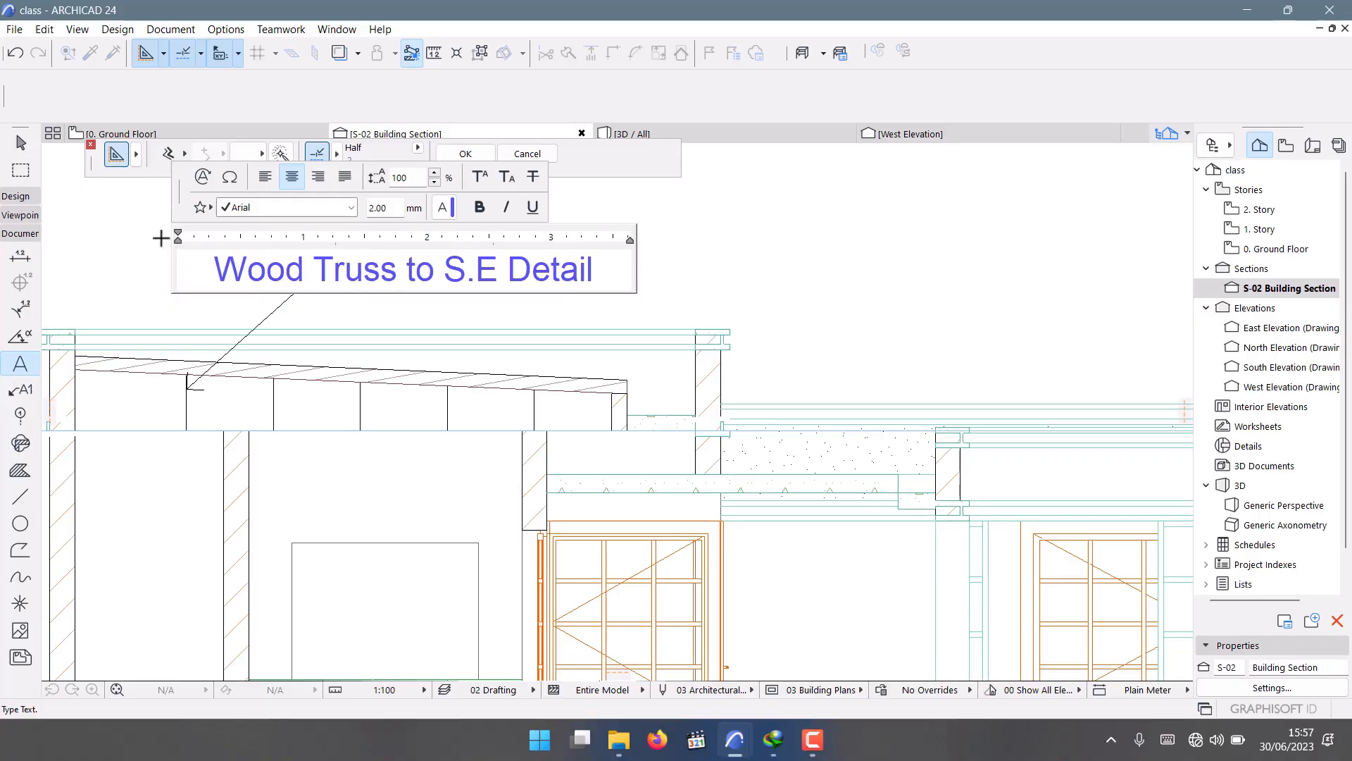
left_click(415, 410)
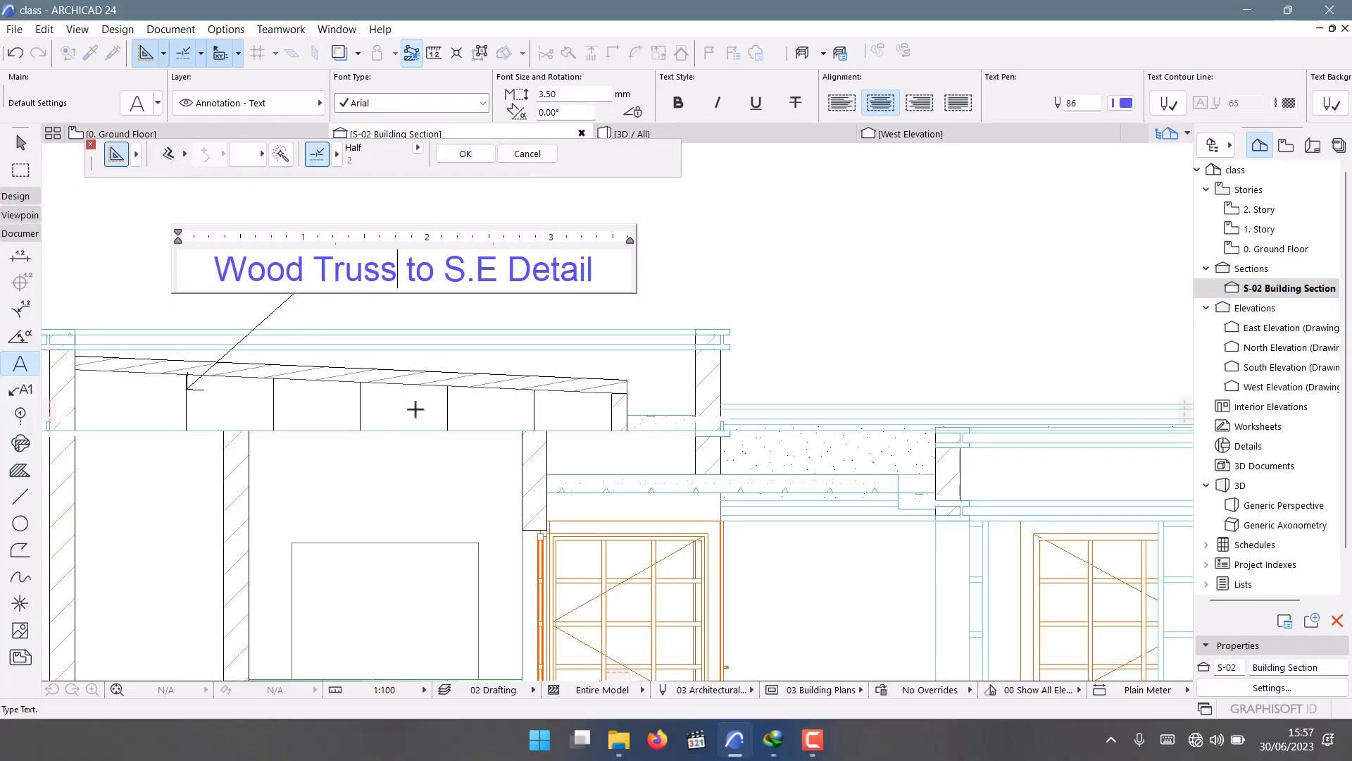
key("Escape")
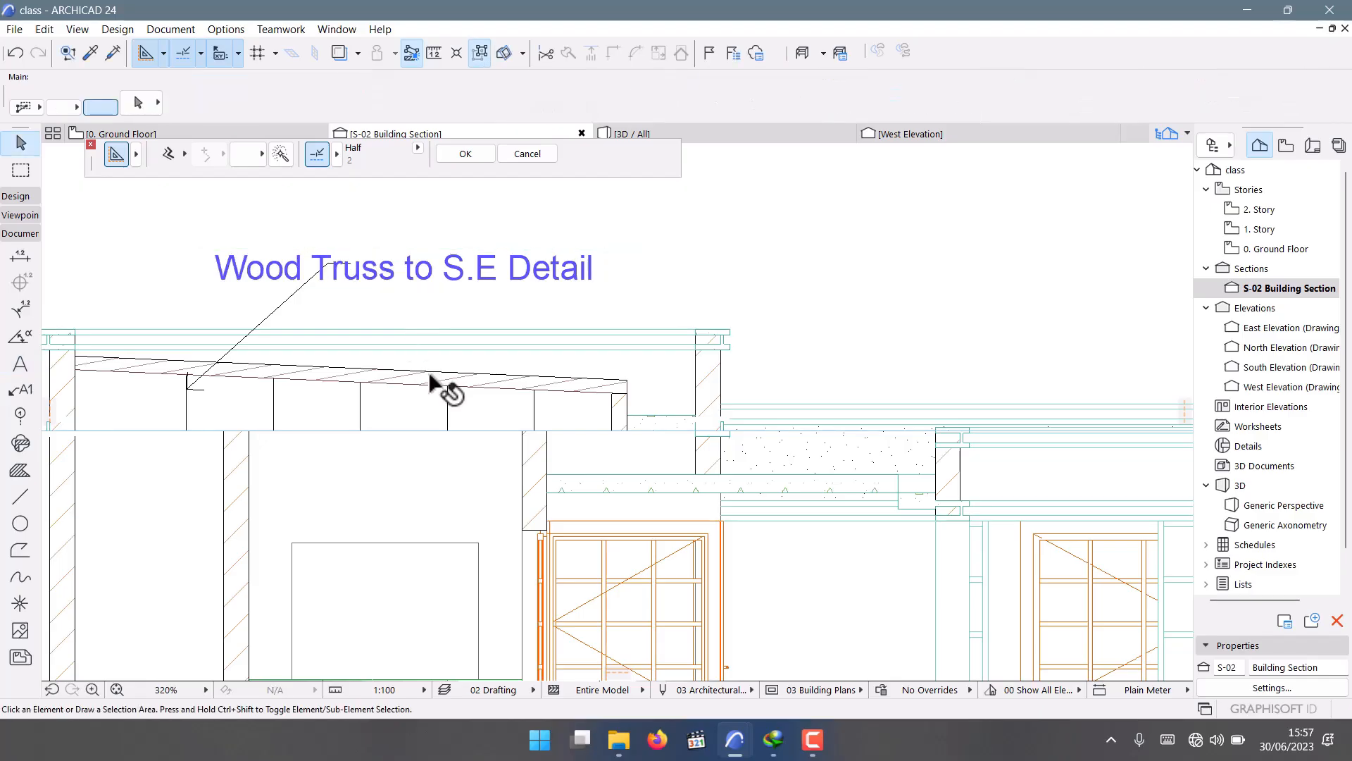
Draw a second leader from the sloping roof's top surface, about 1080 mm diagonally at about 41°, ending in a short horizontal tail.
scroll(183, 373, "down", 2)
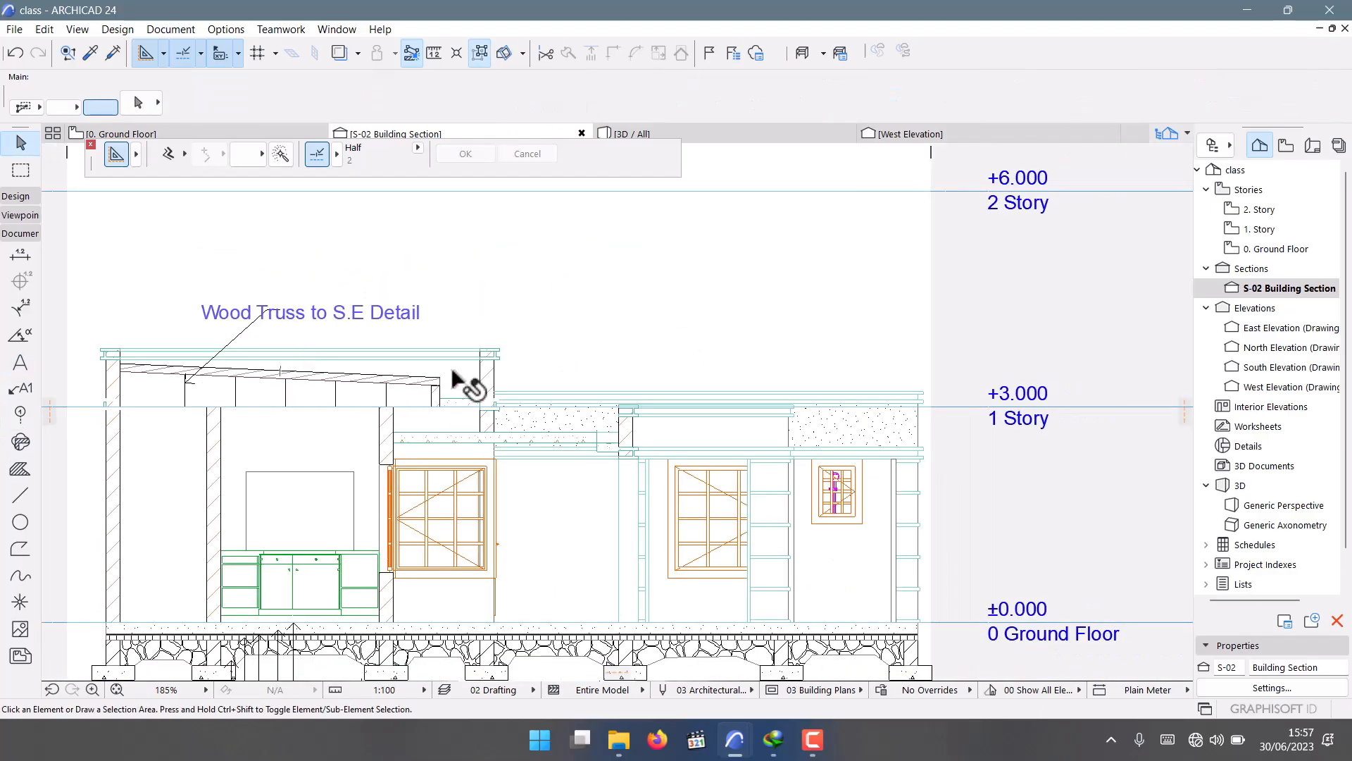
scroll(468, 384, "up", 1)
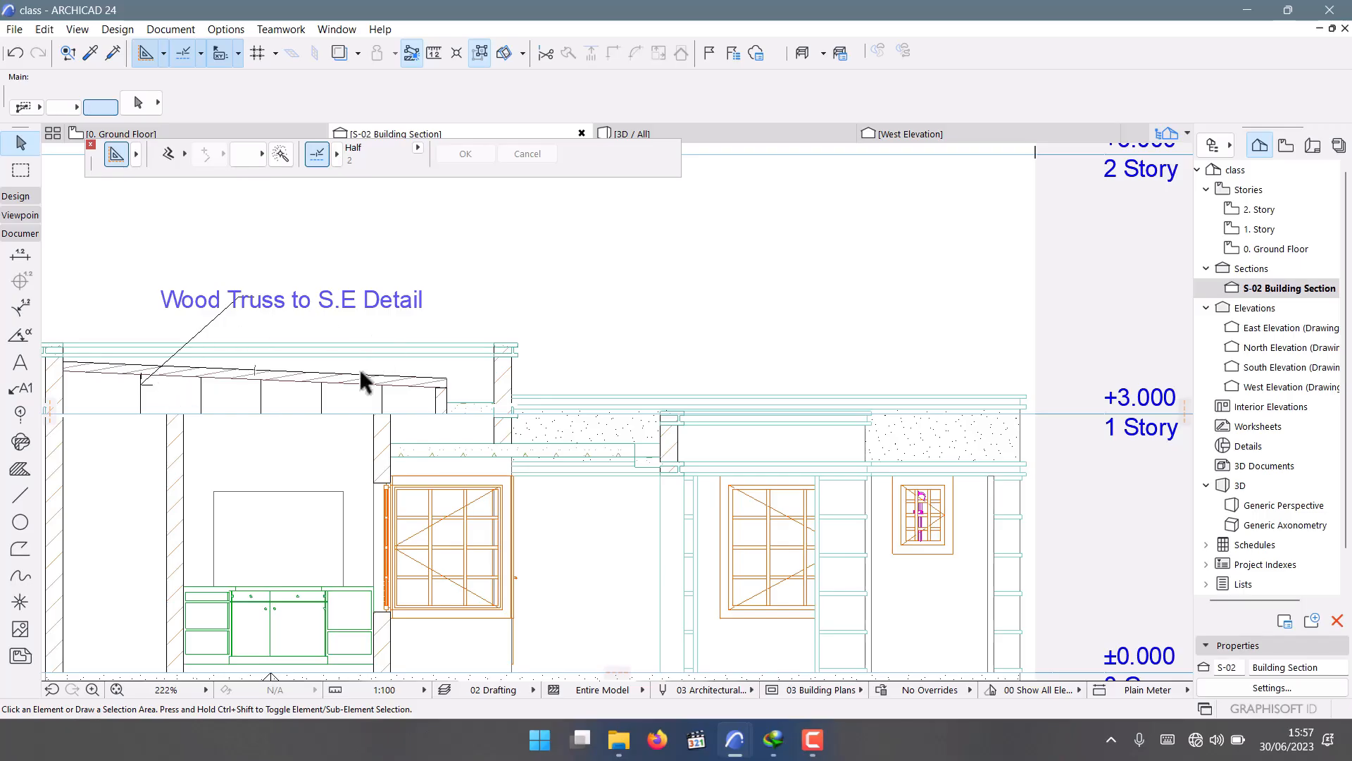
left_click(20, 495)
scroll(468, 293, "up", 5)
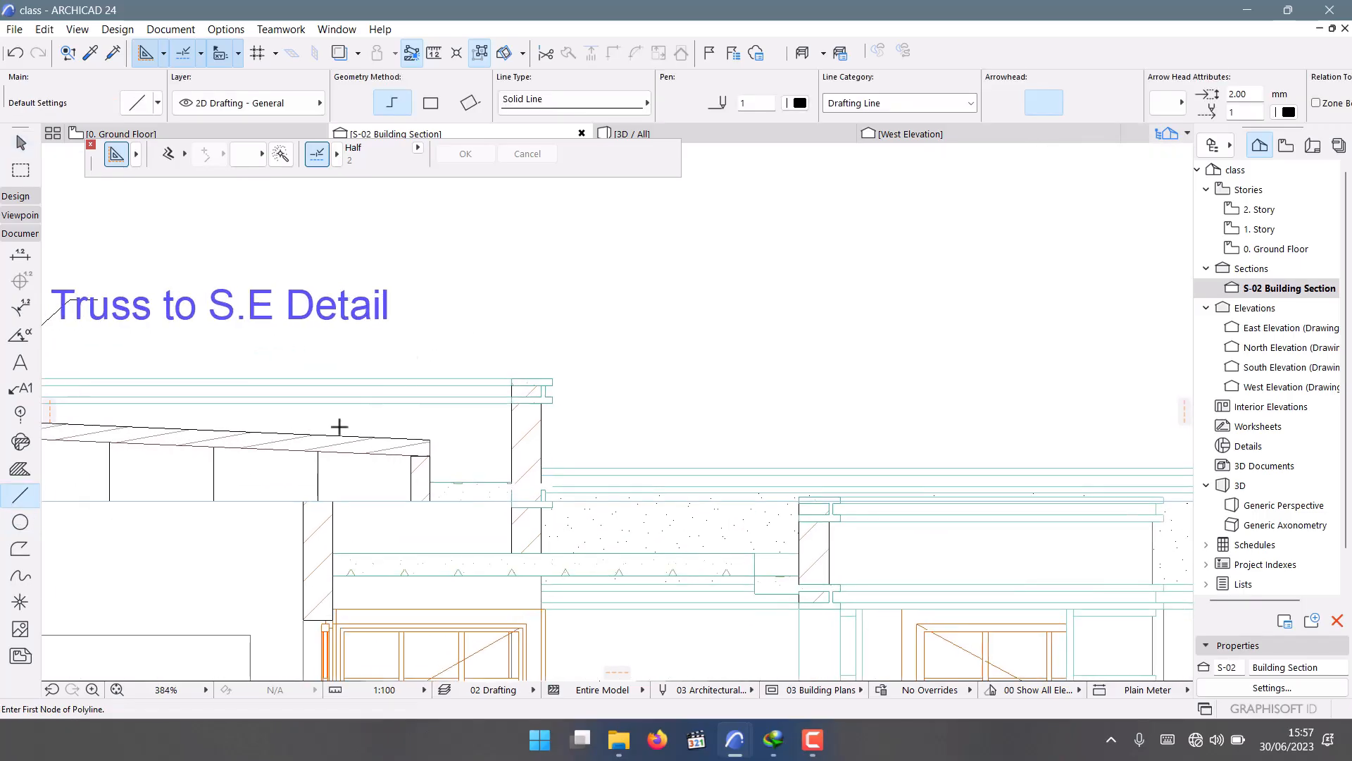
left_click(292, 431)
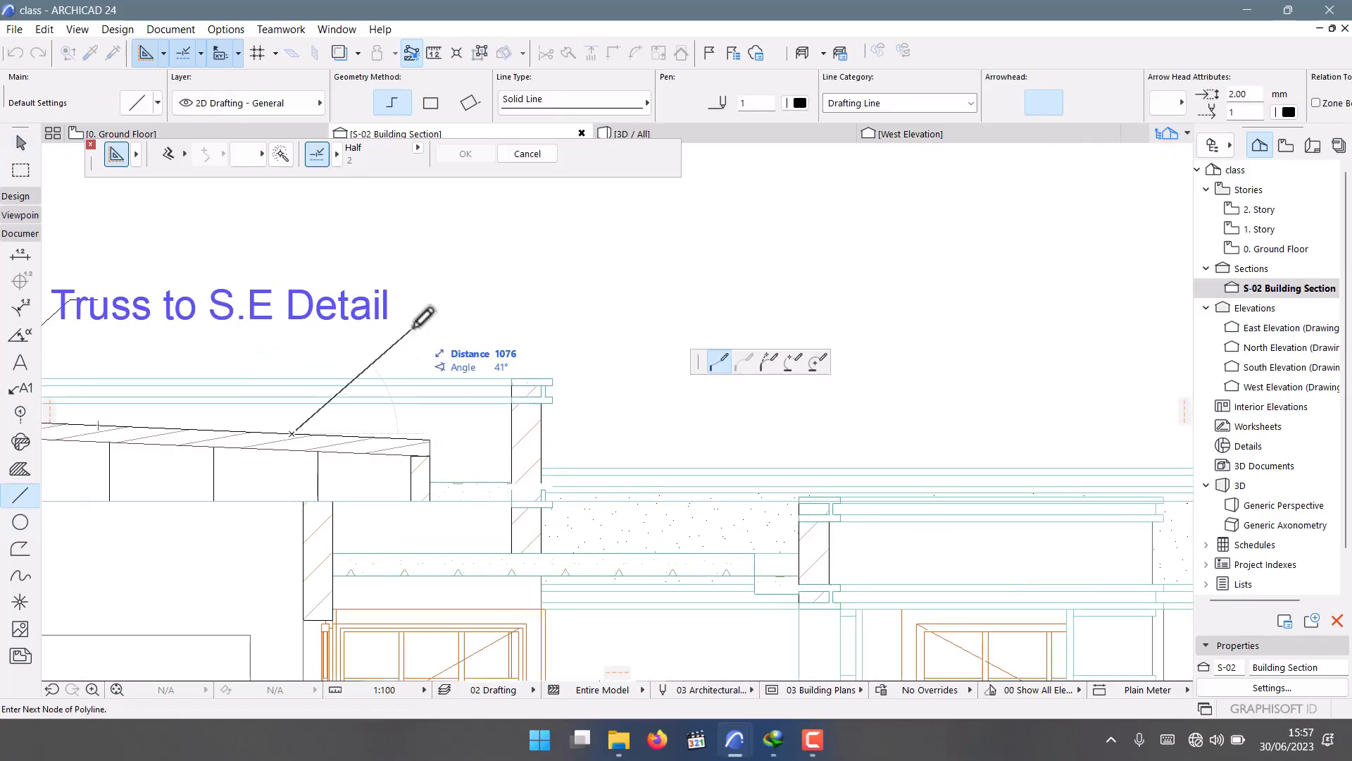
left_click(413, 328)
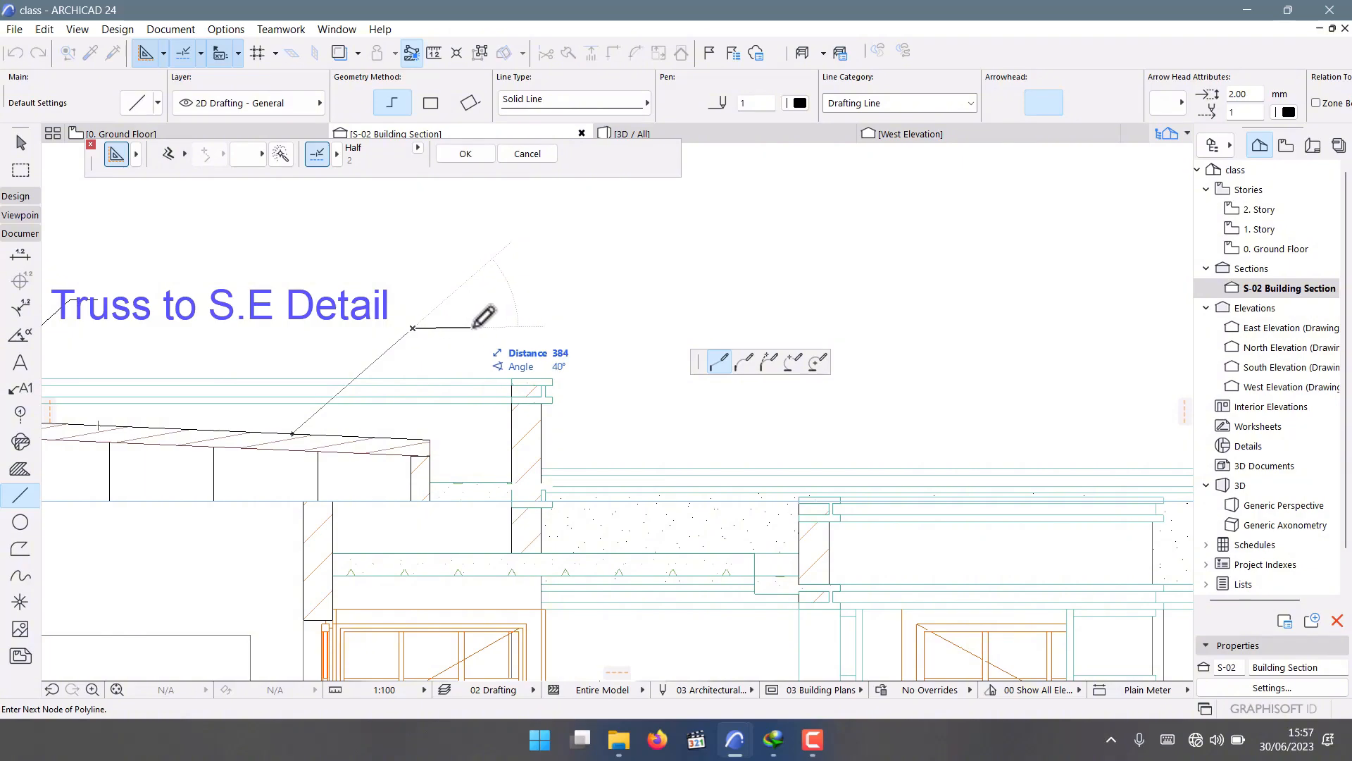
double_click(507, 326)
scroll(512, 320, "down", 6)
scroll(511, 320, "down", 1)
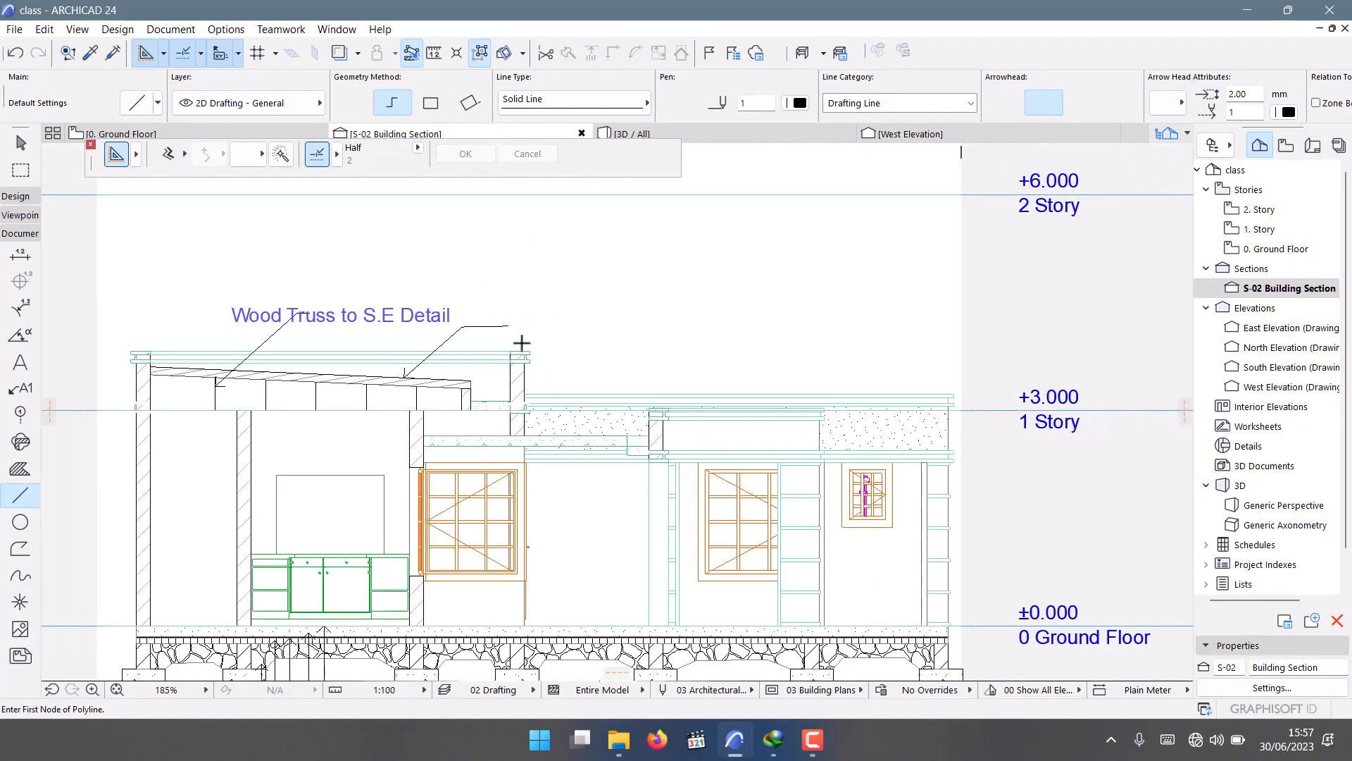
Copy the "Wood Truss to S.E Detail" note to the end of the roof surface leader's horizontal tail.
scroll(417, 388, "down", 4)
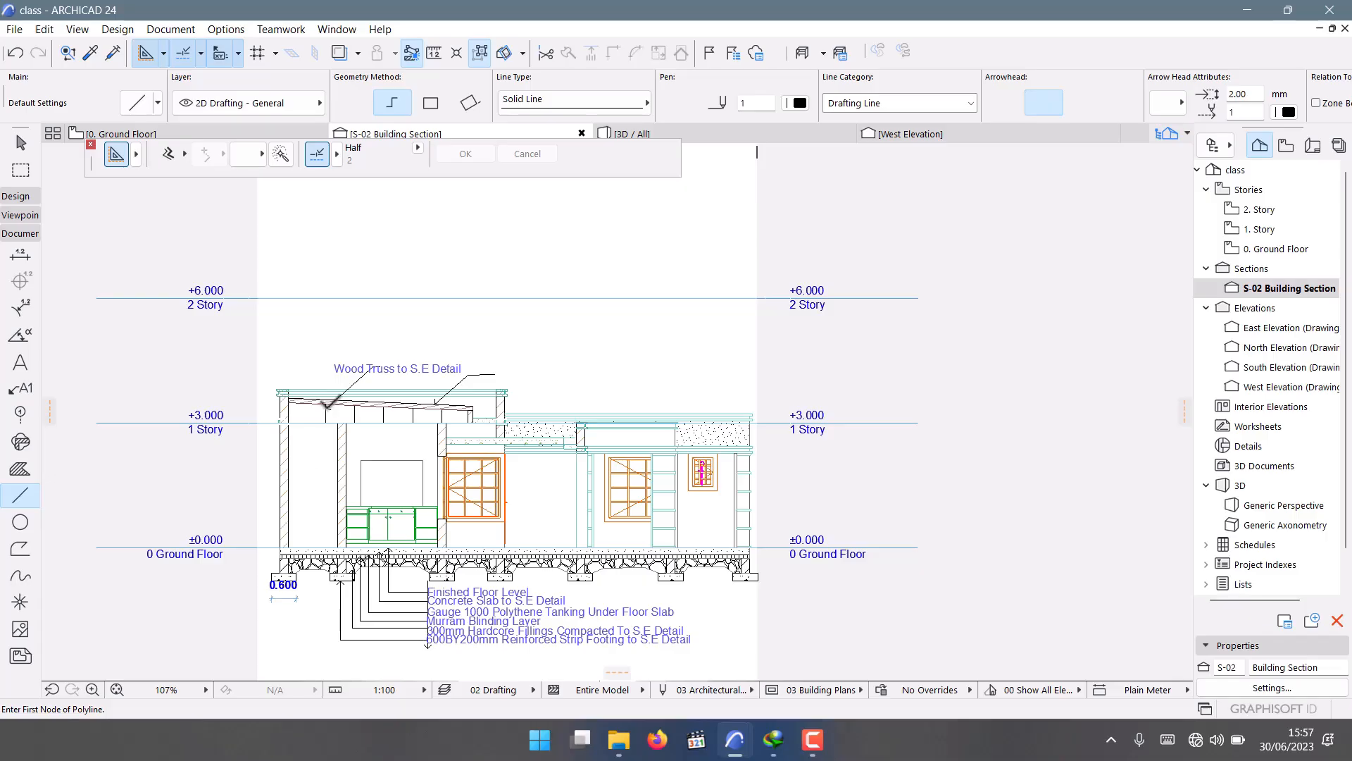
scroll(448, 357, "up", 5)
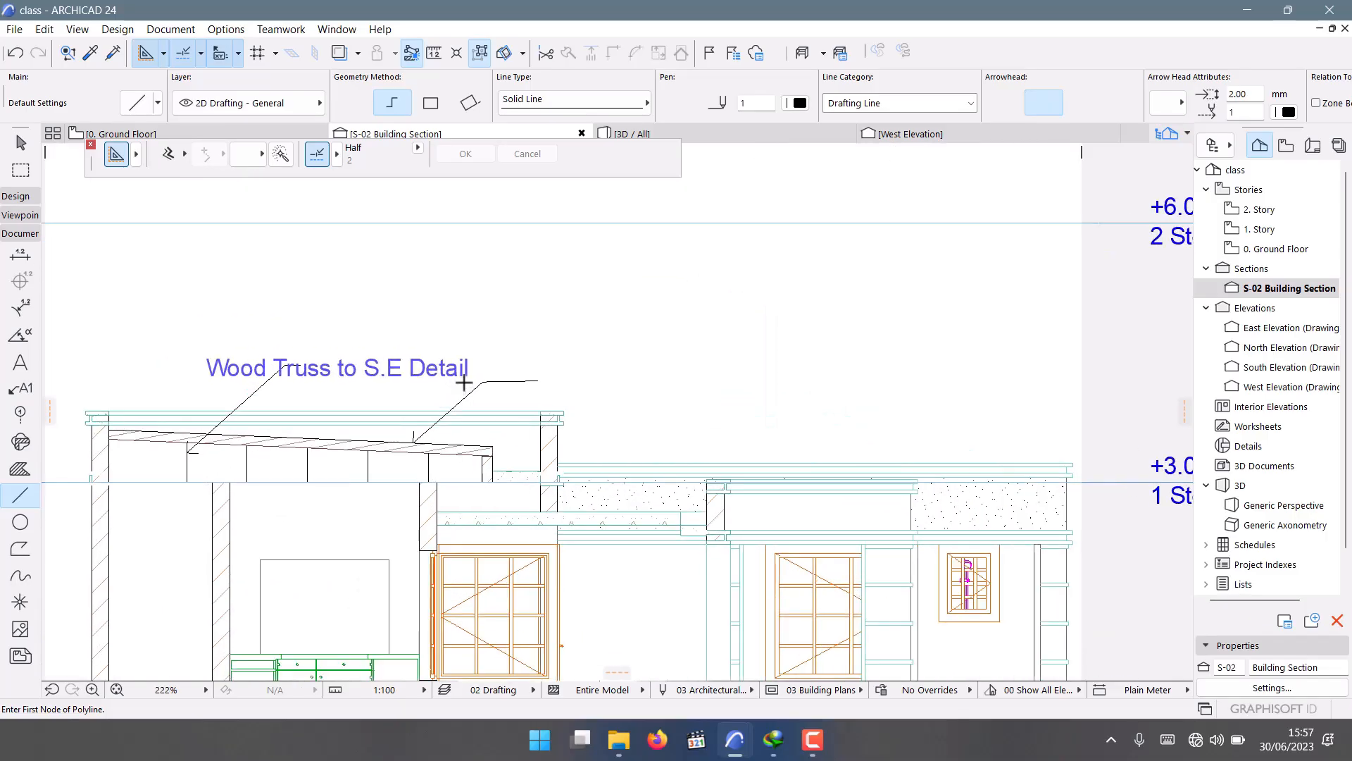
scroll(474, 277, "down", 10)
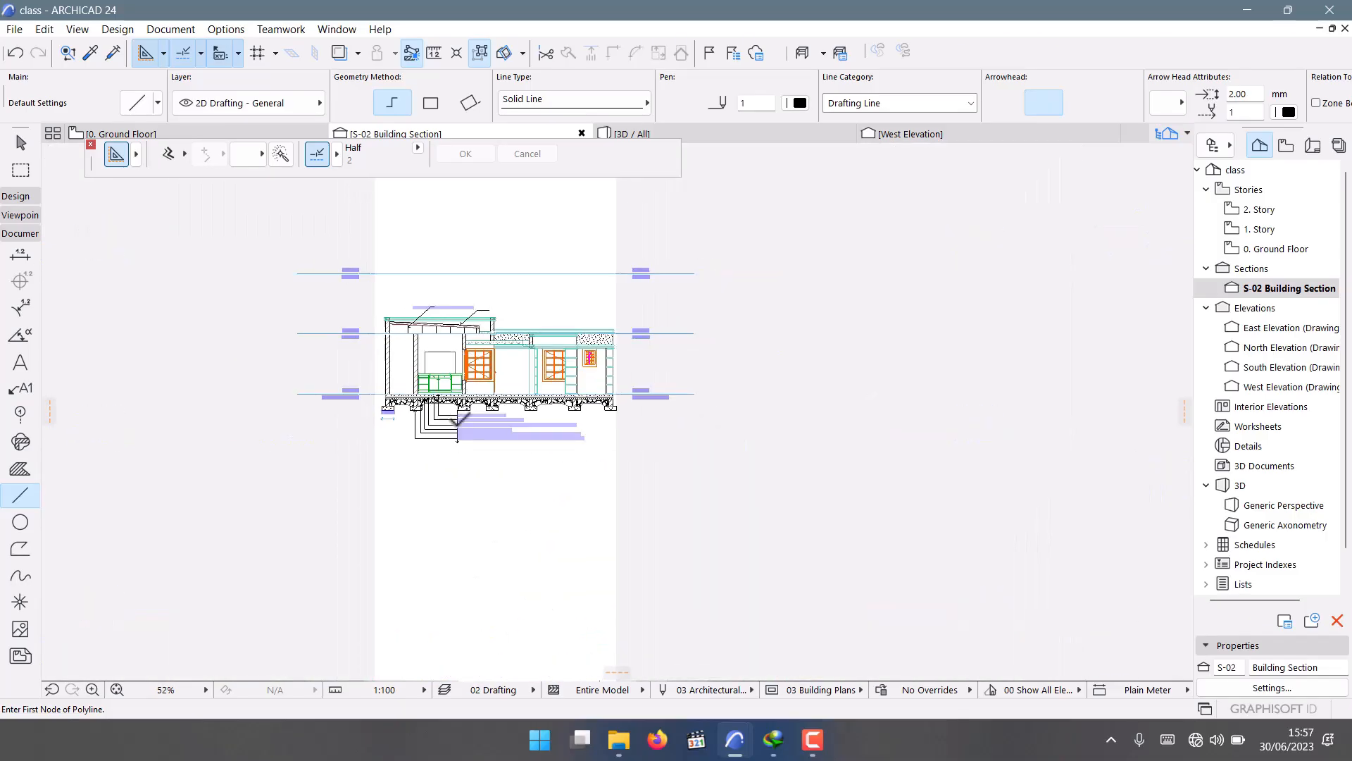
scroll(465, 388, "up", 4)
scroll(501, 486, "down", 4)
scroll(493, 330, "up", 8)
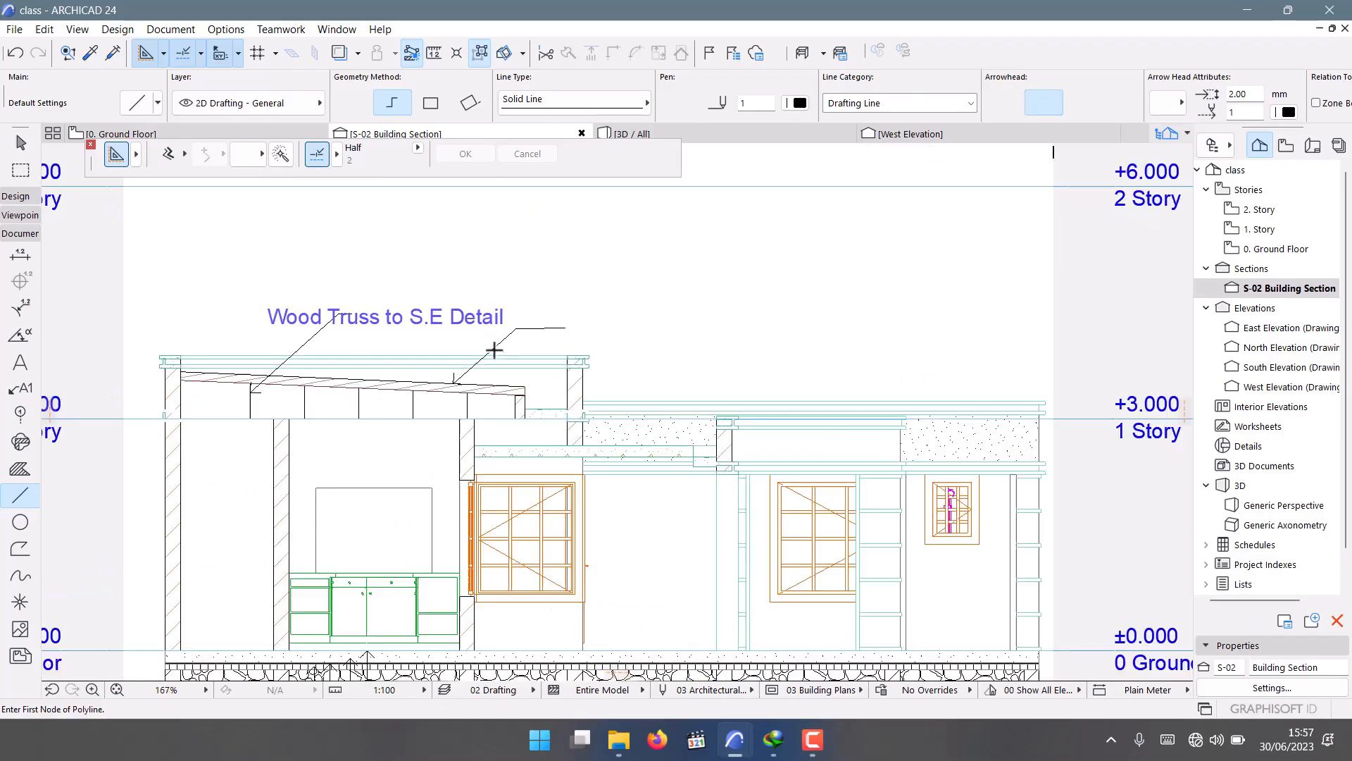
key("Escape")
left_click(351, 309)
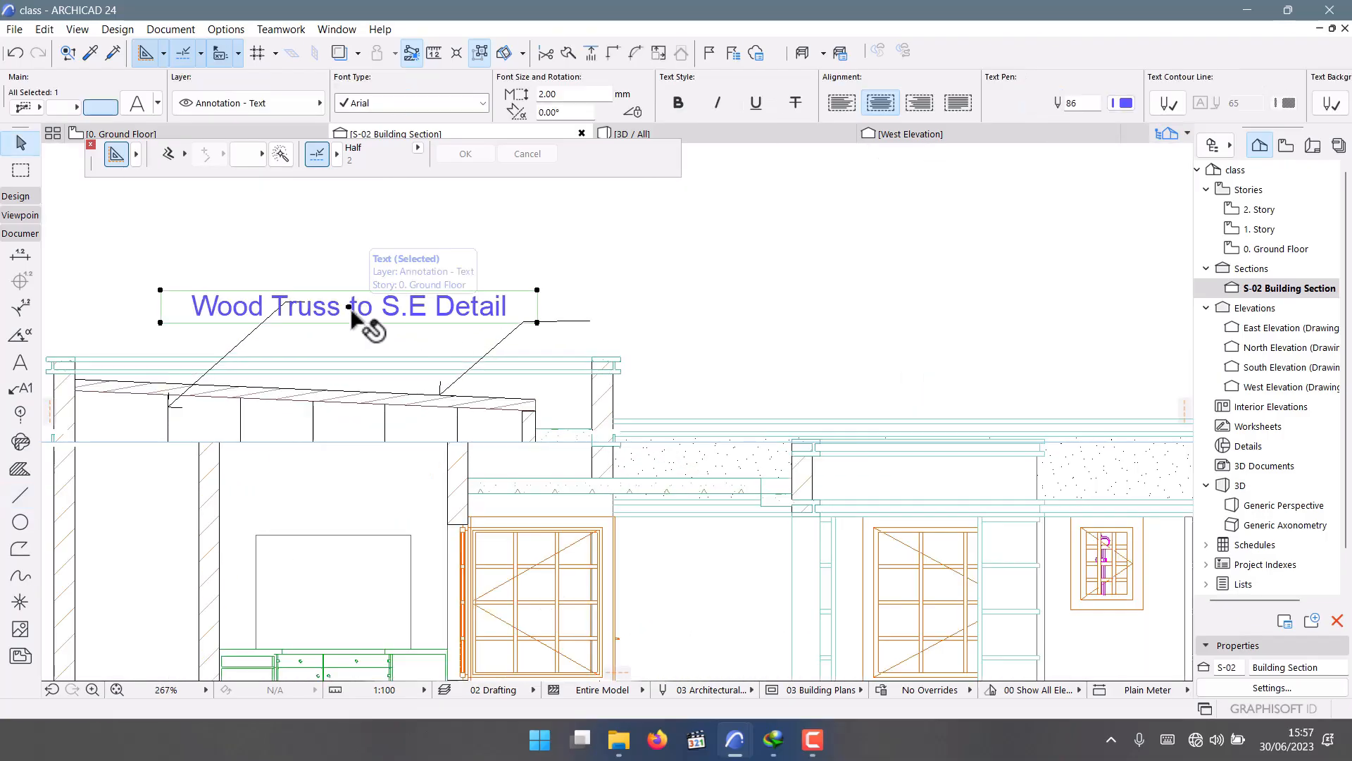
left_click(161, 322)
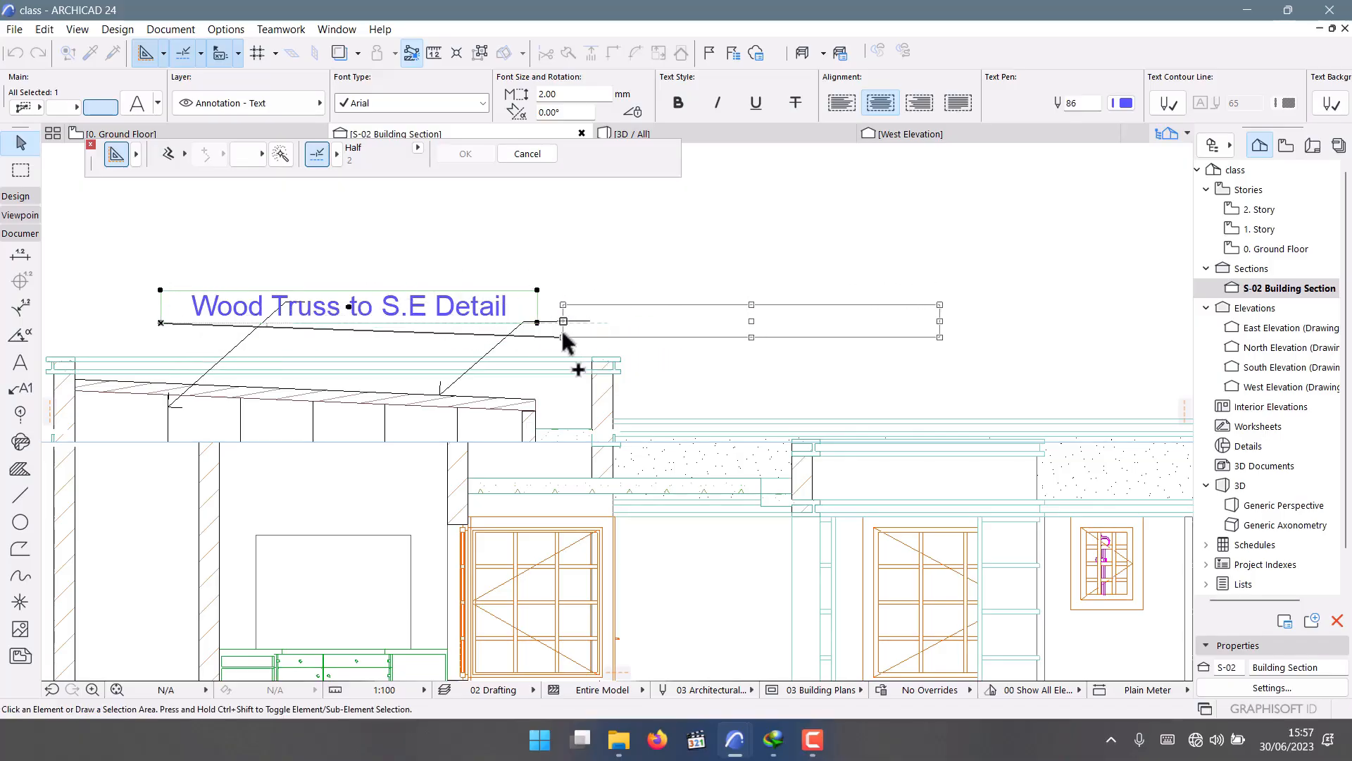
left_click(563, 336)
Change the copied note at the roof surface leader to read "Corrugated Galvanized Iron sheets as Roofing Material".
left_click(19, 364)
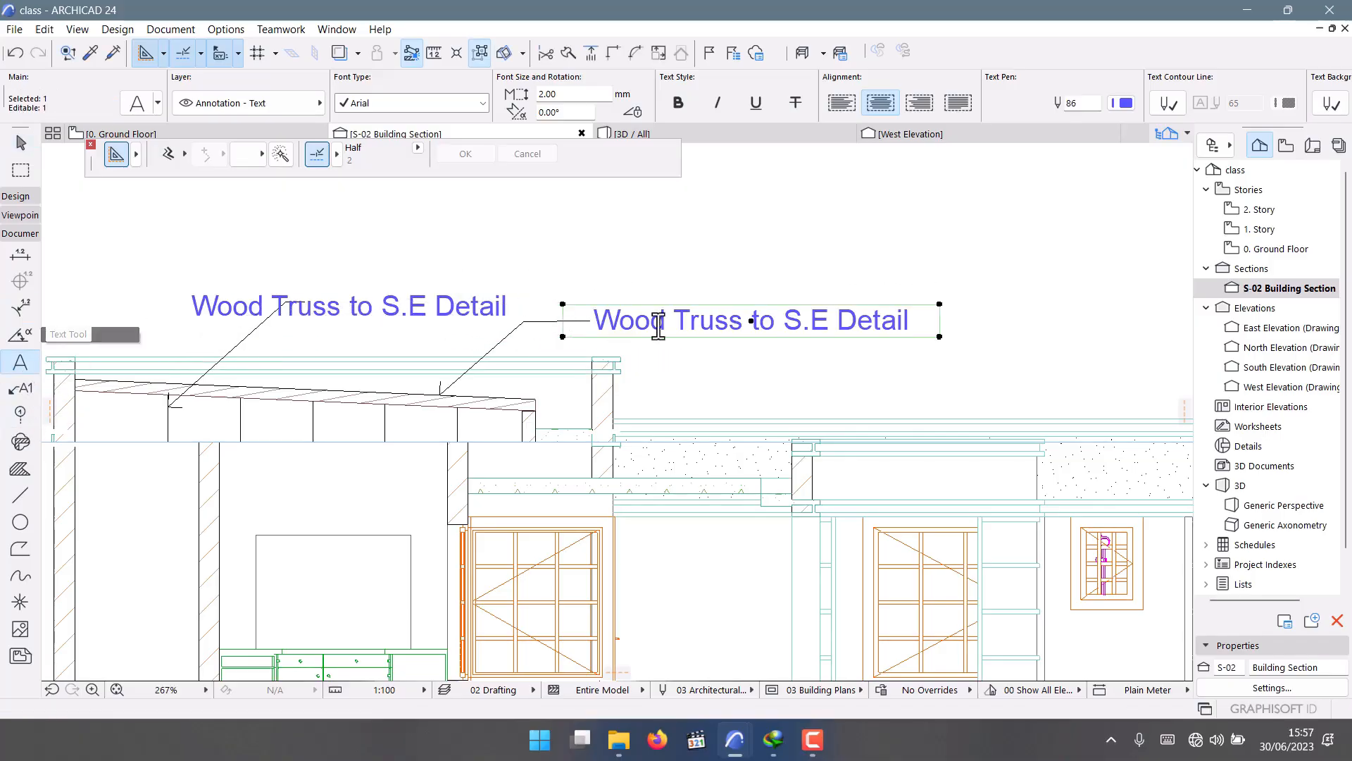
left_click(899, 321)
left_click_drag(930, 318, 604, 328)
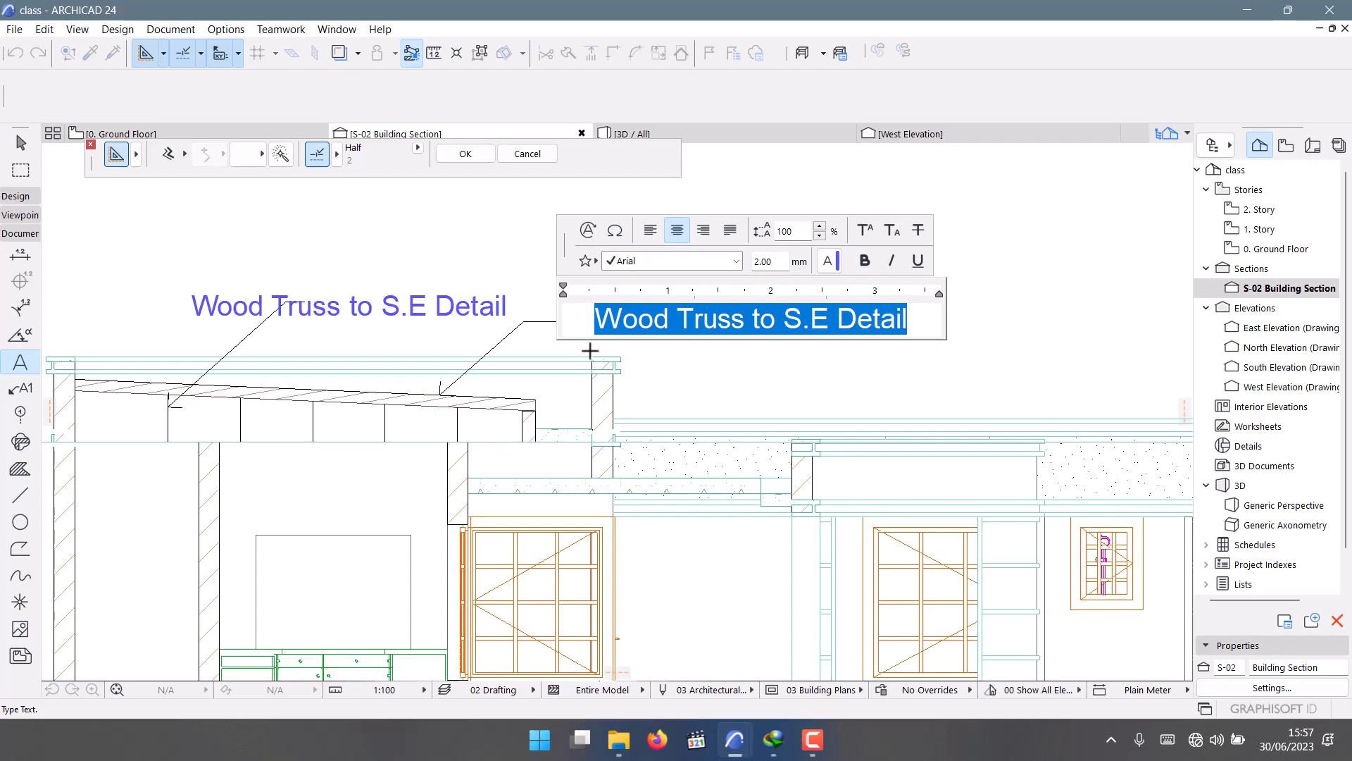
type("Corru")
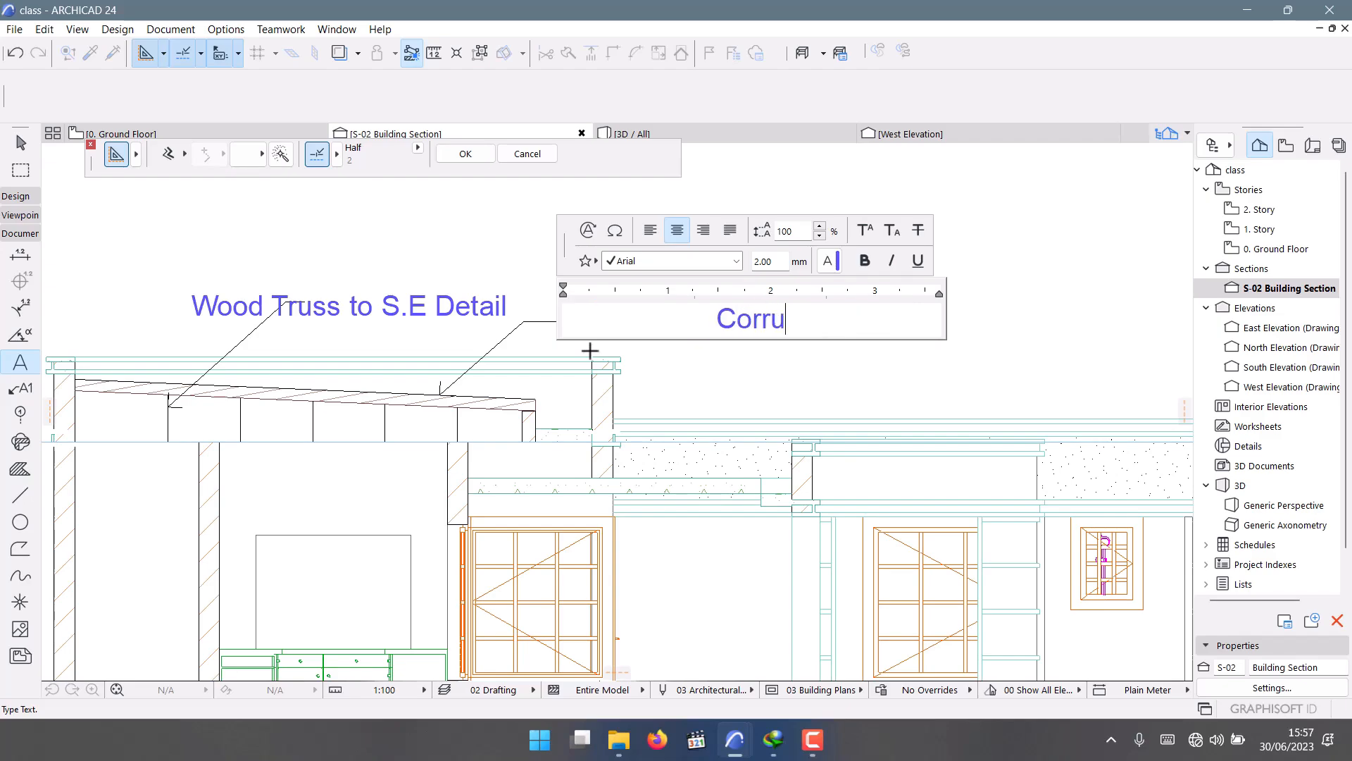
type("gated ")
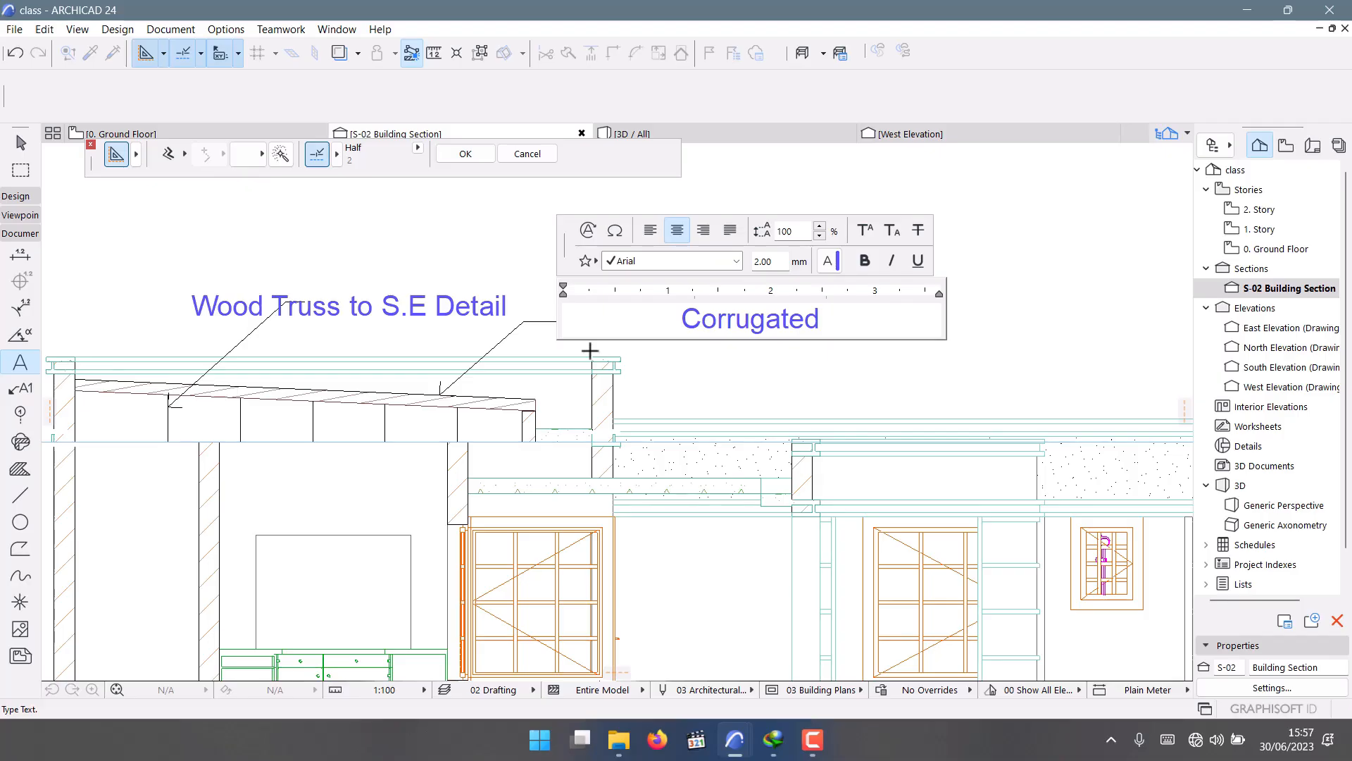
type("Galv")
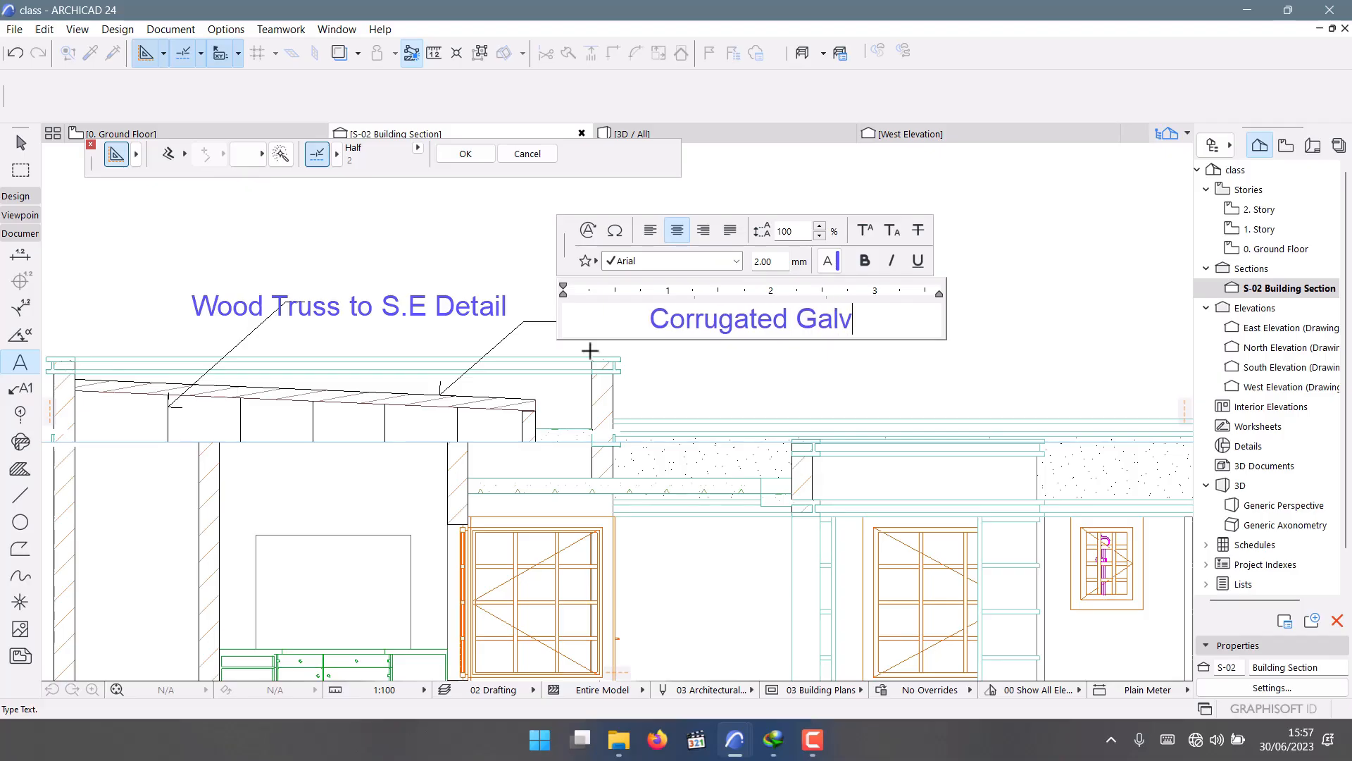
type("ani")
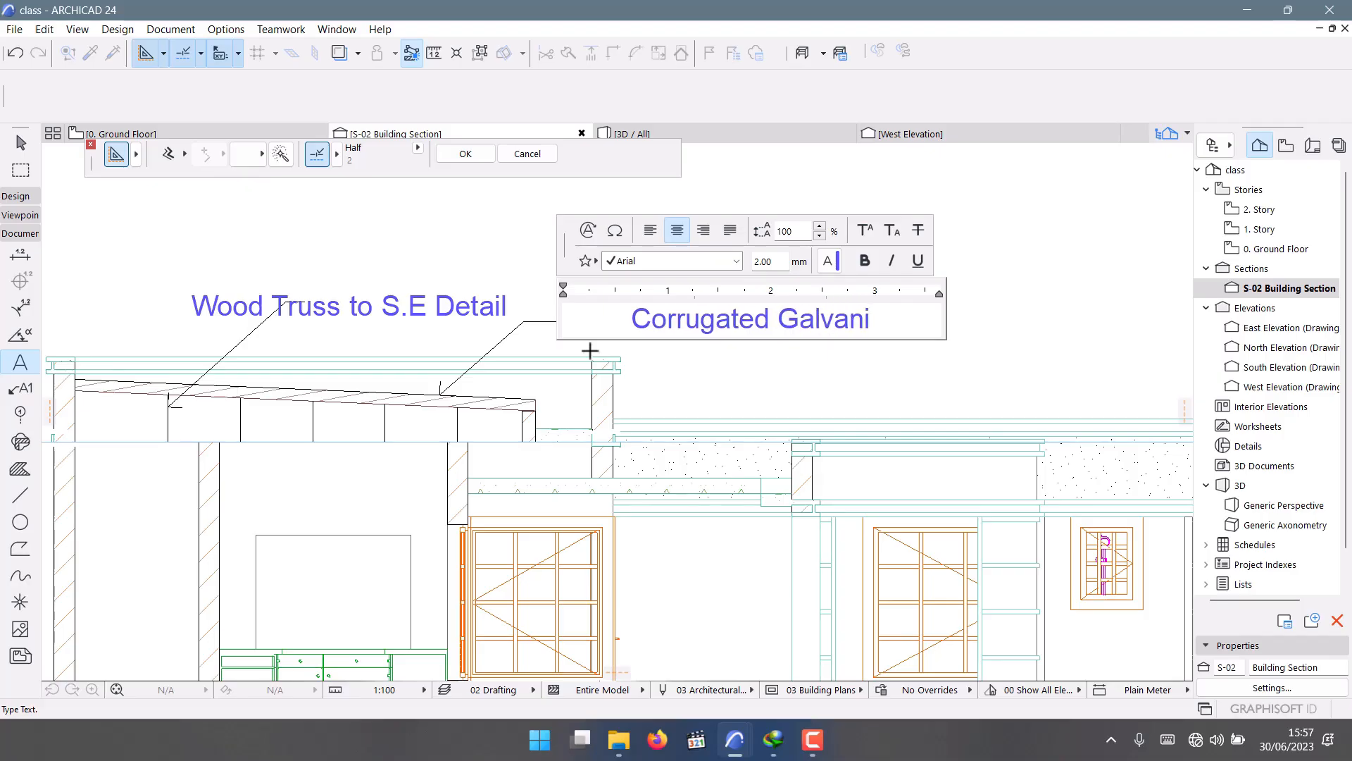
type("zed Iro")
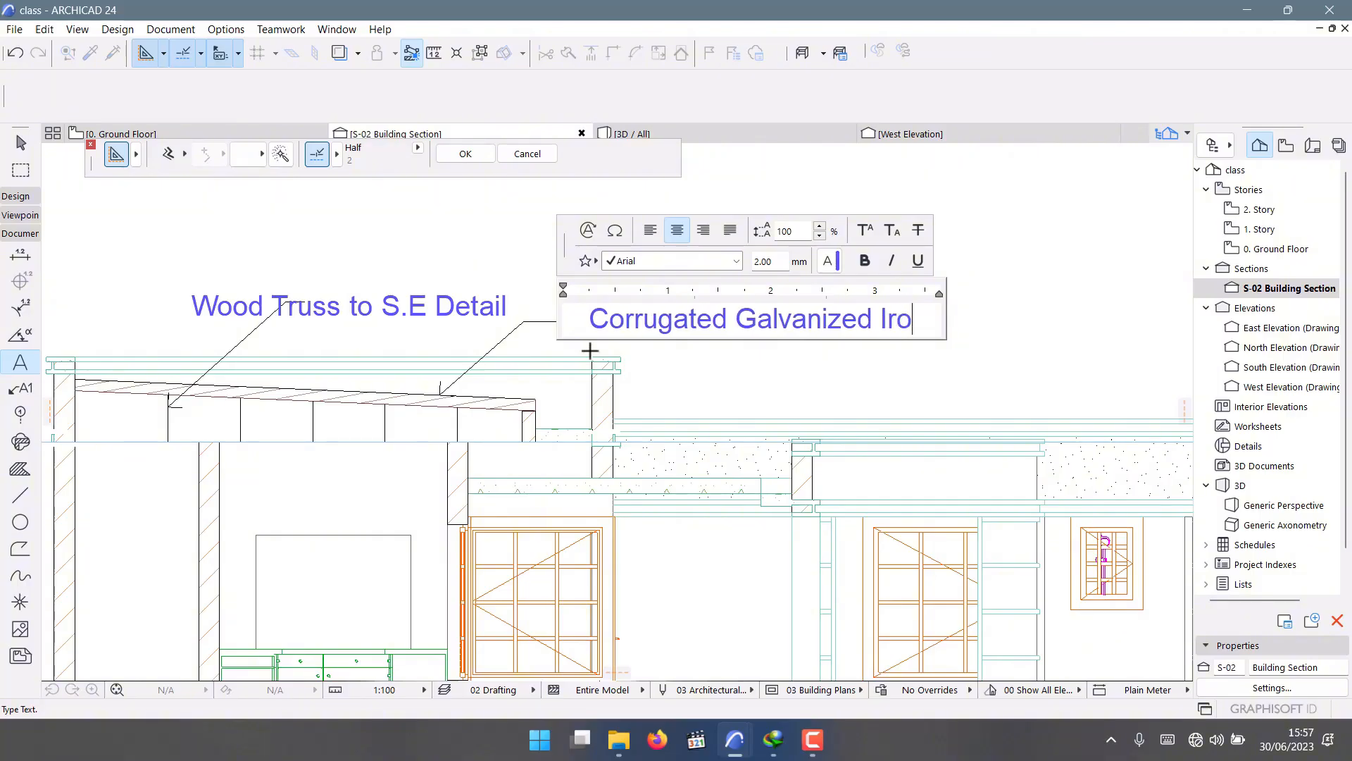
type("n sh")
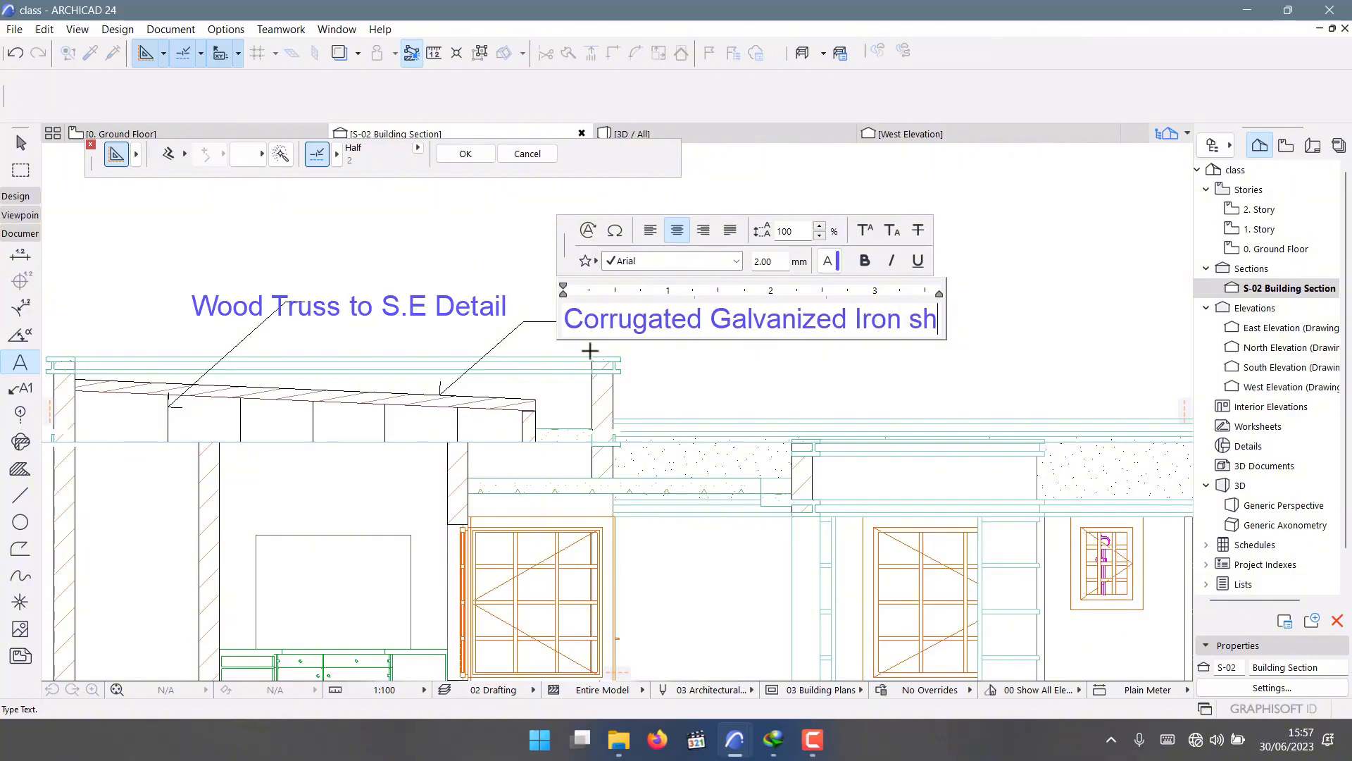
type("eets as ")
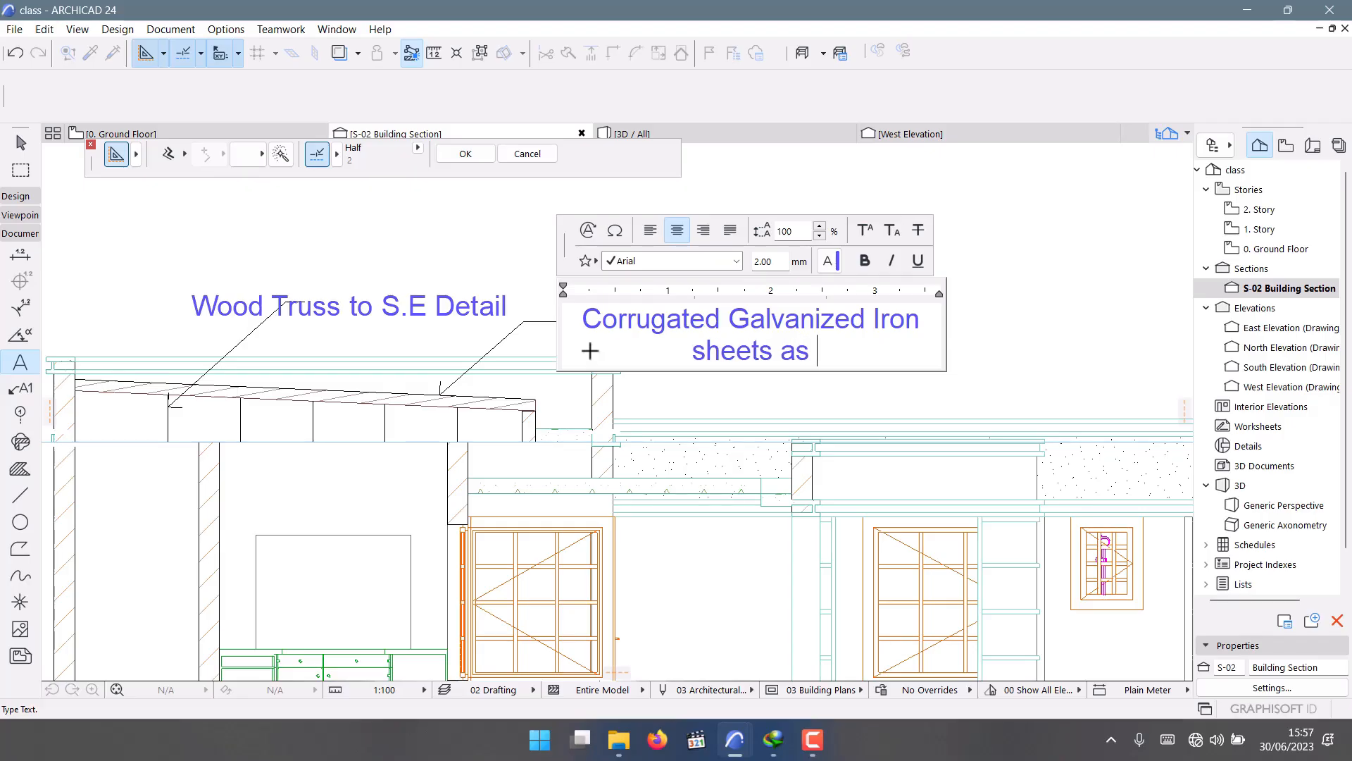
type("Roofi")
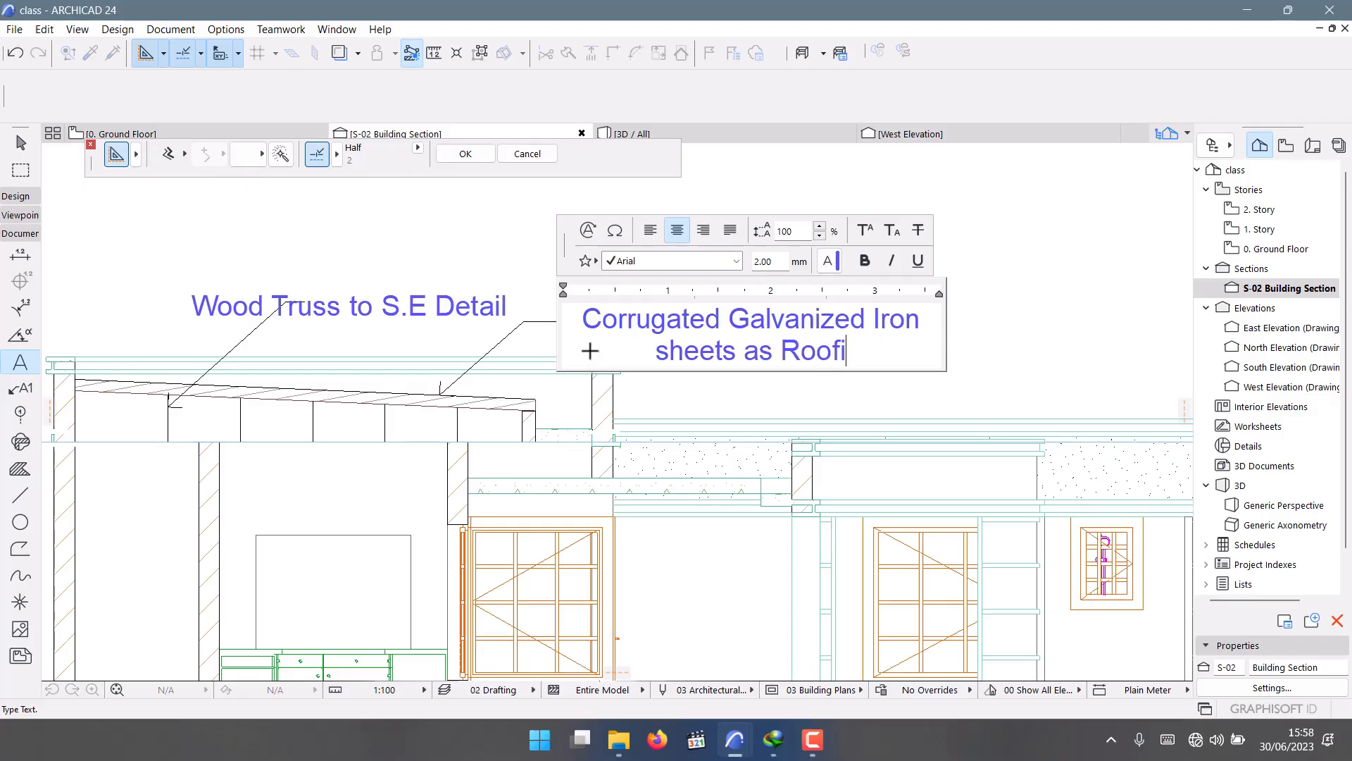
type("ng Material")
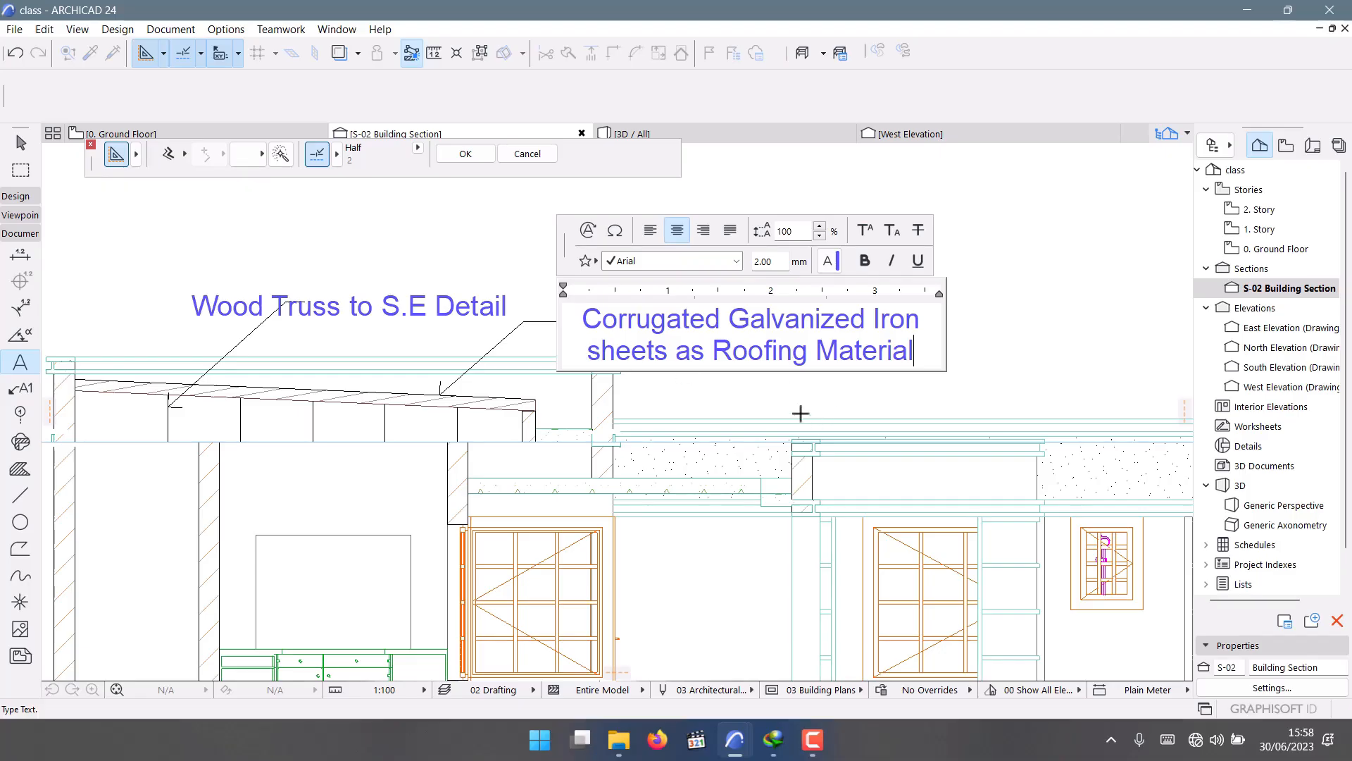
left_click(800, 413)
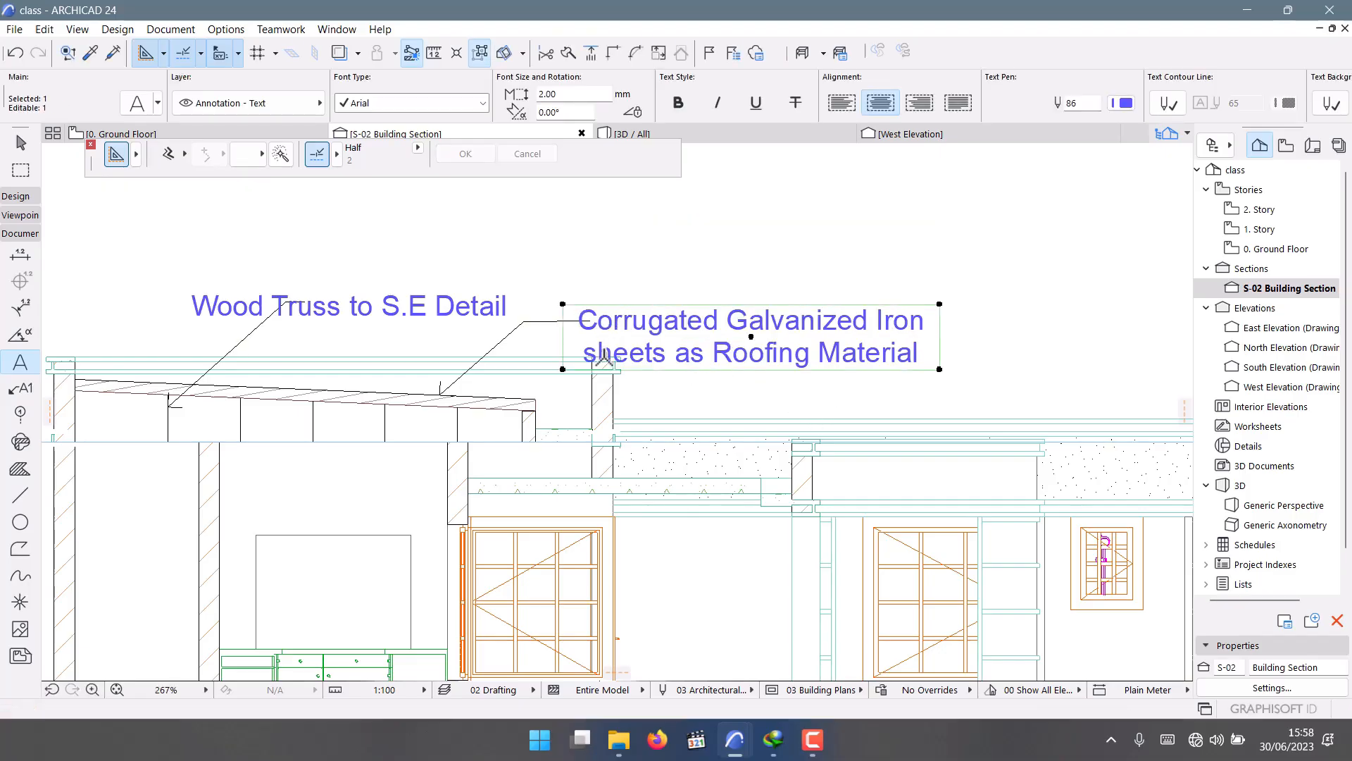
scroll(604, 357, "down", 4)
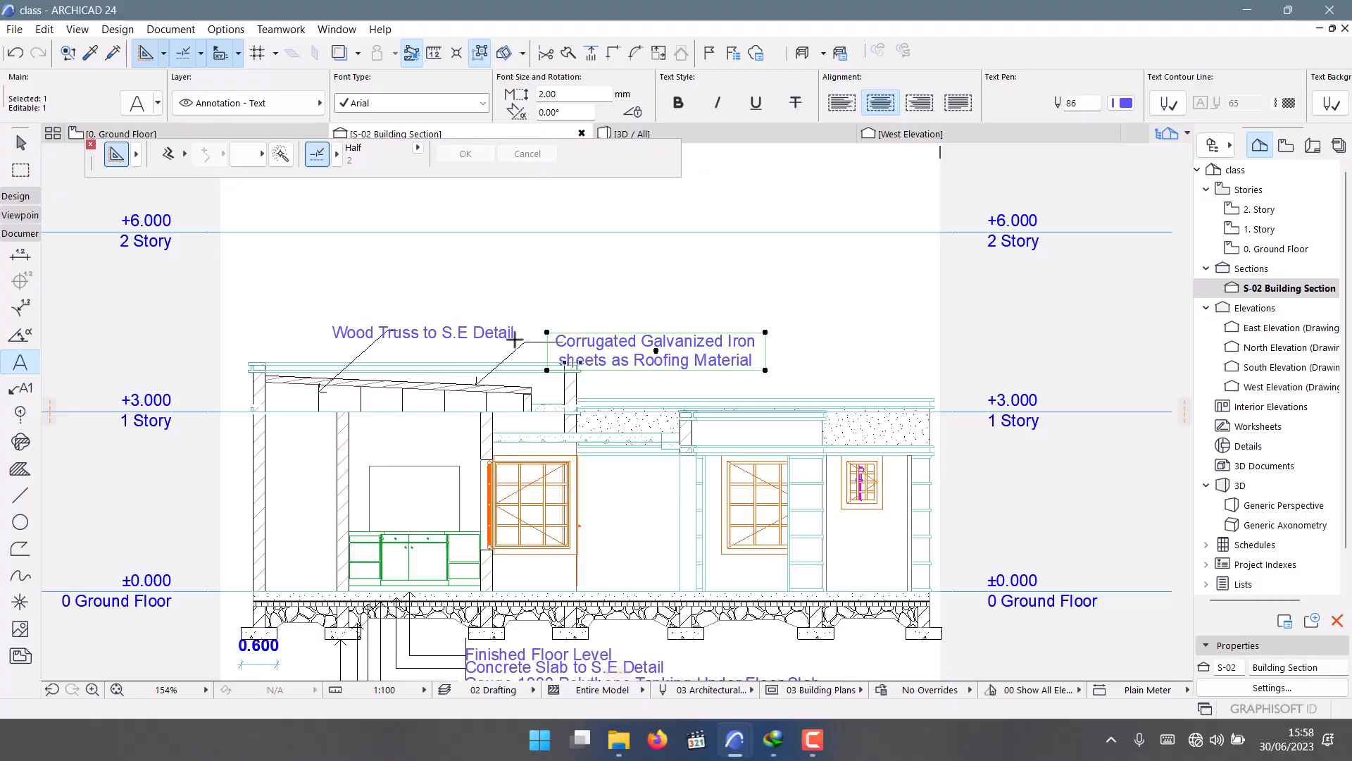
key("Escape")
Move the roof surface leader with its horizontal tail along the roof to its high end near the outer wall.
scroll(490, 411, "up", 4)
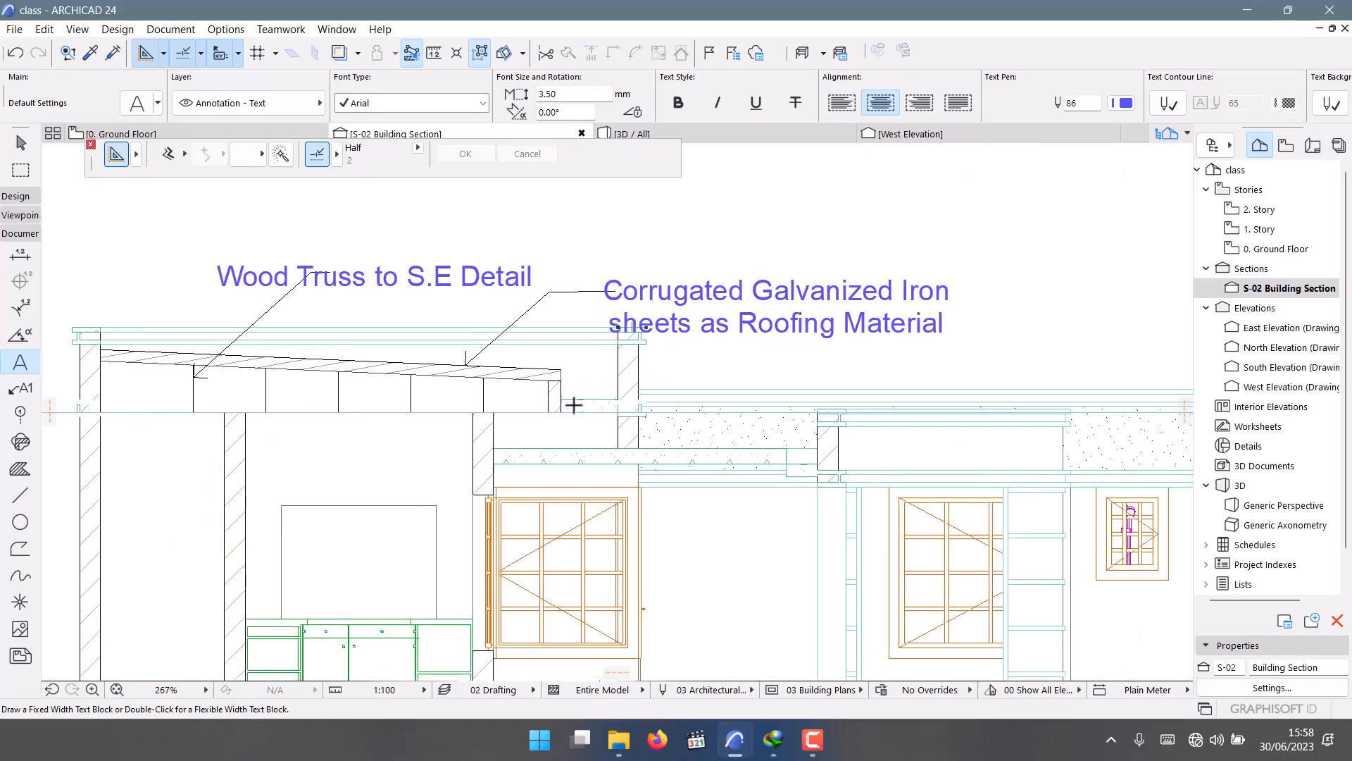
scroll(574, 405, "down", 4)
scroll(493, 373, "up", 2)
scroll(458, 359, "down", 2)
scroll(418, 350, "up", 3)
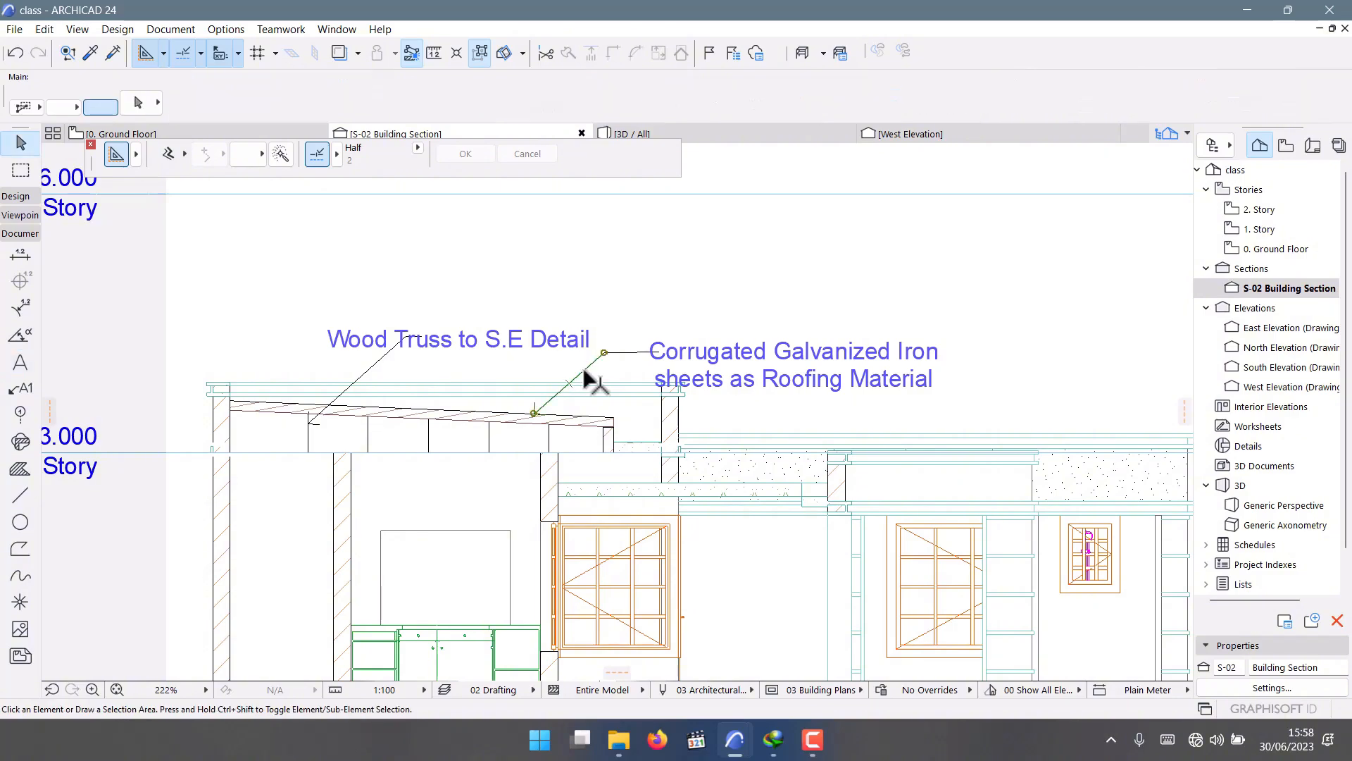
left_click(556, 394, "shift")
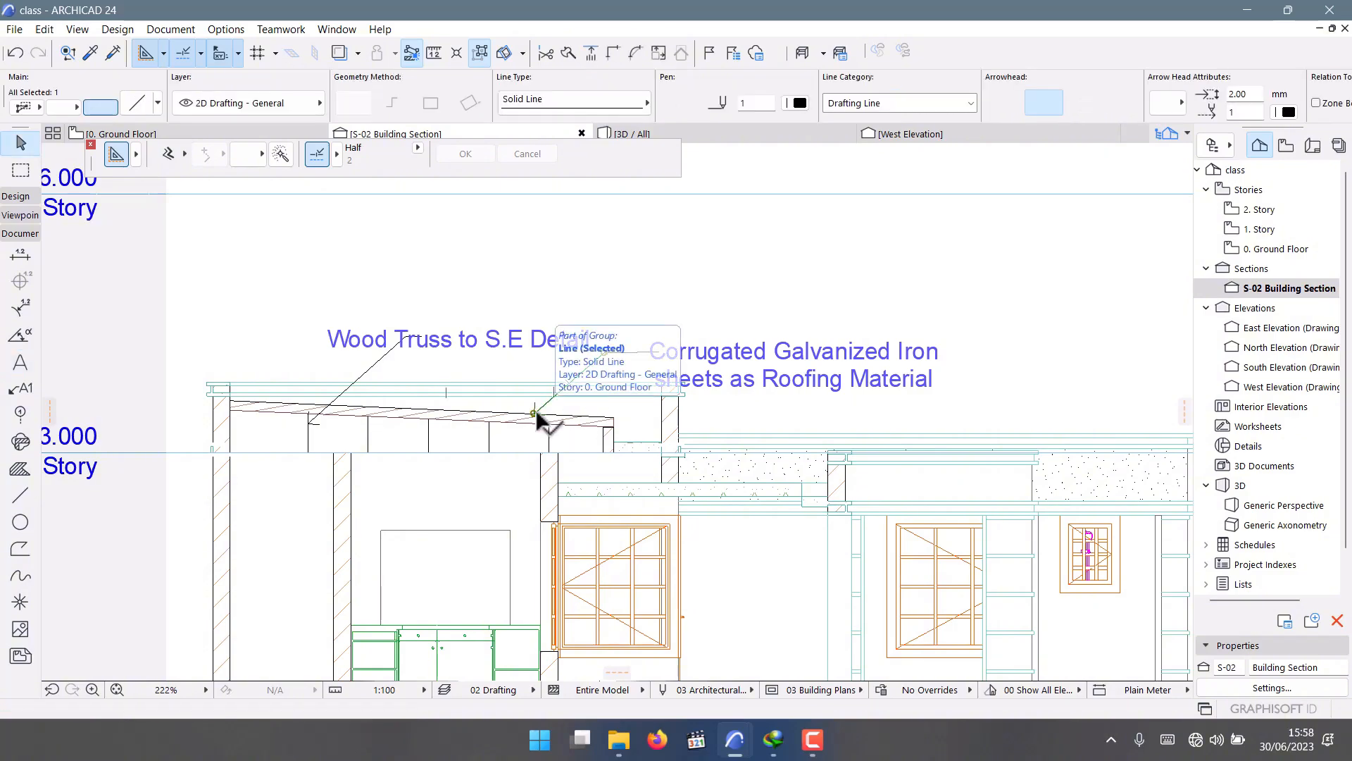
left_click(535, 412)
left_click(535, 412)
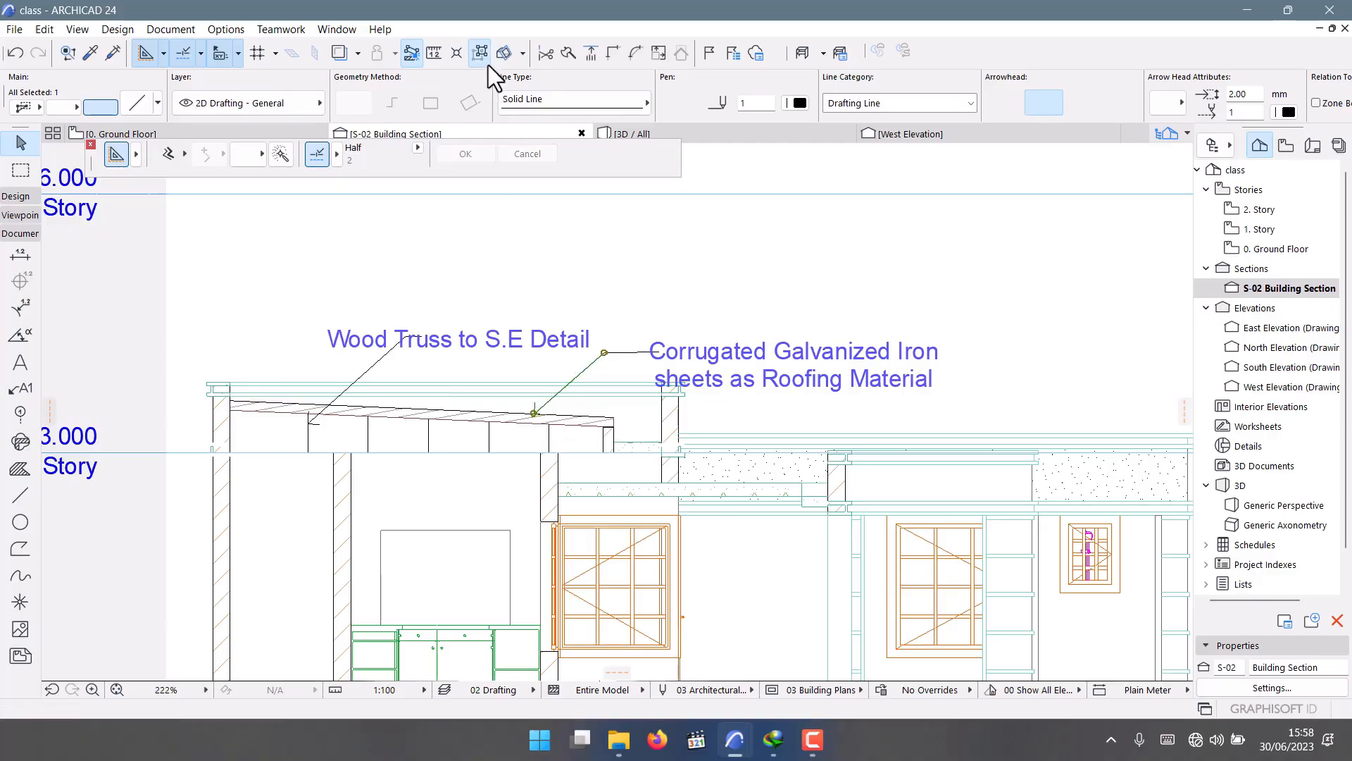
left_click(535, 414)
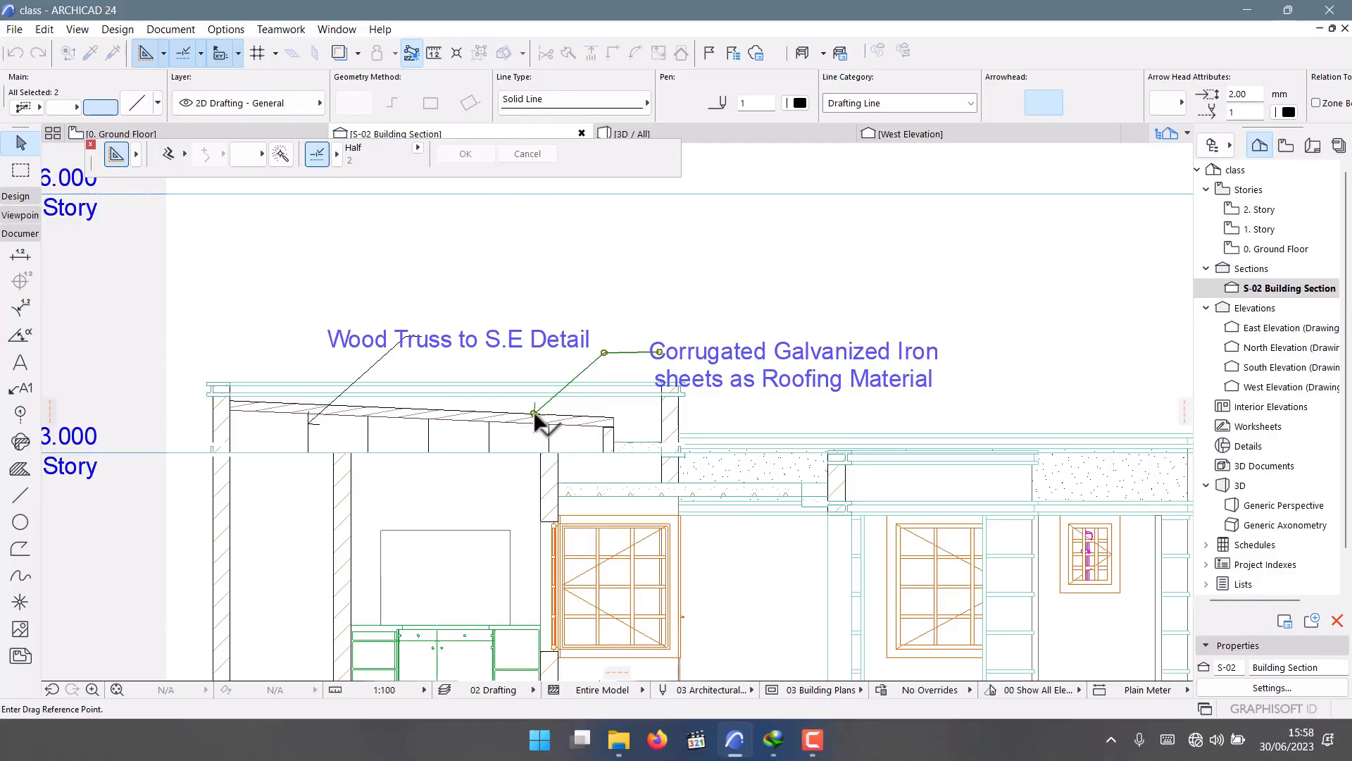
left_click(256, 401)
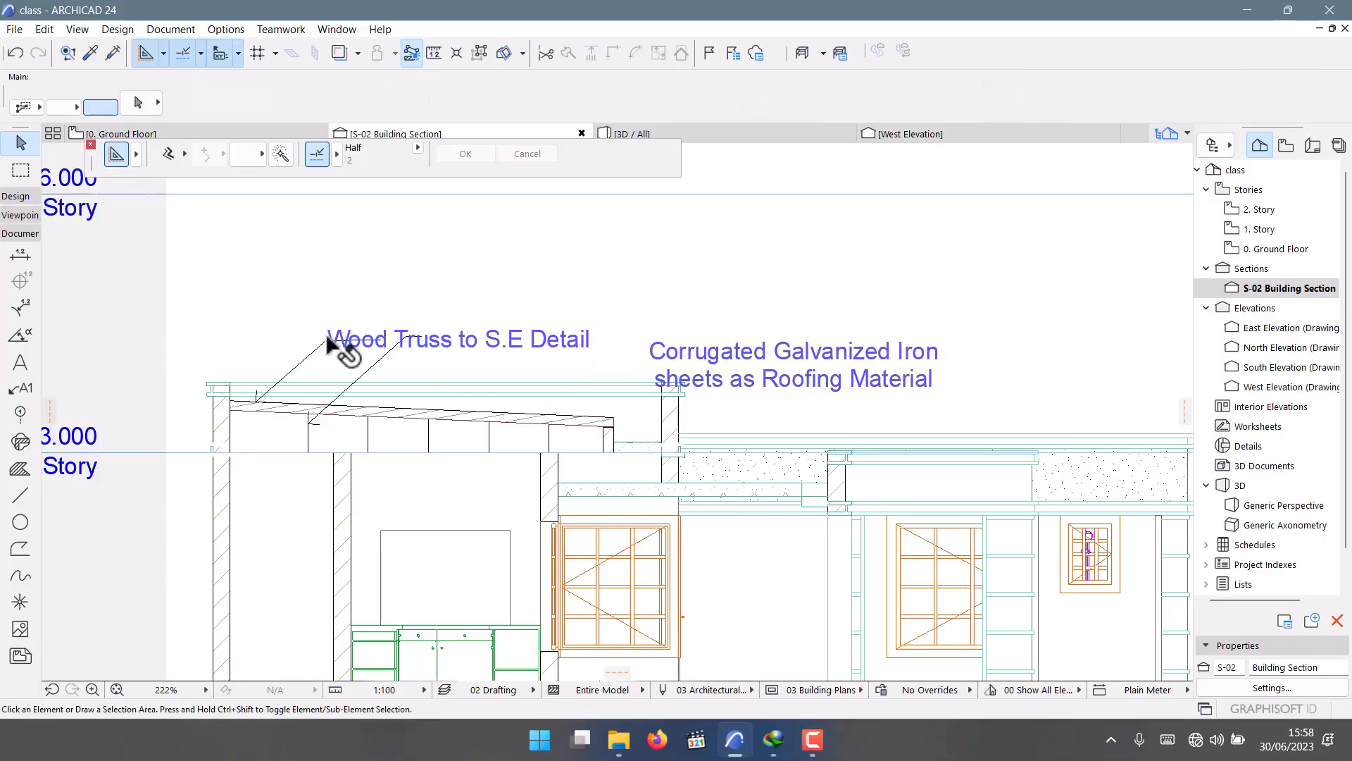
Replace the moved leader's diagonal with a longer one rising at about 45° from the roof's high end, ending in a short horizontal tail.
key("Escape")
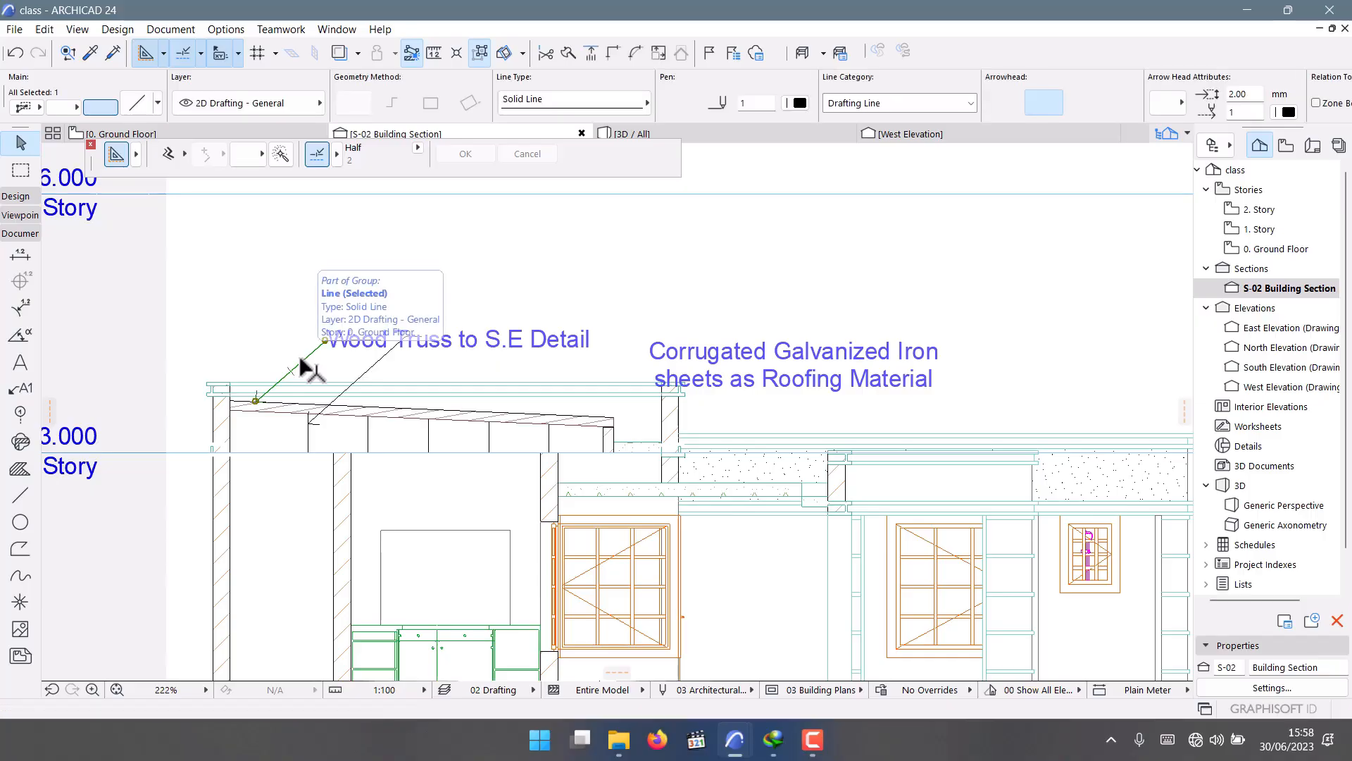
left_click(20, 495)
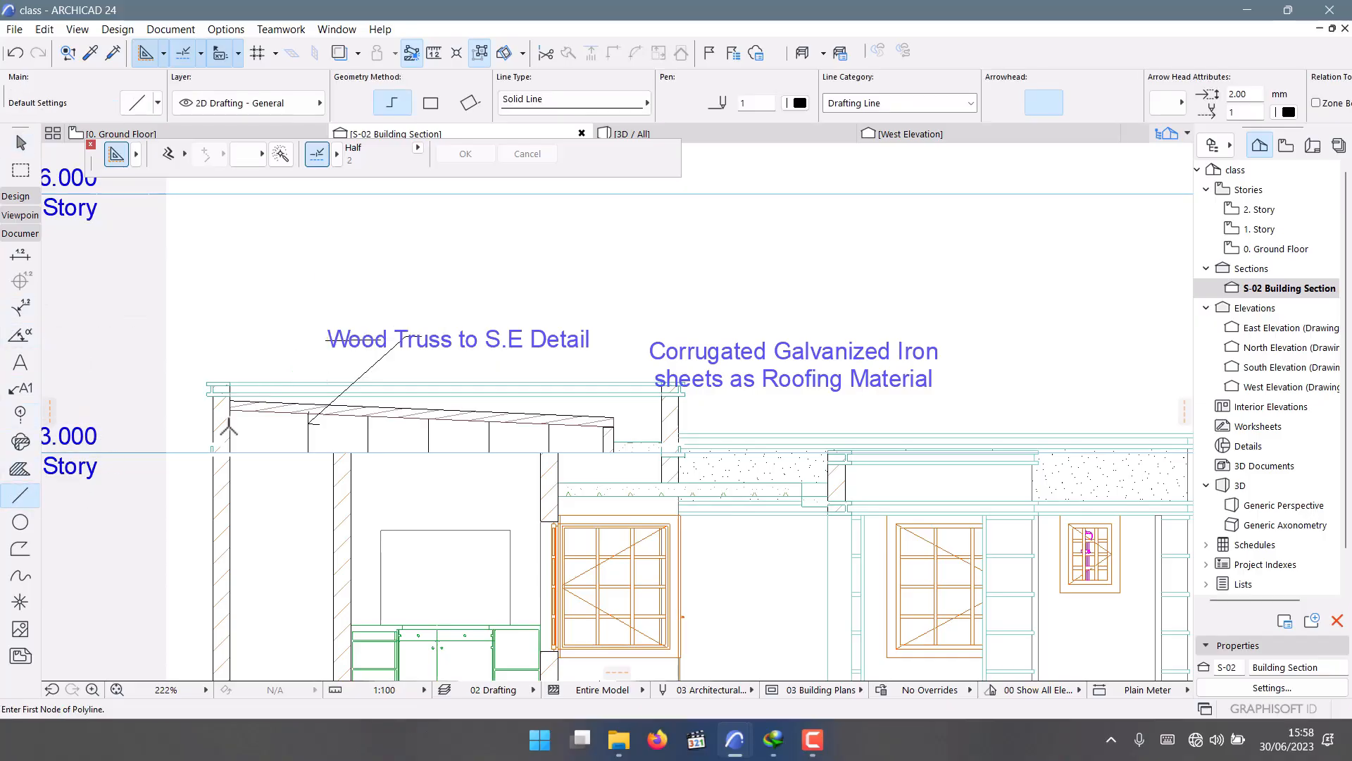
scroll(265, 402, "up", 1)
left_click(267, 401)
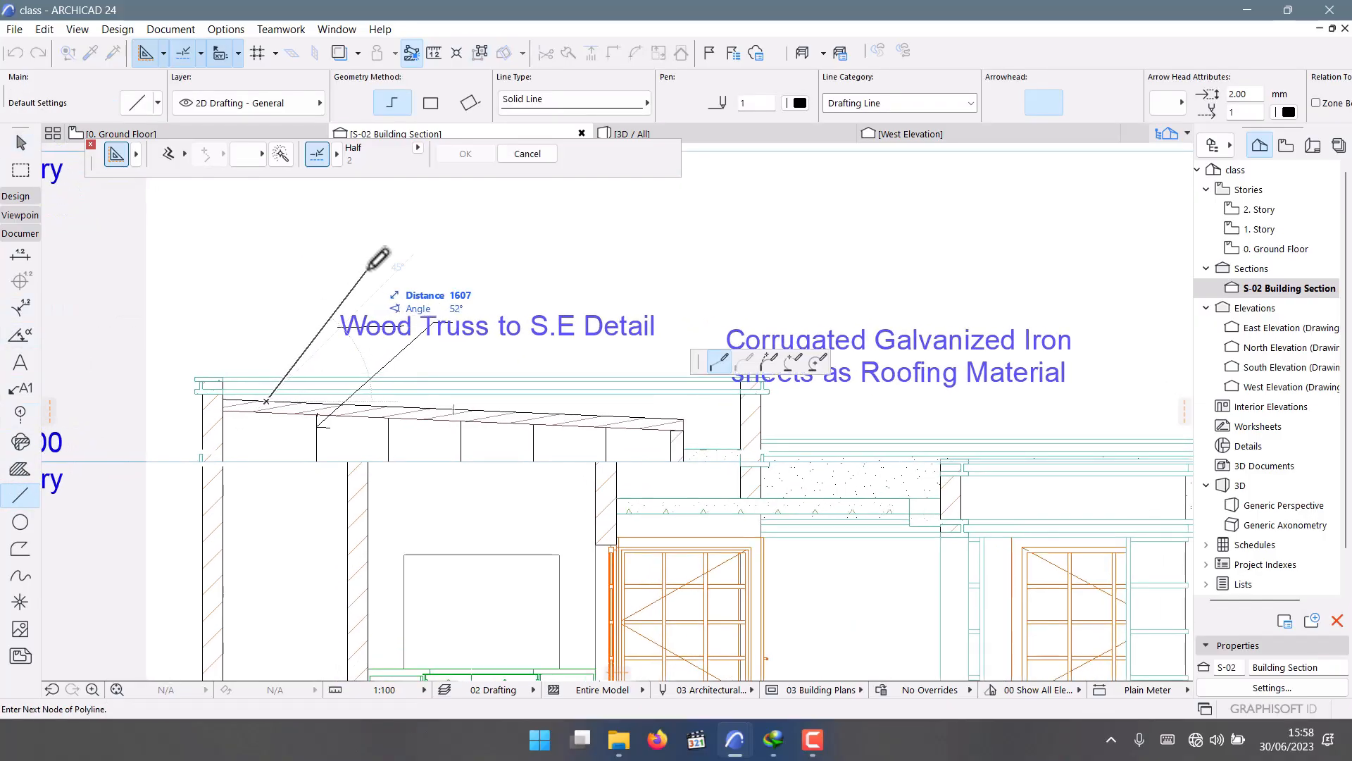
left_click(412, 255)
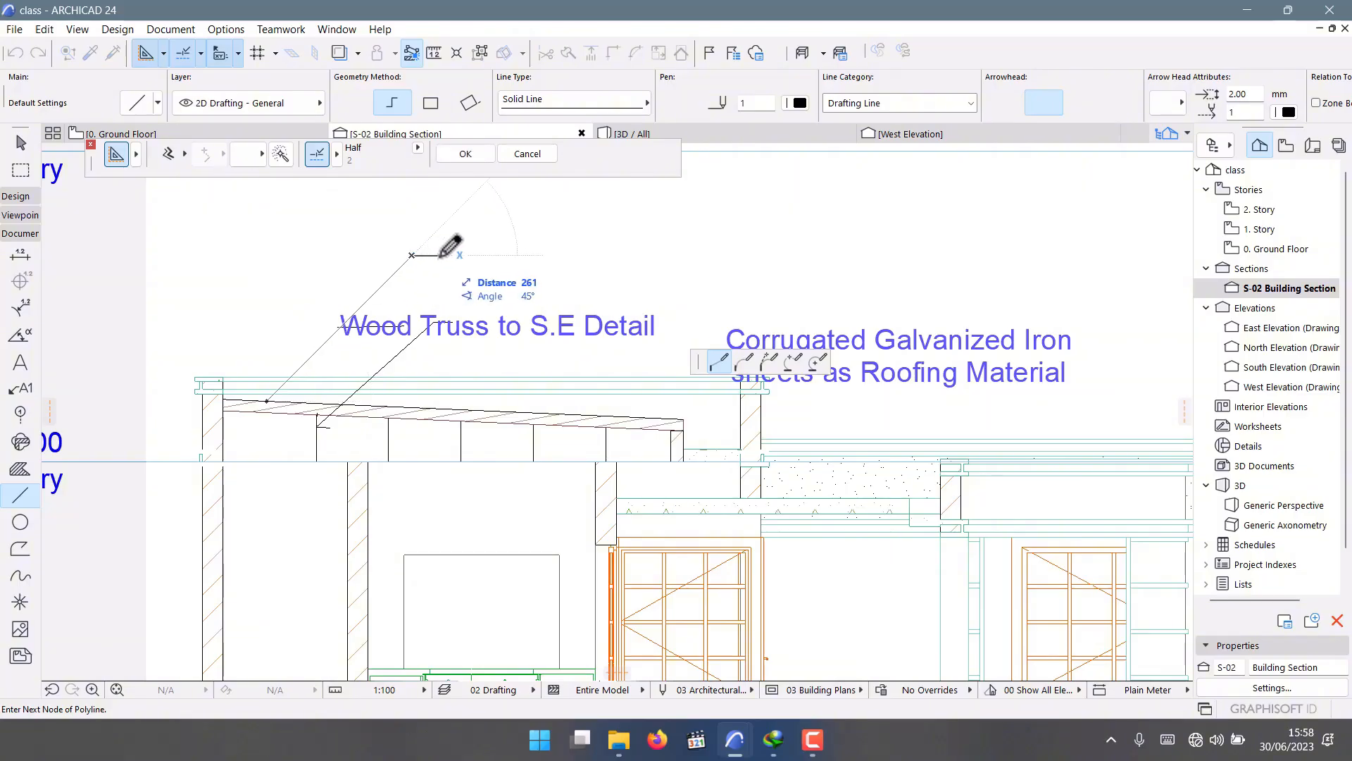
double_click(449, 255)
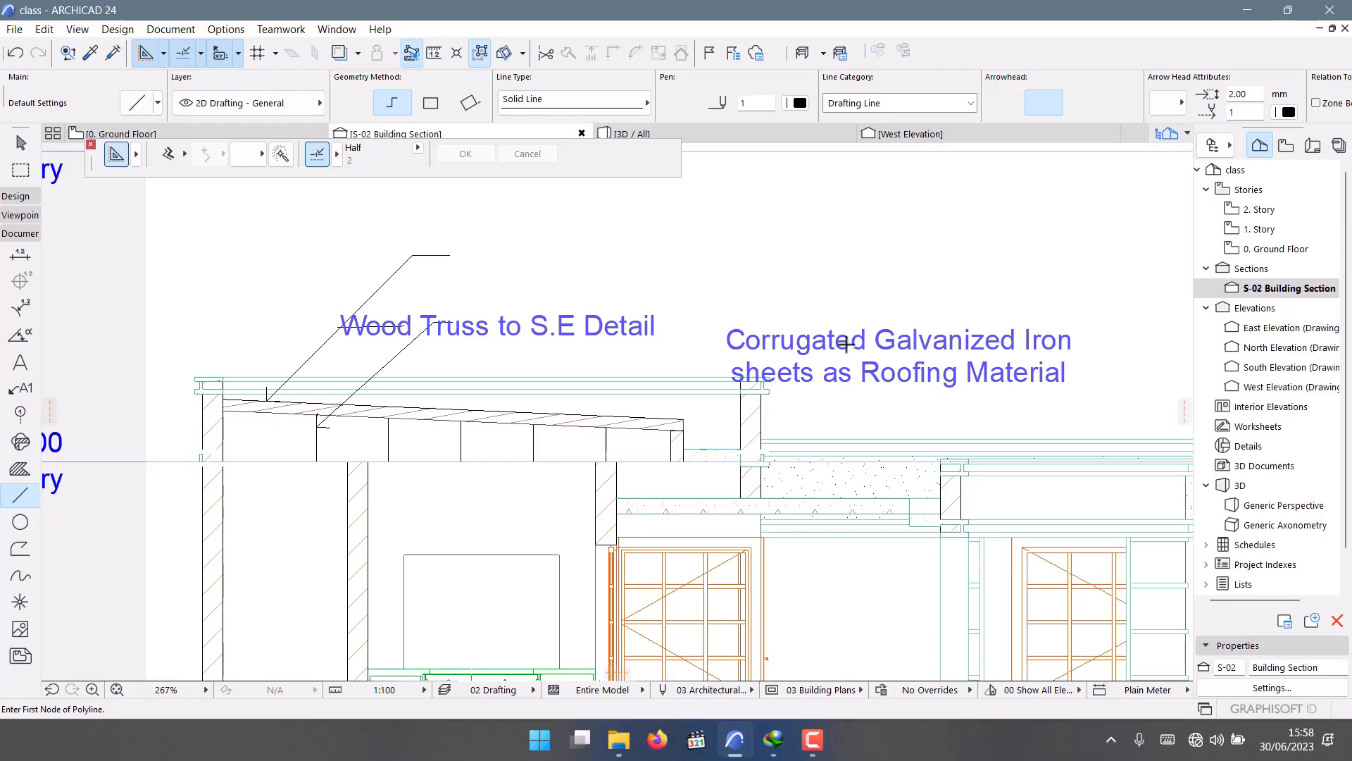
Move the "Corrugated Galvanized Iron sheets as Roofing Material" note to the end of the new leader's tail.
key("Escape")
left_click(799, 353)
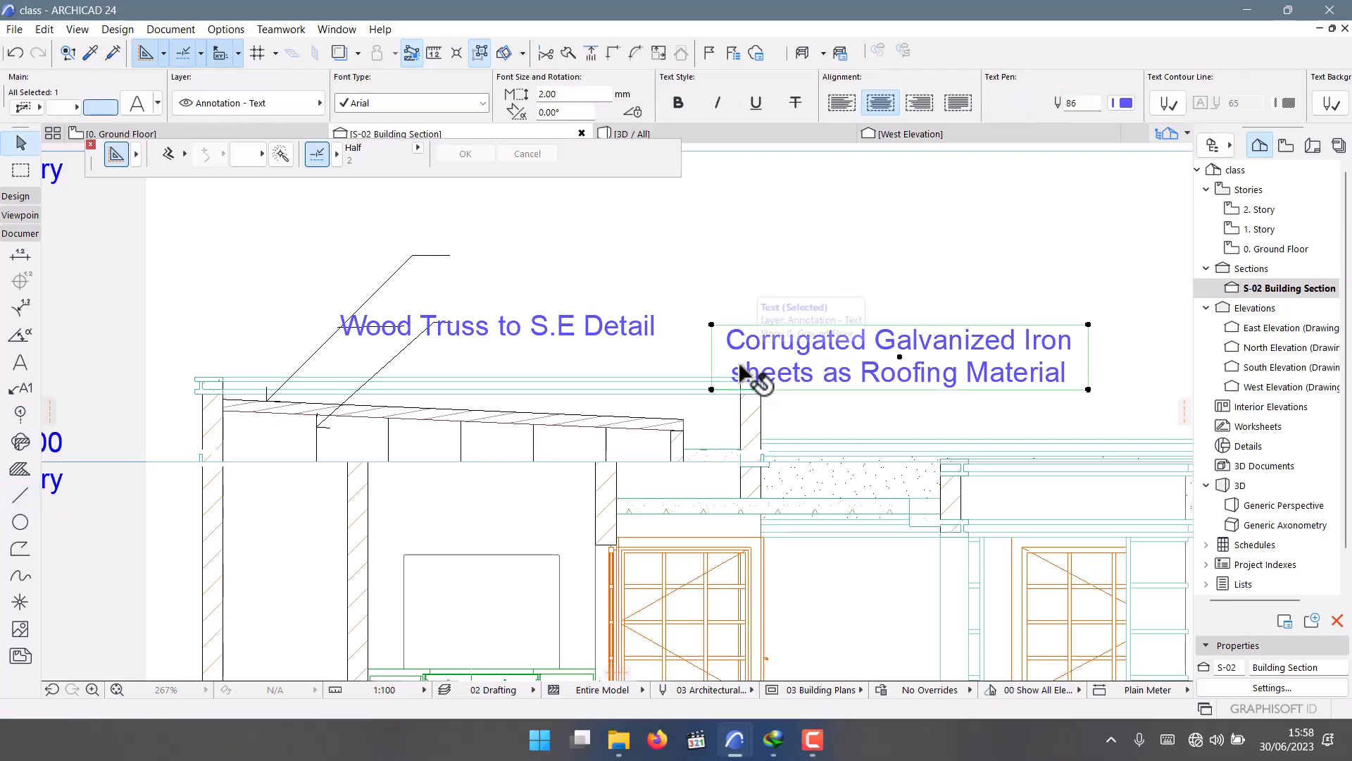
key("ctrl+d")
left_click(711, 390)
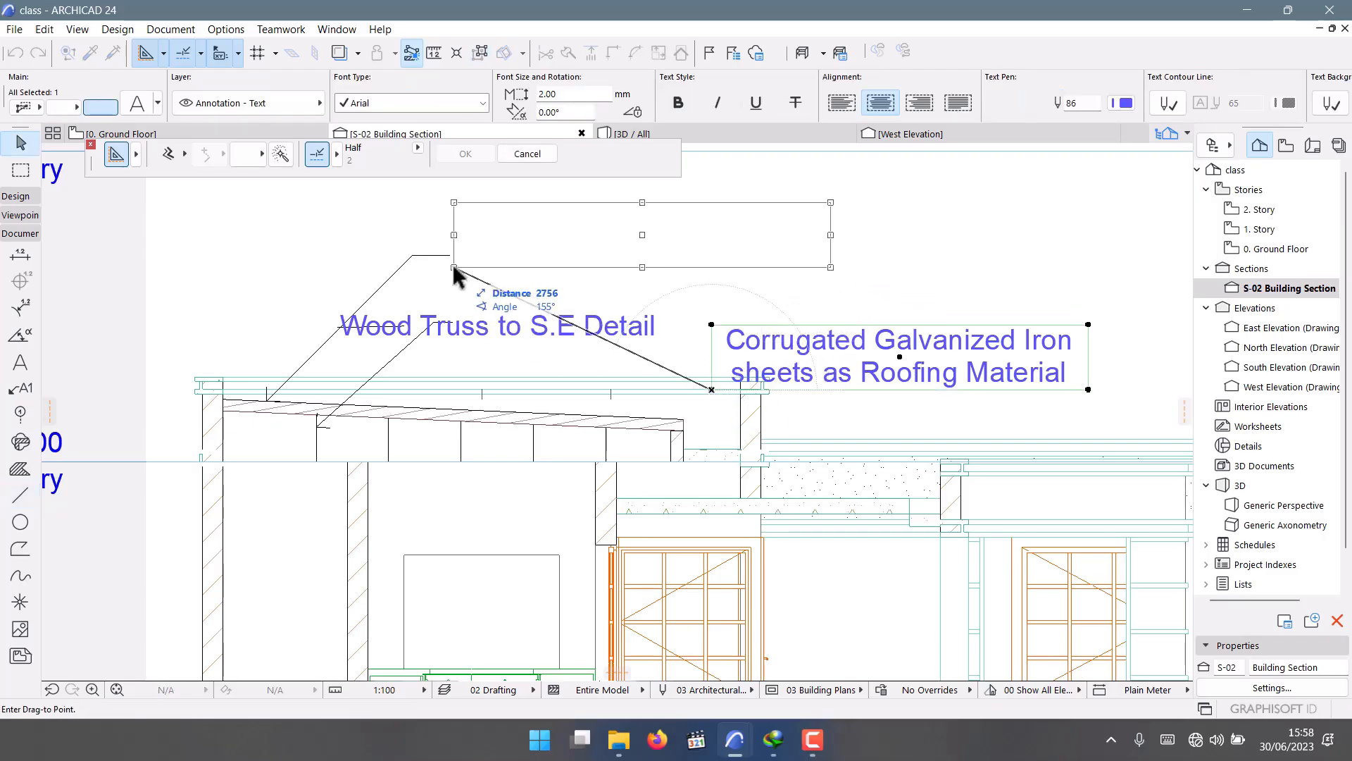
left_click(450, 287)
Delete the leftover horizontal line crossing the "Wood Truss to S.E Detail" note and move that note to its own leader's end.
left_click(362, 329)
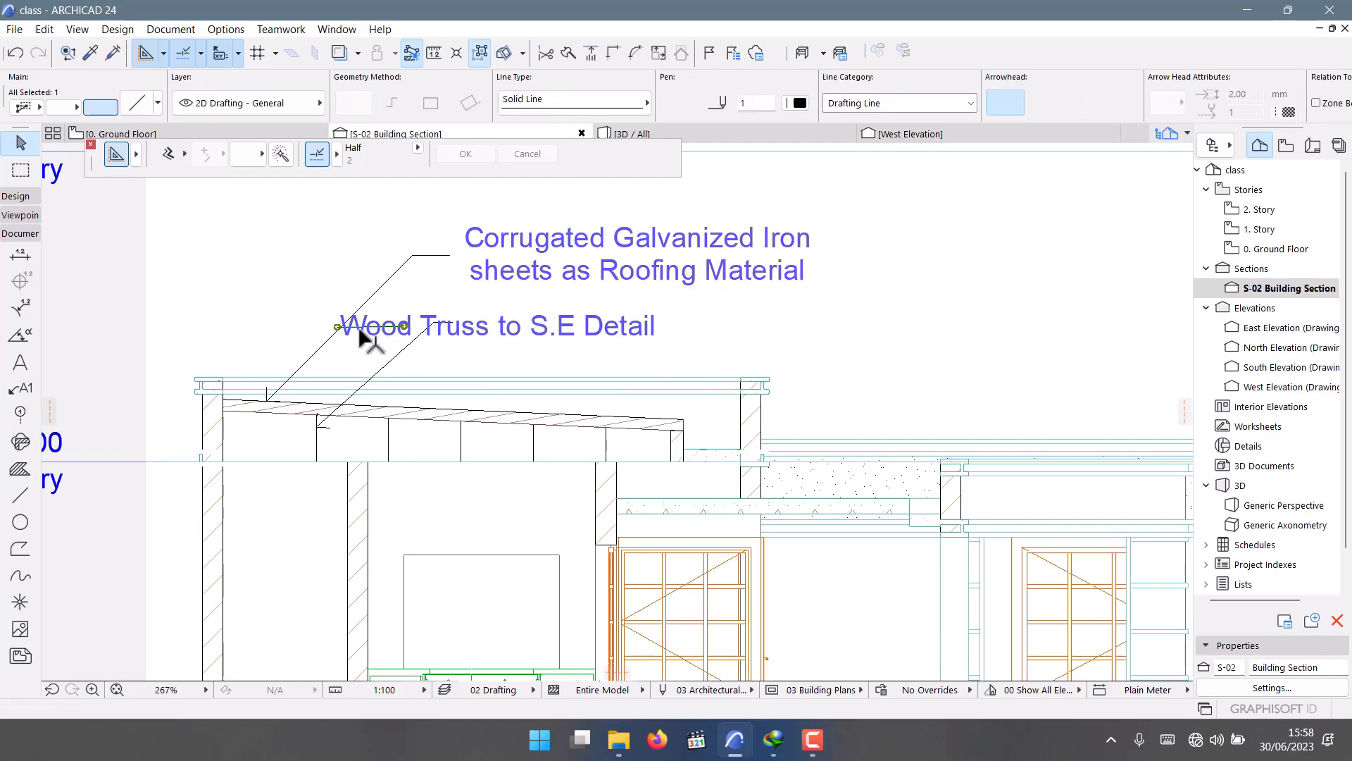
left_click(368, 338)
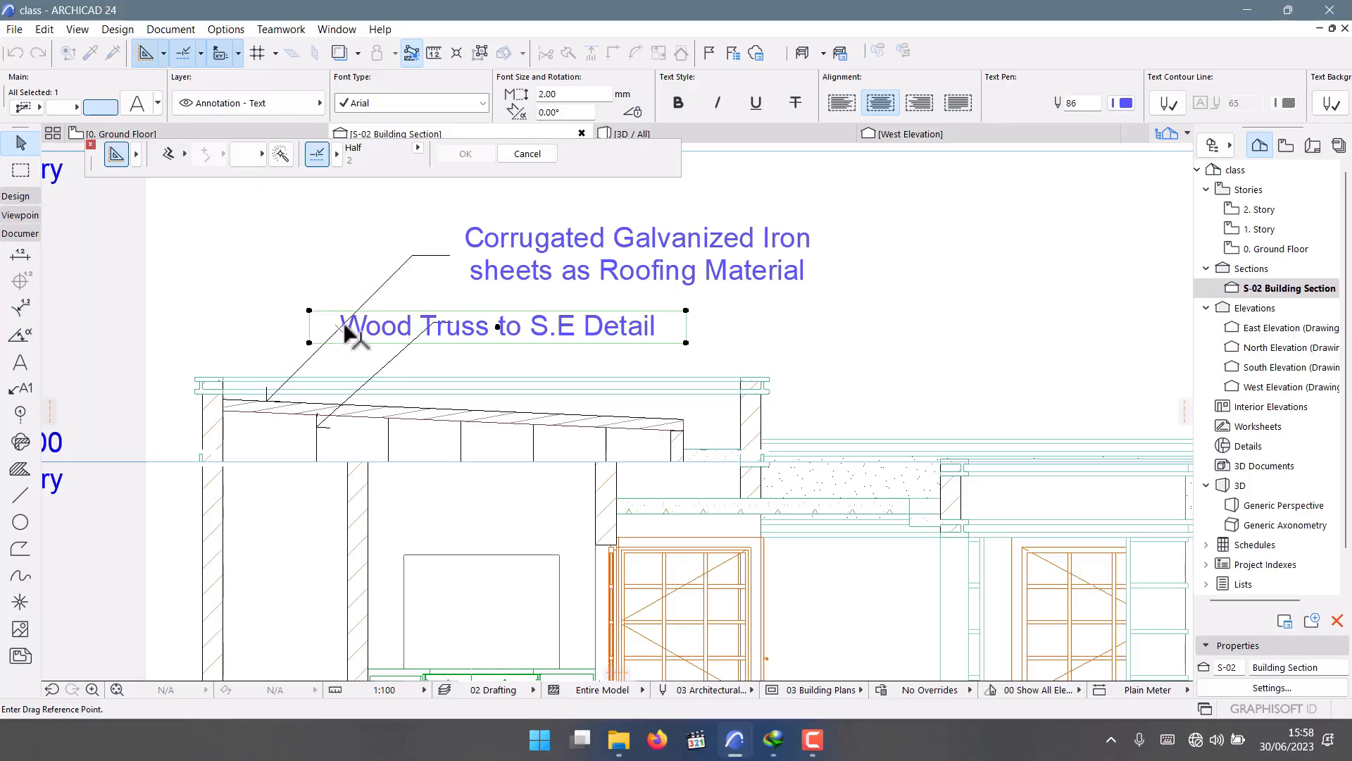
left_click(345, 325)
left_click(453, 319)
Draw a single diagonal leader from the short horizontal surface between the roof's low end and the parapet wall, rising past the parapet.
scroll(454, 320, "down", 2)
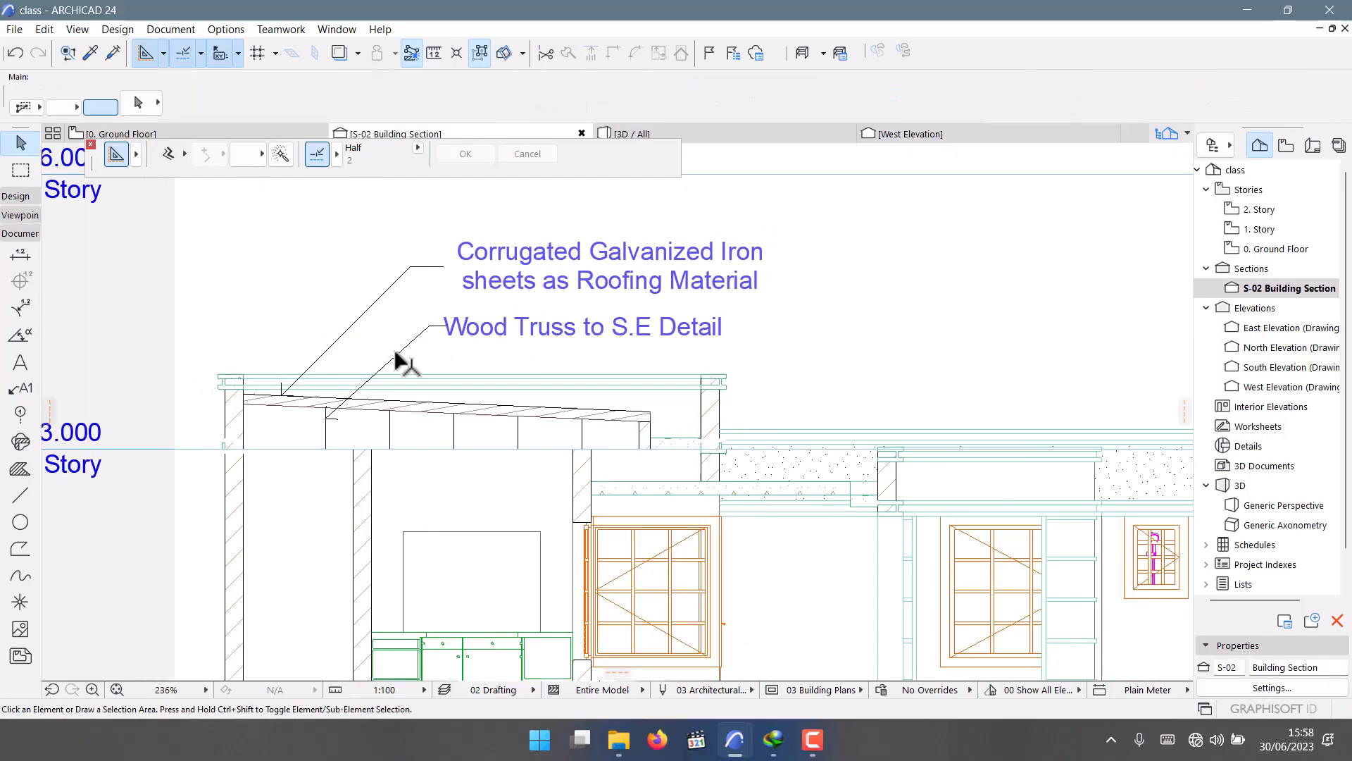
scroll(665, 337, "up", 1)
left_click(20, 496)
scroll(634, 399, "up", 3)
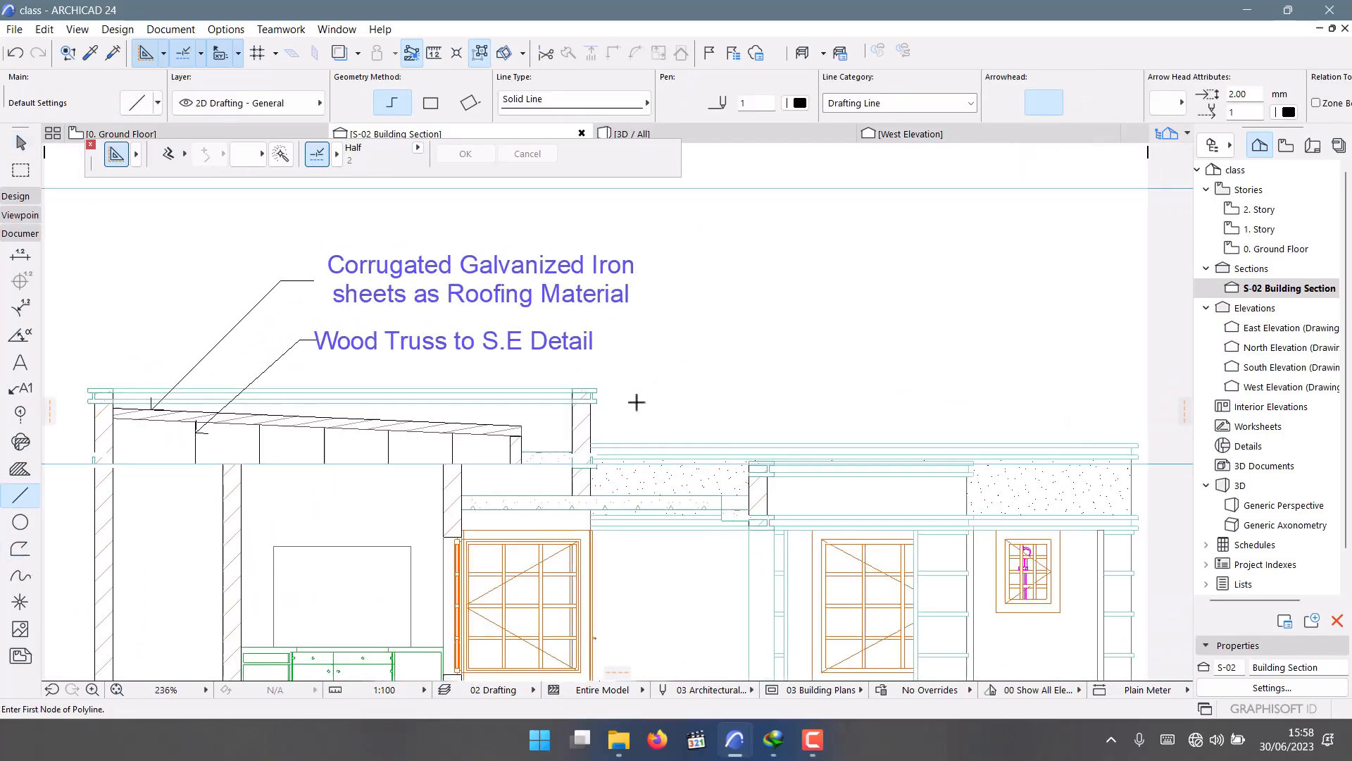
left_click(518, 469)
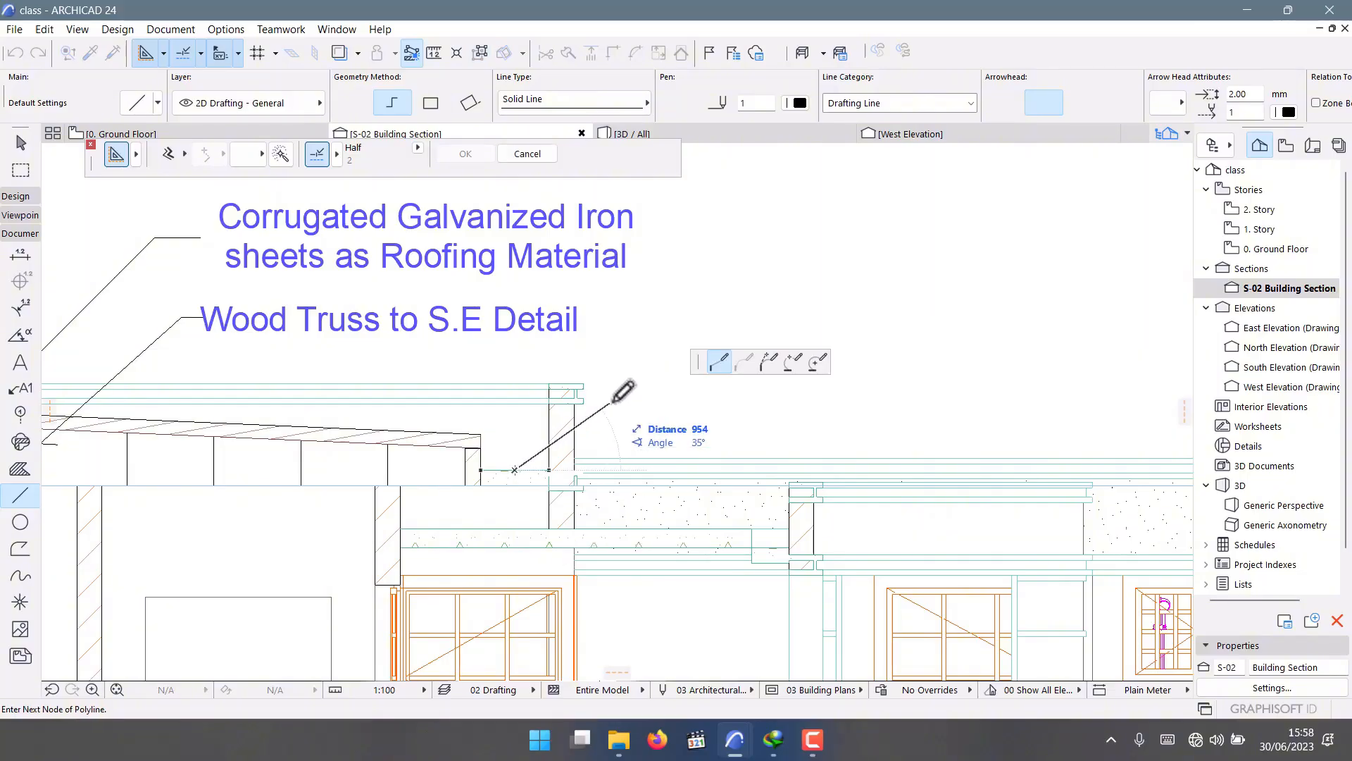
left_click(657, 382)
scroll(425, 407, "down", 5)
key("Escape")
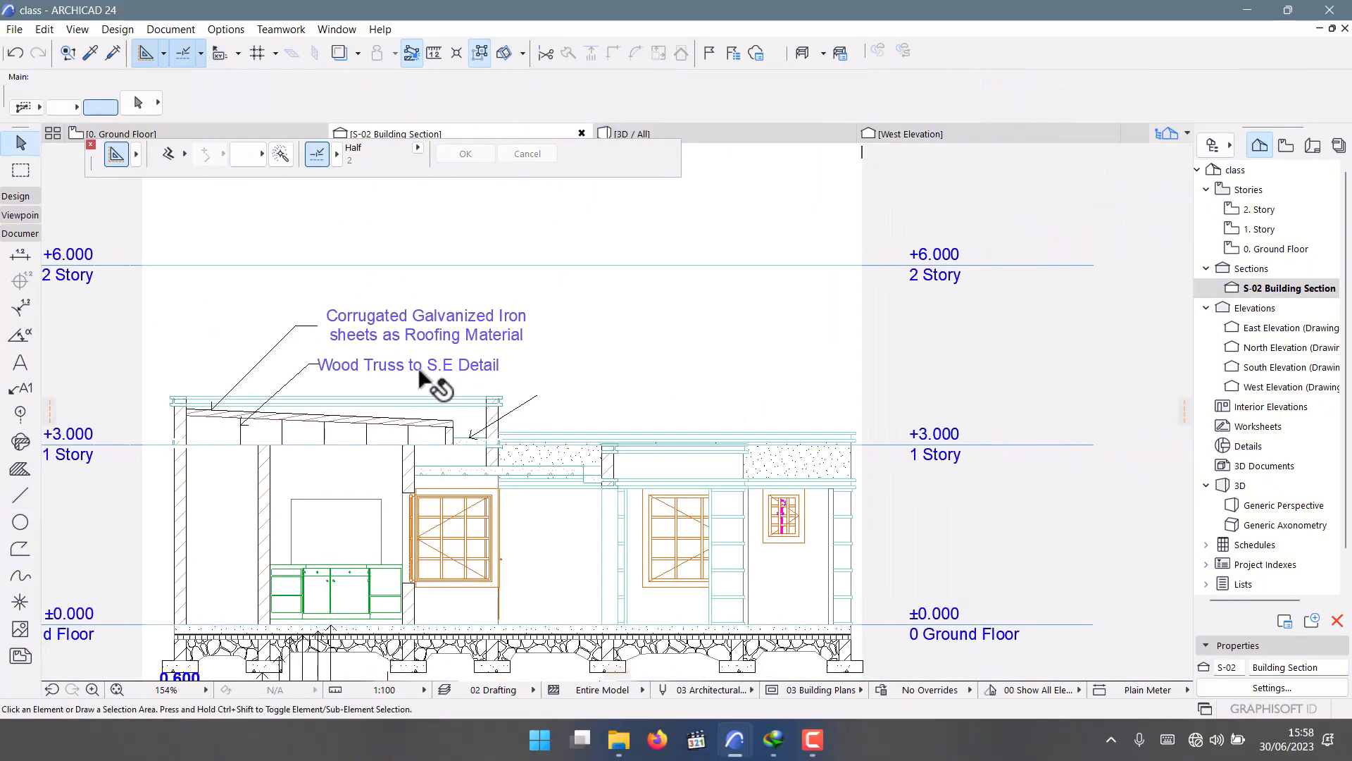
Copy the "Wood Truss to S.E Detail" note to the upper end of the parapet-side leader and change the copy's text to "RC Concrete Gutter".
left_click(419, 368)
left_click_drag(419, 368, 574, 396, "ctrl")
left_click(20, 362)
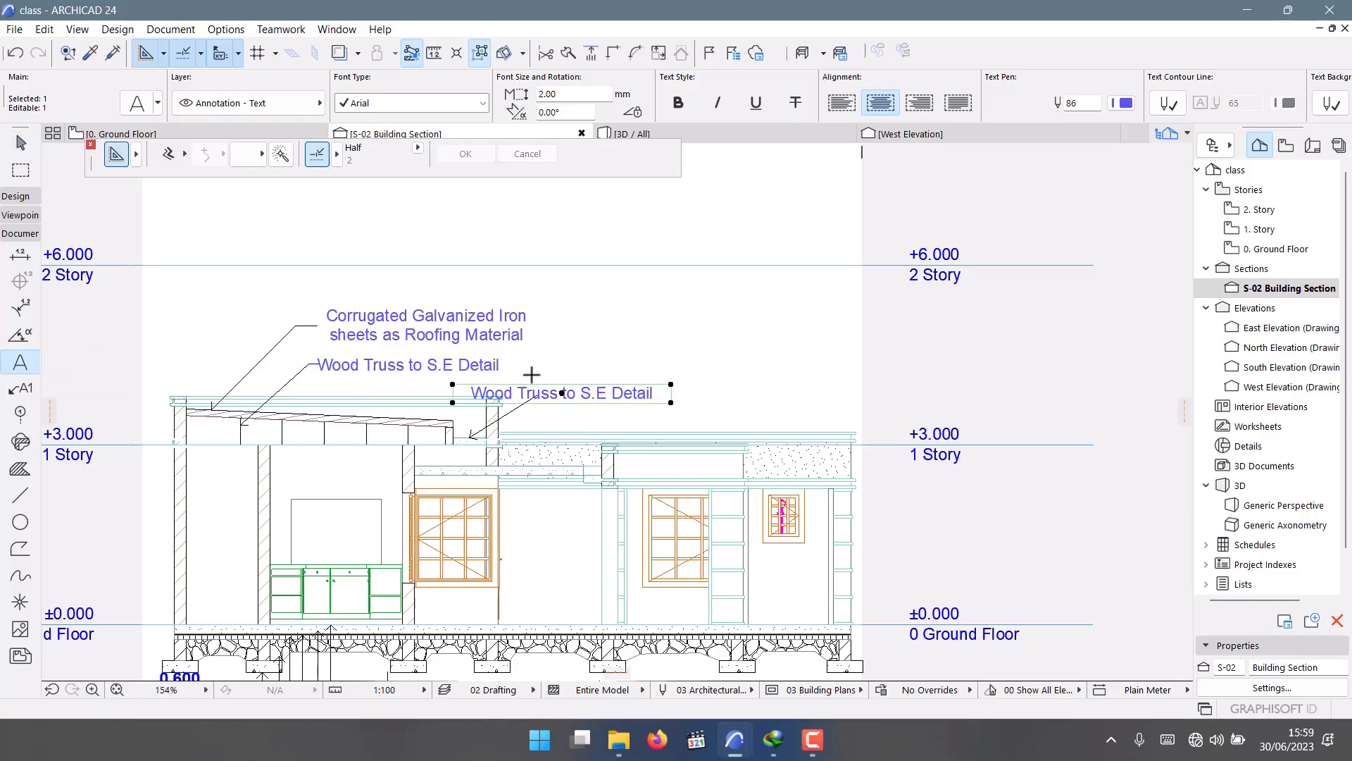
scroll(533, 372, "up", 5)
left_click(811, 417)
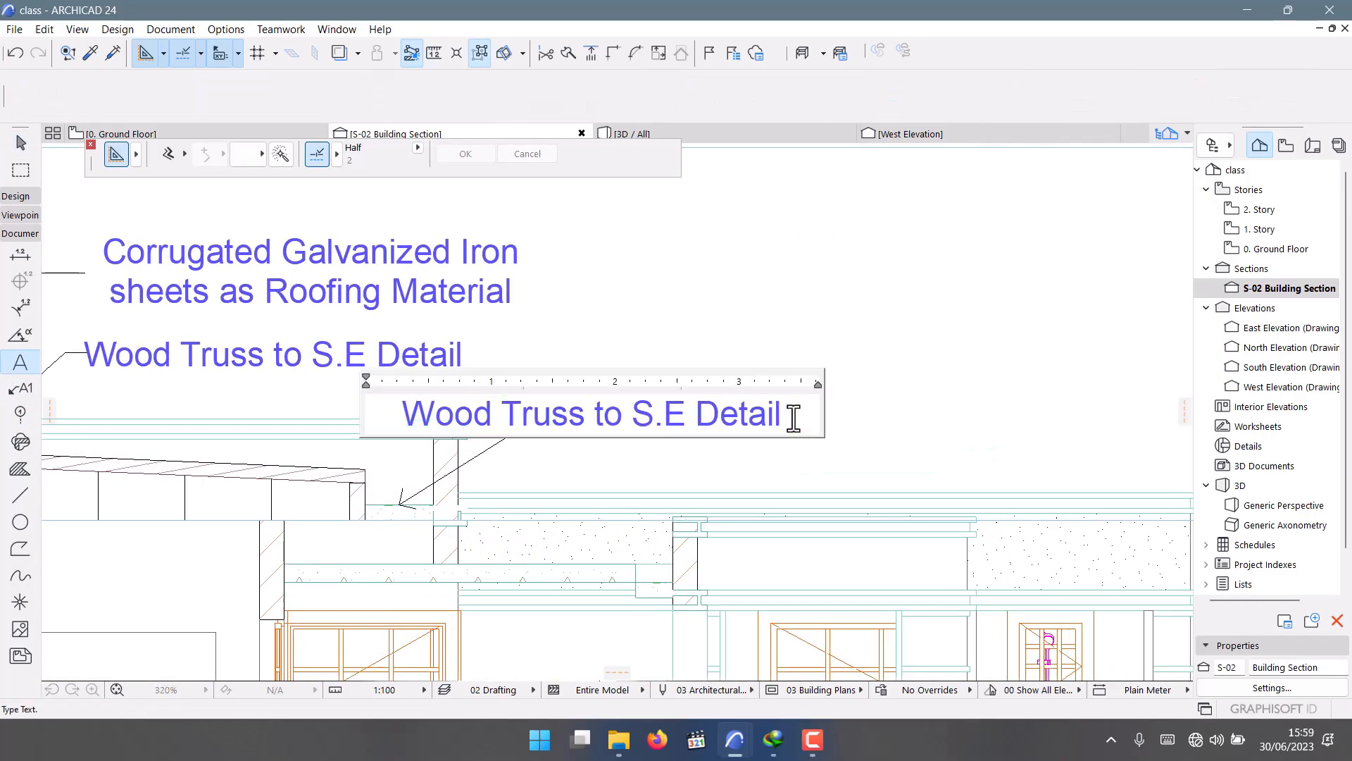
type("RC C")
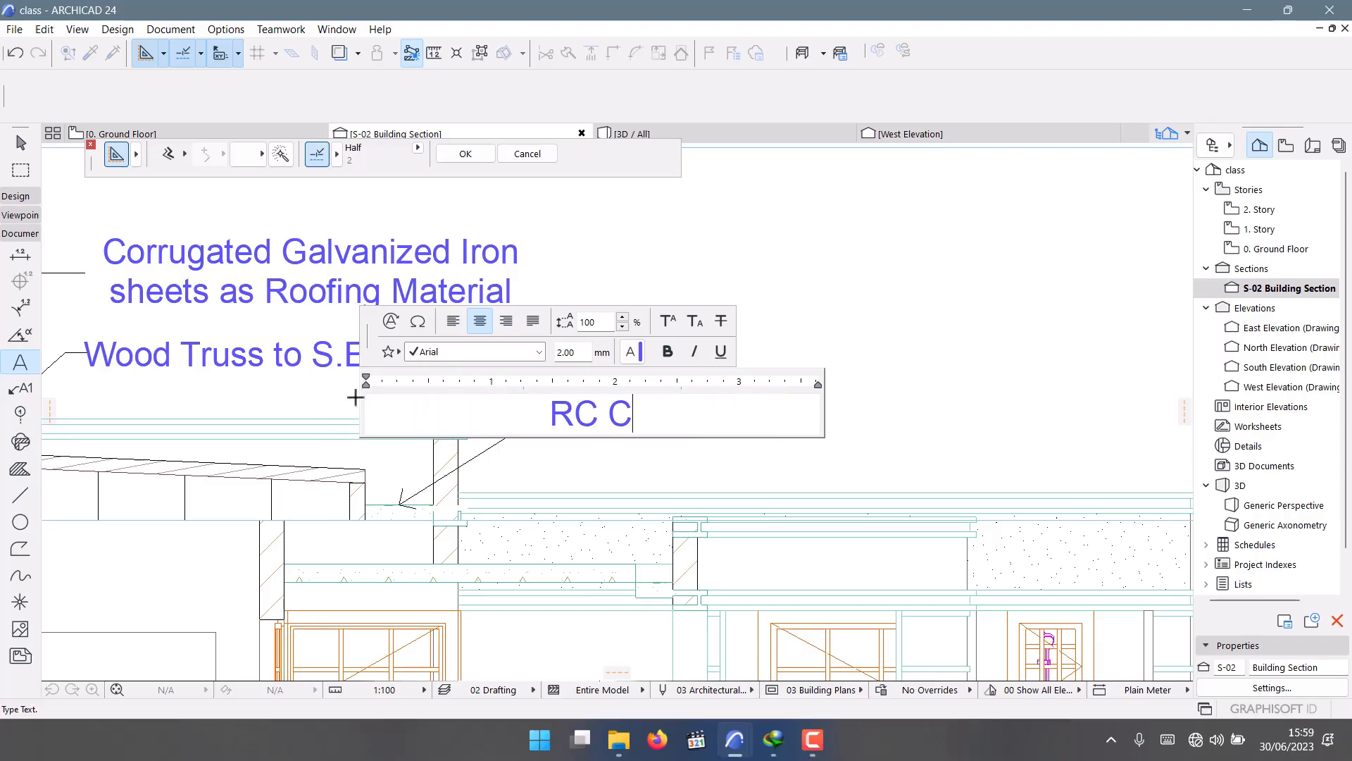
type("oncrete")
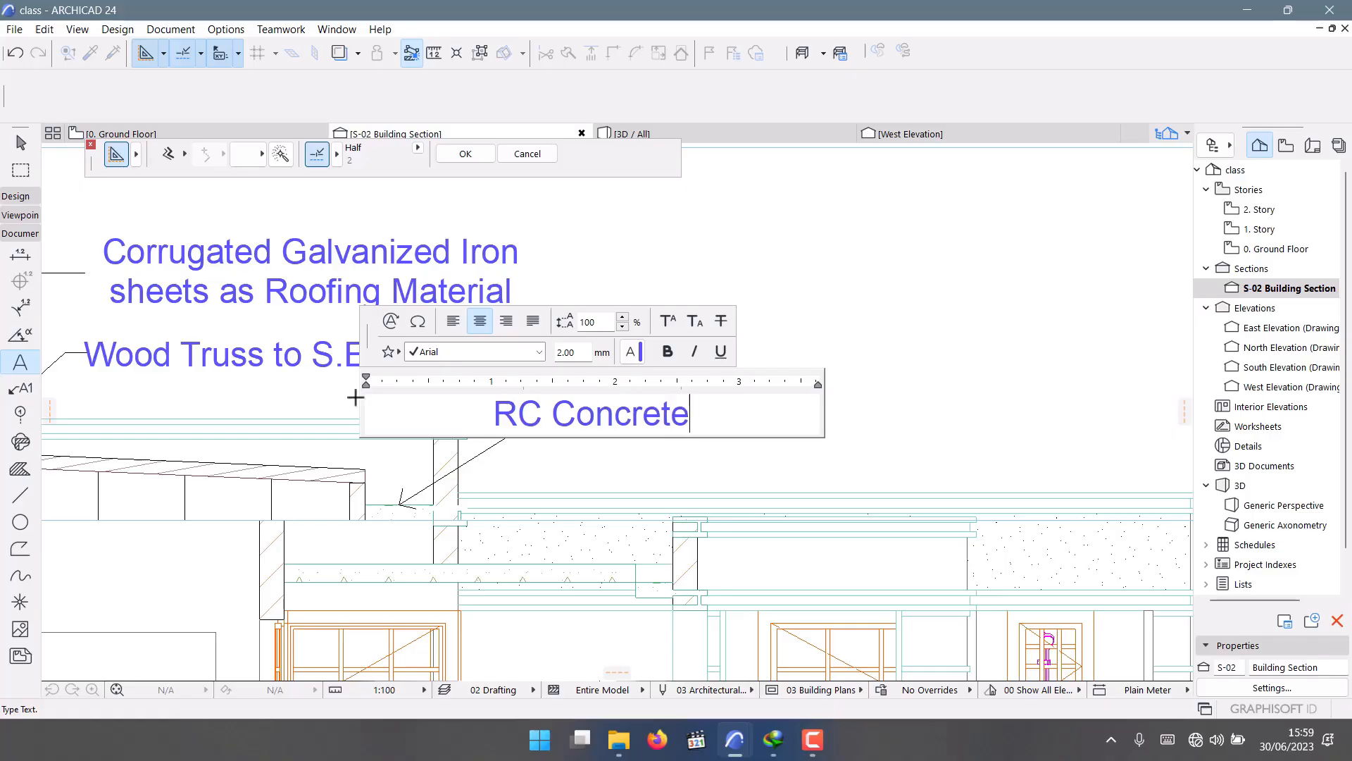
type(" Gutter")
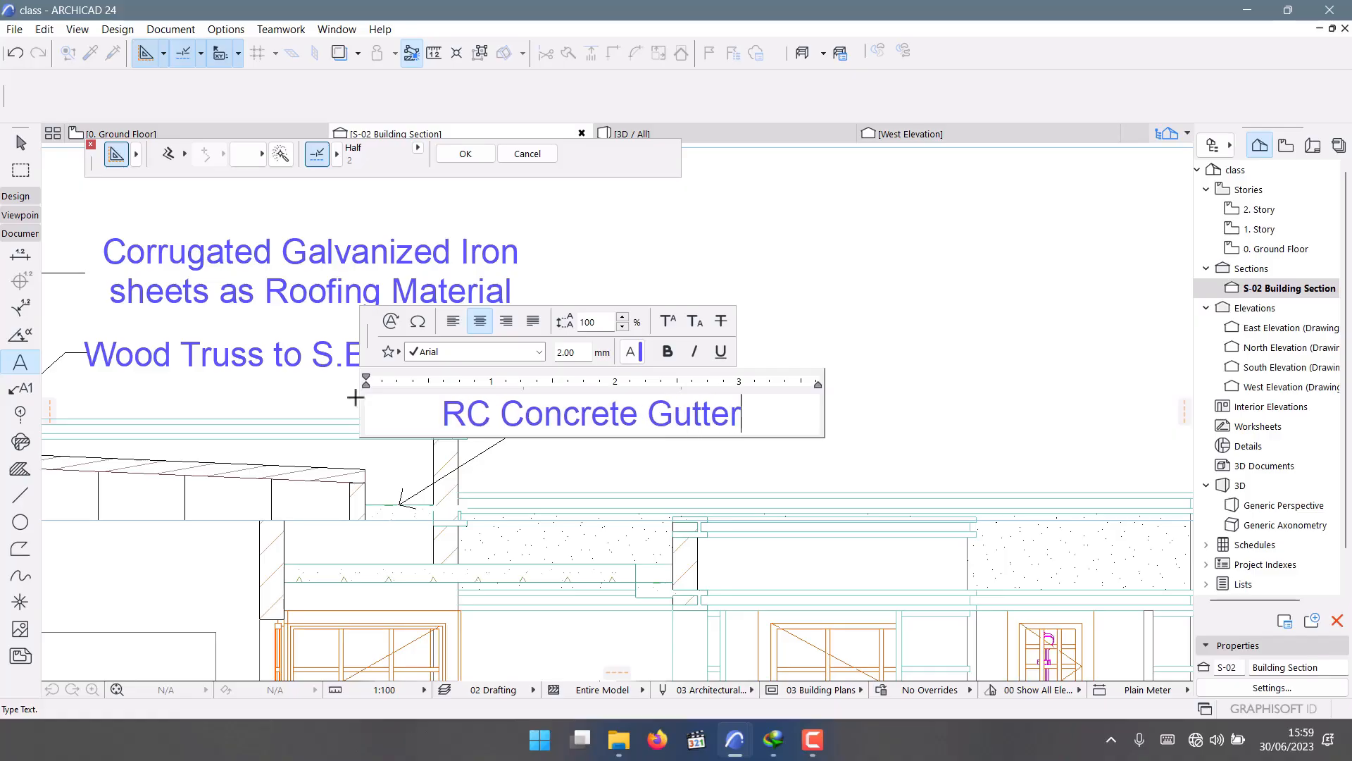
left_click(642, 479)
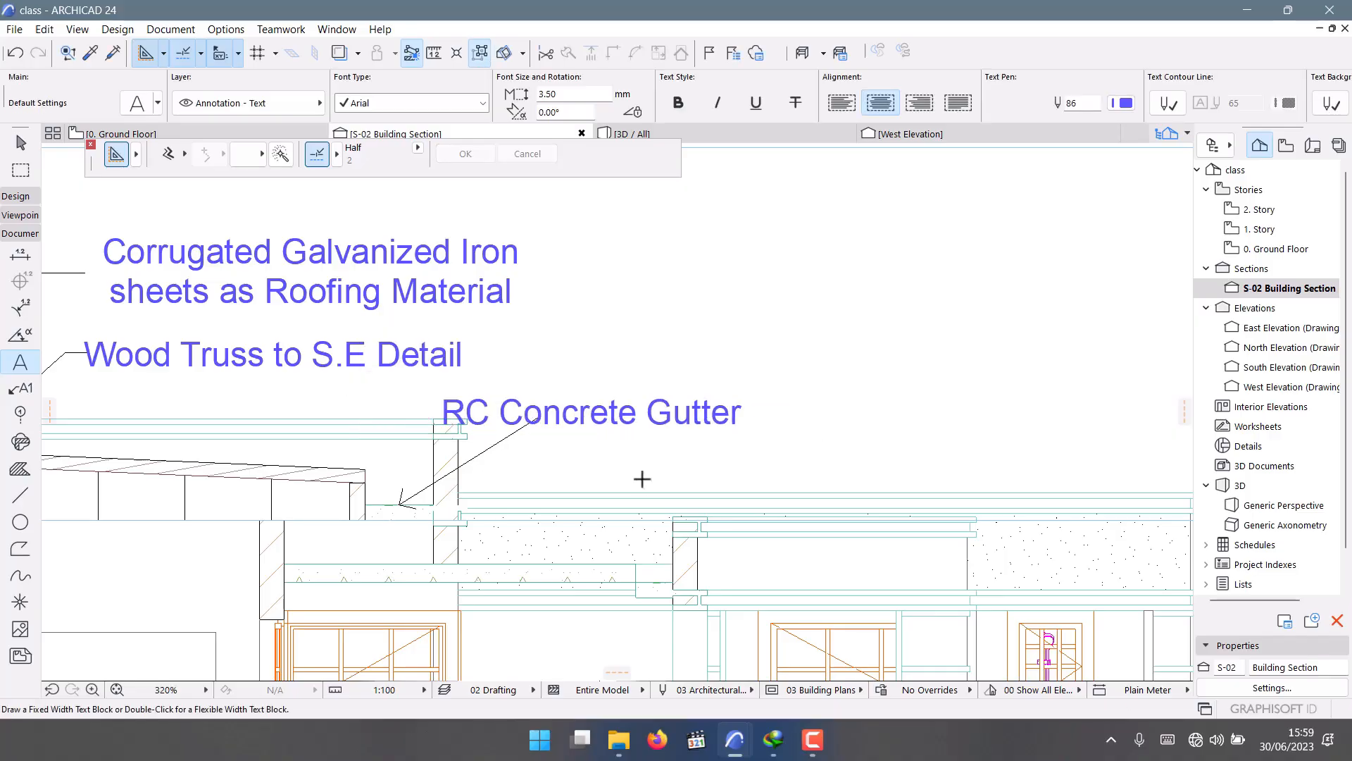
scroll(525, 394, "down", 5)
scroll(524, 396, "up", 5)
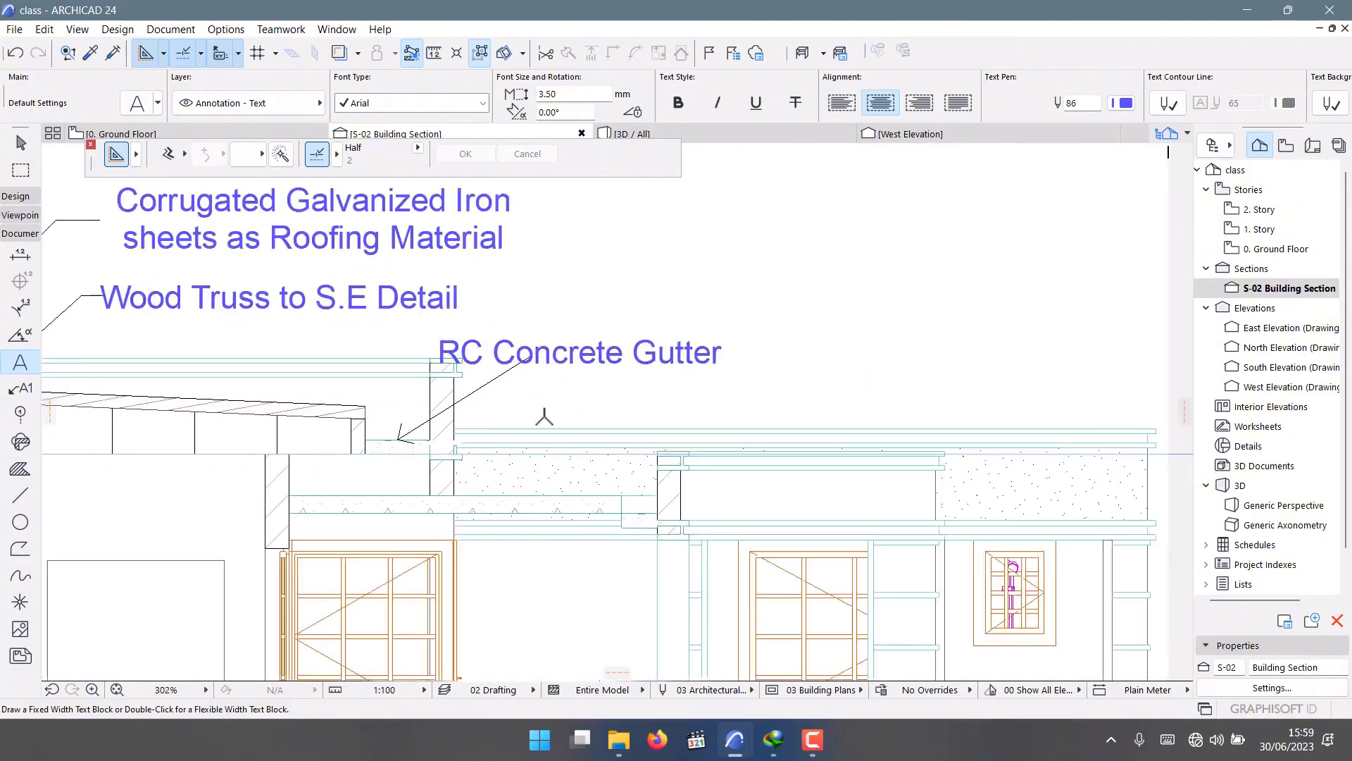
scroll(434, 366, "down", 1)
scroll(604, 386, "down", 3)
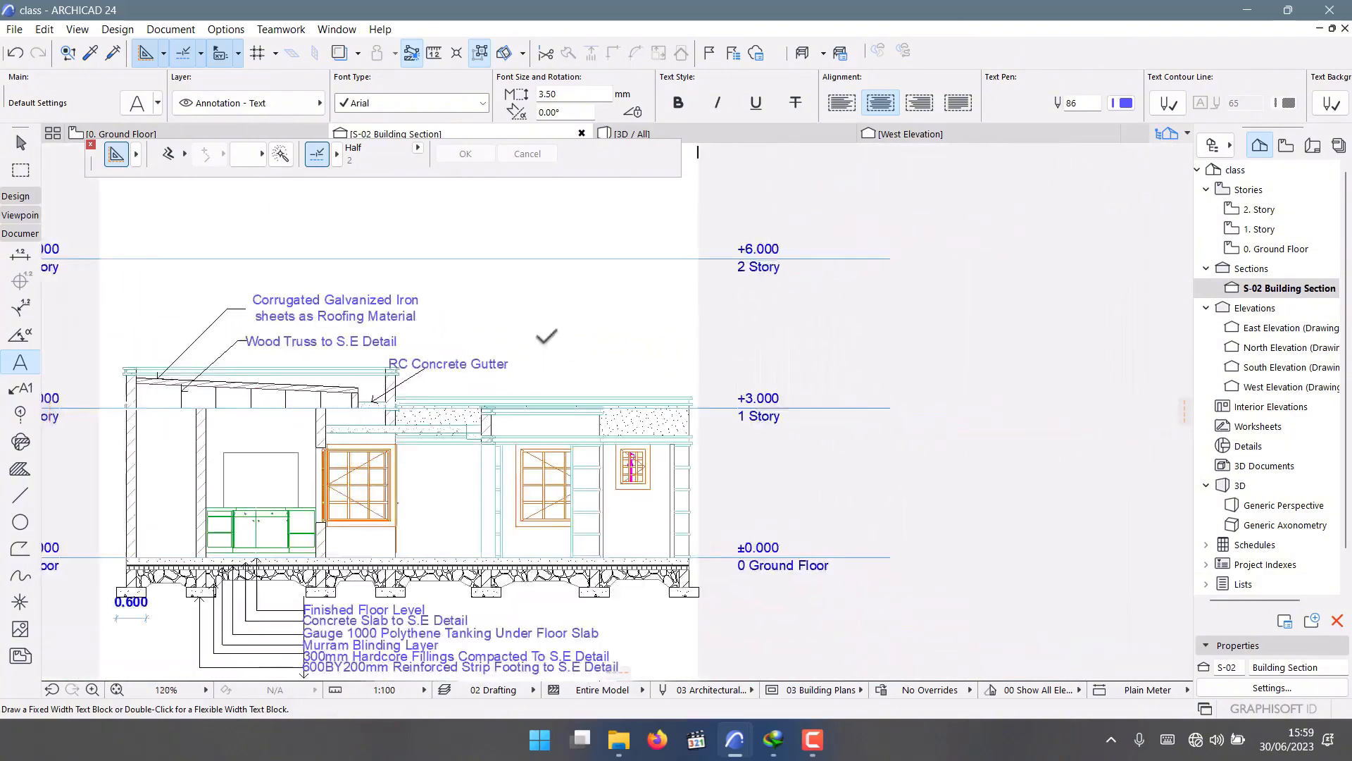
scroll(603, 422, "up", 4)
scroll(597, 332, "down", 4)
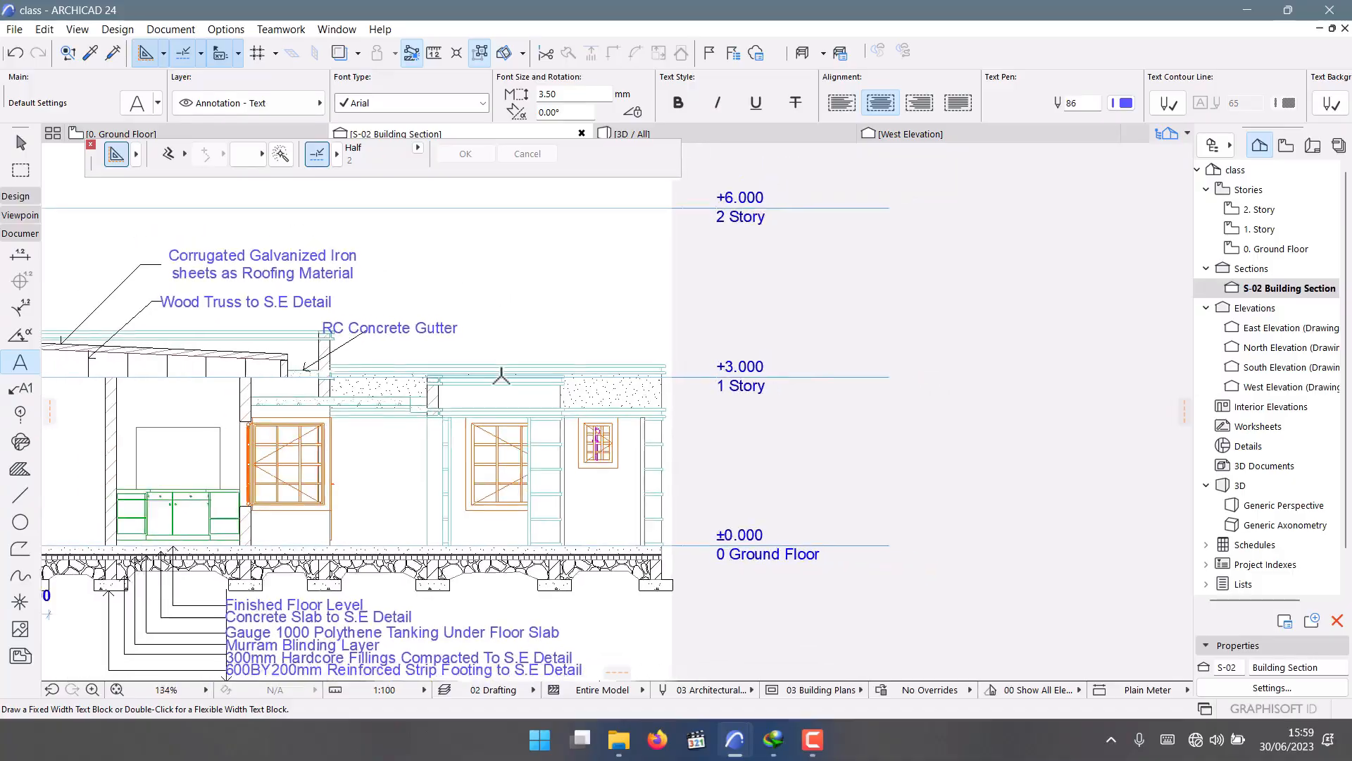
scroll(341, 431, "up", 8)
scroll(340, 431, "up", 4)
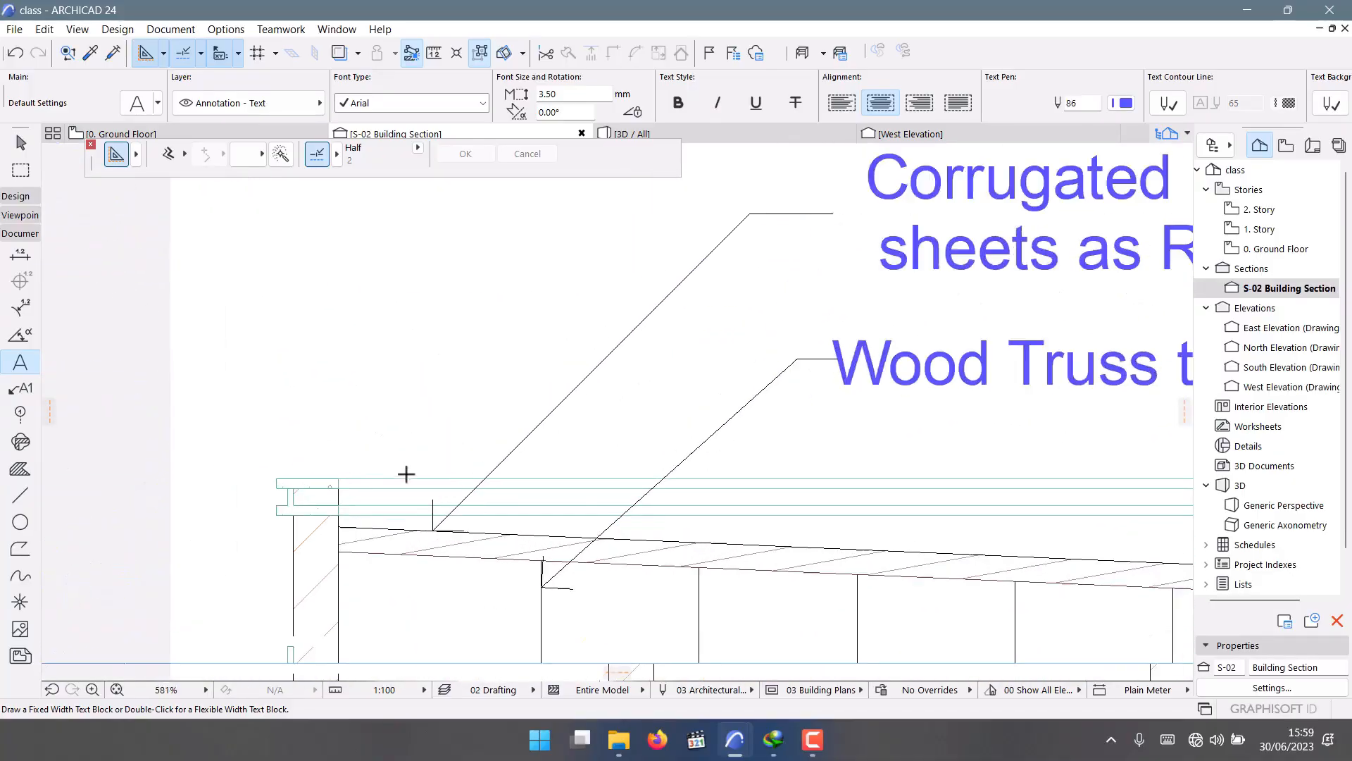
scroll(404, 474, "up", 5)
left_click(409, 484)
scroll(309, 525, "down", 8)
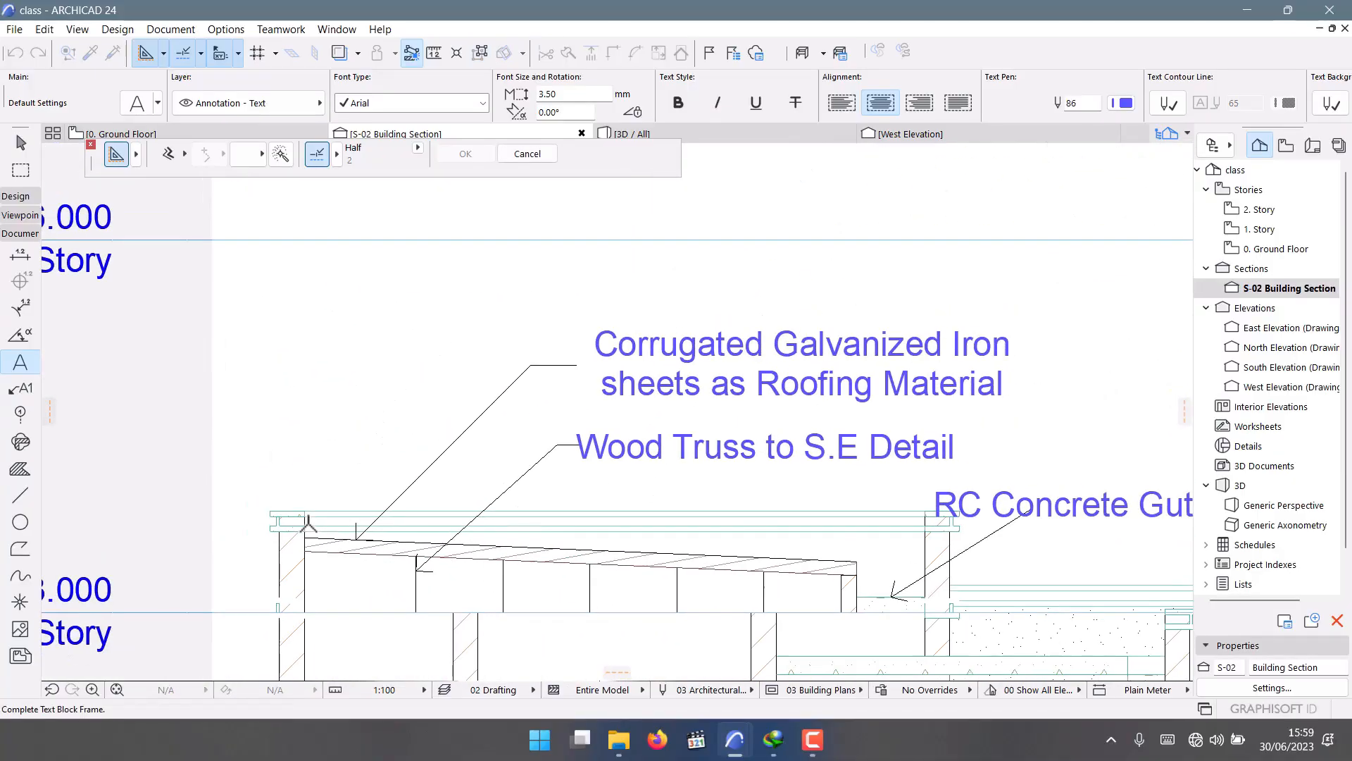
Draw a leader from the coping above the roof's high end, rising at about 45° and ending in a horizontal tail about 371 mm long.
left_click(23, 497)
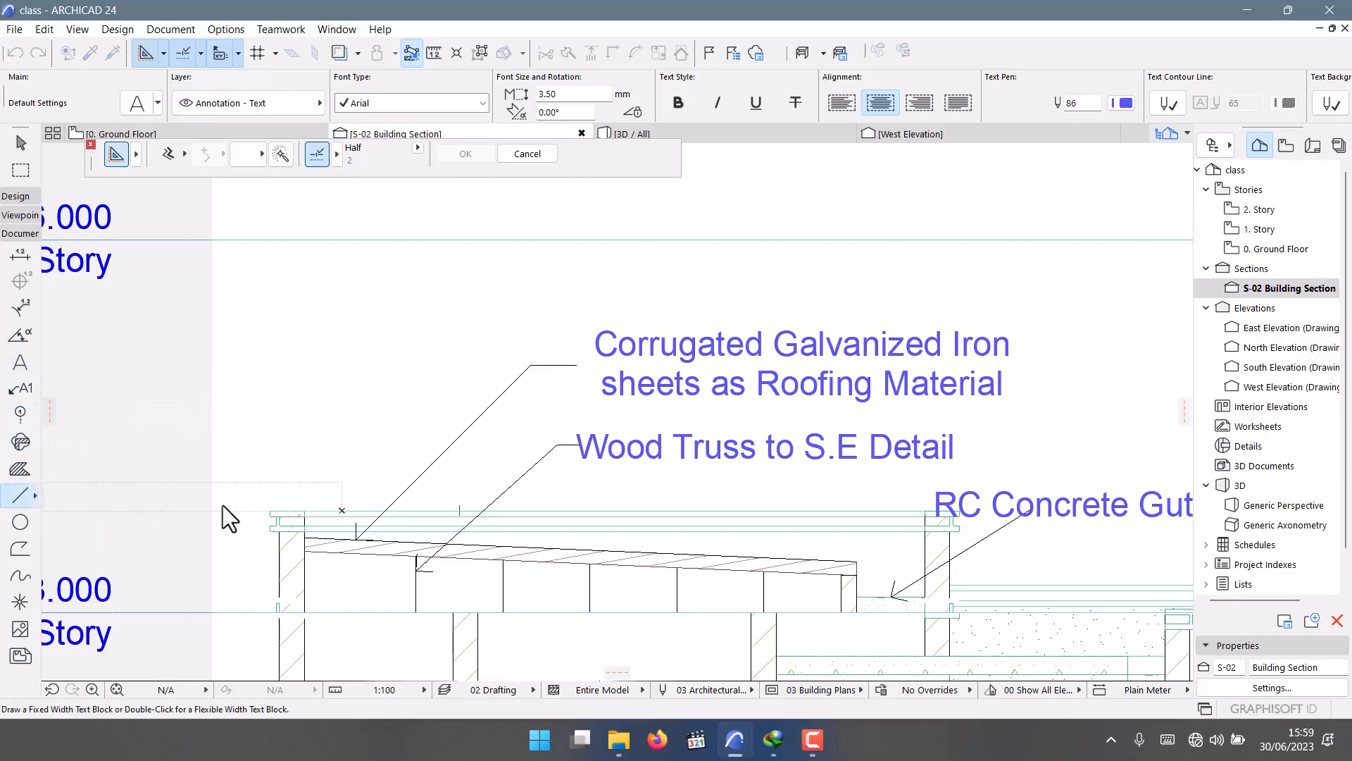
scroll(351, 516, "up", 5)
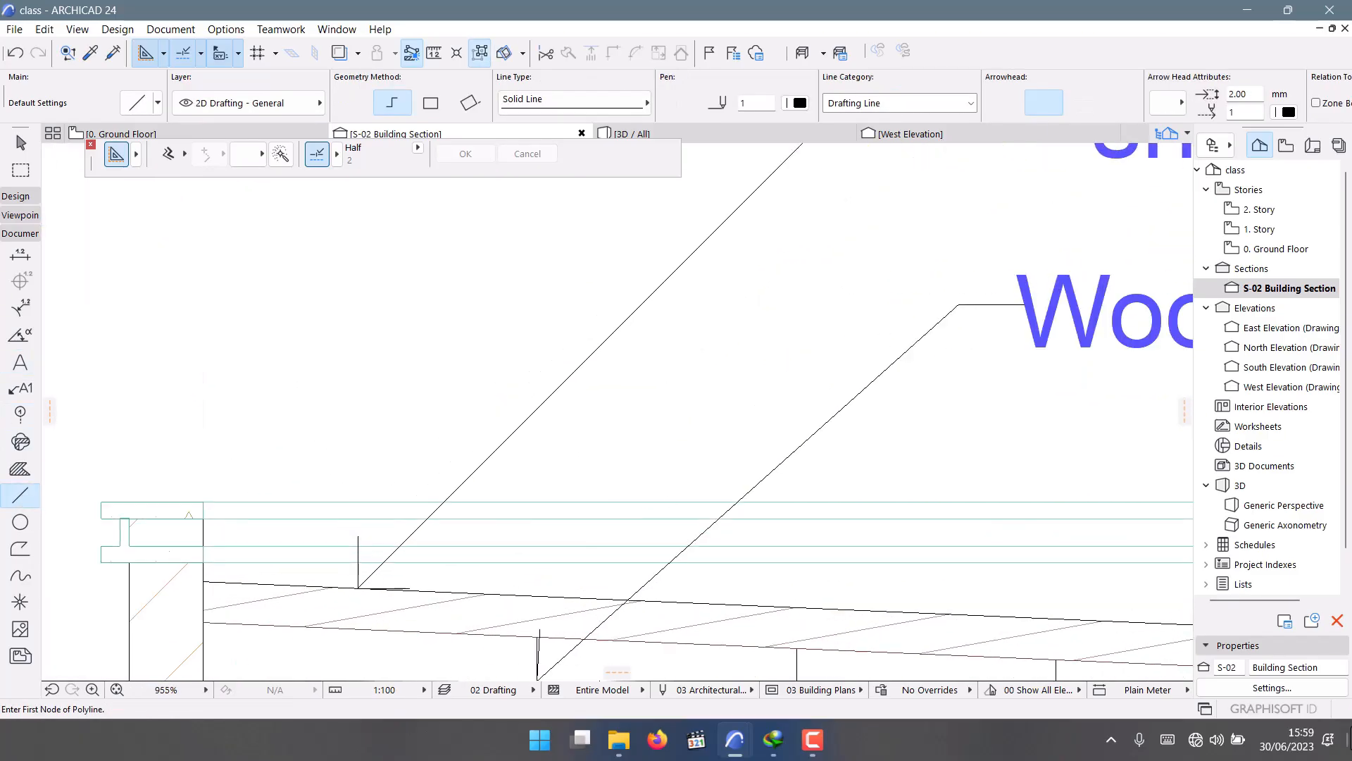
scroll(581, 564, "down", 5)
scroll(519, 470, "up", 5)
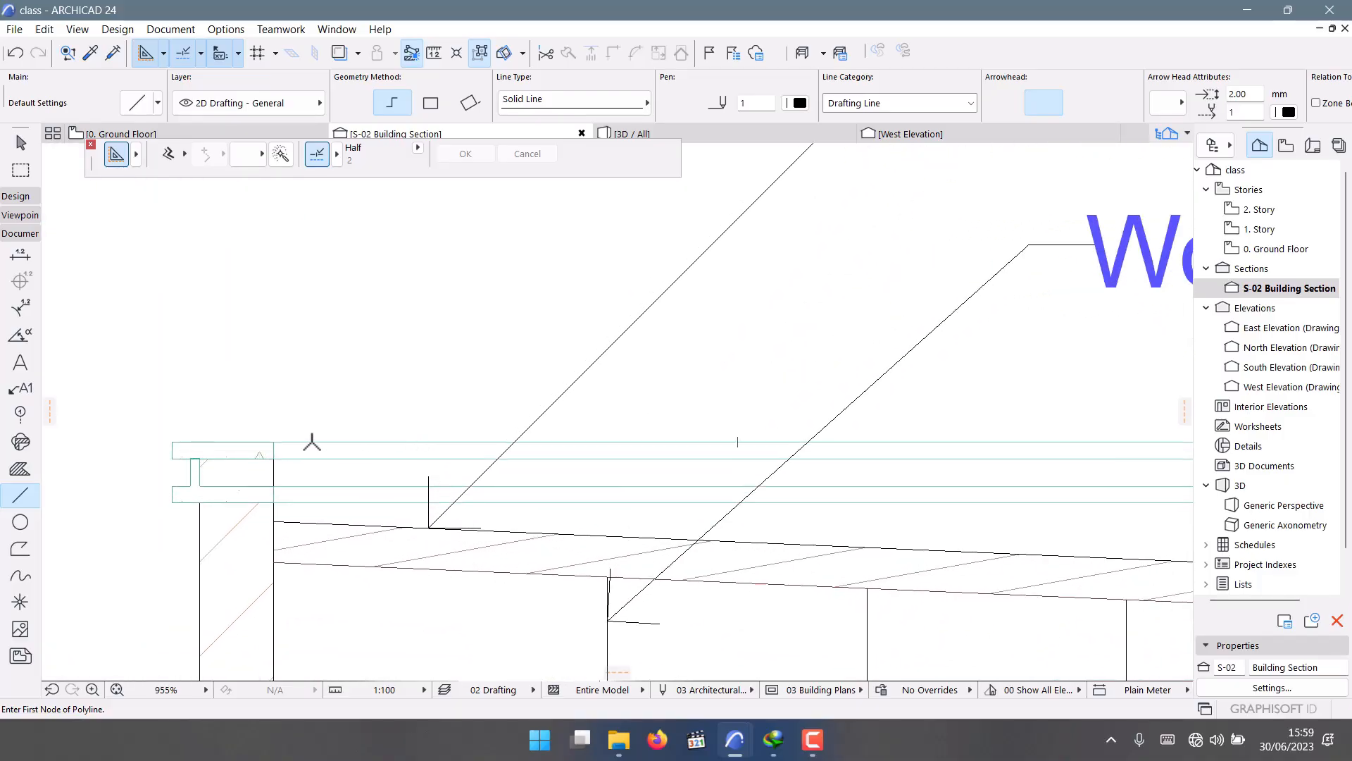
left_click(312, 442)
scroll(338, 493, "down", 5)
scroll(493, 430, "up", 4)
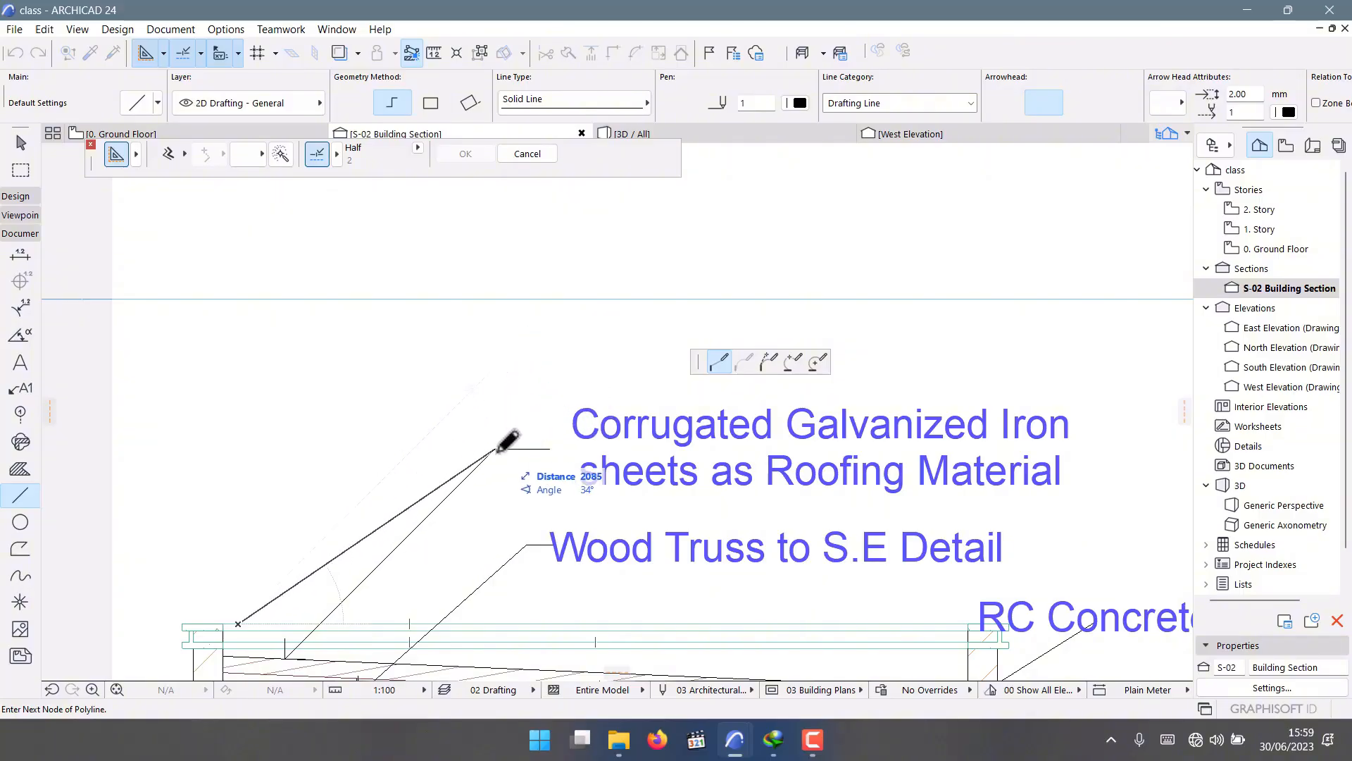
left_click(494, 367)
scroll(423, 429, "down", 2)
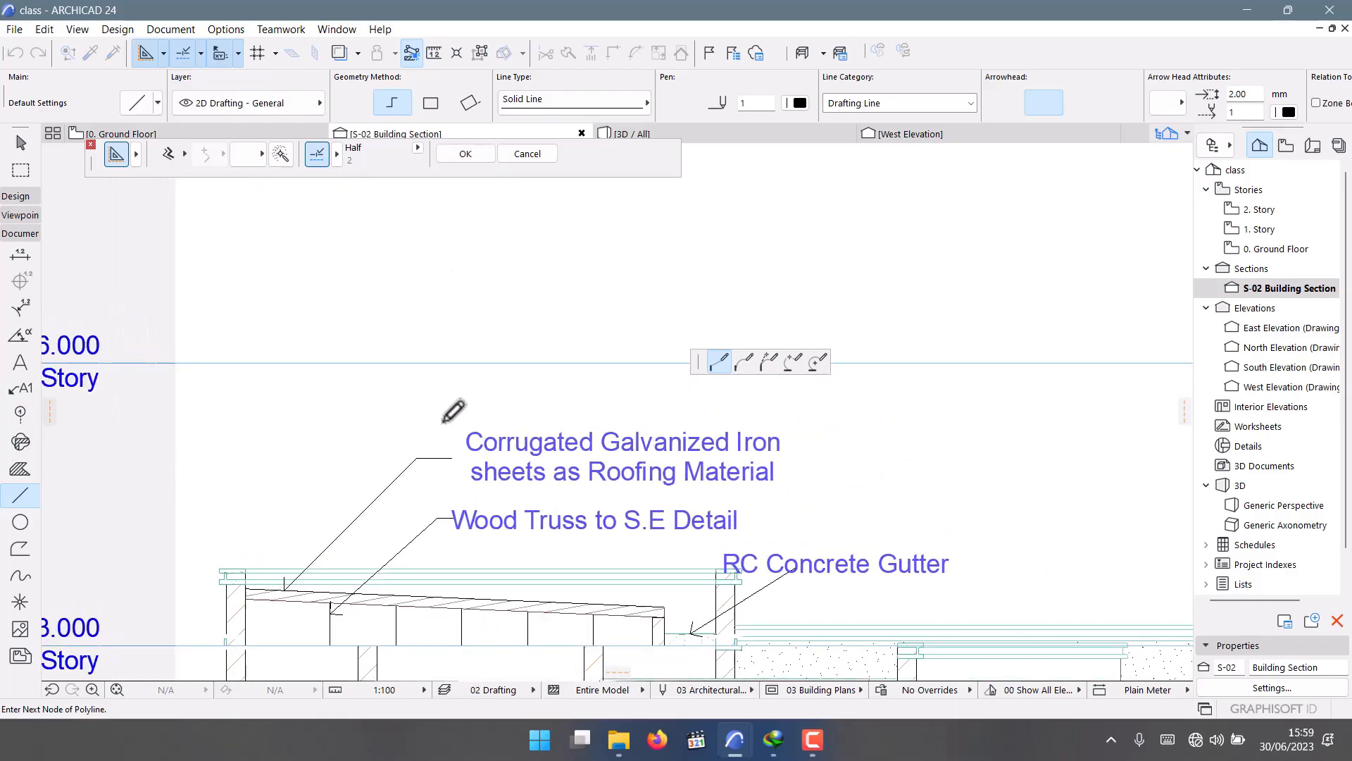
scroll(458, 423, "up", 2)
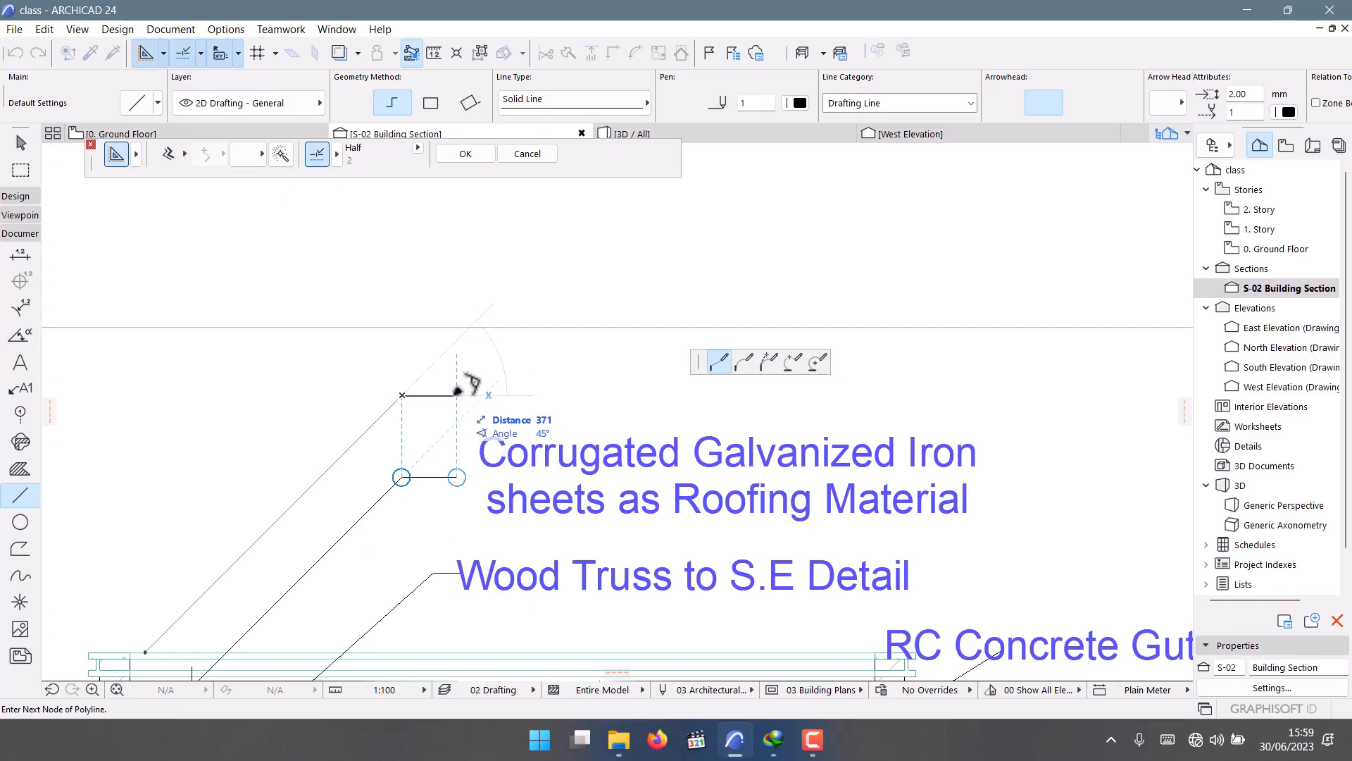
double_click(468, 386)
scroll(468, 387, "down", 3)
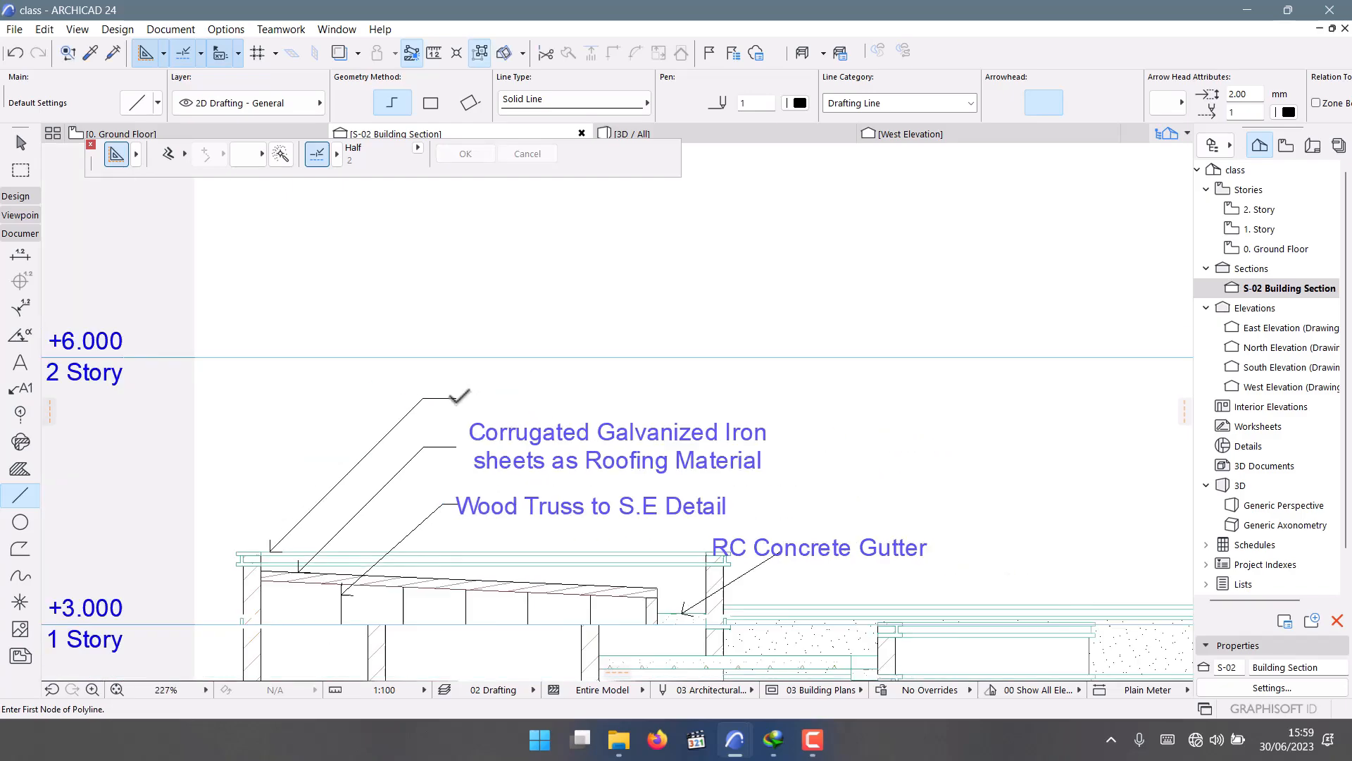
Copy the "Wood Truss to S.E Detail" note up beside the tail of the coping leader.
scroll(524, 485, "up", 3)
key("Escape")
left_click(482, 463)
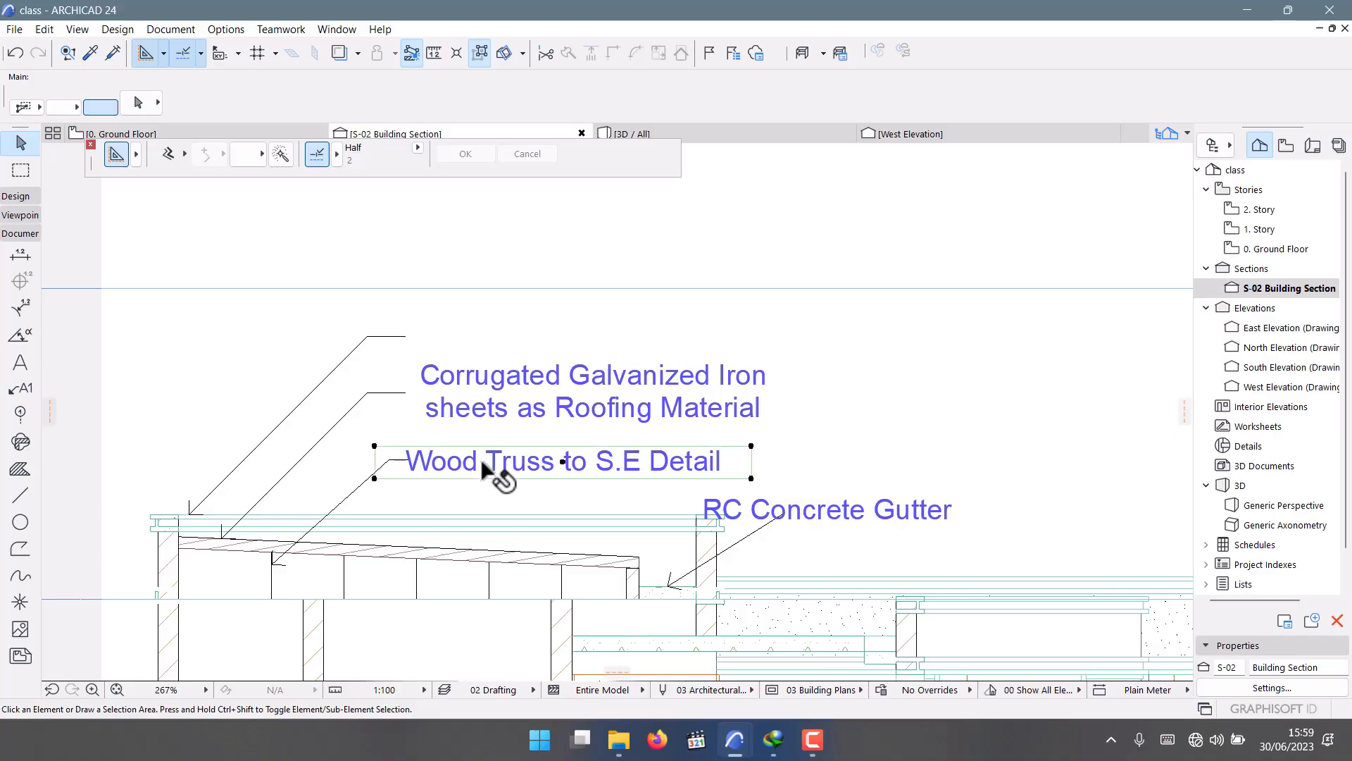
key("ctrl+shift+d")
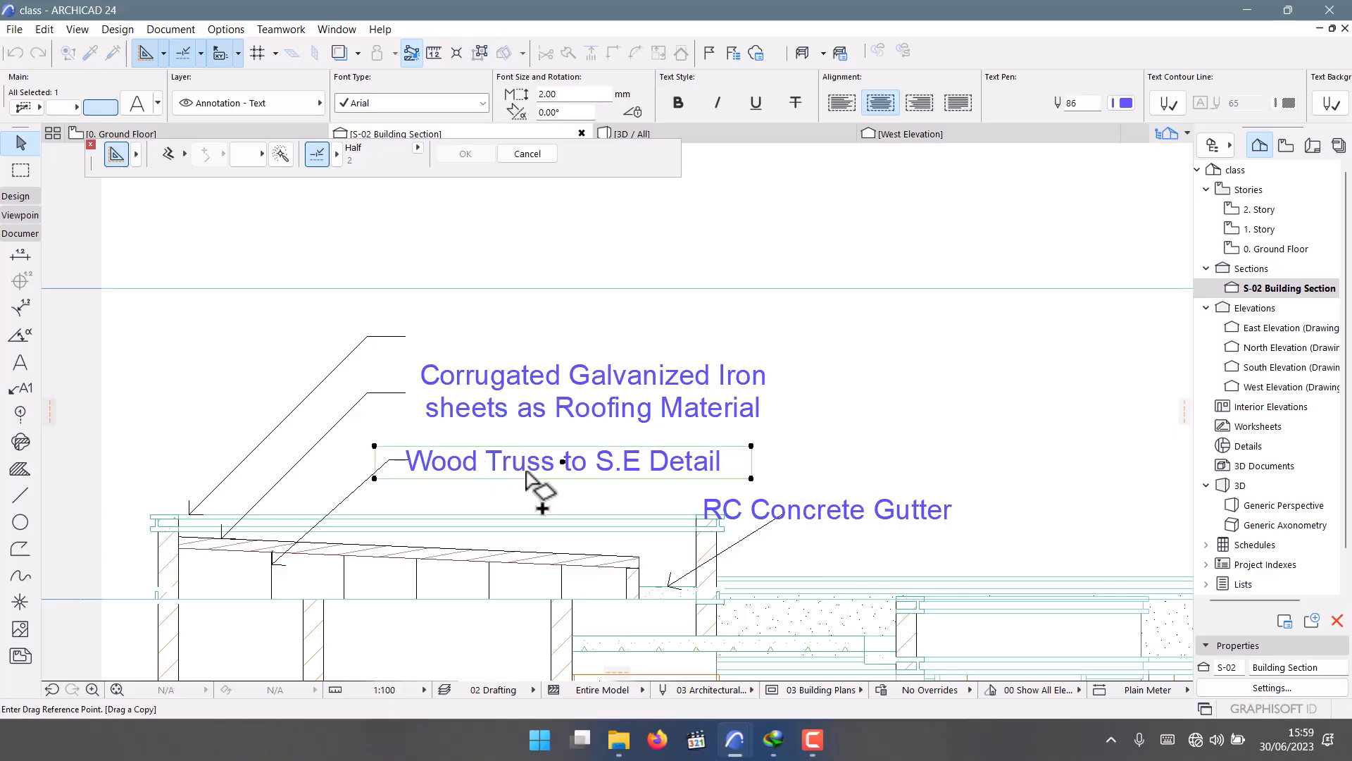
left_click(562, 462)
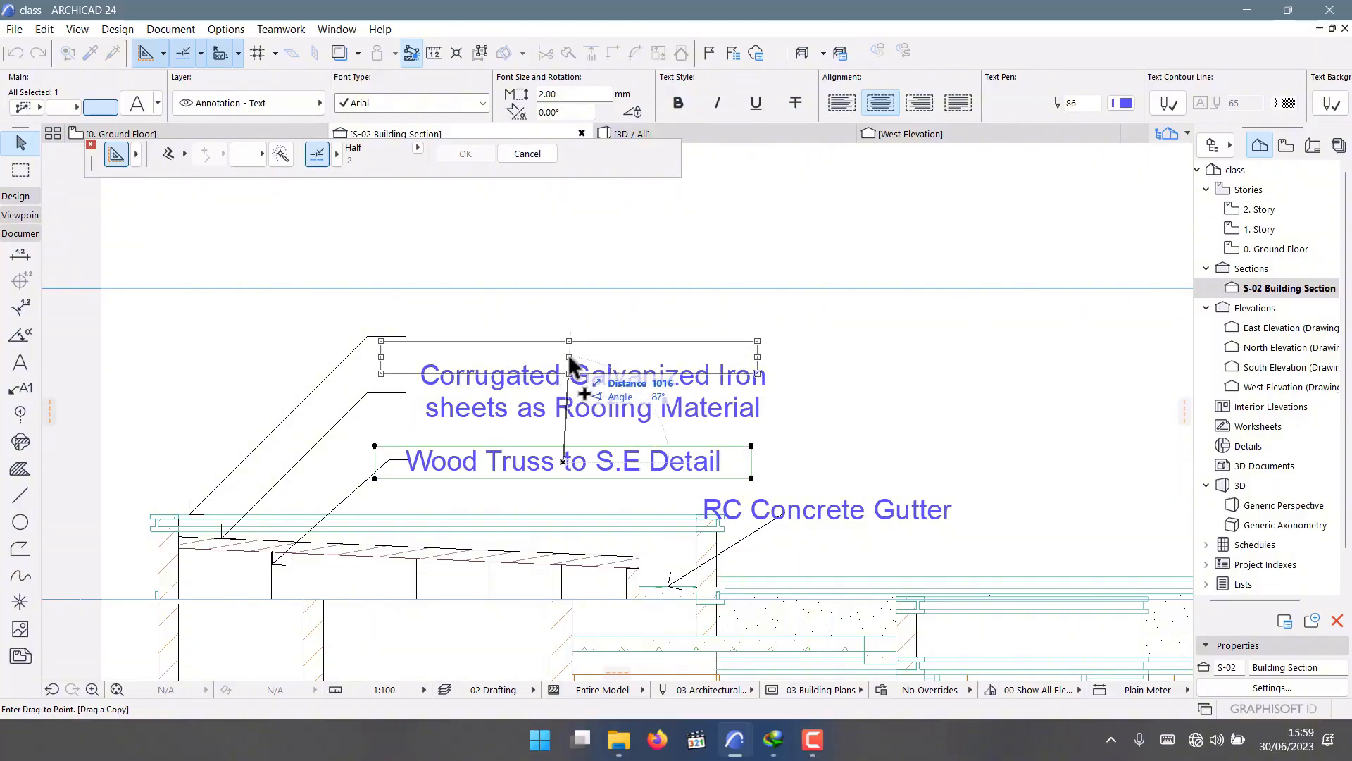
left_click(577, 336)
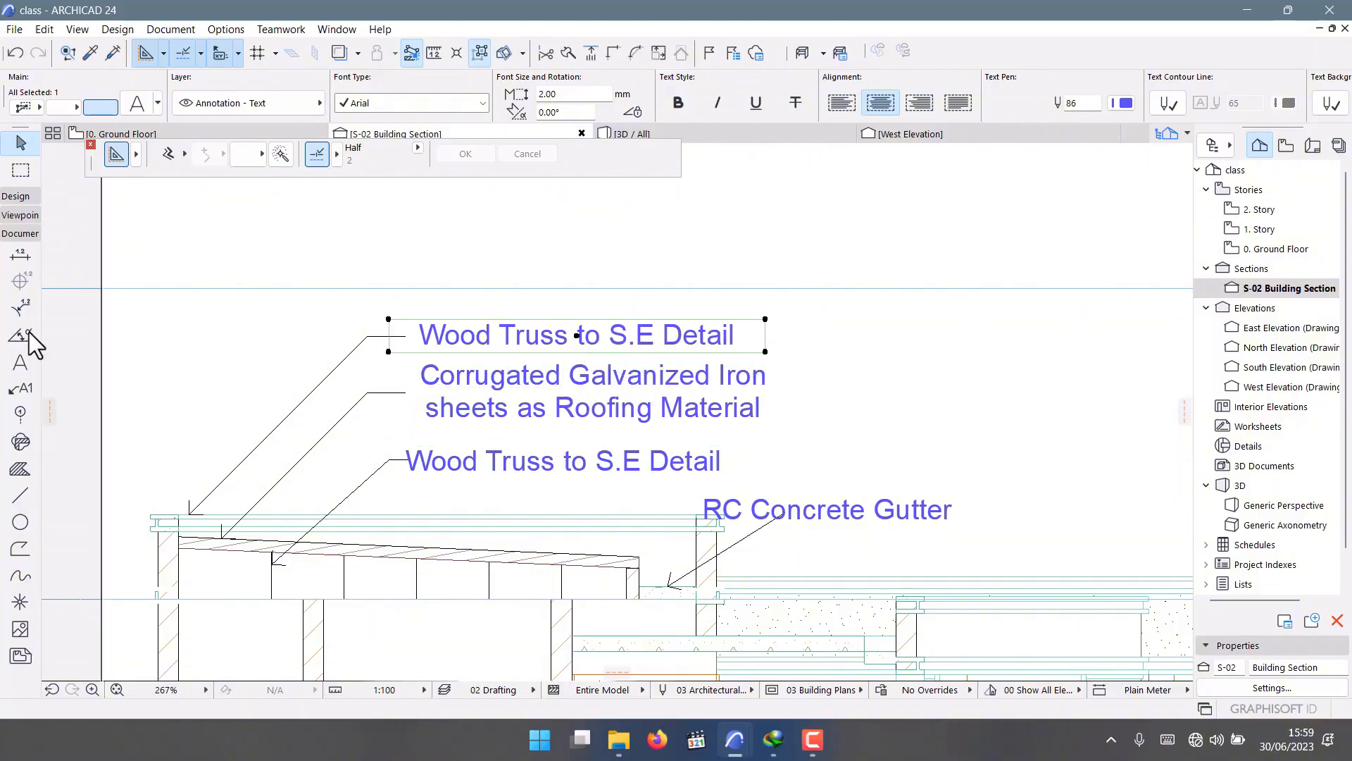
Change the text of the copied note beside the coping leader to "Concrete Coping".
left_click(20, 361)
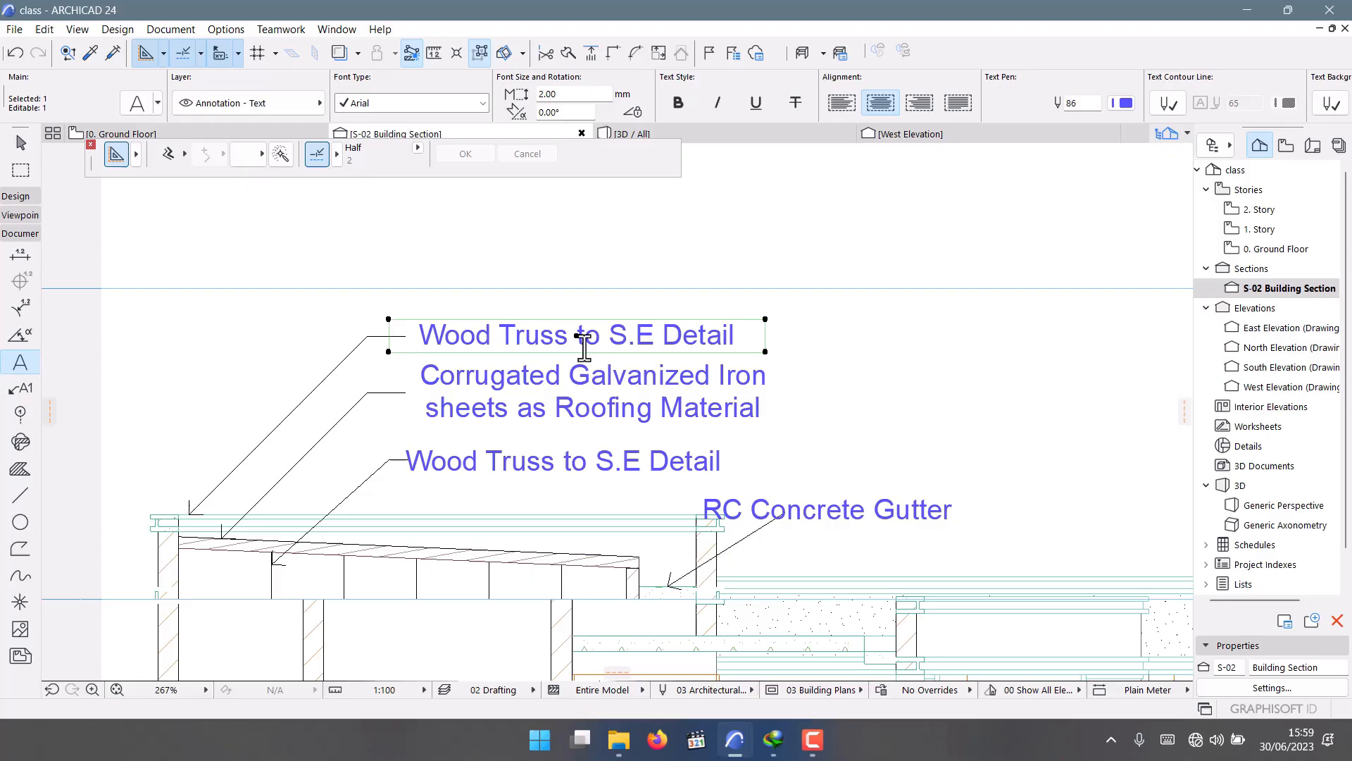
double_click(707, 335)
left_click_drag(743, 336, 428, 350)
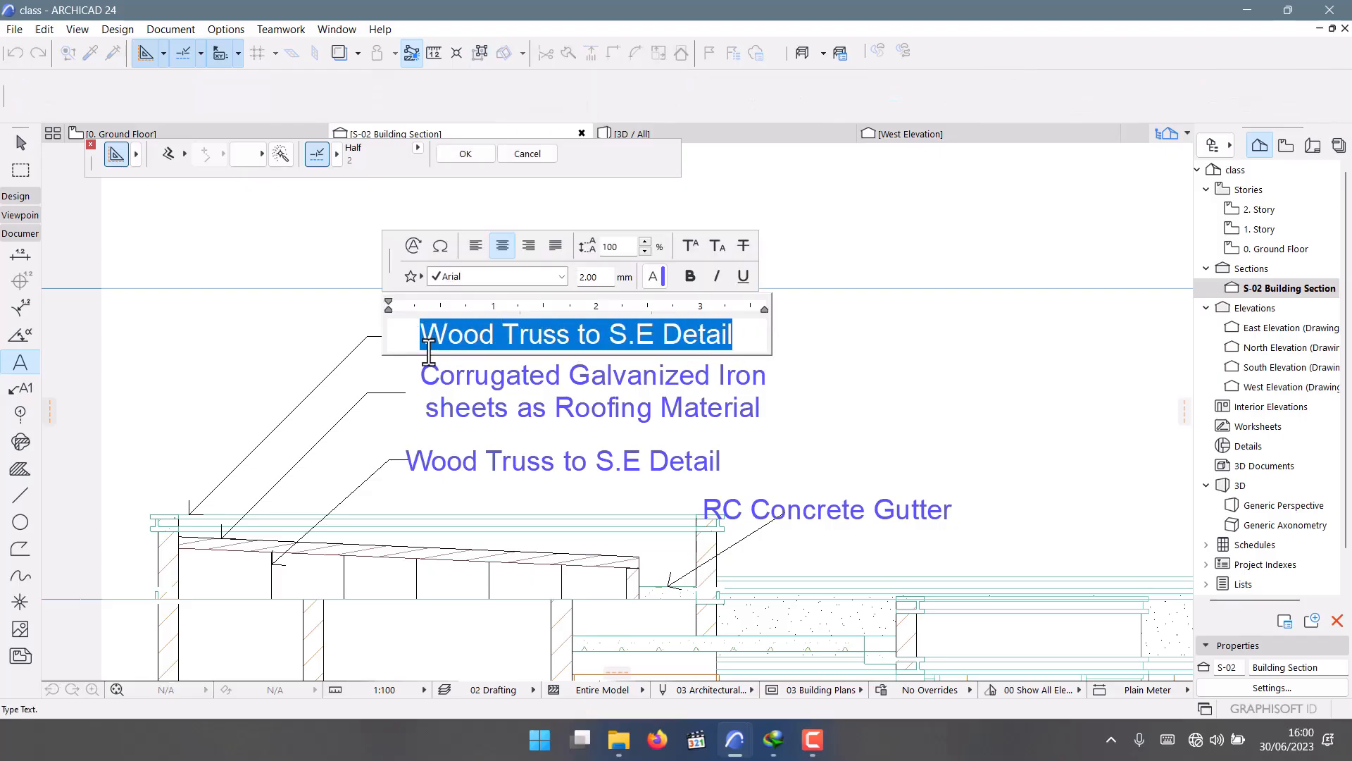
type("Co")
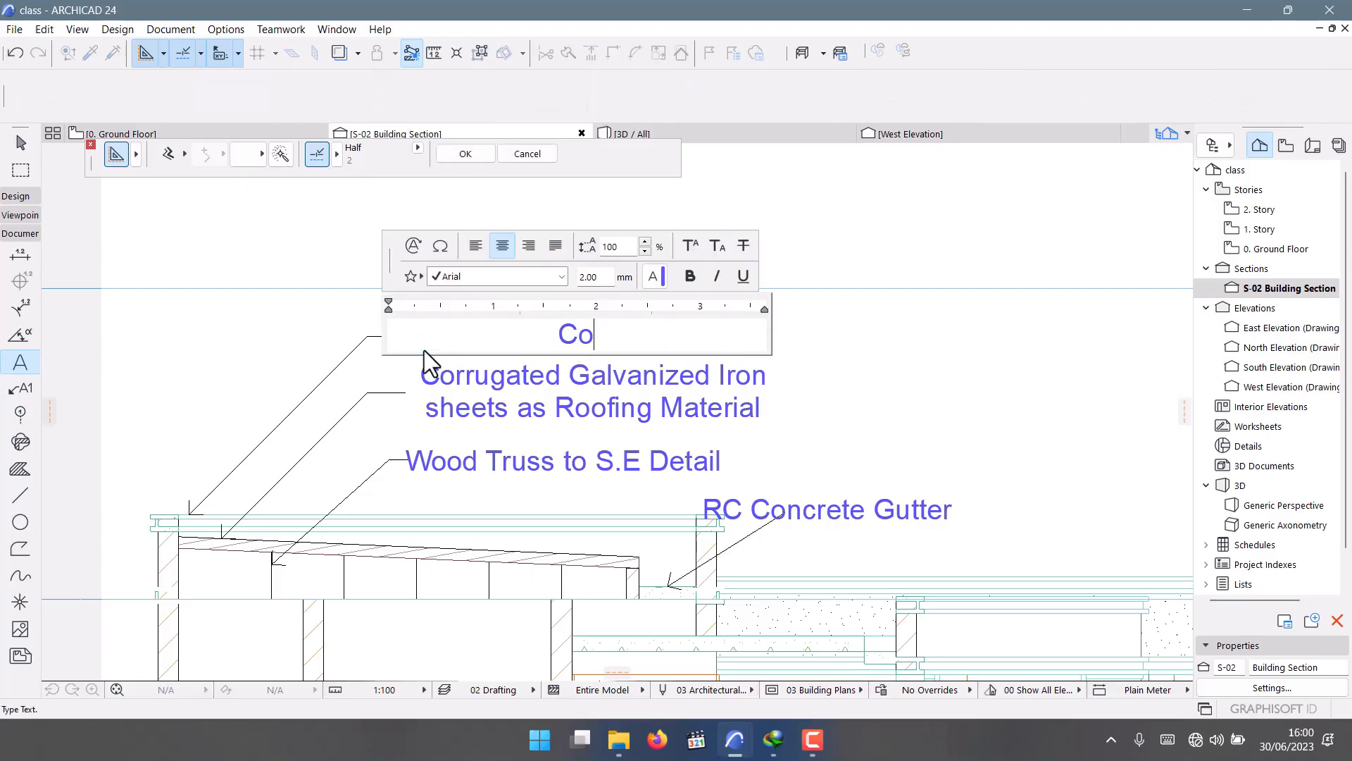
type("ncrete ")
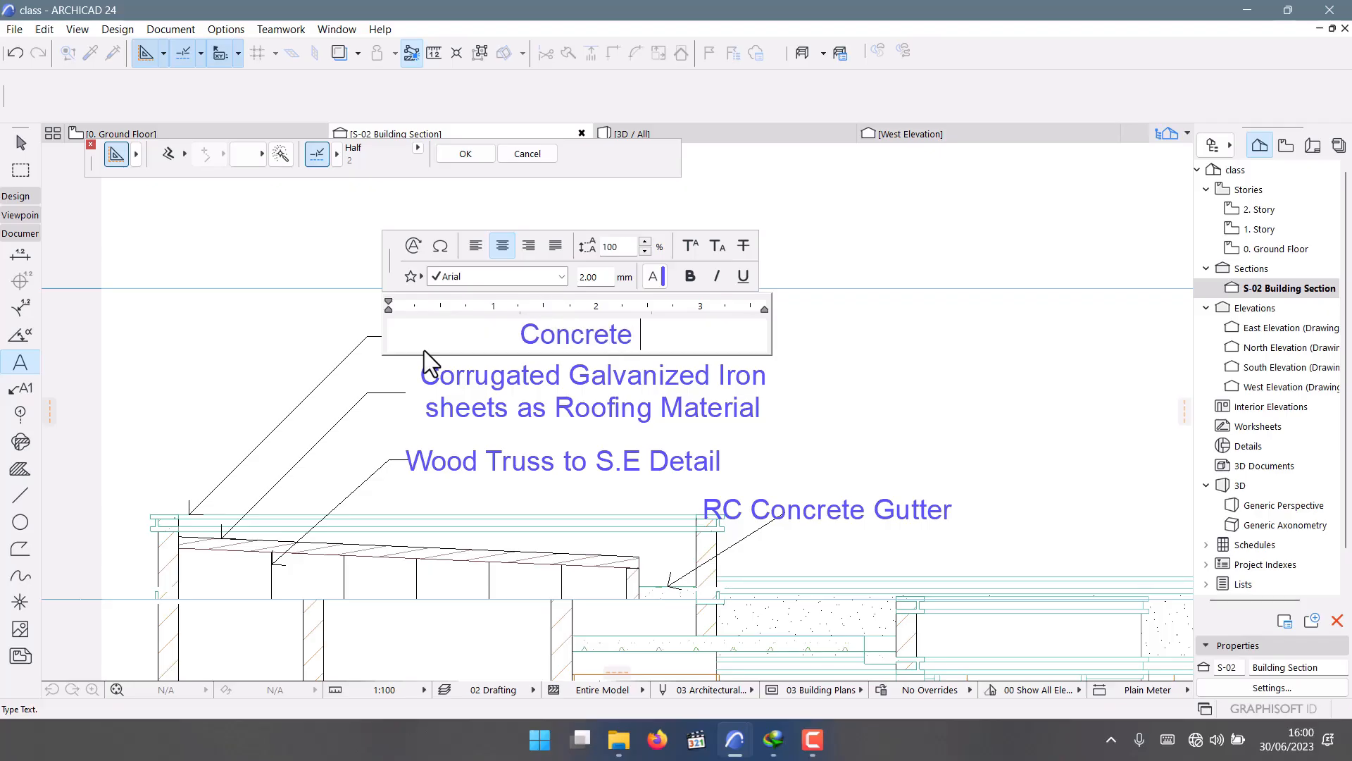
type("Coping")
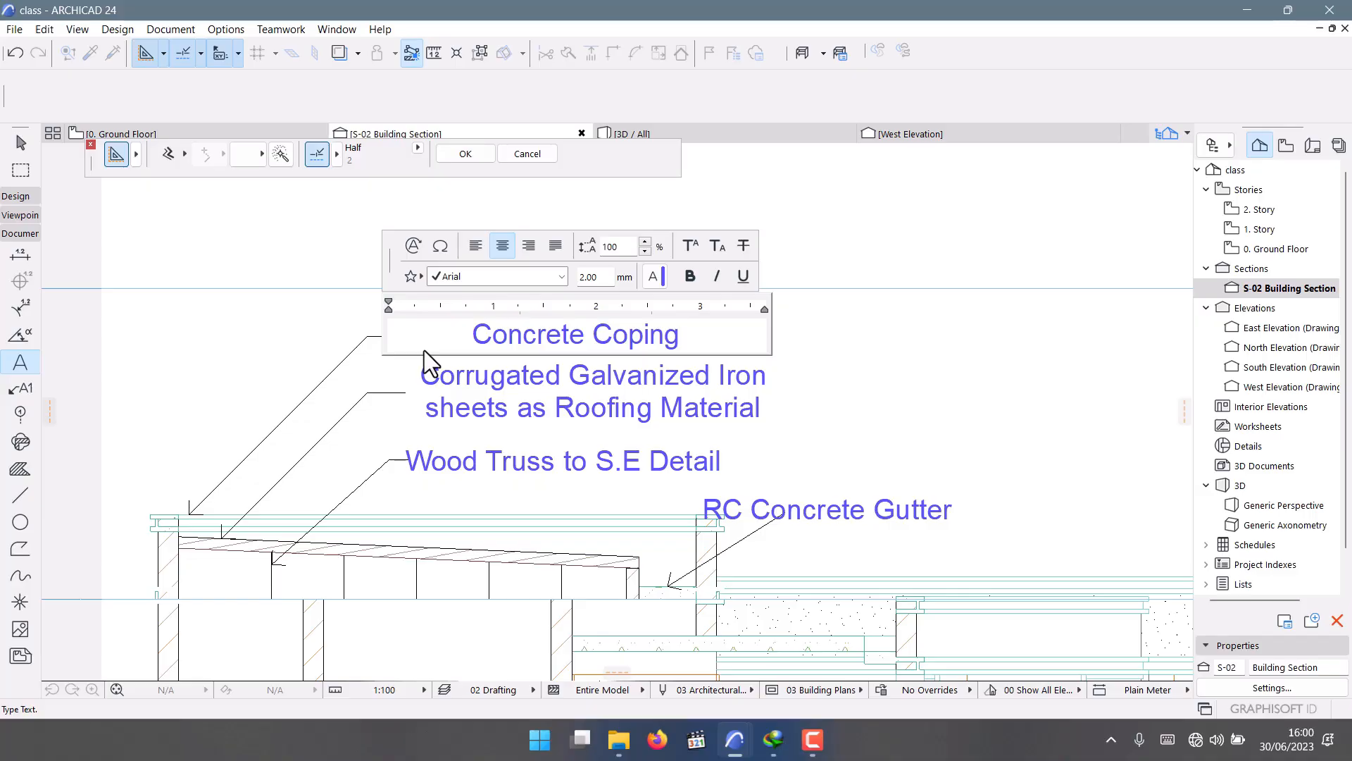
left_click(846, 392)
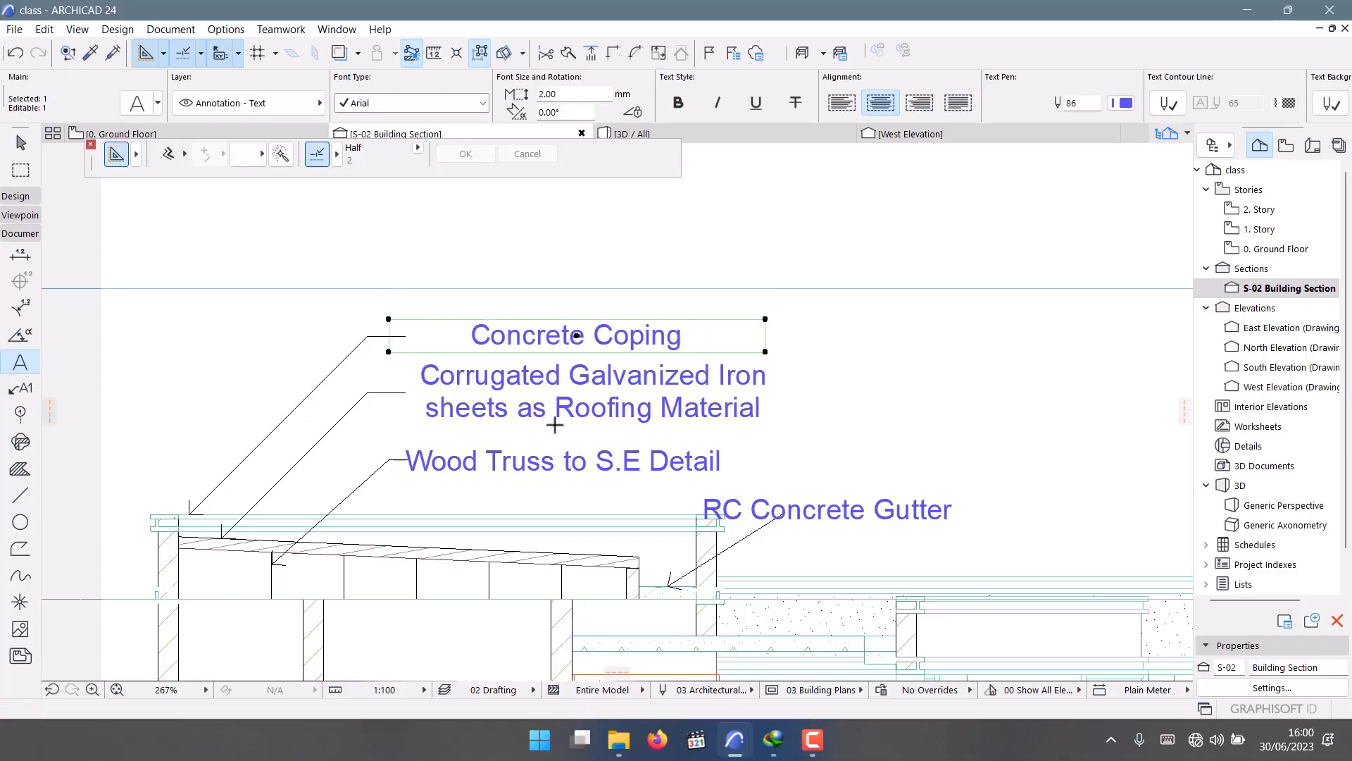
Move the "Concrete Coping" note closer so that it starts just after the end of its leader's tail.
scroll(612, 390, "down", 3)
scroll(421, 358, "up", 2)
scroll(421, 357, "up", 1)
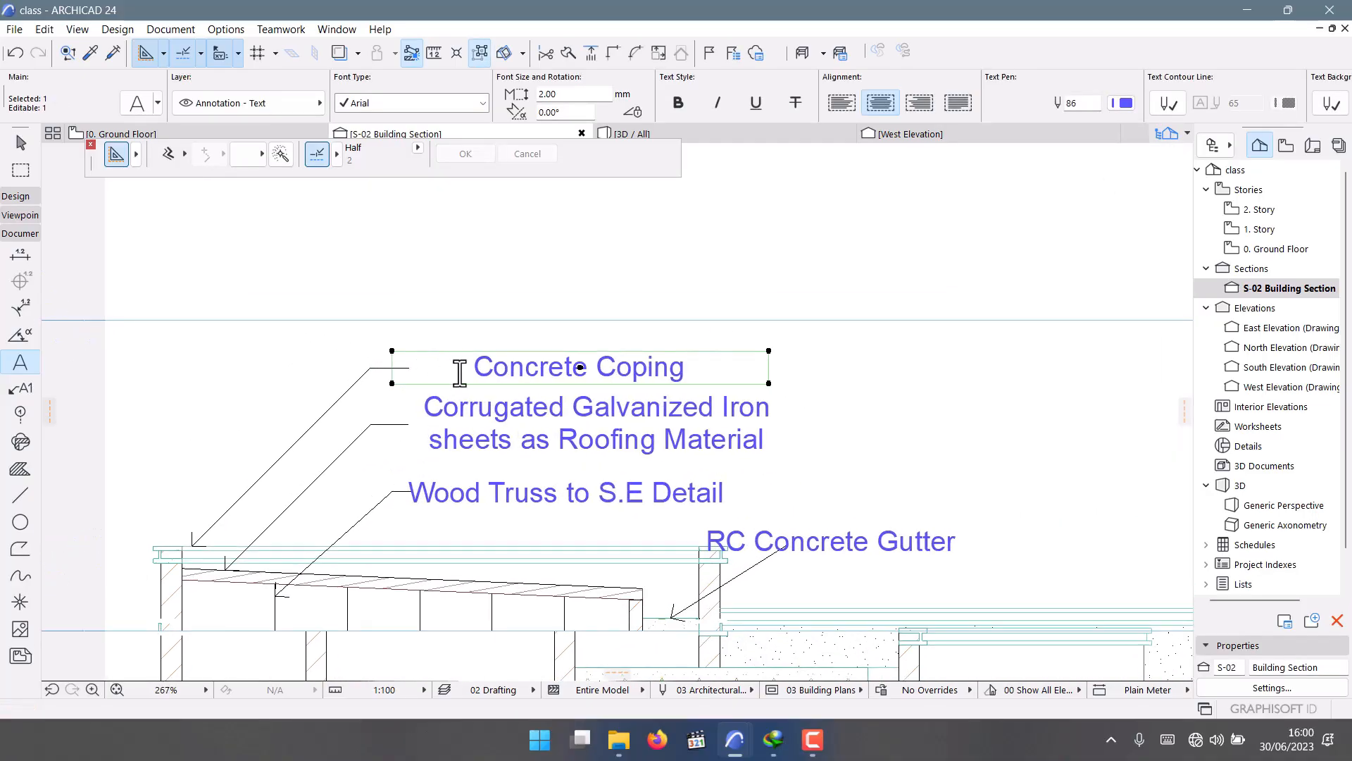
scroll(460, 368, "up", 3)
left_click(482, 360)
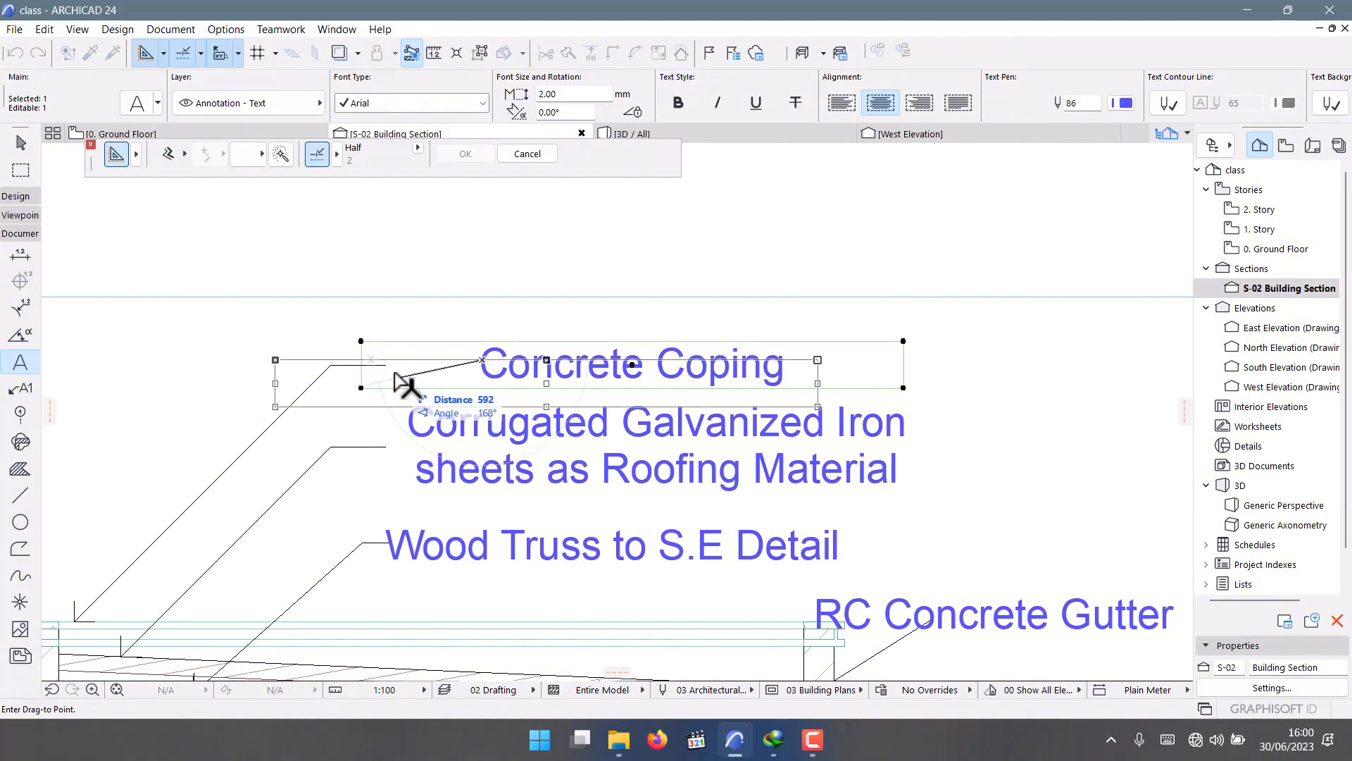
left_click(397, 365)
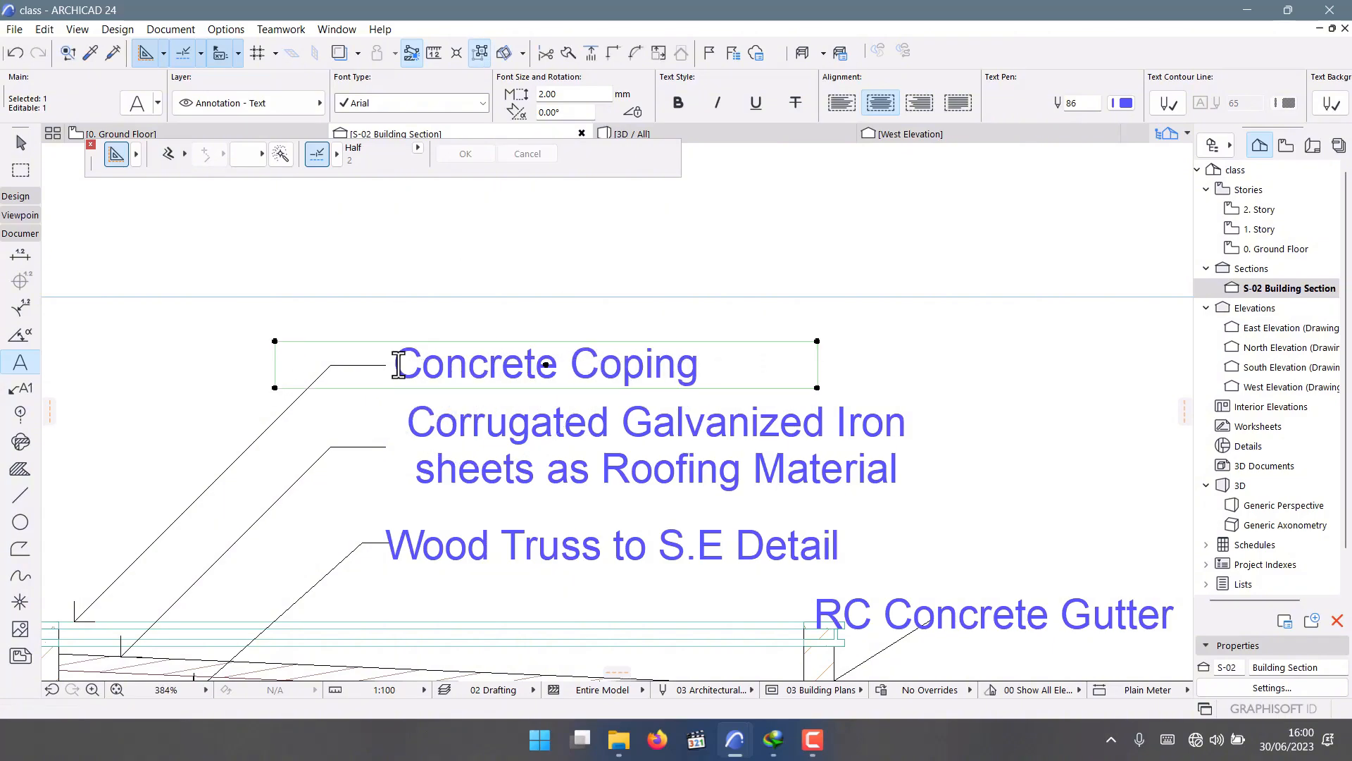
Nudge the "Concrete Coping" note slightly to the right, roughly in line with the start of the roofing sheets note below.
key("ctrl+d")
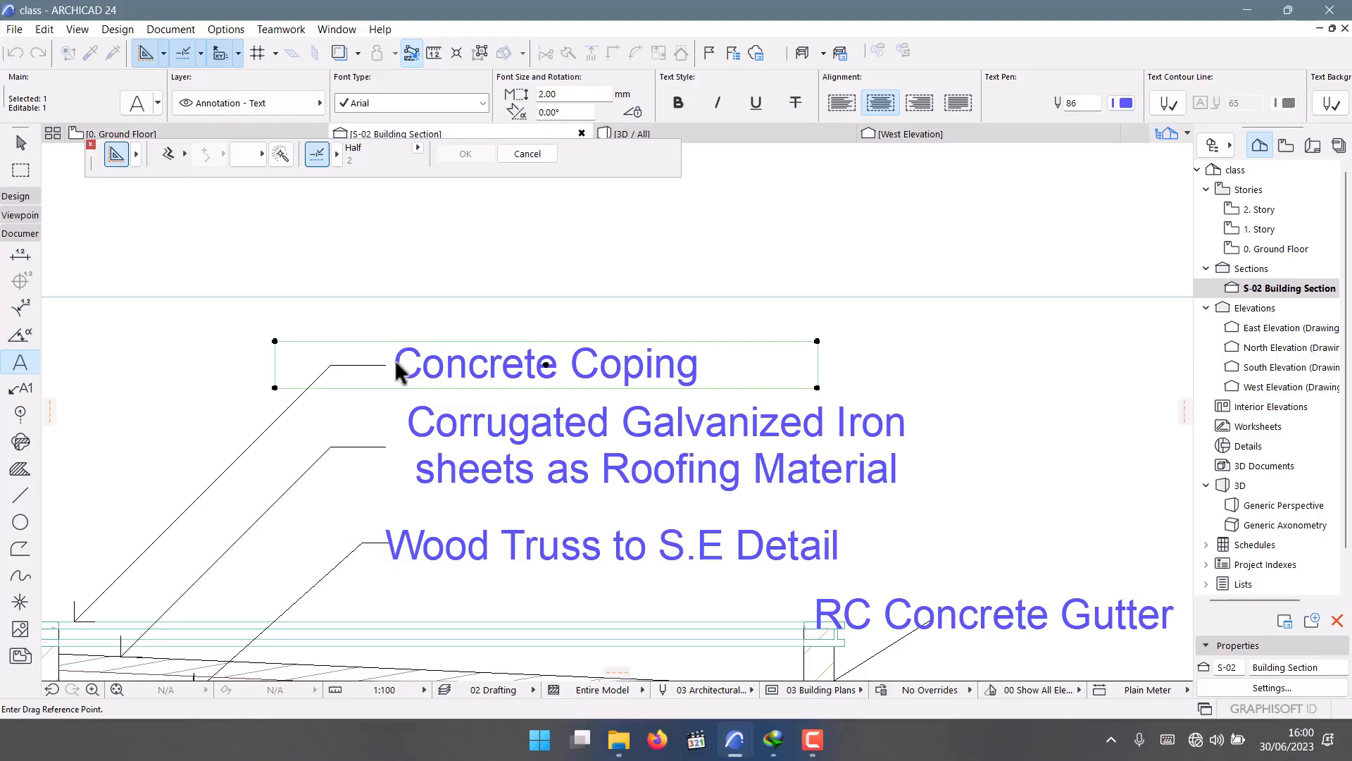
left_click(397, 367)
left_click(415, 367)
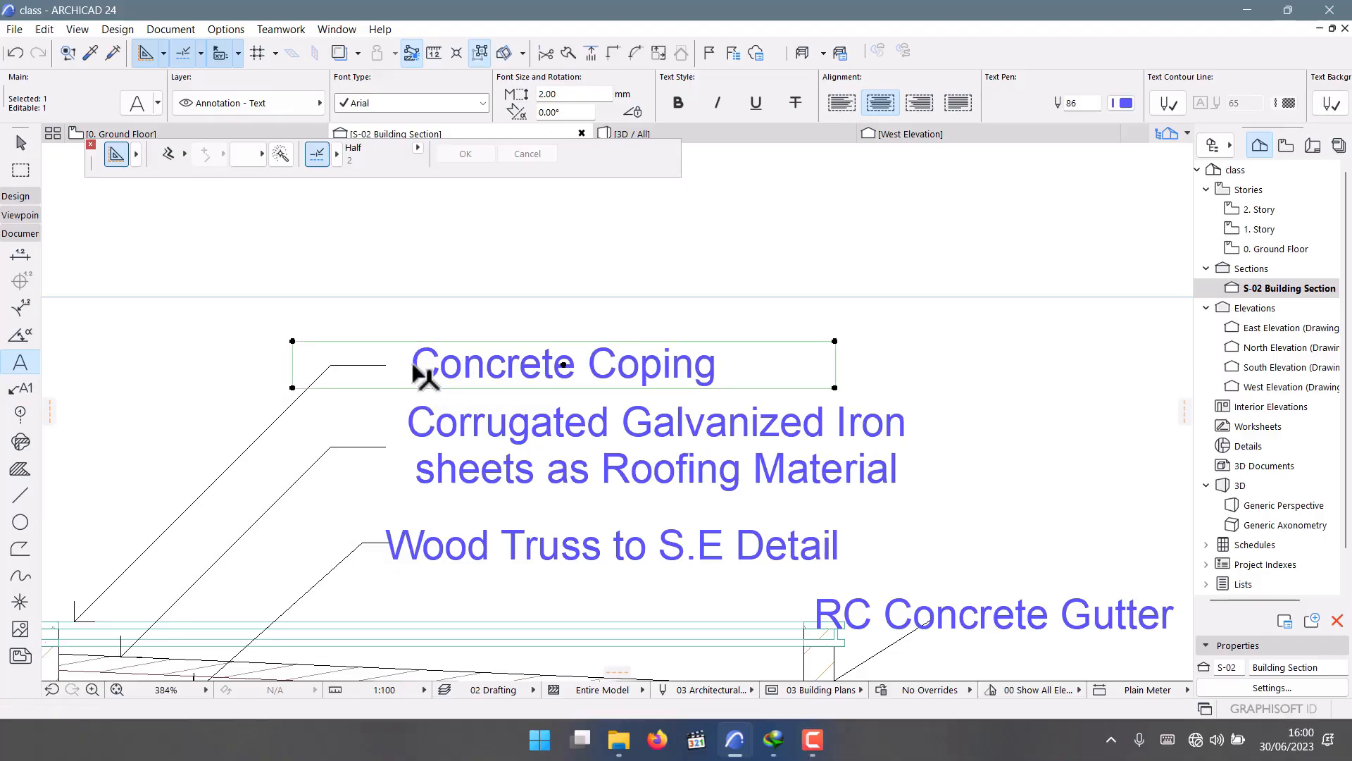
key("ctrl+d")
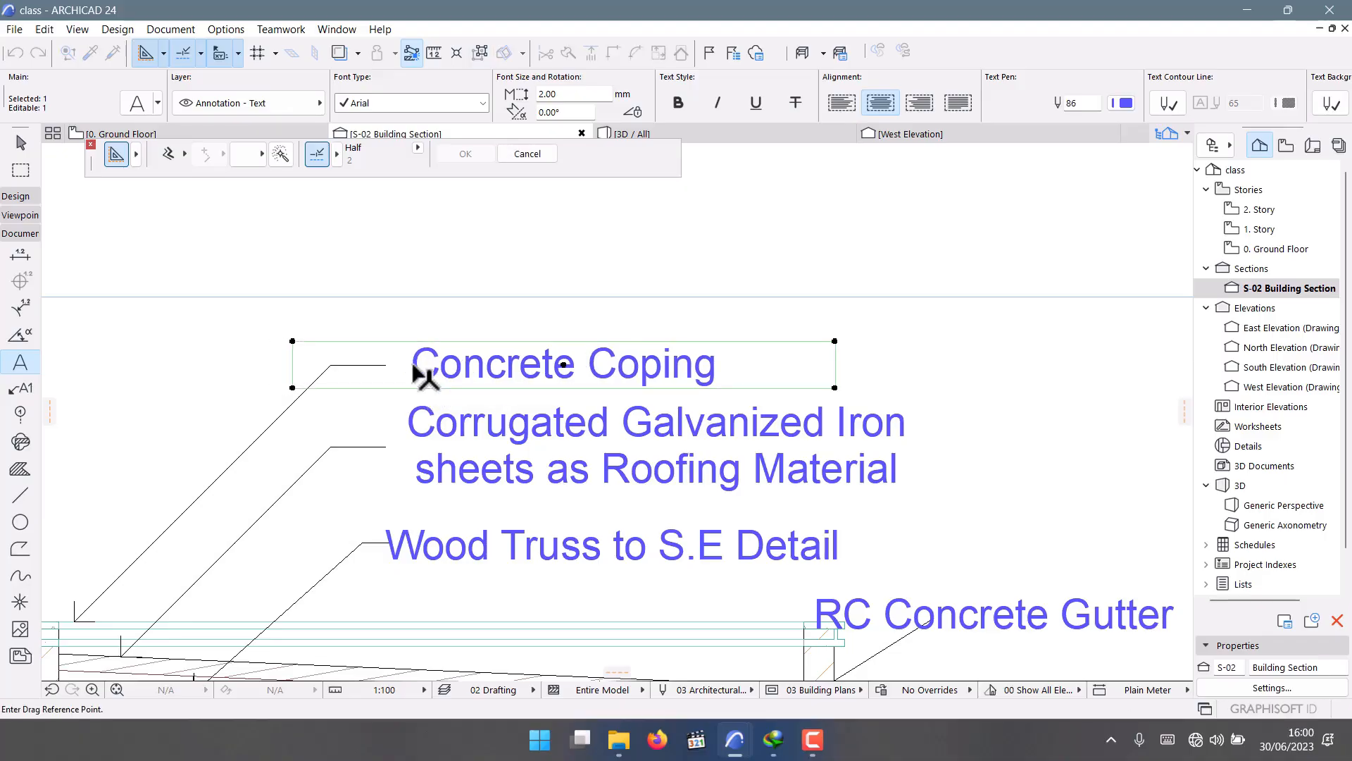
left_click(413, 365)
left_click(406, 366)
scroll(408, 326, "down", 4)
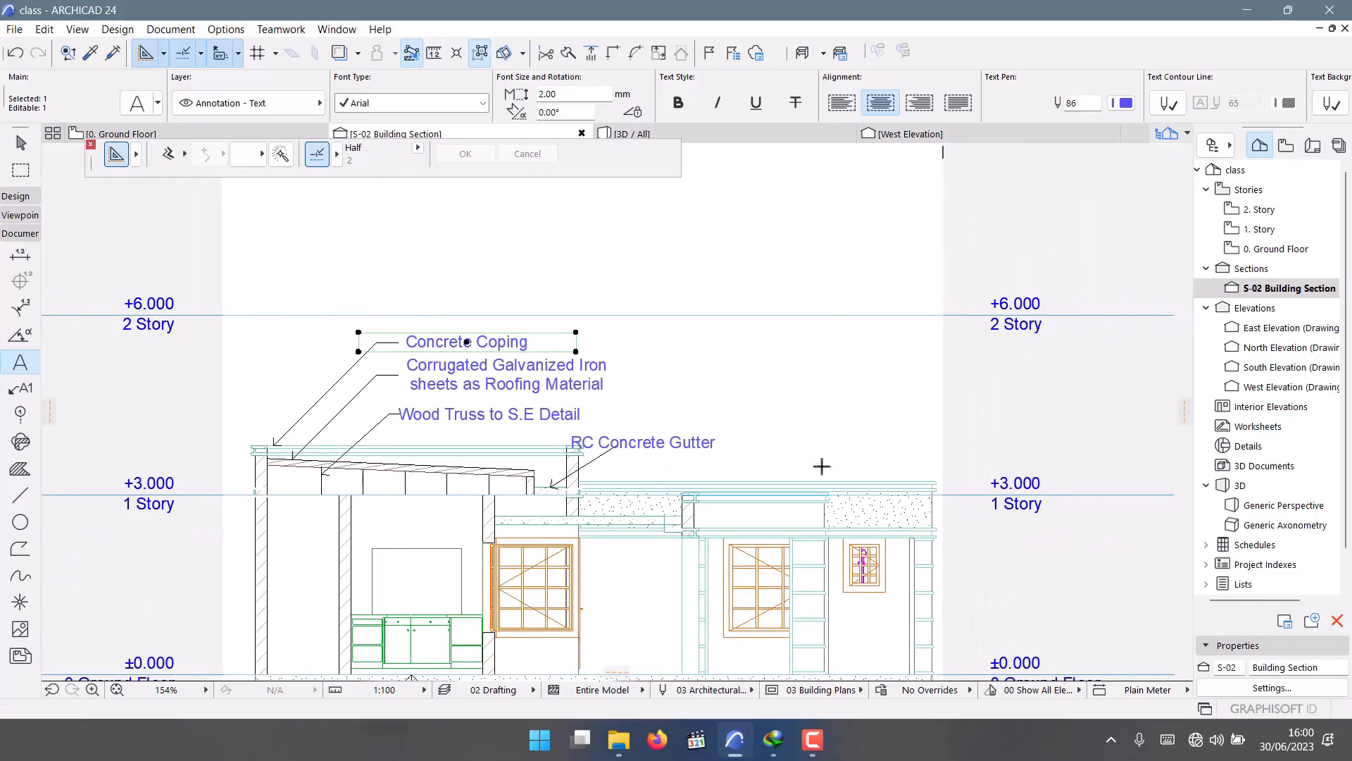
Examine the lower roof and its dotted parapet wall over the rooms next to the concrete gutter.
key("Escape")
scroll(653, 533, "down", 3)
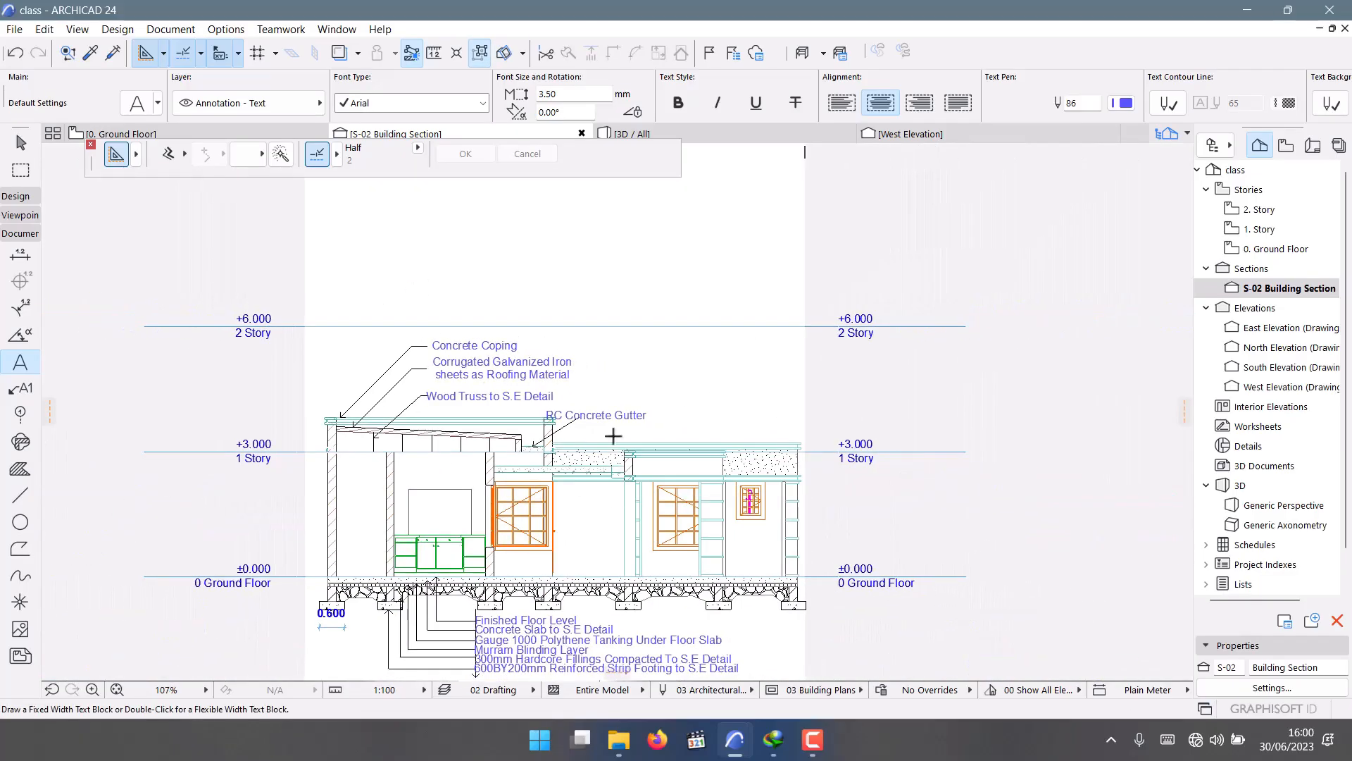
scroll(342, 203, "up", 5)
scroll(342, 203, "down", 2)
scroll(534, 226, "up", 4)
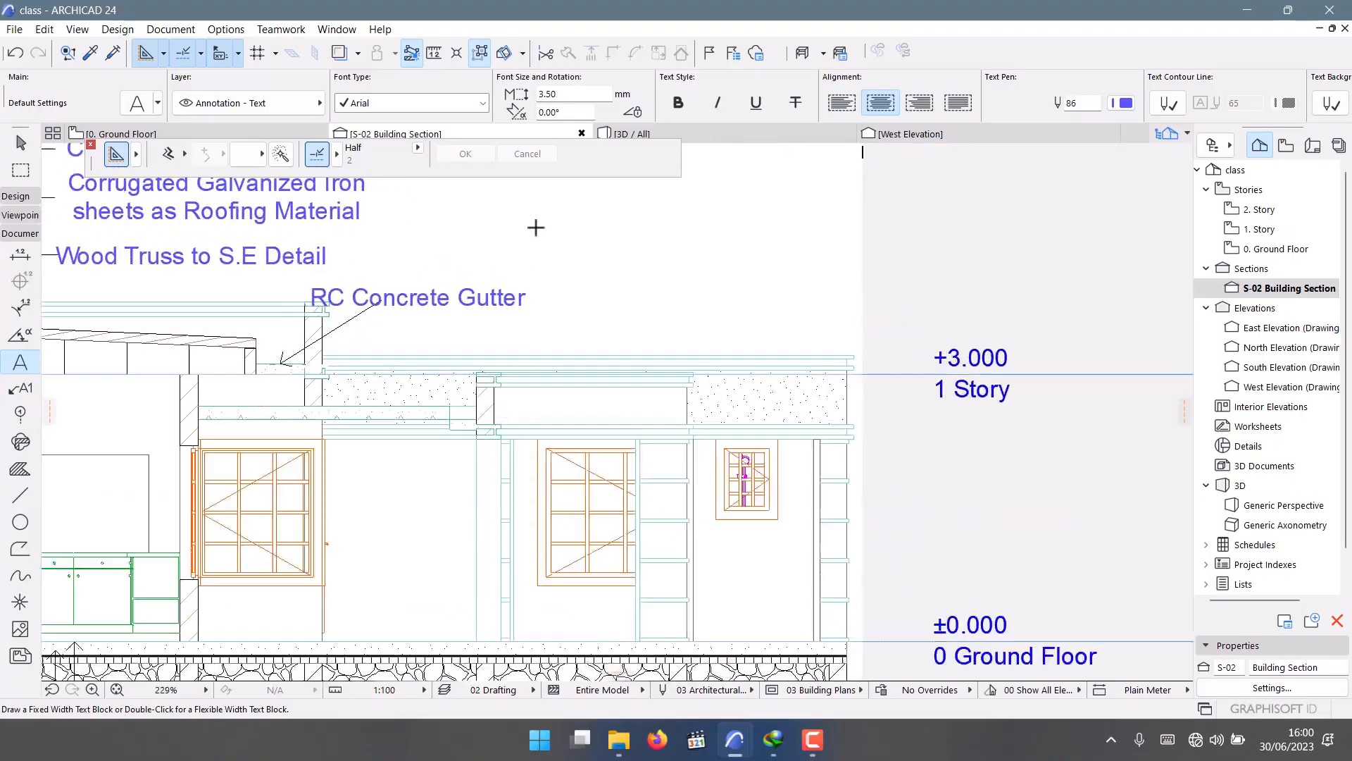
scroll(564, 402, "down", 3)
scroll(564, 402, "down", 3)
scroll(429, 383, "up", 4)
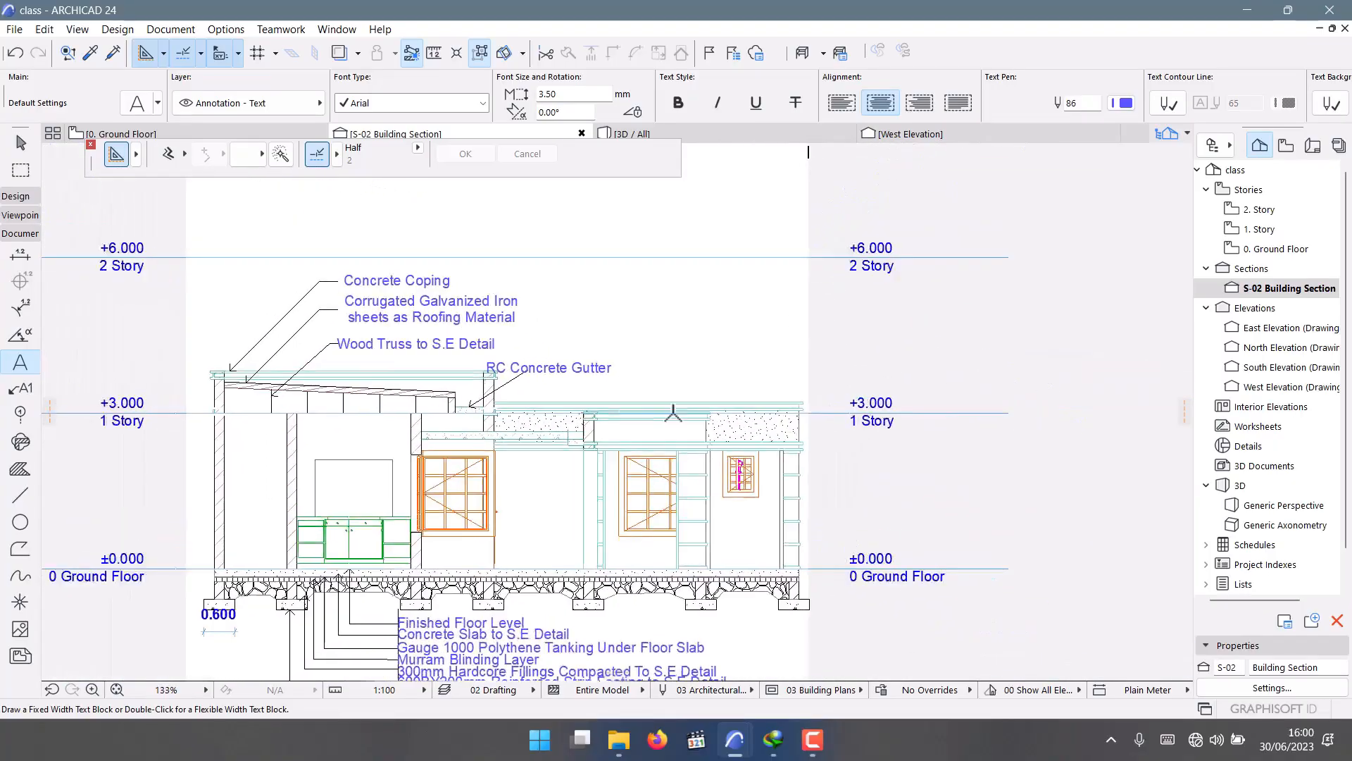
scroll(594, 408, "down", 3)
scroll(664, 422, "up", 1)
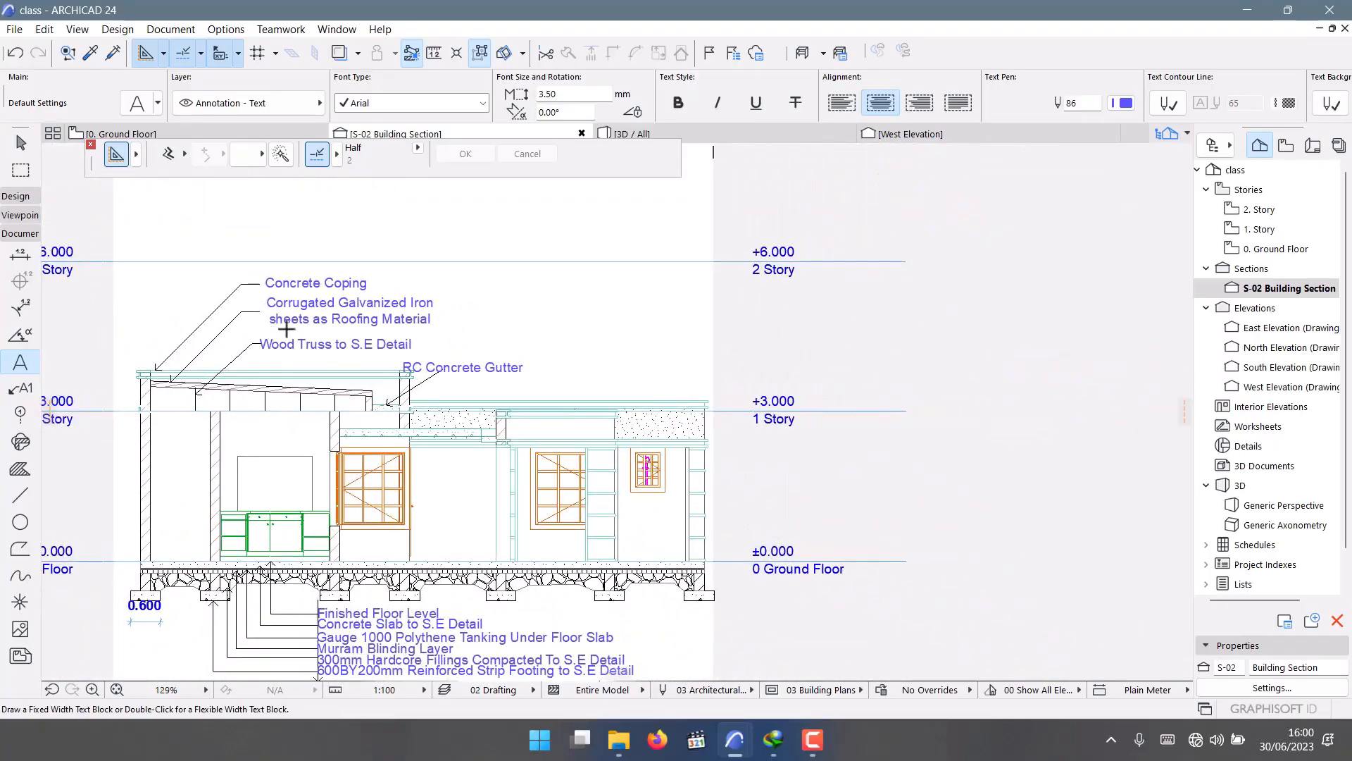
scroll(621, 446, "up", 4)
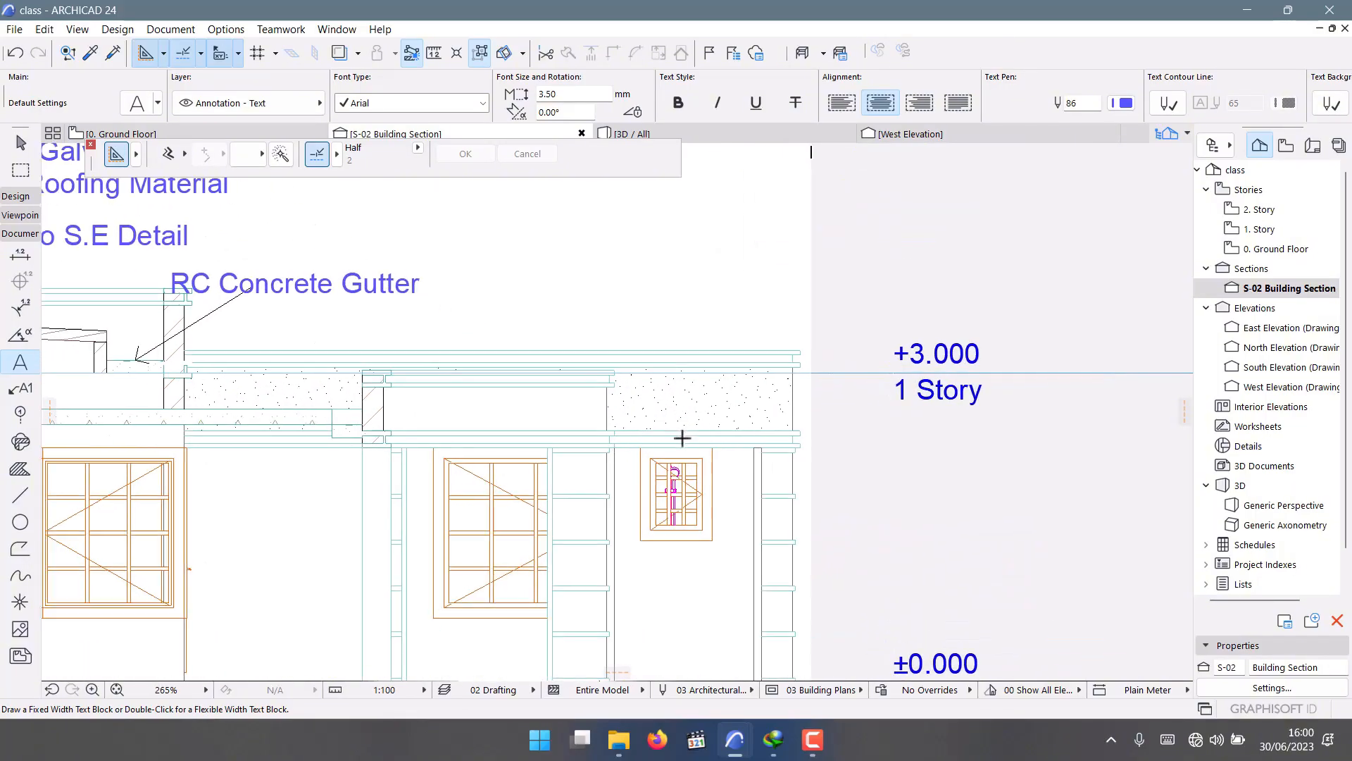
left_click(660, 402)
key("Escape")
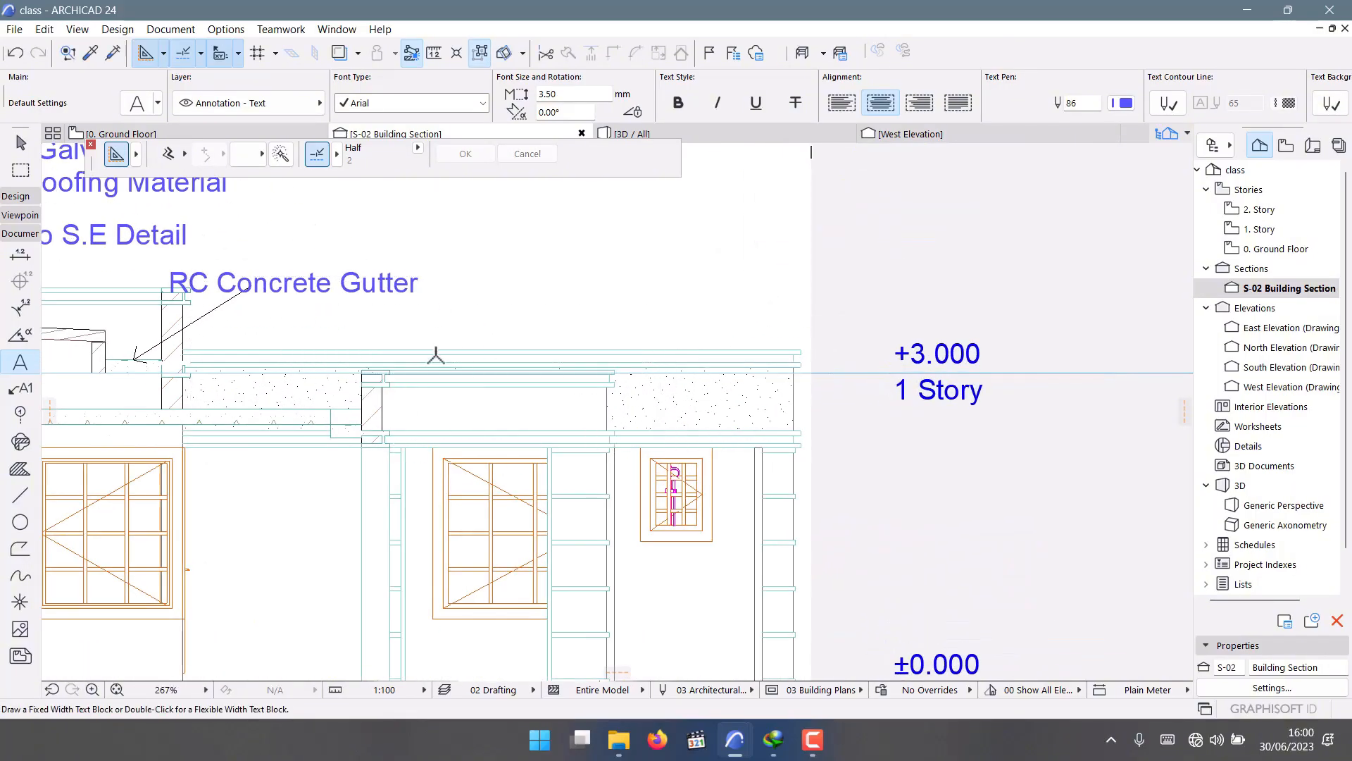
Apply the Cut Stone fill pattern to the blank wall surface above the sloping roof and gutter.
scroll(479, 371, "down", 4)
scroll(317, 343, "up", 4)
key("Escape")
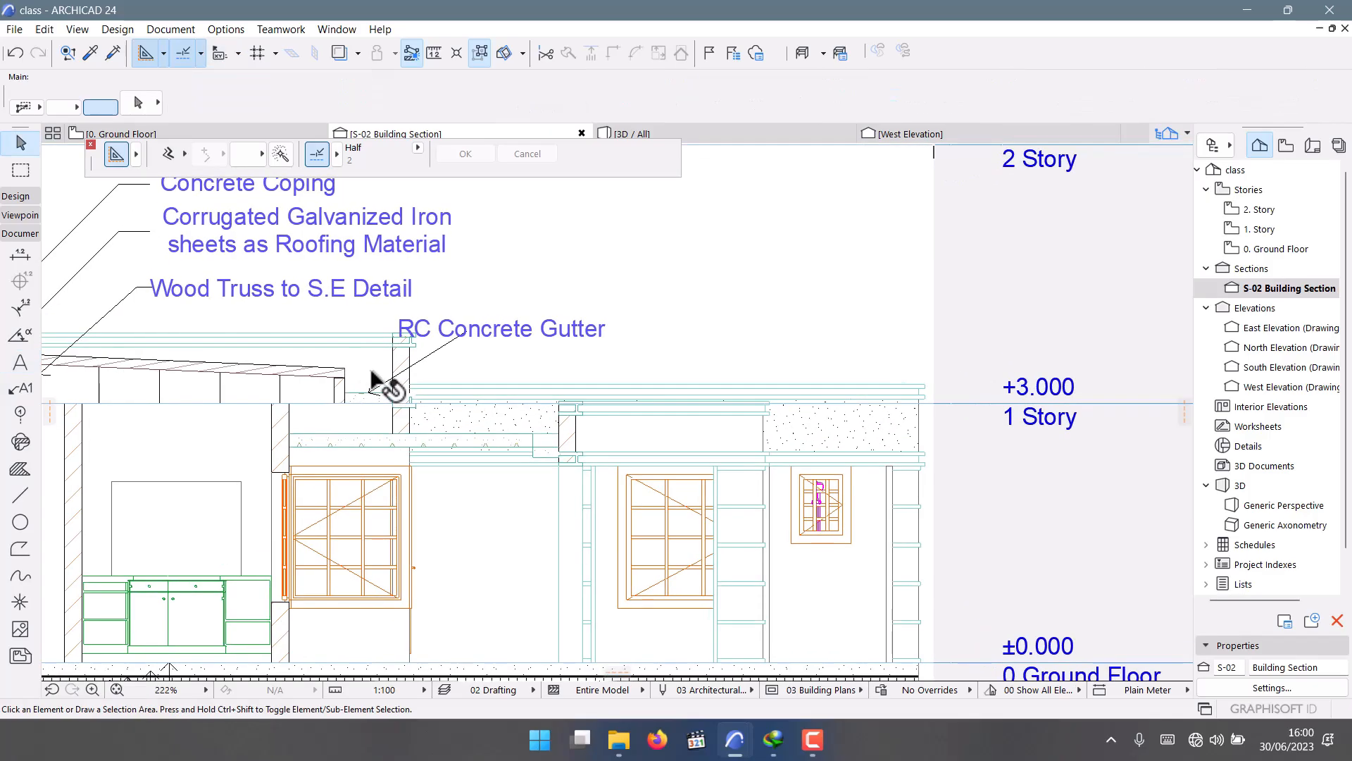
left_click(369, 370)
left_click(515, 102)
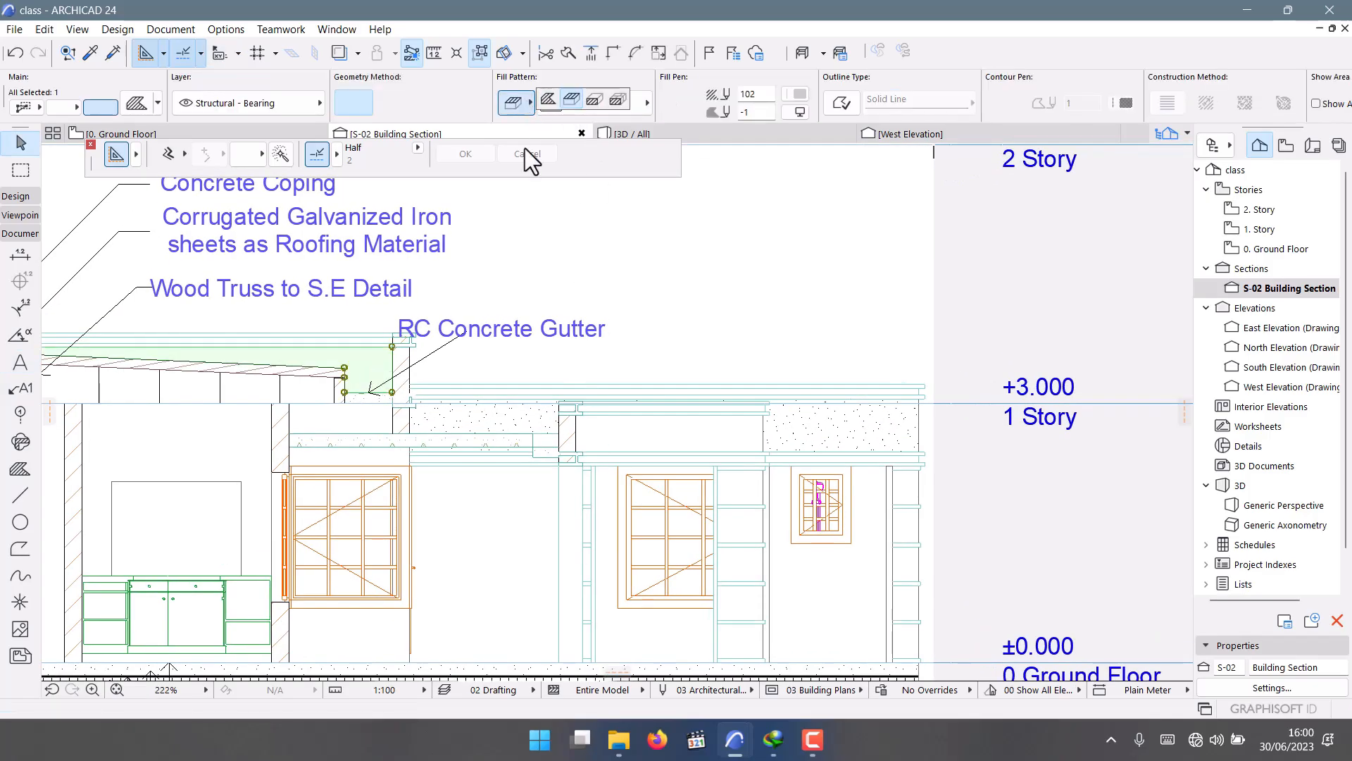
left_click(548, 100)
left_click(590, 103)
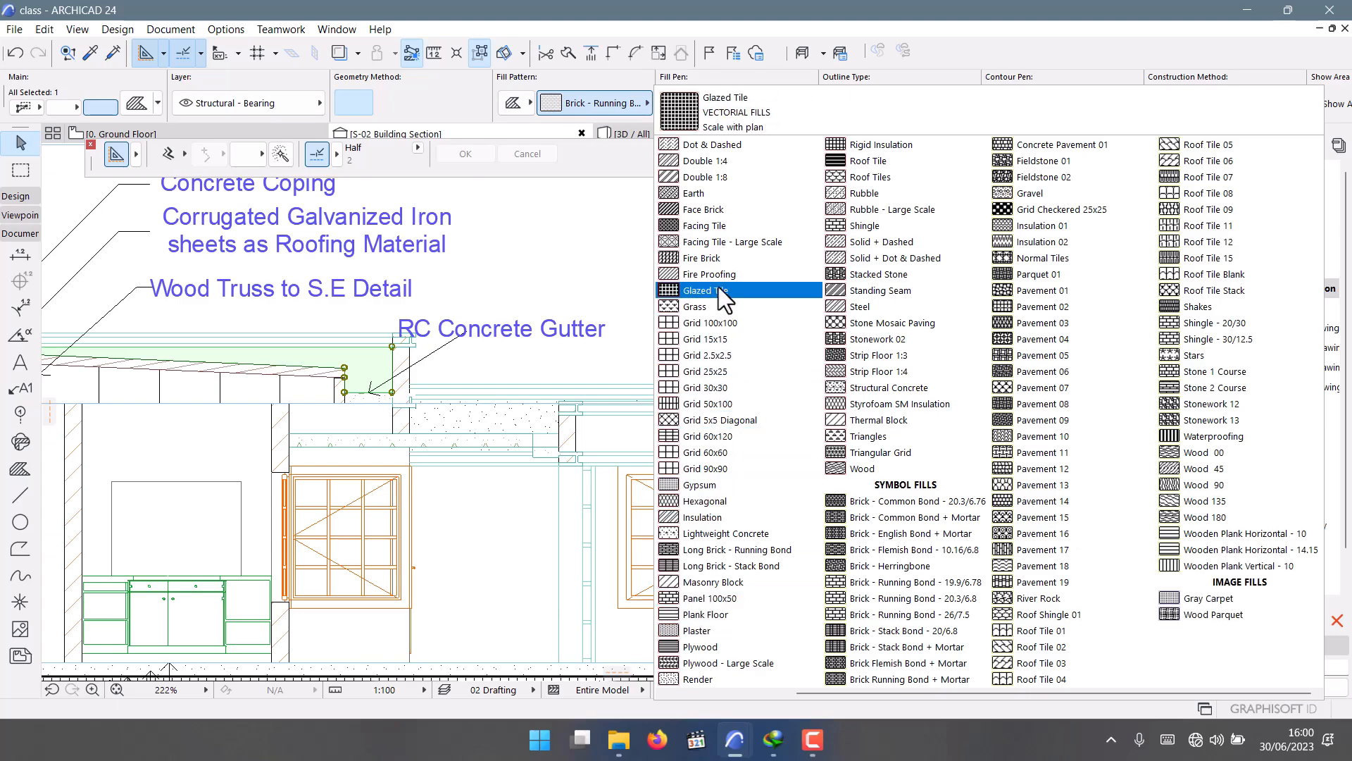
scroll(713, 400, "left", 3)
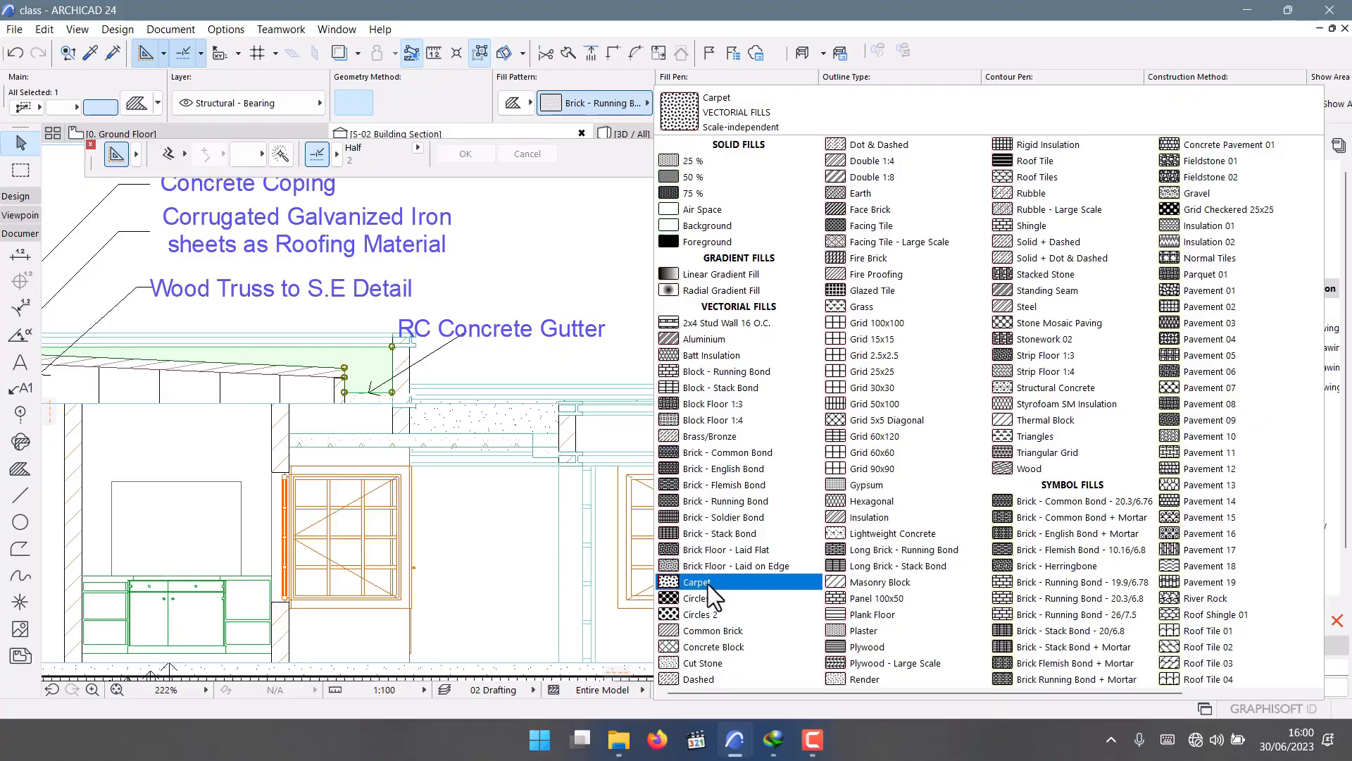
left_click(713, 661)
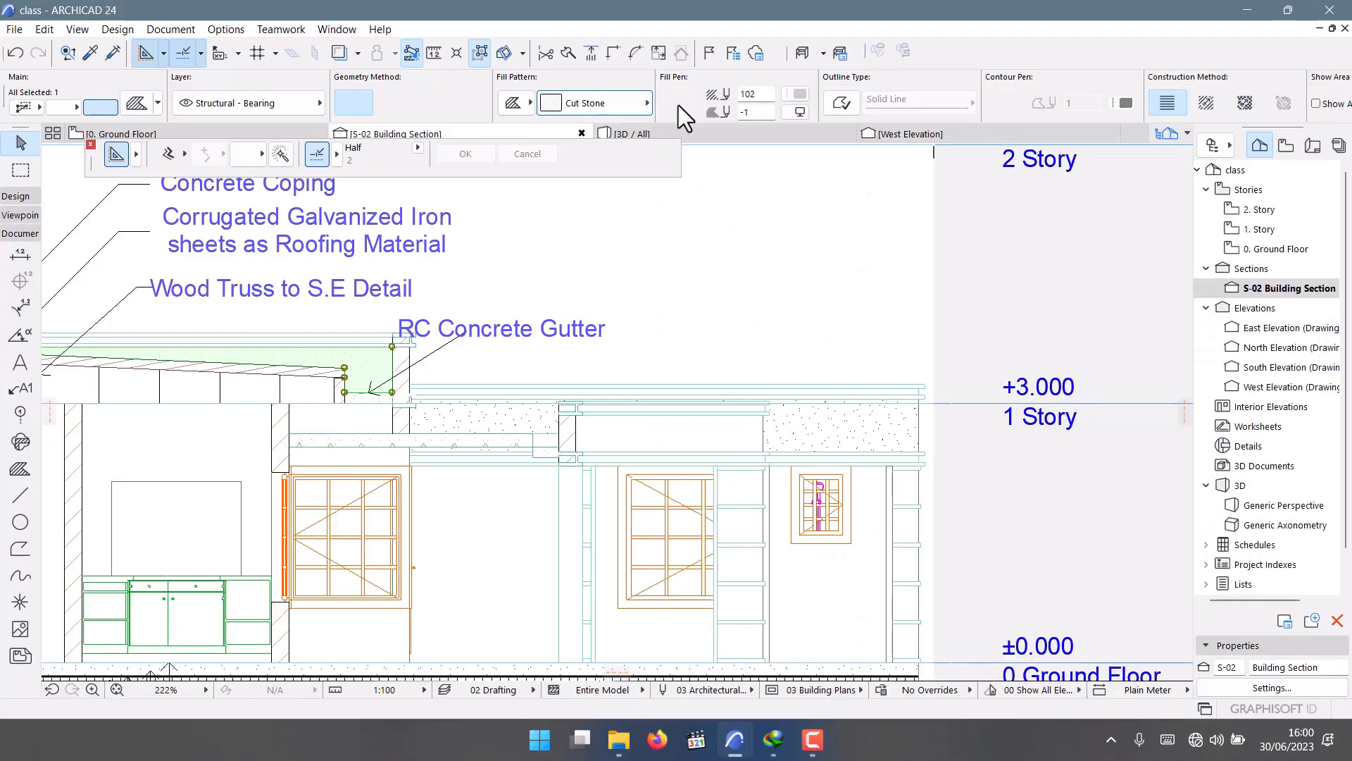
Set the Cut Stone fill's foreground pen to 2, pick its background pen, and deselect the fill.
left_click(798, 94)
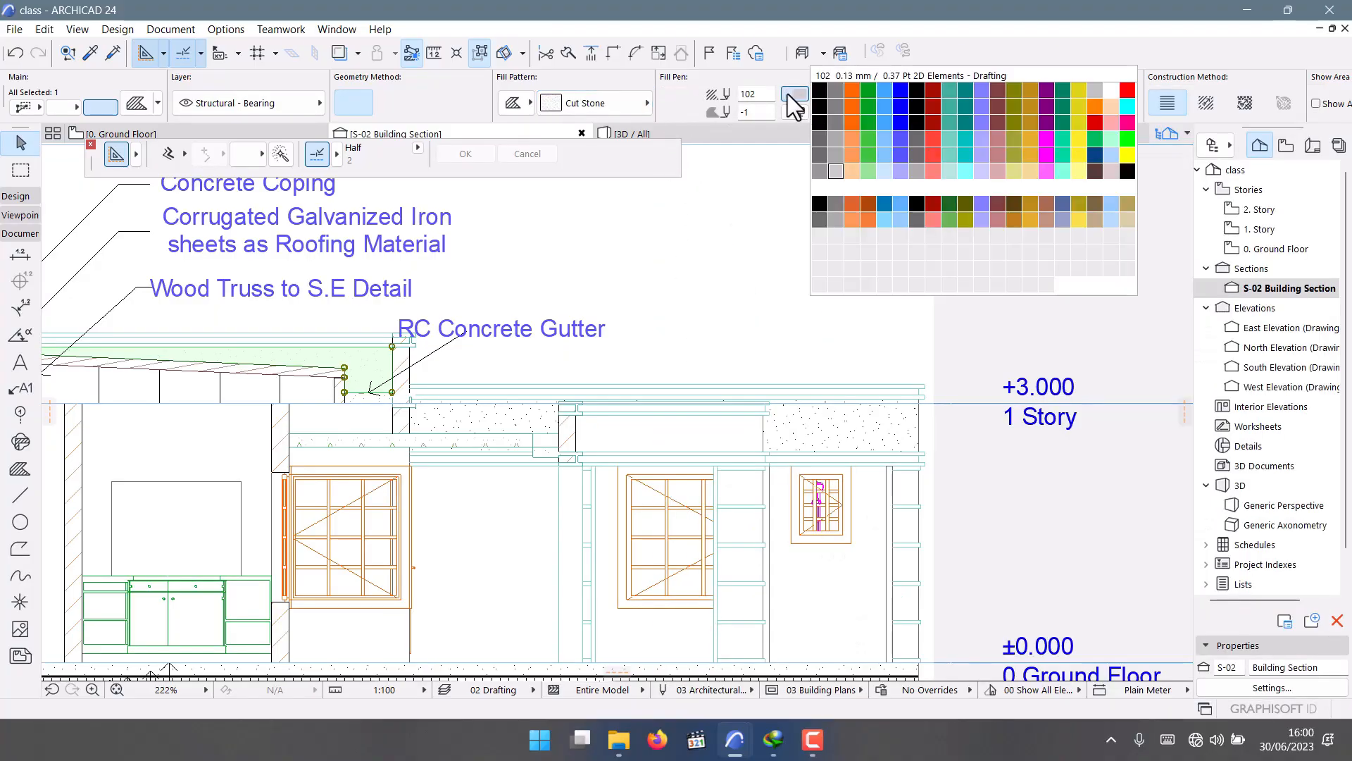
left_click(837, 91)
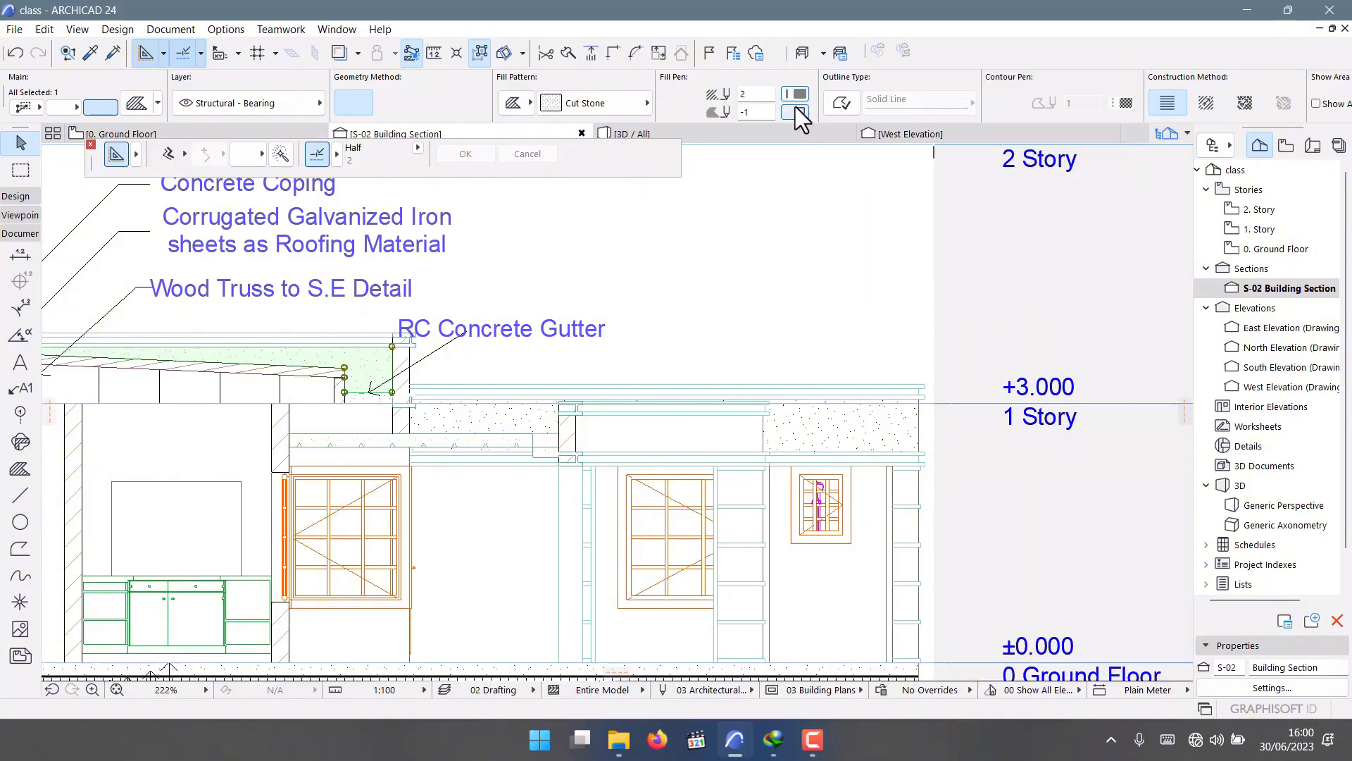
left_click(796, 107)
left_click(836, 136)
left_click(801, 111)
left_click(1113, 112)
key("Escape")
Examine the fill behind the gutter and the roof notes across the whole building section.
scroll(501, 431, "down", 3)
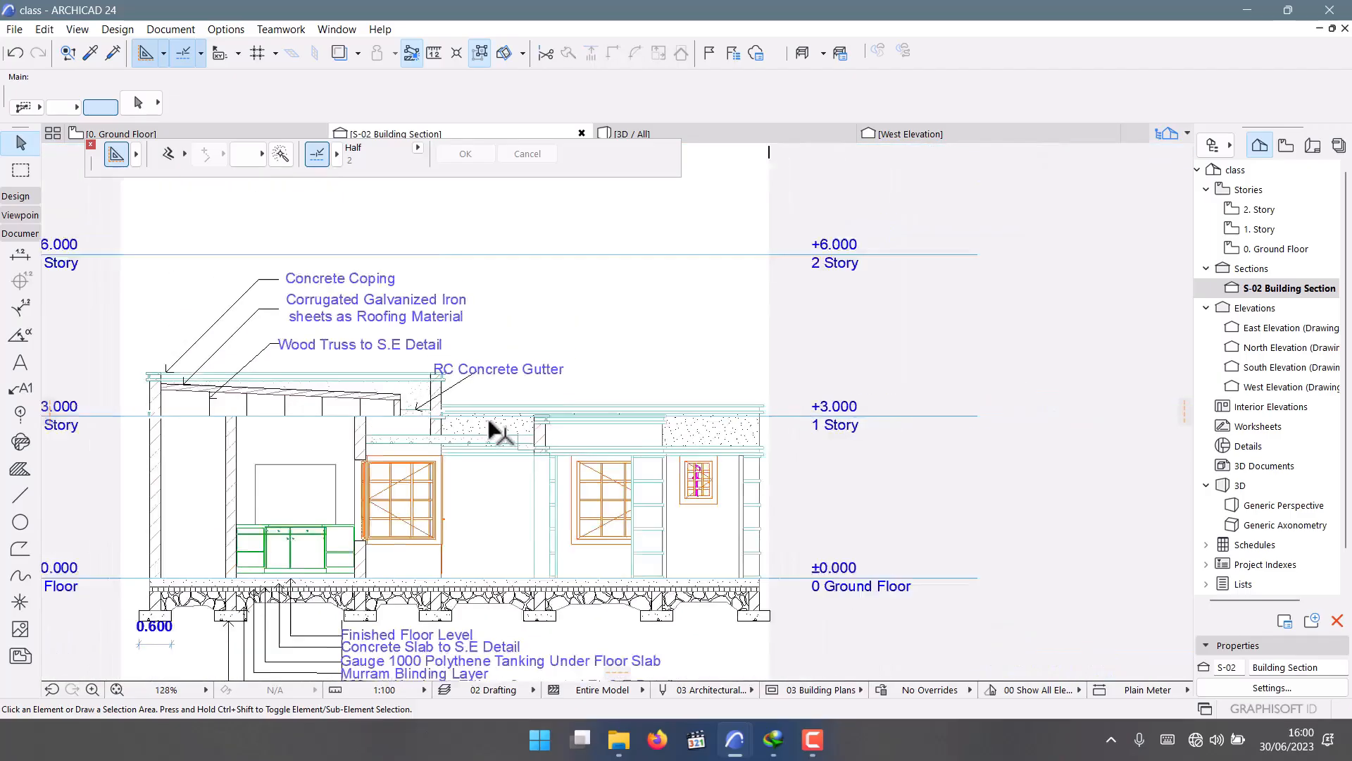
scroll(497, 431, "up", 6)
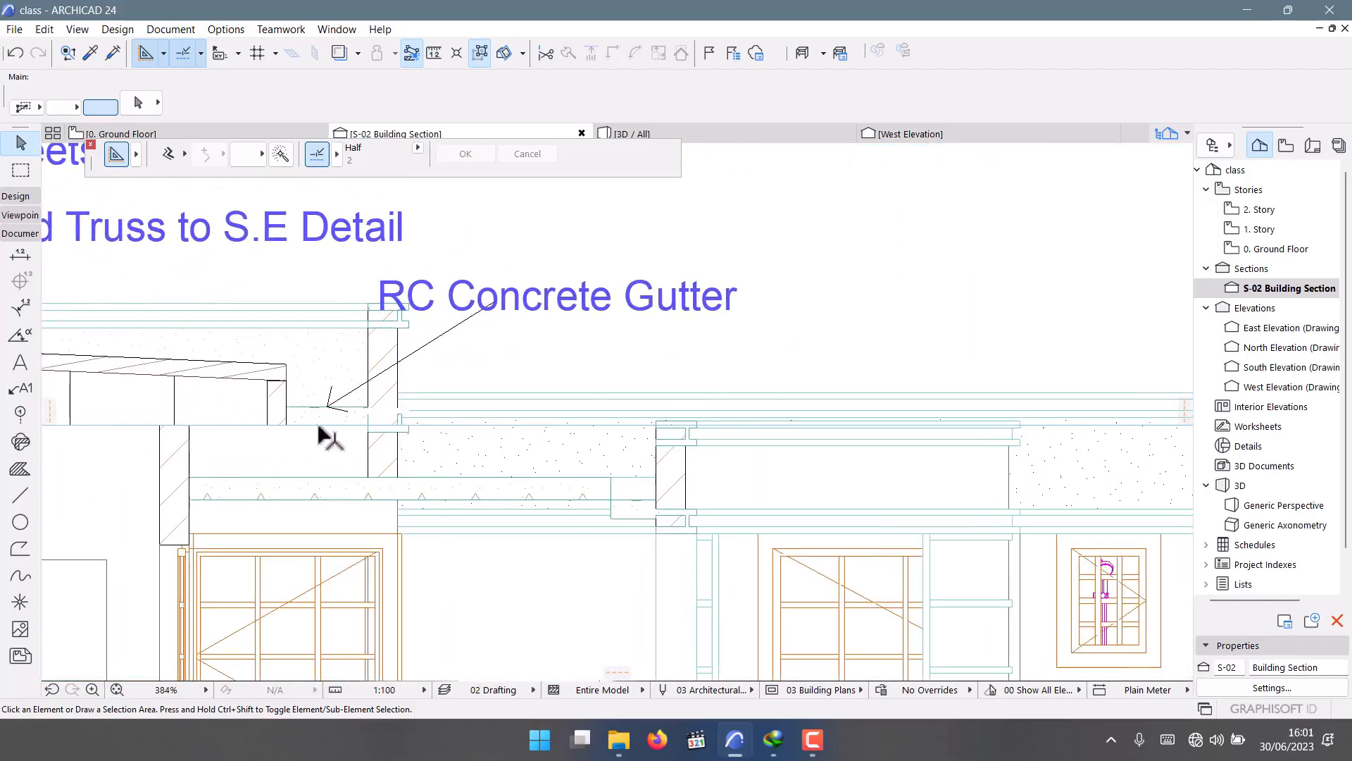
scroll(413, 353, "down", 4)
scroll(402, 381, "up", 3)
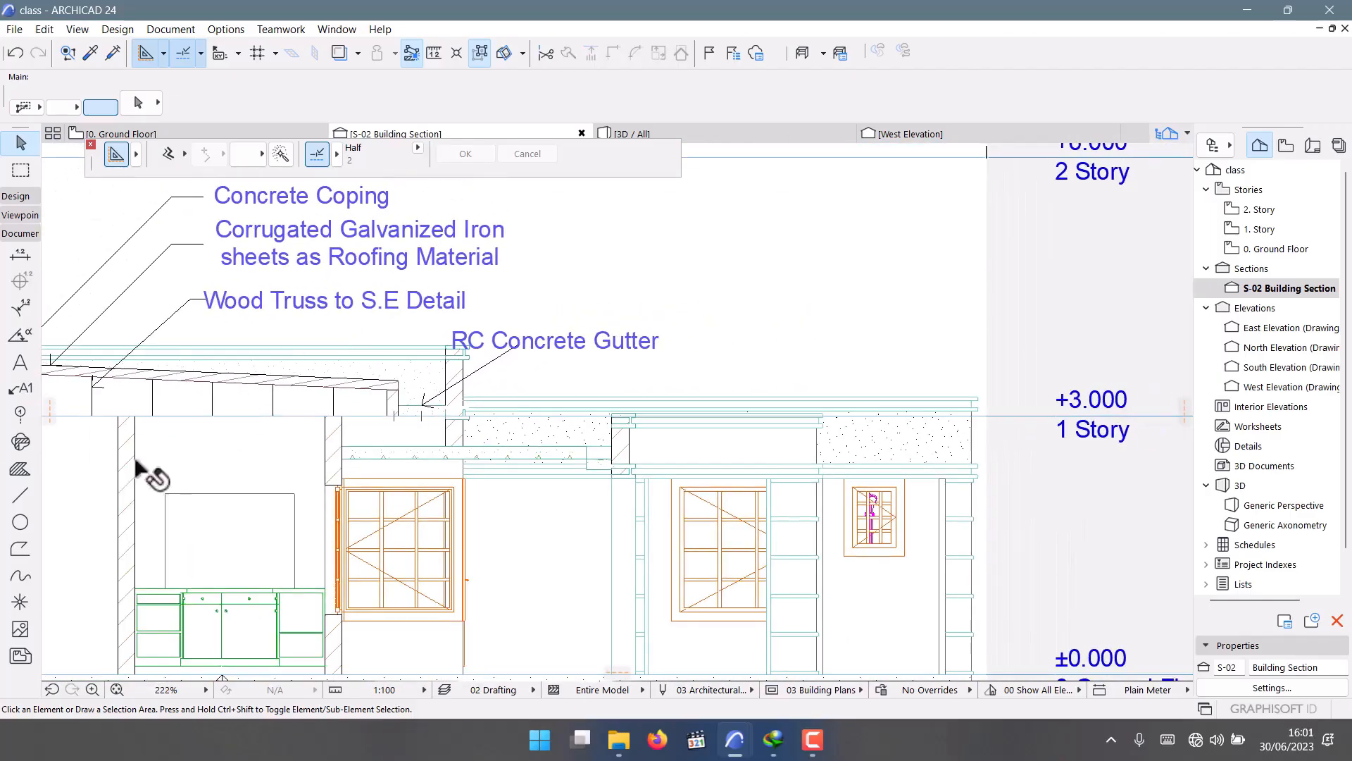
scroll(550, 423, "down", 4)
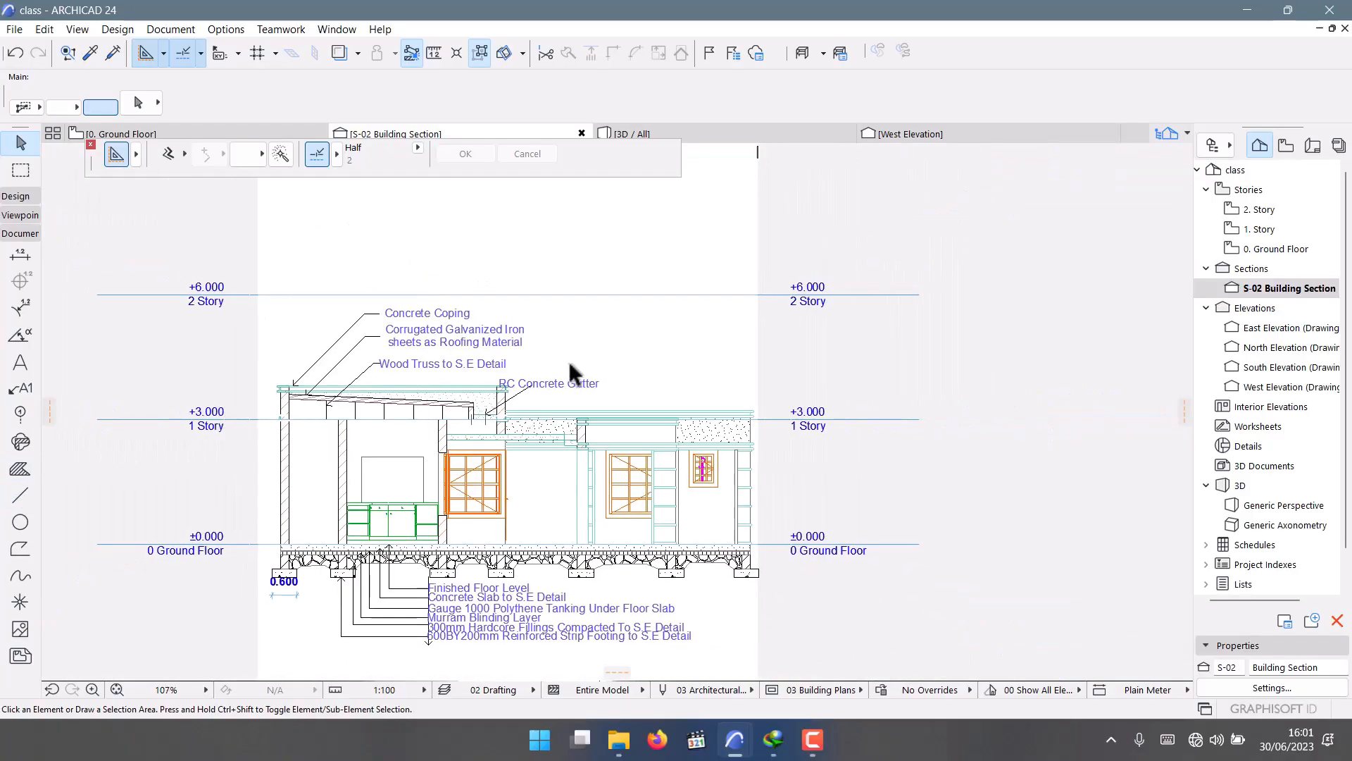
scroll(569, 365, "up", 3)
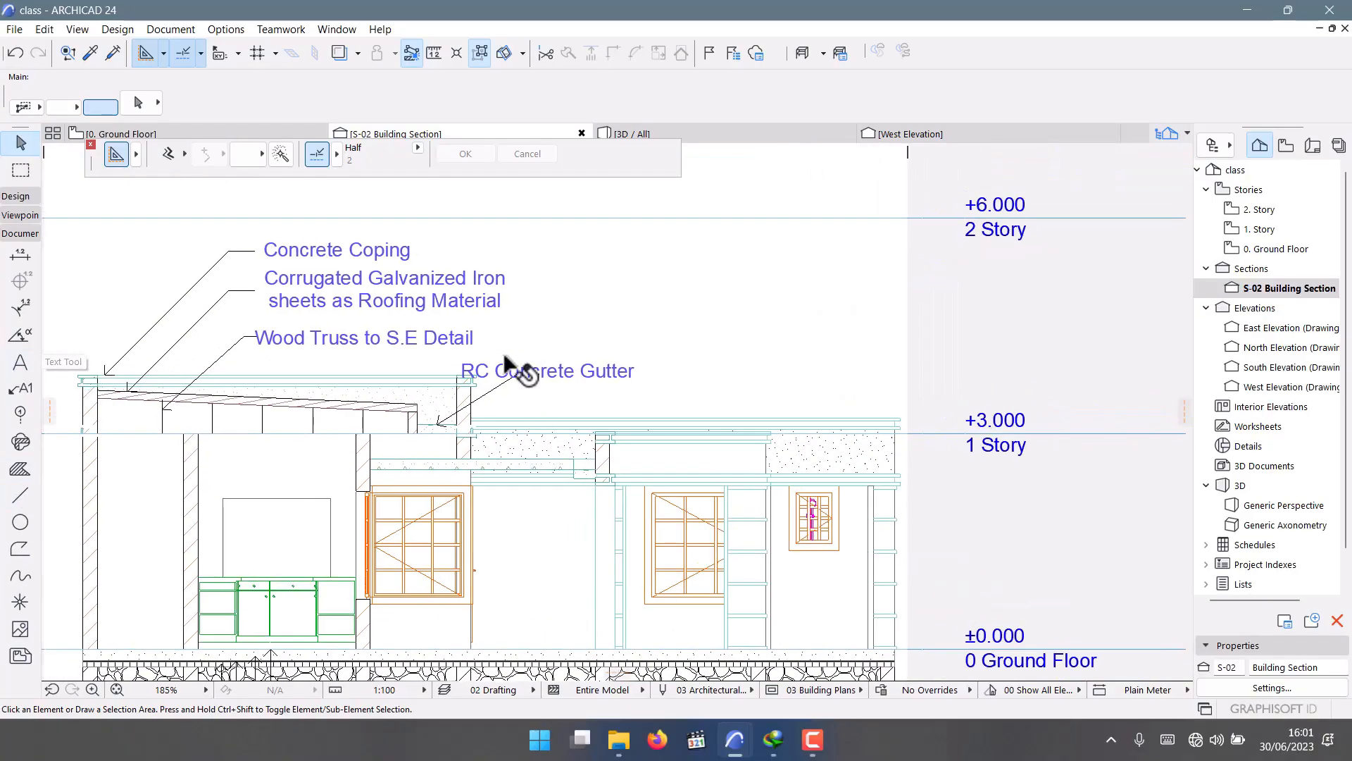
scroll(493, 358, "up", 2)
scroll(507, 416, "down", 2)
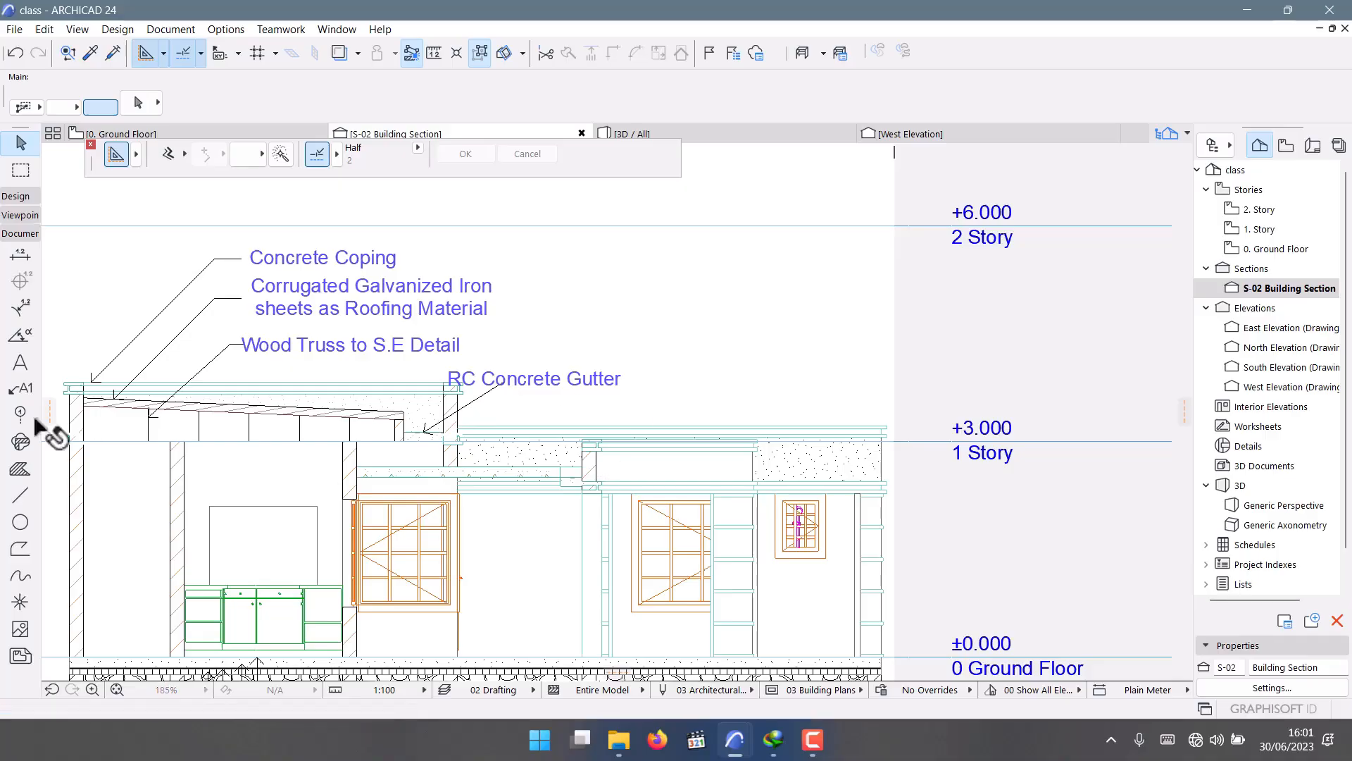
Activate the Line tool for a leader at the dotted parapet wall above the small window.
left_click(19, 495)
scroll(825, 444, "up", 3)
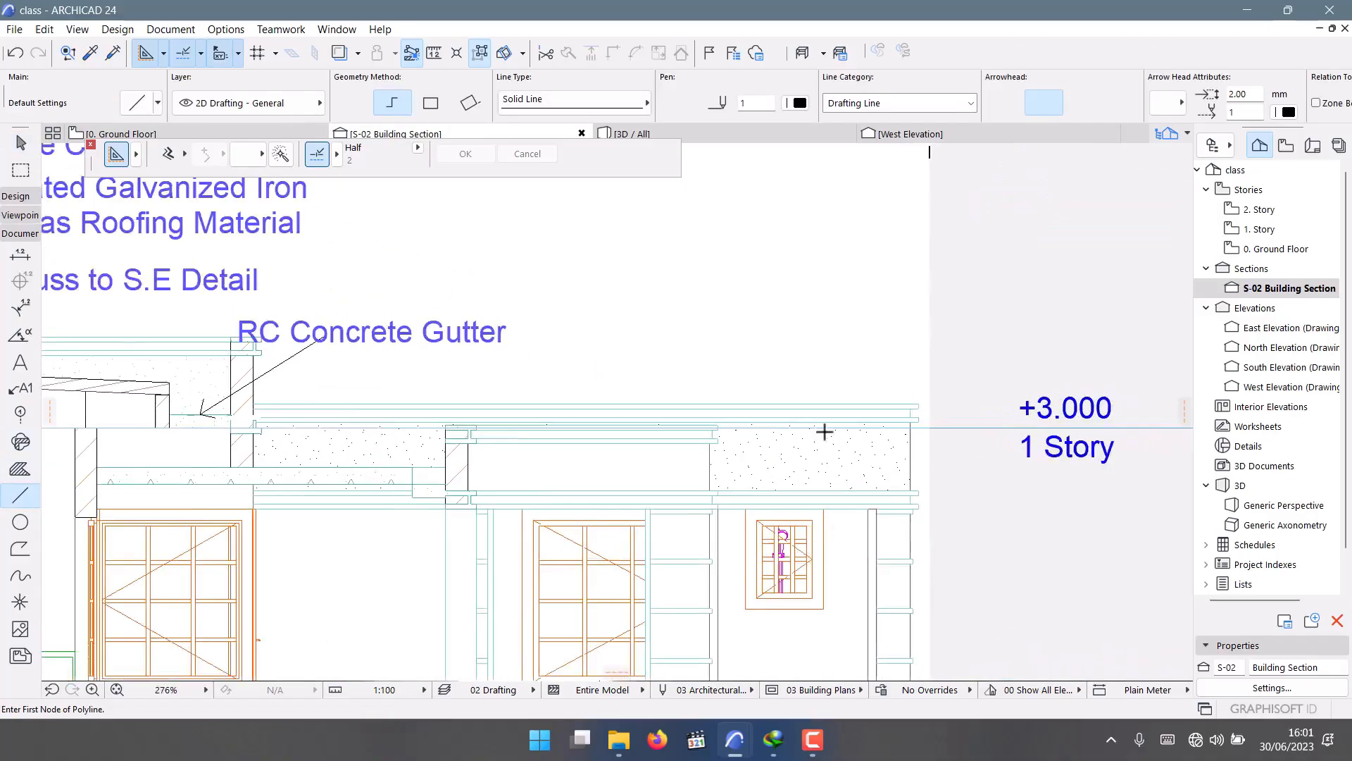
scroll(758, 432, "down", 3)
scroll(749, 456, "up", 6)
scroll(782, 360, "down", 5)
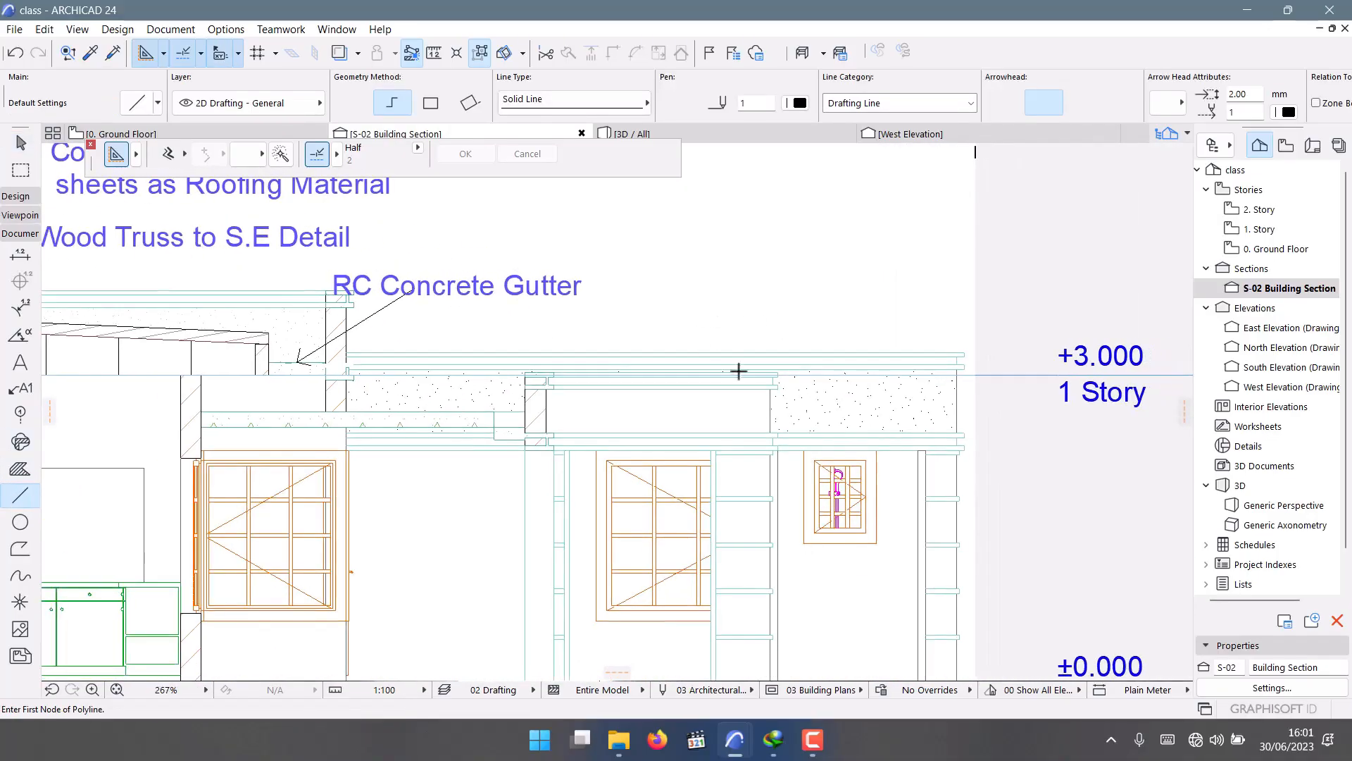
scroll(821, 371, "up", 1)
left_click(801, 393)
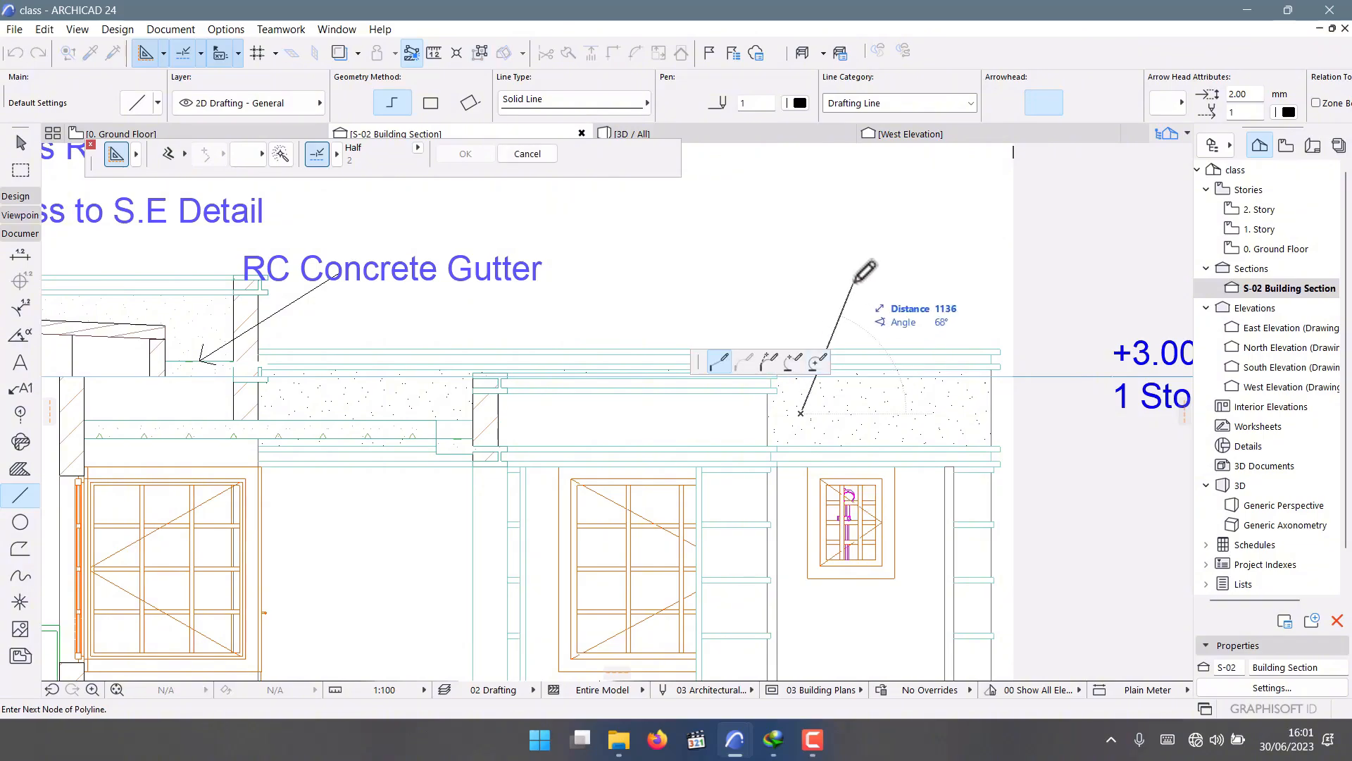
scroll(836, 325, "up", 1)
scroll(377, 498, "down", 5)
scroll(543, 468, "up", 4)
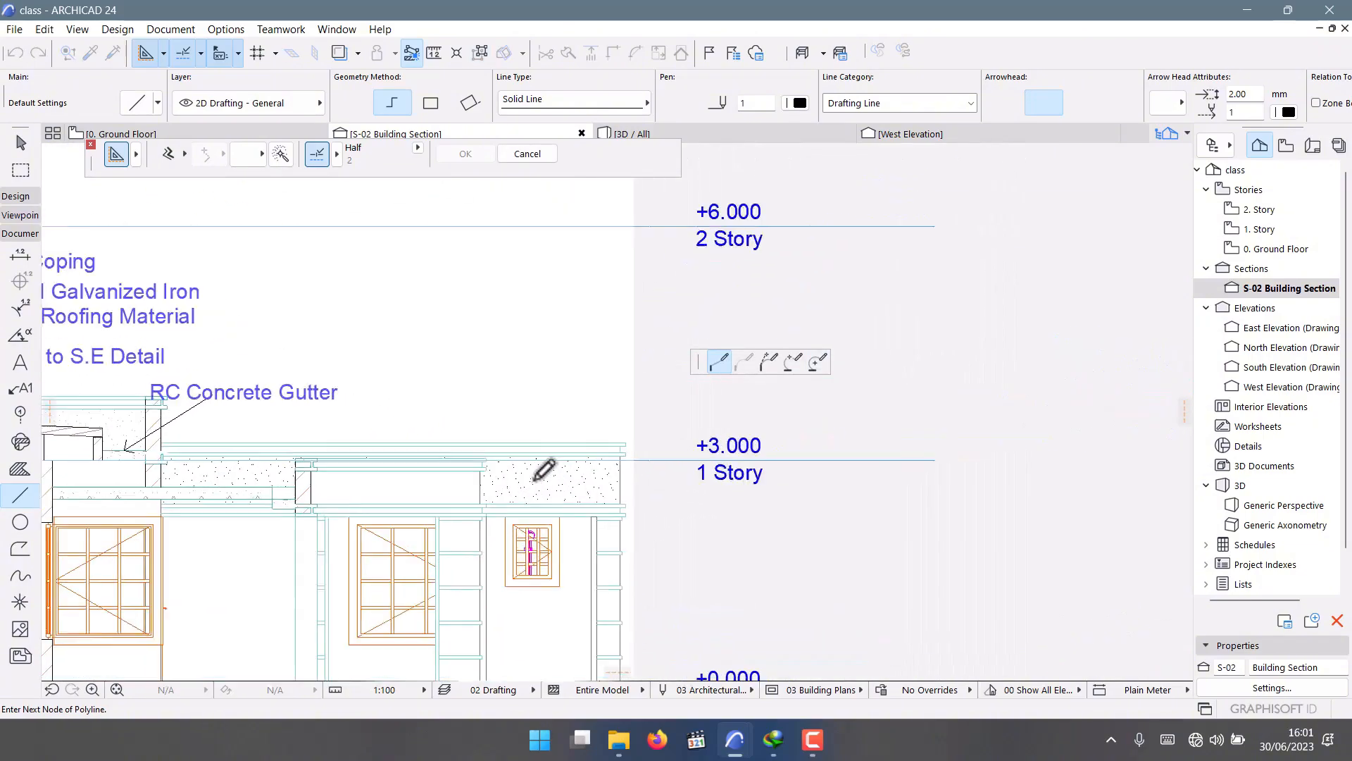
scroll(565, 413, "down", 2)
scroll(565, 413, "up", 2)
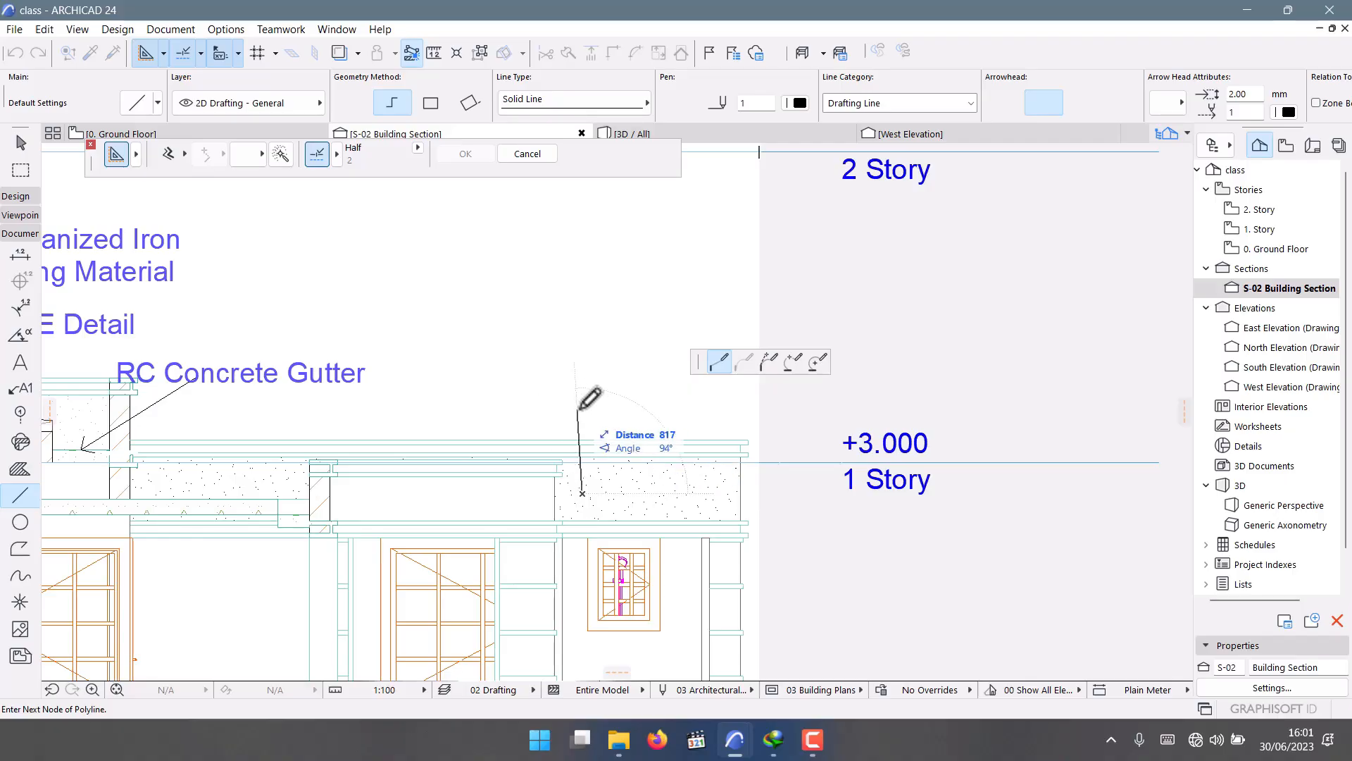
key("Escape")
Draw a leader from the edge of the dotted parapet wall diagonally up, ending in a short horizontal tail.
scroll(627, 425, "down", 2)
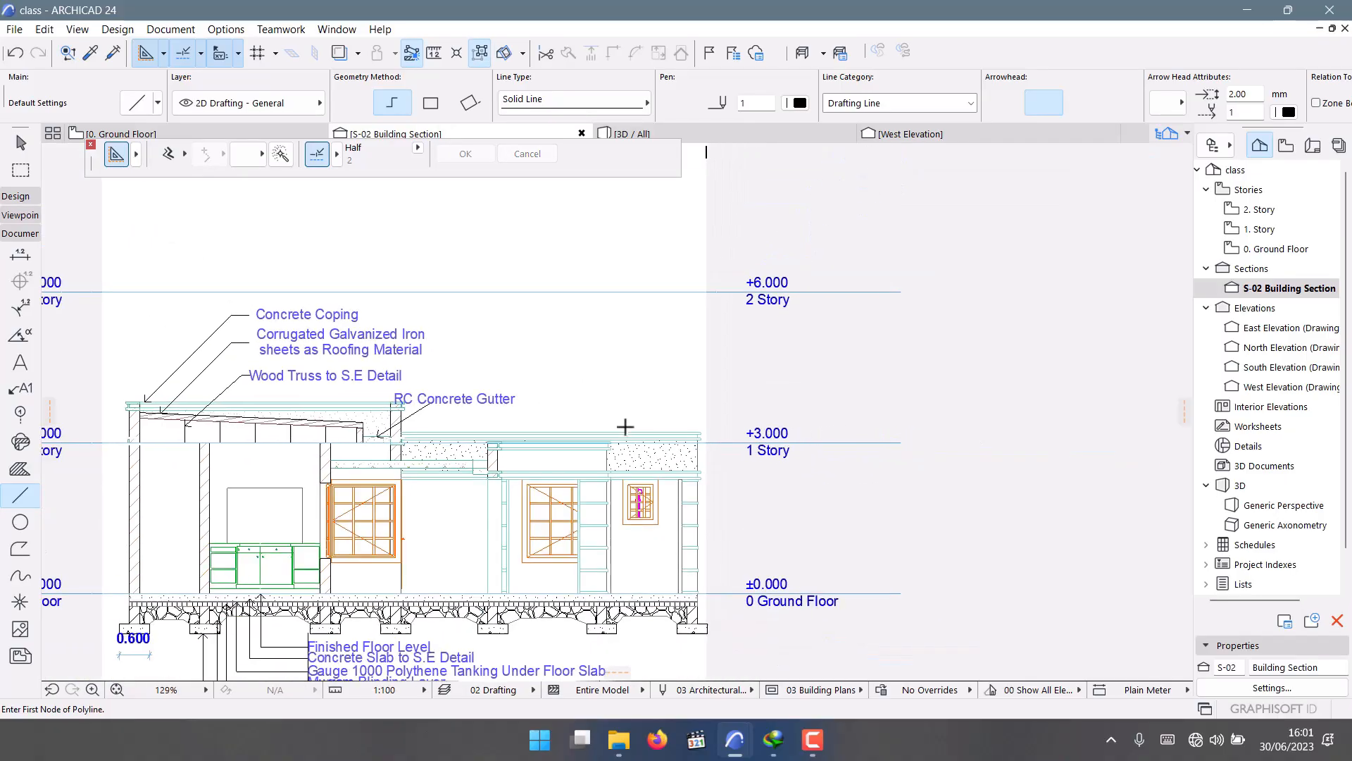
scroll(613, 486, "up", 4)
left_click(579, 499)
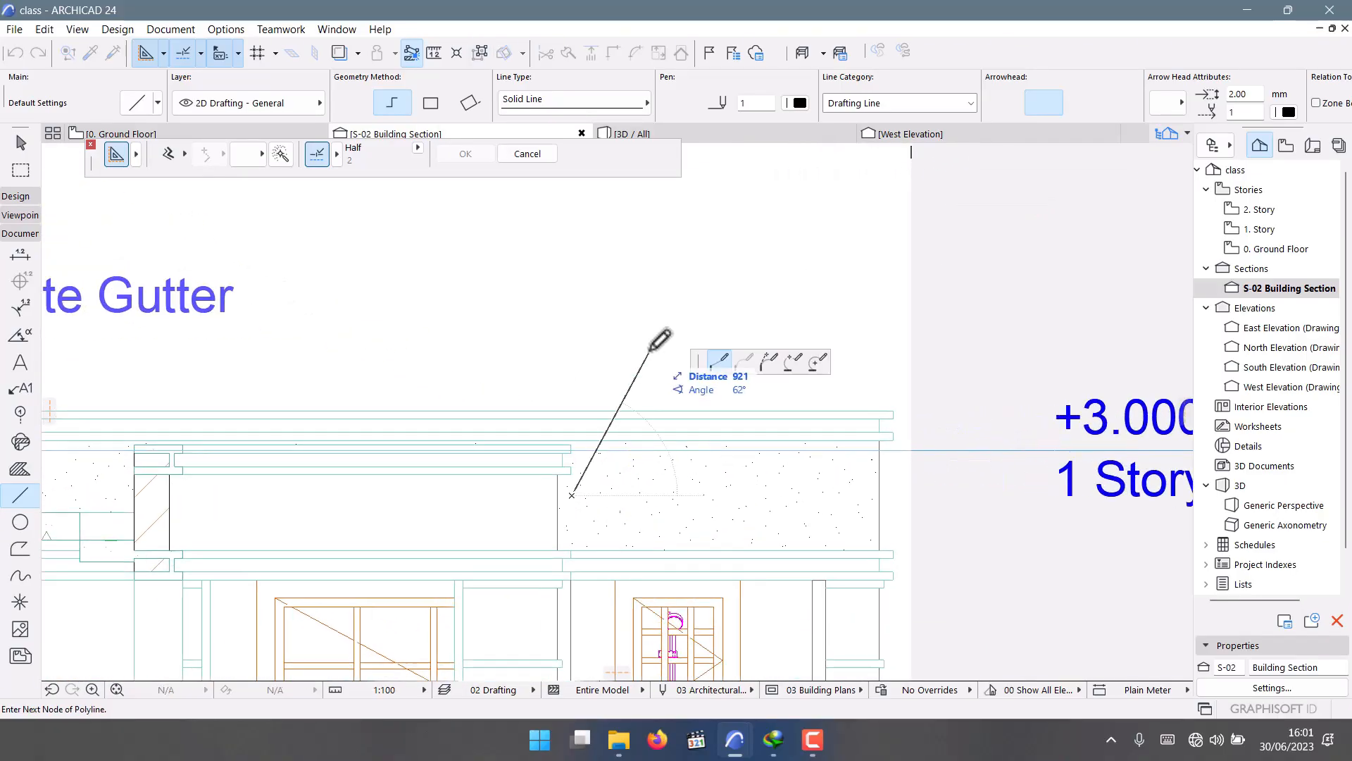
scroll(371, 353, "down", 2)
scroll(548, 453, "up", 2)
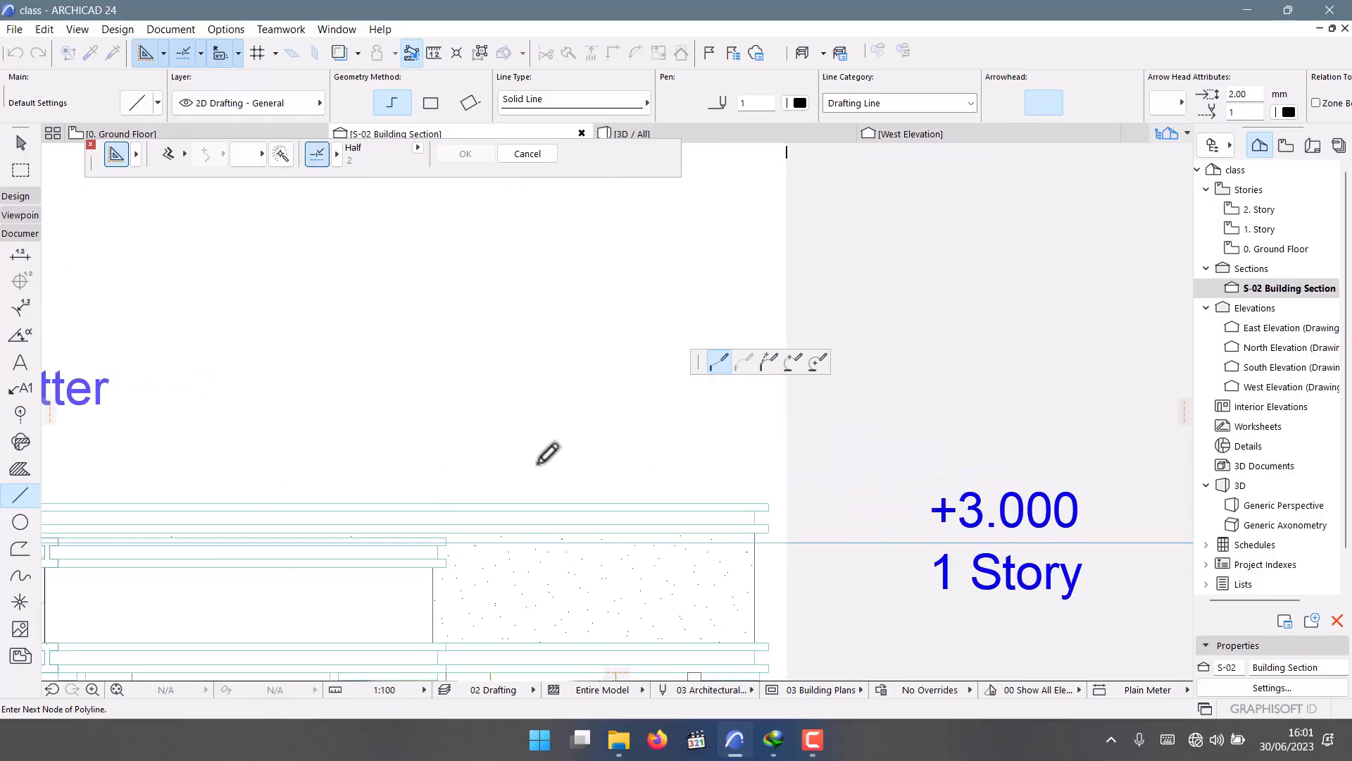
double_click(620, 452)
Copy the "RC Concrete Gutter" note across to the tail of the new parapet leader.
scroll(561, 376, "down", 3)
scroll(521, 394, "up", 2)
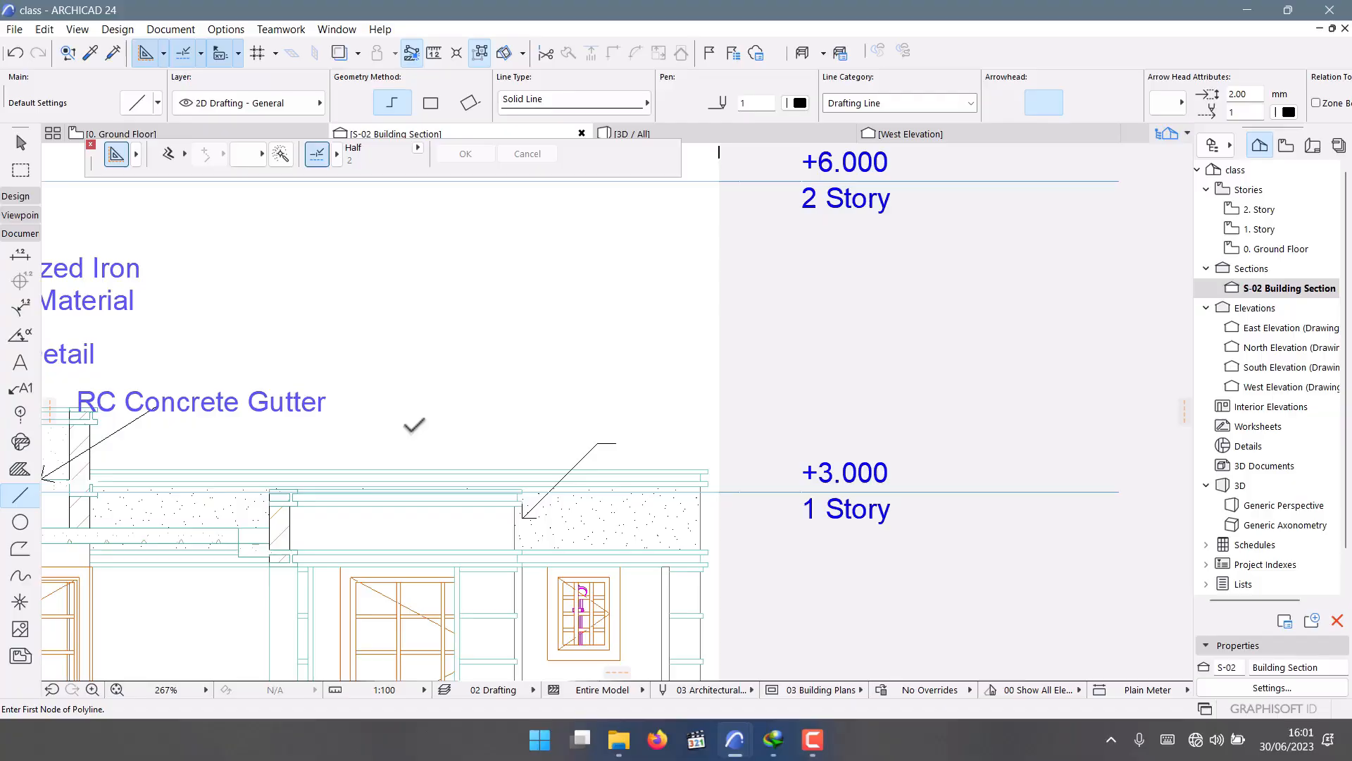
left_click(286, 414, "shift")
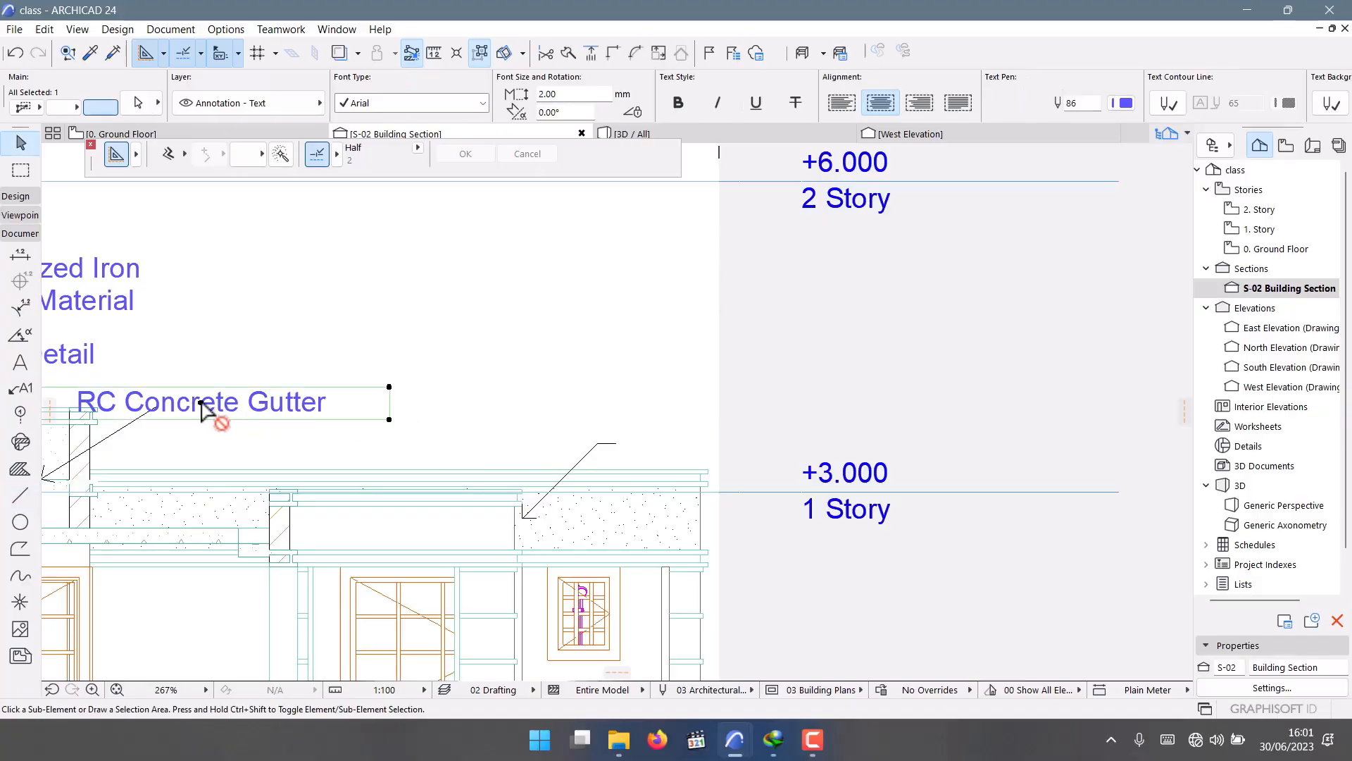
left_click_drag(204, 409, 560, 431)
scroll(724, 462, "up", 2)
Replace the text of the copied note at the parapet leader with "Parapet Wall".
left_click(20, 362)
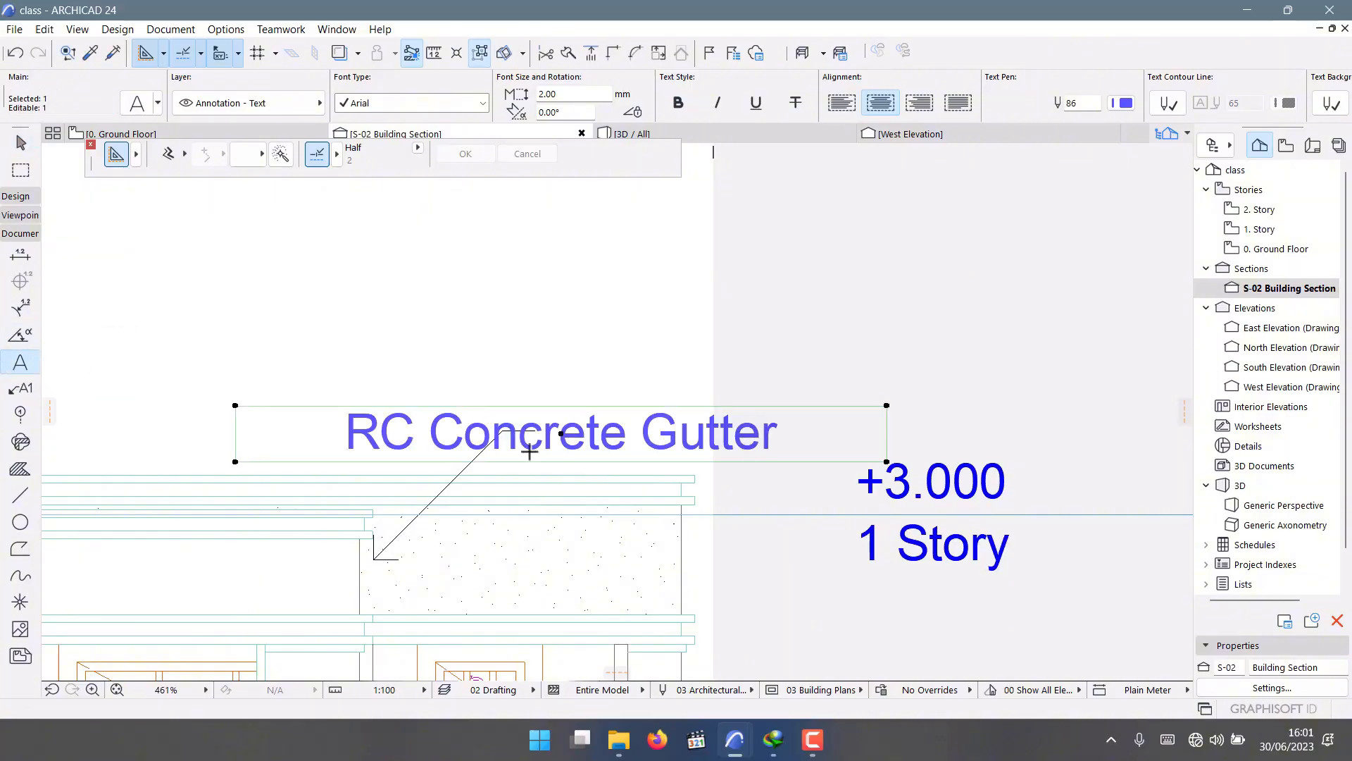
left_click(570, 431)
left_click_drag(781, 433, 350, 424)
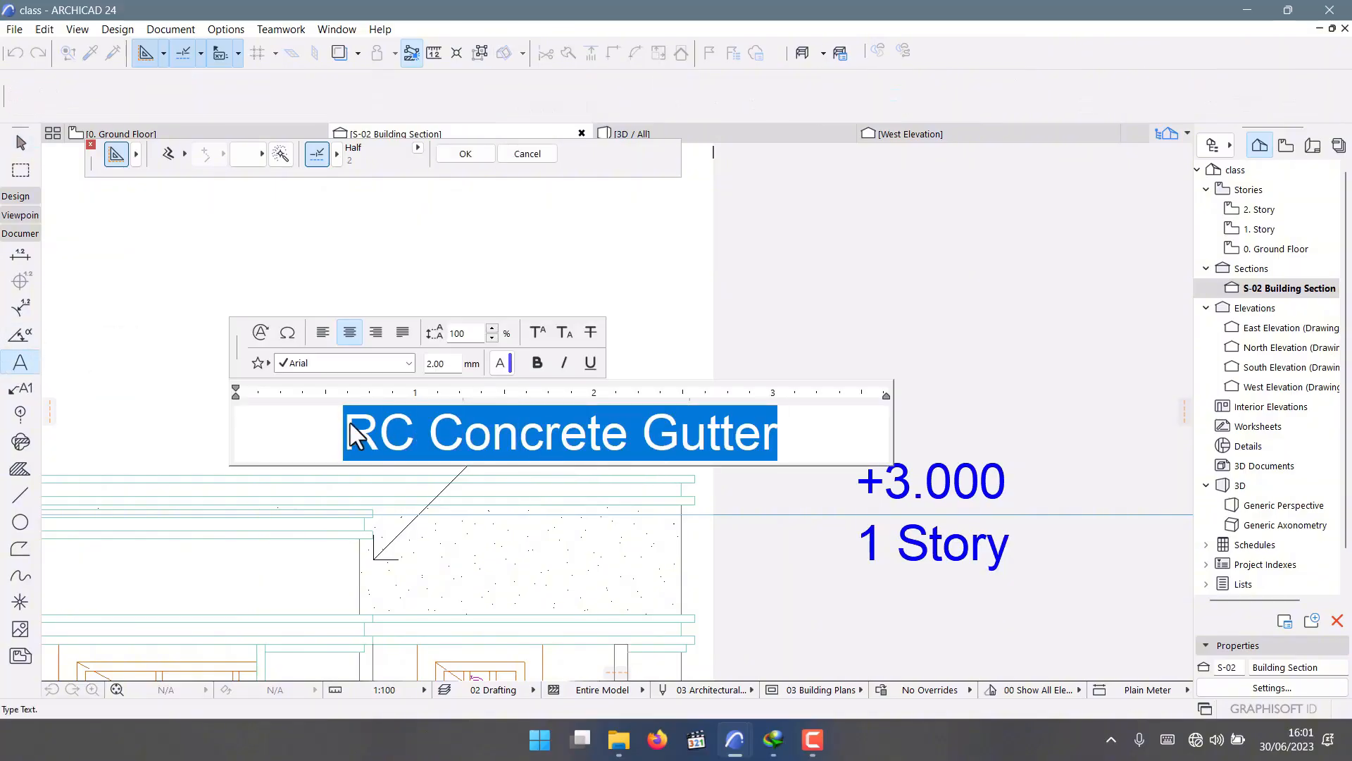
type("Para")
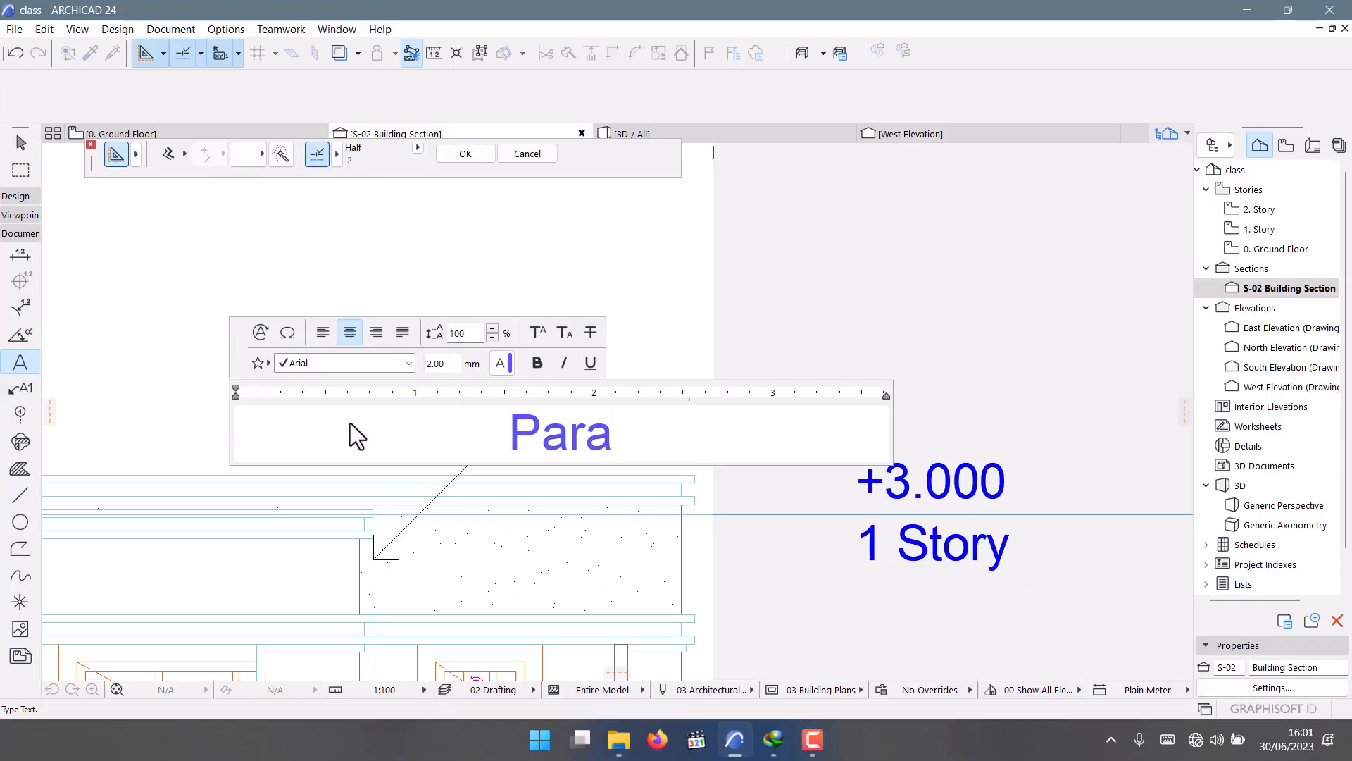
type("pet ")
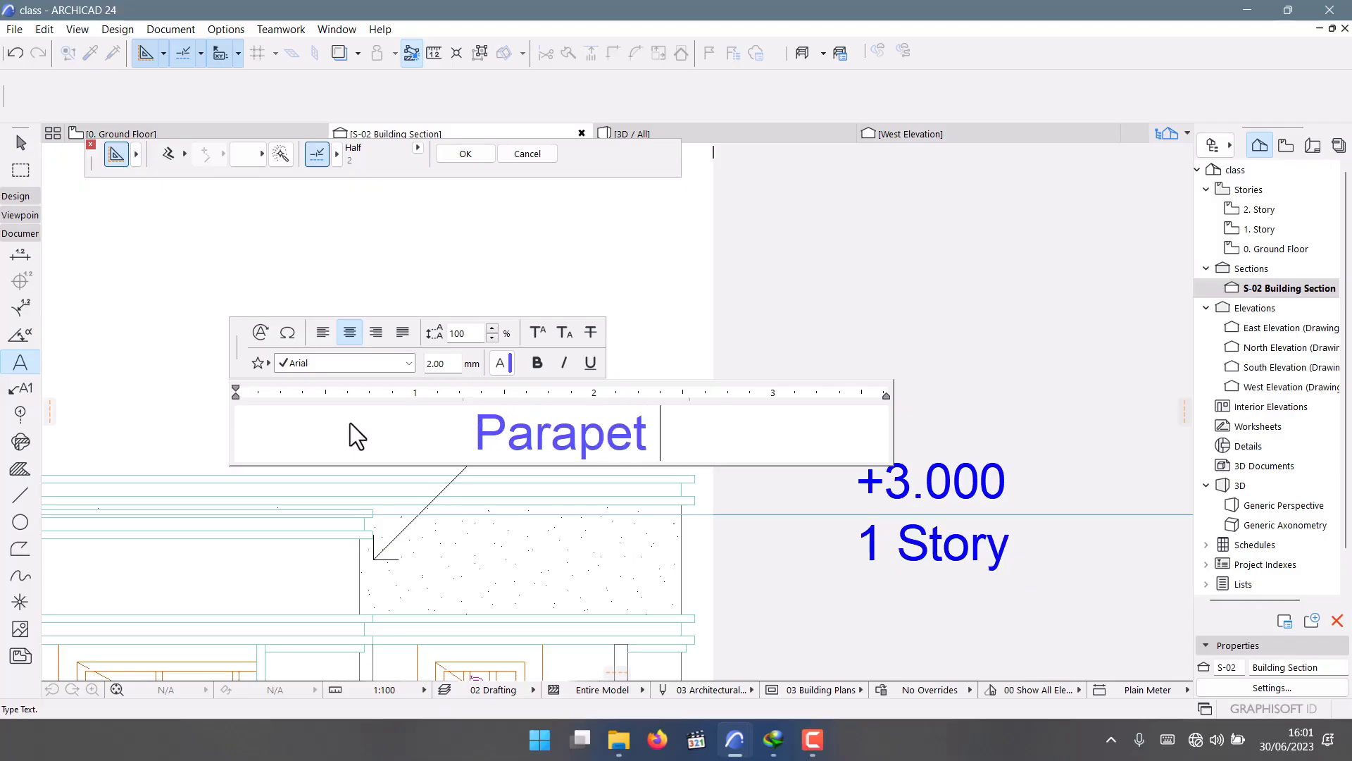
type("Wall")
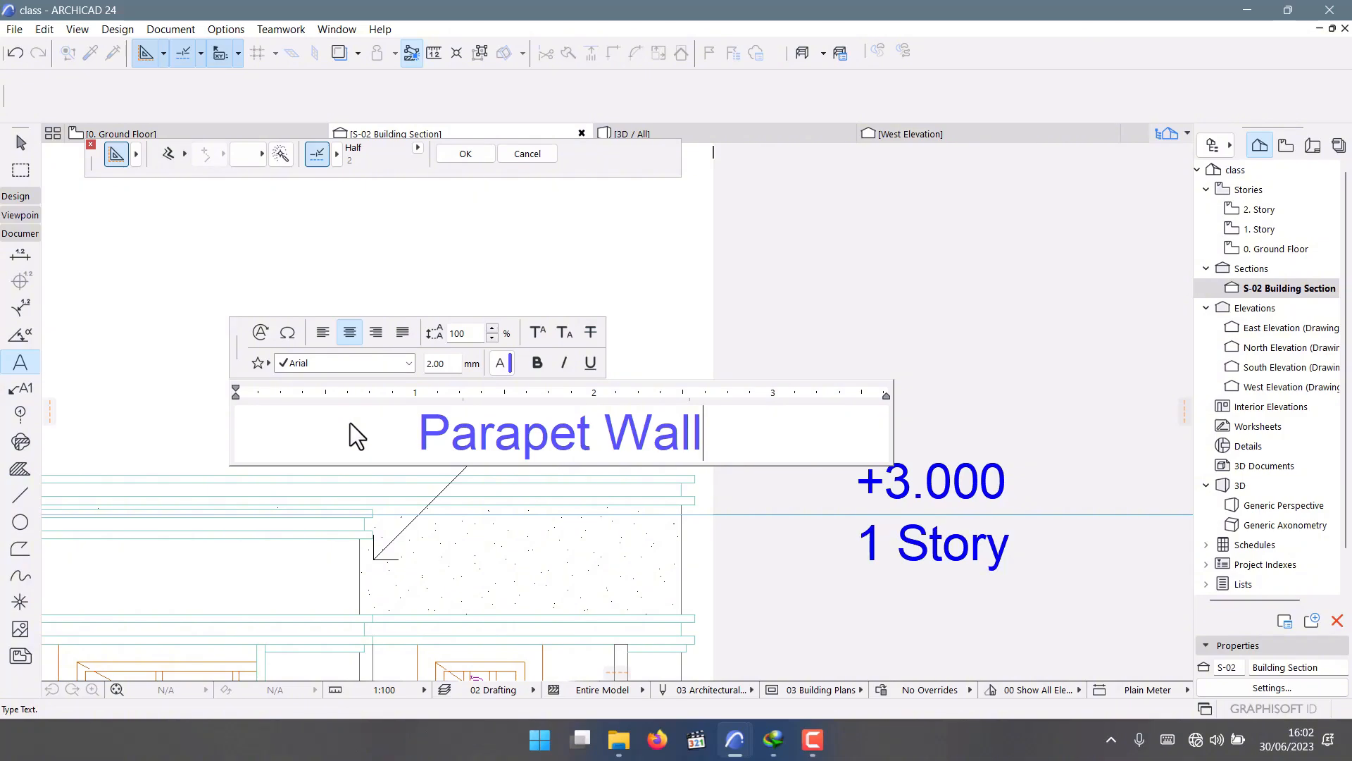
Replace the wording of the parapet leader's note with "Plaster With Water Addtive".
key("BackSpace")
key("BackSpace")
key("BackSpace")
key("BackSpace")
key("BackSpace")
key("BackSpace")
key("BackSpace")
key("BackSpace")
key("BackSpace")
key("BackSpace")
key("BackSpace")
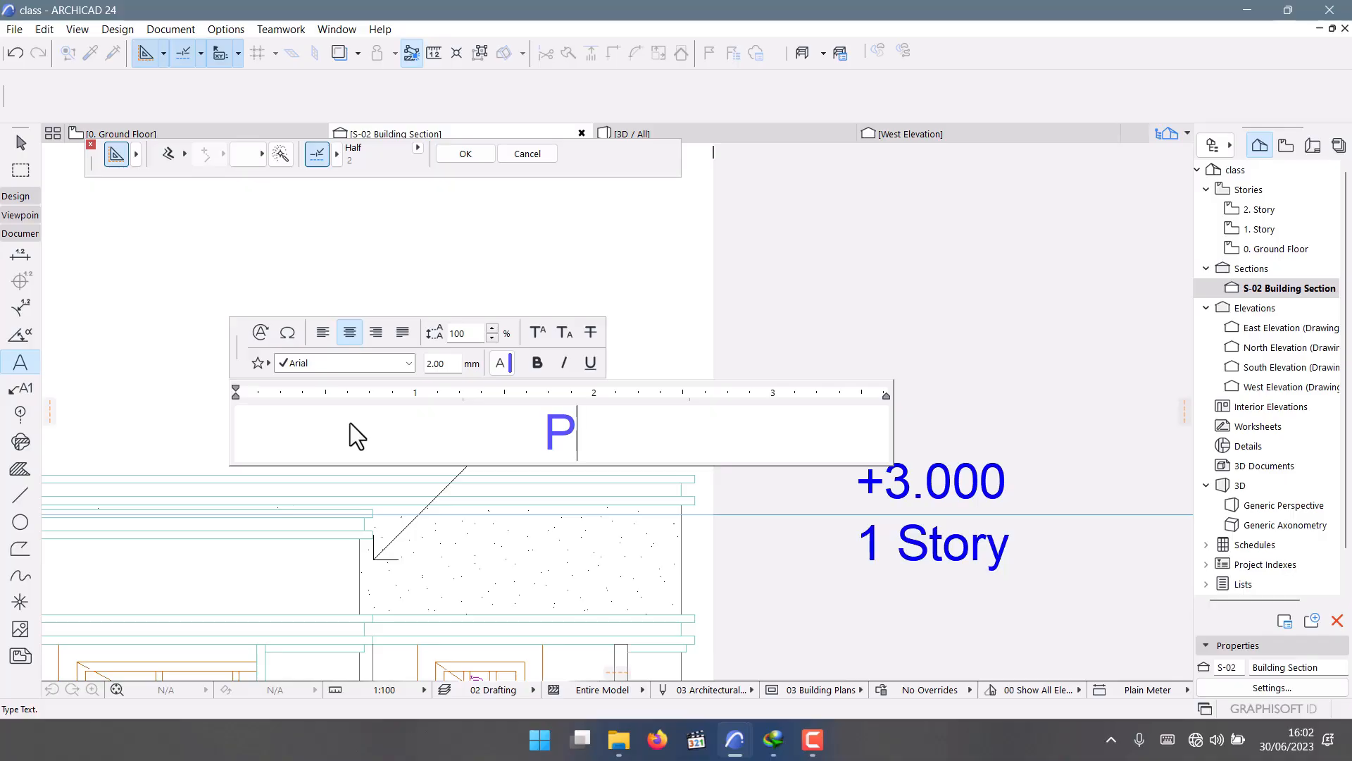
type("laster")
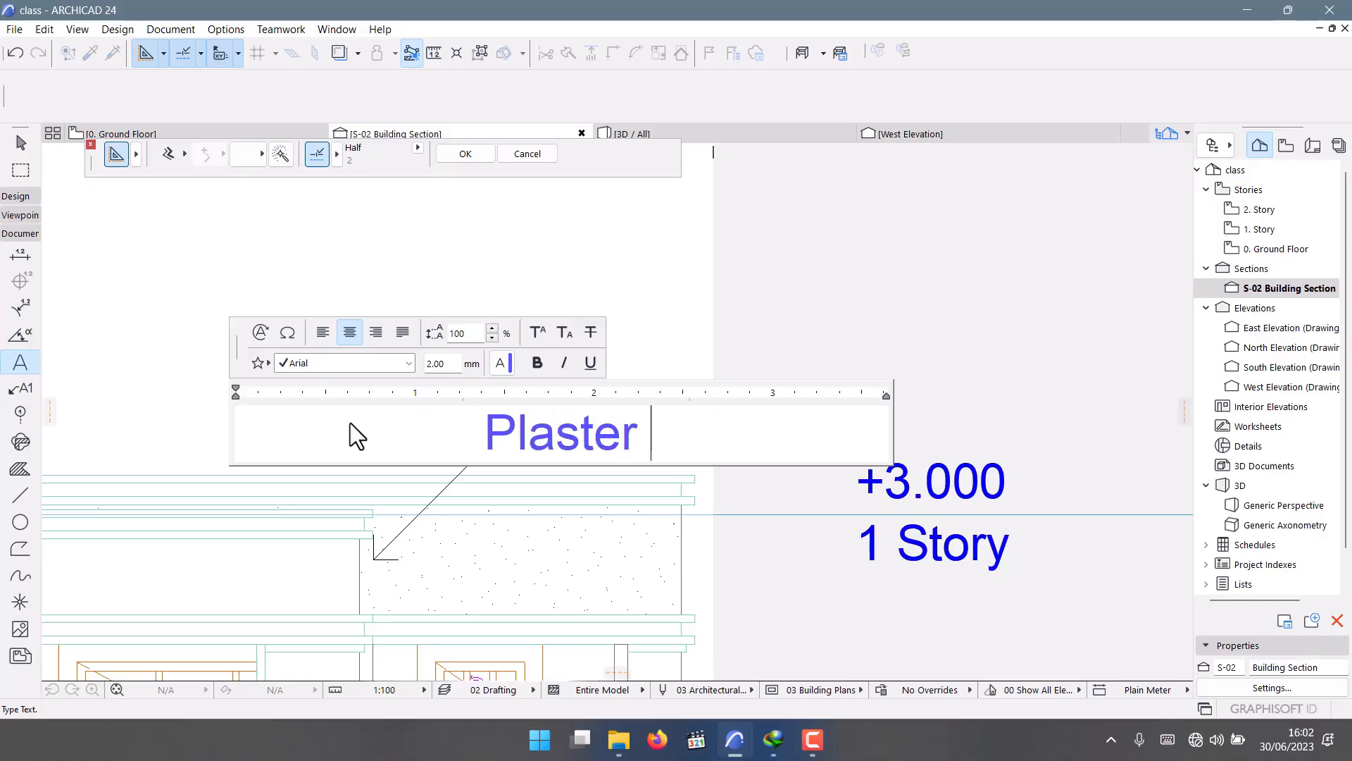
type(" With ")
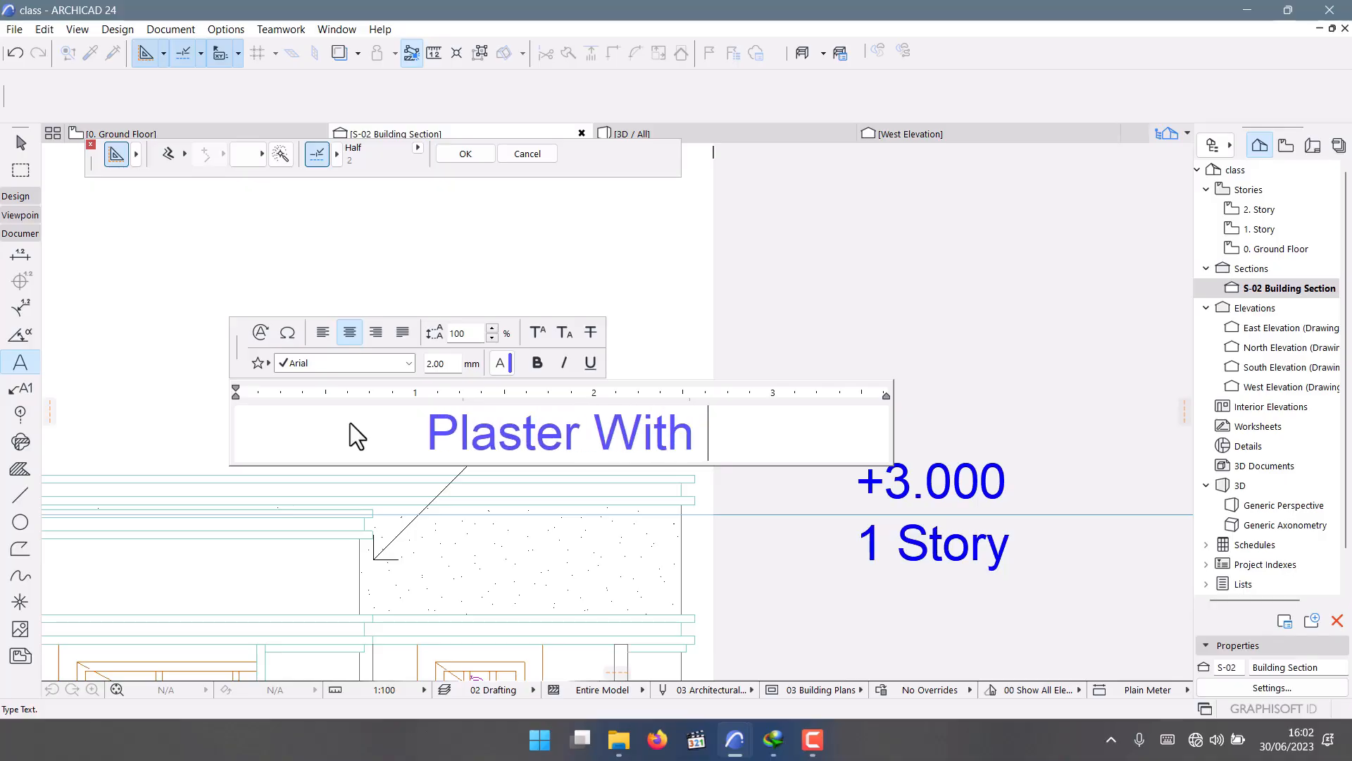
type("Water A")
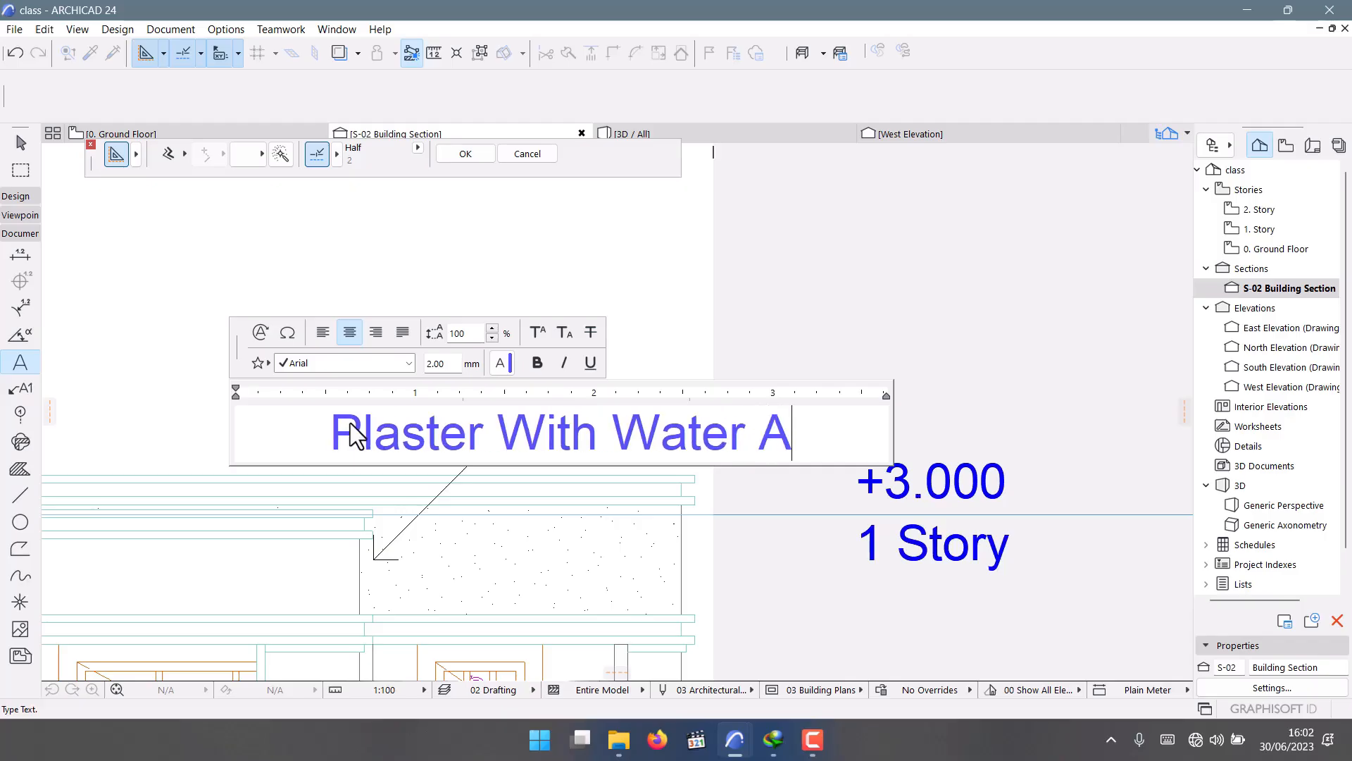
type("ddtive")
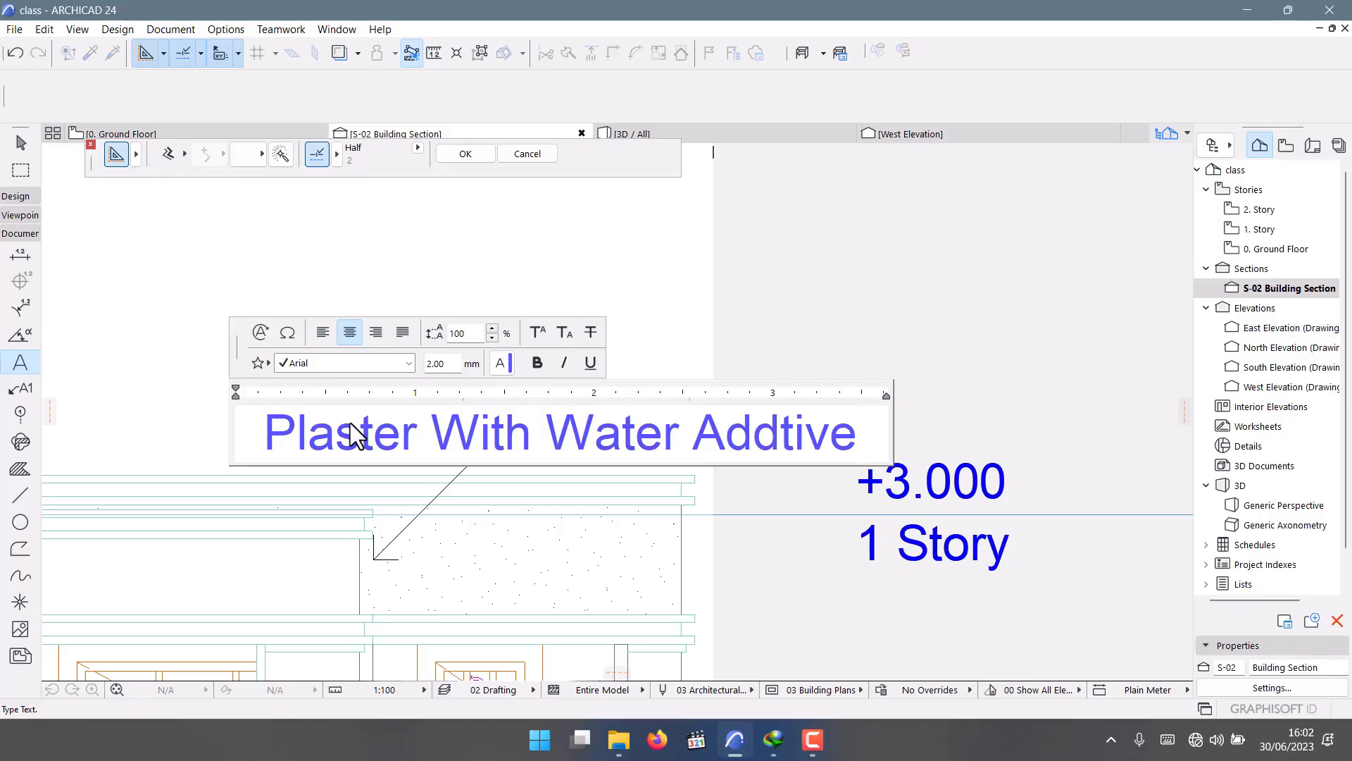
type("F")
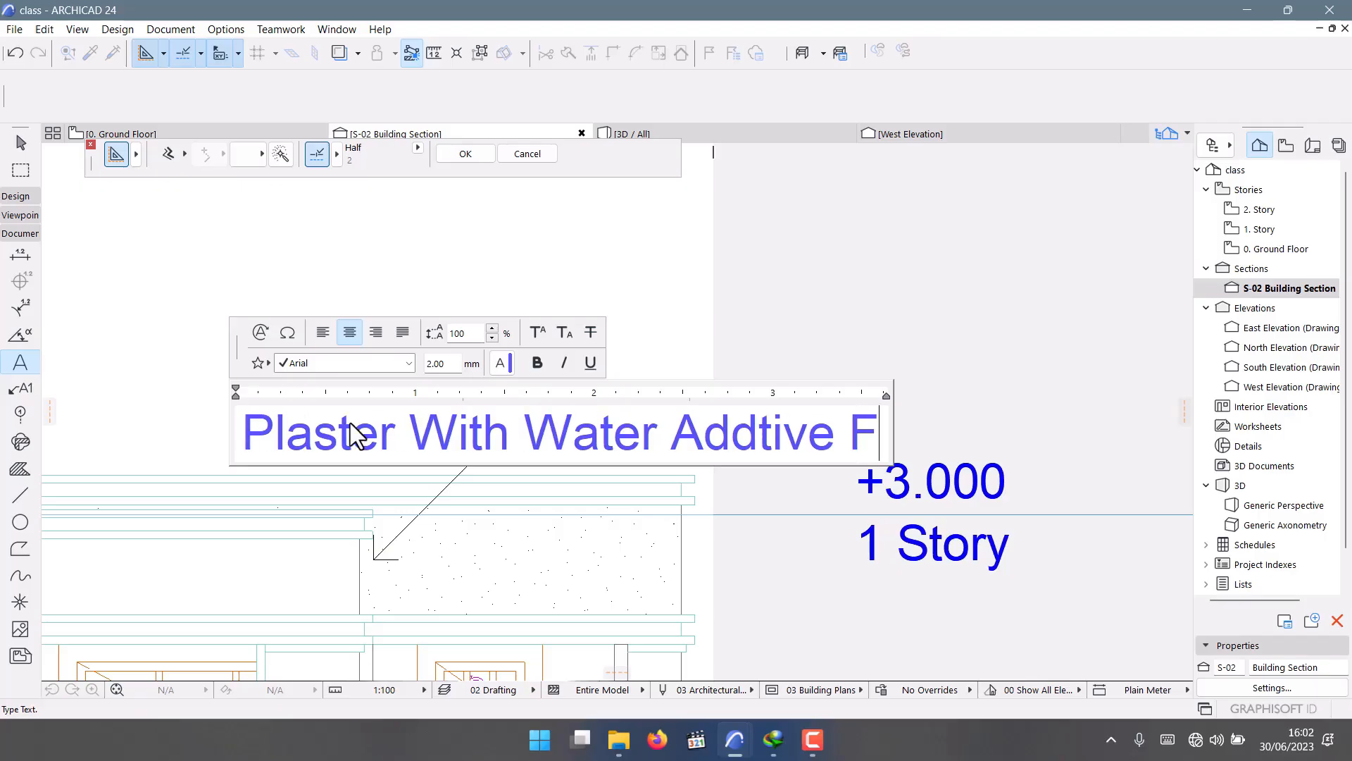
type("inished")
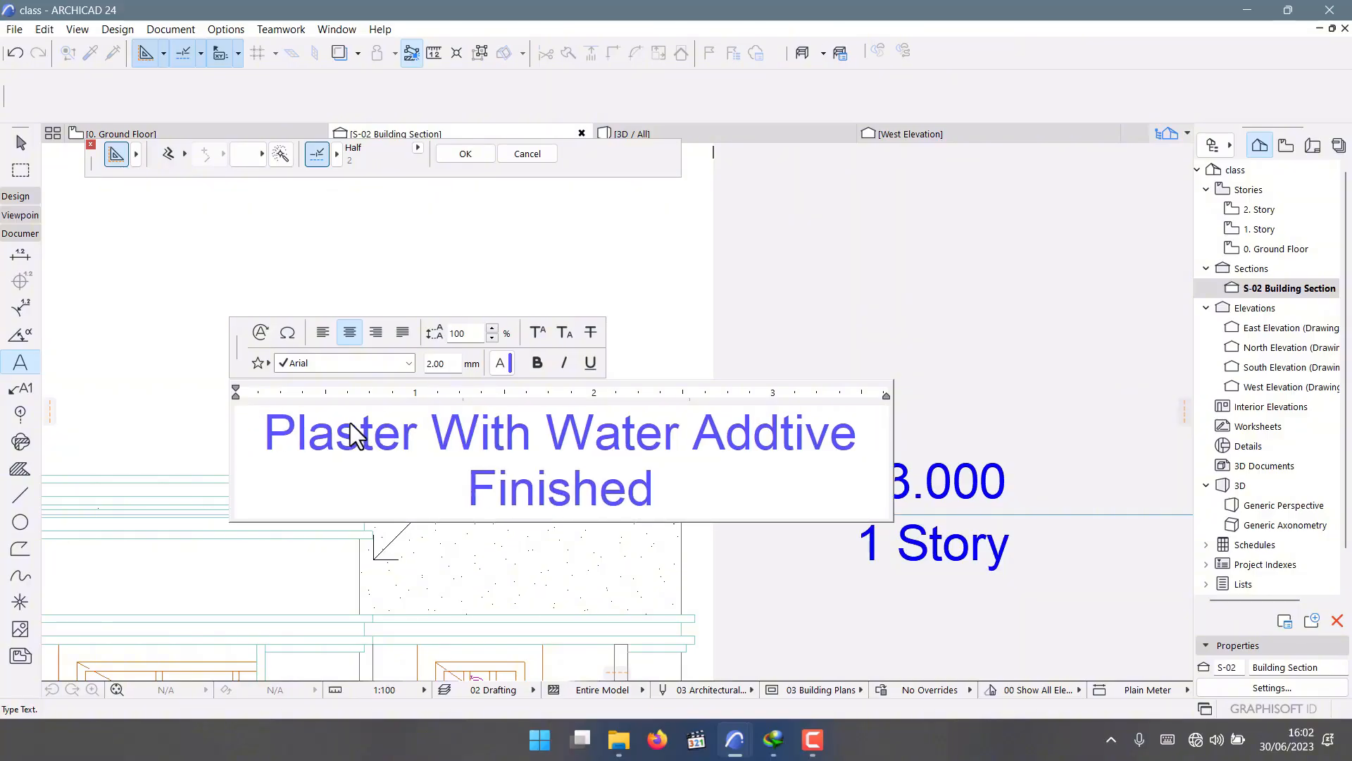
key("BackSpace")
key("BackSpace")
key("BackSpace")
key("BackSpace")
key("BackSpace")
key("BackSpace")
key("BackSpace")
key("BackSpace")
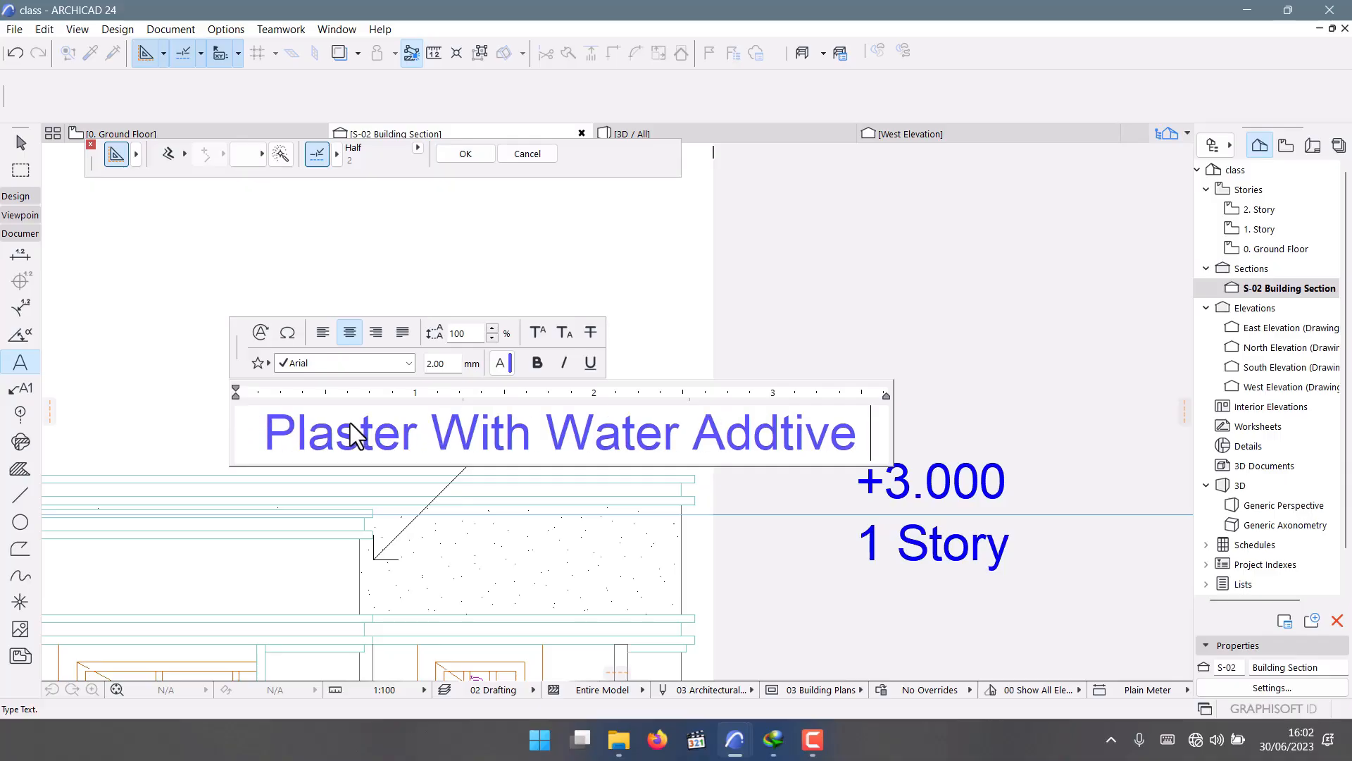
Continue the parapet note with "as Finish Material on Parapet Walls" and finish the text entry.
type("as Fu")
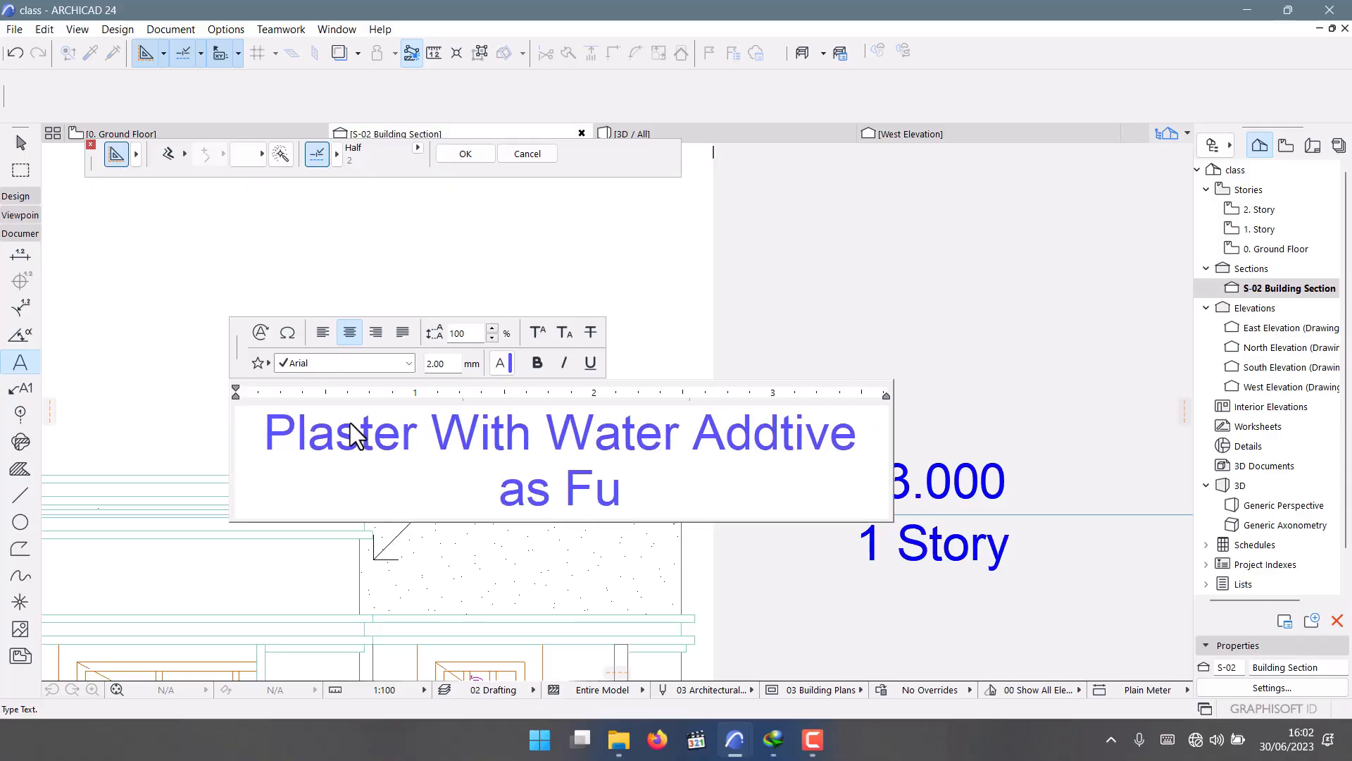
key("BackSpace")
type("inish")
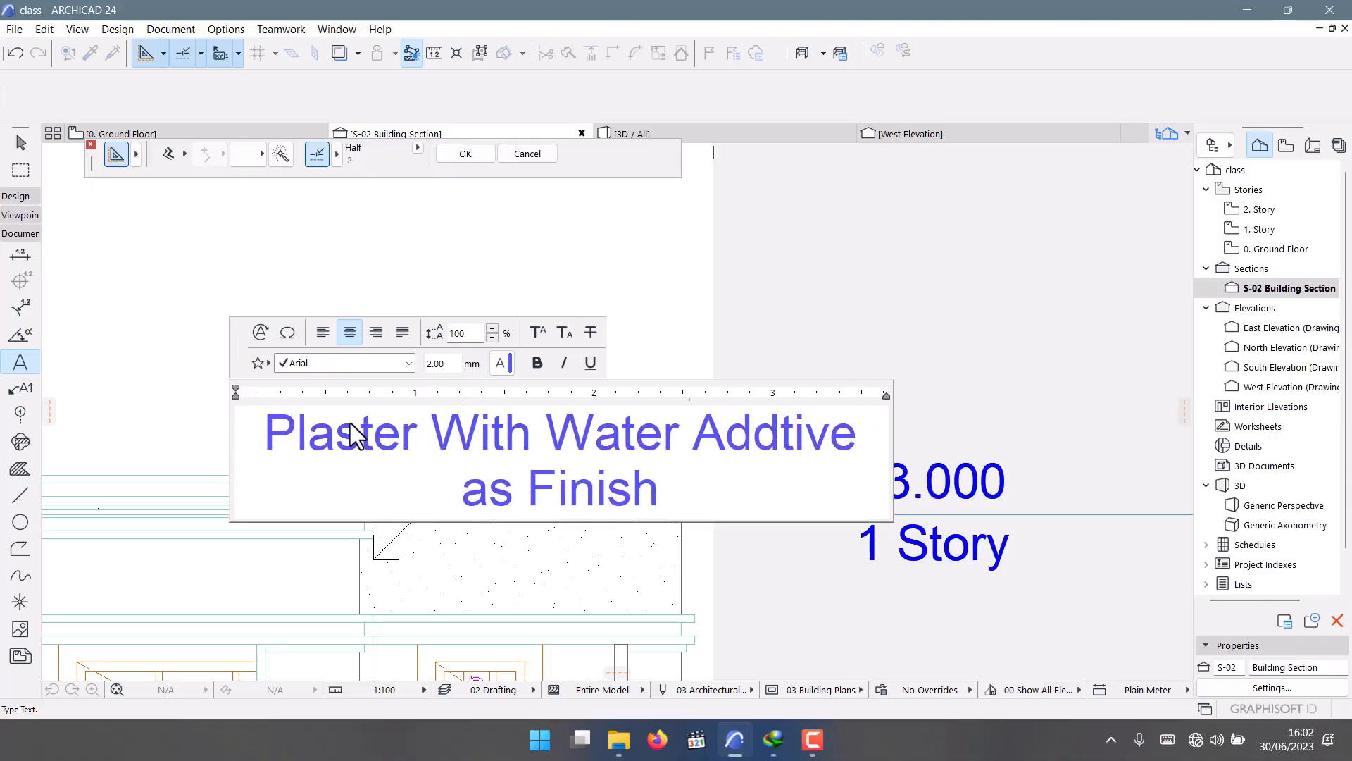
type(" M")
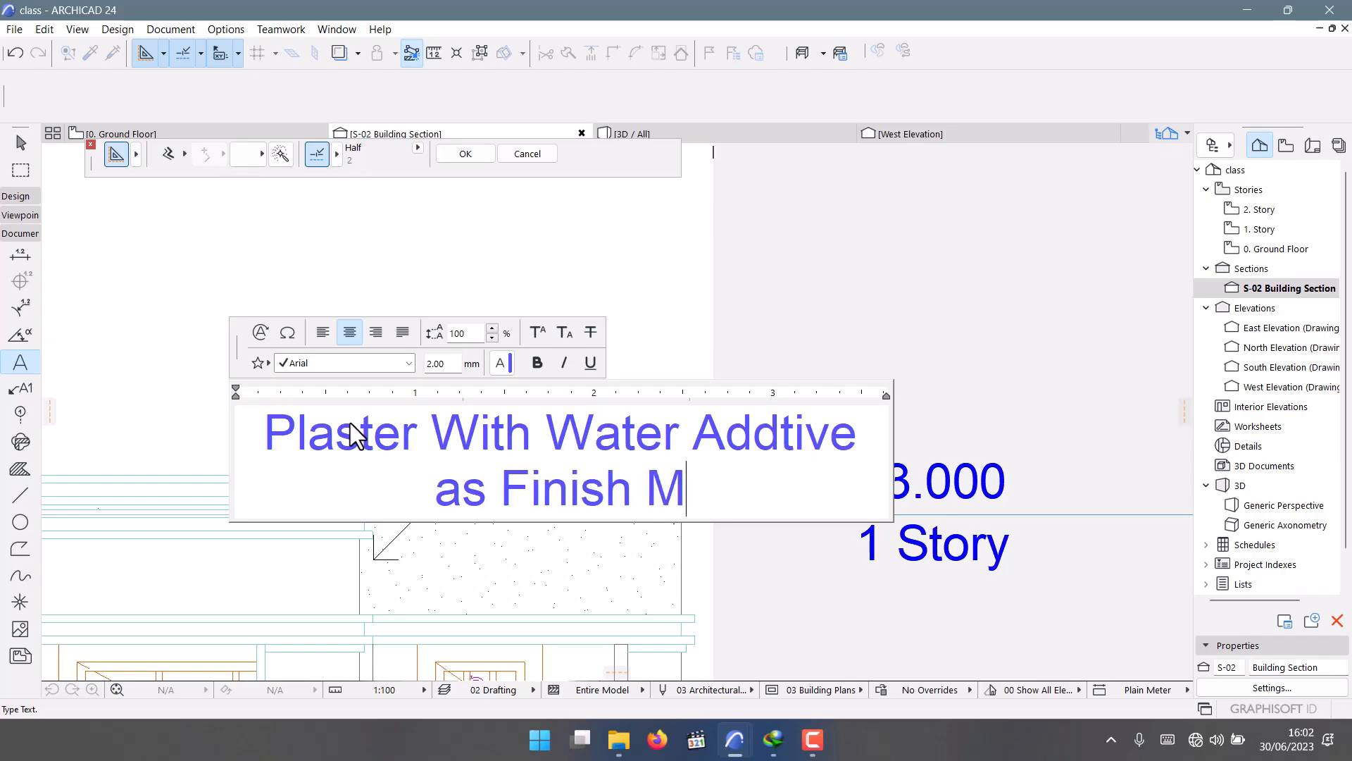
type("aterial")
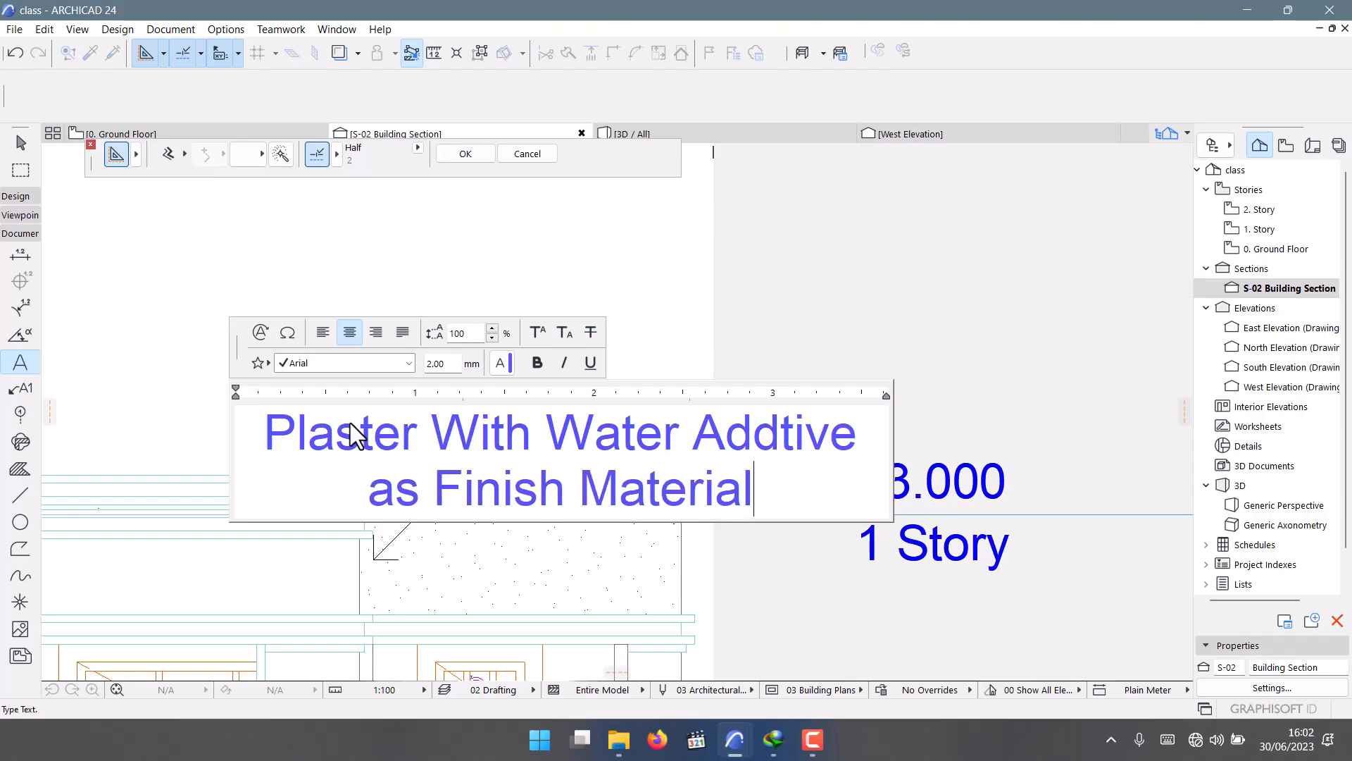
type(" on ")
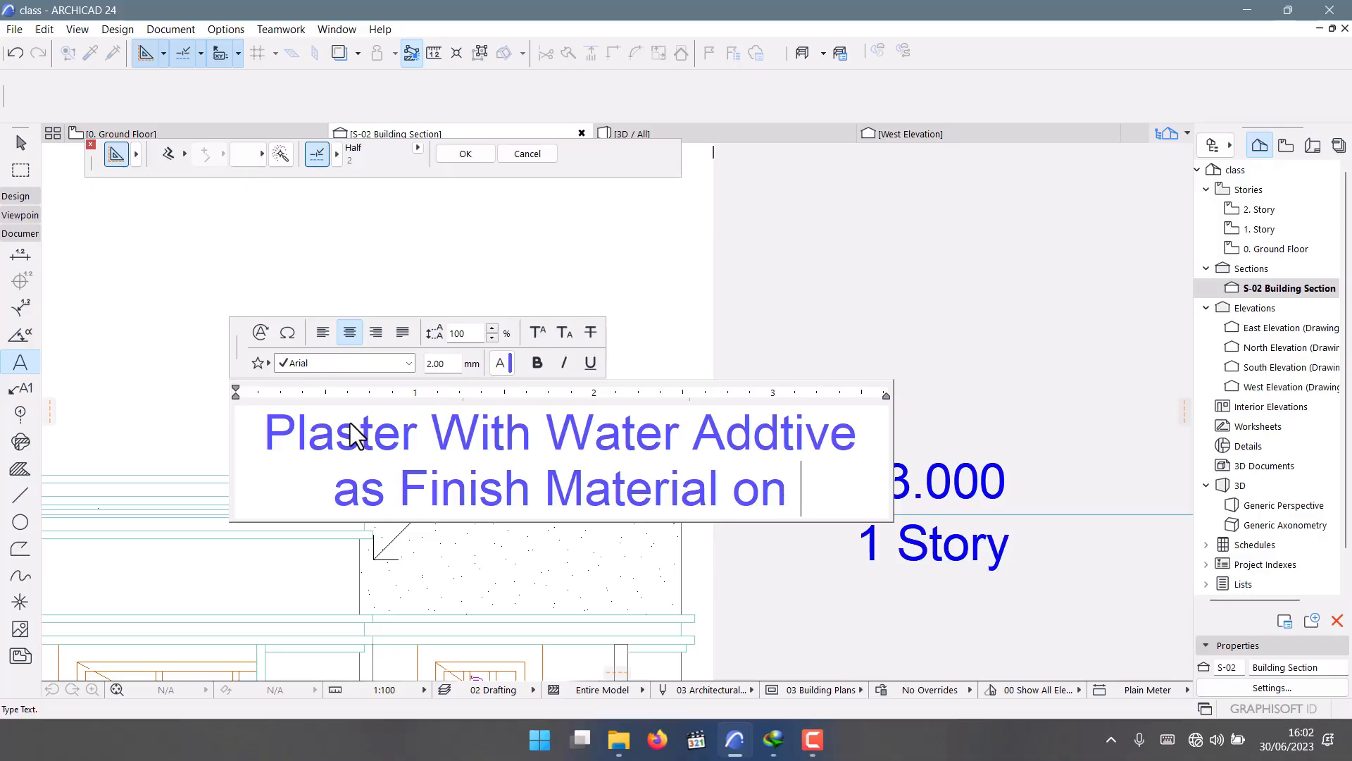
type("Parap")
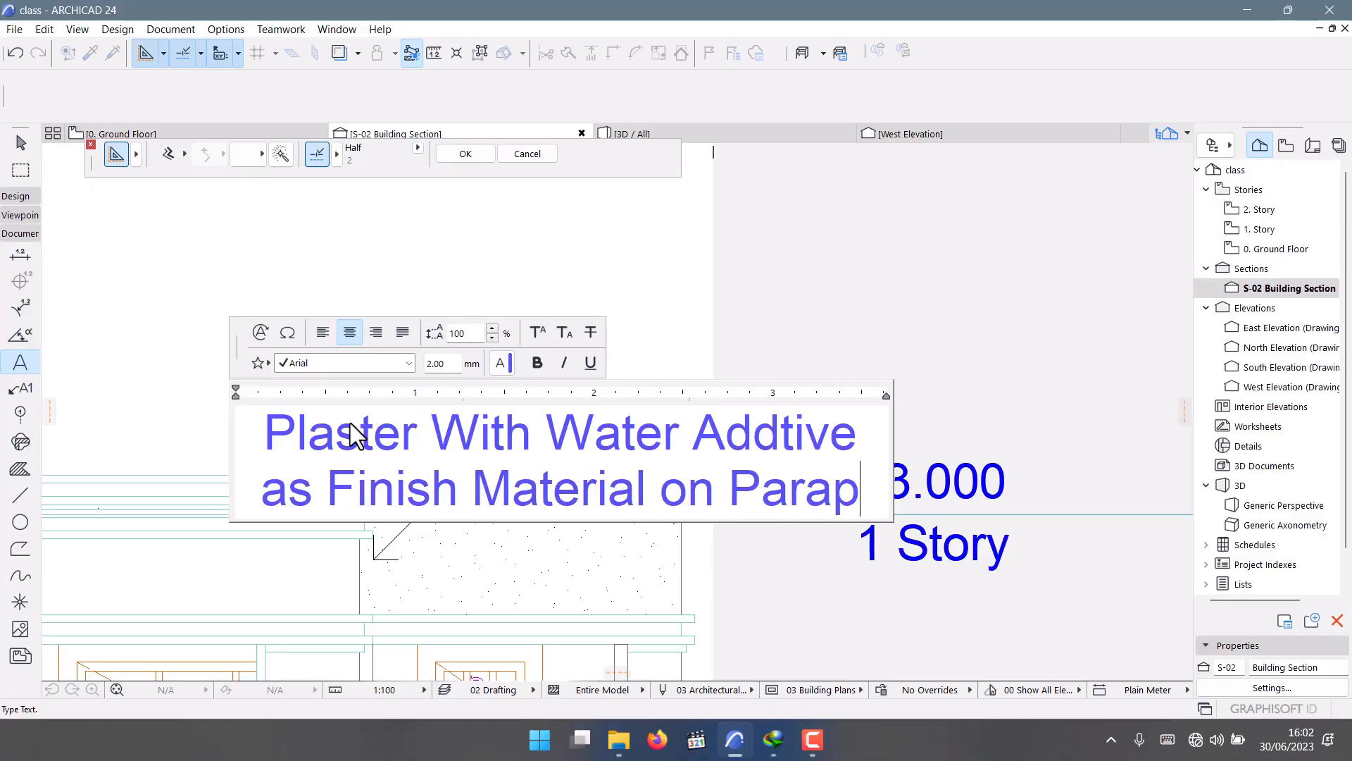
type("et Walls")
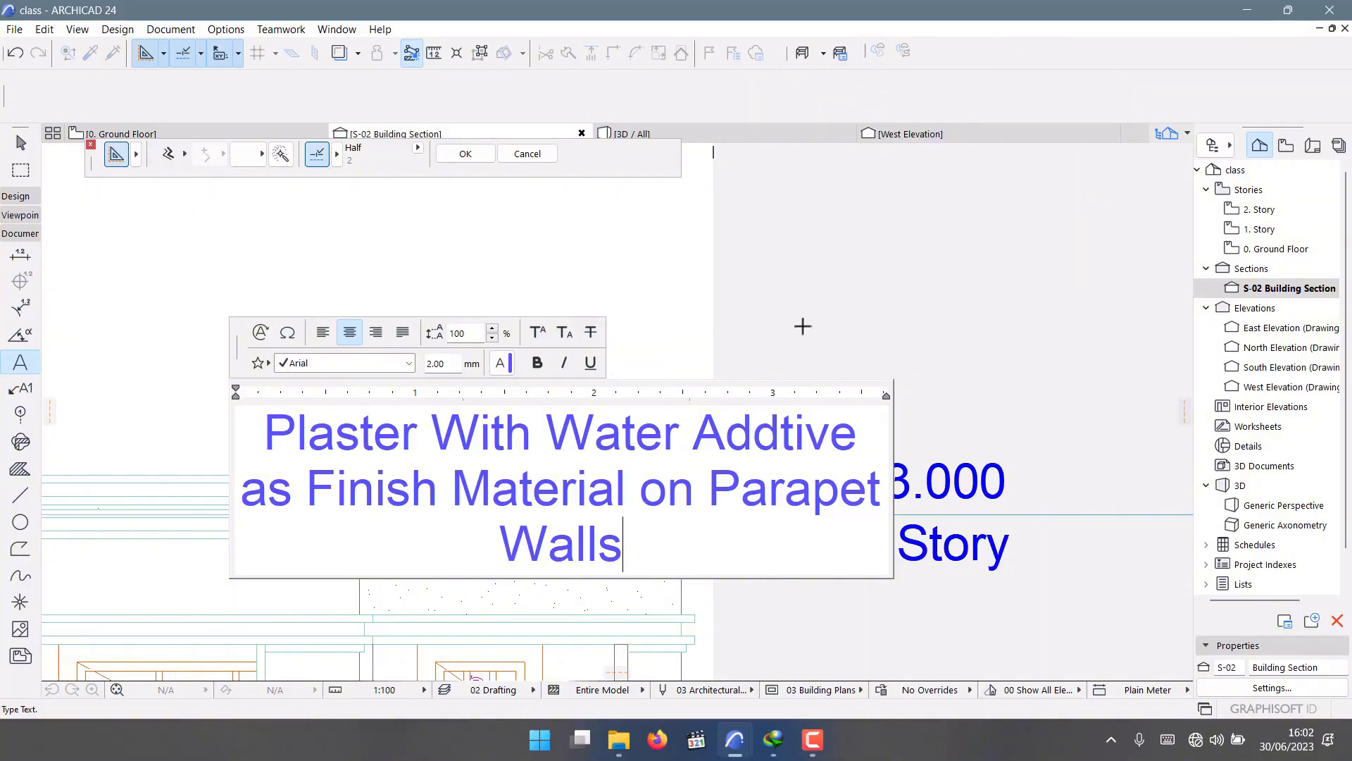
left_click(765, 322)
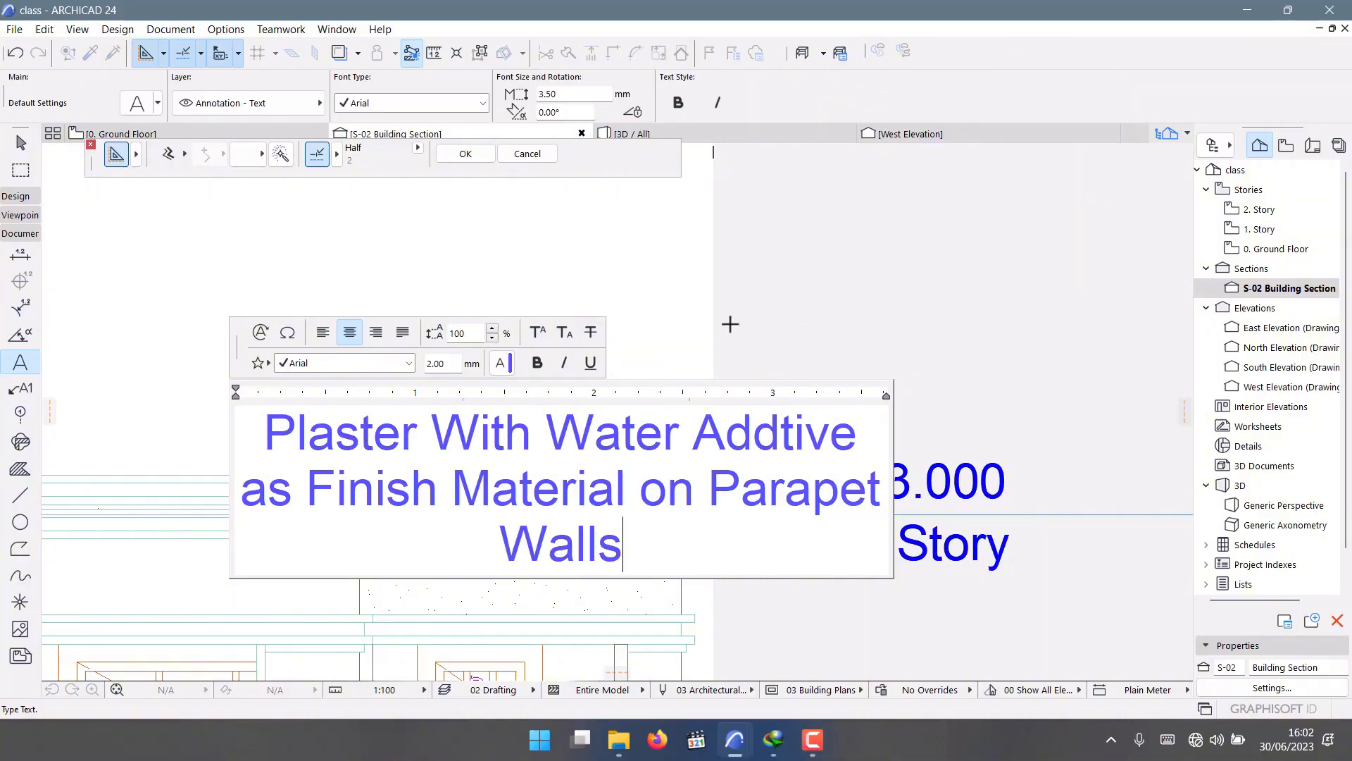
Reduce the font size of the plaster finish note on the parapet to 1.5 mm.
scroll(637, 341, "down", 4)
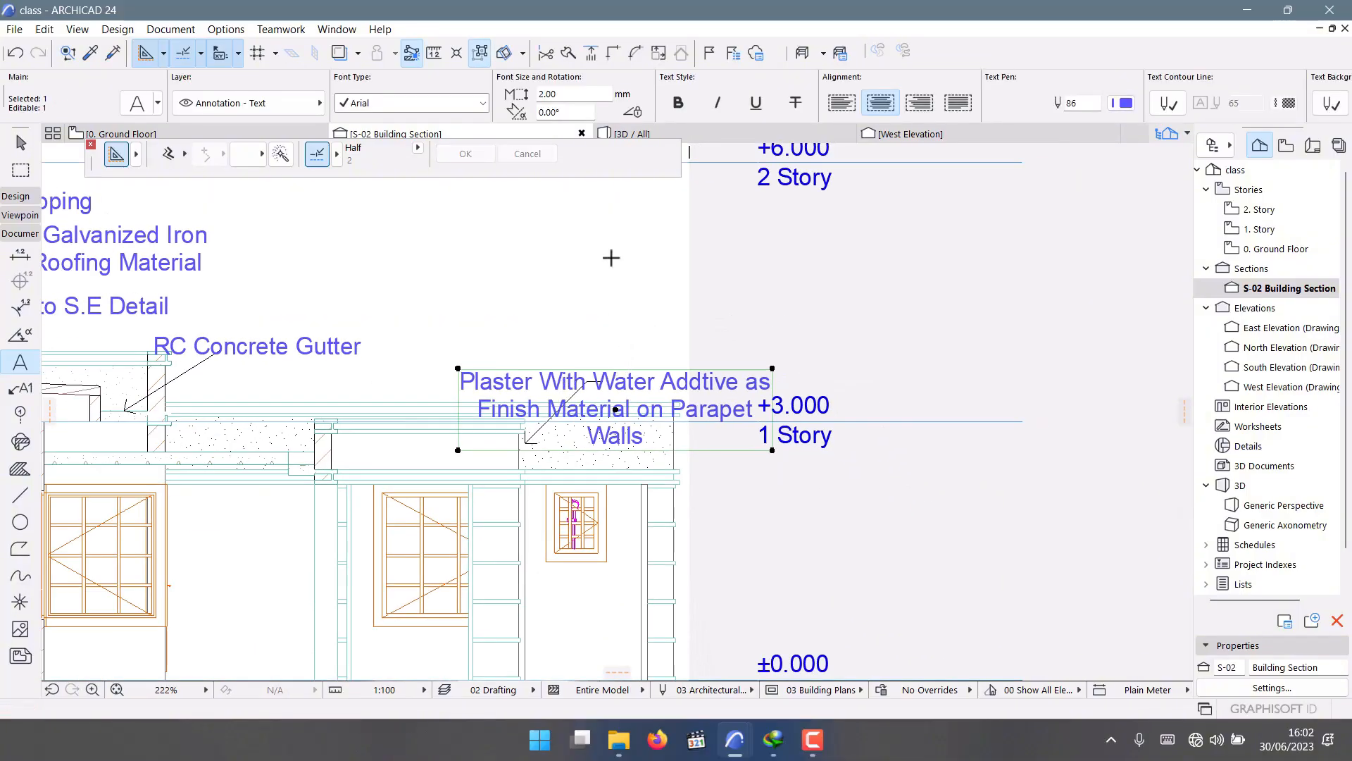
left_click(557, 94)
type("1.5")
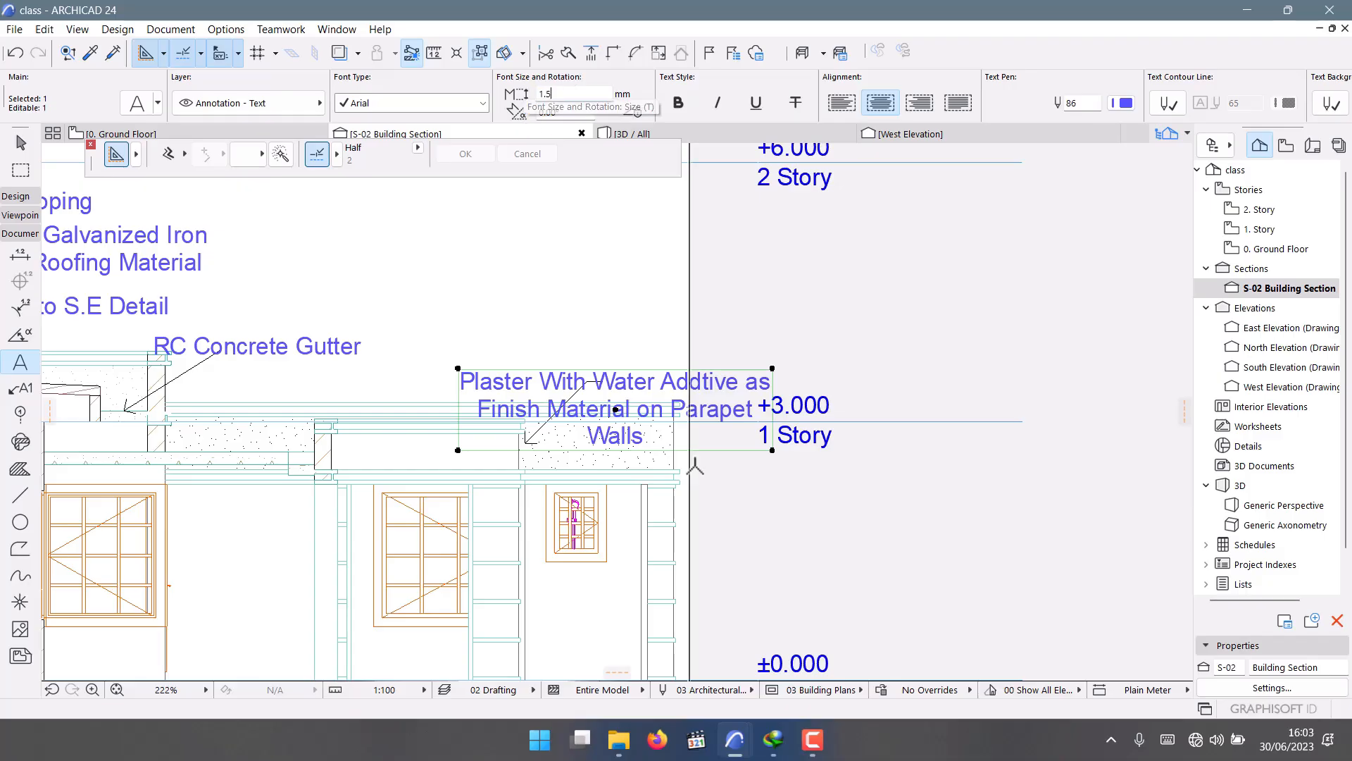
key("Return")
key("Escape")
scroll(615, 365, "up", 4)
scroll(748, 358, "down", 3)
scroll(564, 389, "down", 3)
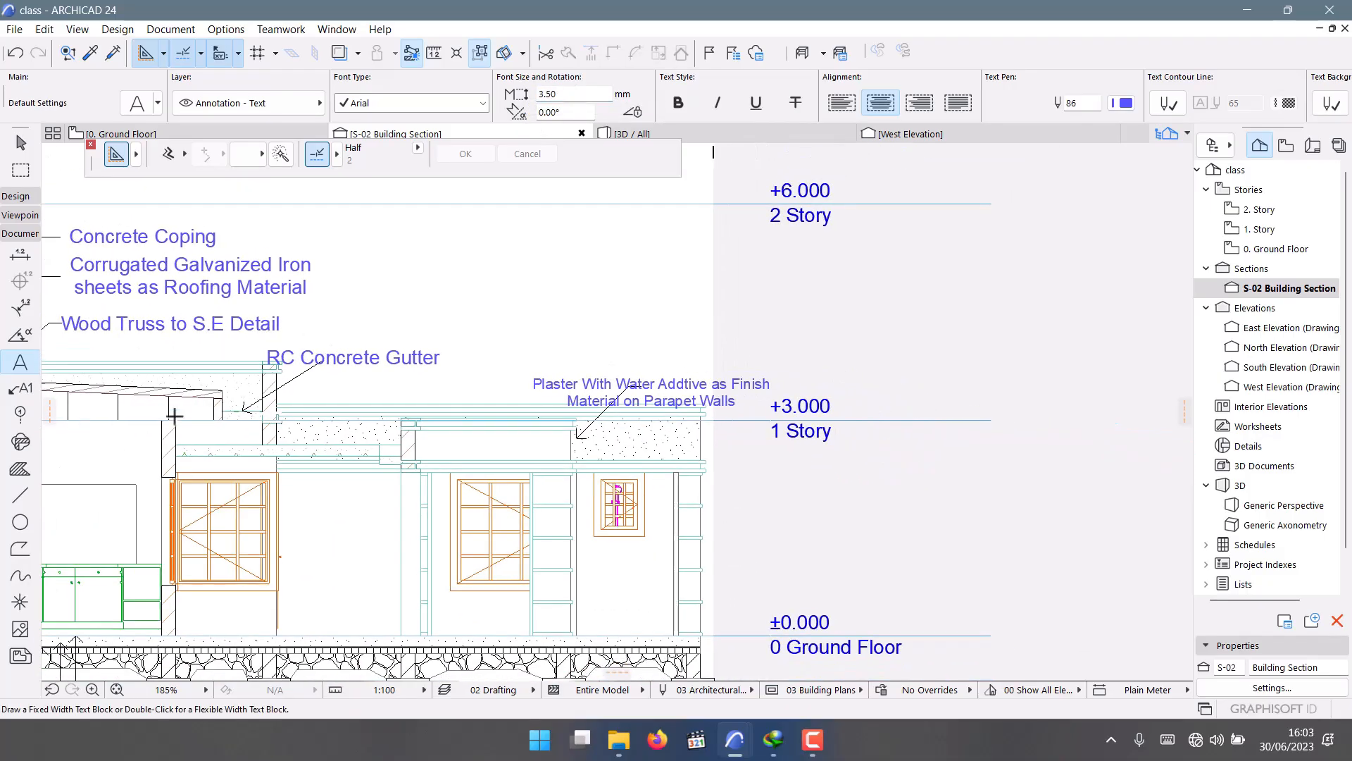
Activate the Fill tool for drawing a lining inside the concrete gutter beside the truss end.
scroll(135, 427, "up", 4)
left_click(20, 495)
scroll(317, 434, "up", 5)
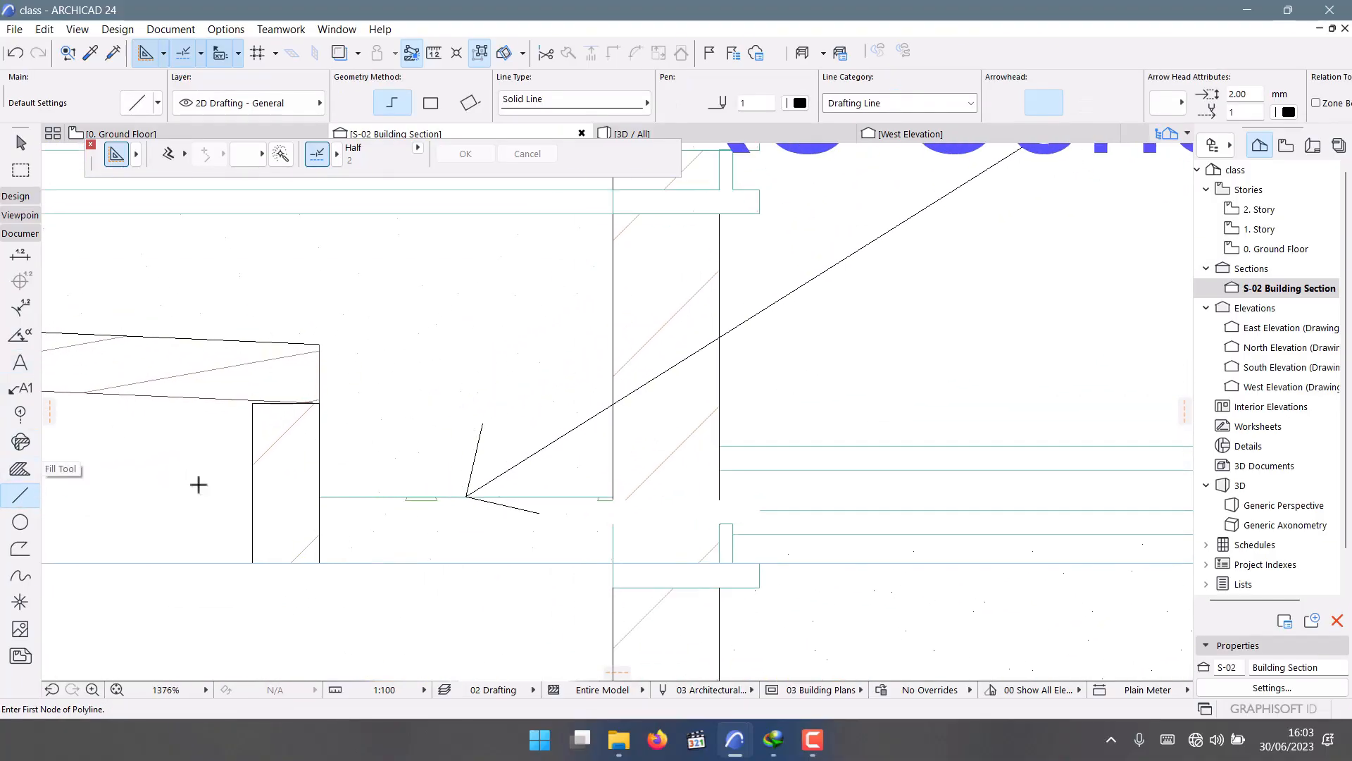
left_click(20, 468)
scroll(296, 398, "up", 2)
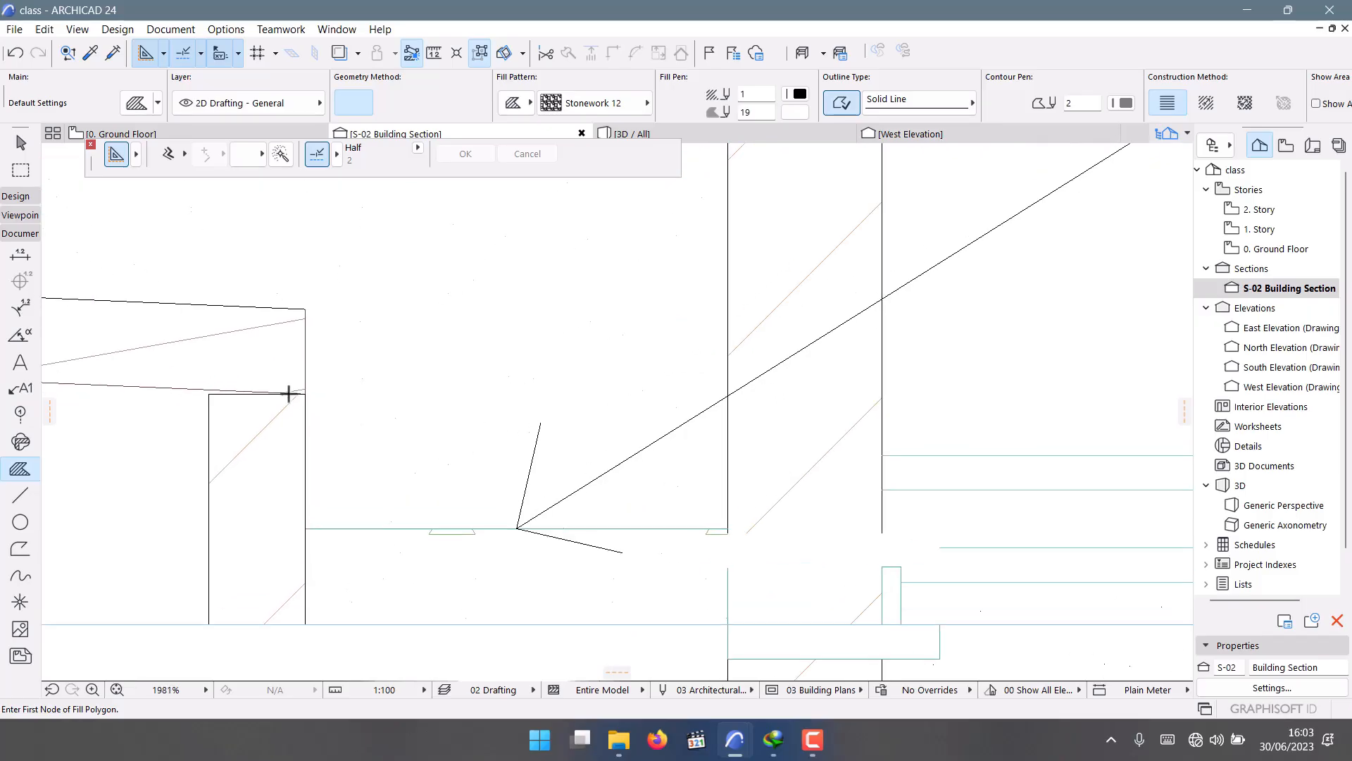
left_click(568, 102)
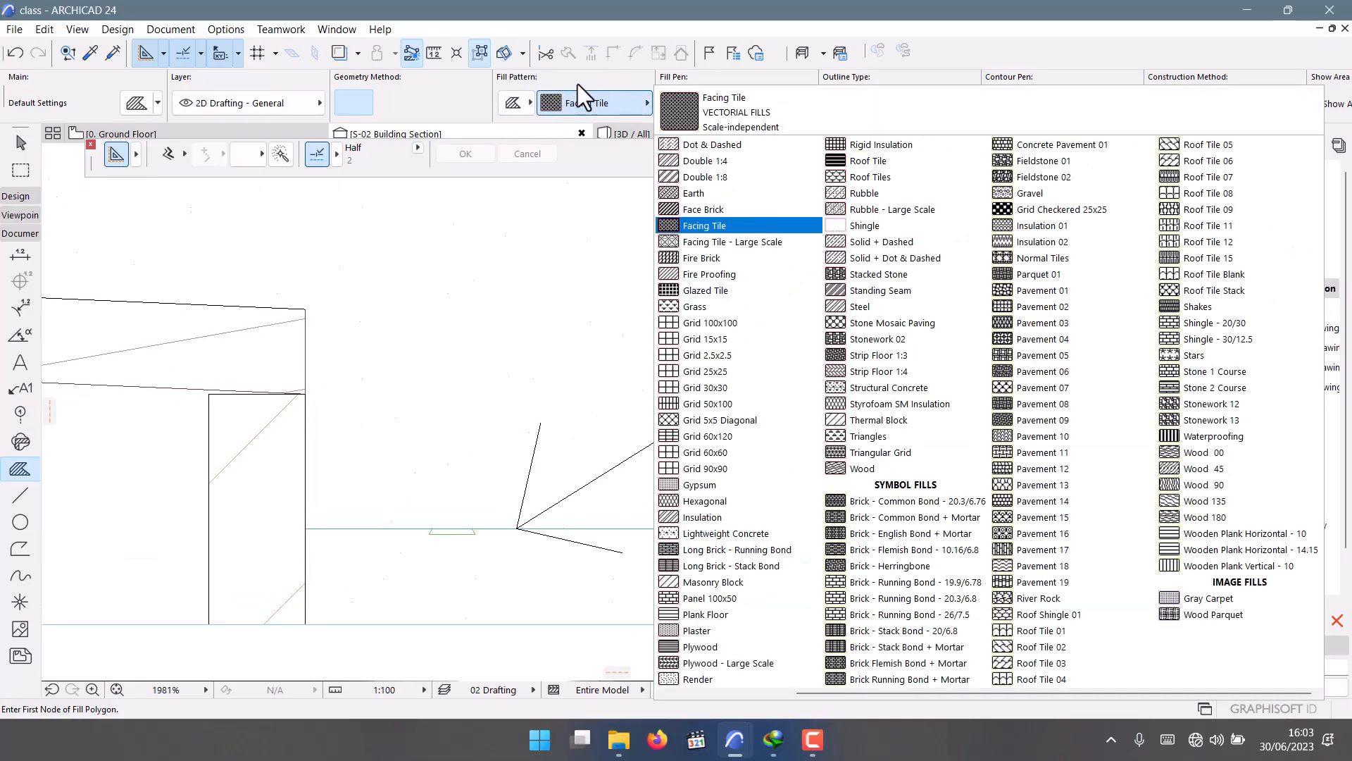
left_click(579, 88)
left_click(623, 108)
left_click(737, 109)
left_click(601, 108)
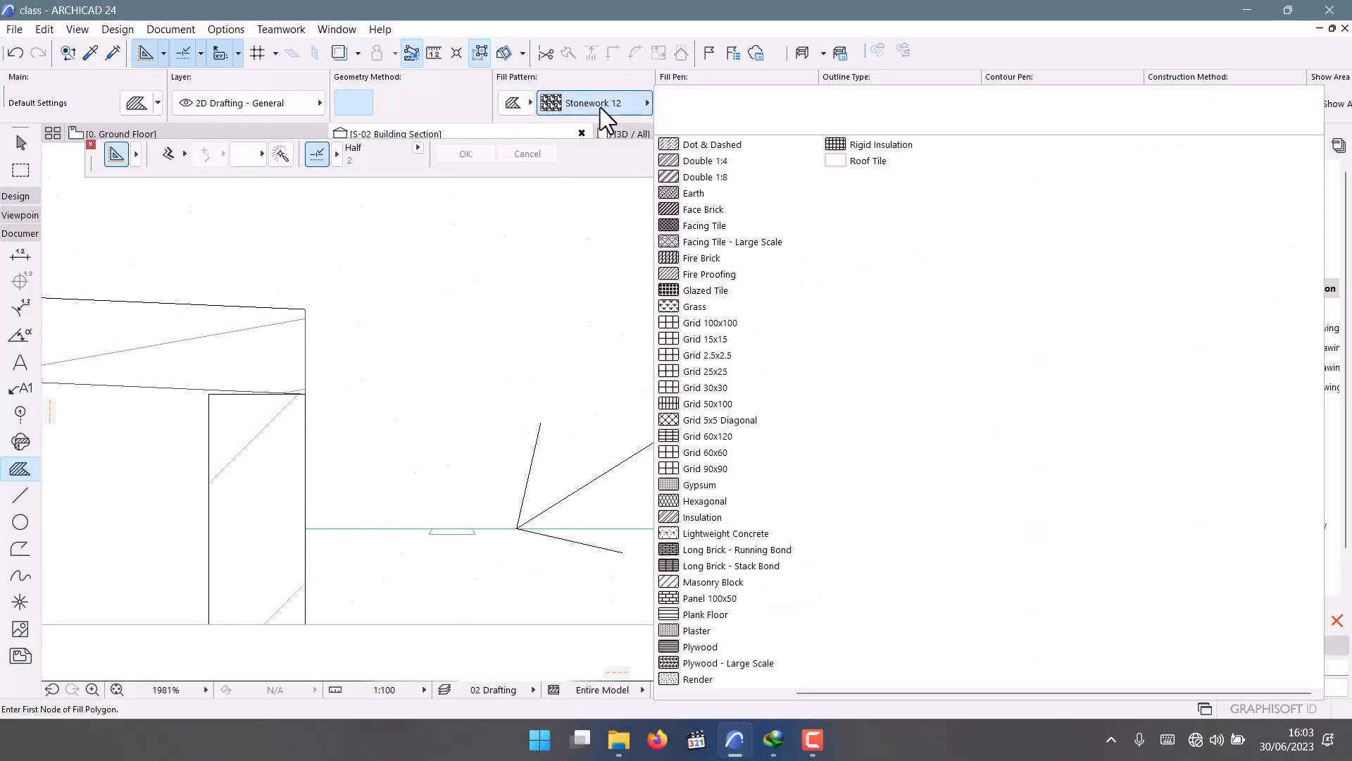
left_click(616, 105)
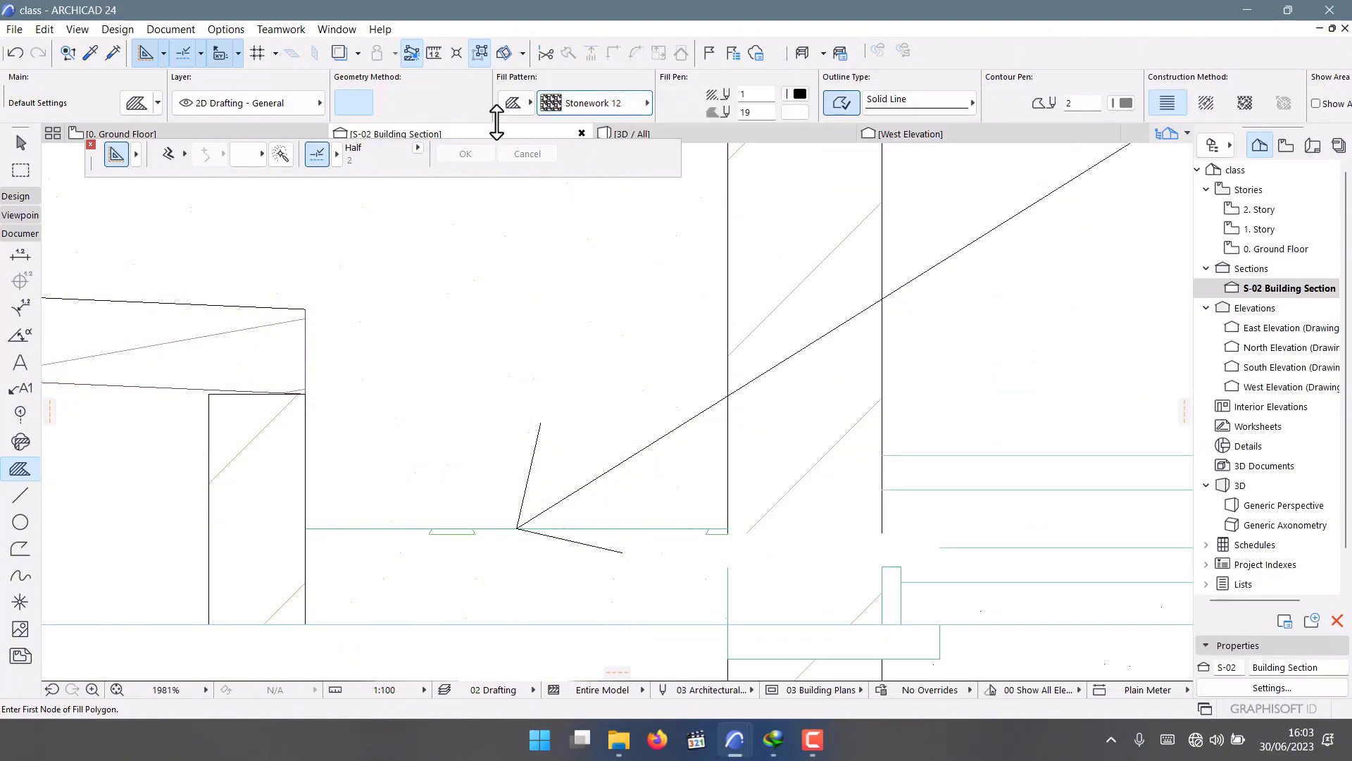
Set the fill background pen to 1 and outline the gutter lining's inner edge, starting about 14 mm wide and rising to the coping.
left_click(795, 112)
left_click(819, 107)
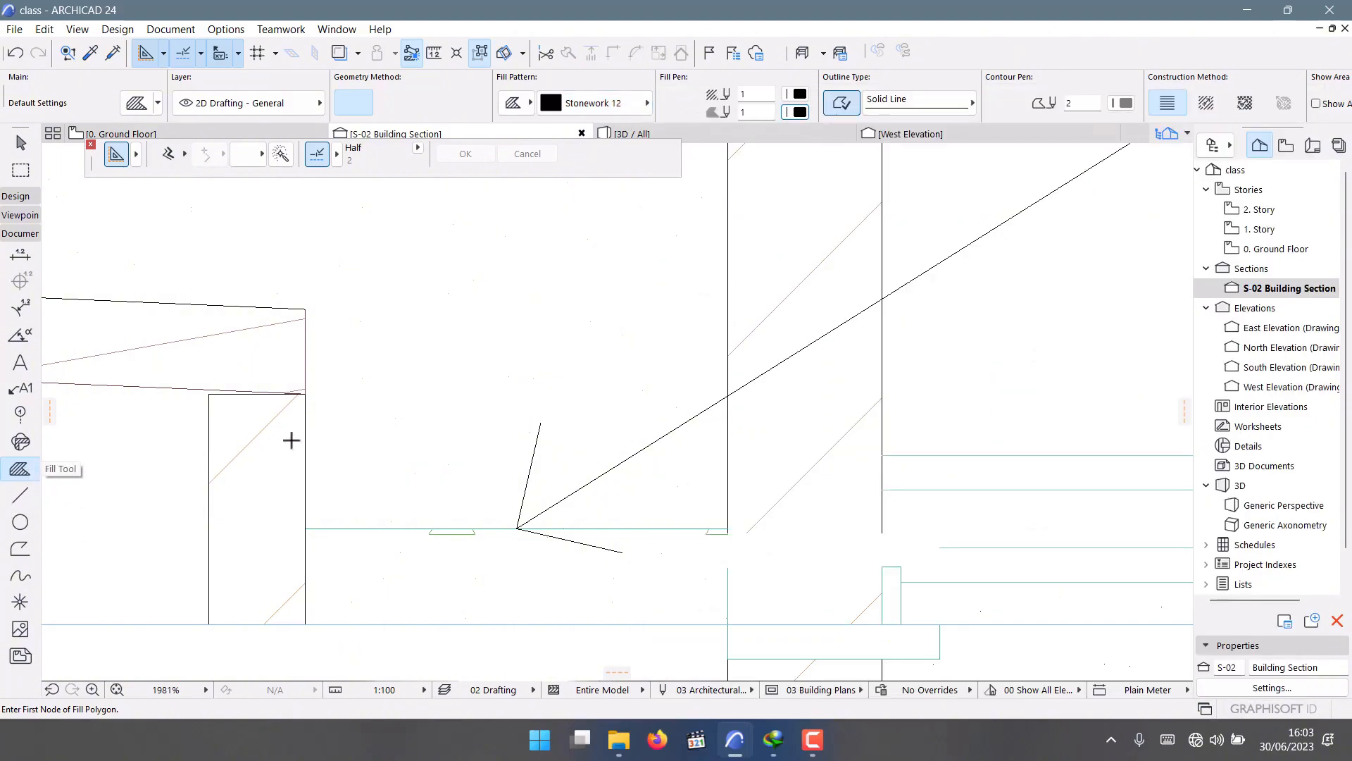
left_click(305, 393)
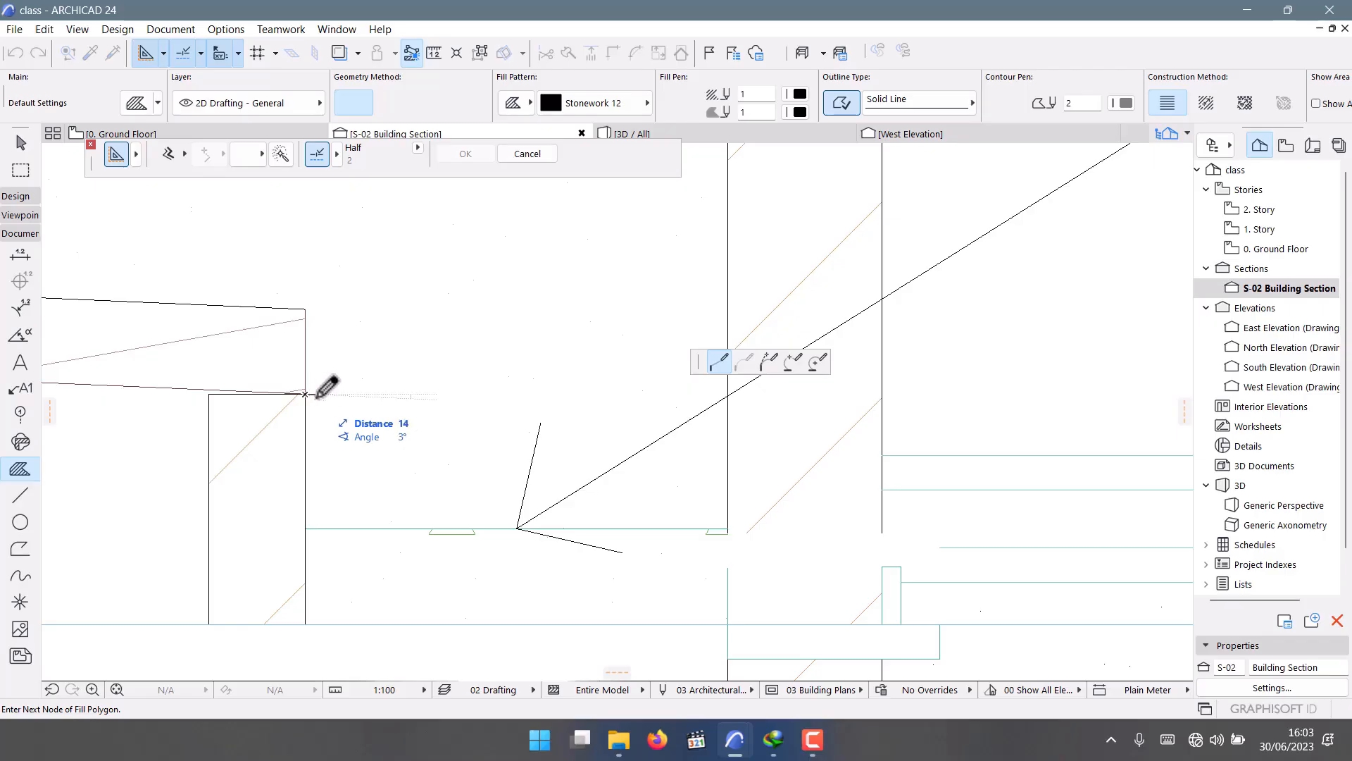
left_click(316, 395)
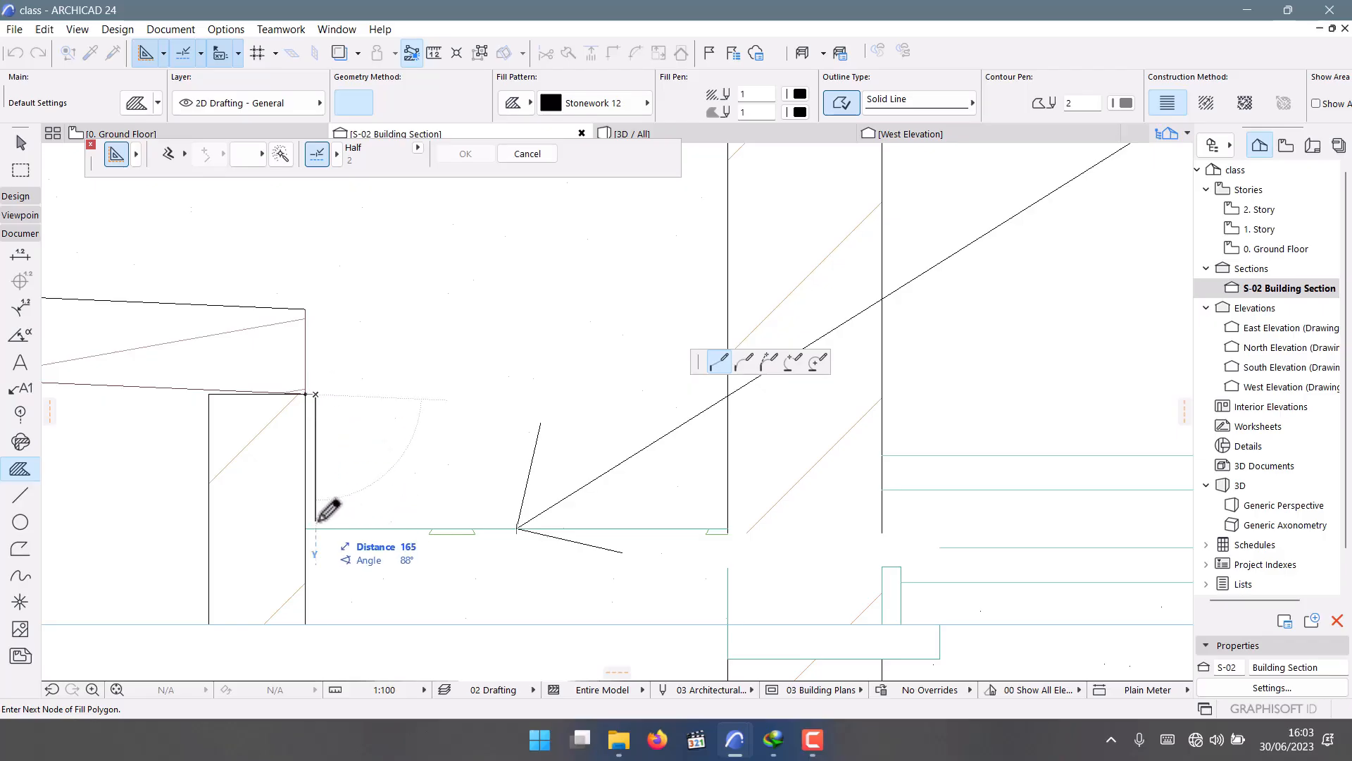
left_click(316, 521)
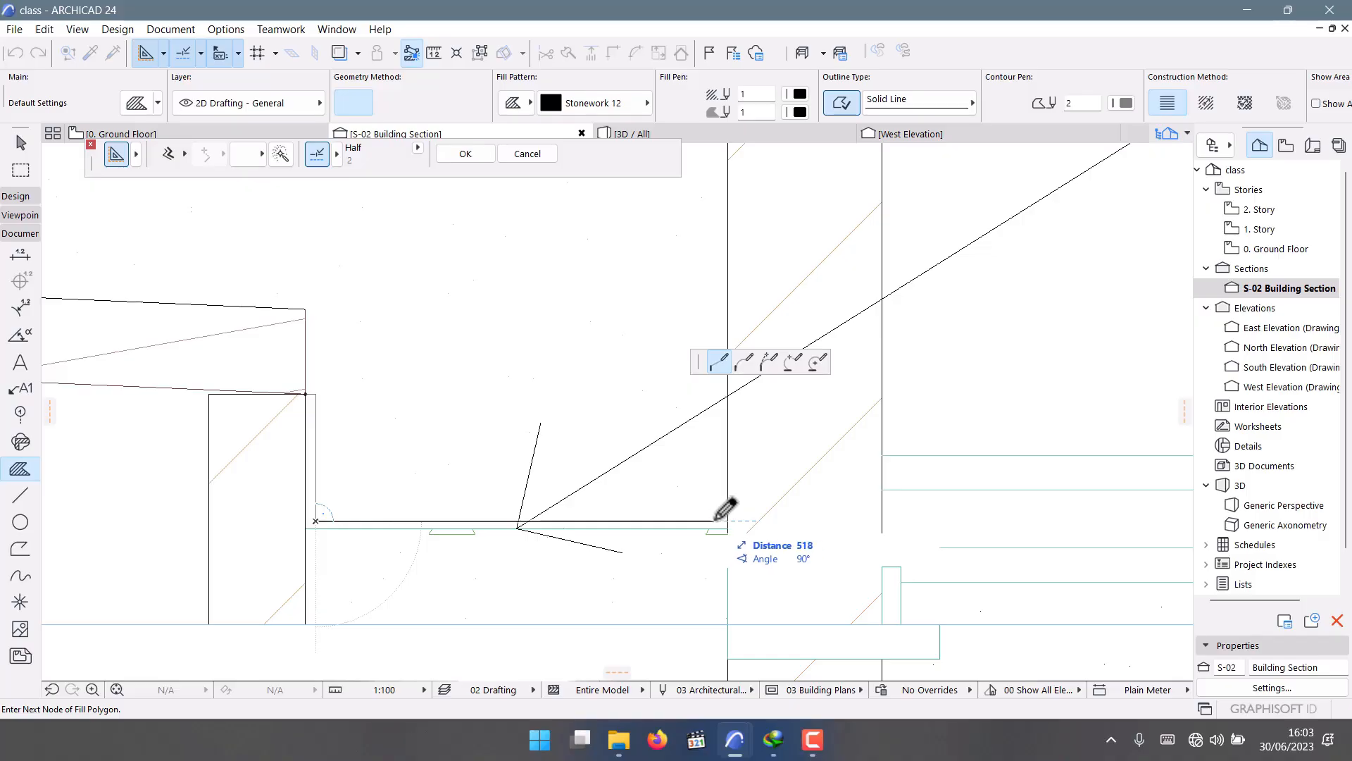
scroll(706, 539, "down", 3)
scroll(718, 325, "up", 2)
scroll(423, 454, "down", 2)
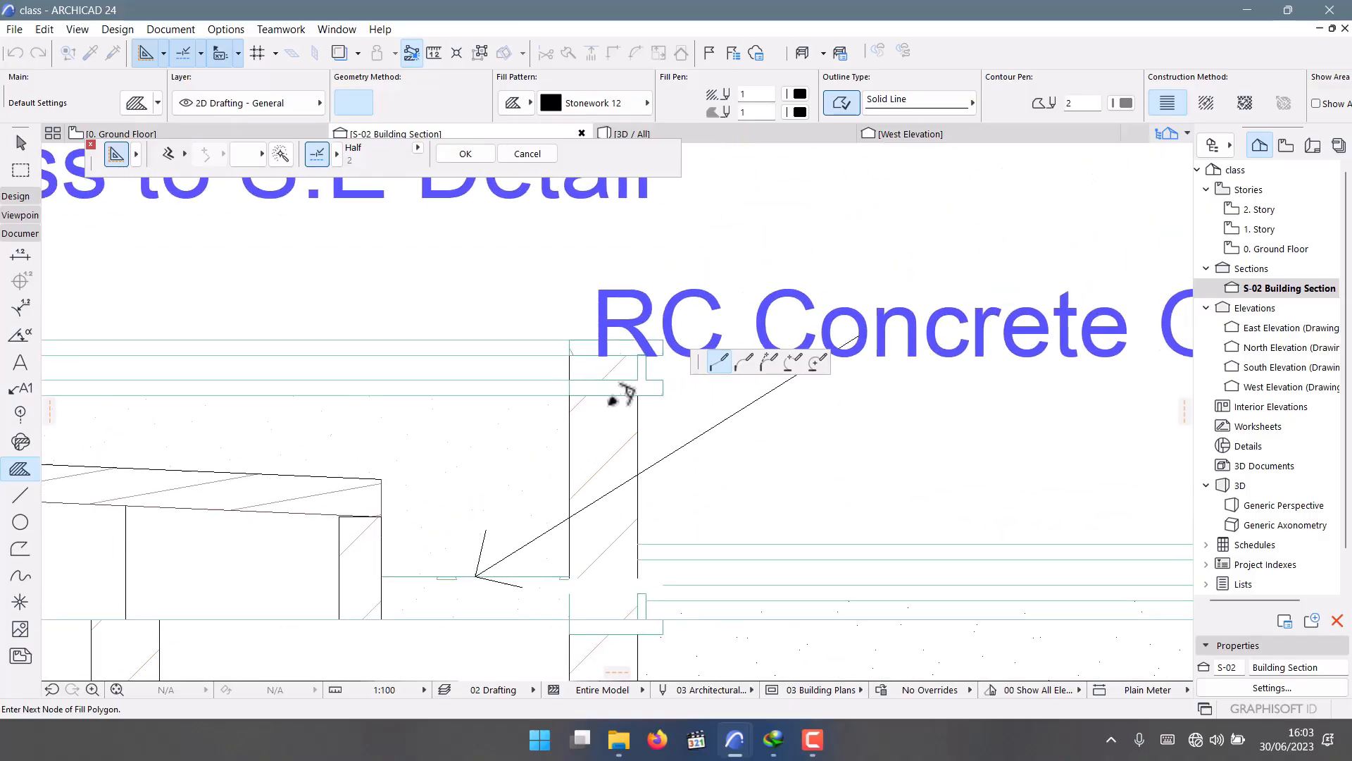
scroll(623, 393, "up", 1)
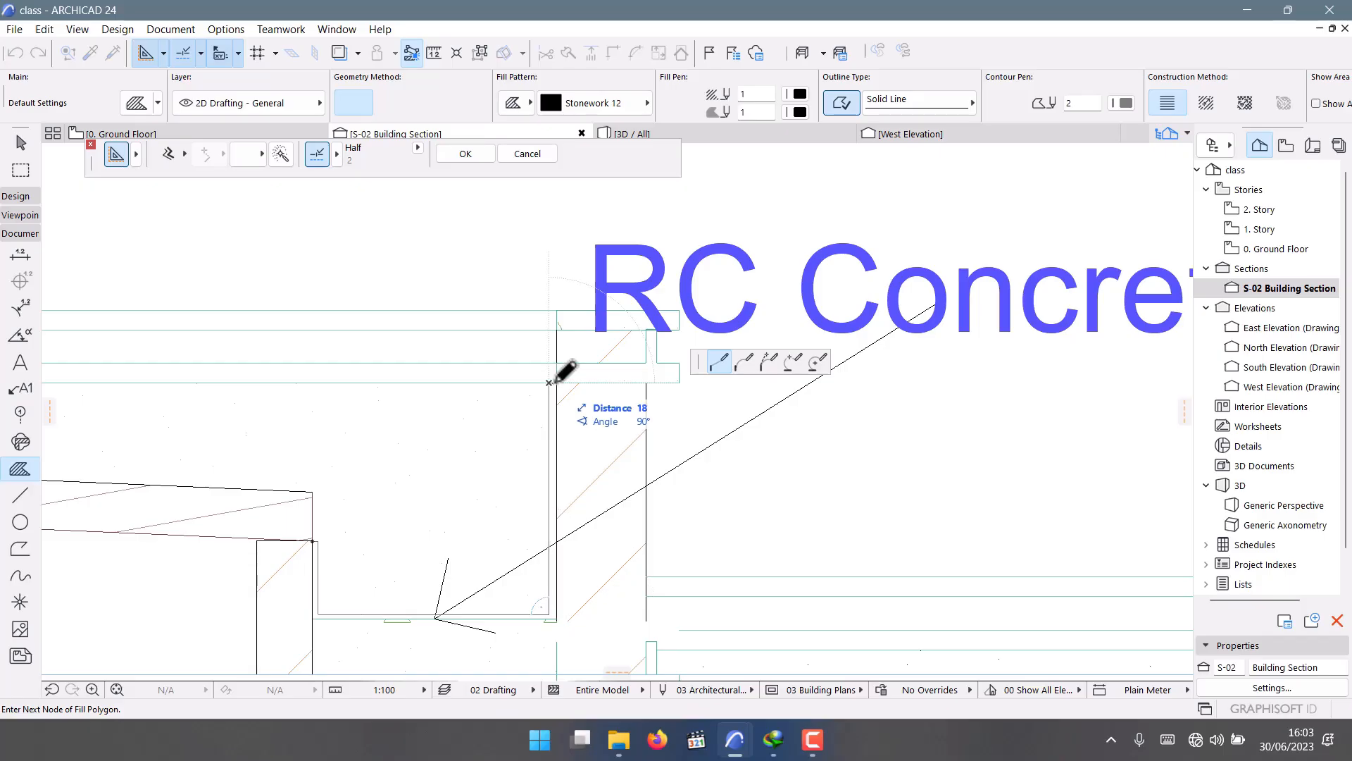
scroll(558, 563, "up", 2)
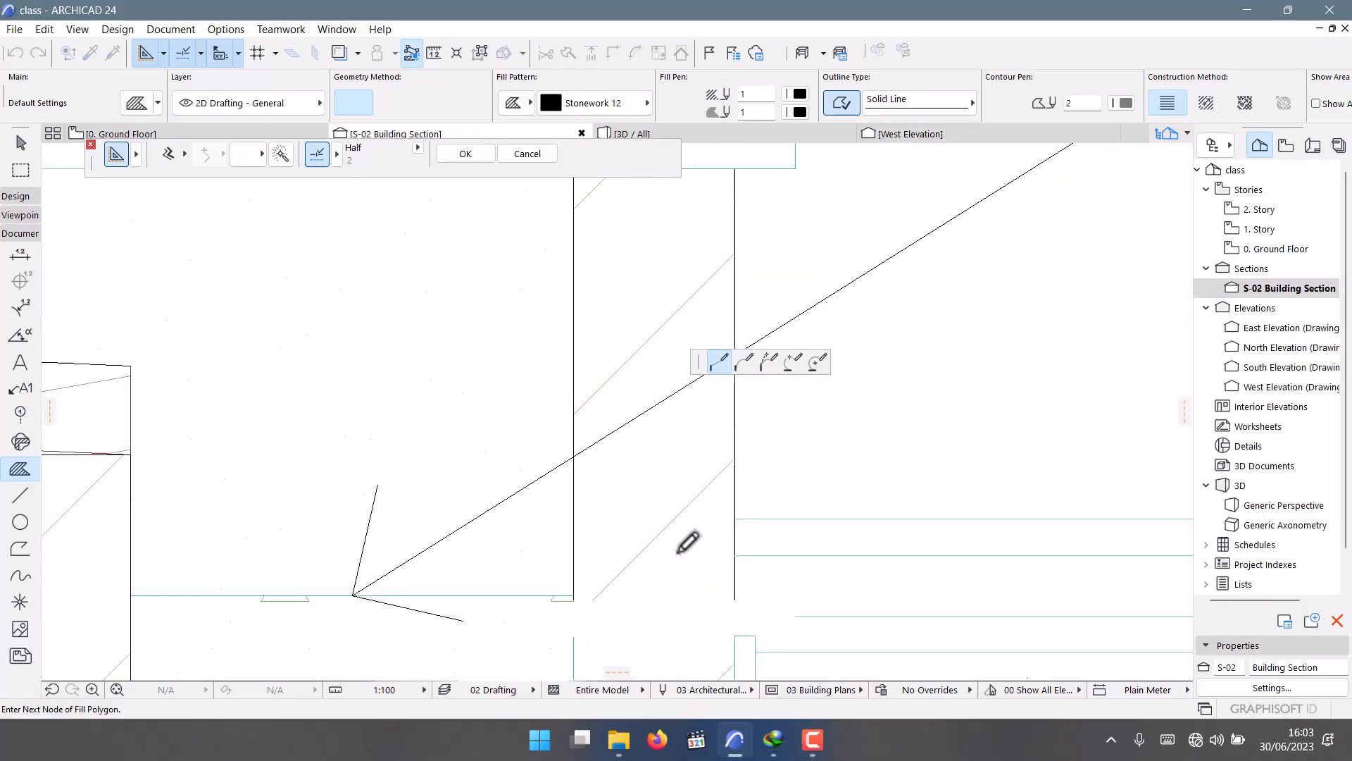
Close the thin lining polygon back along the parapet wall, gutter floor and truss support to its starting corner.
scroll(272, 613, "down", 2)
scroll(547, 568, "up", 2)
scroll(538, 499, "down", 1)
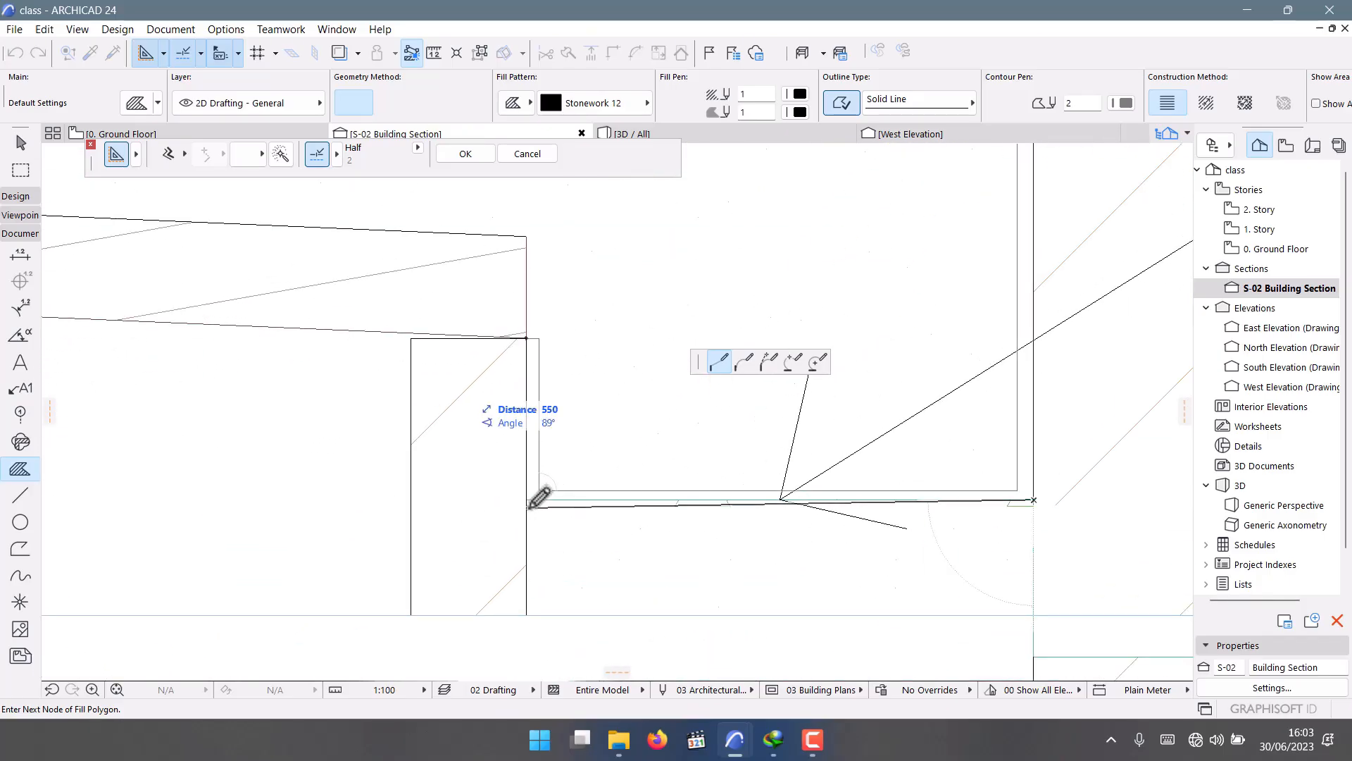
left_click(528, 502)
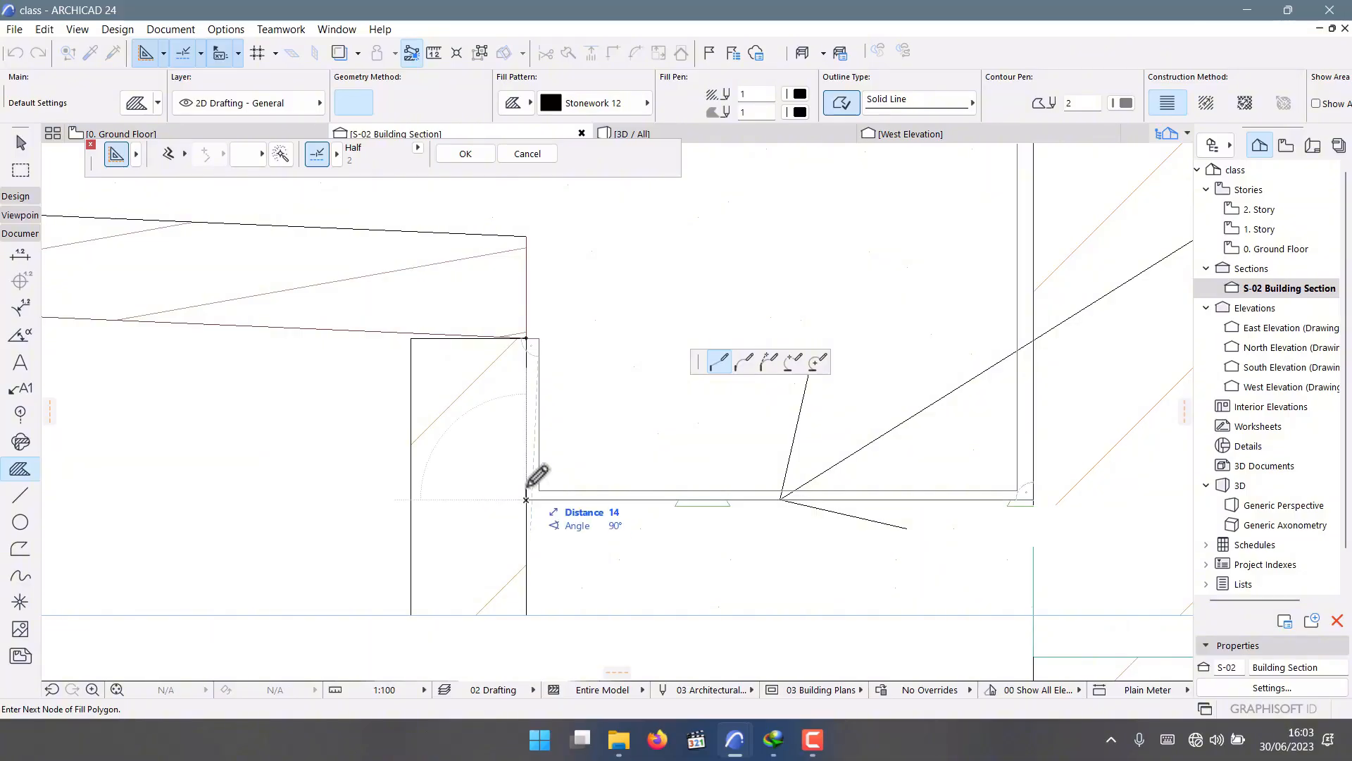
double_click(526, 339)
scroll(331, 484, "down", 4)
key("Escape")
scroll(600, 402, "down", 2)
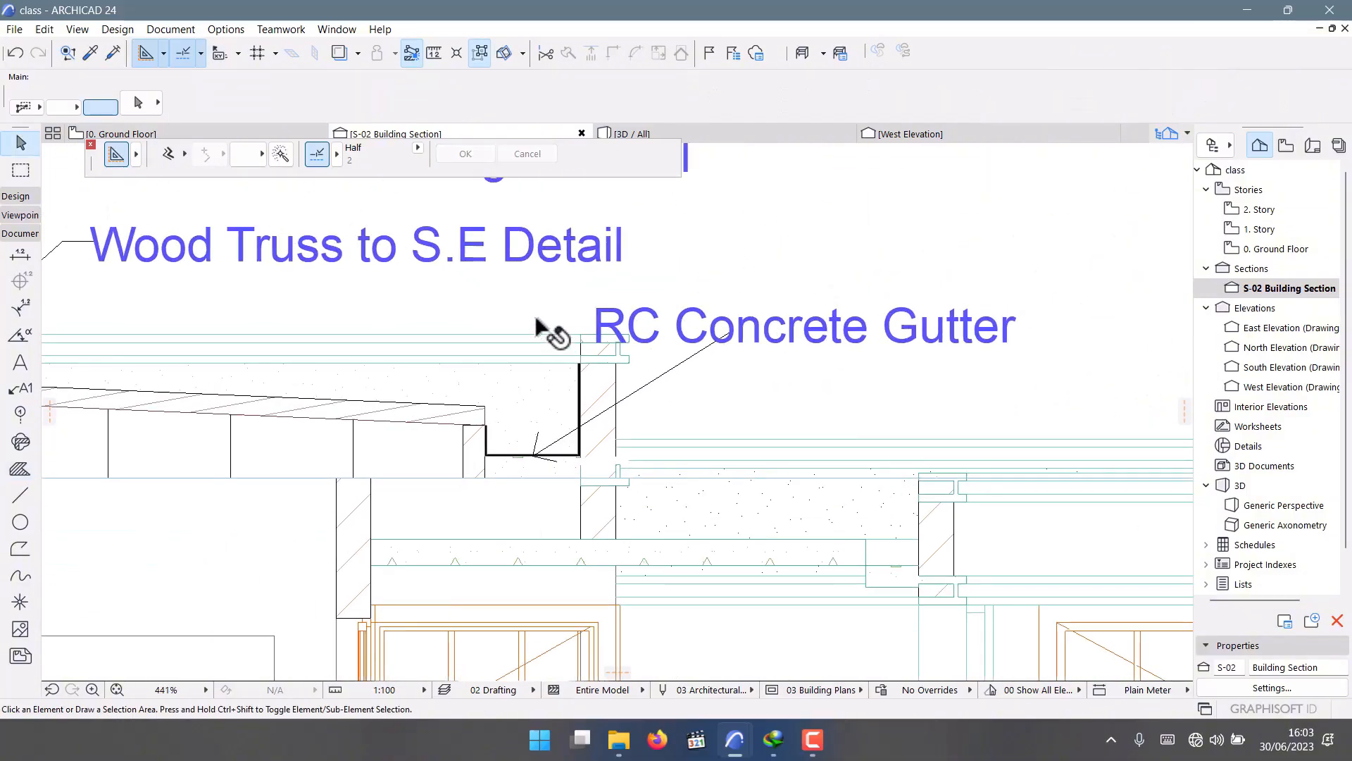
scroll(536, 327, "down", 2)
scroll(519, 323, "up", 2)
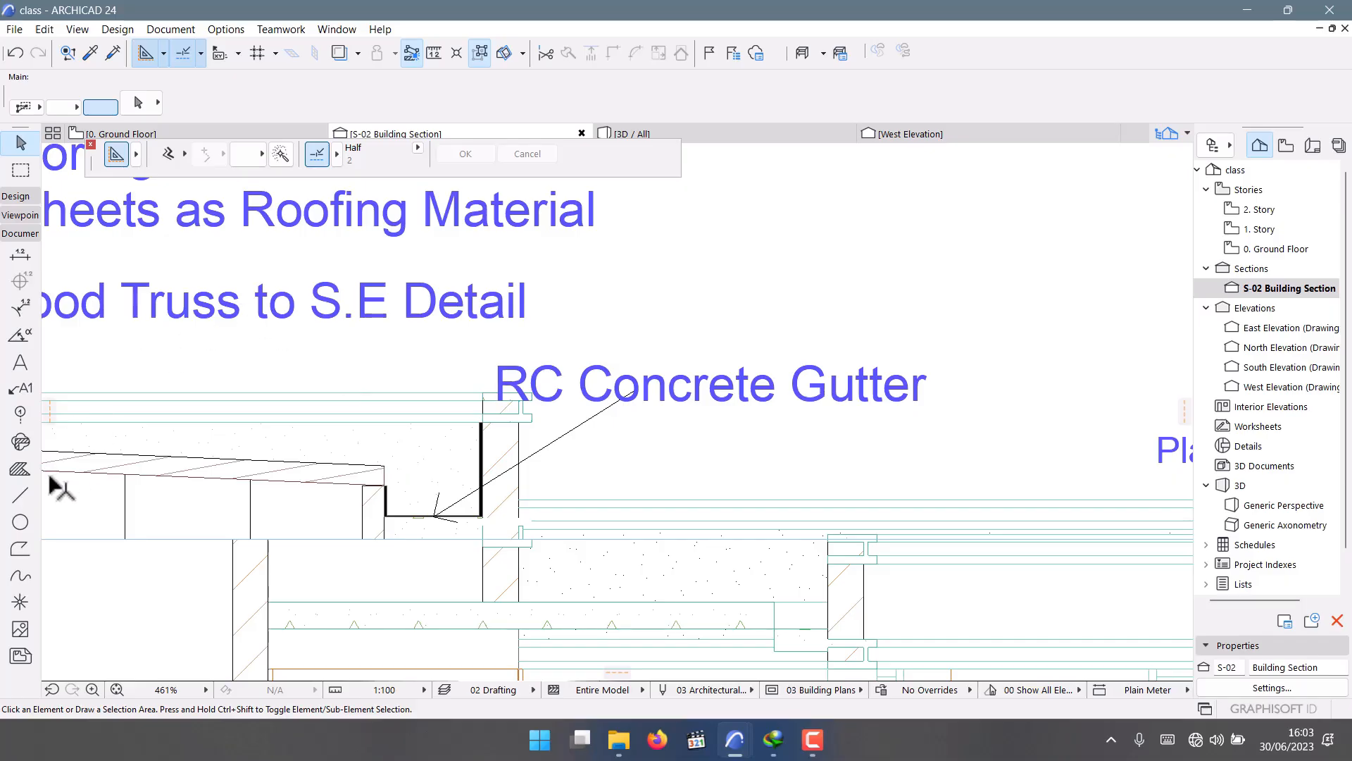
Draw an arrowed leader from the gutter lining's upper end beside the coping, about 895 mm long at 33°, with a 190 mm horizontal landing.
left_click(20, 495)
scroll(486, 437, "up", 4)
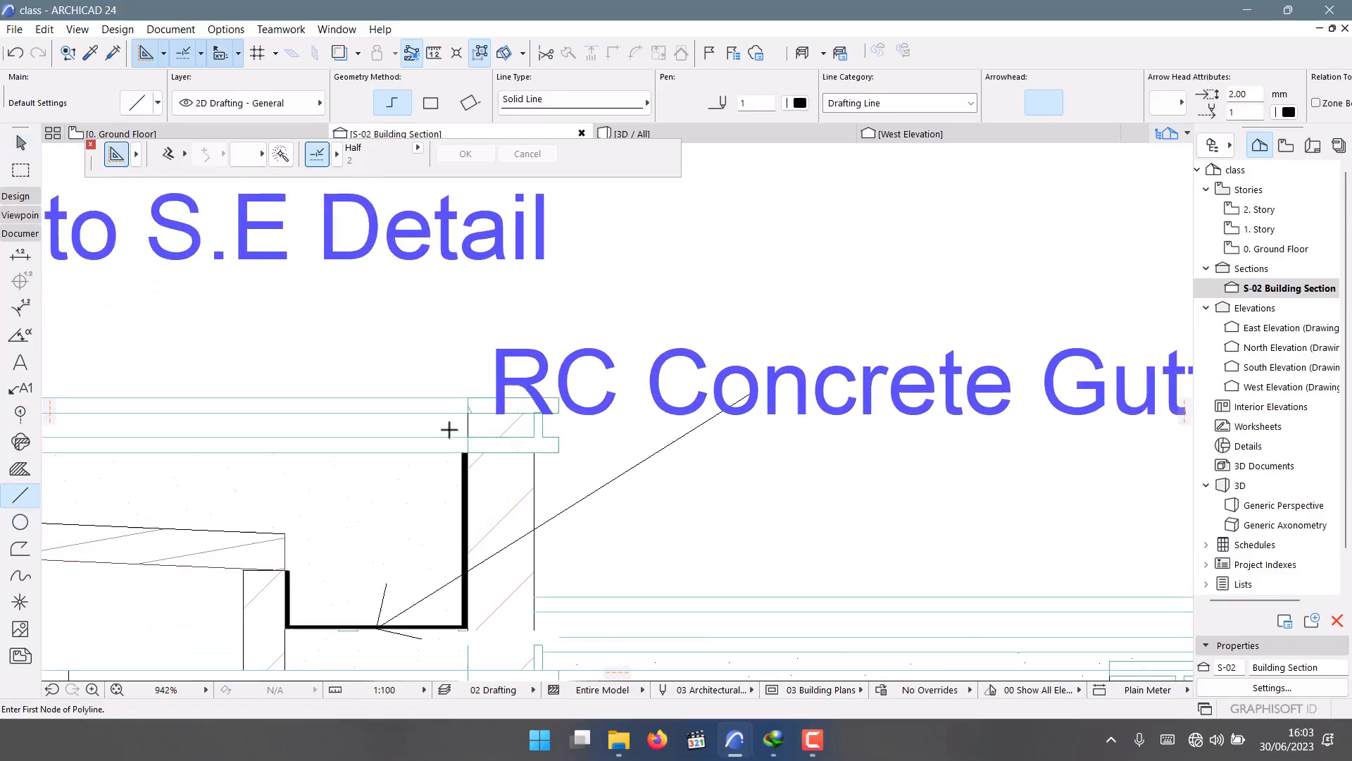
scroll(449, 429, "up", 6)
left_click(472, 481)
scroll(423, 452, "down", 8)
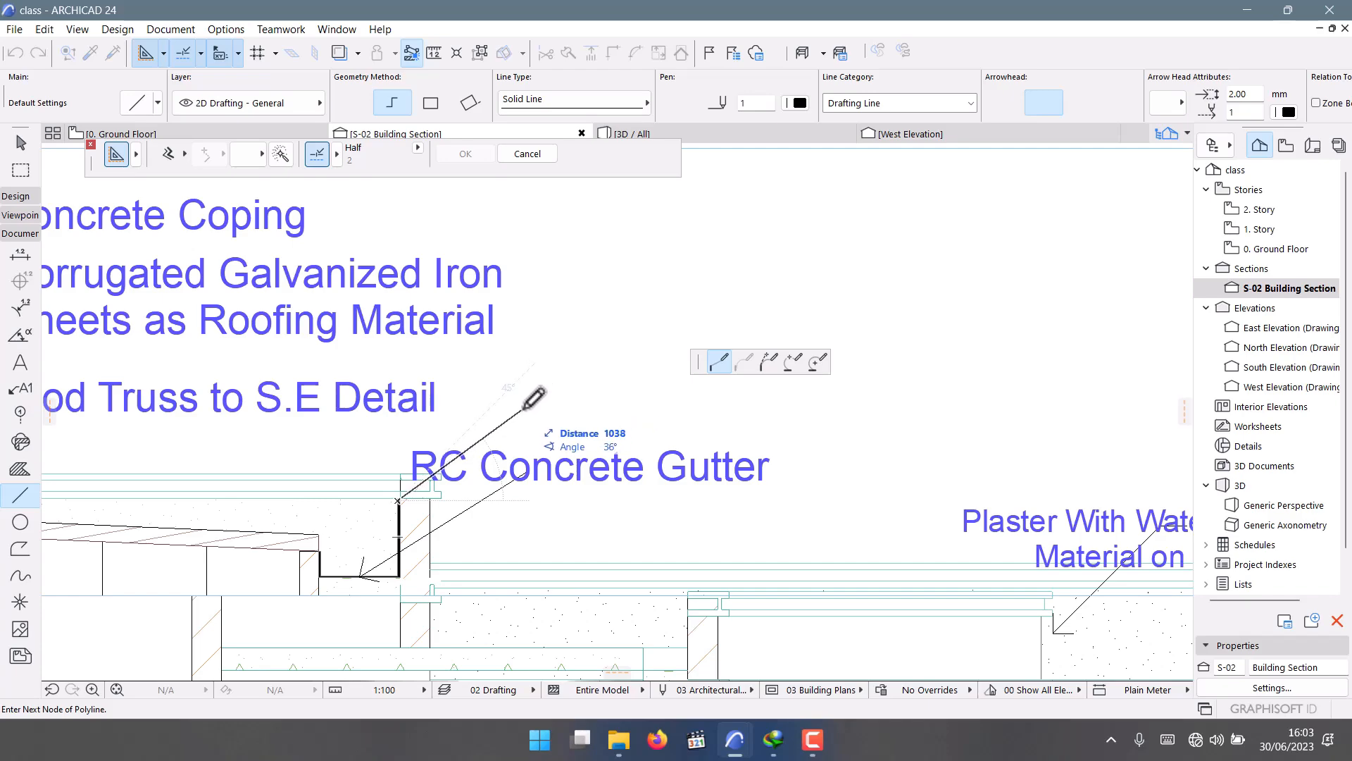
scroll(513, 389, "down", 5)
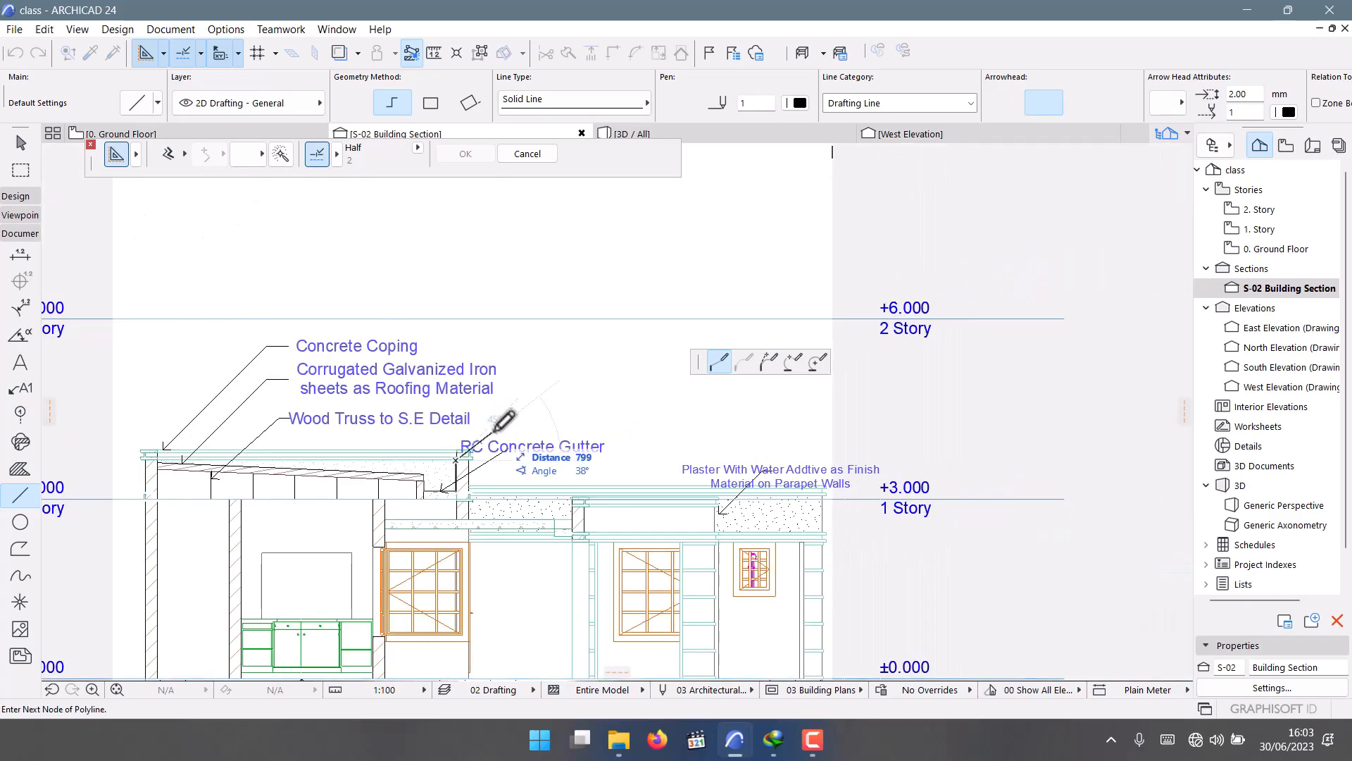
scroll(496, 428, "up", 2)
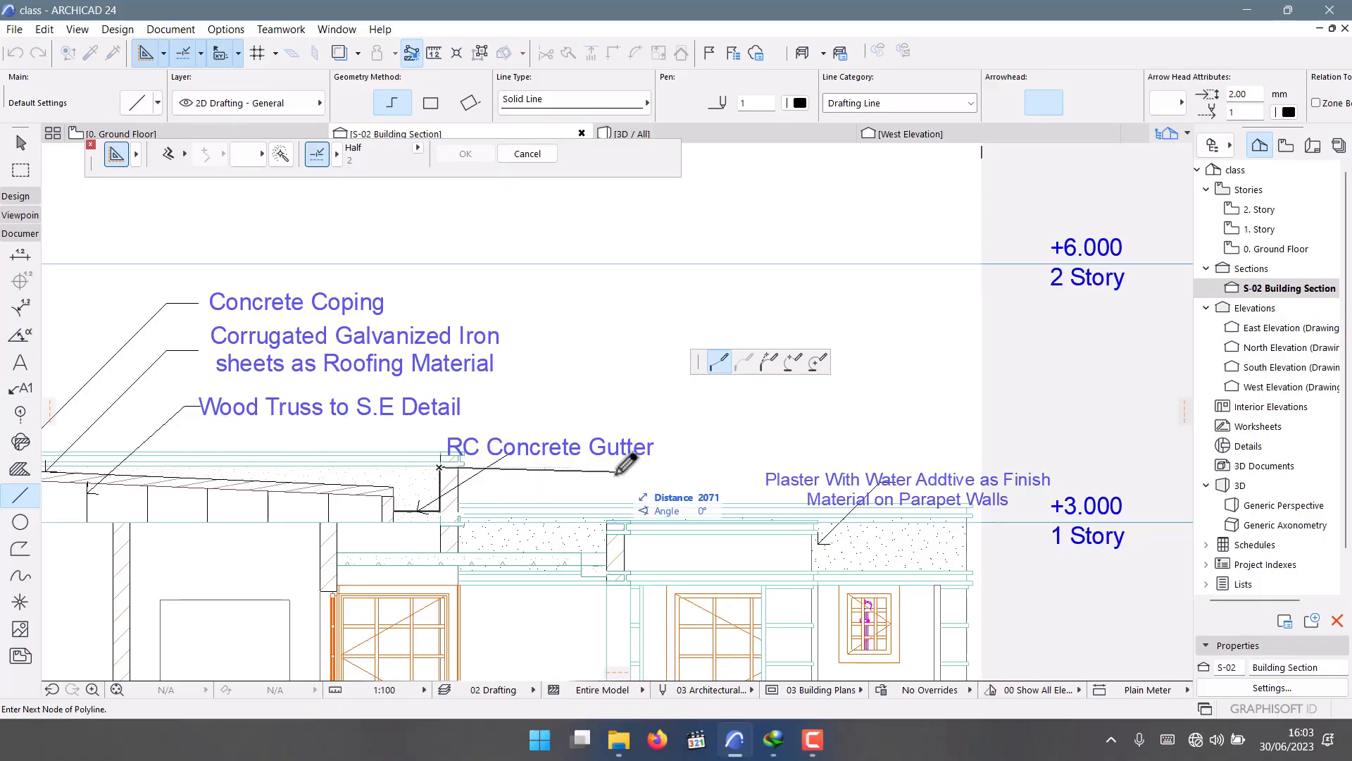
scroll(468, 481, "up", 3)
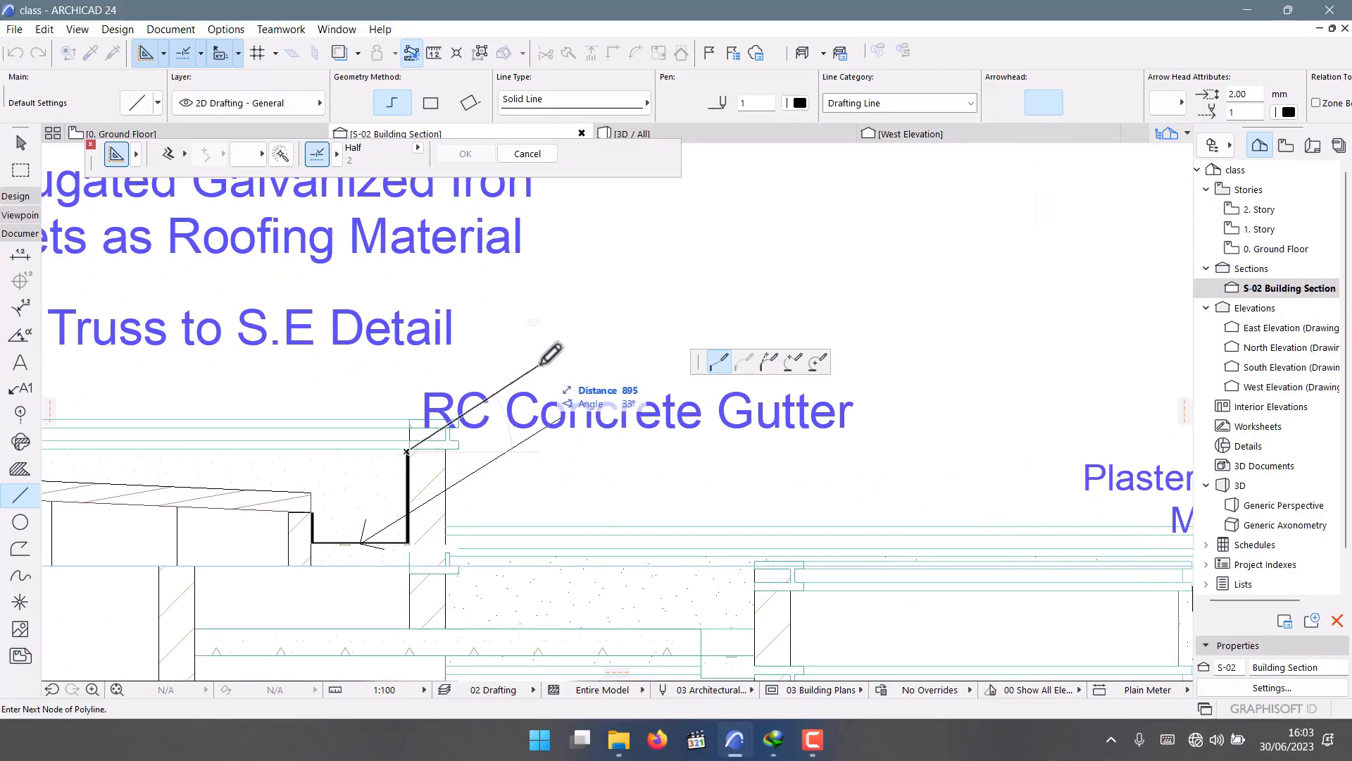
left_click(541, 364)
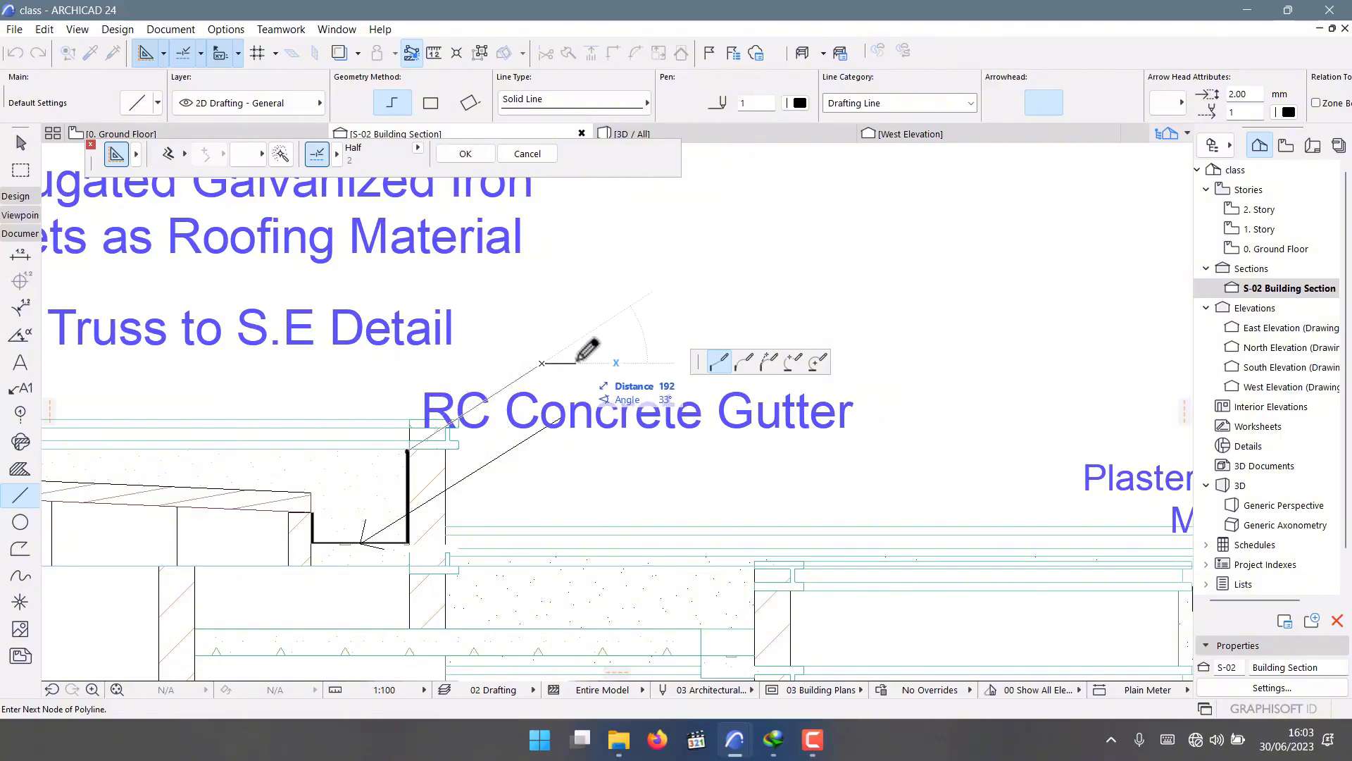
double_click(577, 362)
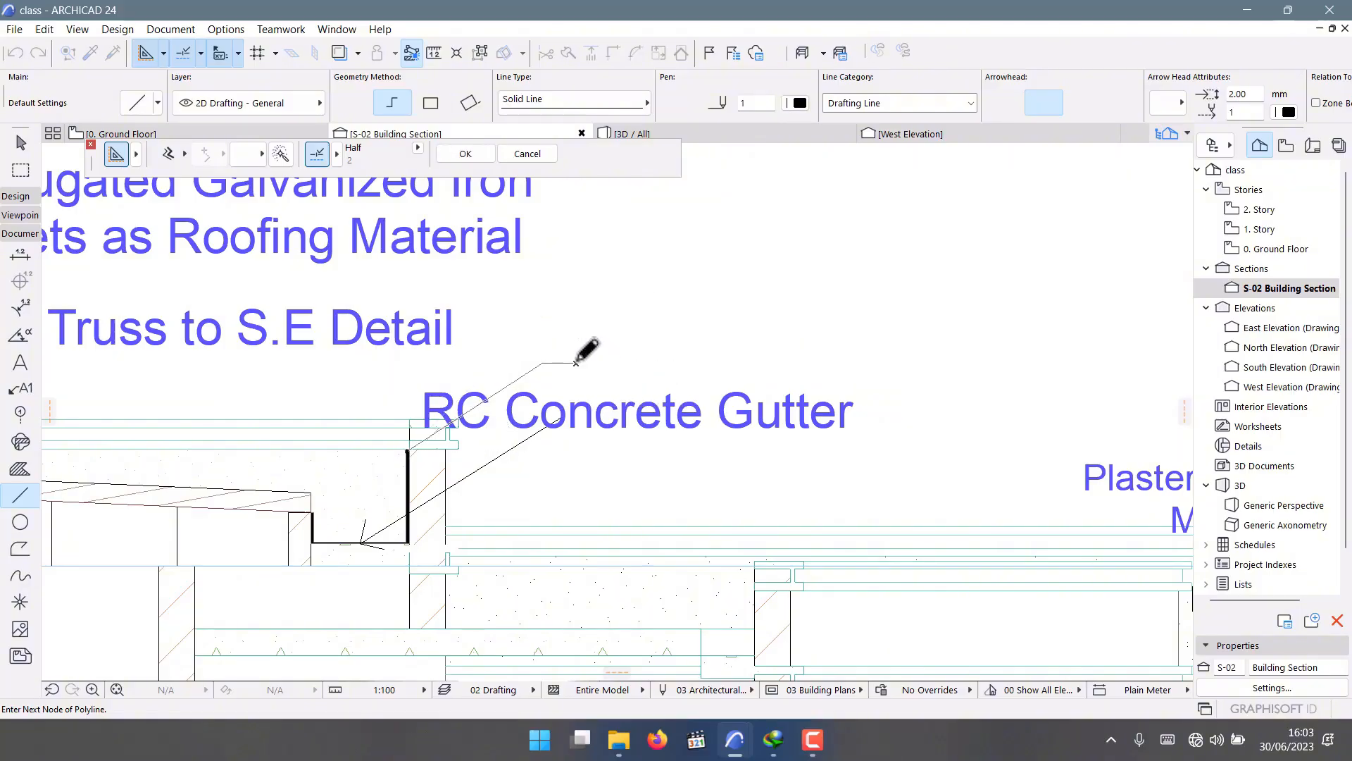
Move the RC Concrete Gutter note sideways so its text starts beside the end of its own leader.
left_click(533, 421)
left_click_drag(532, 417, 648, 450)
left_click(646, 432)
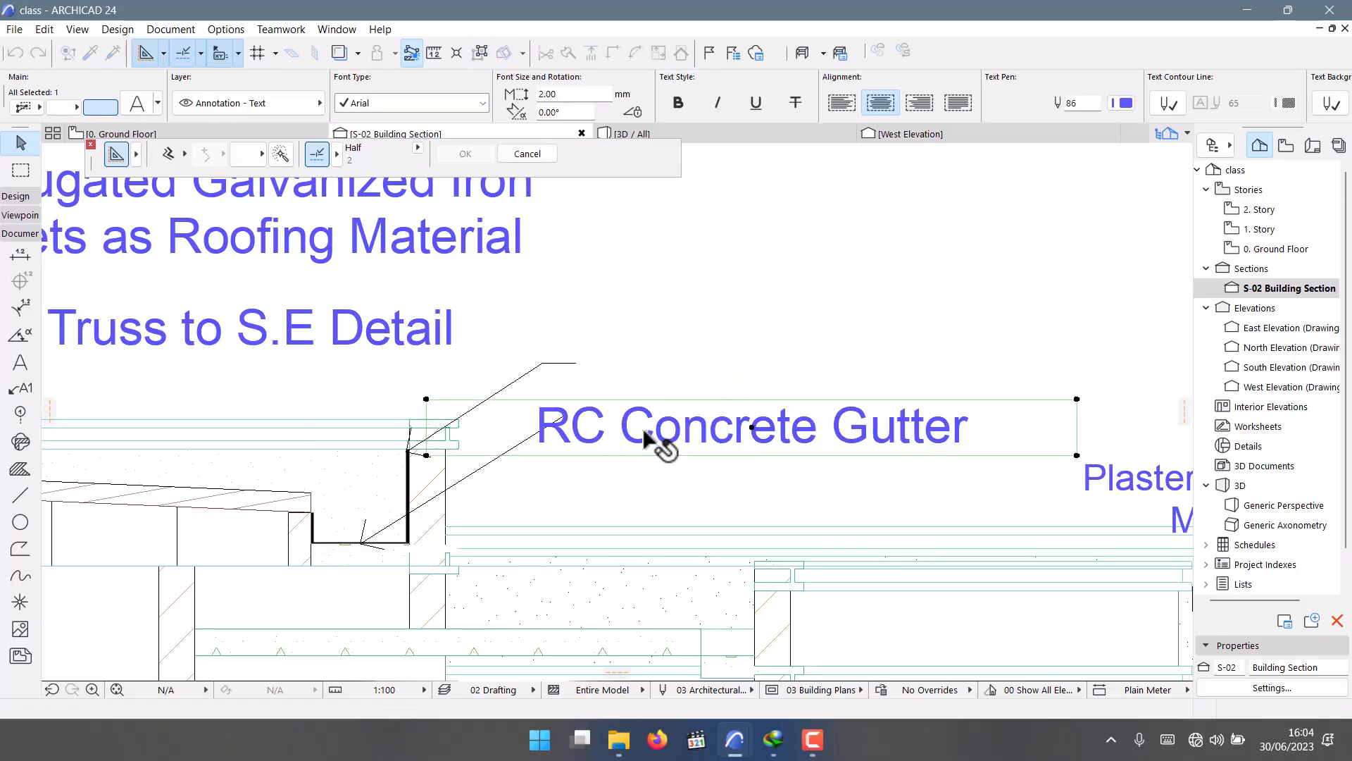
Place a copy of the RC Concrete Gutter note about 345 mm straight above the original, beside the new leader's landing.
left_click(652, 422)
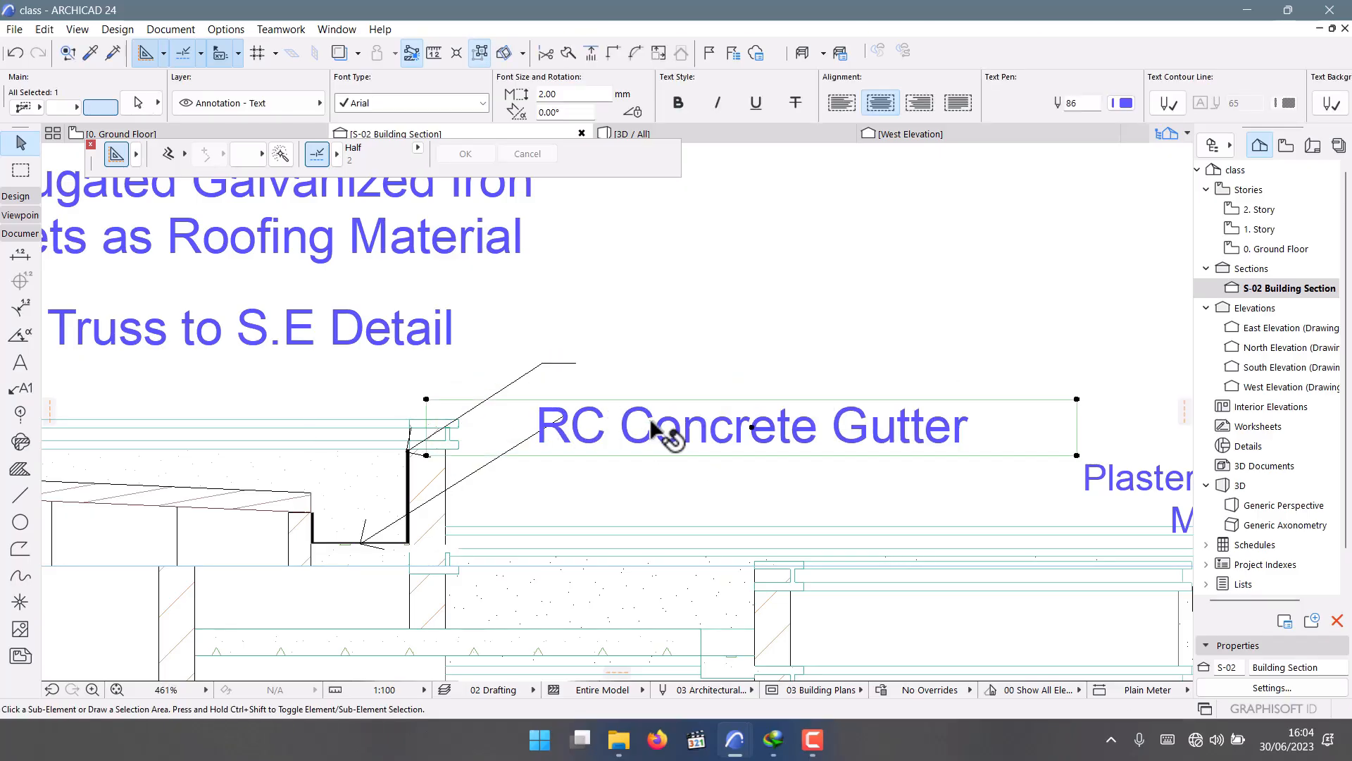
left_click_drag(652, 421, 652, 354)
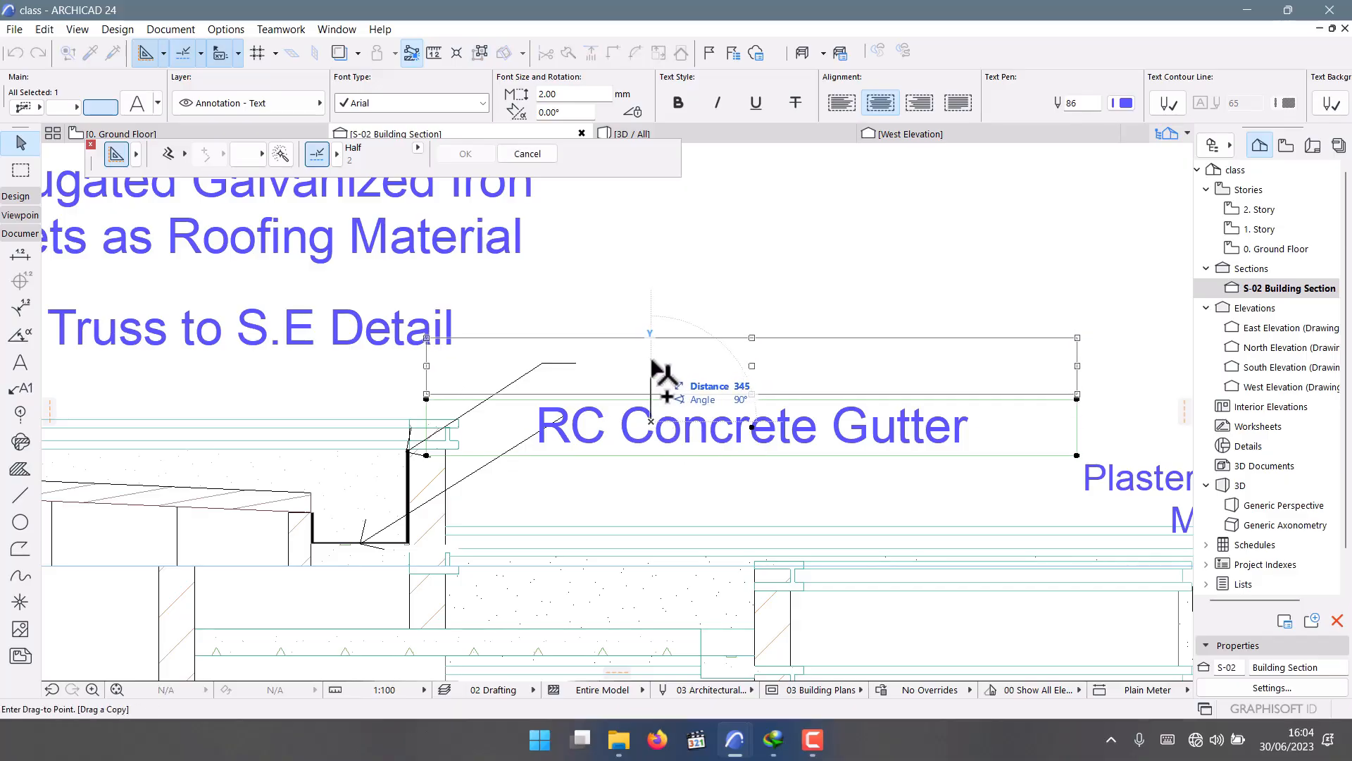
left_click(652, 363)
key("Escape")
scroll(401, 266, "down", 3)
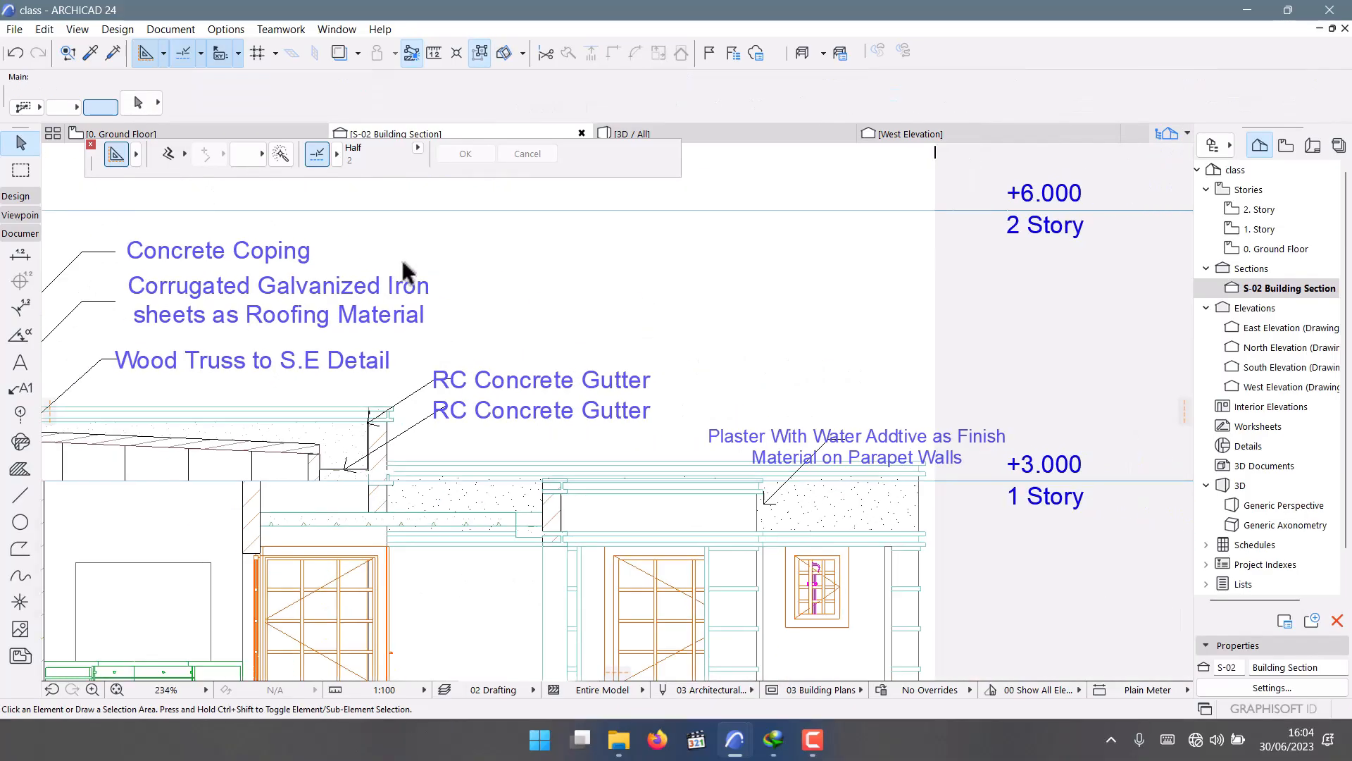
Replace the copied note's text with "Water Proofed Plaster on the Interior Leaf of Gutter".
scroll(401, 266, "up", 1)
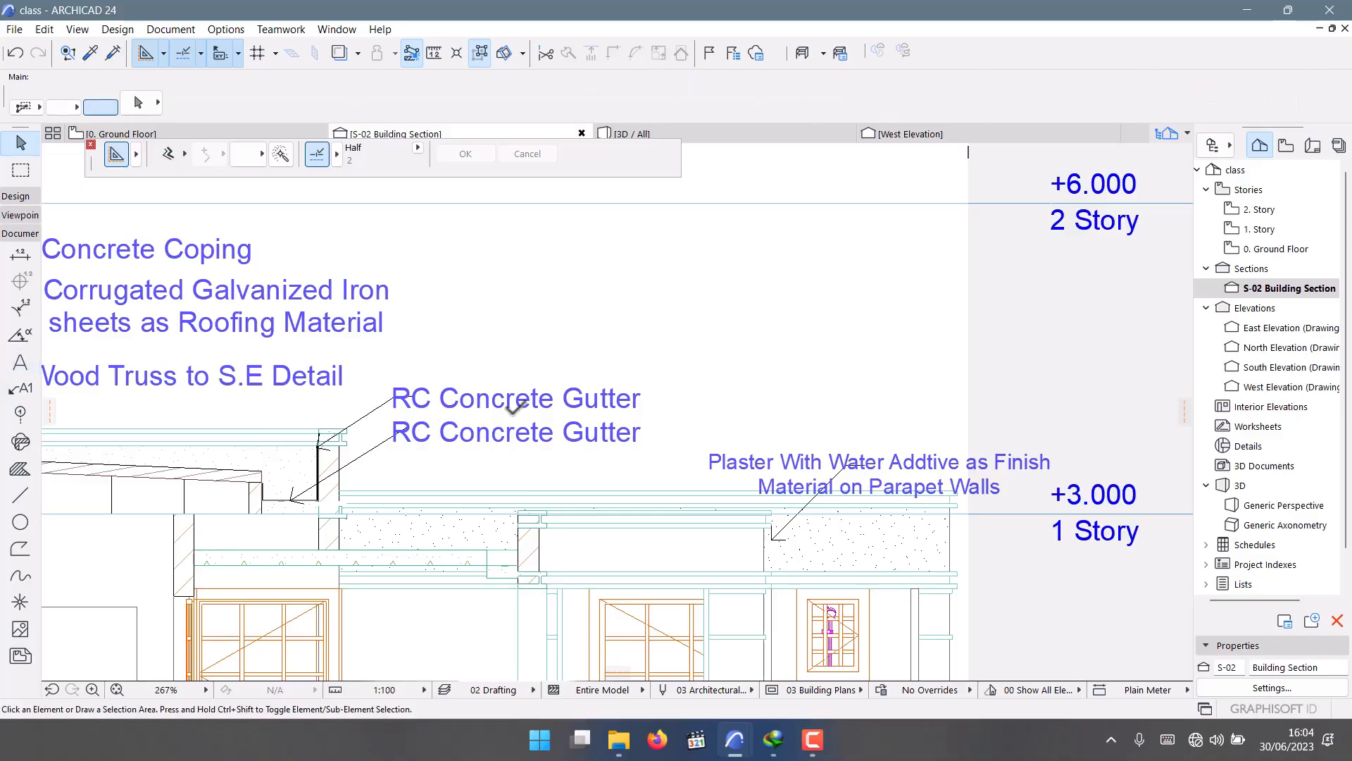
left_click(520, 401)
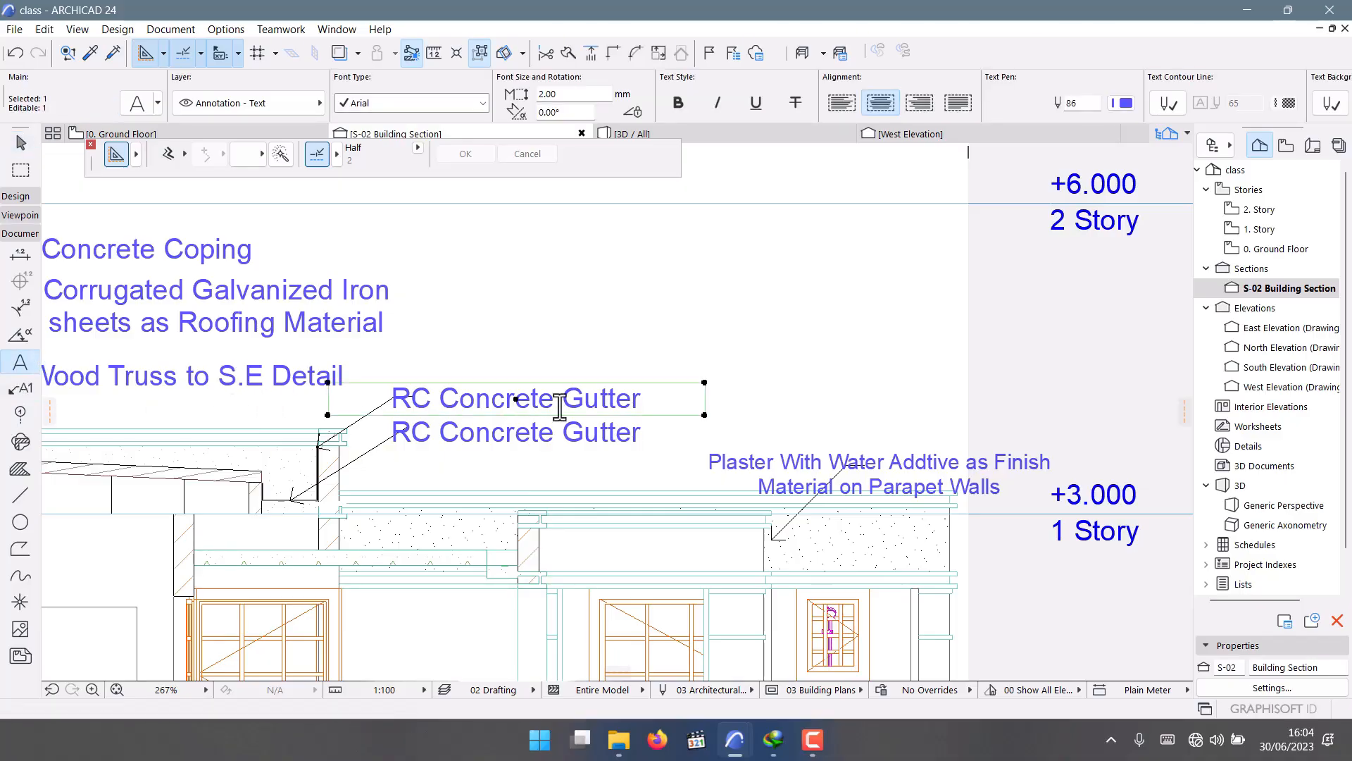
double_click(613, 407)
left_click_drag(661, 402, 392, 406)
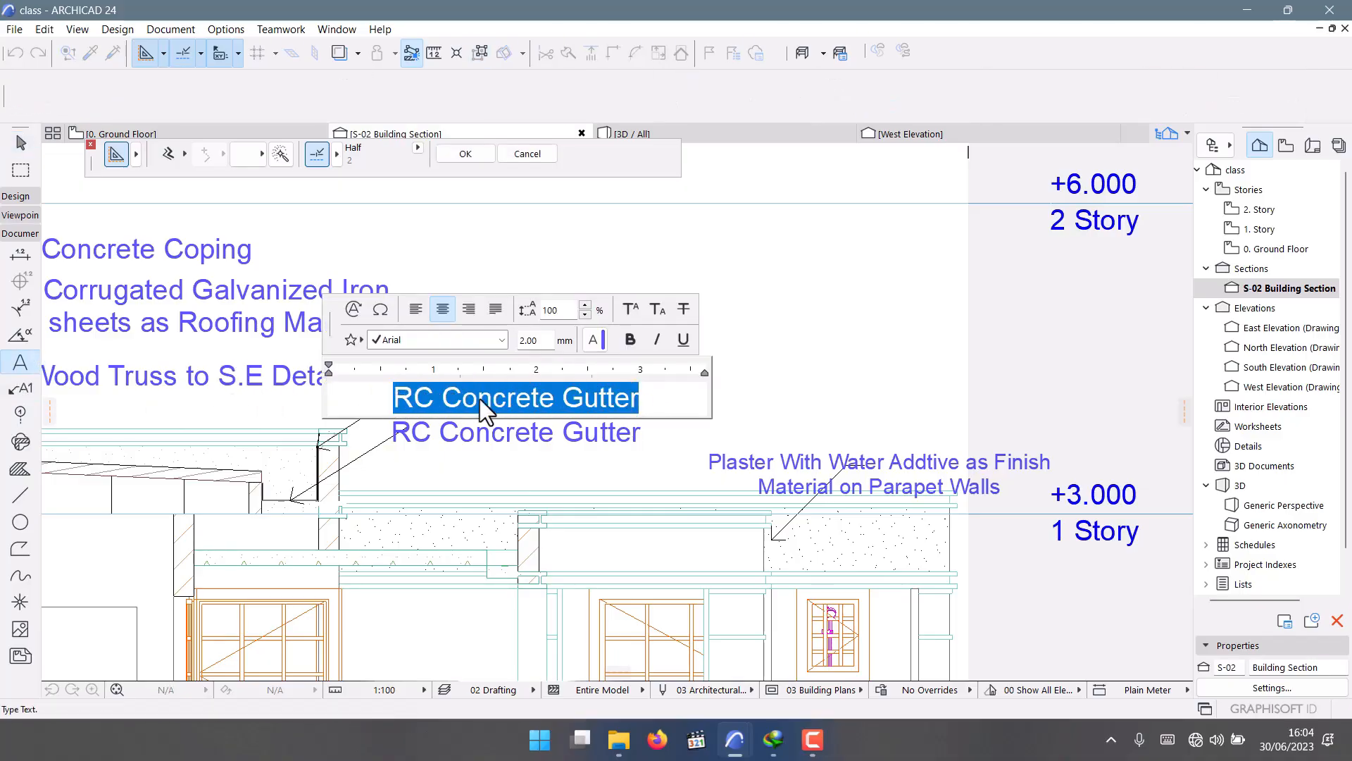
type("Plaster on")
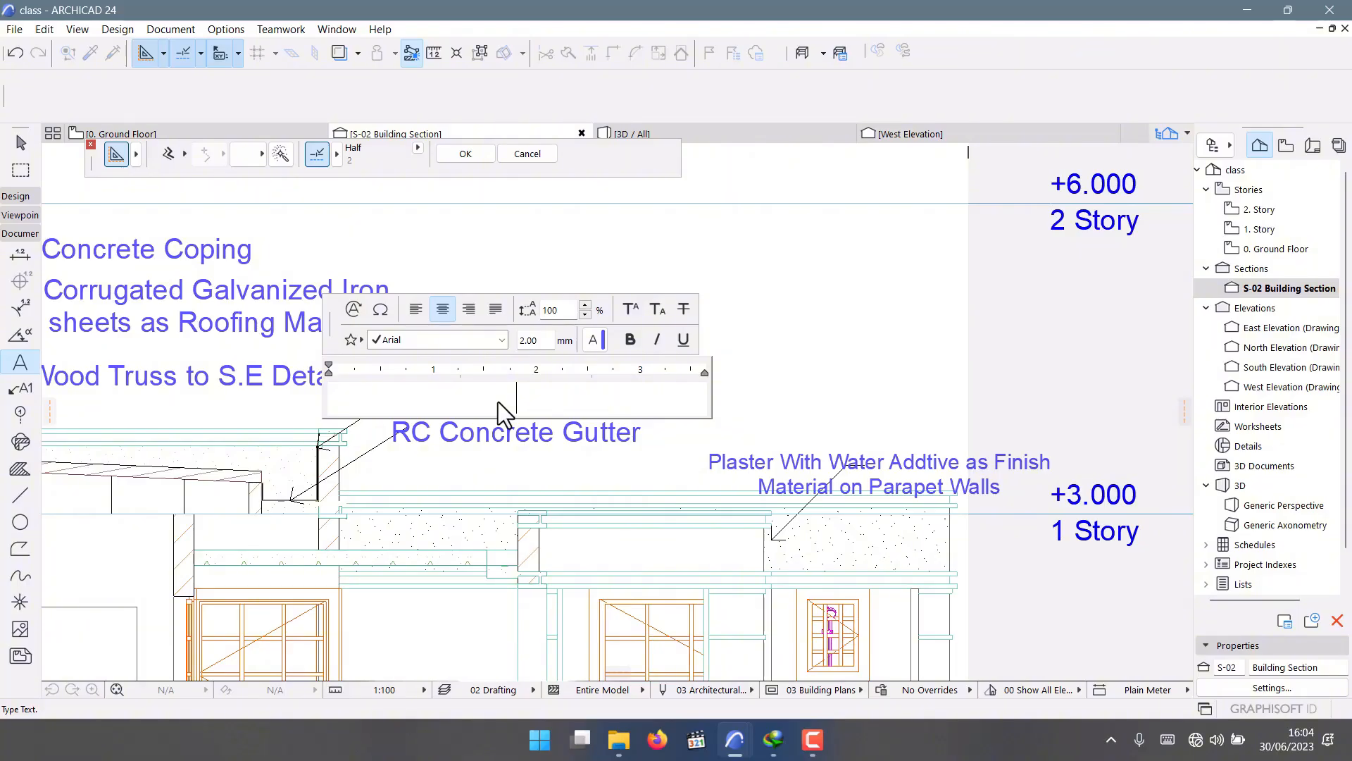
type("ater Proofed")
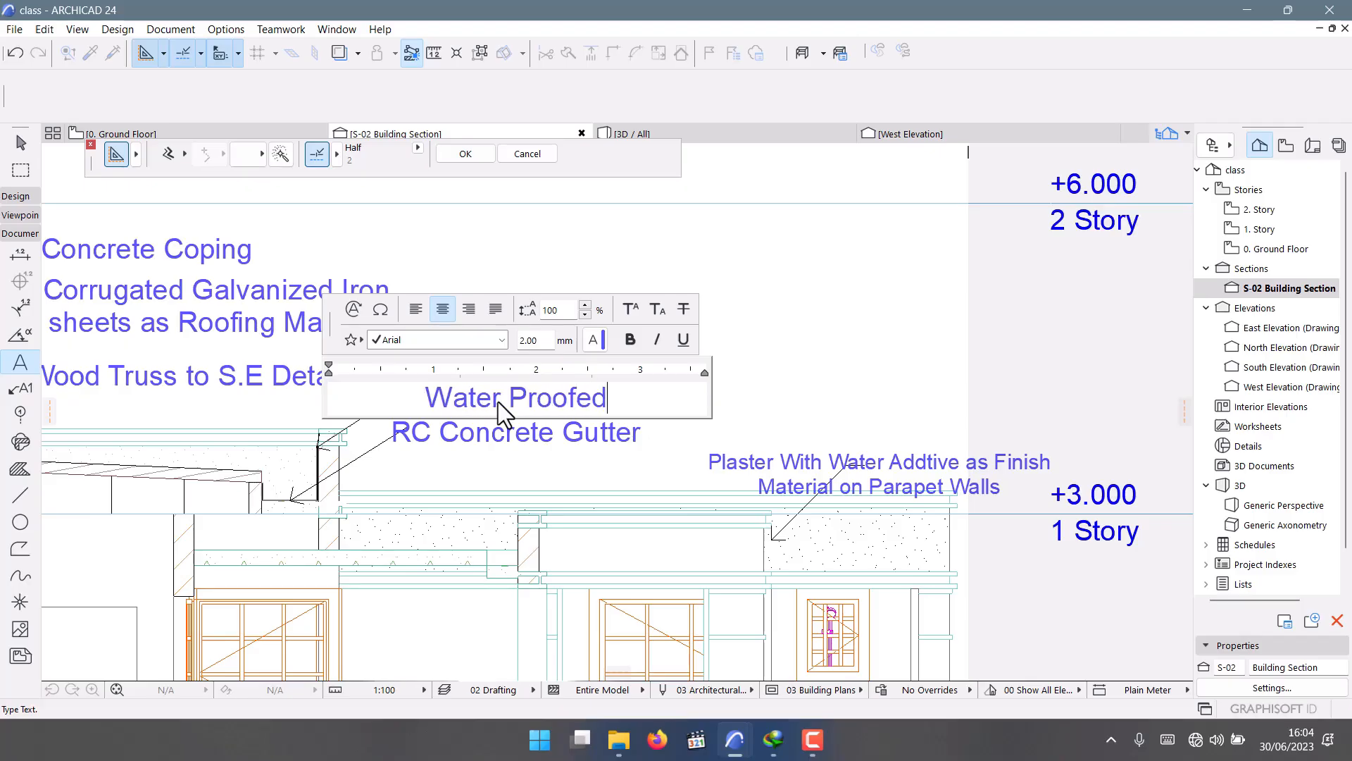
type(" Plaster ")
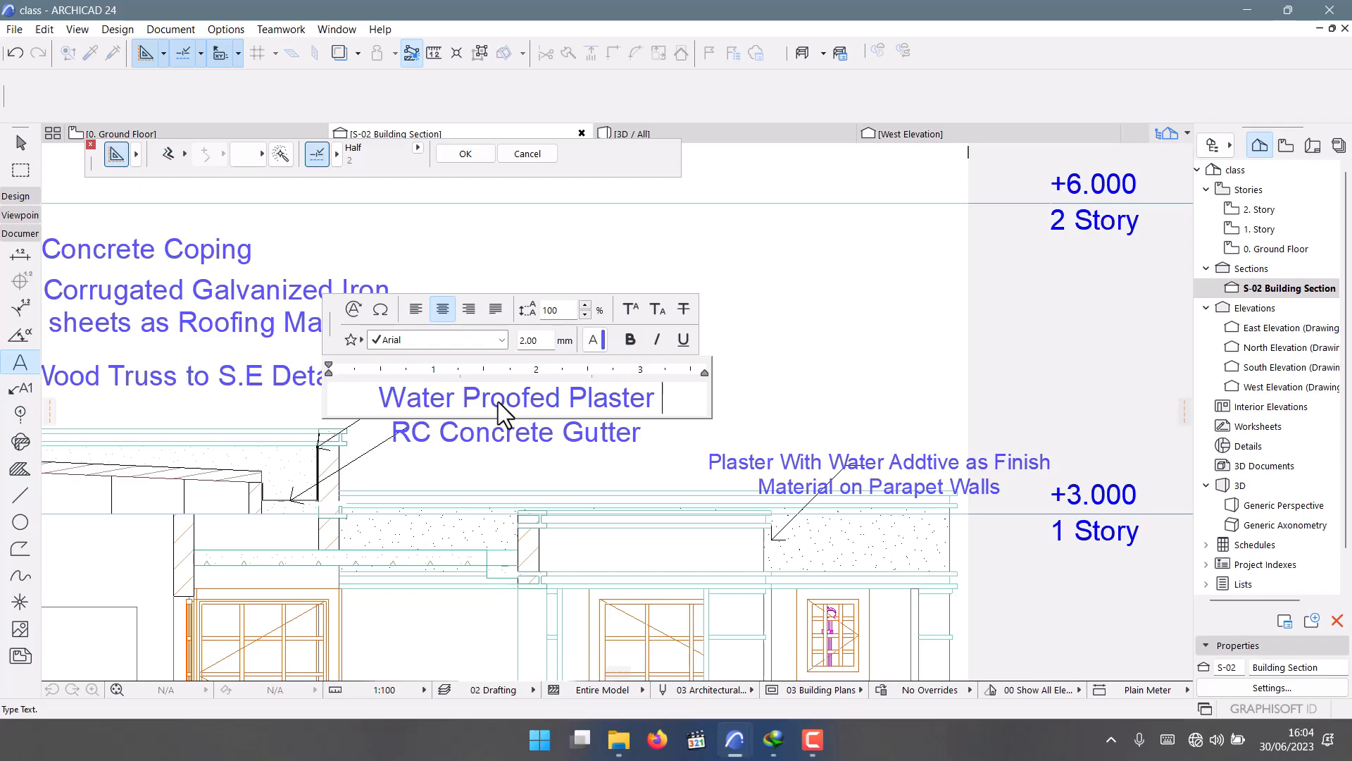
type("on")
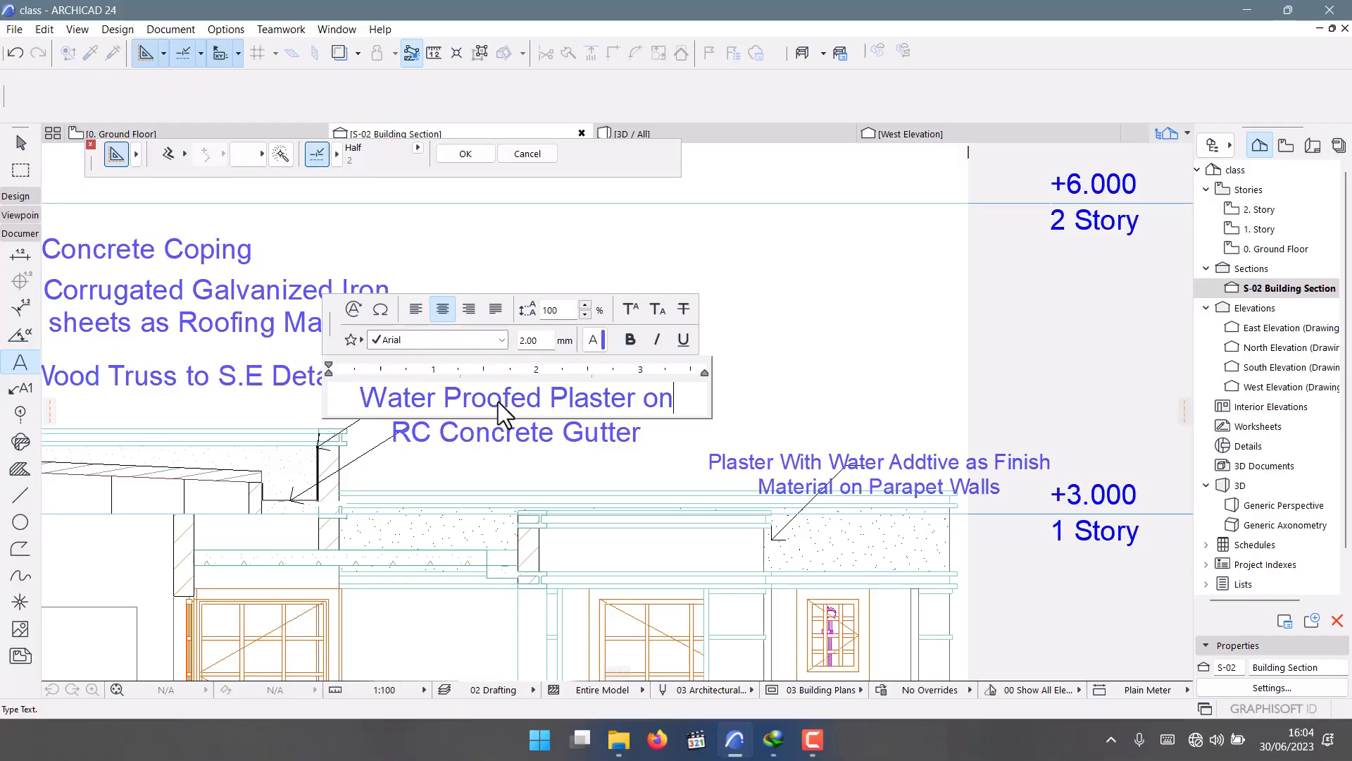
key("BackSpace")
key("BackSpace")
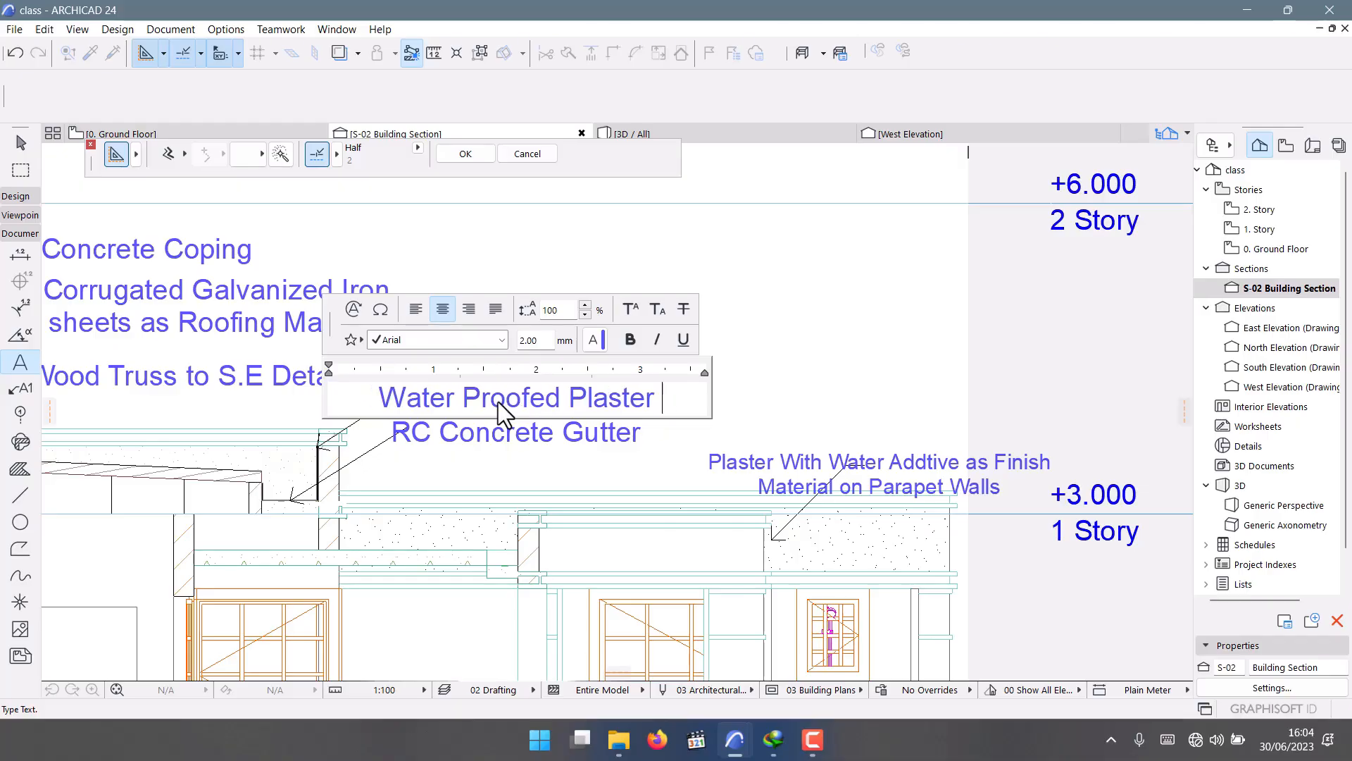
type("on t")
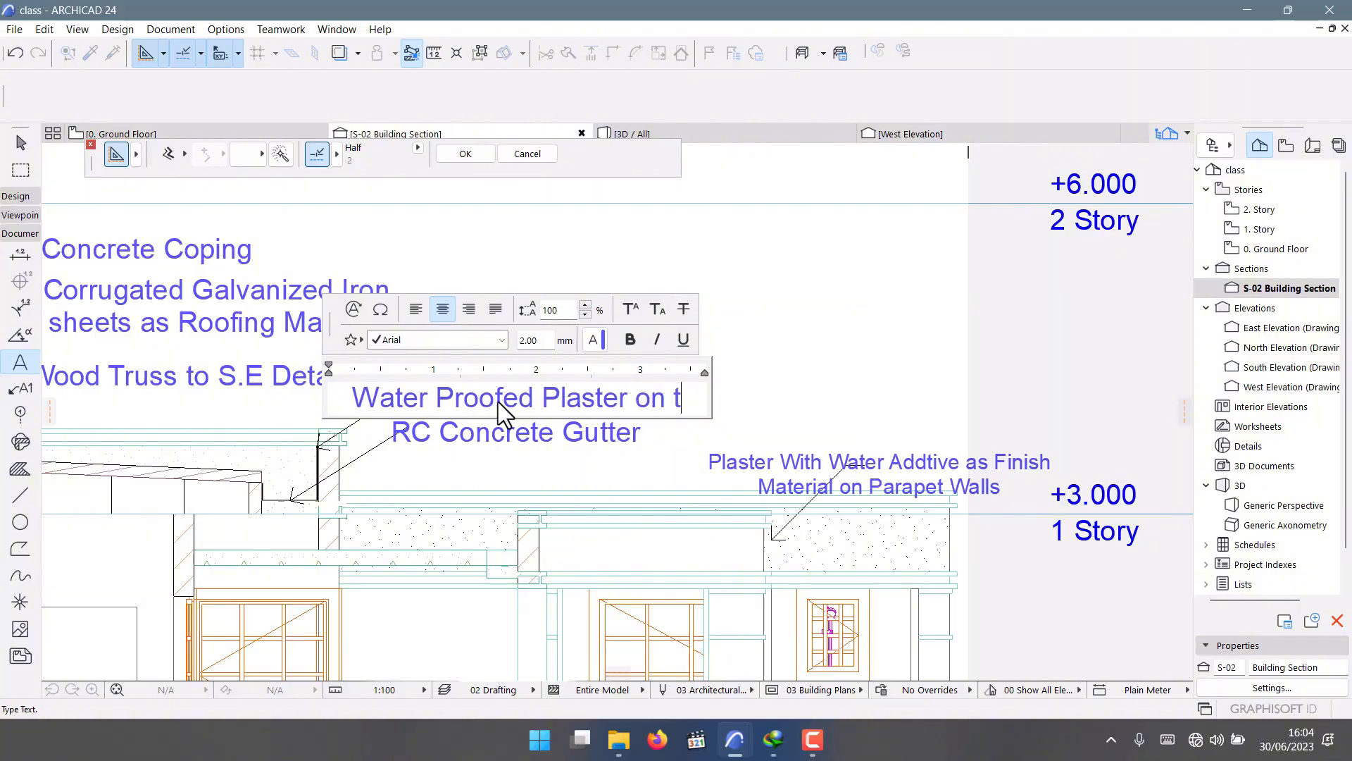
type("he Inter")
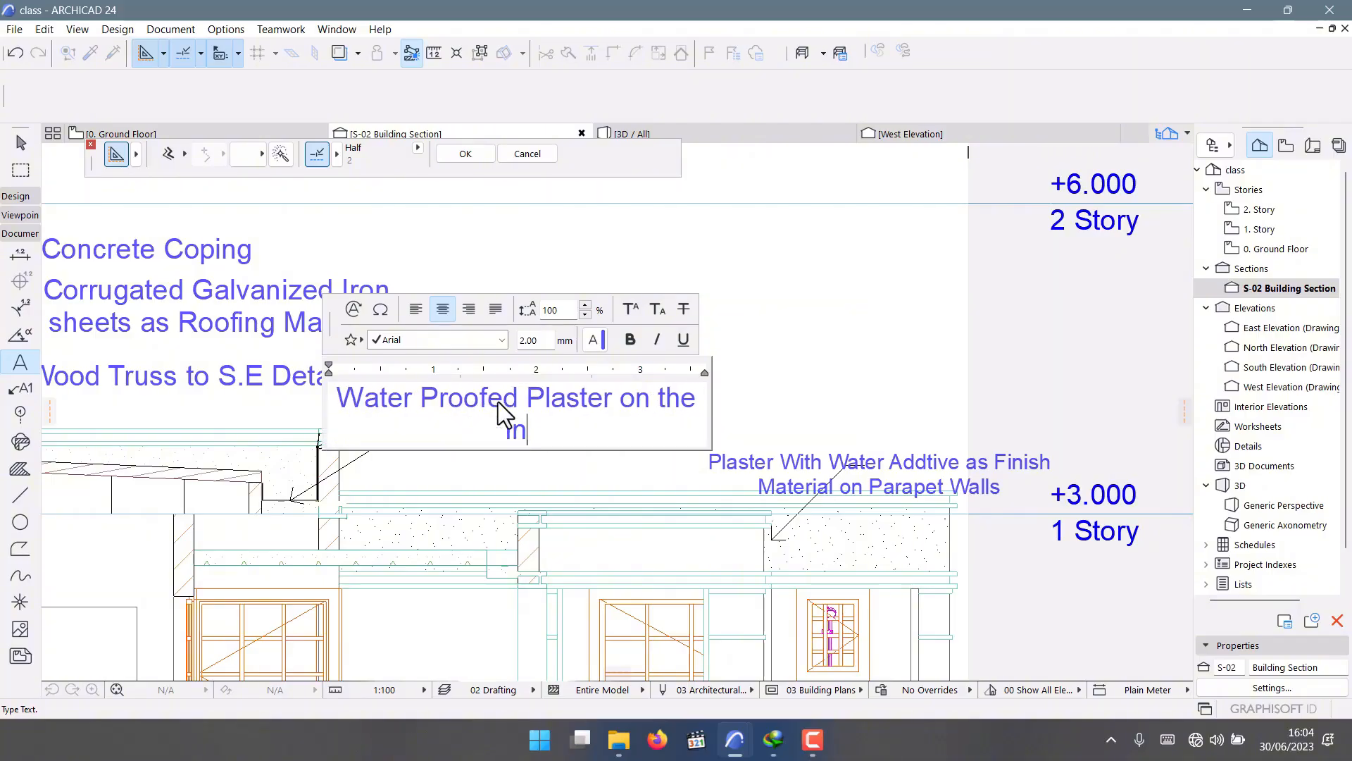
type("ior Lea")
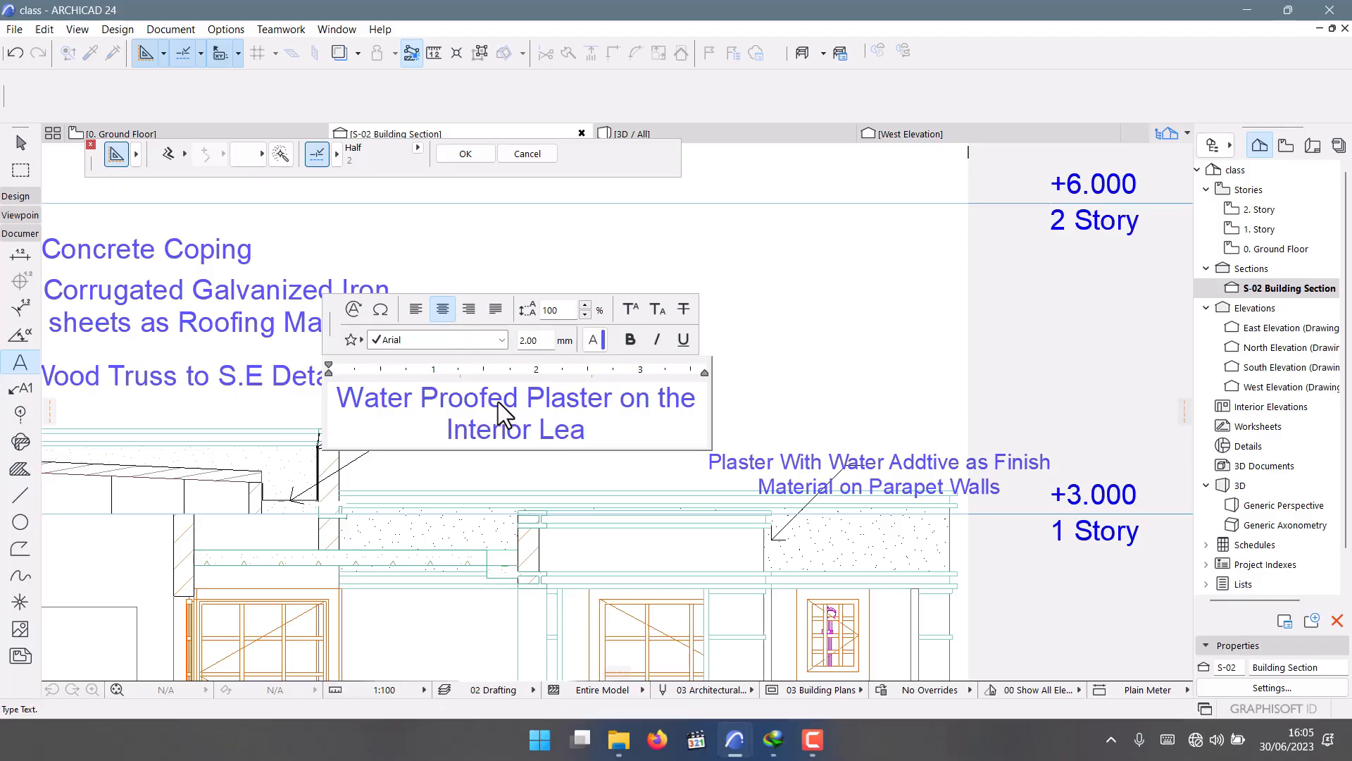
type("f")
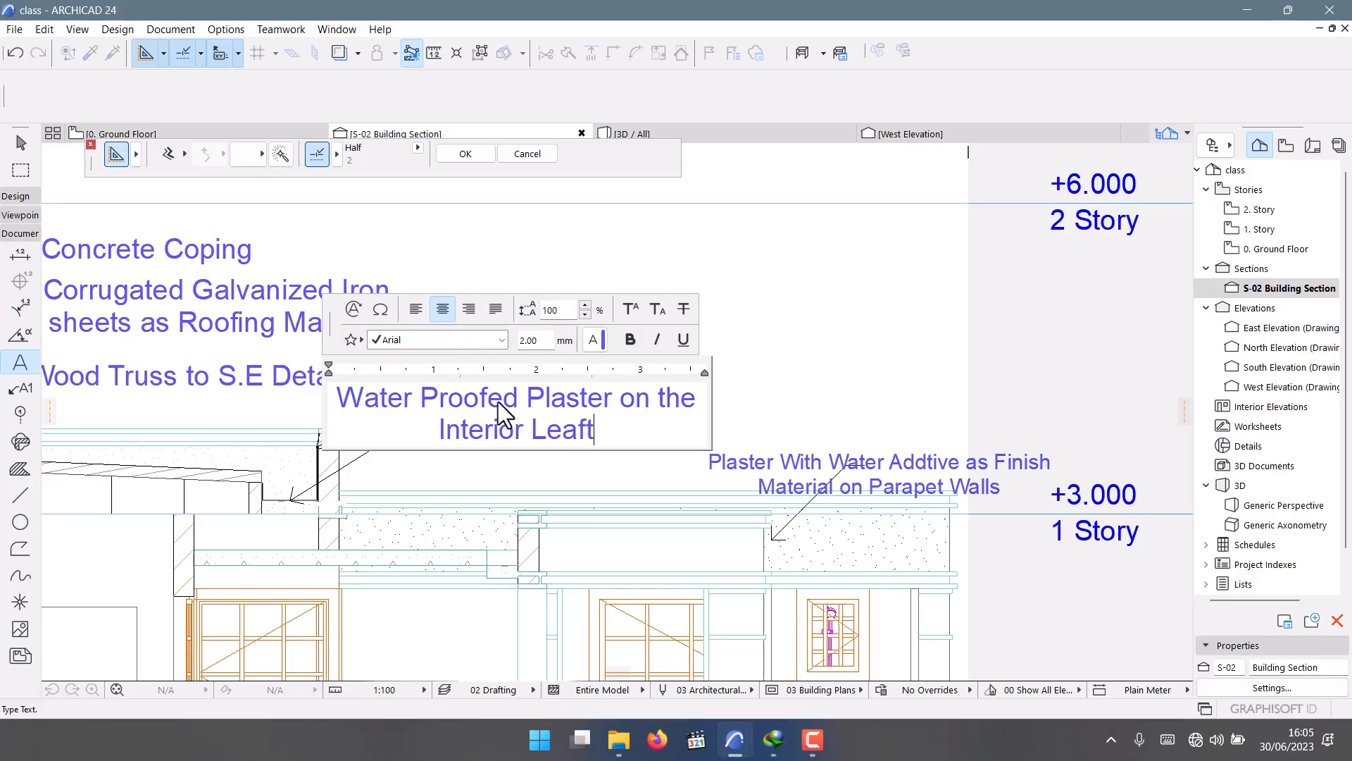
type(" of ")
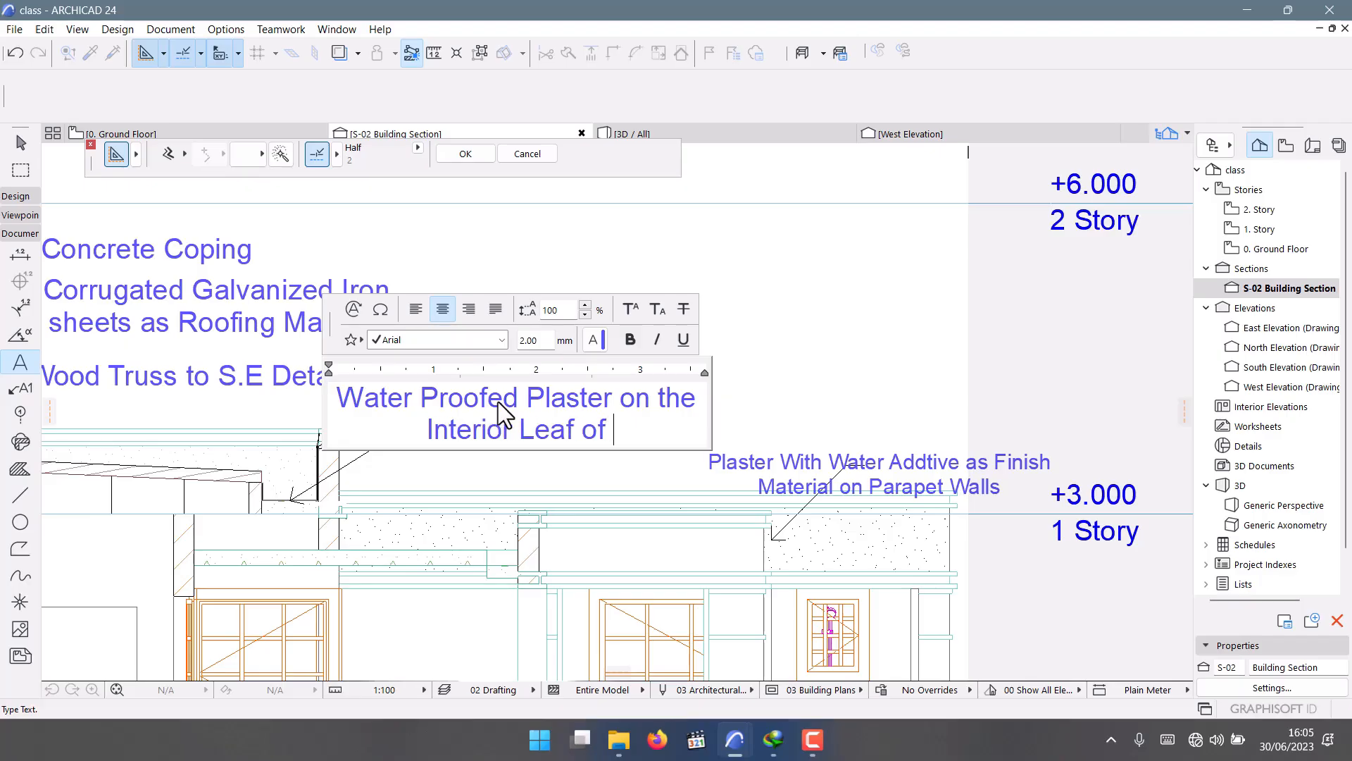
type("Gutter")
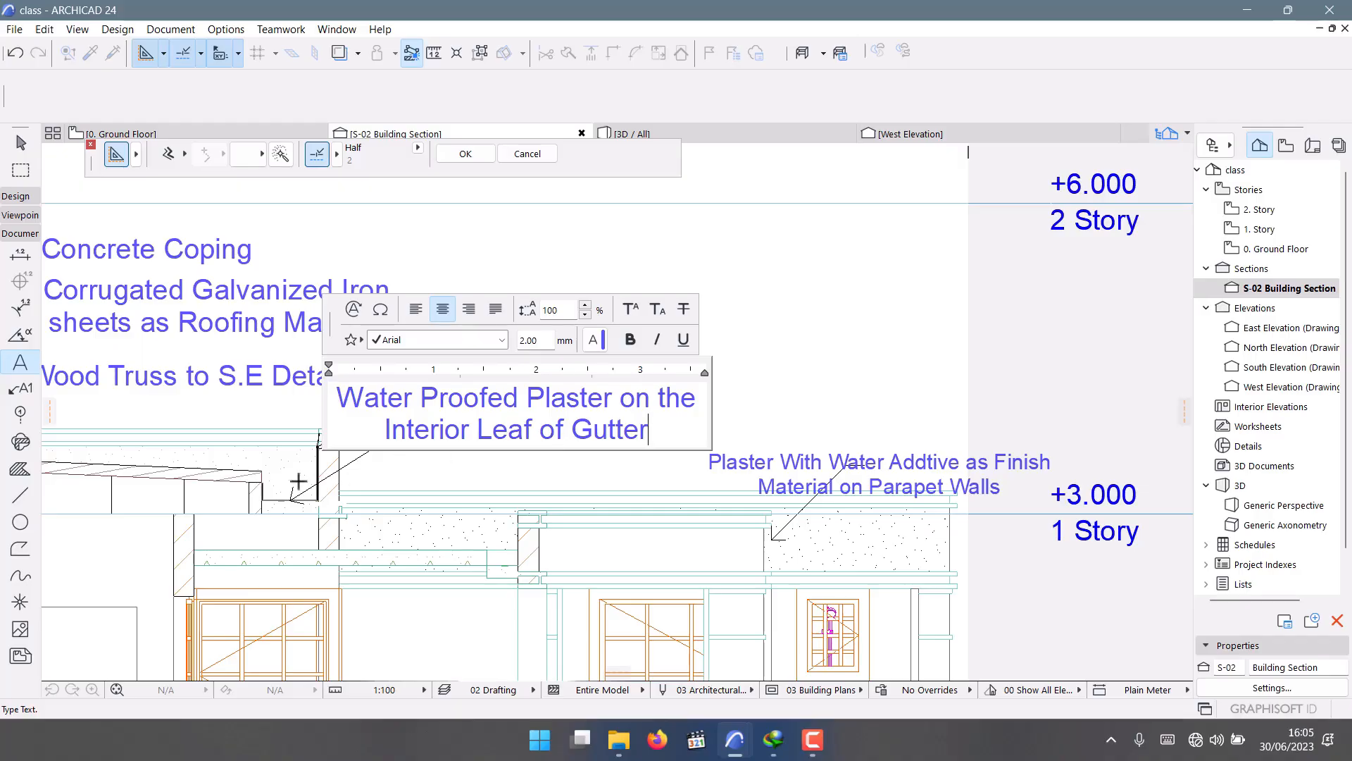
left_click(512, 437)
Widen the water proofed plaster note's text box until the whole text fits on one line.
scroll(513, 436, "up", 1)
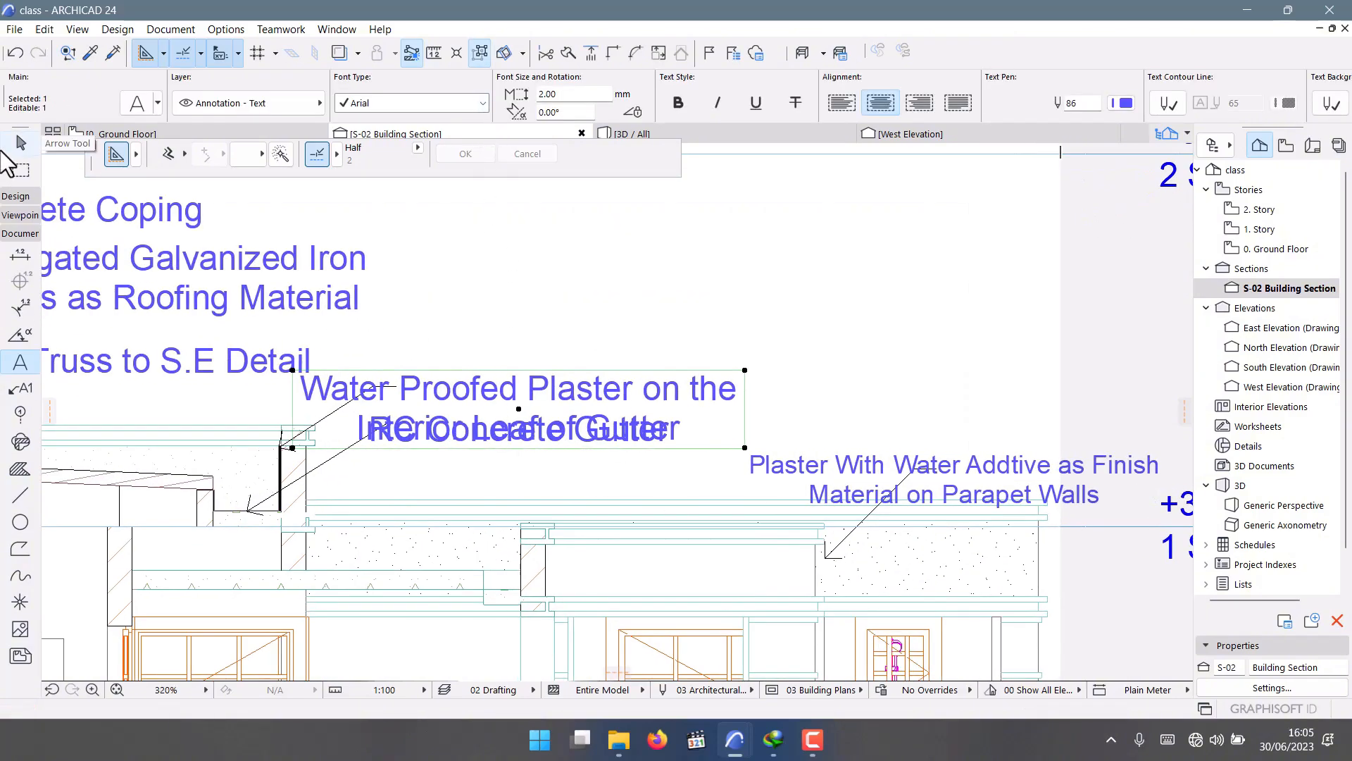
left_click(20, 143)
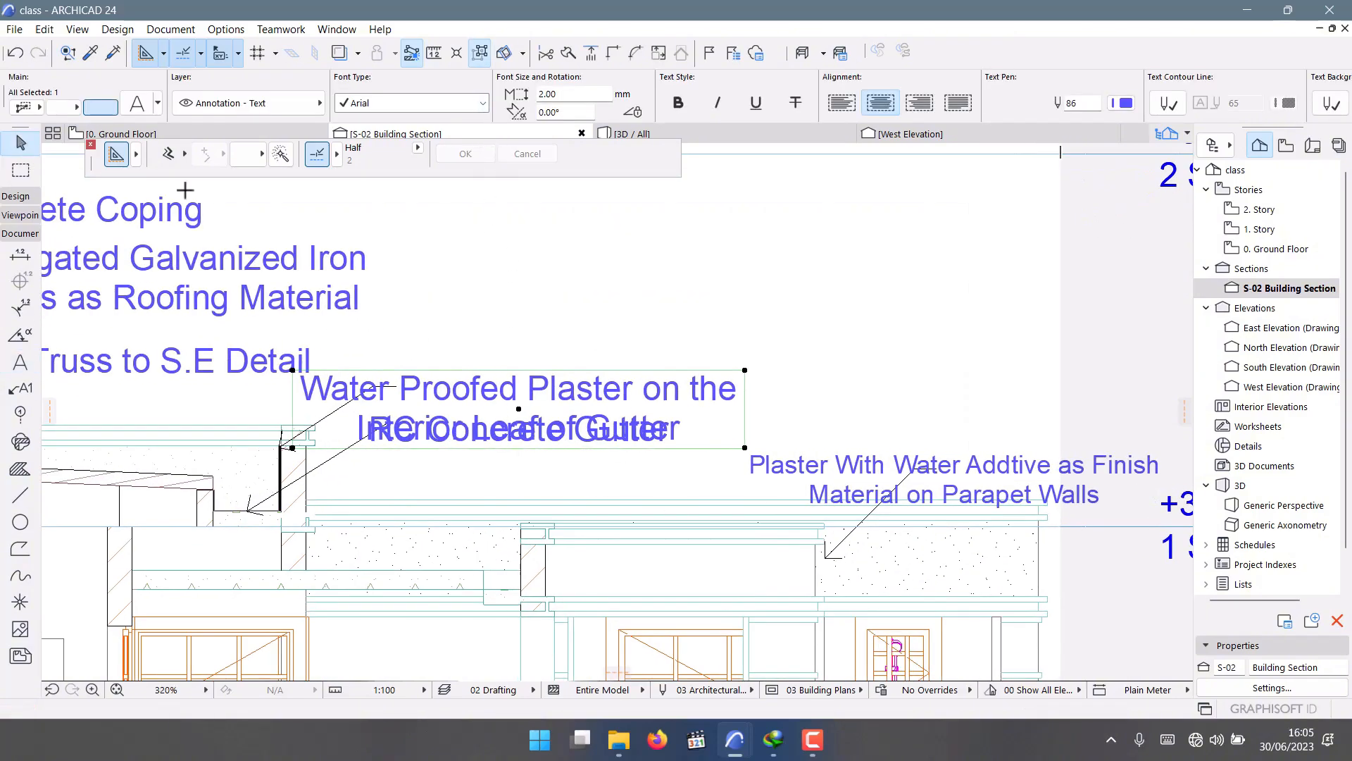
left_click(746, 447)
left_click(807, 415)
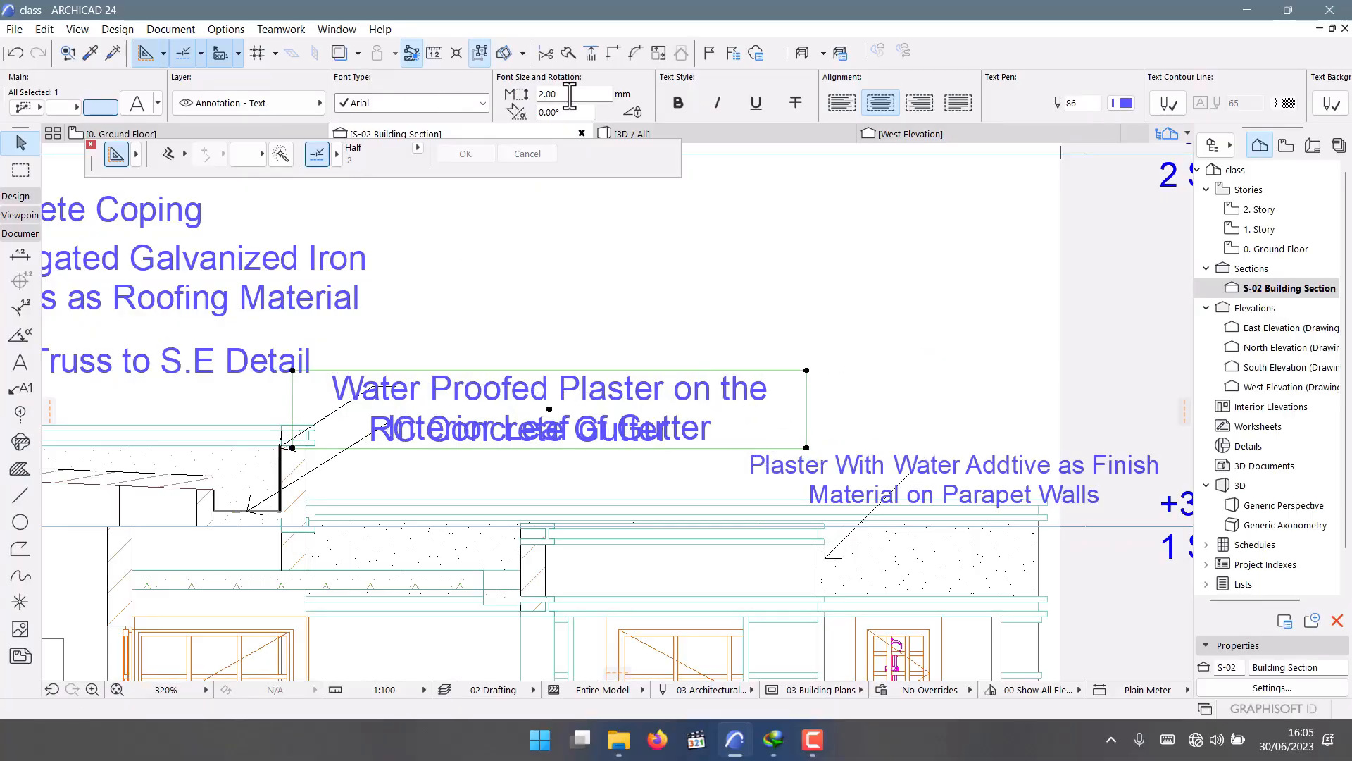
left_click(807, 448)
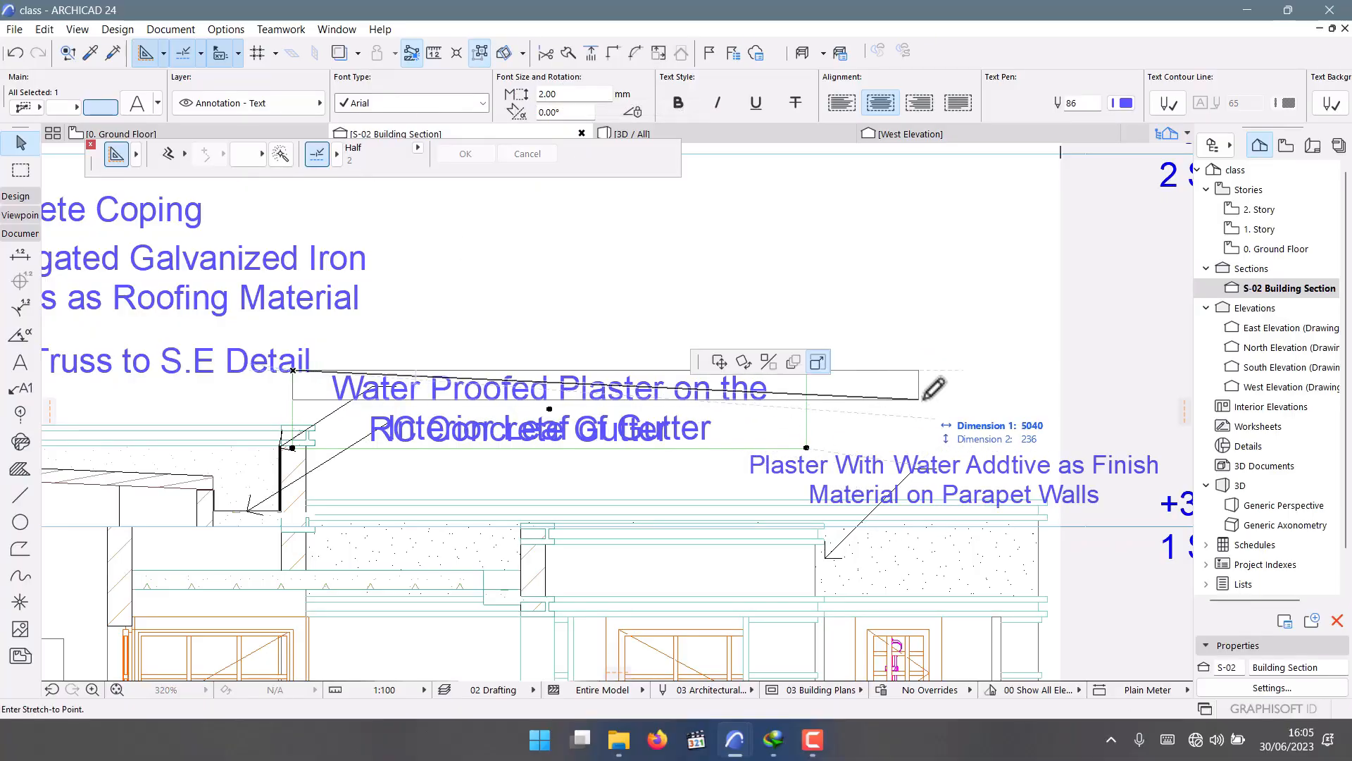
left_click(1022, 414)
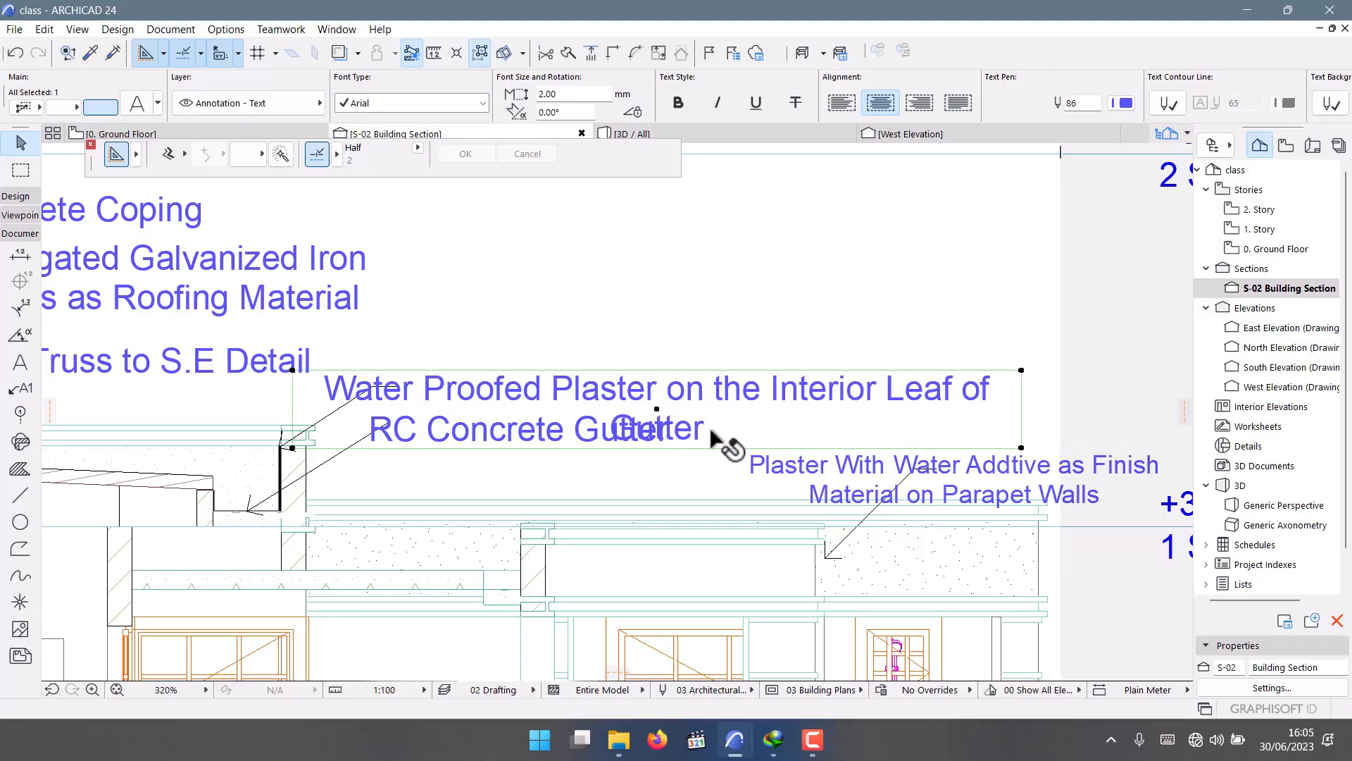
left_click(1022, 447)
left_click(1088, 406)
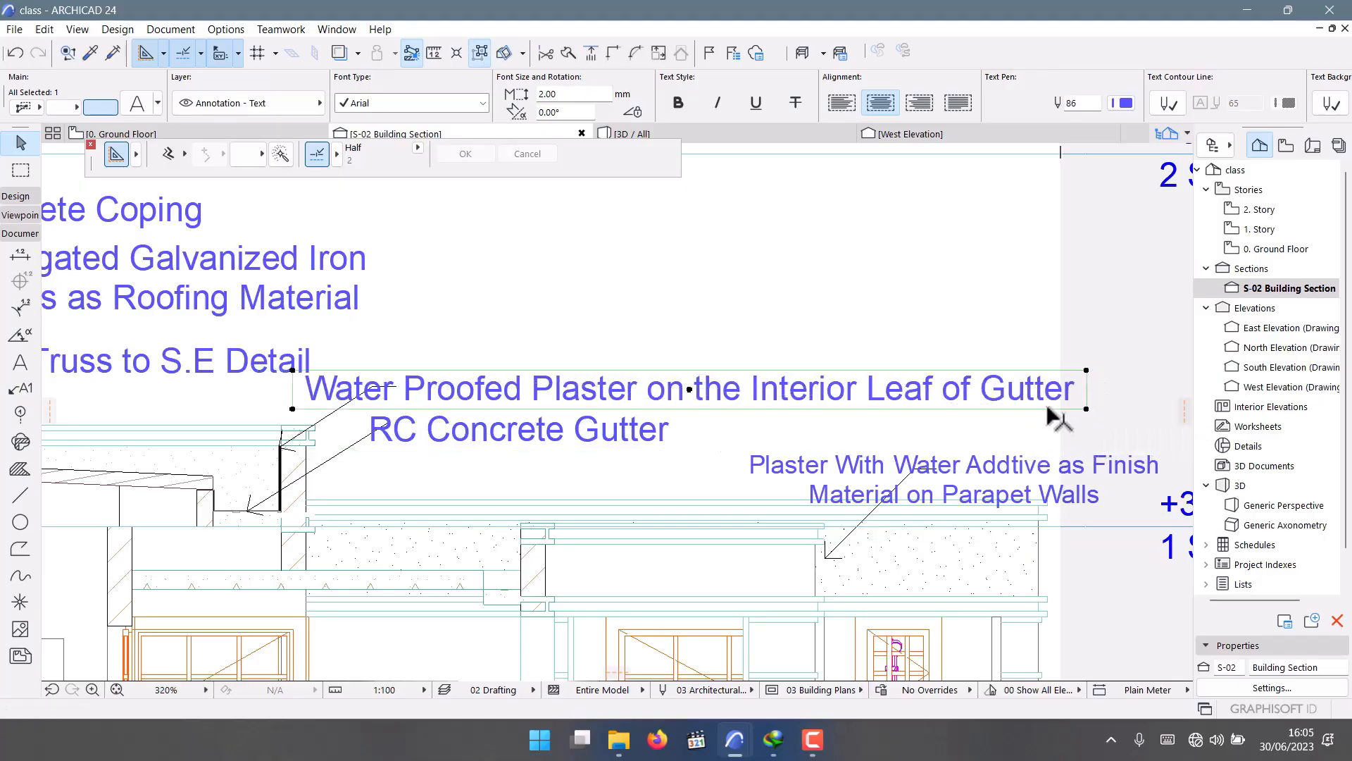
key("Escape")
Prefix the RC Concrete Gutter note's text so that it reads "Water Proofed RC Concrete Gutter".
scroll(493, 388, "down", 3)
scroll(483, 419, "up", 3)
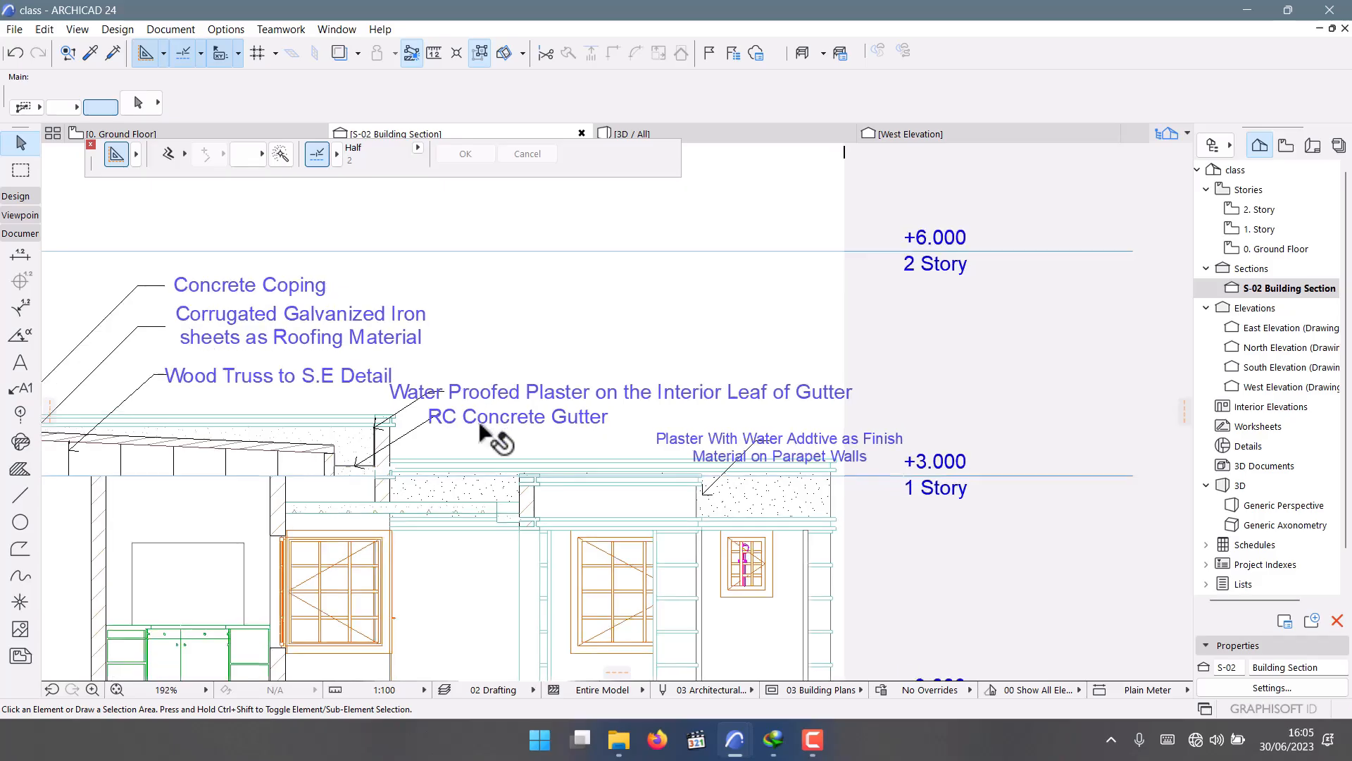
left_click(485, 426)
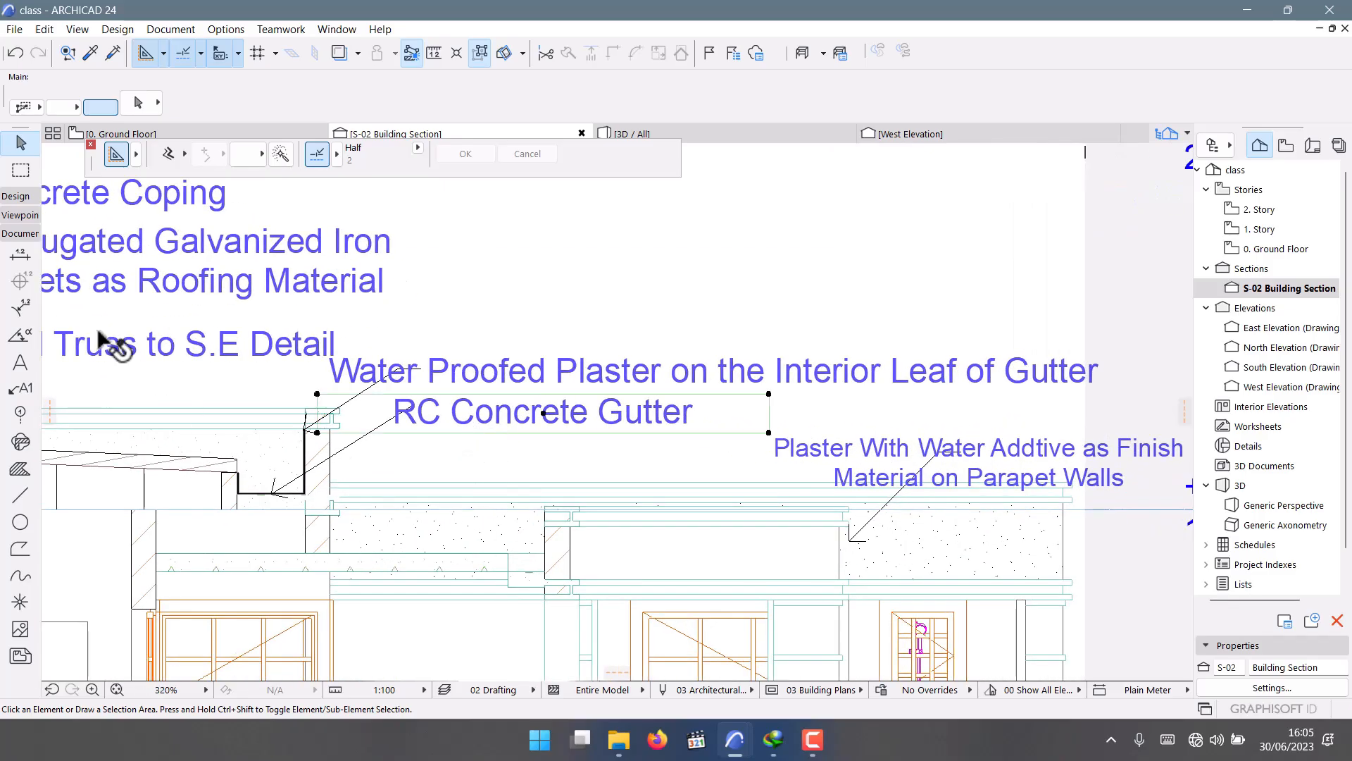
left_click(20, 362)
left_click(415, 418)
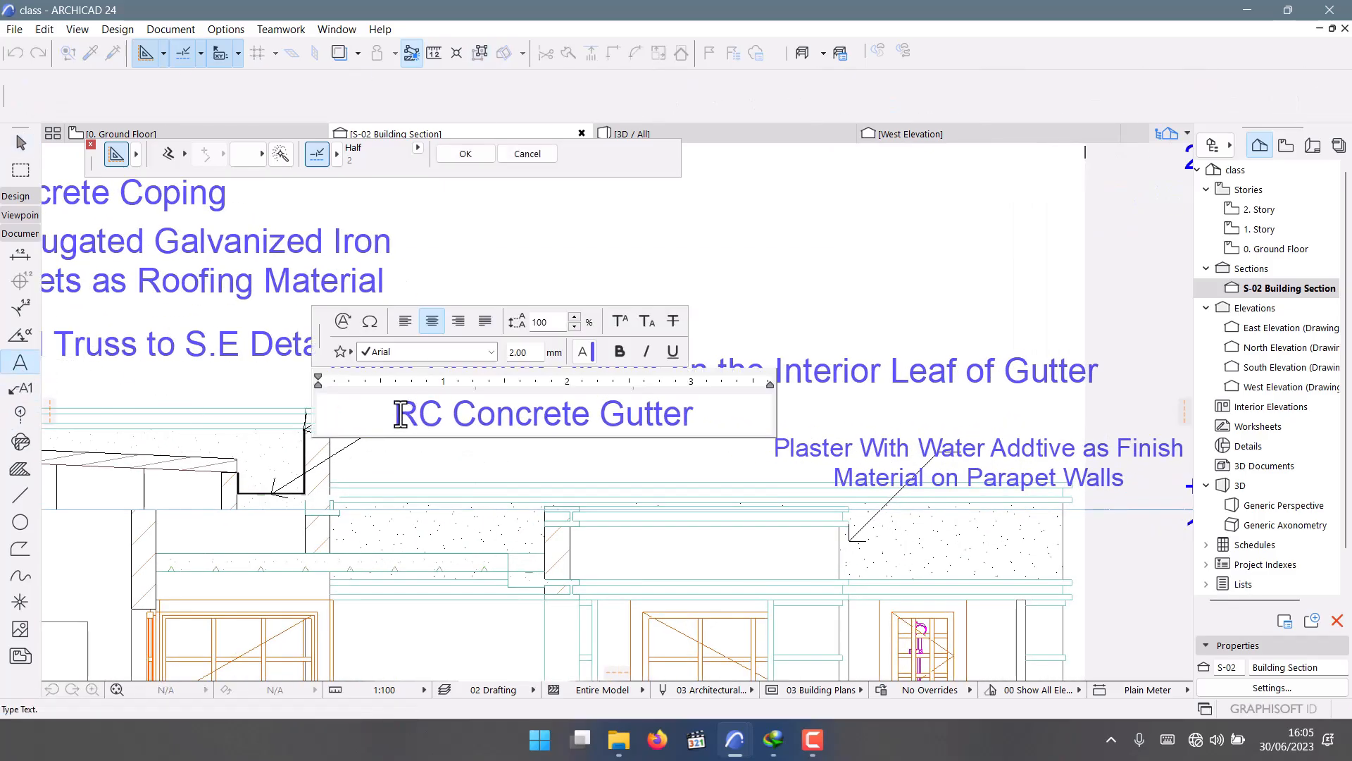
left_click(396, 416)
type("Water")
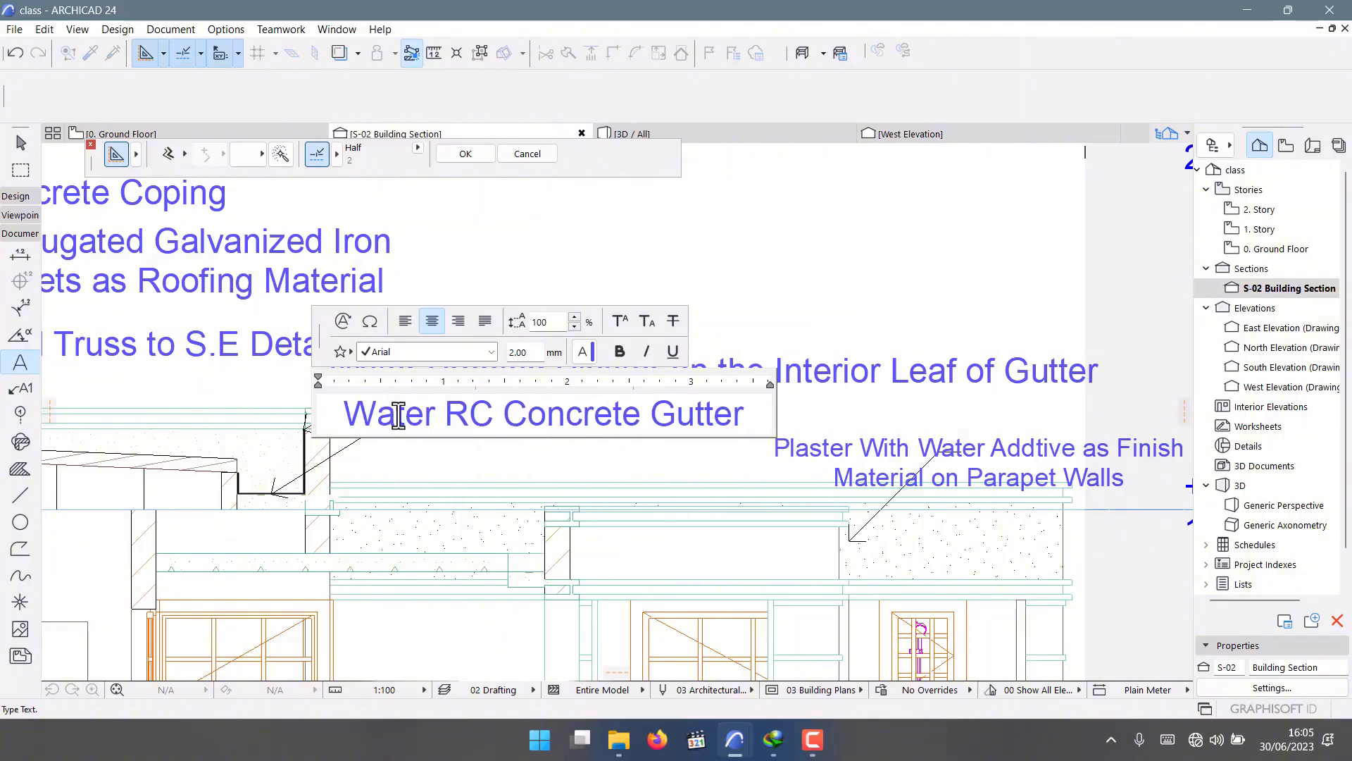
type(" Proofed")
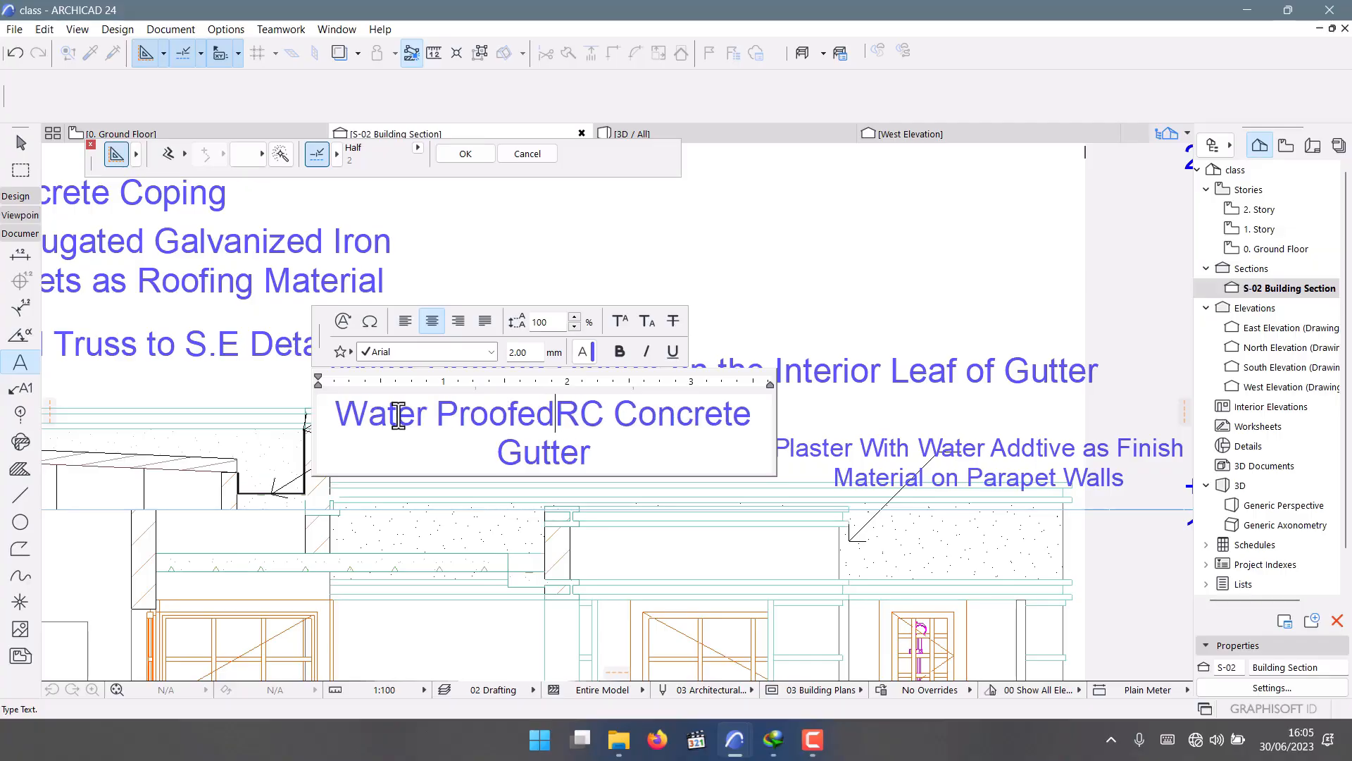
left_click(503, 521)
key("Escape")
Examine the roof, gutter, parapet and foundation notes across the whole building section.
scroll(423, 446, "down", 5)
scroll(447, 474, "up", 2)
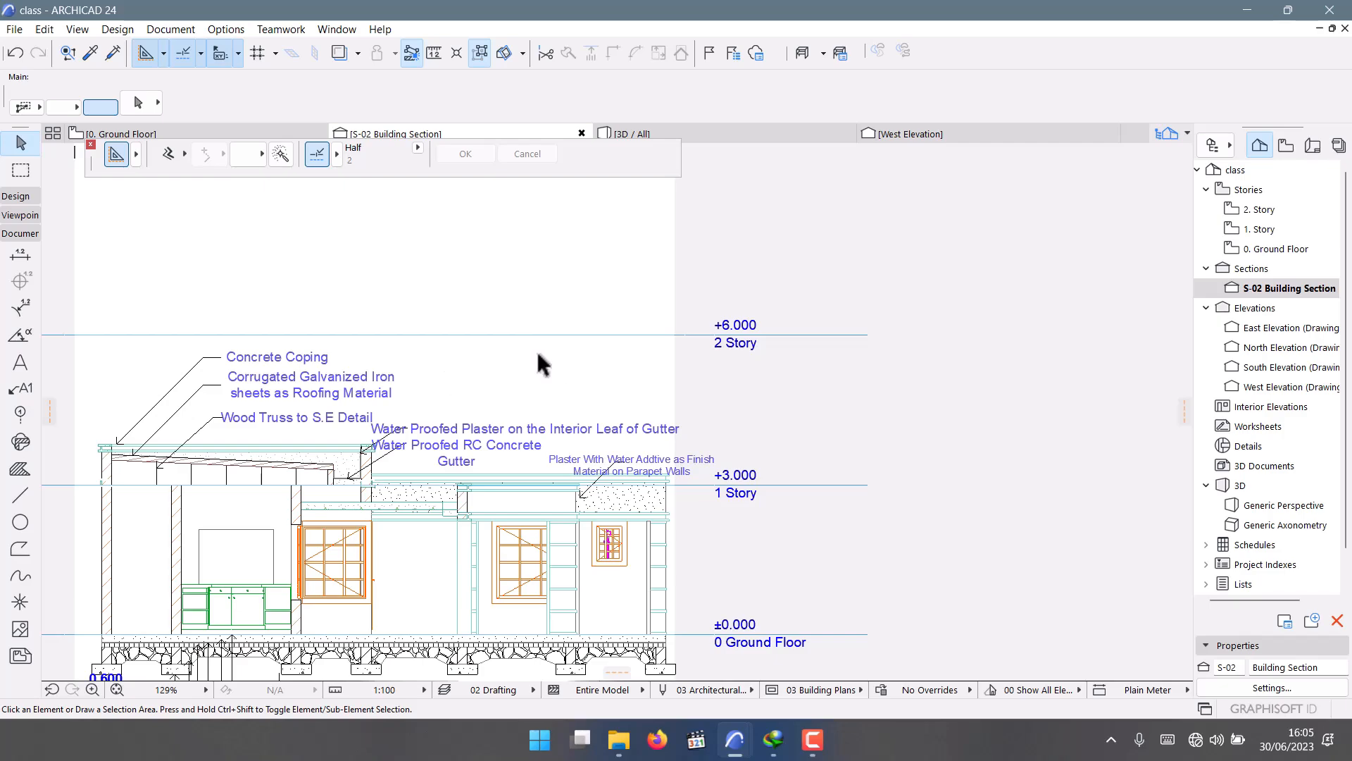
scroll(525, 387, "up", 2)
scroll(493, 408, "down", 2)
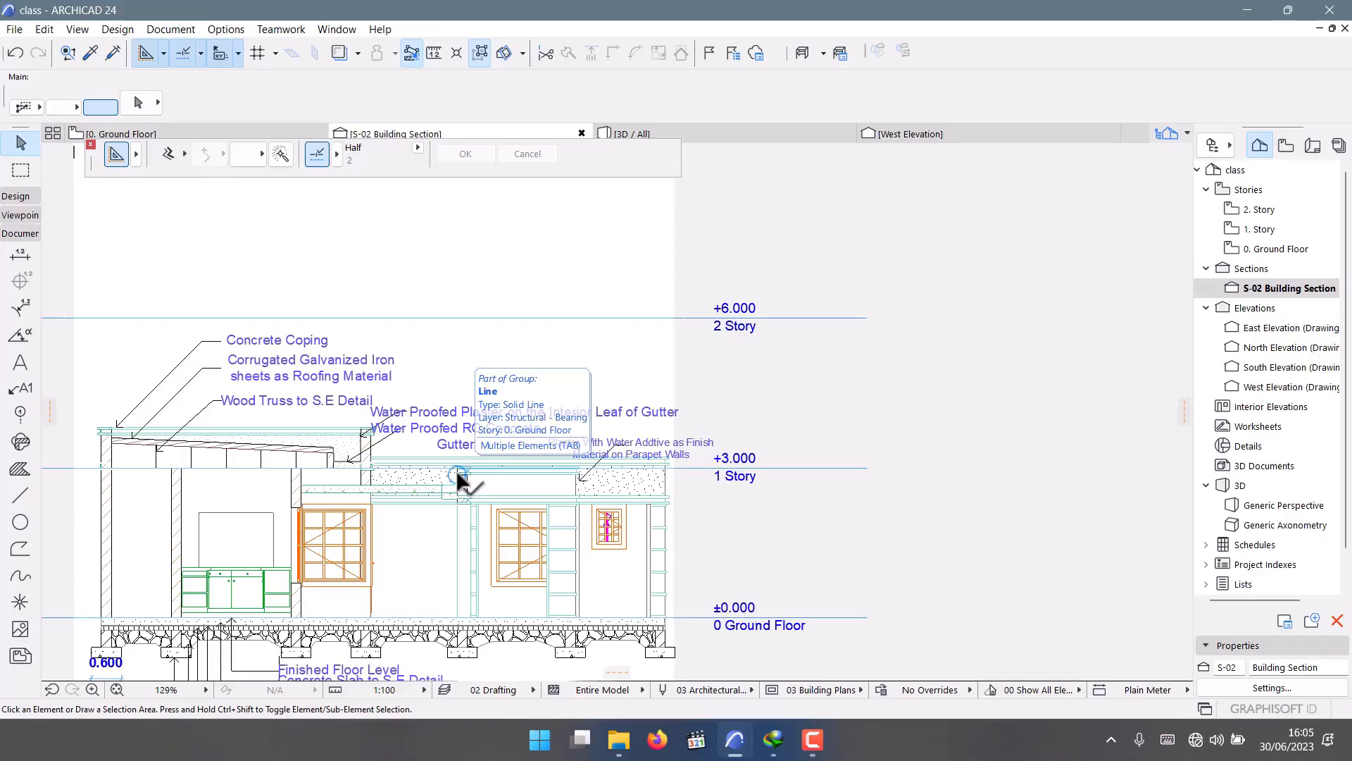
scroll(458, 479, "up", 2)
scroll(483, 362, "down", 2)
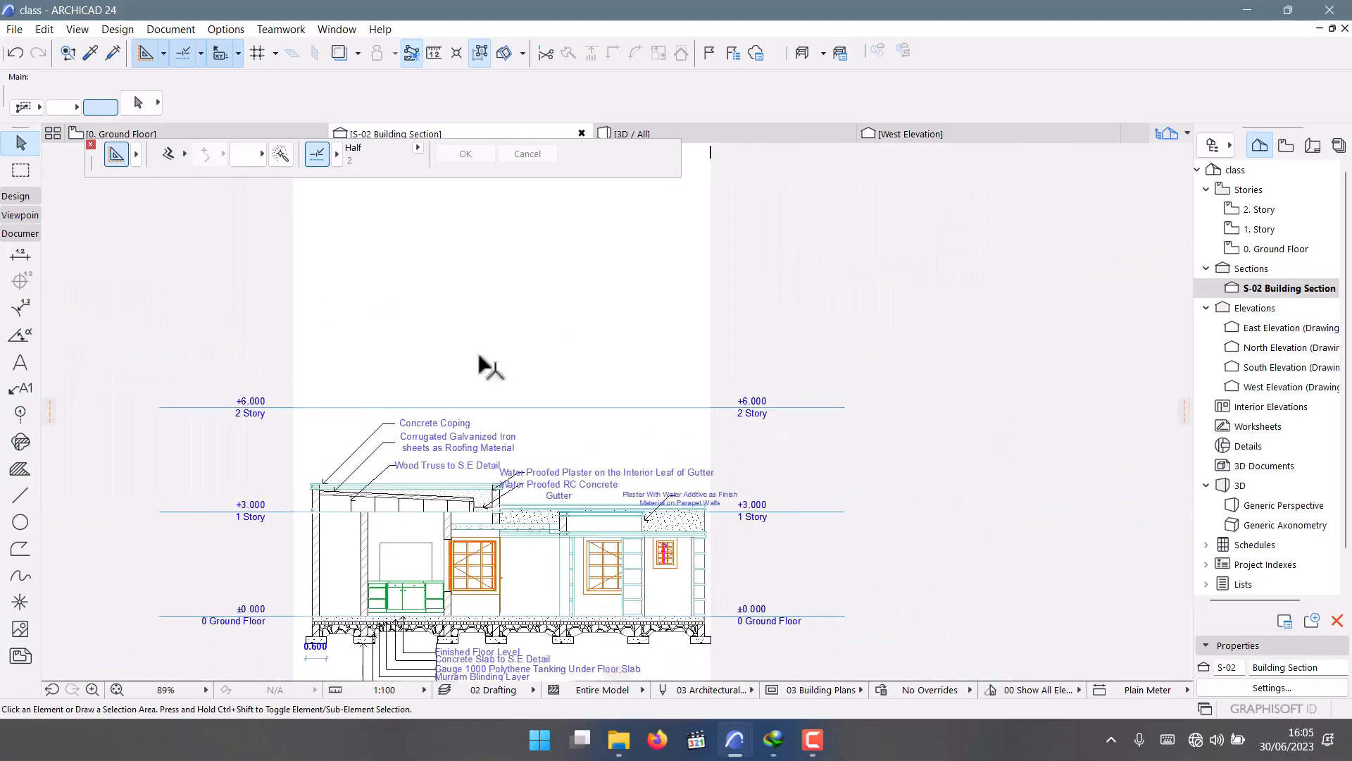
scroll(488, 507, "up", 3)
scroll(486, 483, "down", 2)
scroll(312, 412, "up", 2)
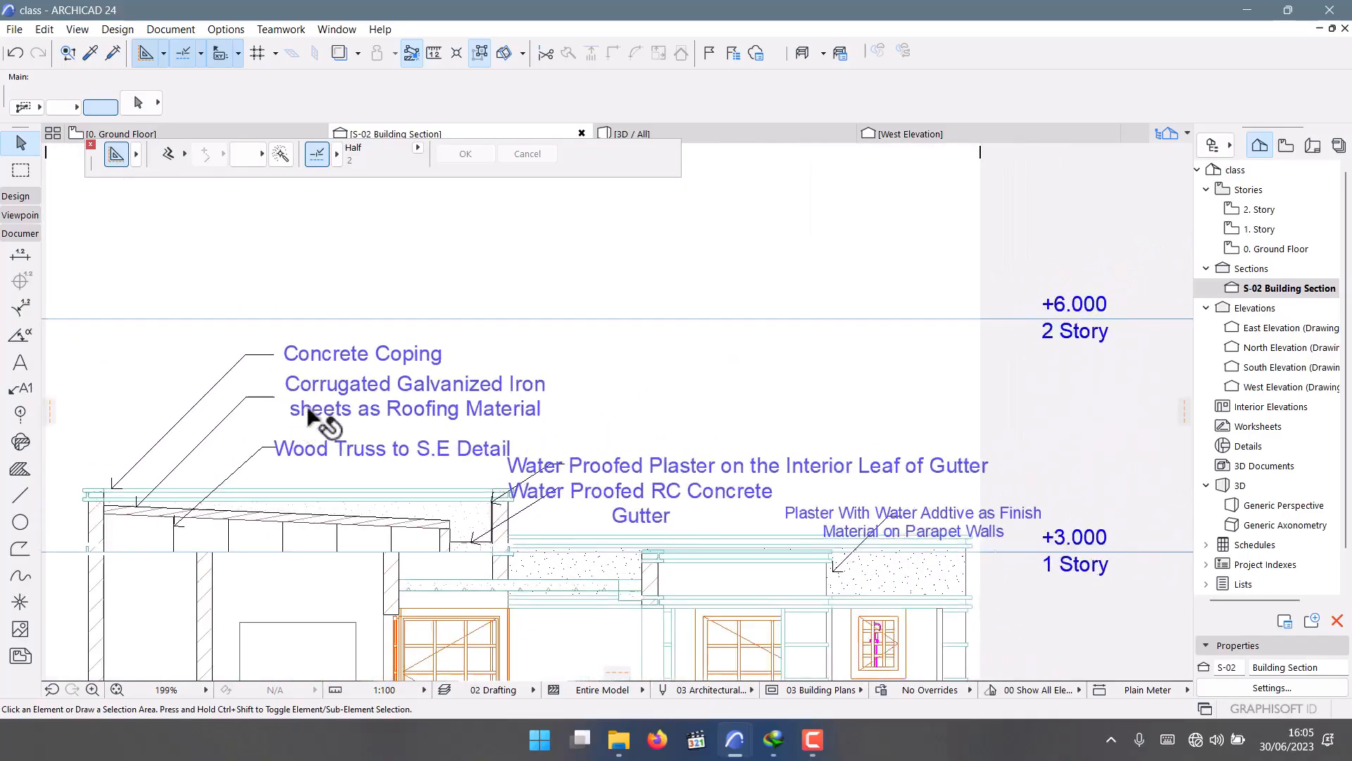
scroll(312, 360, "down", 4)
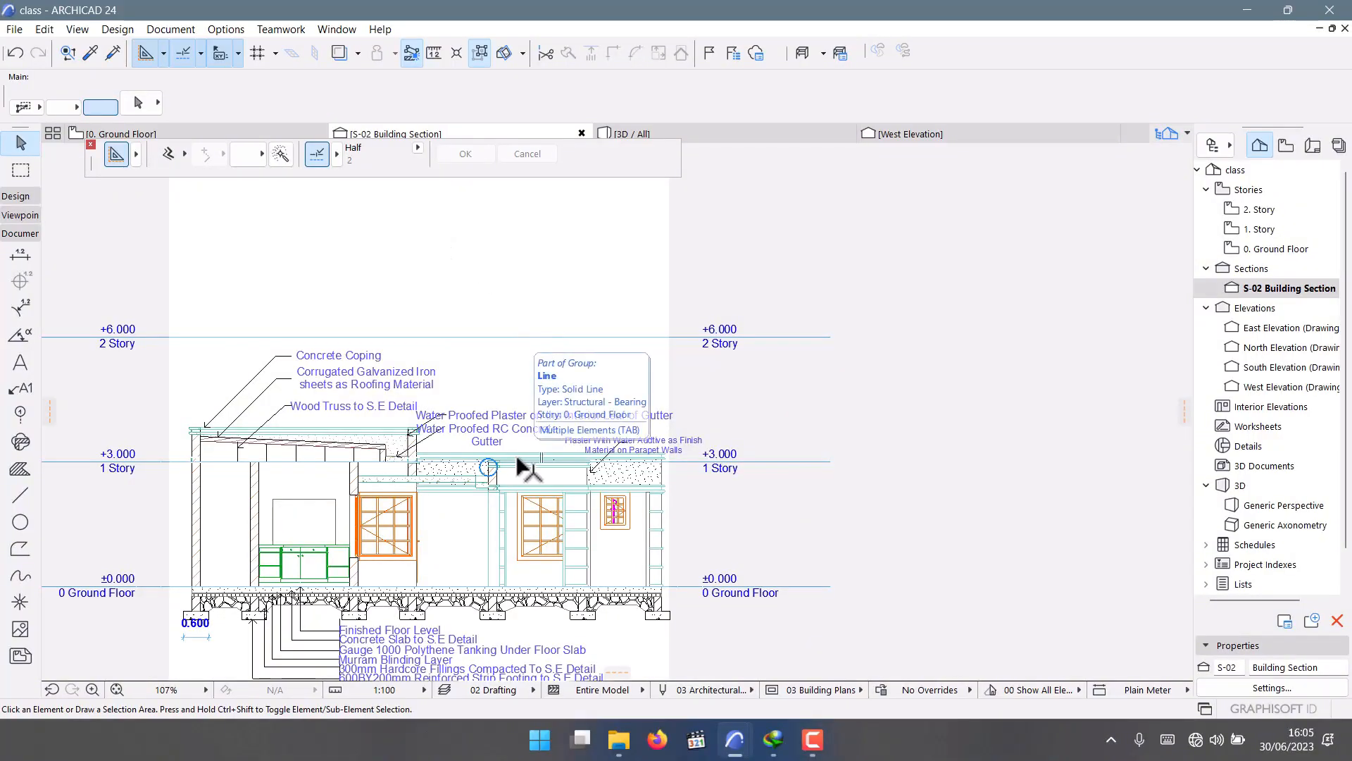
scroll(477, 454, "up", 1)
scroll(478, 455, "up", 3)
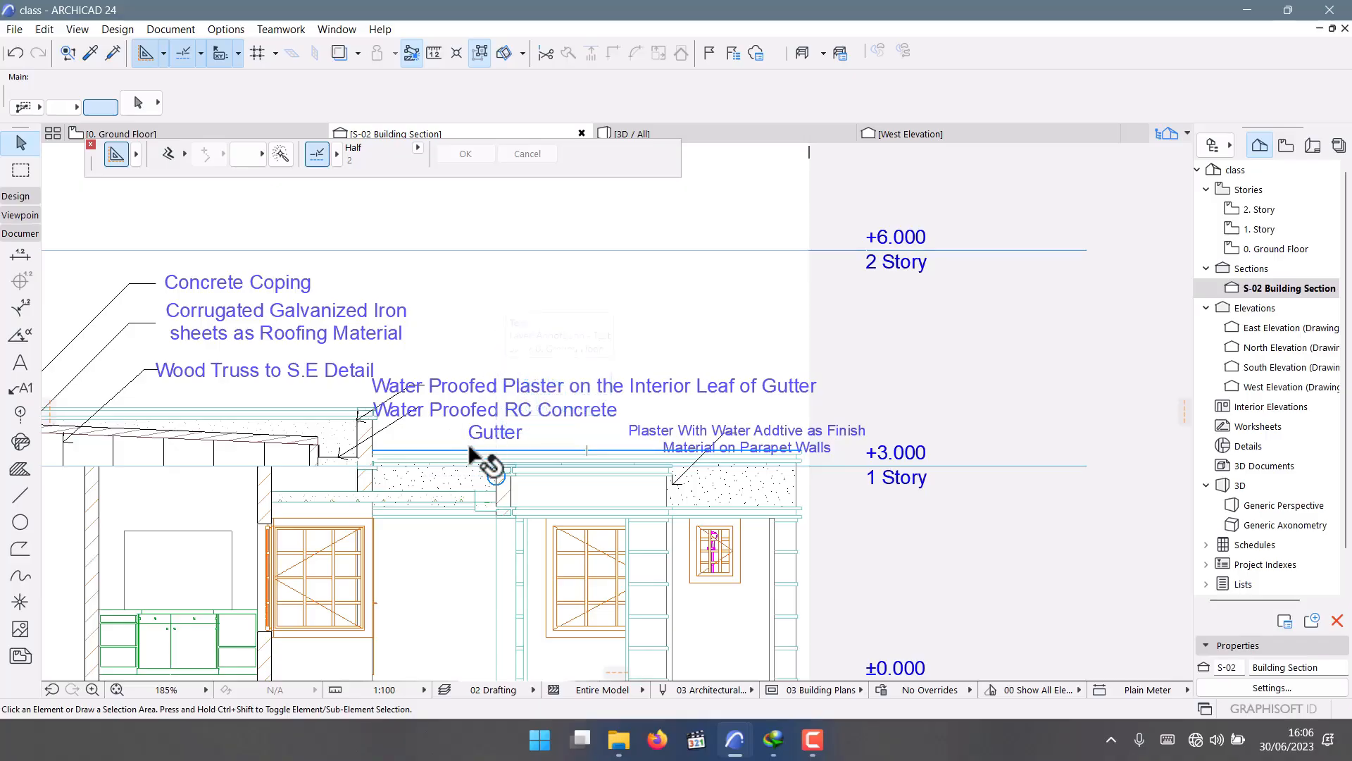
scroll(493, 458, "up", 3)
scroll(704, 430, "down", 3)
scroll(680, 444, "up", 4)
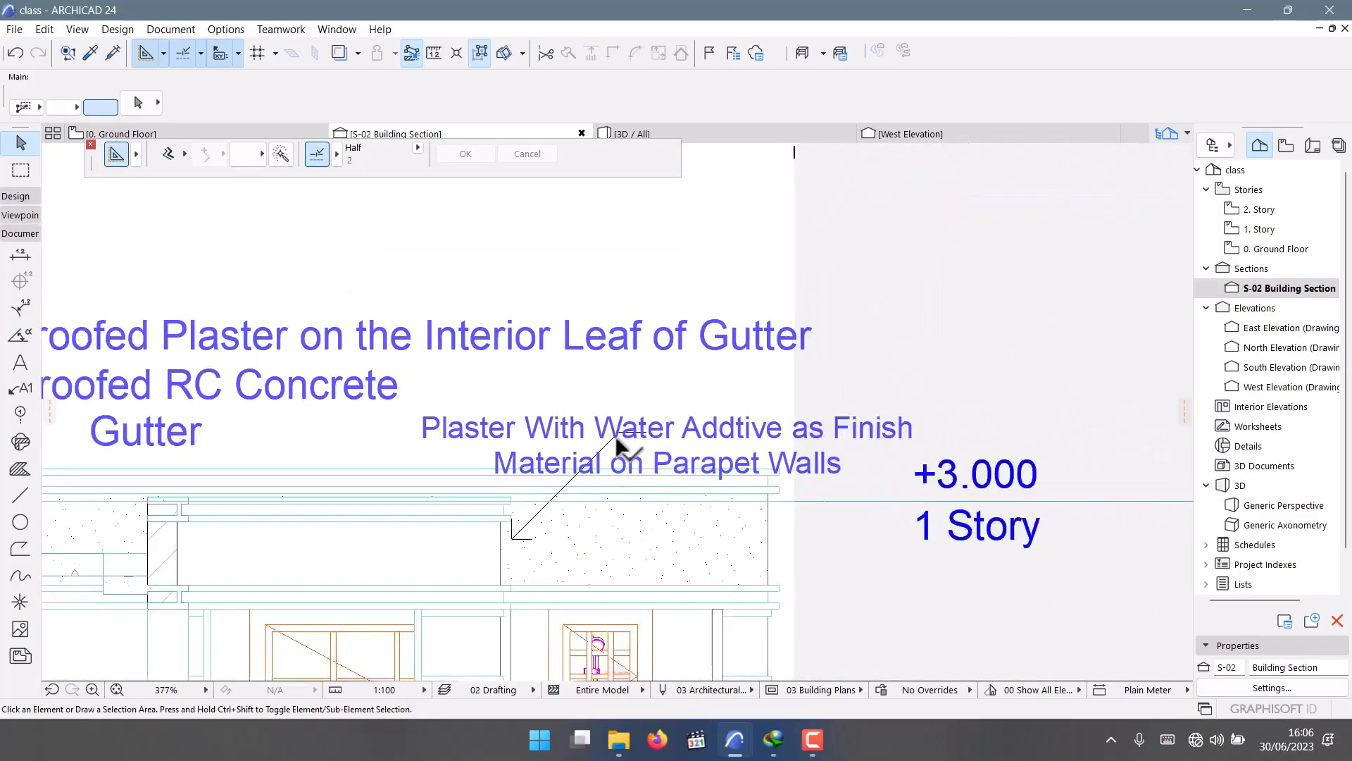
scroll(616, 438, "down", 6)
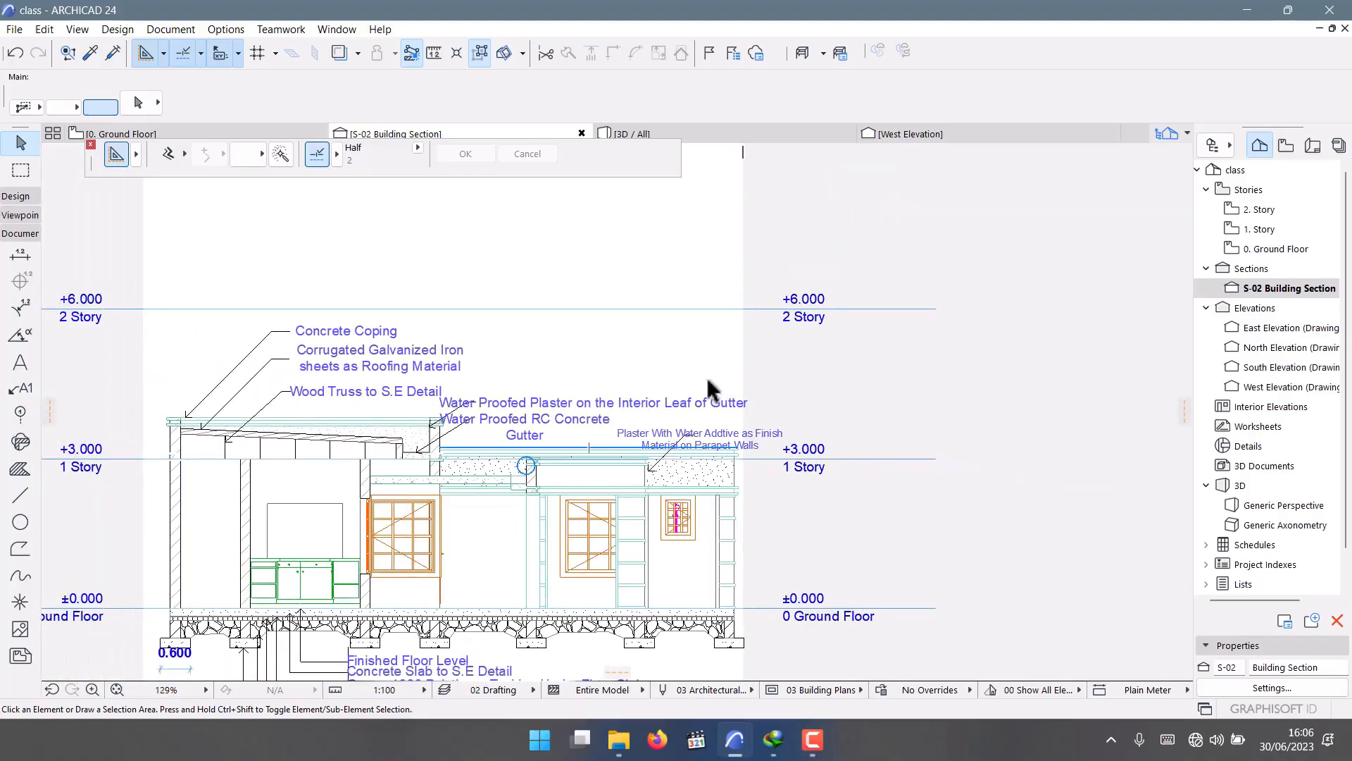
scroll(706, 370, "down", 3)
scroll(711, 606, "up", 5)
scroll(311, 434, "down", 4)
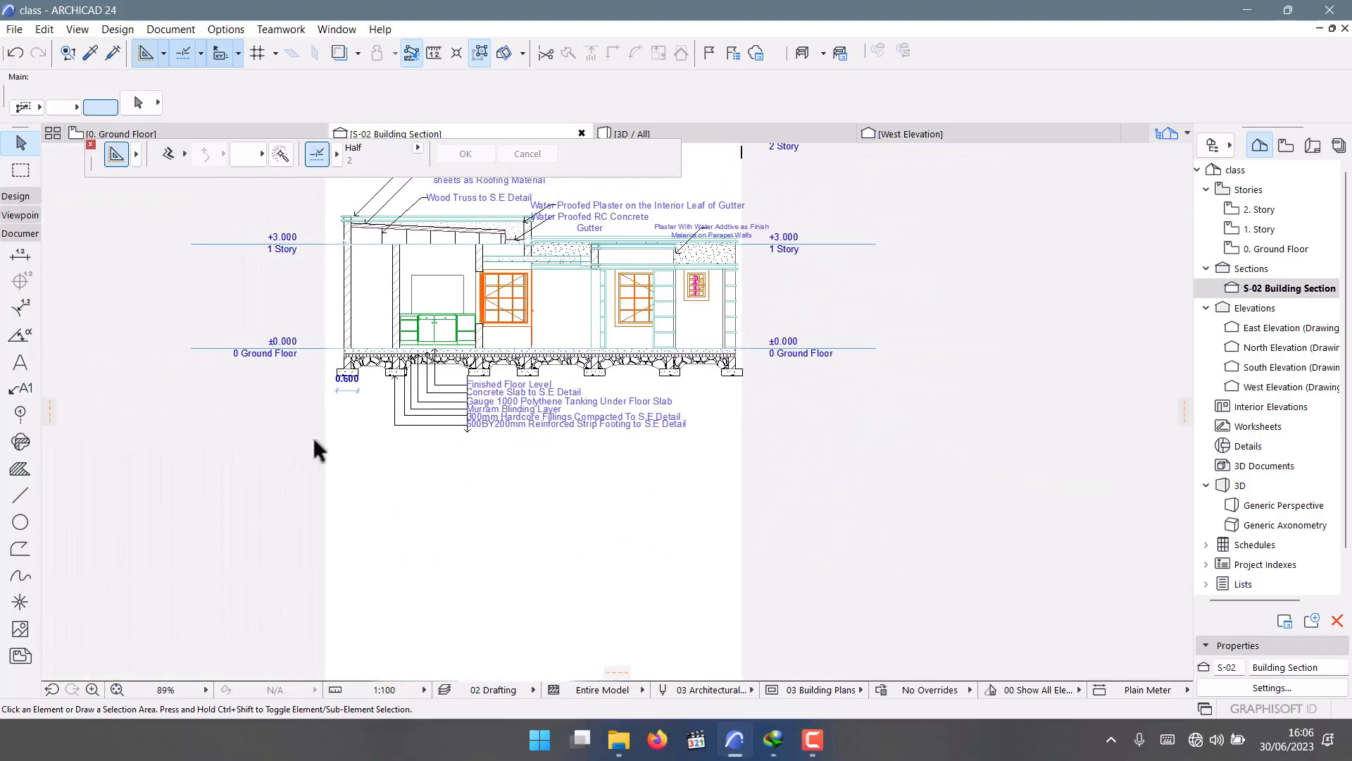
scroll(419, 437, "up", 2)
scroll(417, 467, "down", 2)
scroll(340, 355, "up", 4)
scroll(428, 341, "down", 4)
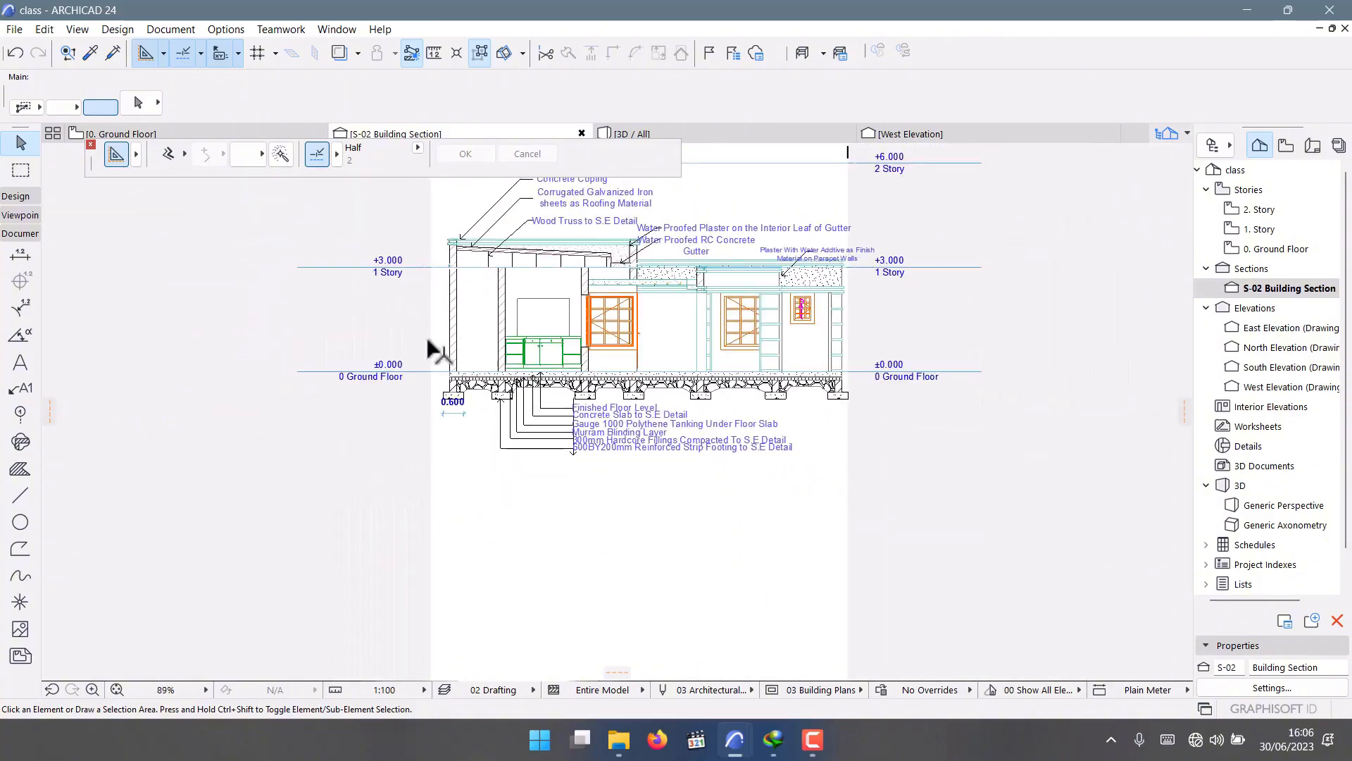
scroll(435, 352, "up", 4)
scroll(301, 416, "down", 5)
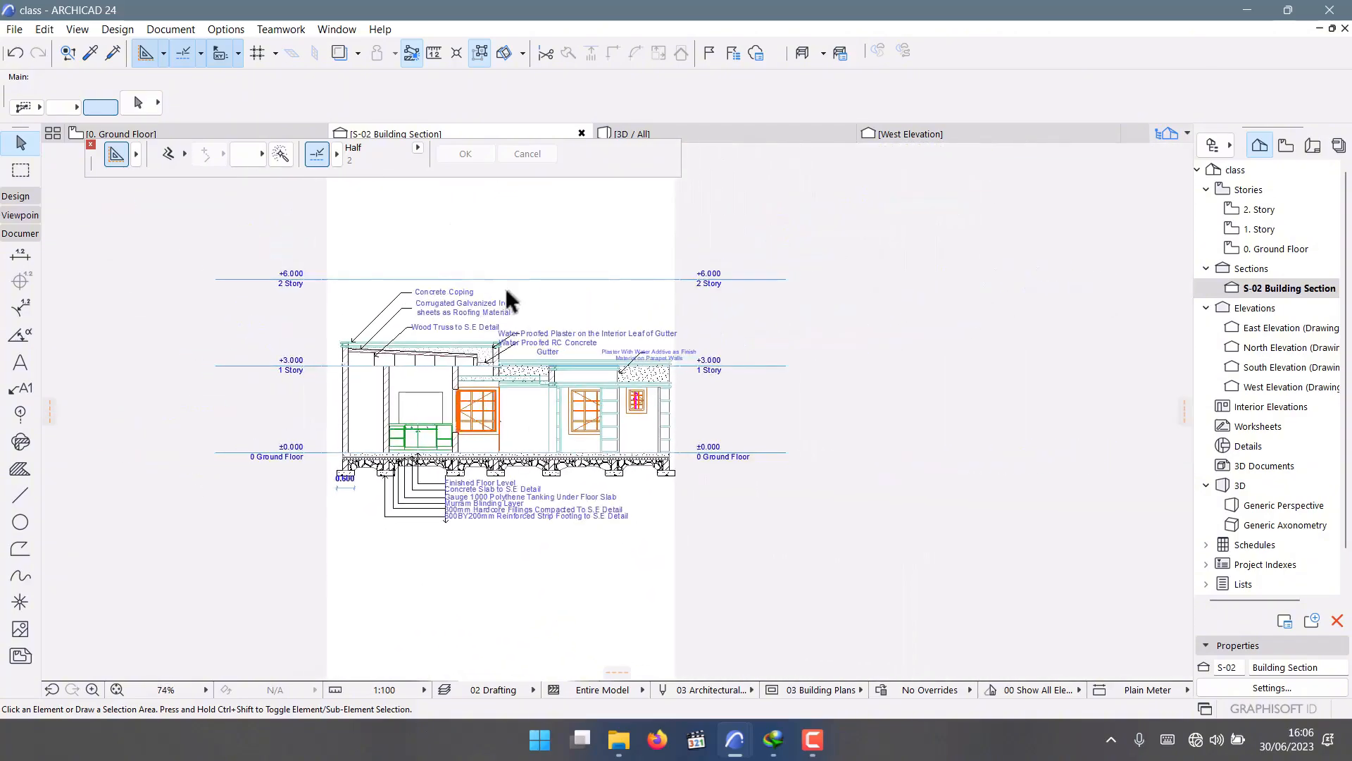
Place a copy of the water proofed plaster note beside the building's outer wall, between the ground floor and 1 Story levels.
scroll(507, 290, "up", 5)
left_click(299, 276)
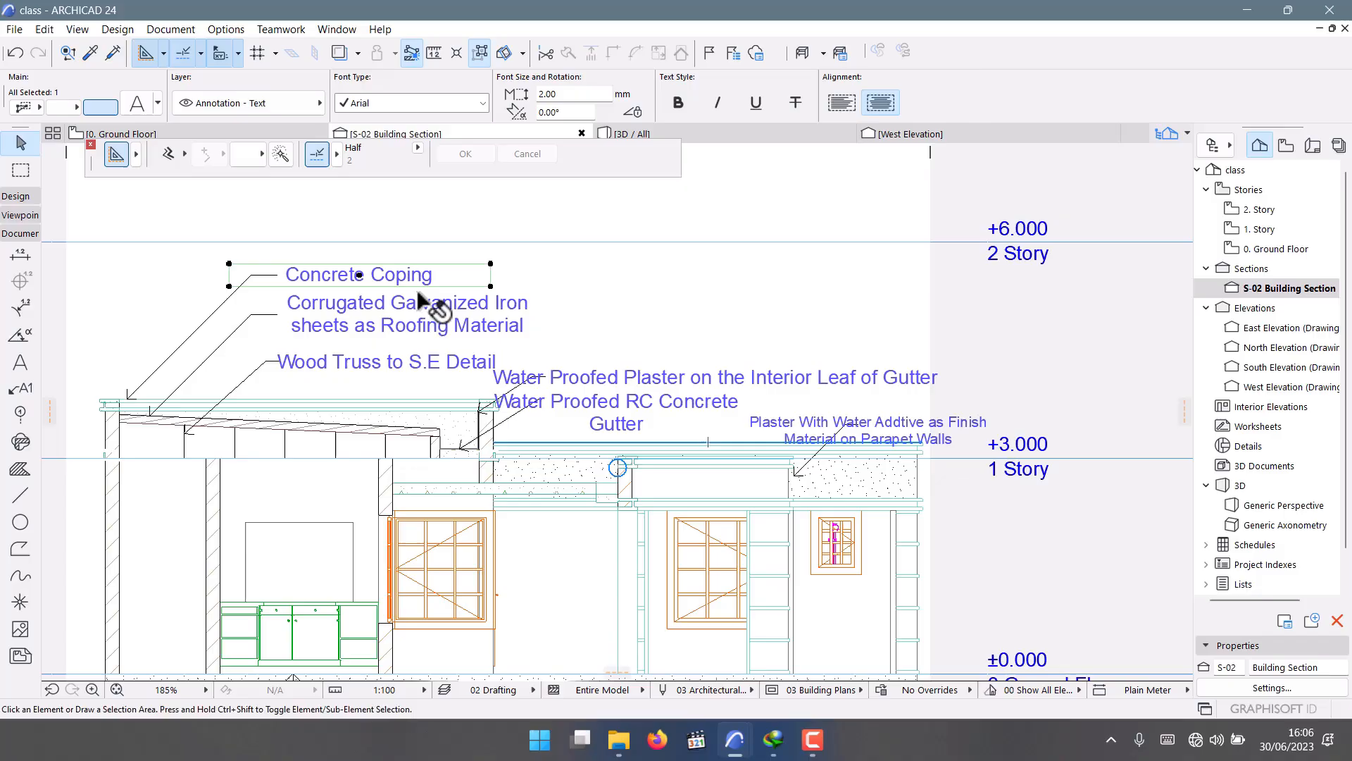
left_click(620, 380)
left_click_drag(620, 381, 868, 386, "ctrl")
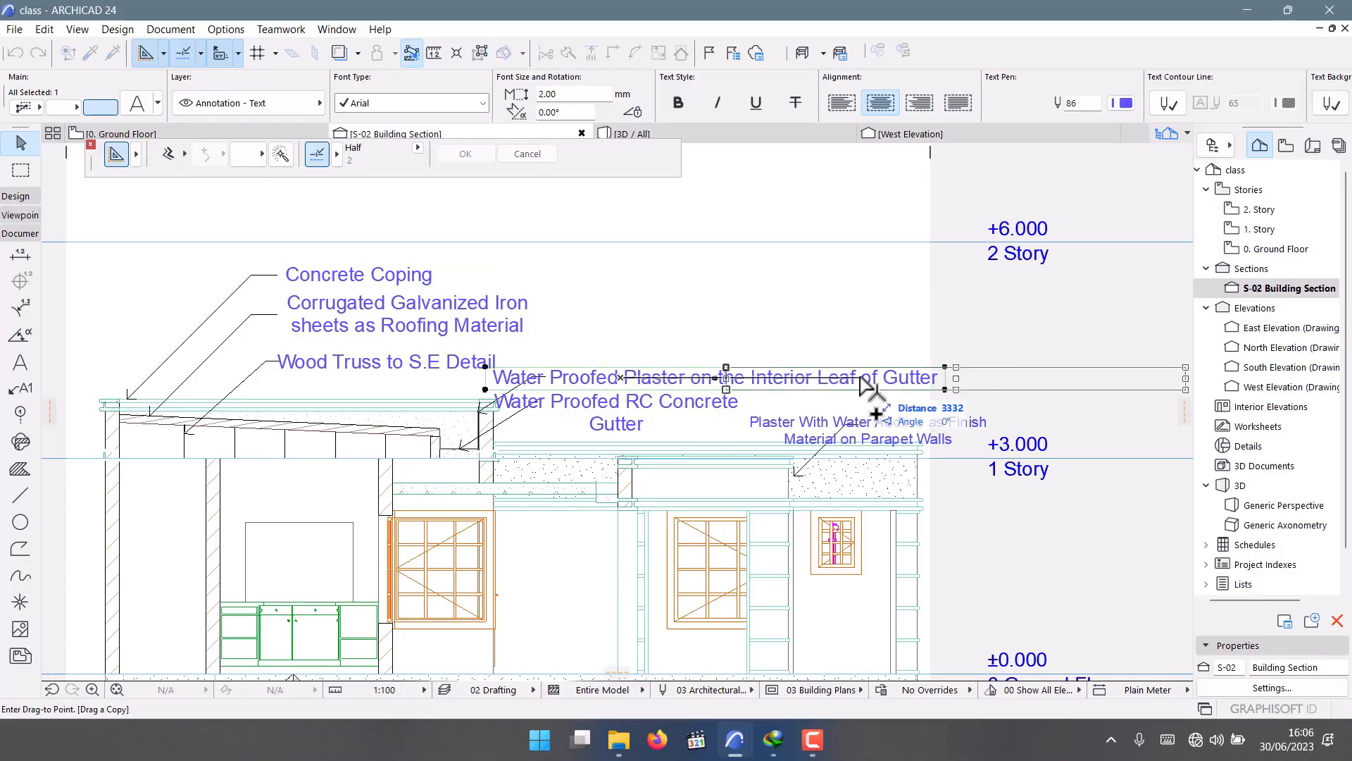
scroll(868, 386, "down", 3)
scroll(507, 412, "up", 4)
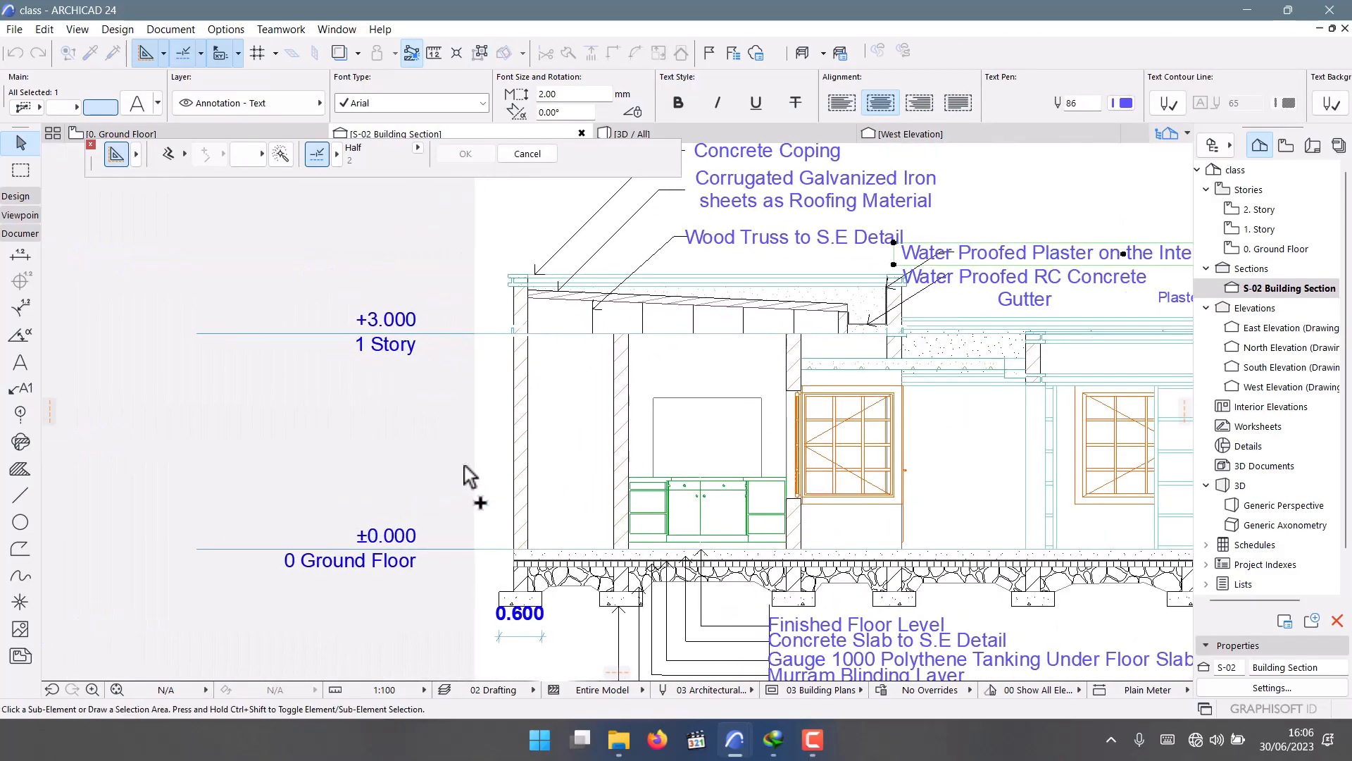
left_click(464, 476)
Replace the copied note's text with "NB: Foundation Depth To be Determined on Site".
left_click(19, 362)
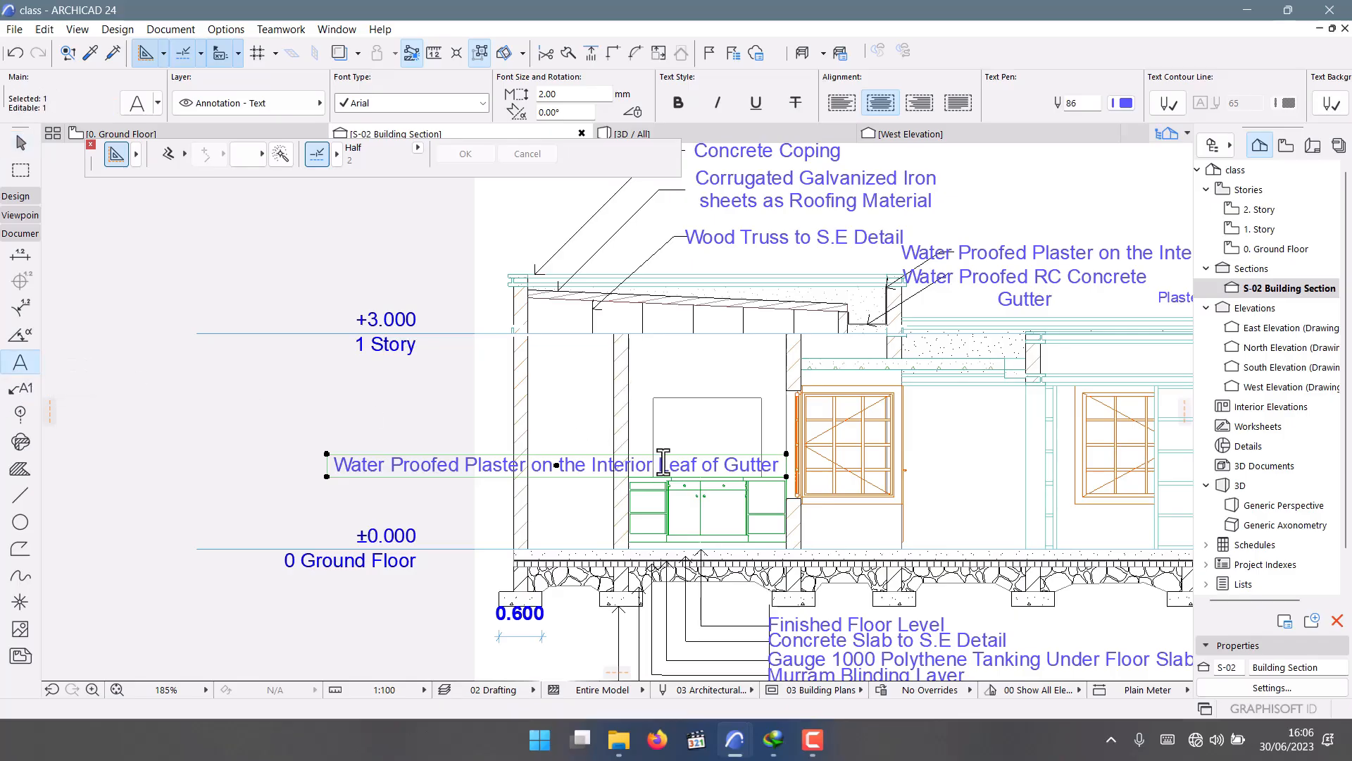
left_click(663, 463)
left_click_drag(781, 465, 289, 456)
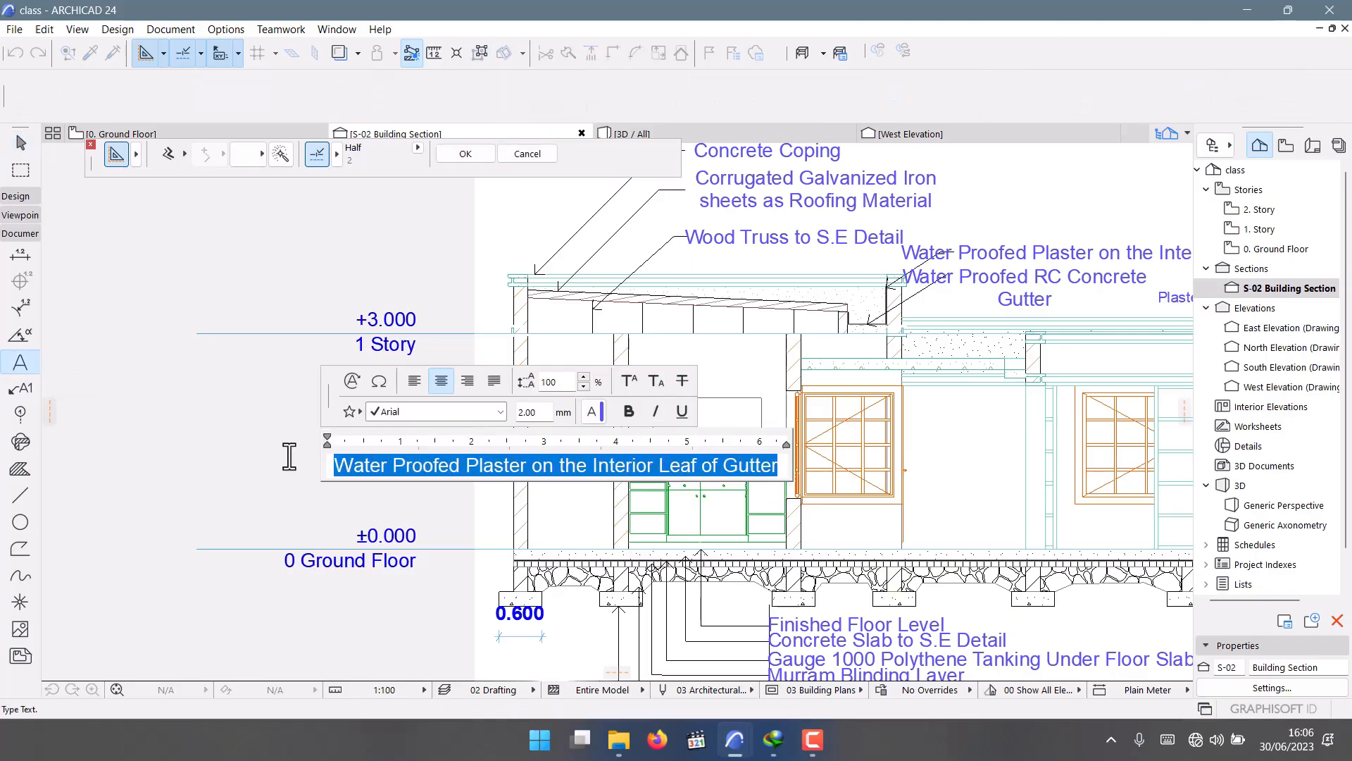
type("Foun")
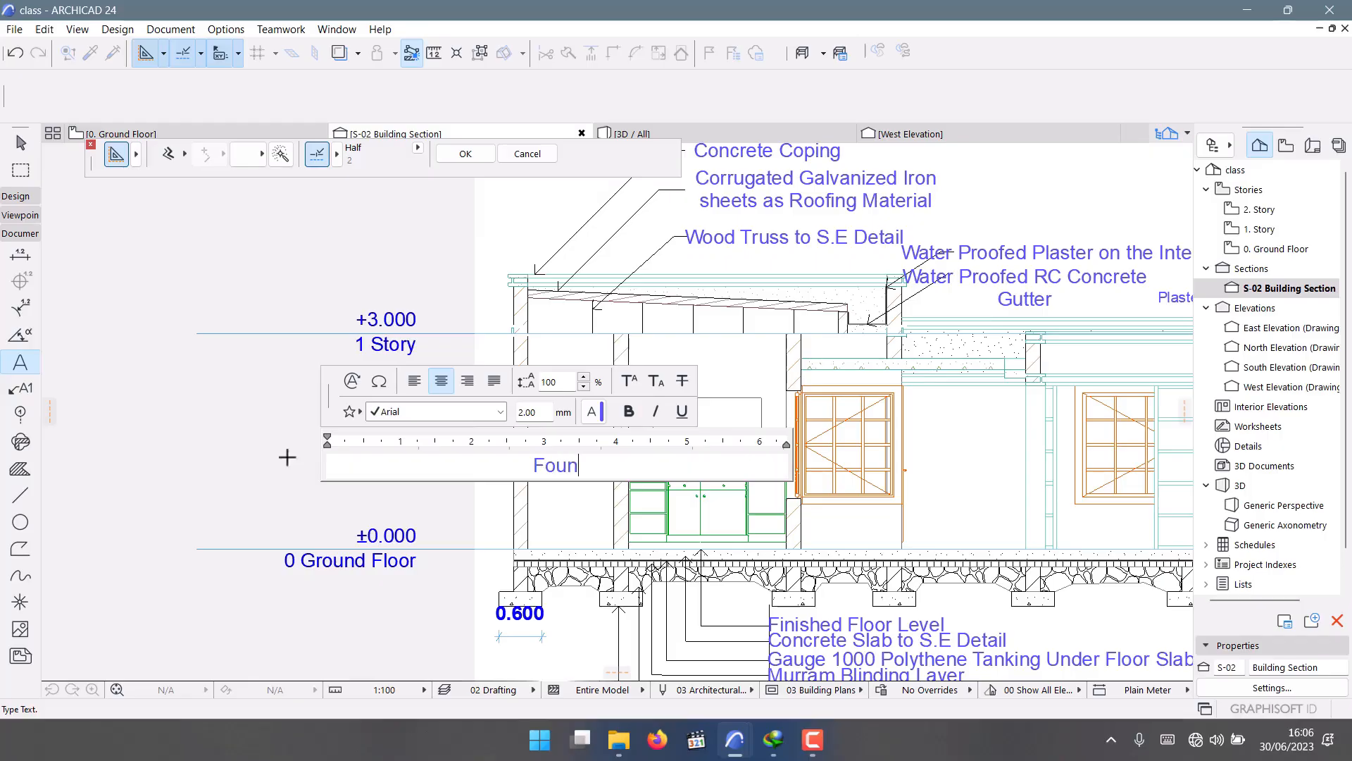
type("dation")
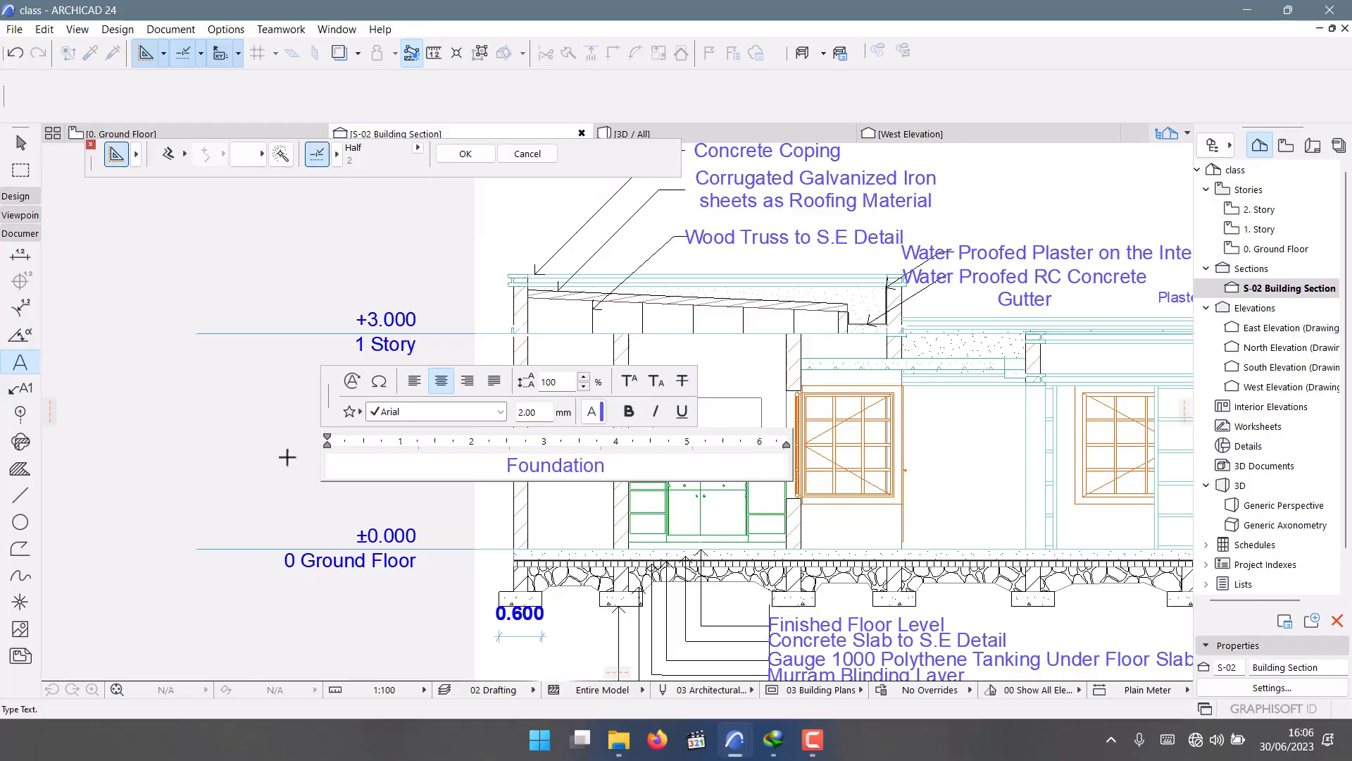
key("Home")
type("NB")
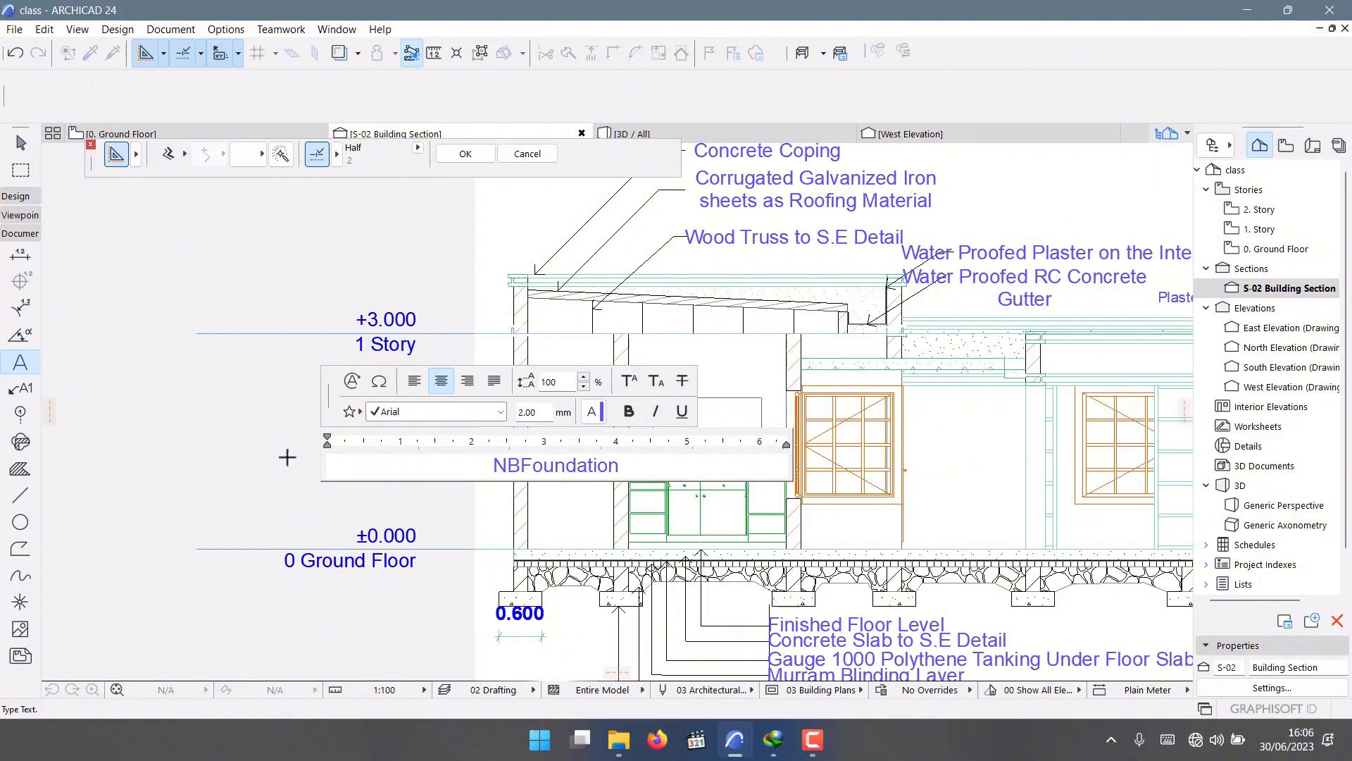
type(":")
key("Right")
key("Right")
key("Right")
key("Right")
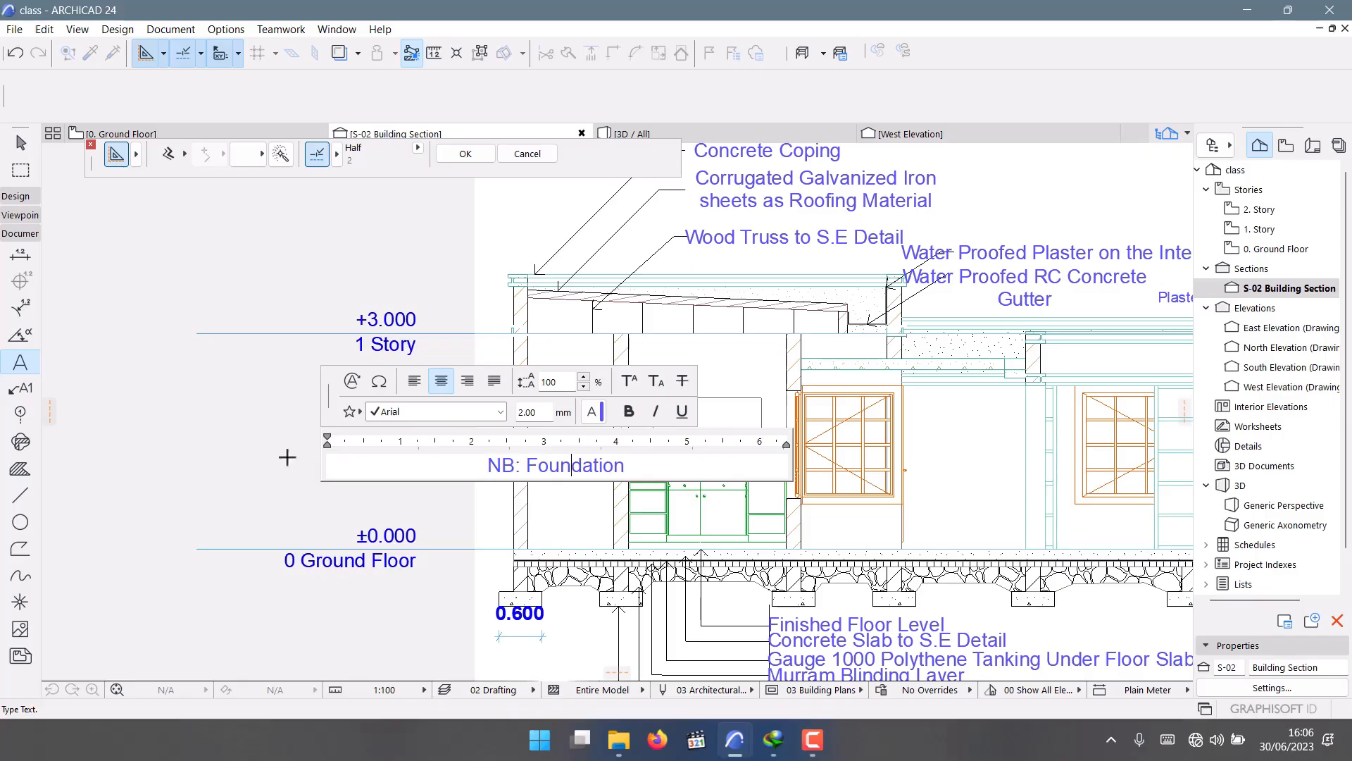
type("D")
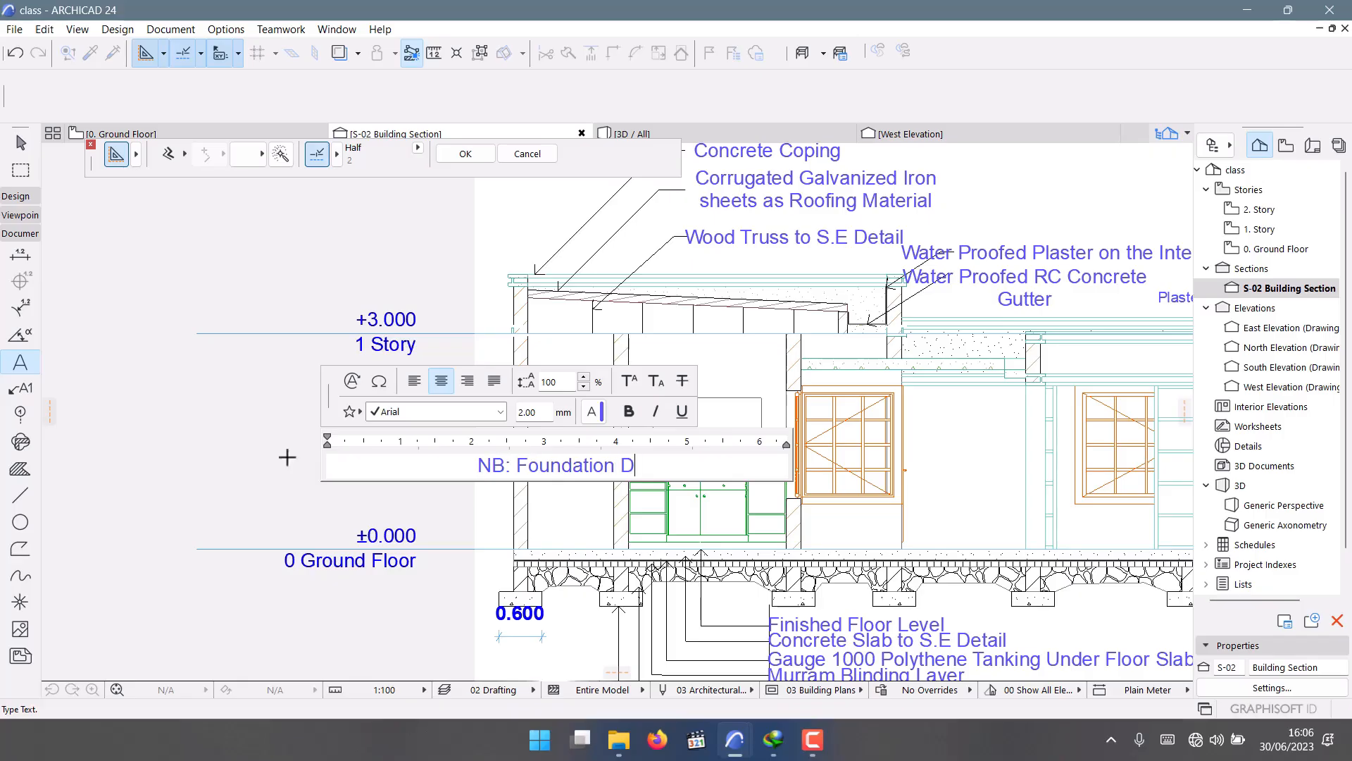
type("epth T")
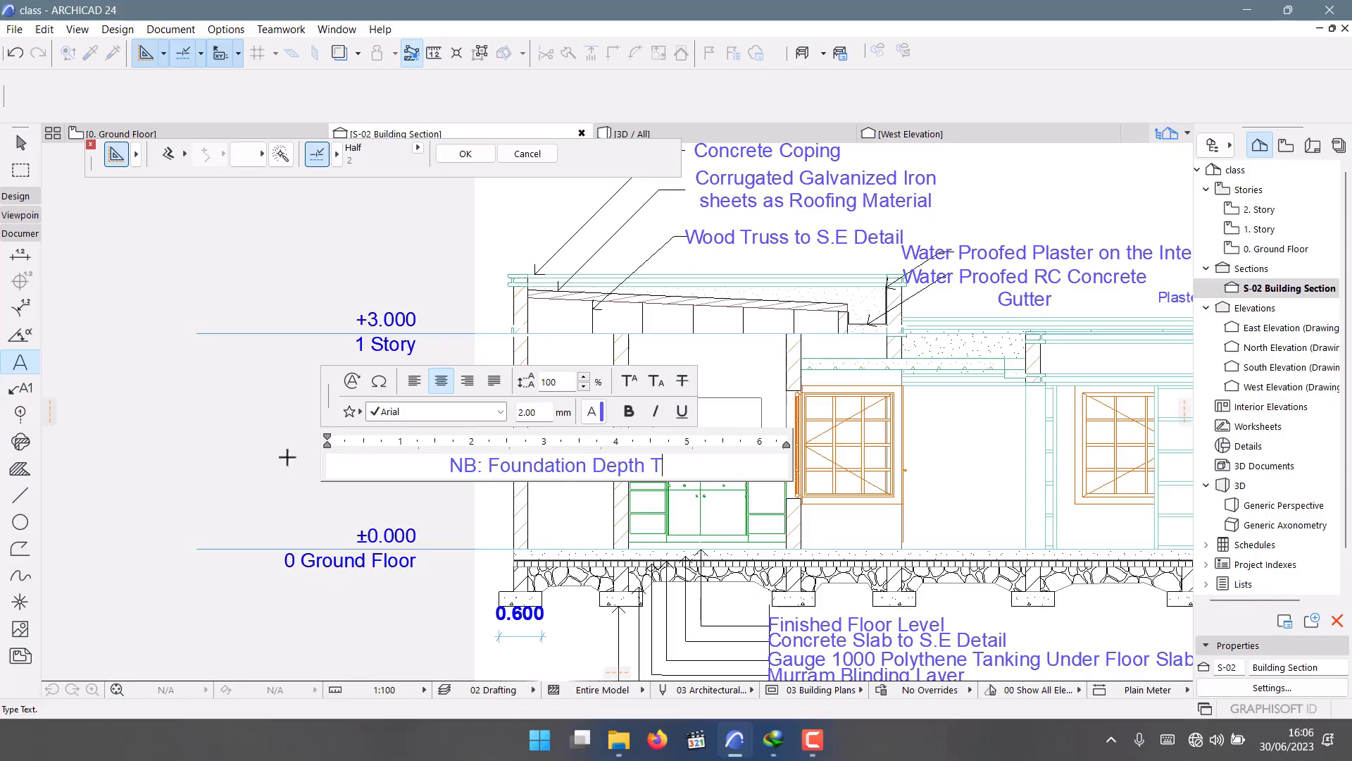
type("o be D")
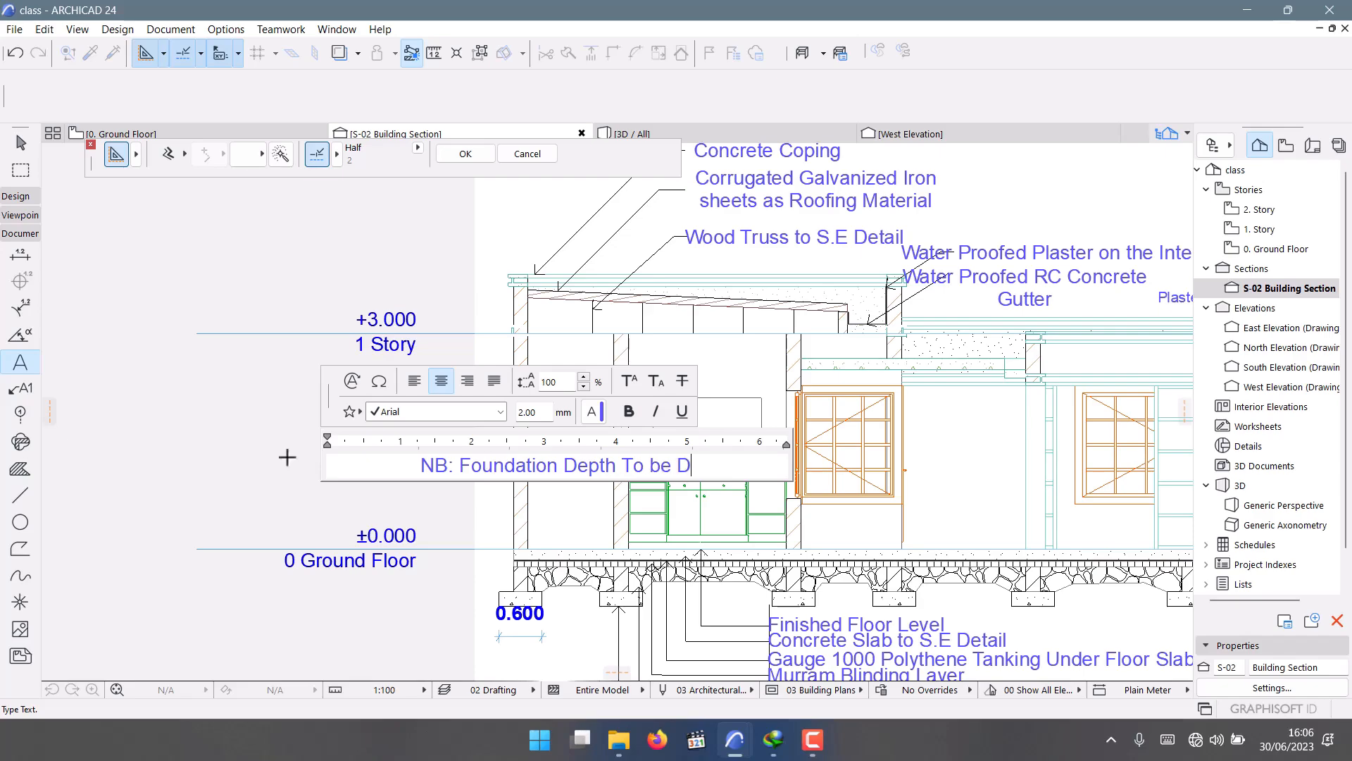
type("eterm")
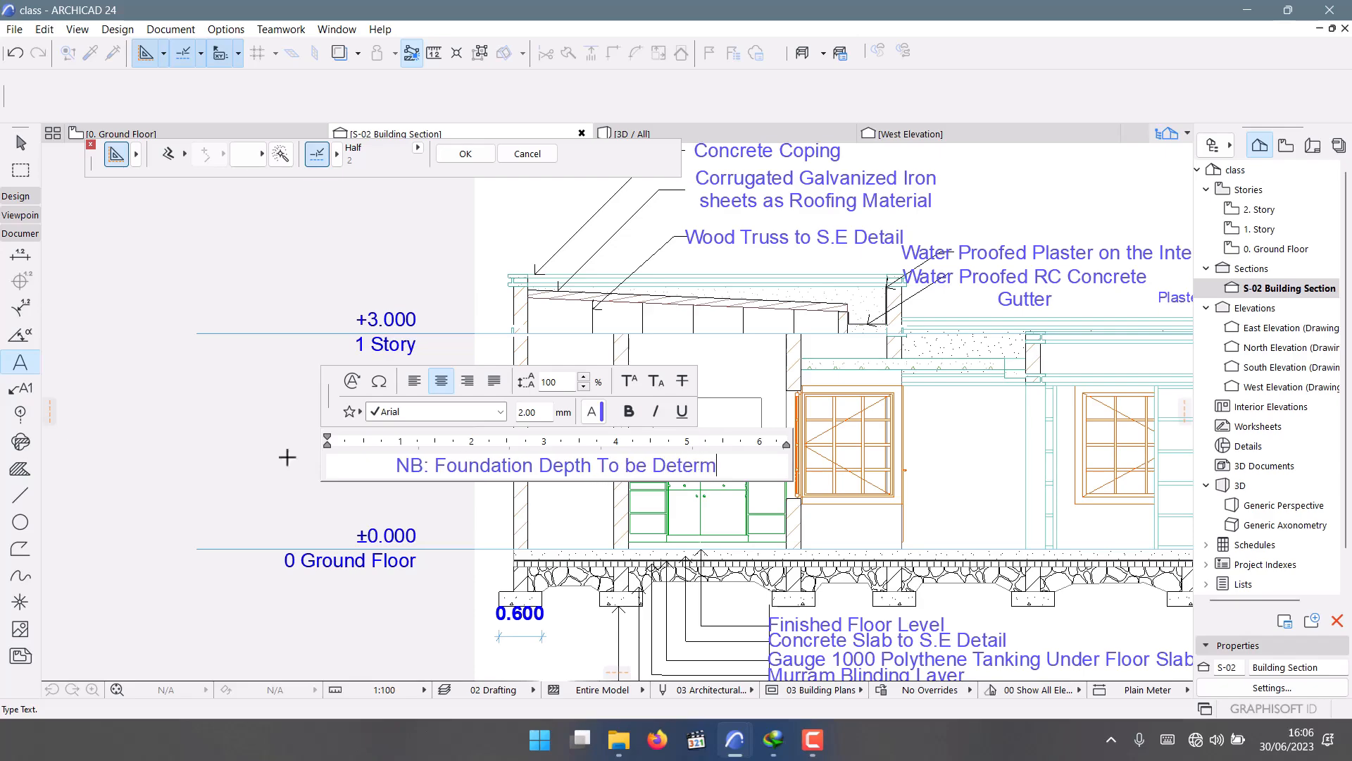
type("ined on Site")
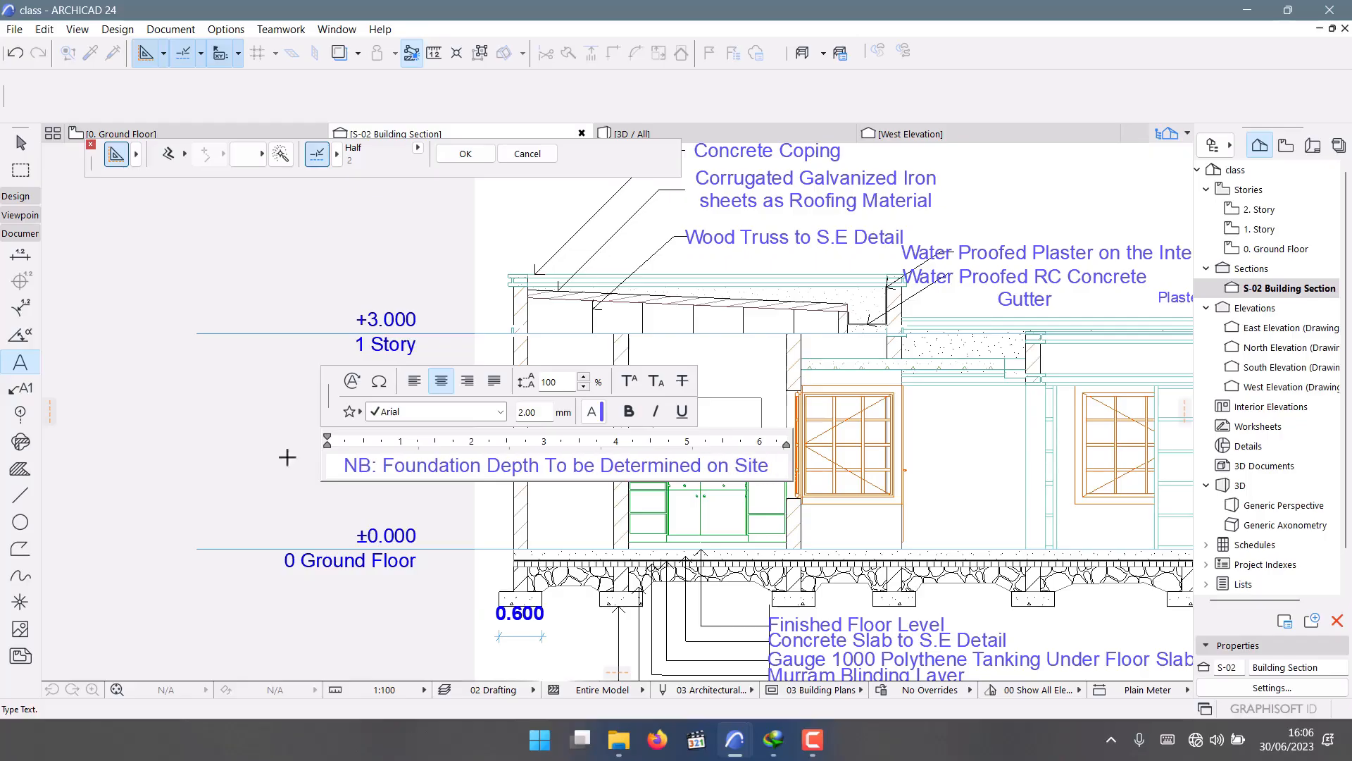
Add a second line to the foundation depth note reading "But if Soil Conditions Are Good Use At least A Depth of 1000mm".
key("Return")
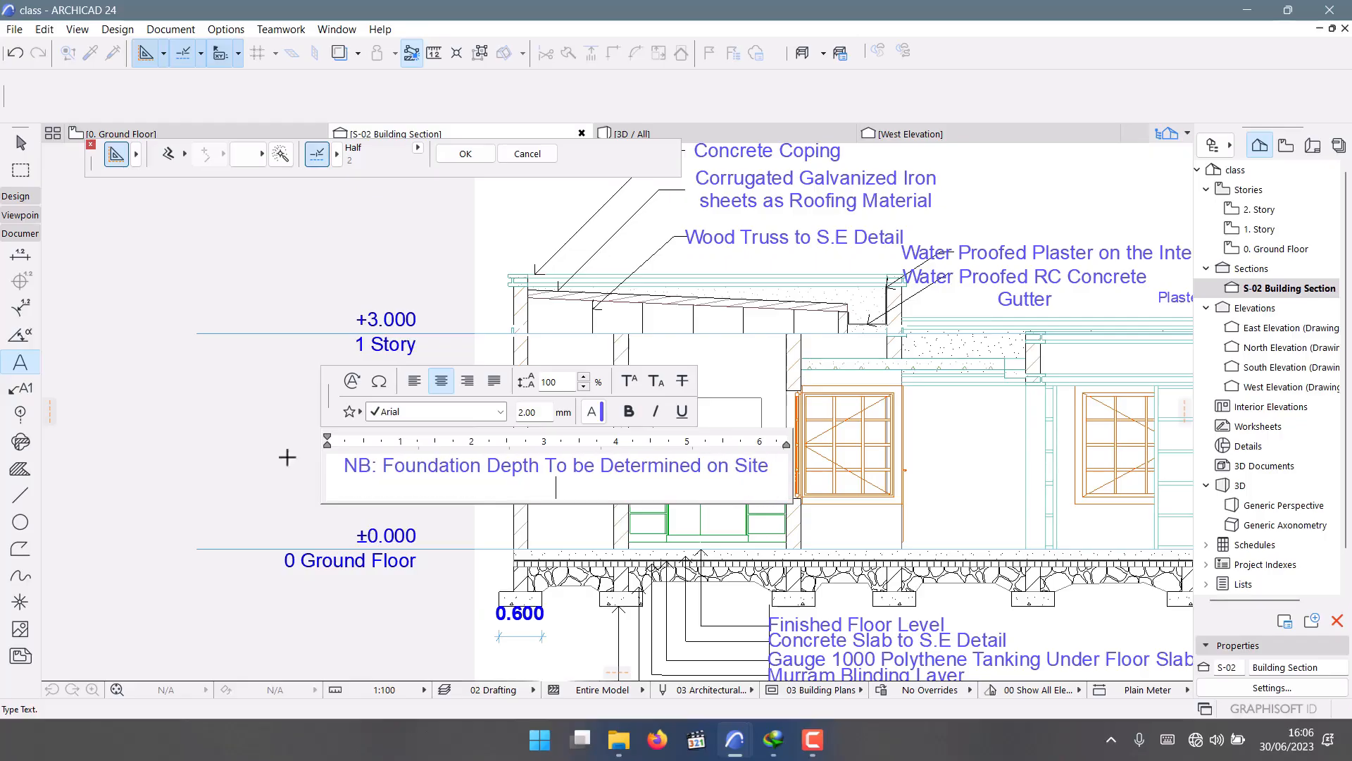
type("But if Soil Condi")
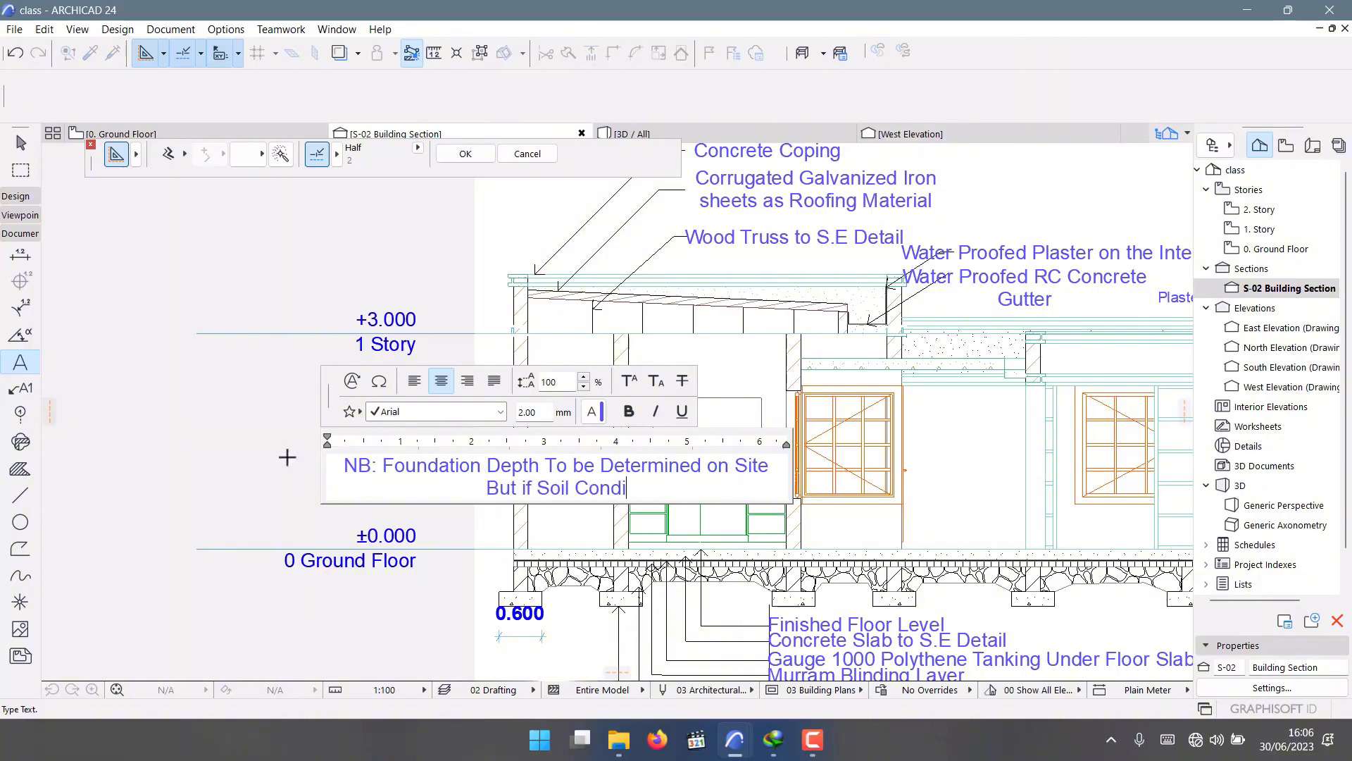
type("tions")
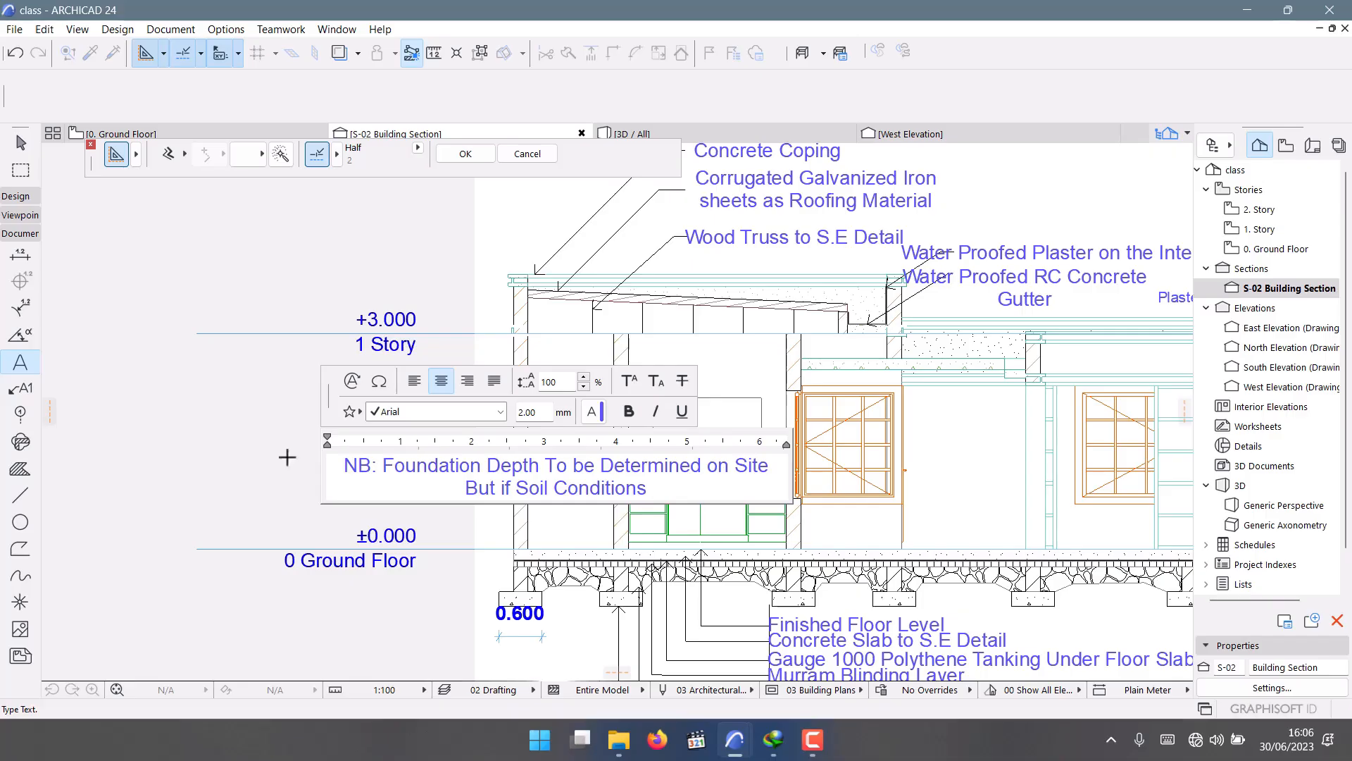
type(" Are G")
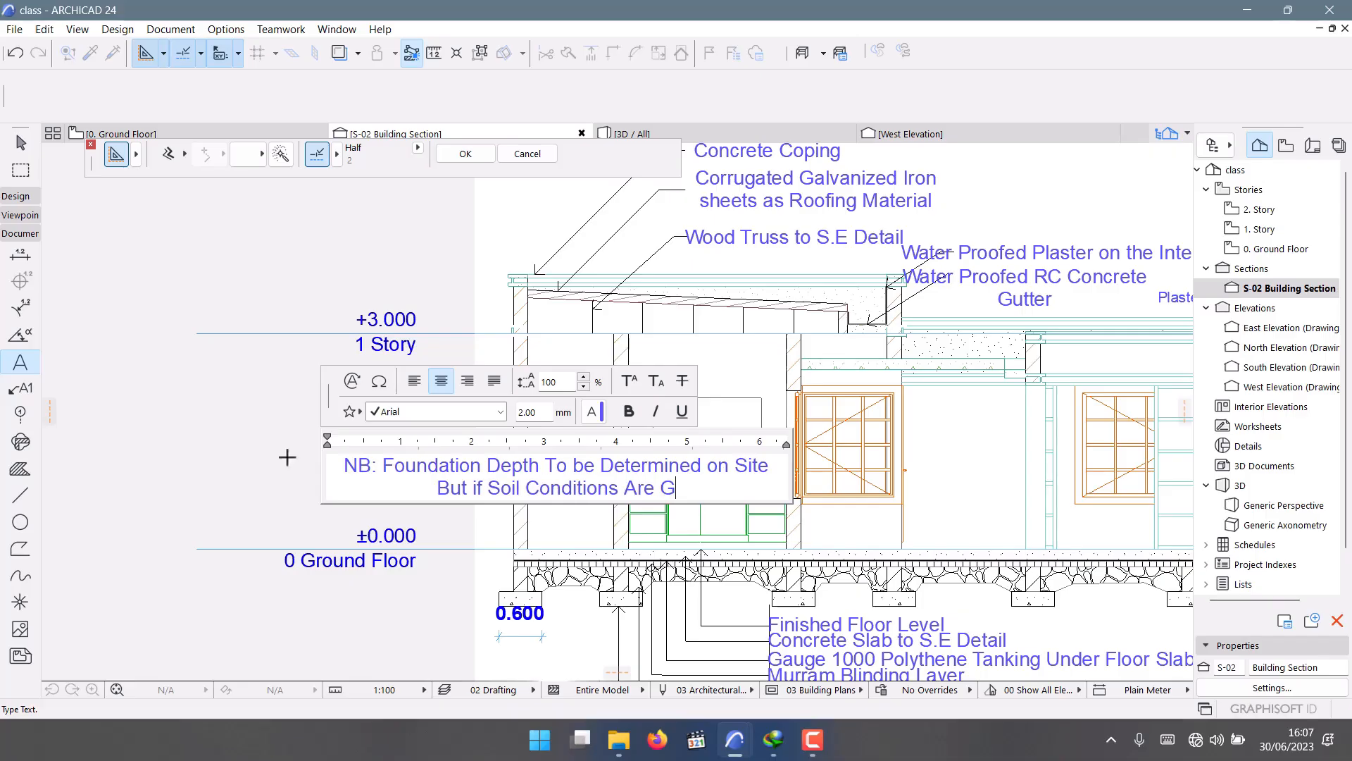
type("ood Use ")
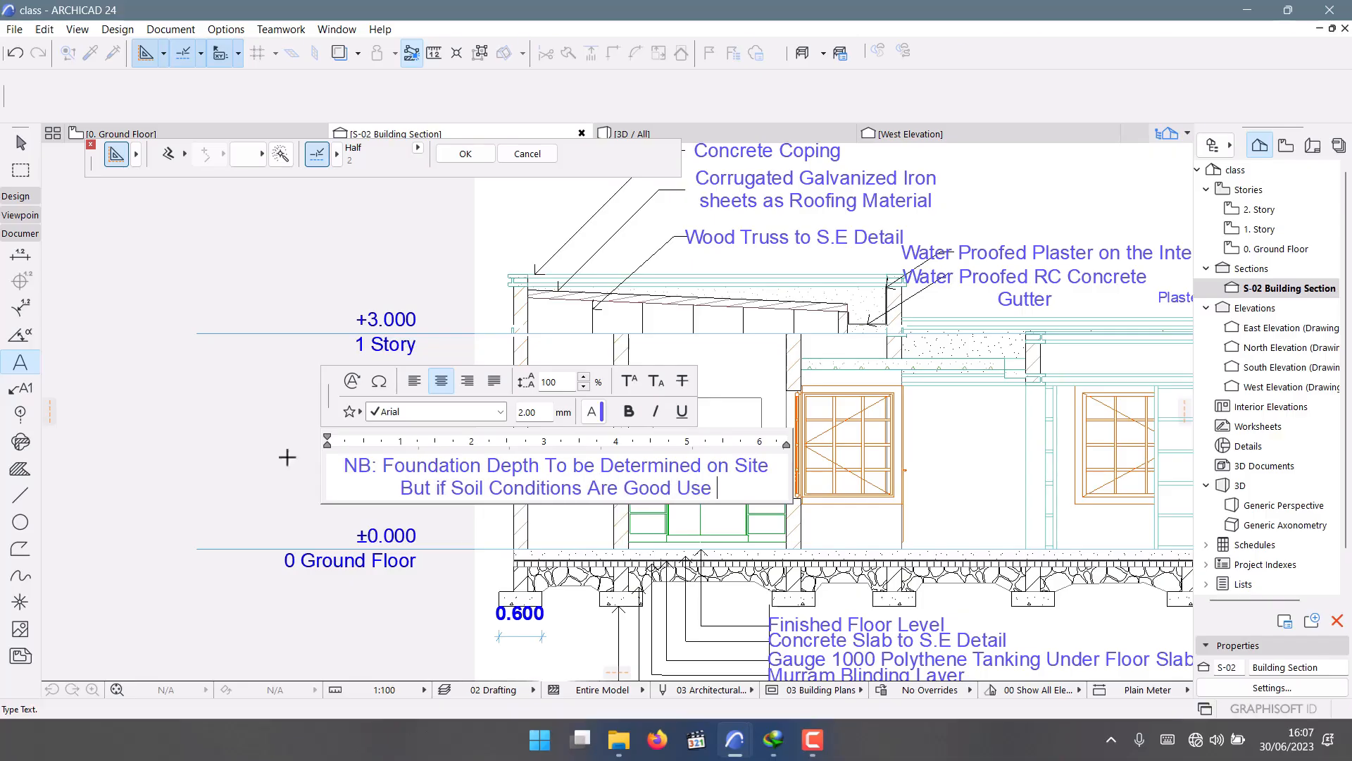
type("Atleas")
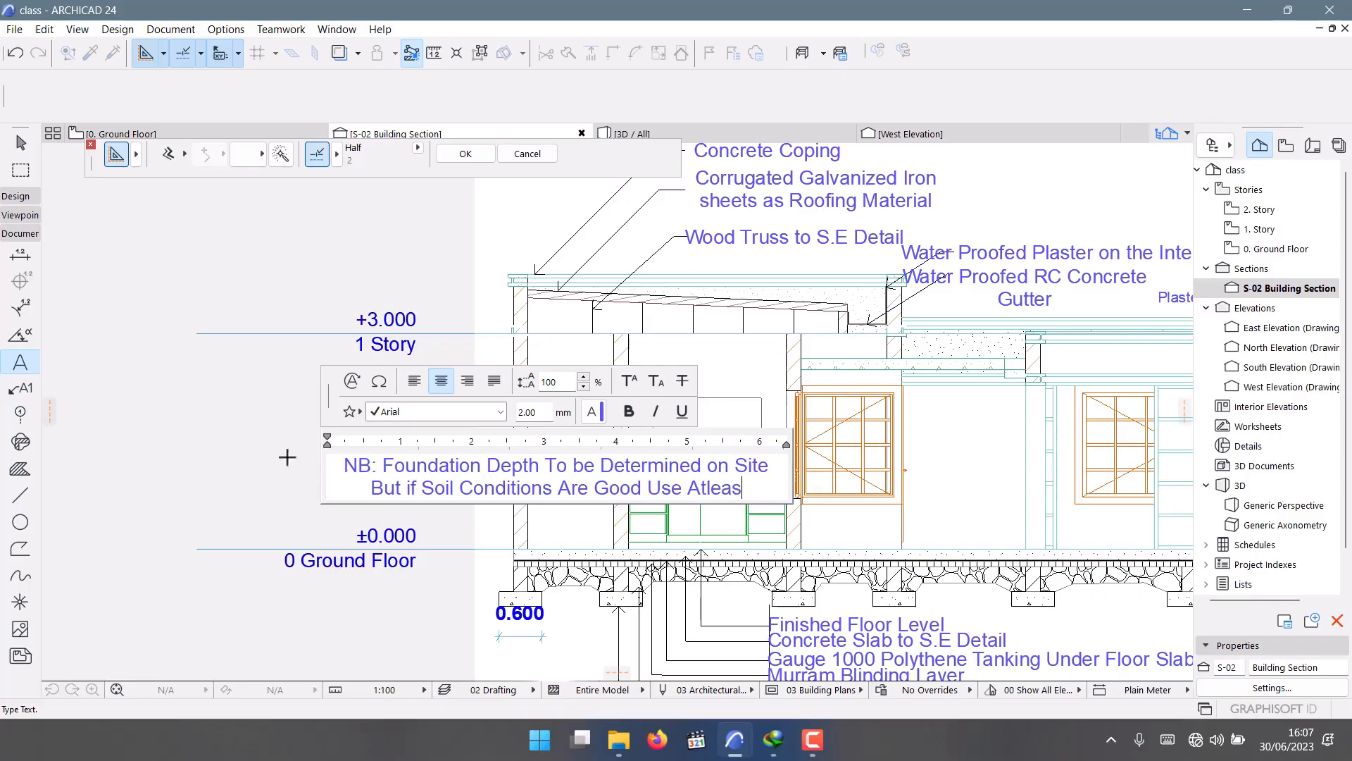
key("BackSpace")
key("BackSpace")
key("BackSpace")
key("BackSpace")
type("l")
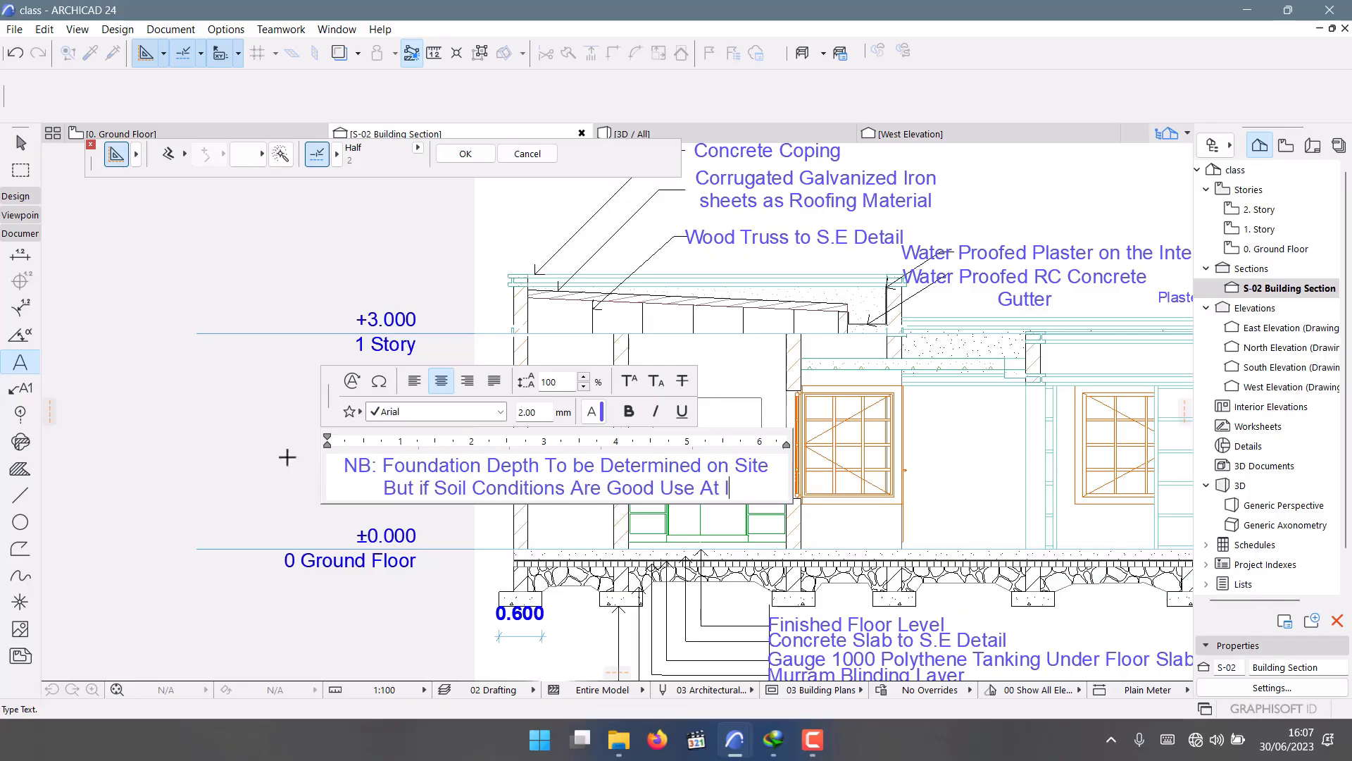
type("east A ")
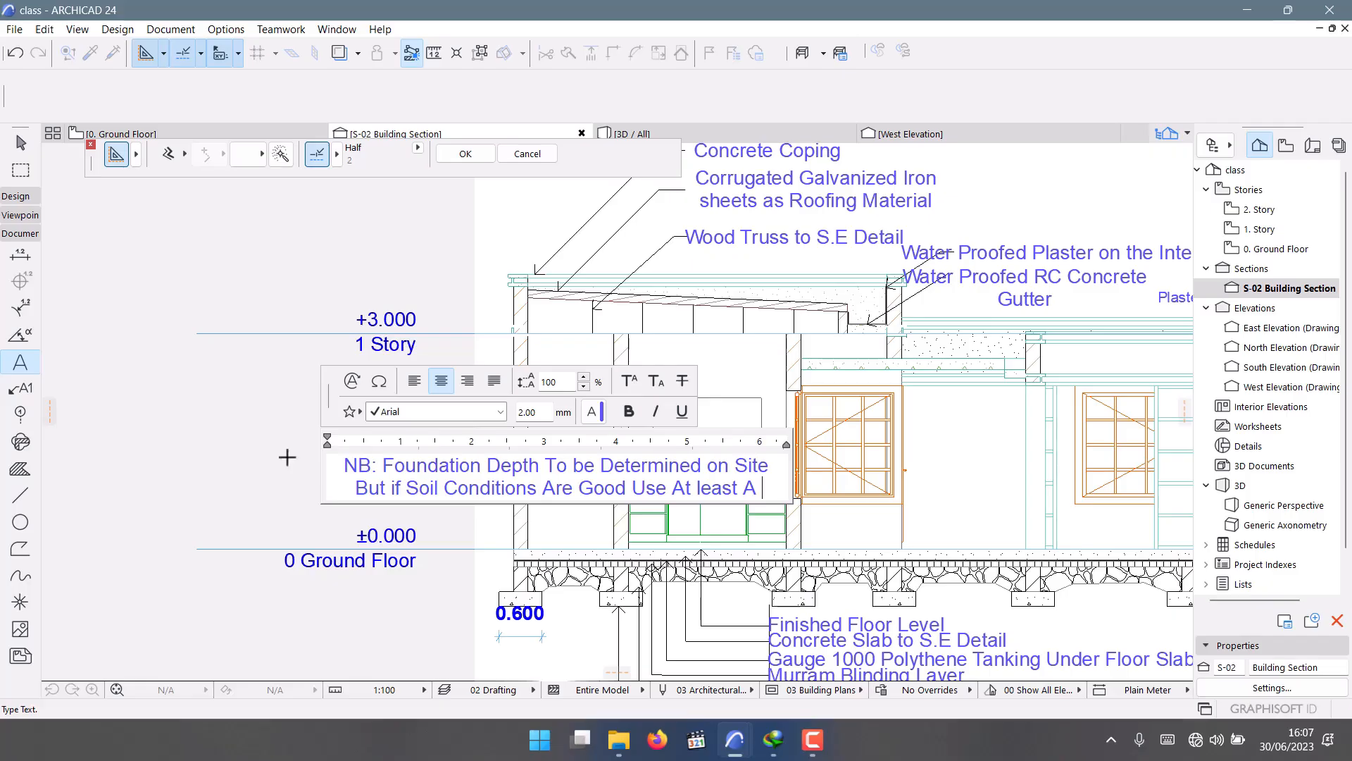
type("De")
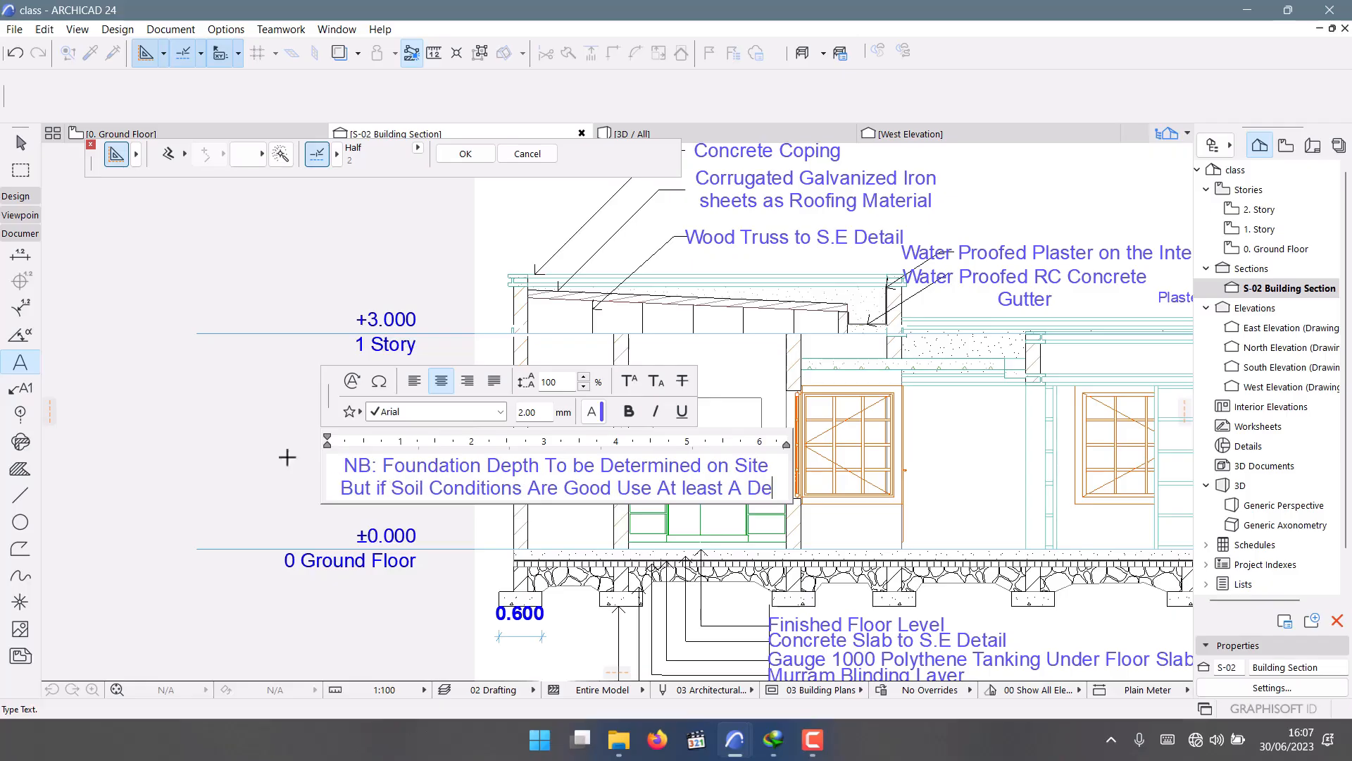
type("pth of 1000")
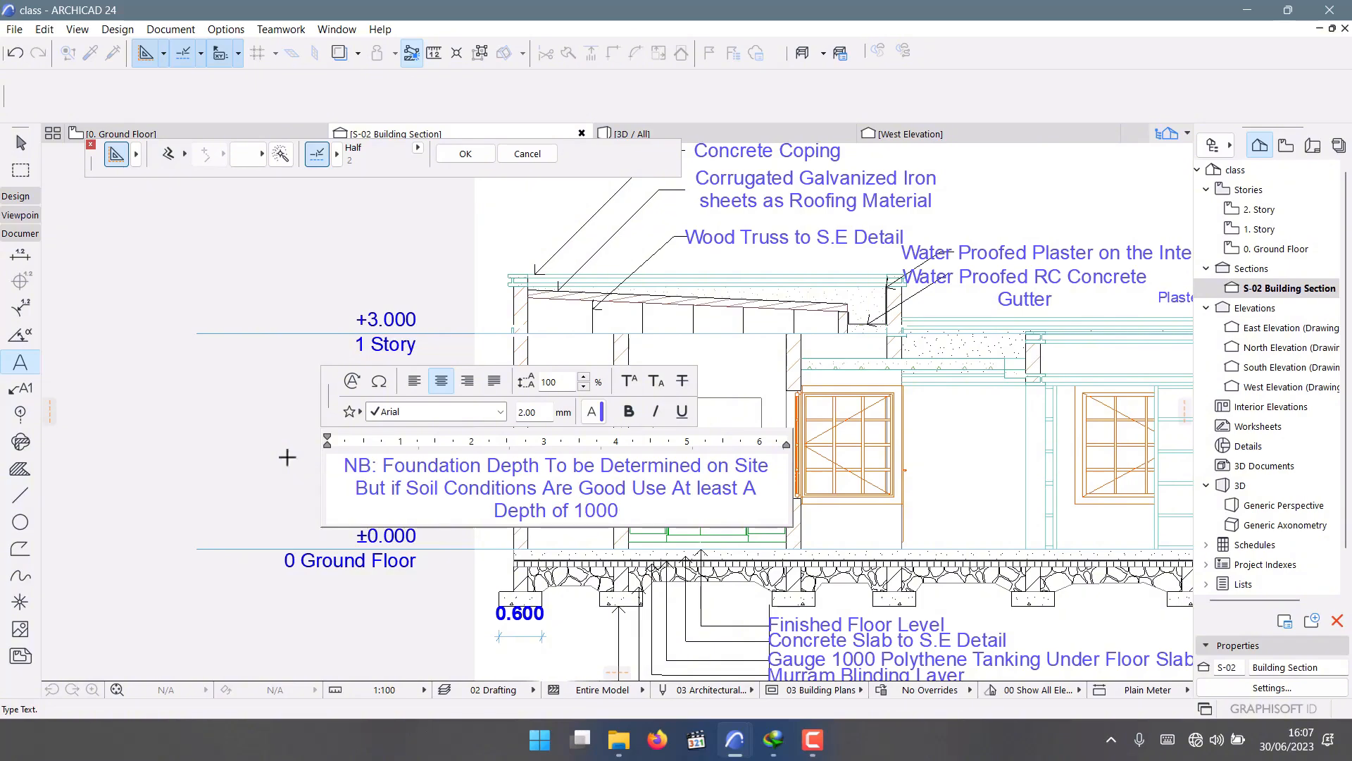
type("mmm")
key("BackSpace")
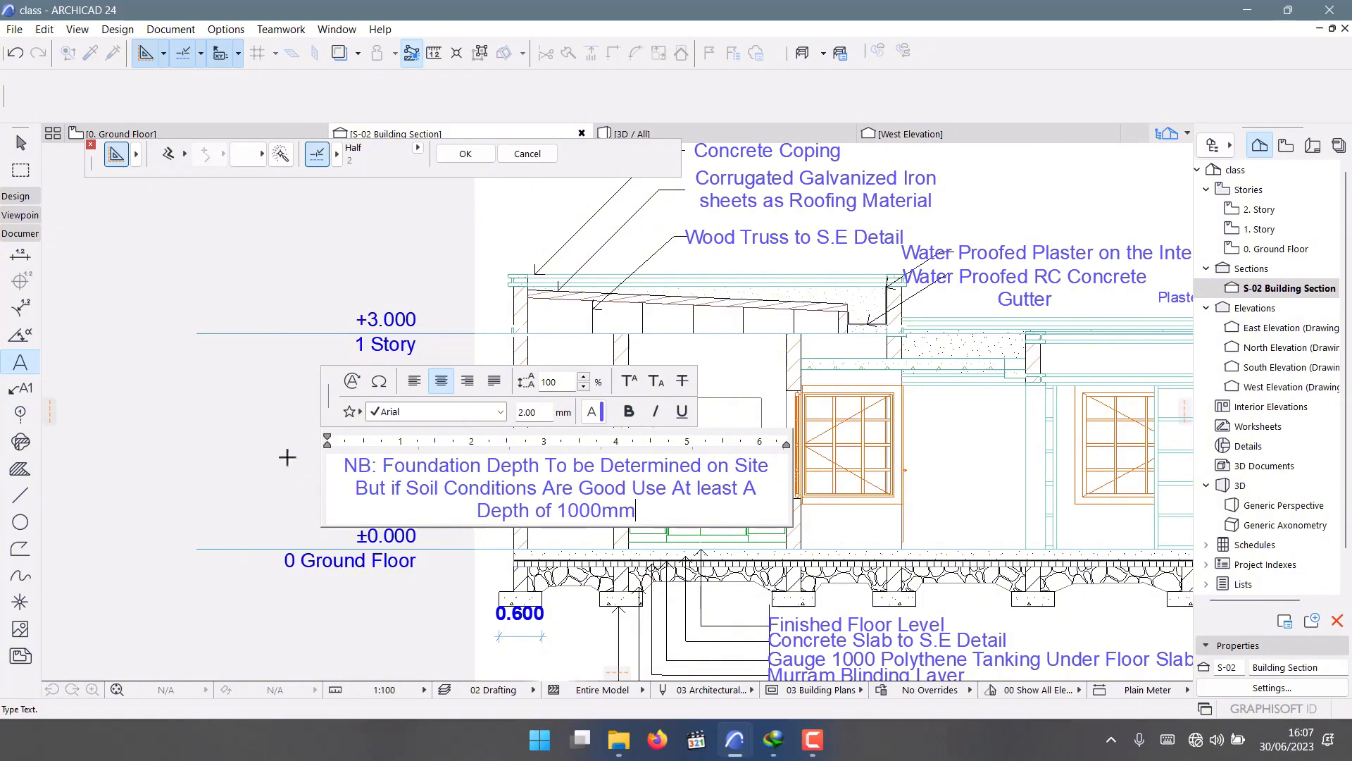
left_click(316, 448)
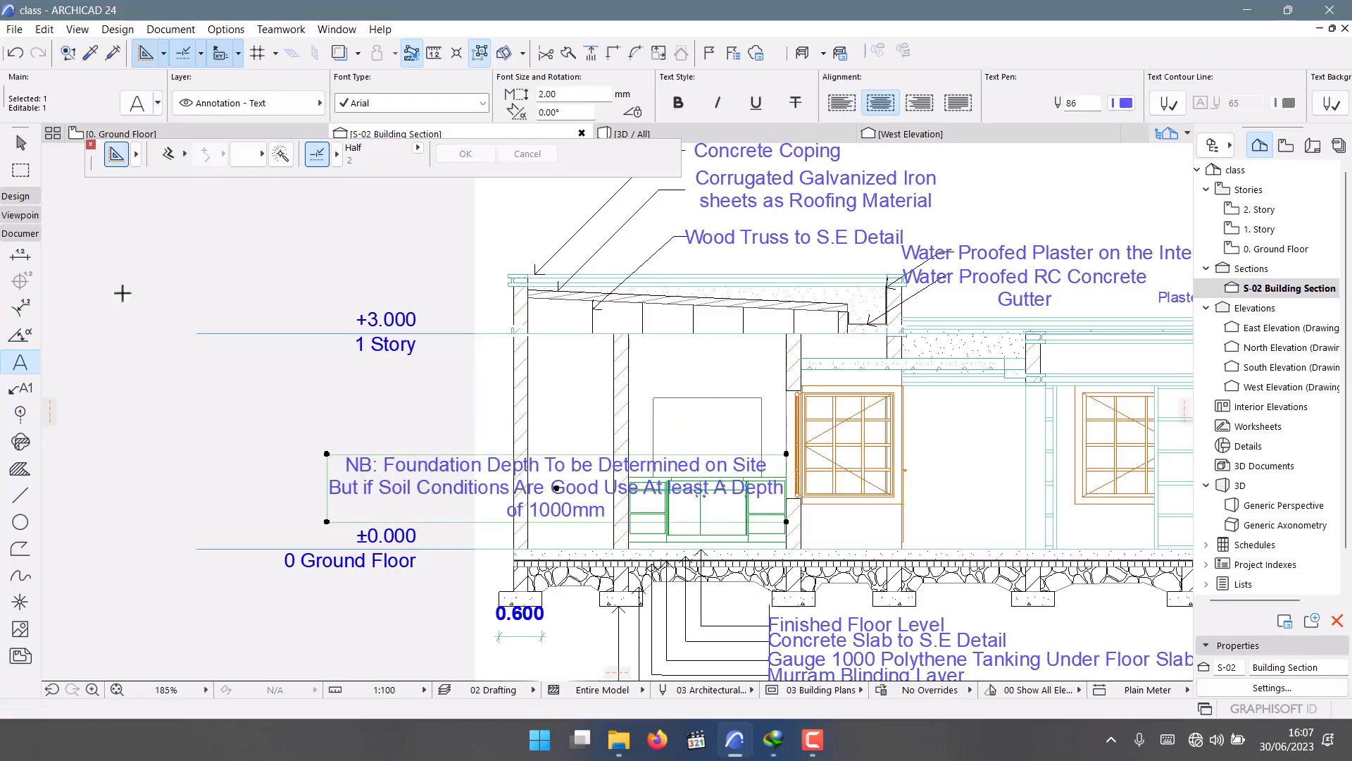
Narrow the foundation depth note's text block to fit beside the building's outer wall and shift it slightly upward.
left_click(19, 147)
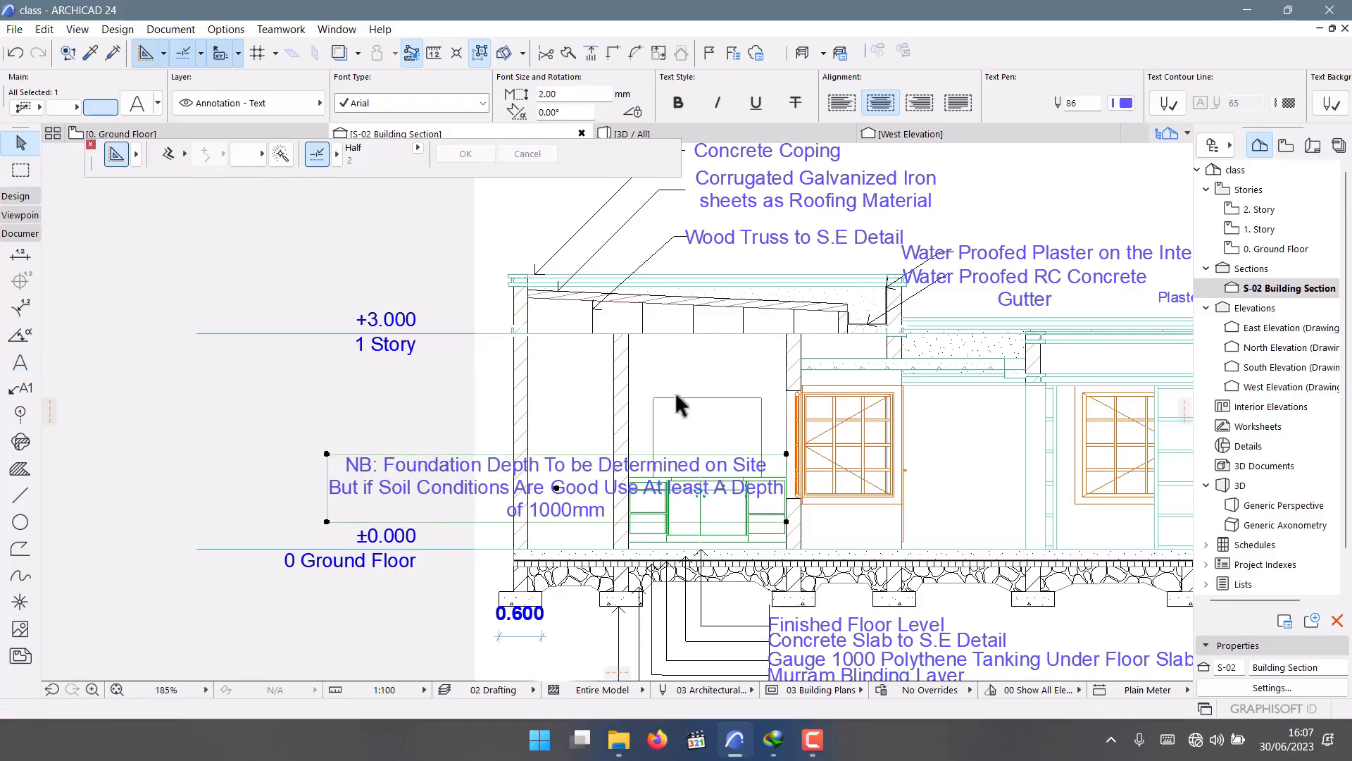
left_click(786, 521)
left_click(517, 535)
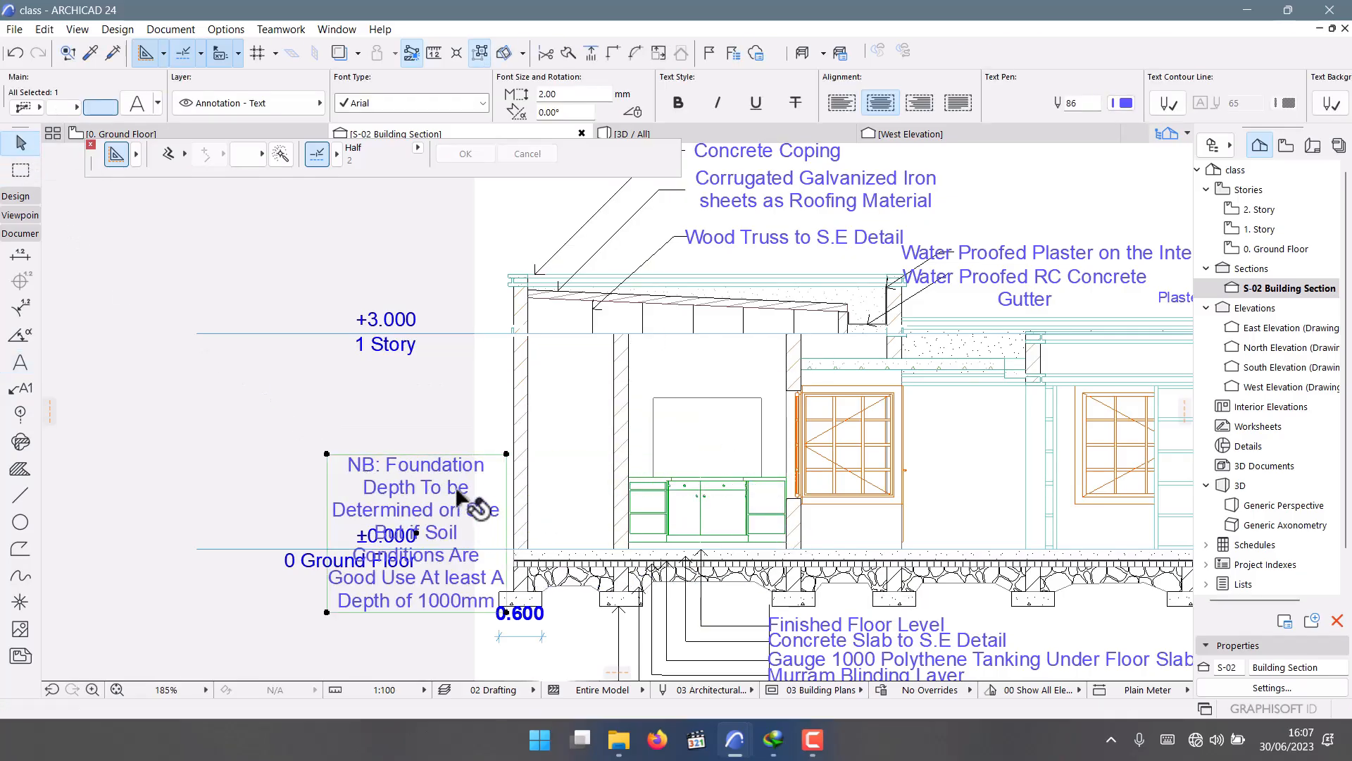
scroll(493, 471, "down", 2)
left_click_drag(491, 459, 489, 435)
key("Escape")
scroll(486, 525, "up", 3)
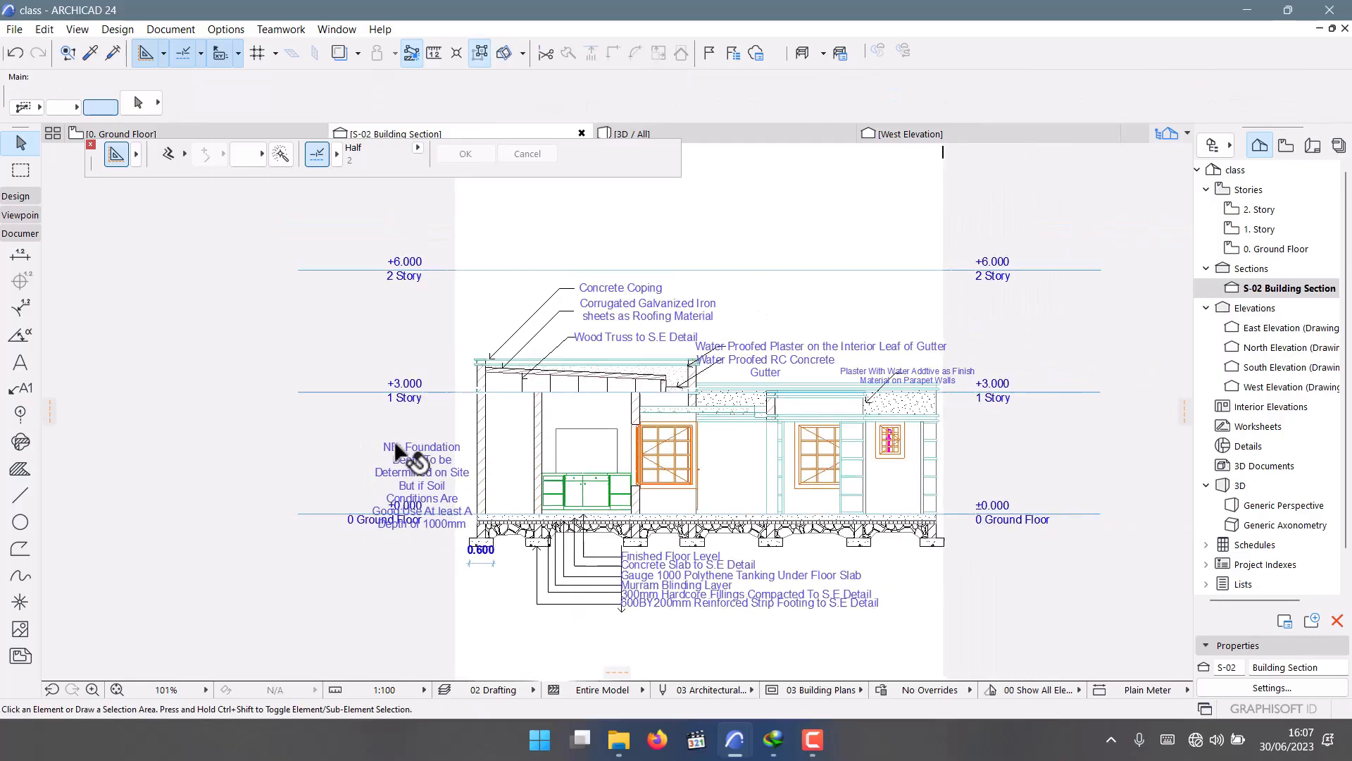
scroll(525, 653, "down", 3)
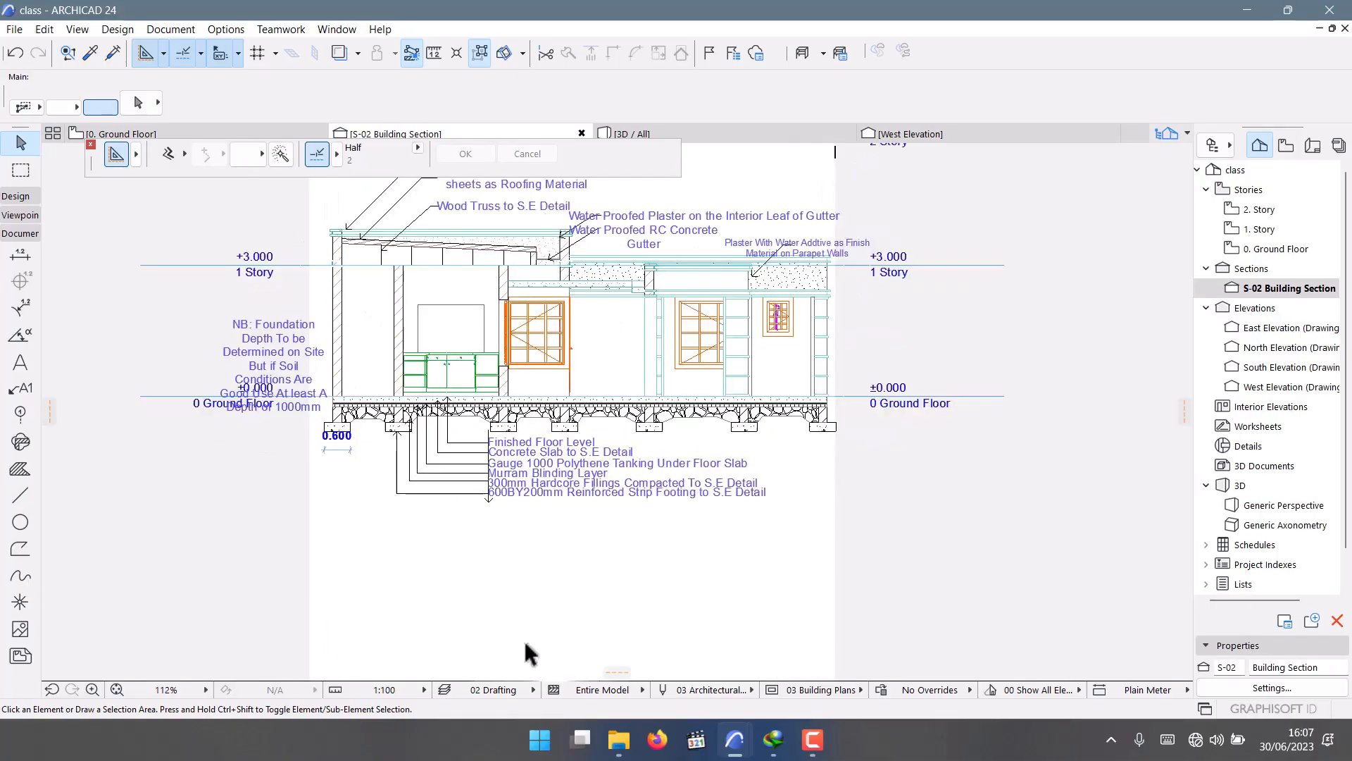
Place a text note above the gutter and parapet notes reading "NB: USE ONLY DR FIXIT WATER PROOF ADDITIVE ON GUTTERS".
left_click(19, 363)
scroll(634, 295, "up", 4)
left_click(497, 270)
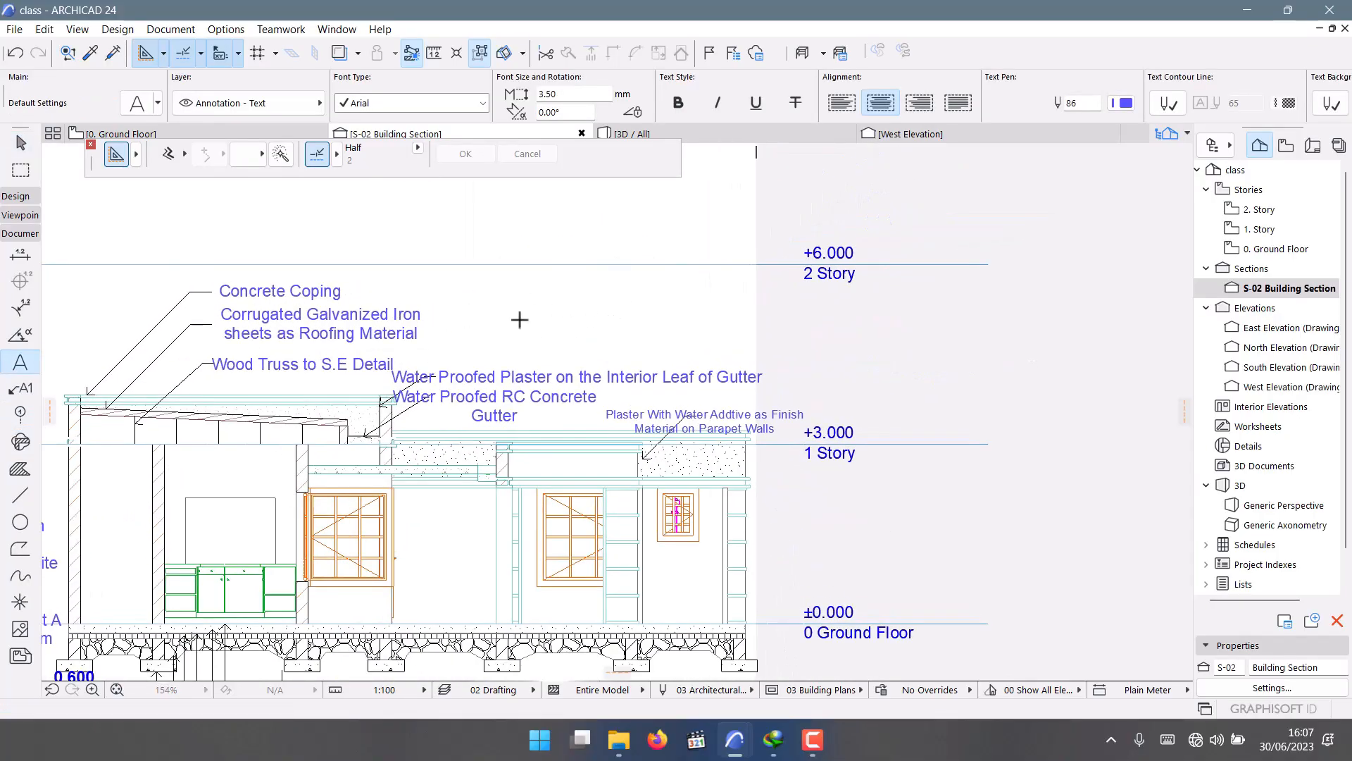
left_click(740, 332)
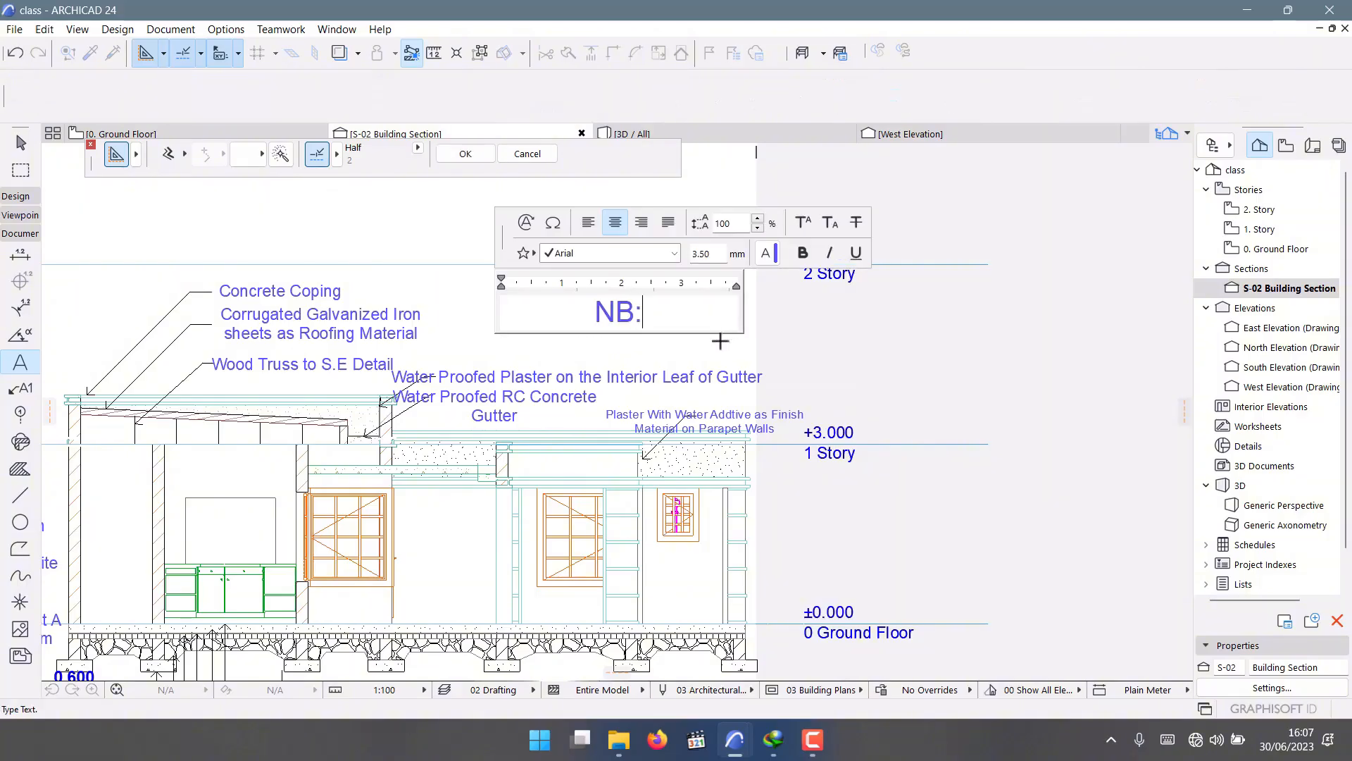
type("NB: USE ")
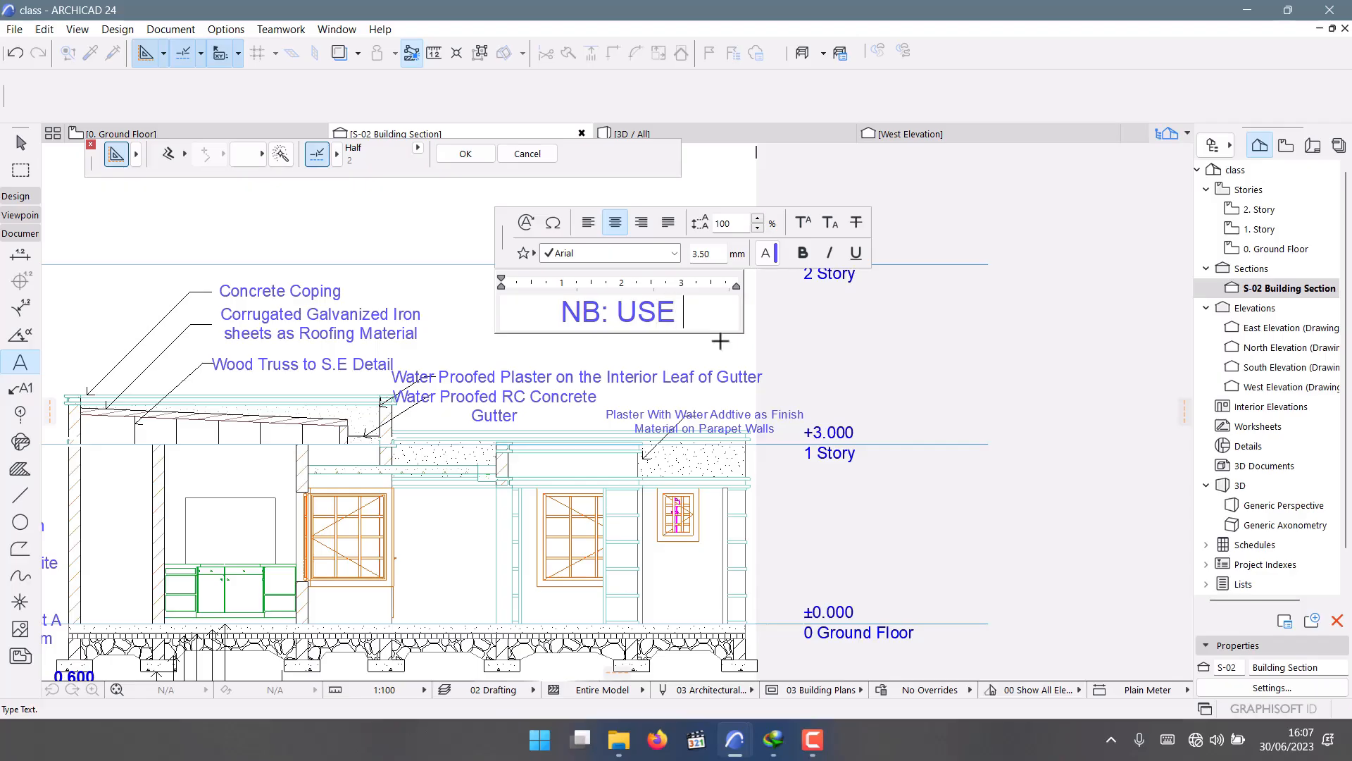
type("ONLY")
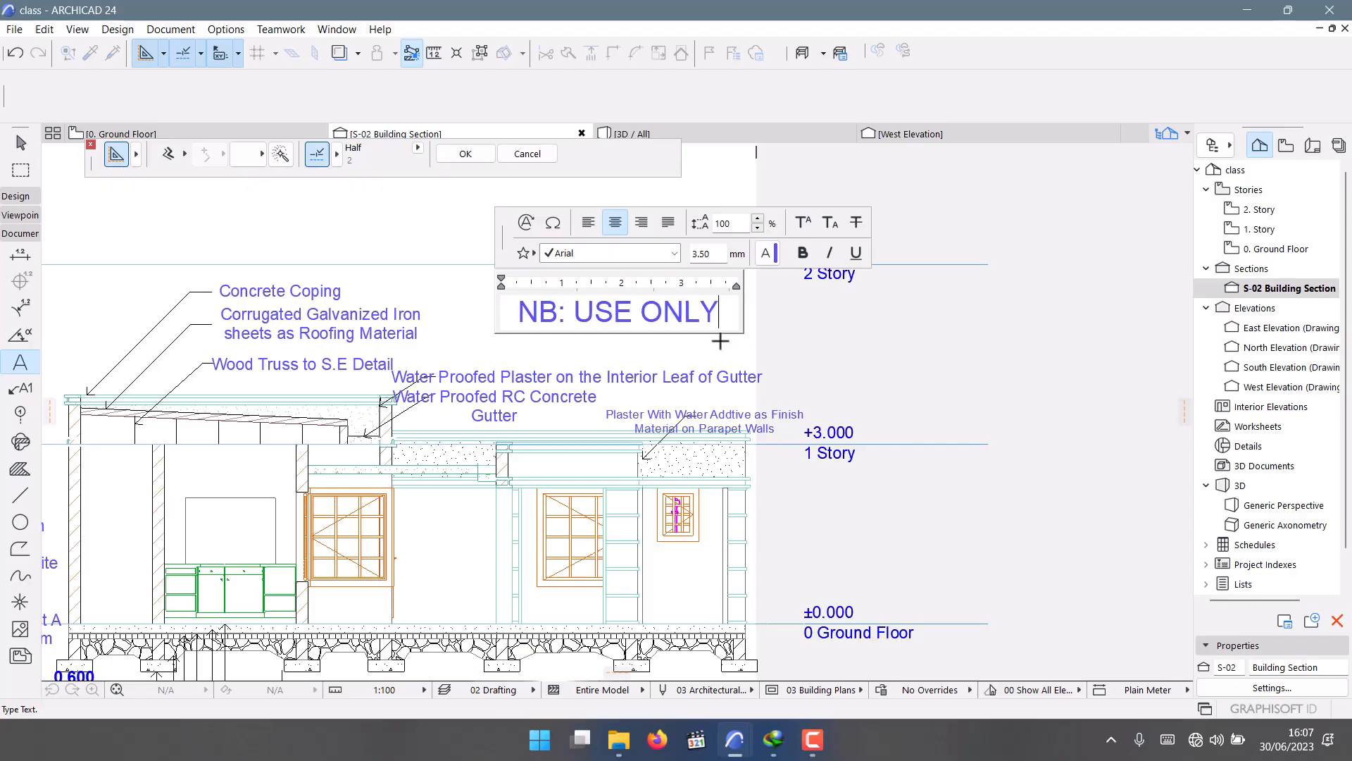
type(" DR")
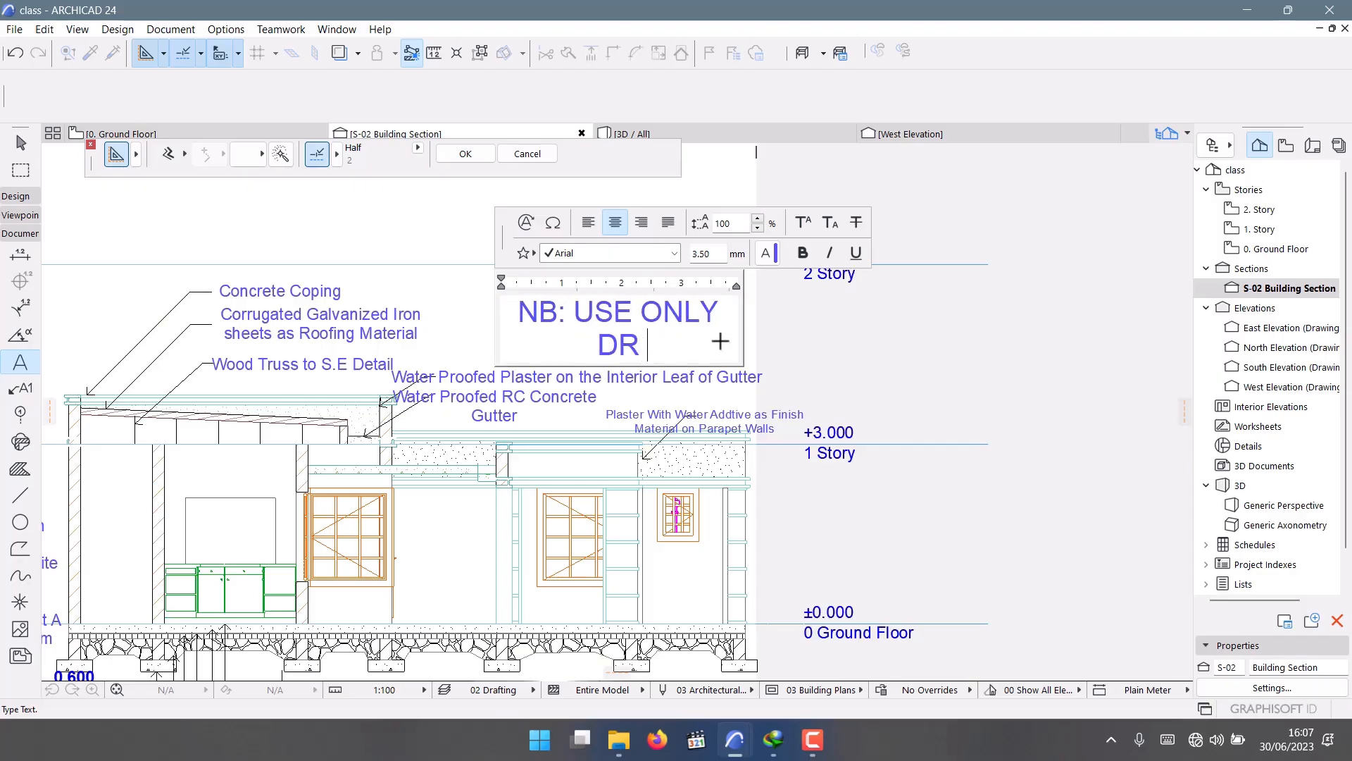
type(" FIXIT")
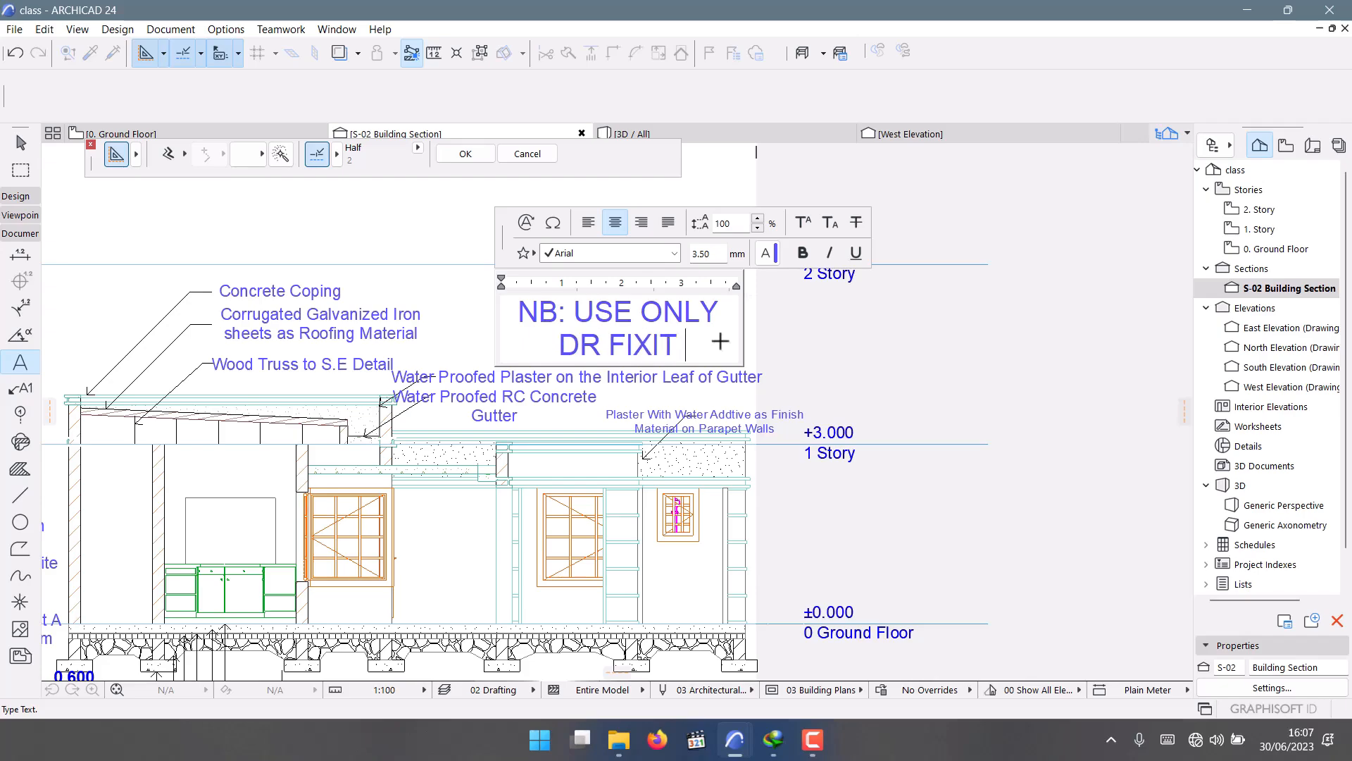
type(" WATER")
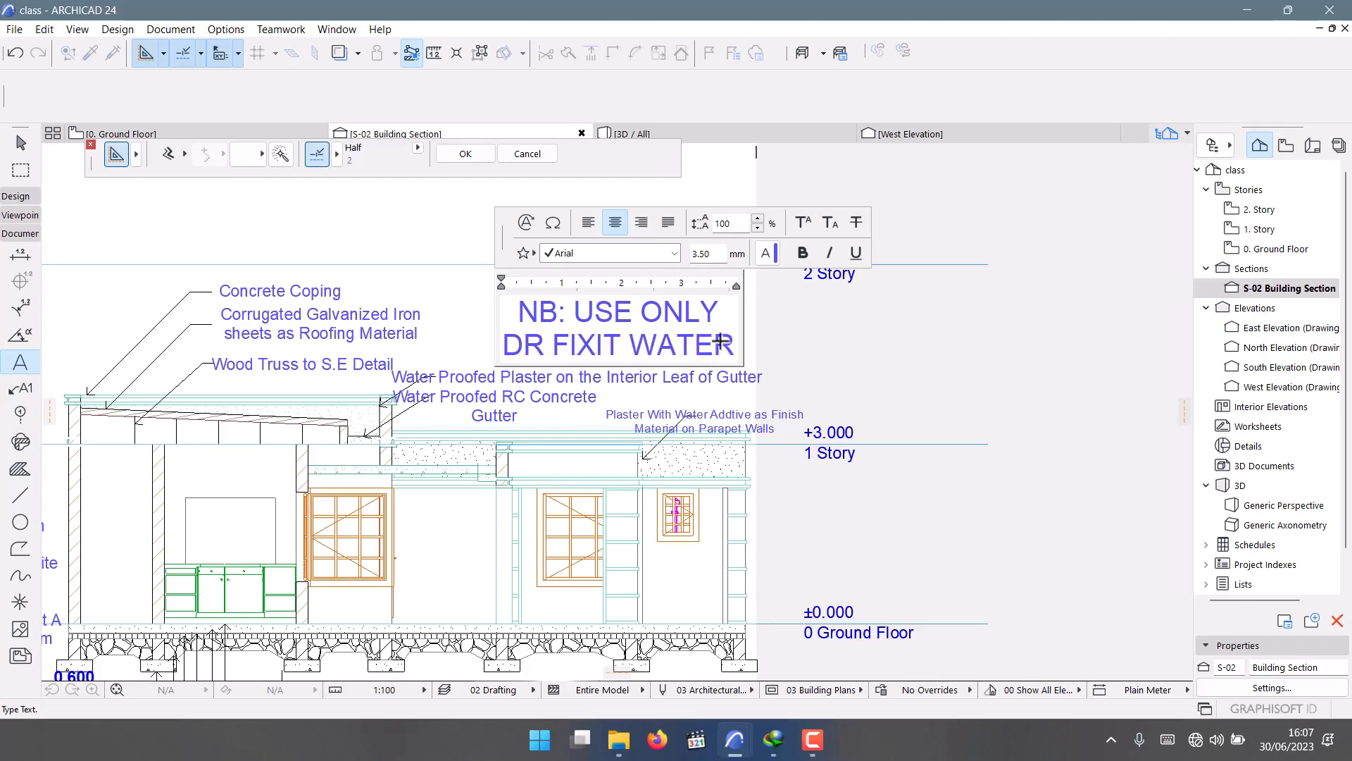
type(" PROO")
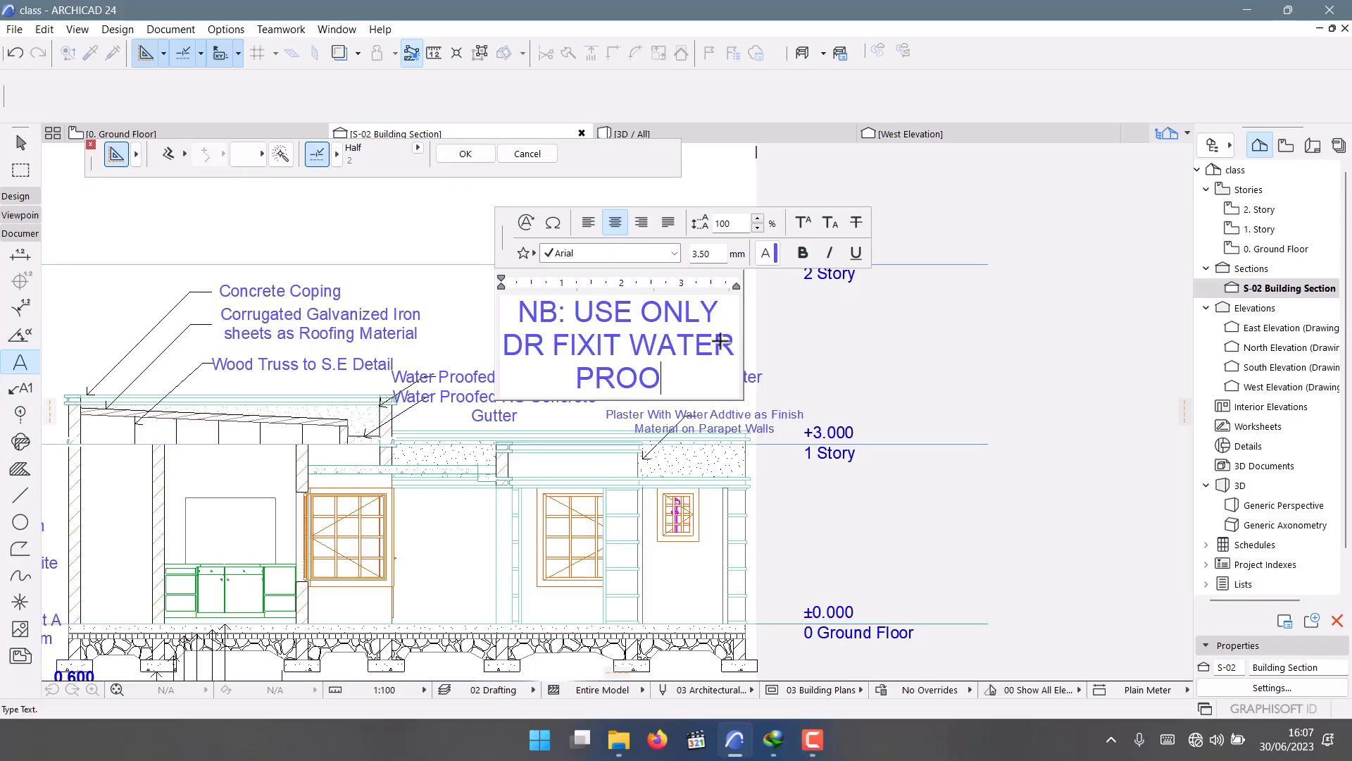
type("F ADDI")
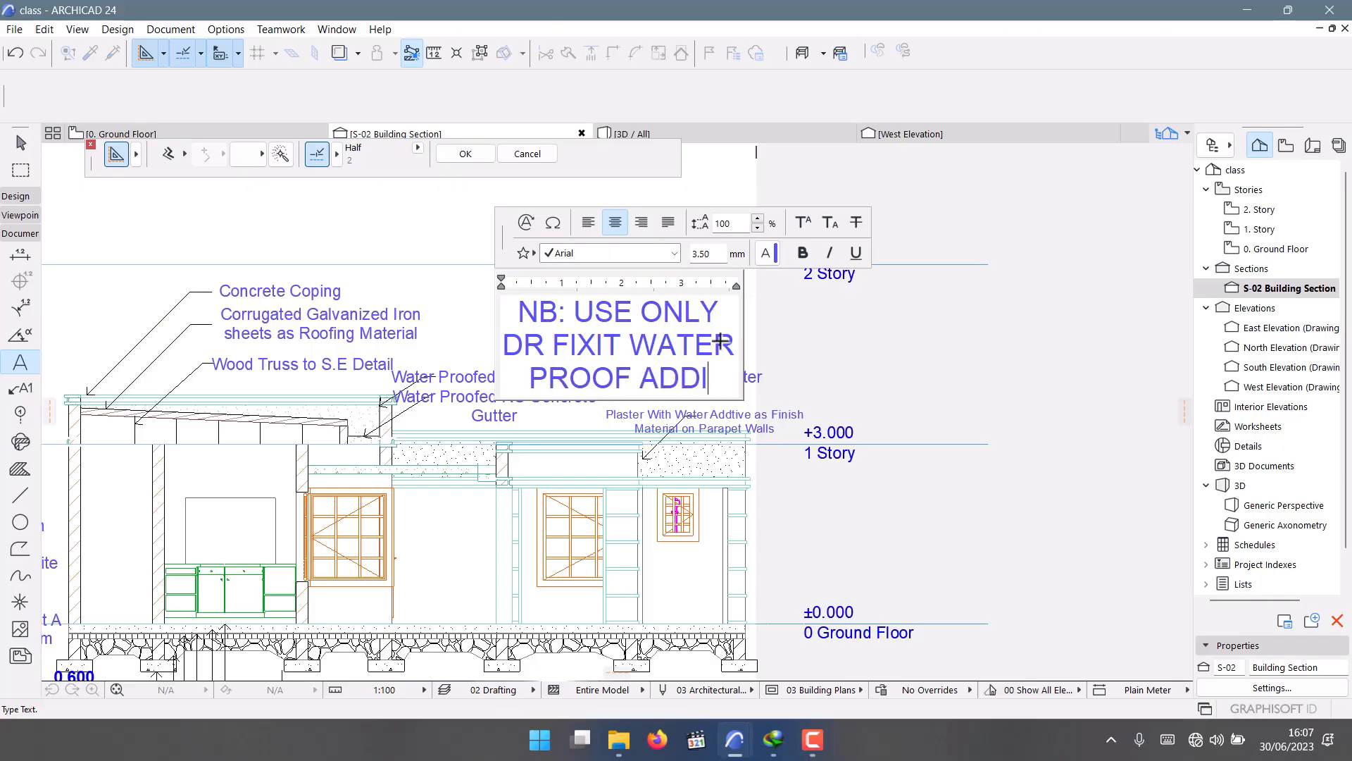
type("TIVE")
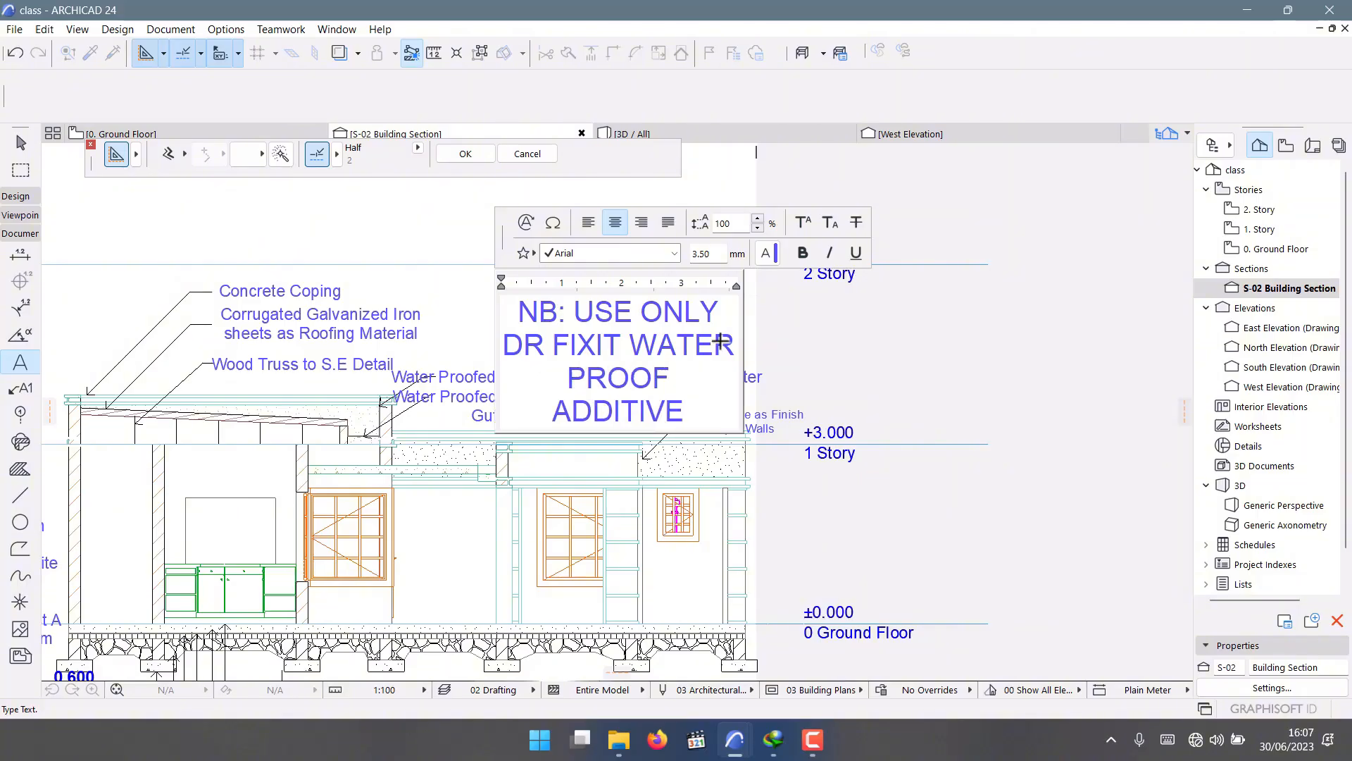
type(" ON GUTTER")
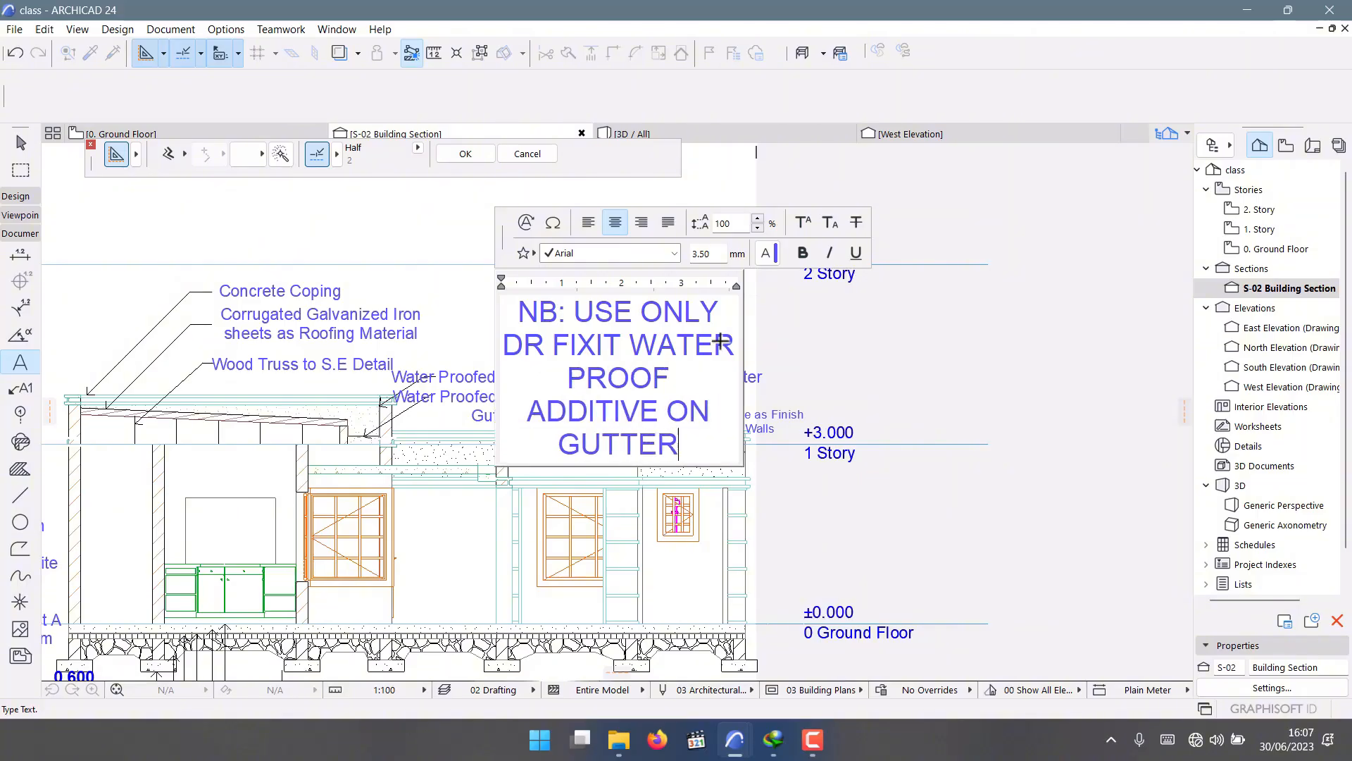
type("S")
left_click(1121, 542)
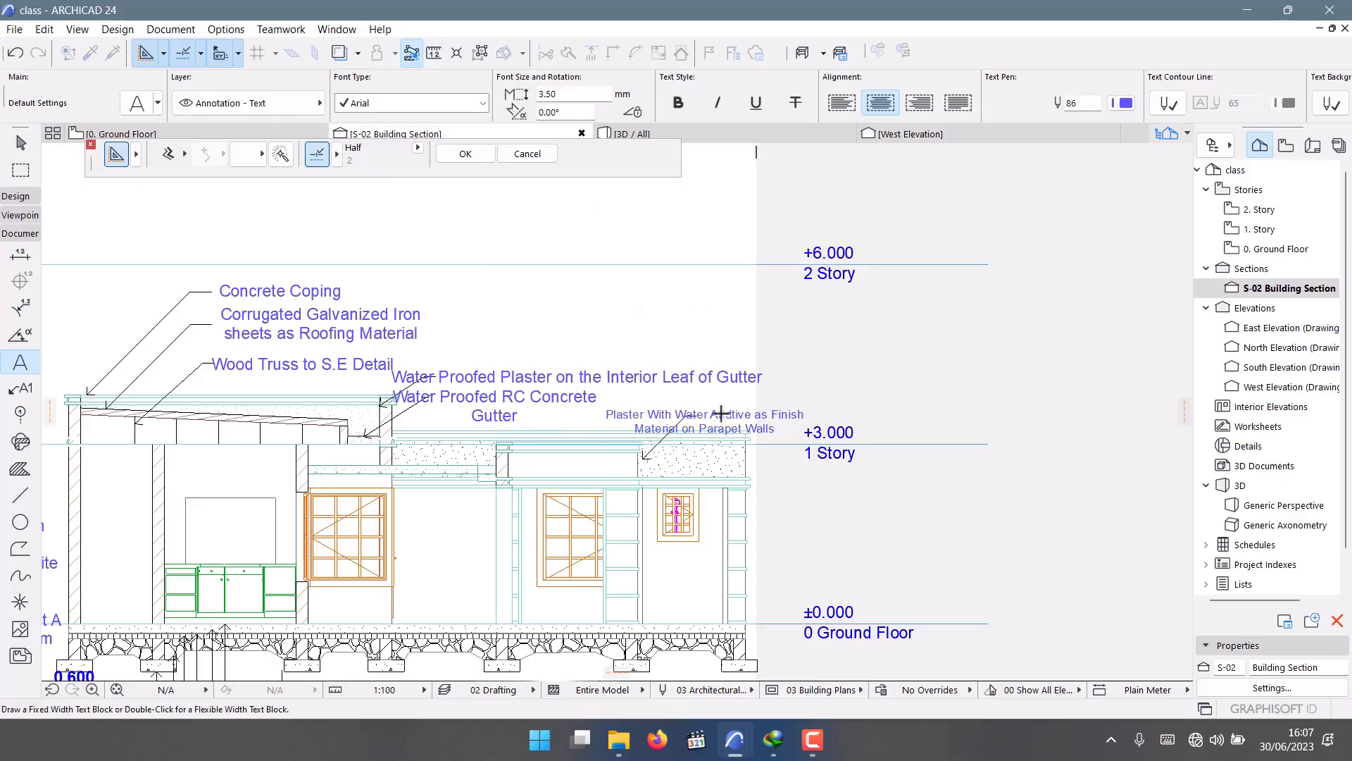
key("Escape")
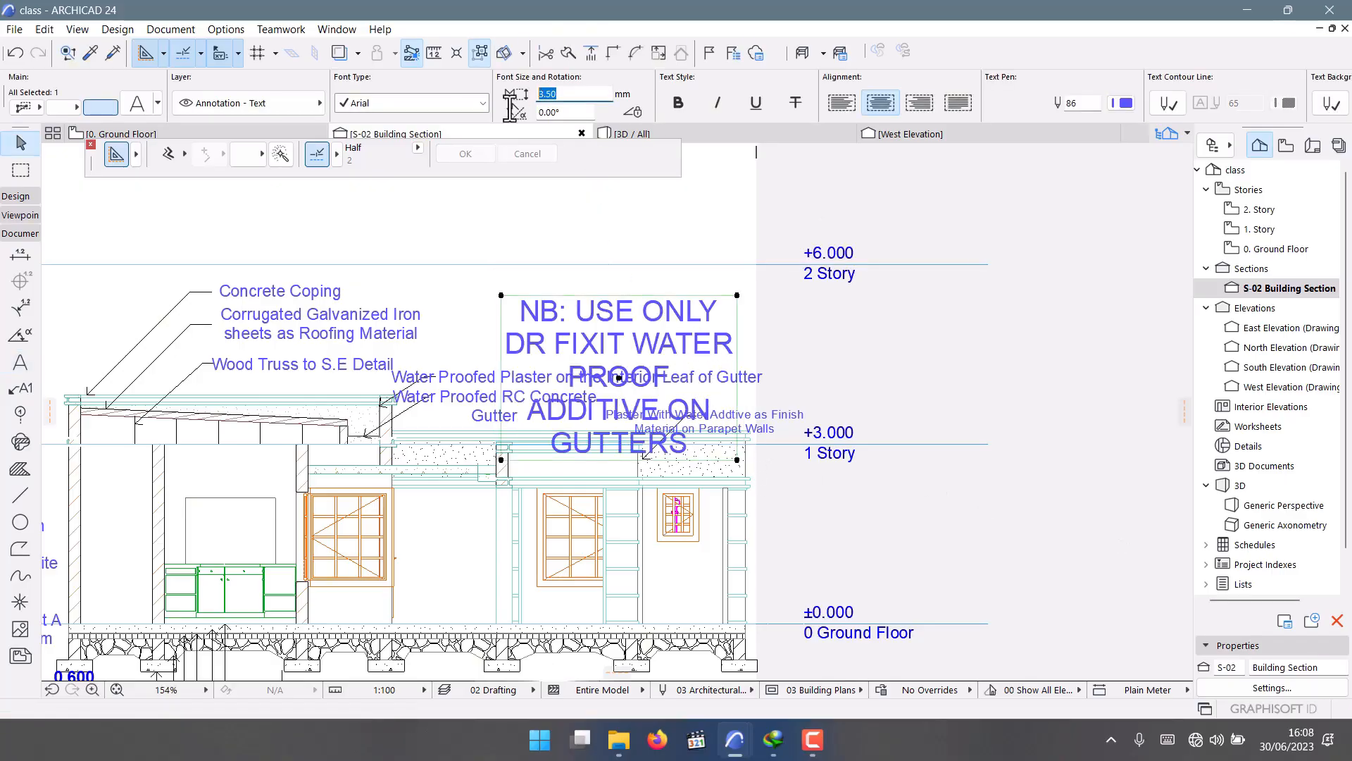
Reduce the water proof additive note's font size to 2.50 mm.
type("3")
left_click(851, 491)
left_click(626, 341)
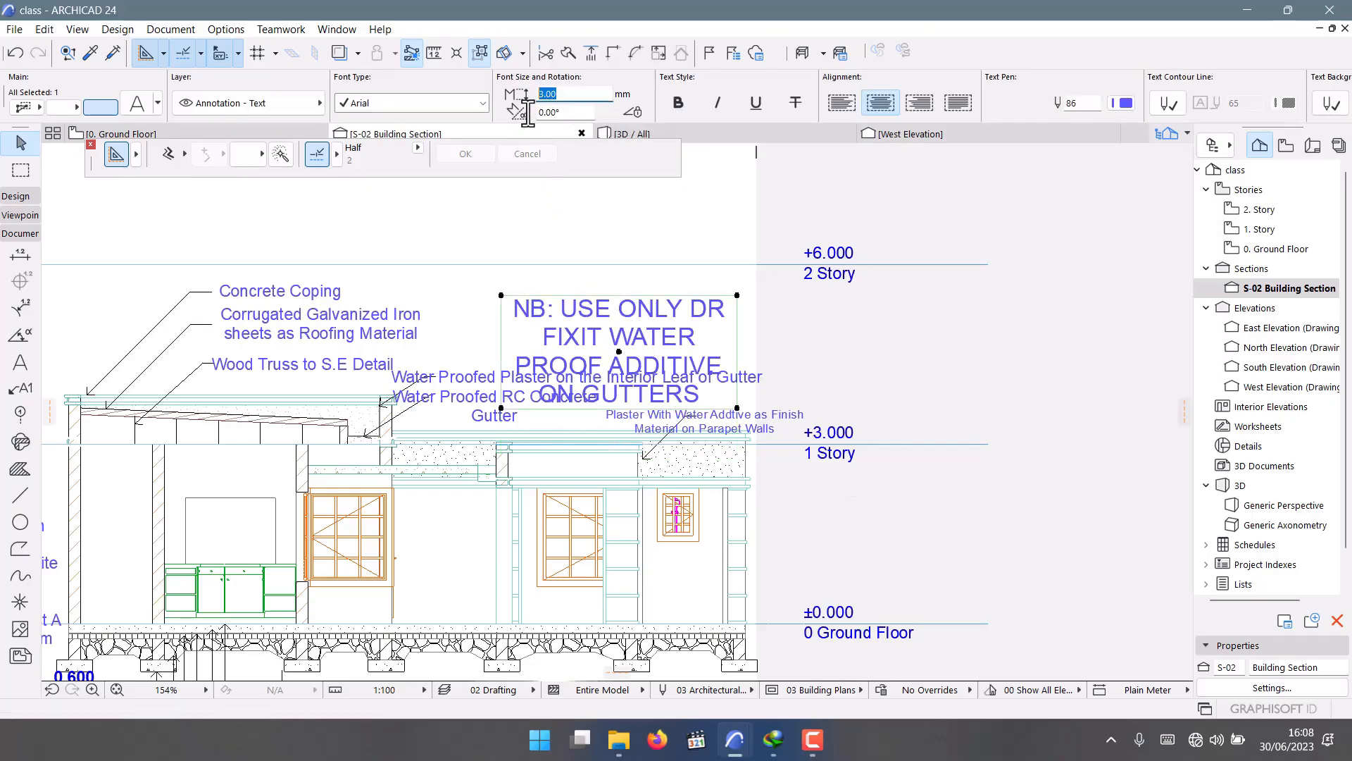
type("2")
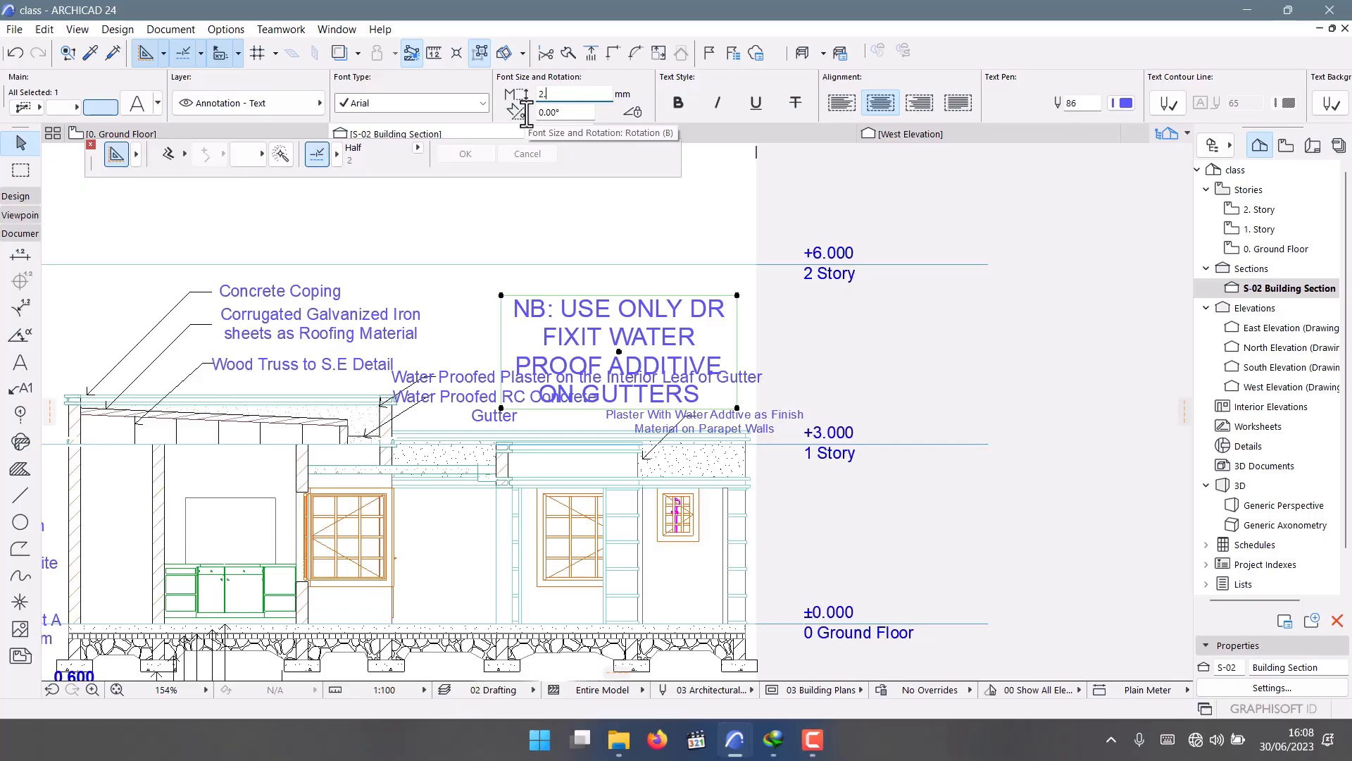
left_click(860, 362)
Move the water proof additive note slightly up and to the left, clear of the gutter plaster note beneath it.
left_click(647, 339)
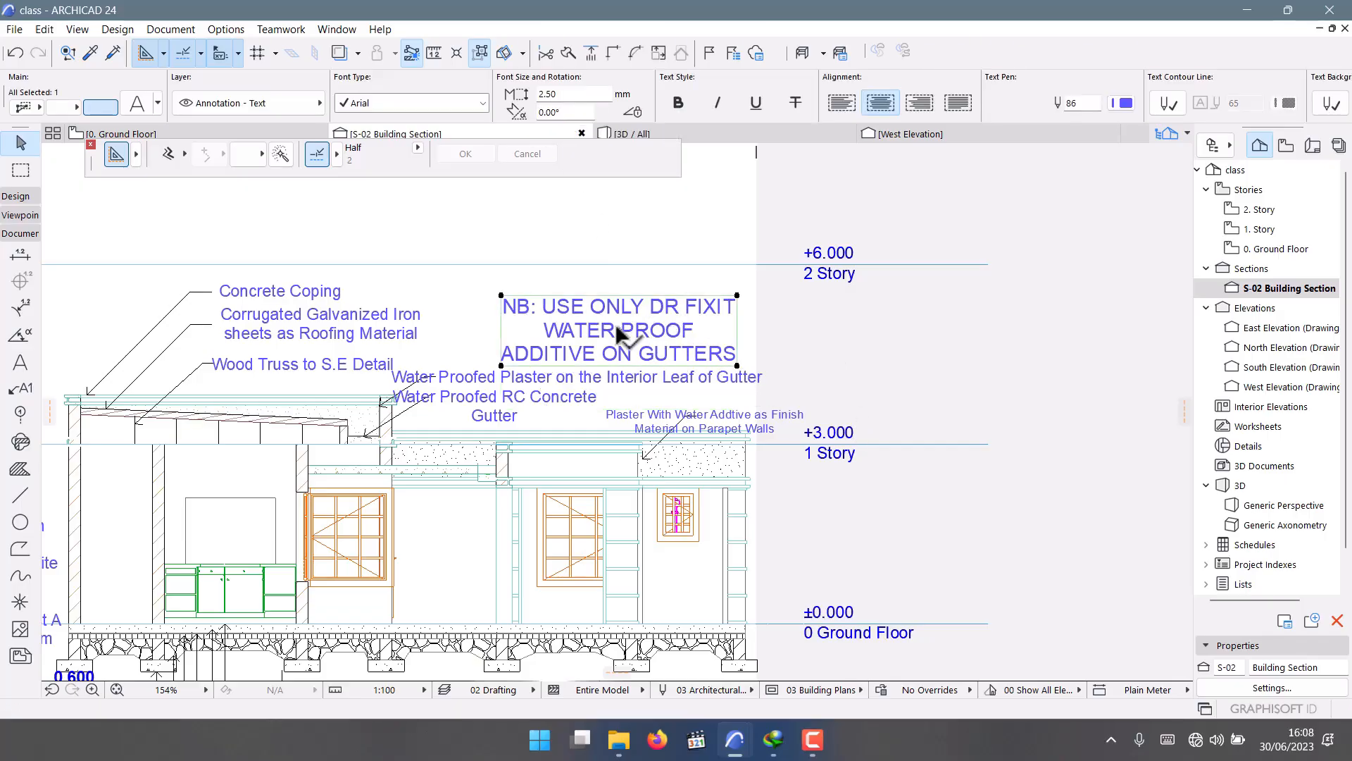
key("ctrl+d")
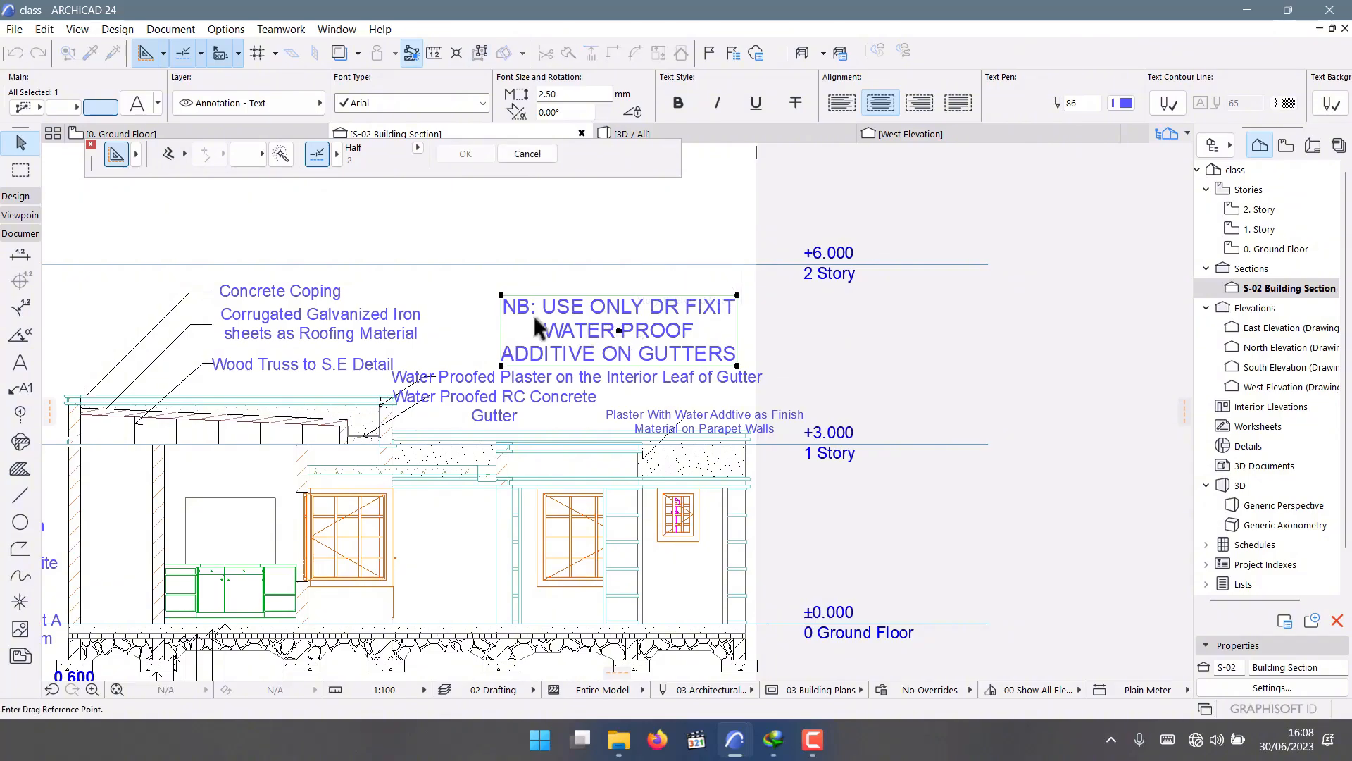
left_click(501, 295)
left_click(491, 285)
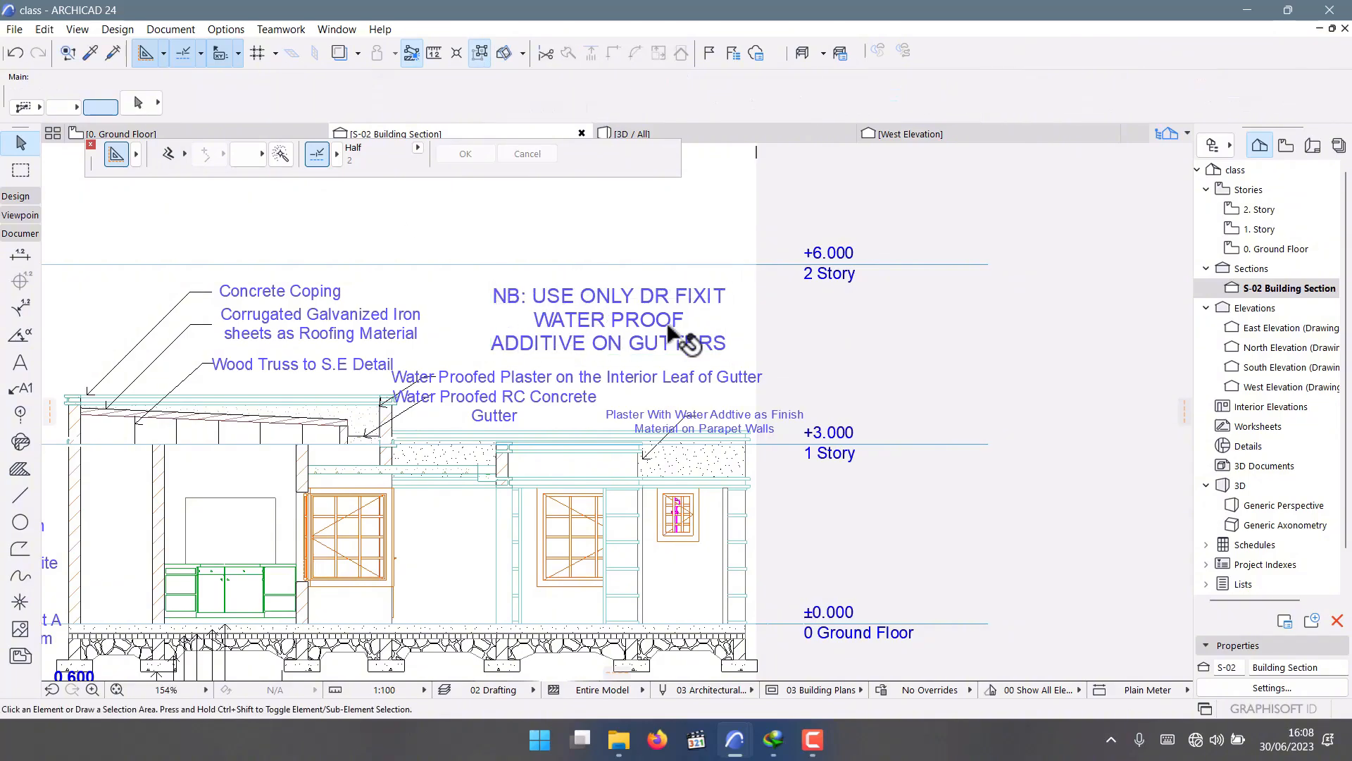
scroll(668, 326, "up", 3)
scroll(661, 374, "down", 3)
scroll(613, 344, "up", 3)
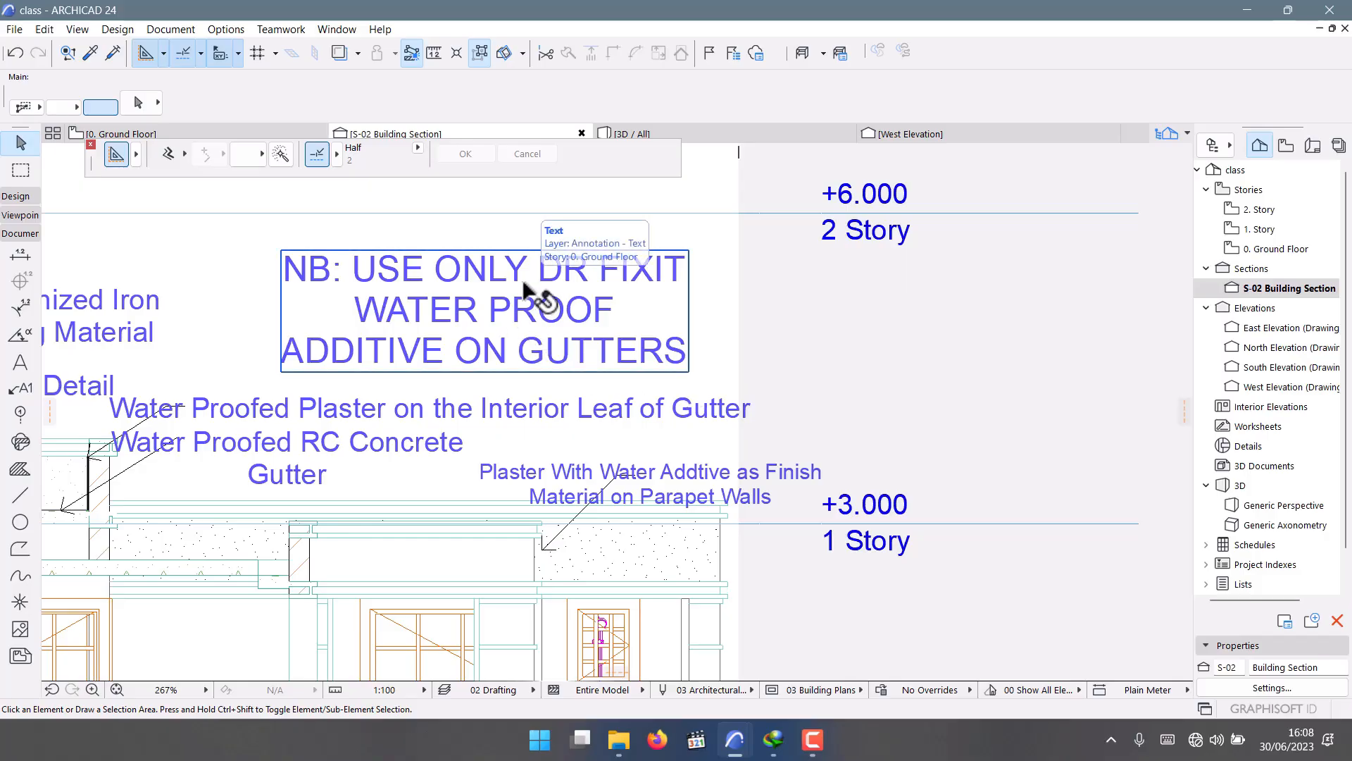
Review the annotated building section as a whole, including its roof, gutter and foundation notes.
scroll(527, 294, "down", 5)
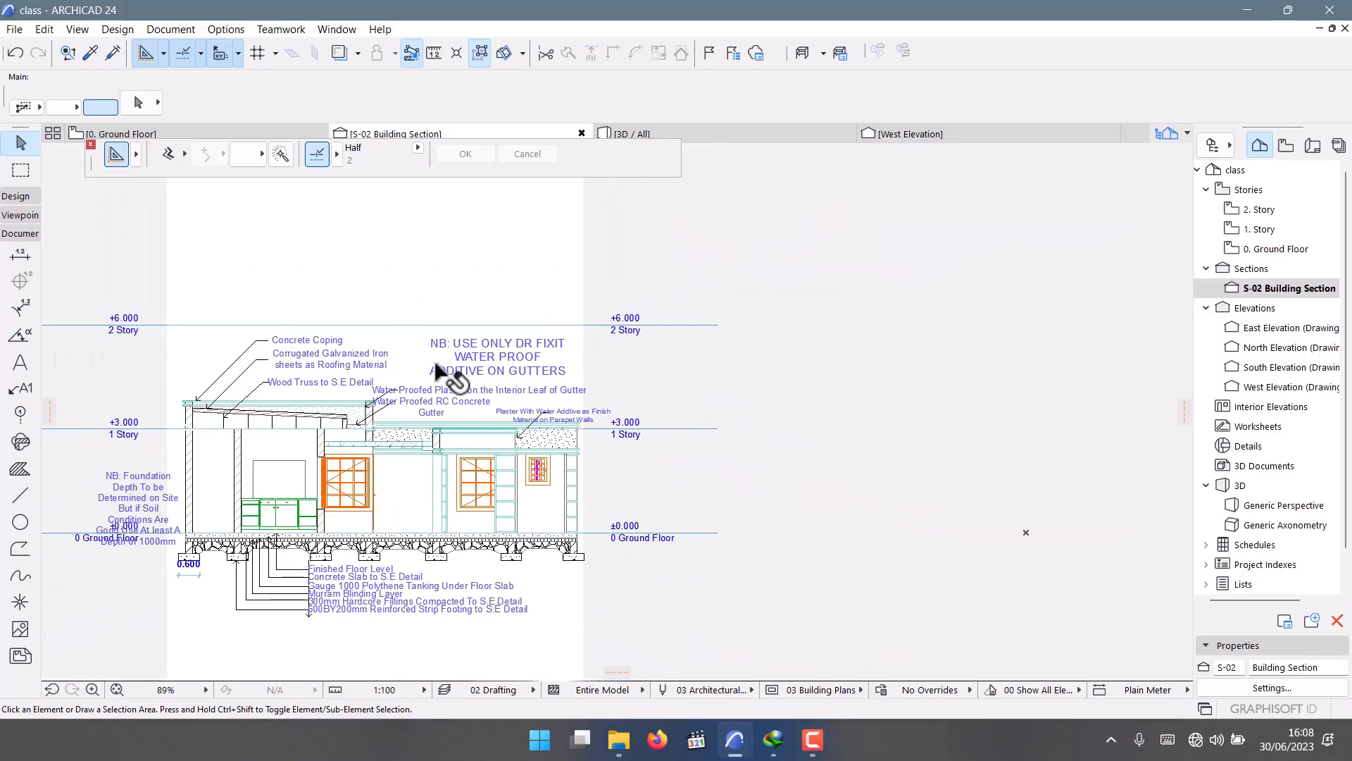
scroll(446, 394, "up", 2)
scroll(523, 327, "down", 4)
left_click(439, 572)
scroll(445, 409, "up", 1)
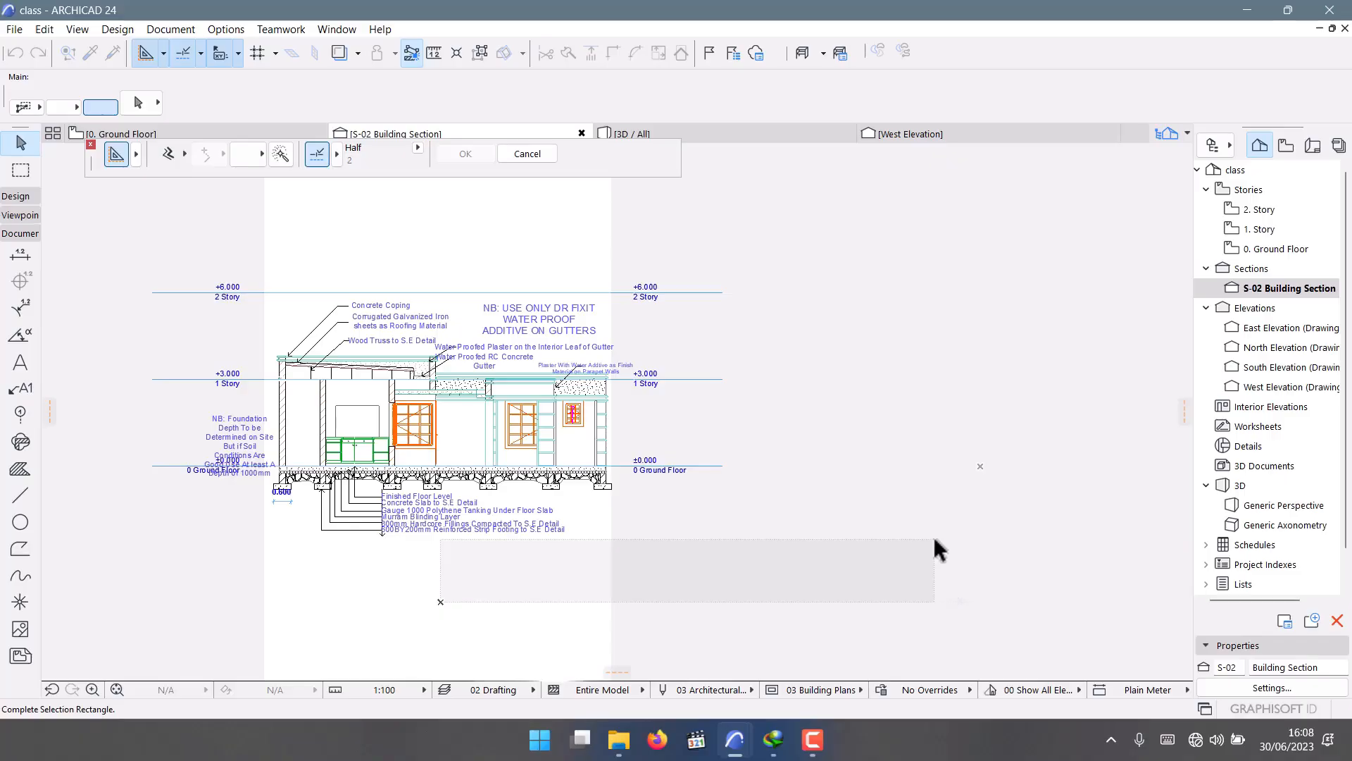
left_click(936, 541)
scroll(551, 441, "up", 1)
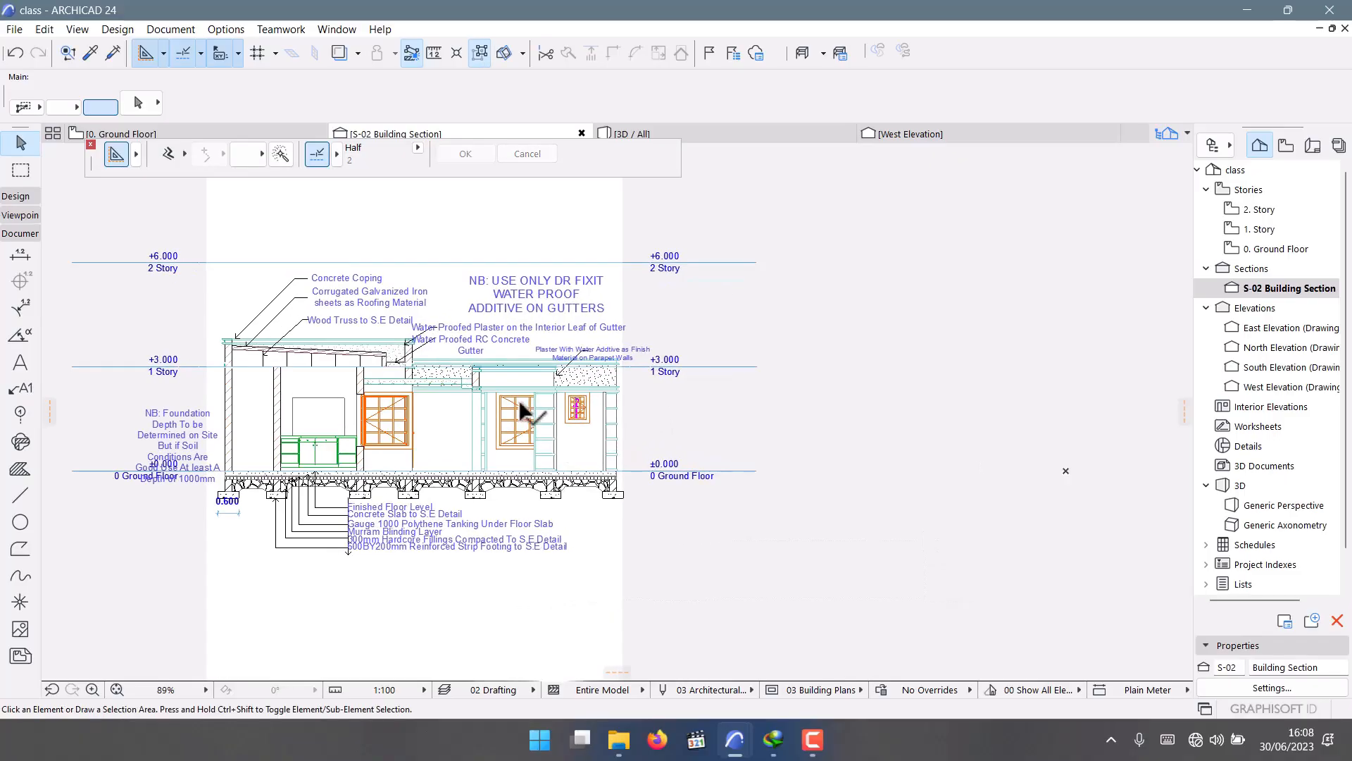
scroll(519, 399, "up", 3)
scroll(521, 331, "down", 3)
scroll(341, 341, "up", 1)
scroll(472, 329, "down", 2)
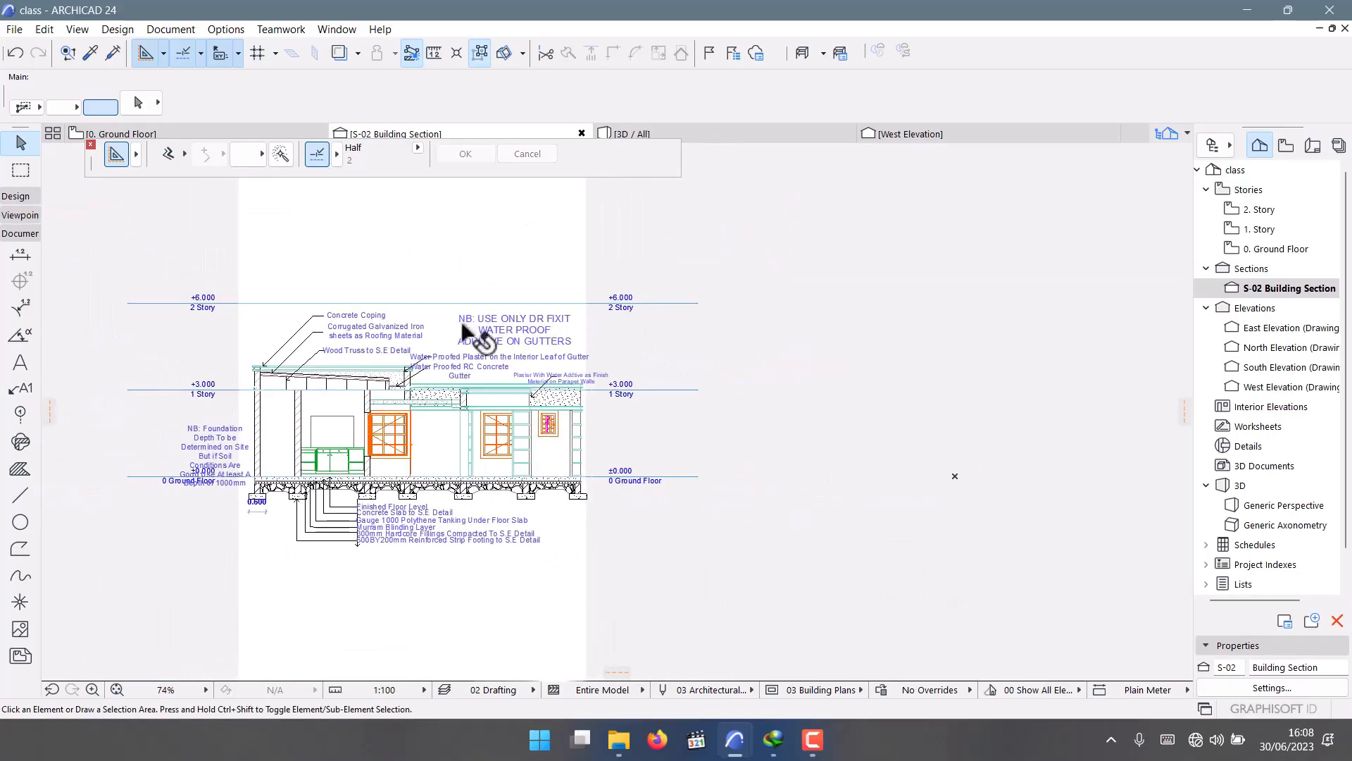
scroll(468, 413, "up", 3)
scroll(432, 413, "down", 3)
scroll(465, 395, "up", 1)
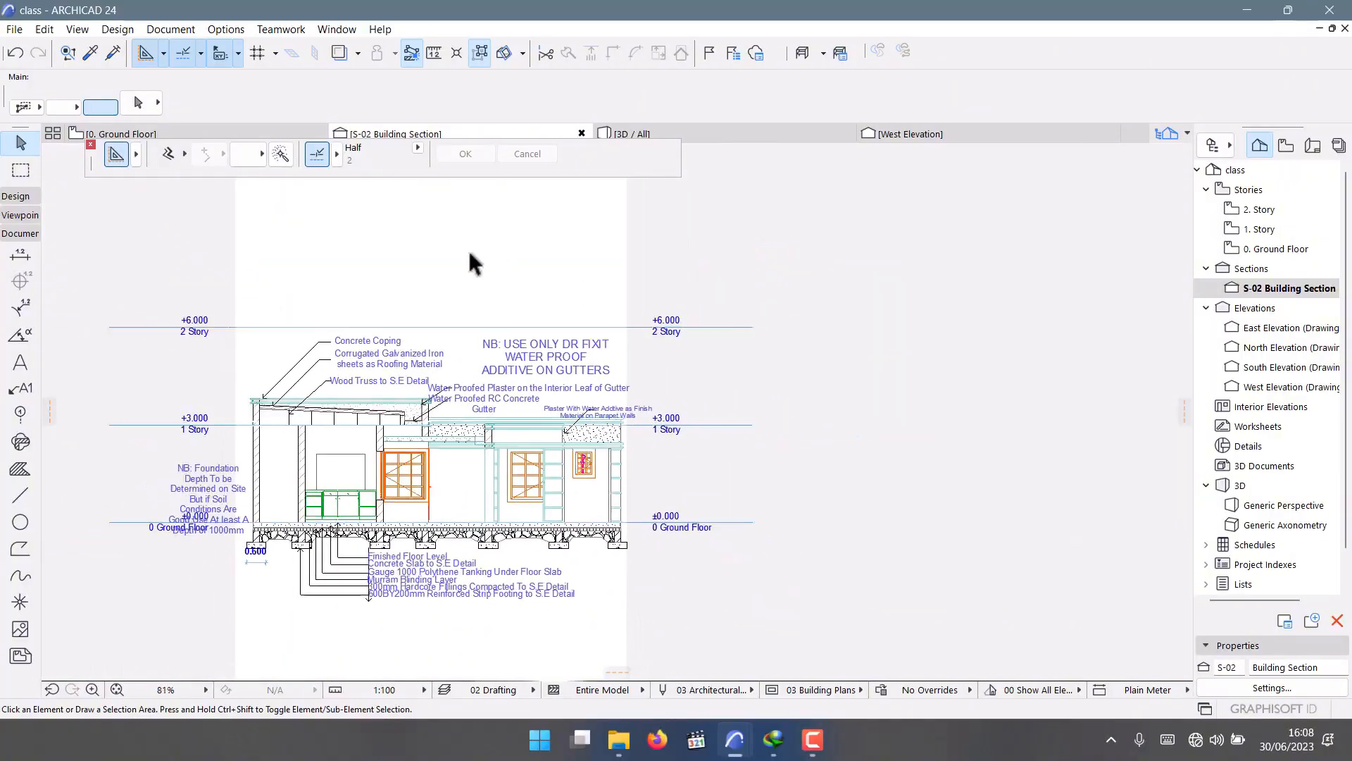
scroll(543, 331, "up", 2)
scroll(564, 414, "up", 4)
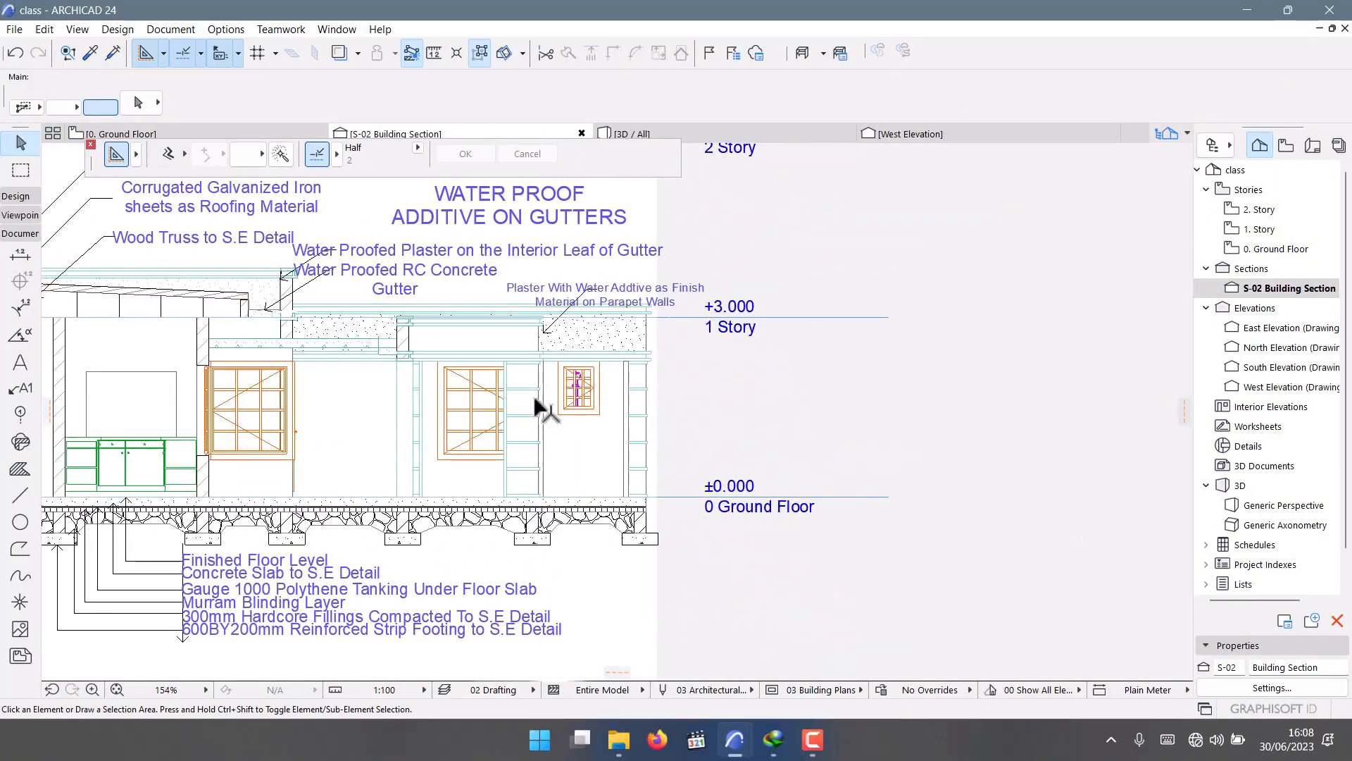
scroll(542, 386, "down", 2)
scroll(185, 471, "up", 8)
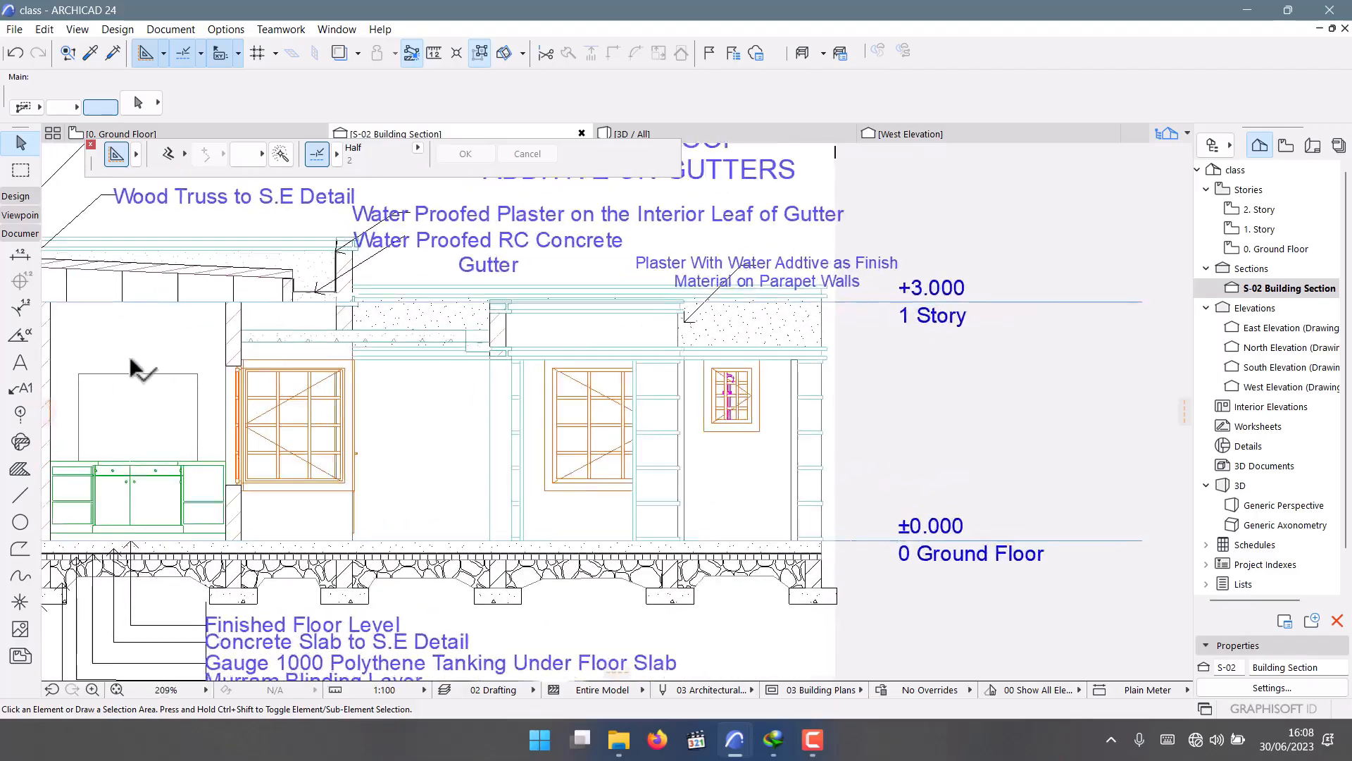
scroll(423, 280, "down", 5)
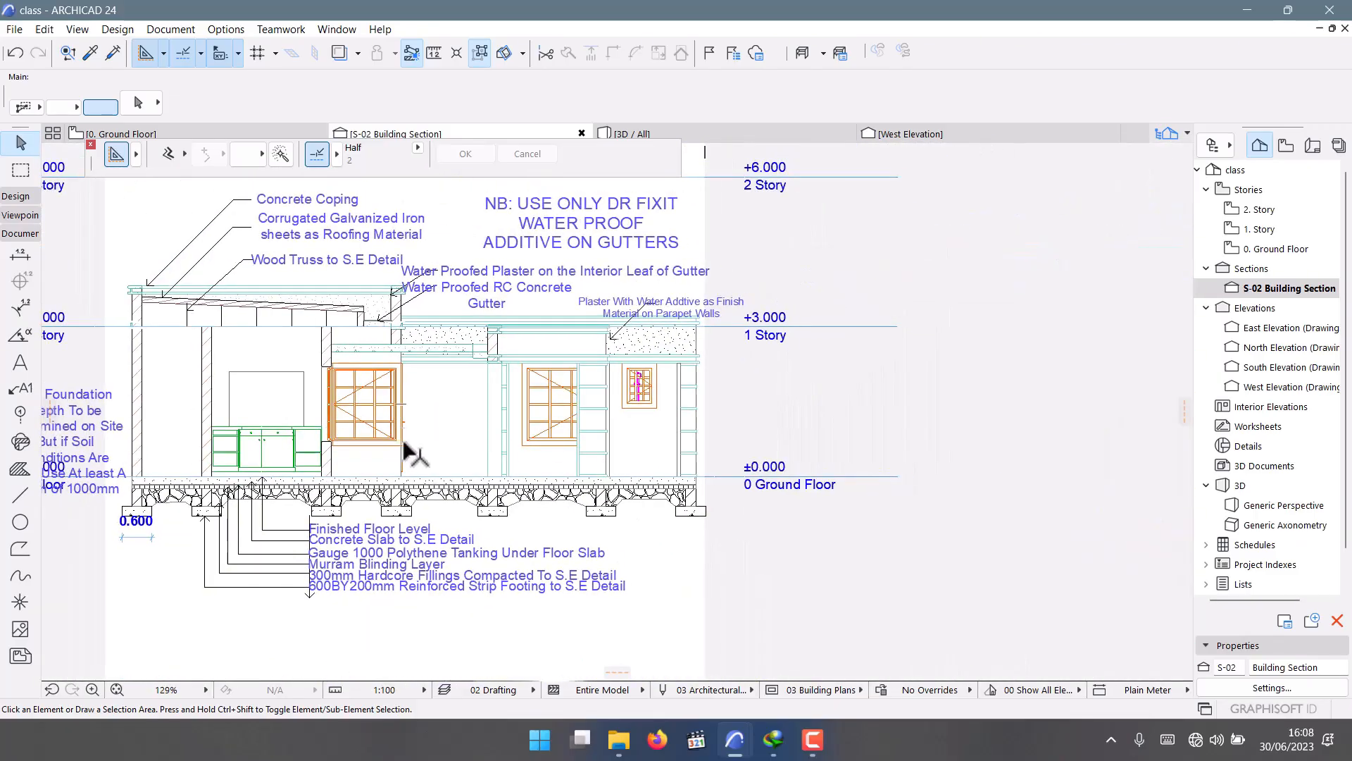
Examine the windows and parapet walls in the lower-roofed part of the section for elements still lacking notes.
scroll(412, 454, "up", 4)
scroll(415, 458, "down", 4)
scroll(487, 454, "up", 5)
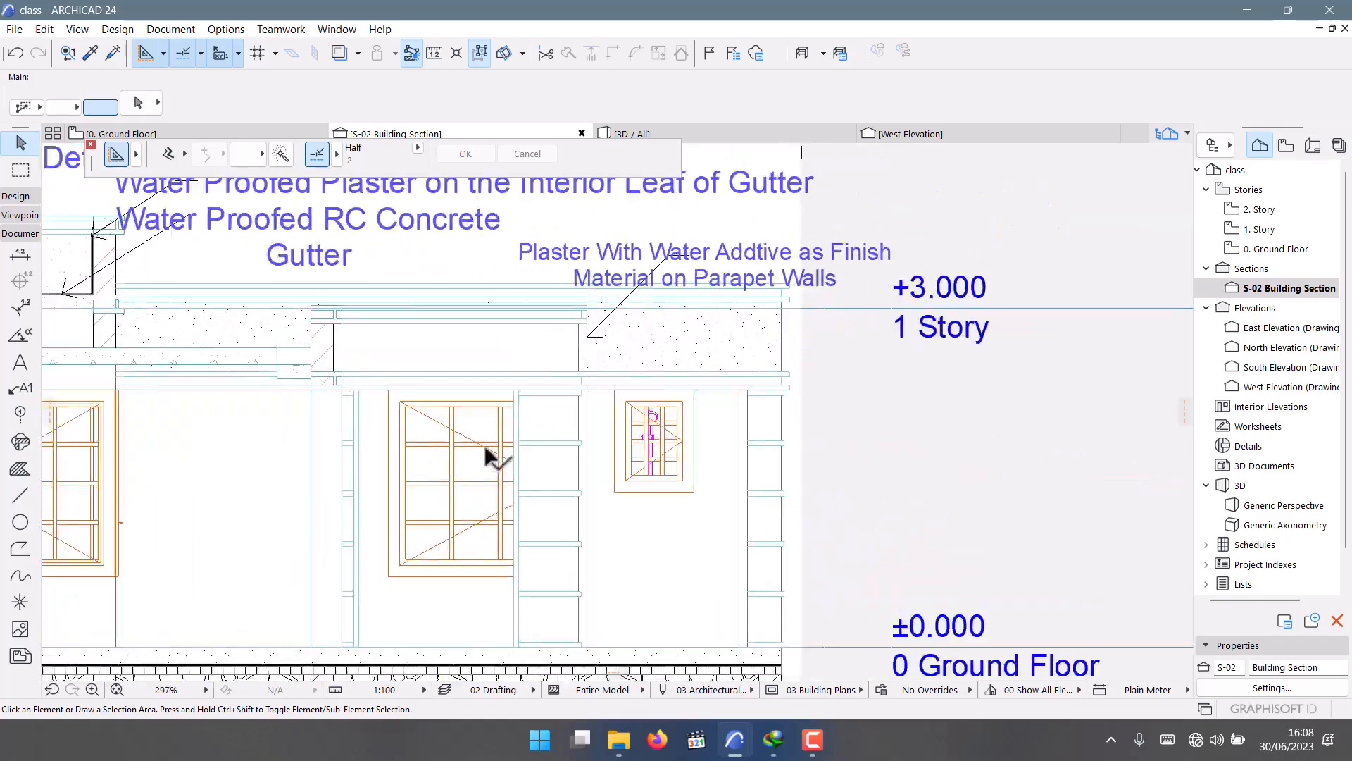
scroll(493, 451, "down", 5)
scroll(579, 409, "up", 6)
scroll(536, 394, "down", 4)
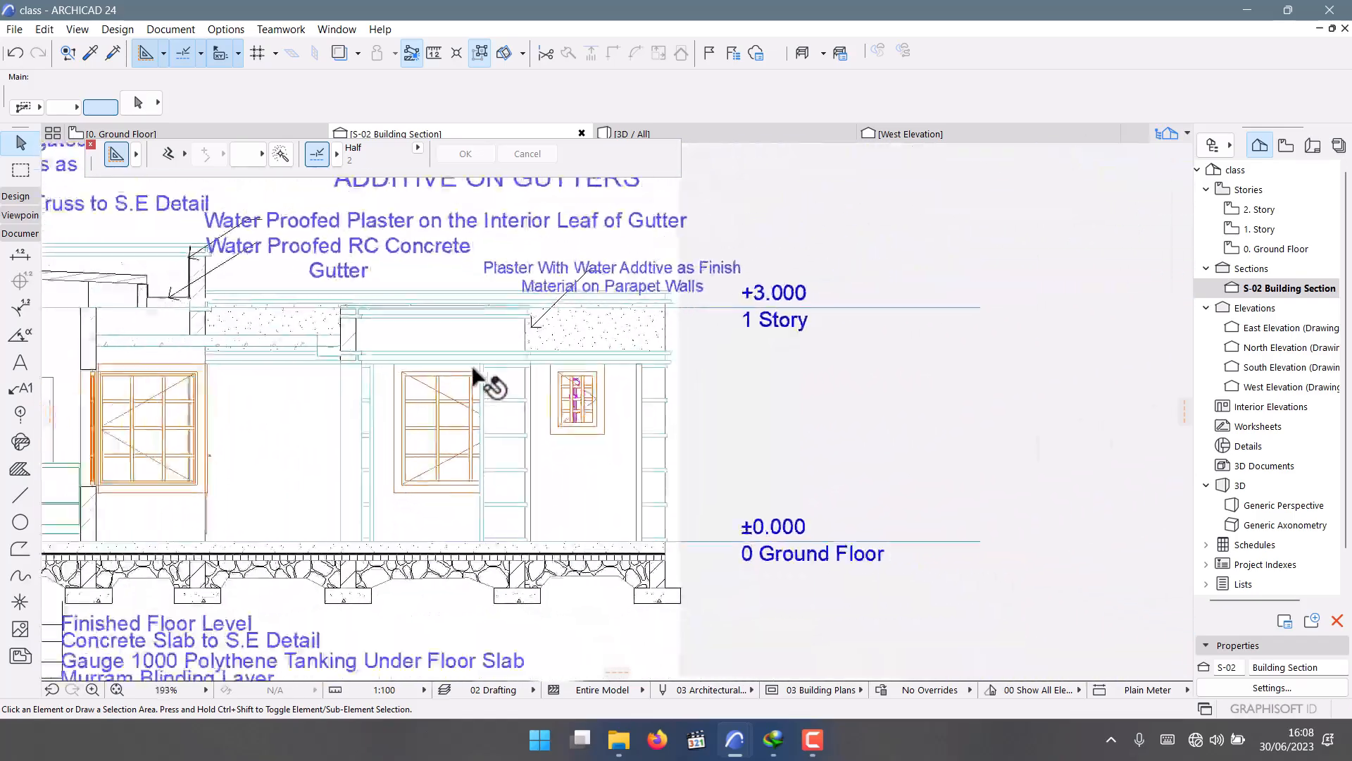
scroll(583, 393, "up", 3)
scroll(632, 394, "down", 3)
scroll(633, 393, "up", 5)
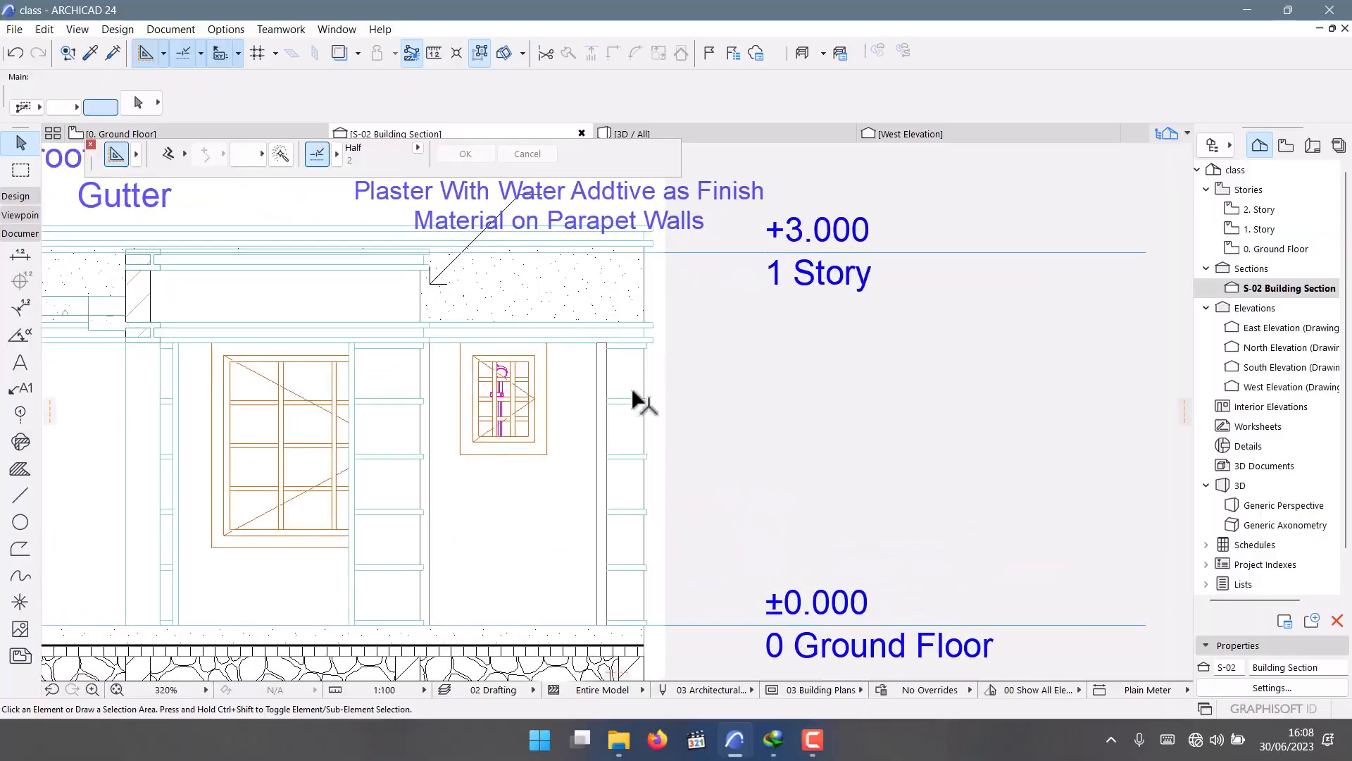
scroll(522, 283, "down", 3)
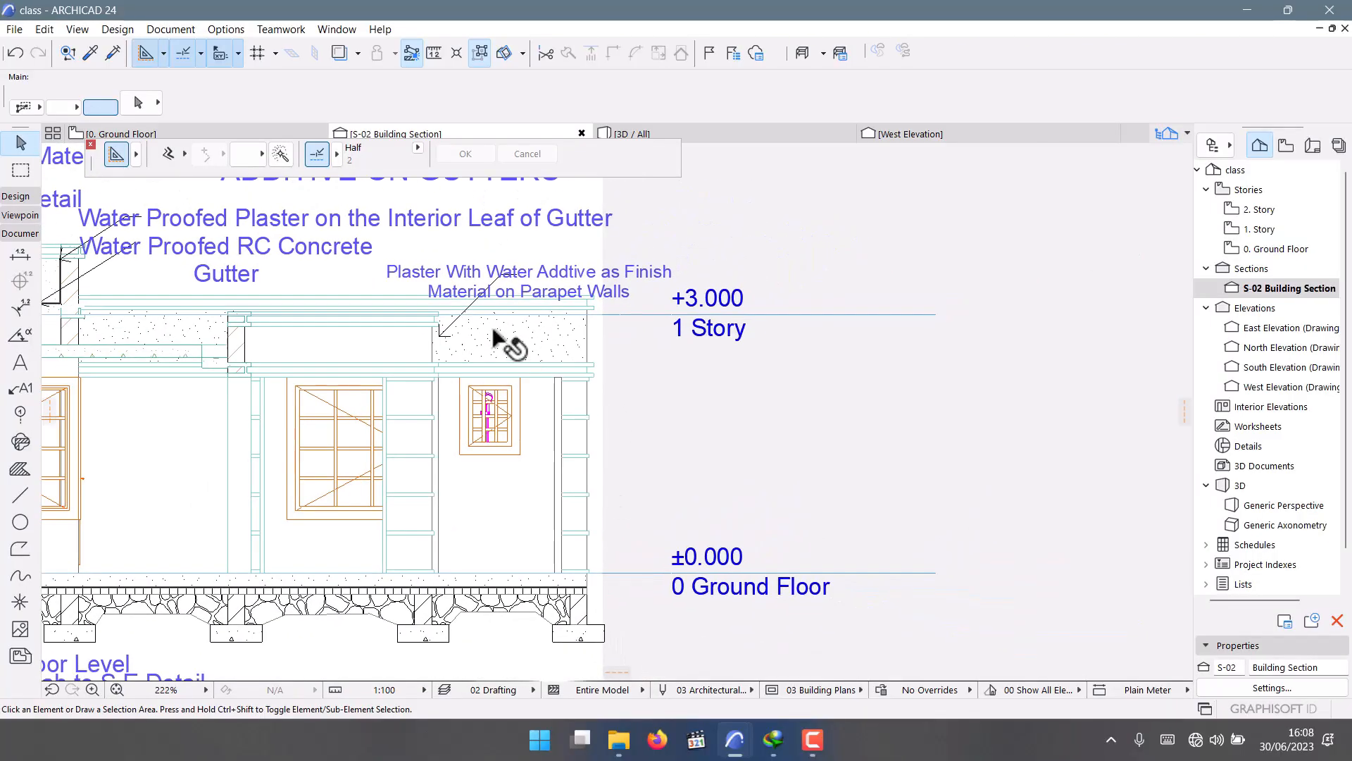
scroll(662, 343, "up", 3)
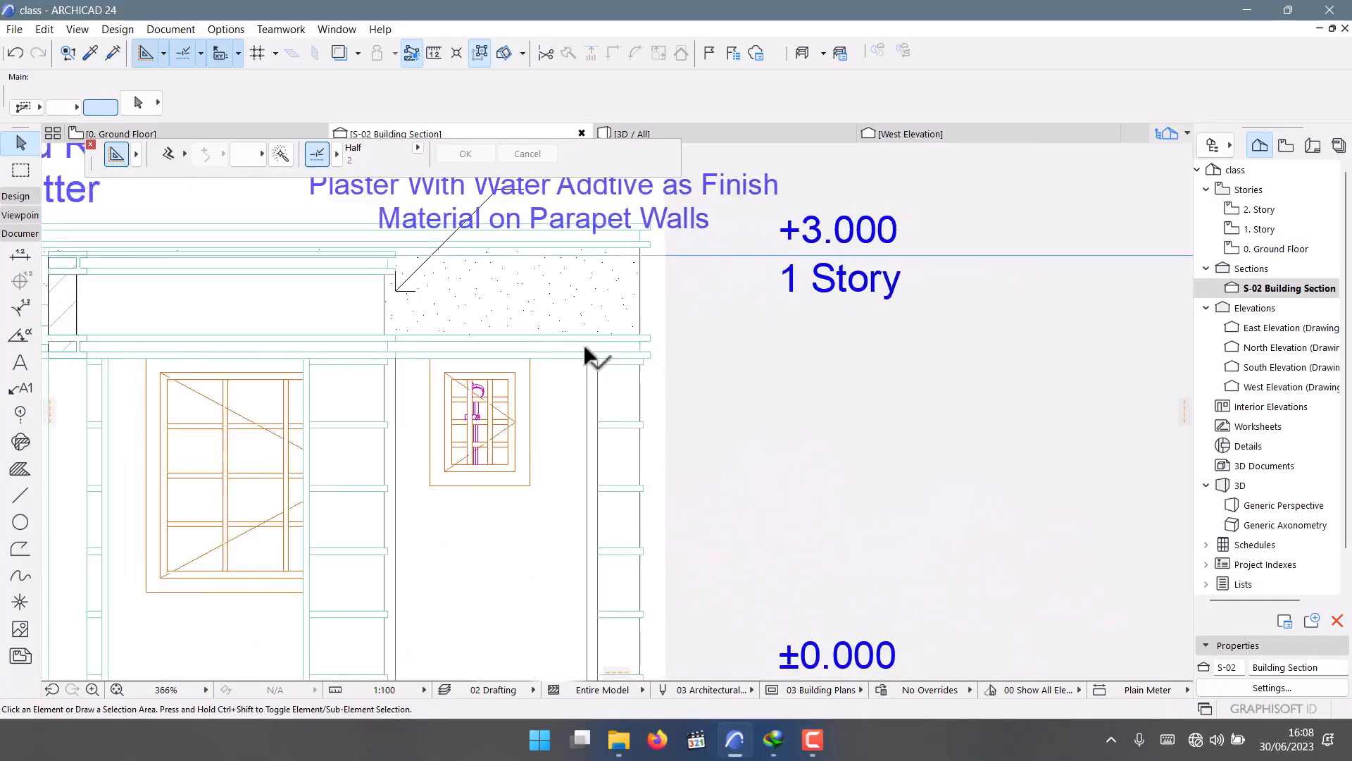
scroll(613, 356, "down", 5)
scroll(620, 359, "down", 2)
scroll(604, 385, "up", 6)
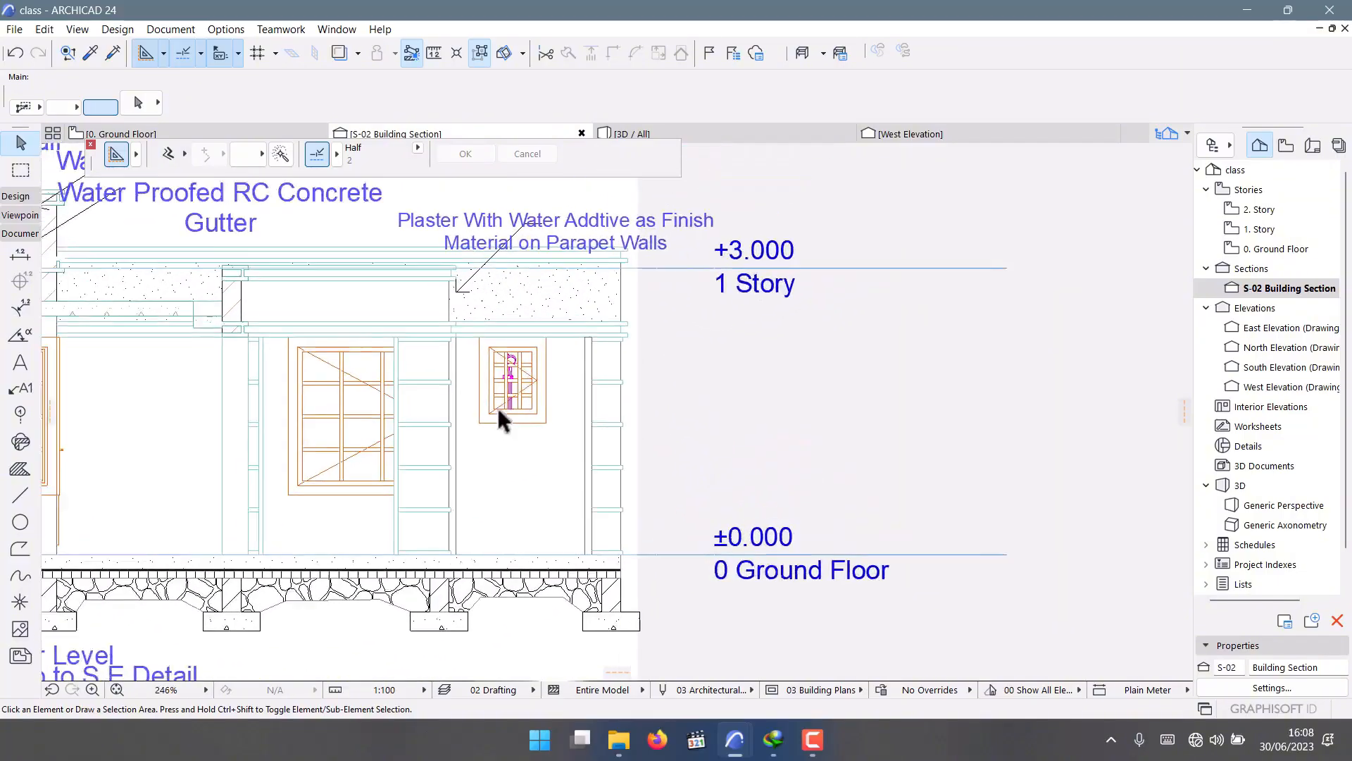
Inspect the small window beneath the parapet wall, including its frame and surrounding casing.
scroll(502, 356, "up", 8)
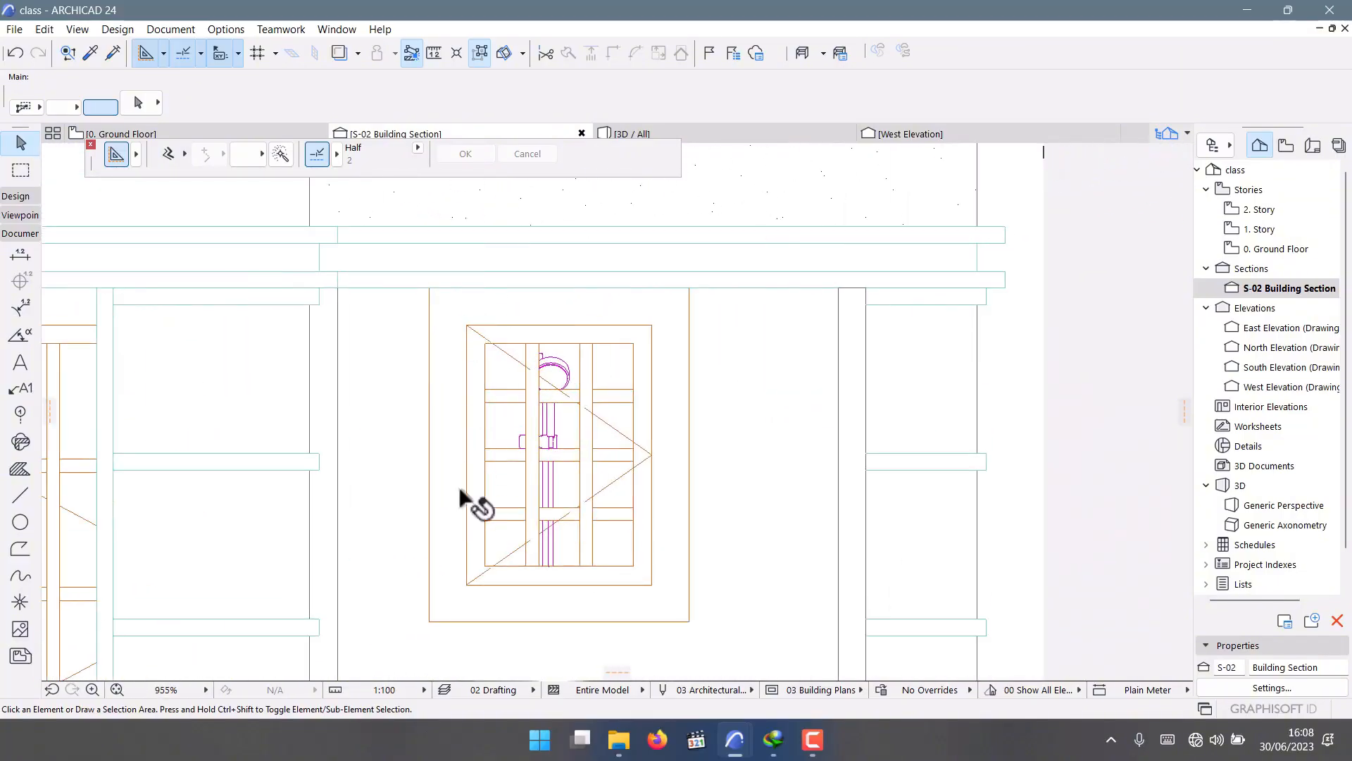
scroll(511, 438, "down", 10)
scroll(546, 311, "up", 7)
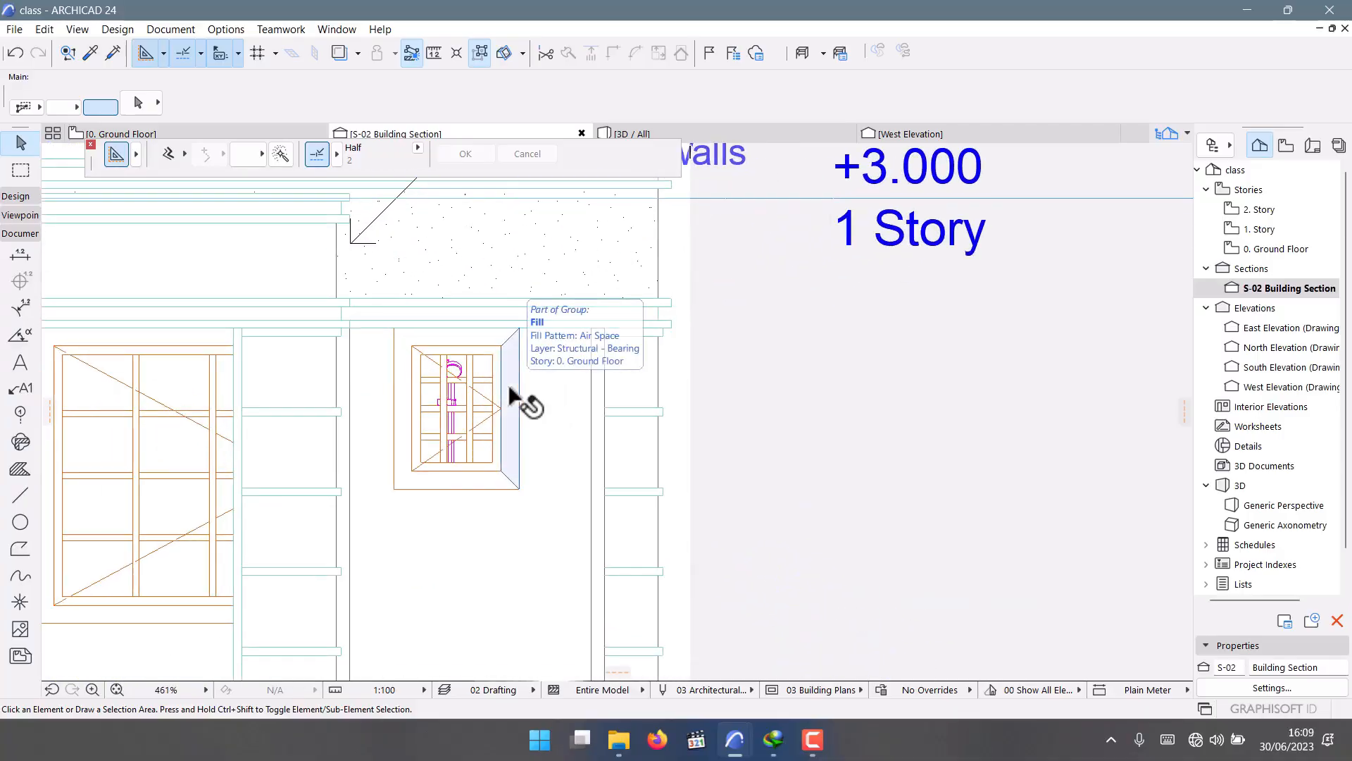
scroll(520, 391, "down", 5)
scroll(544, 341, "up", 5)
scroll(465, 389, "up", 4)
scroll(453, 296, "down", 6)
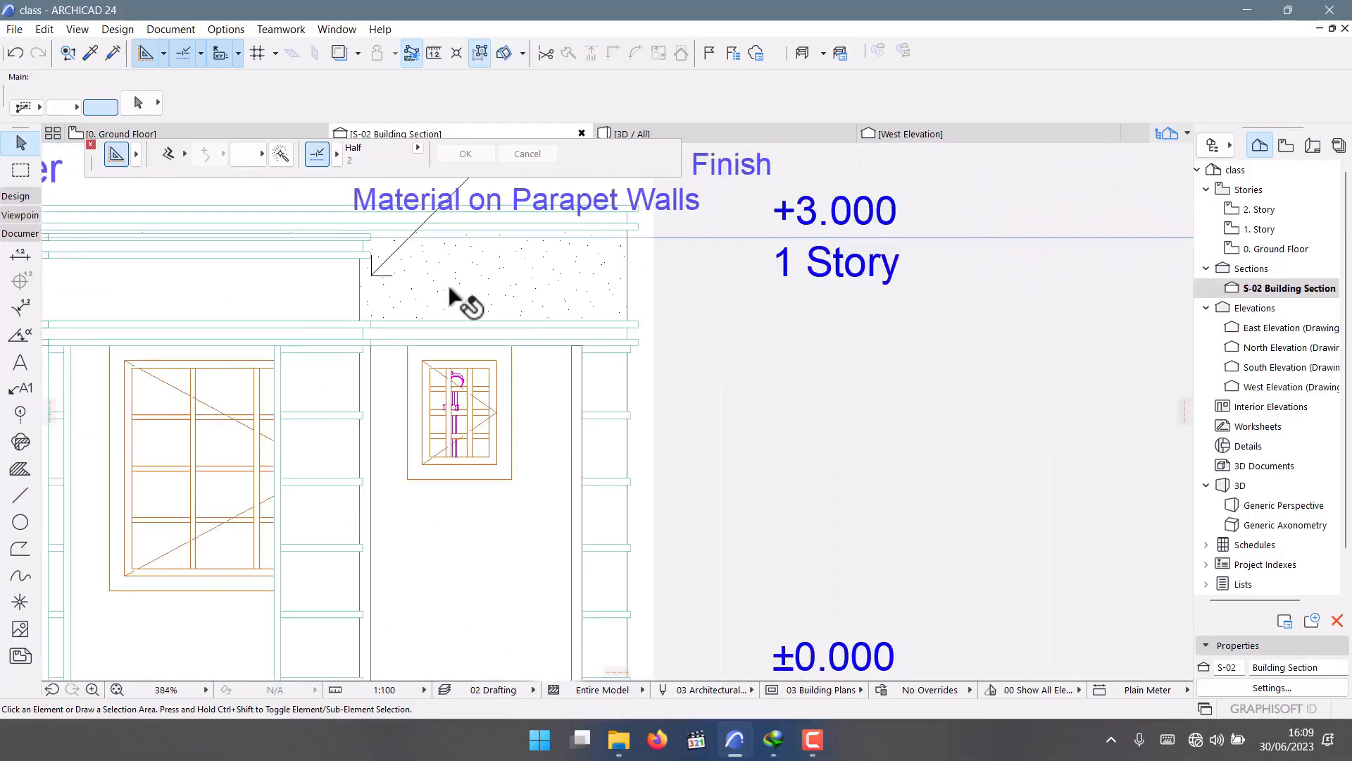
scroll(450, 388, "up", 7)
scroll(513, 310, "down", 6)
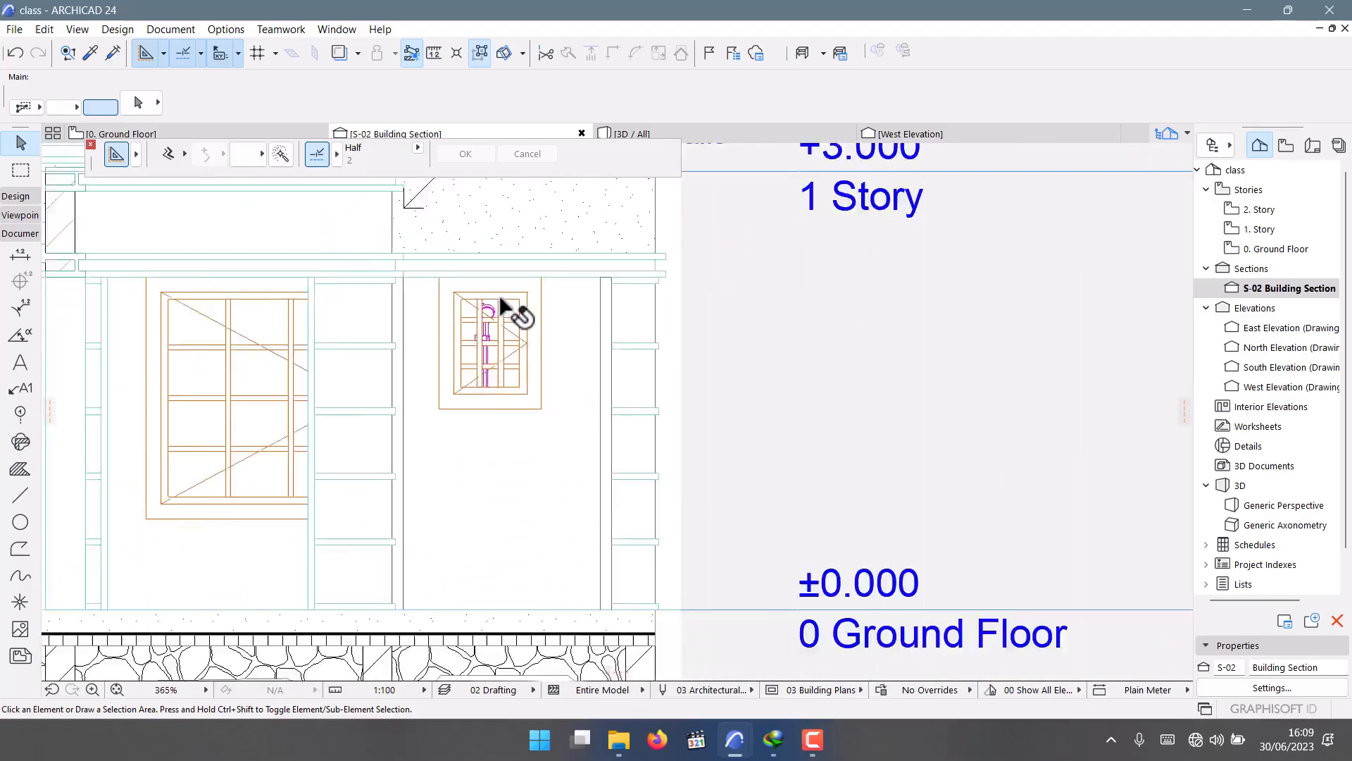
scroll(452, 266, "up", 6)
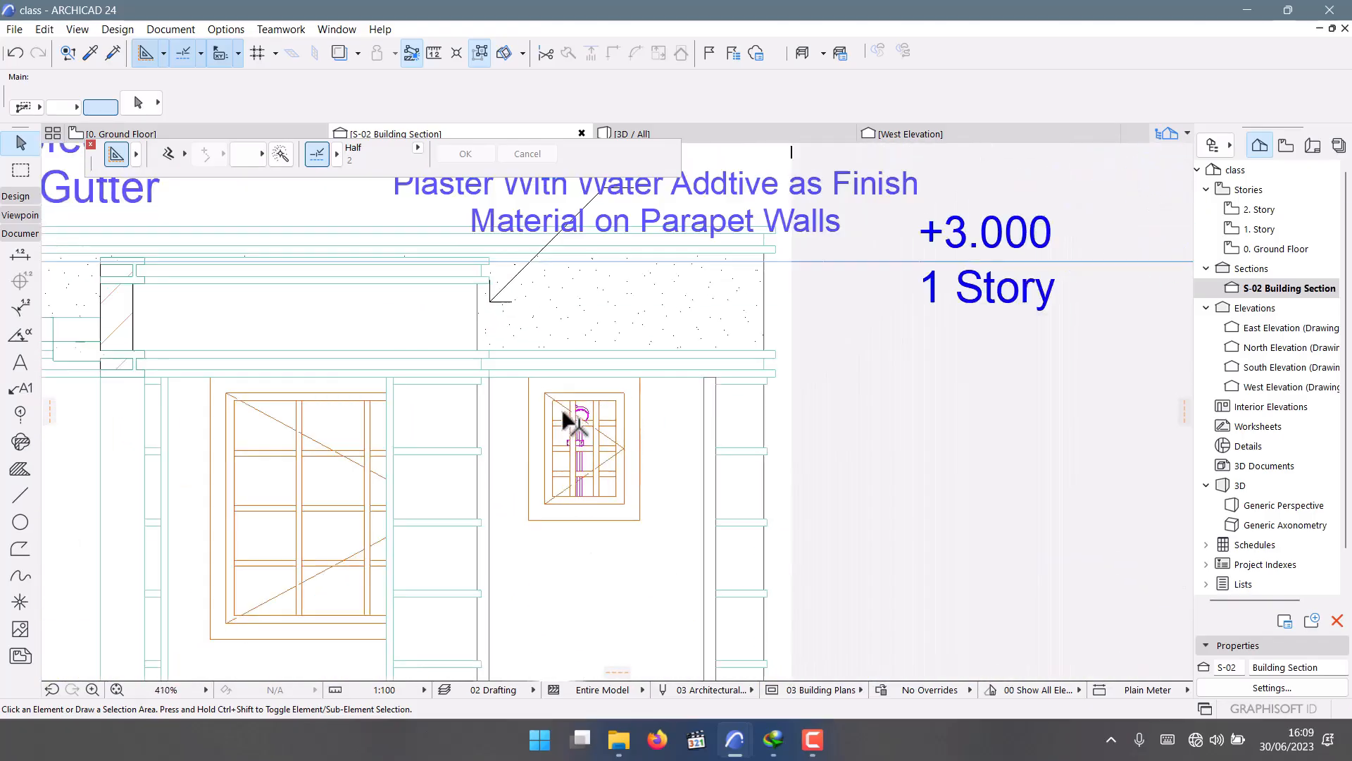
scroll(542, 433, "down", 7)
scroll(592, 395, "up", 4)
scroll(580, 414, "down", 4)
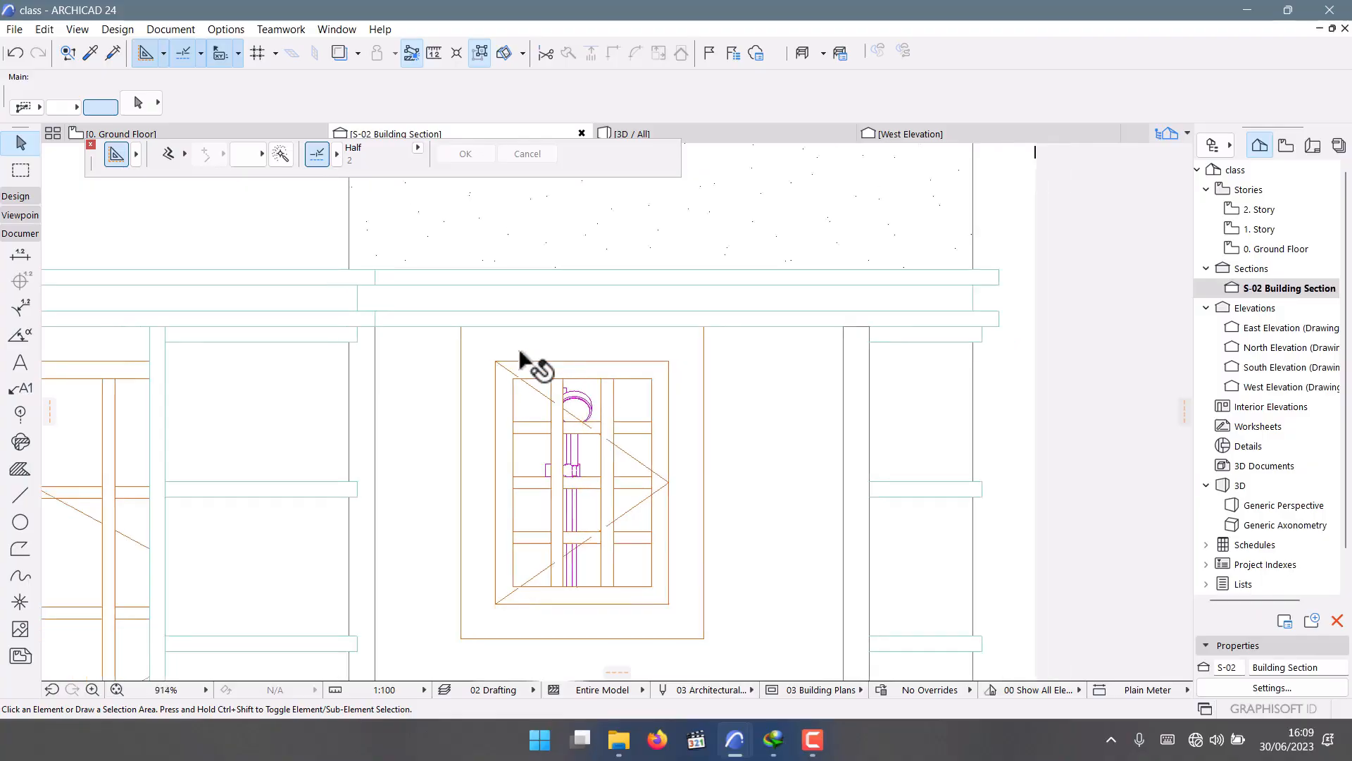
scroll(525, 361, "up", 3)
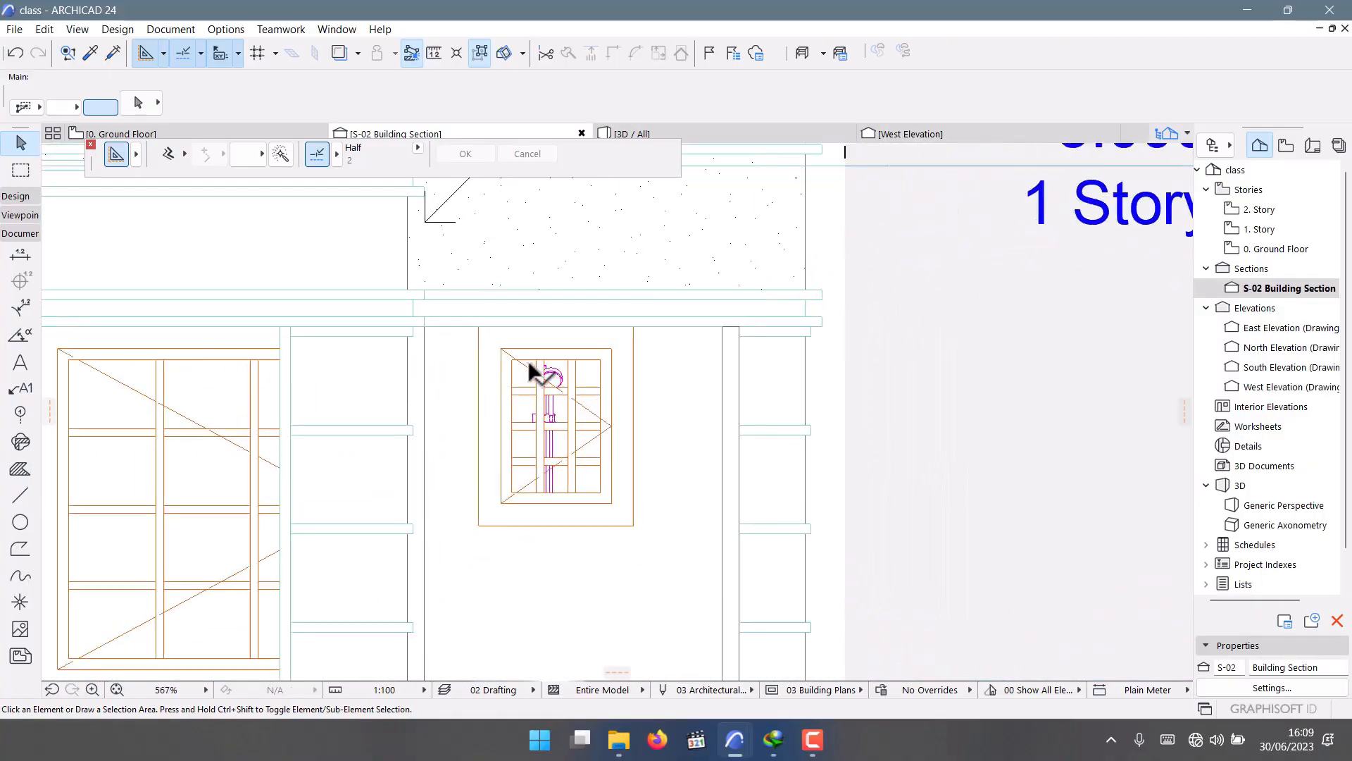
scroll(674, 412, "down", 2)
scroll(508, 377, "down", 3)
scroll(550, 392, "up", 1)
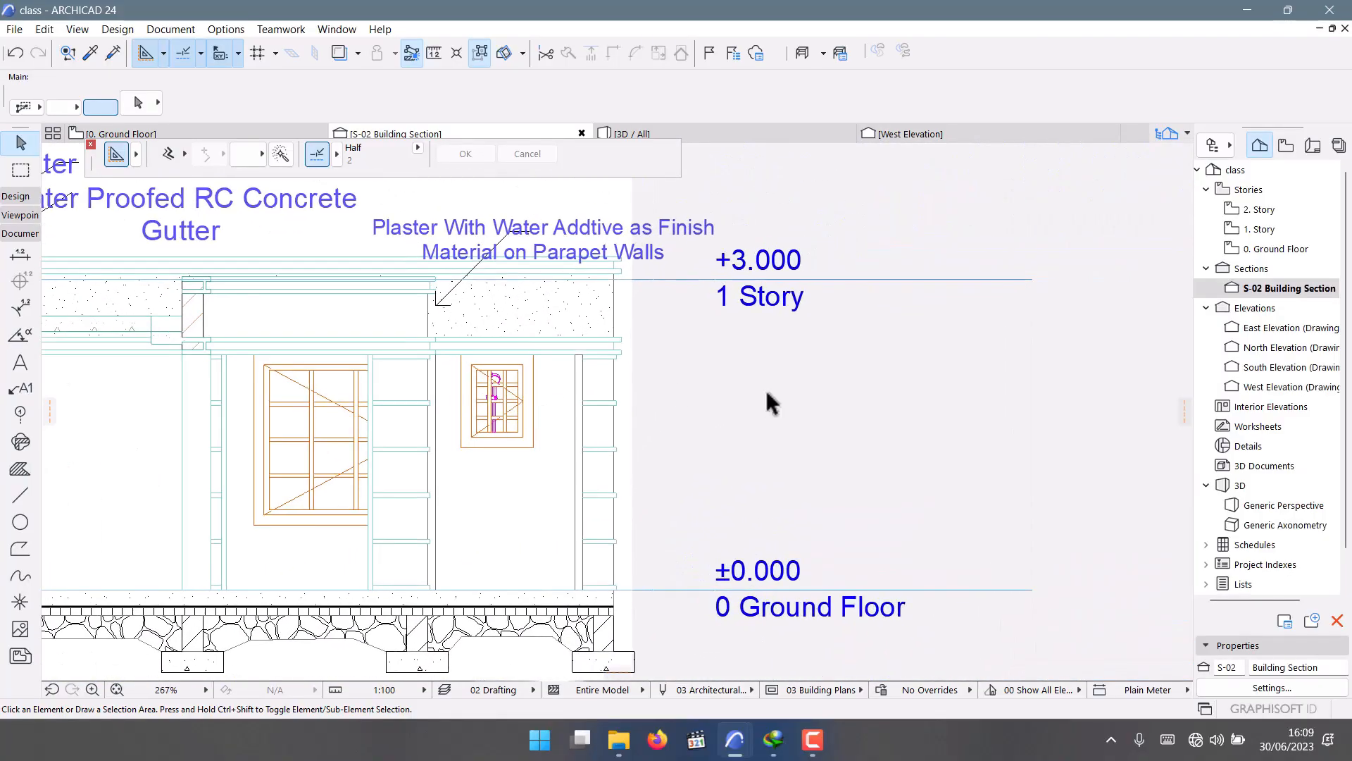
Draw an arrowed leader line from the small window's outer casing, rising past the outer wall and ending in a short horizontal segment.
left_click(20, 495)
scroll(416, 479, "up", 3)
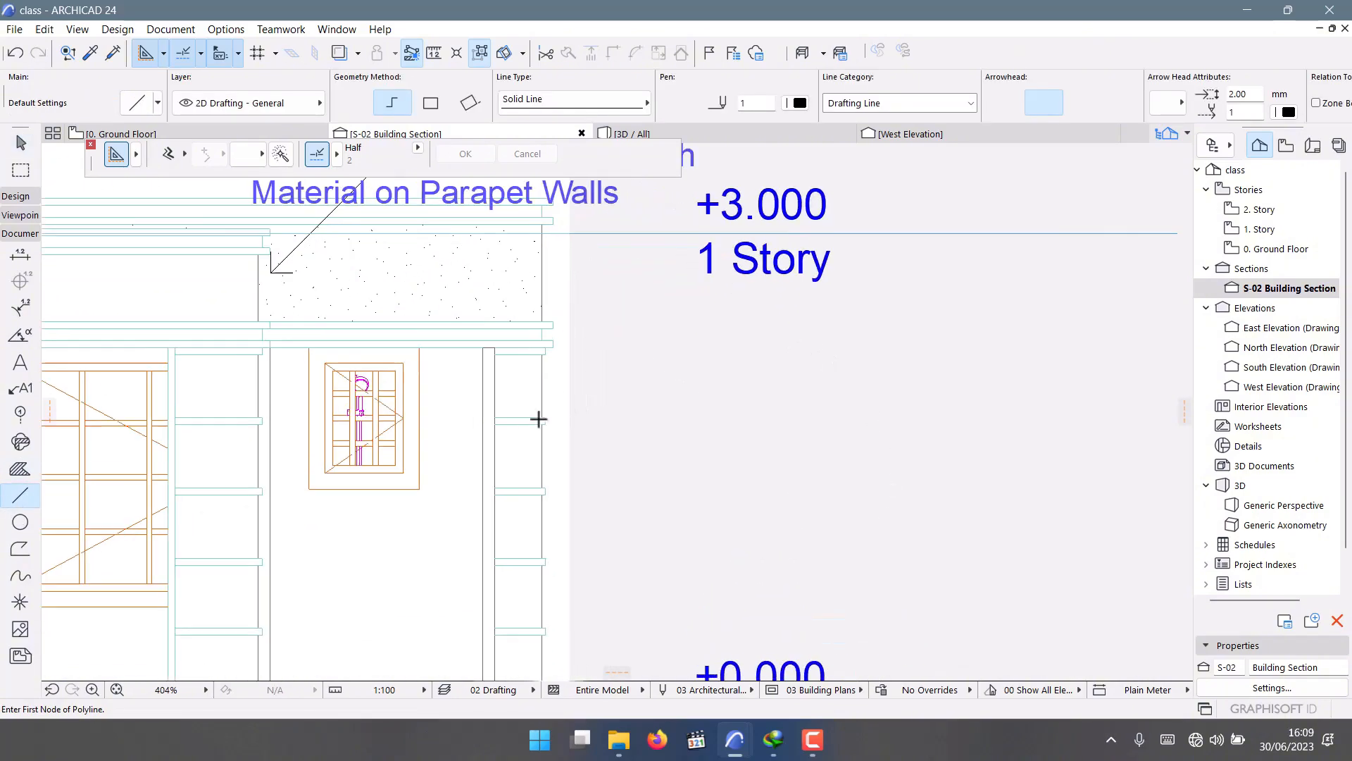
left_click(381, 387)
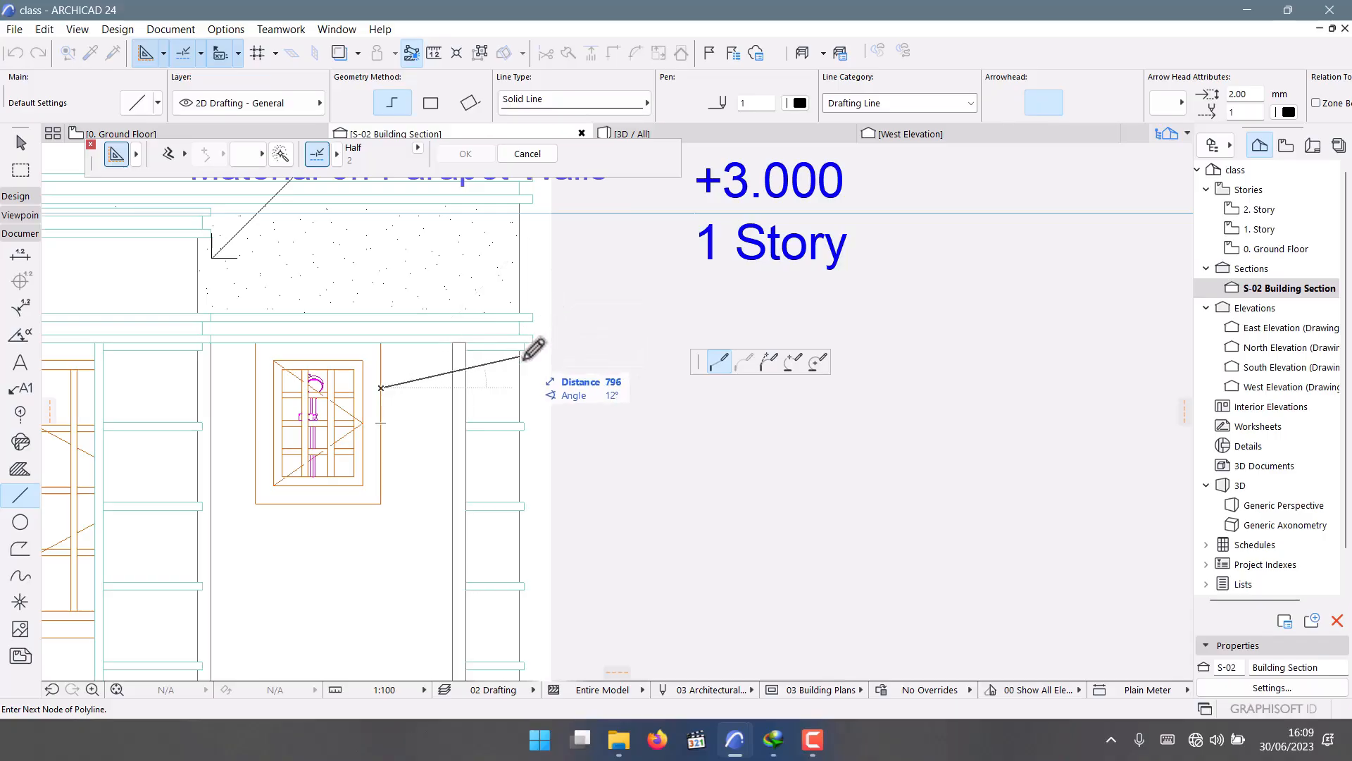
key("Escape")
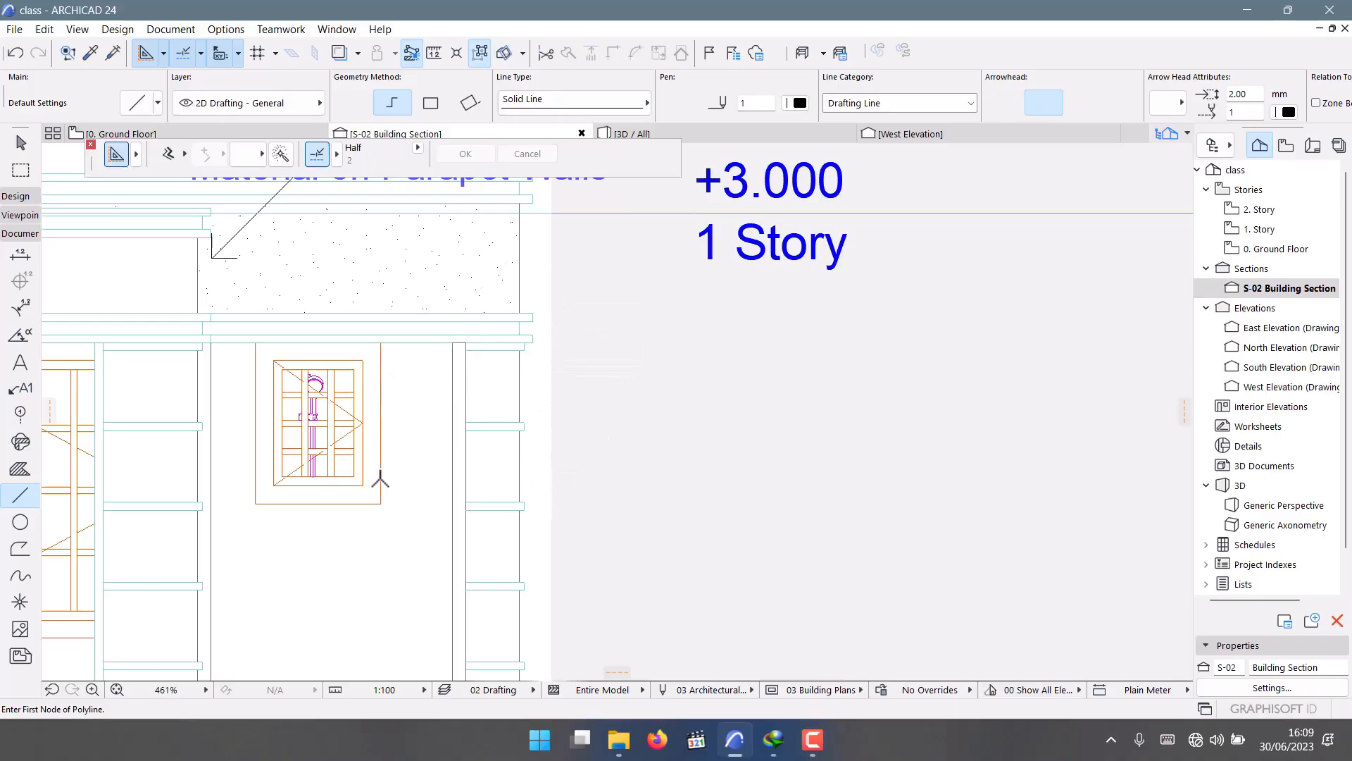
left_click(381, 477)
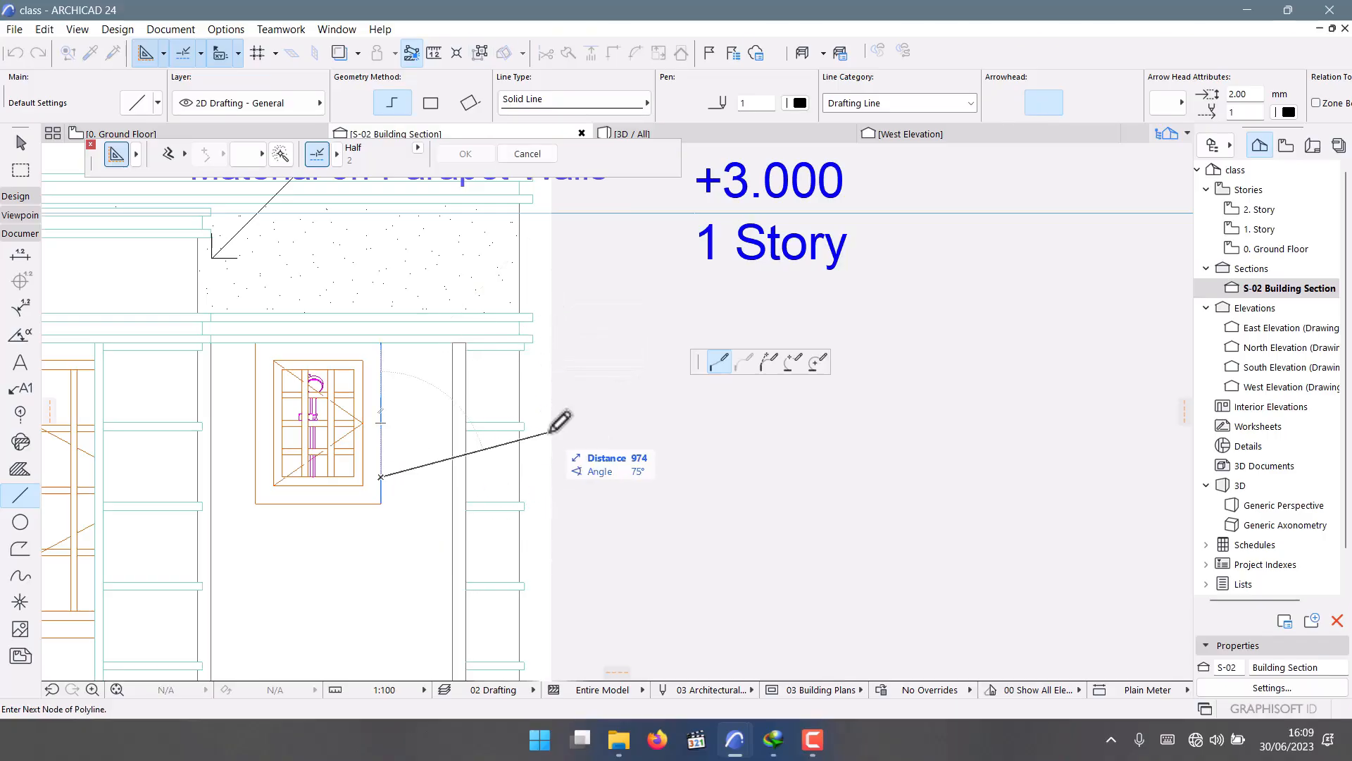
double_click(594, 396)
scroll(602, 446, "down", 6)
key("Escape")
Copy the "Water Proofed RC Concrete Gutter" note to the end of the small window's leader line.
scroll(583, 304, "down", 3)
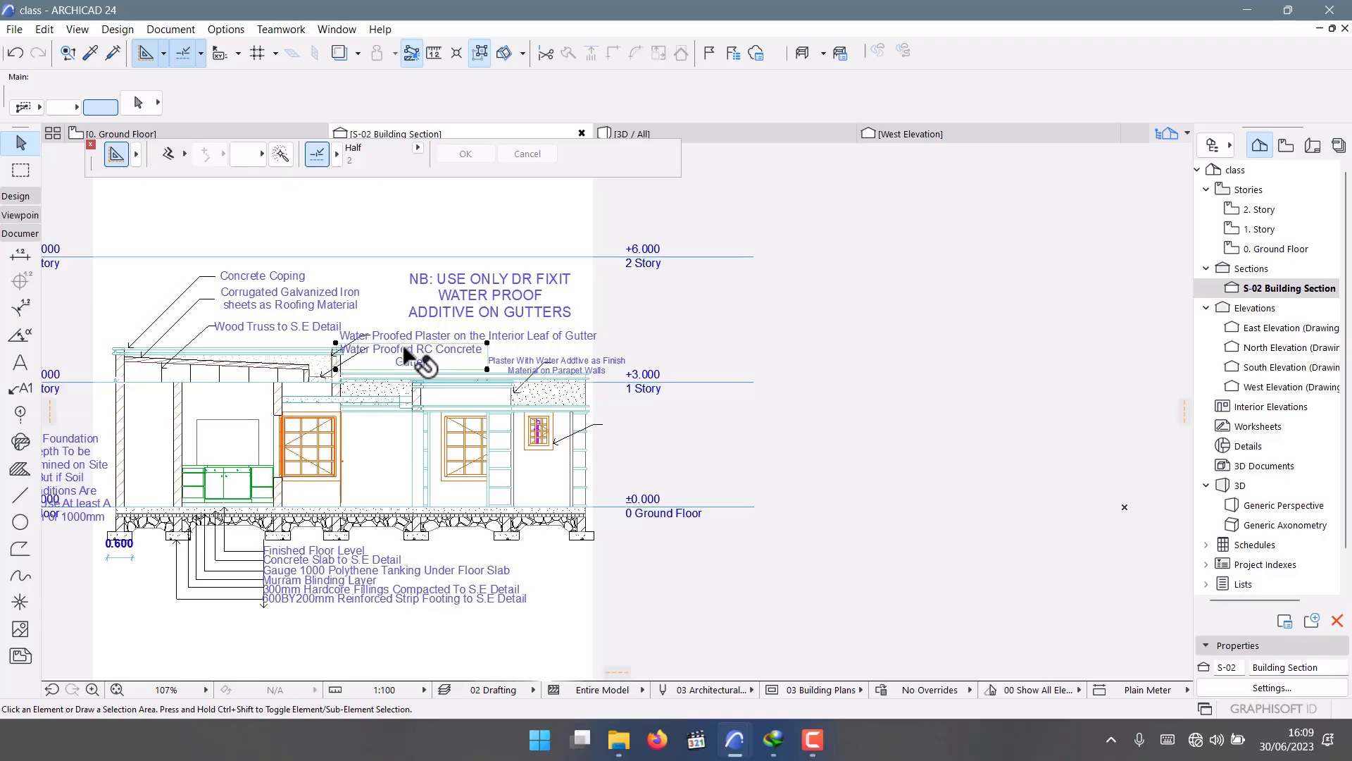
key("ctrl+shift+d")
left_click(405, 350)
scroll(680, 453, "up", 6)
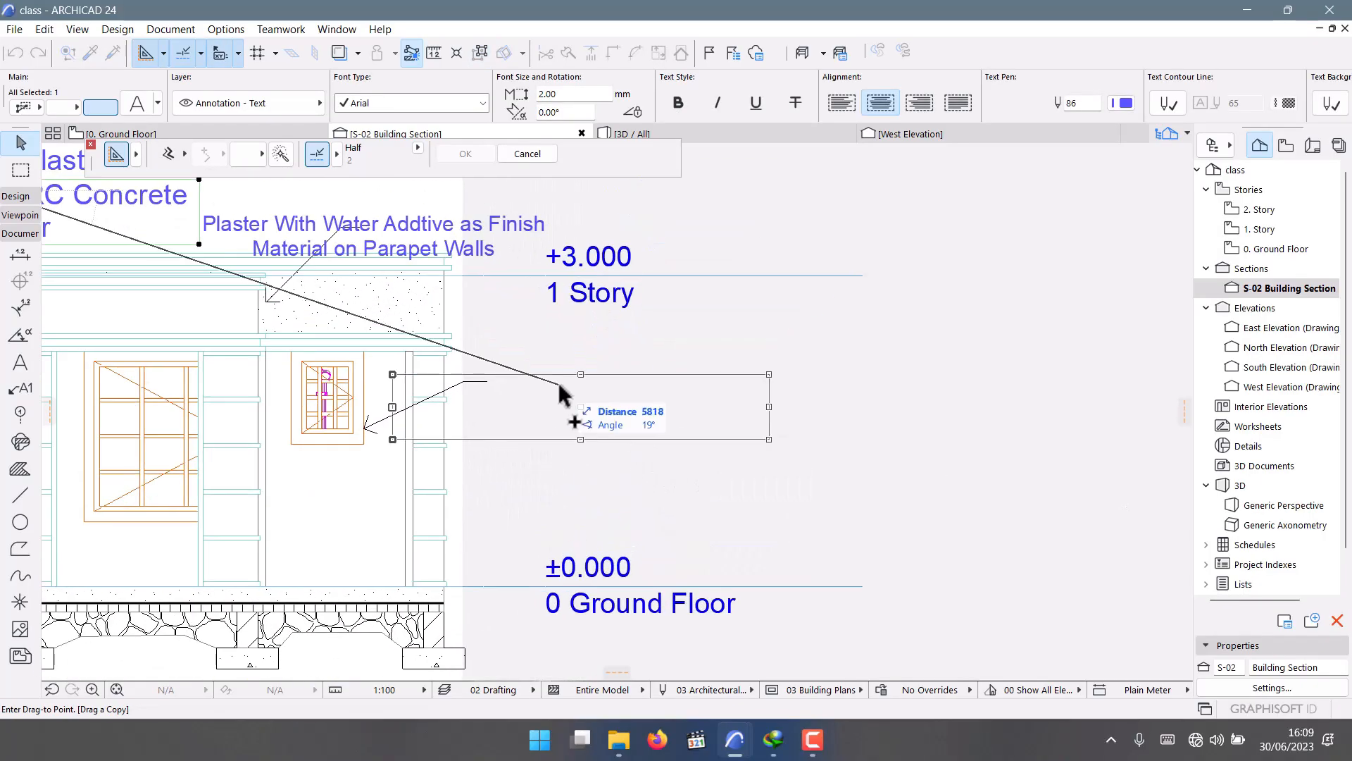
left_click(572, 378)
Replace the text of the note copied beside the small window's leader with "Window Casing To M.E Detail".
left_click(19, 364)
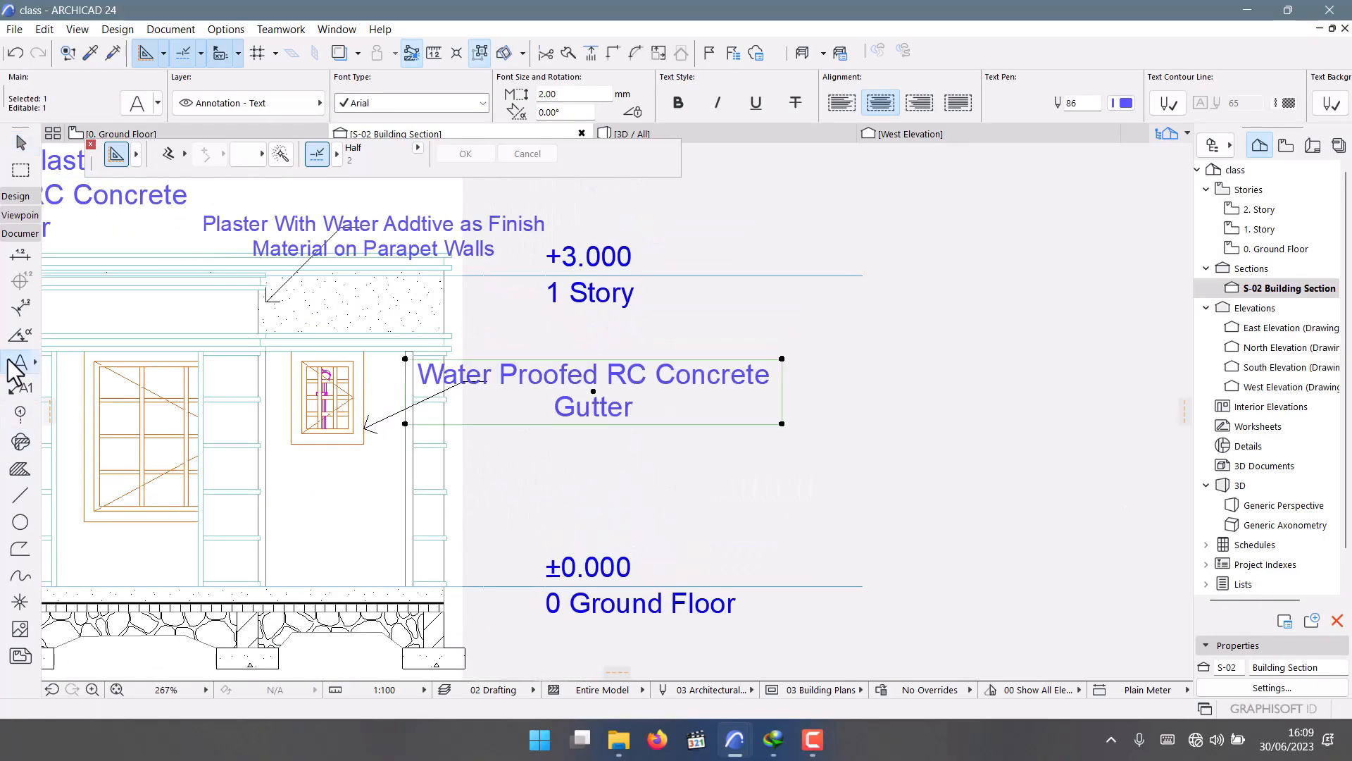
left_click(648, 423)
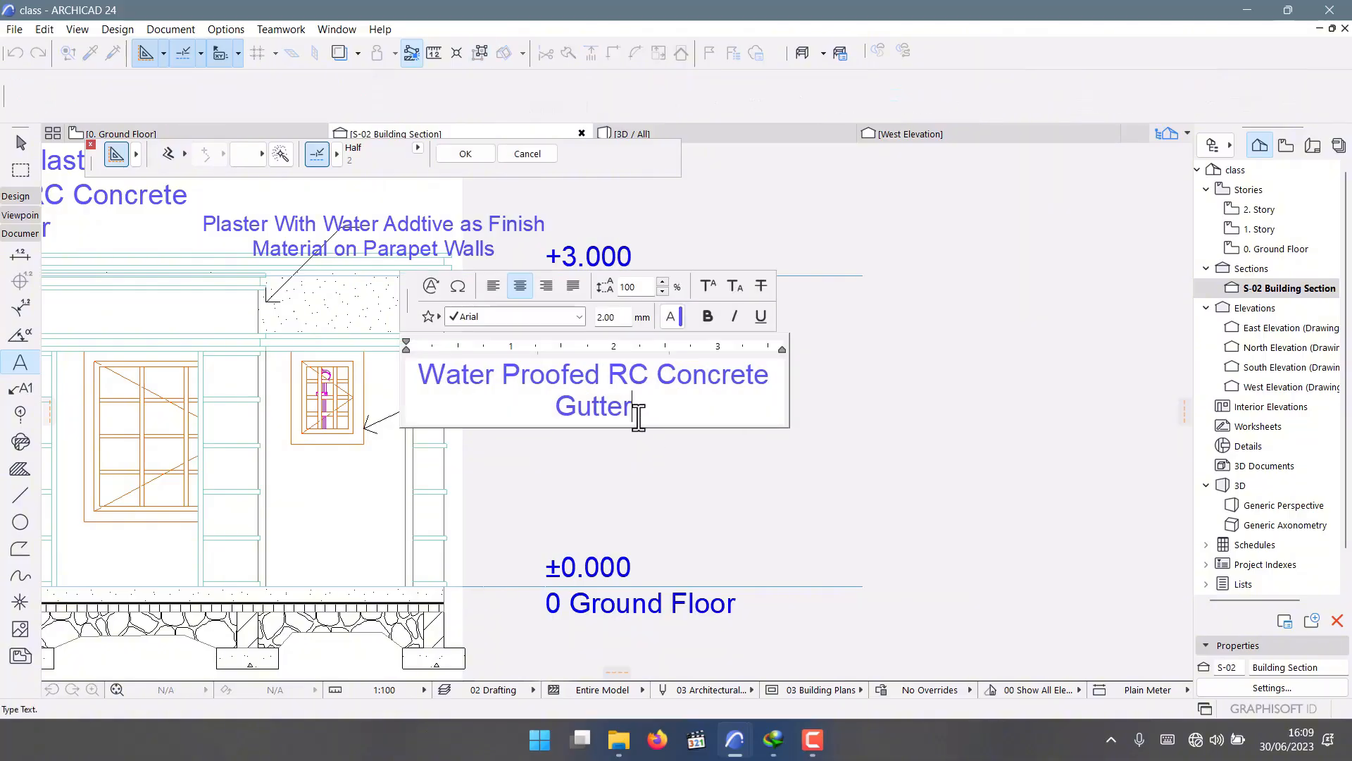
key("ctrl+a")
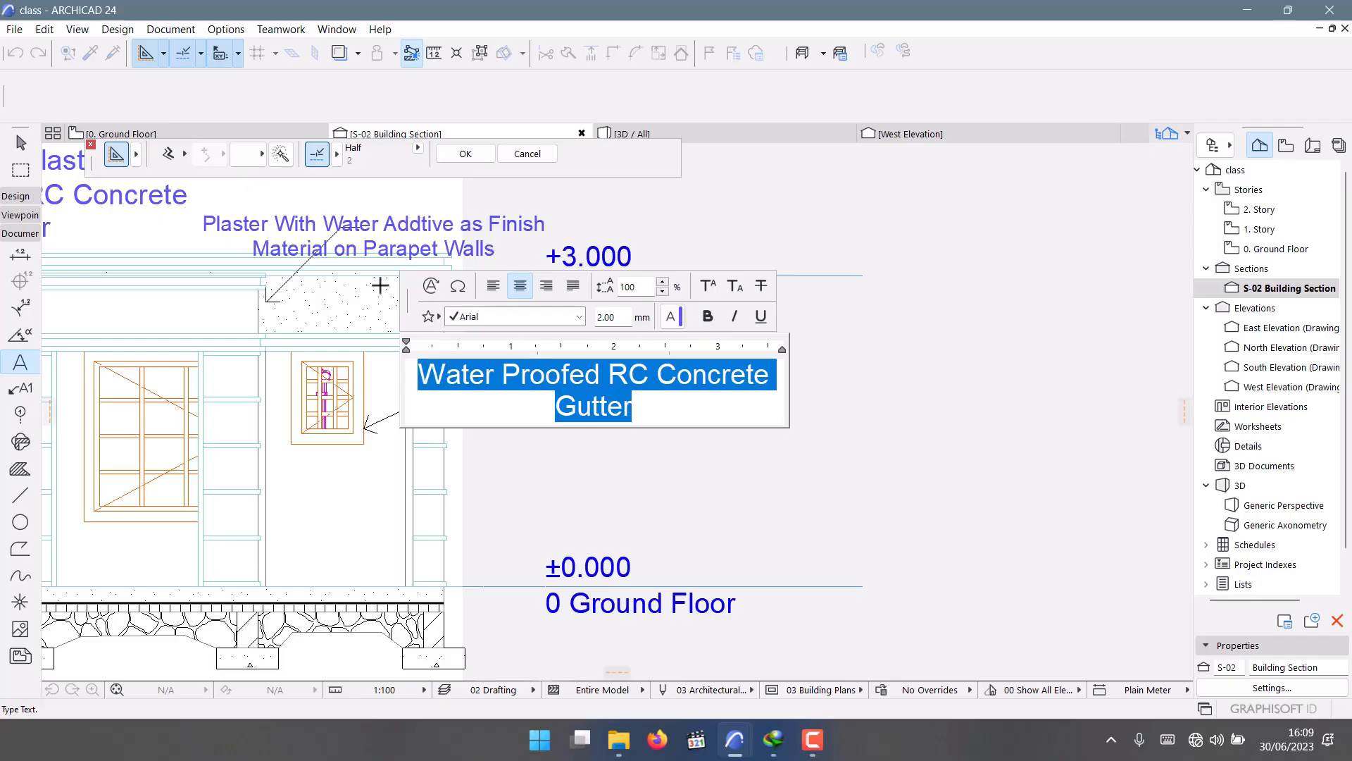
type("W")
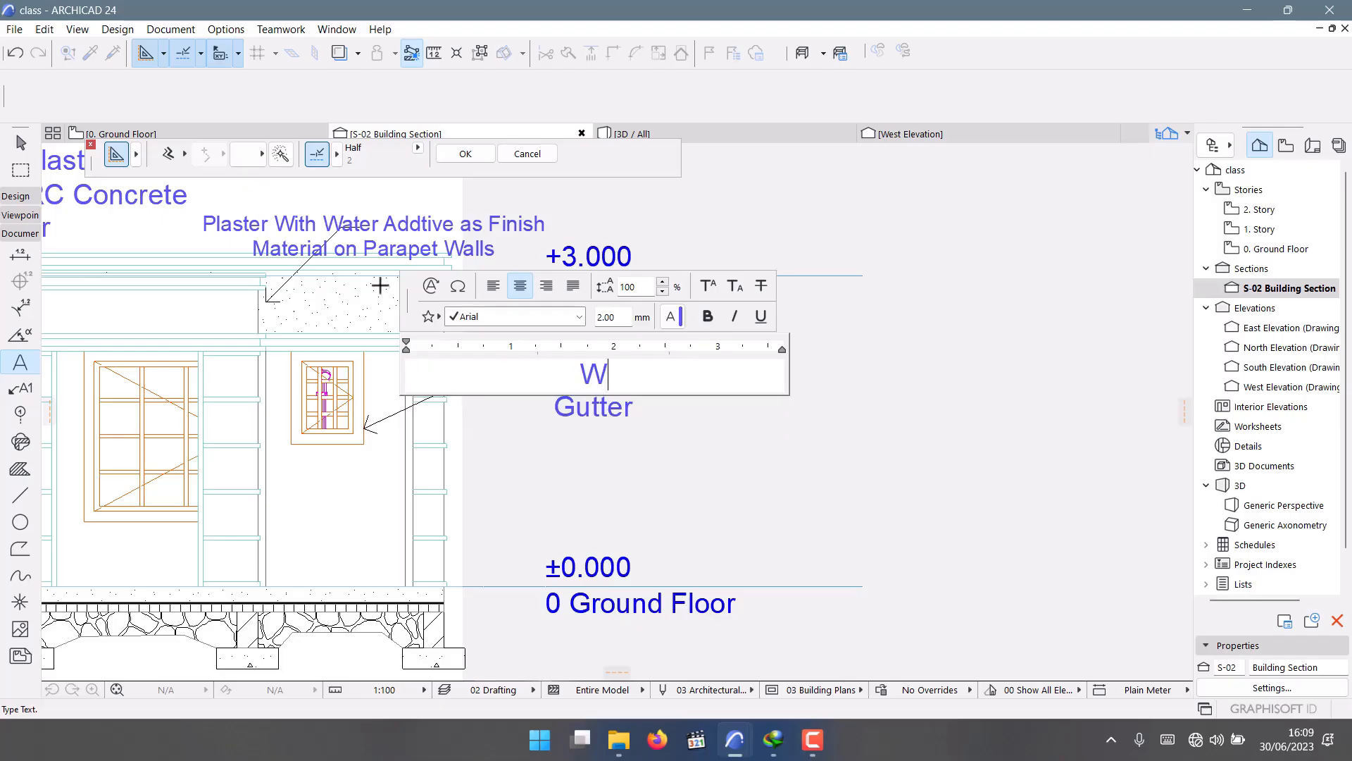
type("indow ")
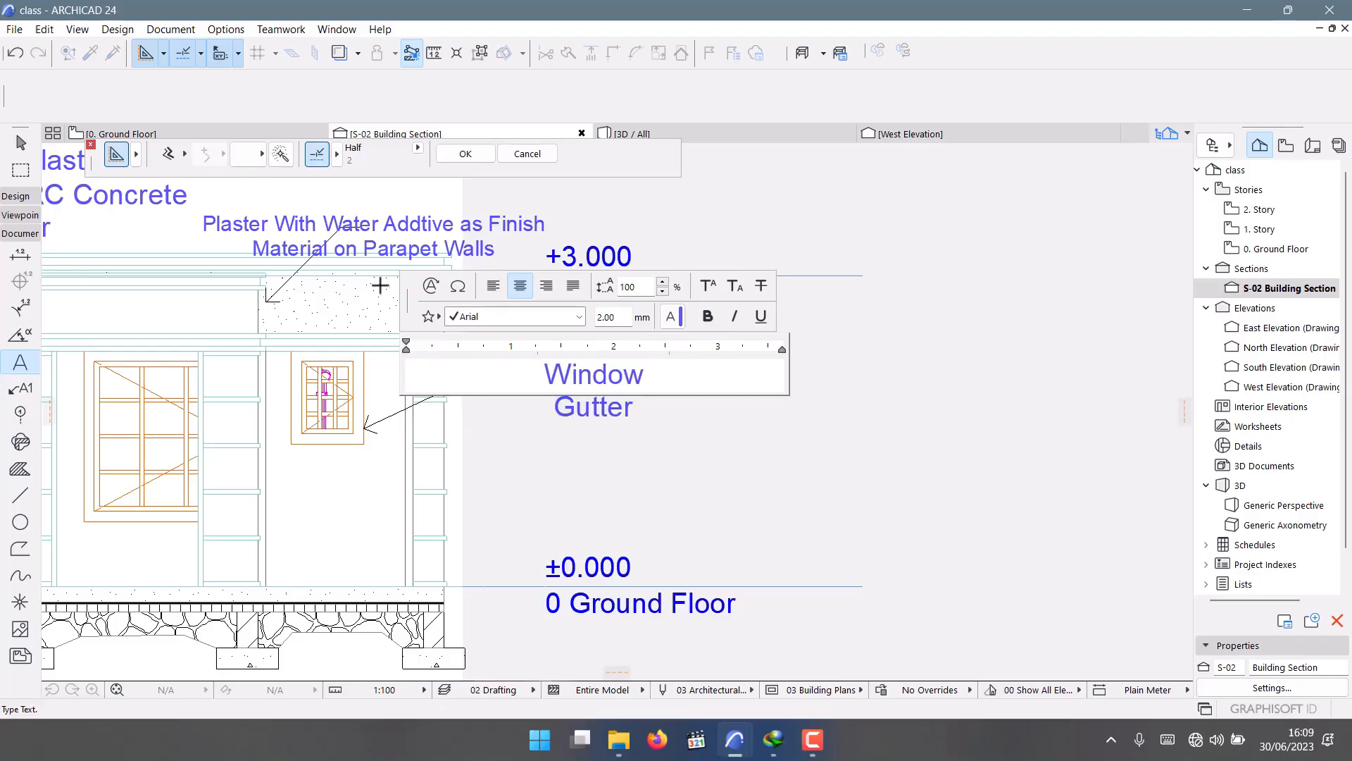
type("Casi")
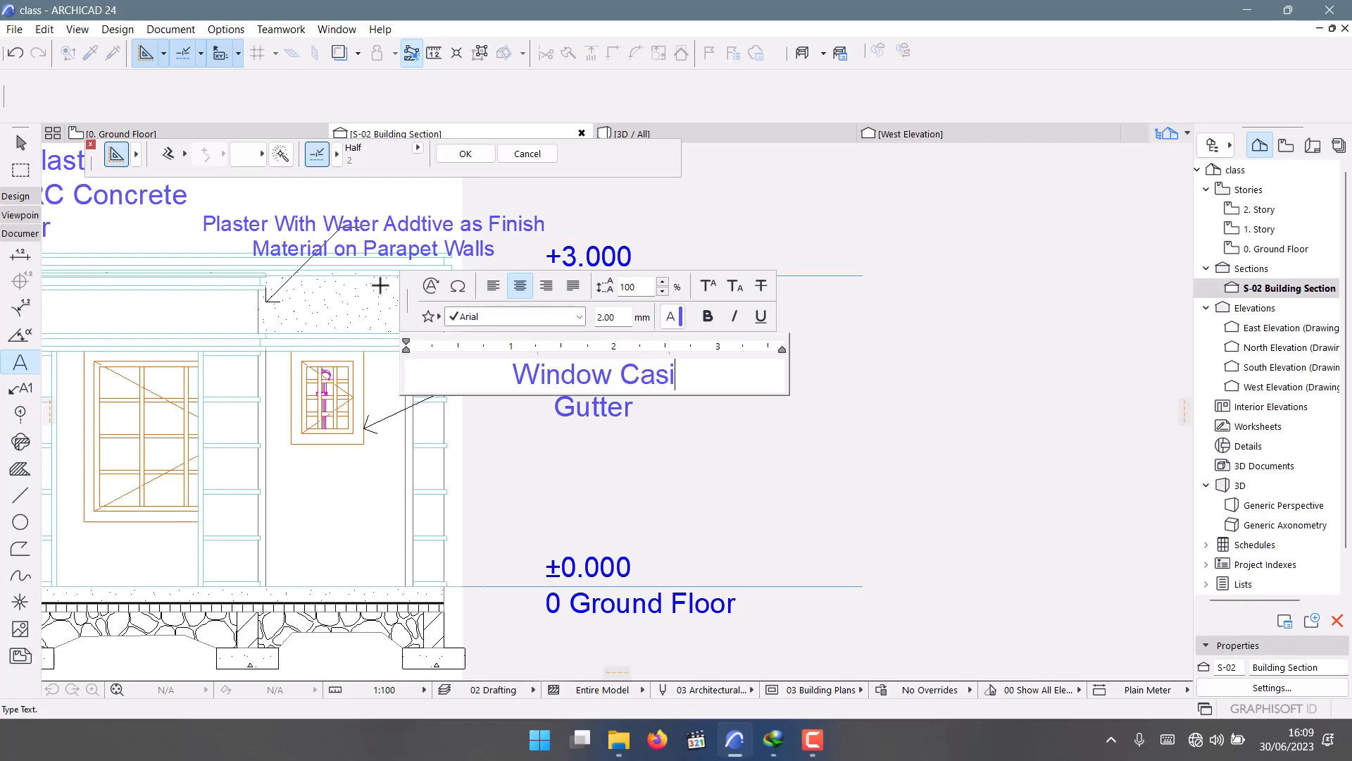
type("ng To M")
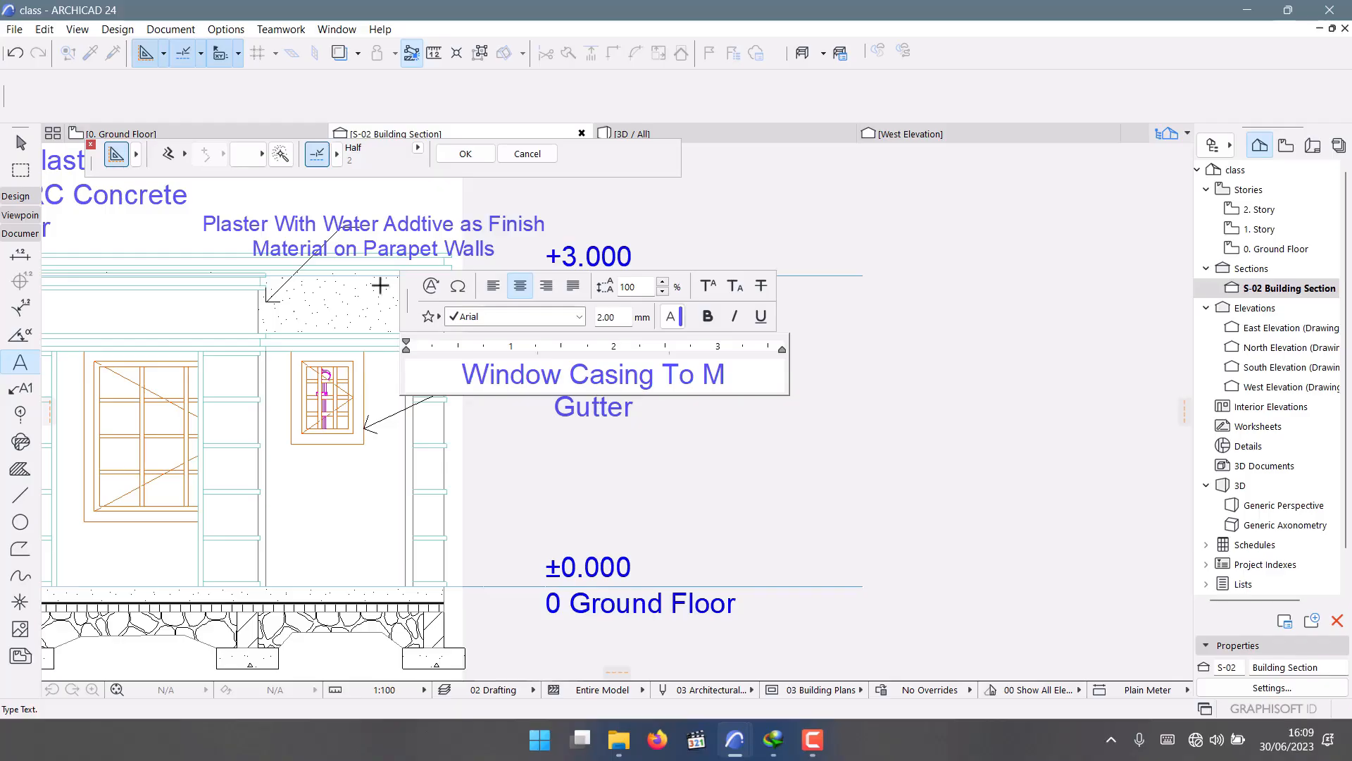
type(".E")
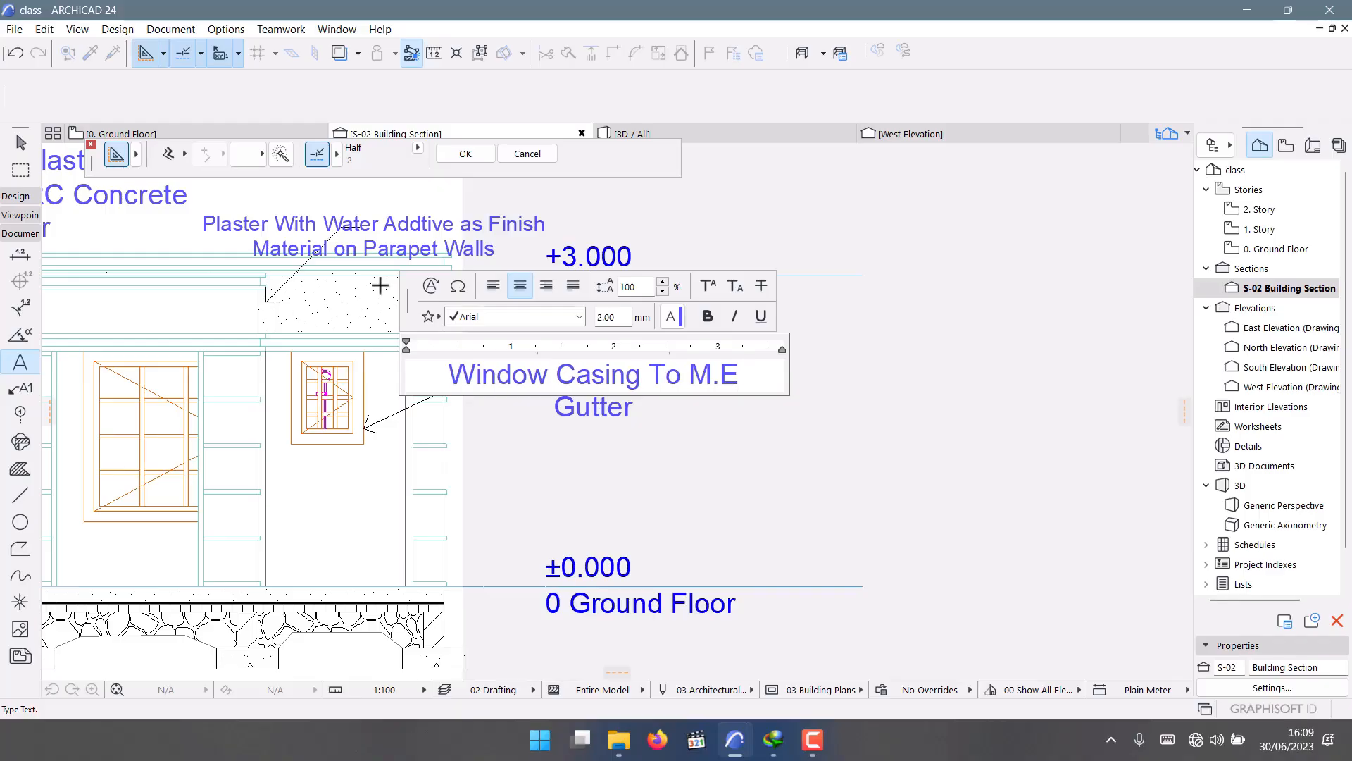
type(" Detail")
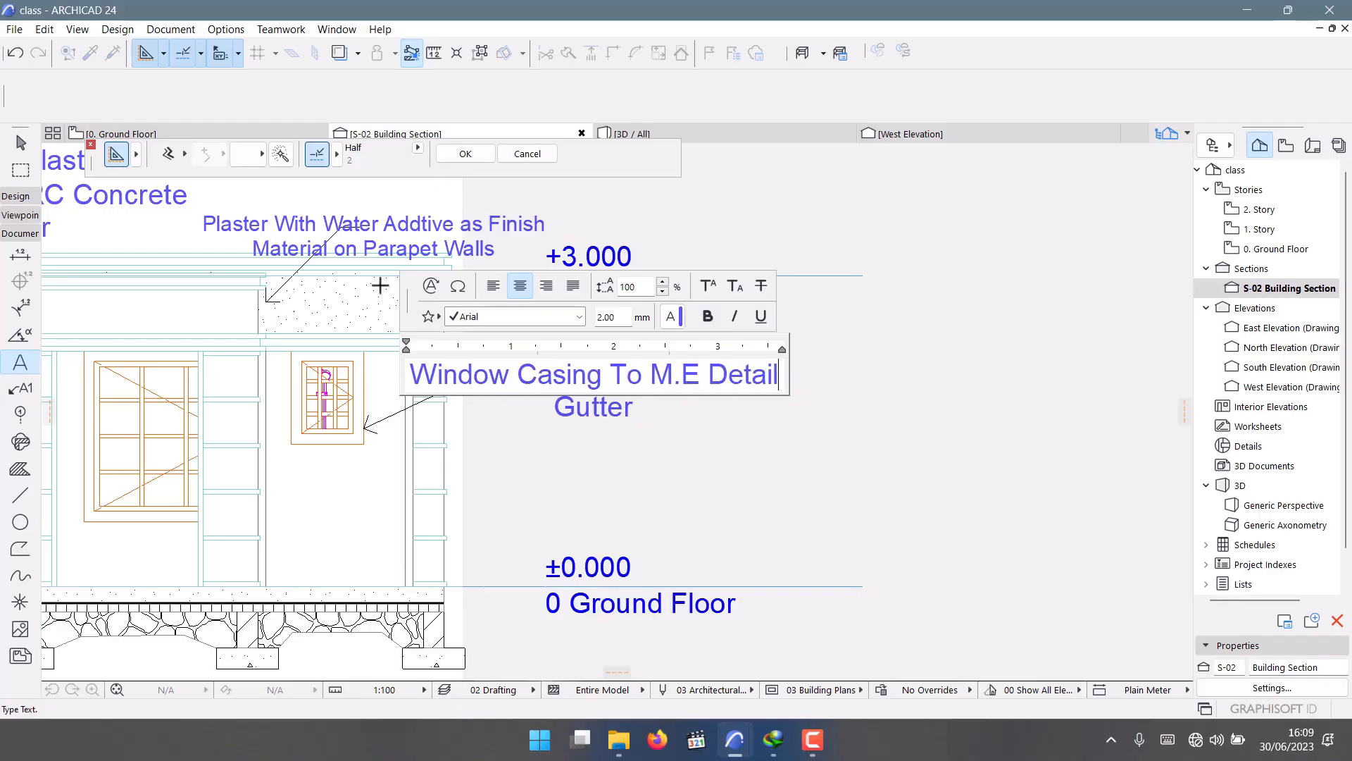
left_click(553, 435)
Narrow the window casing note's text box to wrap onto two lines and move it down against the end of its leader line.
scroll(553, 435, "up", 3)
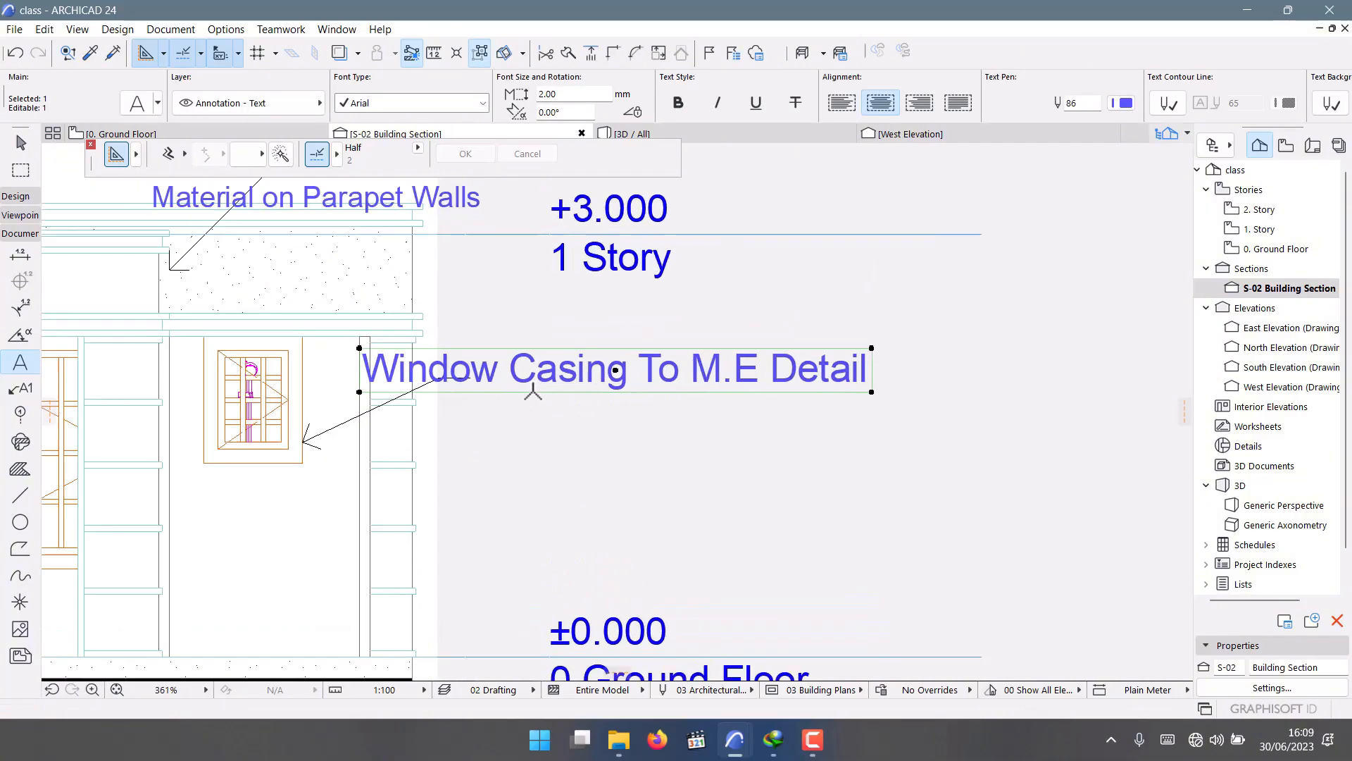
left_click(21, 142)
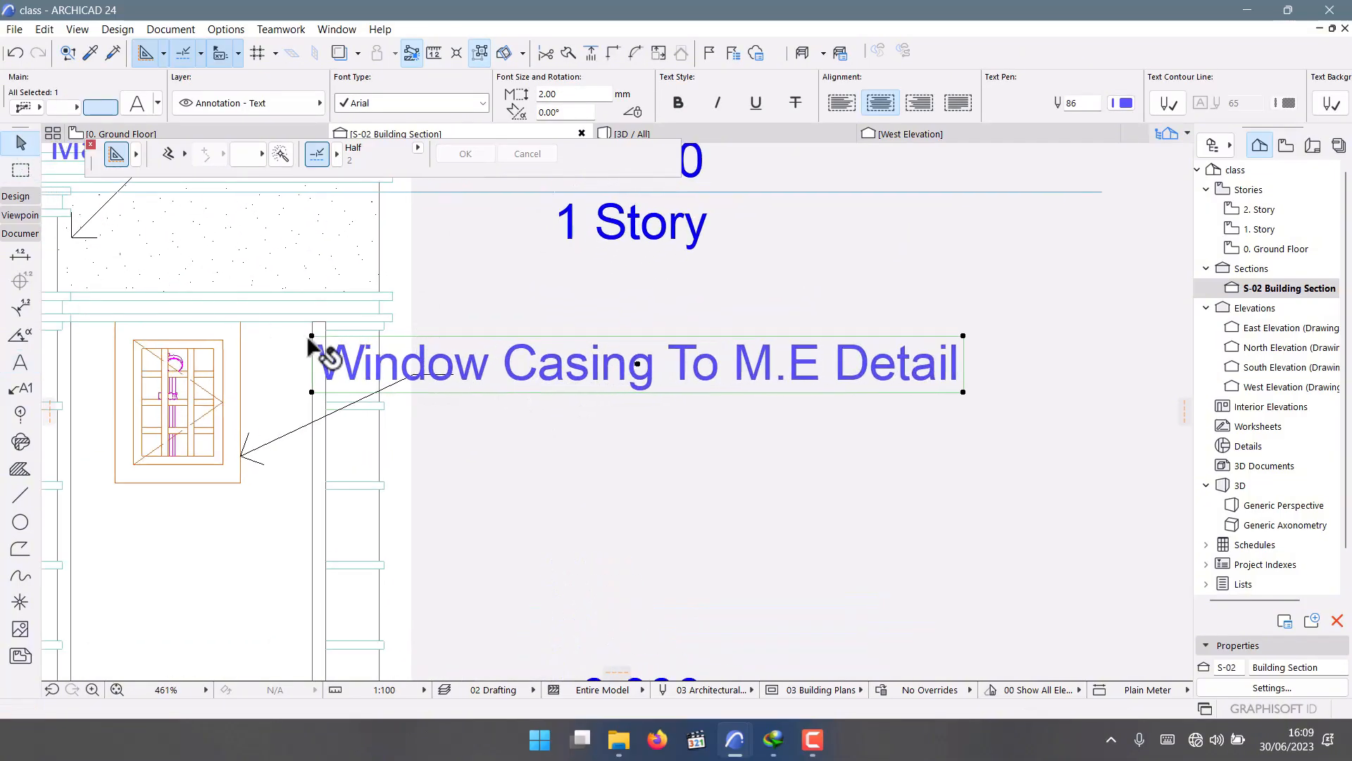
left_click_drag(312, 336, 450, 338)
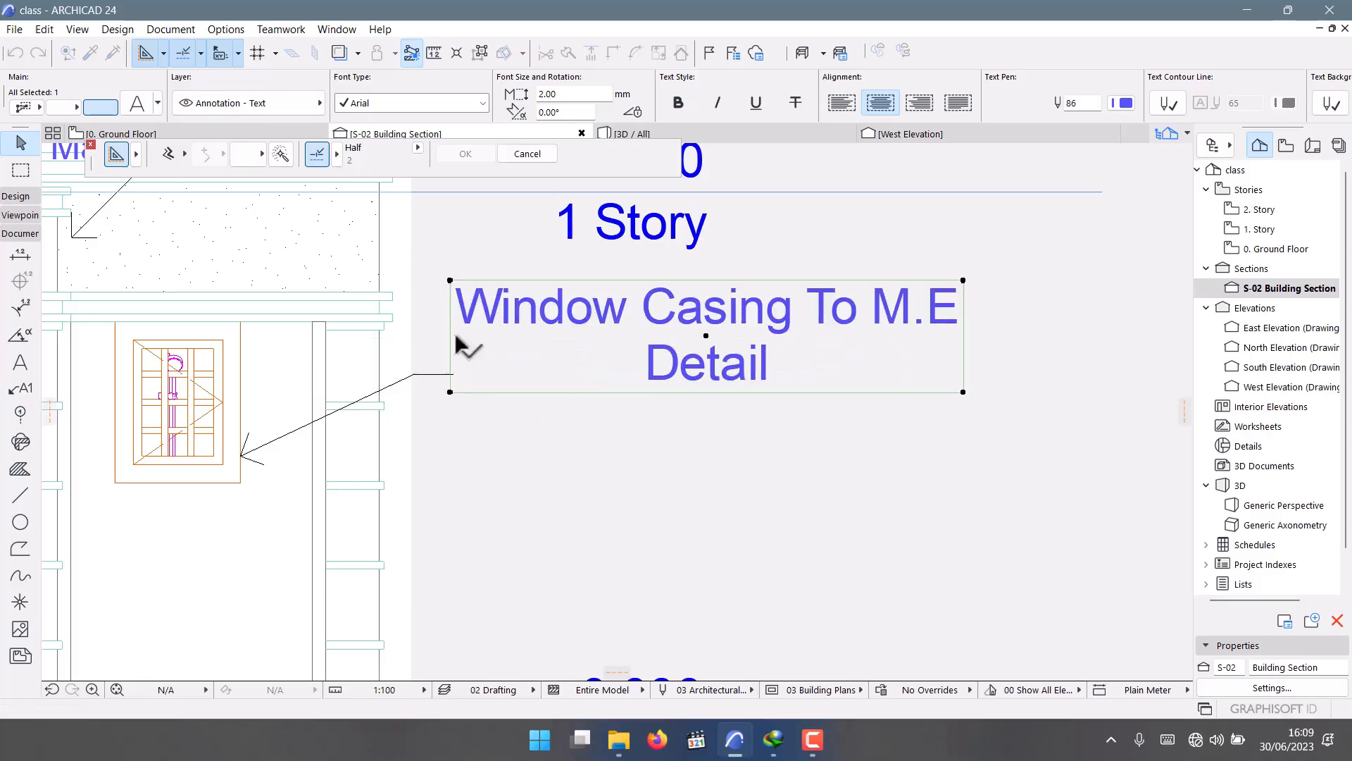
left_click(695, 351)
left_click(687, 425)
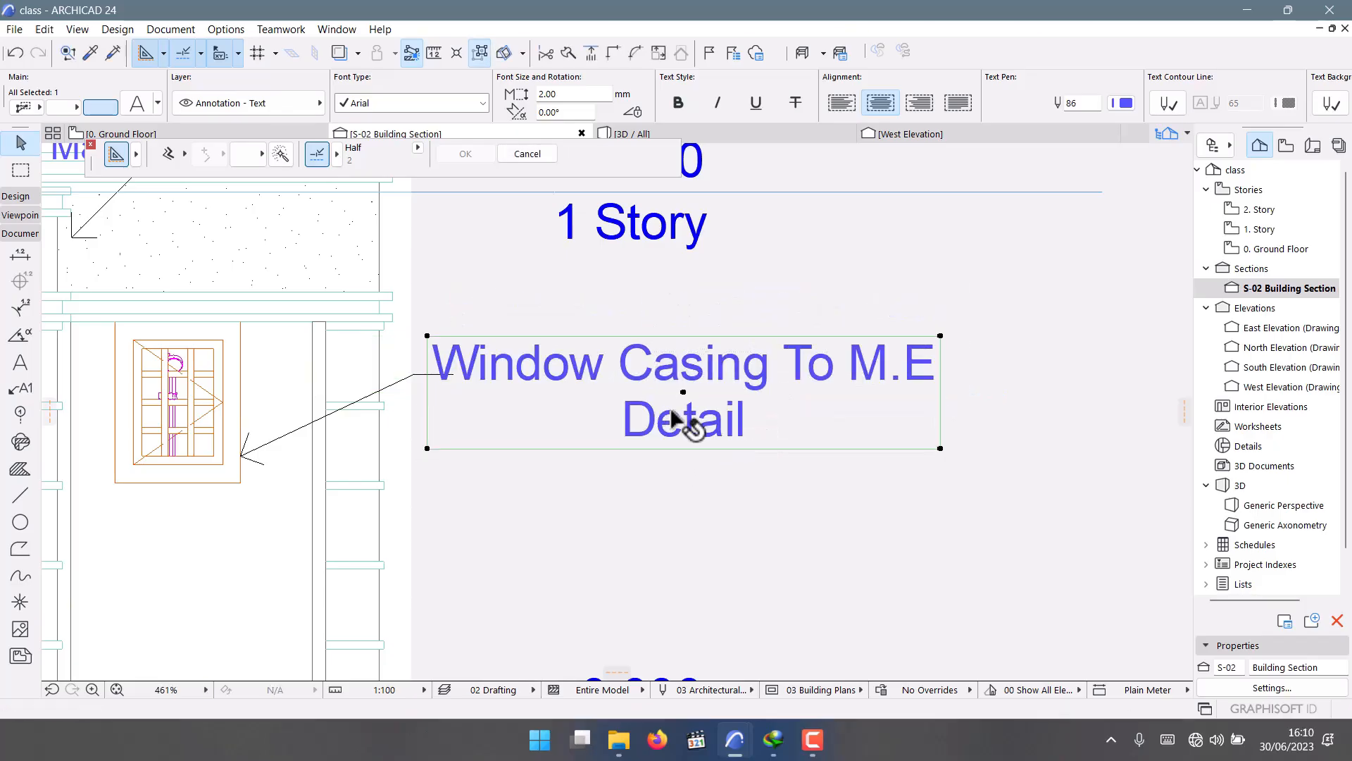
Narrow the window casing note further so its text wraps onto four lines beside the outer wall, and deselect it.
scroll(638, 423, "down", 3)
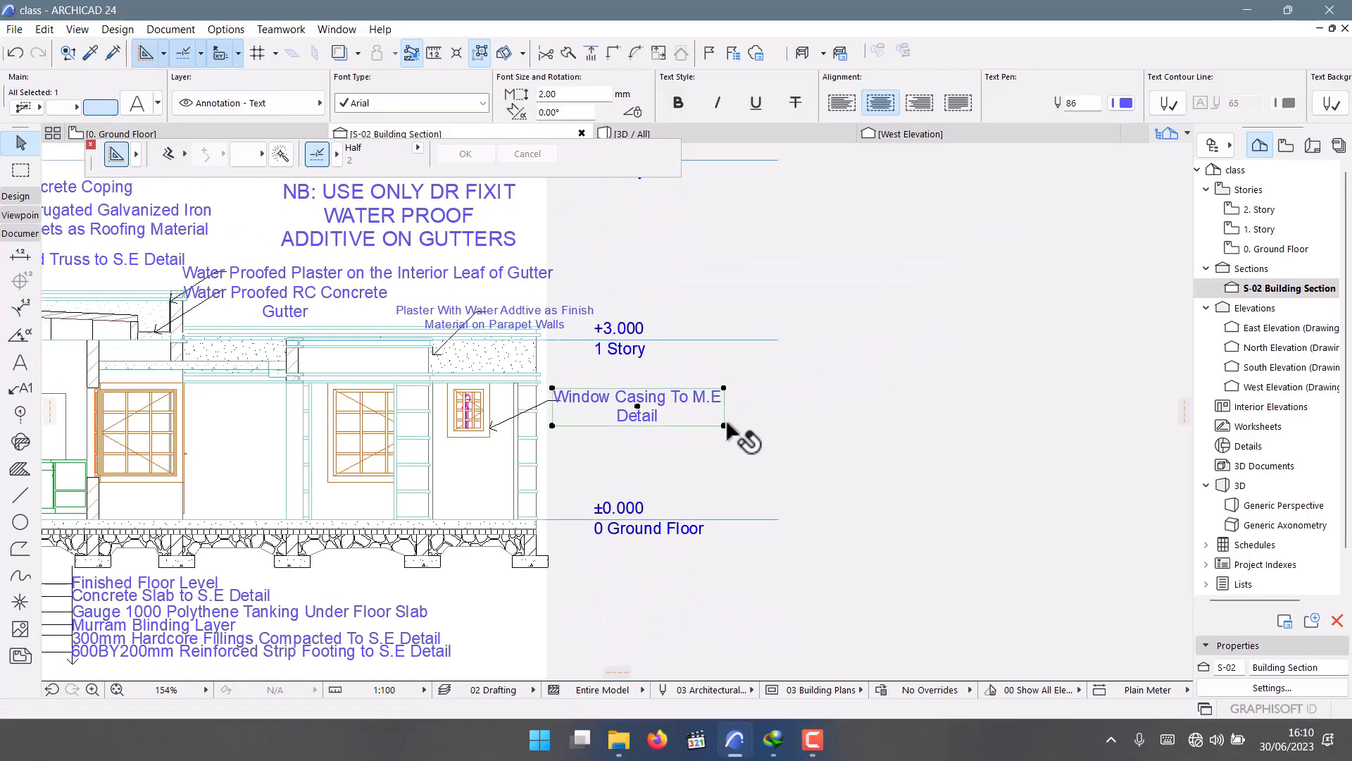
left_click(723, 425)
left_click(618, 463)
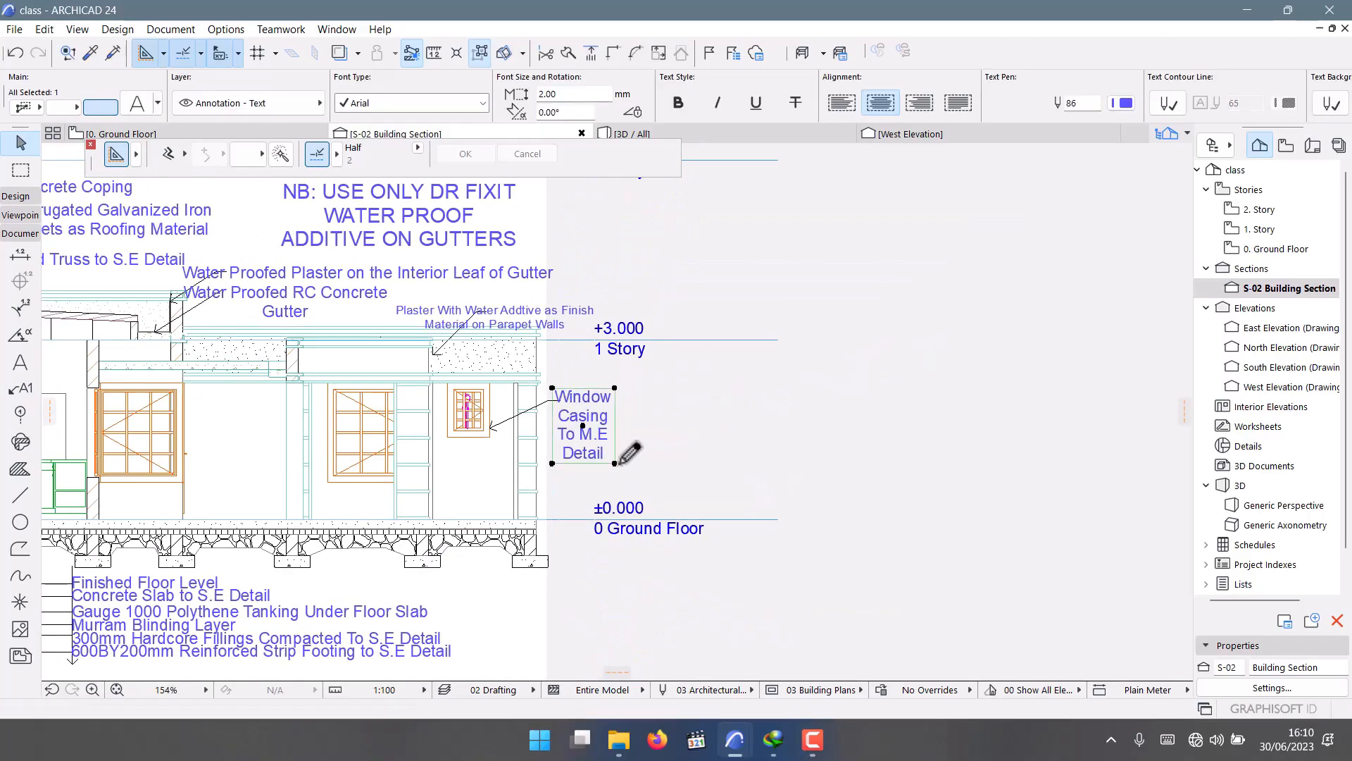
key("Escape")
scroll(605, 416, "up", 6)
scroll(509, 261, "down", 5)
scroll(606, 423, "down", 3)
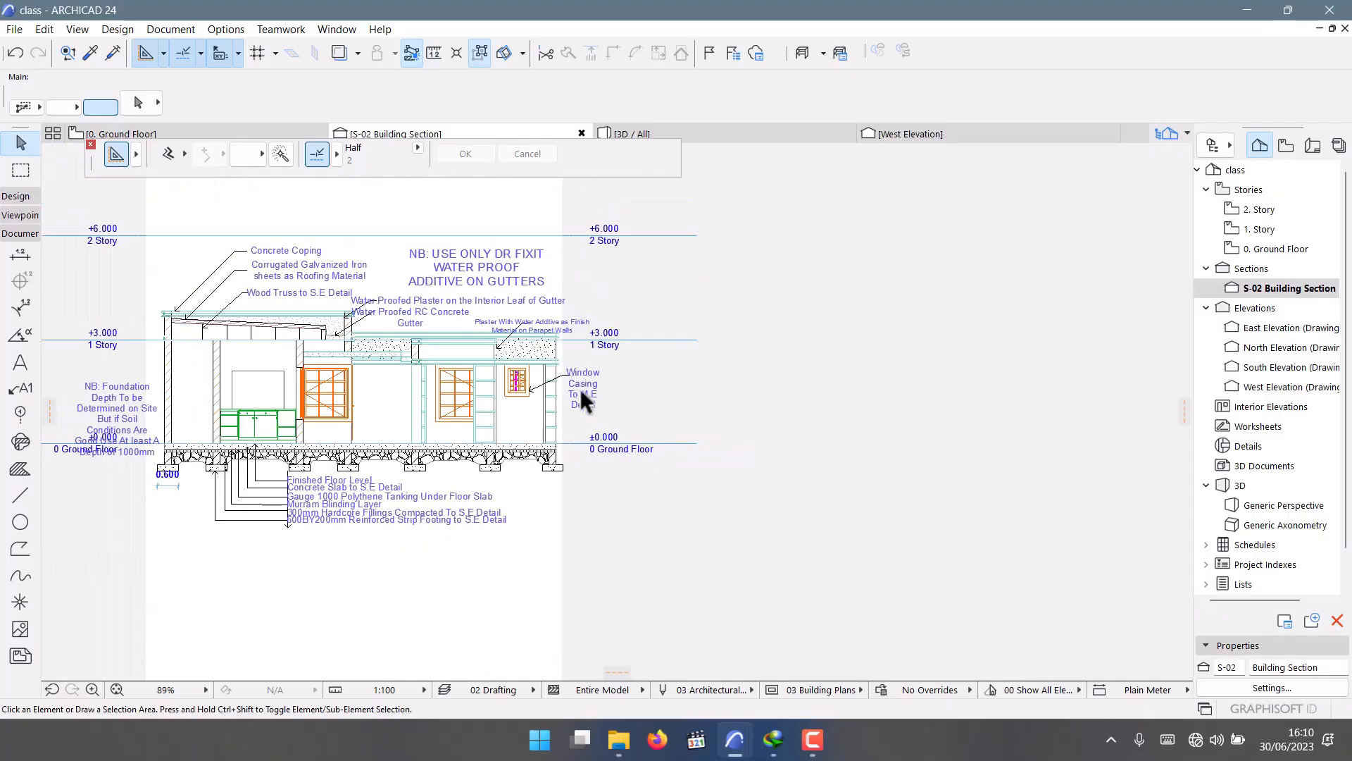
scroll(588, 394, "up", 2)
scroll(624, 446, "down", 3)
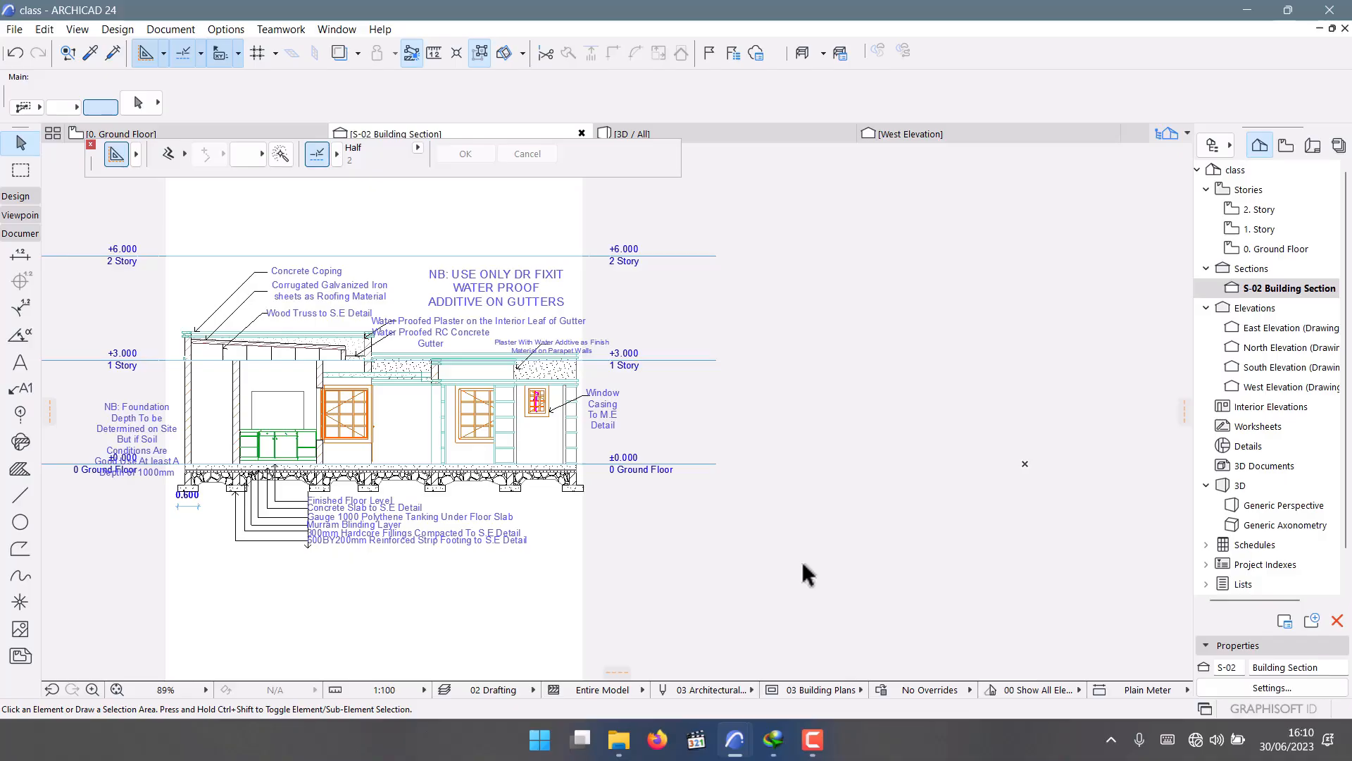
left_click(814, 739)
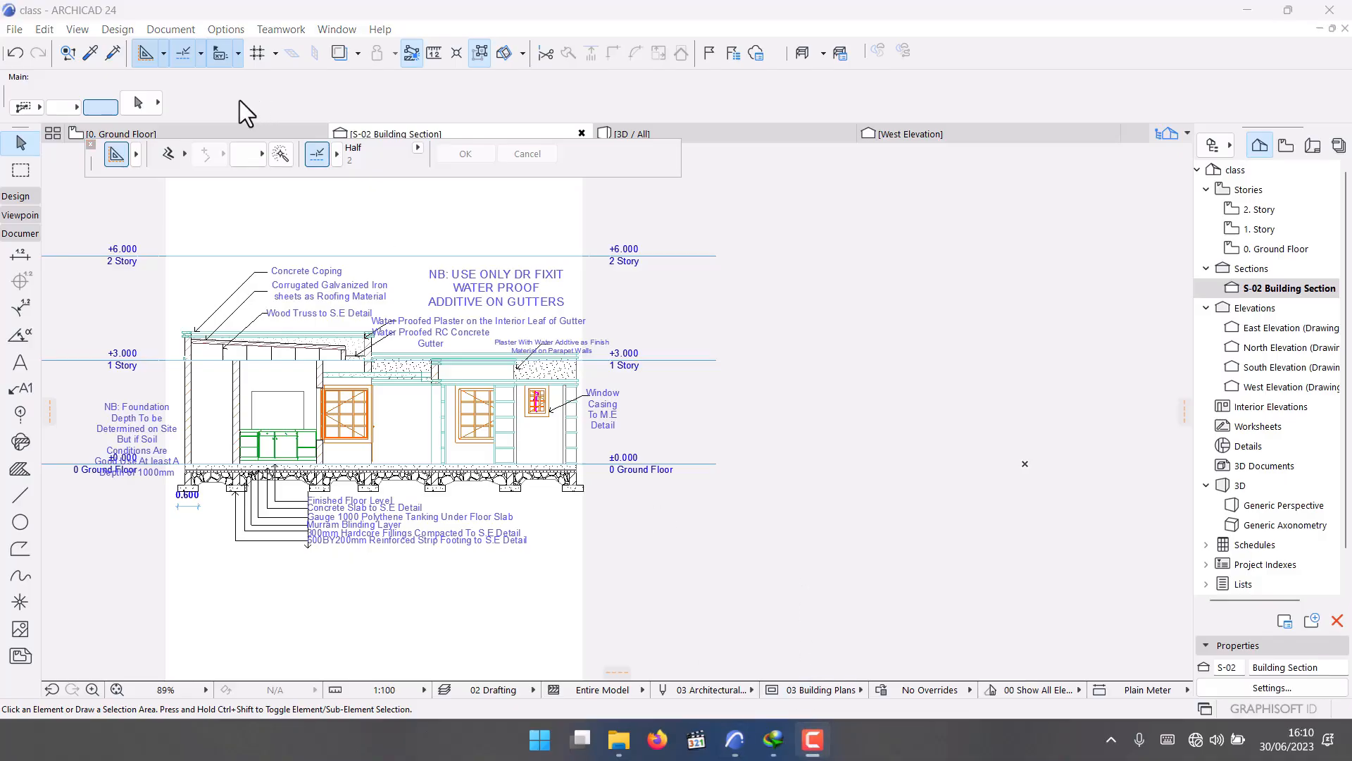